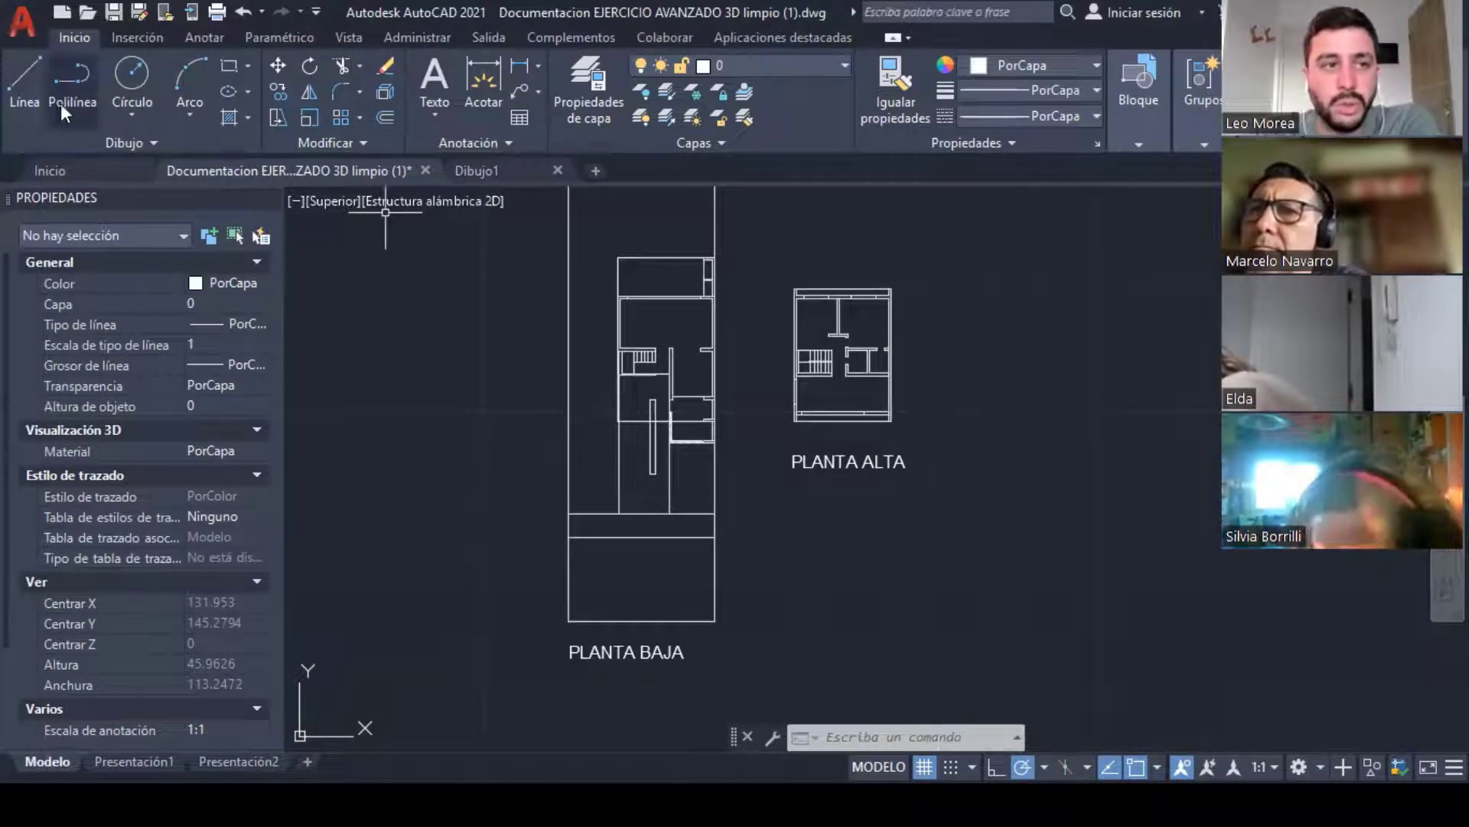
{"action": "left_click", "coordinate": [31, 65]}
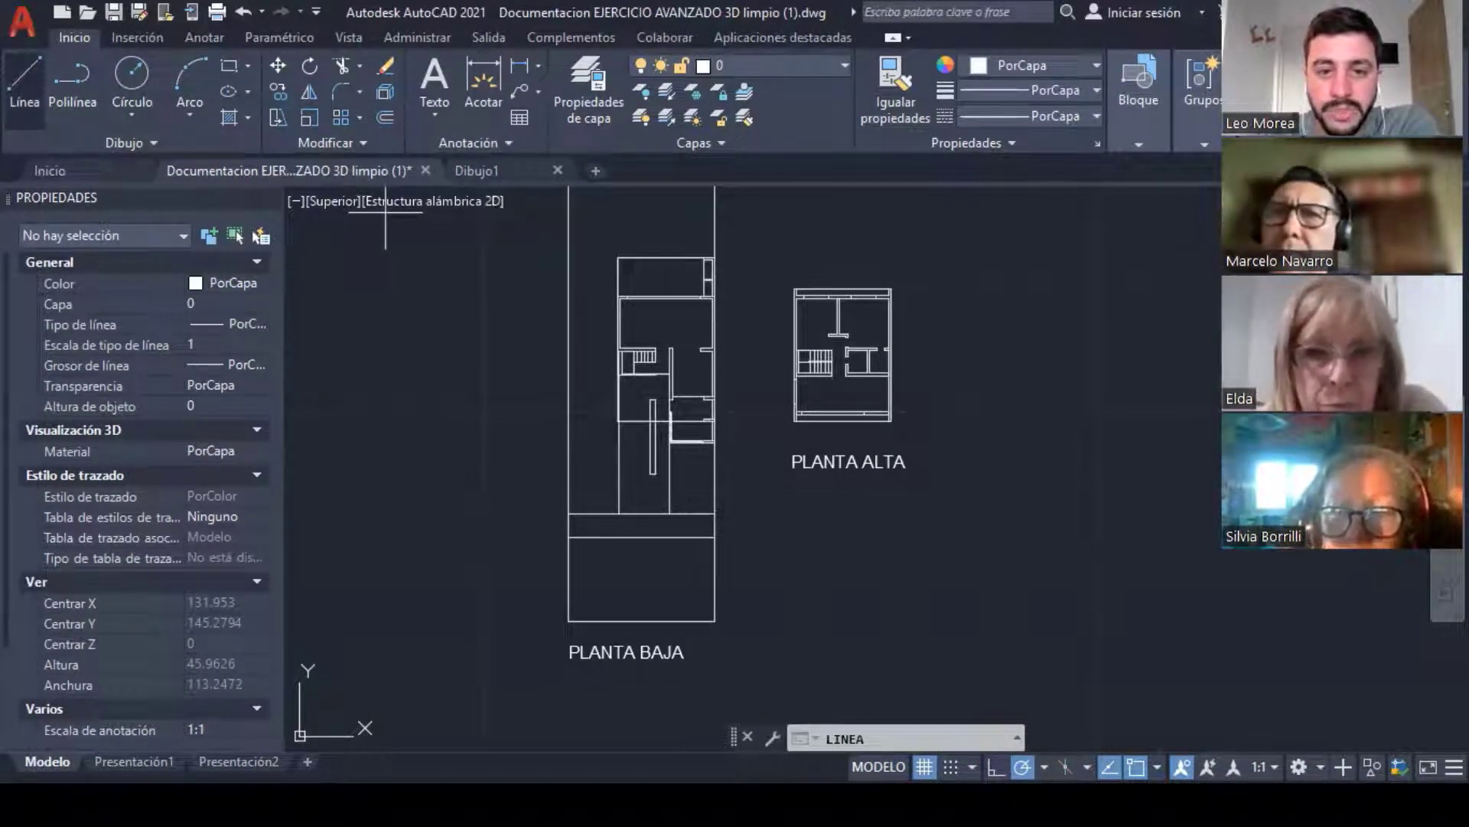
{"action": "middle_click_drag", "start_coordinate": [1067, 505], "coordinate": [656, 501]}
{"action": "left_click", "coordinate": [656, 501]}
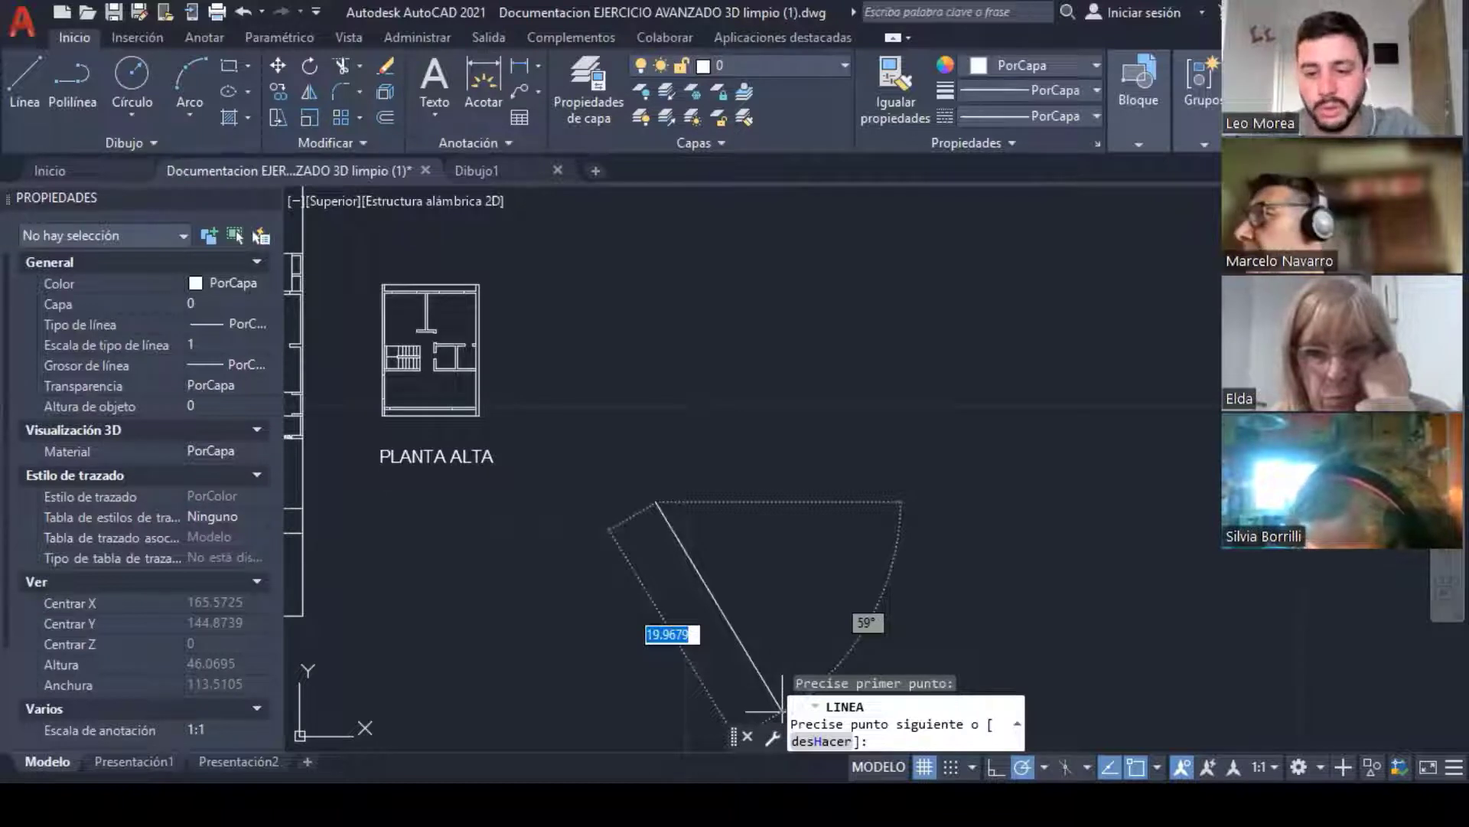
{"action": "key", "text": "Escape"}
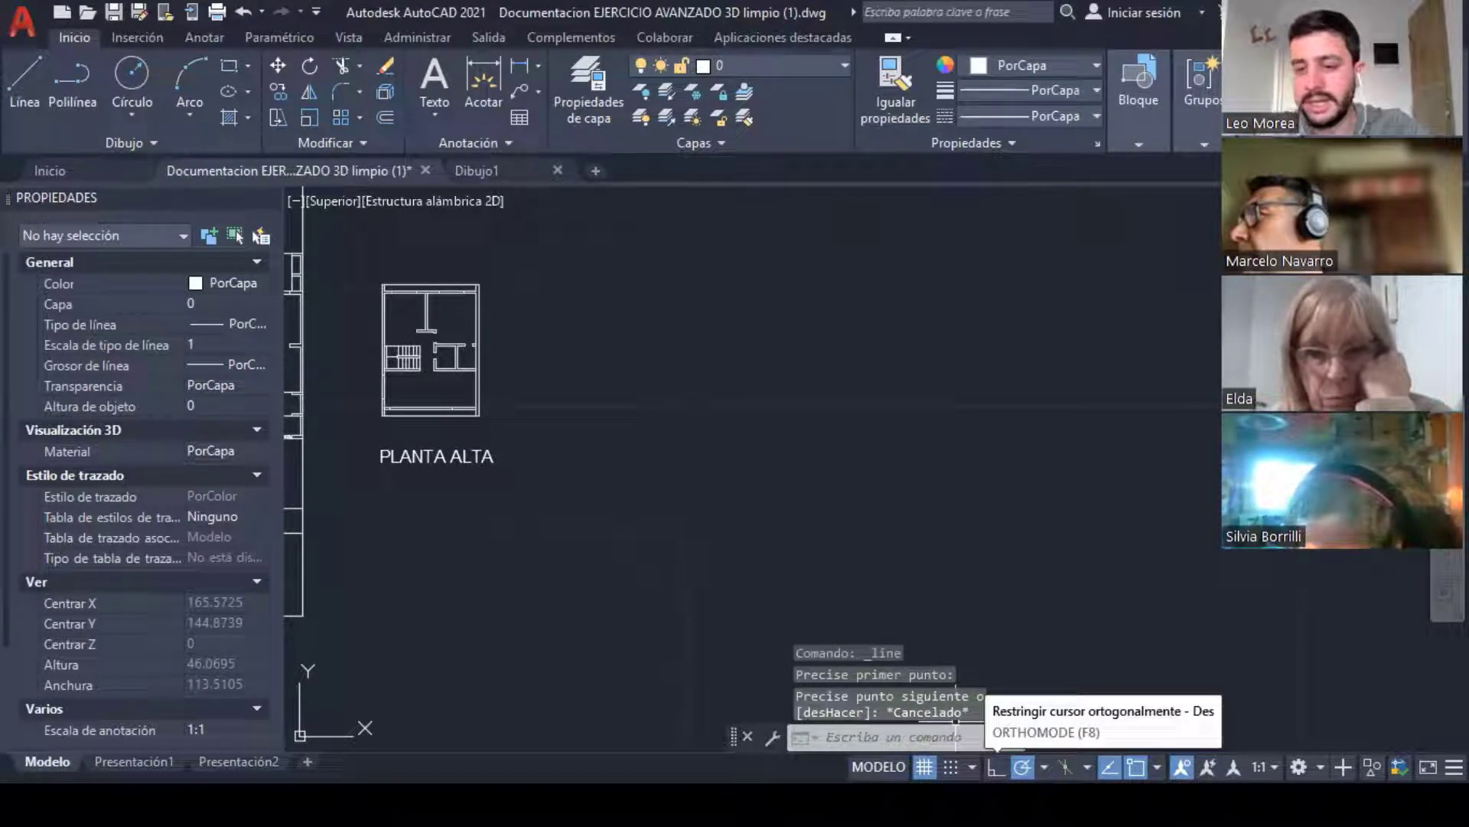
Step: Turn on ortho mode and try a line restricted to the orthogonal directions beside the PLANTA ALTA plan
{"action": "left_click", "coordinate": [995, 766]}
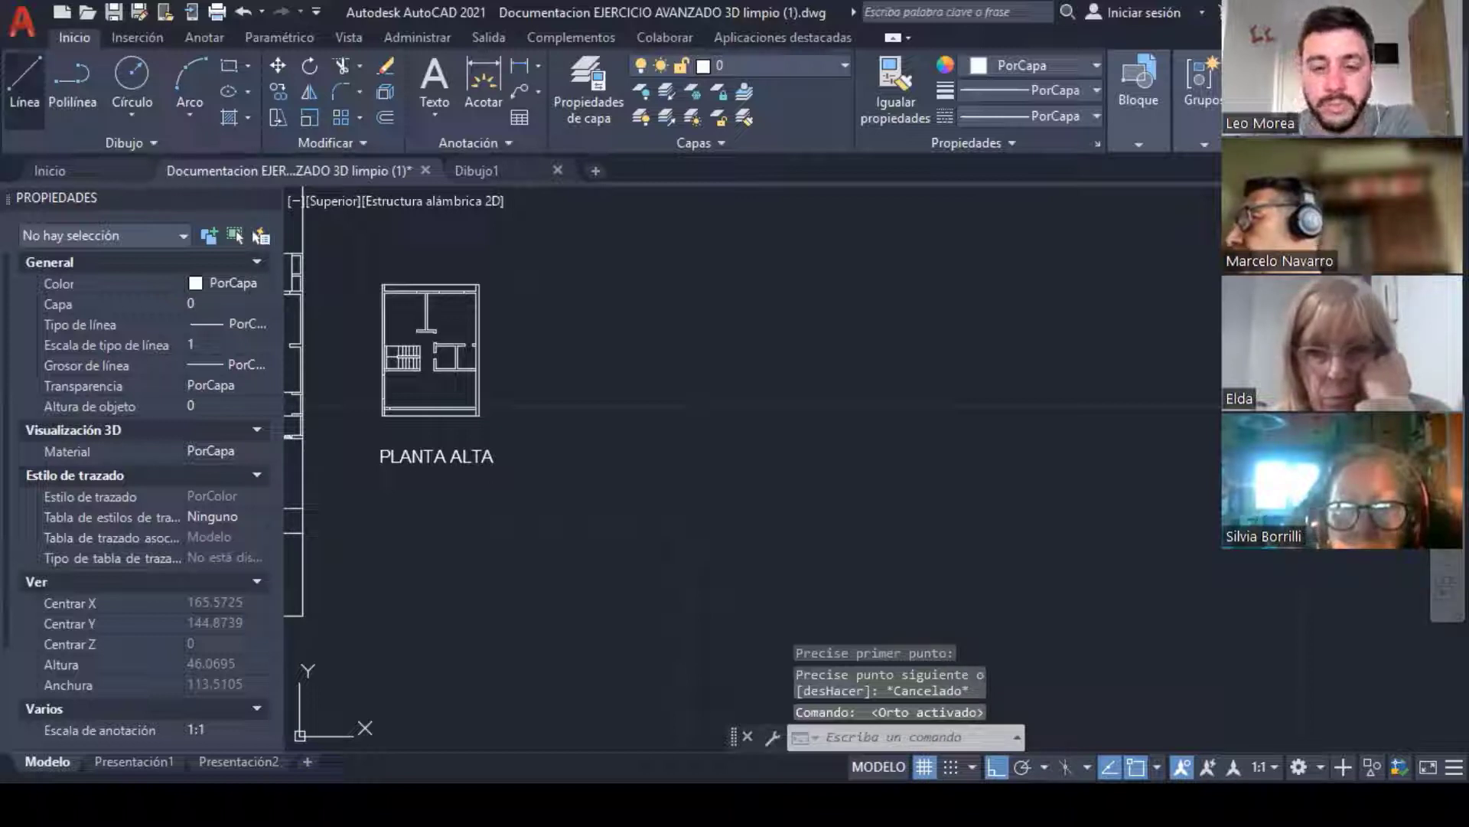
{"action": "left_click", "coordinate": [24, 83]}
{"action": "left_click", "coordinate": [747, 528]}
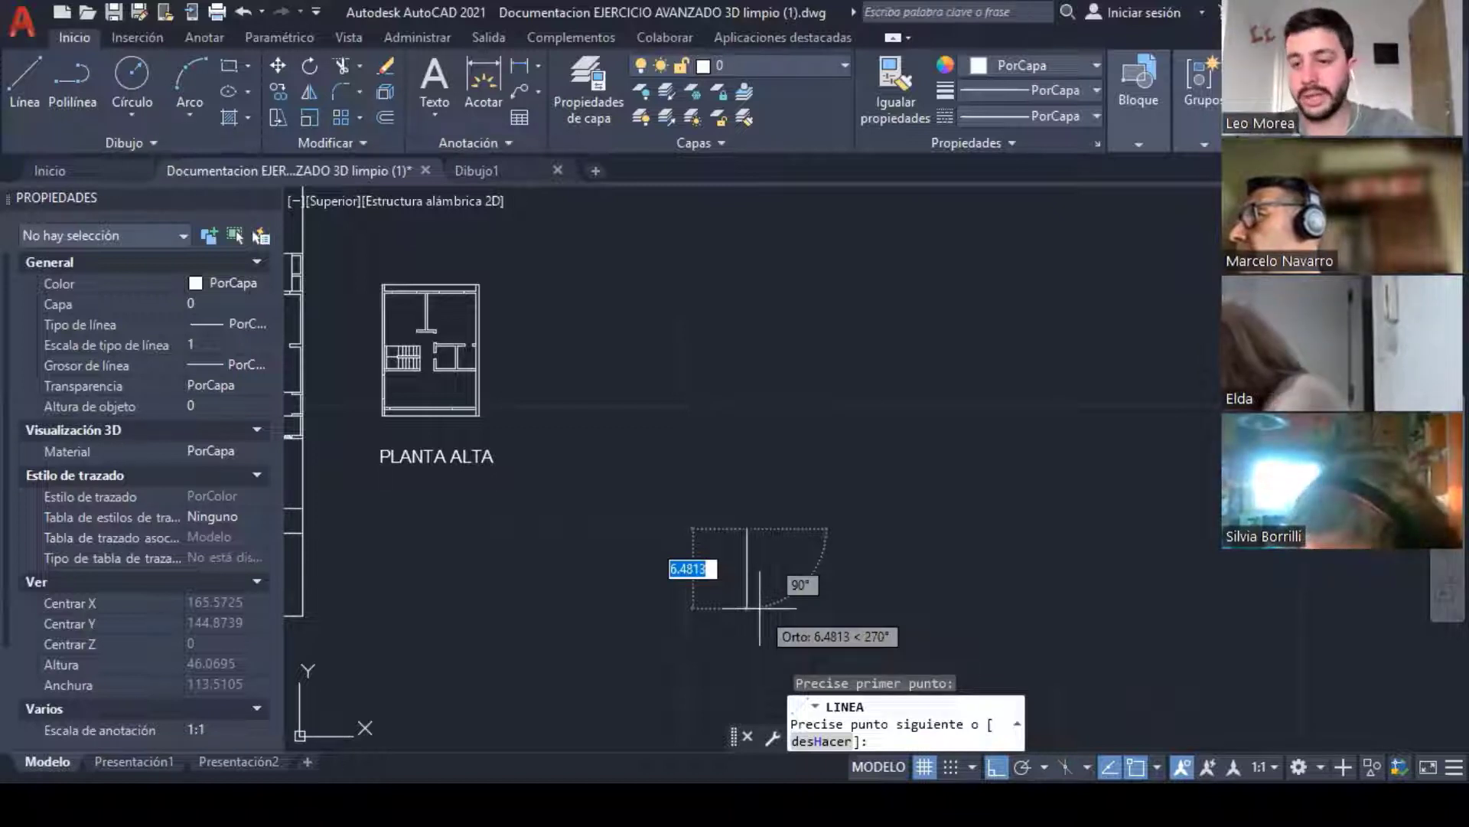
{"action": "key", "text": "Escape"}
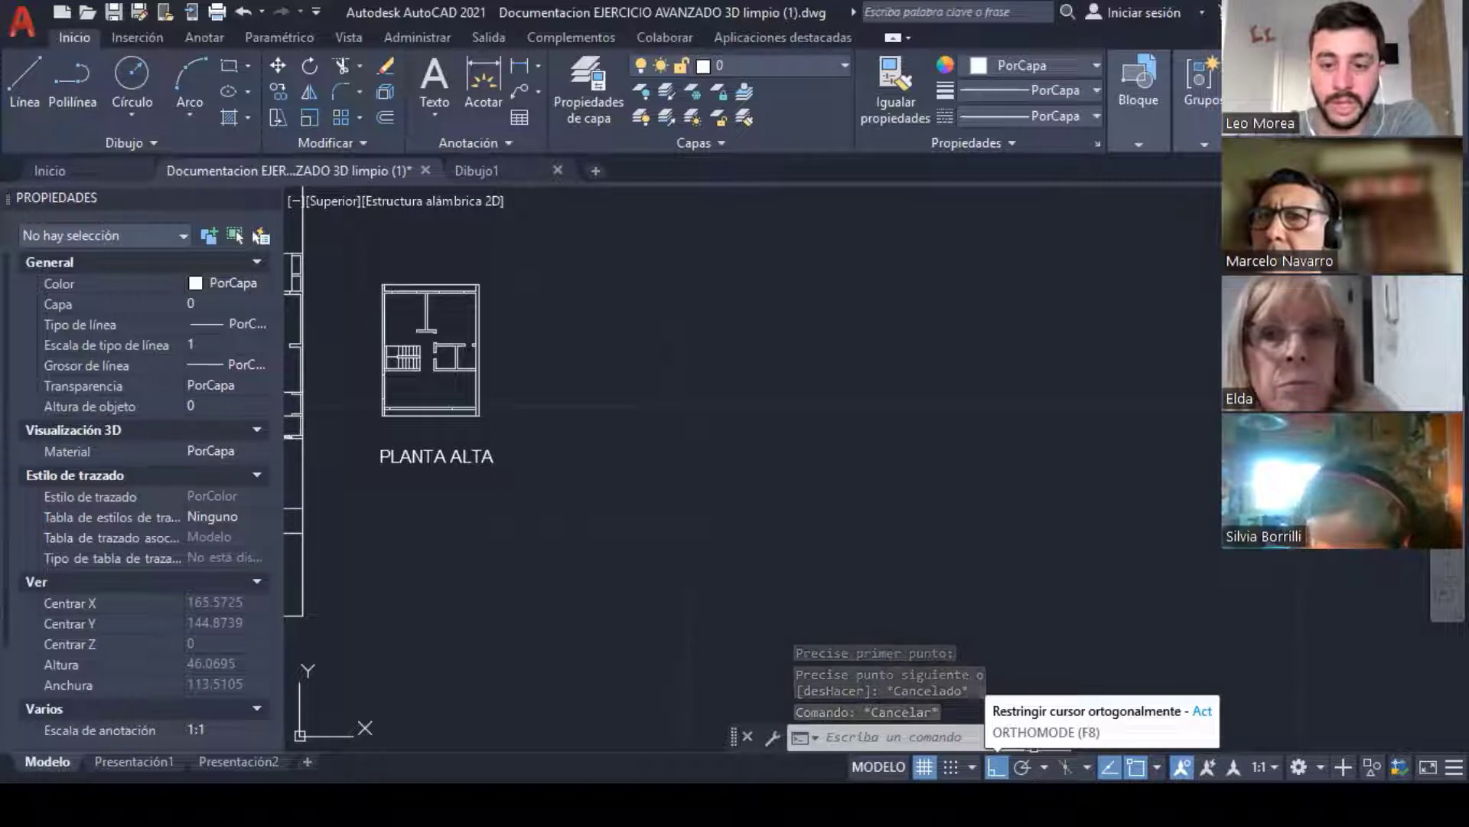
Step: Switch the cursor restriction from ortho mode to polar tracking
{"action": "middle_click_drag", "start_coordinate": [525, 395], "coordinate": [869, 446]}
{"action": "scroll", "coordinate": [723, 348], "scroll_direction": "up", "scroll_amount": 2}
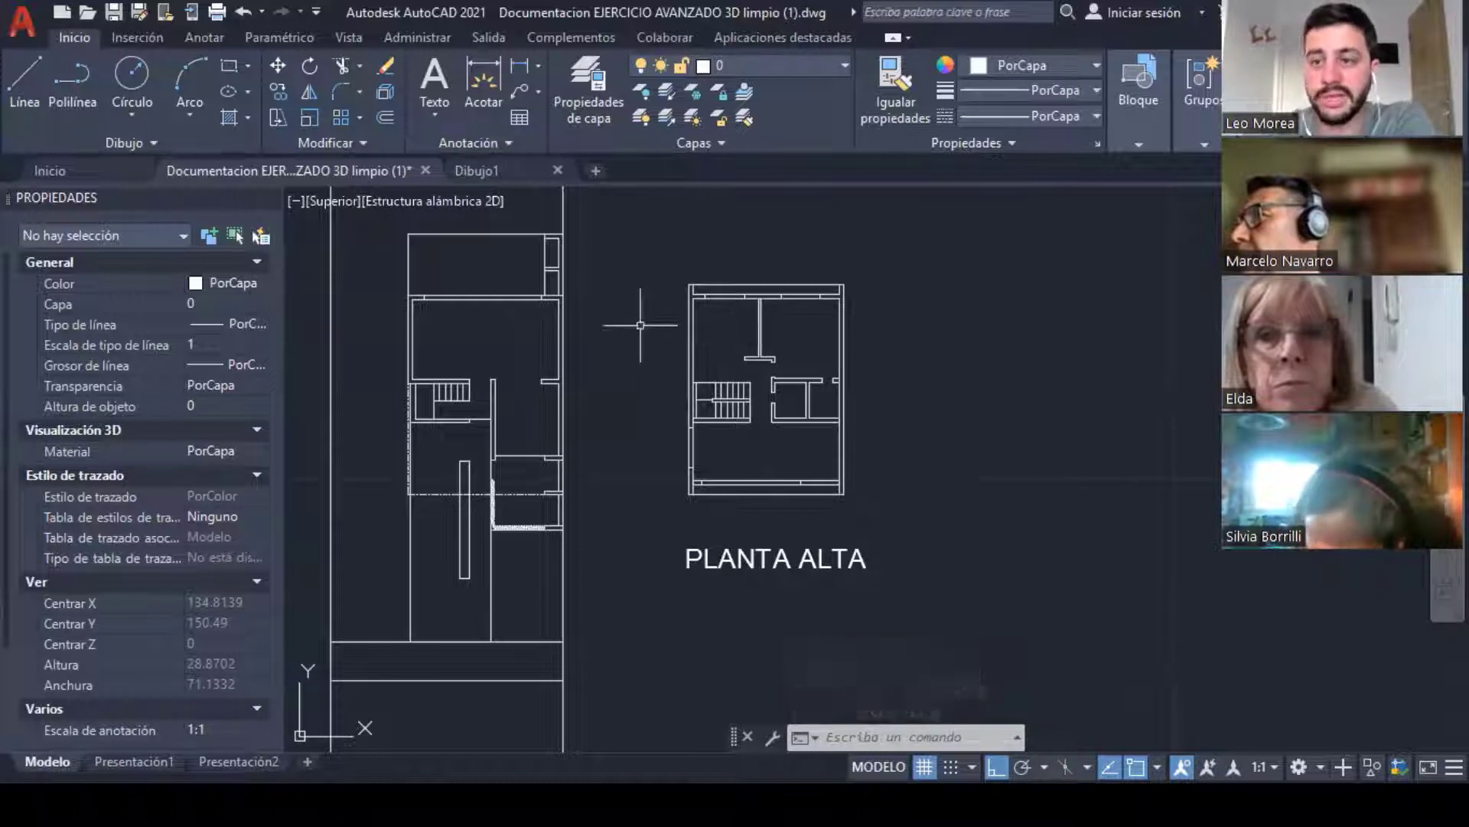
{"action": "middle_click_drag", "start_coordinate": [1036, 552], "coordinate": [951, 579]}
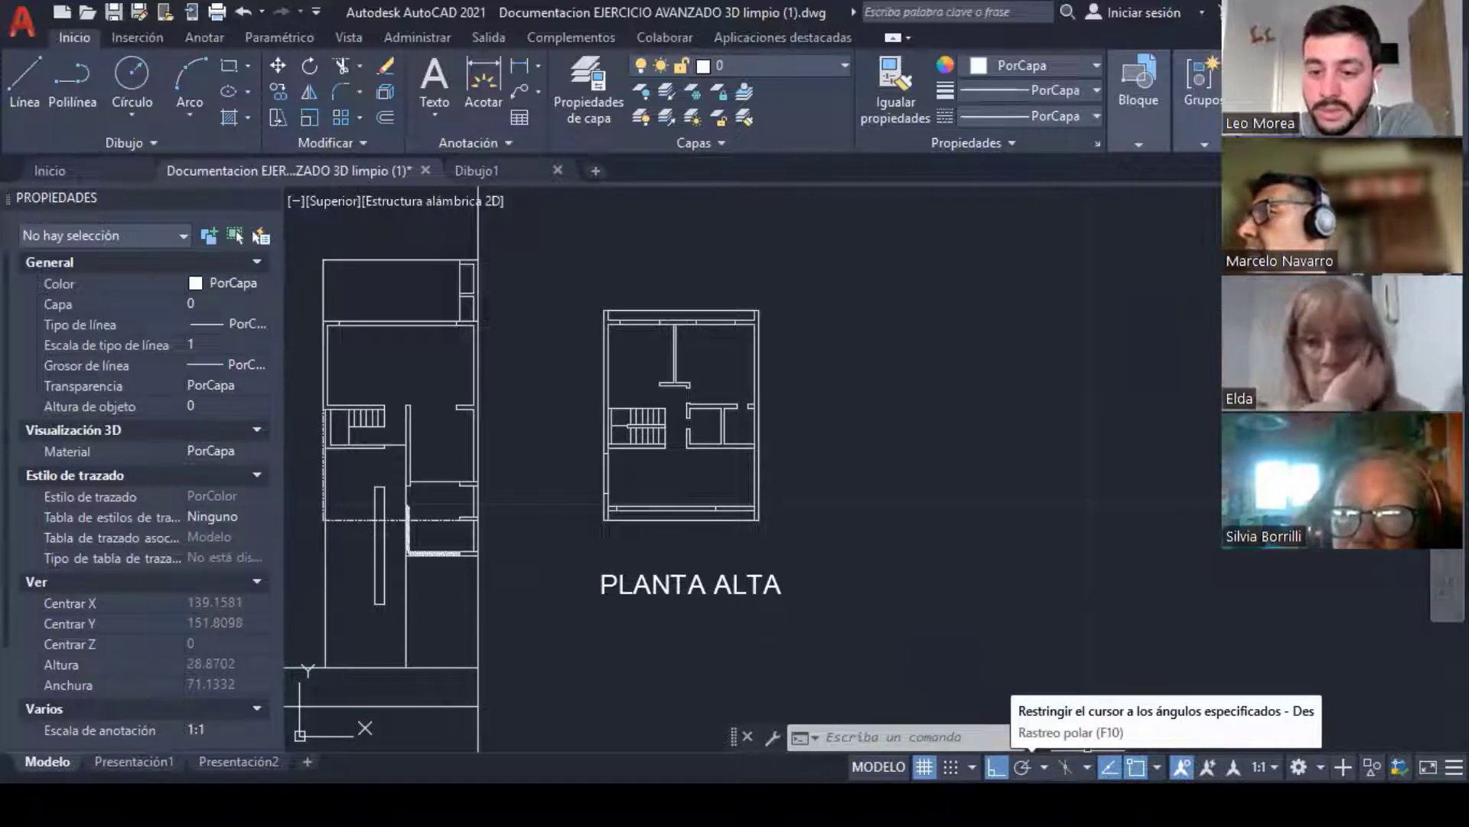
{"action": "left_click", "coordinate": [1022, 766]}
{"action": "mouse_move", "coordinate": [931, 448]}
{"action": "middle_mouse_down"}
{"action": "mouse_move", "coordinate": [890, 432]}
{"action": "mouse_move", "coordinate": [875, 406]}
{"action": "middle_mouse_up"}
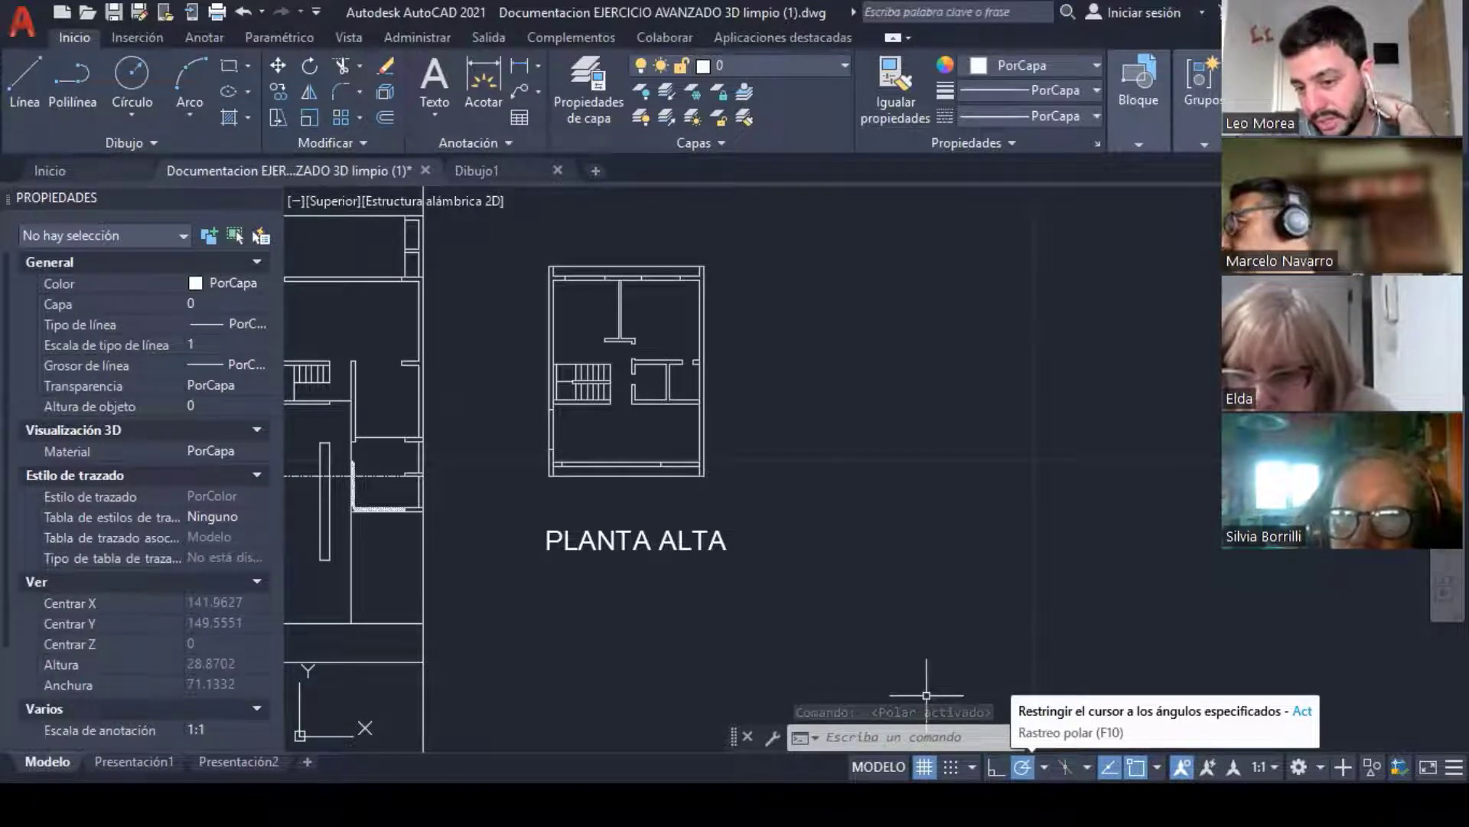
Step: Enable additional angles in the polar tracking settings and add a new angle of 11 degrees
{"action": "left_click", "coordinate": [1044, 767]}
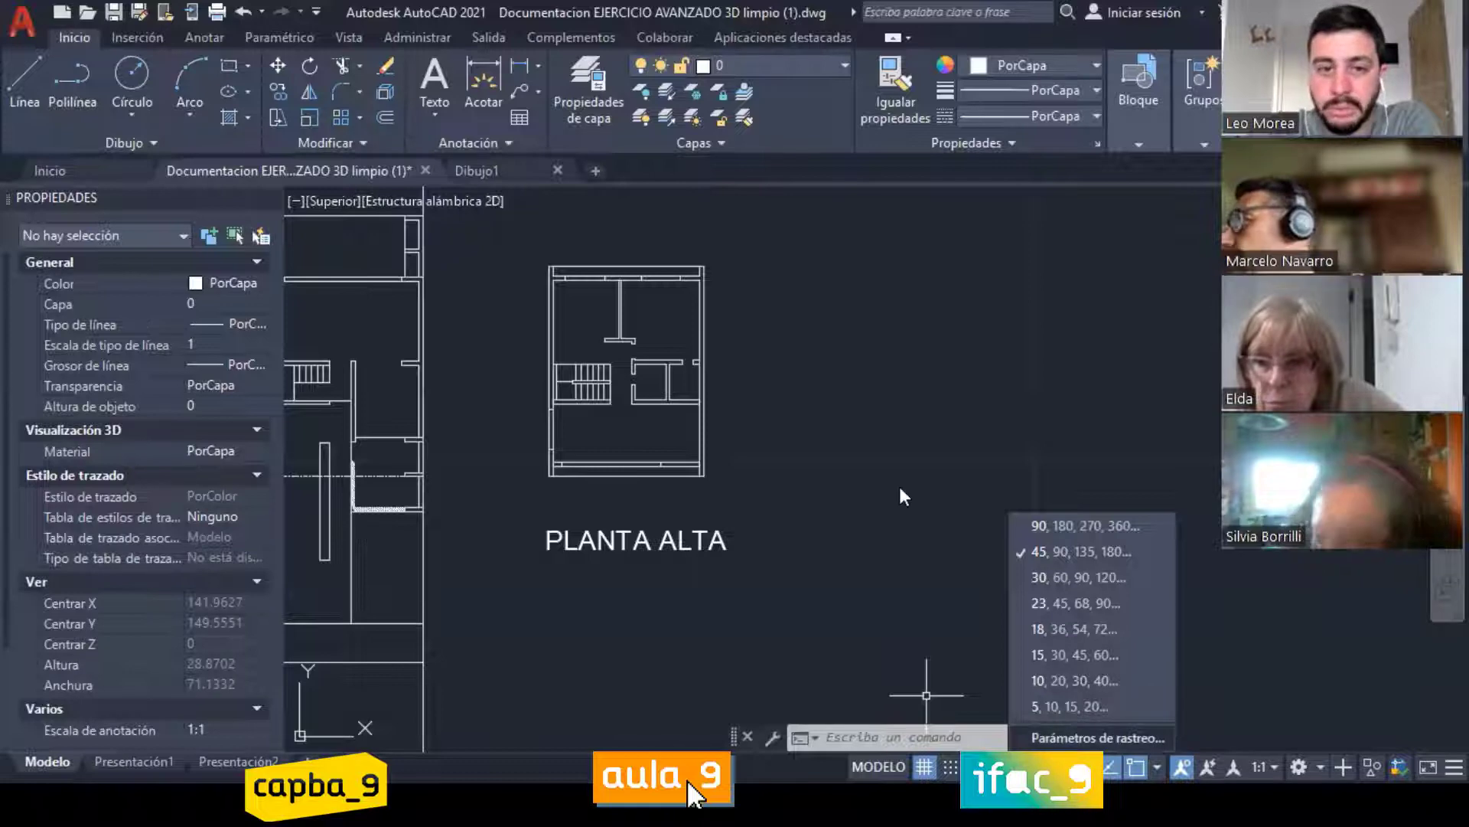
{"action": "left_click", "coordinate": [1097, 737]}
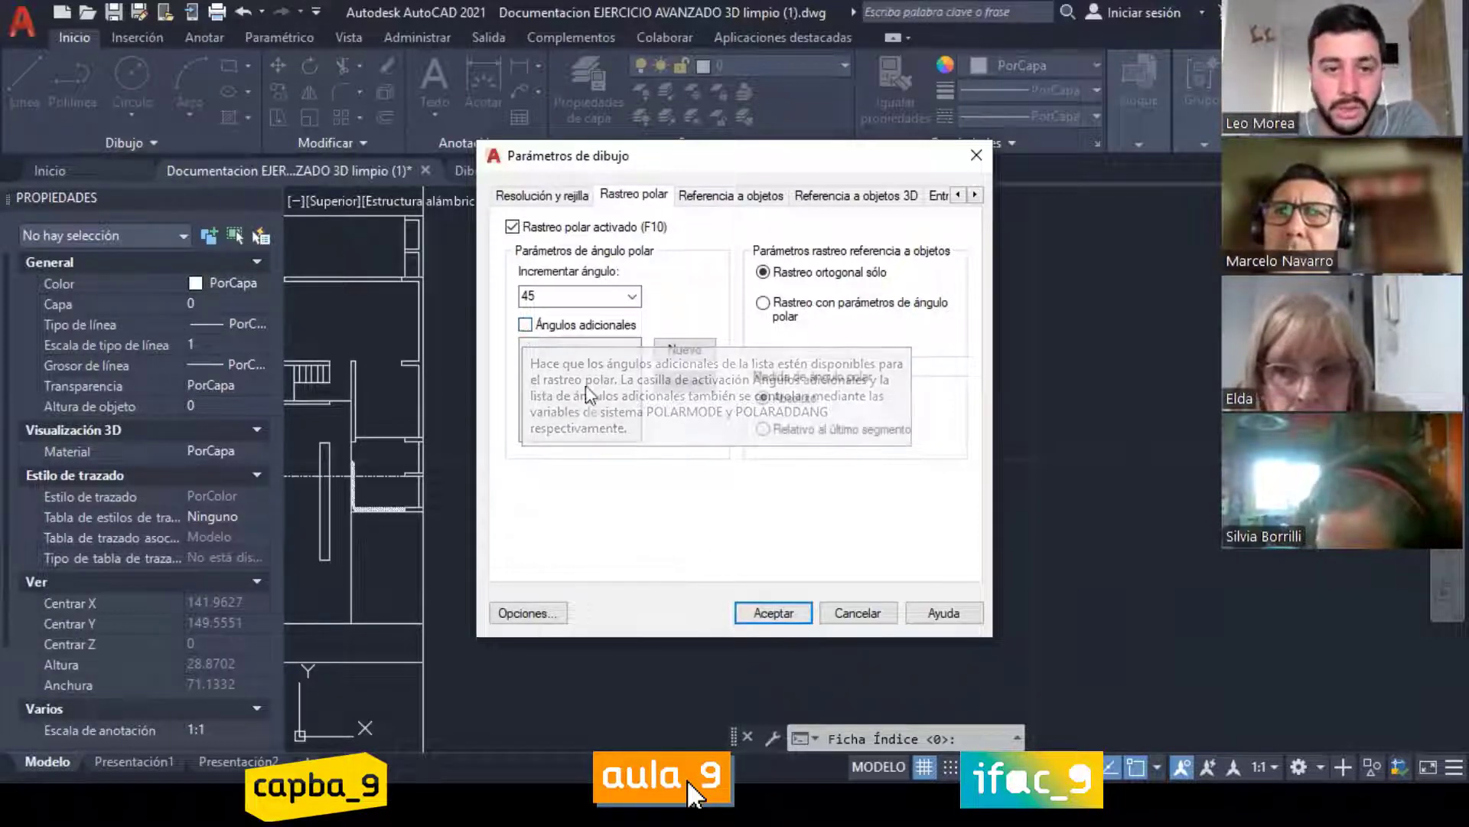
{"action": "left_click", "coordinate": [525, 325]}
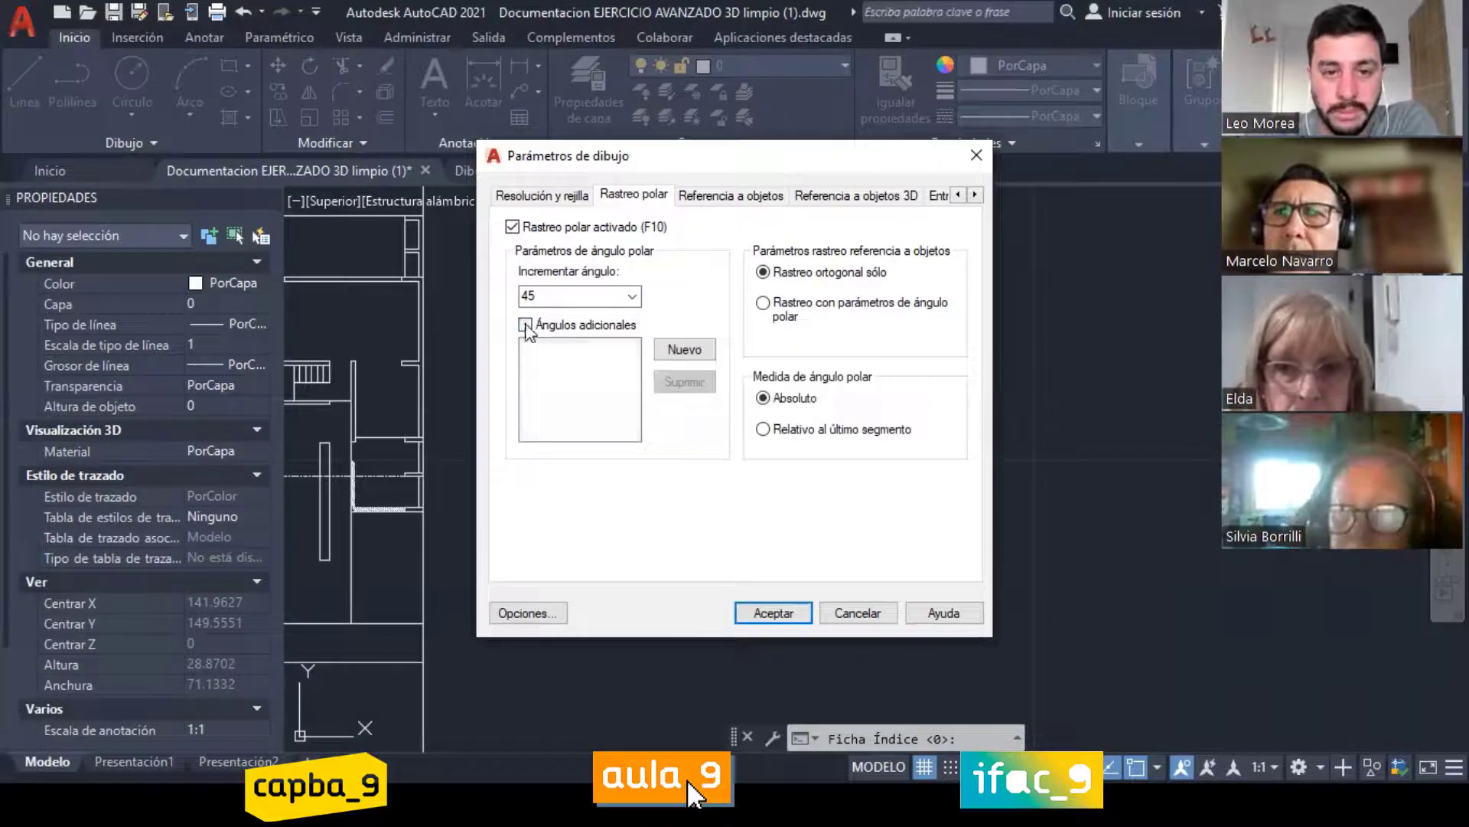
{"action": "left_click", "coordinate": [689, 350]}
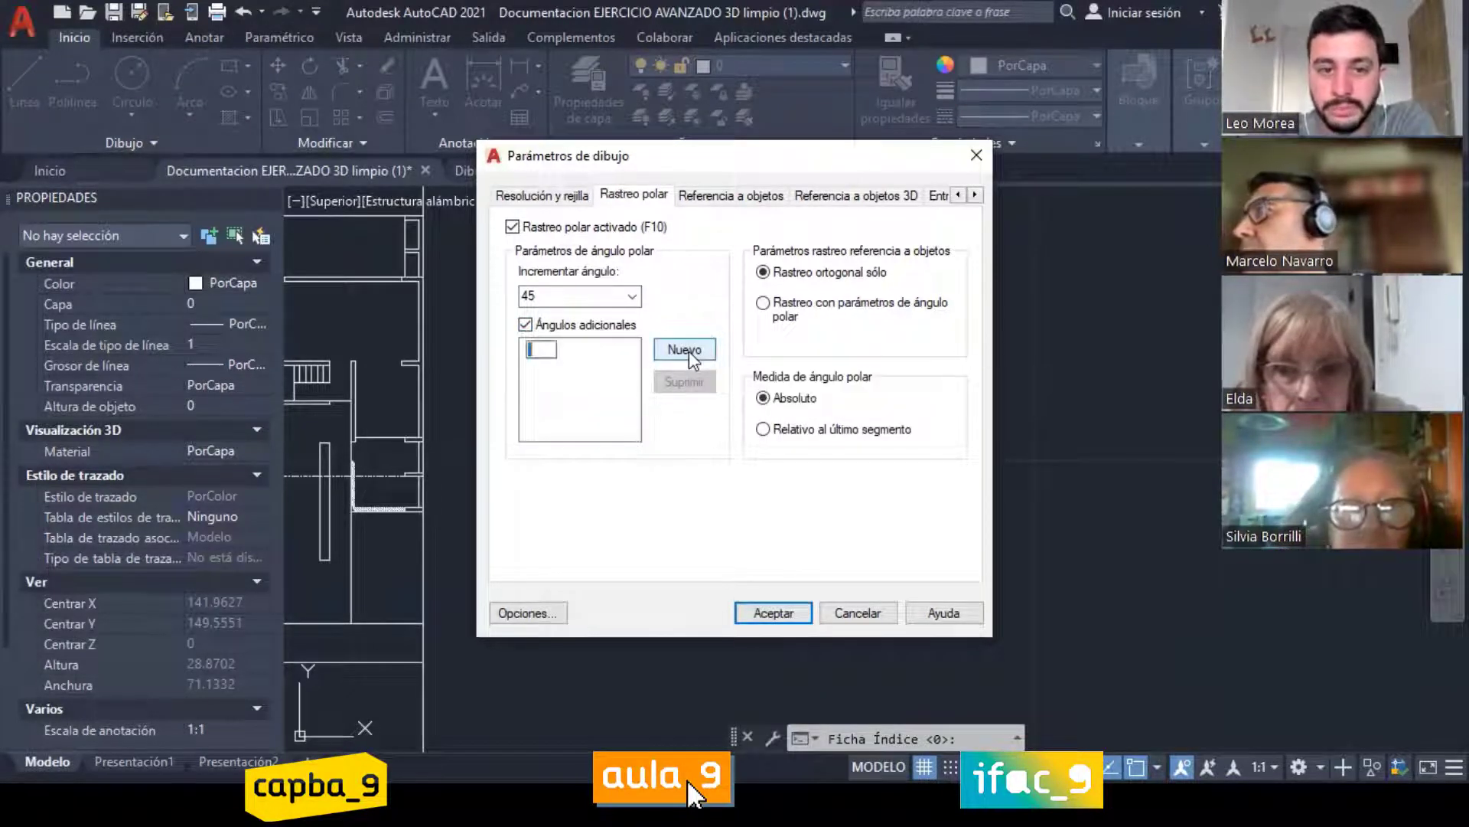
{"action": "type", "text": "11"}
{"action": "key", "text": "Return"}
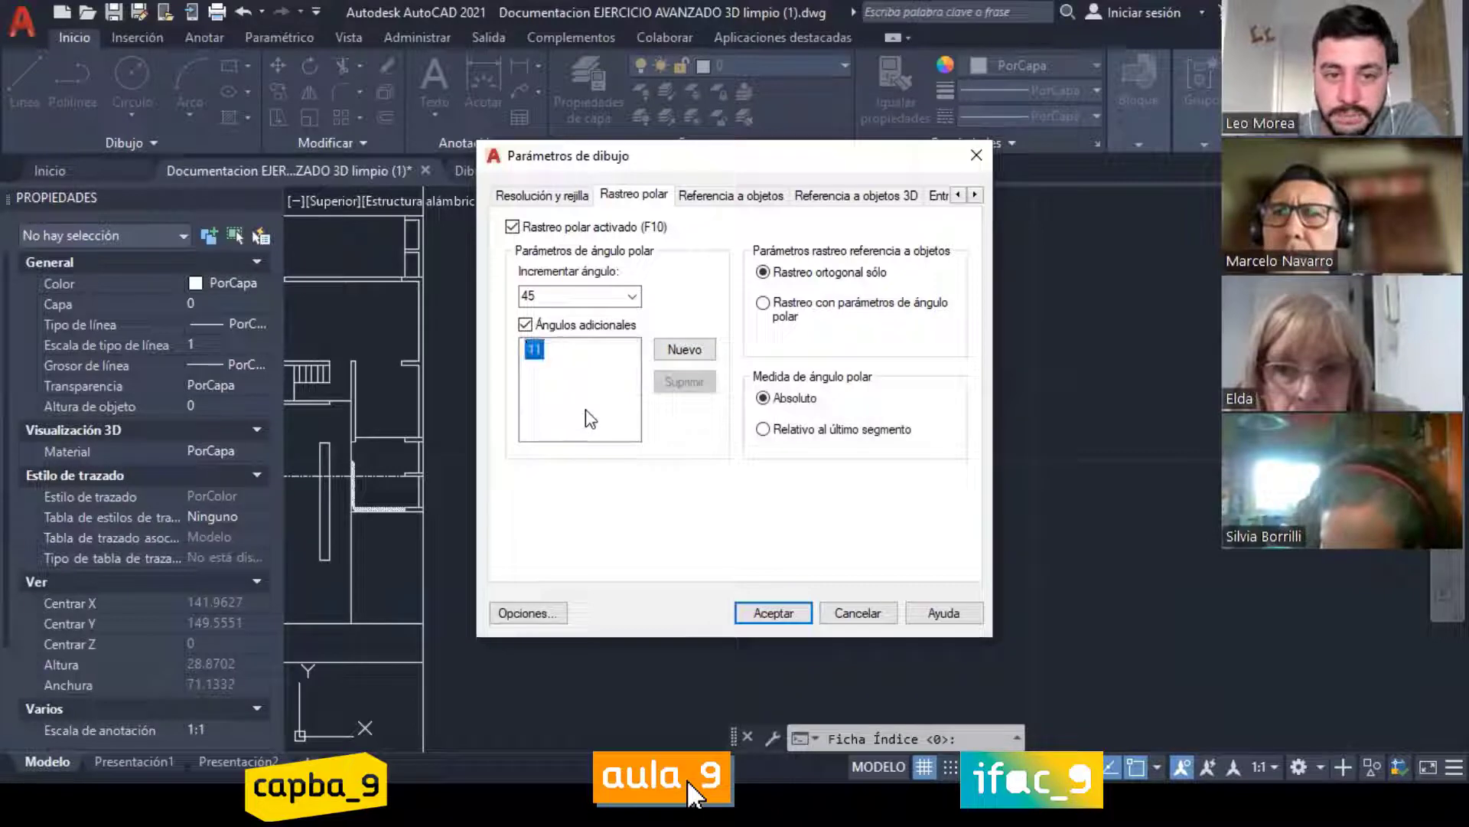
{"action": "left_click", "coordinate": [777, 613]}
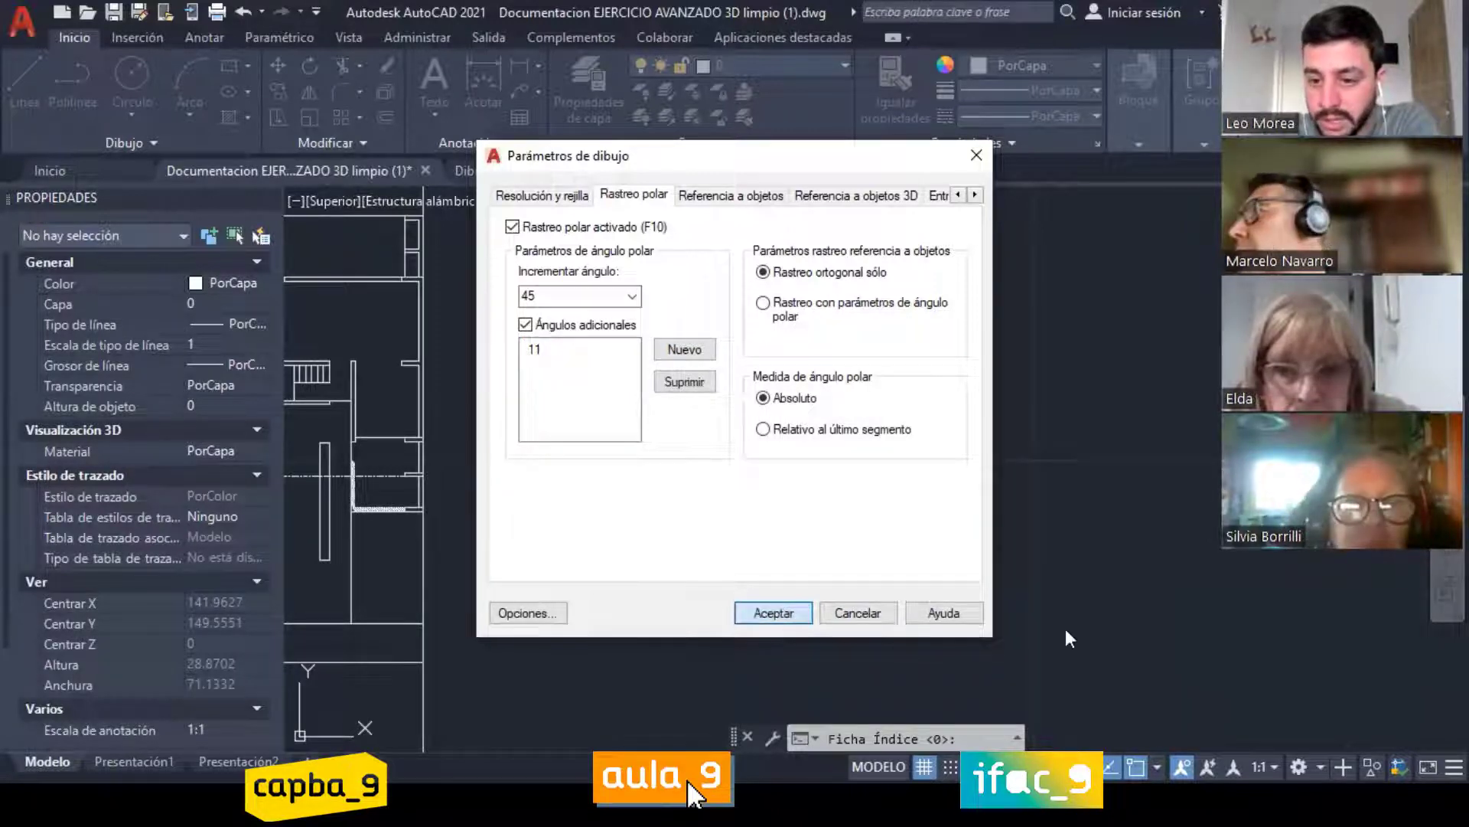
Step: Set the polar tracking increments to 11, 22, 33, 44 and try a line along the 11° direction
{"action": "left_click", "coordinate": [1043, 767]}
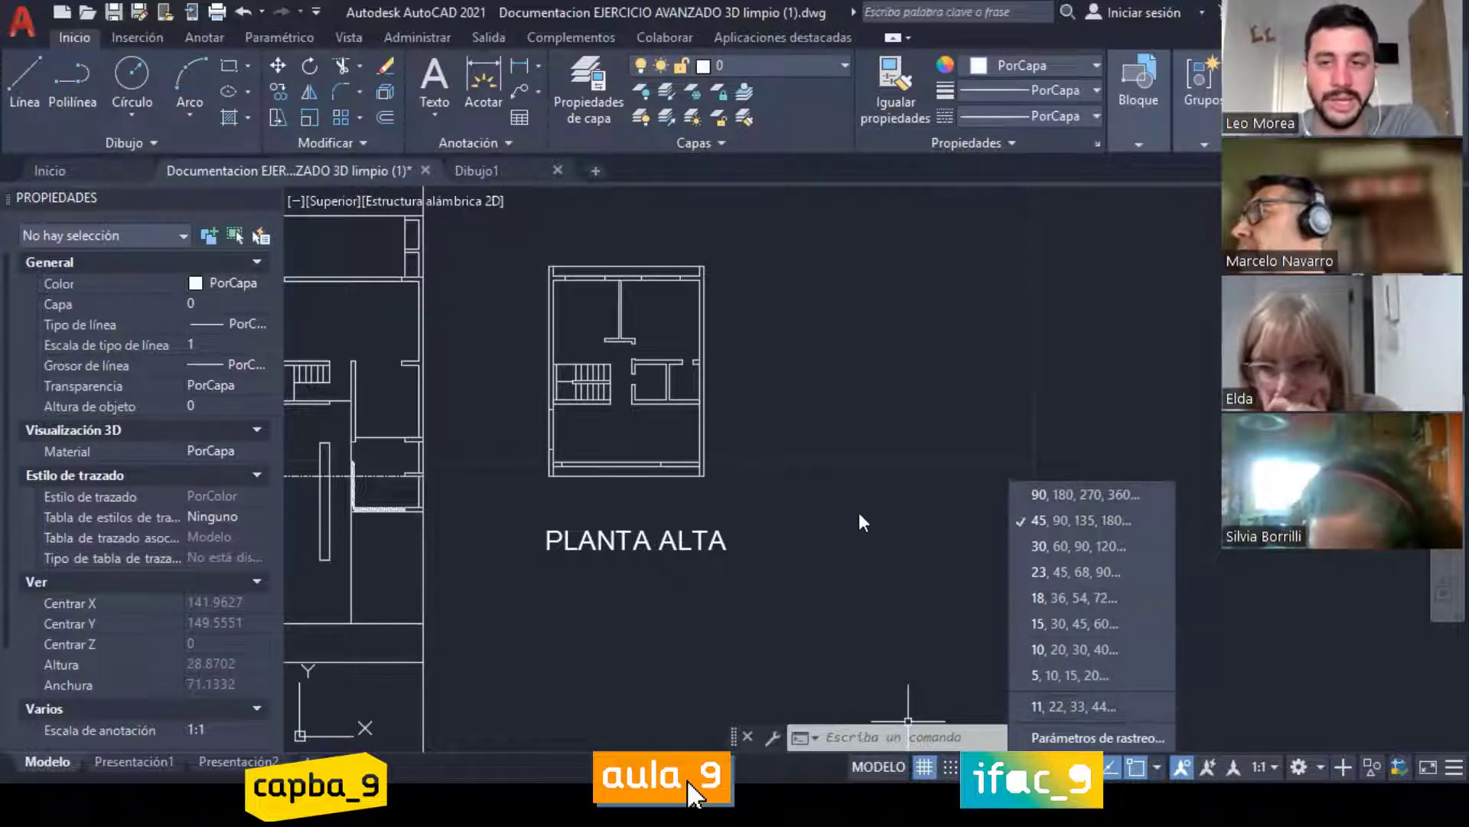
{"action": "left_click", "coordinate": [1059, 705]}
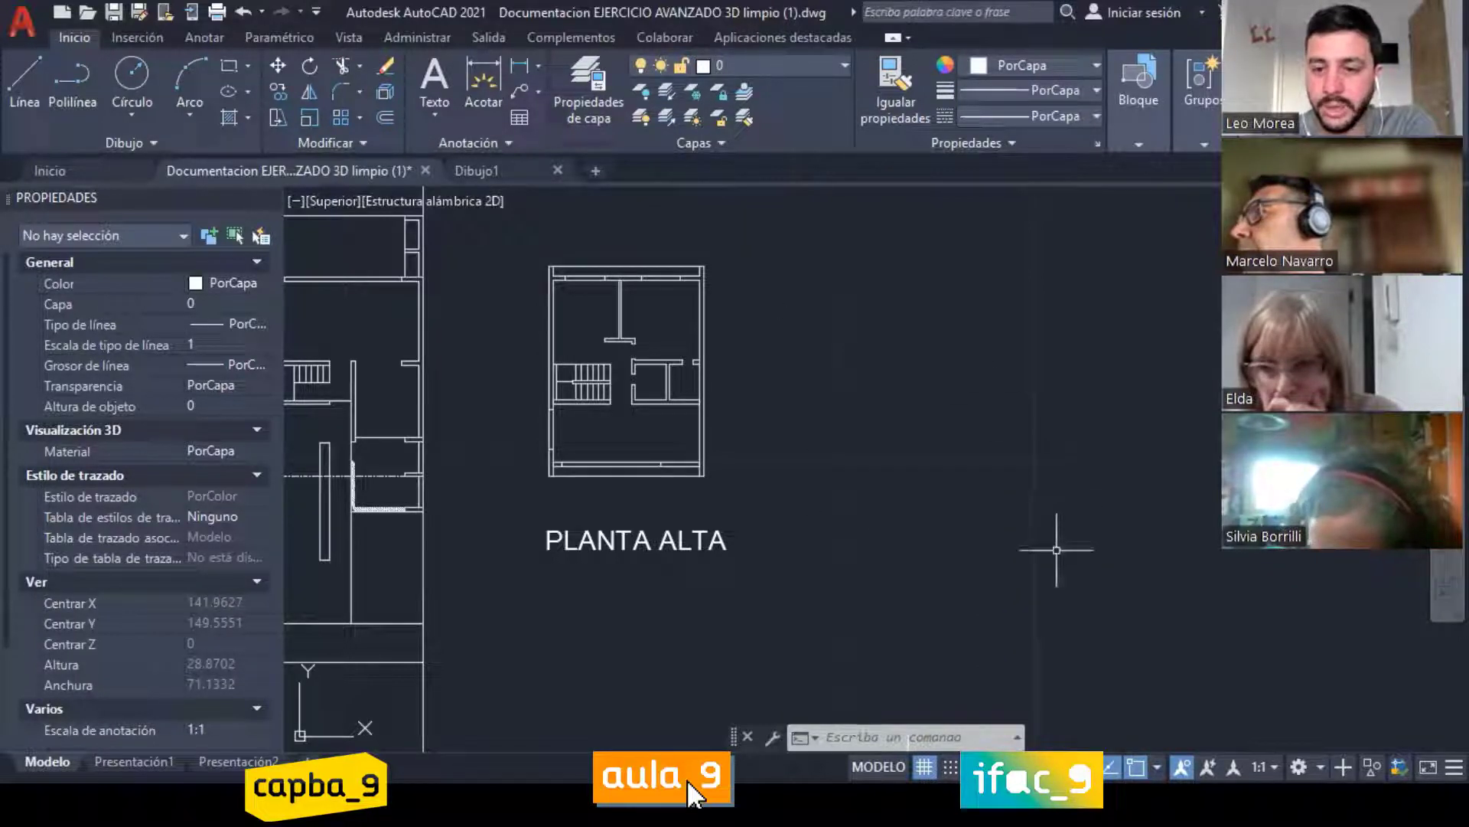
{"action": "left_click", "coordinate": [1037, 766]}
{"action": "left_click", "coordinate": [1054, 713]}
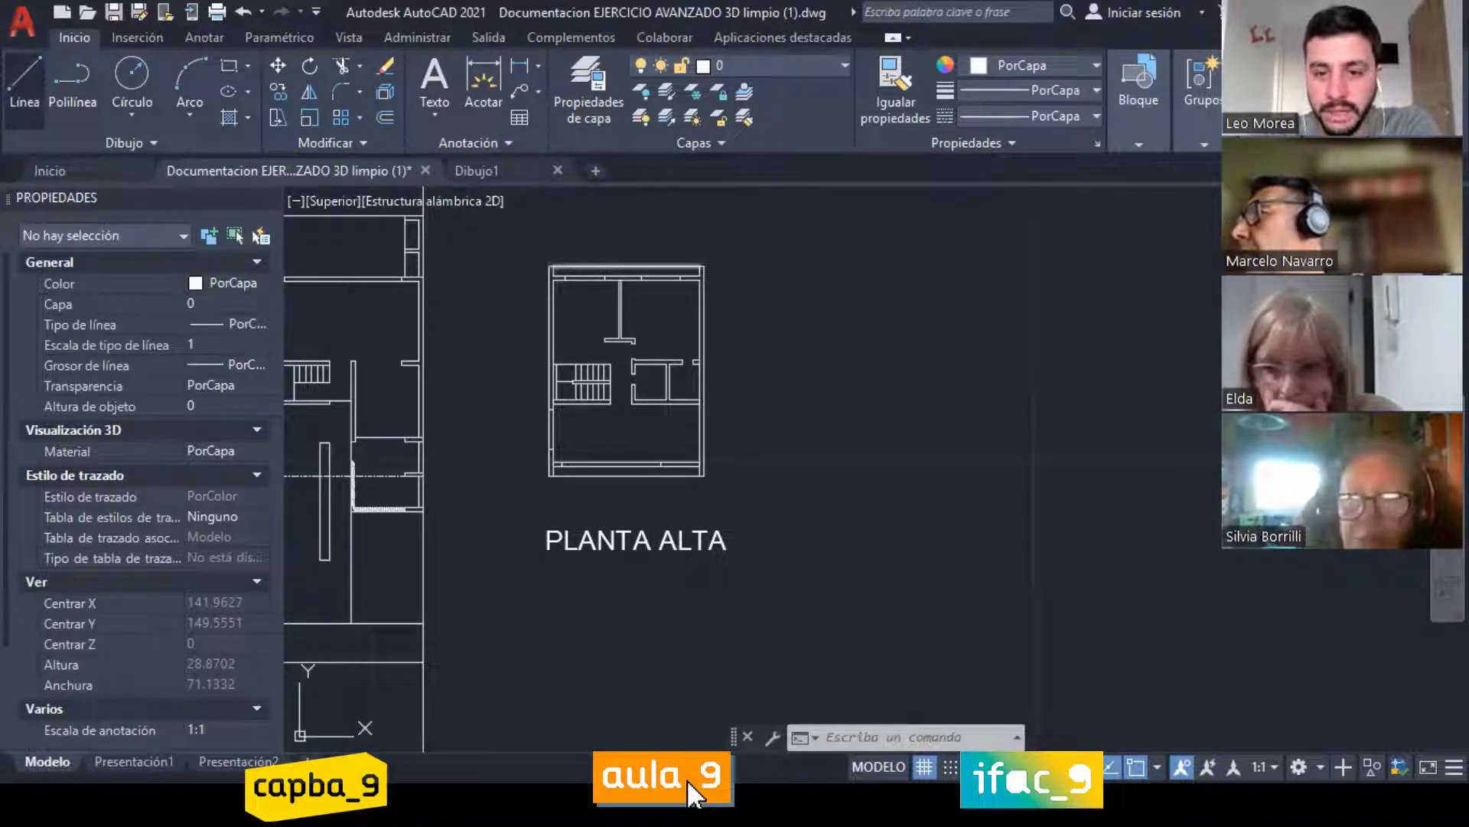
{"action": "left_click", "coordinate": [25, 77]}
{"action": "left_click", "coordinate": [807, 494]}
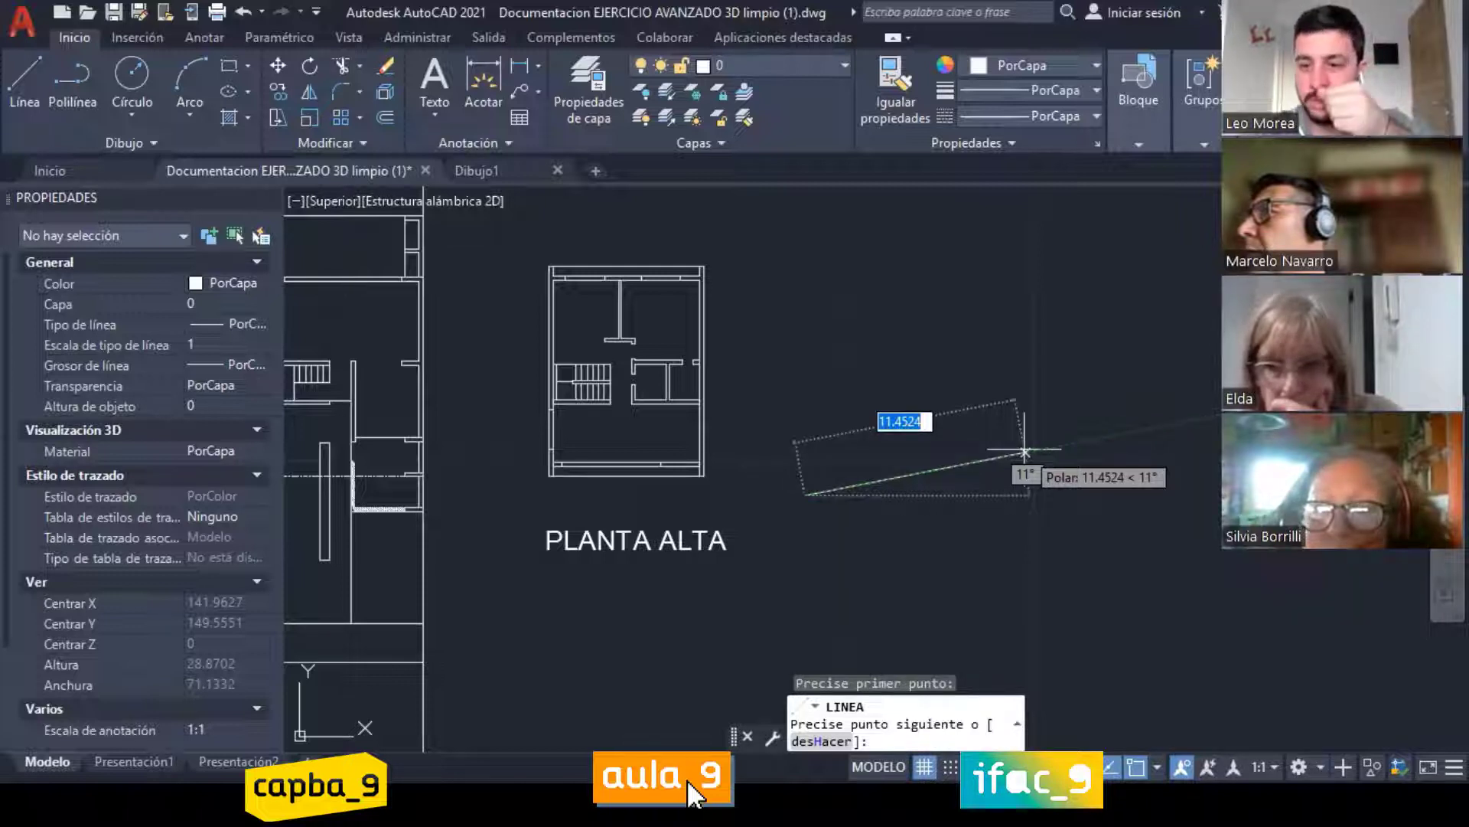
{"action": "key", "text": "Escape"}
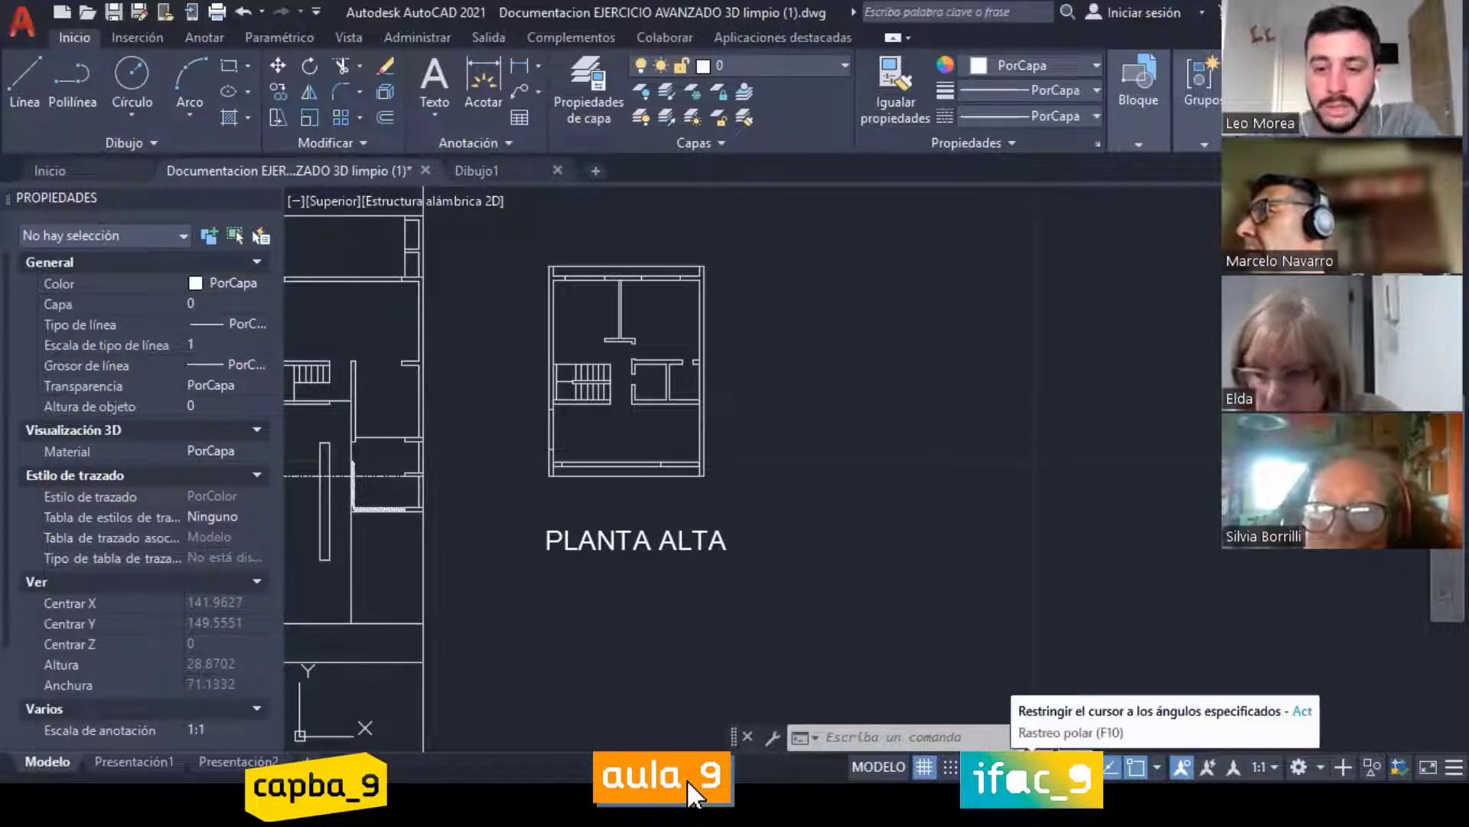
Step: Set the polar tracking increments to 45, 90, 135, 180 and test them with a trial line along 45°
{"action": "left_click", "coordinate": [1050, 766]}
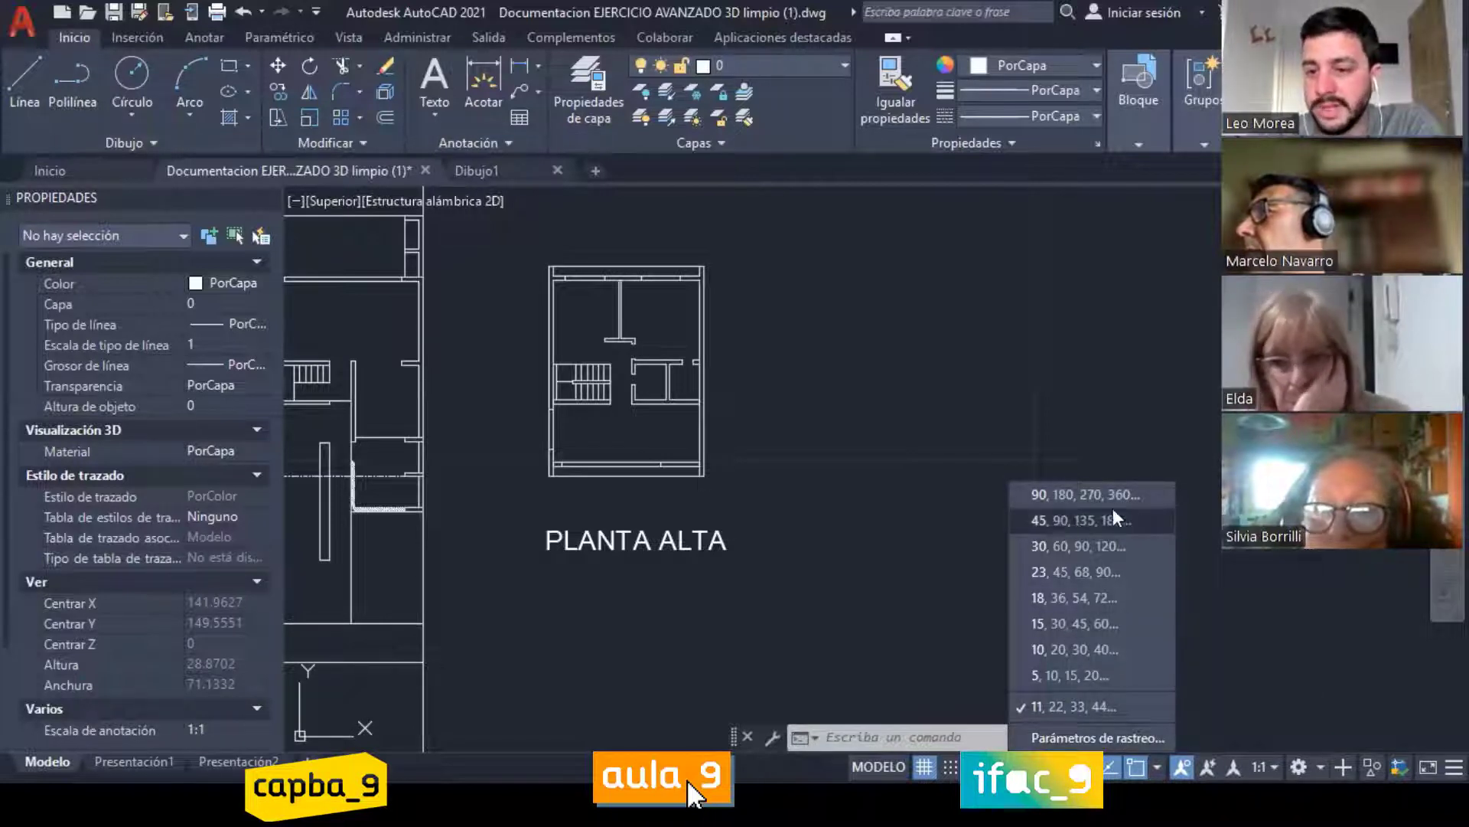
{"action": "left_click", "coordinate": [1065, 521]}
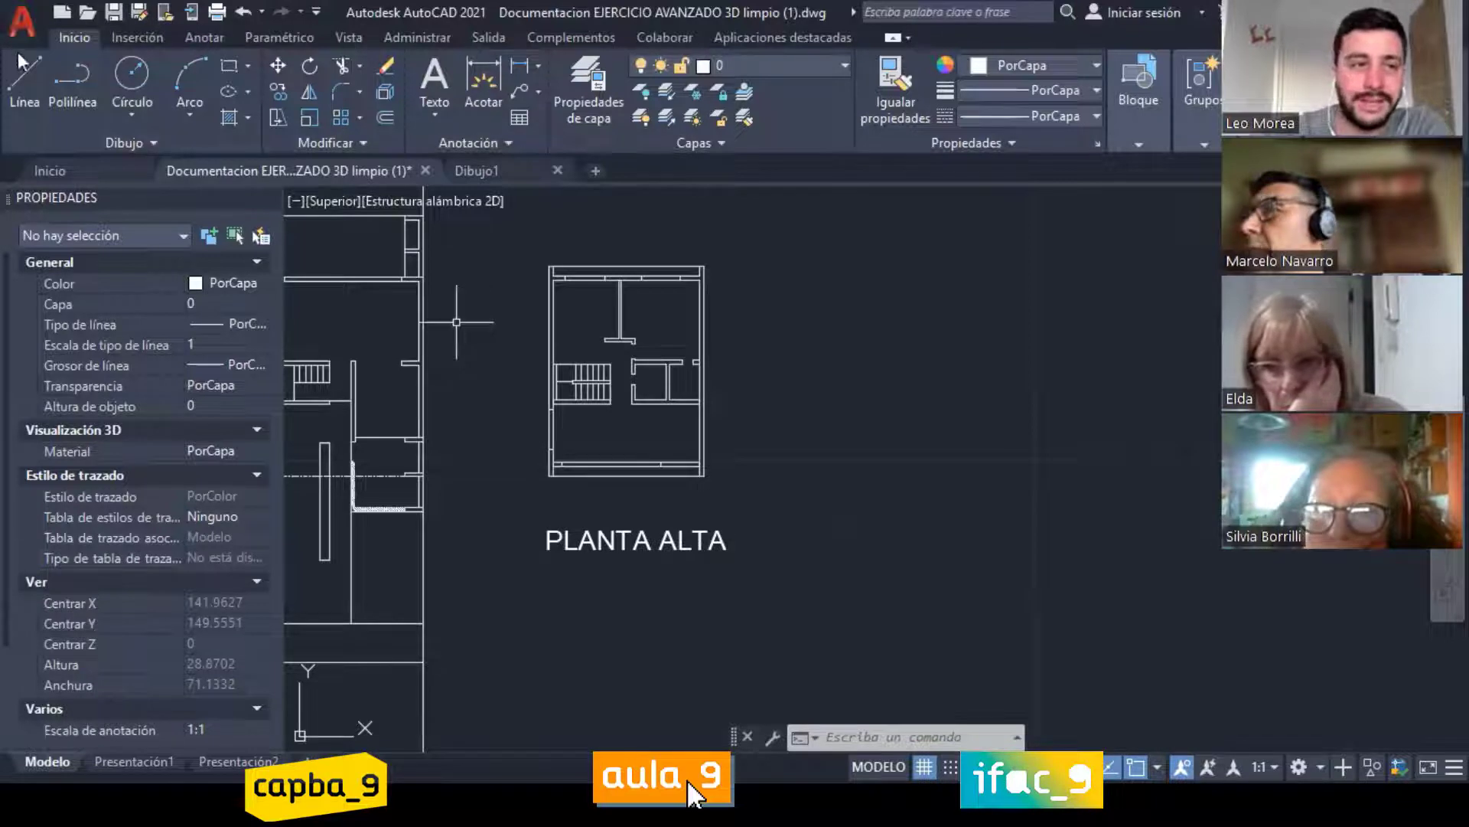
{"action": "left_click", "coordinate": [25, 78]}
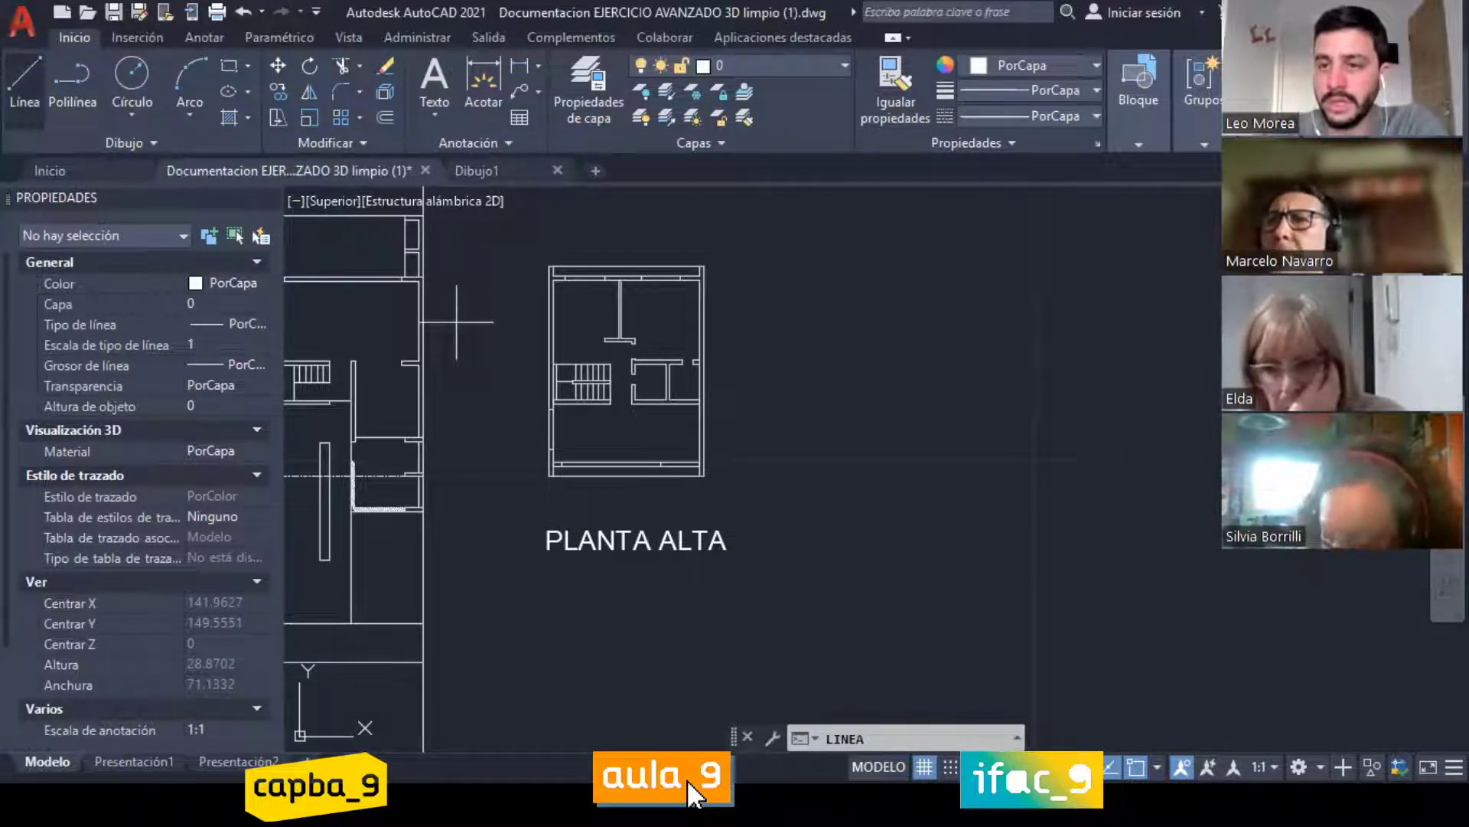
{"action": "left_click", "coordinate": [915, 498]}
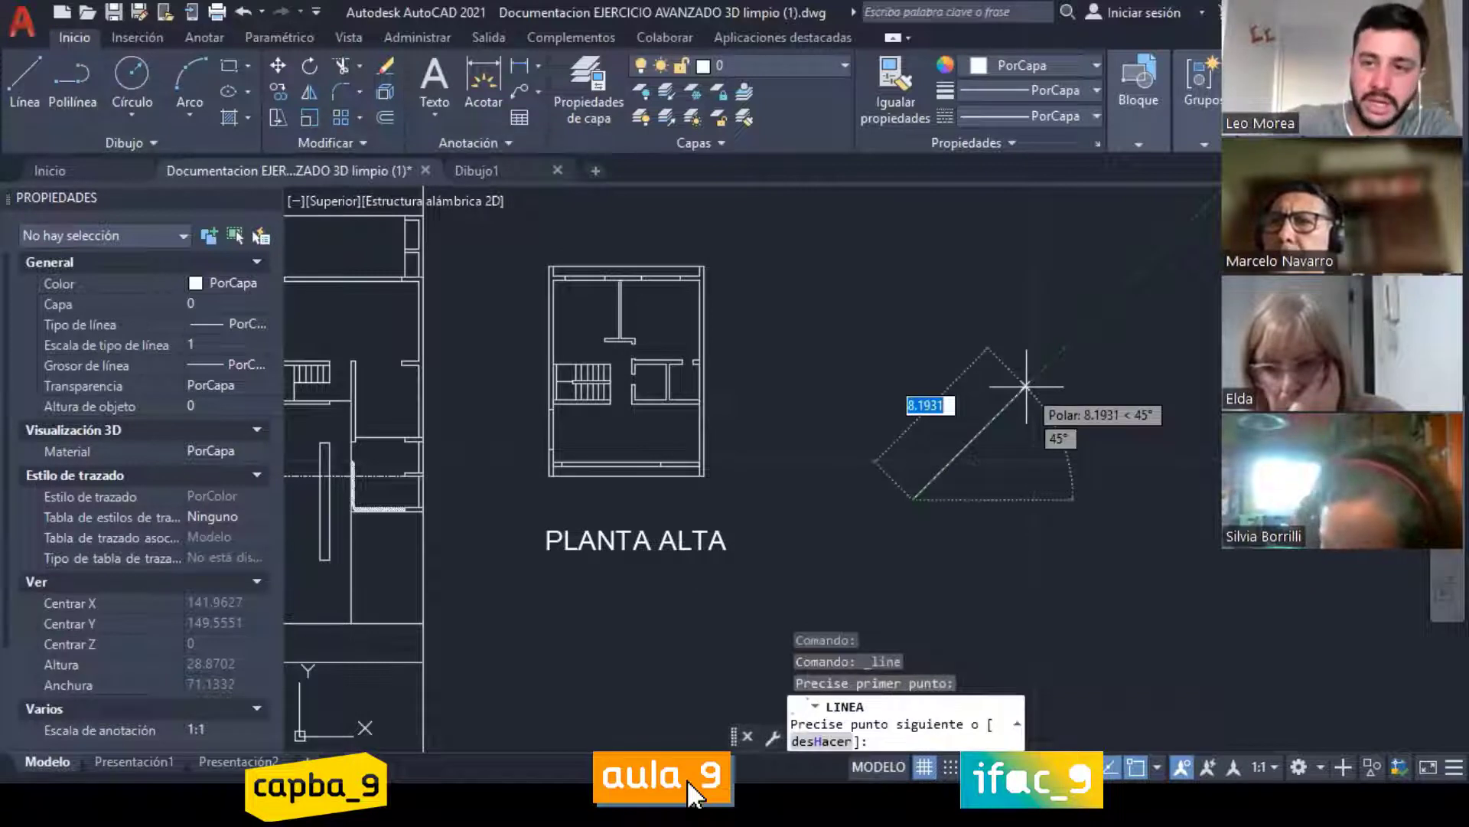
{"action": "key", "text": "Escape"}
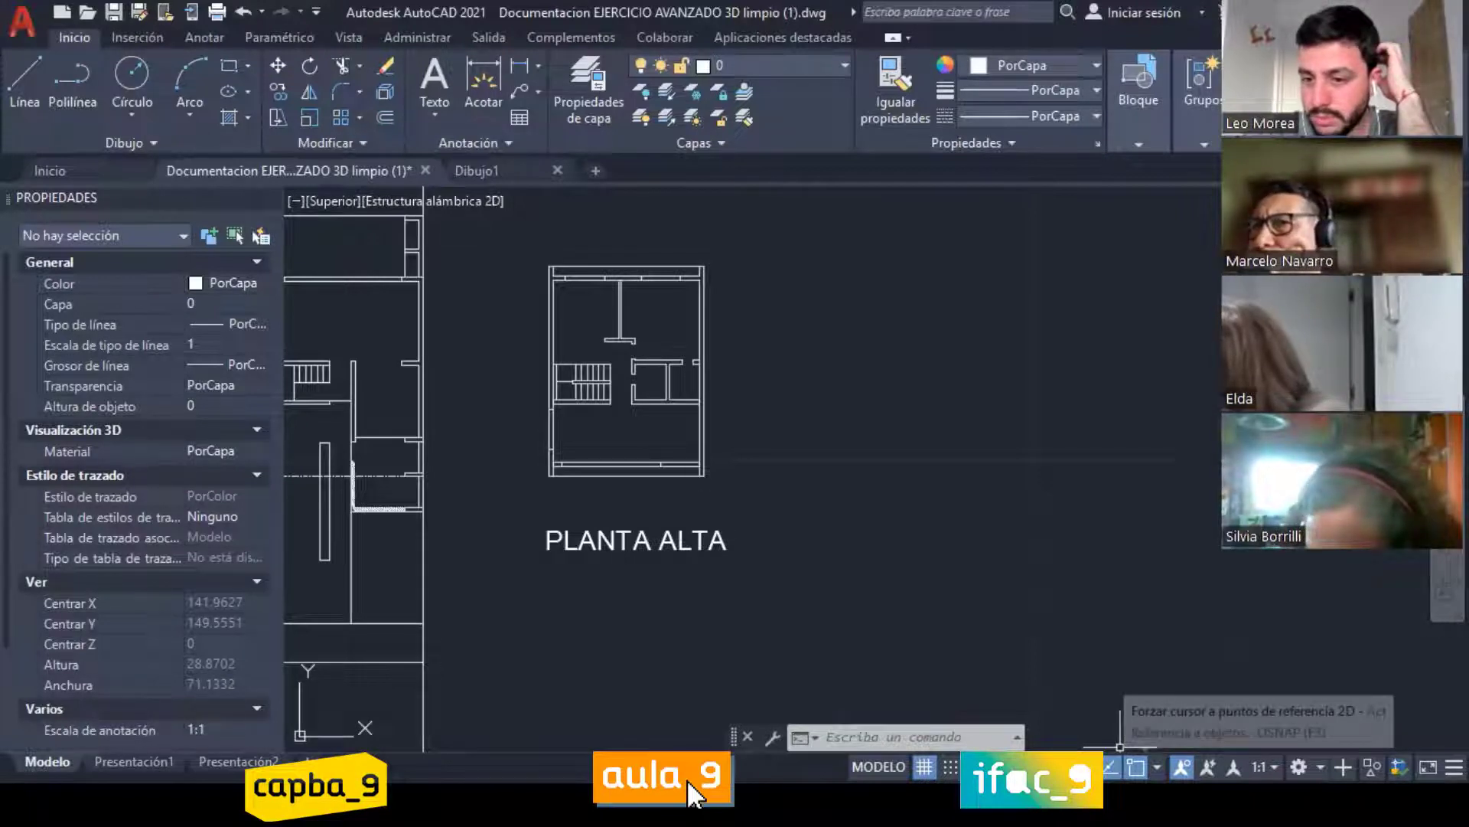
Step: Turn off the Extension object snap and draw a vertical line to the right of the PLANTA ALTA plan
{"action": "left_click", "coordinate": [1157, 767]}
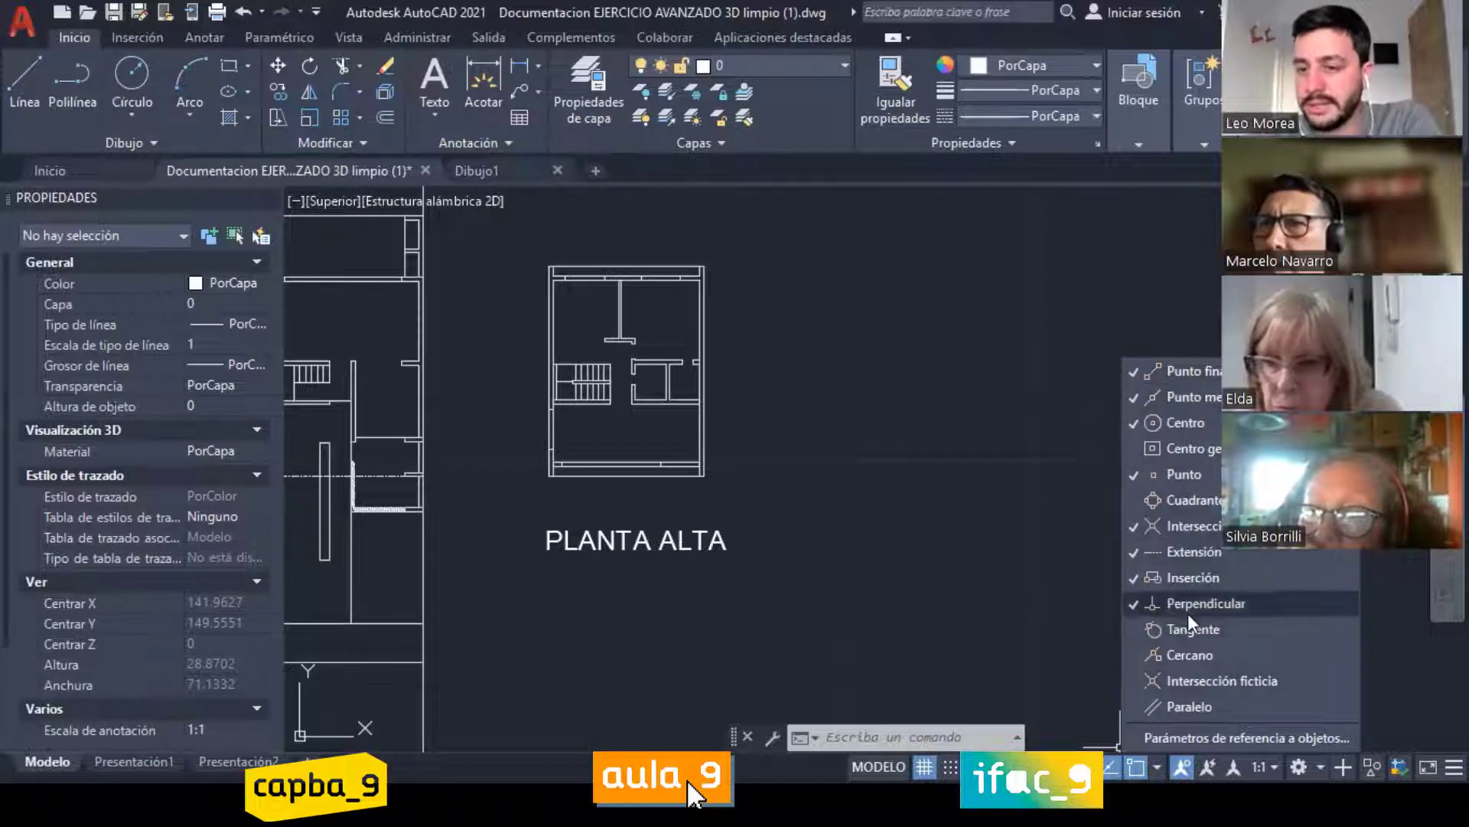
{"action": "left_click", "coordinate": [1176, 557]}
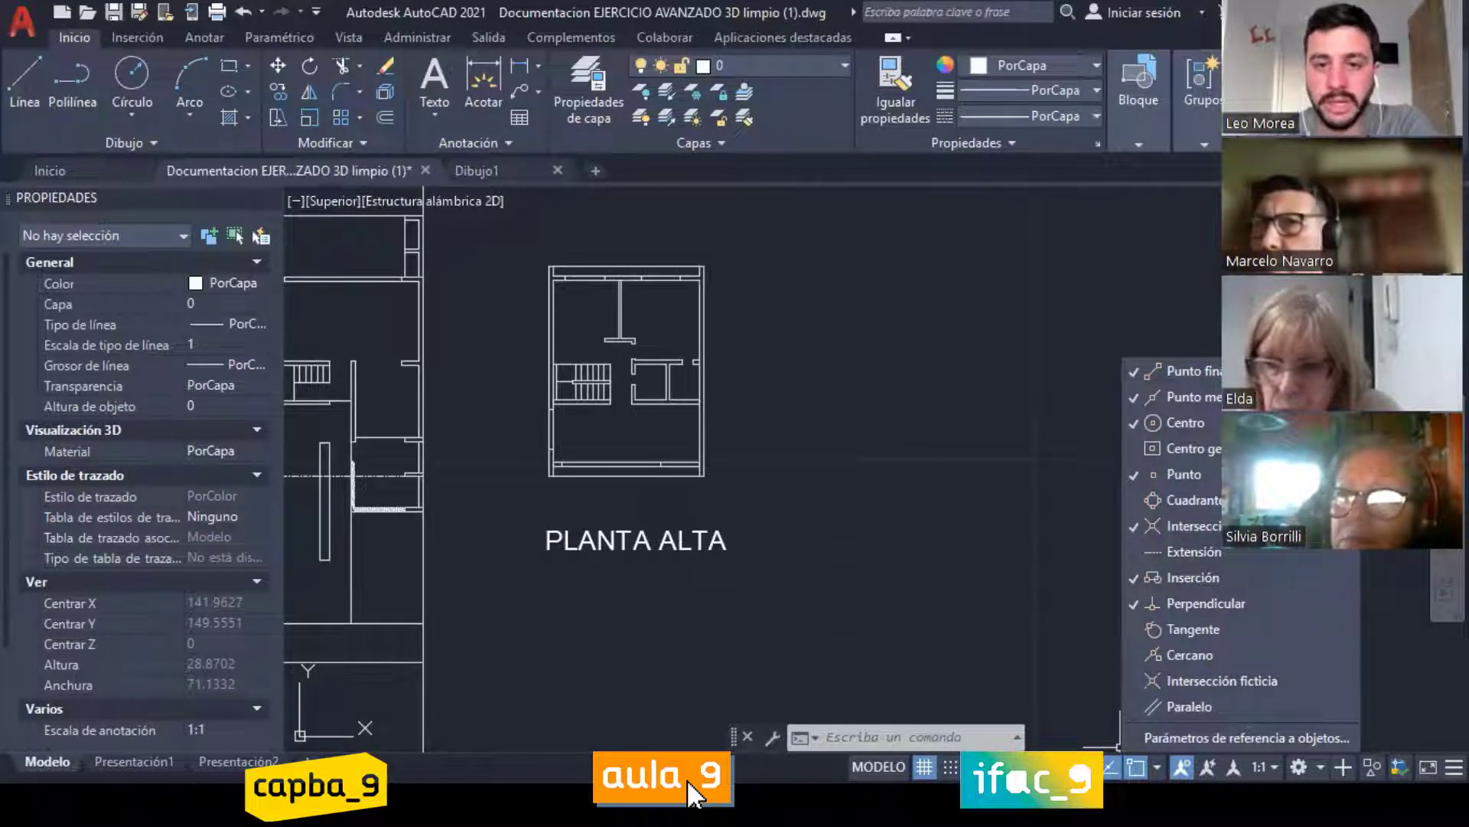
{"action": "left_click", "coordinate": [24, 83]}
{"action": "left_click", "coordinate": [842, 528]}
{"action": "left_click", "coordinate": [842, 345]}
{"action": "key", "text": "Escape"}
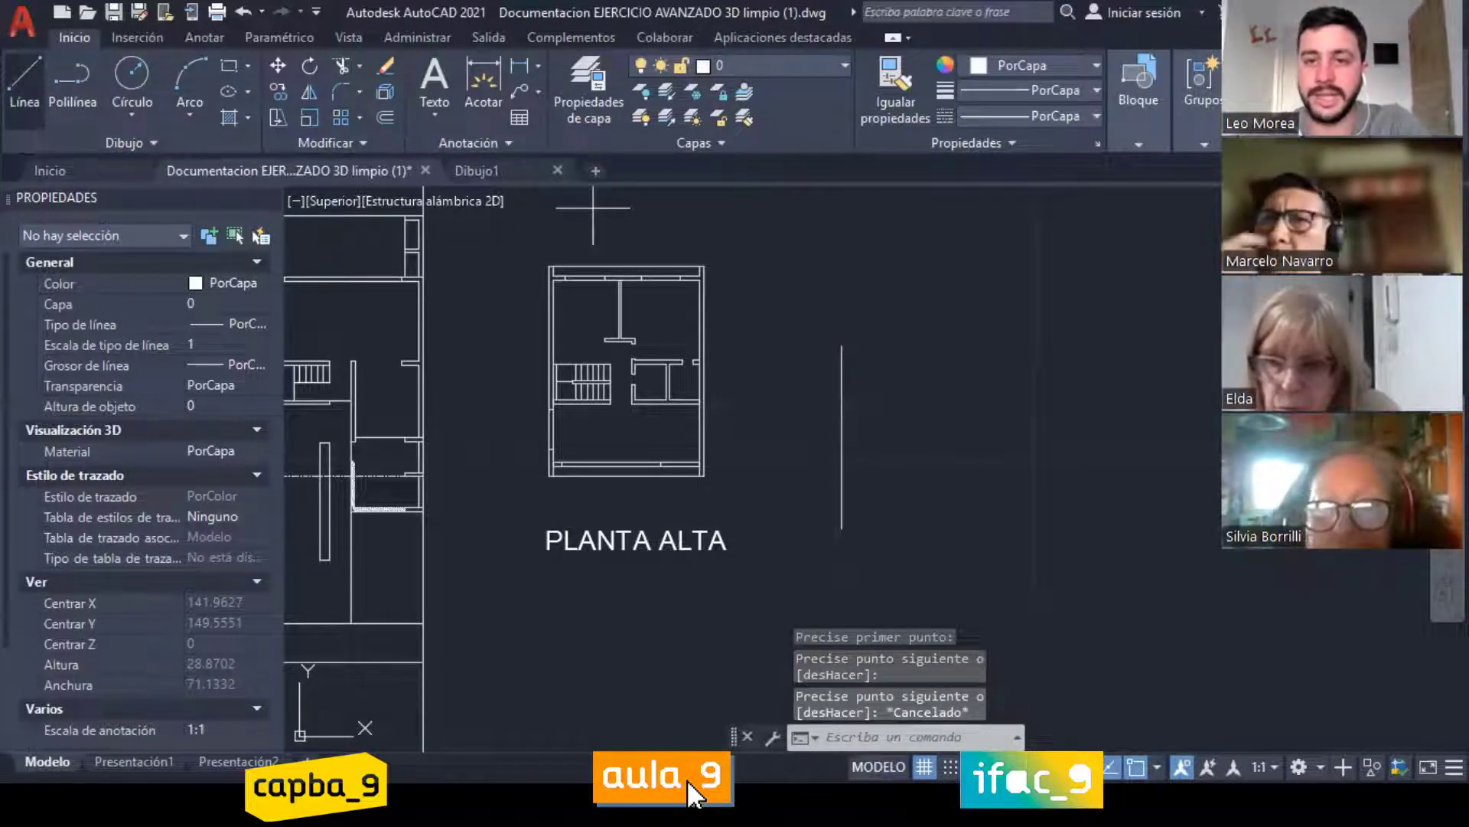
Step: Draw a second, shorter vertical line to the right of the first one
{"action": "left_click", "coordinate": [24, 83]}
{"action": "left_click", "coordinate": [944, 502]}
{"action": "left_click", "coordinate": [943, 363]}
{"action": "key", "text": "Escape"}
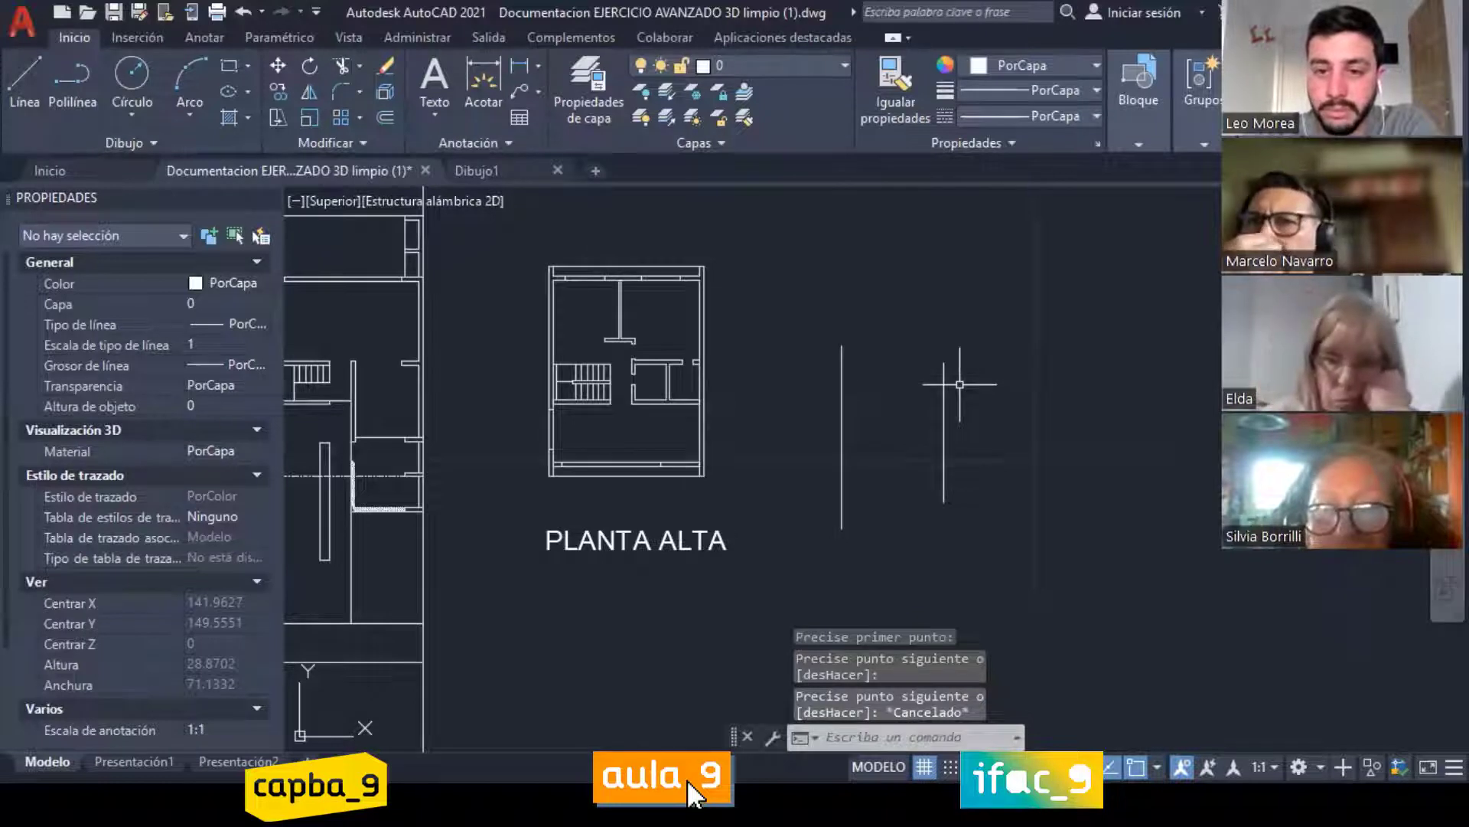
Step: Shorten the second vertical line by stretching its upper endpoint straight down
{"action": "left_click", "coordinate": [943, 384]}
{"action": "left_click", "coordinate": [944, 363]}
{"action": "left_click", "coordinate": [943, 404]}
{"action": "key", "text": "Escape"}
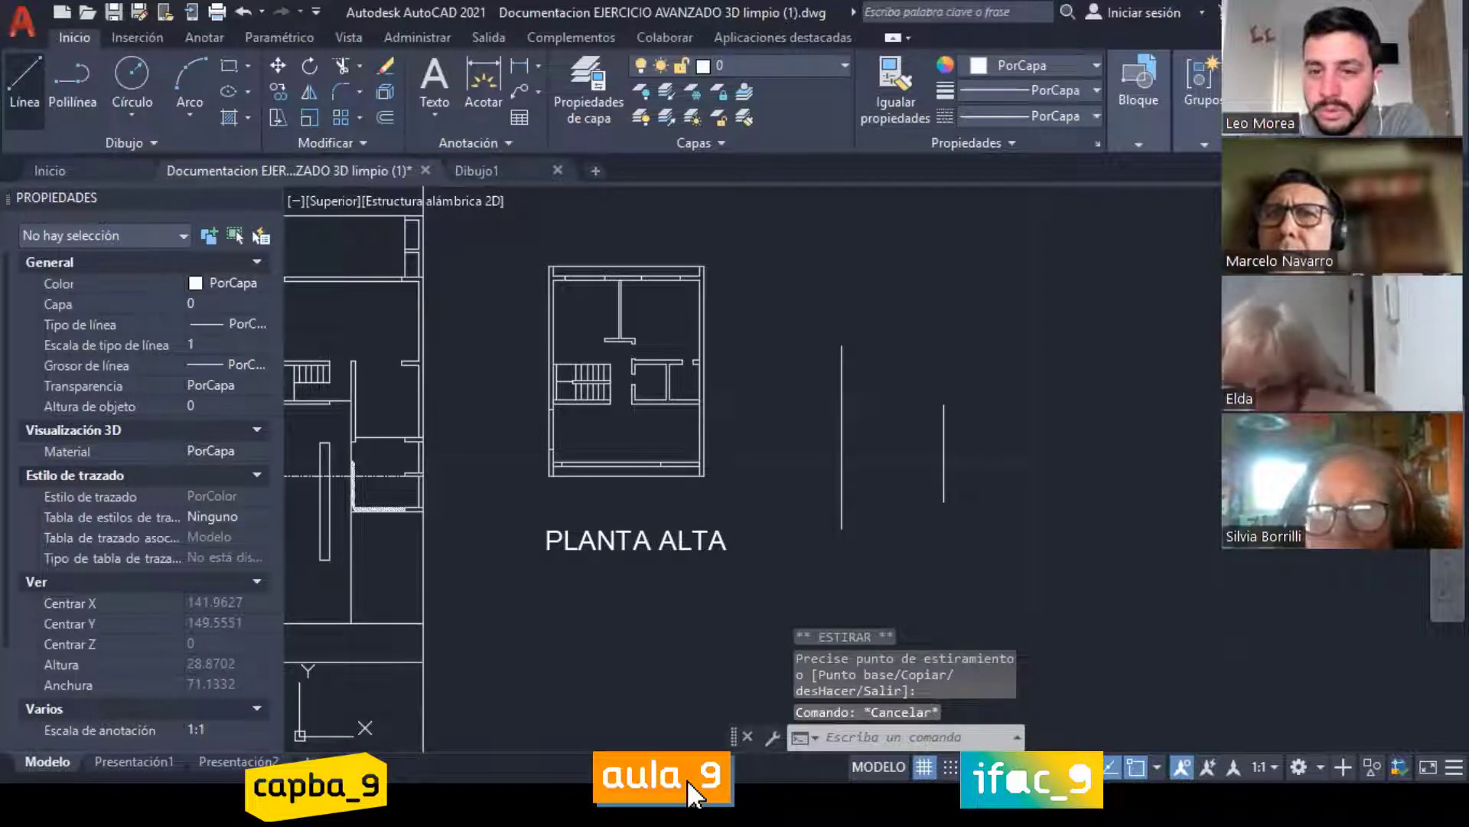
Step: Draw a vertical line about 3.02 long from the shorter line's upper end to the taller line's top level, and erase it
{"action": "left_click", "coordinate": [25, 82]}
{"action": "left_click", "coordinate": [943, 404]}
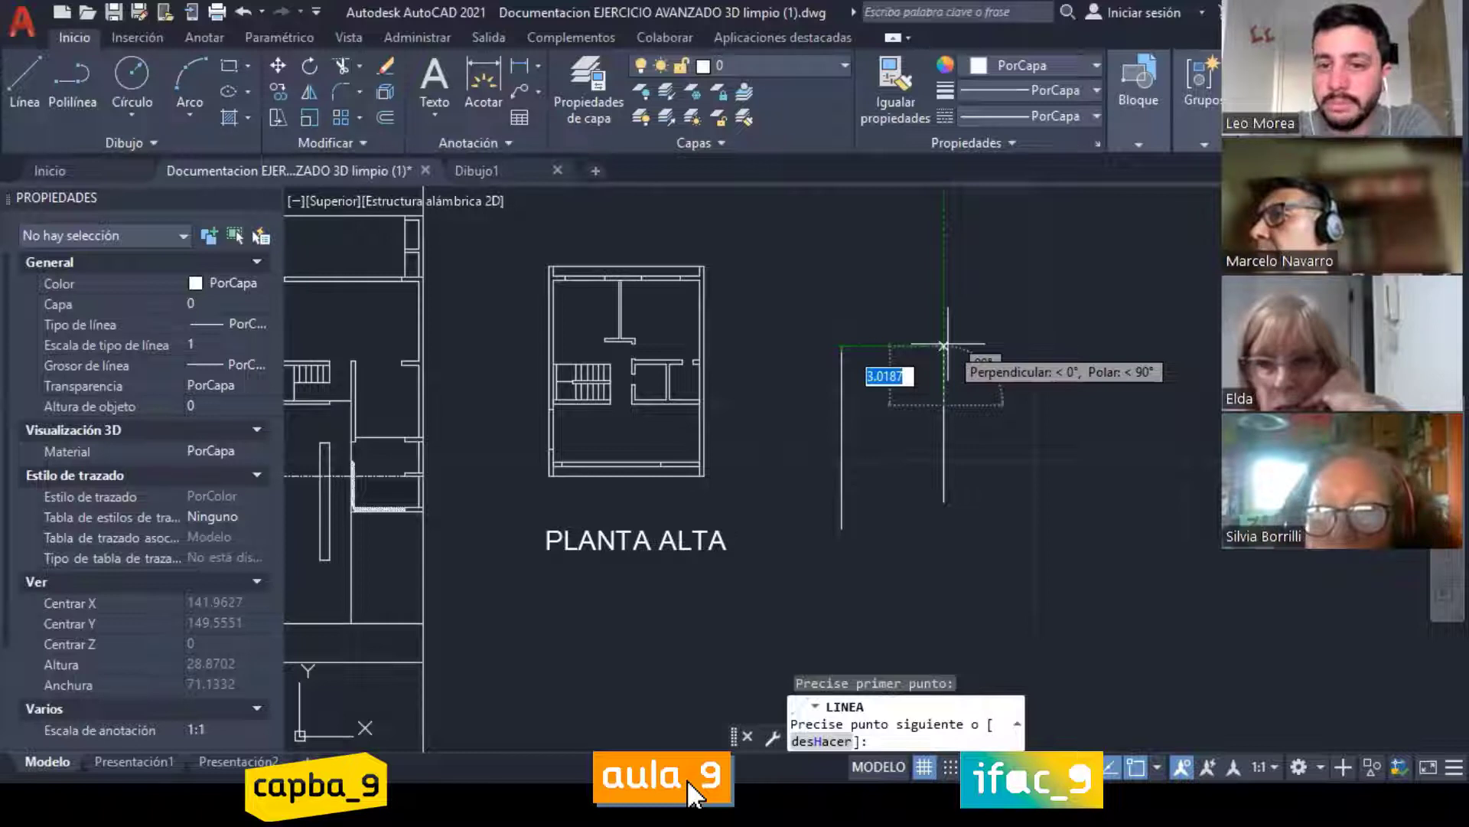
{"action": "left_click", "coordinate": [943, 347]}
{"action": "key", "text": "Escape"}
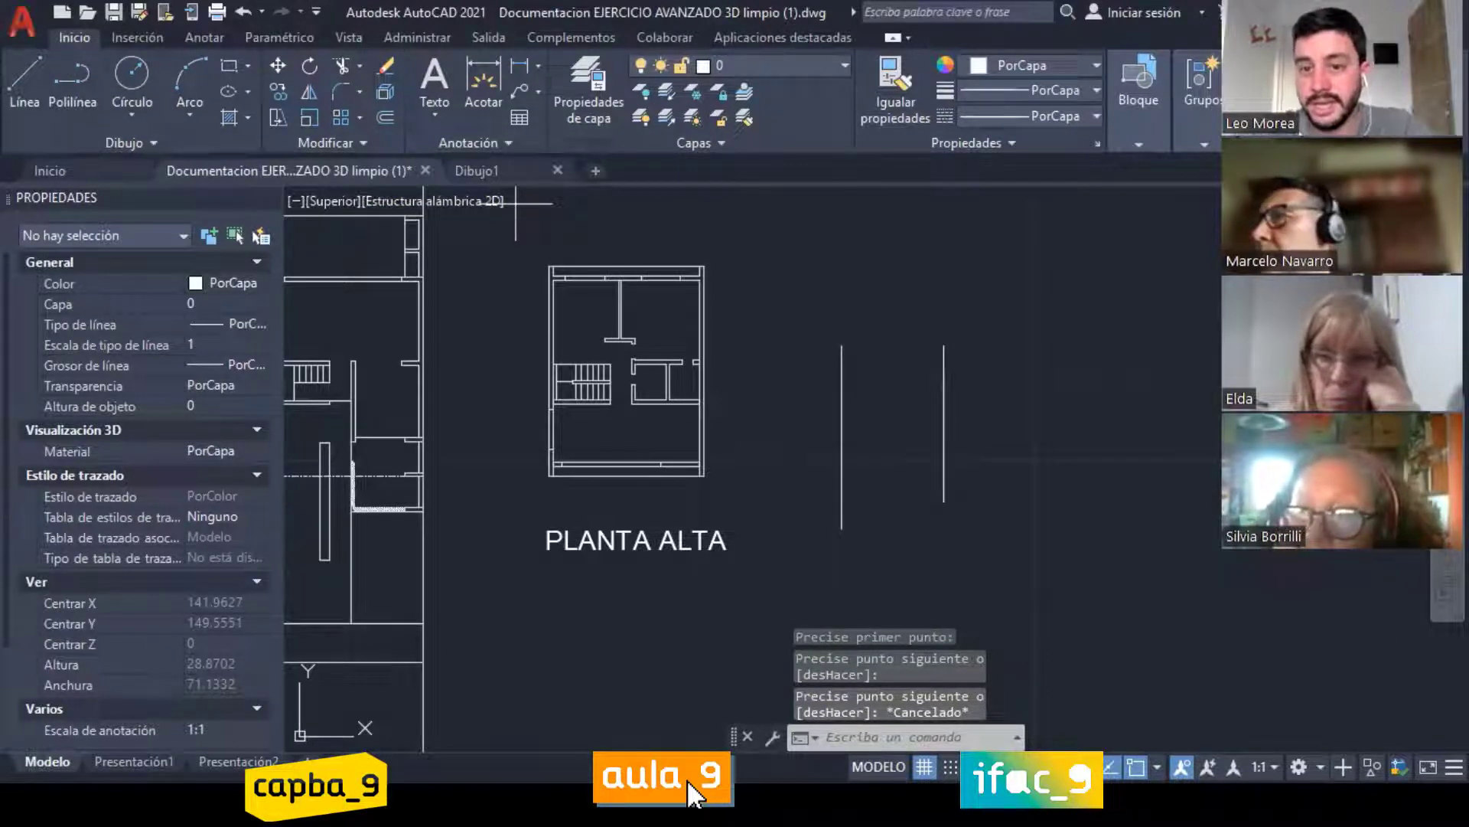
{"action": "left_click", "coordinate": [943, 375]}
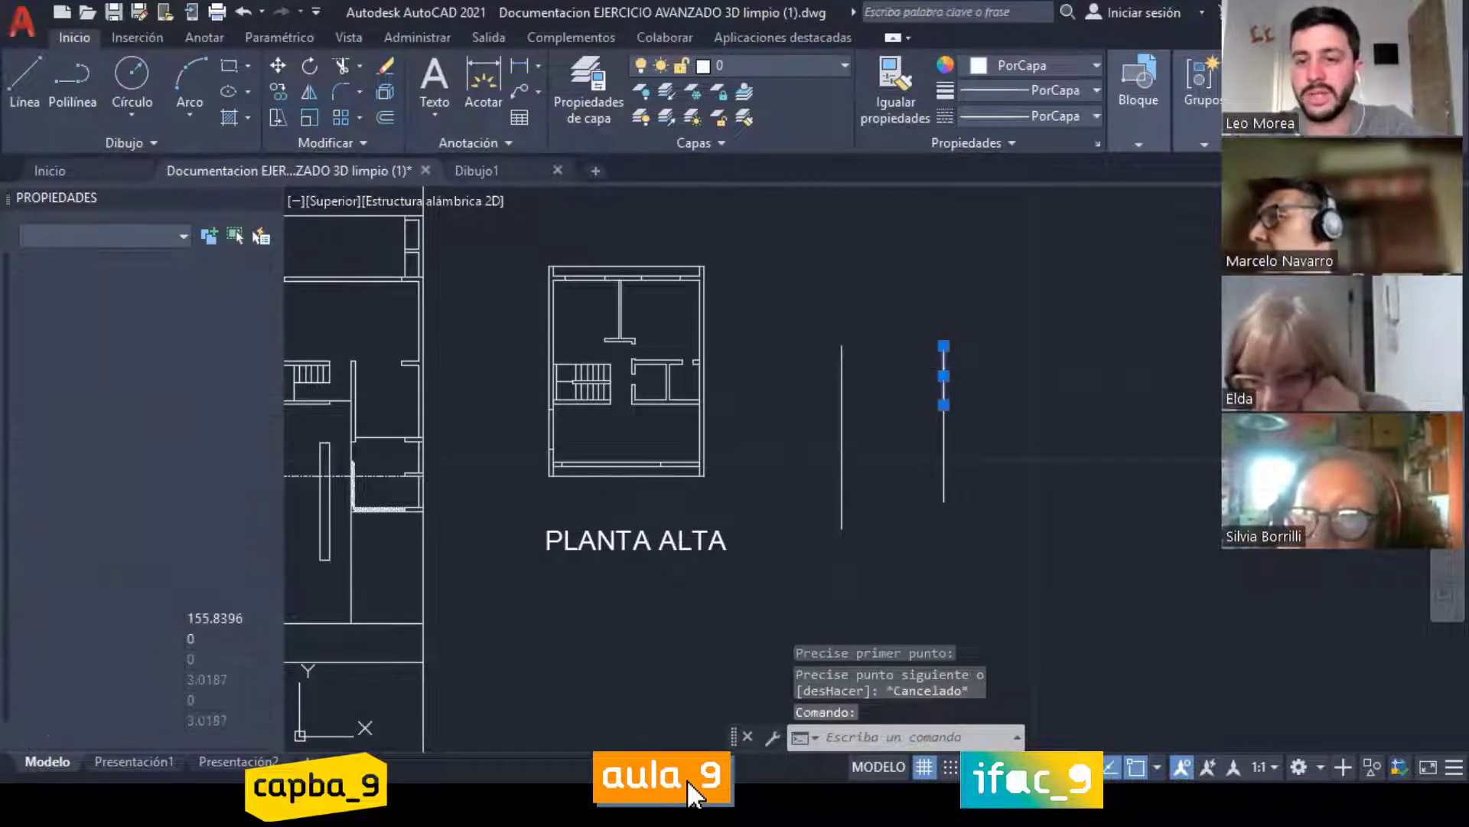
{"action": "key", "text": "Delete"}
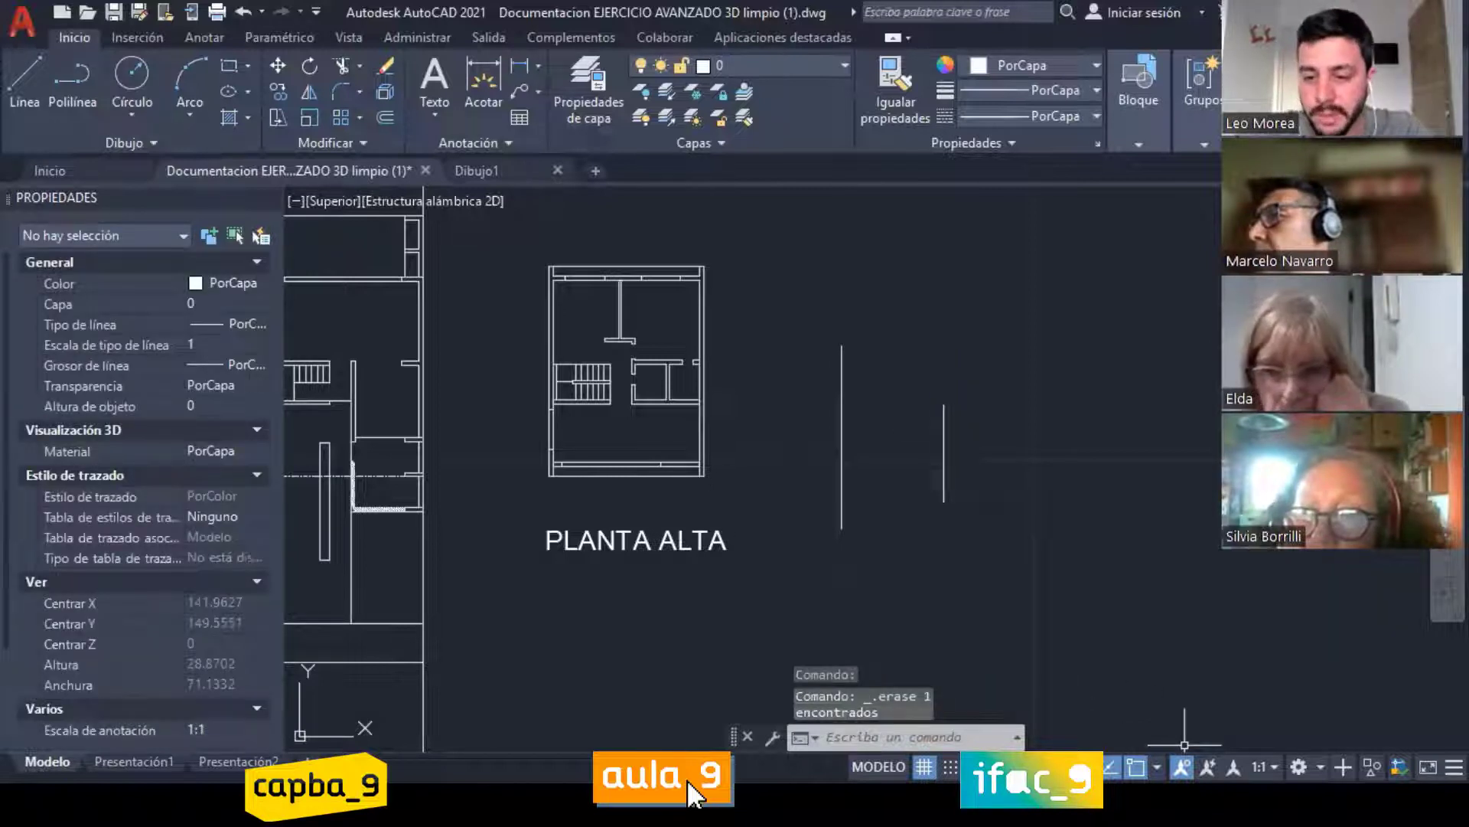
{"action": "left_click", "coordinate": [1157, 767]}
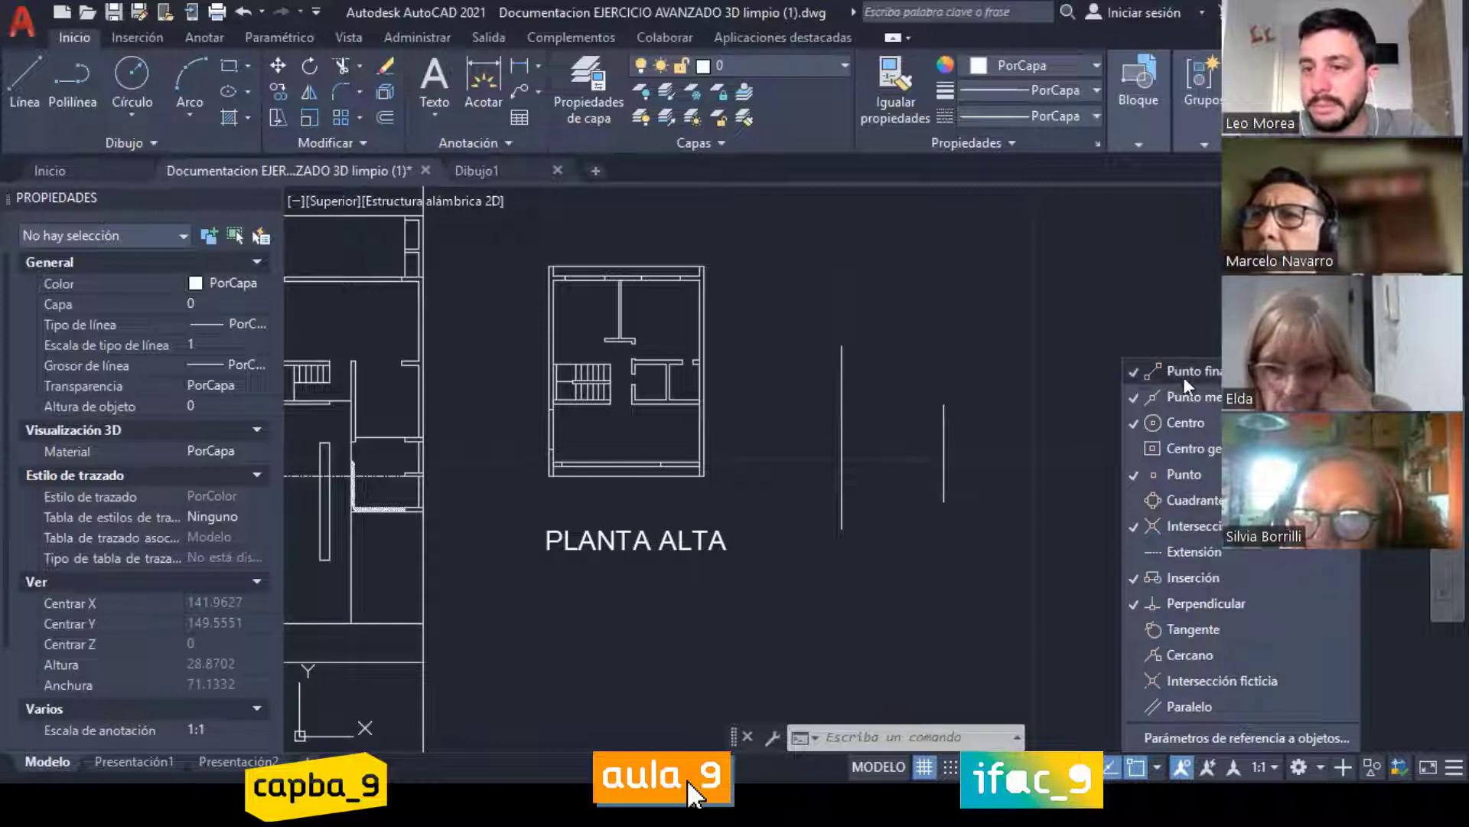
{"action": "left_click", "coordinate": [962, 436]}
{"action": "left_click", "coordinate": [943, 436]}
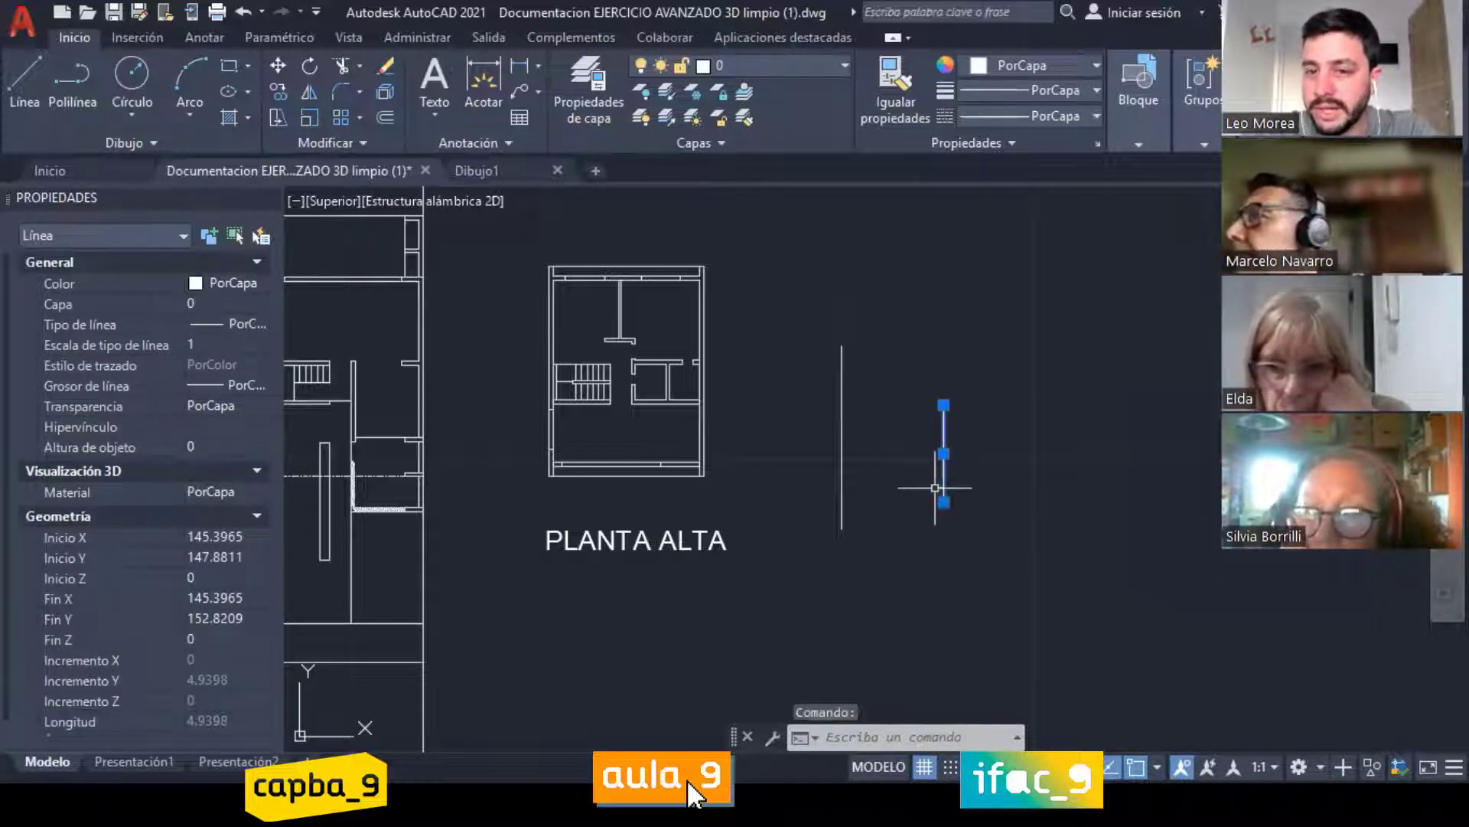
{"action": "key", "text": "Escape"}
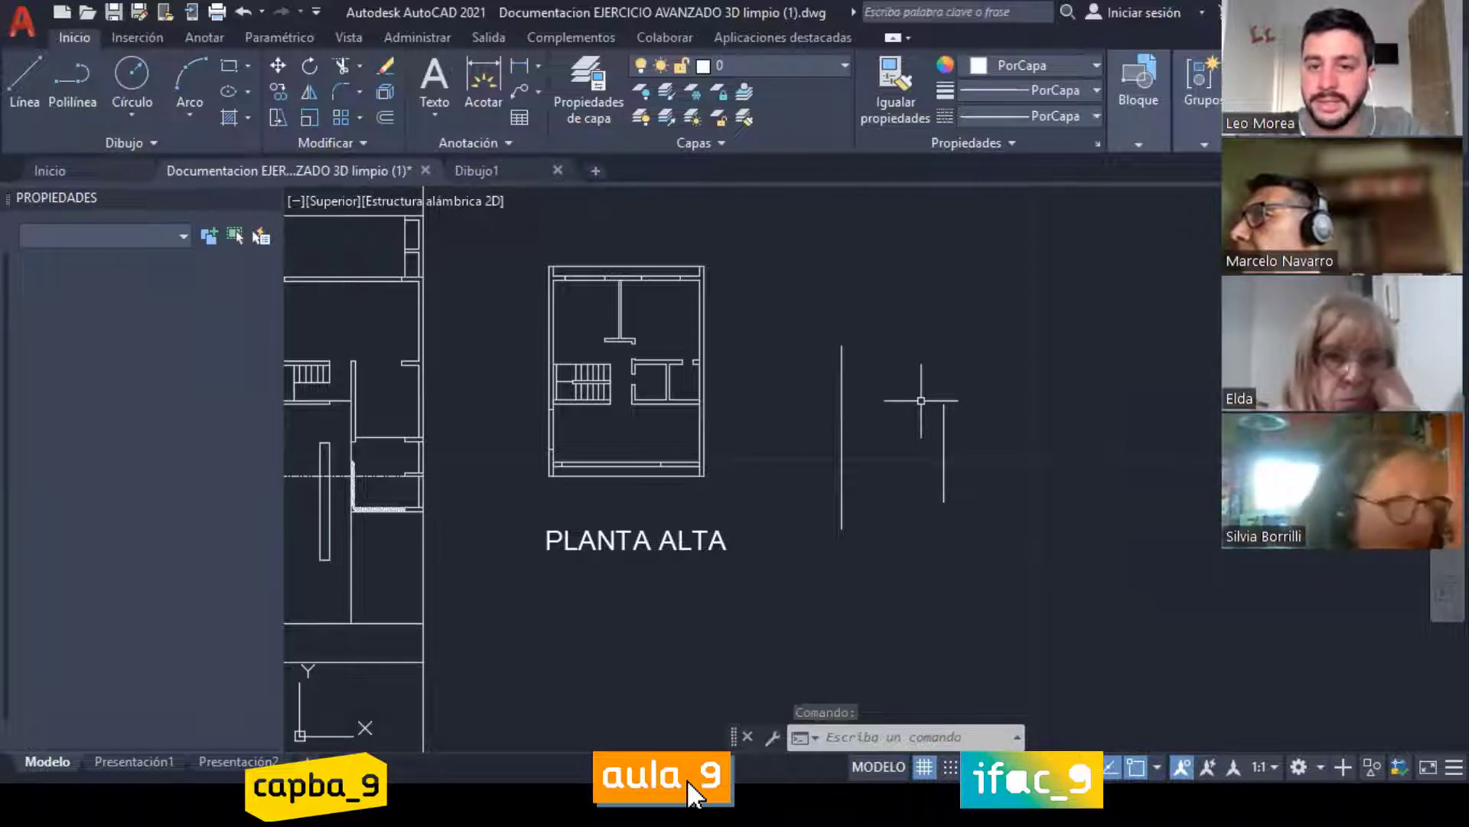
Step: Try a line from the shorter vertical line's upper endpoint to the midpoint of the taller line, and cancel it
{"action": "key", "text": "l"}
{"action": "key", "text": "Return"}
{"action": "left_click", "coordinate": [943, 404]}
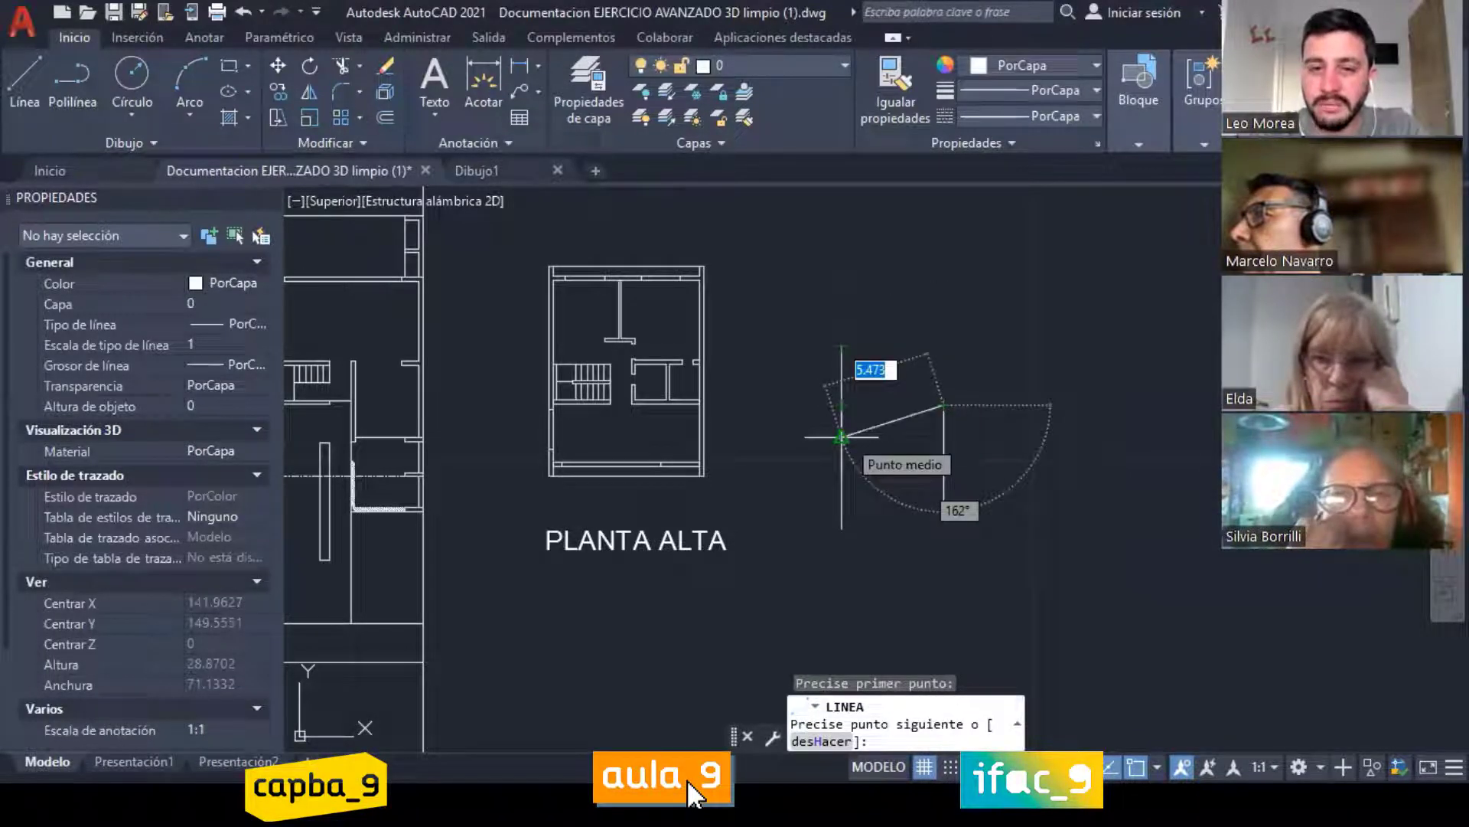
{"action": "scroll", "coordinate": [842, 437], "scroll_direction": "up", "scroll_amount": 5}
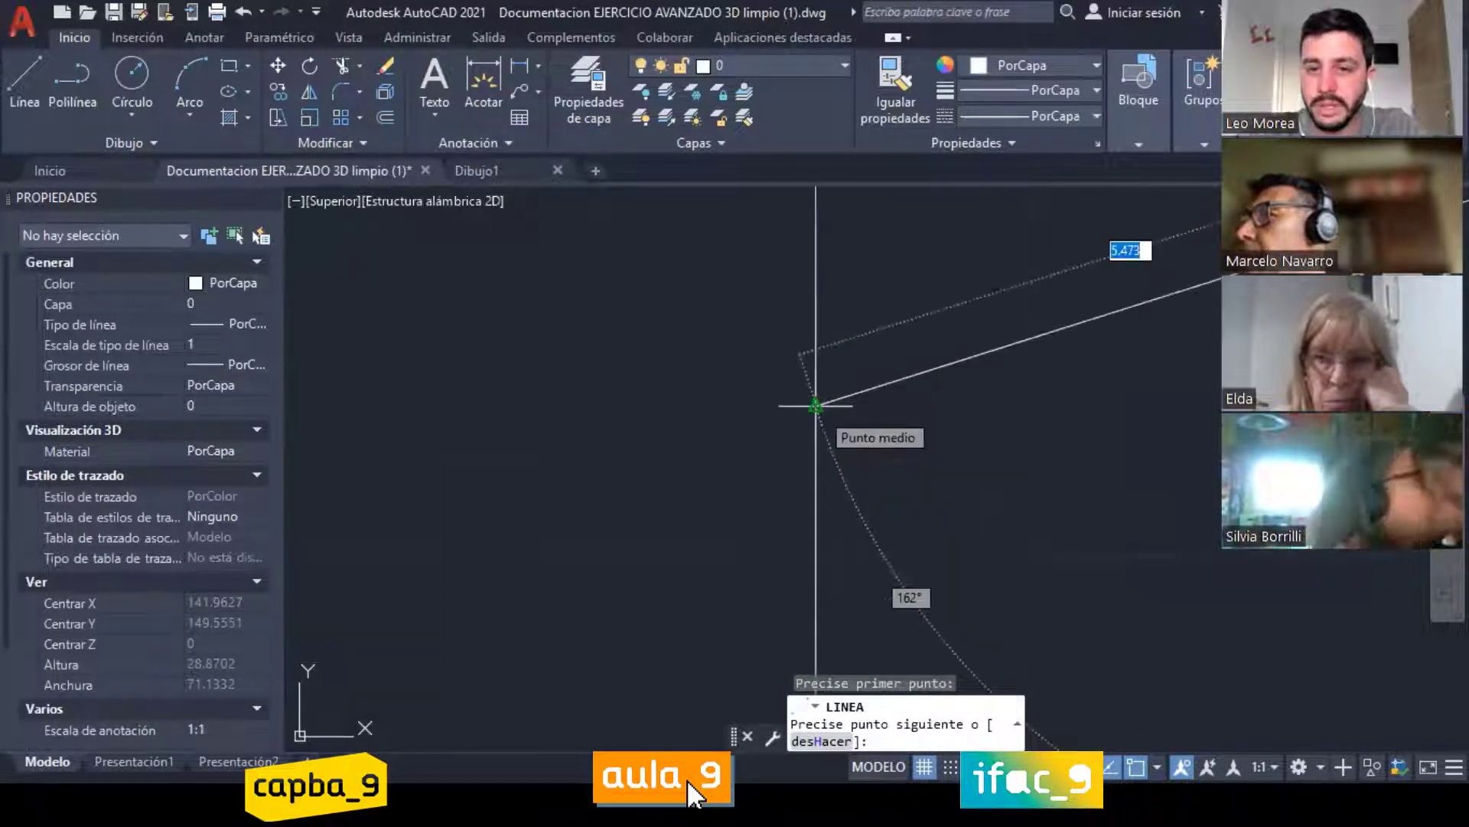
{"action": "key", "text": "Escape"}
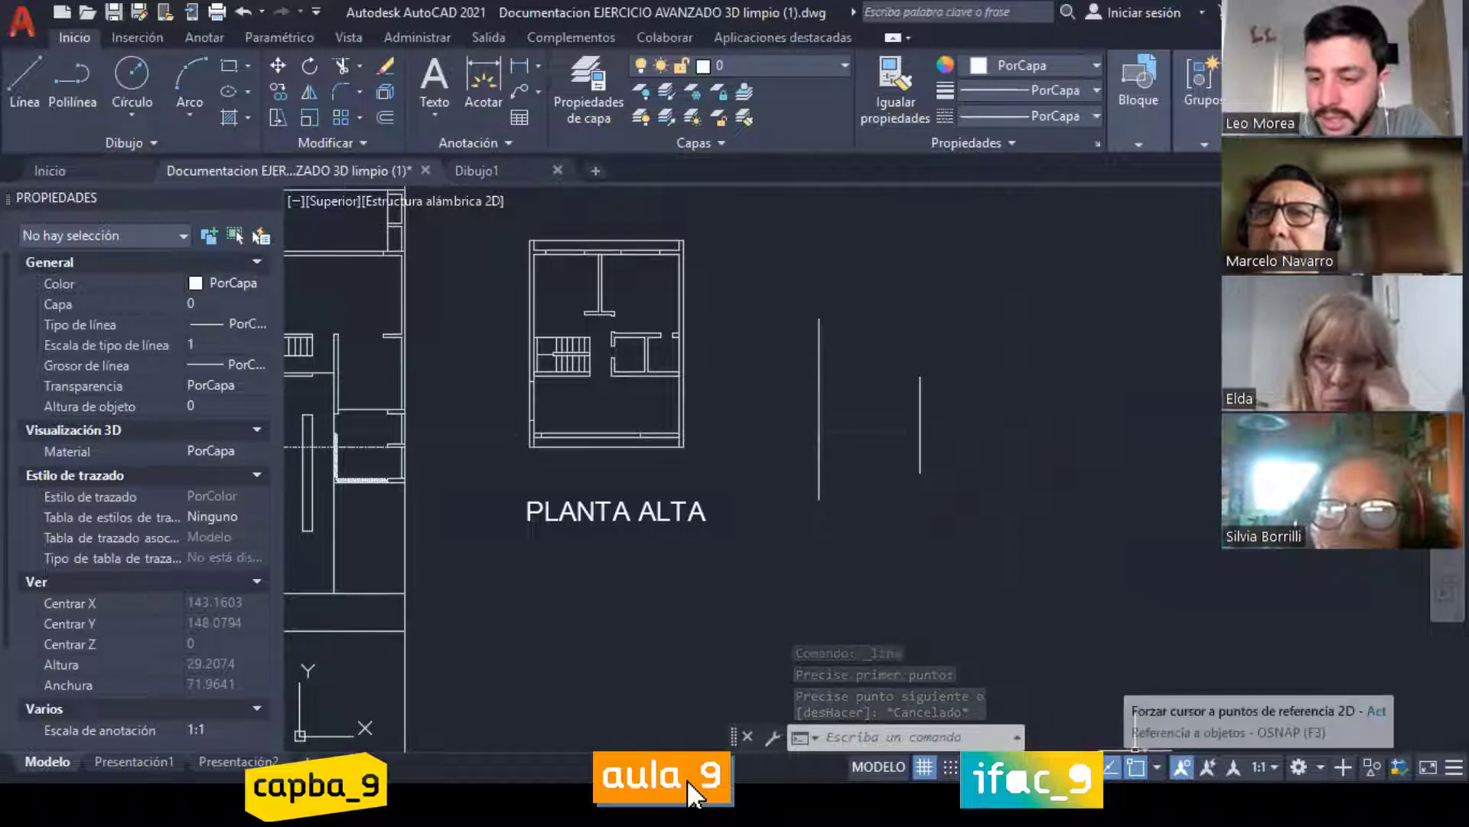
Step: Turn on the Extension and Parallel object snap modes
{"action": "left_click", "coordinate": [1157, 767]}
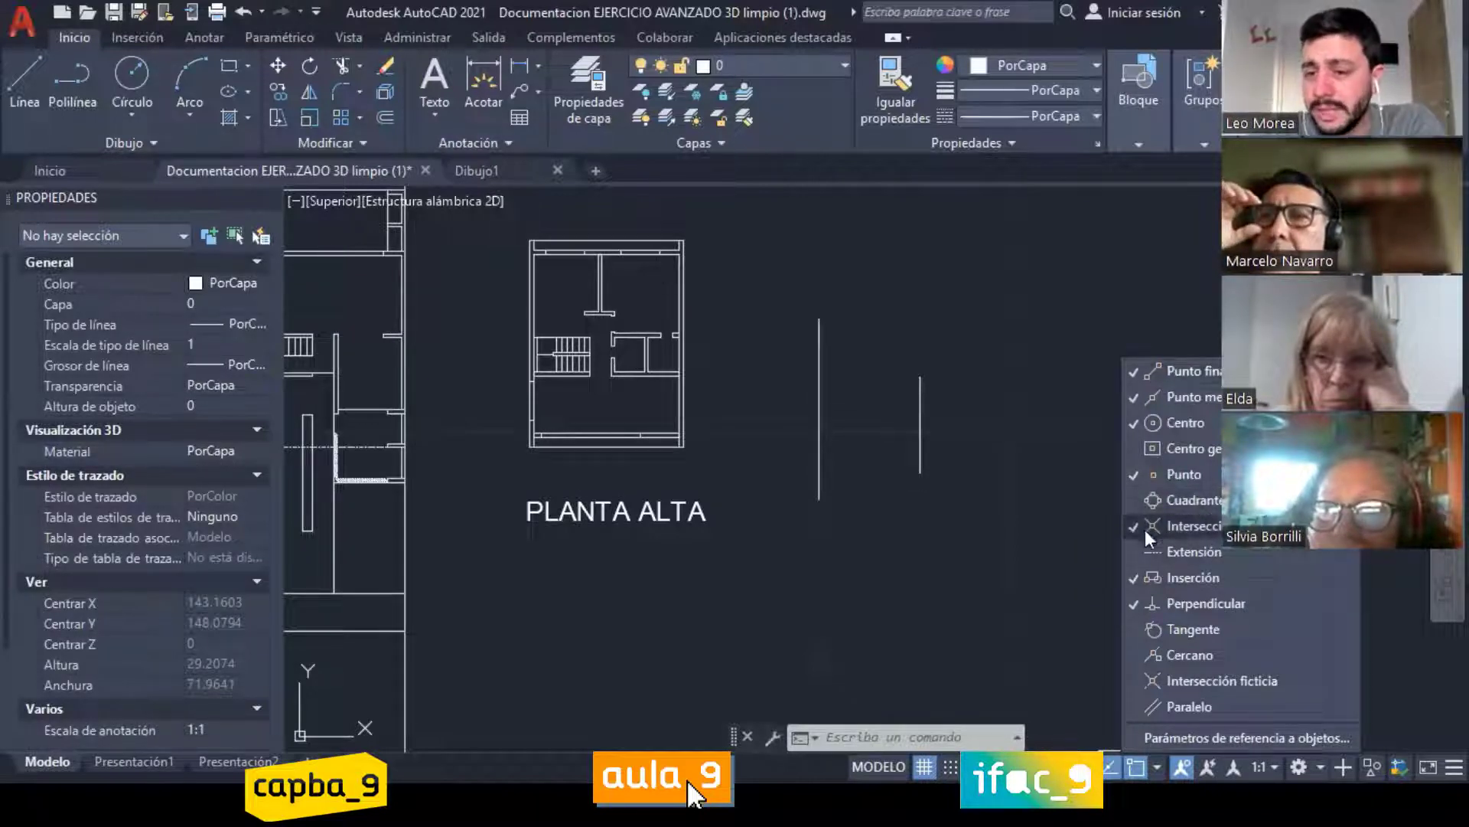
{"action": "left_click", "coordinate": [1182, 551]}
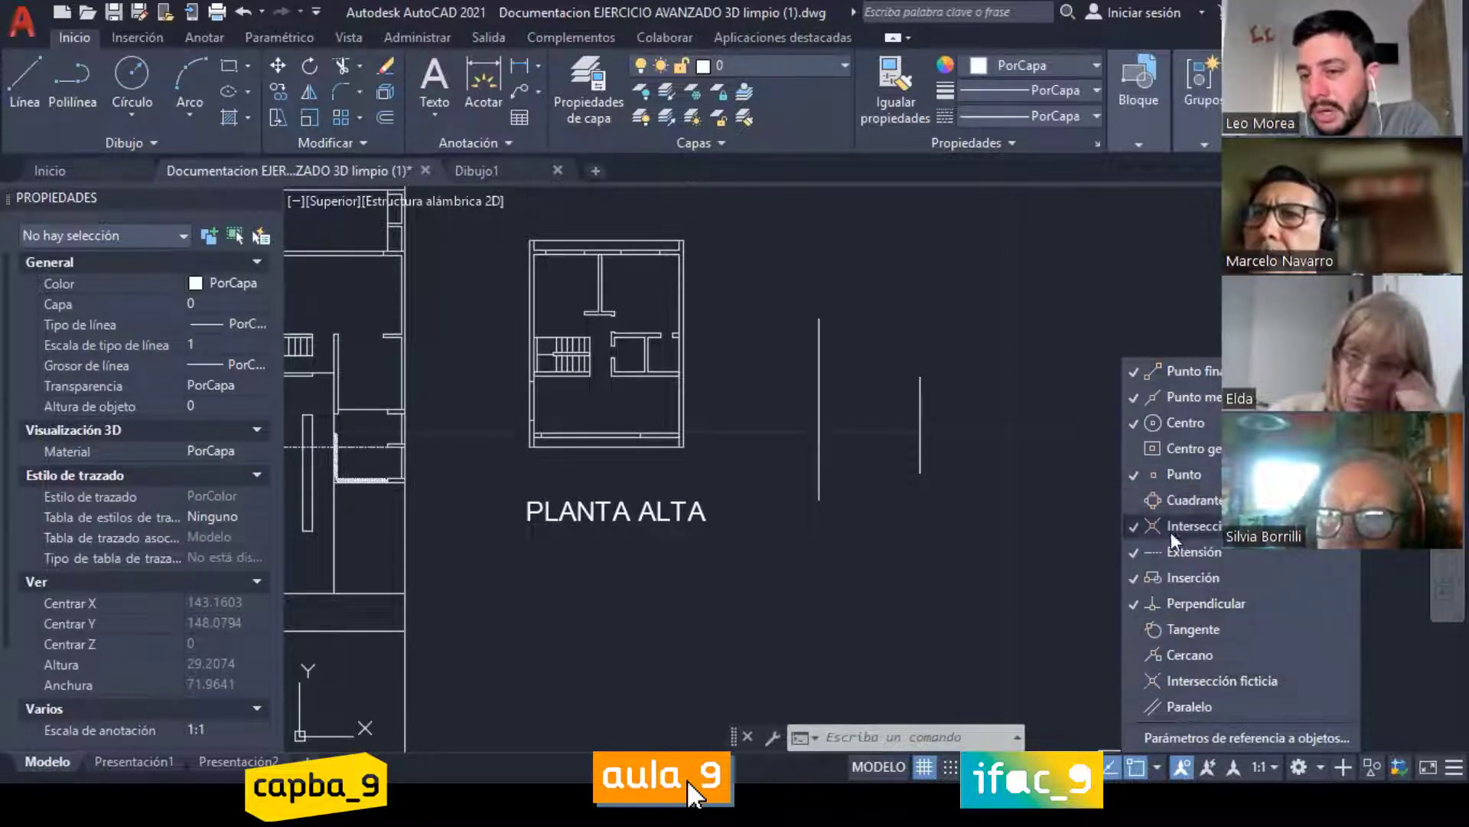
{"action": "left_click", "coordinate": [1186, 708]}
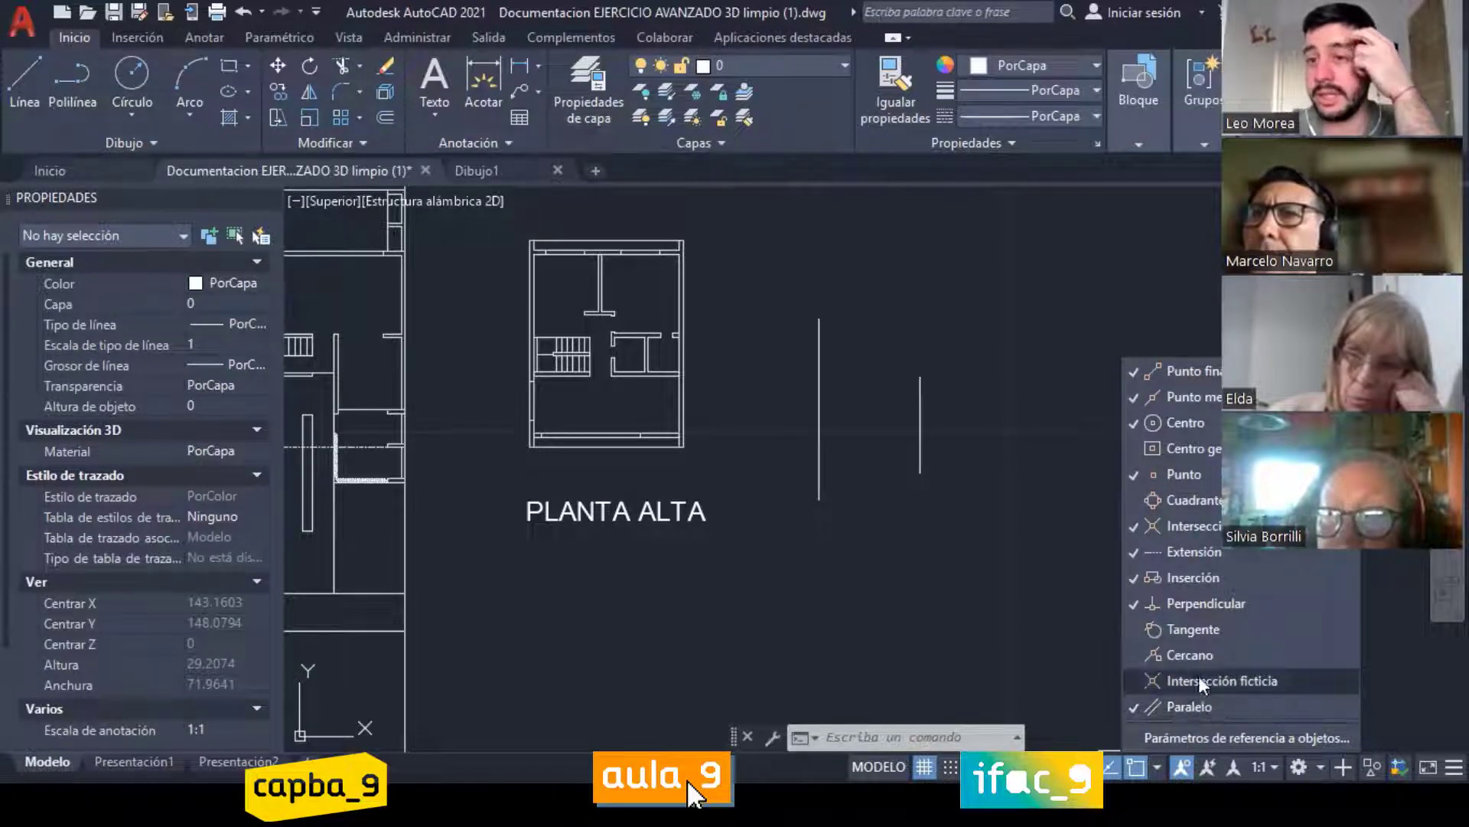
{"action": "left_click", "coordinate": [814, 205]}
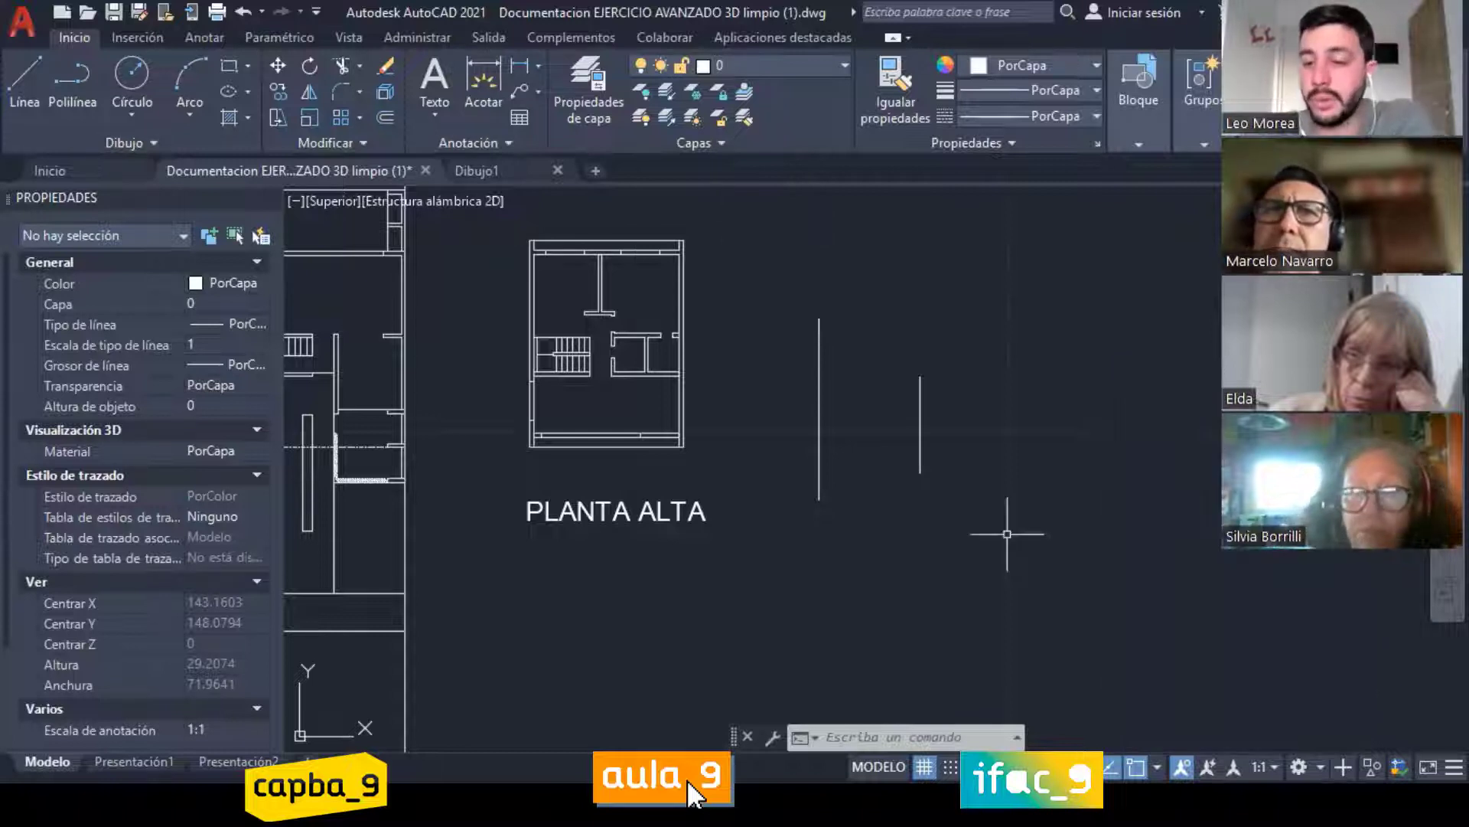
Step: Review the available object snap modes and their marker symbols in the drafting settings, keeping the current selection
{"action": "left_click", "coordinate": [1157, 766]}
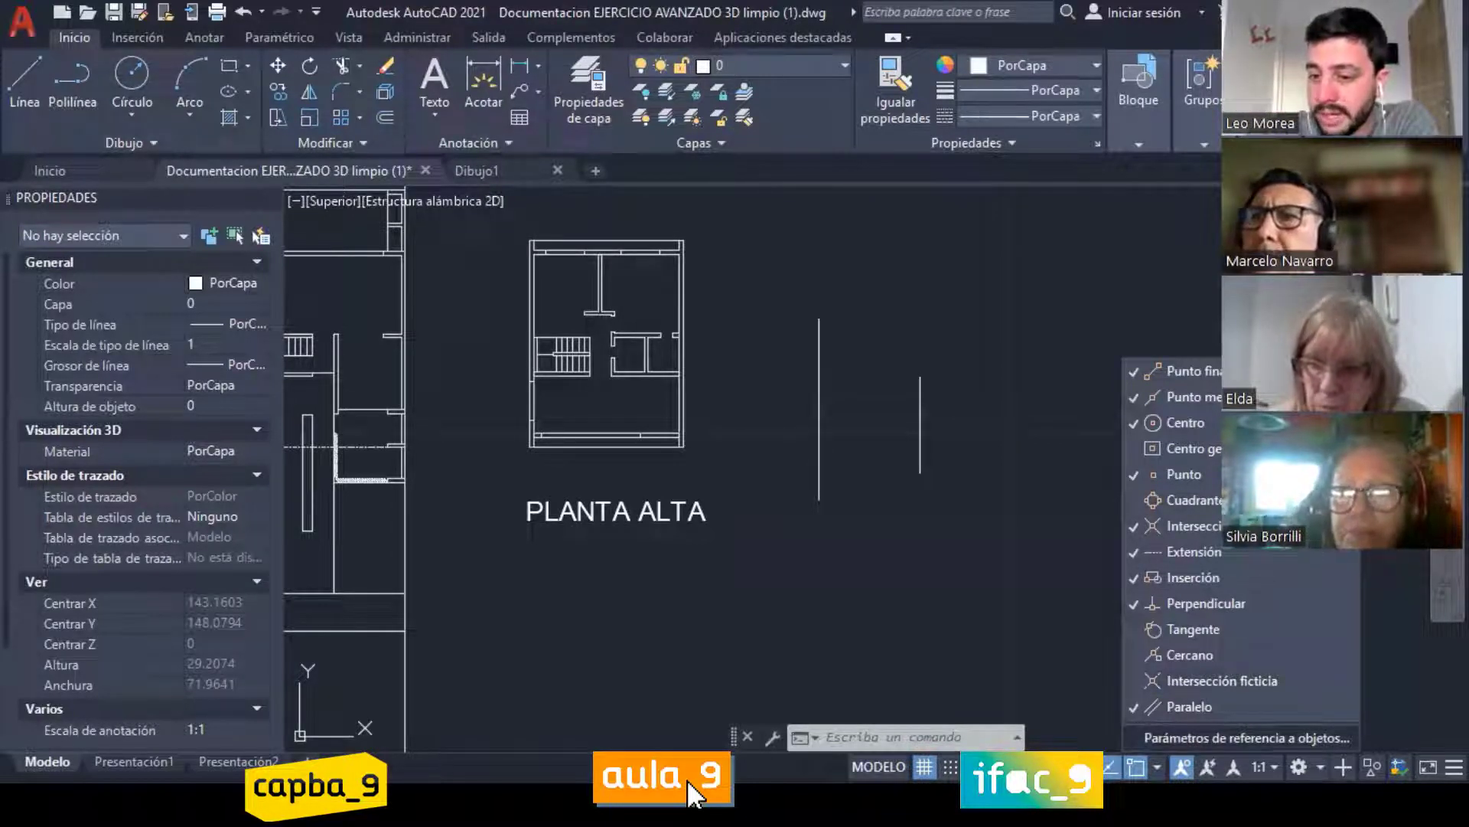
{"action": "left_click", "coordinate": [1247, 737]}
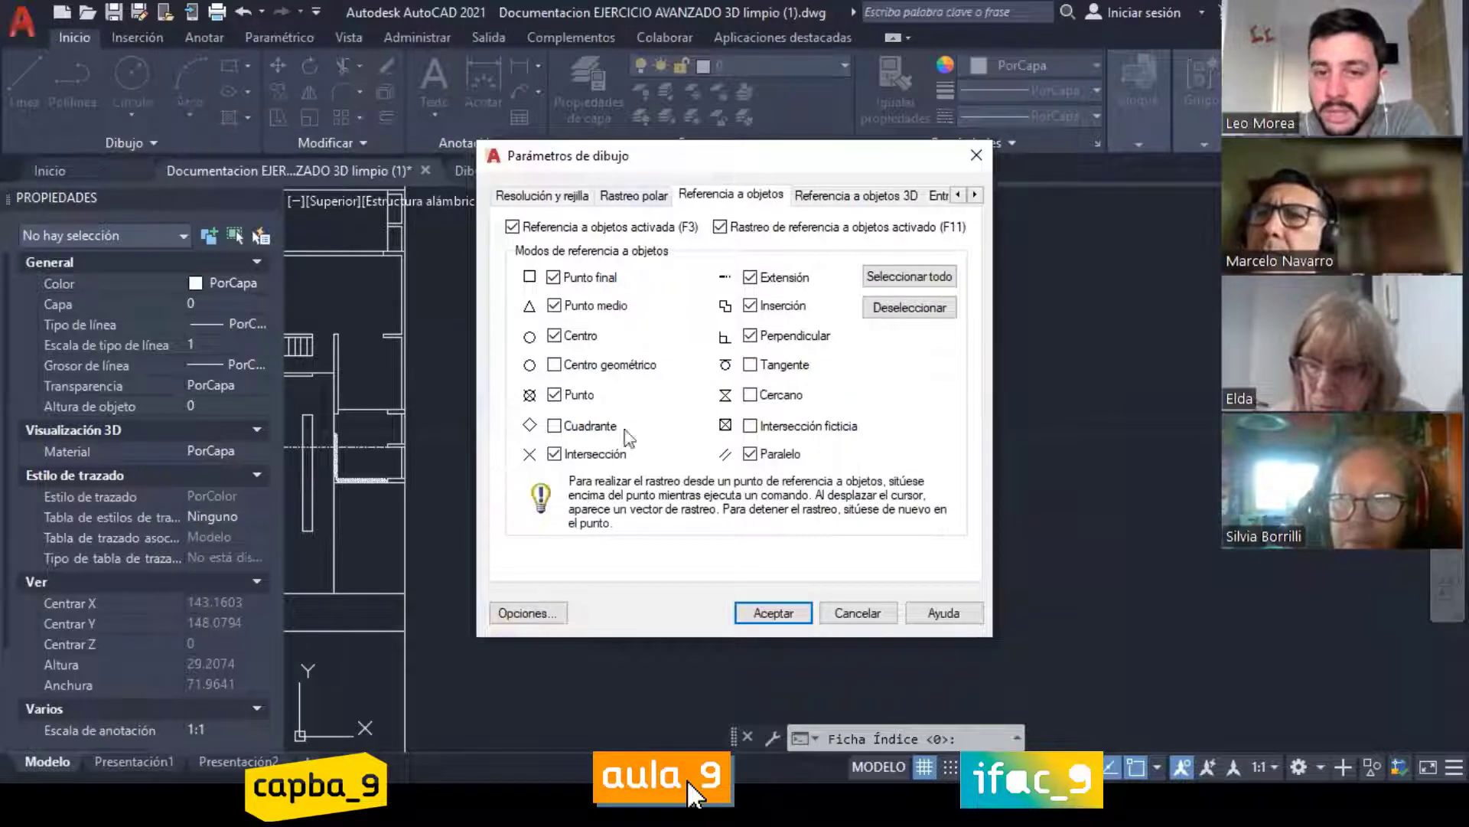
{"action": "left_click", "coordinate": [750, 453]}
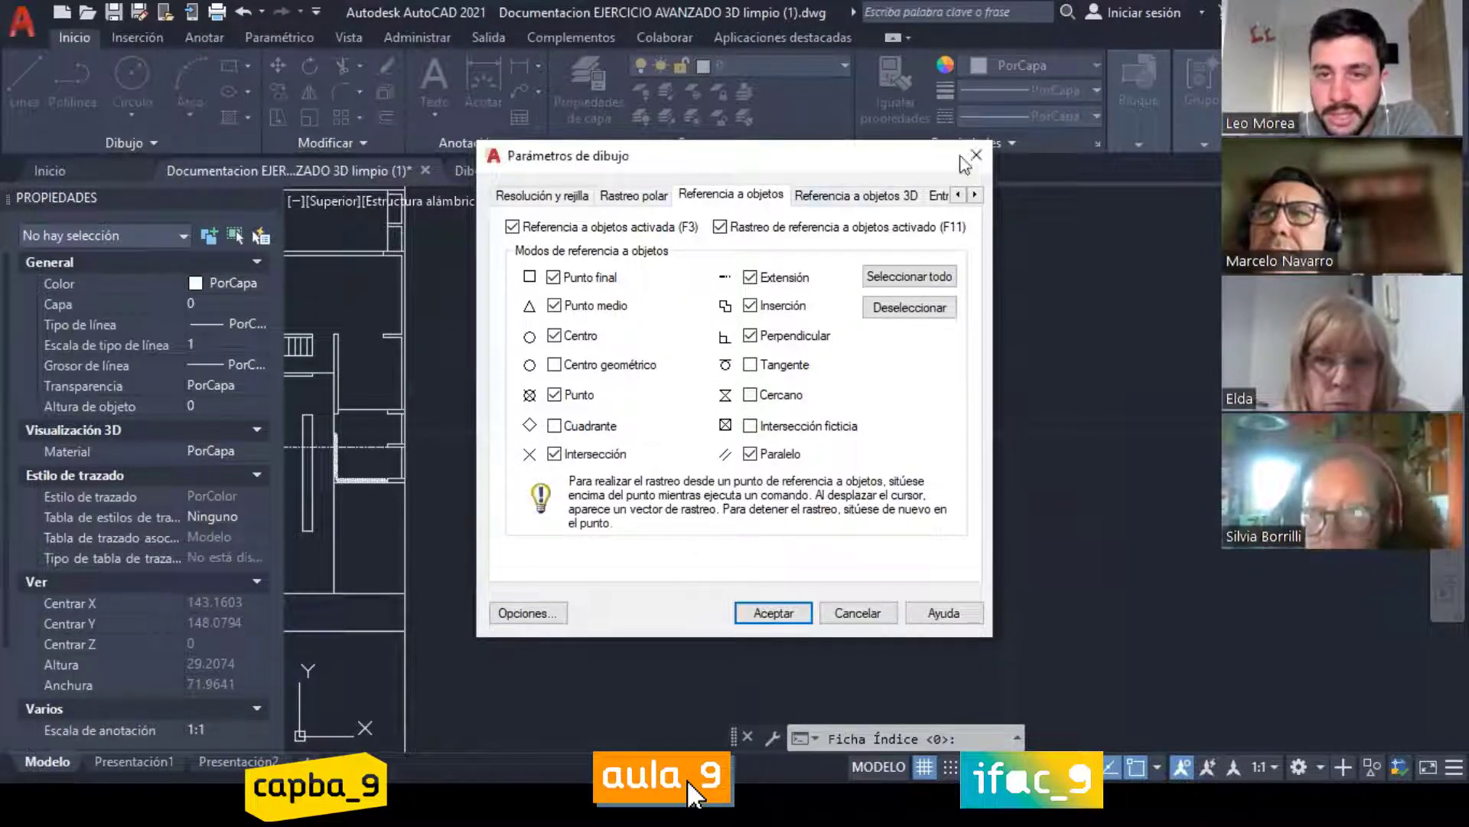
{"action": "left_click", "coordinate": [978, 155]}
{"action": "left_click", "coordinate": [1157, 766]}
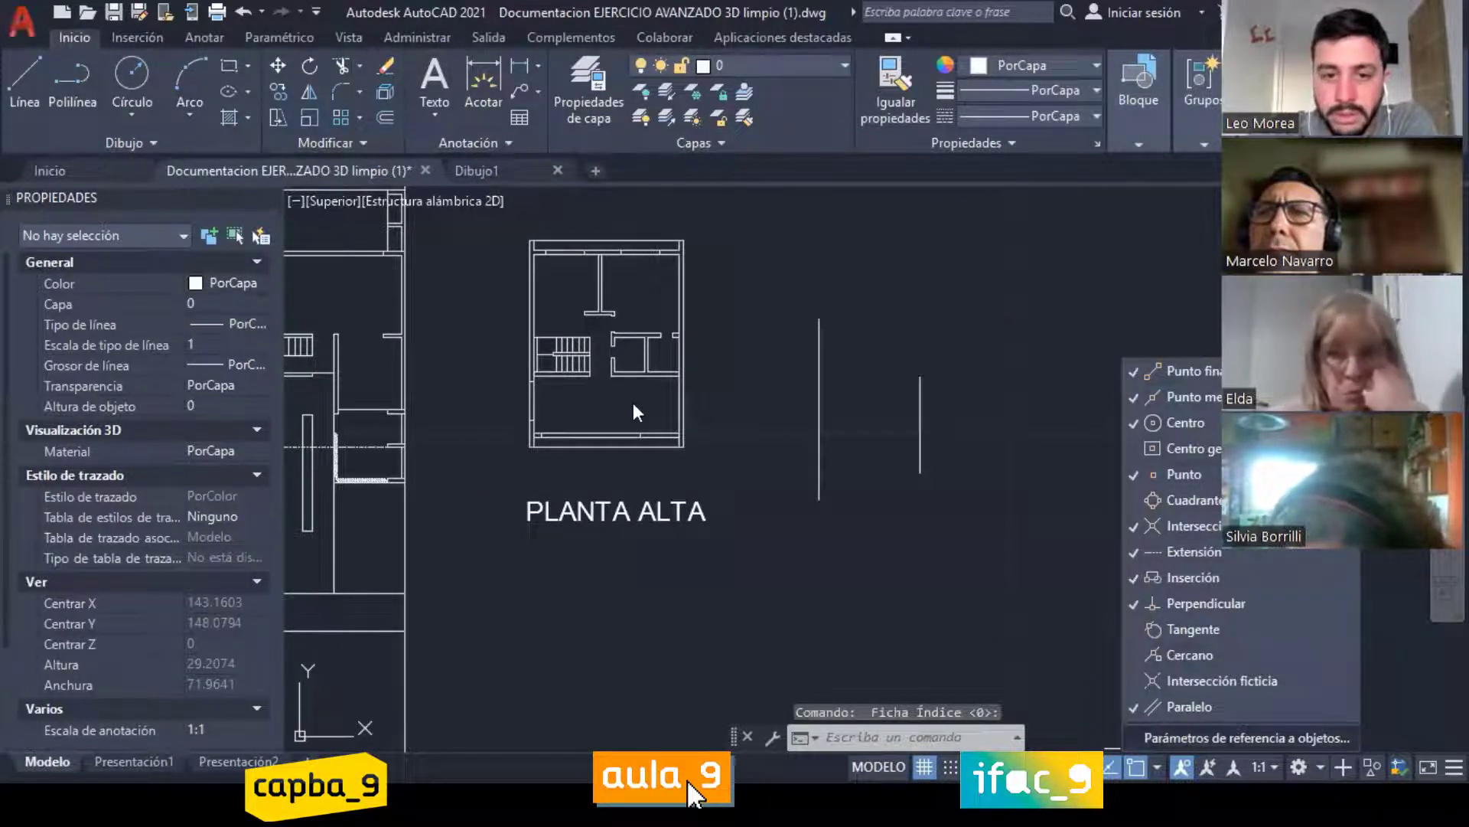
{"action": "left_click", "coordinate": [1216, 738]}
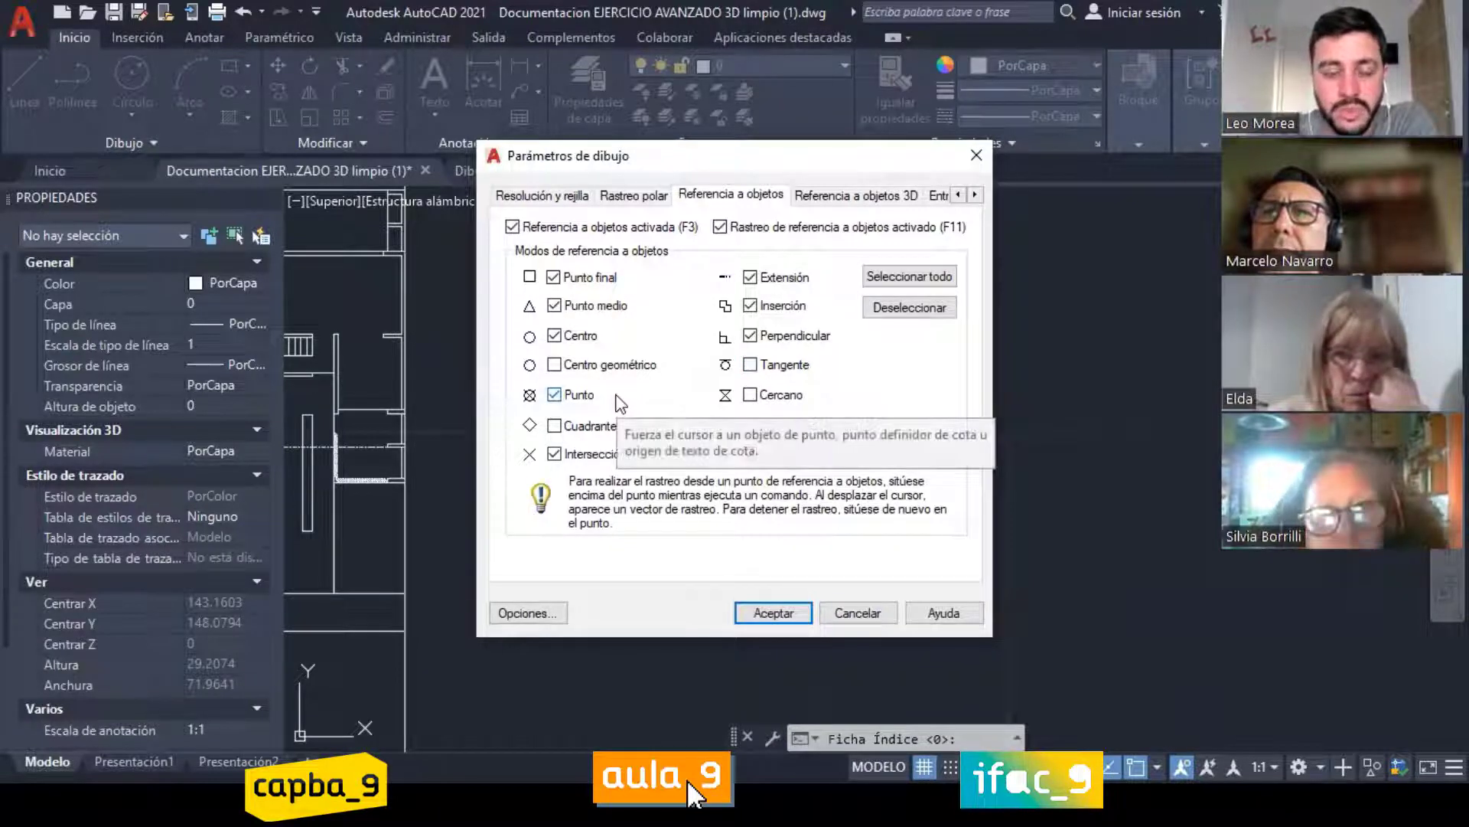
{"action": "left_click", "coordinate": [774, 612]}
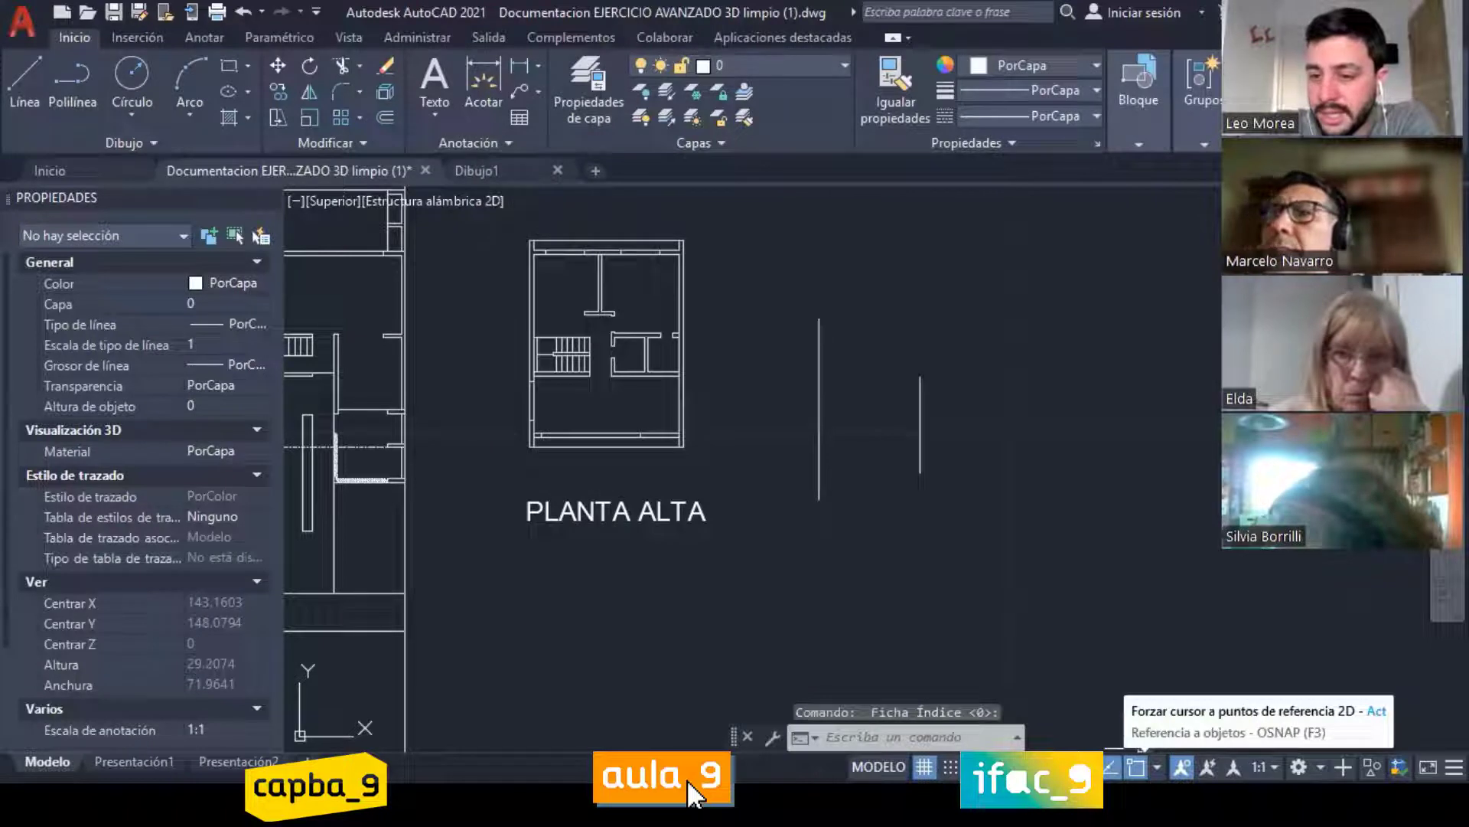
Step: Turn off object snap and draw a horizontal line about 7.29 long from the shorter line's upper end past the taller line
{"action": "left_click", "coordinate": [1136, 766]}
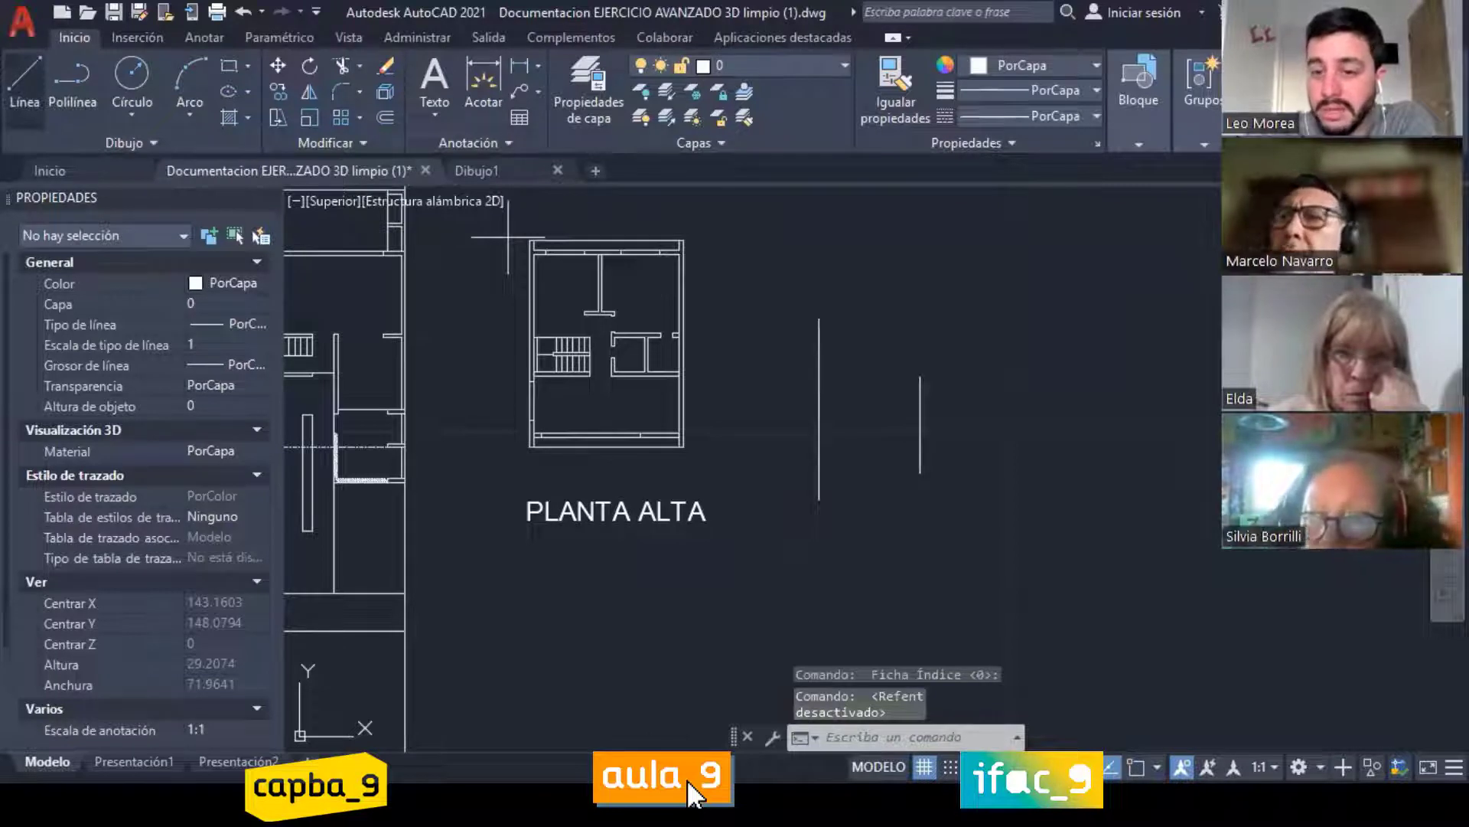
{"action": "type", "text": "l"}
{"action": "key", "text": "Return"}
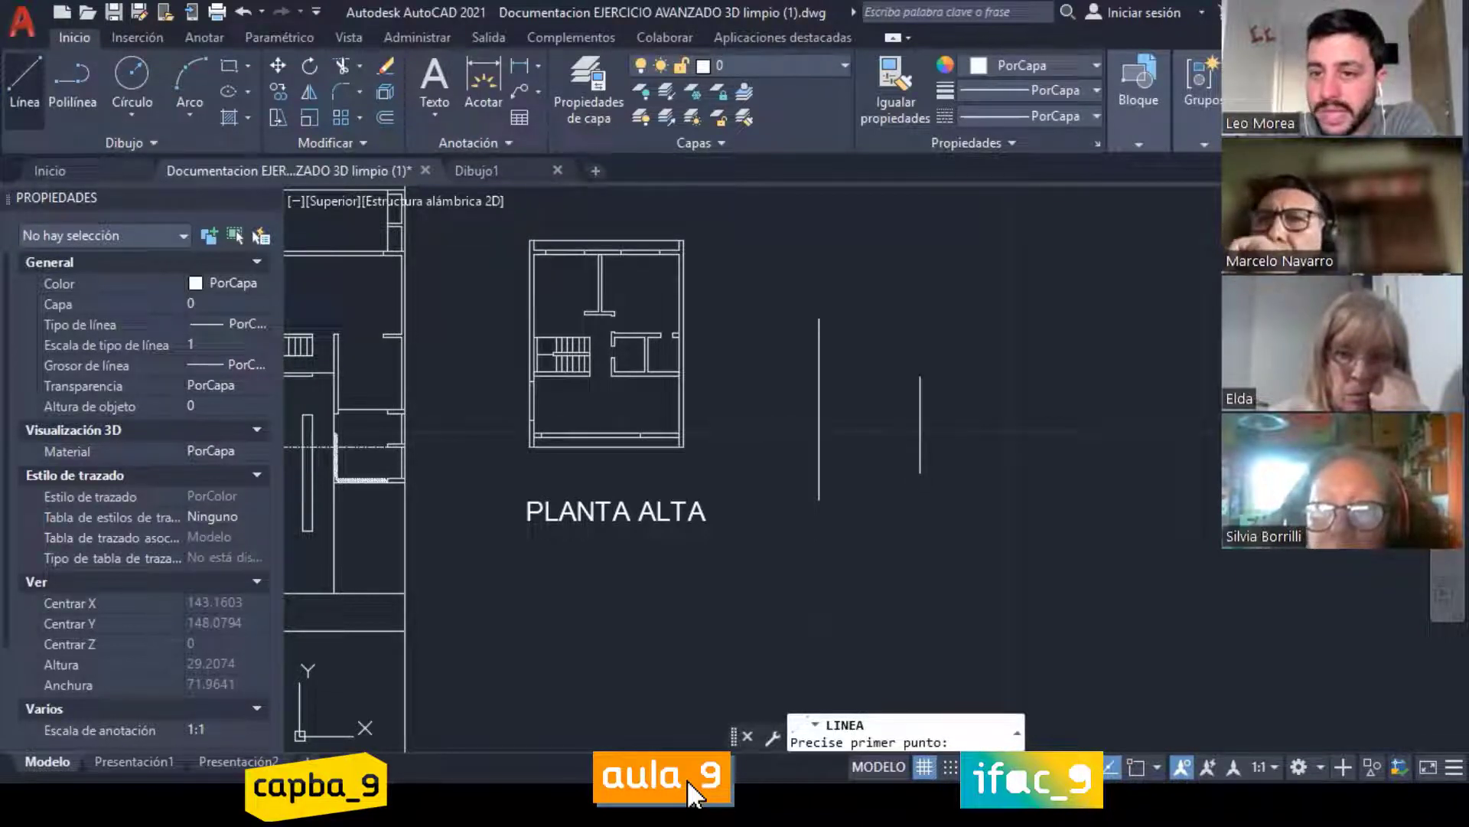
{"action": "left_click", "coordinate": [25, 83]}
{"action": "scroll", "coordinate": [916, 382], "scroll_direction": "up", "scroll_amount": 5}
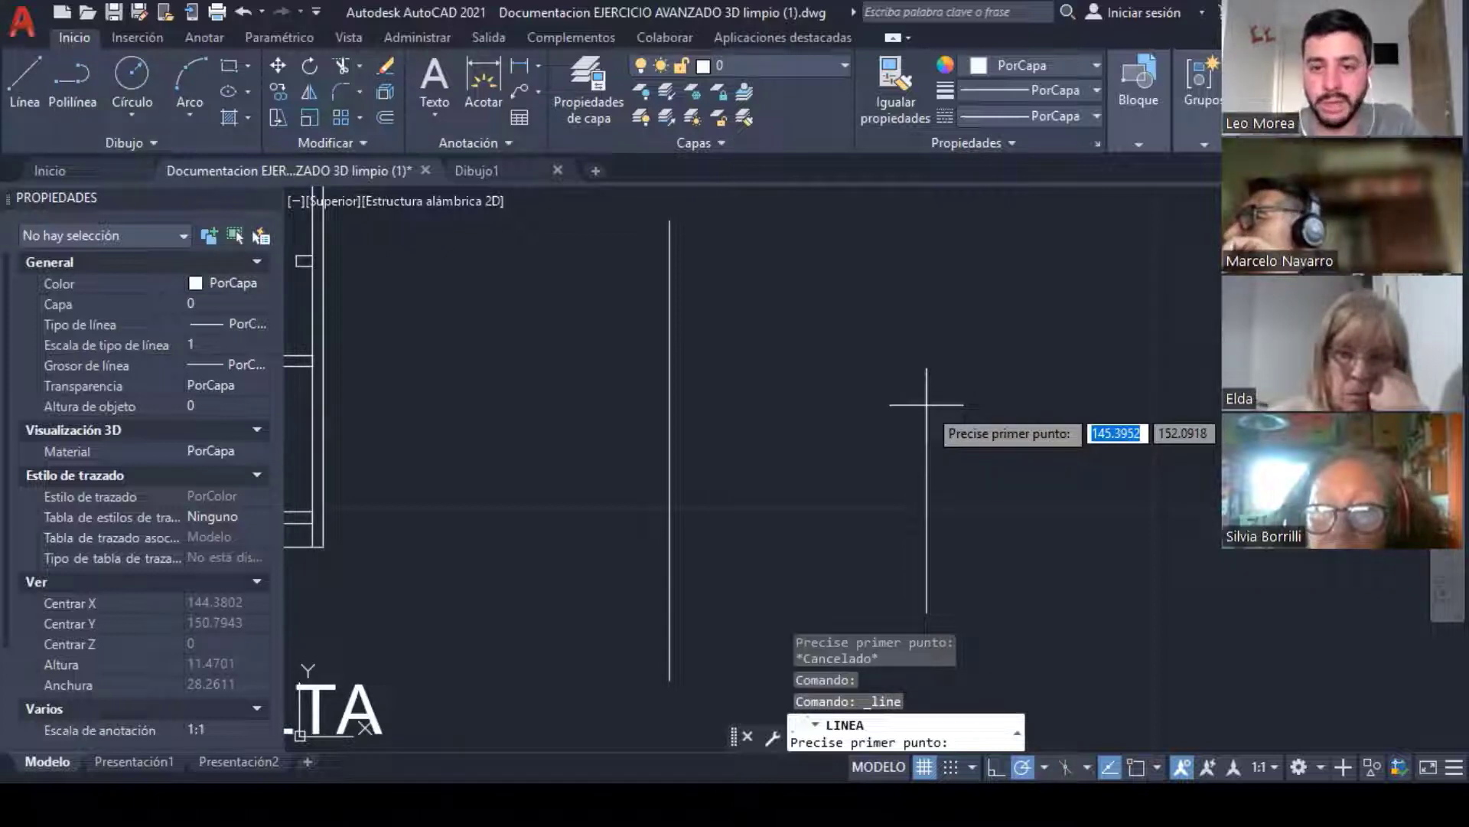
{"action": "left_click", "coordinate": [926, 405]}
{"action": "key", "text": "Escape"}
Step: Inspect where the horizontal line meets the shorter vertical line, and erase the horizontal line
{"action": "scroll", "coordinate": [910, 338], "scroll_direction": "up", "scroll_amount": 15}
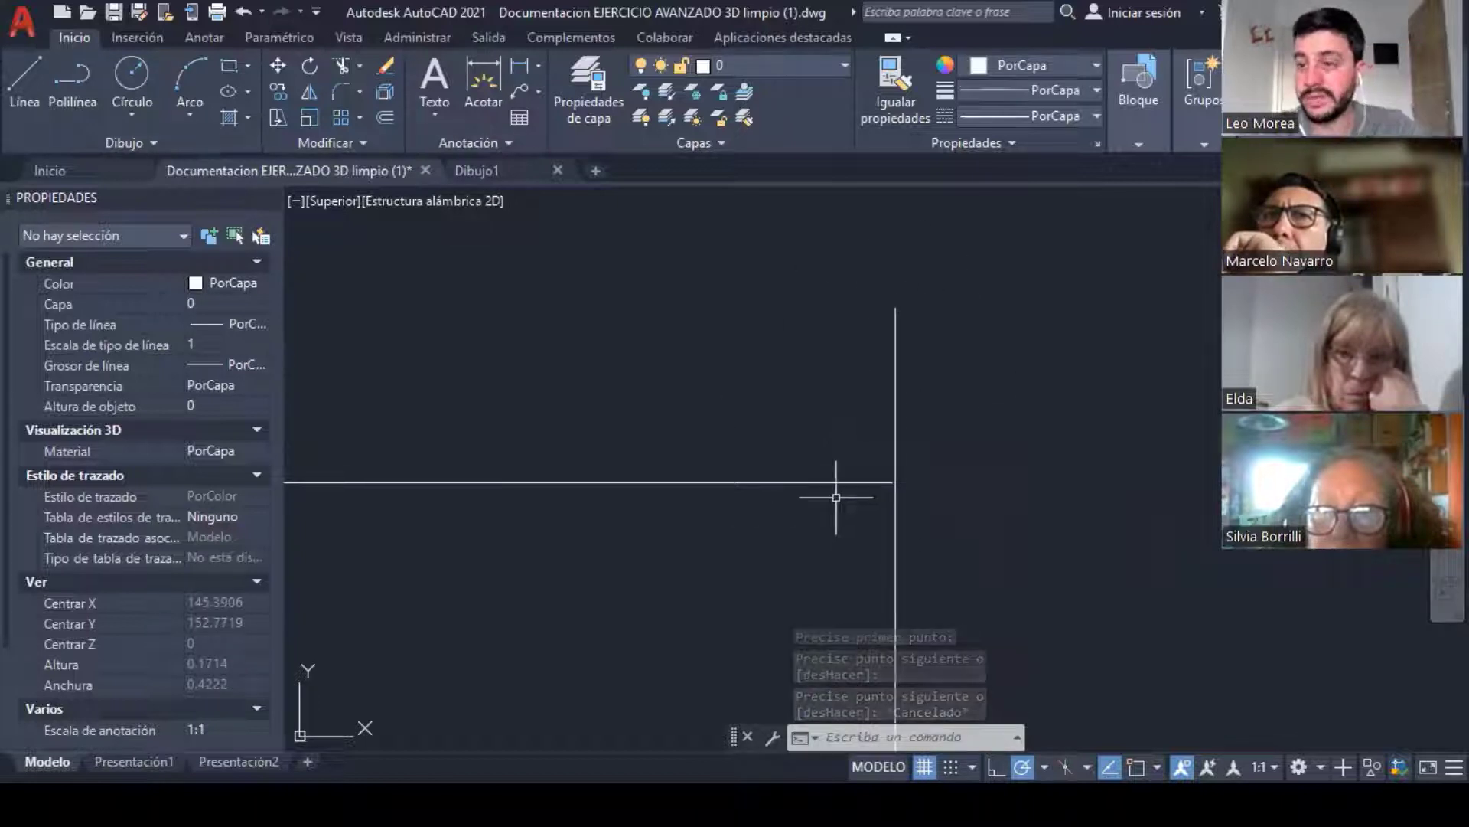
{"action": "middle_click_drag", "start_coordinate": [877, 437], "coordinate": [862, 306]}
{"action": "left_click", "coordinate": [819, 353]}
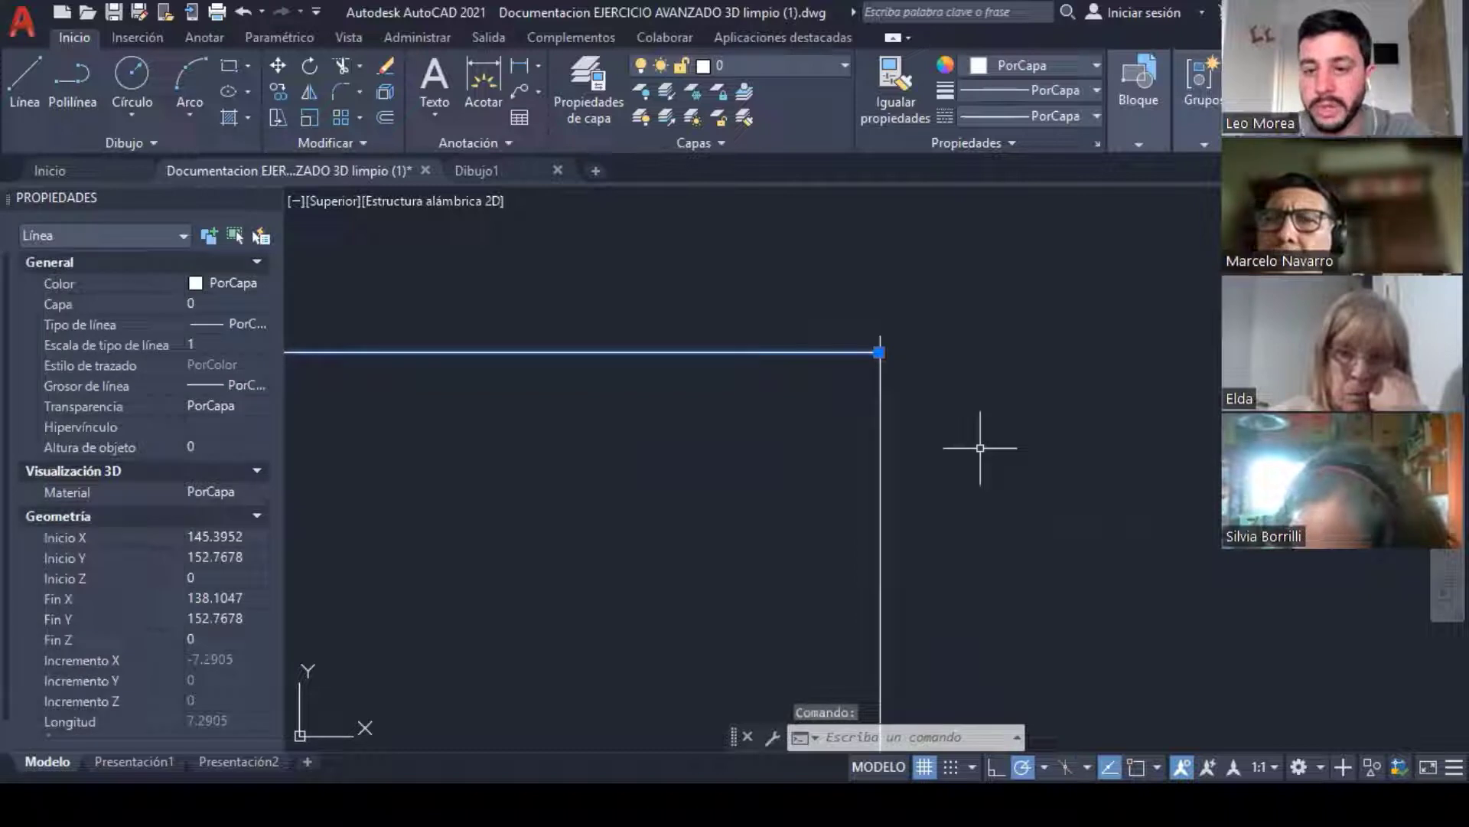
{"action": "key", "text": "Delete"}
Step: Turn object snap back on and draw a horizontal line from the shorter vertical line's upper endpoint towards the taller line
{"action": "left_click", "coordinate": [1137, 767]}
{"action": "scroll", "coordinate": [1012, 434], "scroll_direction": "down", "scroll_amount": 4}
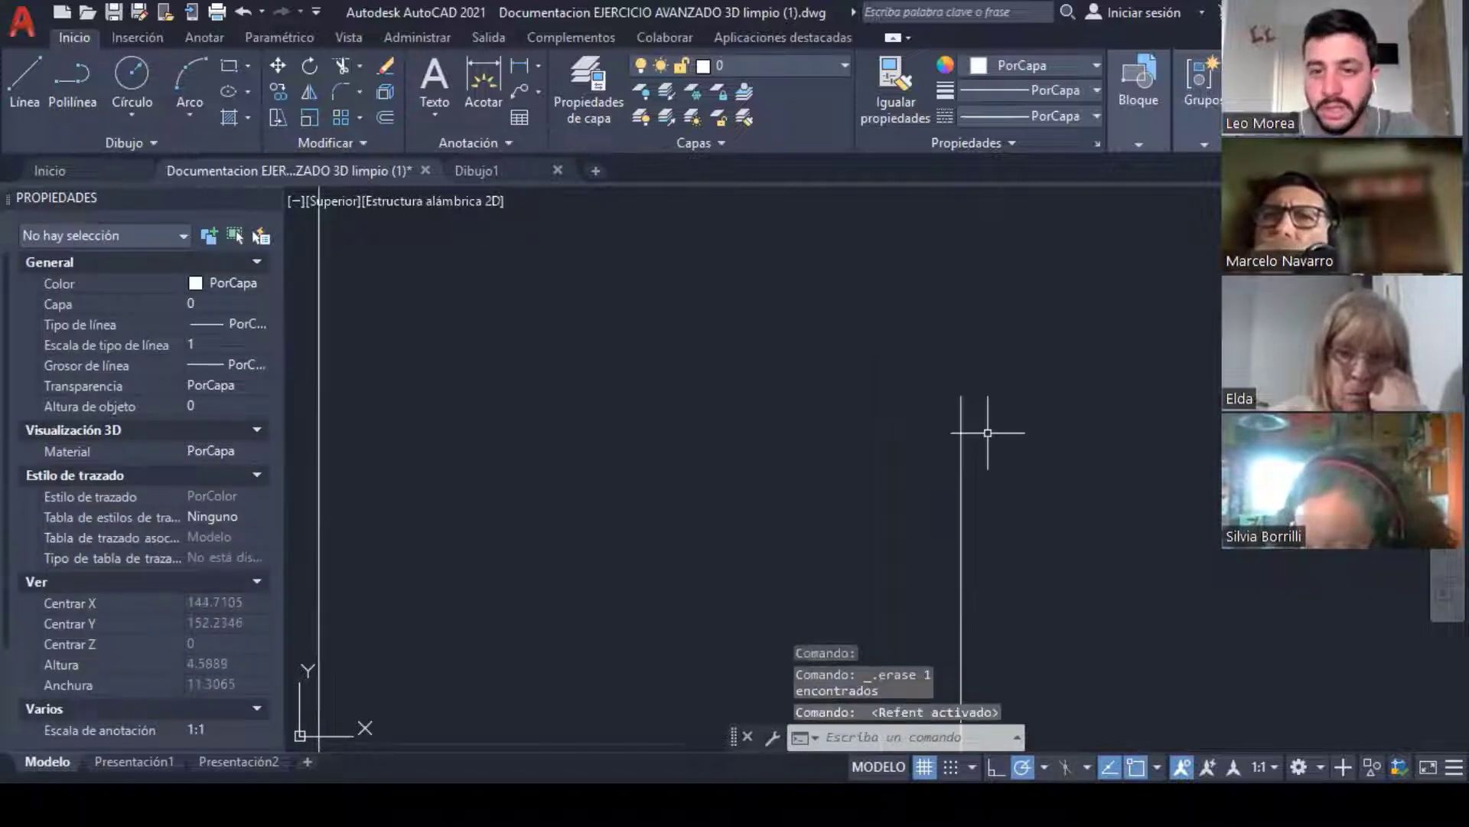
{"action": "left_click", "coordinate": [1157, 767]}
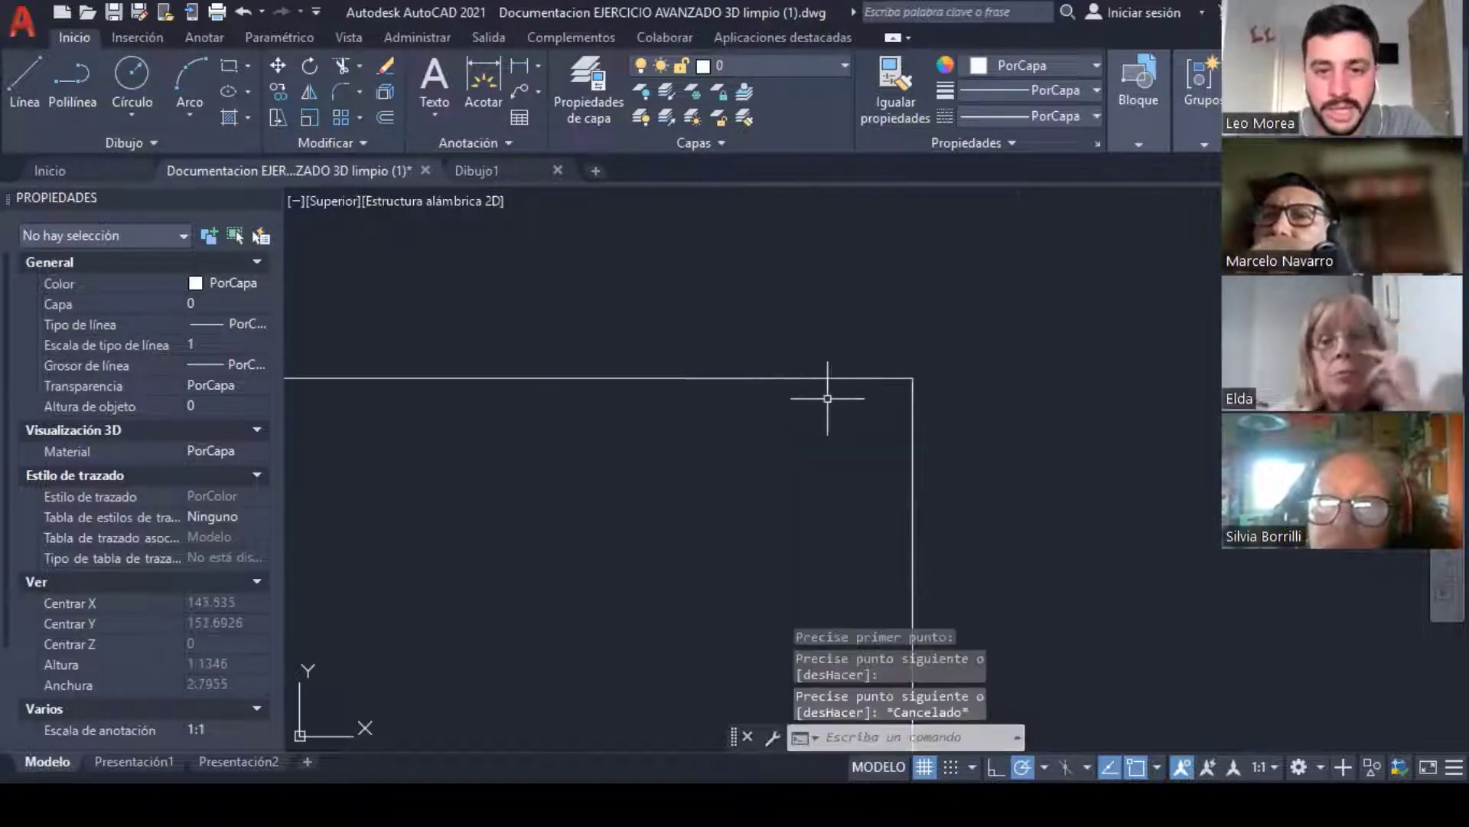
{"action": "scroll", "coordinate": [995, 355], "scroll_direction": "up", "scroll_amount": 10}
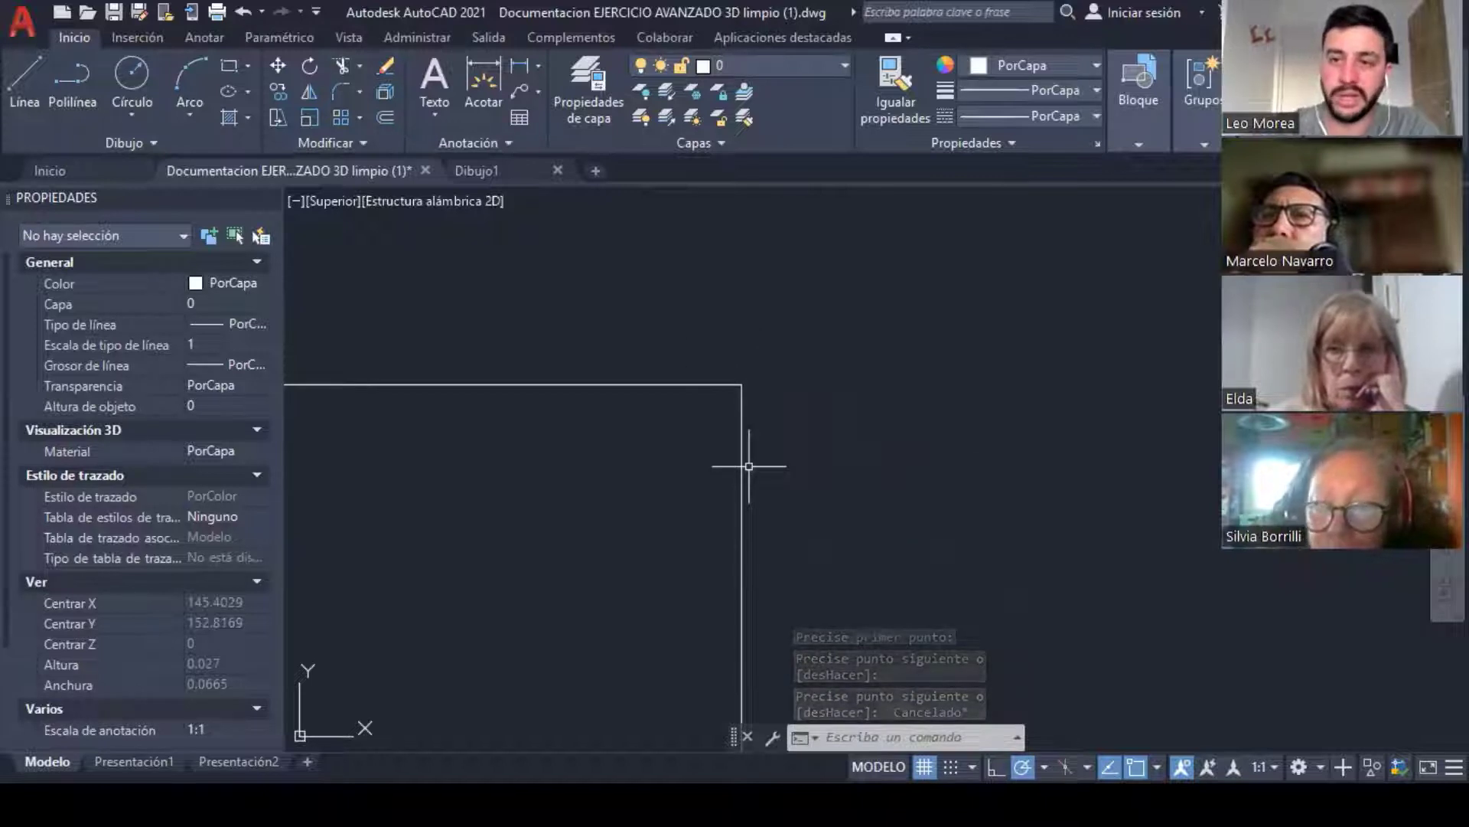
Step: Erase the horizontal line snapped to the shorter line's upper endpoint, keeping both vertical lines
{"action": "left_click", "coordinate": [668, 449]}
{"action": "left_click", "coordinate": [695, 279]}
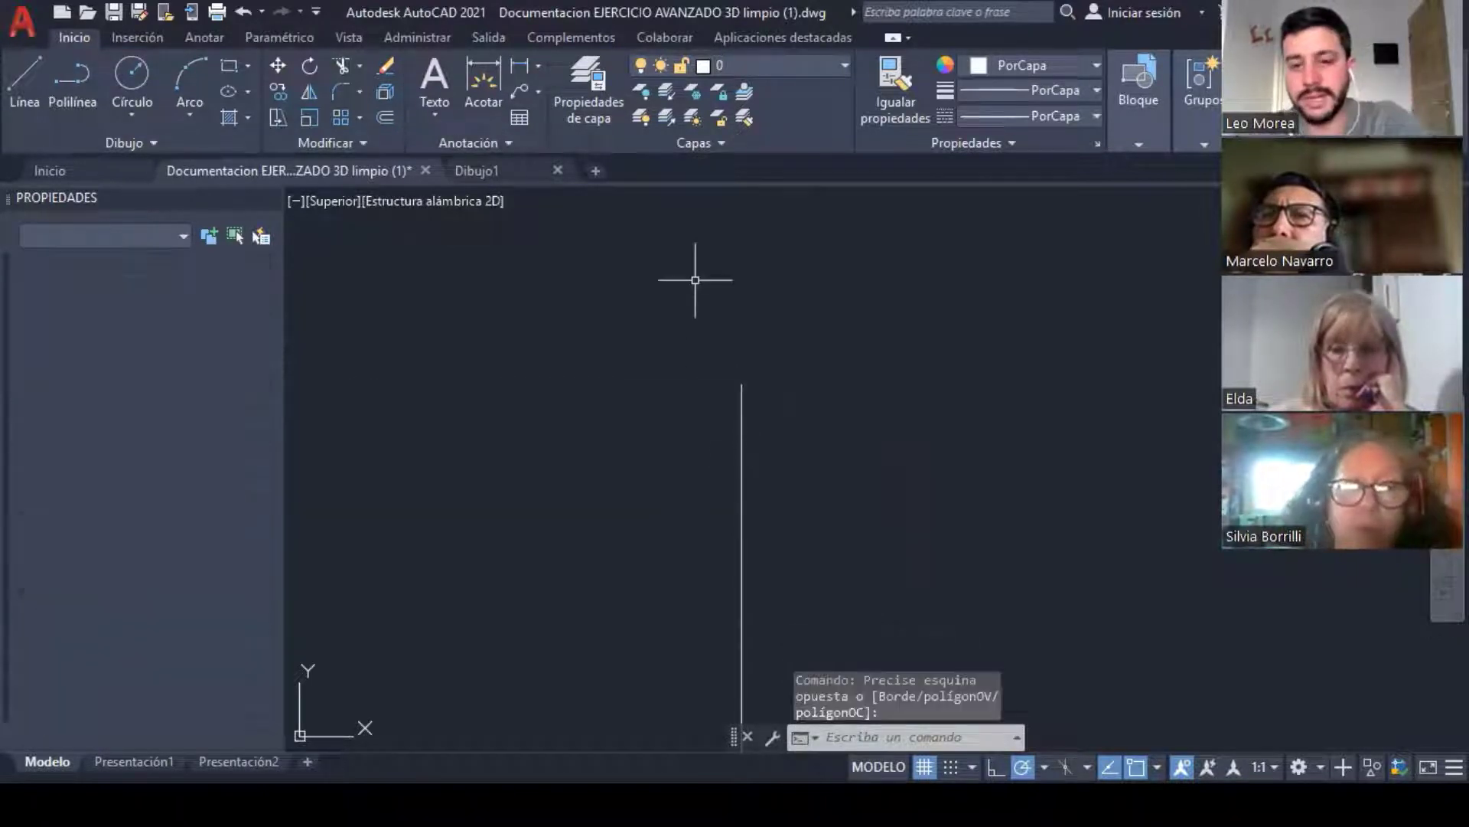
{"action": "key", "text": "Delete"}
{"action": "scroll", "coordinate": [941, 495], "scroll_direction": "down", "scroll_amount": 15}
{"action": "middle_click_drag", "start_coordinate": [866, 500], "coordinate": [909, 483]}
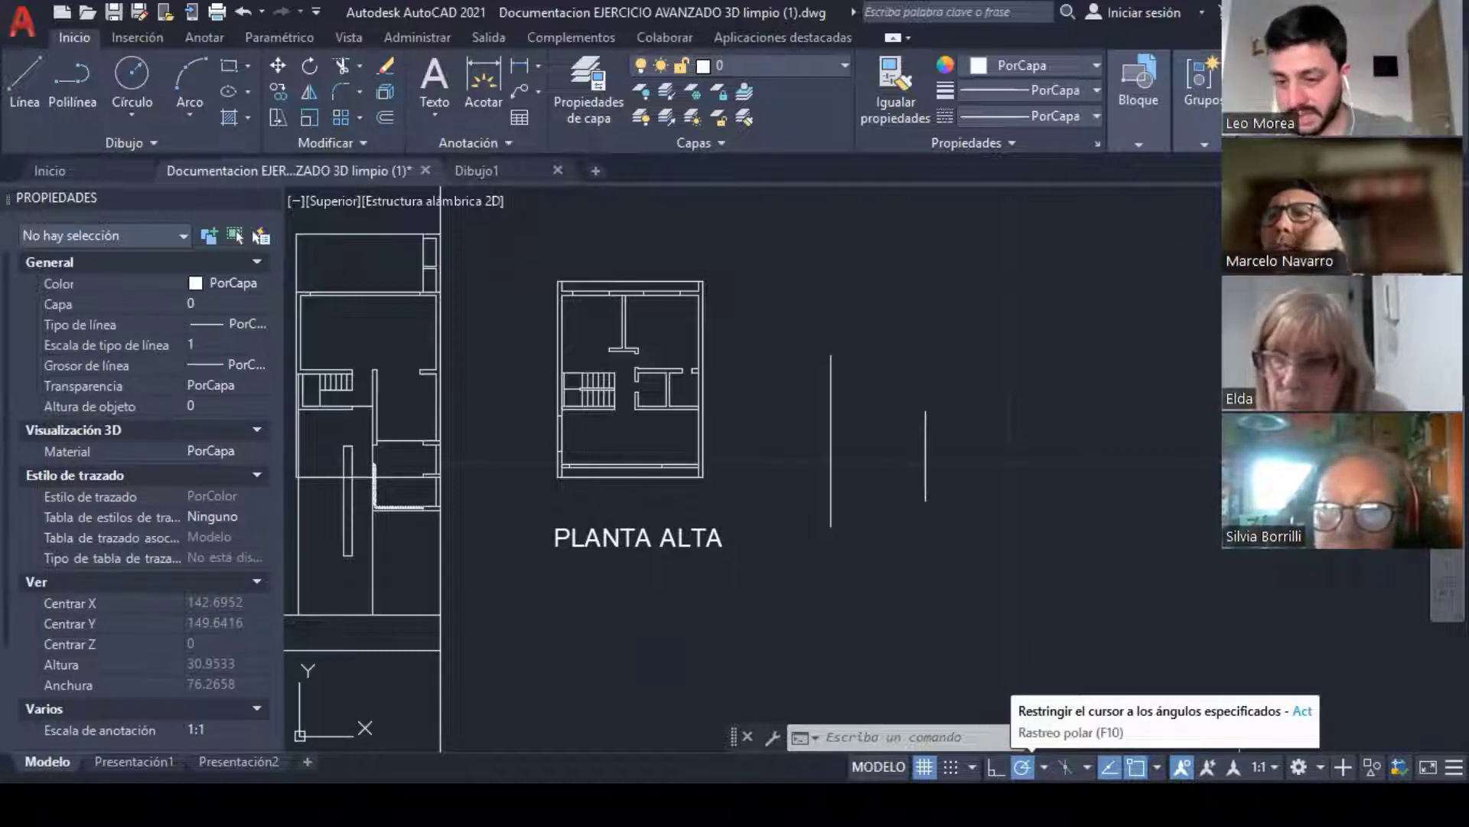
Step: Toggle the drawing grid off, on and off again to compare the display around the floor plans
{"action": "key", "text": "F7"}
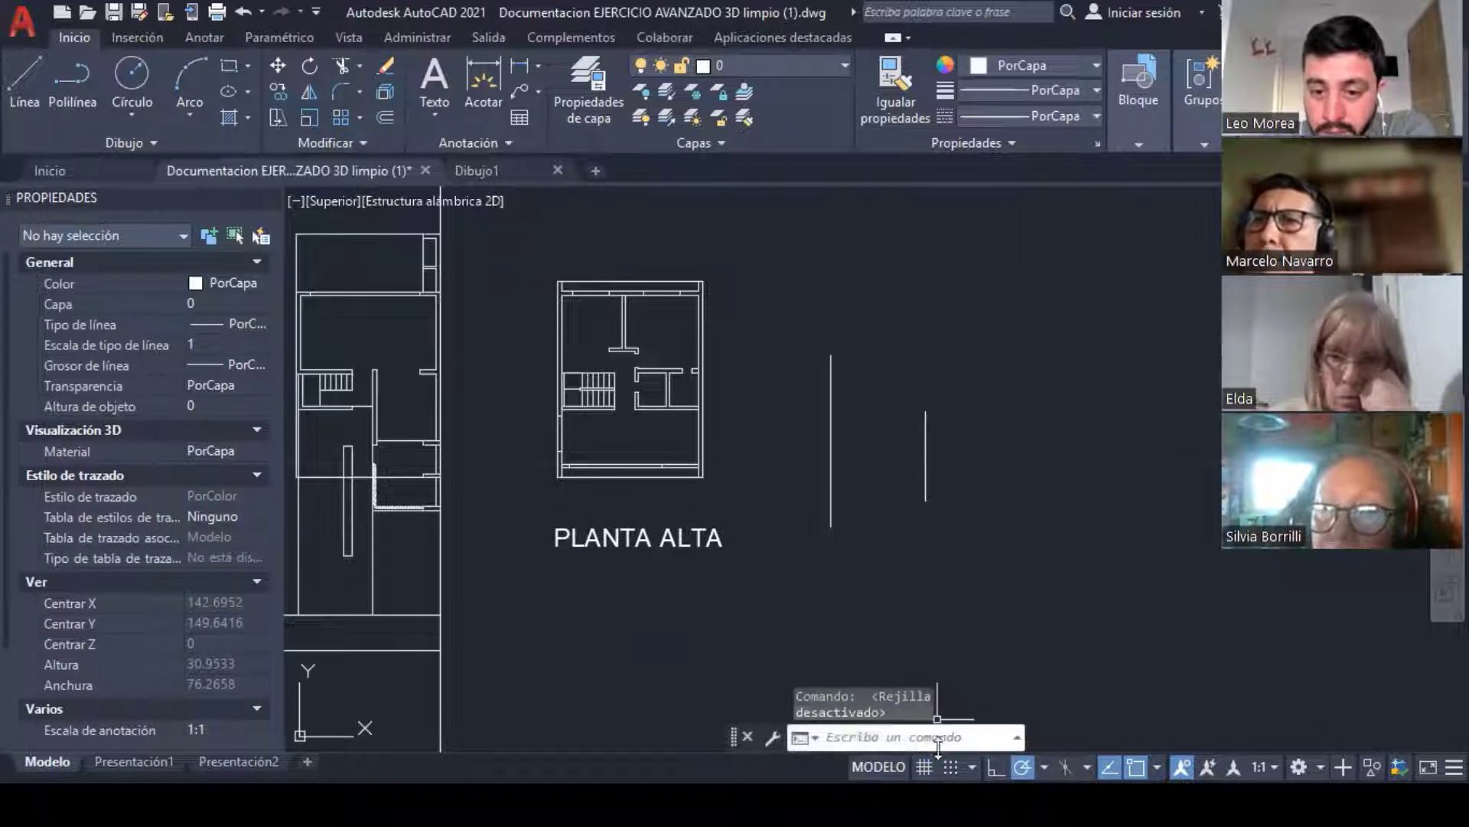
{"action": "key", "text": "F7"}
{"action": "scroll", "coordinate": [923, 551], "scroll_direction": "down", "scroll_amount": 6}
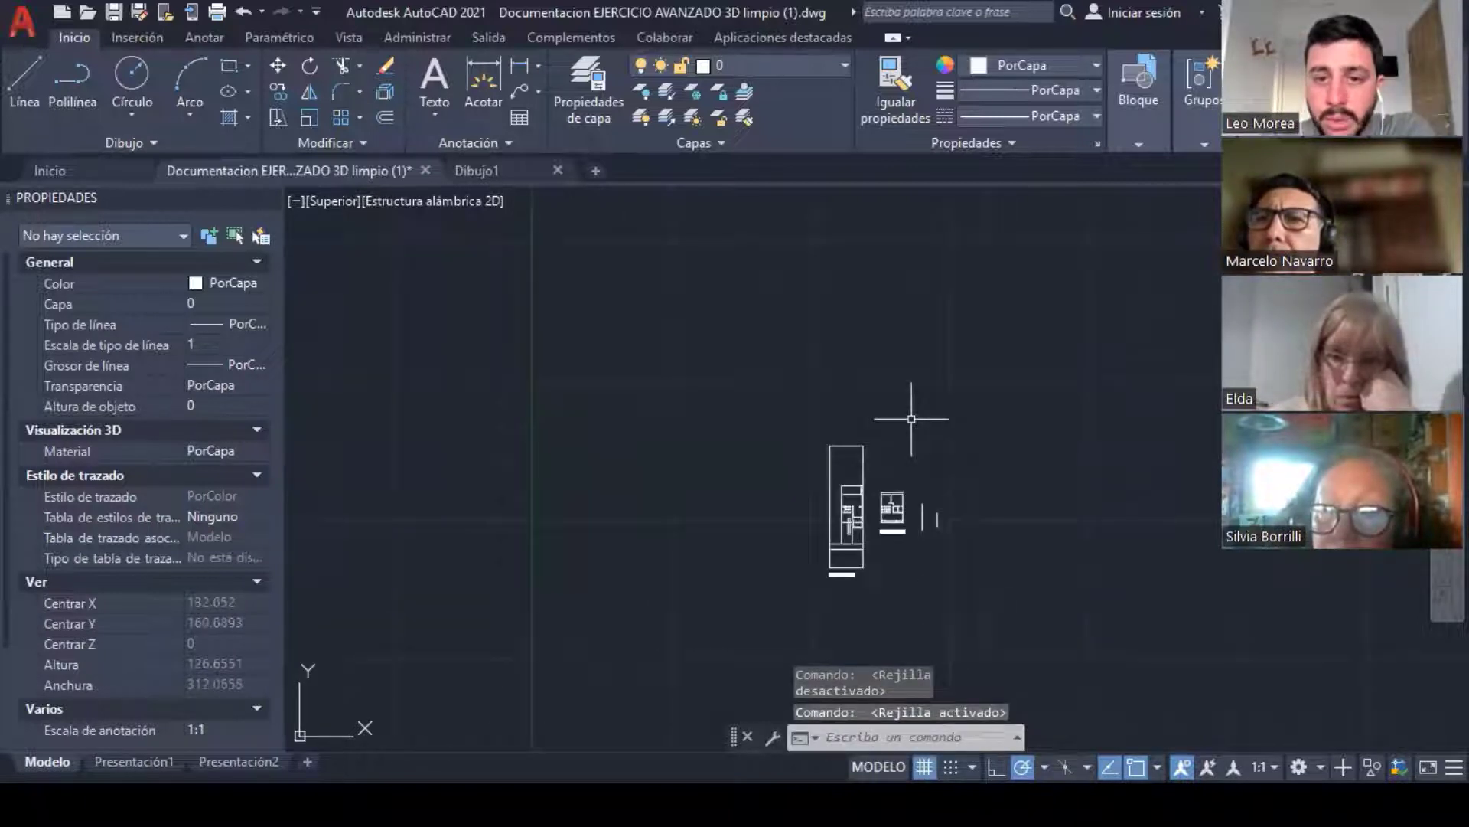
{"action": "scroll", "coordinate": [911, 419], "scroll_direction": "down", "scroll_amount": 3}
{"action": "scroll", "coordinate": [1057, 459], "scroll_direction": "up", "scroll_amount": 6}
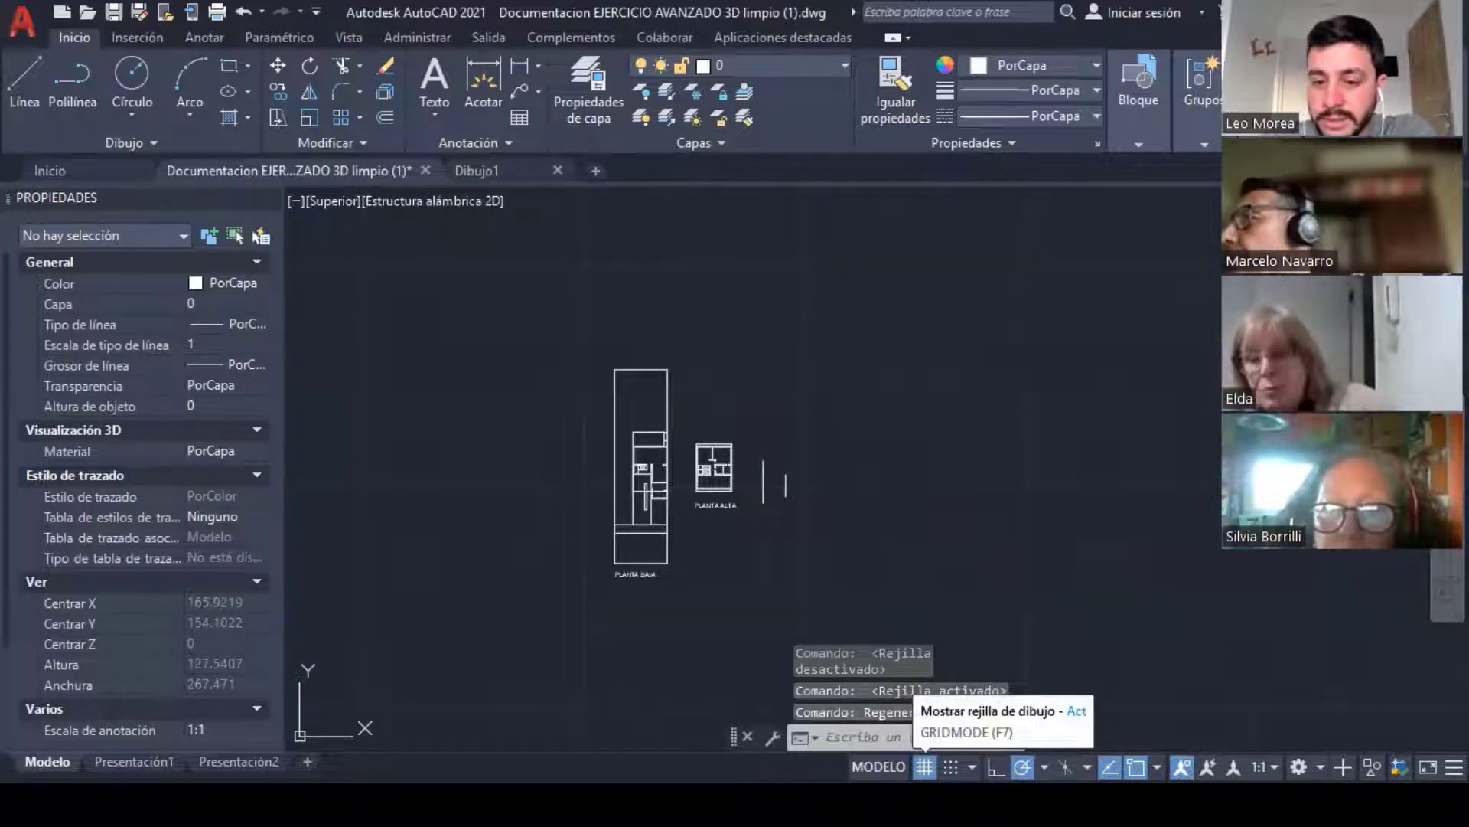
{"action": "left_click", "coordinate": [924, 766]}
{"action": "scroll", "coordinate": [733, 512], "scroll_direction": "up", "scroll_amount": 6}
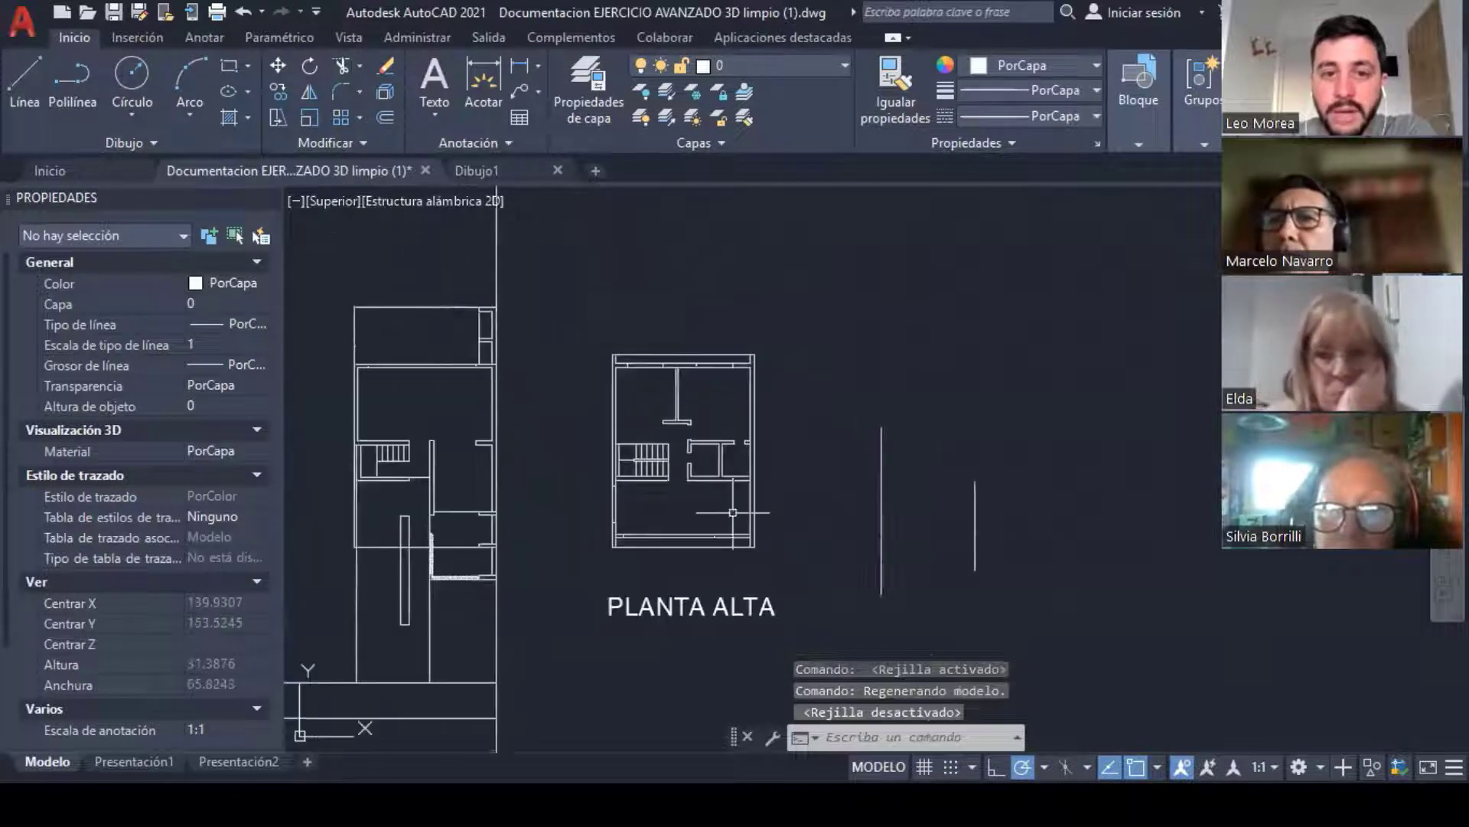
{"action": "scroll", "coordinate": [733, 512], "scroll_direction": "up", "scroll_amount": 4}
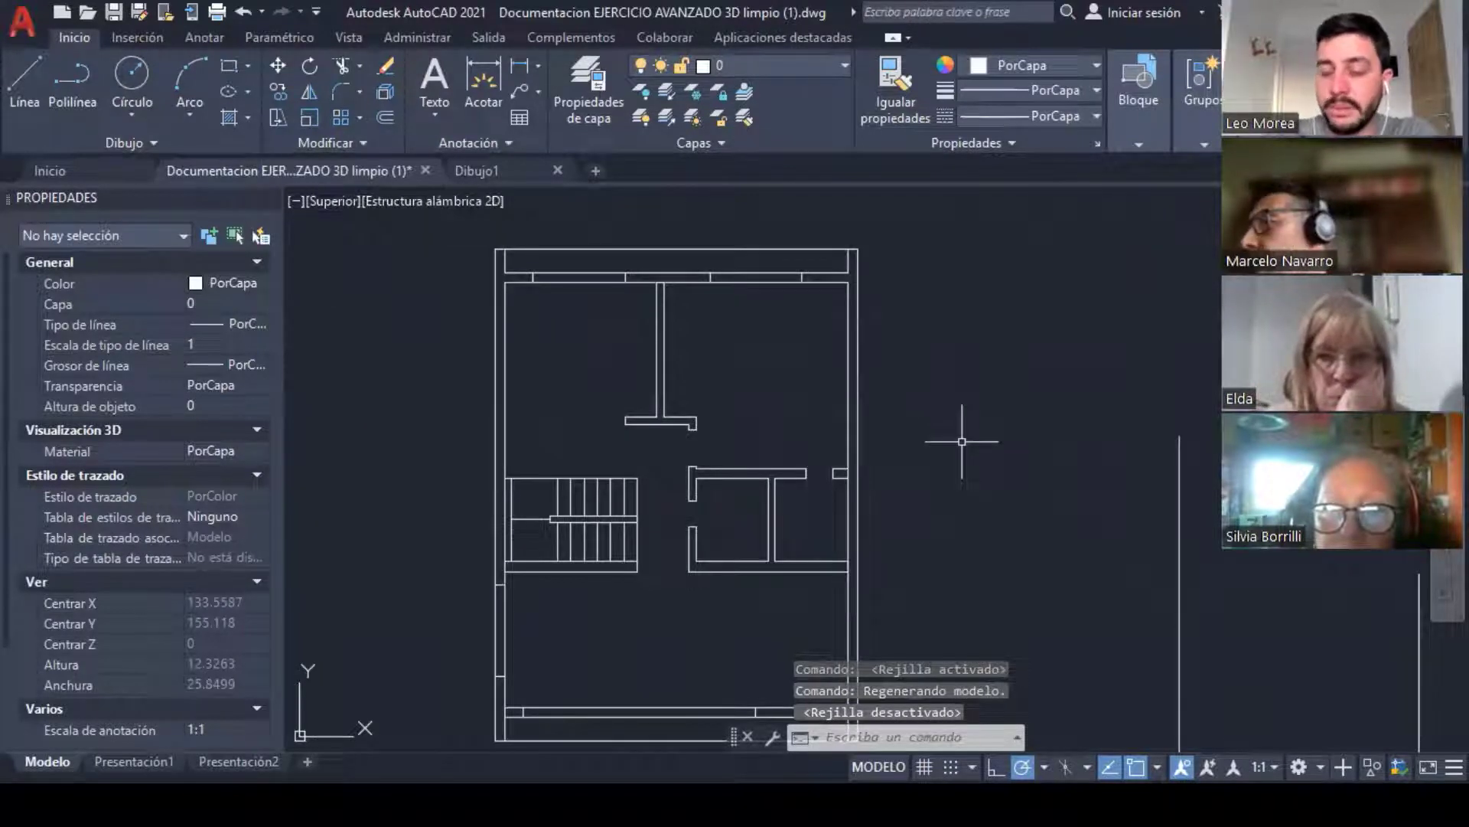
Step: Turn the drawing grid on and set both its X and Y intervals to 1, and check it around the upper-floor plan
{"action": "left_click", "coordinate": [925, 766]}
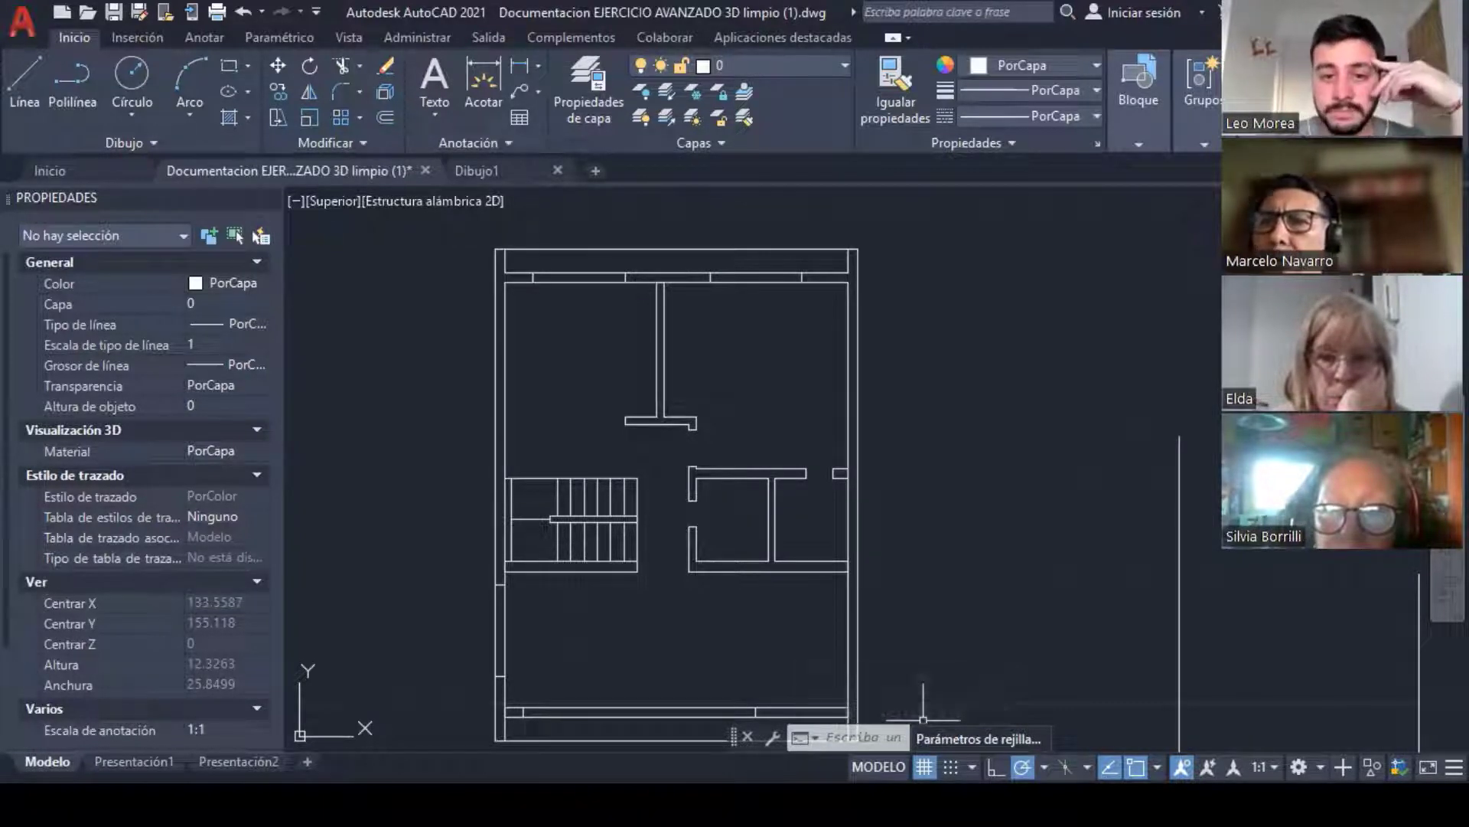
{"action": "left_click", "coordinate": [979, 738]}
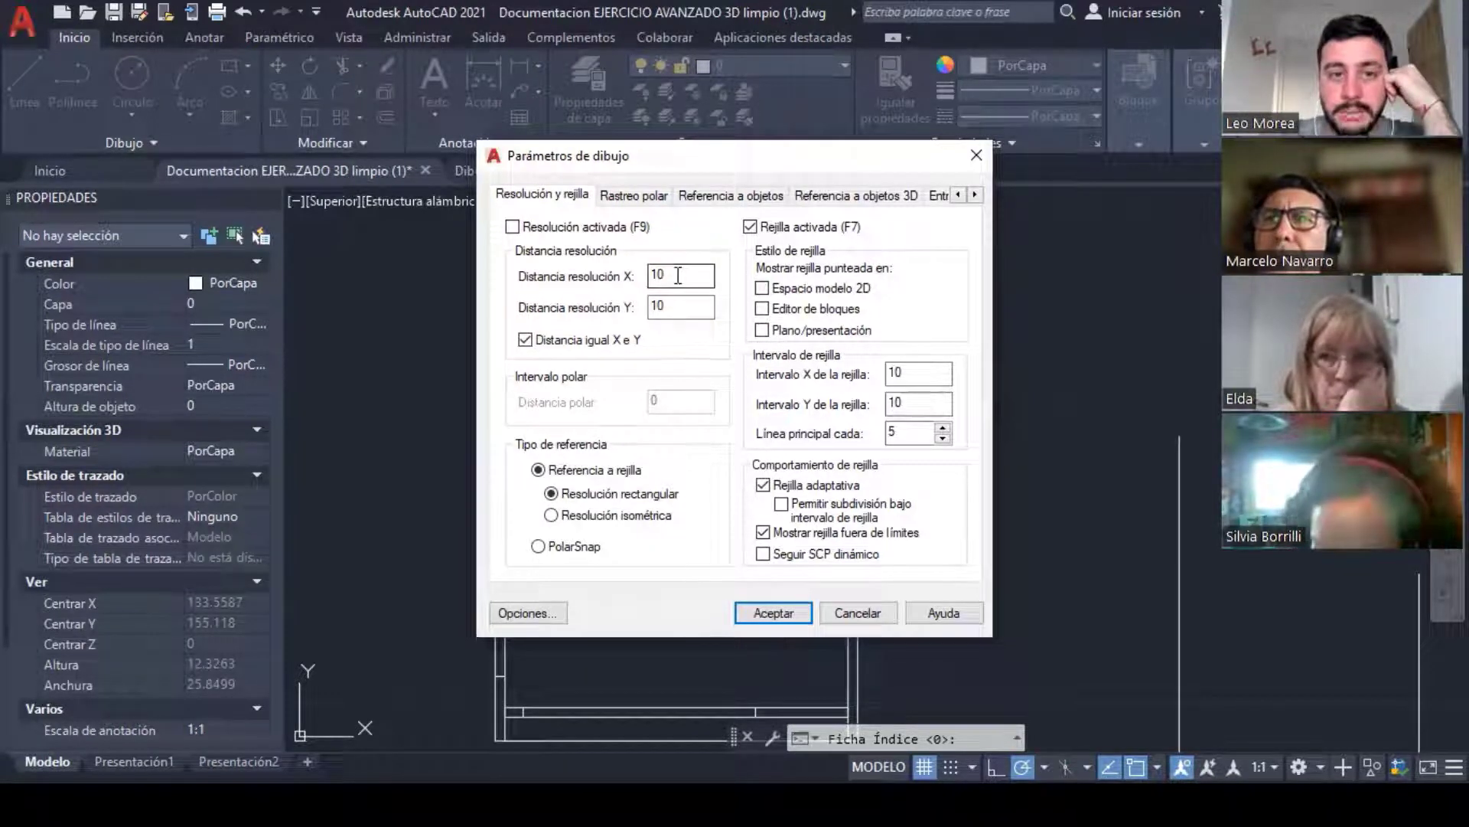
{"action": "double_click", "coordinate": [897, 373]}
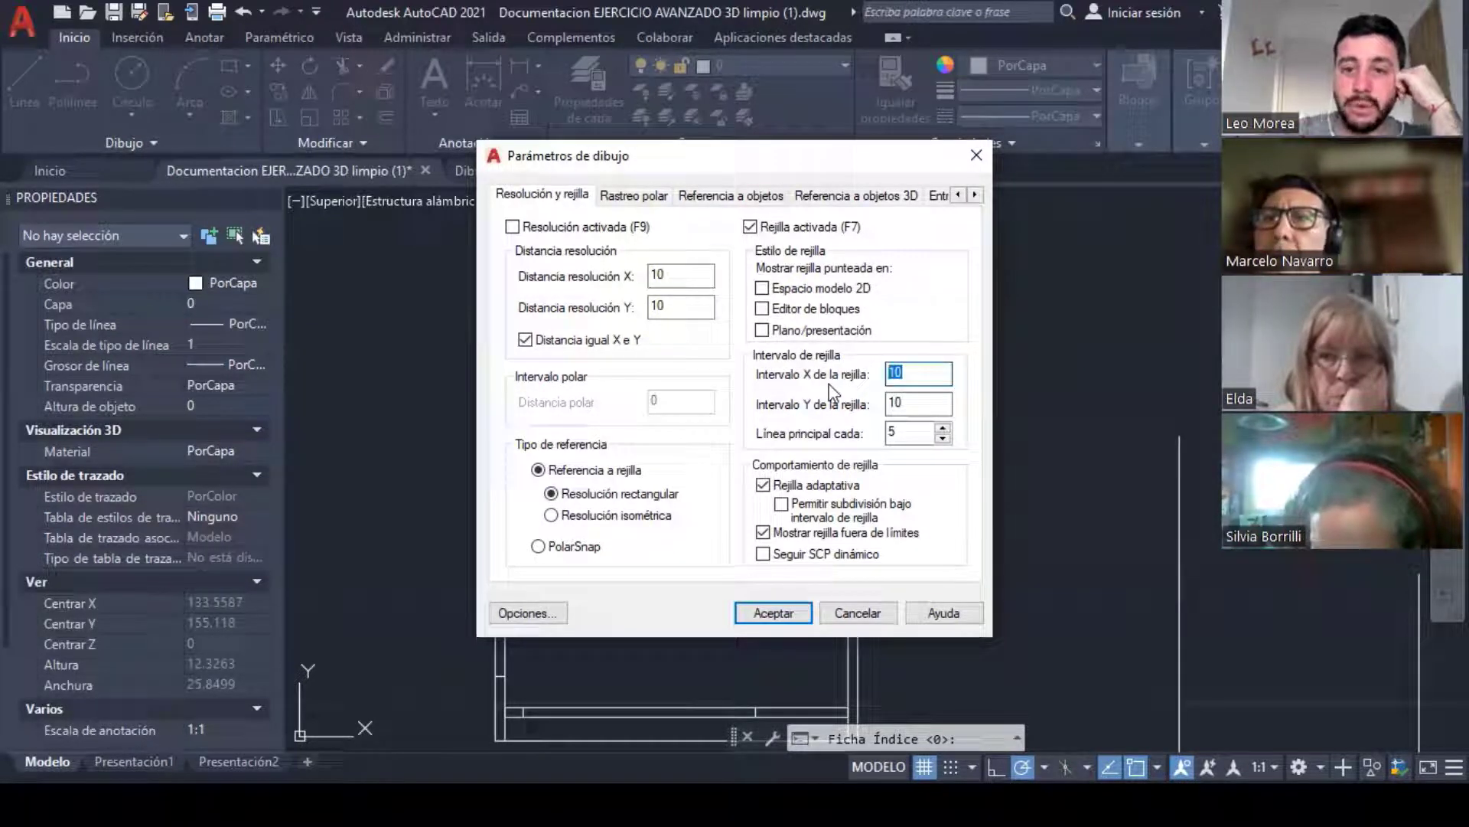
{"action": "type", "text": "1"}
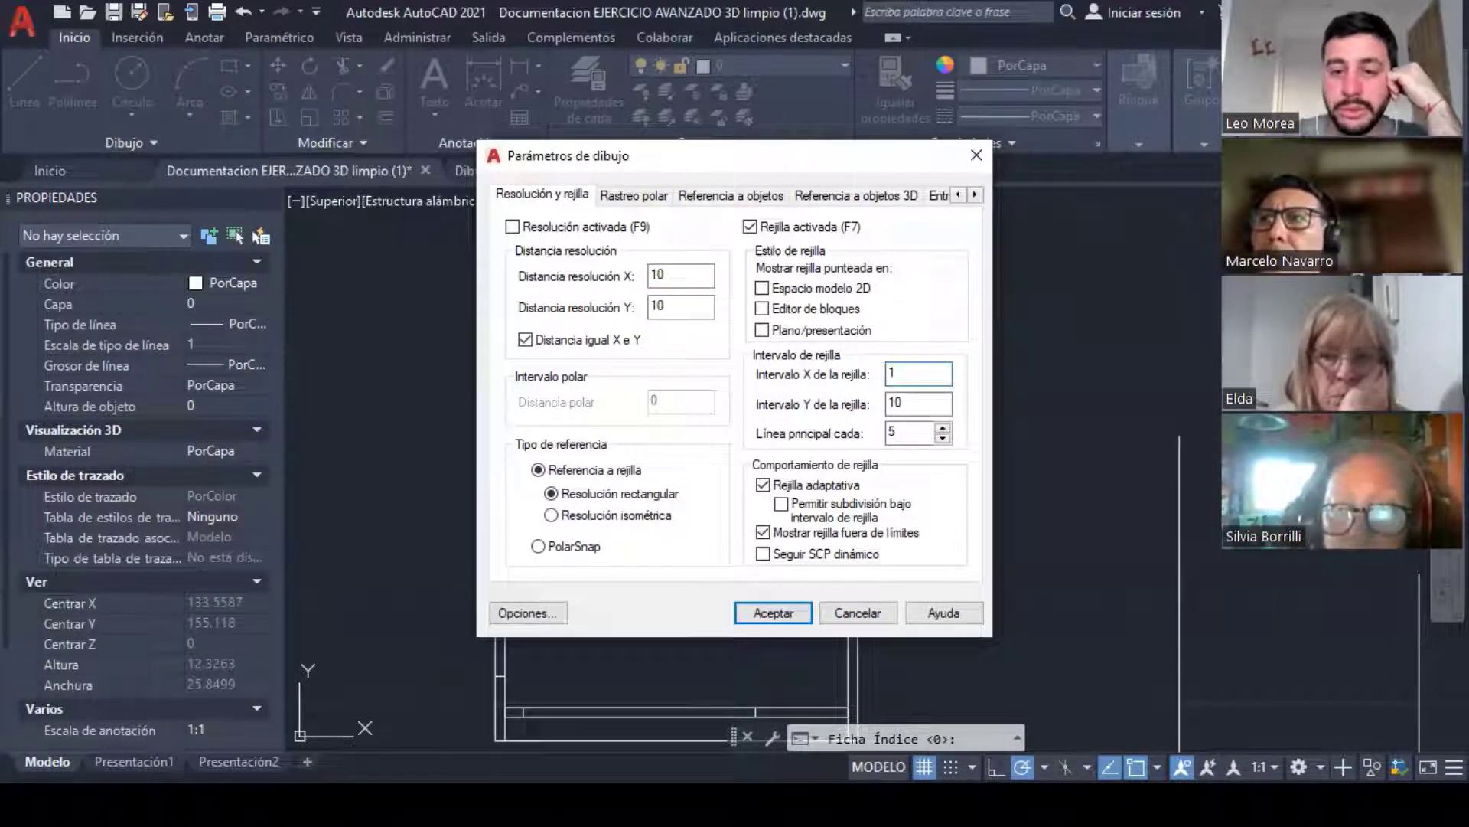
{"action": "left_click_drag", "start_coordinate": [927, 412], "coordinate": [834, 426]}
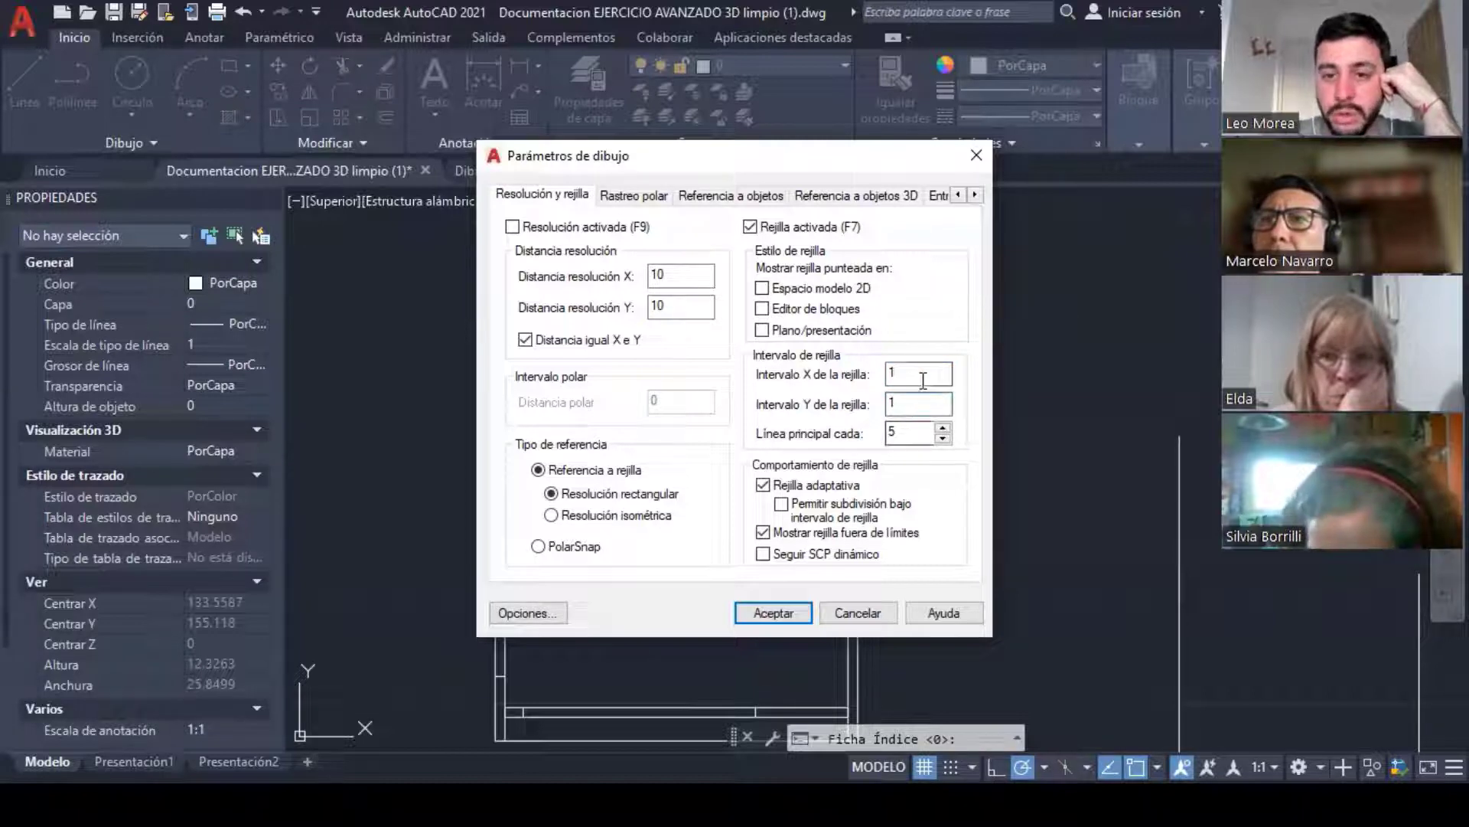
{"action": "left_click", "coordinate": [773, 613]}
{"action": "scroll", "coordinate": [849, 459], "scroll_direction": "up", "scroll_amount": 4}
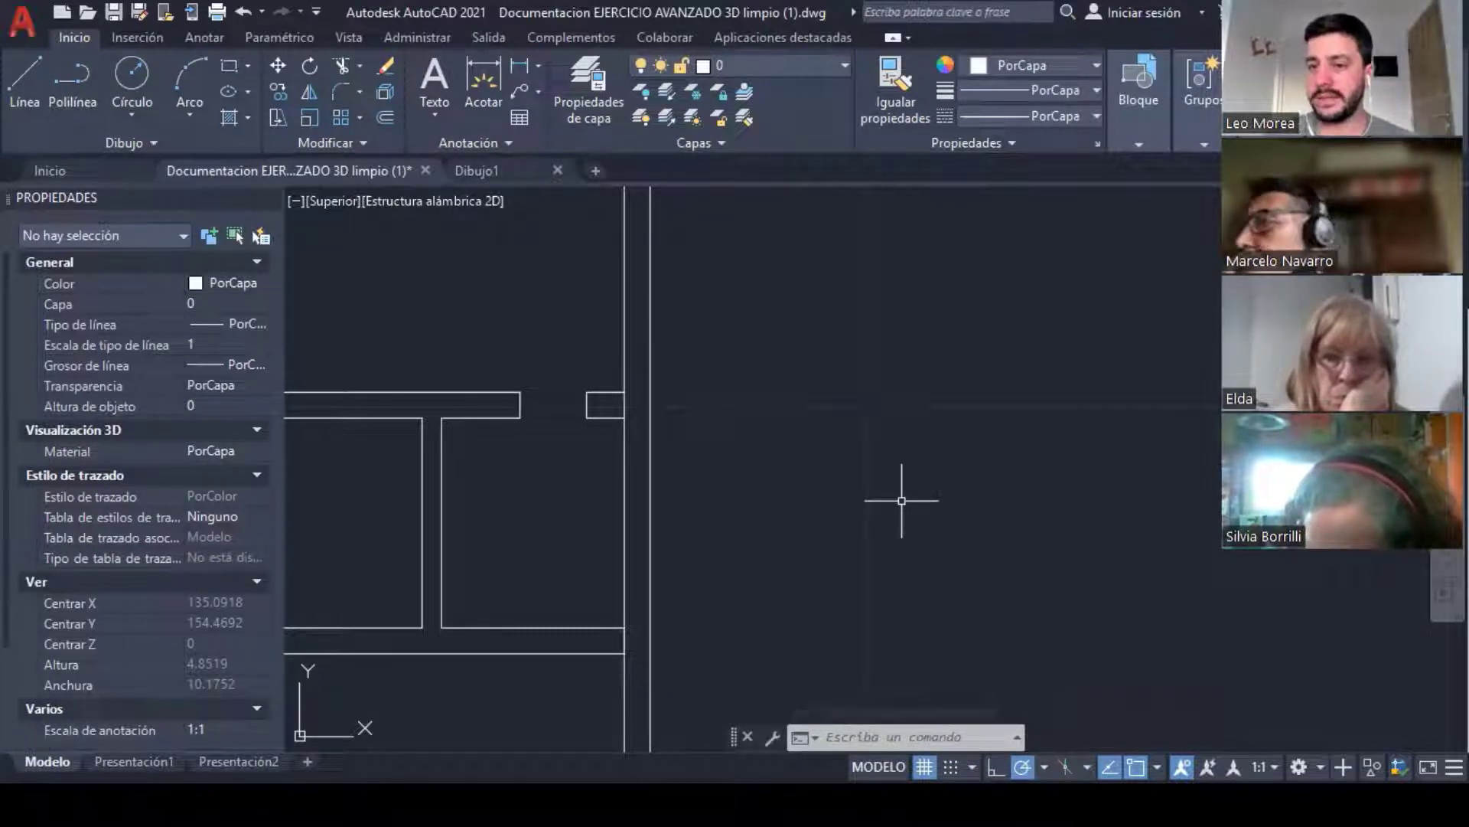
{"action": "scroll", "coordinate": [696, 393], "scroll_direction": "down", "scroll_amount": 10}
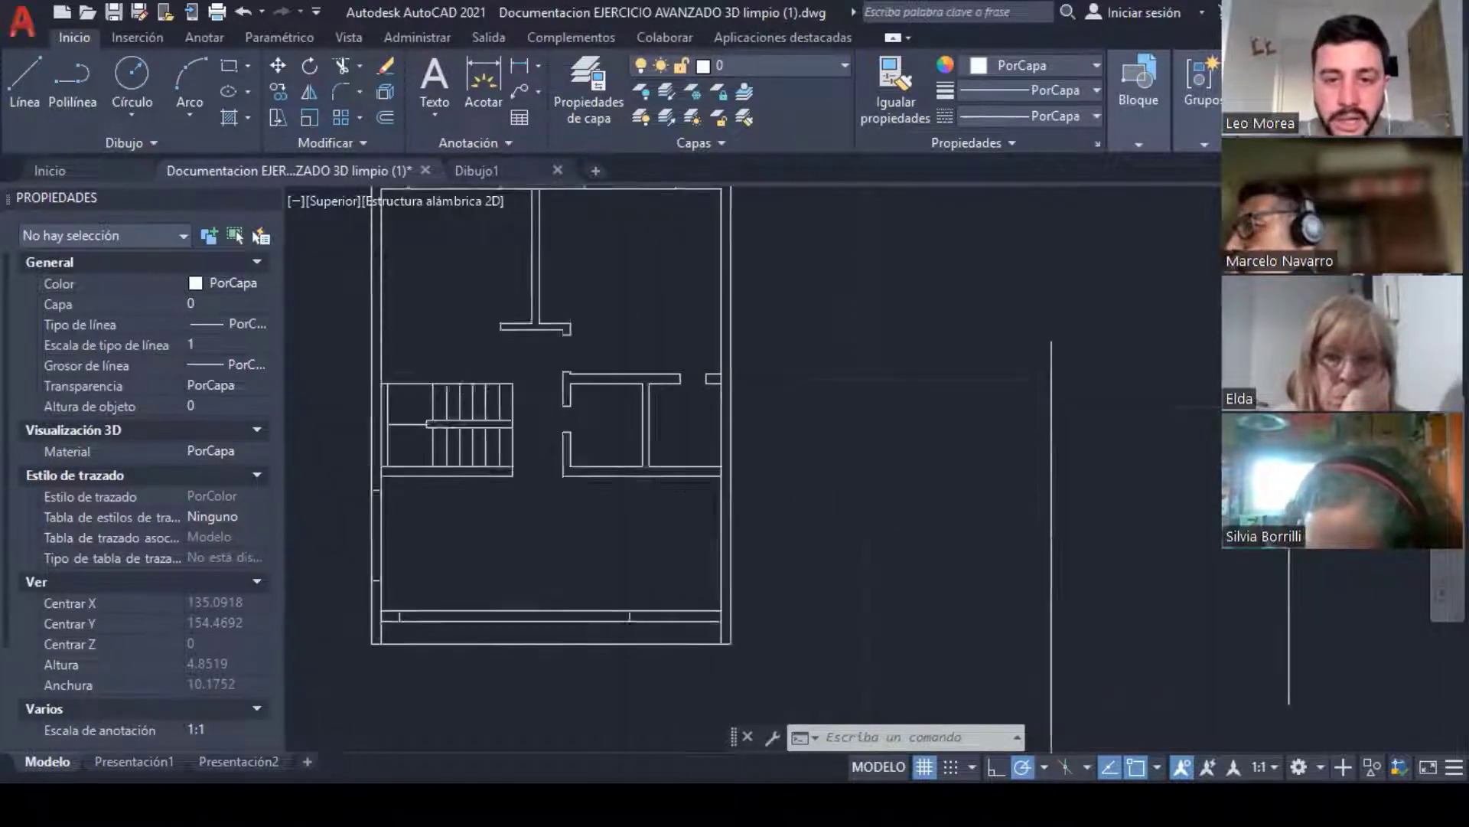
{"action": "scroll", "coordinate": [793, 323], "scroll_direction": "up", "scroll_amount": 4}
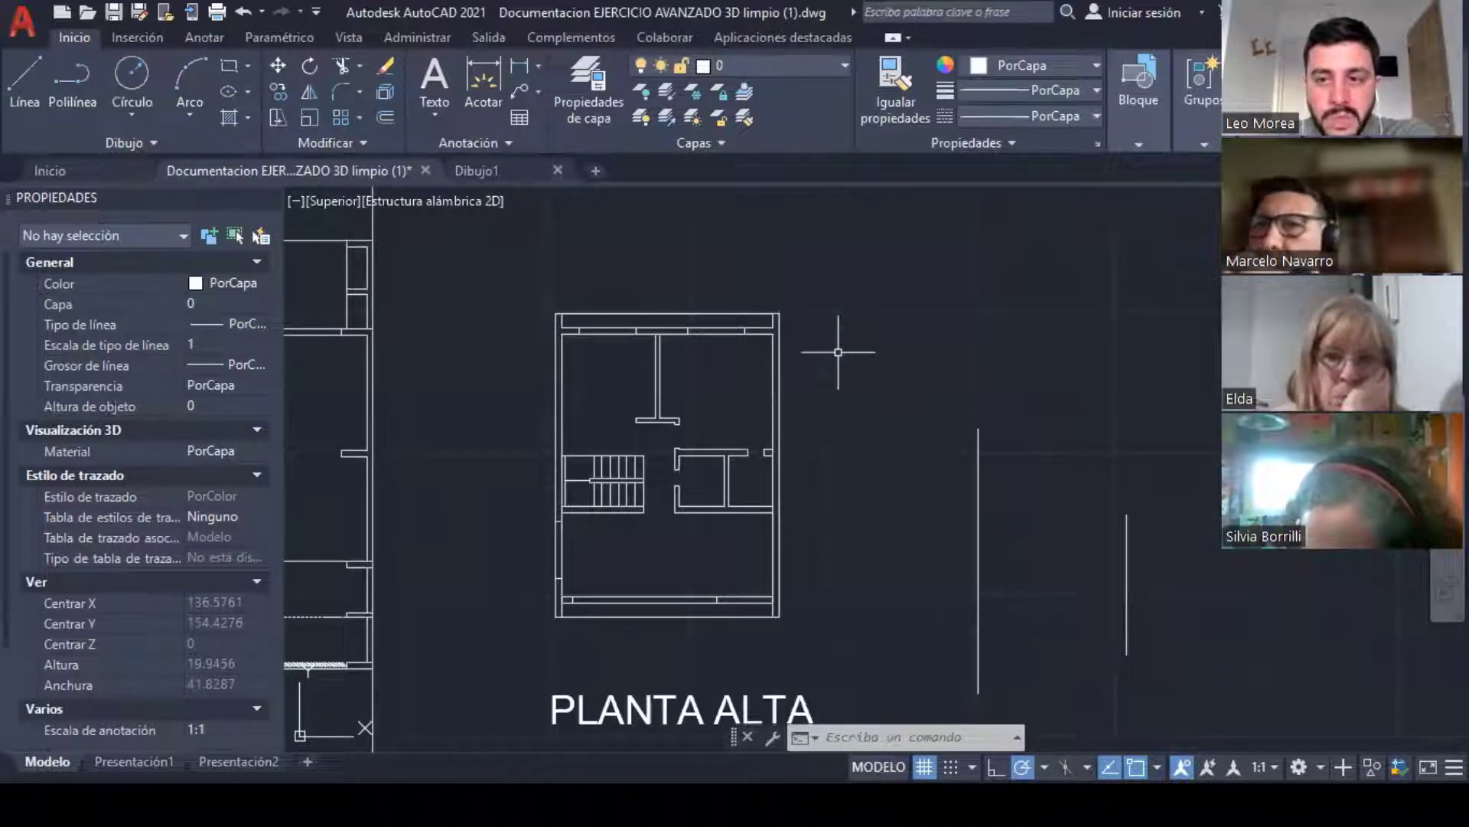
{"action": "middle_click_drag", "start_coordinate": [861, 406], "coordinate": [782, 345]}
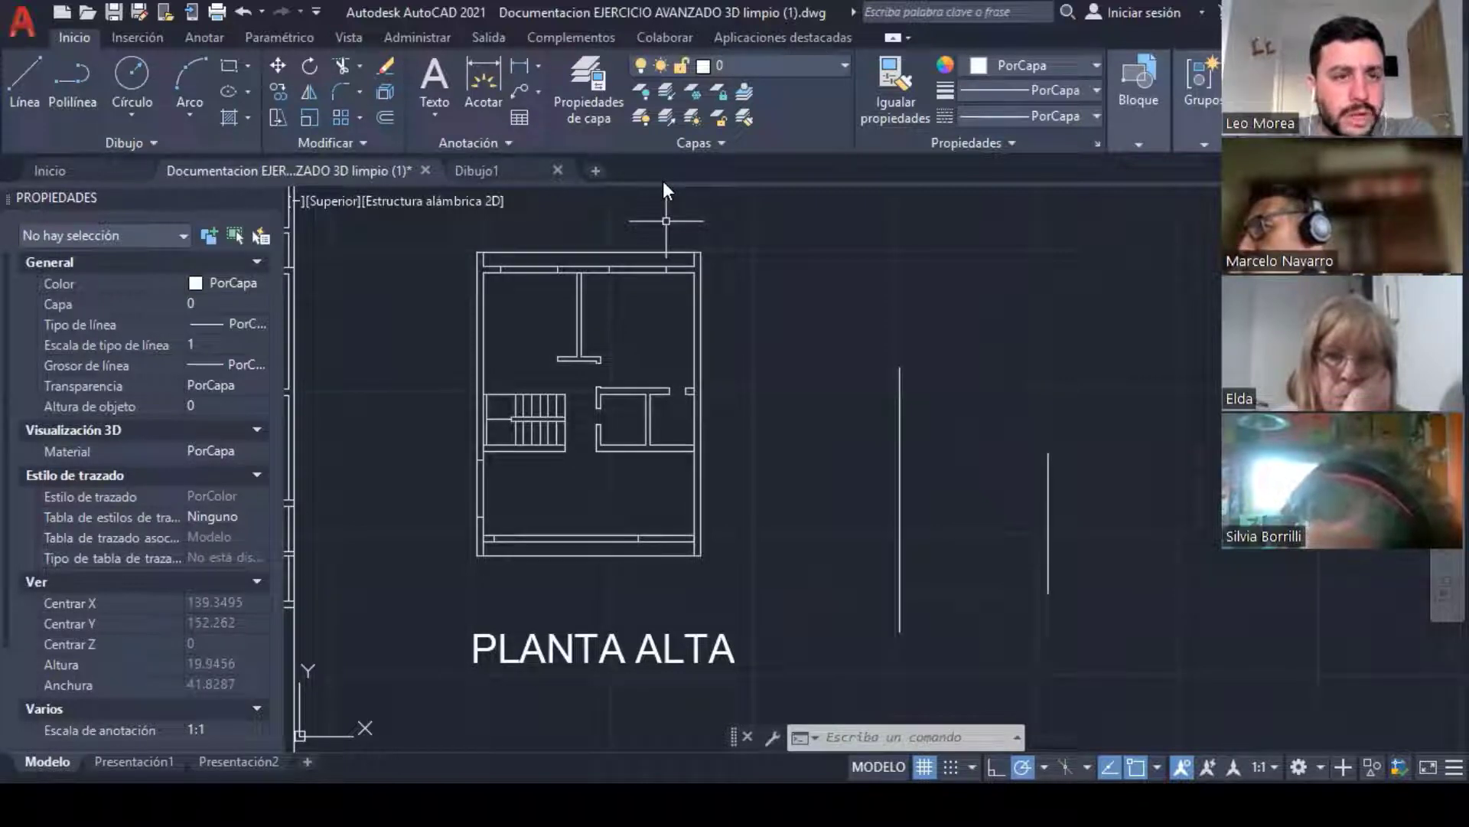
{"action": "left_click", "coordinate": [878, 423]}
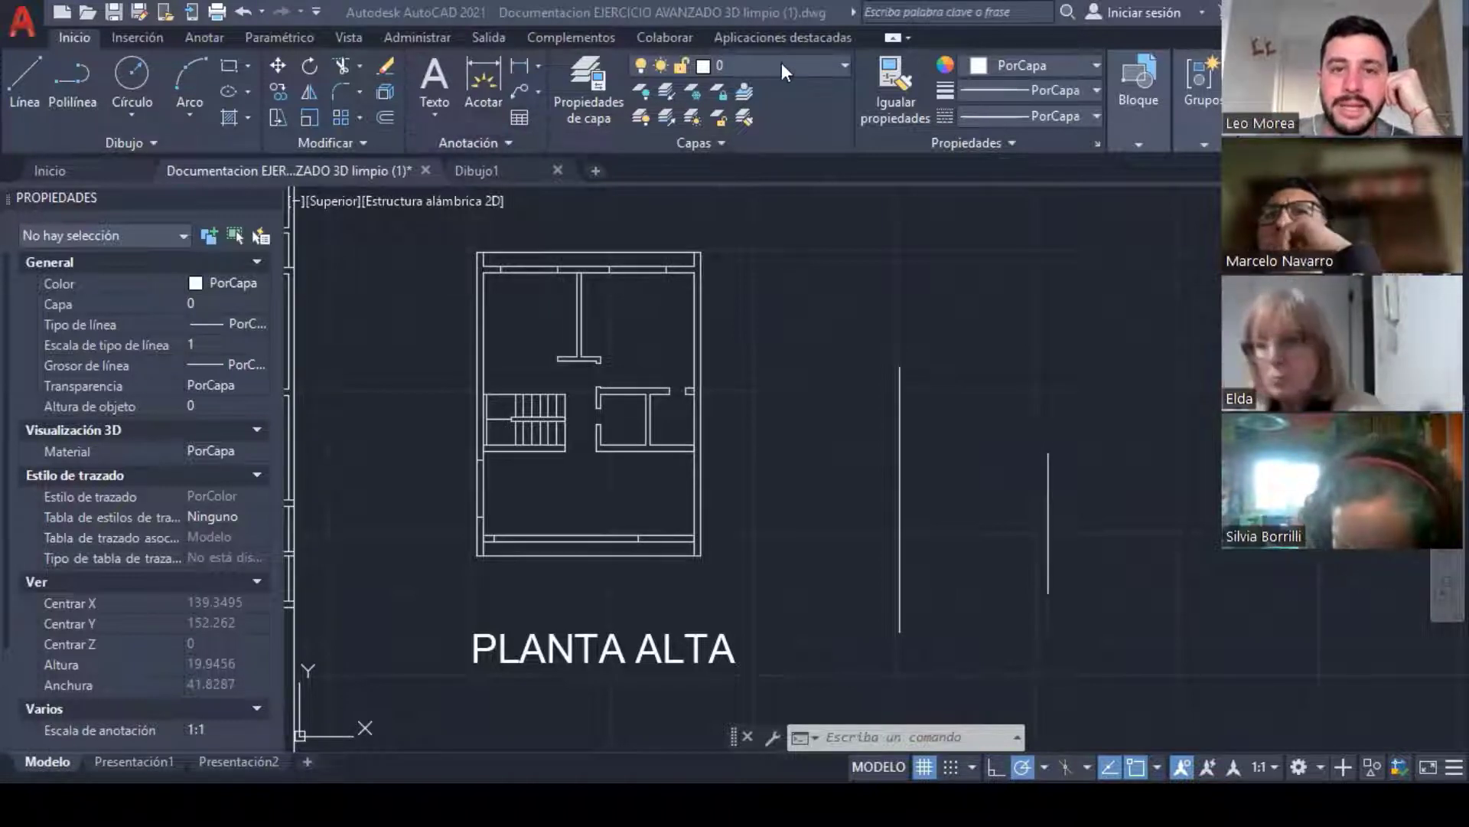
{"action": "left_click", "coordinate": [839, 68]}
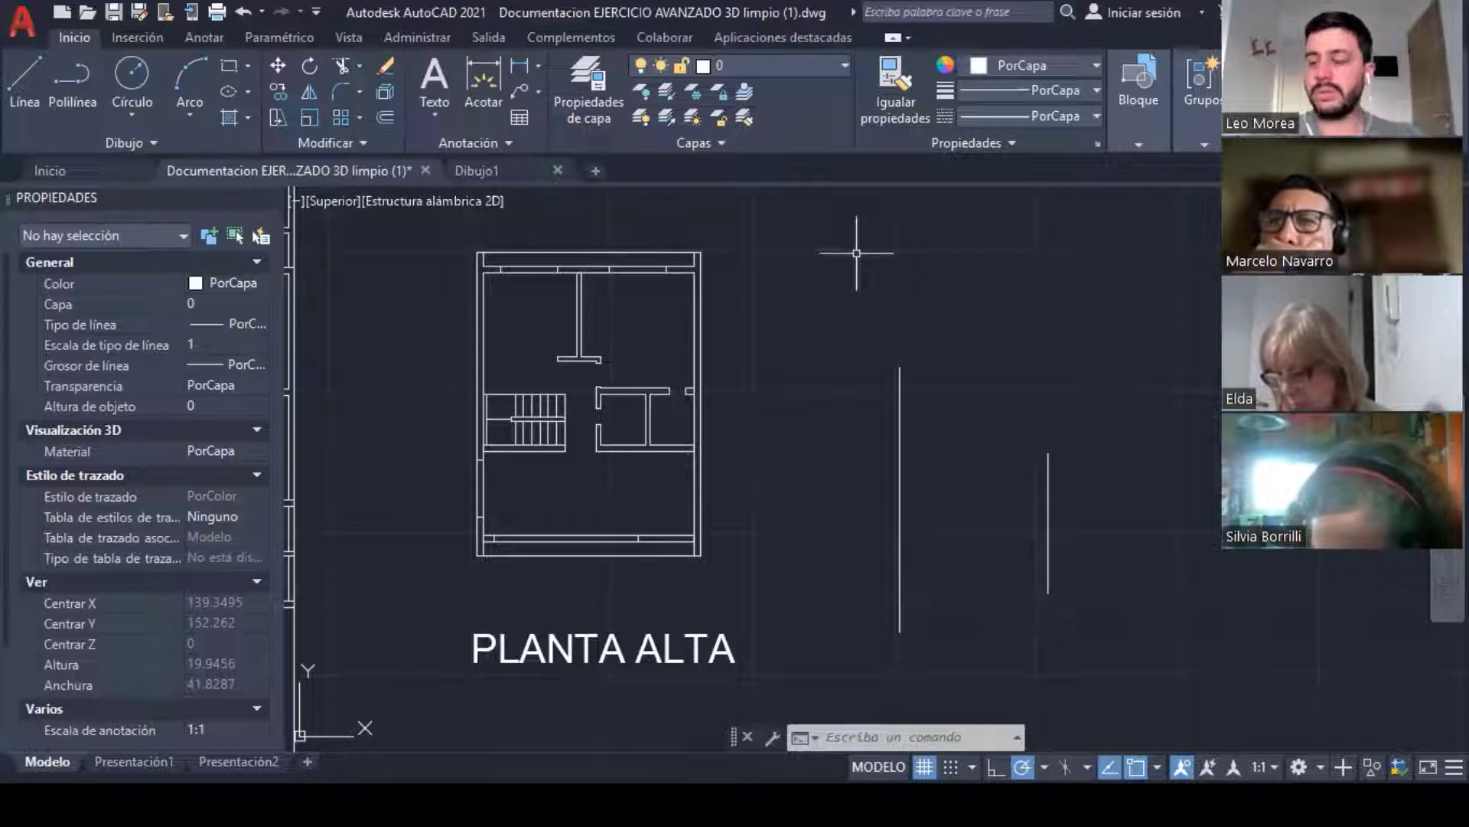
{"action": "key", "text": "Escape"}
{"action": "key", "text": "Escape"}
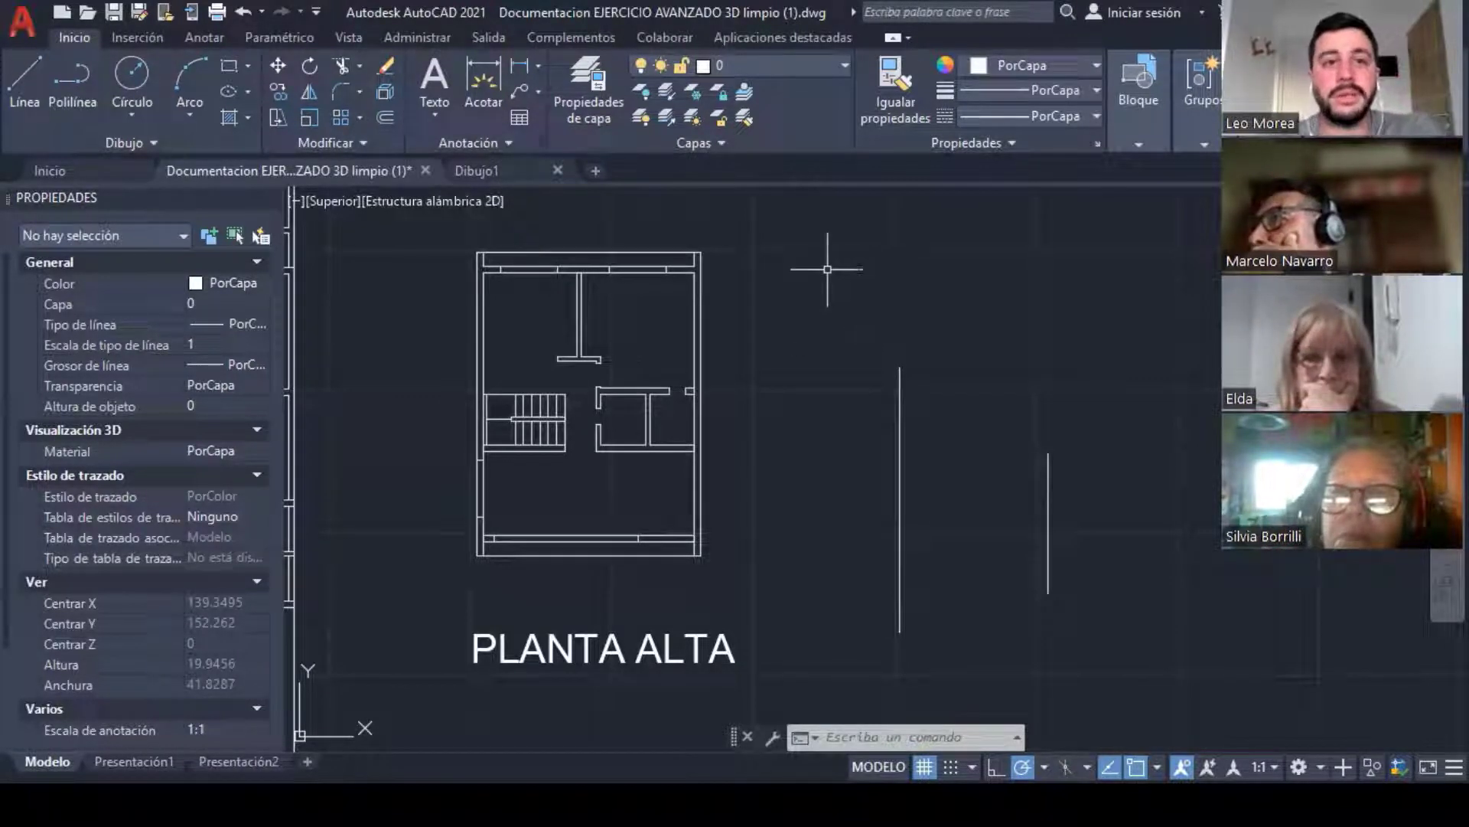
{"action": "left_click", "coordinate": [507, 141]}
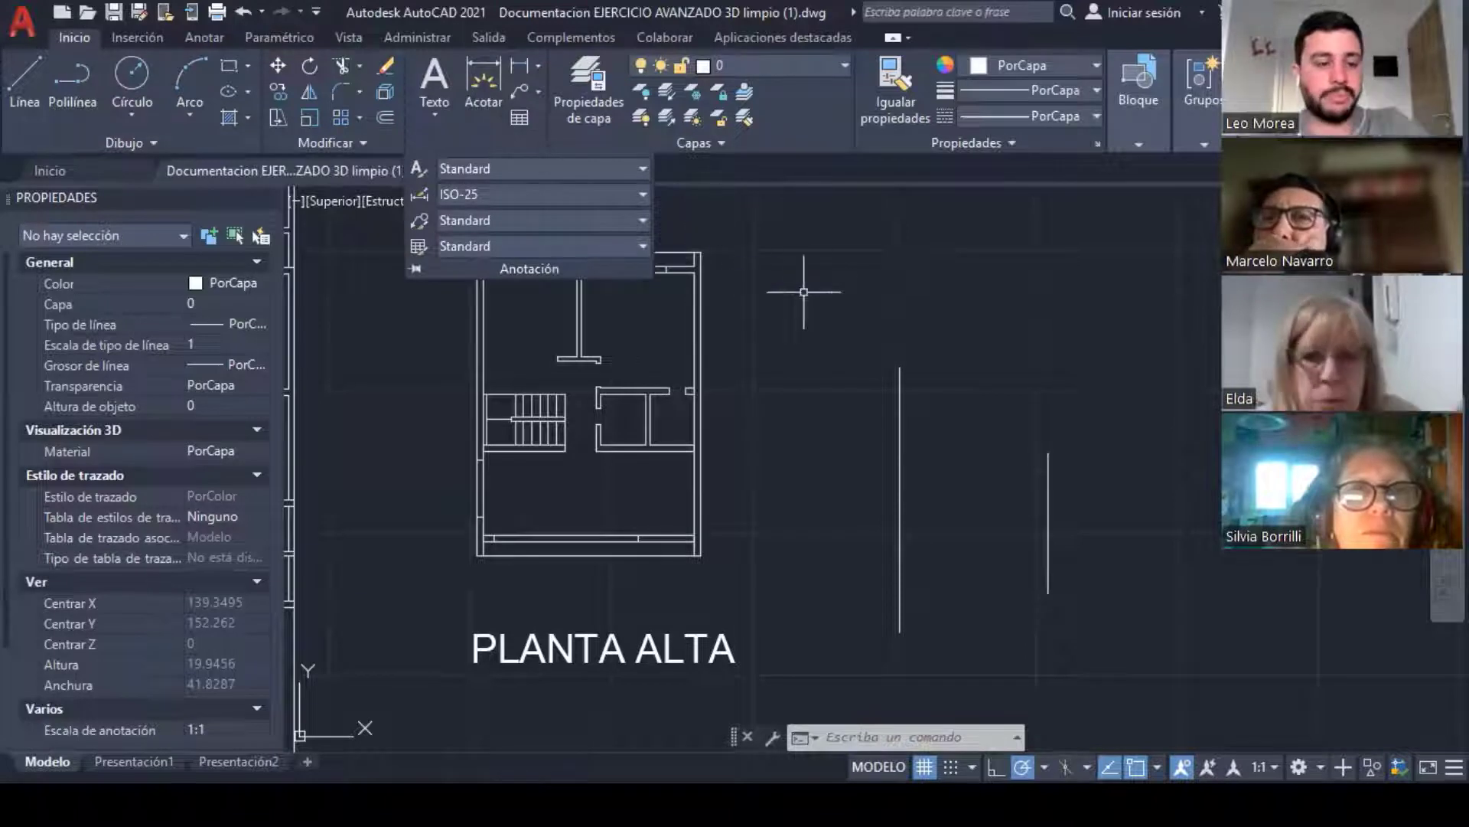
{"action": "key", "text": "Escape"}
{"action": "key", "text": "Escape"}
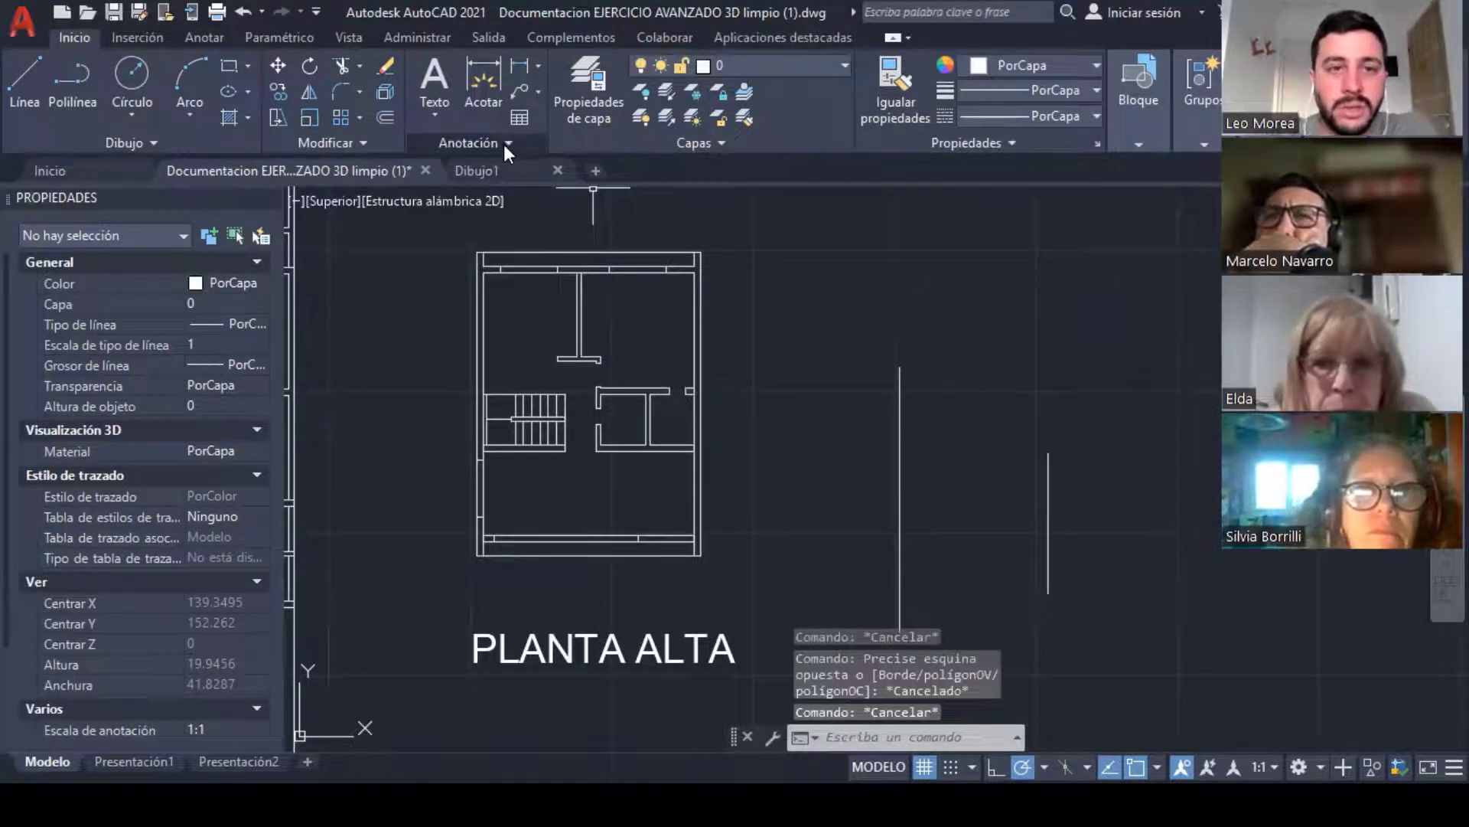
{"action": "left_click", "coordinate": [503, 145]}
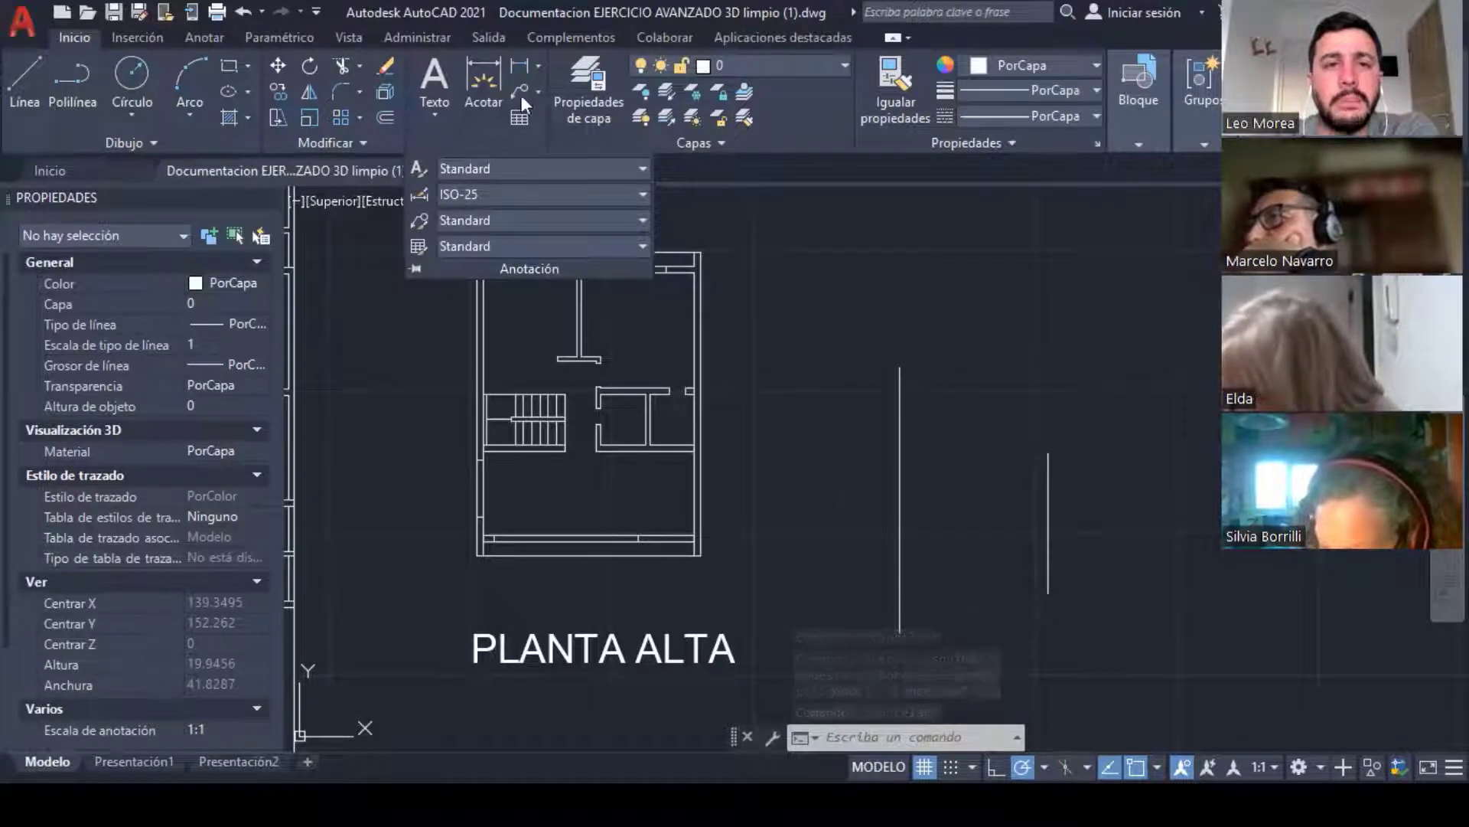
{"action": "left_click", "coordinate": [203, 39]}
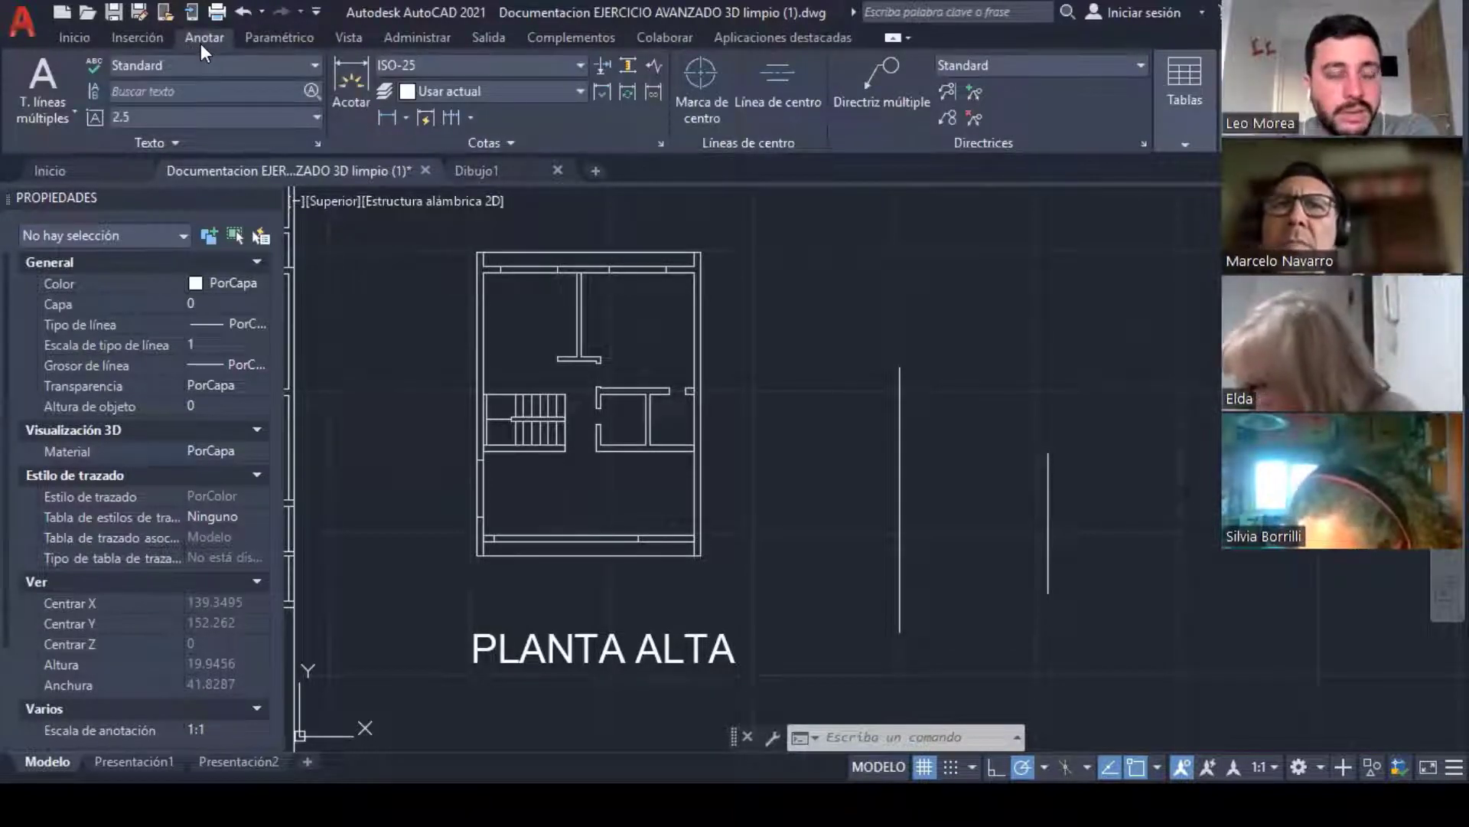
{"action": "left_click", "coordinate": [68, 38]}
Step: Open the text style manager and create a new text style named Titulos
{"action": "left_click", "coordinate": [504, 145]}
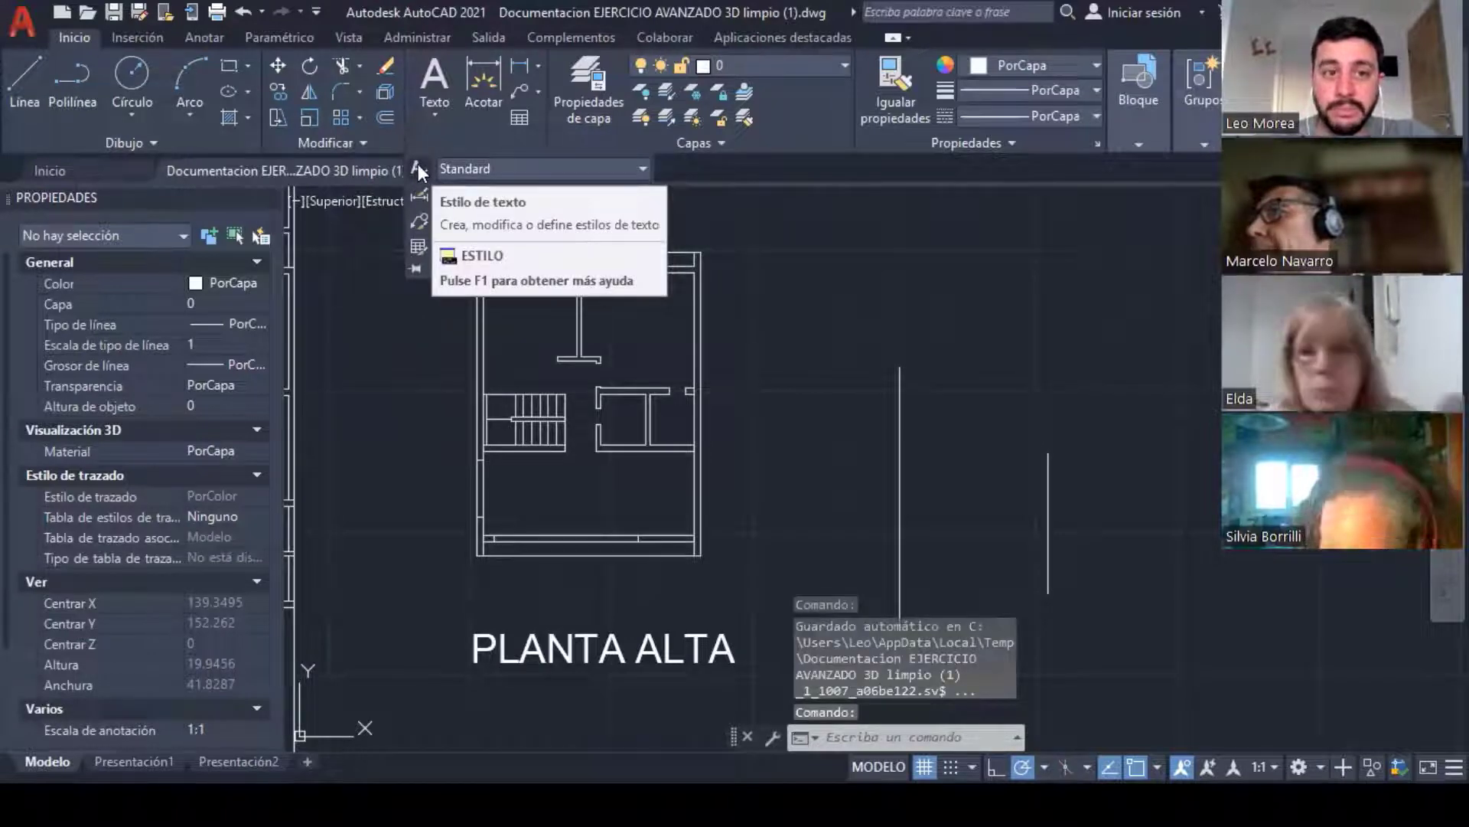
{"action": "left_click", "coordinate": [418, 167]}
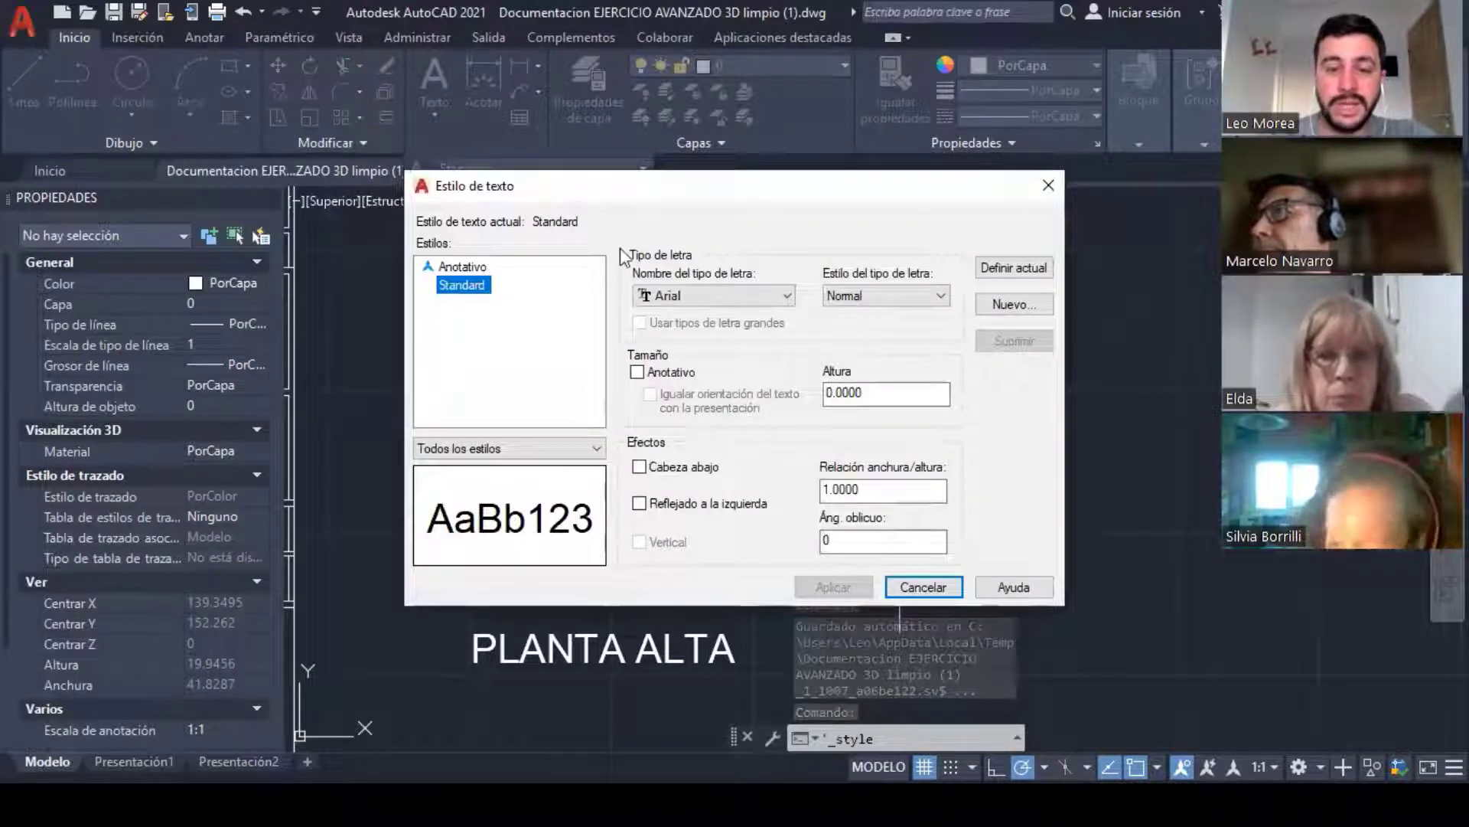
{"action": "left_click_drag", "start_coordinate": [576, 205], "coordinate": [542, 257]}
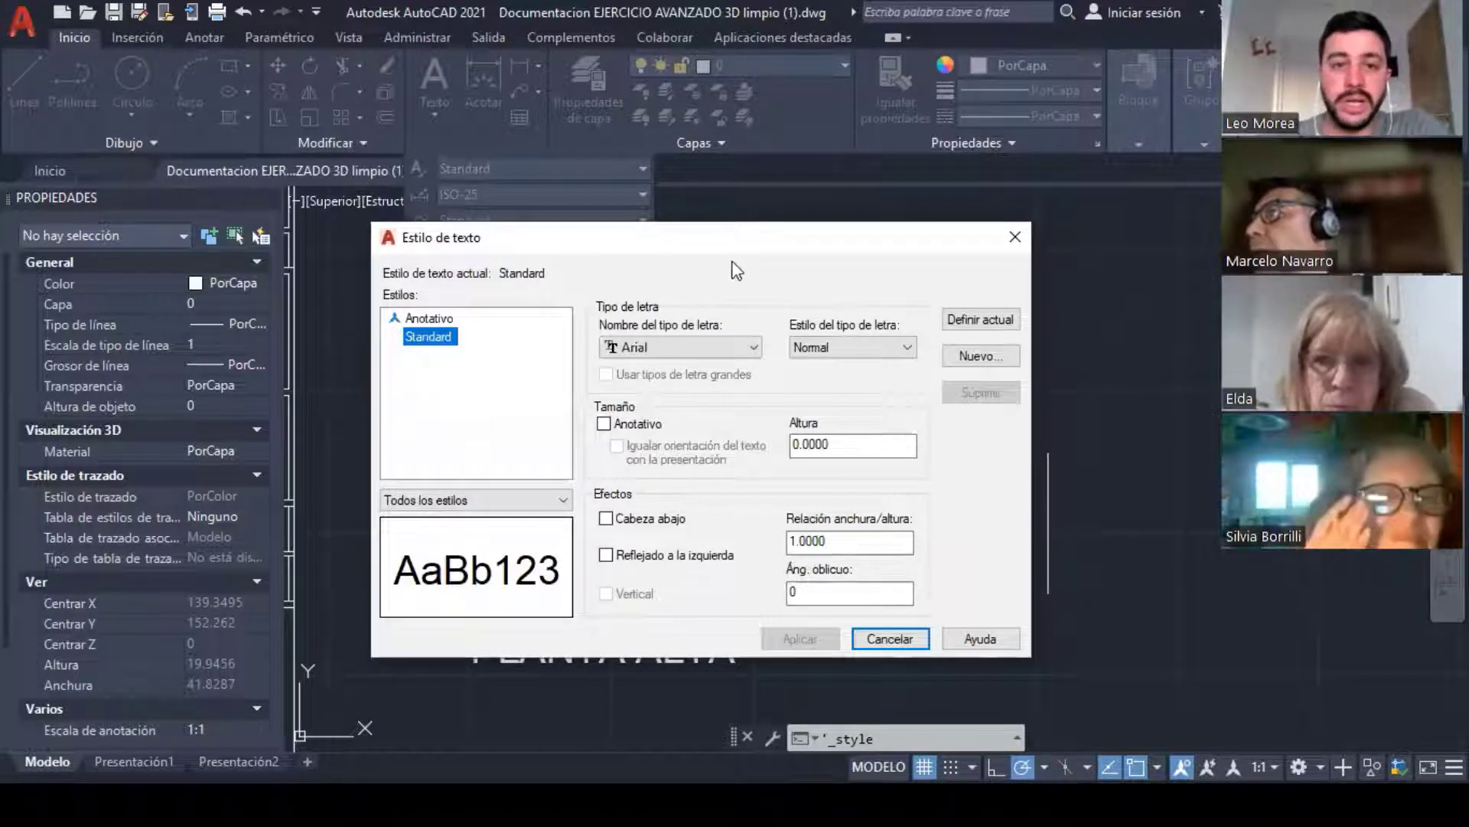
{"action": "mouse_move", "coordinate": [665, 245]}
{"action": "left_mouse_down"}
{"action": "mouse_move", "coordinate": [679, 259]}
{"action": "mouse_move", "coordinate": [671, 221]}
{"action": "left_mouse_up"}
{"action": "left_click", "coordinate": [466, 360]}
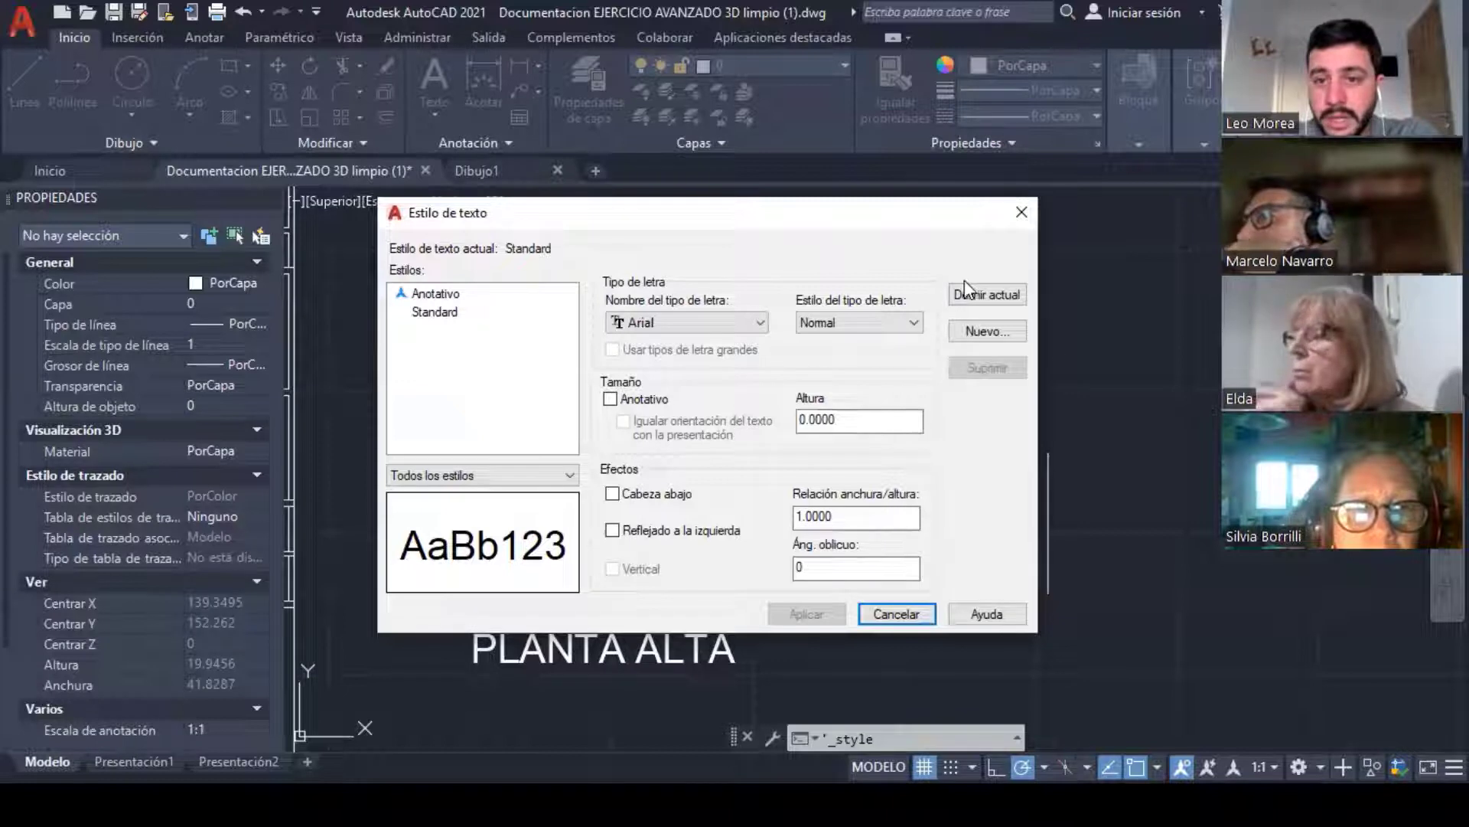
{"action": "left_click", "coordinate": [993, 334]}
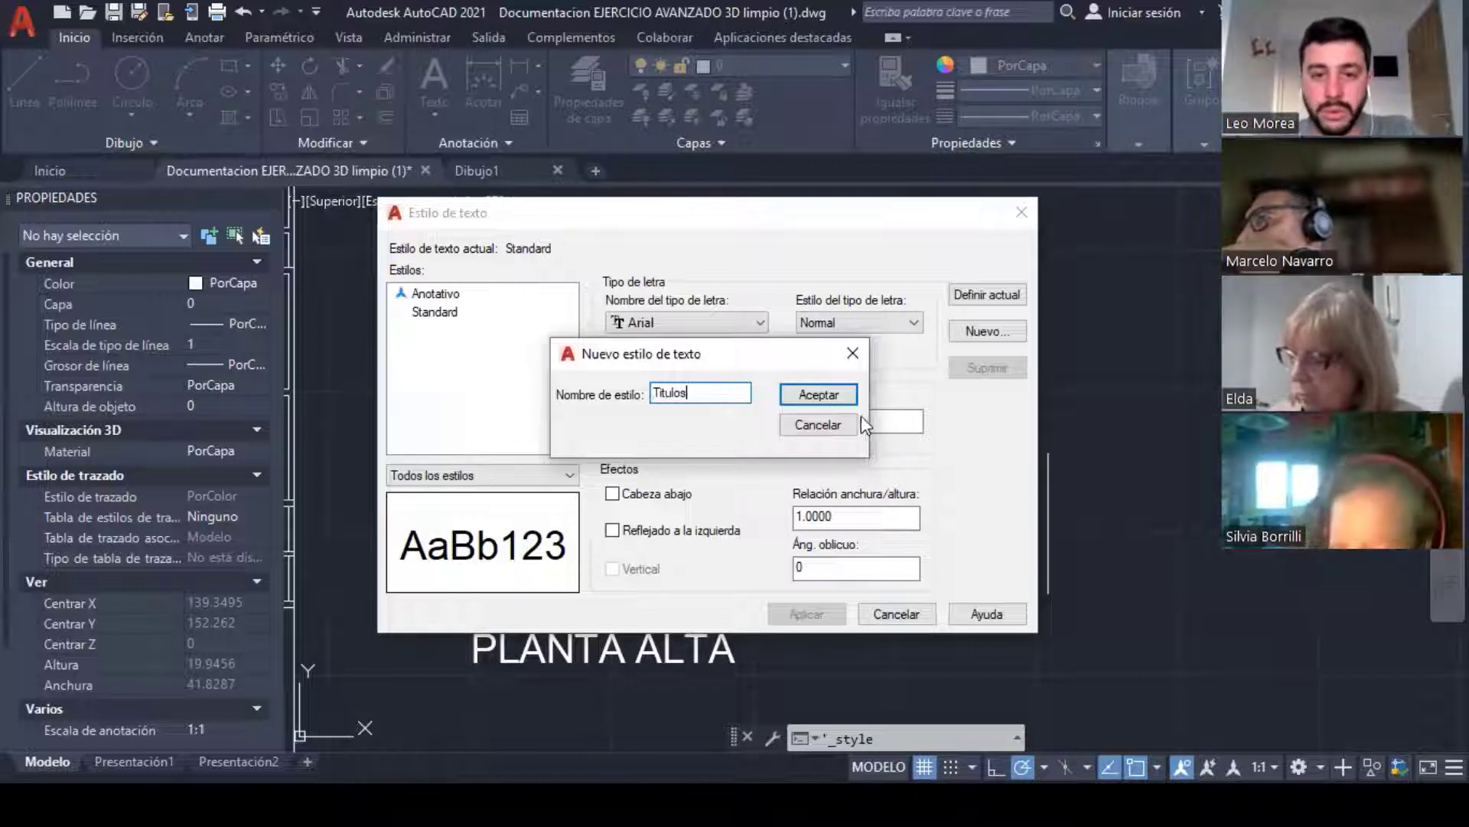
{"action": "left_click", "coordinate": [819, 395]}
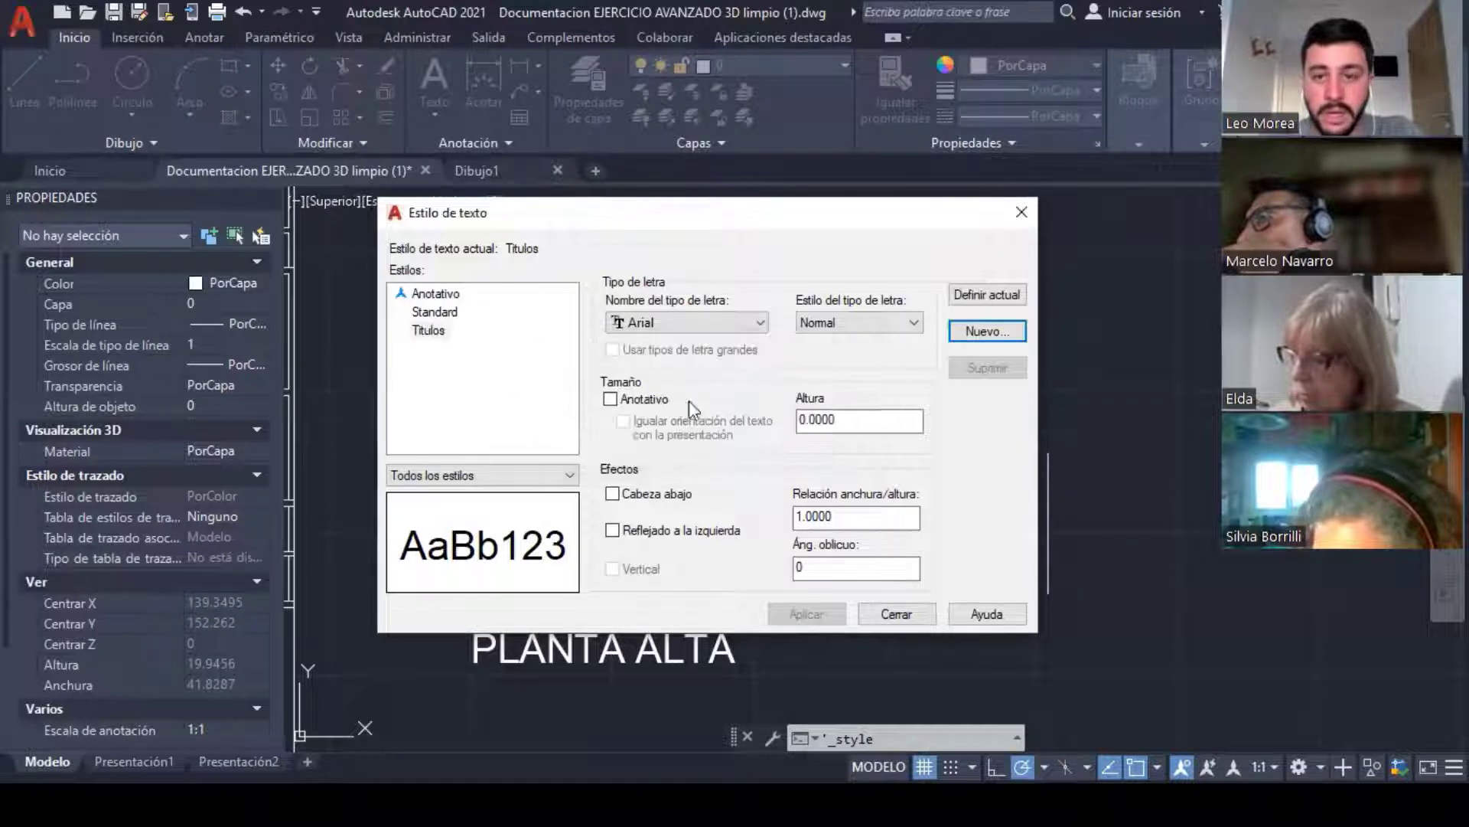
Step: Create another text style named Cotas
{"action": "left_click", "coordinate": [987, 332]}
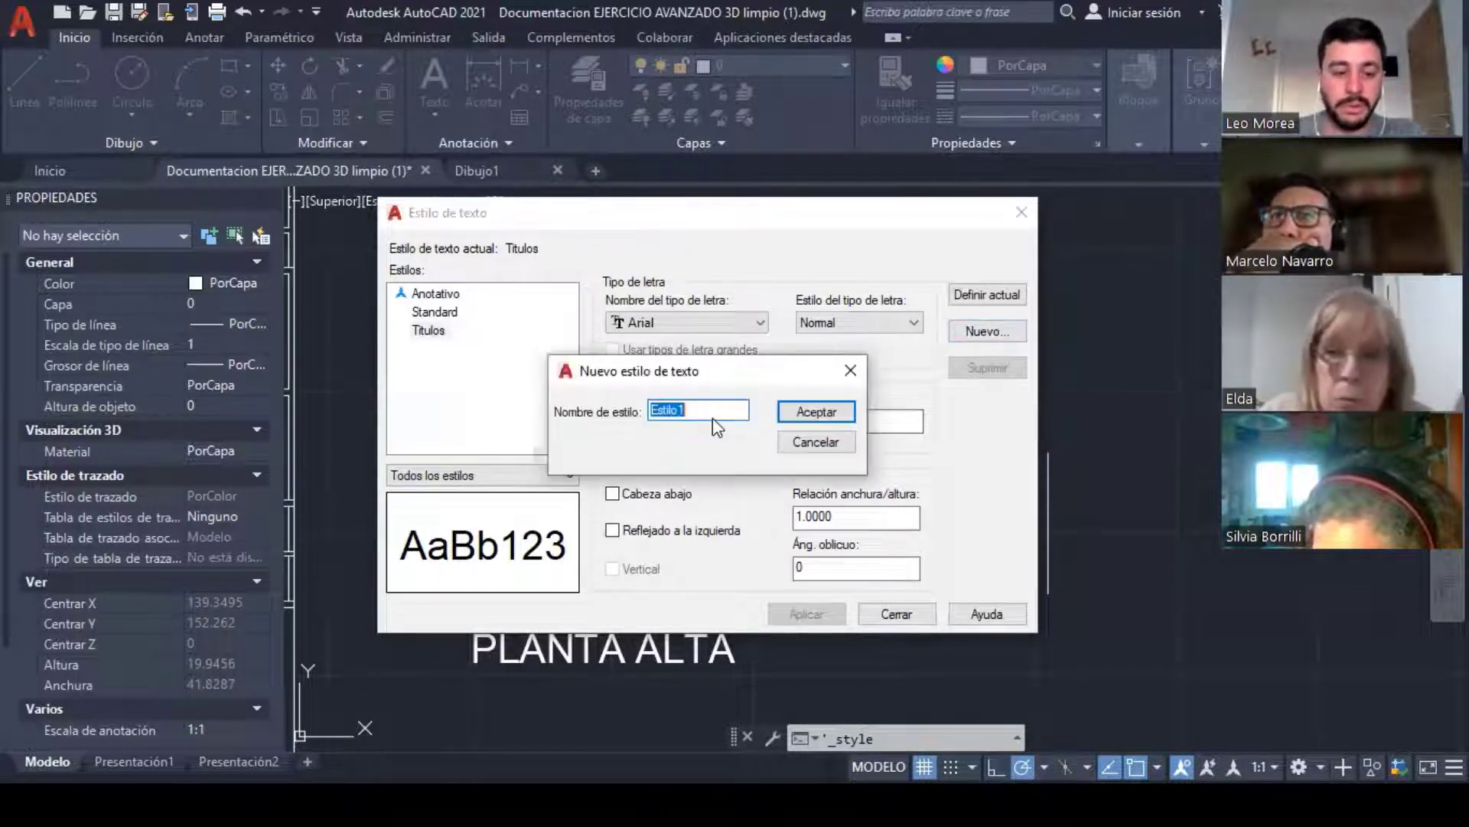
{"action": "type", "text": "Cotas"}
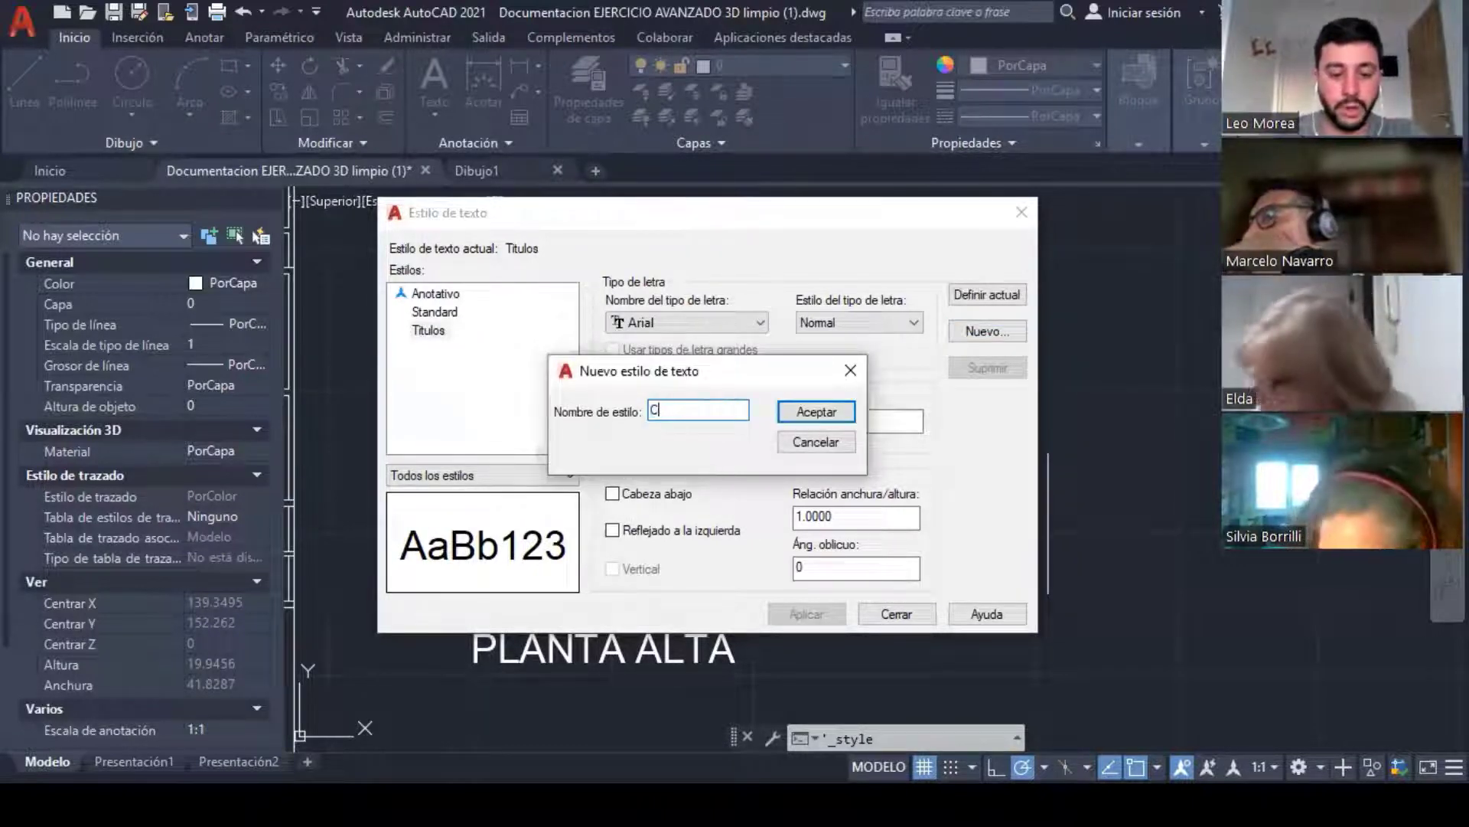
{"action": "left_click", "coordinate": [814, 410]}
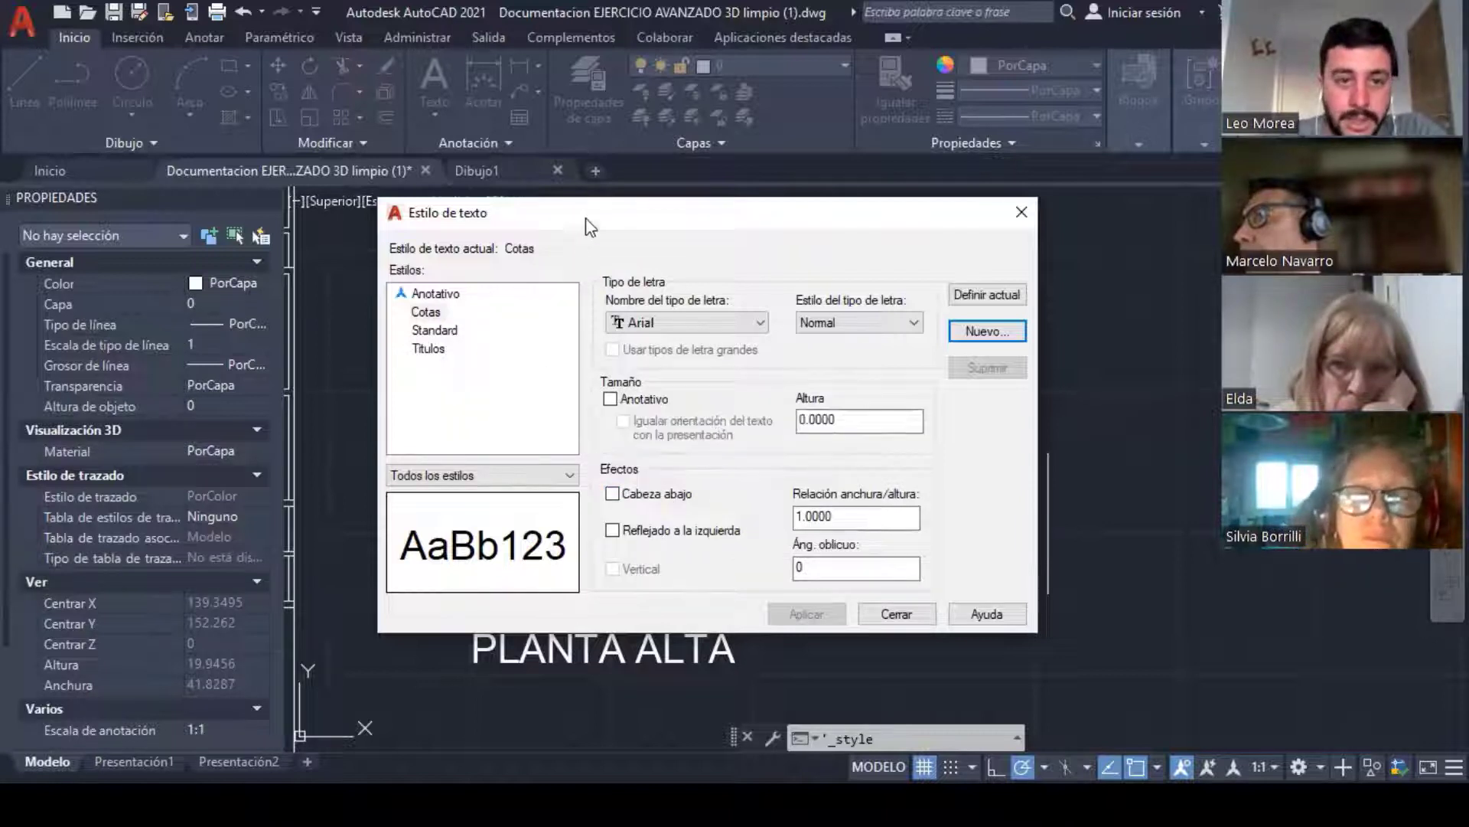
Step: Set the font of the Cotas text style to Caviar Dreams
{"action": "left_click", "coordinate": [428, 348]}
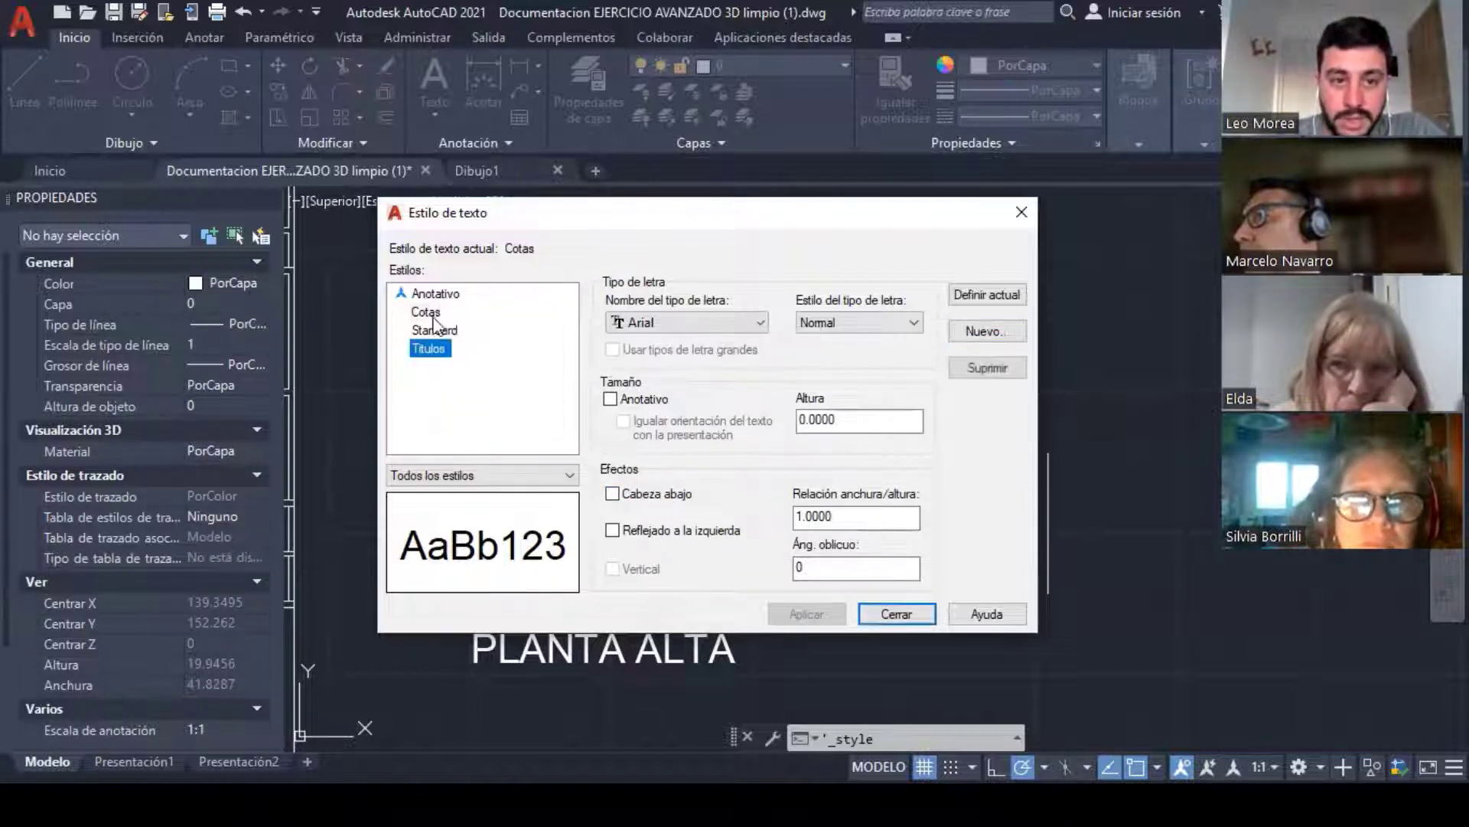
{"action": "left_click", "coordinate": [430, 313]}
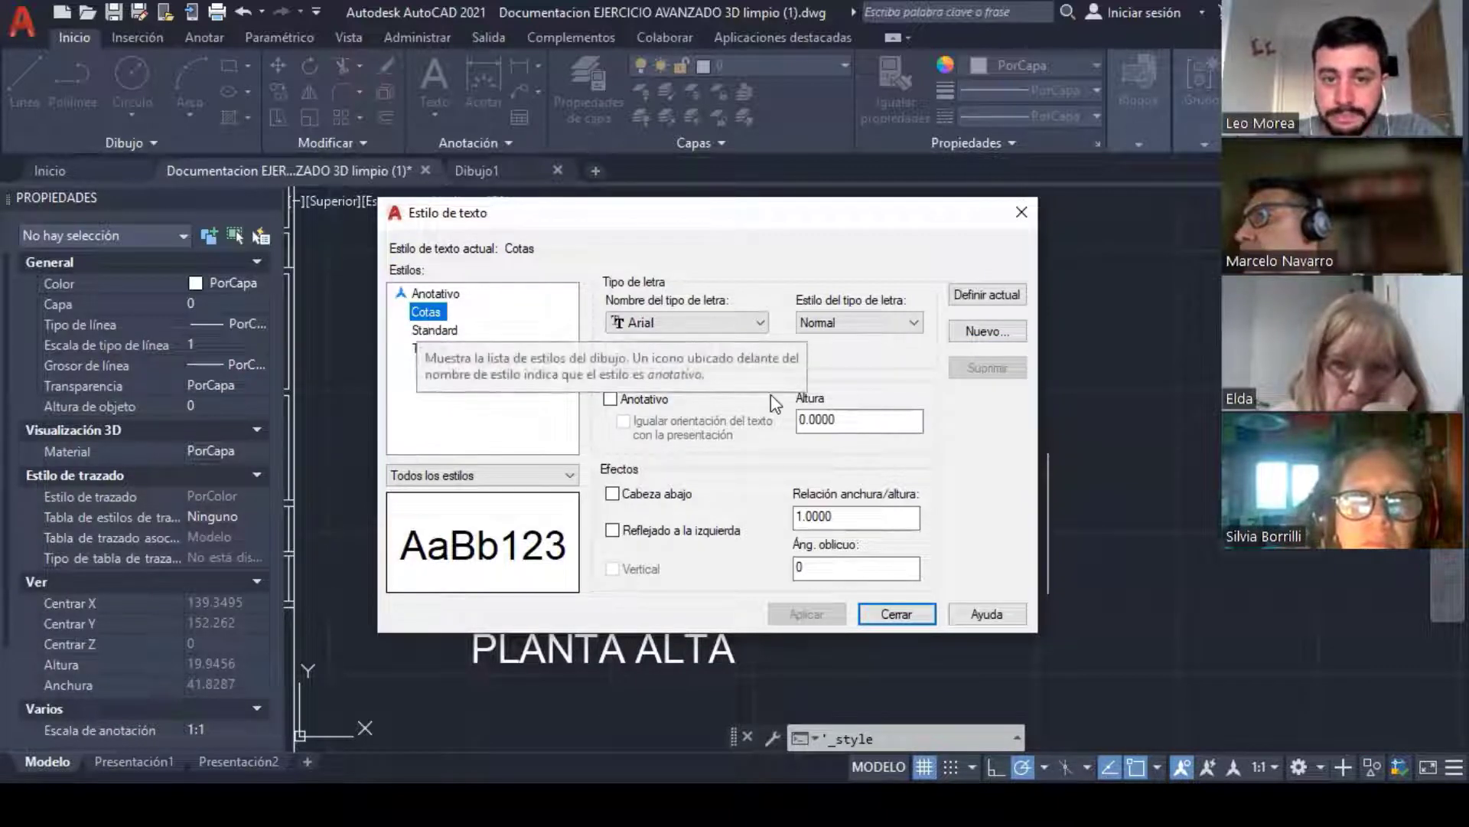
{"action": "left_click", "coordinate": [761, 322]}
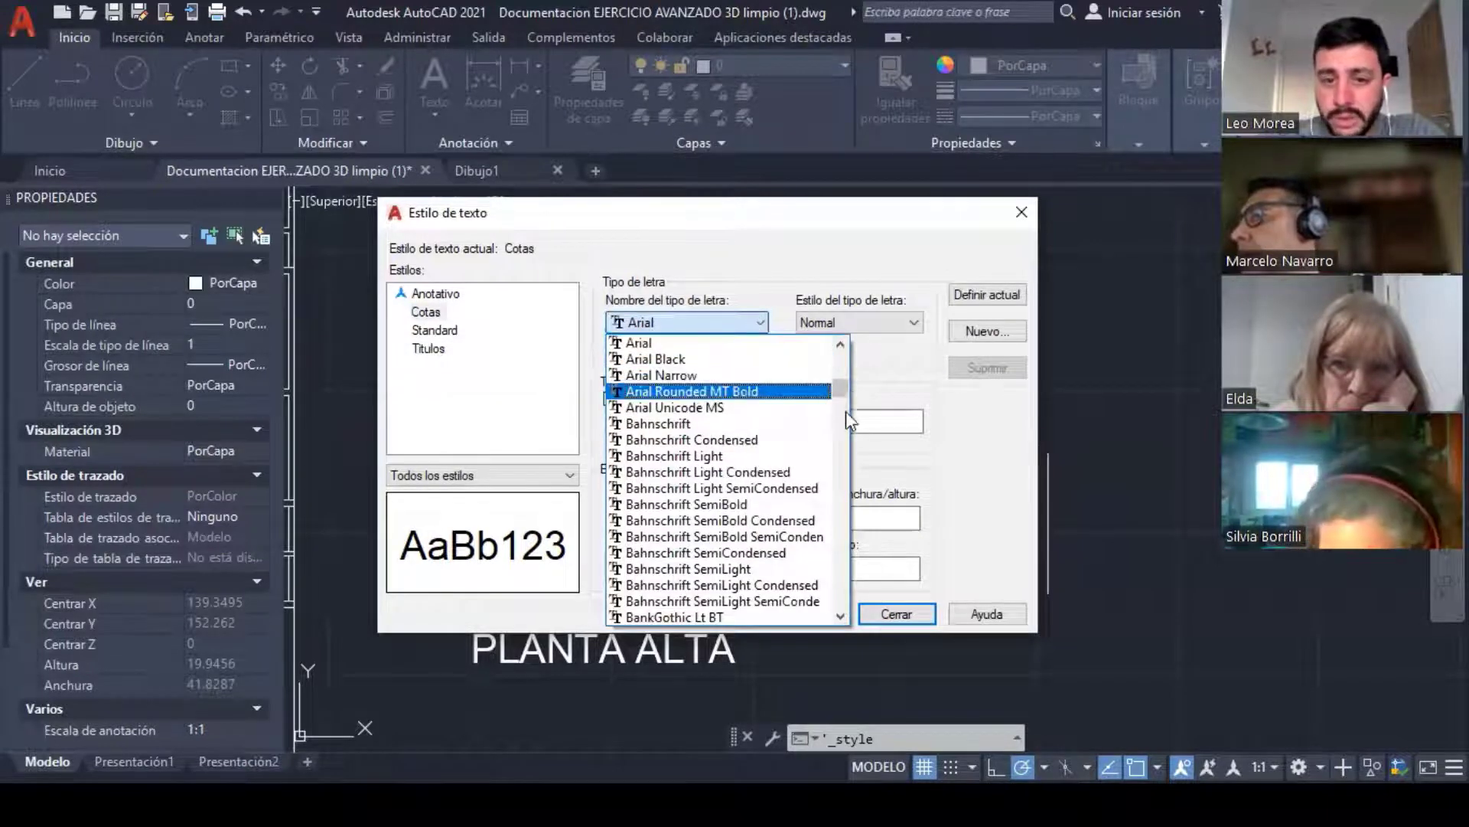
{"action": "mouse_move", "coordinate": [838, 391]}
{"action": "left_mouse_down"}
{"action": "mouse_move", "coordinate": [836, 611]}
{"action": "mouse_move", "coordinate": [839, 369]}
{"action": "mouse_move", "coordinate": [844, 409]}
{"action": "mouse_move", "coordinate": [839, 387]}
{"action": "left_mouse_up"}
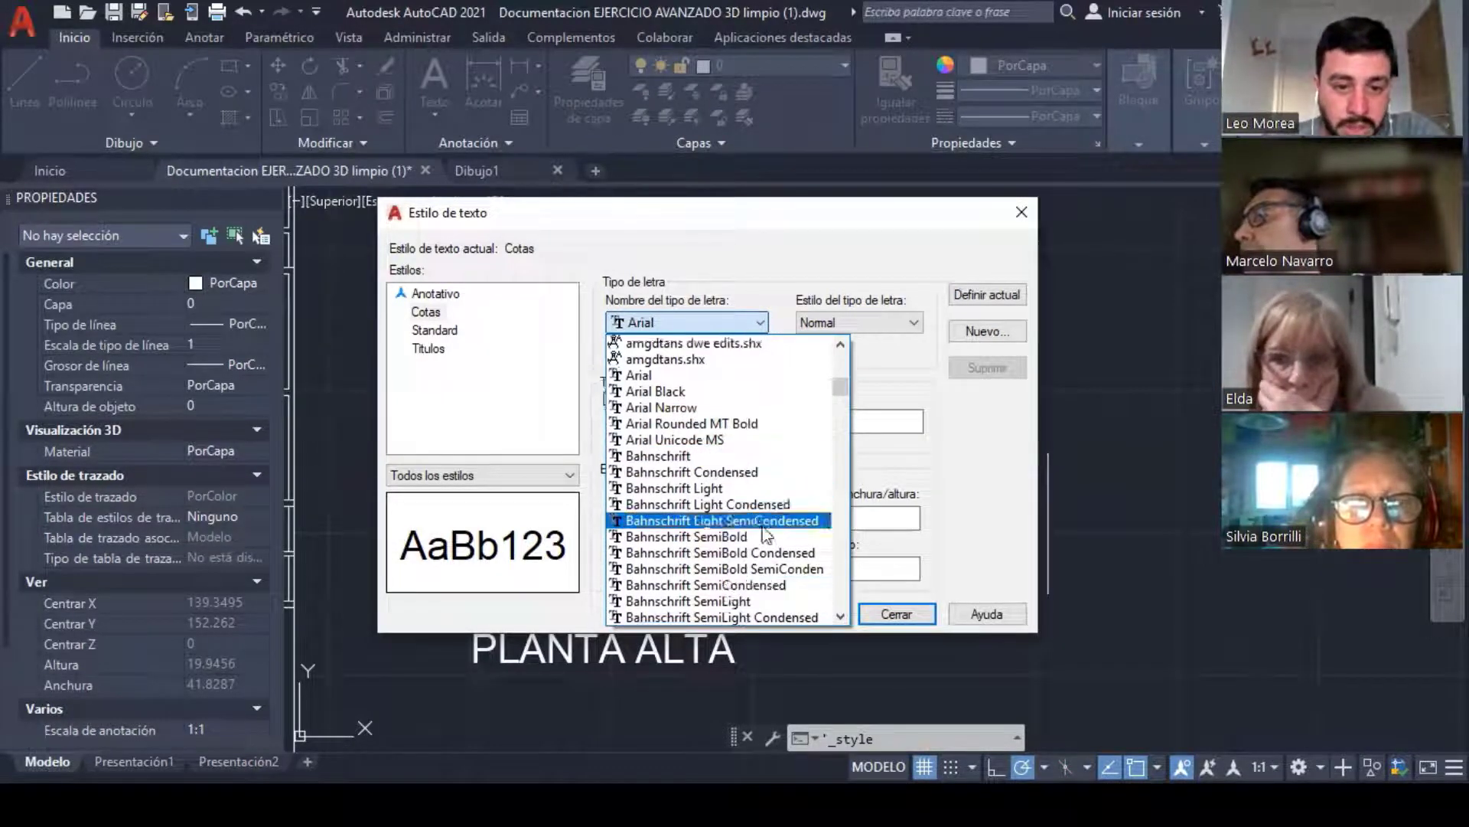
{"action": "scroll", "coordinate": [765, 521], "scroll_direction": "down", "scroll_amount": 6}
{"action": "scroll", "coordinate": [772, 526], "scroll_direction": "down", "scroll_amount": 6}
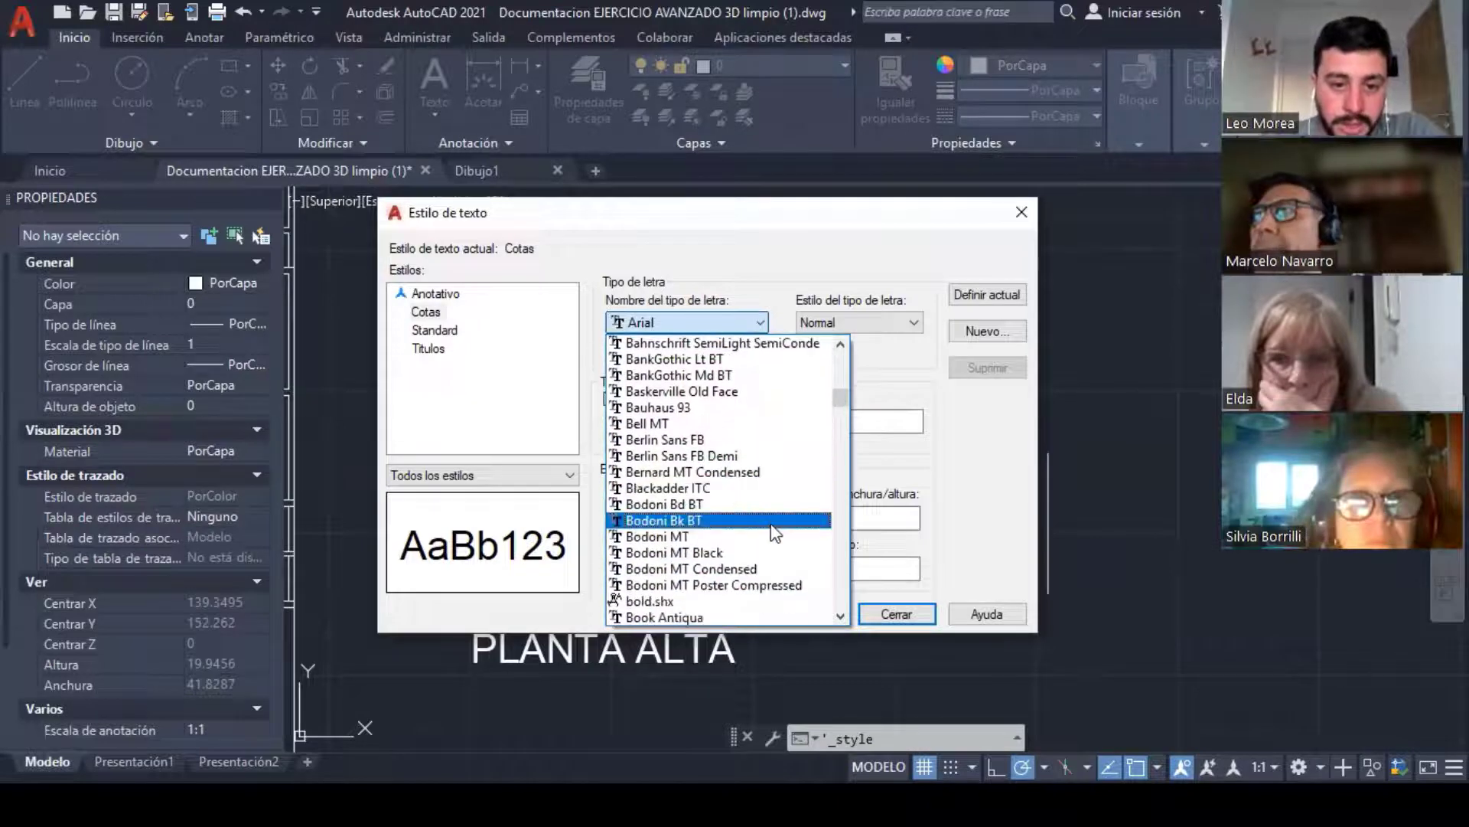
{"action": "scroll", "coordinate": [770, 524], "scroll_direction": "down", "scroll_amount": 1}
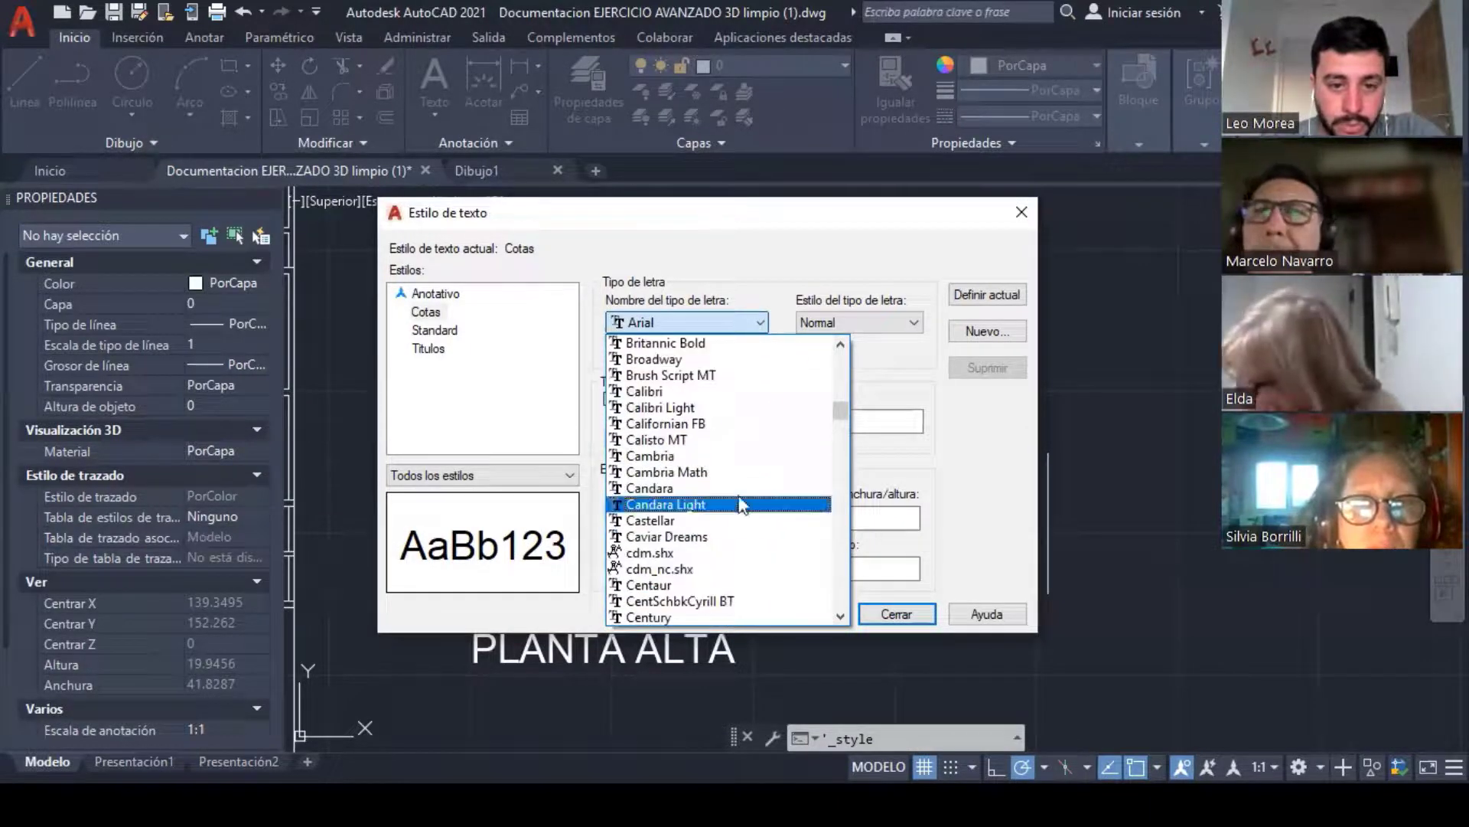
{"action": "left_click", "coordinate": [700, 536]}
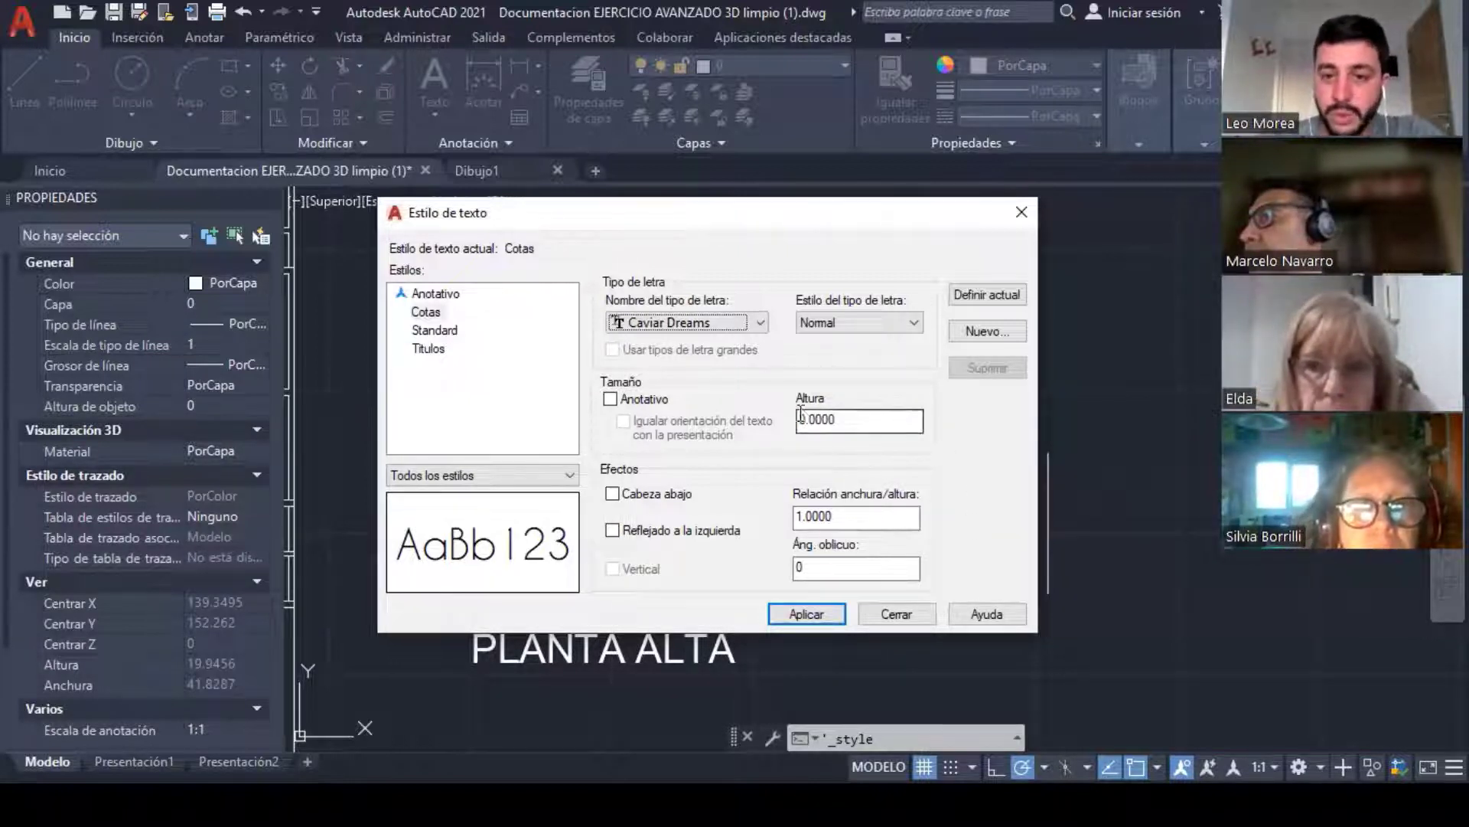
Step: Try the Cursiva font style on the Cotas text style, and set it to Negrita
{"action": "left_click_drag", "start_coordinate": [848, 420], "coordinate": [748, 420]}
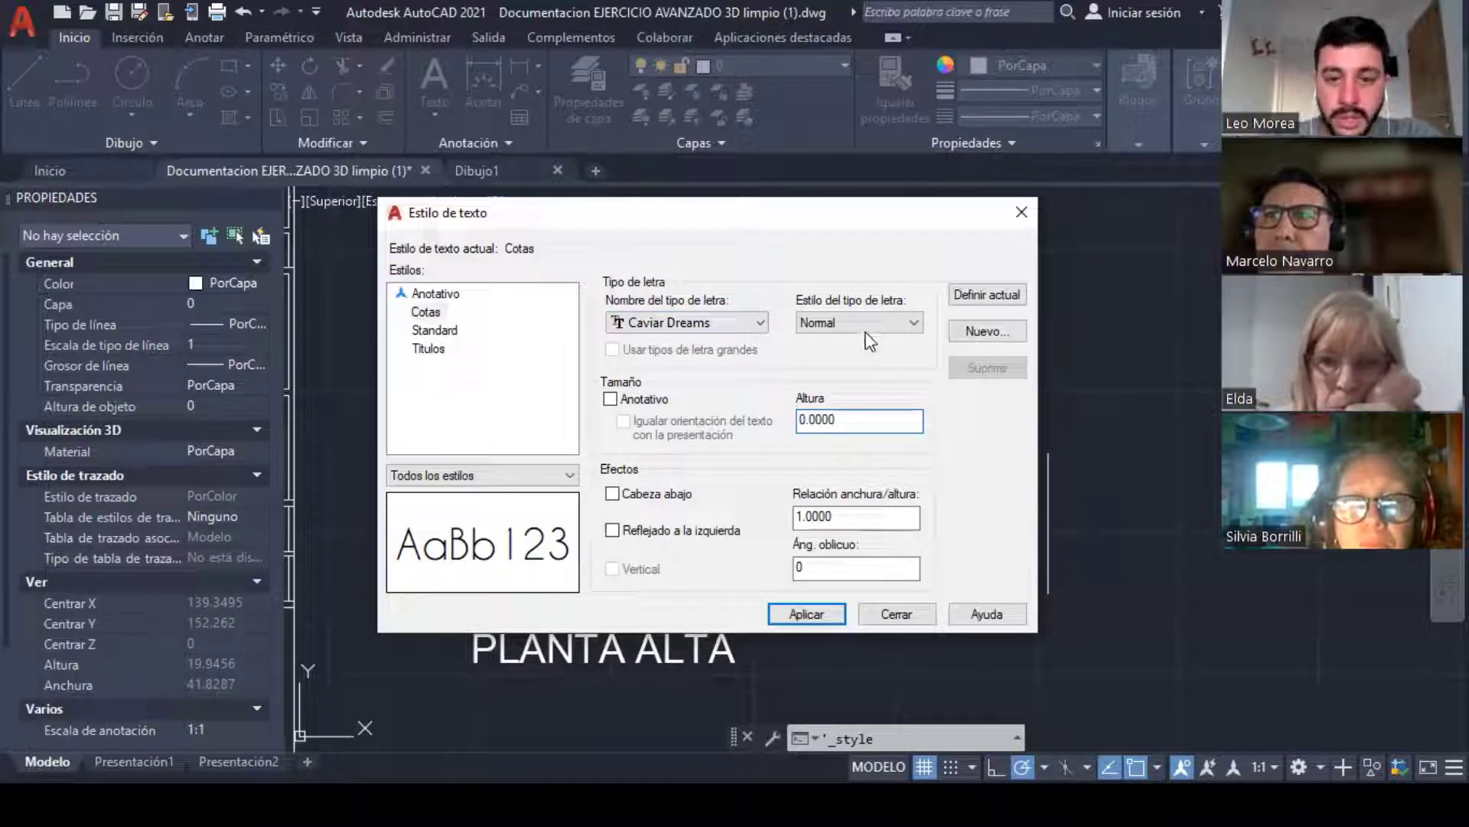
{"action": "left_click", "coordinate": [903, 321]}
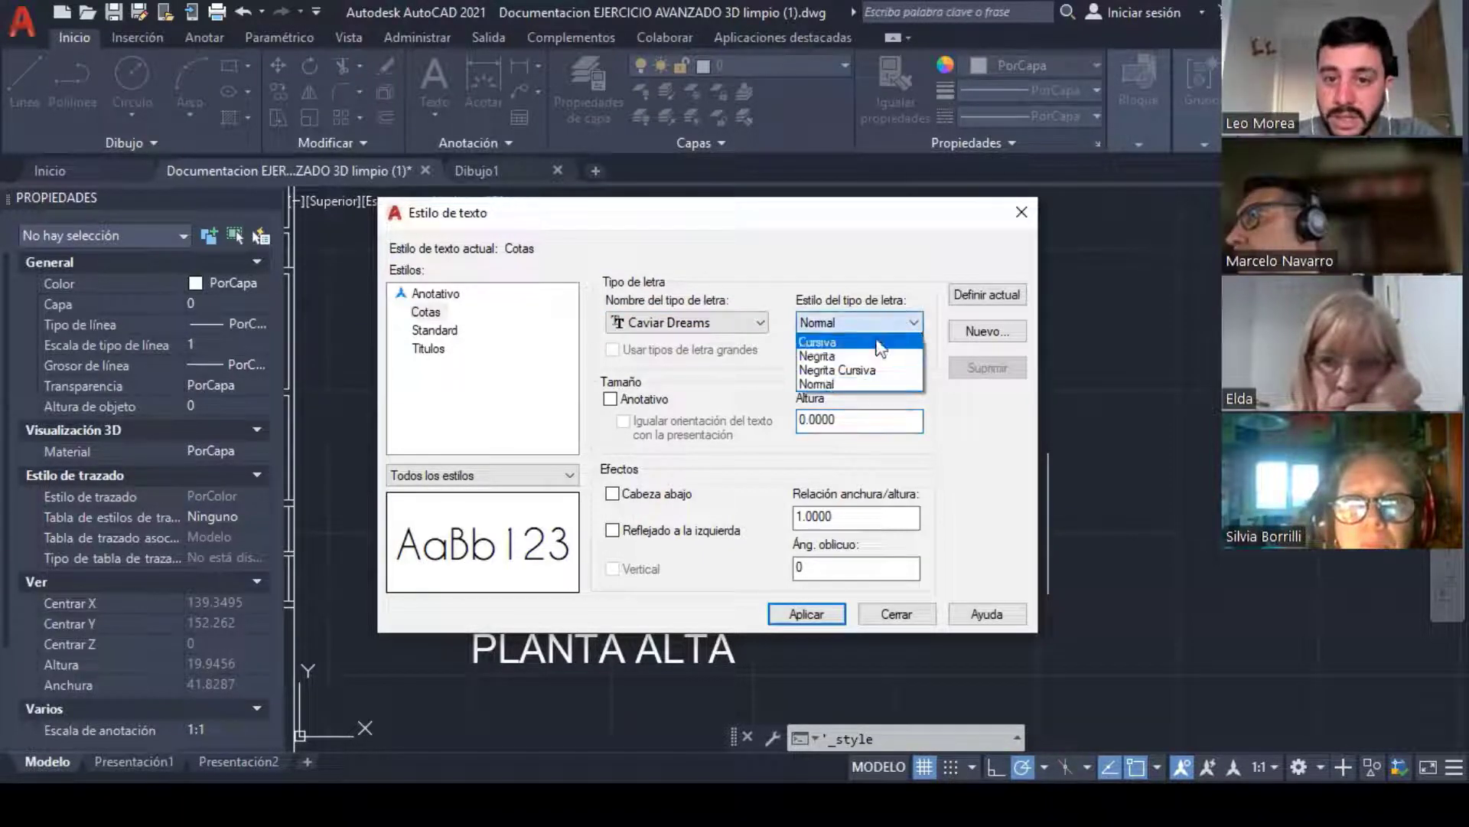
{"action": "left_click", "coordinate": [858, 341]}
{"action": "left_click", "coordinate": [858, 329]}
{"action": "left_click", "coordinate": [857, 355]}
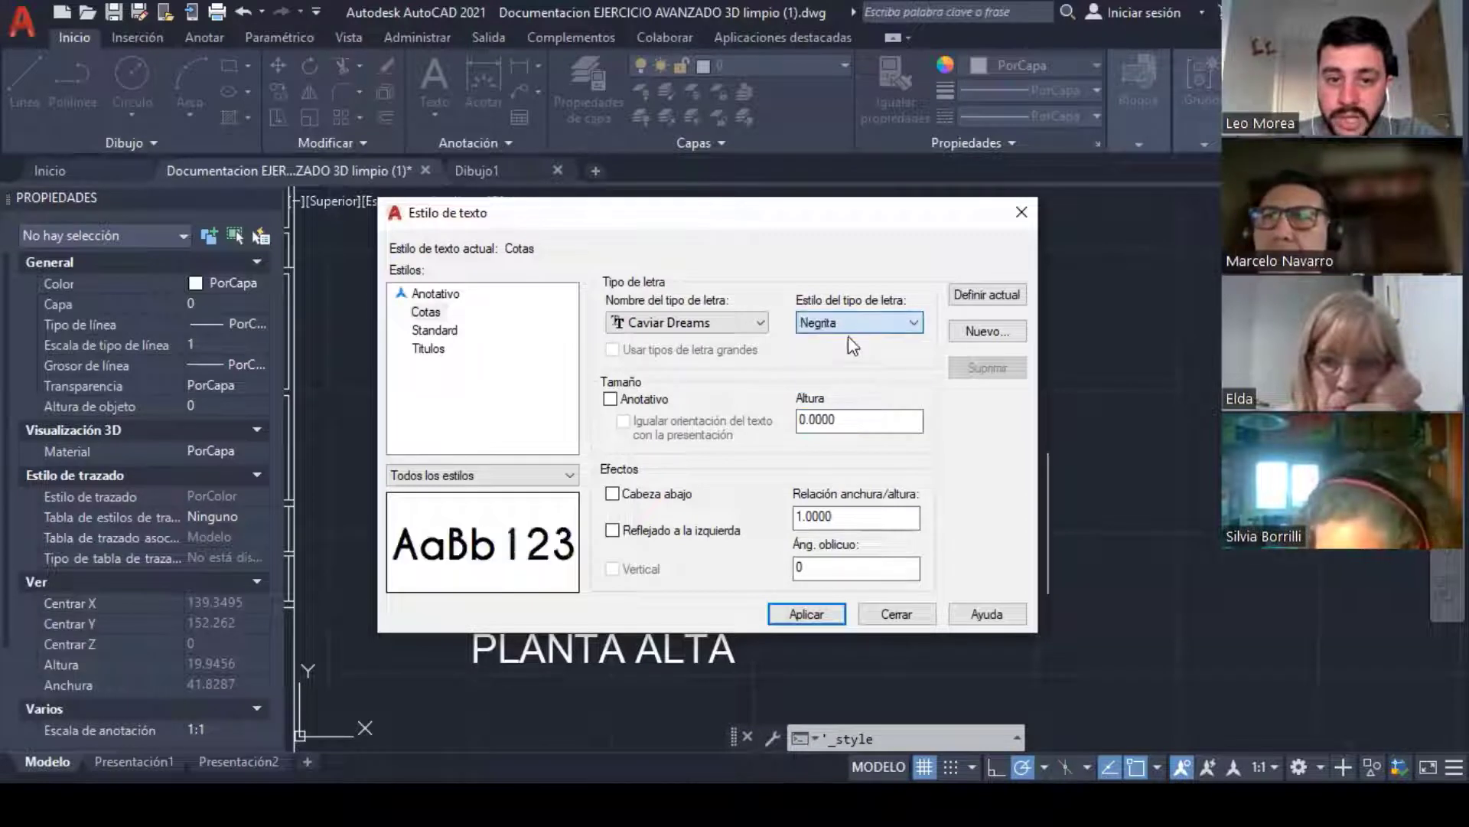
Step: Try the Negrita Cursiva and Normal font styles on the Cotas text style, set it to Cursiva, and save the changes
{"action": "left_click", "coordinate": [848, 329]}
{"action": "left_click", "coordinate": [853, 369]}
{"action": "left_click", "coordinate": [846, 325]}
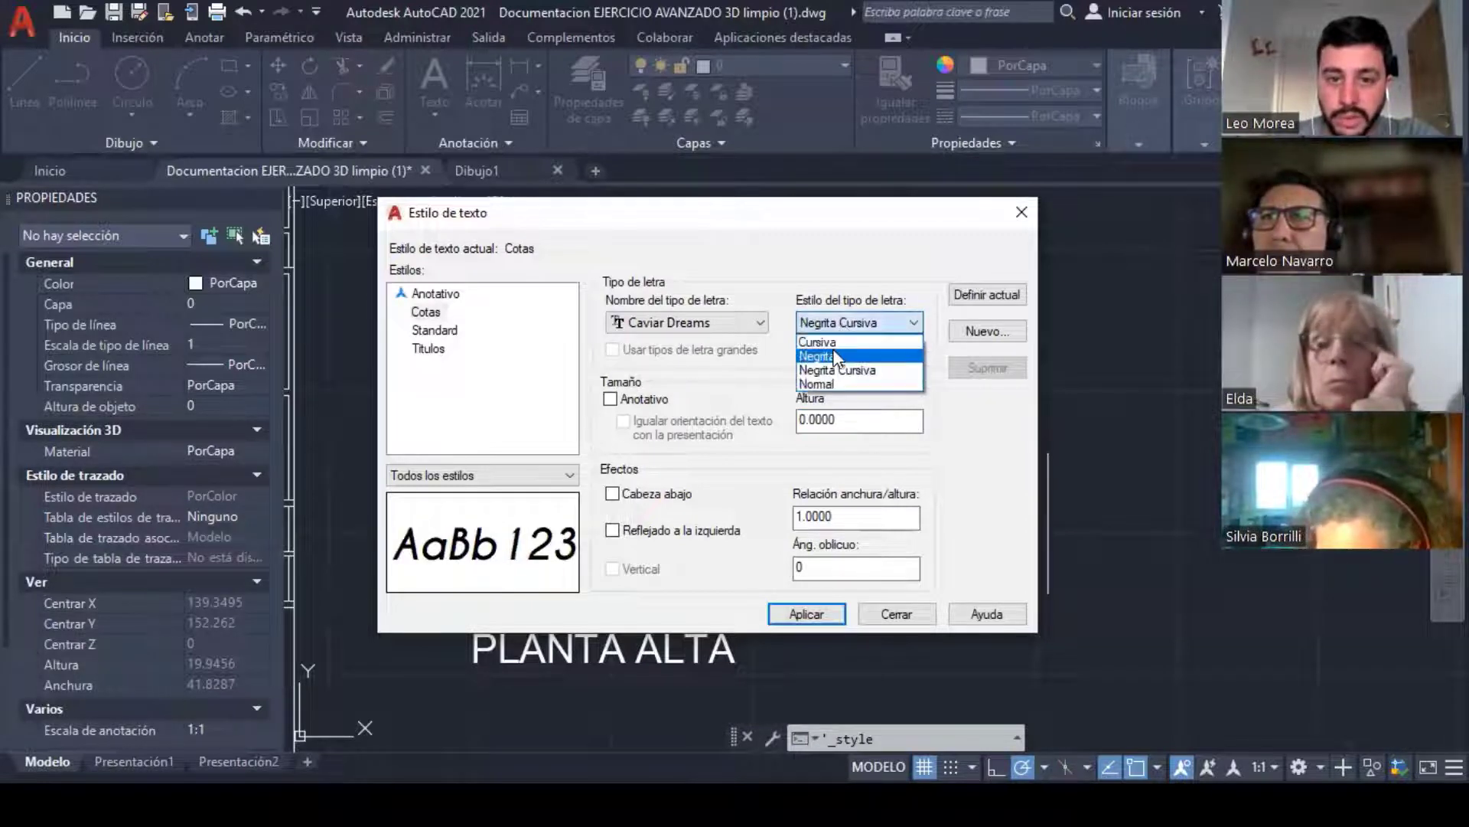
{"action": "left_click", "coordinate": [819, 341]}
{"action": "left_click", "coordinate": [842, 322]}
{"action": "left_click", "coordinate": [814, 384]}
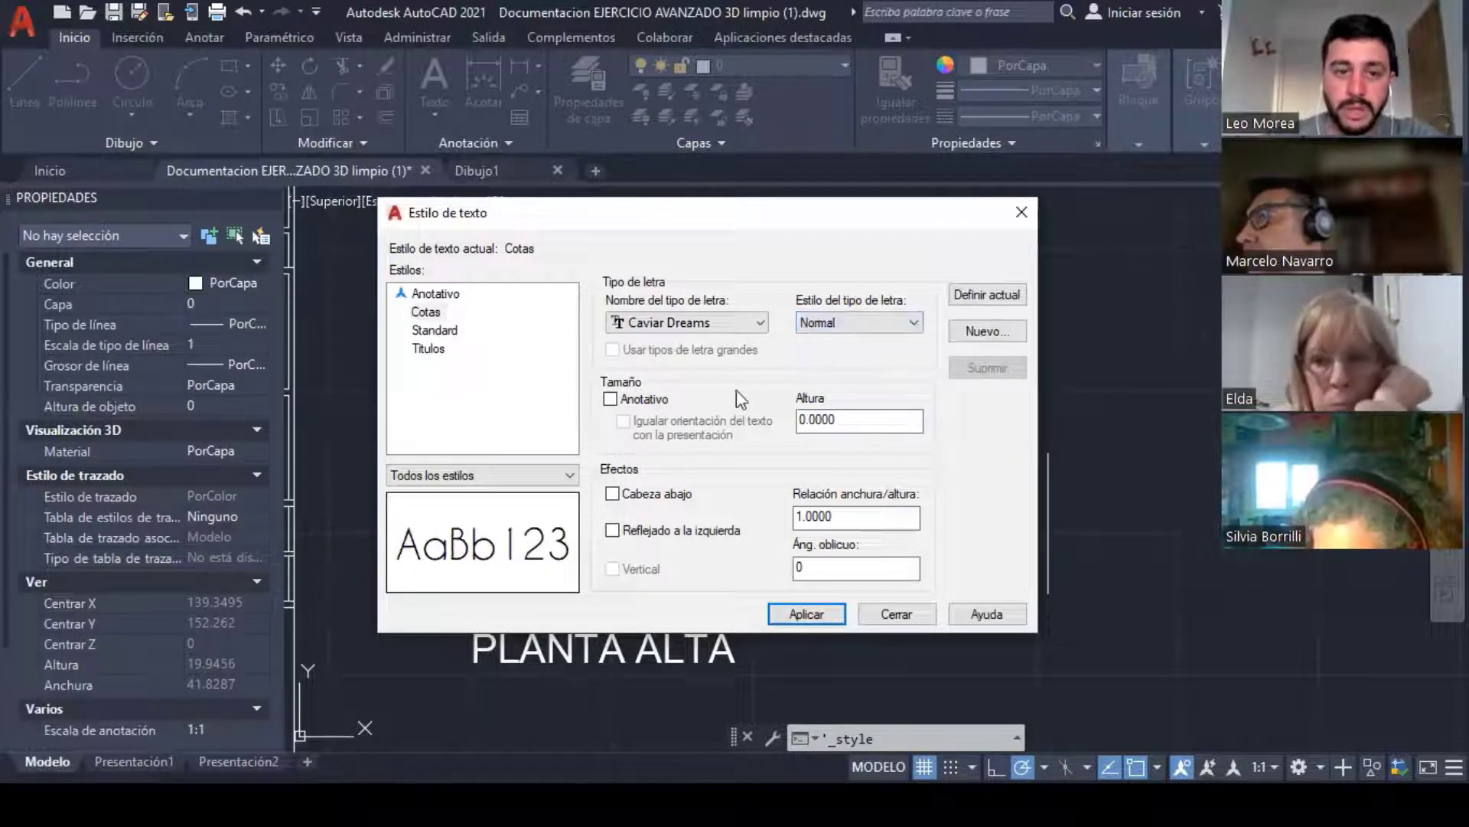
{"action": "left_click", "coordinate": [857, 324]}
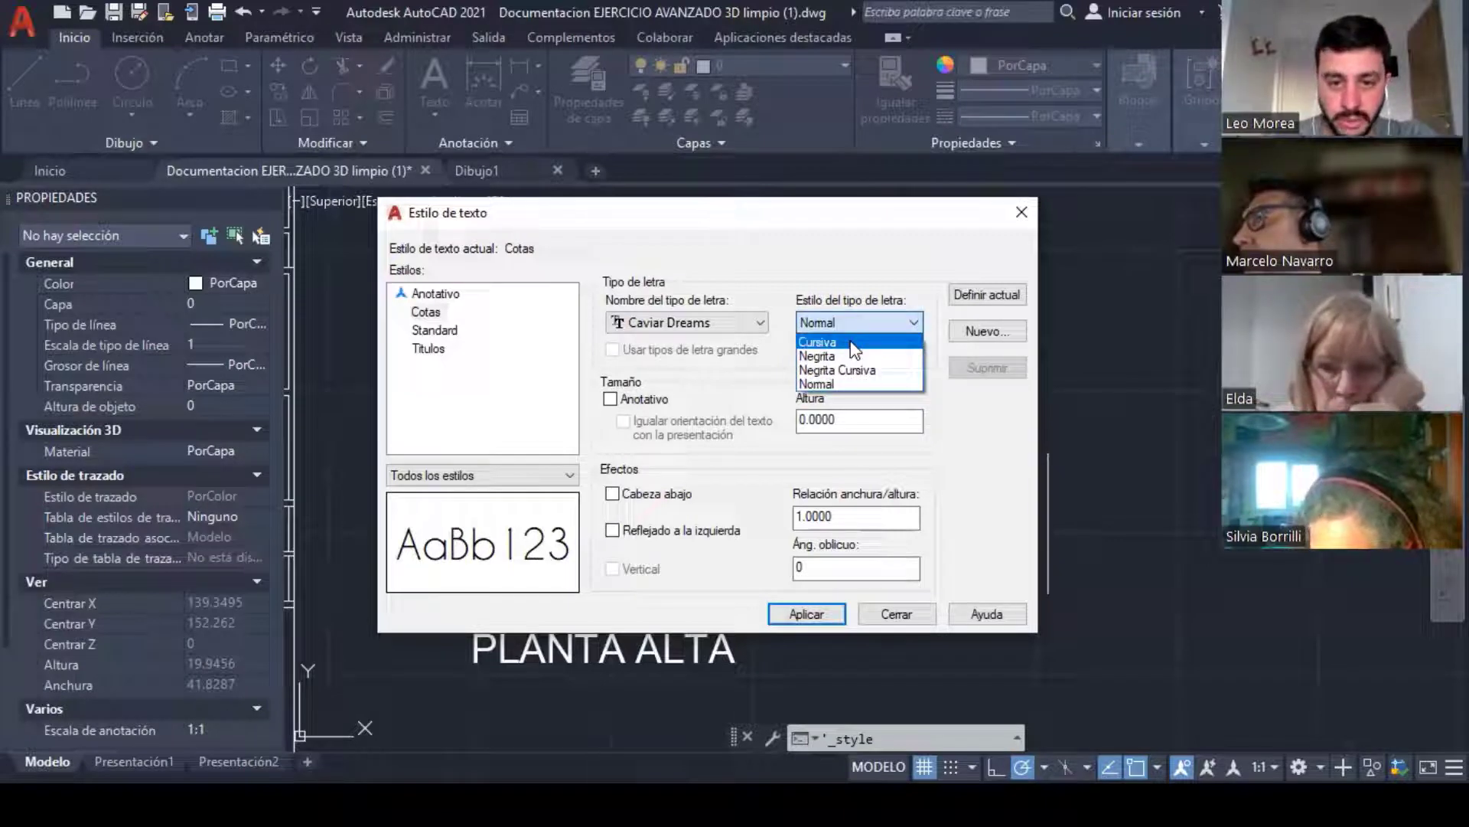
{"action": "left_click", "coordinate": [854, 344]}
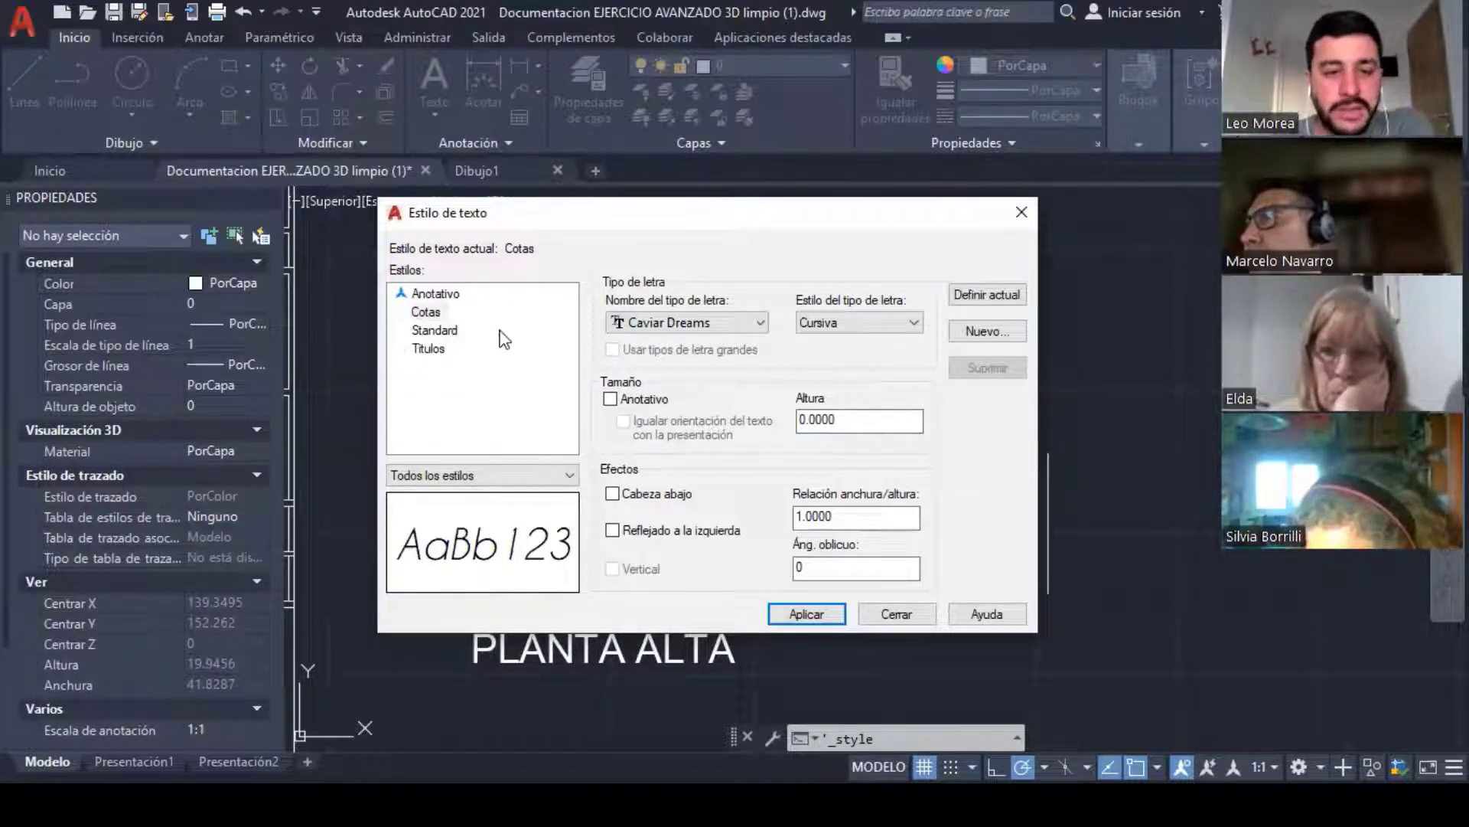
{"action": "left_click", "coordinate": [432, 349]}
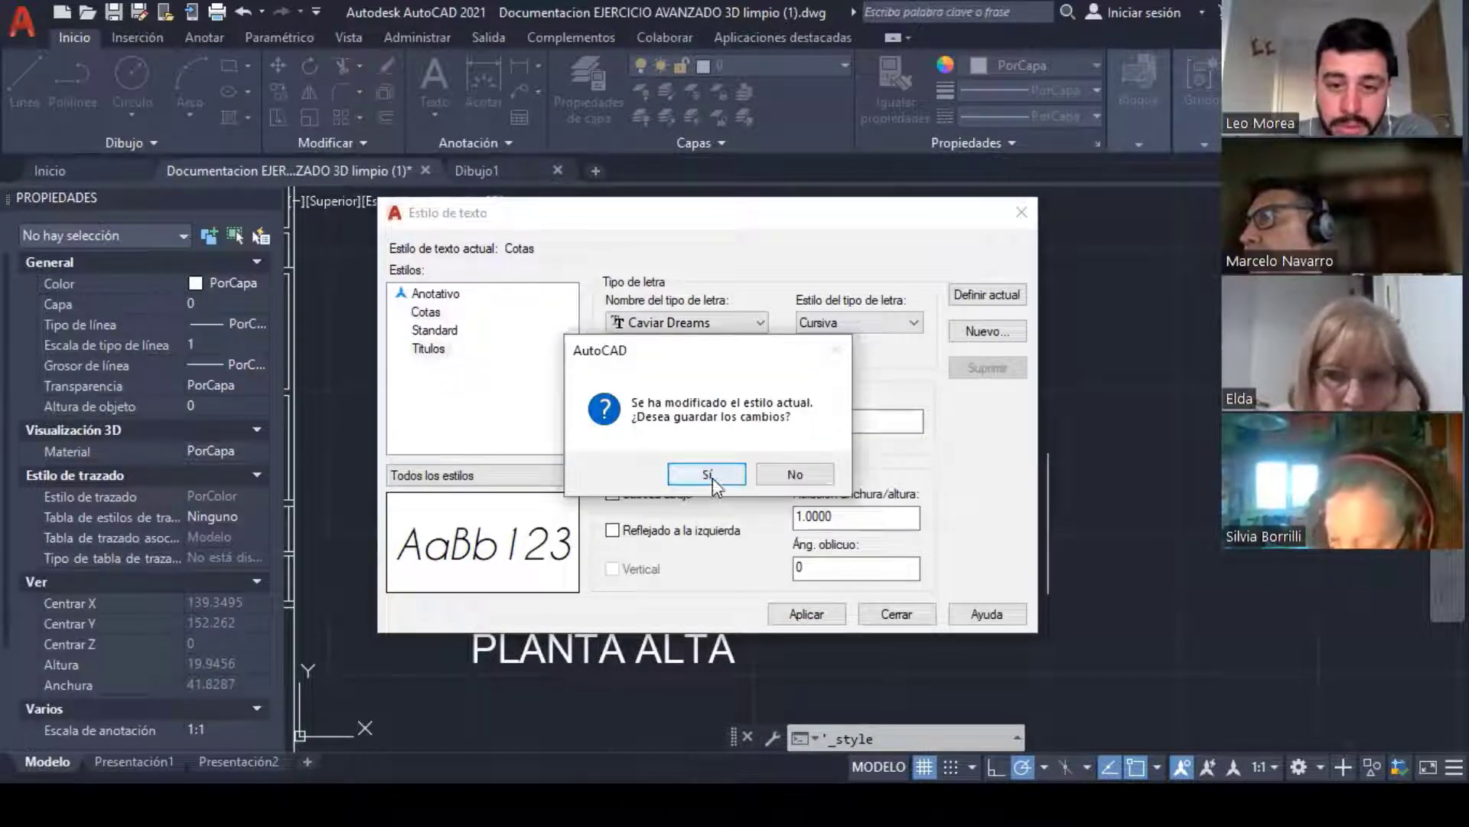
{"action": "left_click", "coordinate": [706, 474]}
Step: Apply the Negrita font style to the Cotas text style for comparison, and apply Cursiva again
{"action": "left_click", "coordinate": [428, 312]}
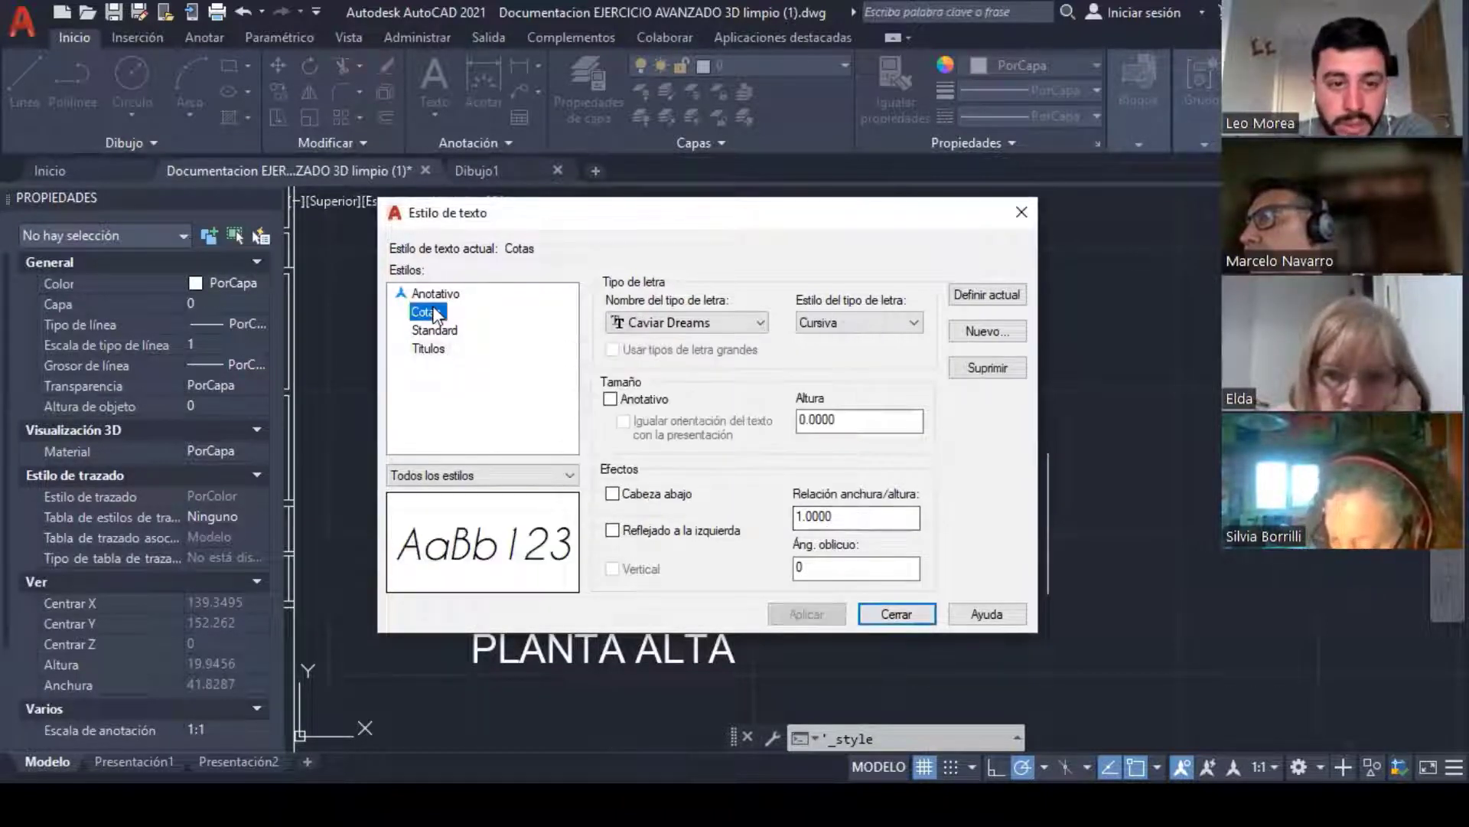
{"action": "left_click", "coordinate": [736, 314]}
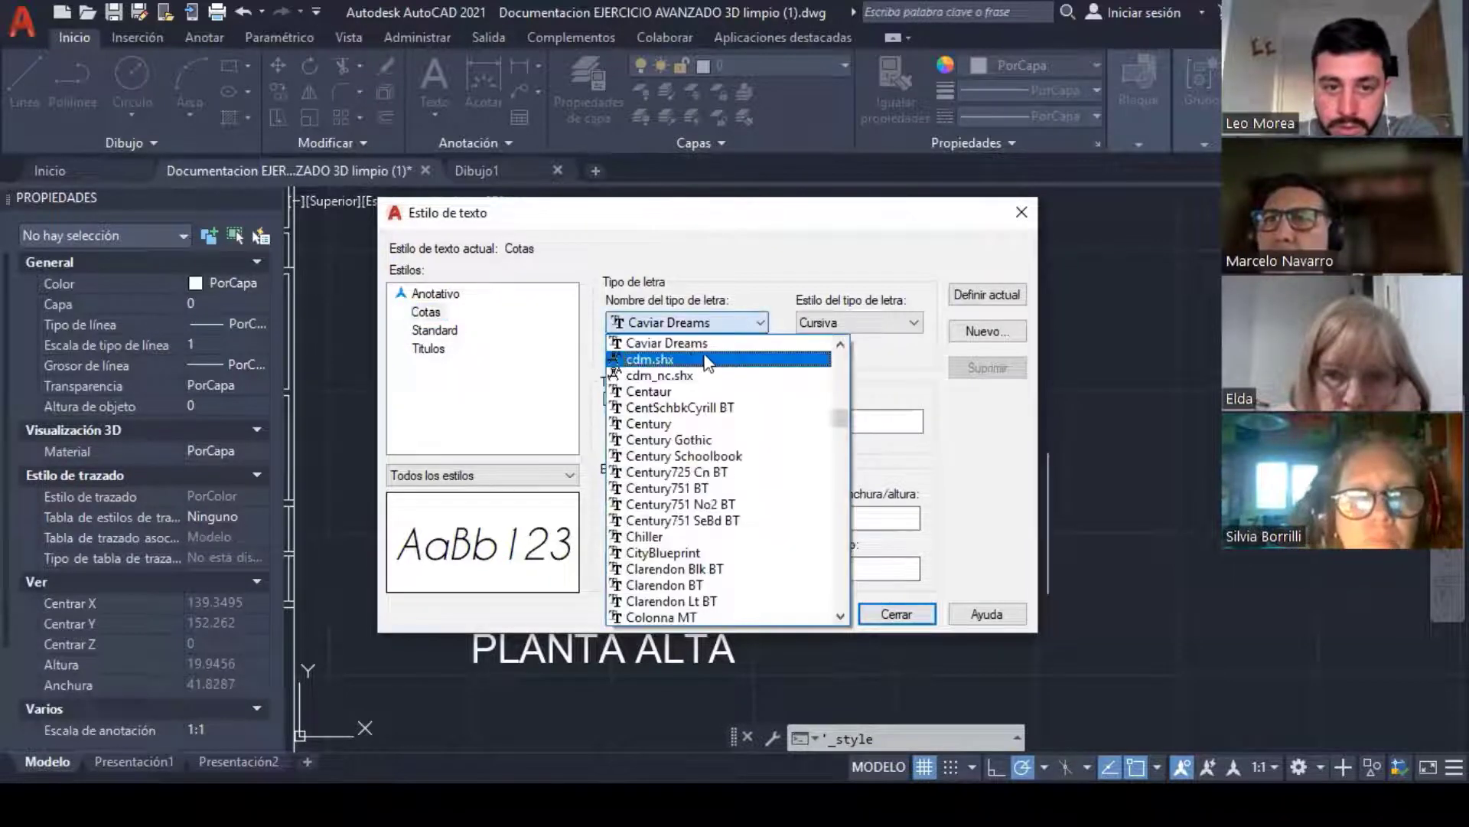
{"action": "left_click", "coordinate": [782, 343]}
{"action": "left_click", "coordinate": [857, 322]}
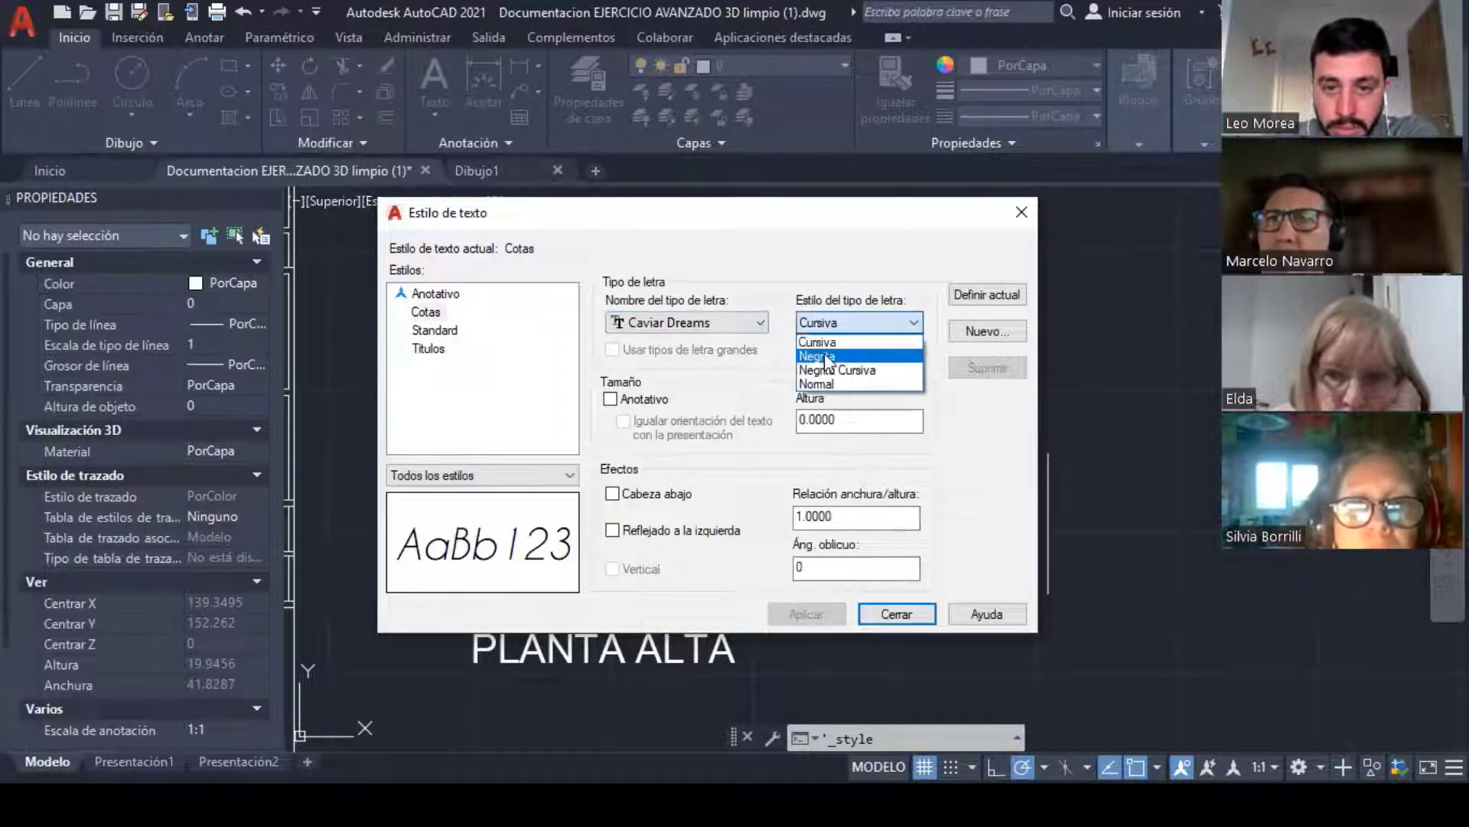
{"action": "left_click", "coordinate": [823, 338]}
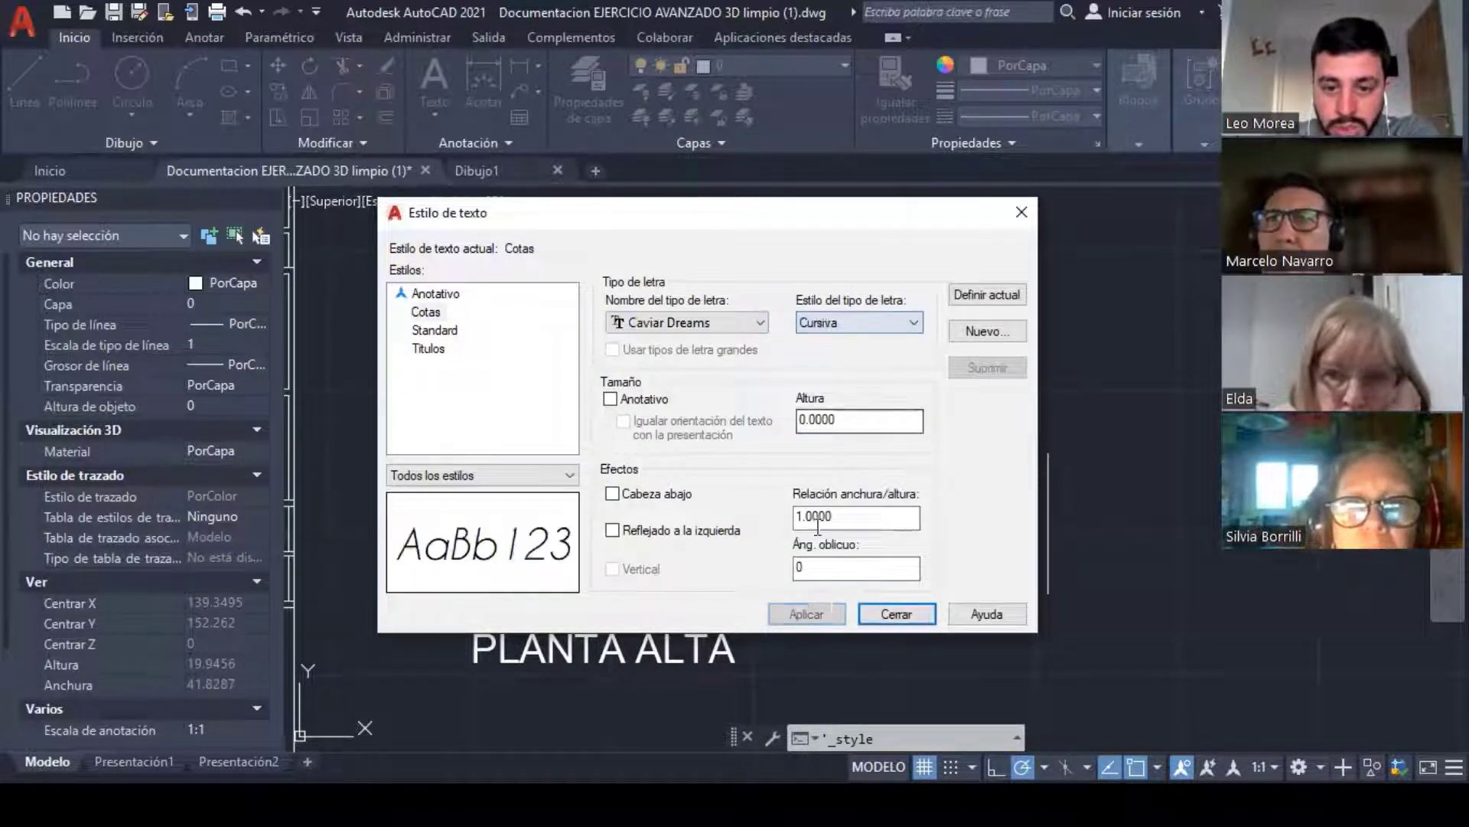
{"action": "left_click", "coordinate": [839, 323]}
{"action": "left_click", "coordinate": [823, 375]}
{"action": "left_click", "coordinate": [811, 613]}
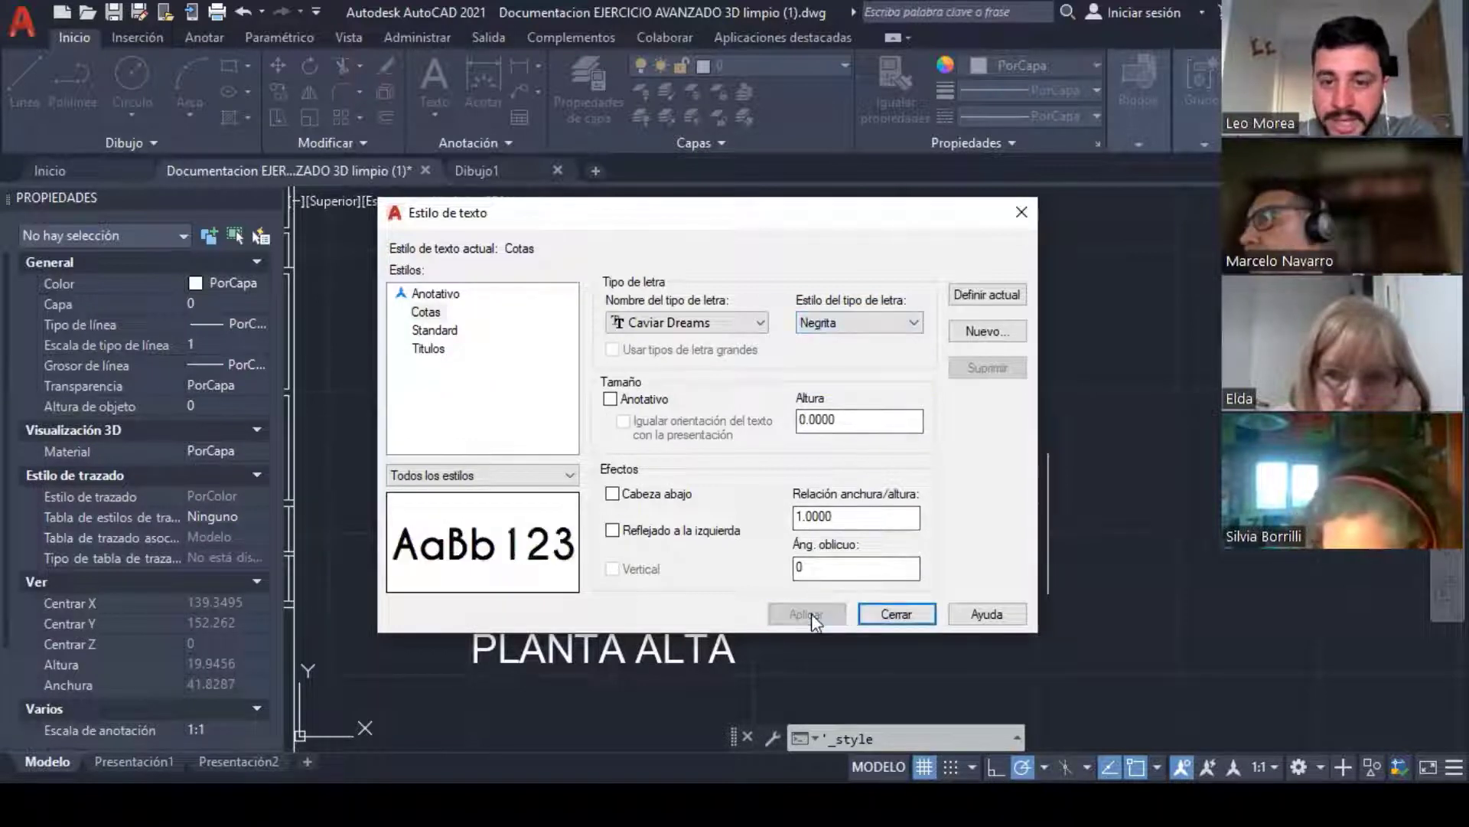
{"action": "left_click", "coordinate": [857, 322]}
{"action": "left_click", "coordinate": [823, 338]}
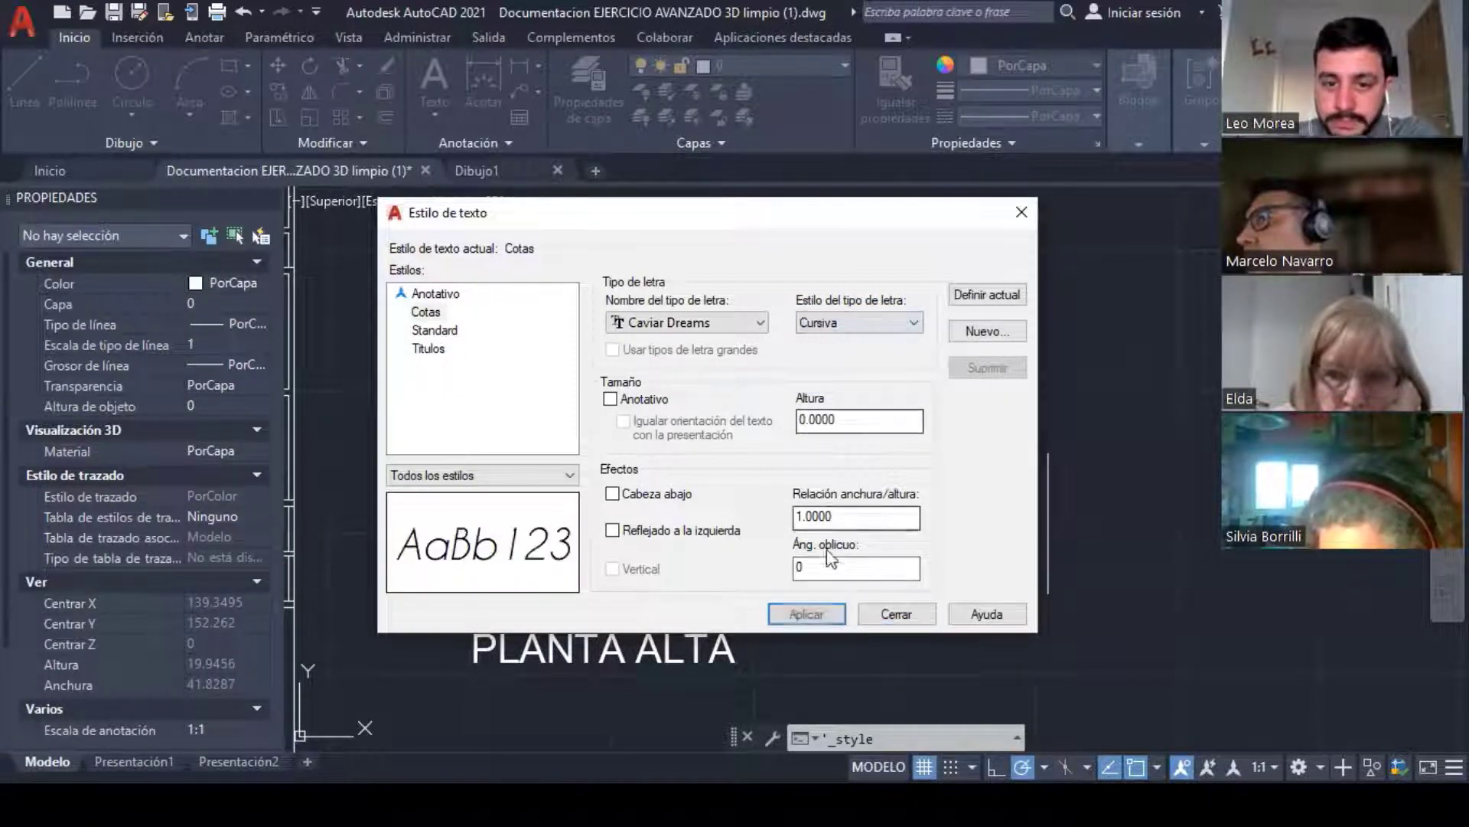
{"action": "left_click", "coordinate": [807, 614]}
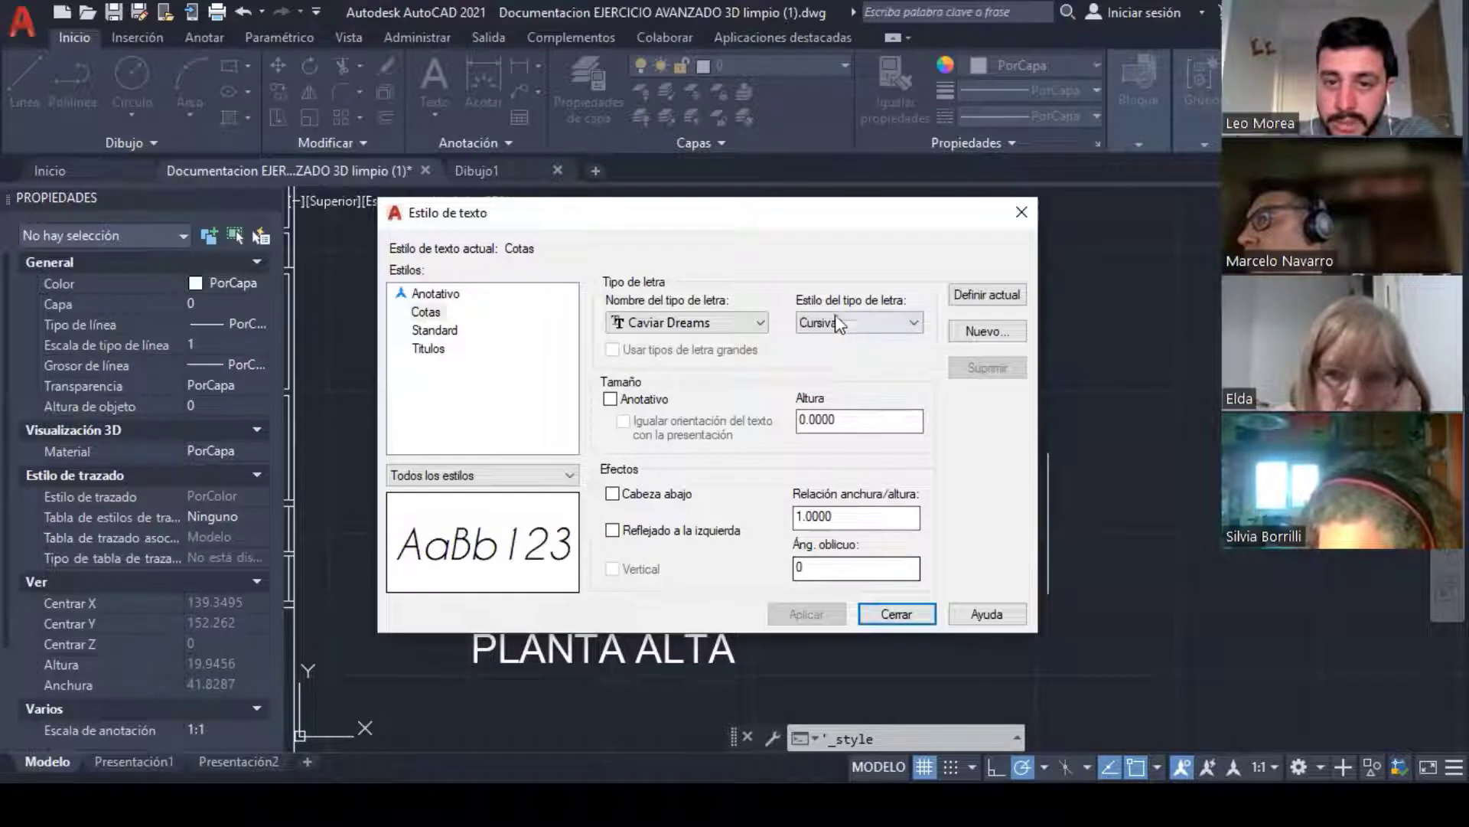
Step: Set the font style of the Titulos text style to Negrita, apply it, and close the text style manager
{"action": "left_click", "coordinate": [430, 350]}
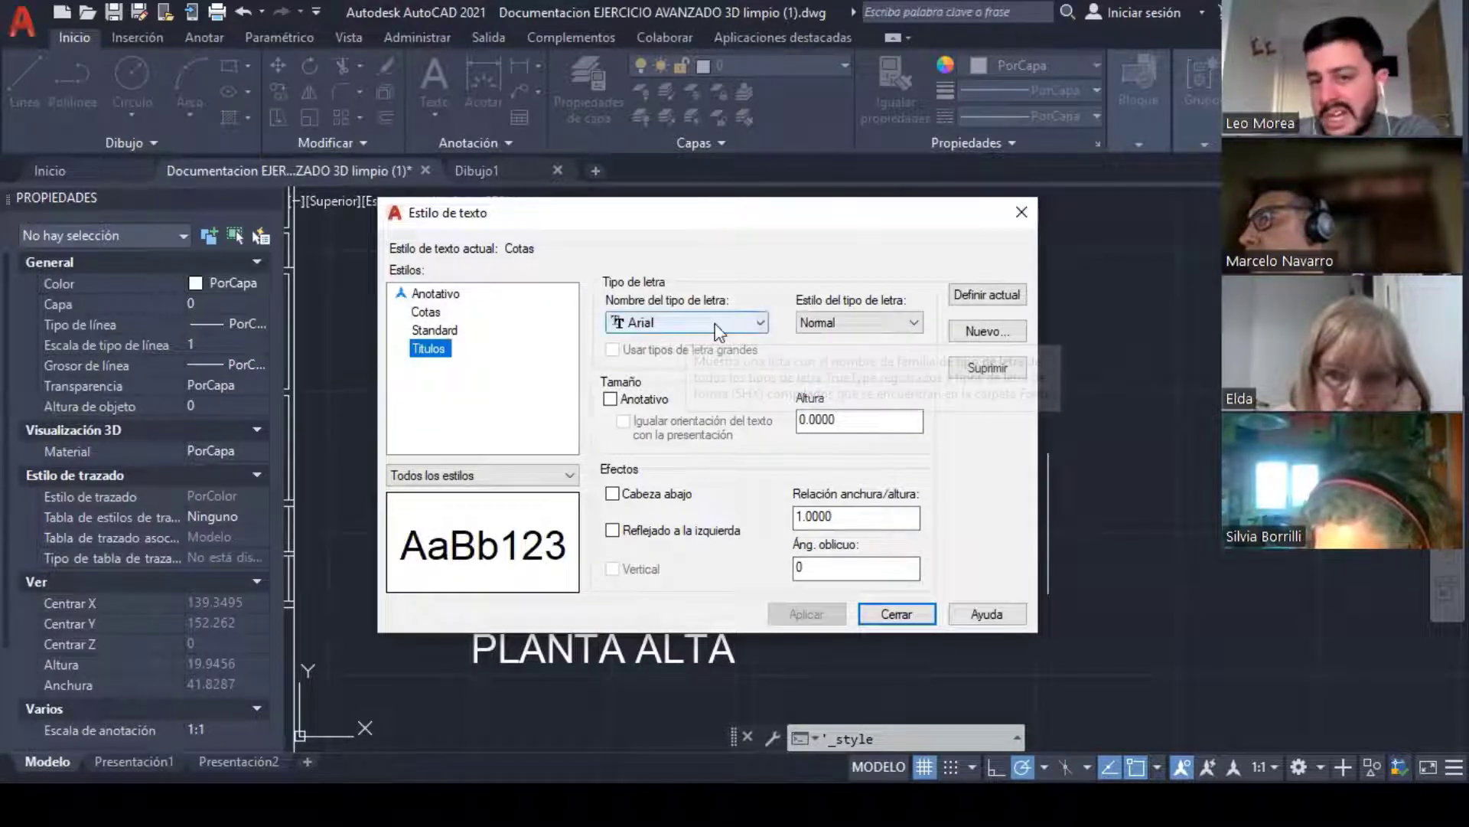
{"action": "left_click", "coordinate": [865, 322]}
{"action": "left_click", "coordinate": [839, 355]}
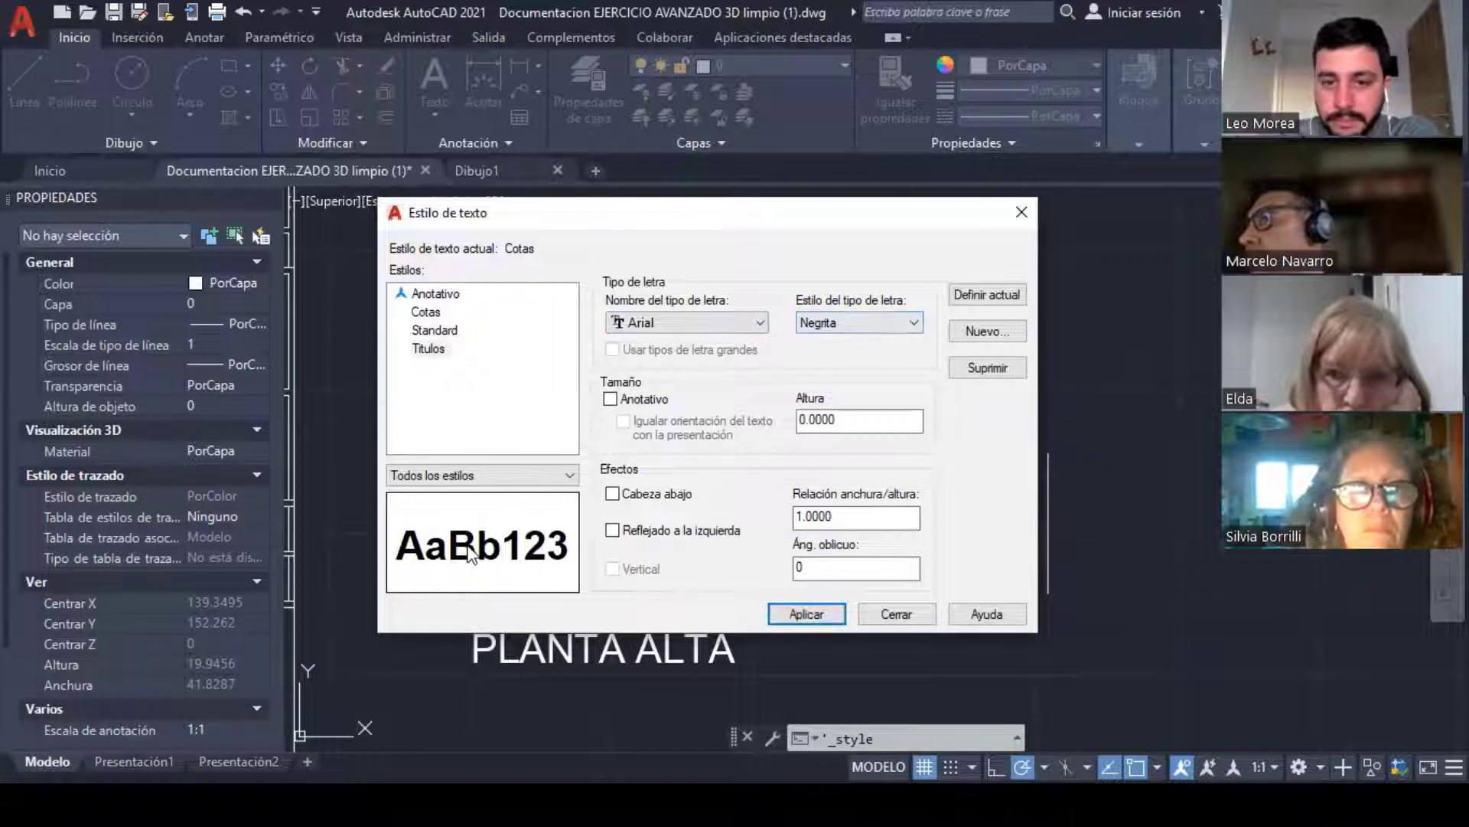
{"action": "left_click", "coordinate": [802, 615]}
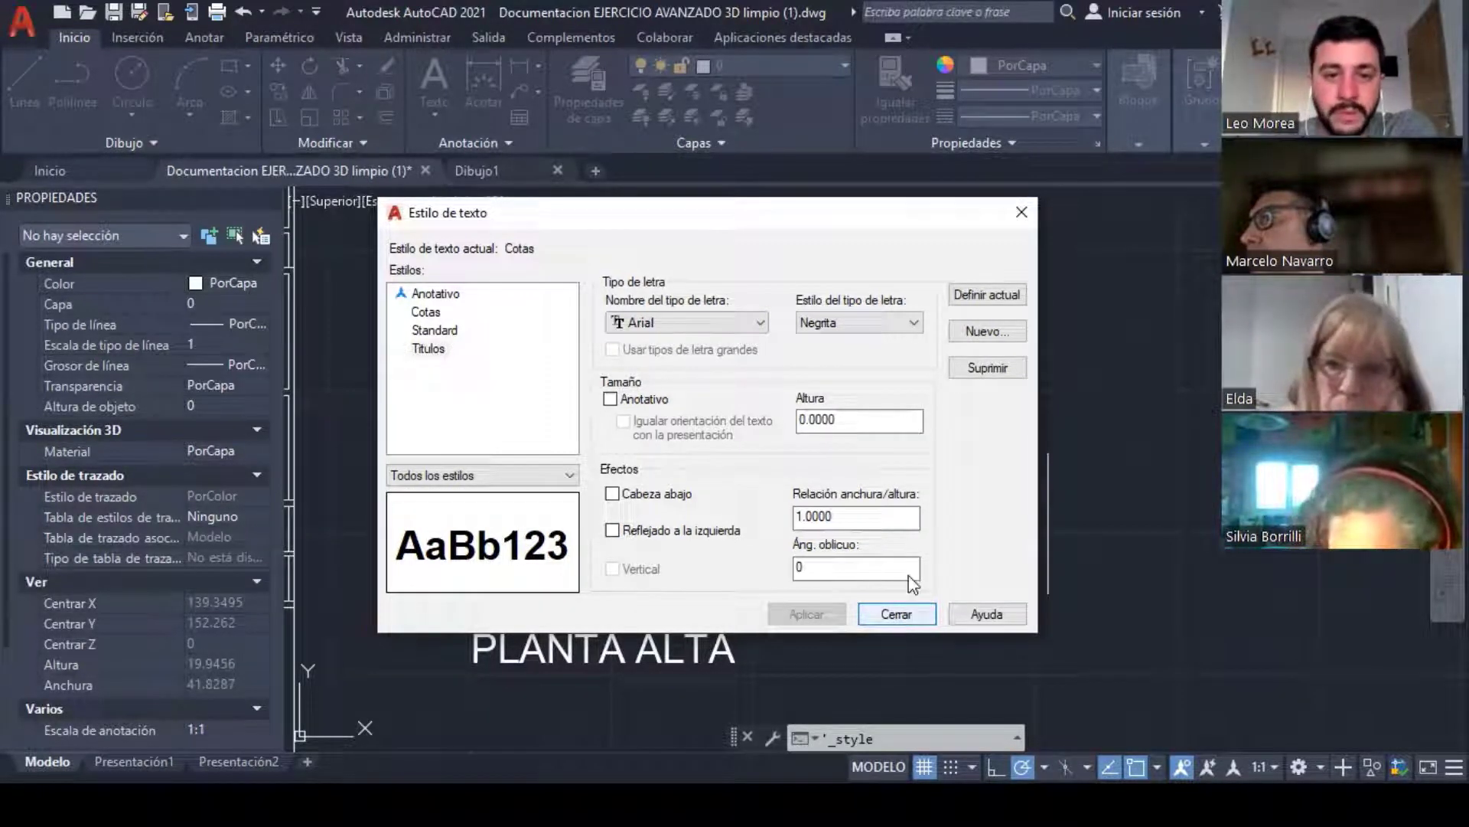
{"action": "left_click", "coordinate": [897, 614]}
Step: Start the multiline text command over the upper floor plan, and choose Cotas as the current text style
{"action": "middle_click_drag", "start_coordinate": [605, 318], "coordinate": [650, 314]}
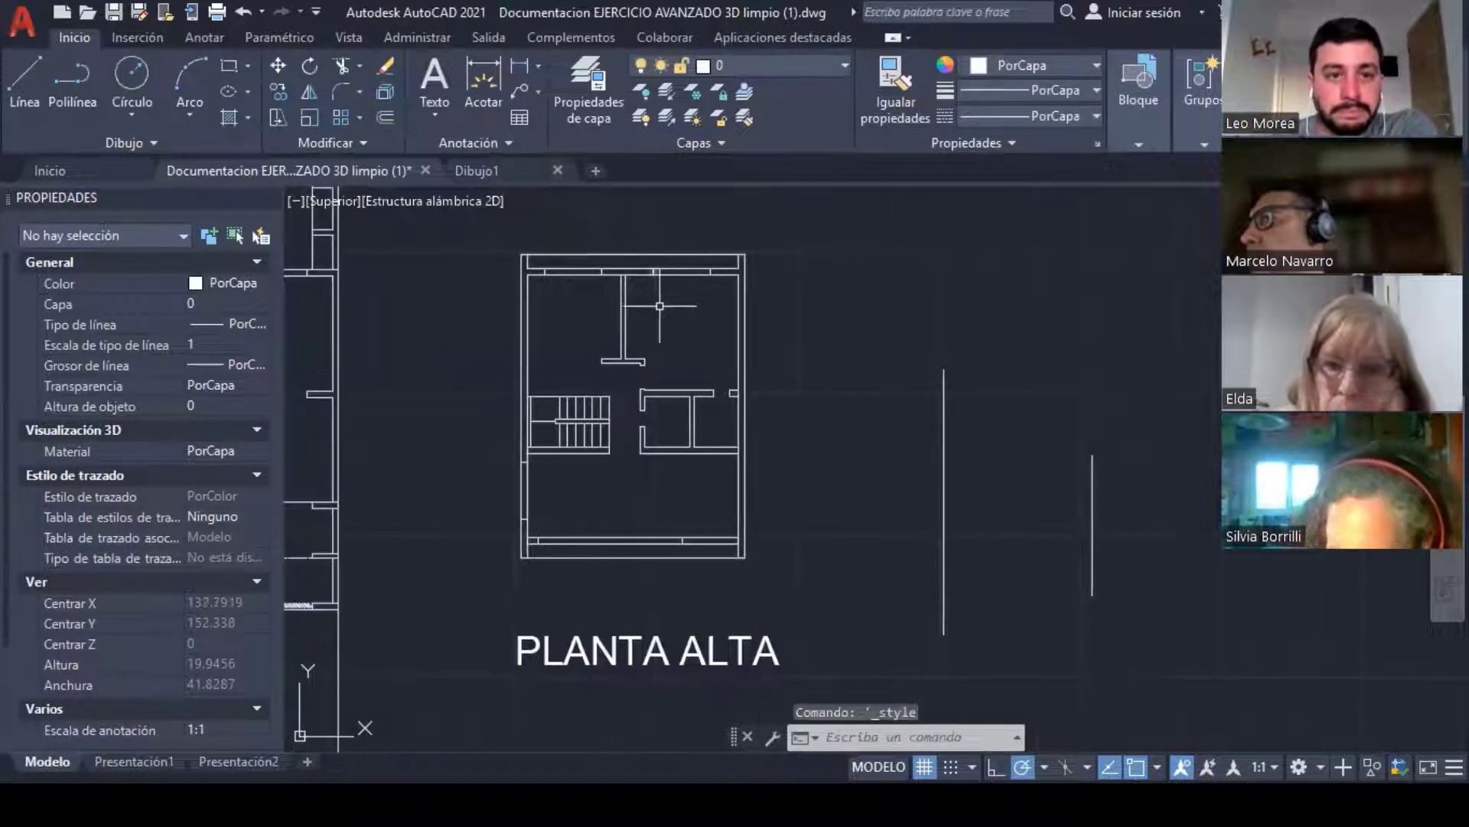
{"action": "scroll", "coordinate": [605, 325], "scroll_direction": "up", "scroll_amount": 2}
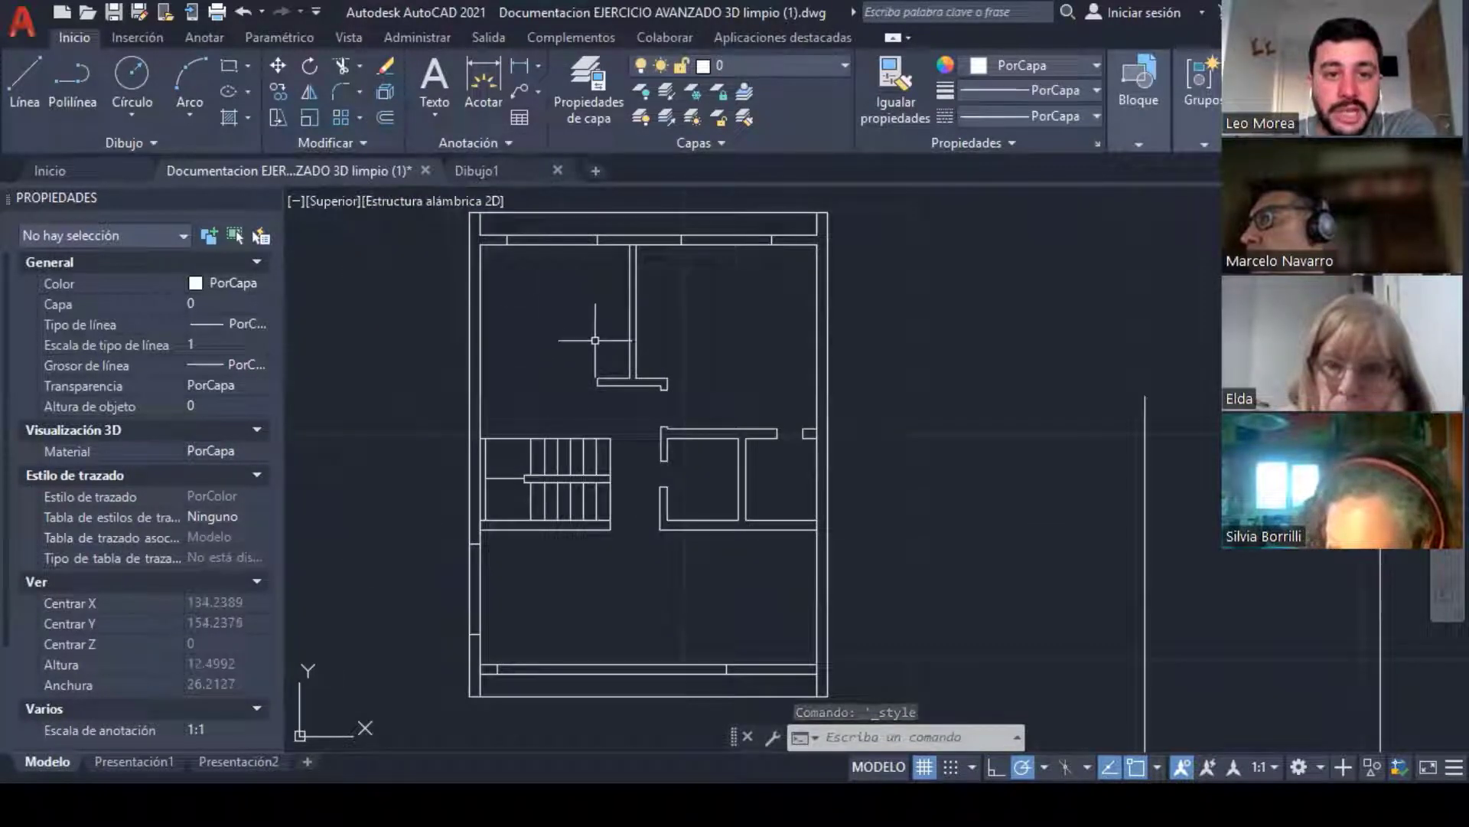
{"action": "left_click", "coordinate": [429, 105]}
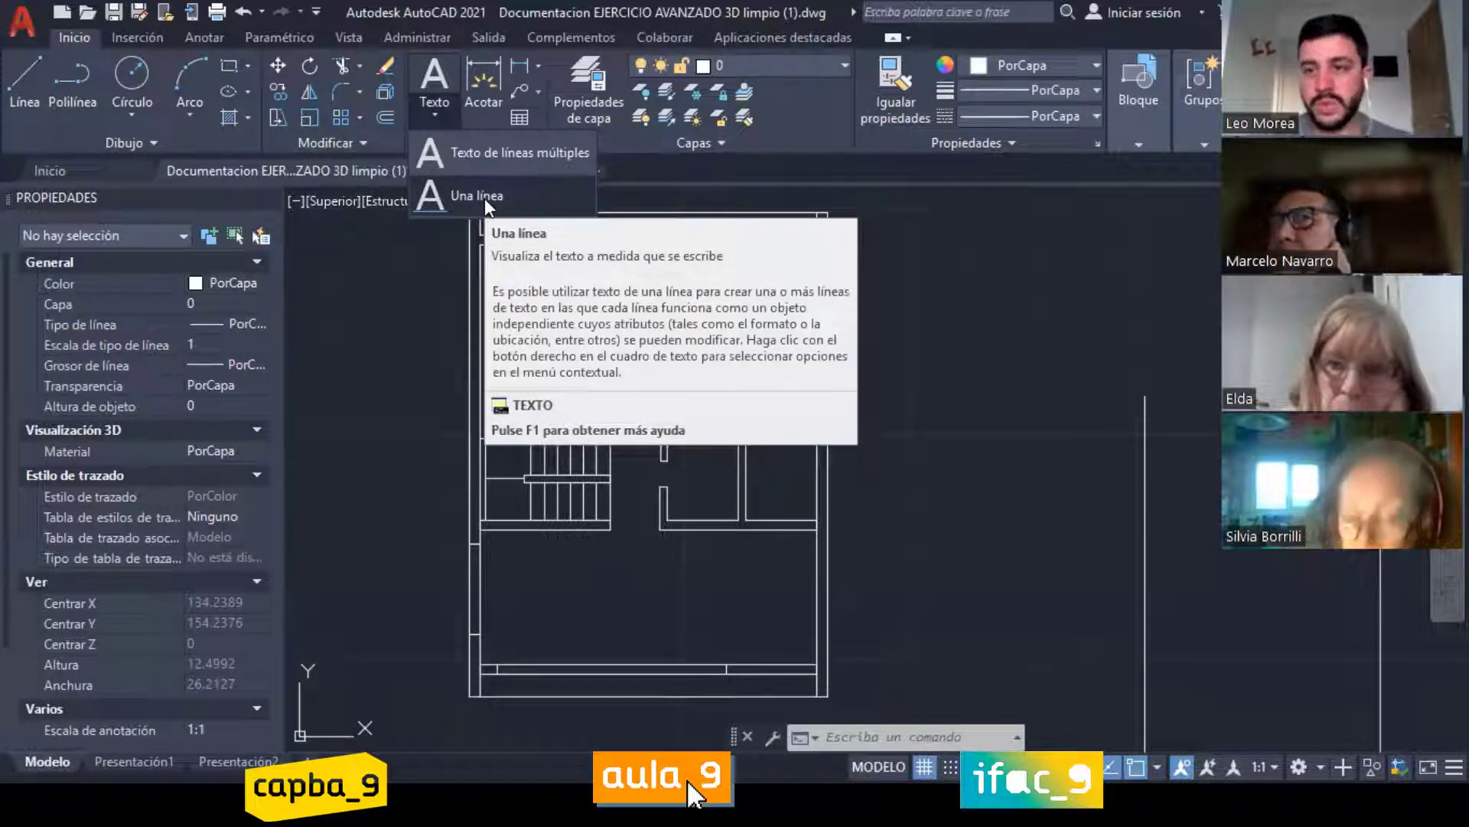
{"action": "left_click", "coordinate": [466, 150]}
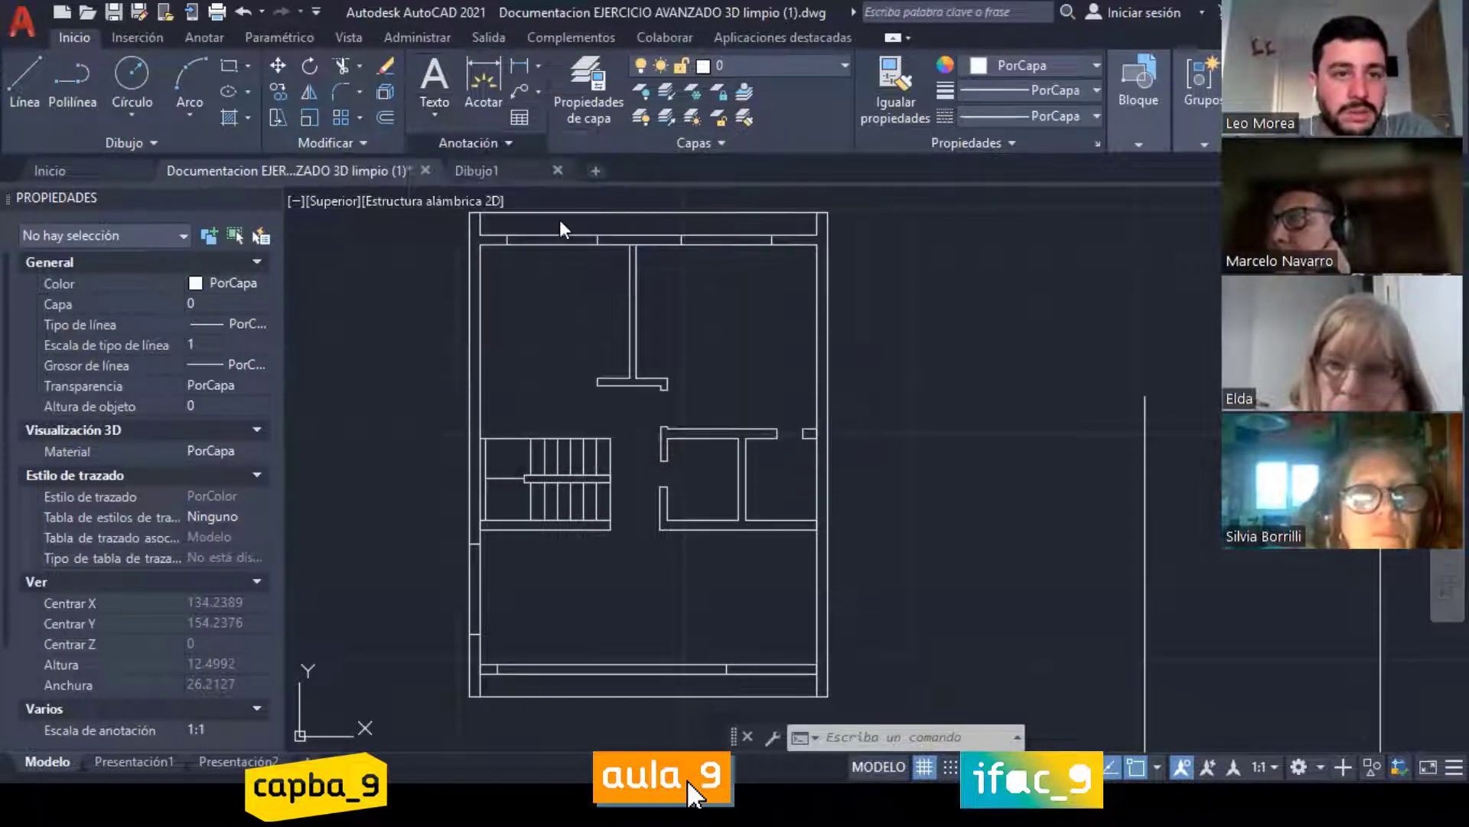
{"action": "left_click", "coordinate": [453, 106]}
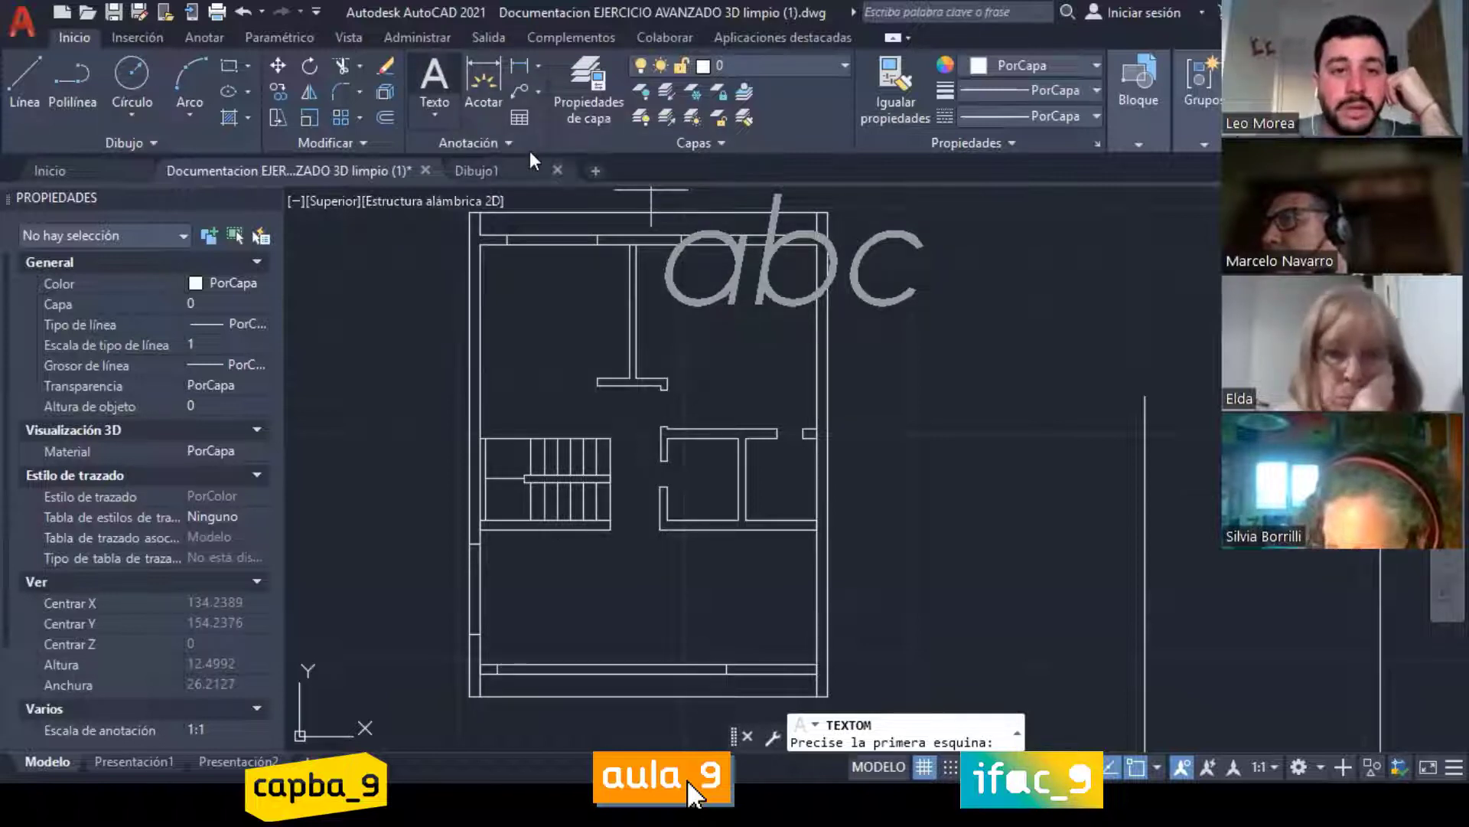
{"action": "left_click", "coordinate": [506, 144]}
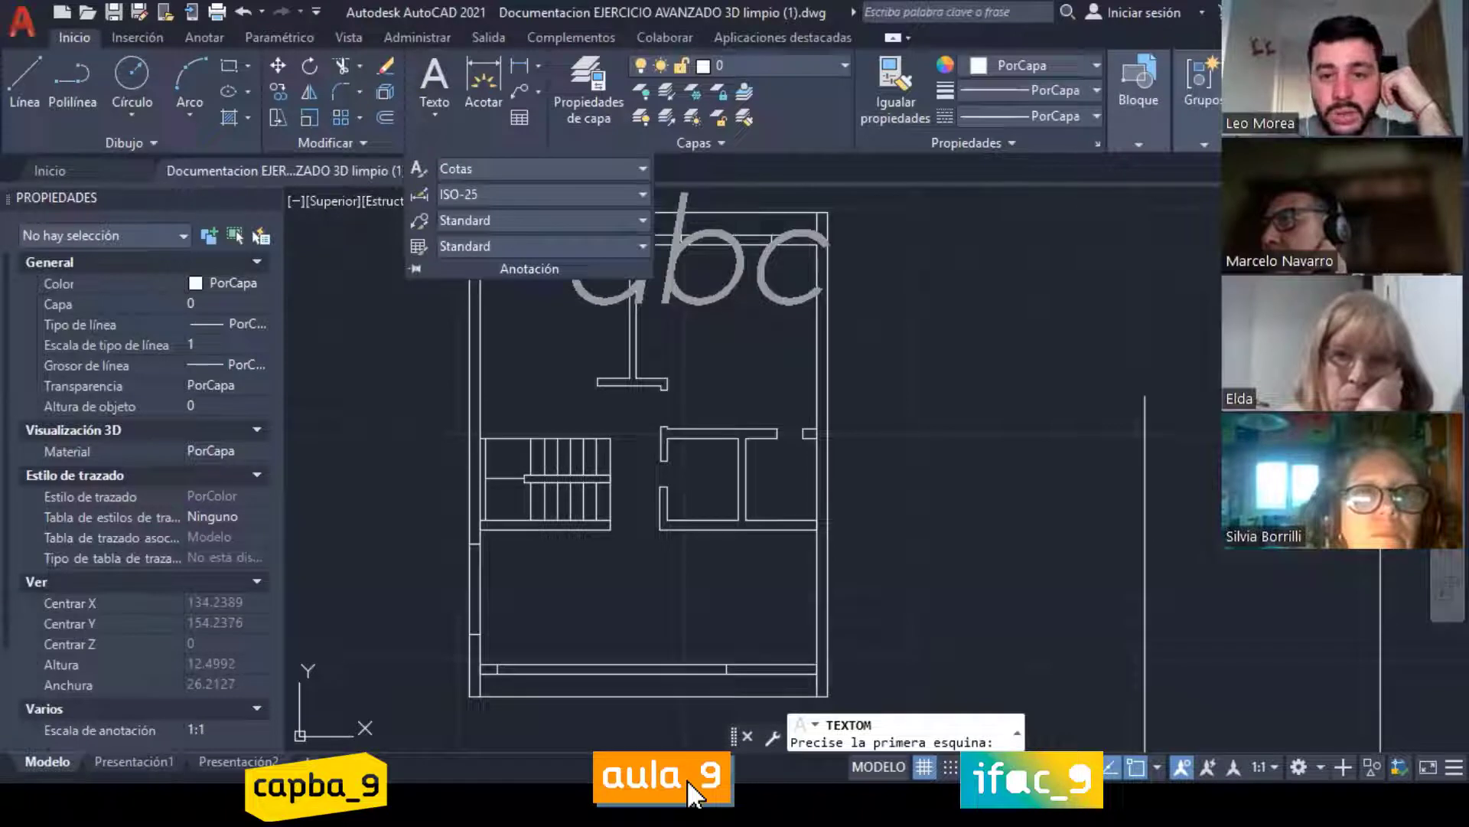
{"action": "scroll", "coordinate": [700, 312], "scroll_direction": "up", "scroll_amount": 2}
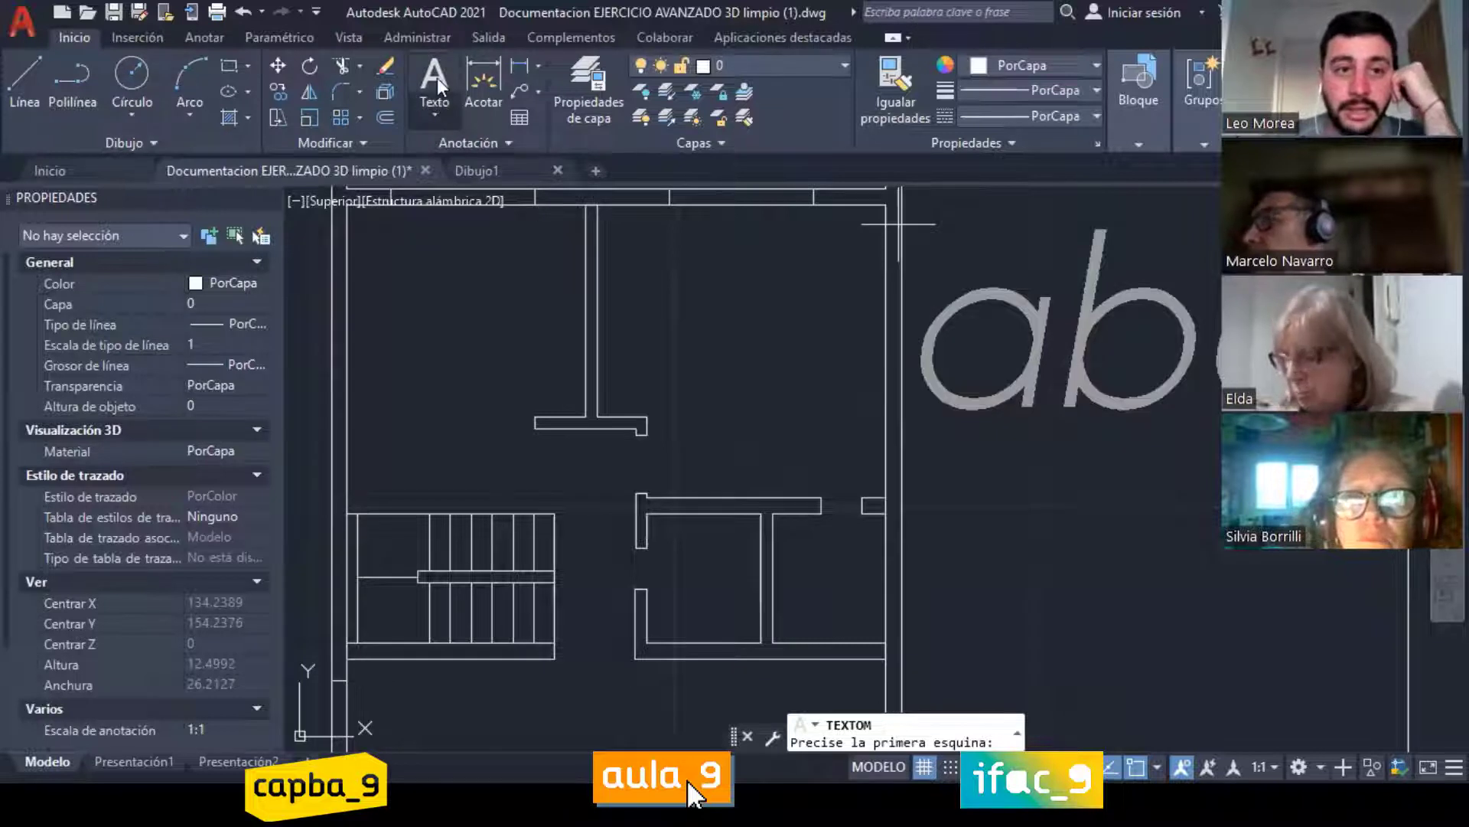
{"action": "left_click", "coordinate": [503, 142]}
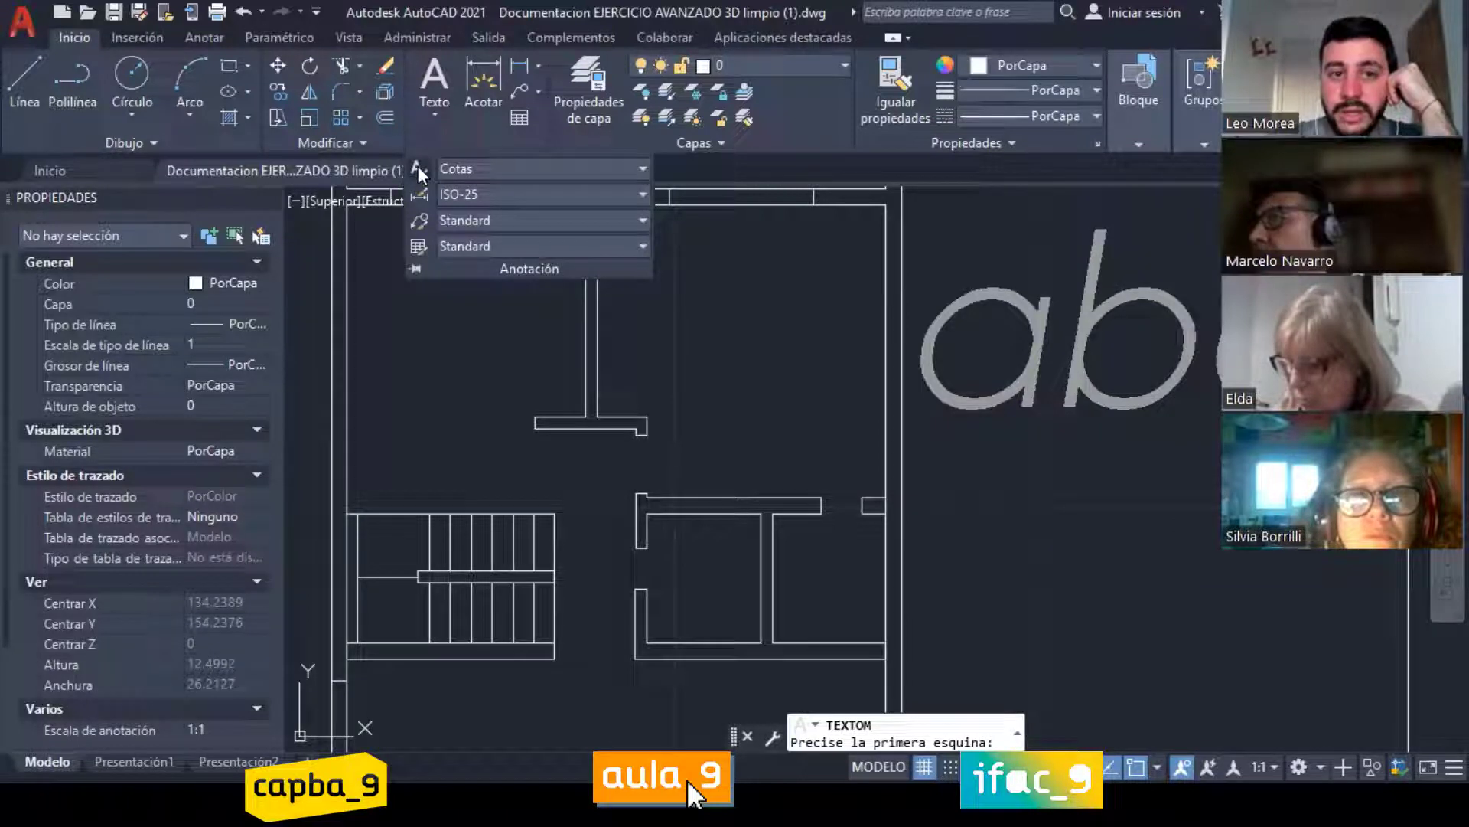
{"action": "left_click", "coordinate": [522, 168]}
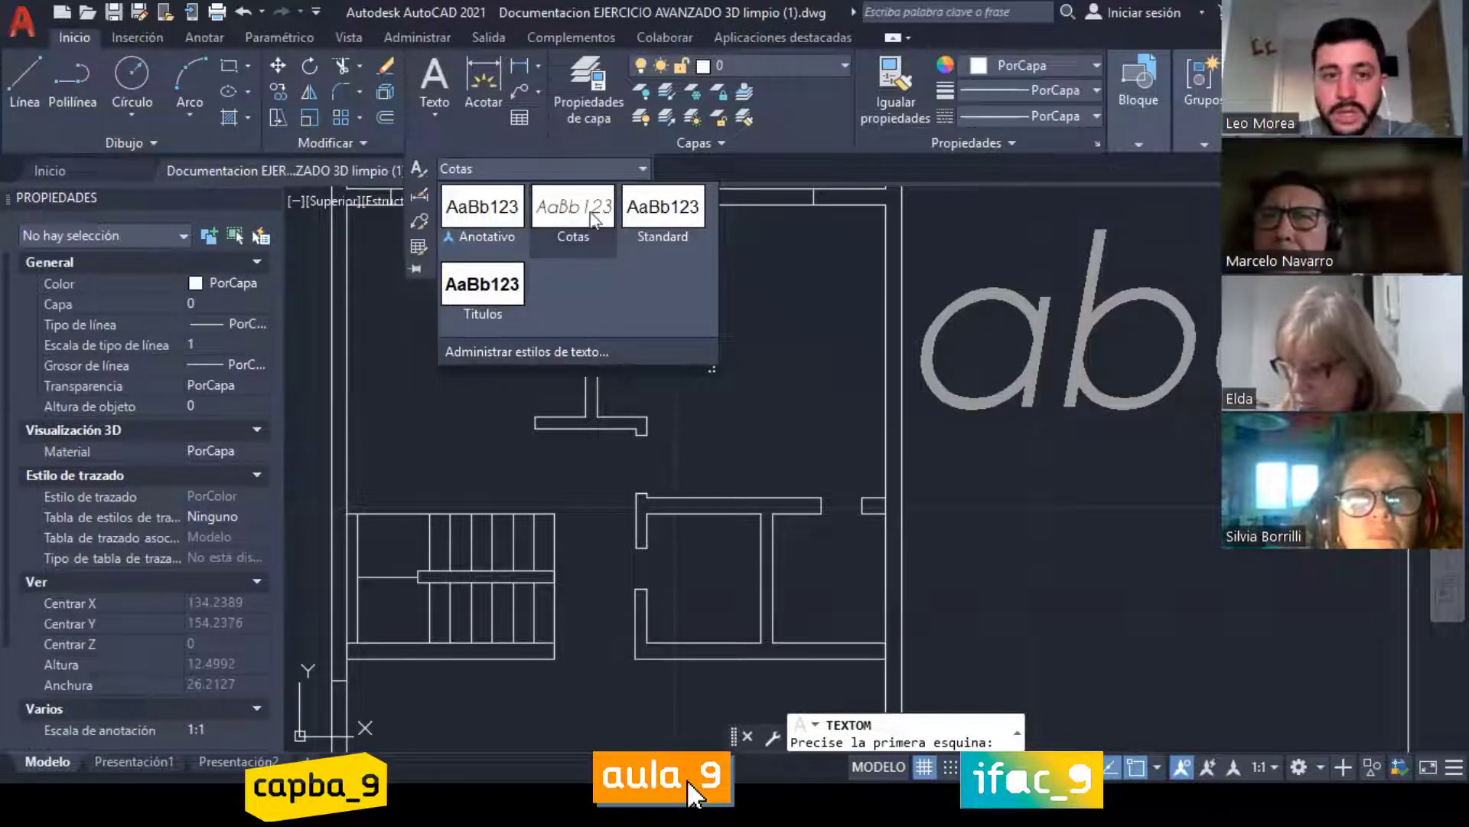
{"action": "left_click", "coordinate": [569, 222]}
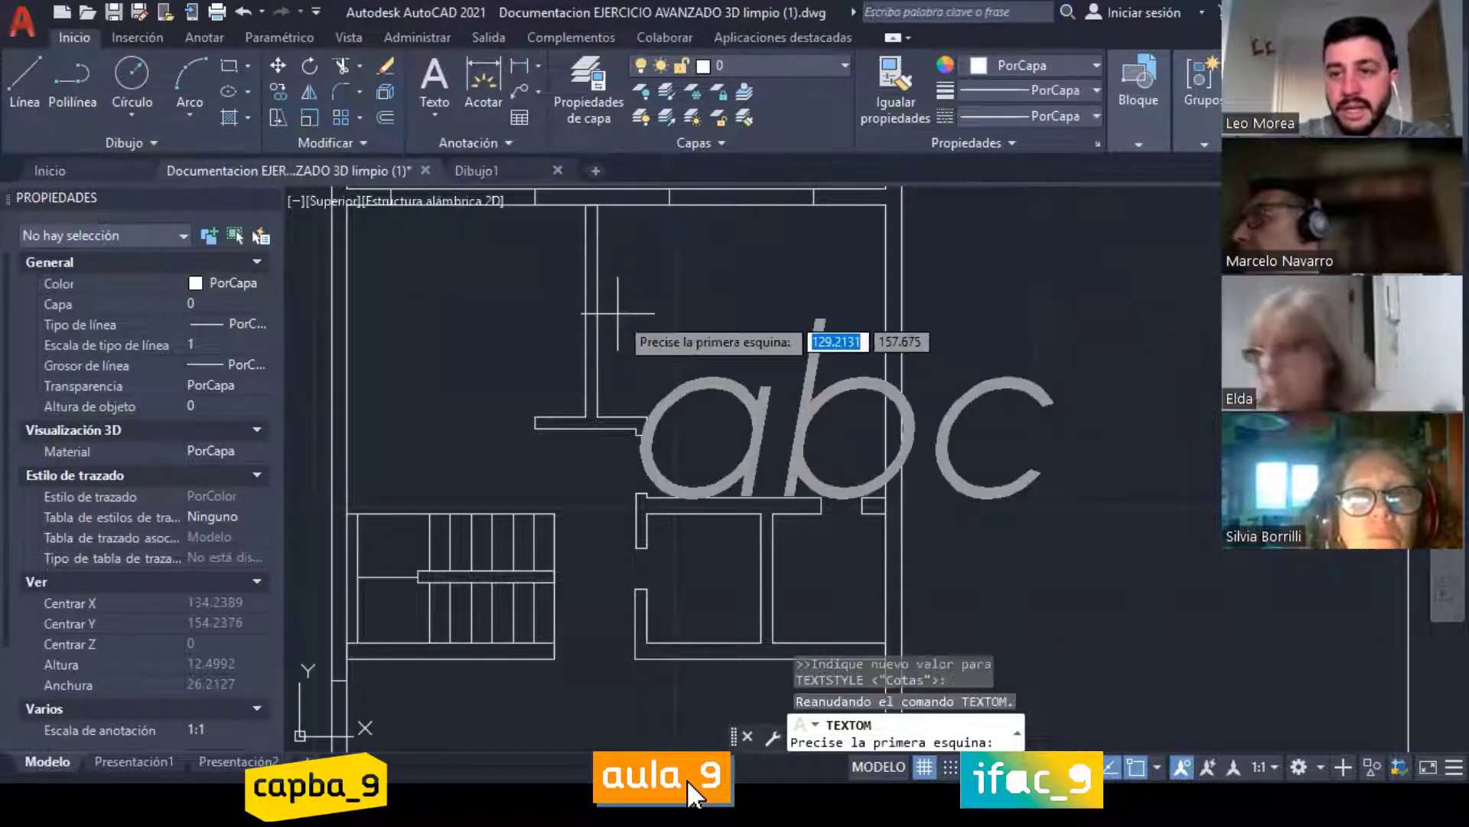
Step: Try Titulos as the current text style for the multiline text
{"action": "left_click", "coordinate": [435, 113]}
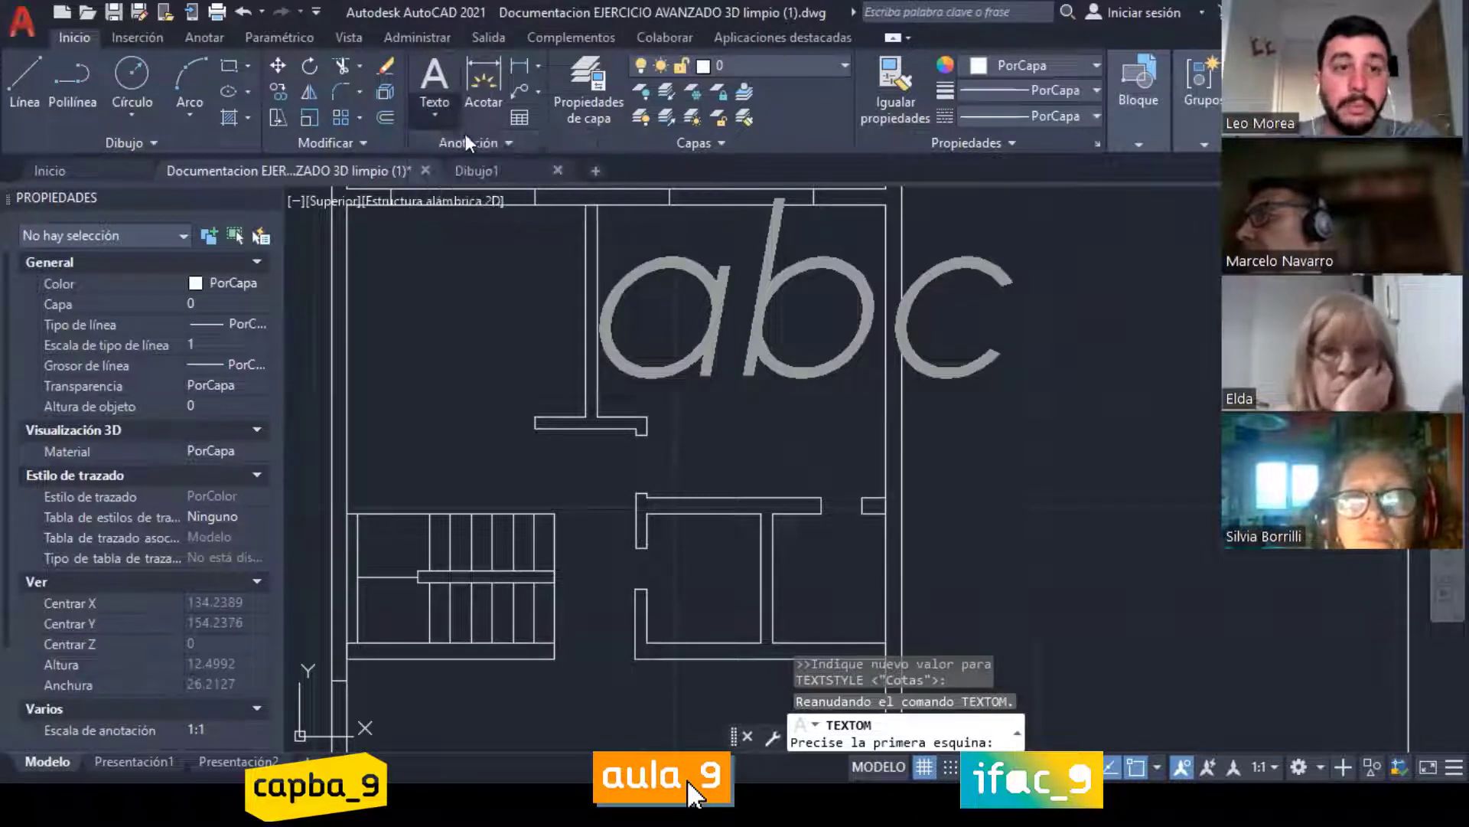
{"action": "left_click", "coordinate": [467, 140]}
{"action": "left_click", "coordinate": [490, 167]}
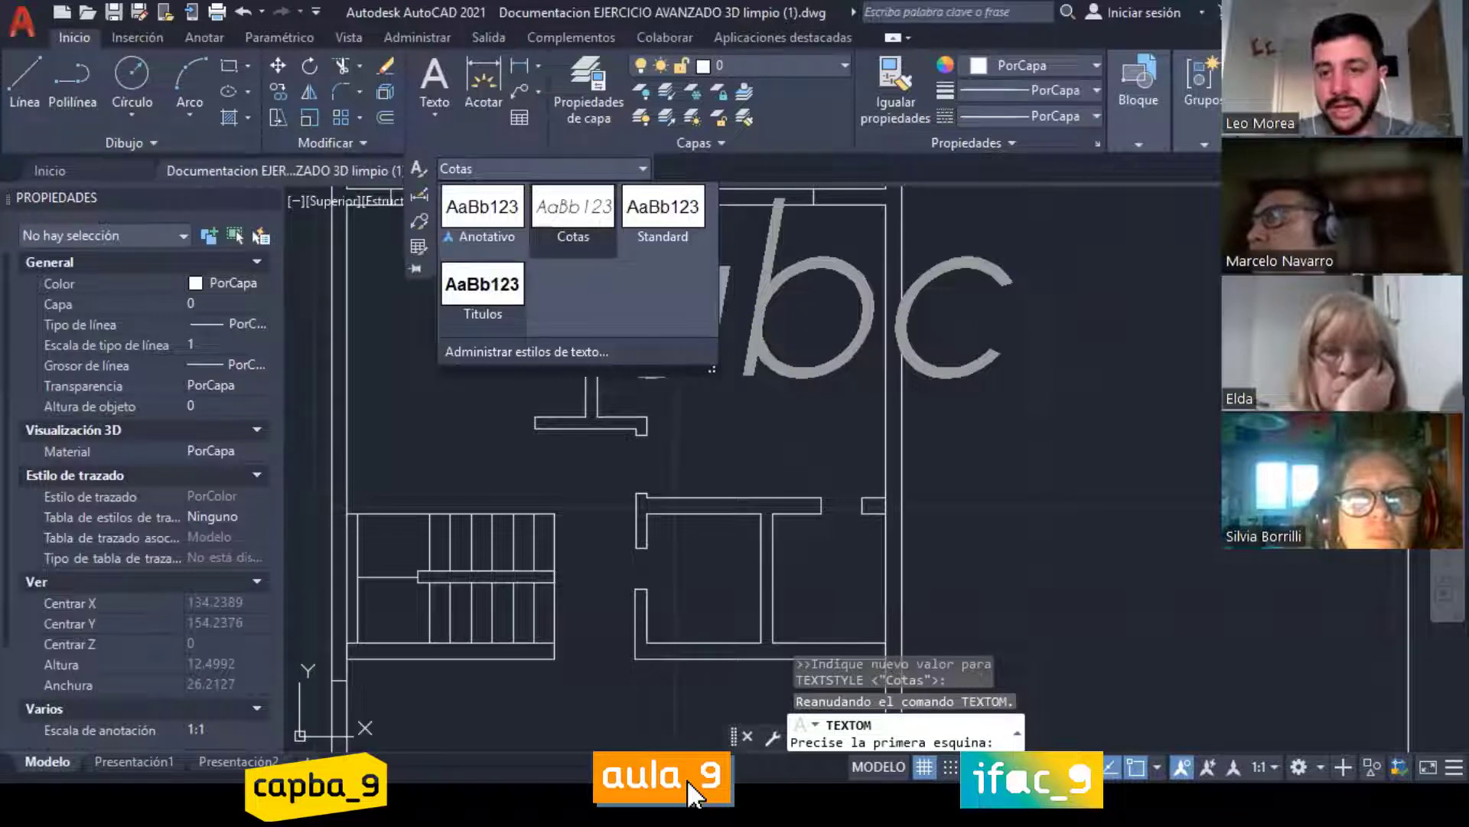
{"action": "left_click", "coordinate": [483, 290]}
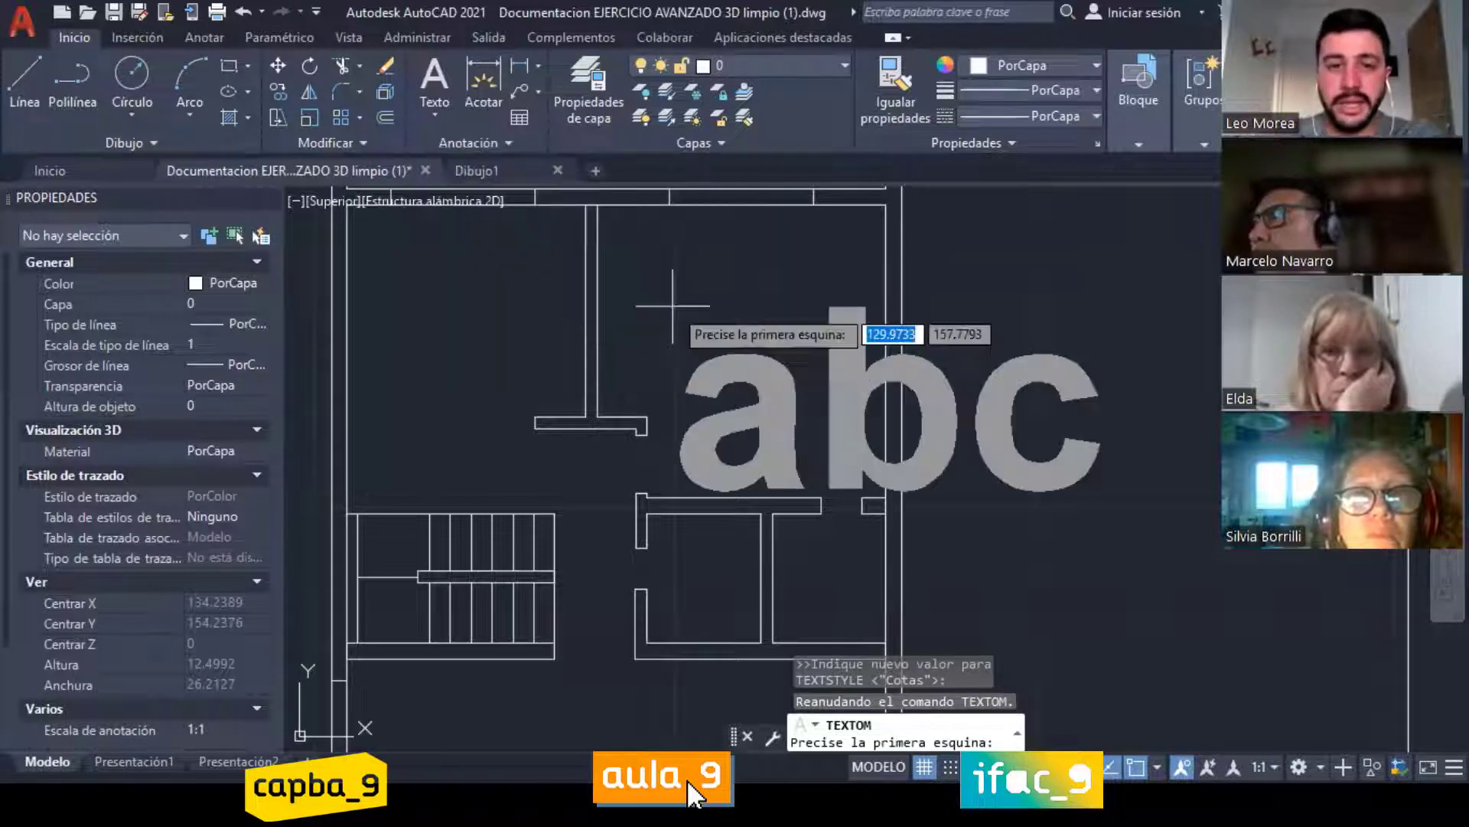
Step: Write Dormitorio as multiline text in the Cotas style, height 2.5, in the upper-right room of the Planta Alta plan, and select it
{"action": "left_click", "coordinate": [641, 270]}
{"action": "left_click", "coordinate": [862, 571]}
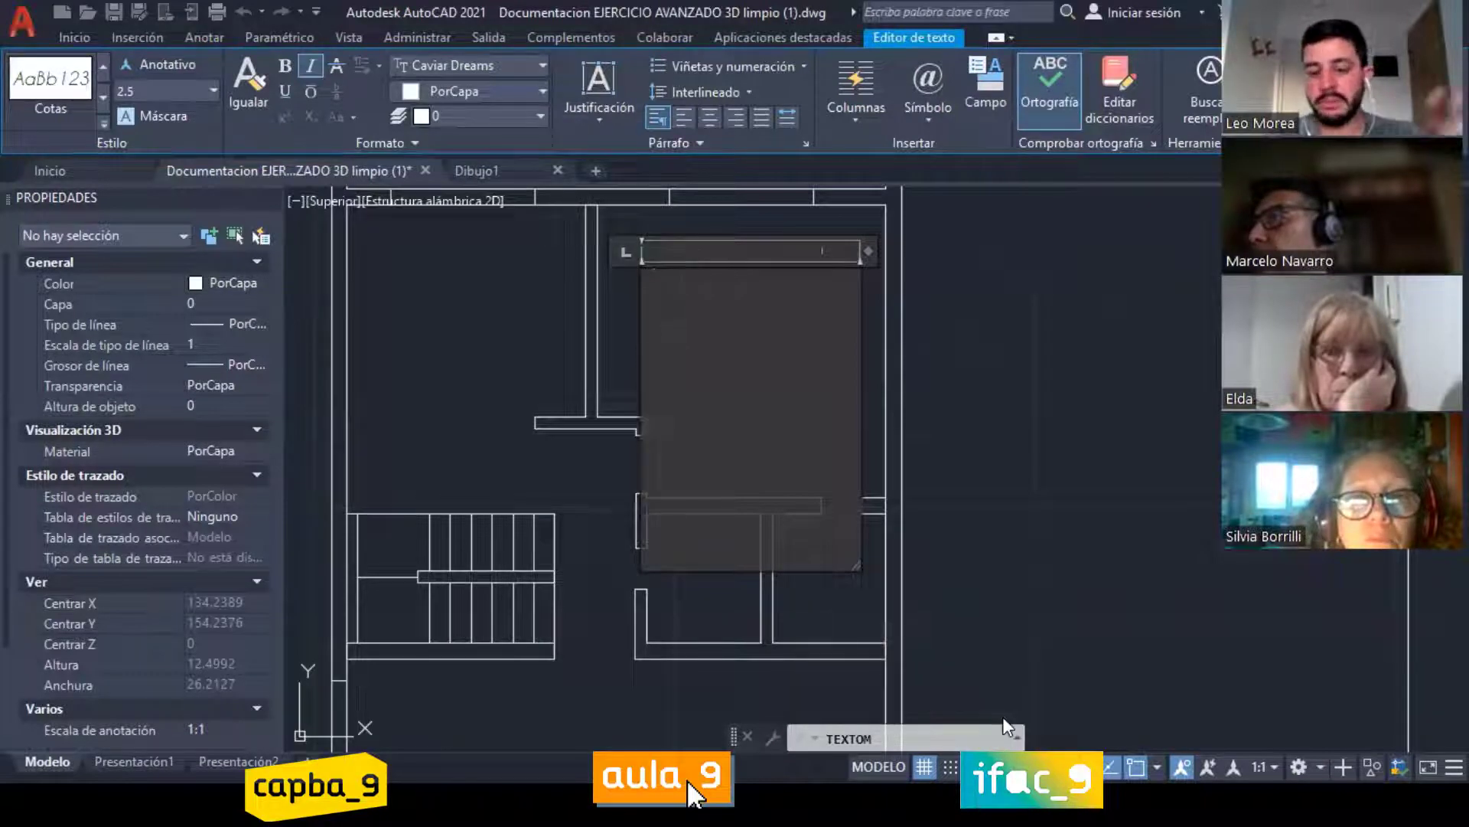
{"action": "type", "text": "Do"}
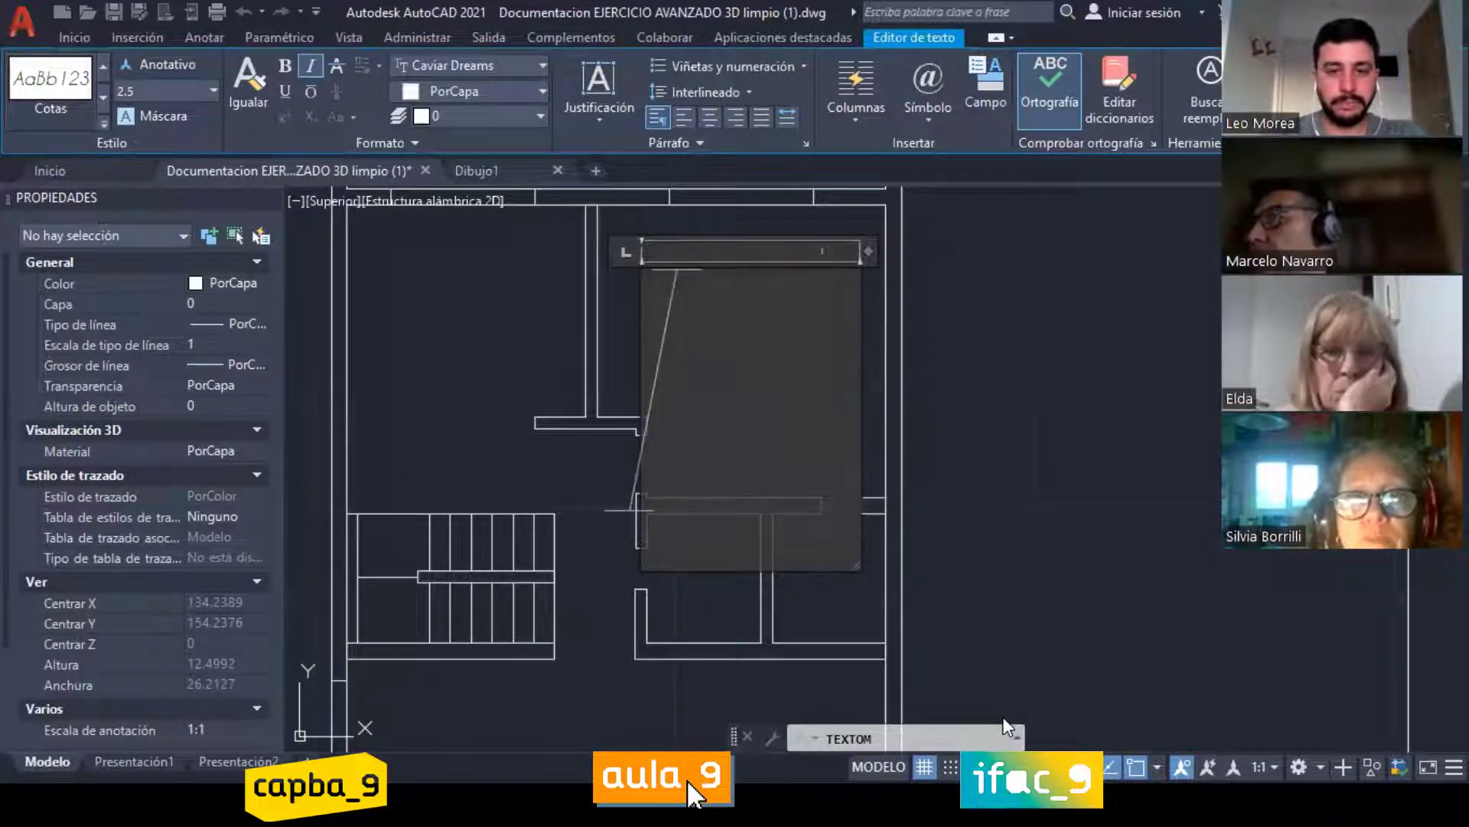
{"action": "type", "text": "rmitorio"}
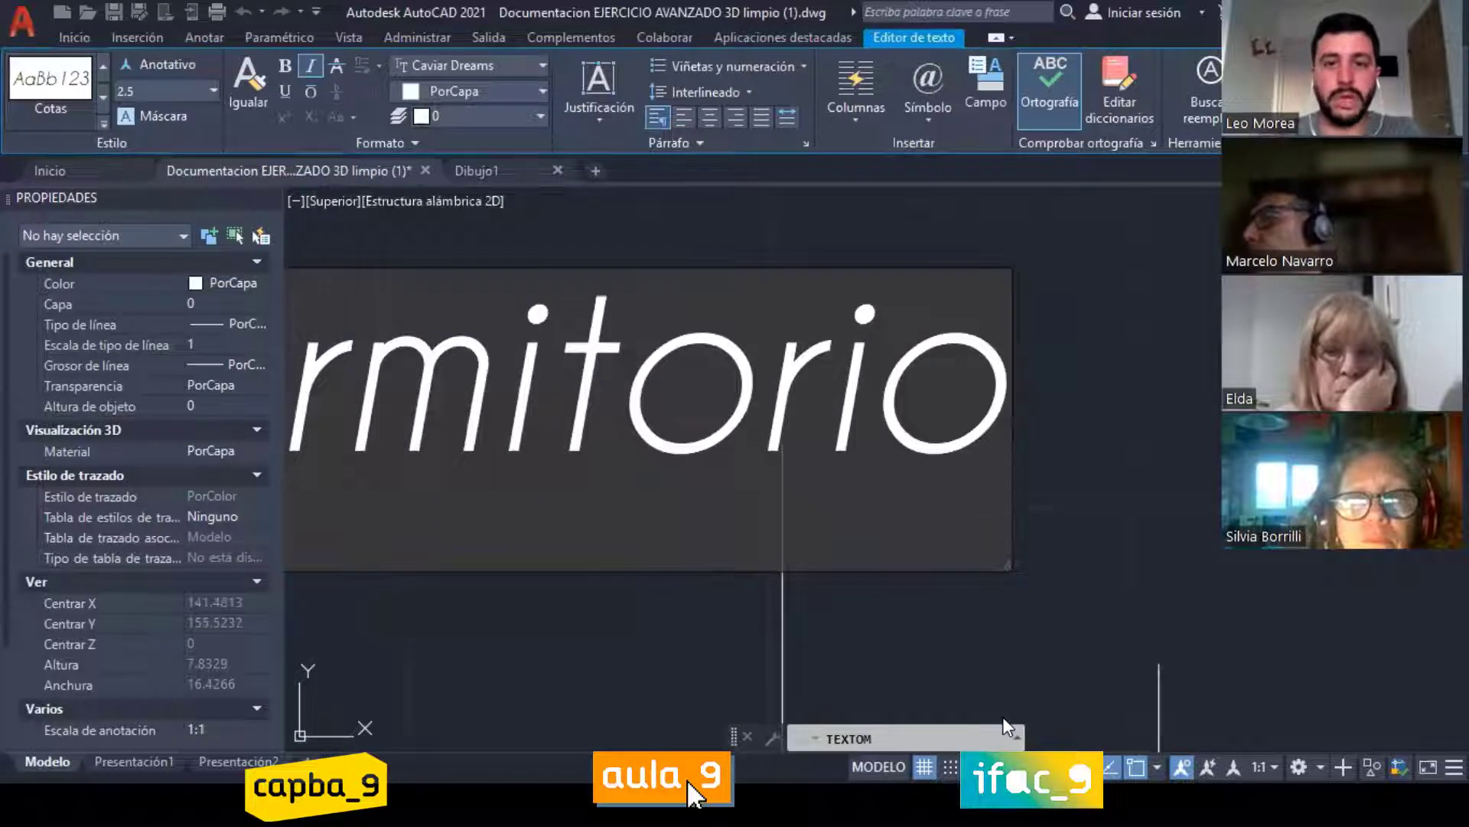
{"action": "scroll", "coordinate": [1011, 421], "scroll_direction": "down", "scroll_amount": 2}
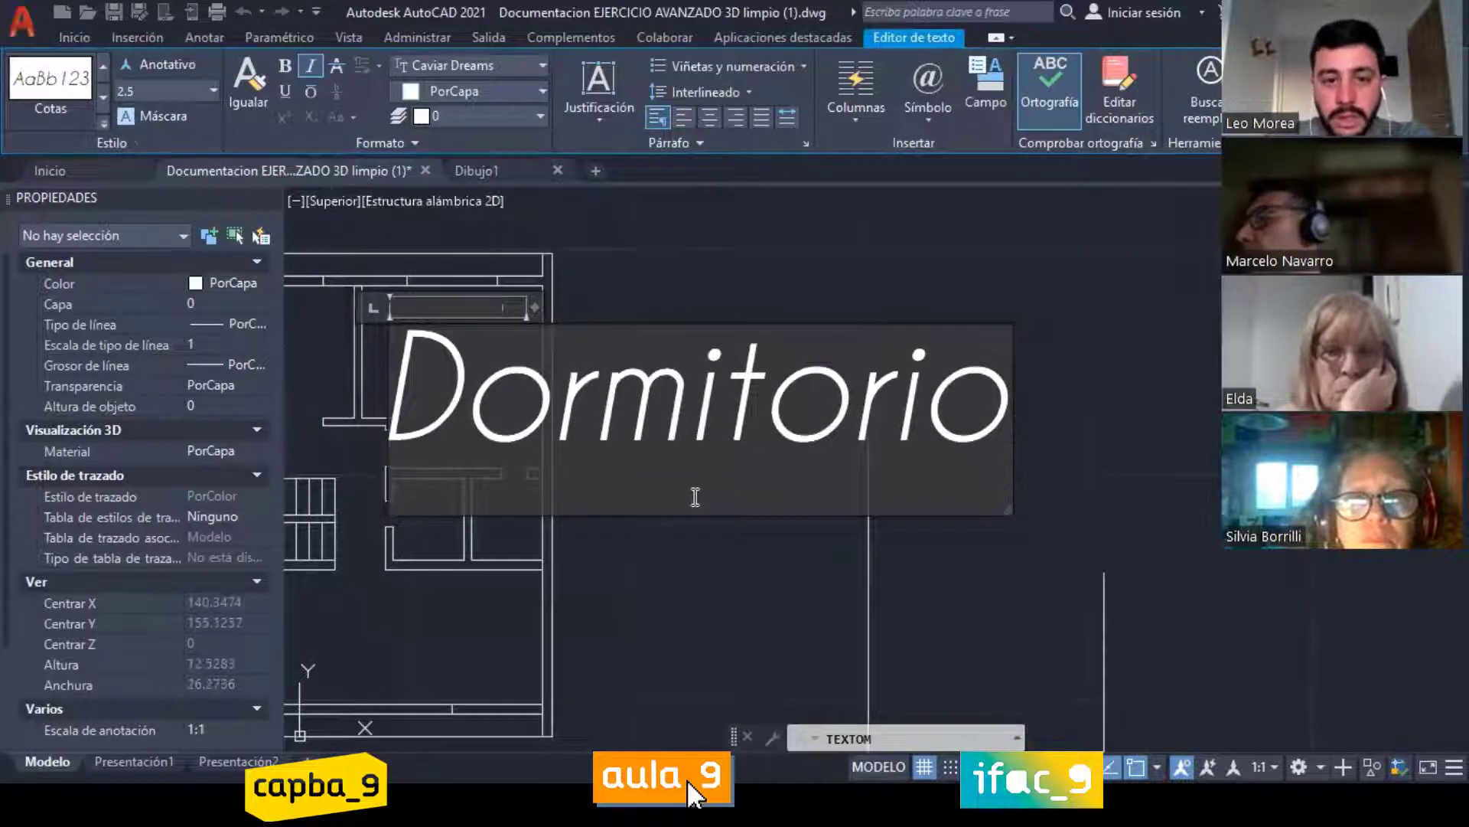
{"action": "middle_click_drag", "start_coordinate": [590, 351], "coordinate": [697, 355]}
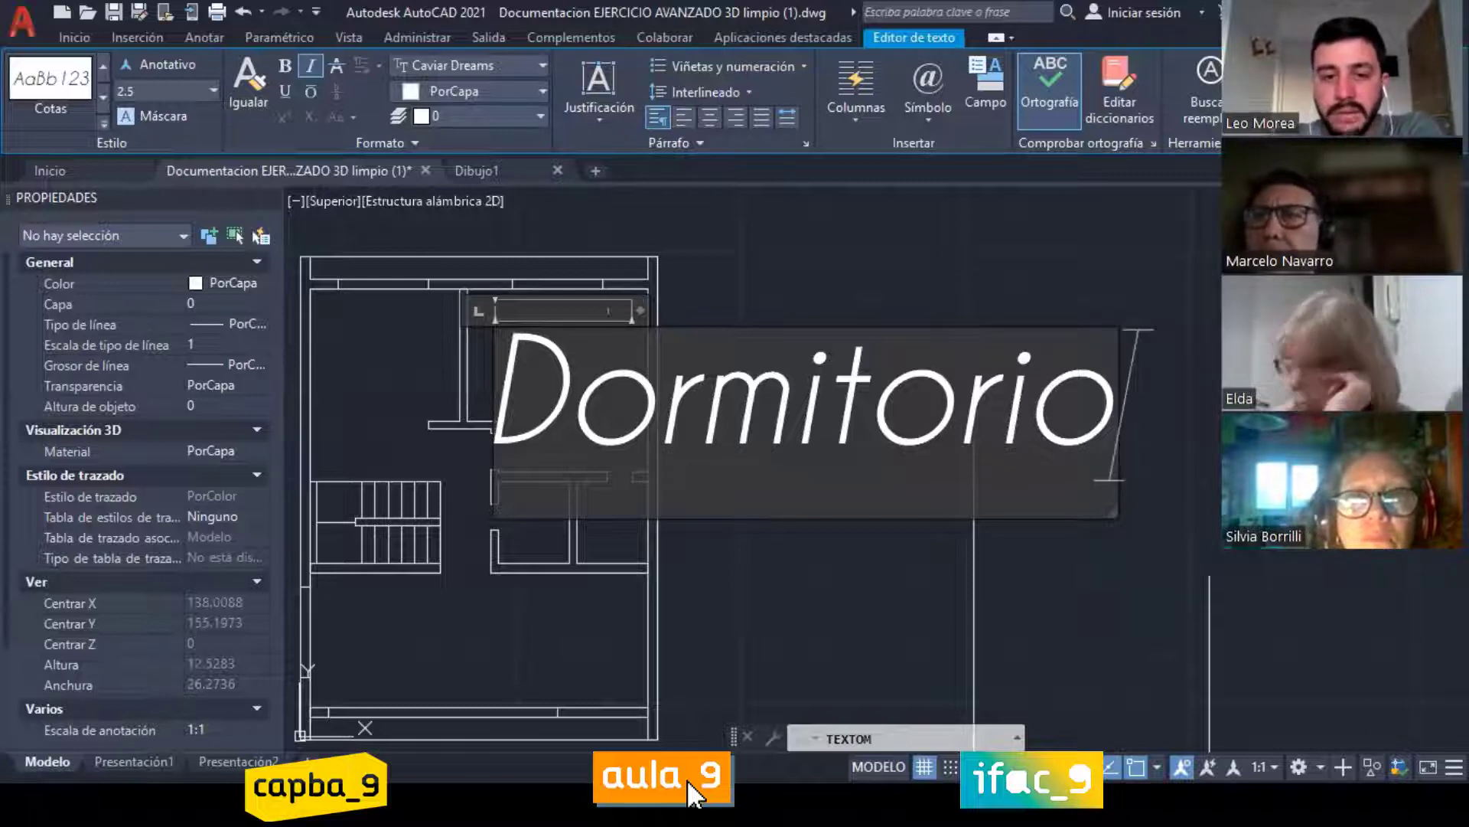
{"action": "key", "text": "Escape"}
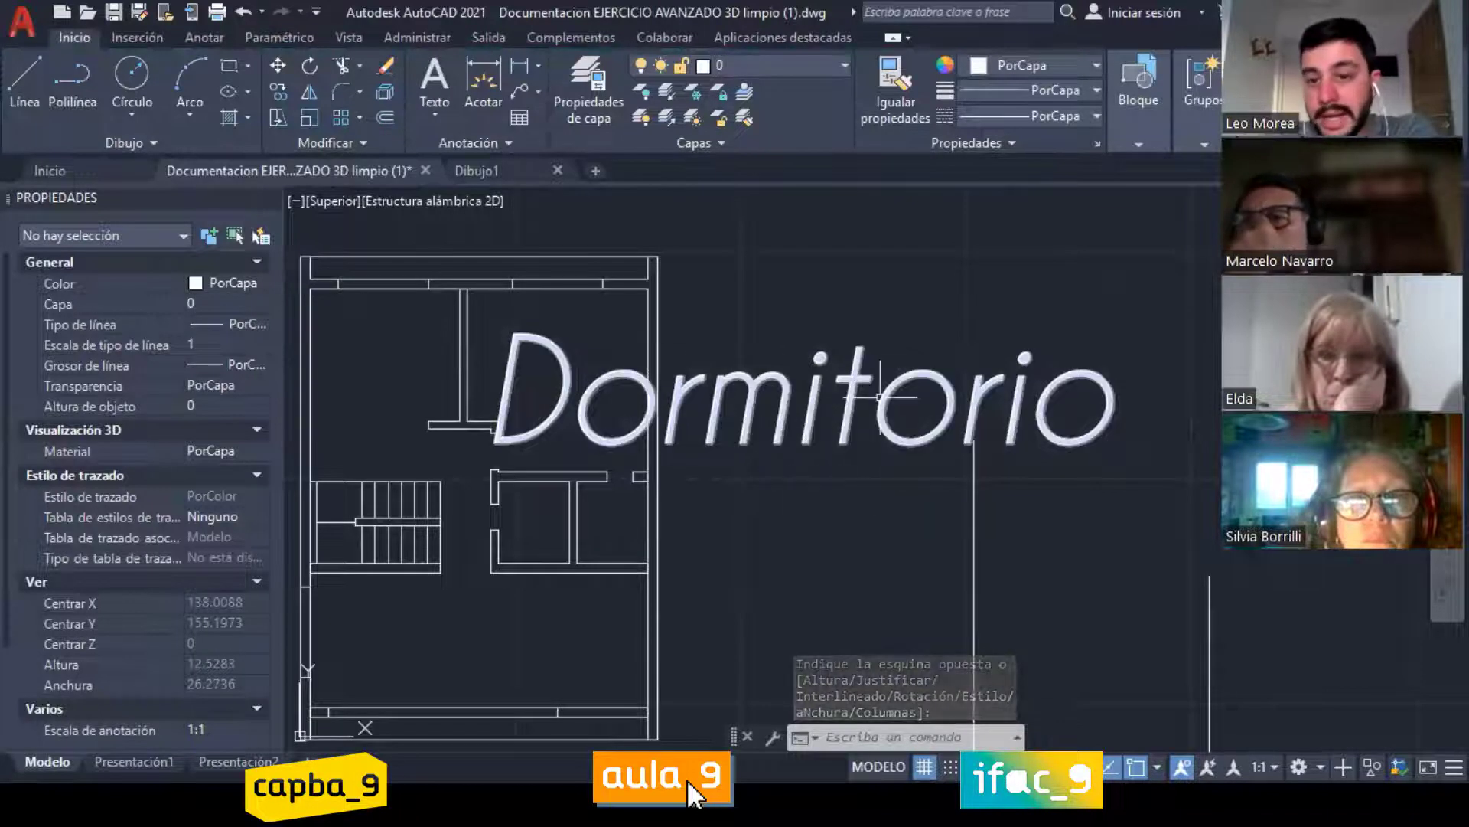
{"action": "left_click", "coordinate": [893, 386]}
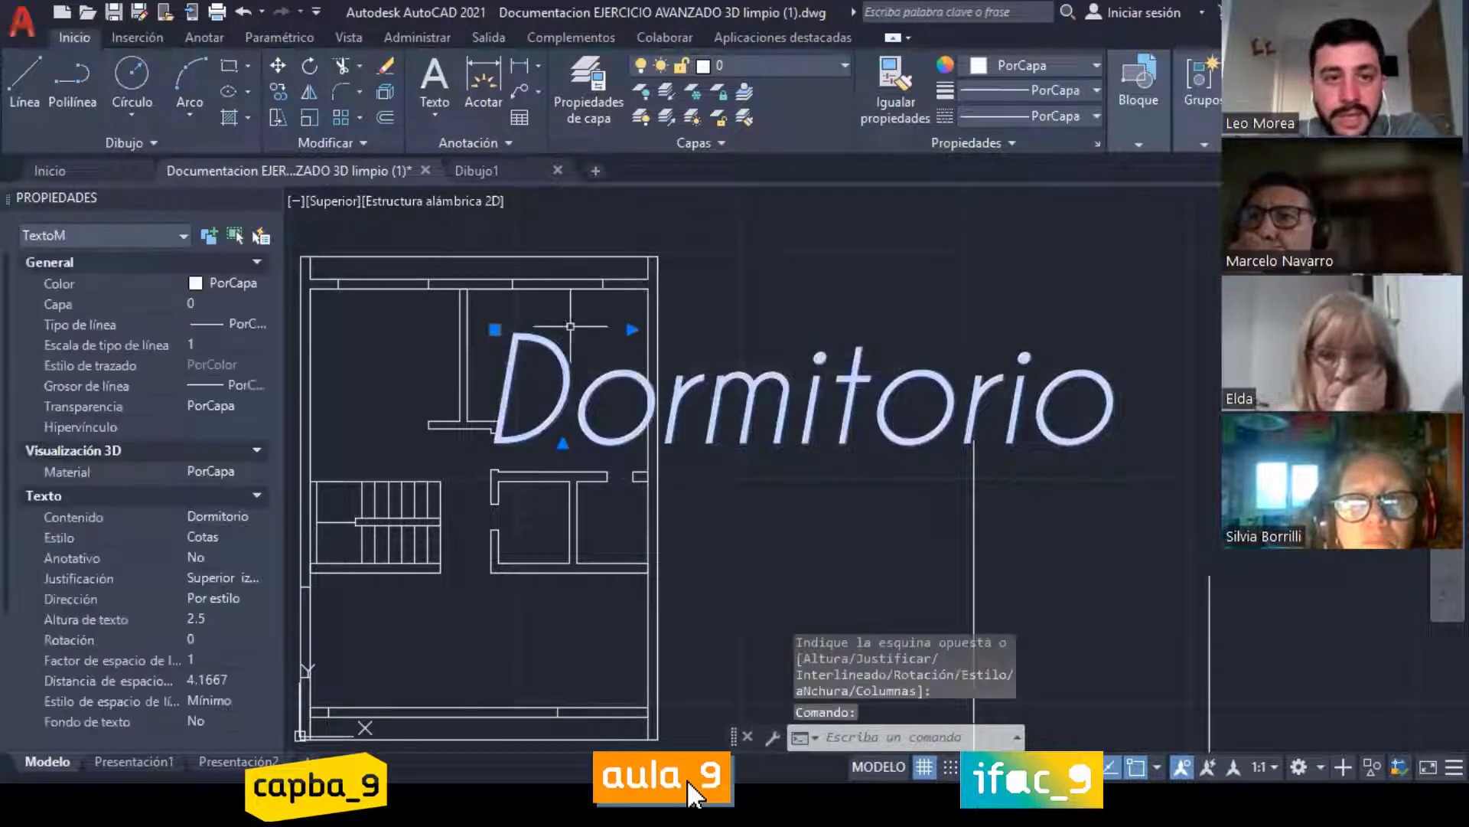
Step: Change the style of the Dormitorio multiline text in the Planta Alta plan to Titulos
{"action": "left_click", "coordinate": [489, 144]}
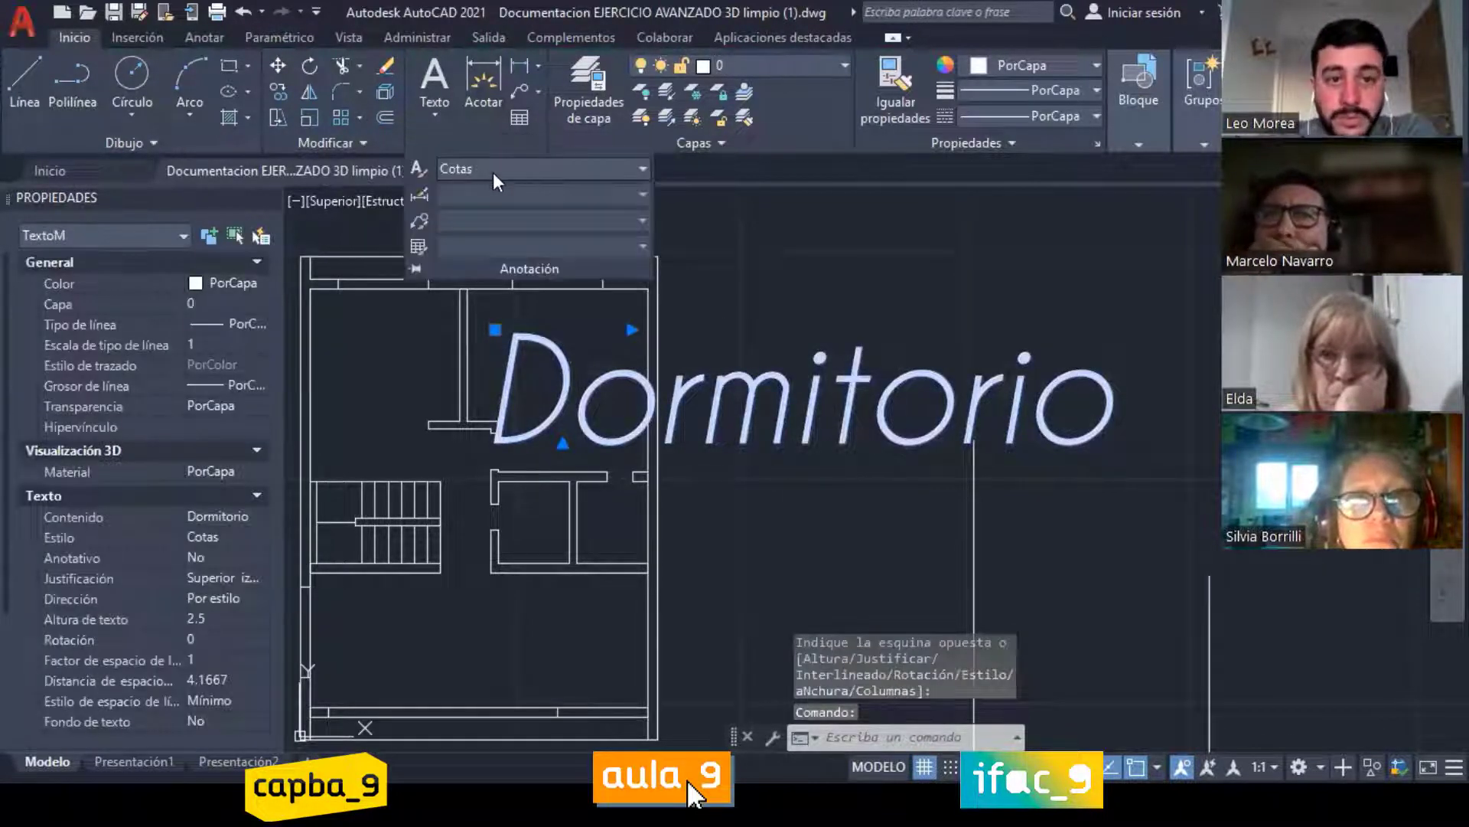
{"action": "key", "text": "Escape"}
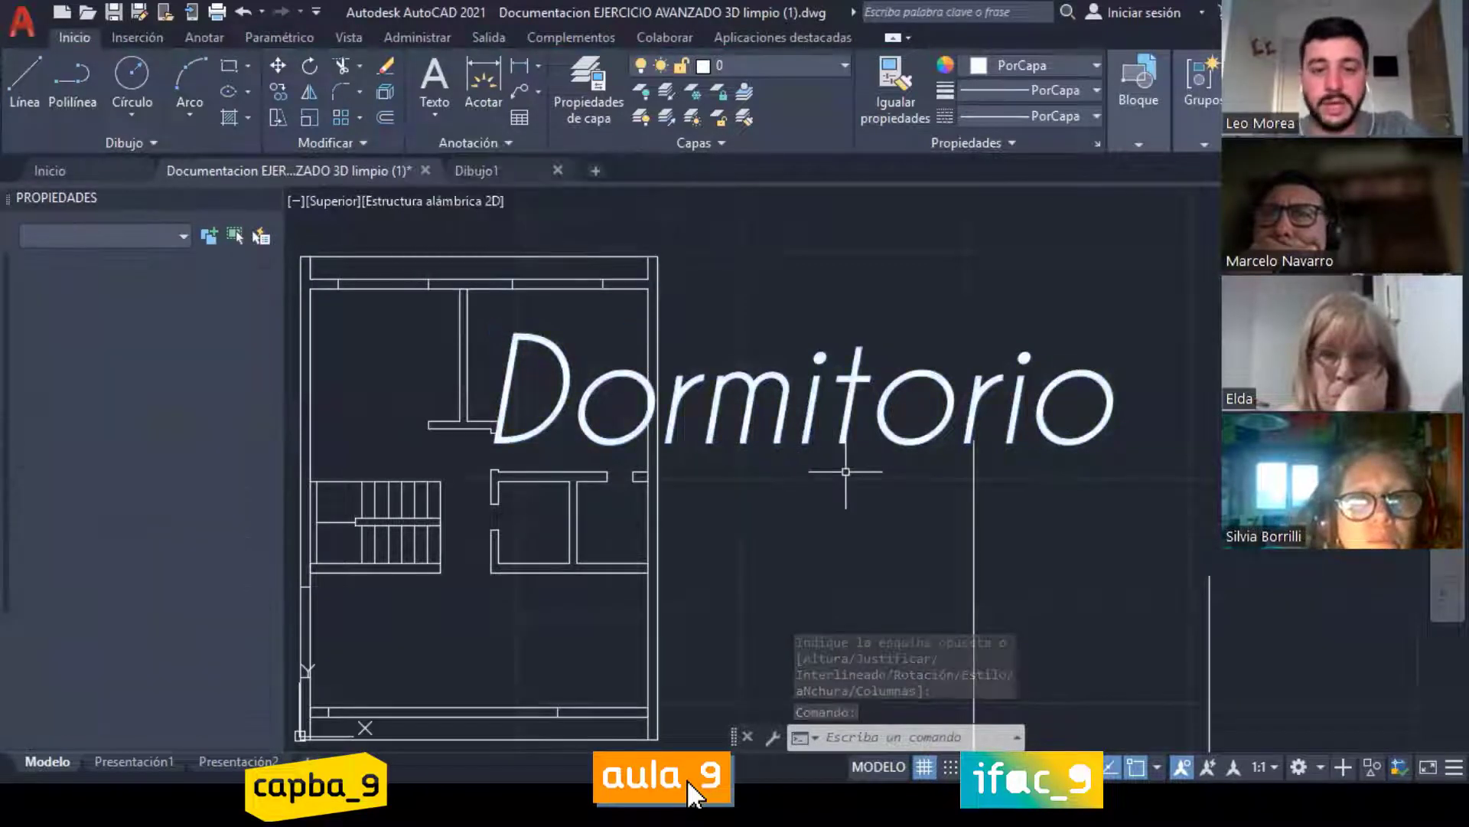
{"action": "left_click", "coordinate": [845, 439]}
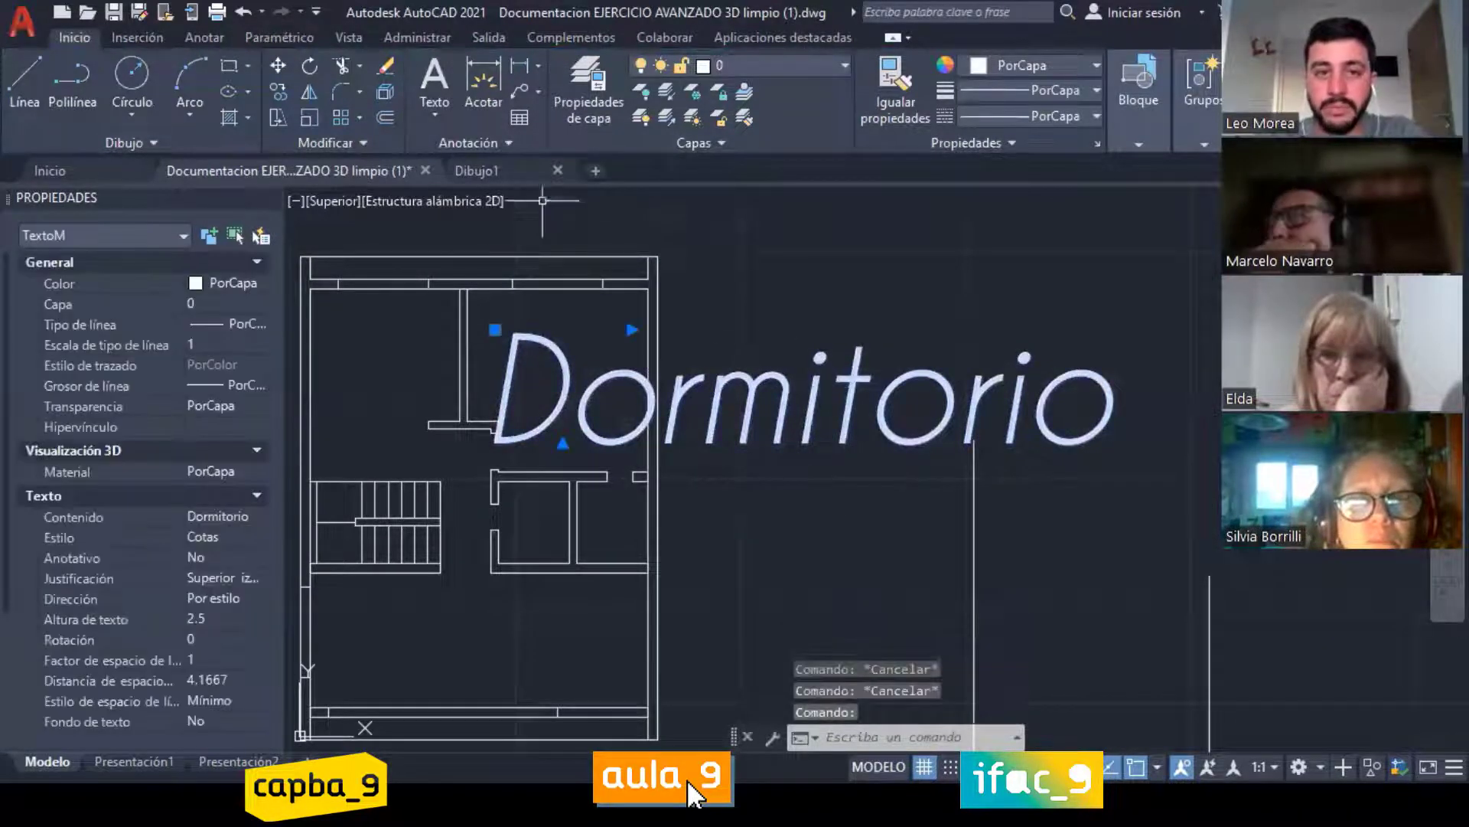
{"action": "left_click", "coordinate": [500, 145]}
{"action": "left_click", "coordinate": [519, 167]}
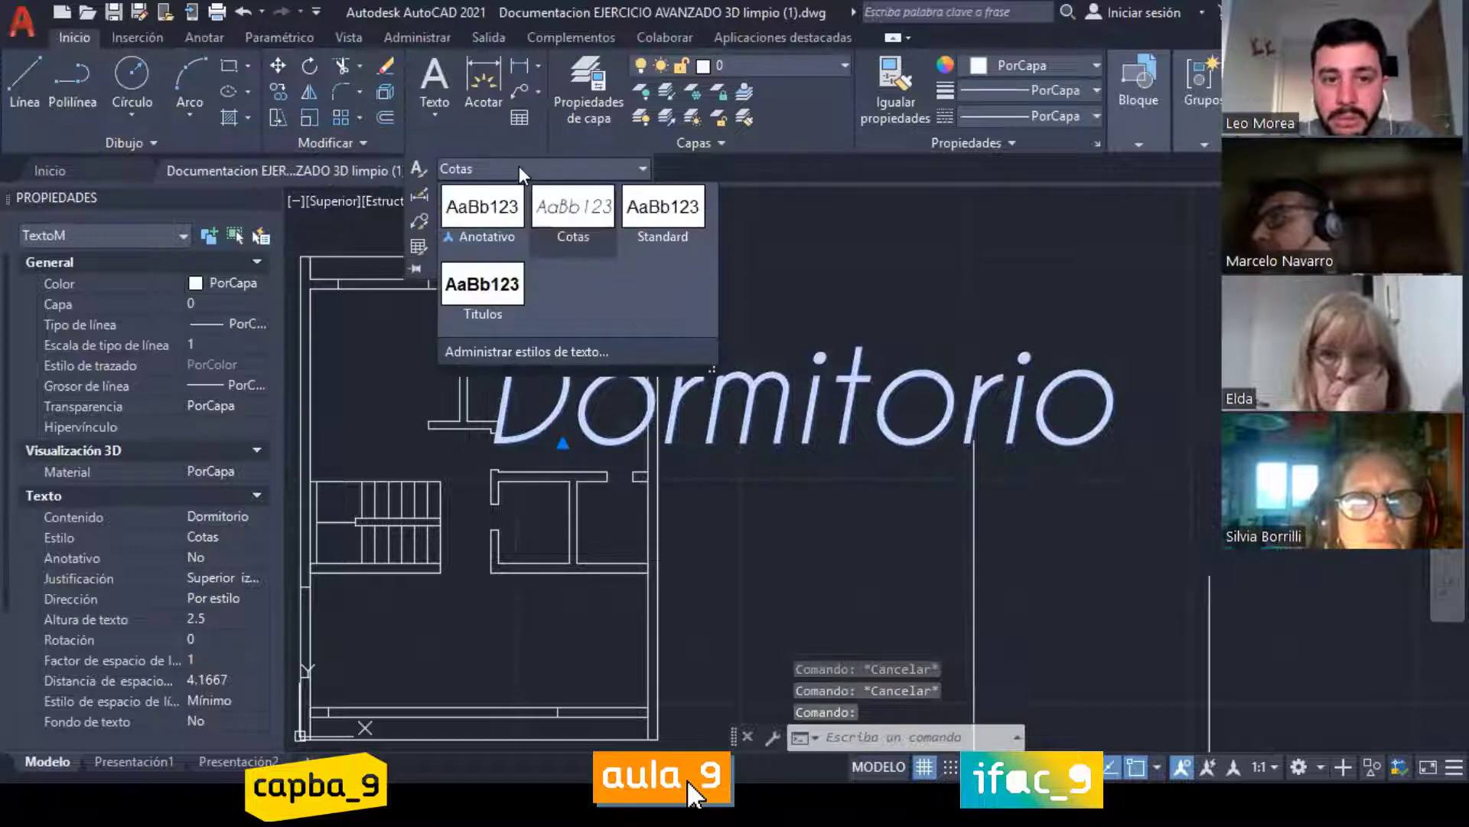
{"action": "left_click", "coordinate": [484, 302]}
Step: Try a height of 0.1 for the whole Dormitorio text, set it to 0.2, and finish editing the text
{"action": "scroll", "coordinate": [682, 433], "scroll_direction": "down", "scroll_amount": 2}
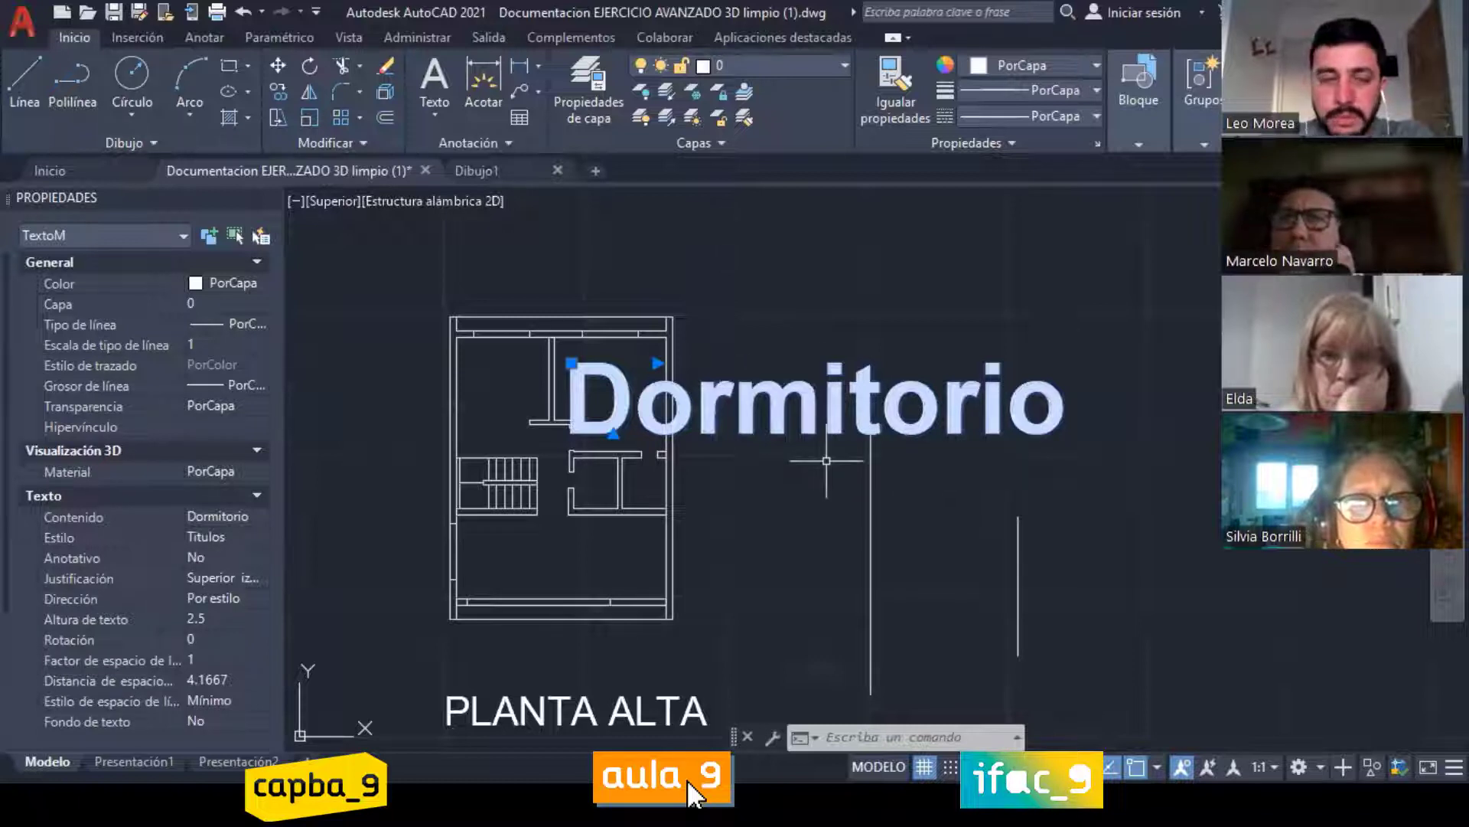
{"action": "double_click", "coordinate": [705, 388]}
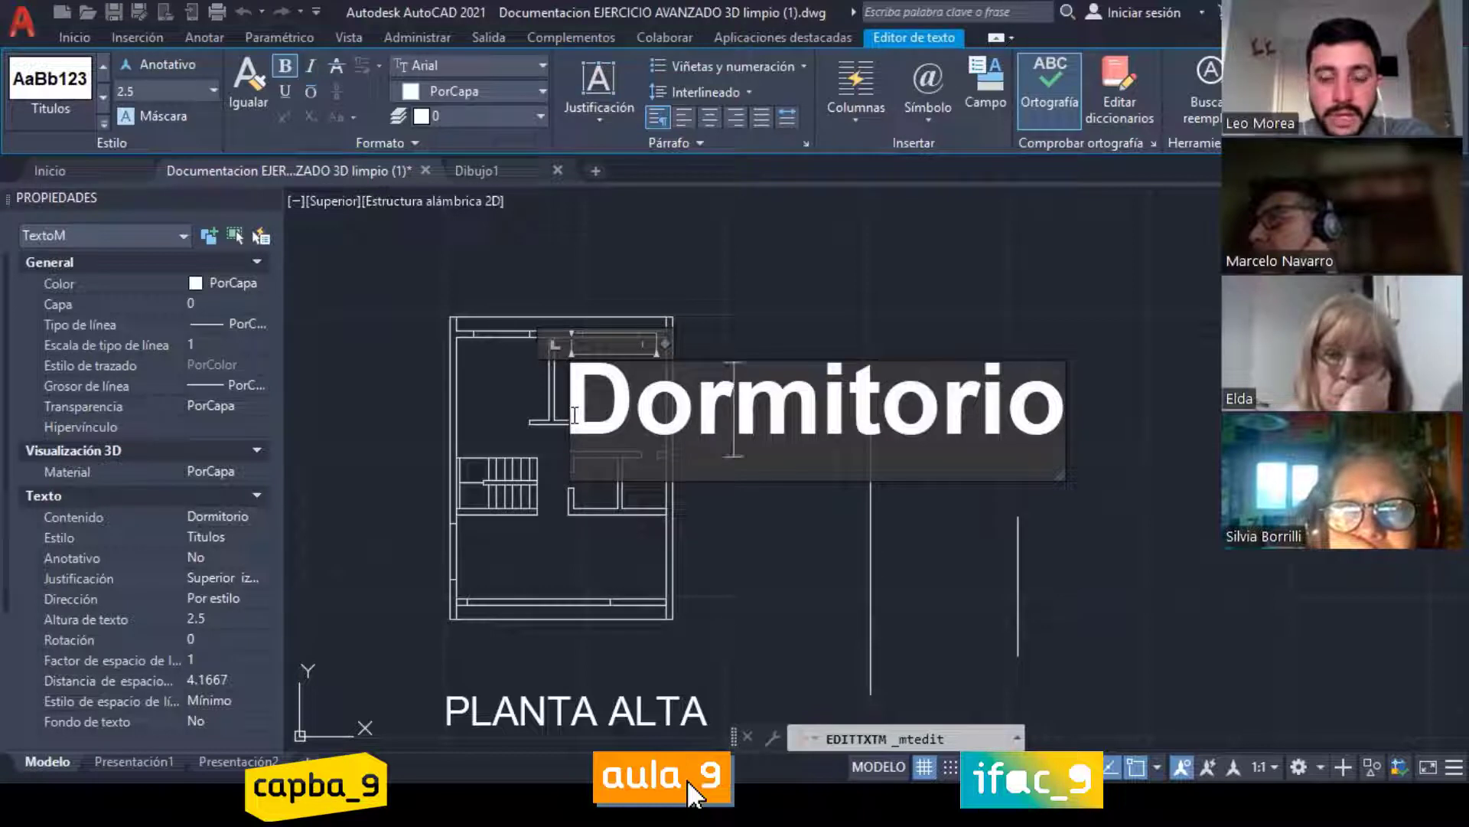
{"action": "left_click_drag", "start_coordinate": [575, 415], "coordinate": [1063, 433]}
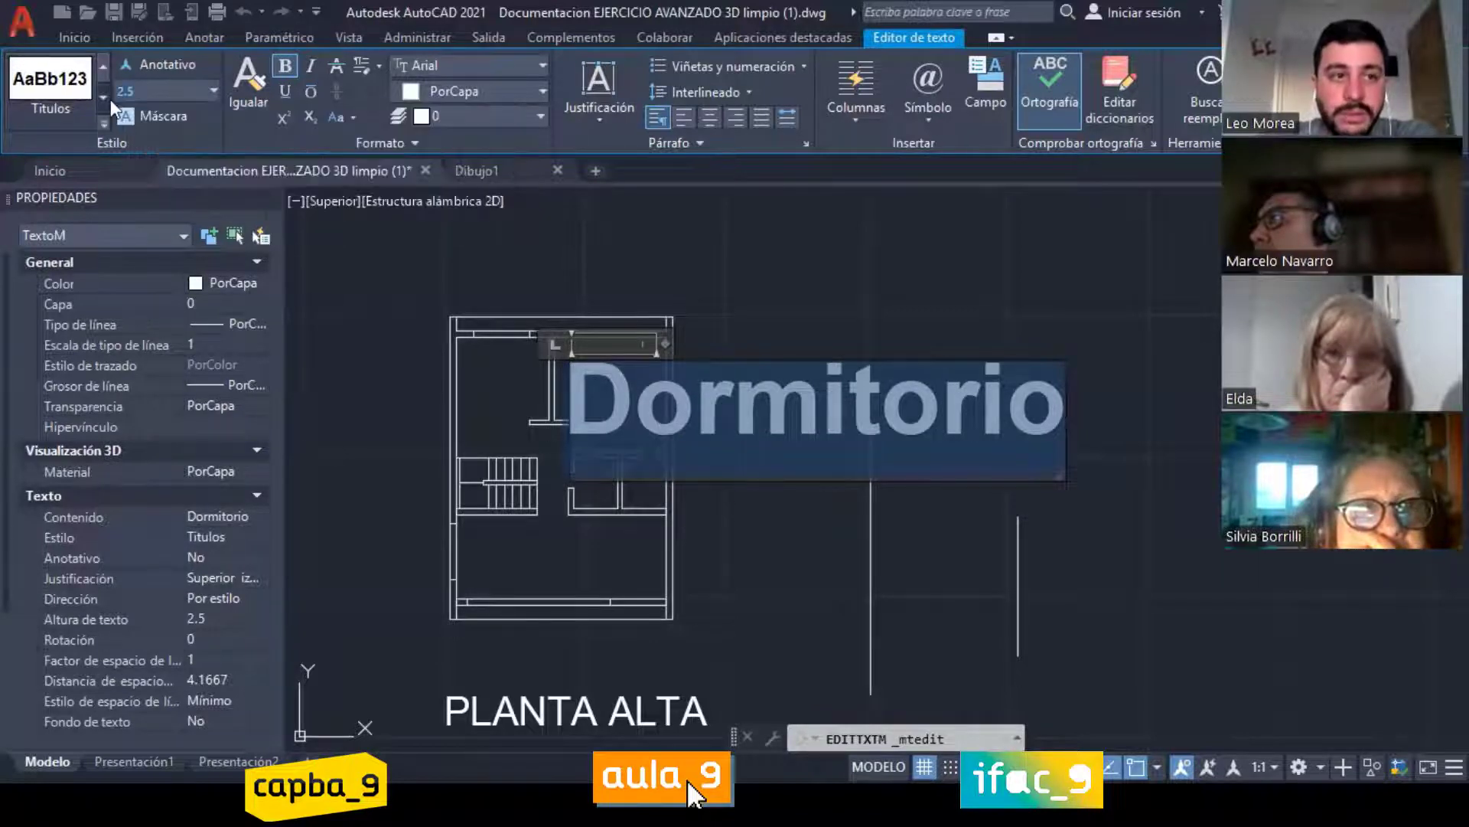
{"action": "type", "text": "0.1"}
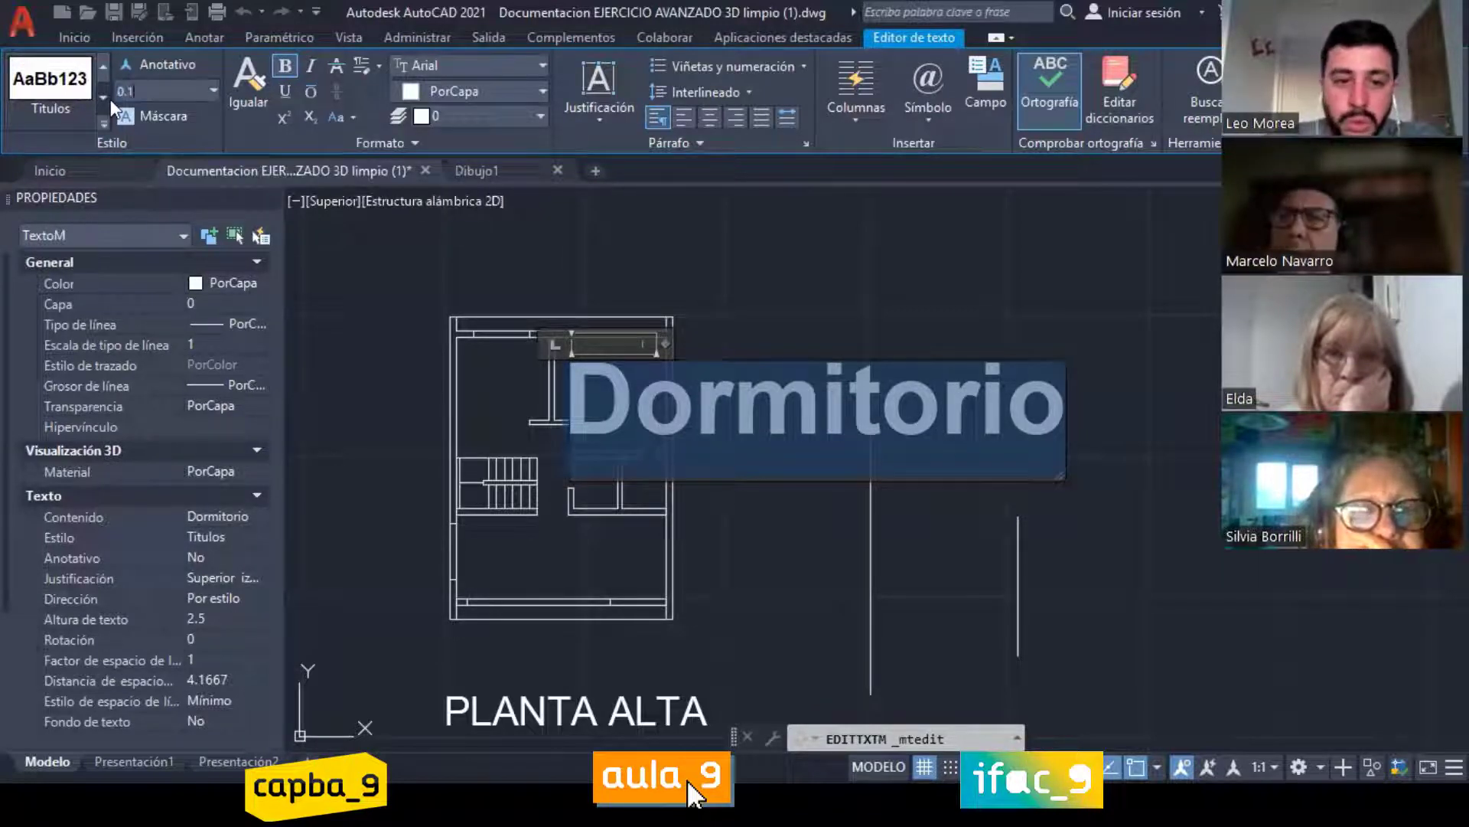
{"action": "key", "text": "Return"}
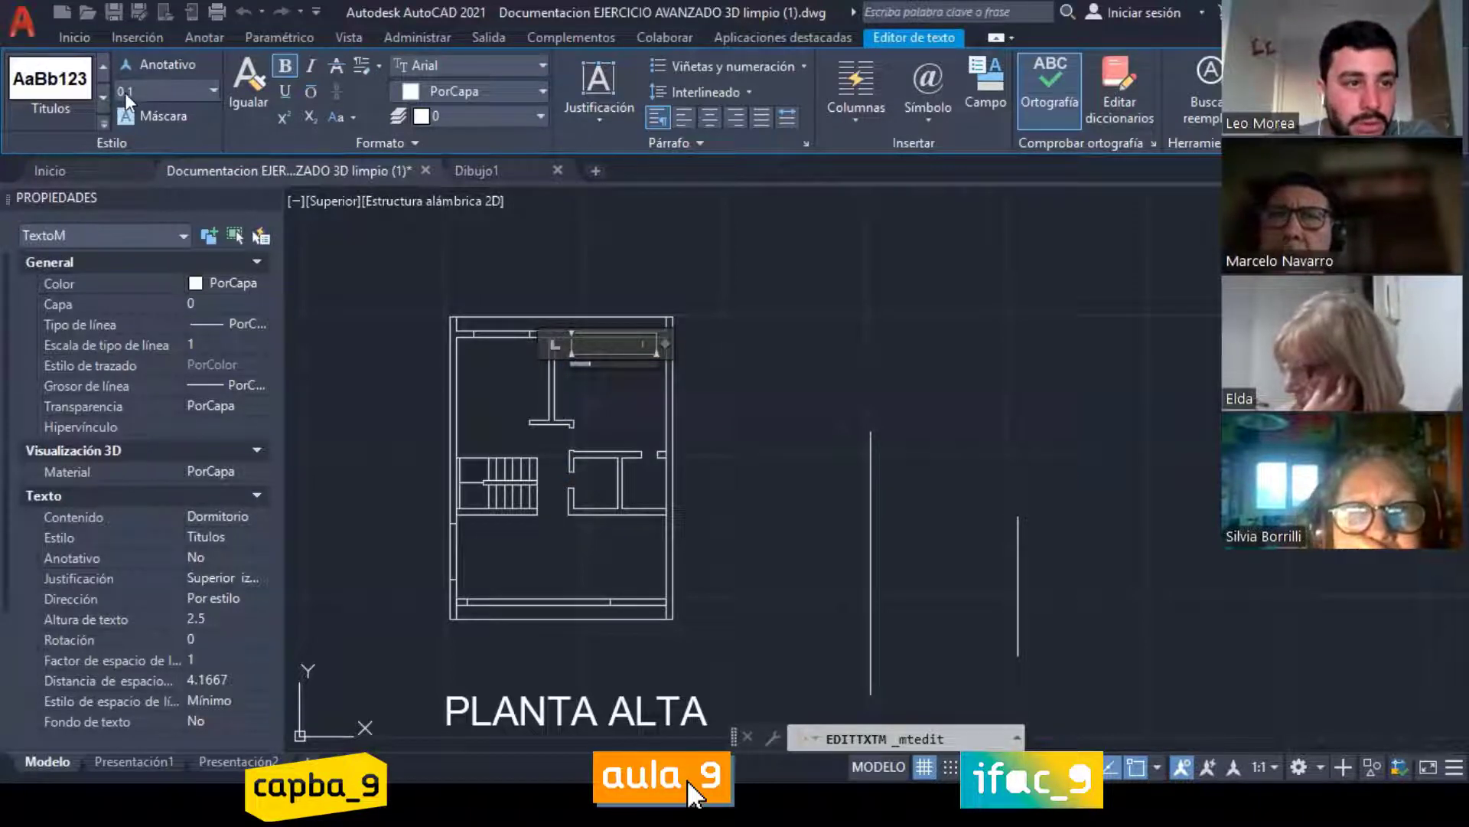
{"action": "key", "text": "BackSpace"}
{"action": "type", "text": "2"}
{"action": "key", "text": "Return"}
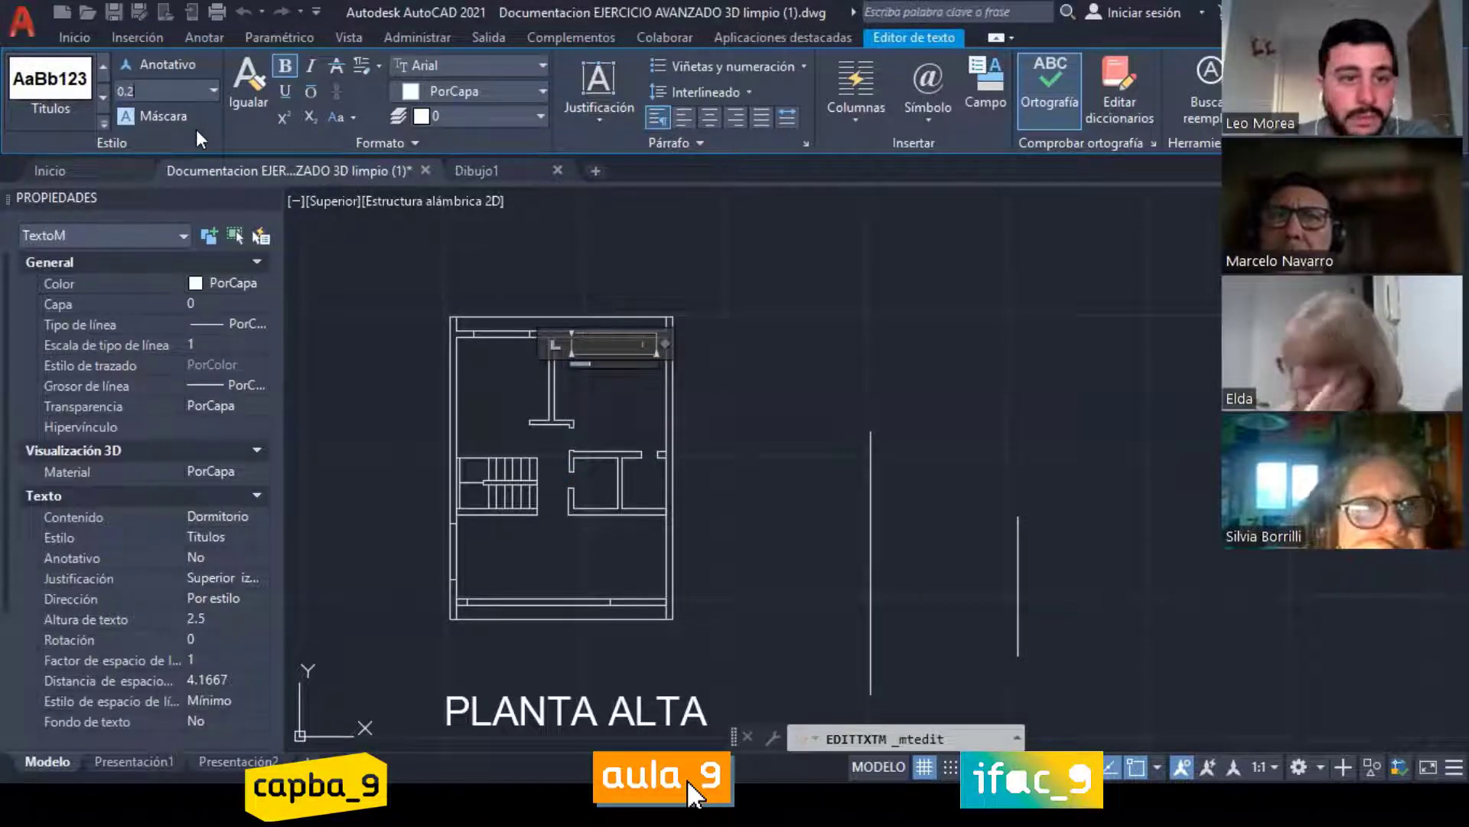
{"action": "left_click", "coordinate": [747, 354]}
Step: Move the Dormitorio label down and inward, closer to the middle of the upper-right room, and deselect it
{"action": "scroll", "coordinate": [591, 354], "scroll_direction": "up", "scroll_amount": 6}
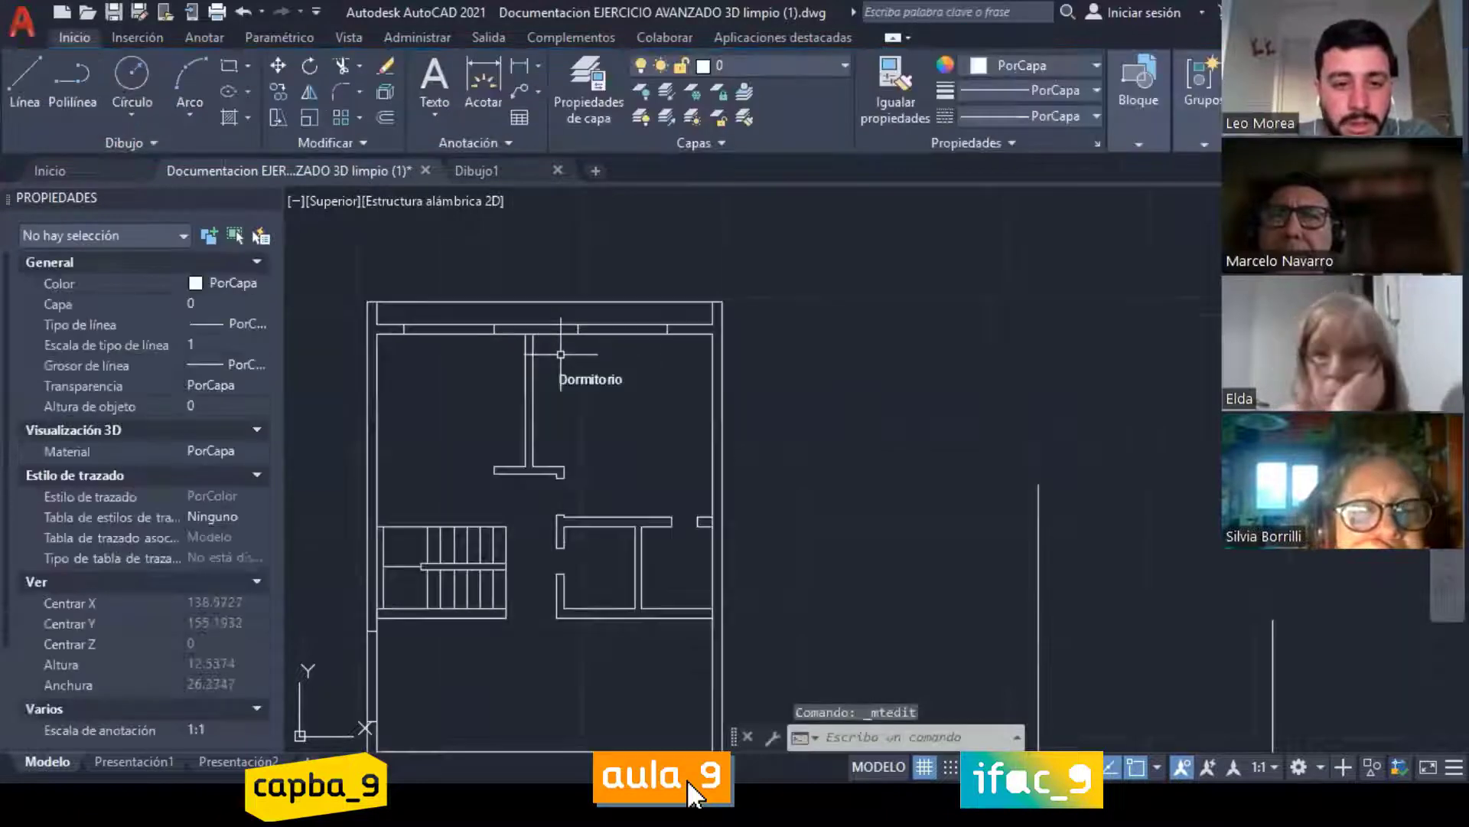
{"action": "left_click", "coordinate": [543, 343]}
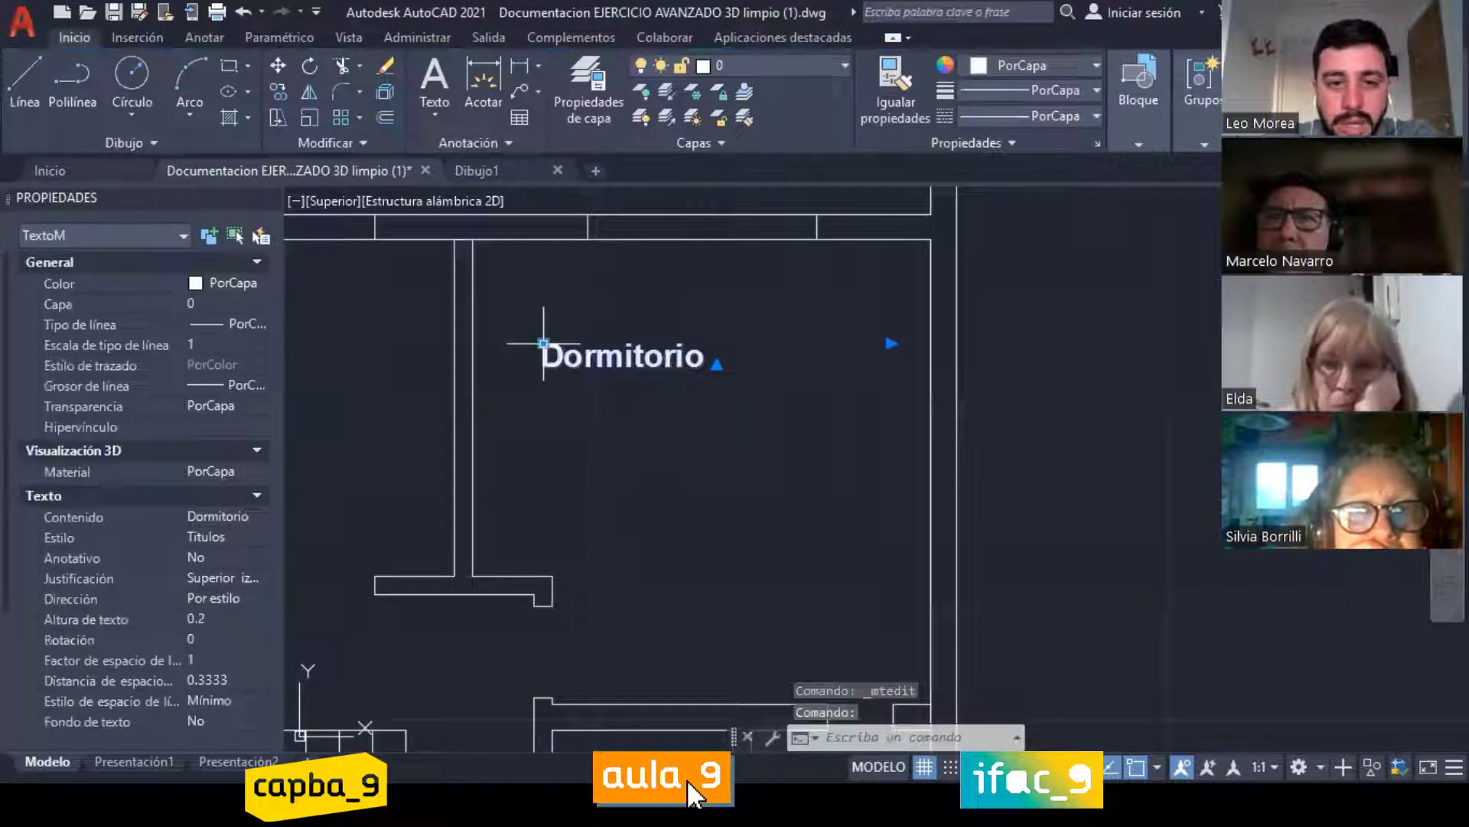
{"action": "left_click_drag", "start_coordinate": [543, 343], "coordinate": [604, 403]}
{"action": "key", "text": "Escape"}
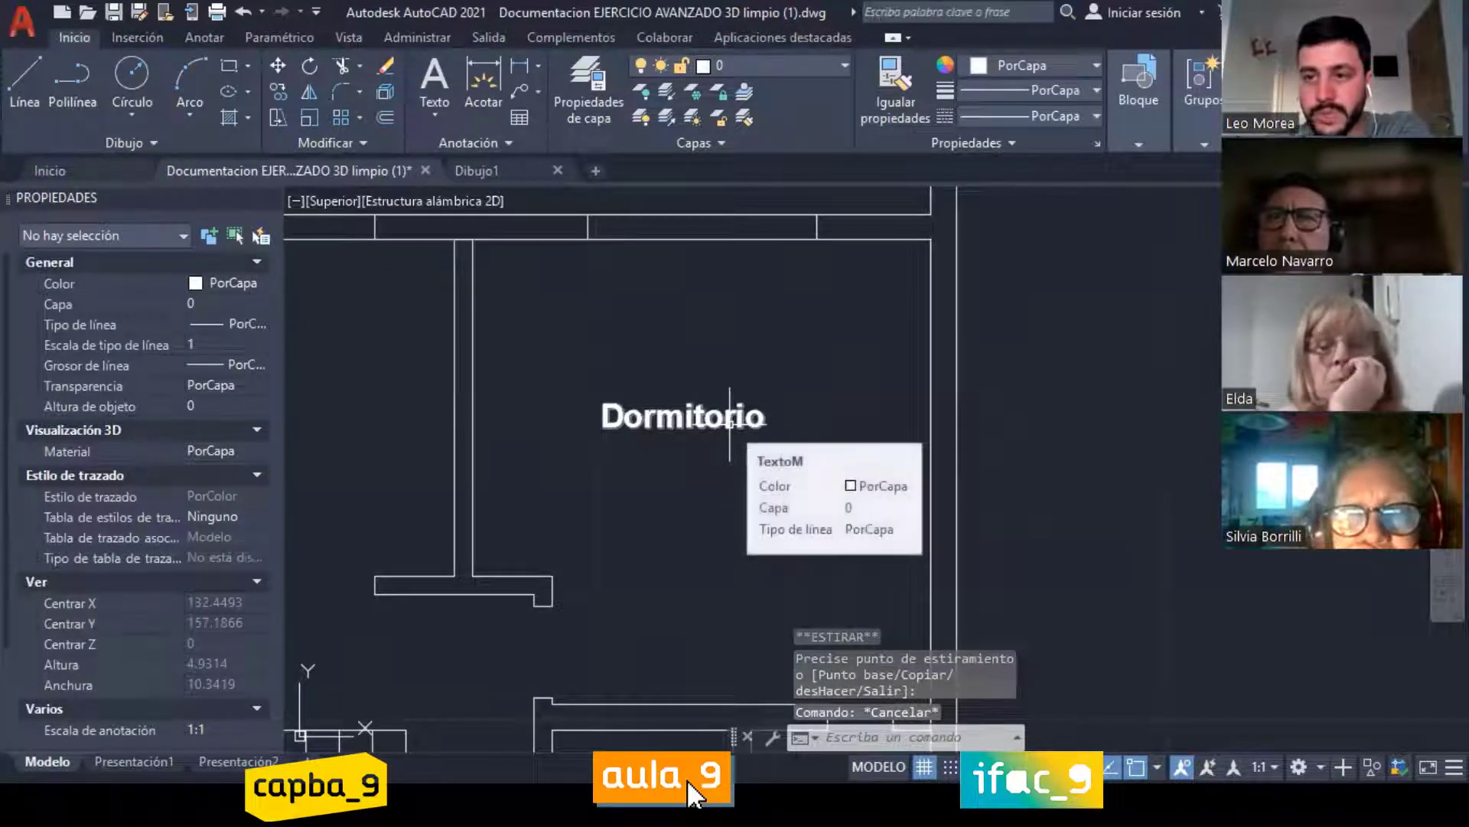
Step: Set the height of the Cotas text style to 0.2, apply it, and close the text style manager
{"action": "left_click", "coordinate": [478, 140]}
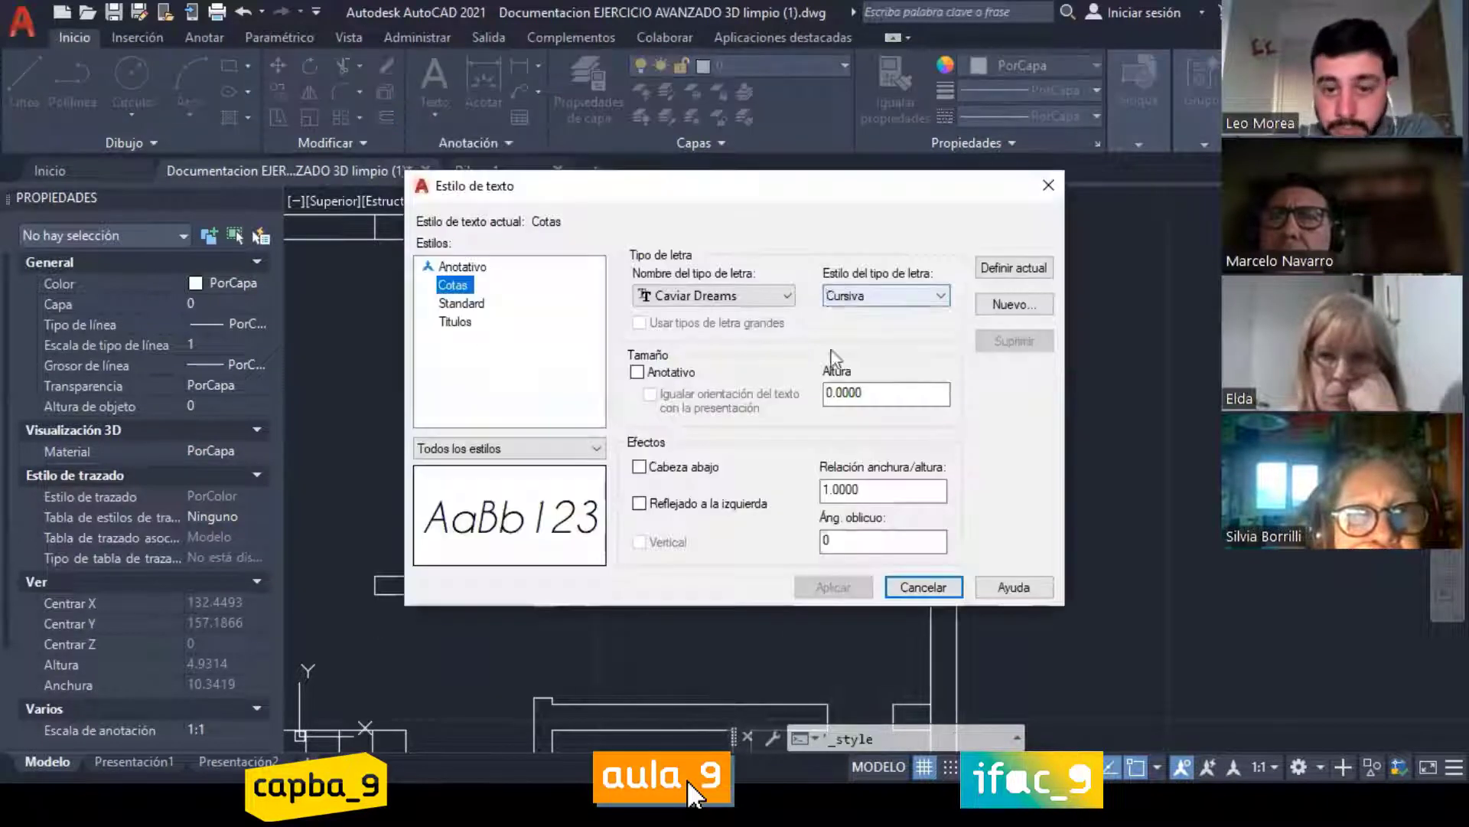
{"action": "left_click", "coordinate": [856, 395]}
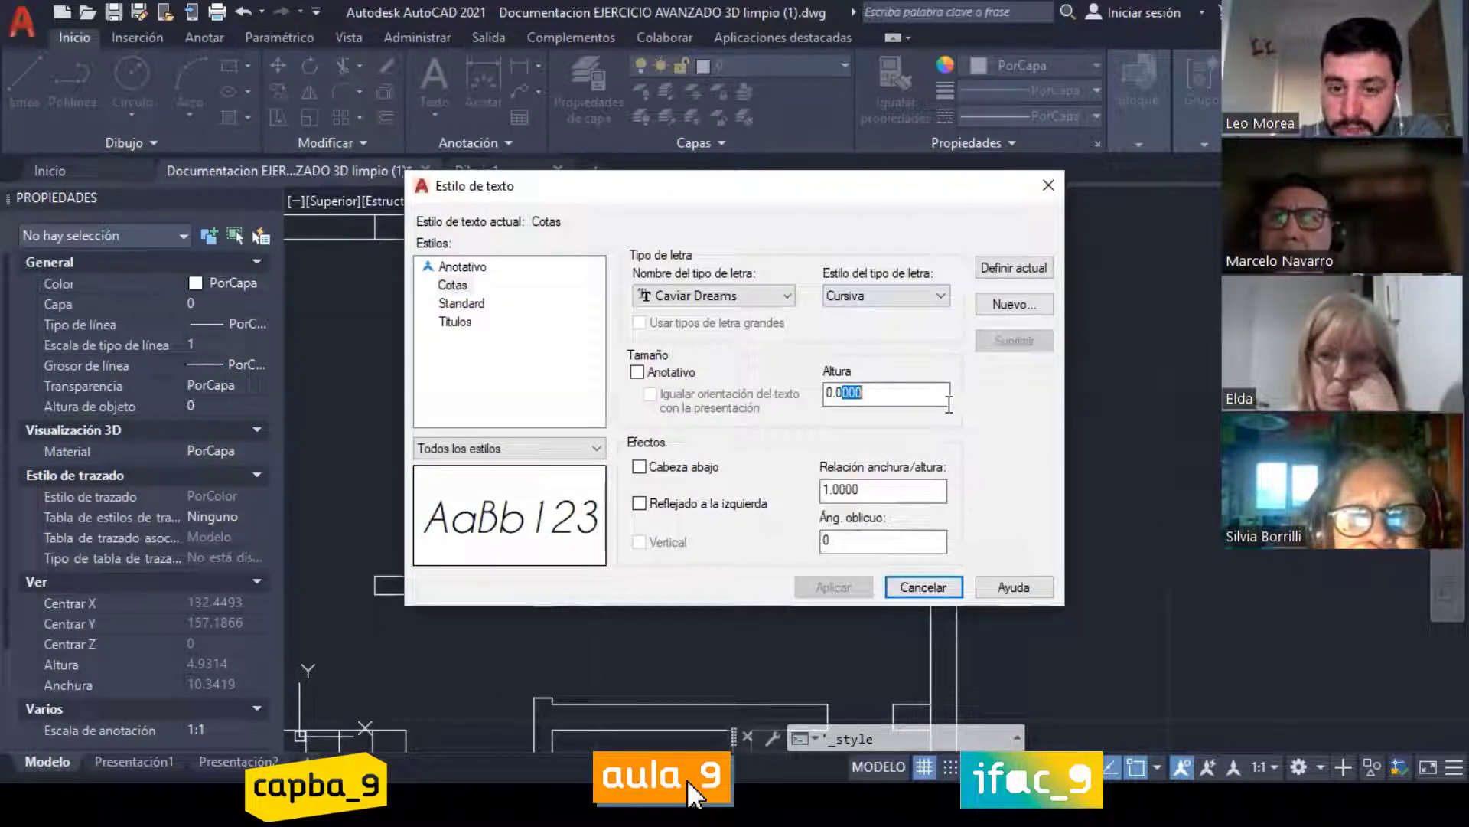
{"action": "key", "text": "BackSpace"}
{"action": "key", "text": "BackSpace"}
{"action": "type", "text": "2"}
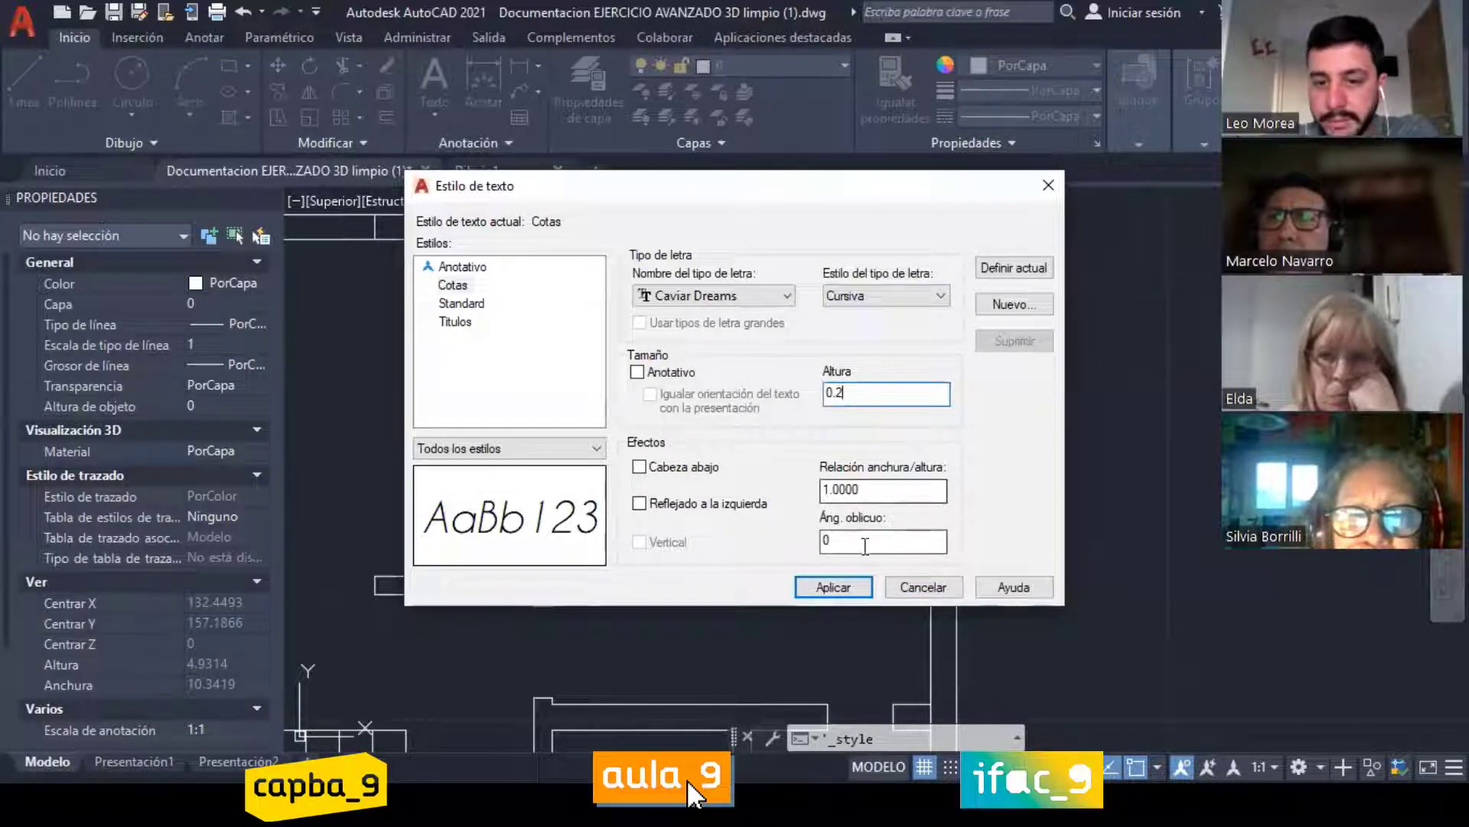
{"action": "left_click", "coordinate": [828, 589]}
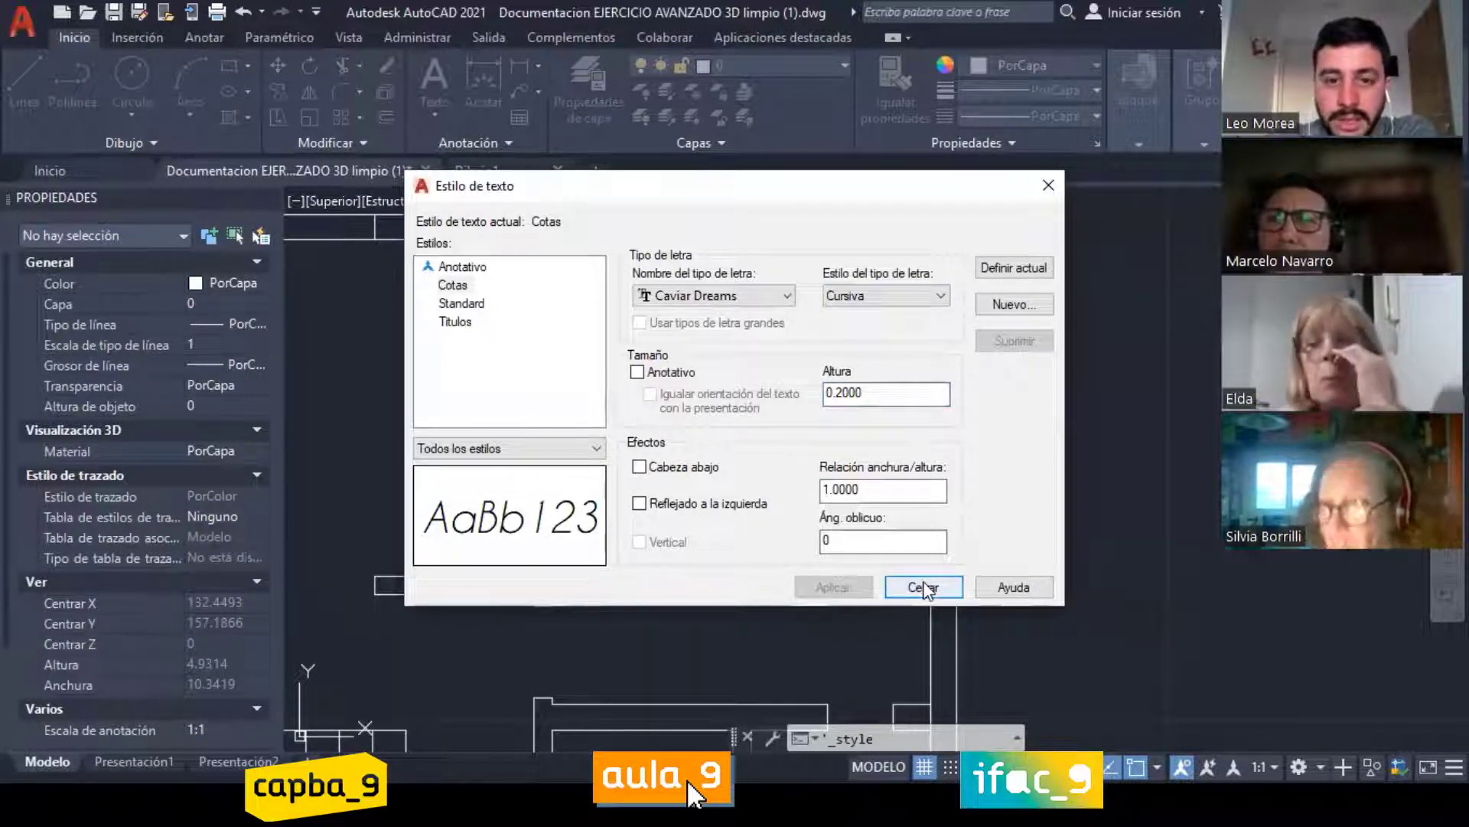
{"action": "left_click", "coordinate": [924, 587]}
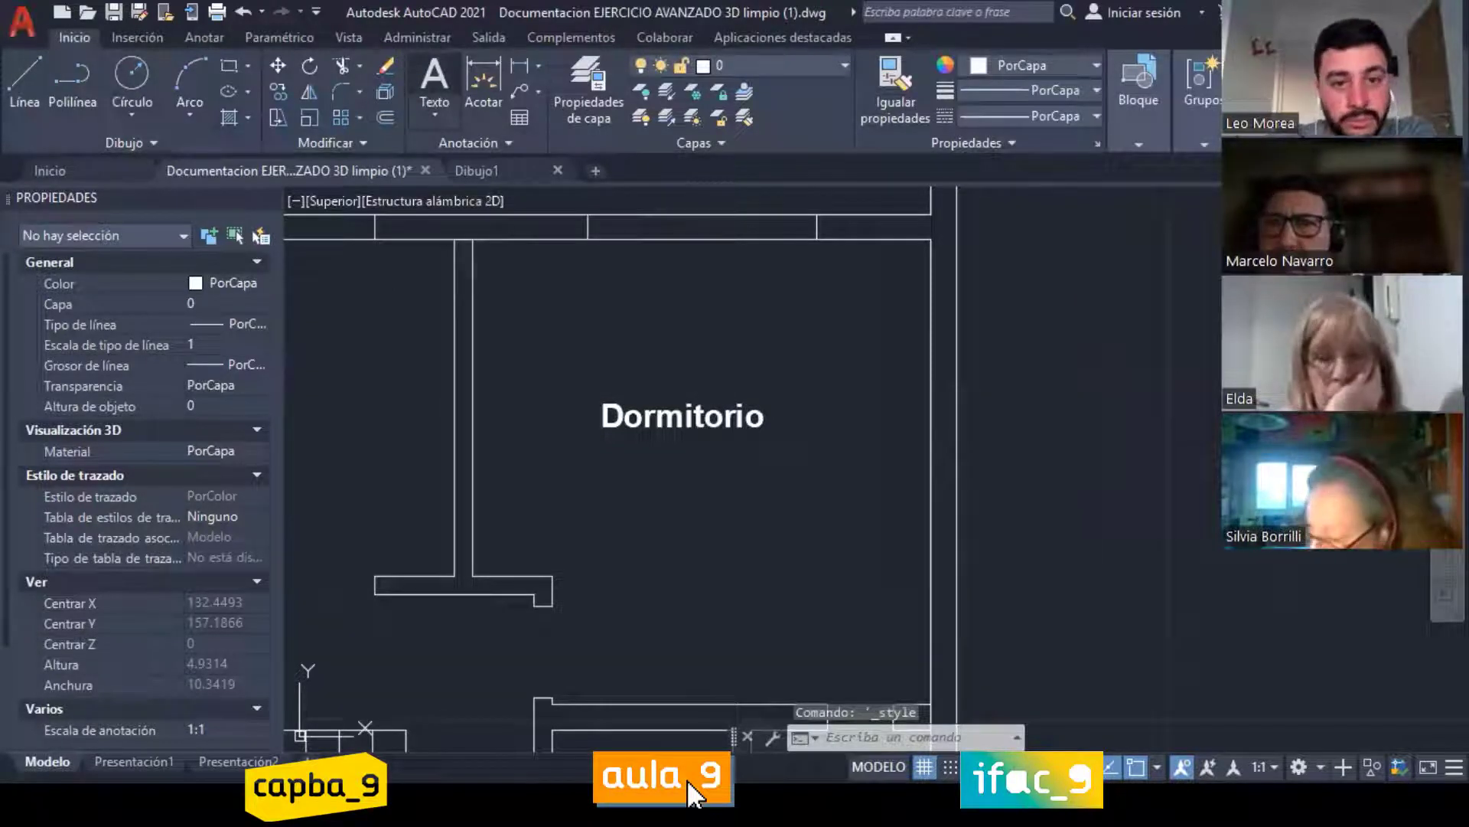
Step: Write a second Dormitorio multiline text in the Cotas style, height 0.2, above the existing label in the upper-right room
{"action": "left_click", "coordinate": [435, 81]}
{"action": "left_click", "coordinate": [553, 296]}
{"action": "left_click", "coordinate": [899, 373]}
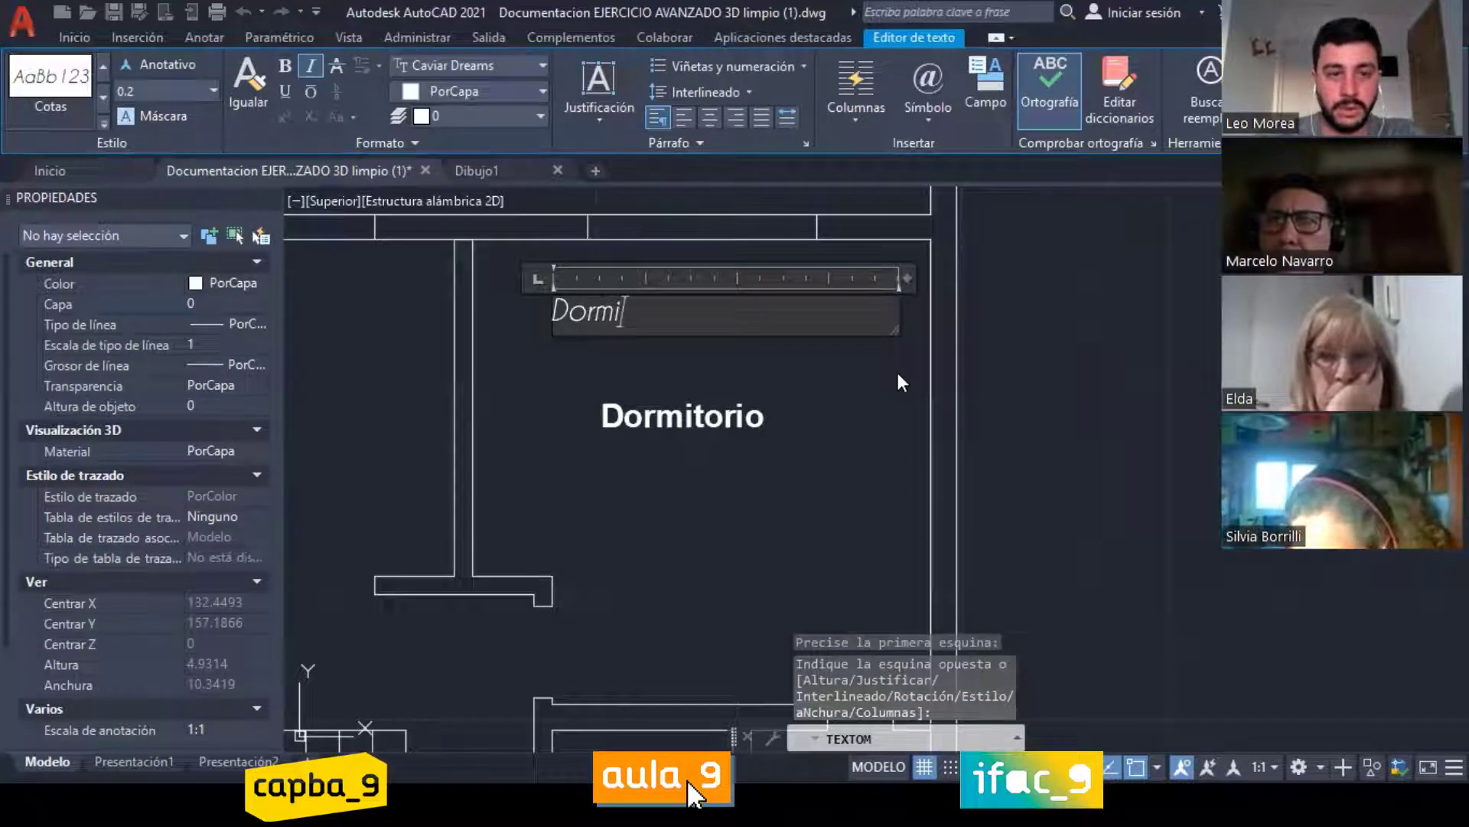
{"action": "type", "text": "torio"}
{"action": "left_click", "coordinate": [897, 369]}
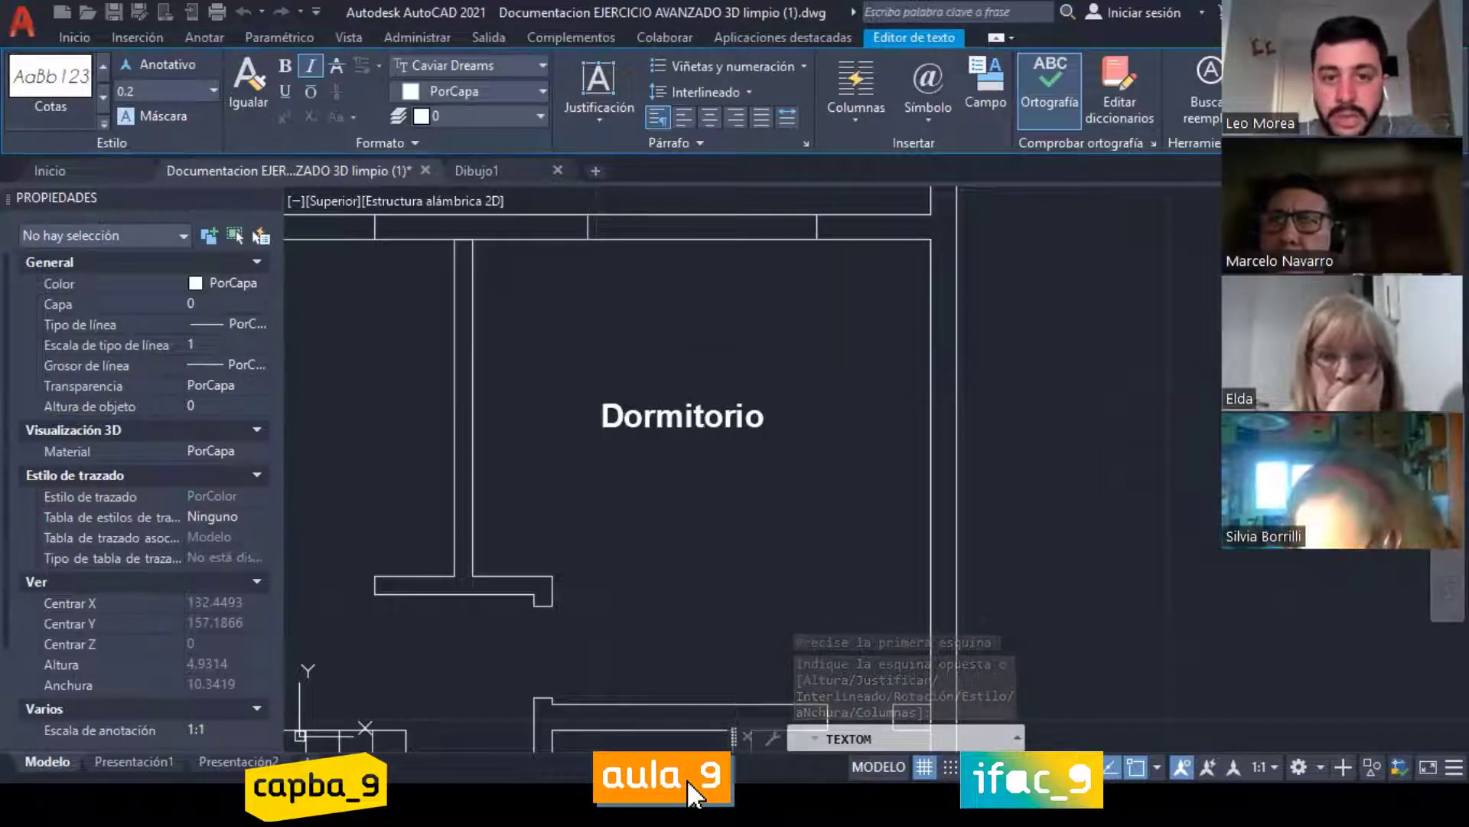
Step: Switch the upper of the two Dormitorio texts to the Titulos style, and delete that text
{"action": "left_click", "coordinate": [656, 301]}
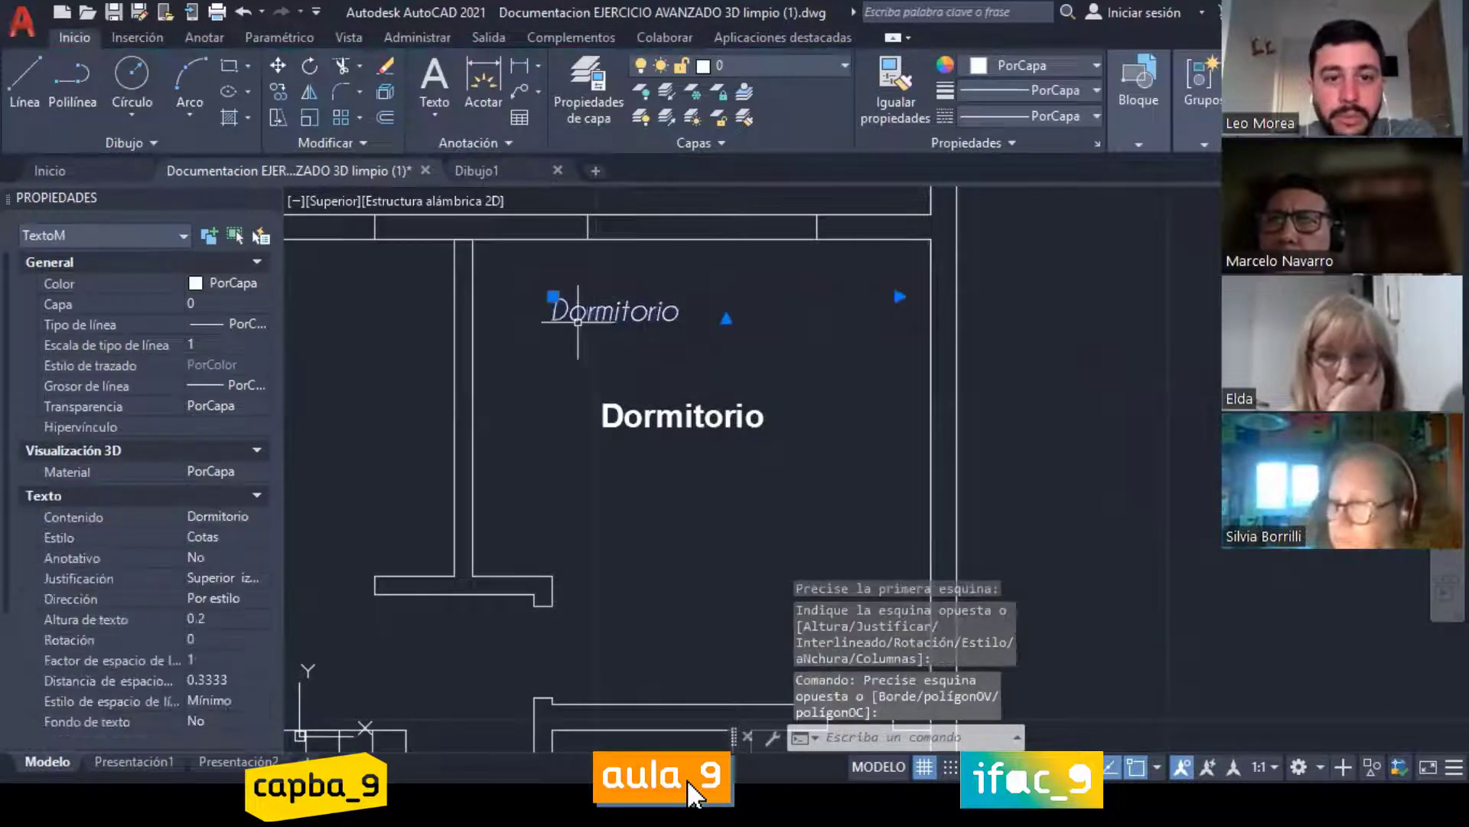
{"action": "double_click", "coordinate": [703, 315]}
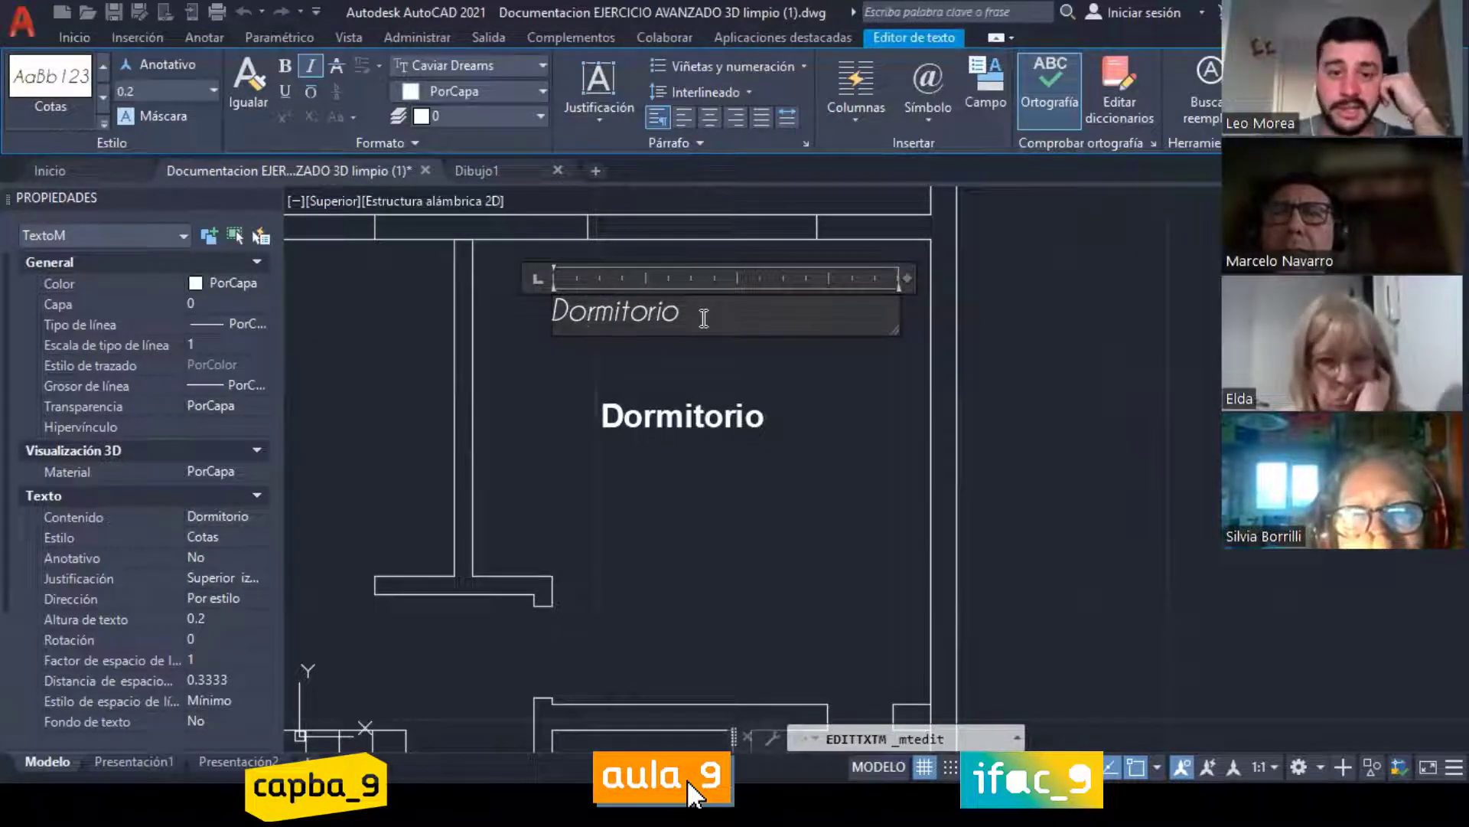
{"action": "key", "text": "Escape"}
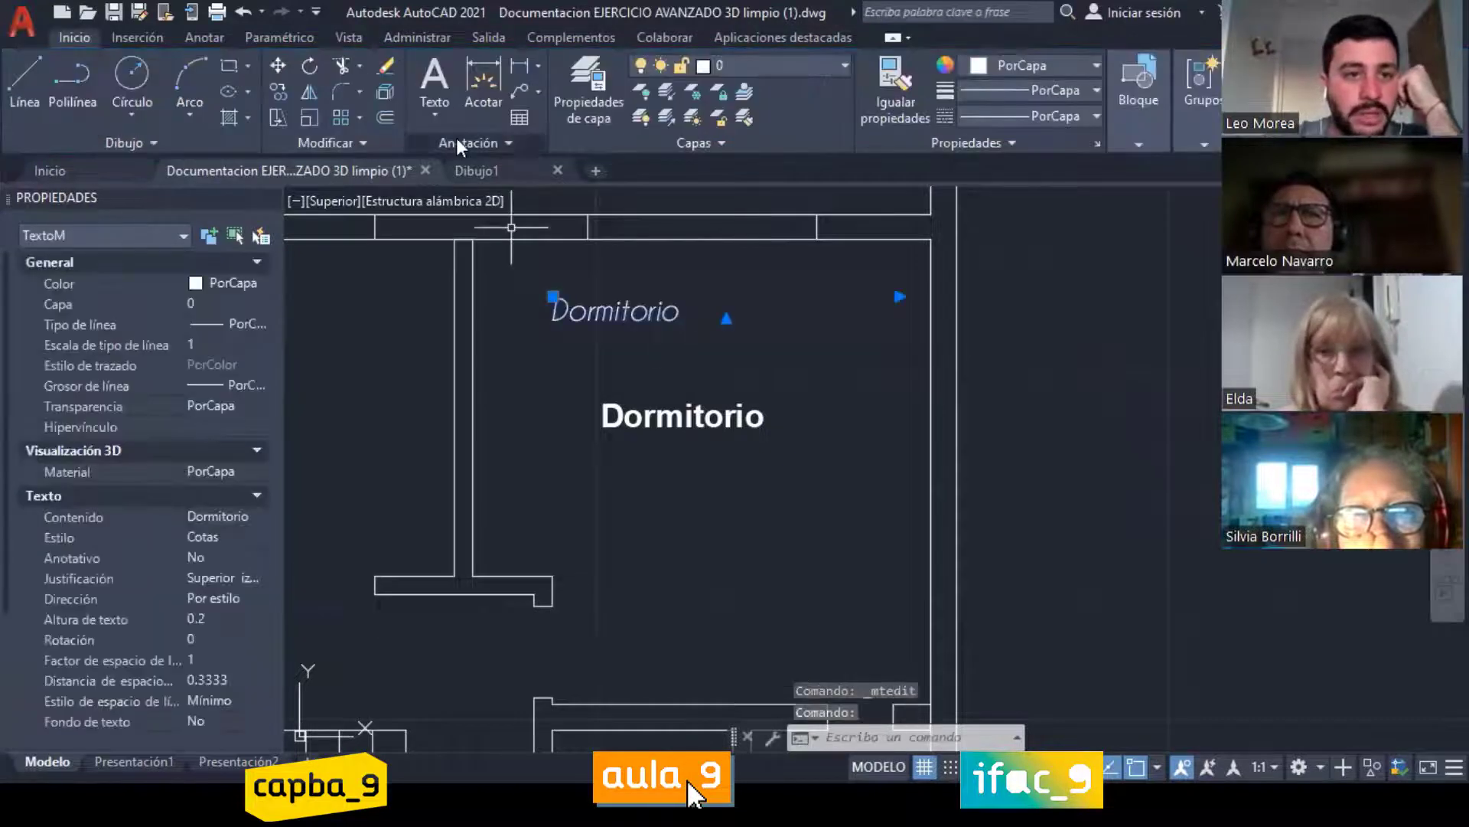
{"action": "left_click", "coordinate": [456, 138]}
{"action": "left_click", "coordinate": [478, 166]}
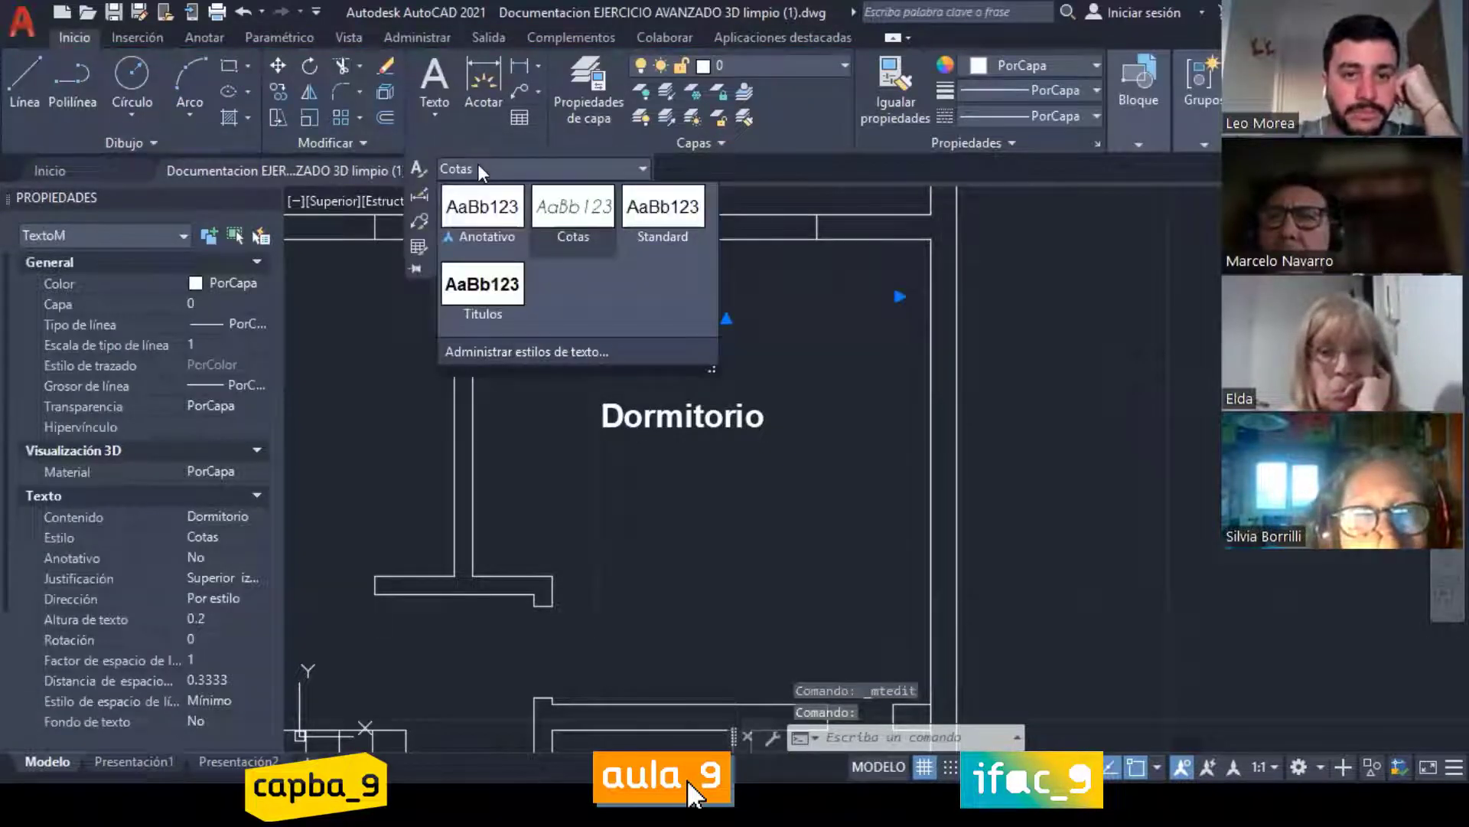
{"action": "left_click", "coordinate": [531, 170]}
{"action": "left_click", "coordinate": [531, 170]}
{"action": "left_click", "coordinate": [483, 287]}
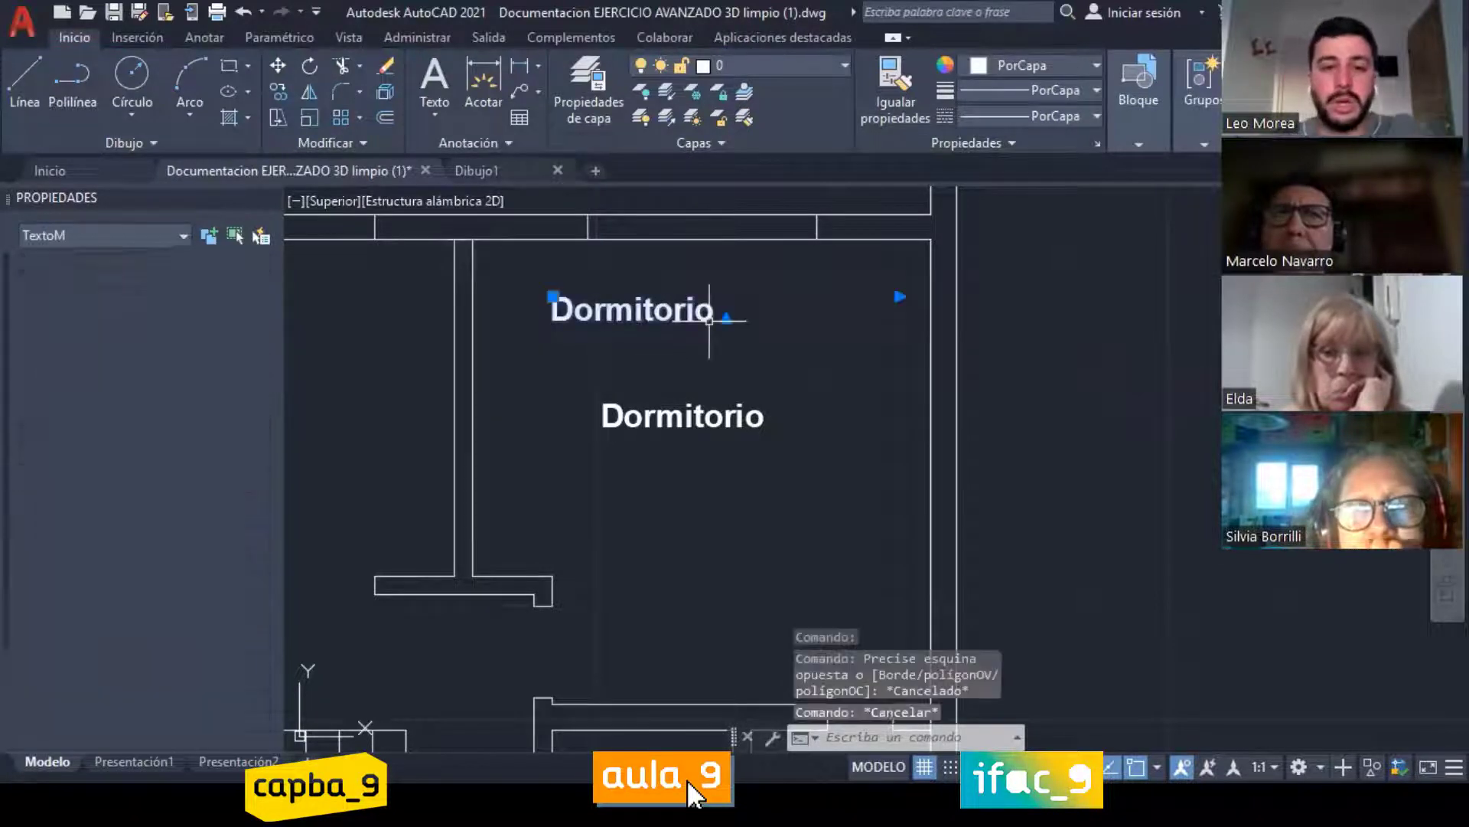
{"action": "key", "text": "Delete"}
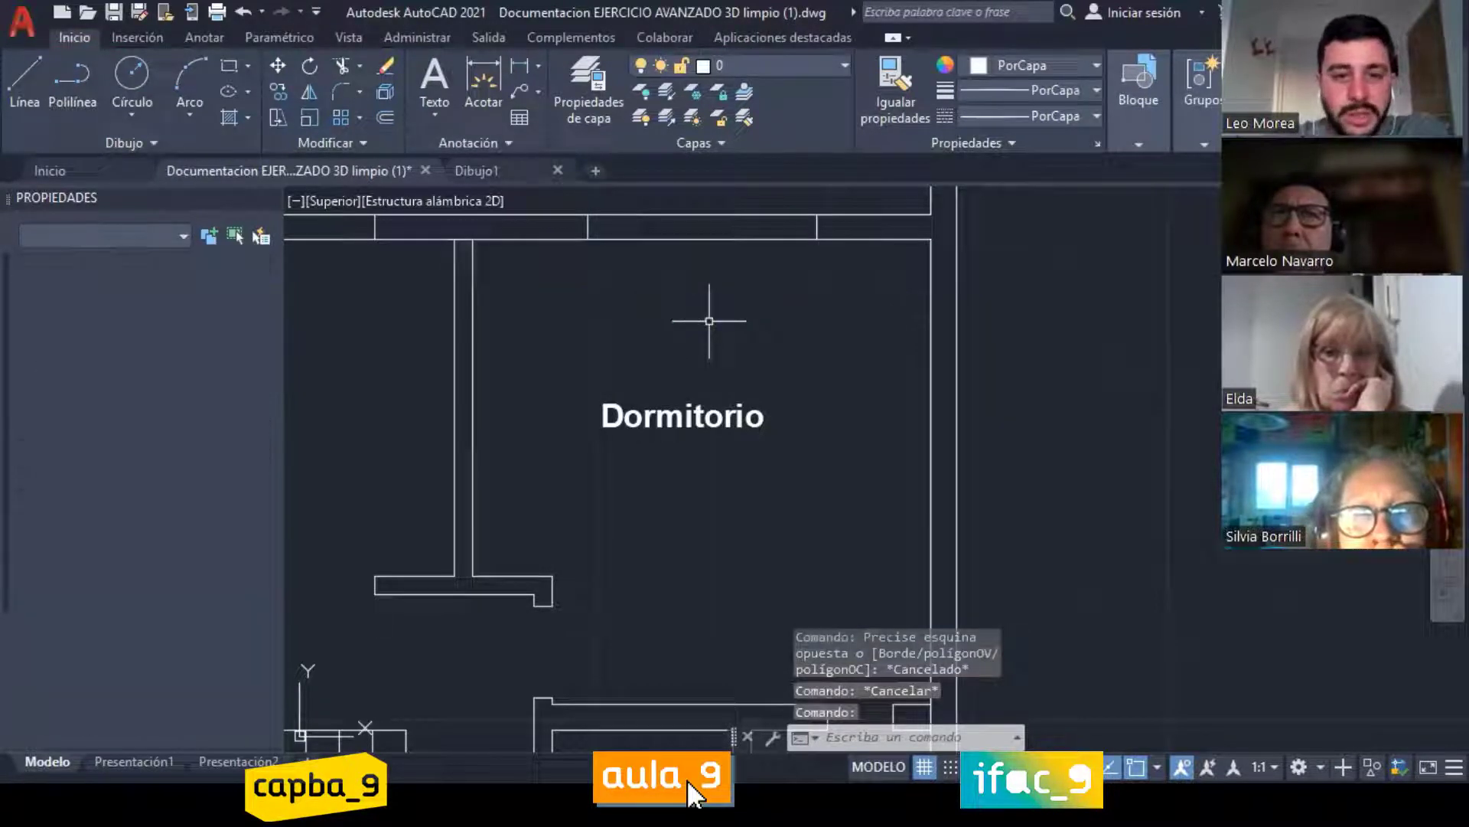
Step: Edit the remaining Dormitorio label in the upper-right room to read Dormitorio 1
{"action": "left_click", "coordinate": [678, 413]}
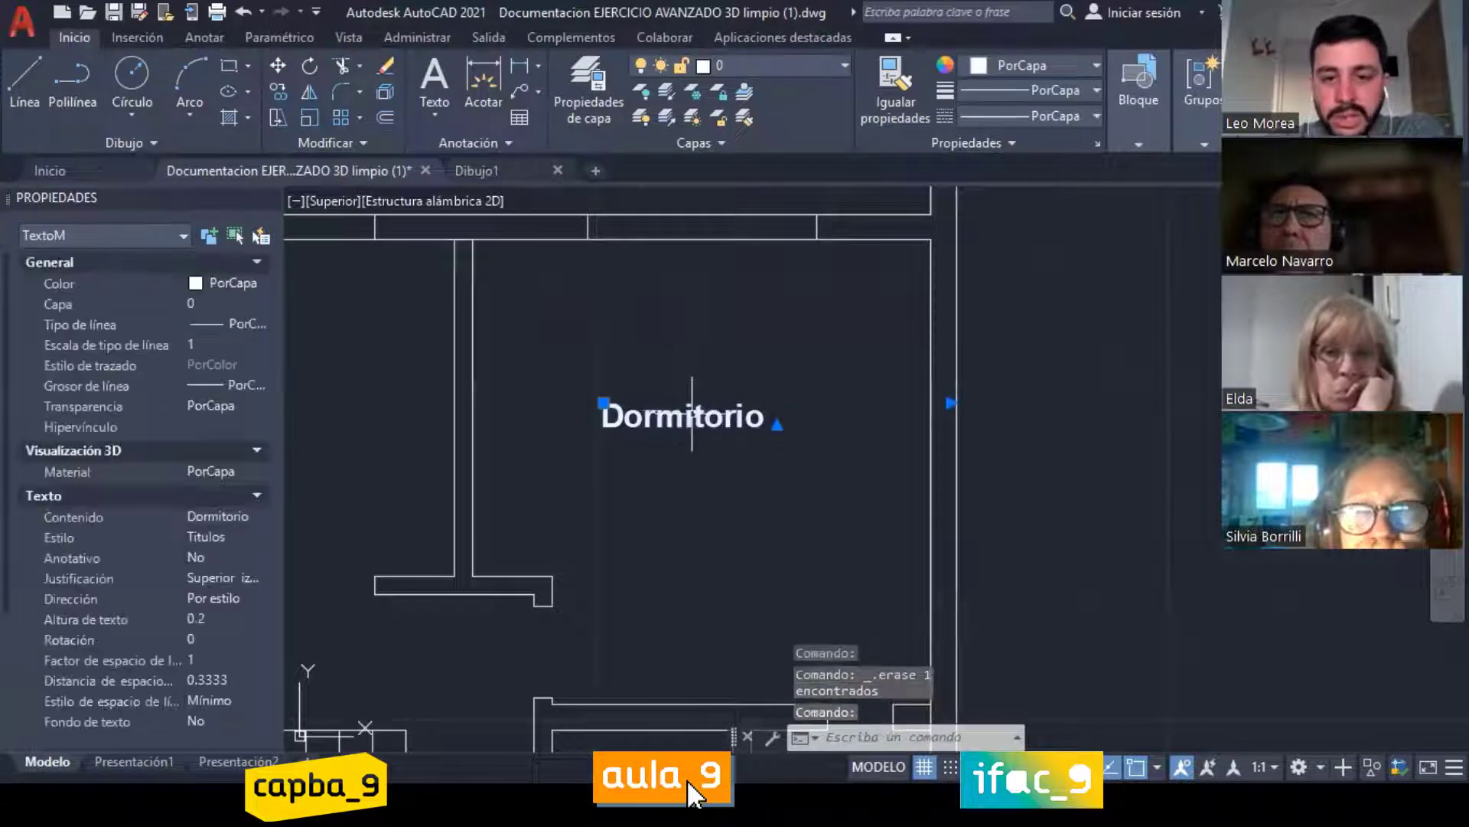
{"action": "double_click", "coordinate": [693, 419]}
{"action": "left_click", "coordinate": [769, 425]}
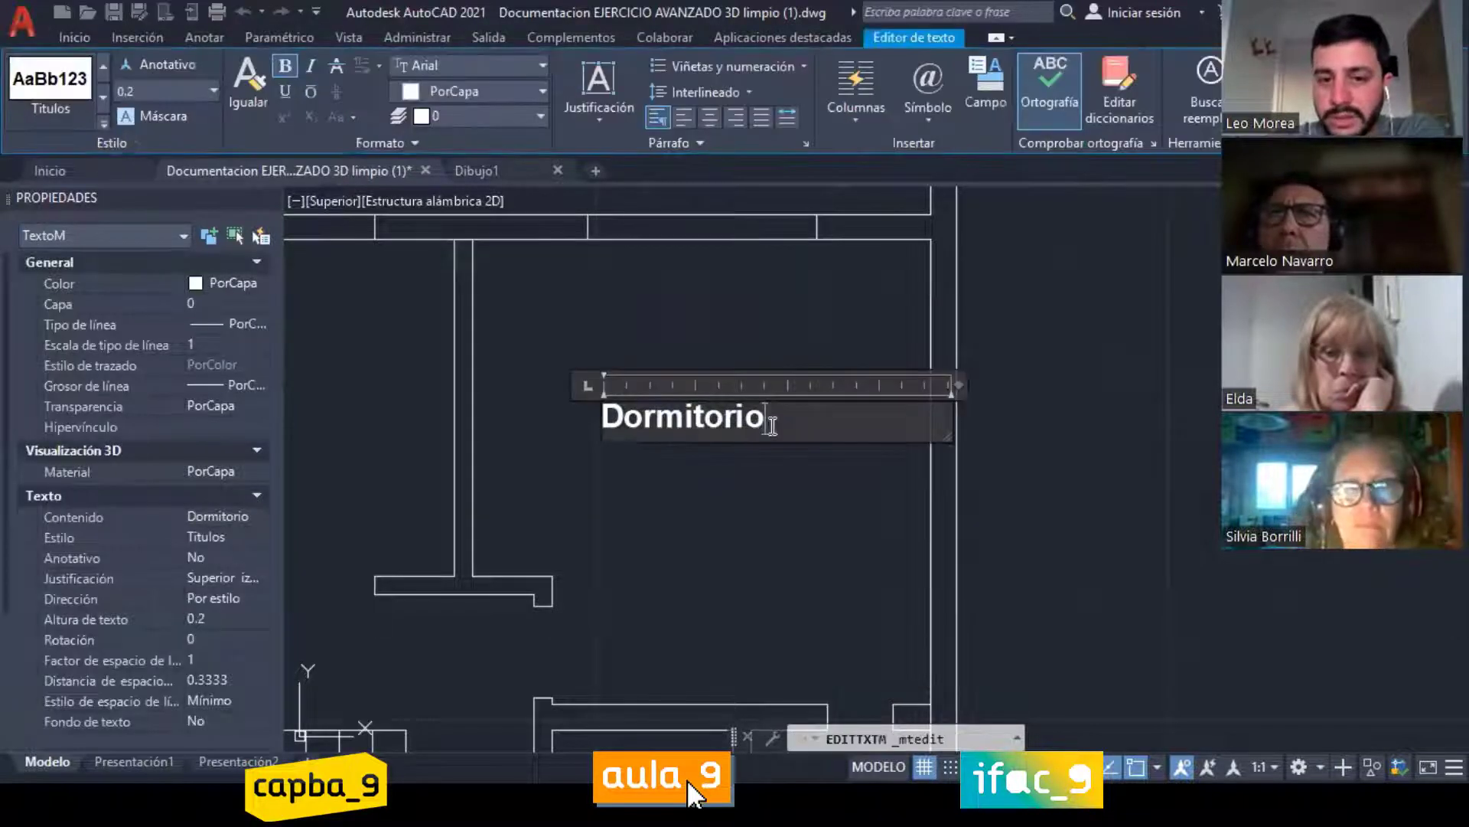
{"action": "type", "text": "1"}
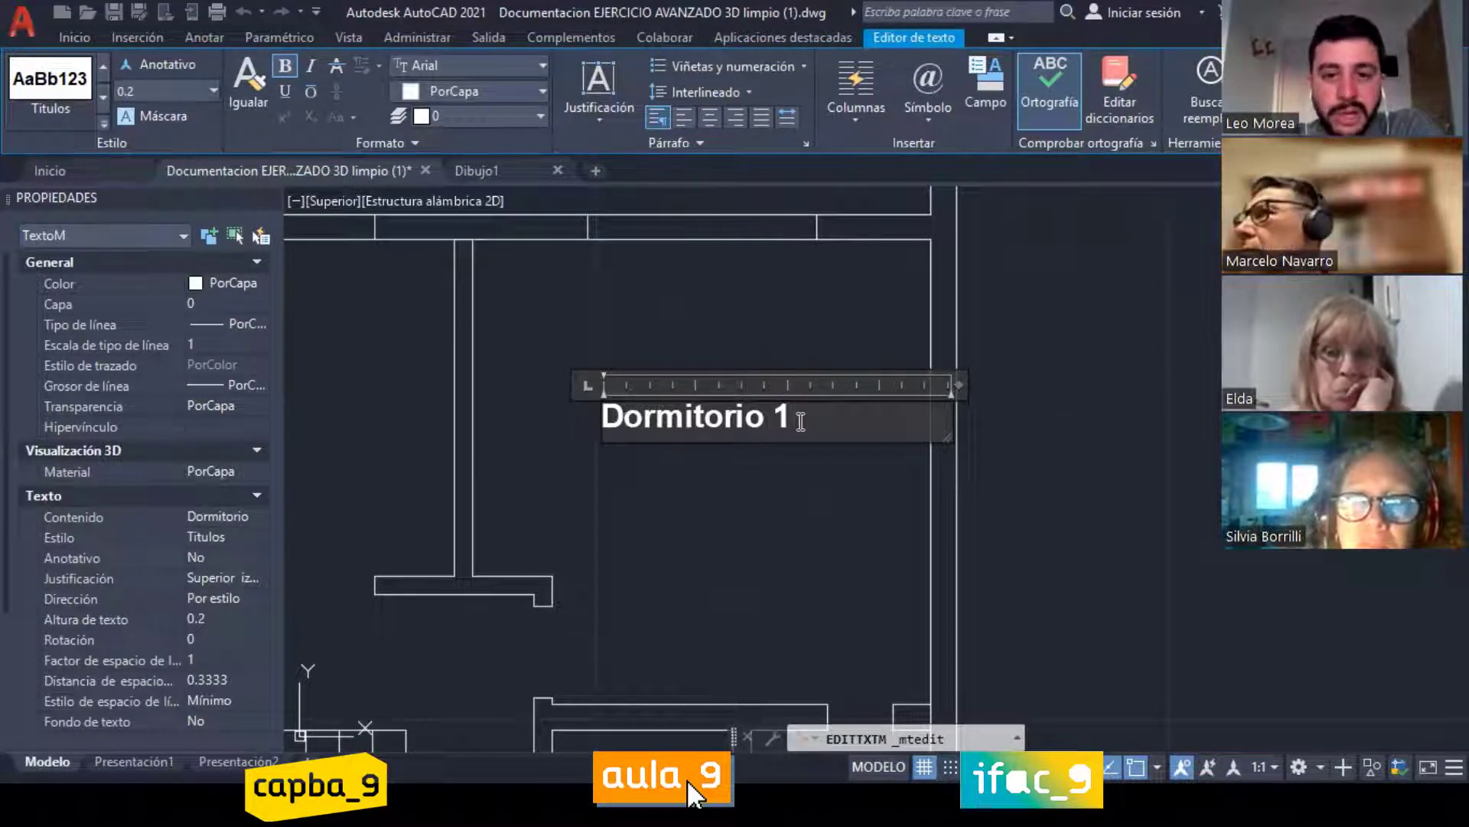
Step: Set the font of the whole Dormitorio 1 text to Bahnschrift Light, and finish editing the text
{"action": "left_click_drag", "start_coordinate": [788, 417], "coordinate": [607, 426]}
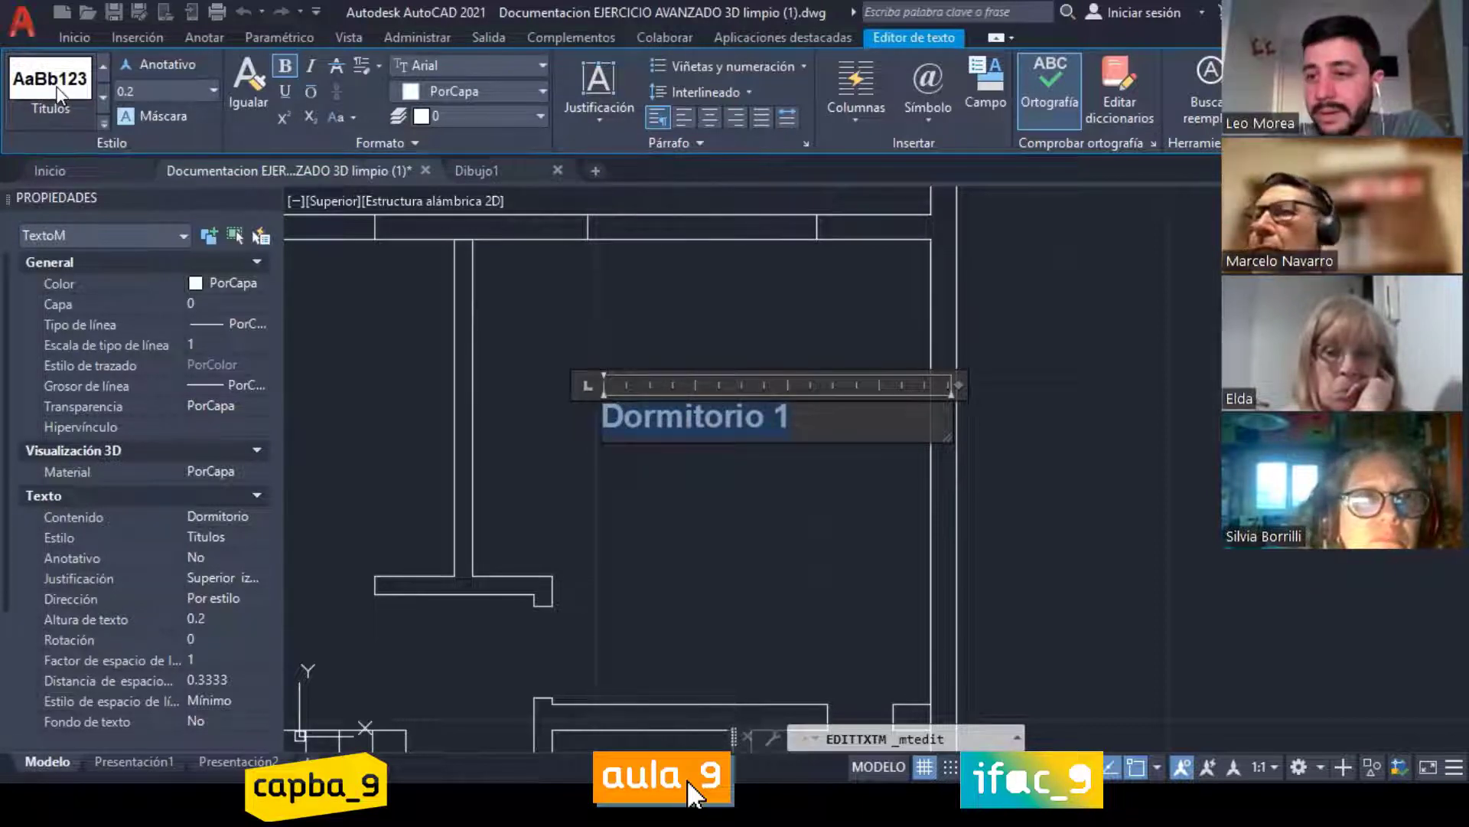
{"action": "left_click", "coordinate": [512, 62]}
{"action": "left_click", "coordinate": [466, 251]}
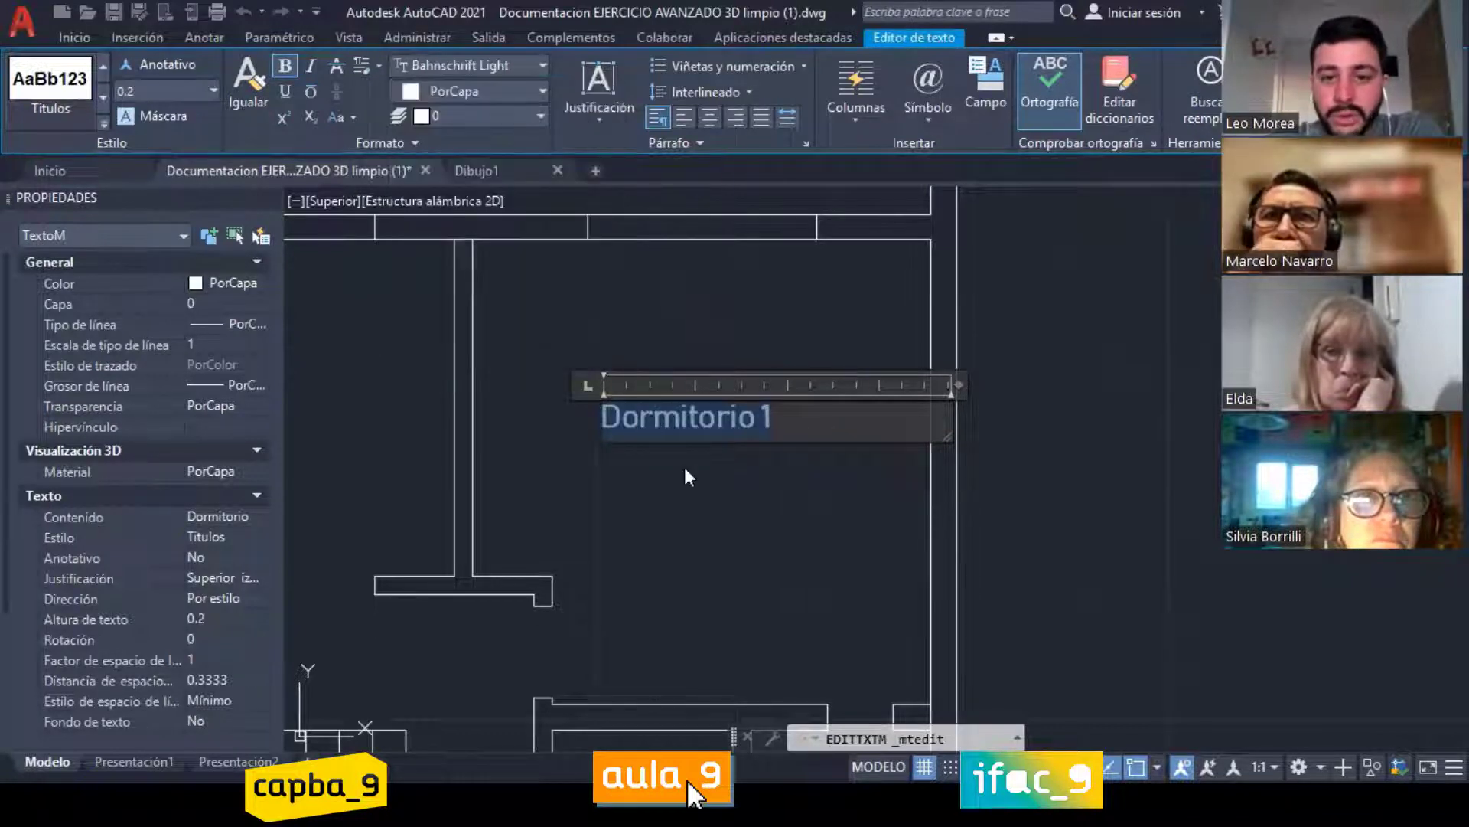
{"action": "left_click", "coordinate": [686, 475]}
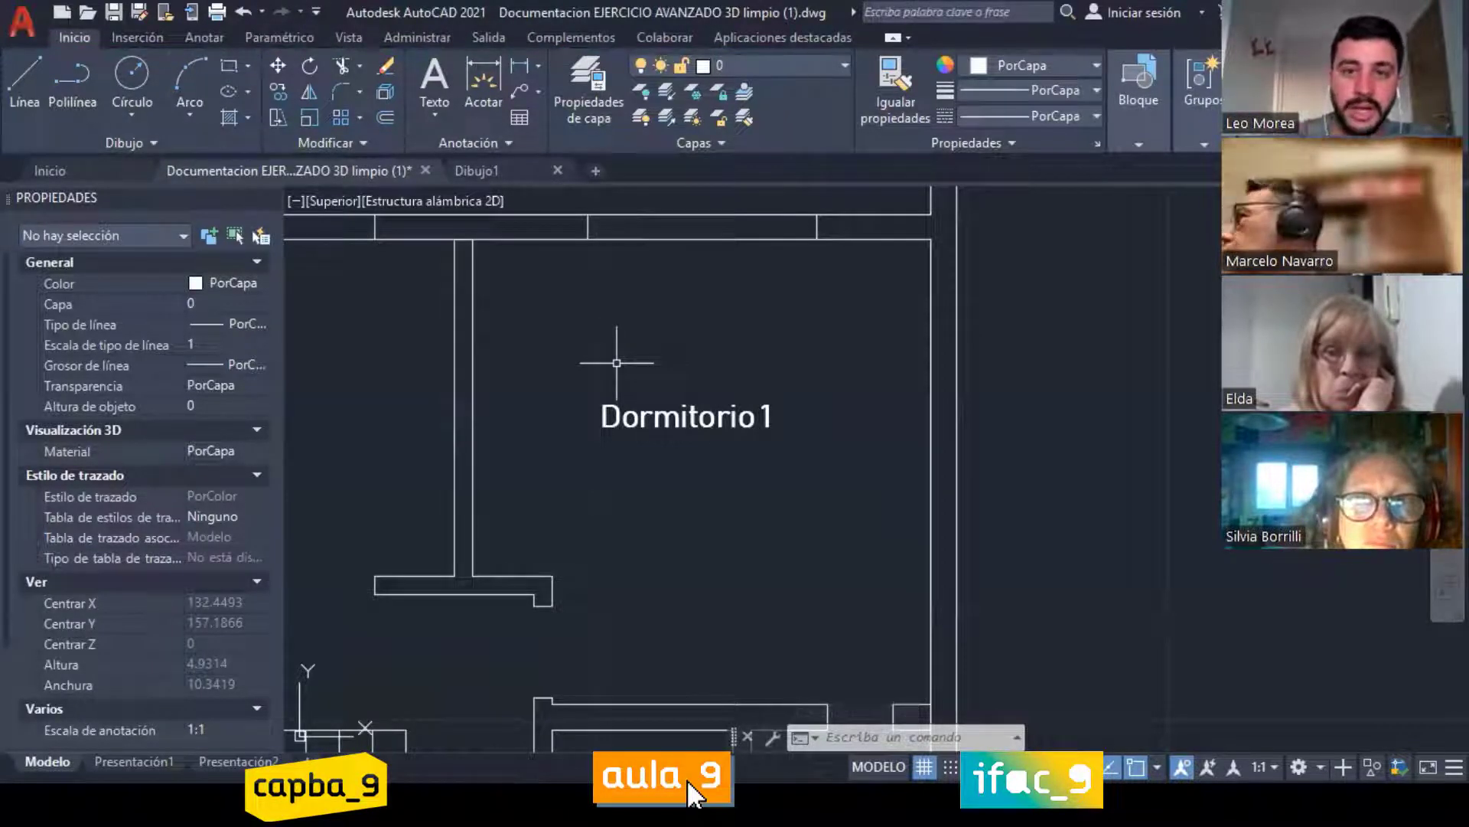
{"action": "left_click", "coordinate": [507, 144]}
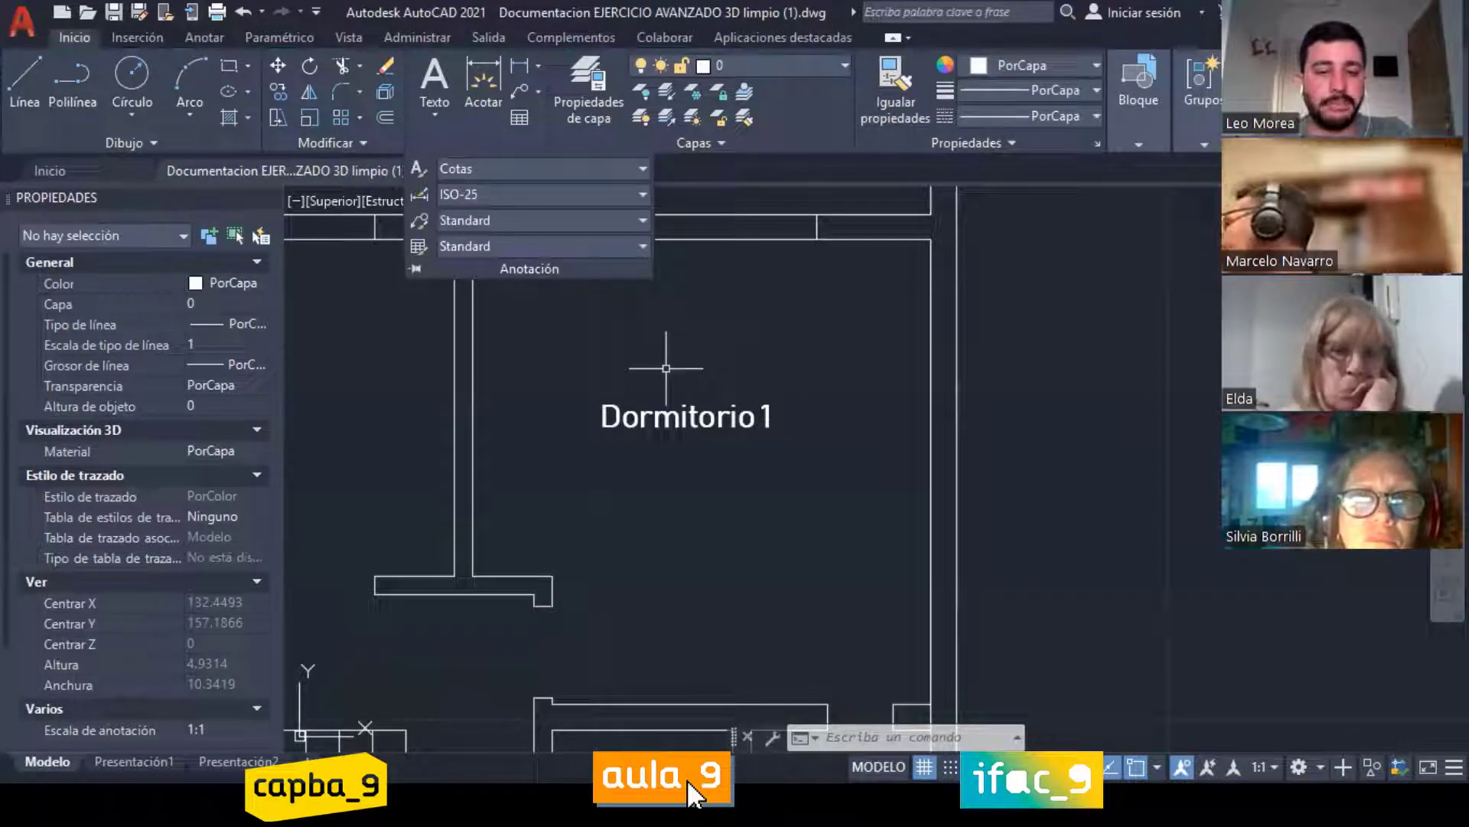
{"action": "double_click", "coordinate": [677, 418]}
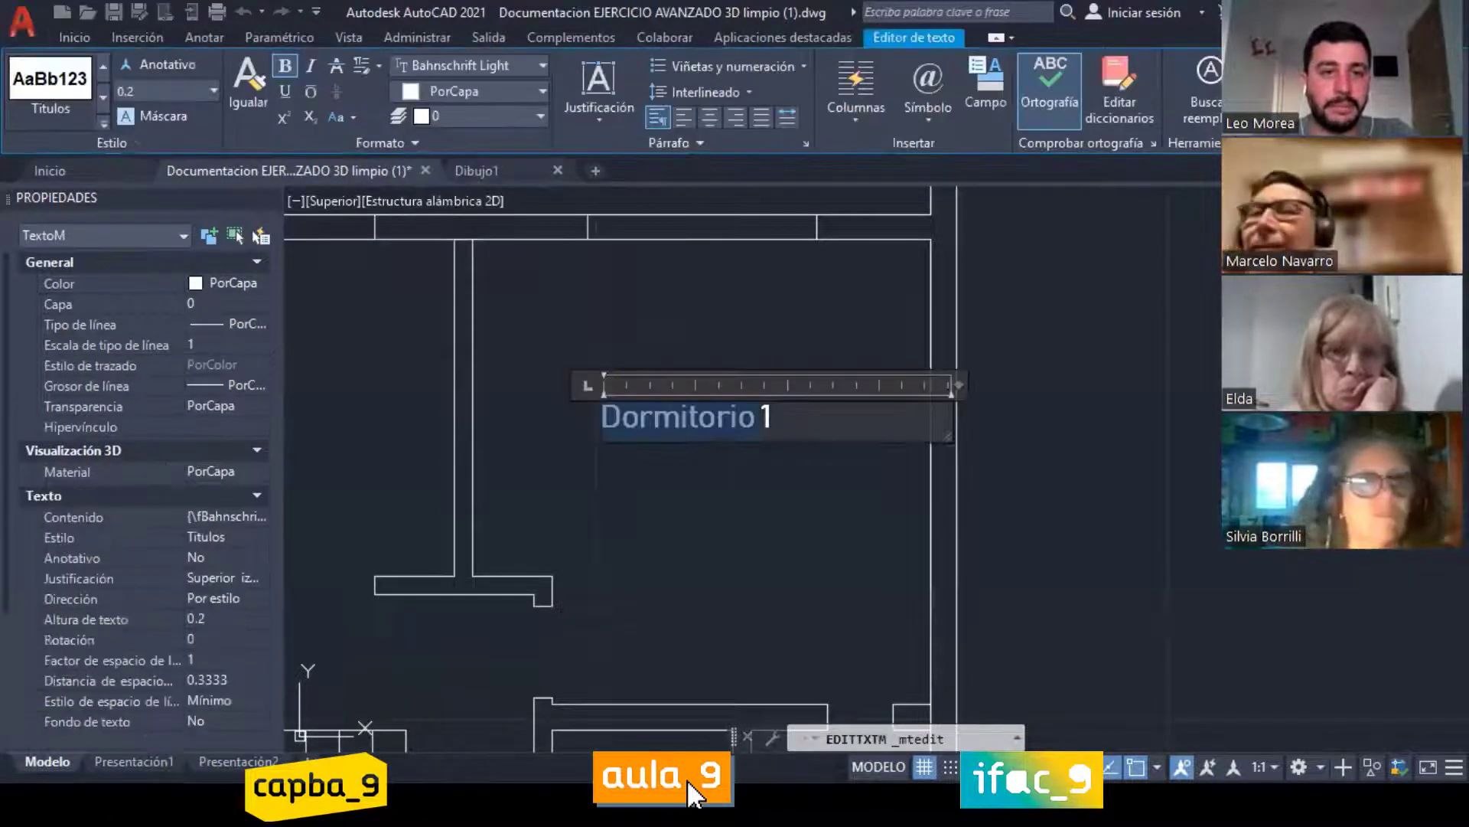
{"action": "key", "text": "Escape"}
{"action": "key", "text": "Escape"}
{"action": "key", "text": "Escape"}
Step: Write a Dormitorio multiline text in the Cotas style, height 0.2, in the upper-left room
{"action": "left_click", "coordinate": [487, 134]}
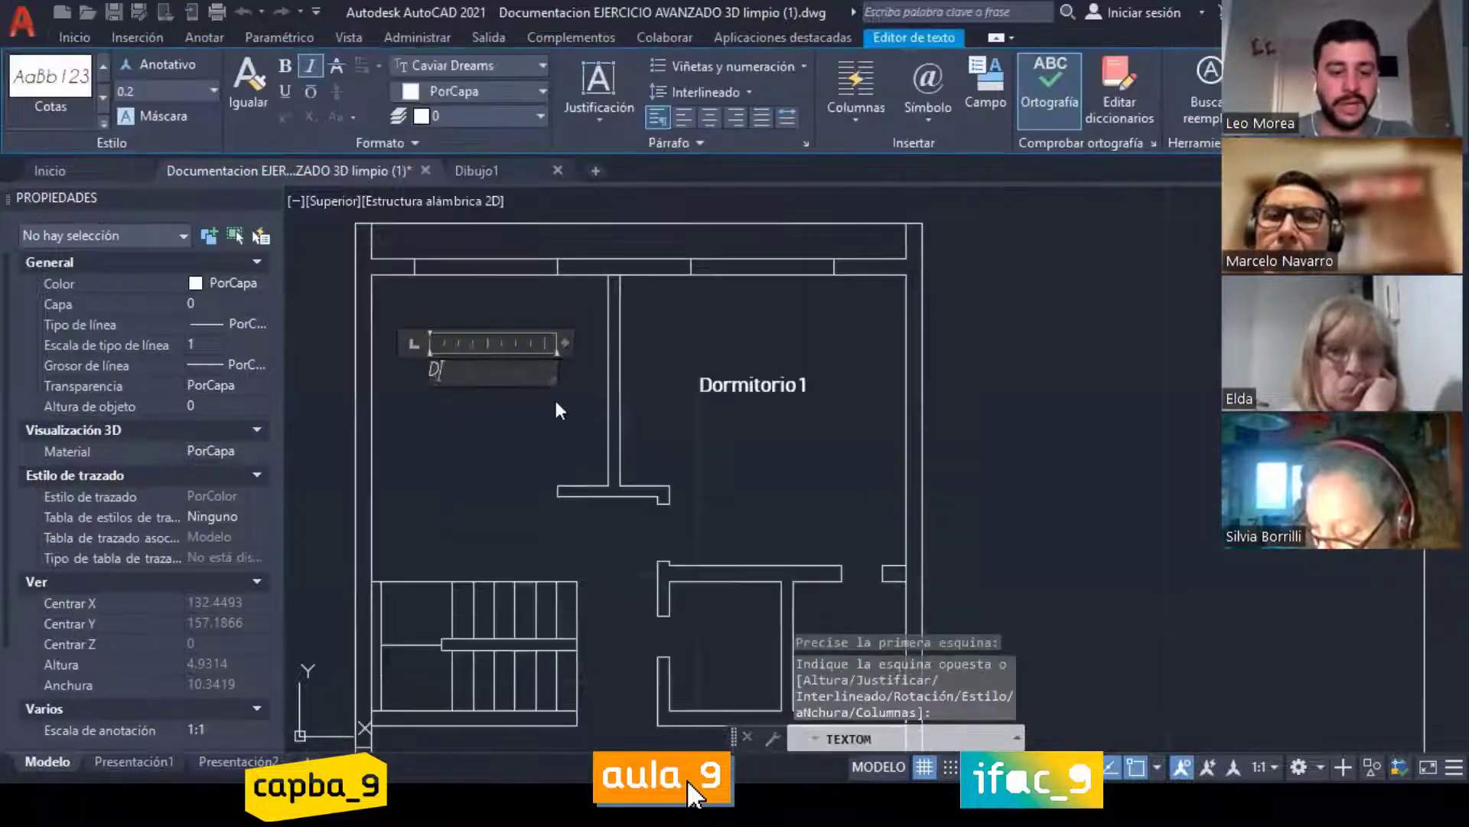
{"action": "type", "text": "Dom"}
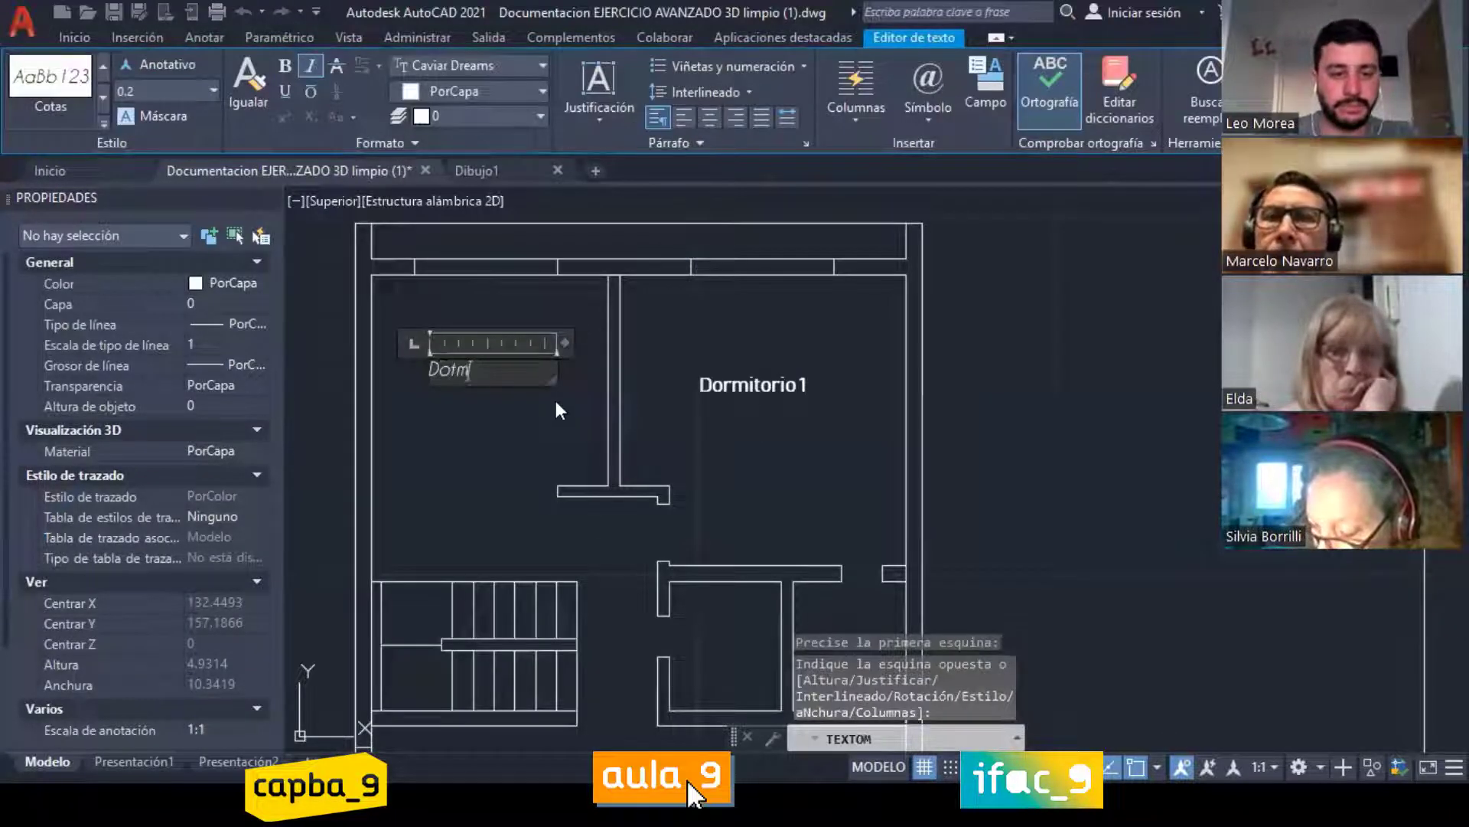
{"action": "key", "text": "BackSpace"}
{"action": "type", "text": "rmitorio"}
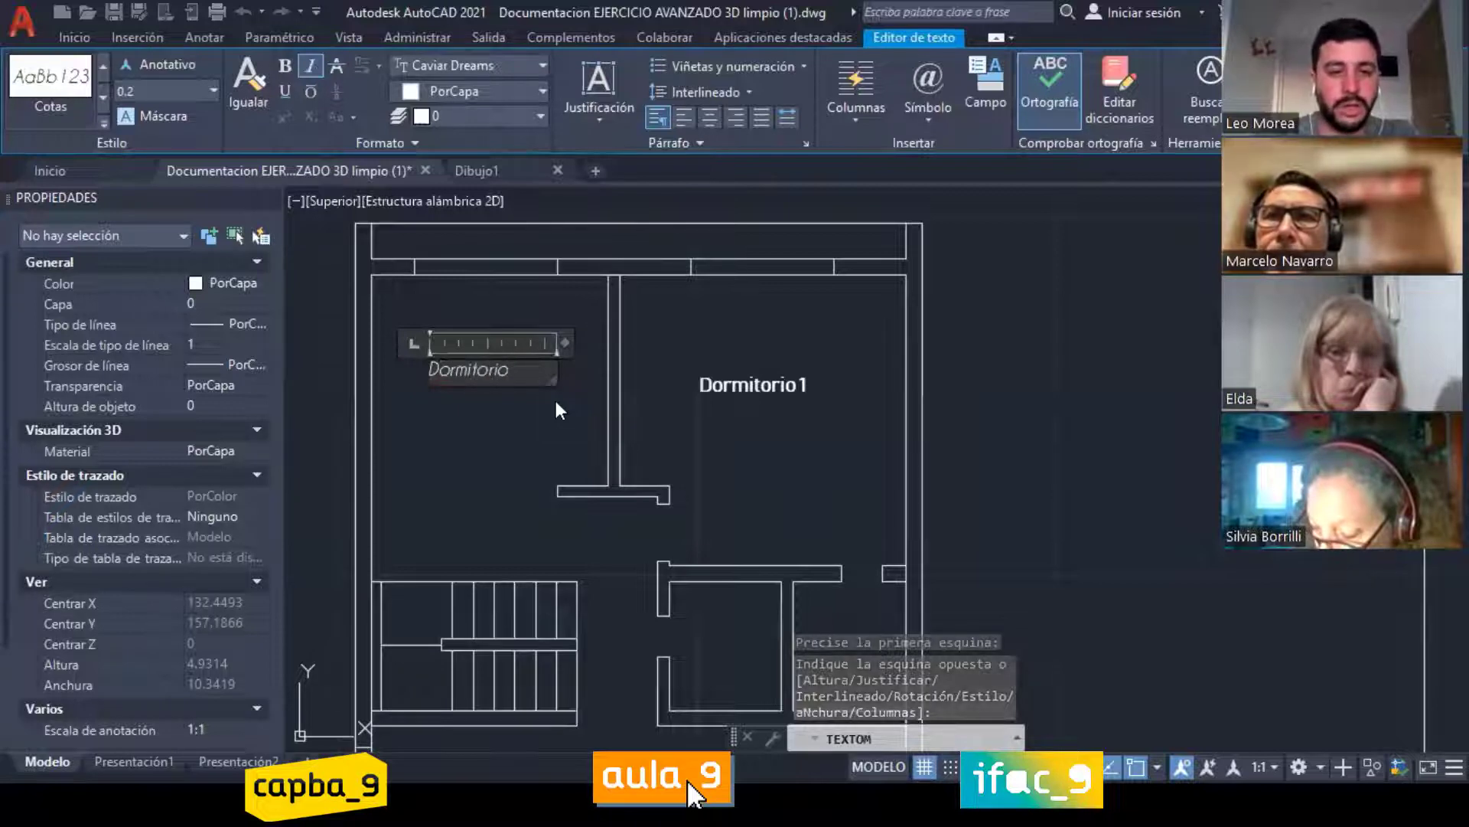
{"action": "left_click", "coordinate": [556, 402]}
Step: Write an Estar comedor multiline text in the Cotas style, height 0.2, in the large lower room
{"action": "scroll", "coordinate": [538, 232], "scroll_direction": "down", "scroll_amount": 2}
{"action": "middle_click_drag", "start_coordinate": [568, 483], "coordinate": [552, 377]}
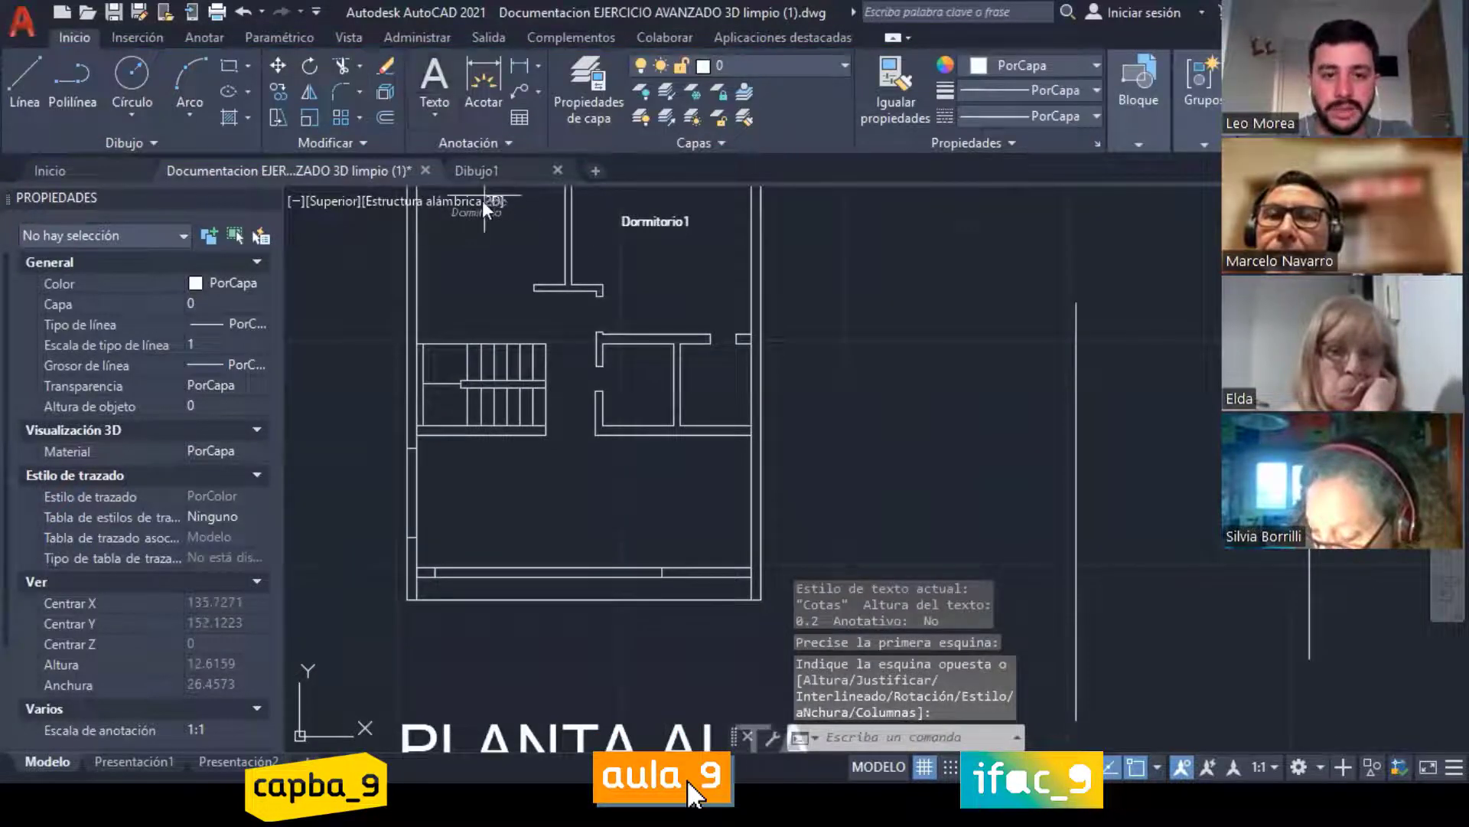
{"action": "left_click", "coordinate": [672, 508]}
{"action": "type", "text": "Esta"}
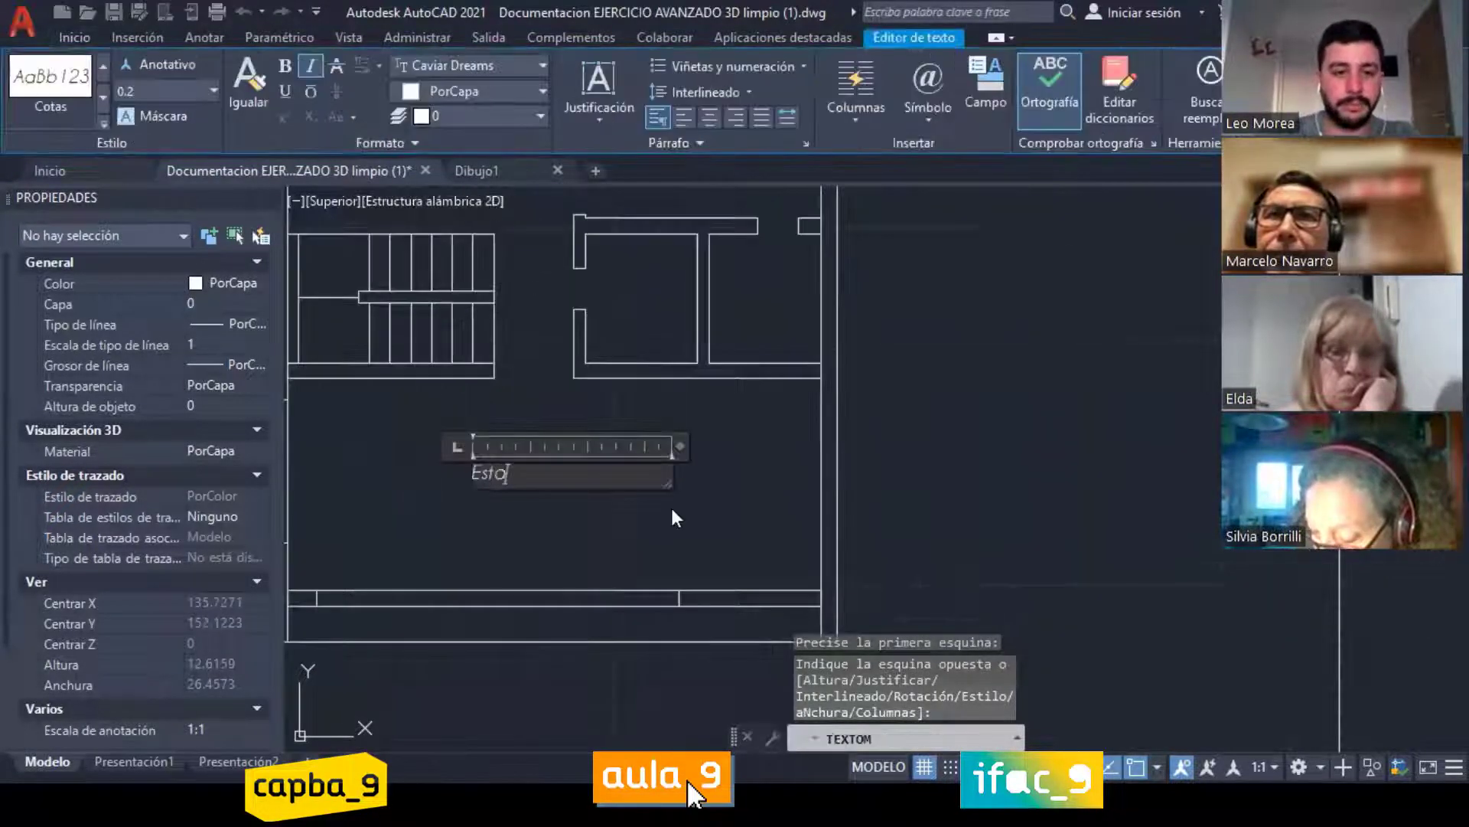
{"action": "type", "text": "r comod"}
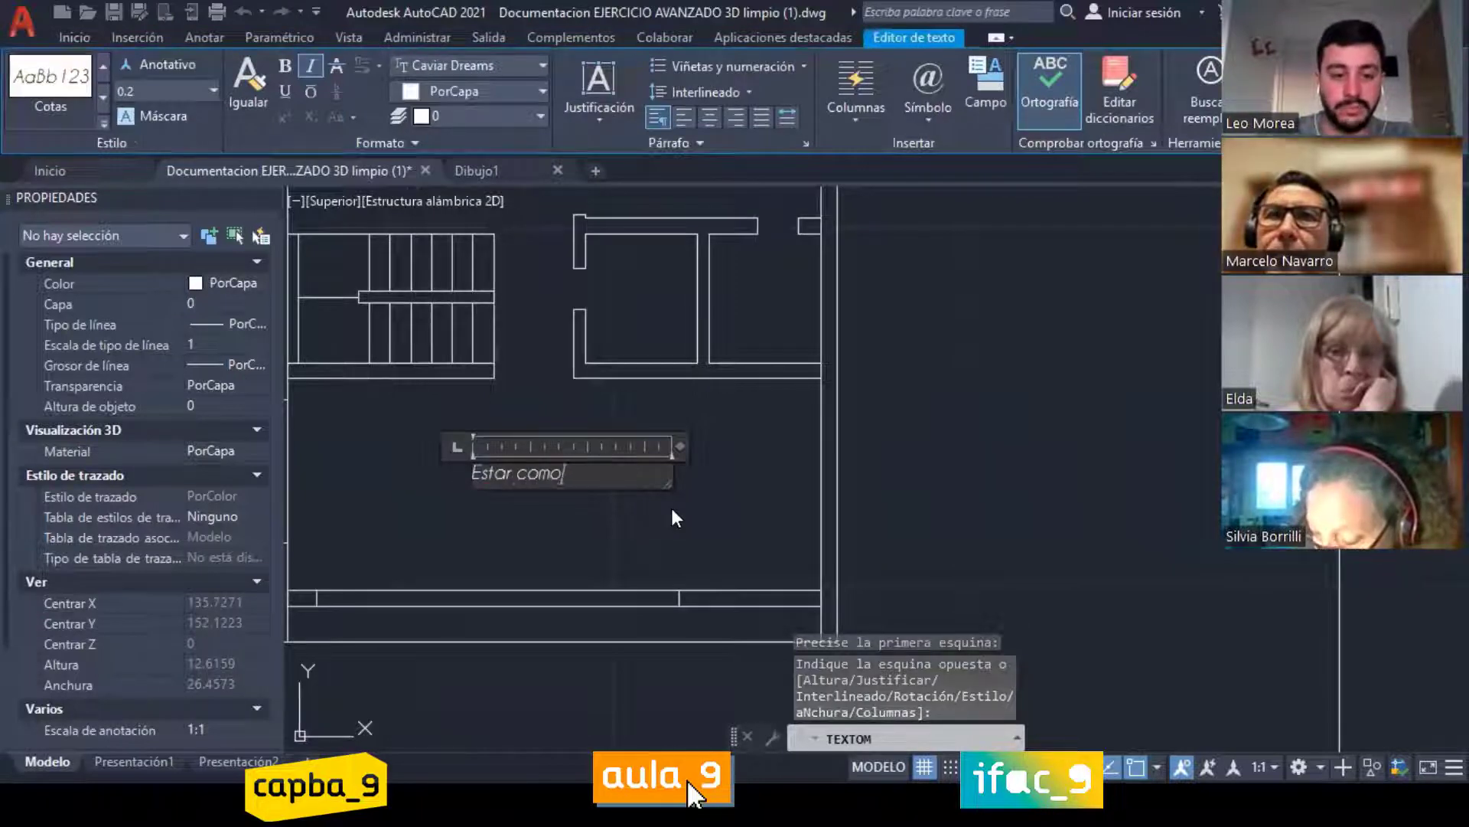
{"action": "key", "text": "BackSpace"}
{"action": "key", "text": "BackSpace"}
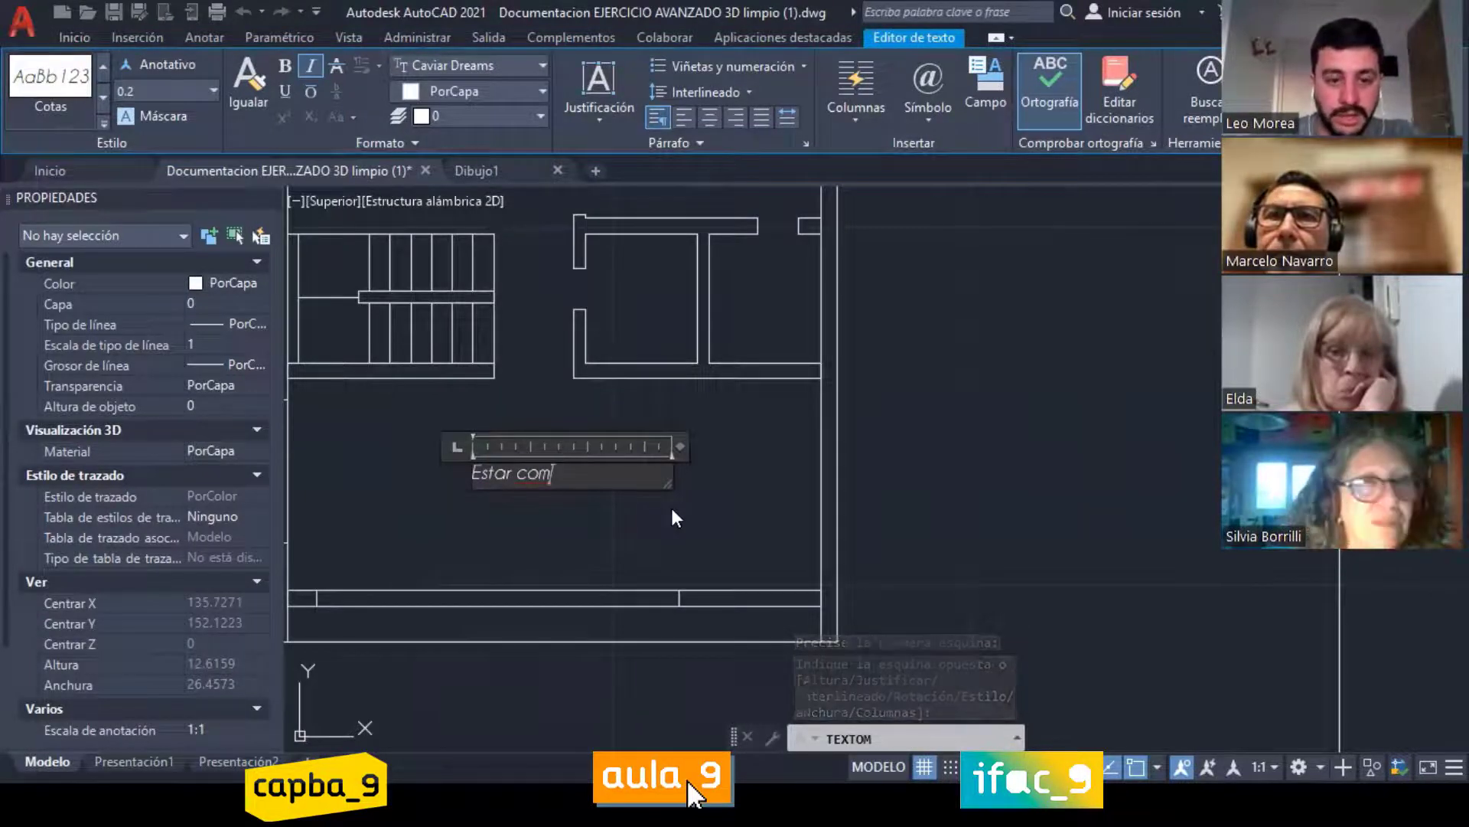
{"action": "type", "text": "edro"}
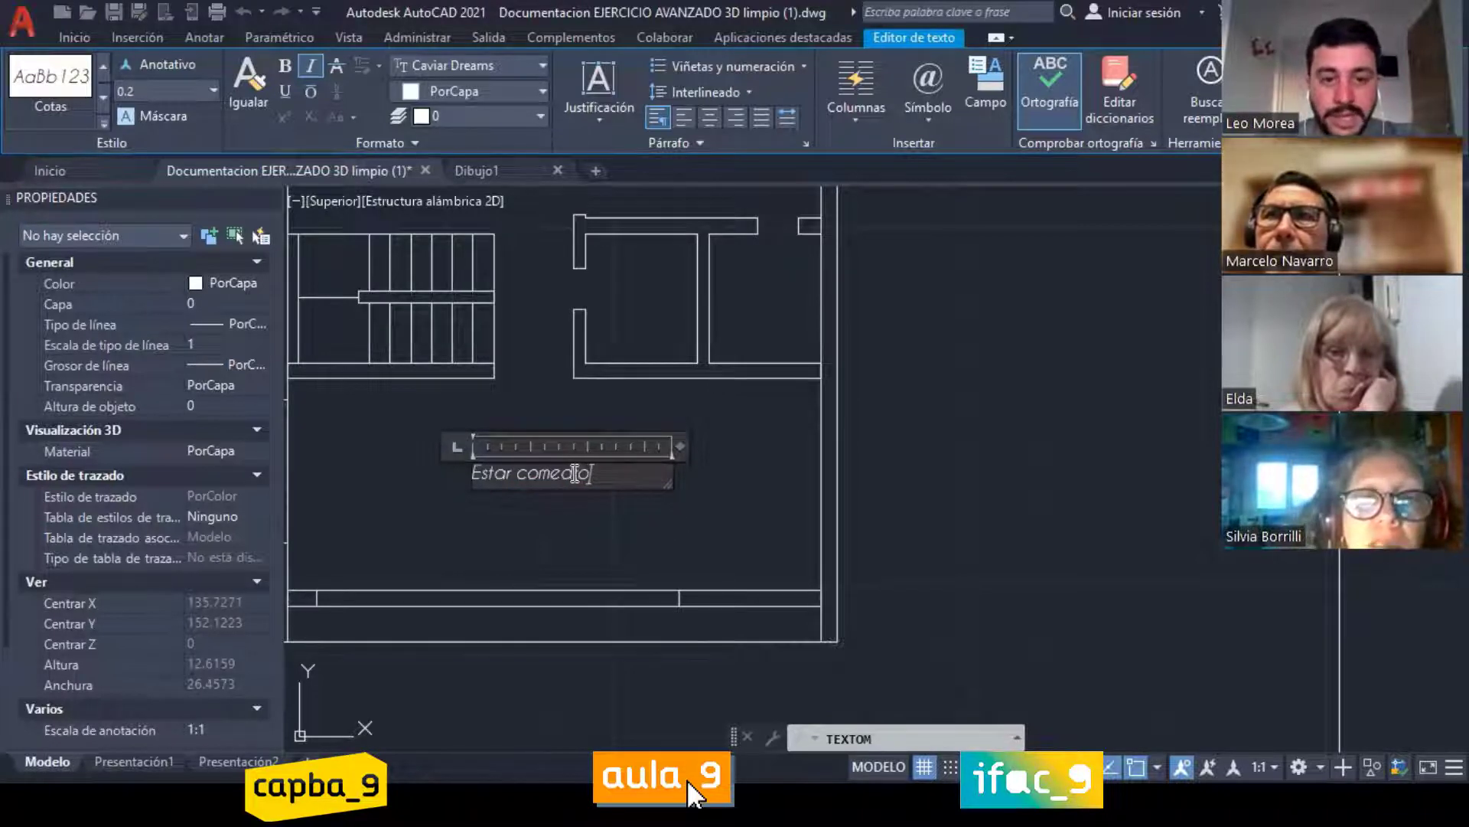
{"action": "left_click_drag", "start_coordinate": [575, 473], "coordinate": [654, 464]}
{"action": "type", "text": "or"}
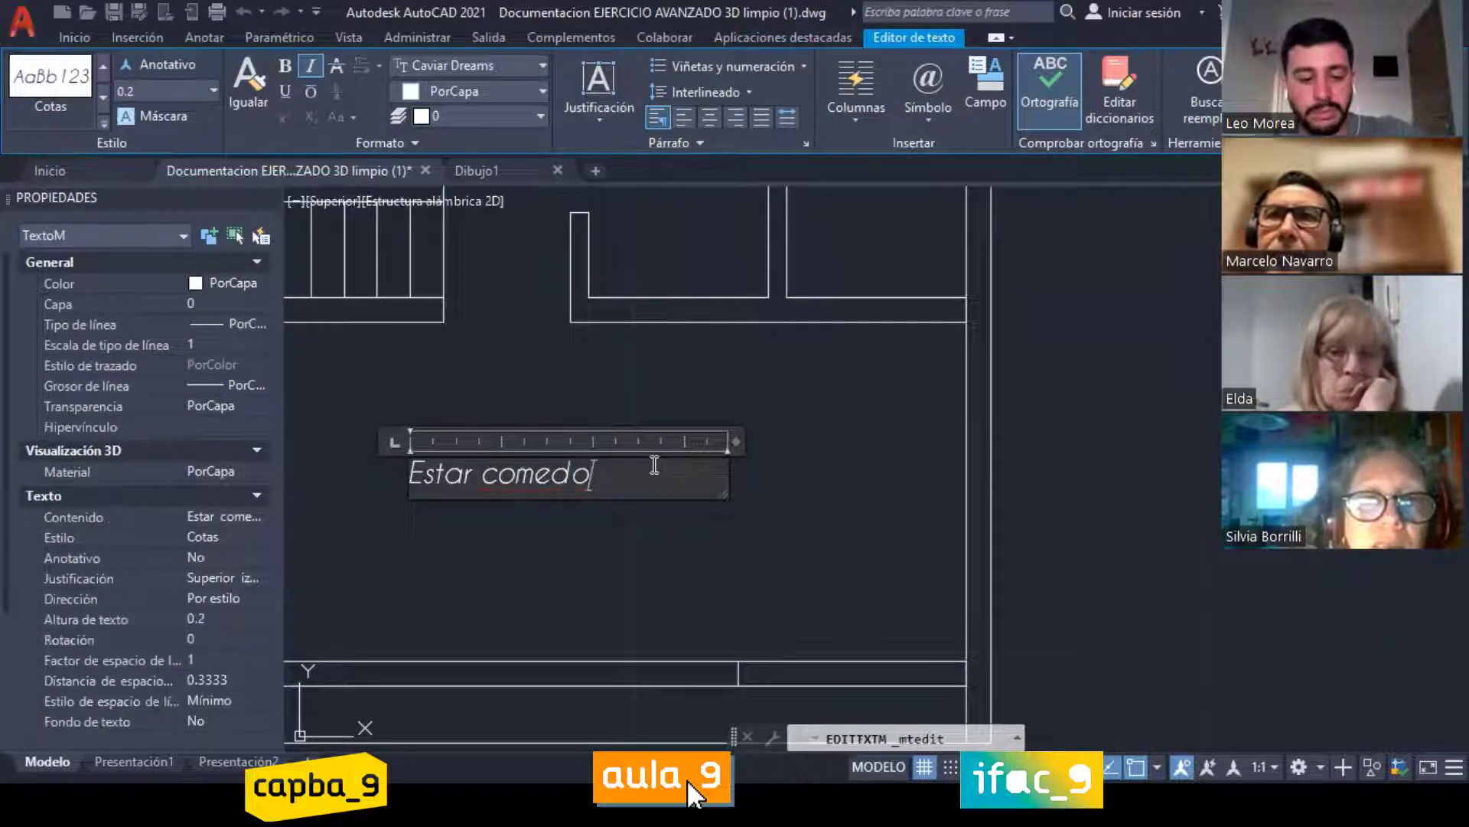
{"action": "key", "text": "ctrl+Return"}
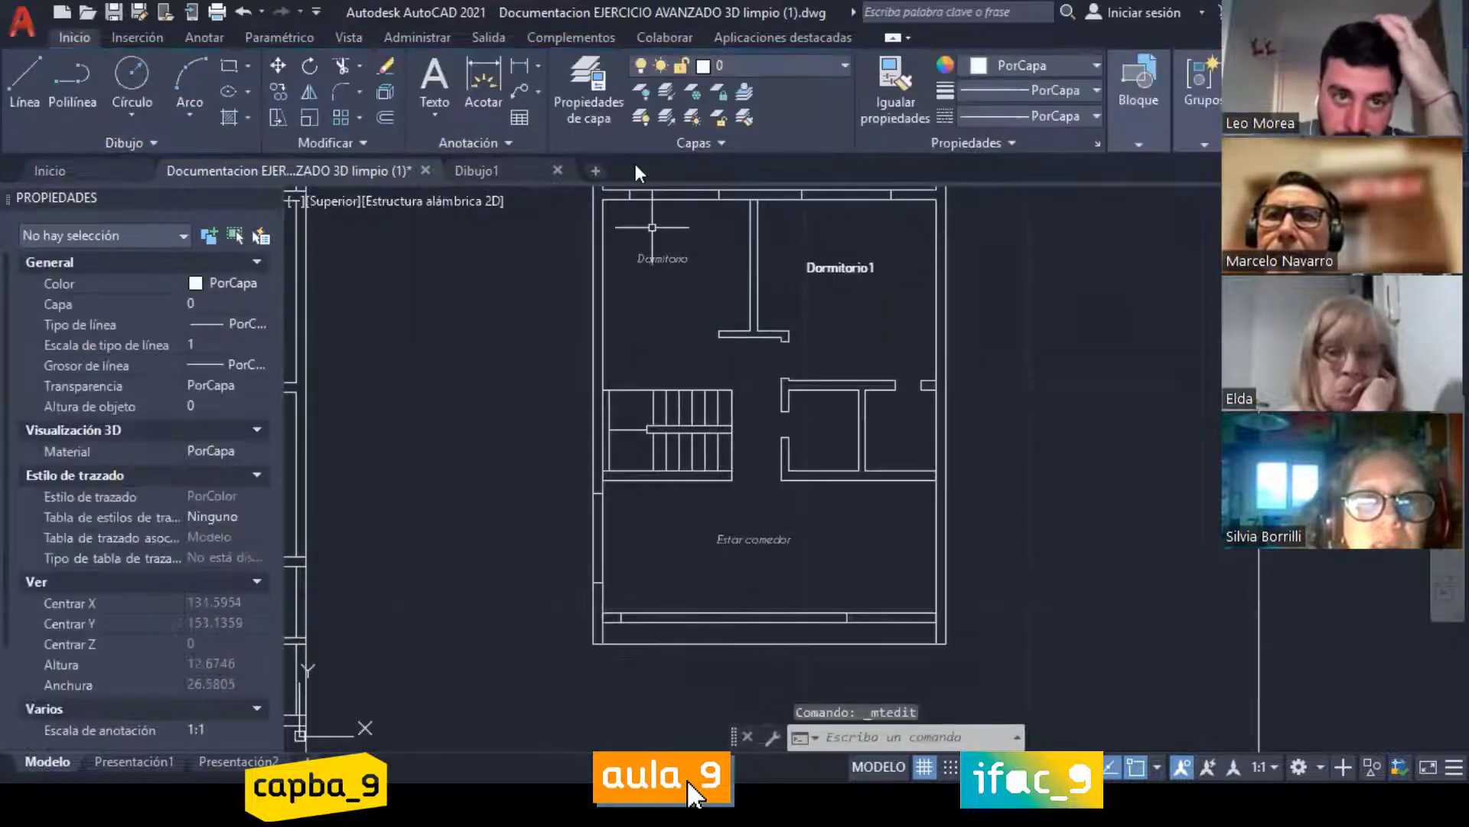
{"action": "left_click", "coordinate": [668, 322]}
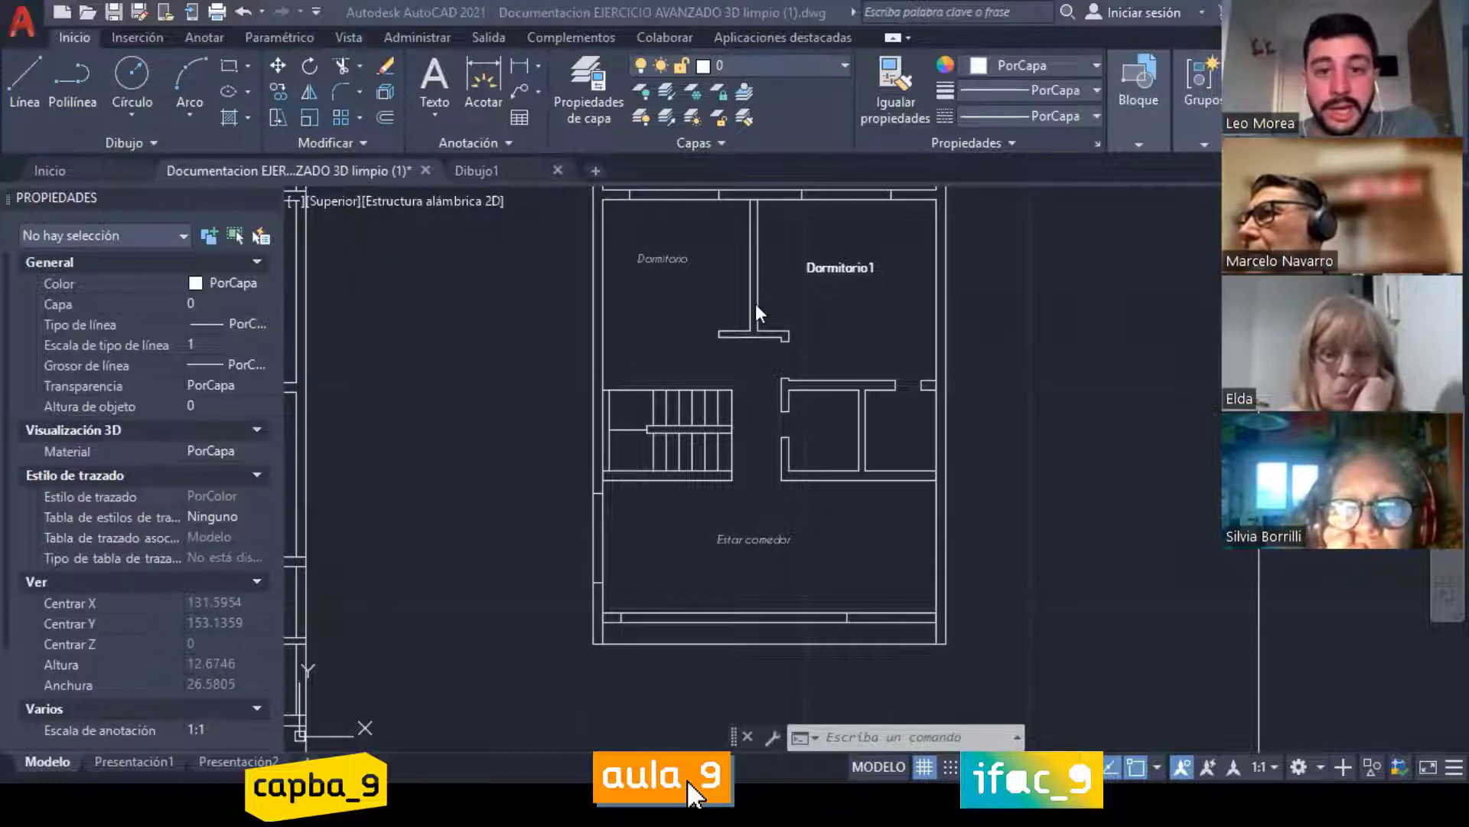
{"action": "scroll", "coordinate": [755, 303], "scroll_direction": "up", "scroll_amount": 4}
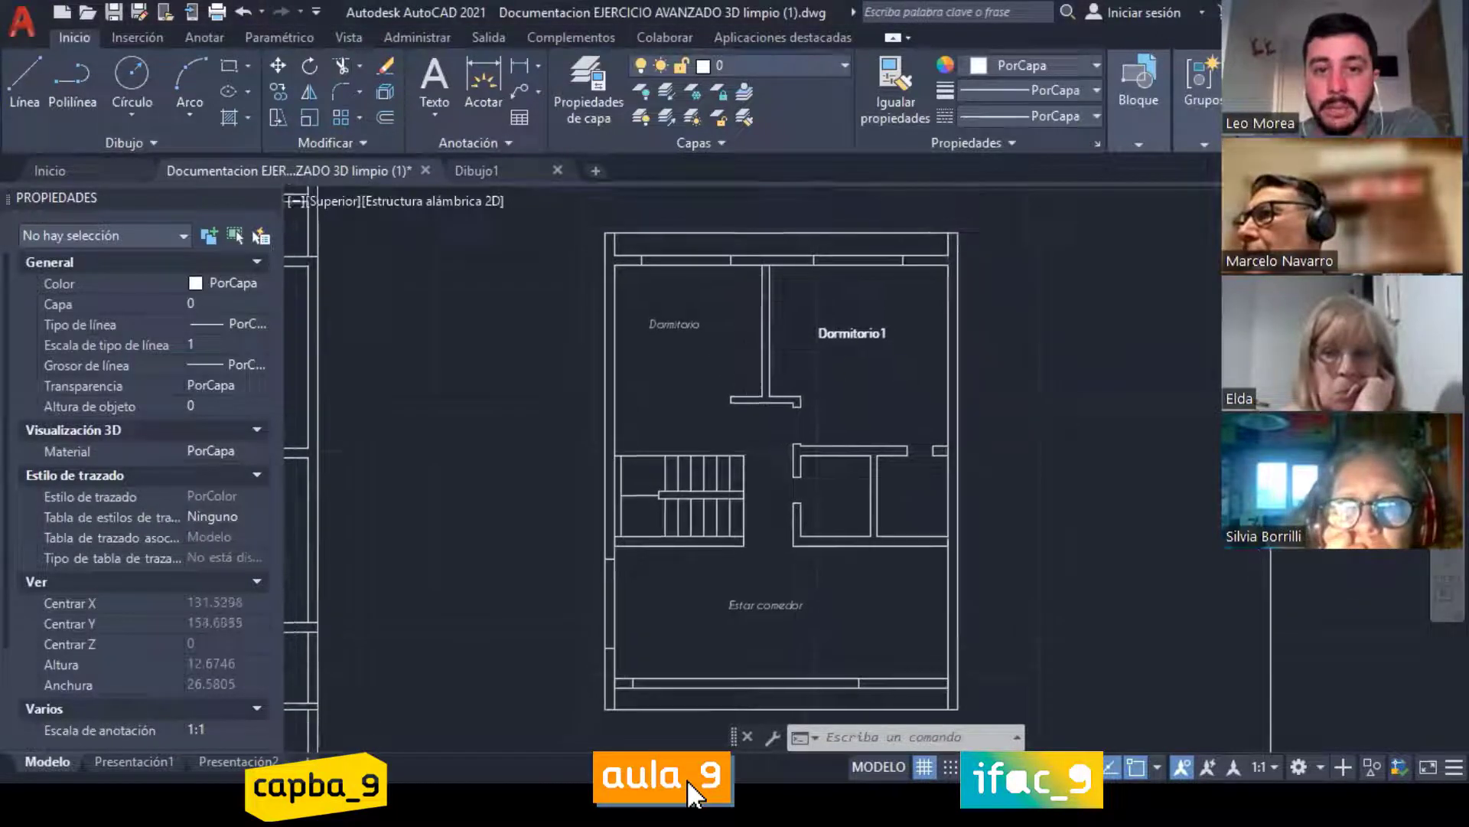
{"action": "left_click", "coordinate": [683, 310]}
{"action": "left_click", "coordinate": [581, 358]}
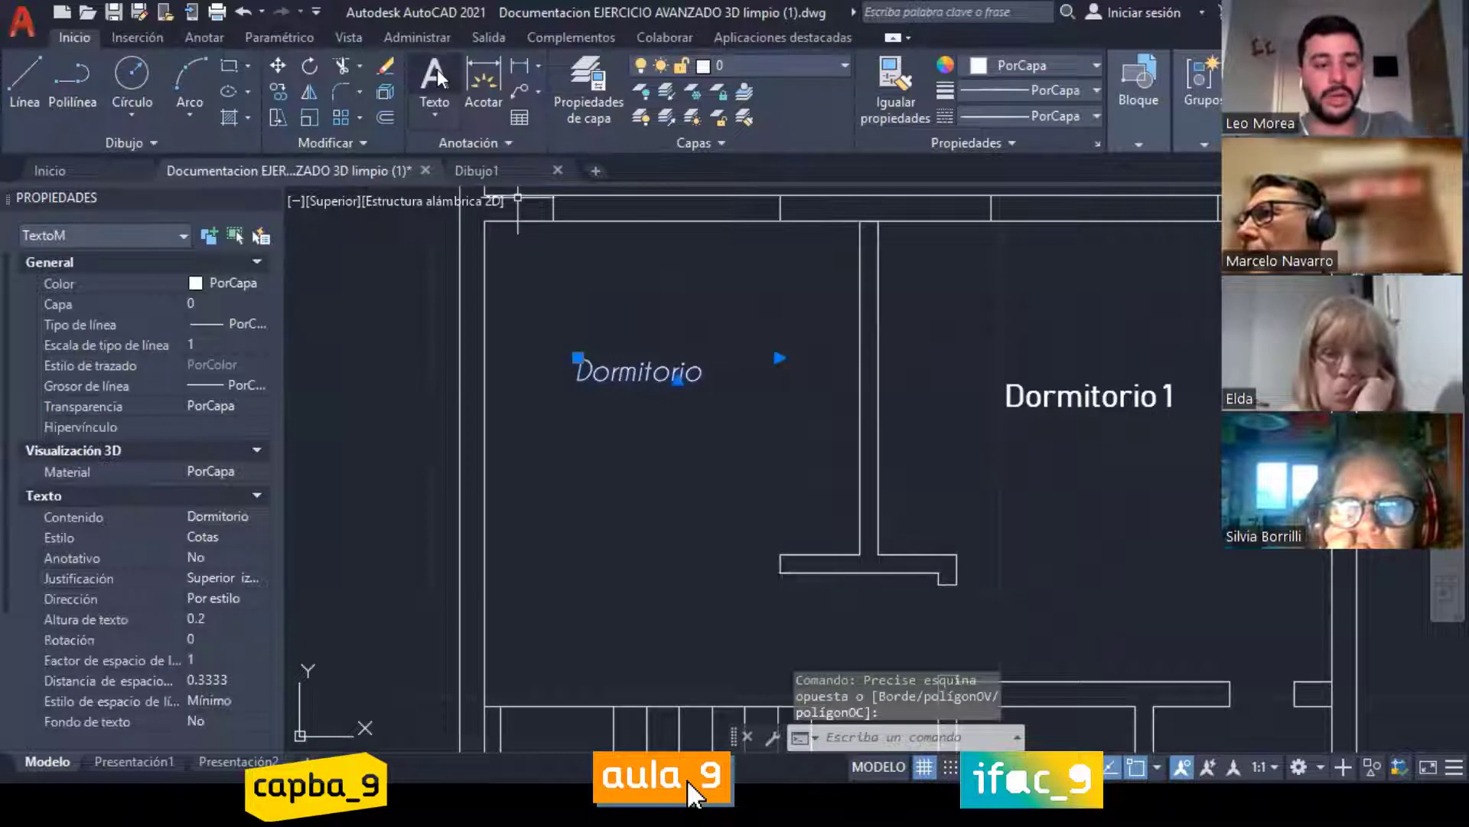
{"action": "key", "text": "Escape"}
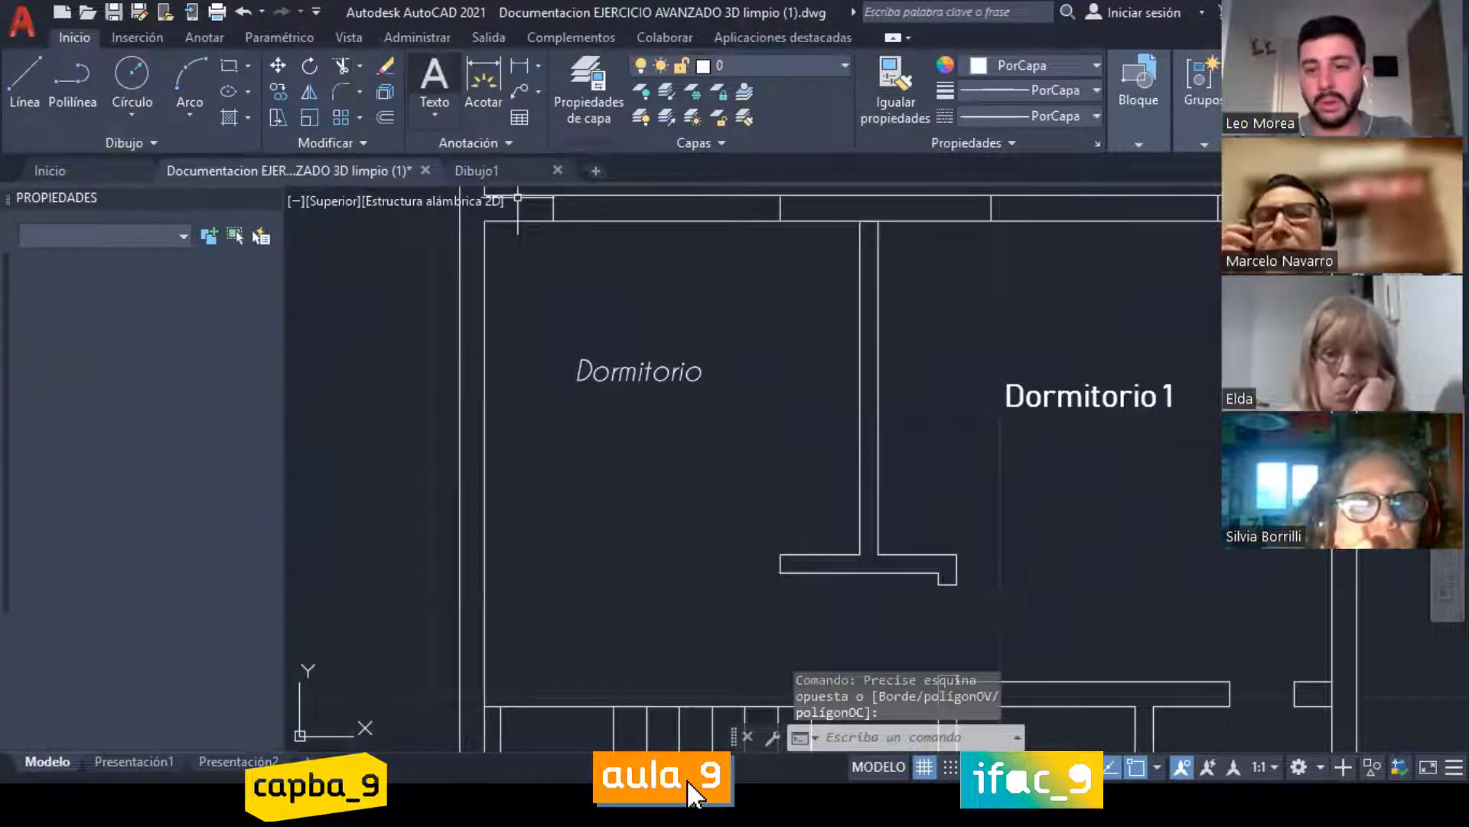
{"action": "left_click", "coordinate": [528, 402]}
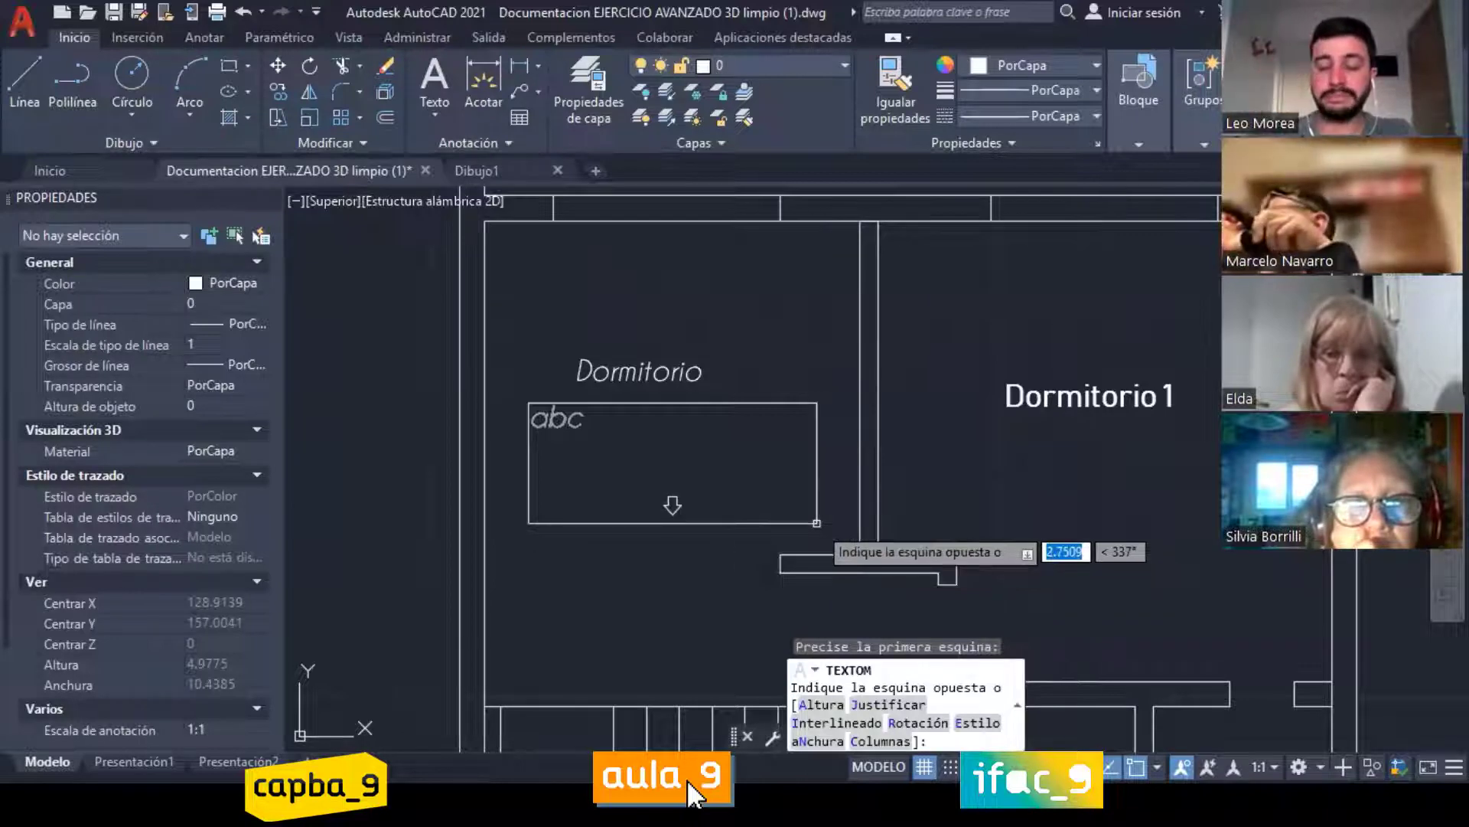
{"action": "key", "text": "Escape"}
{"action": "key", "text": "Escape"}
Step: Resize the frame of the Dormitorio text in the upper-left room so it spans from the outer wall to the dividing wall
{"action": "left_click", "coordinate": [658, 372]}
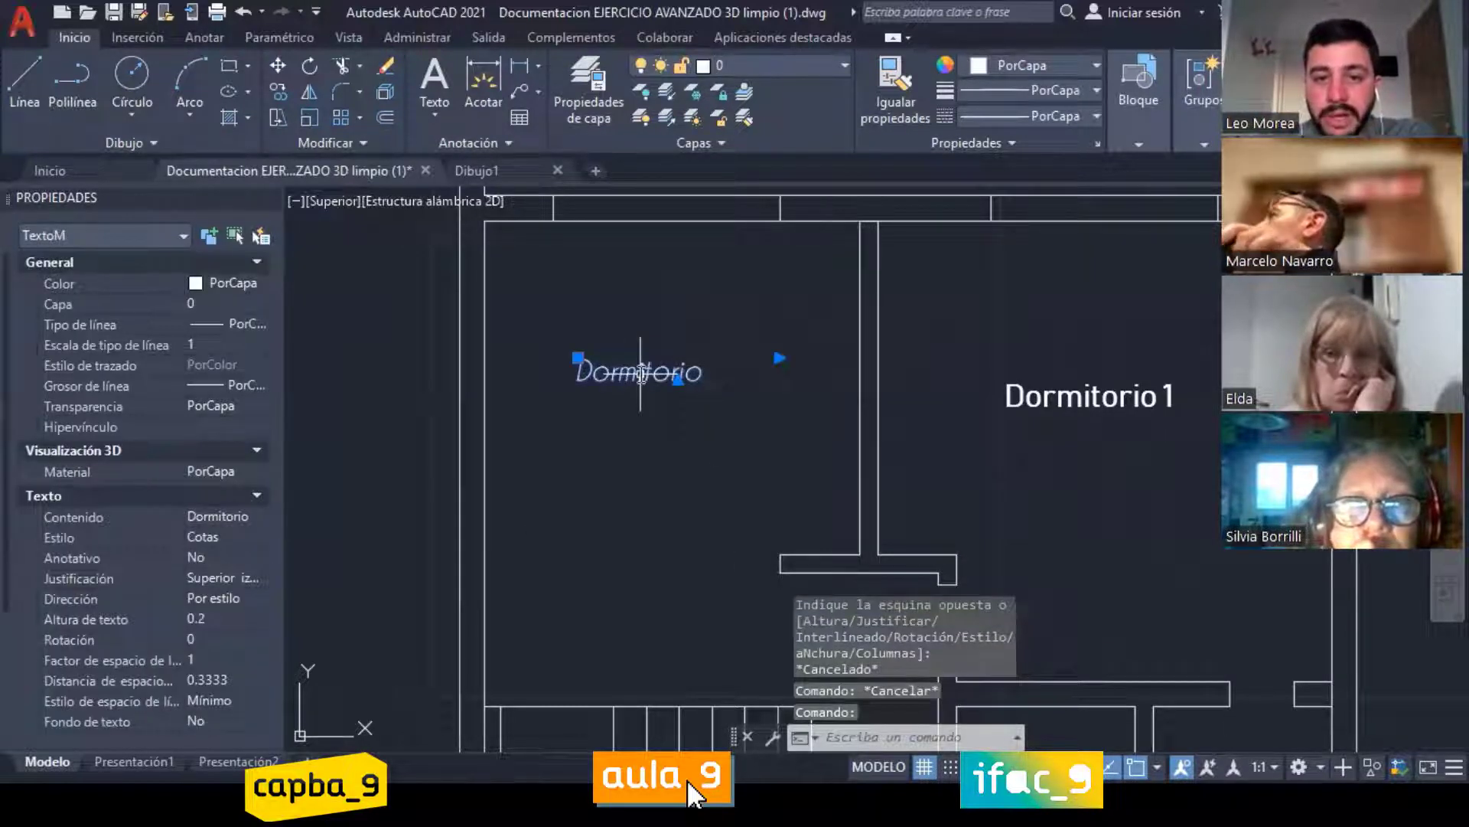
{"action": "double_click", "coordinate": [641, 373]}
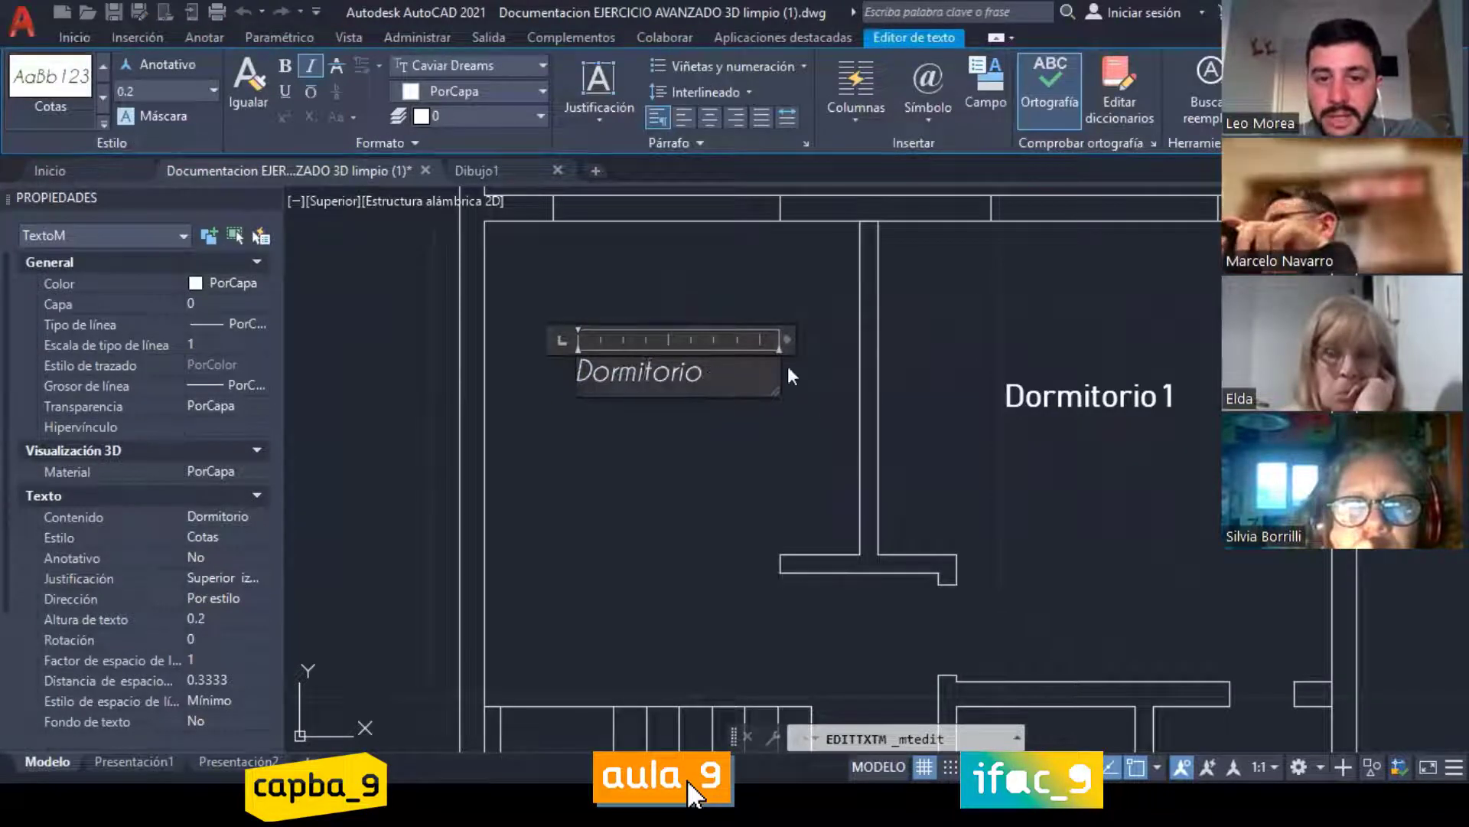
{"action": "left_click_drag", "start_coordinate": [779, 395], "coordinate": [701, 396]}
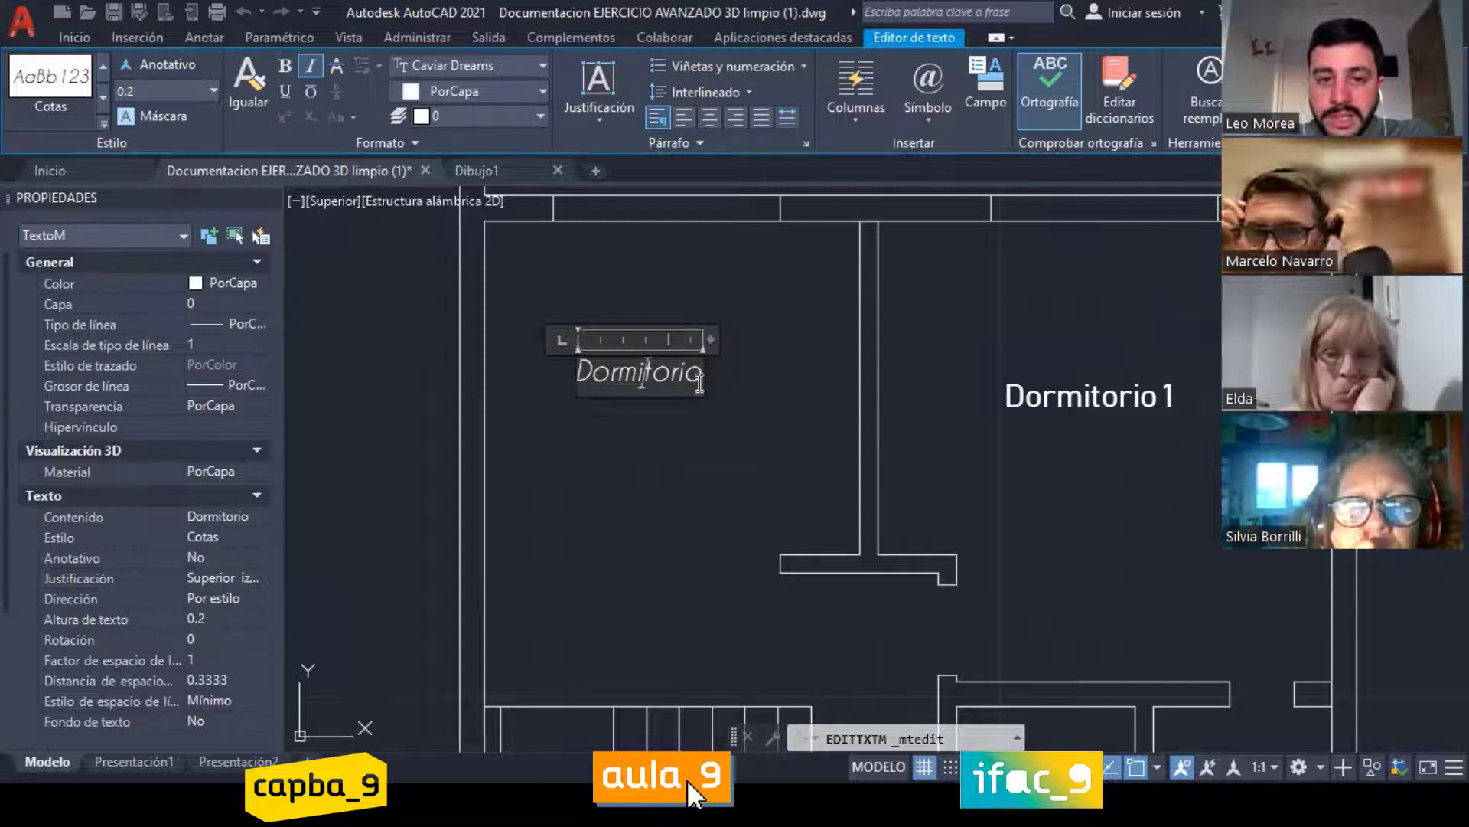
{"action": "left_click", "coordinate": [639, 371]}
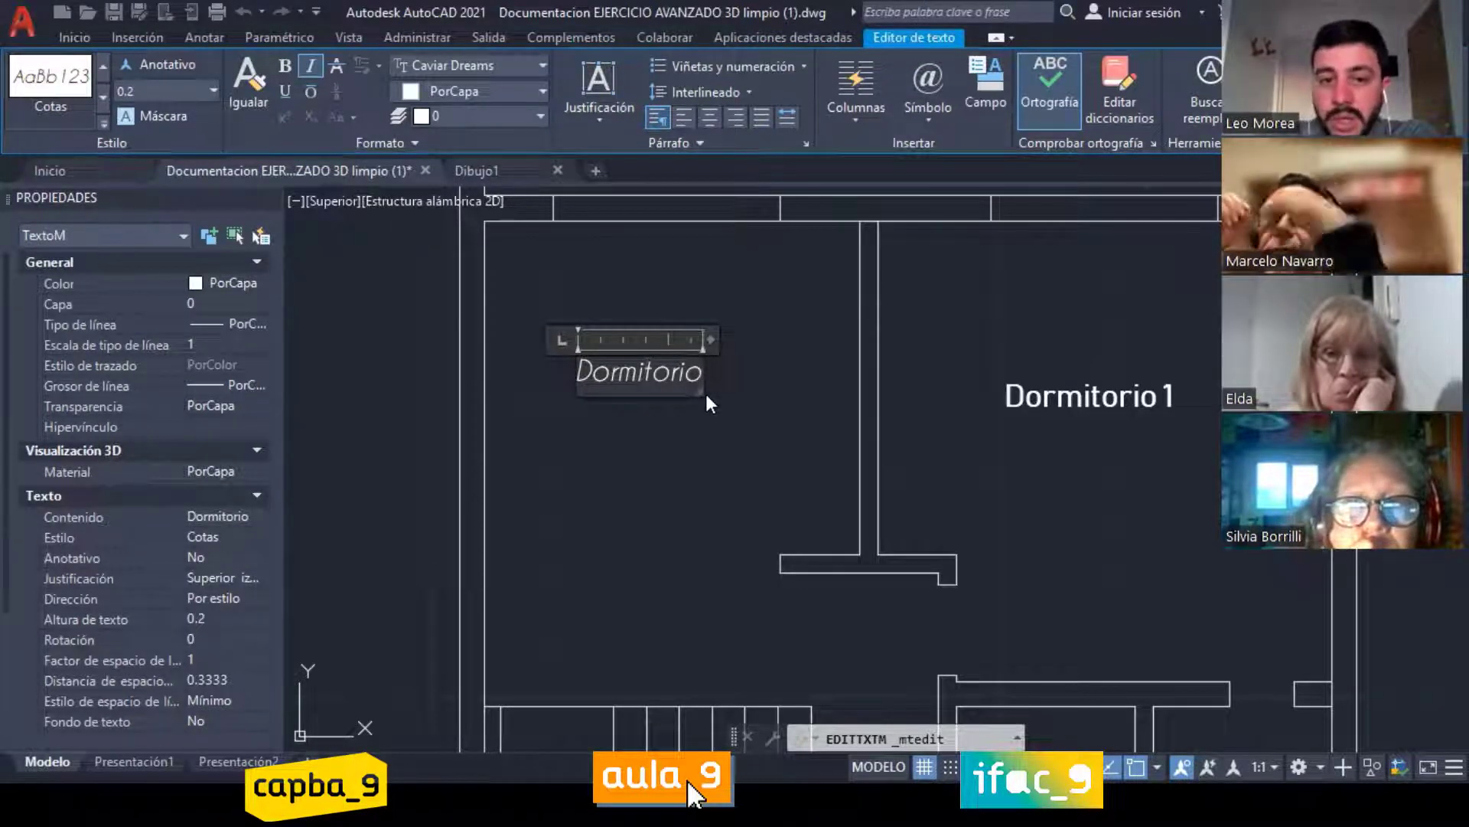
{"action": "left_click_drag", "start_coordinate": [705, 396], "coordinate": [851, 407]}
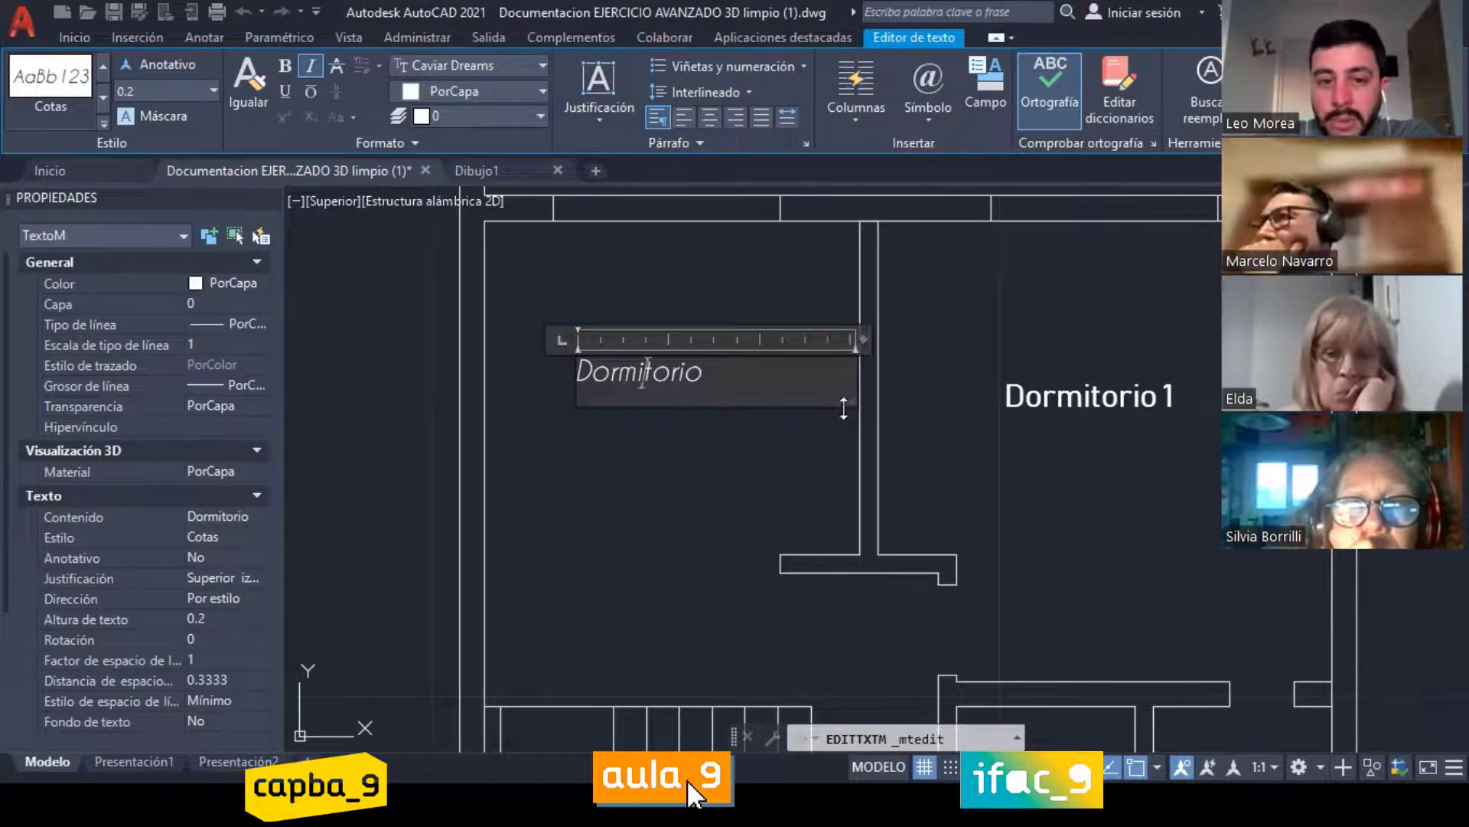
{"action": "left_click", "coordinate": [557, 339]}
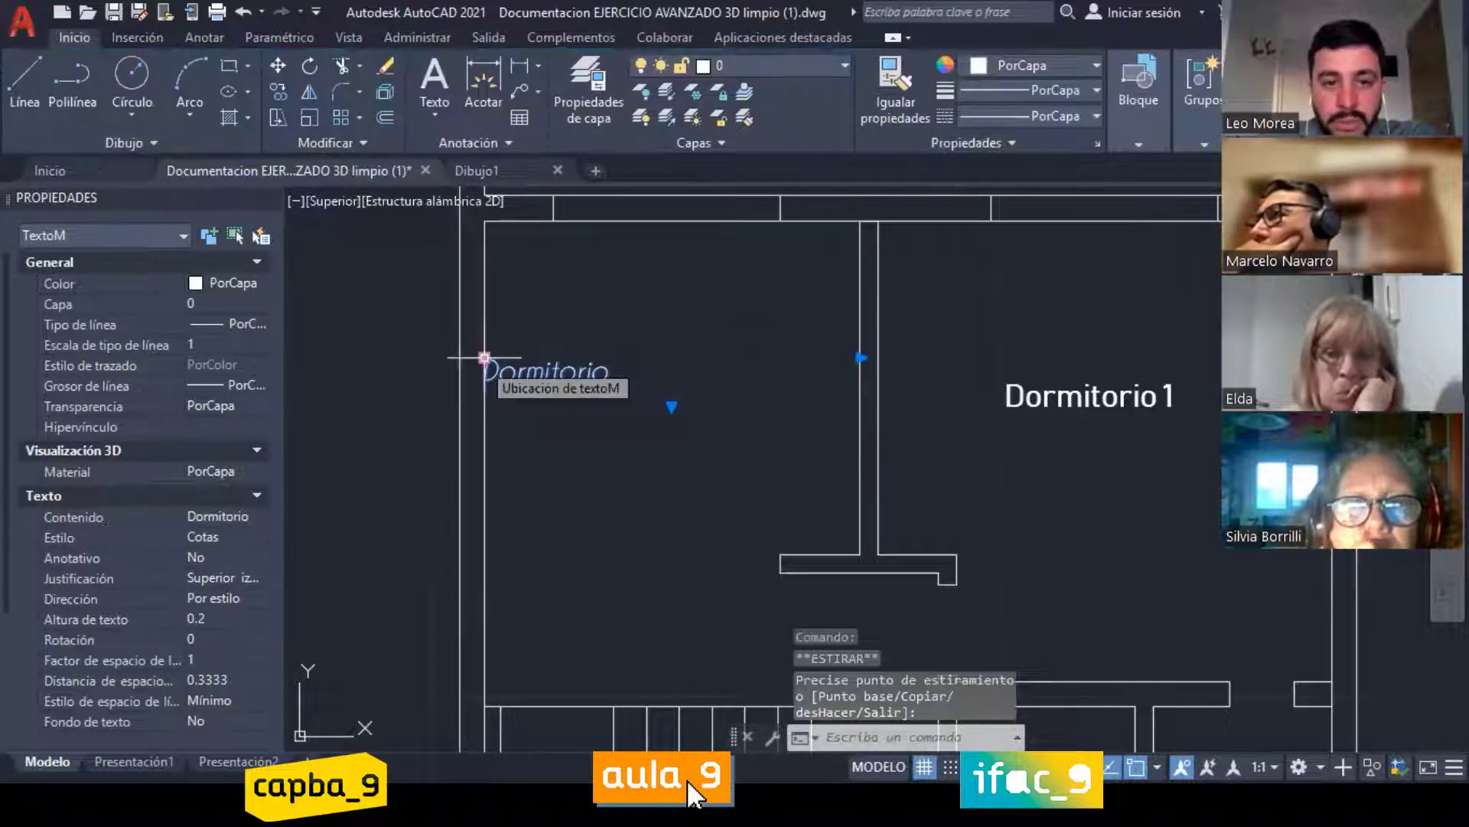
{"action": "left_click", "coordinate": [853, 370]}
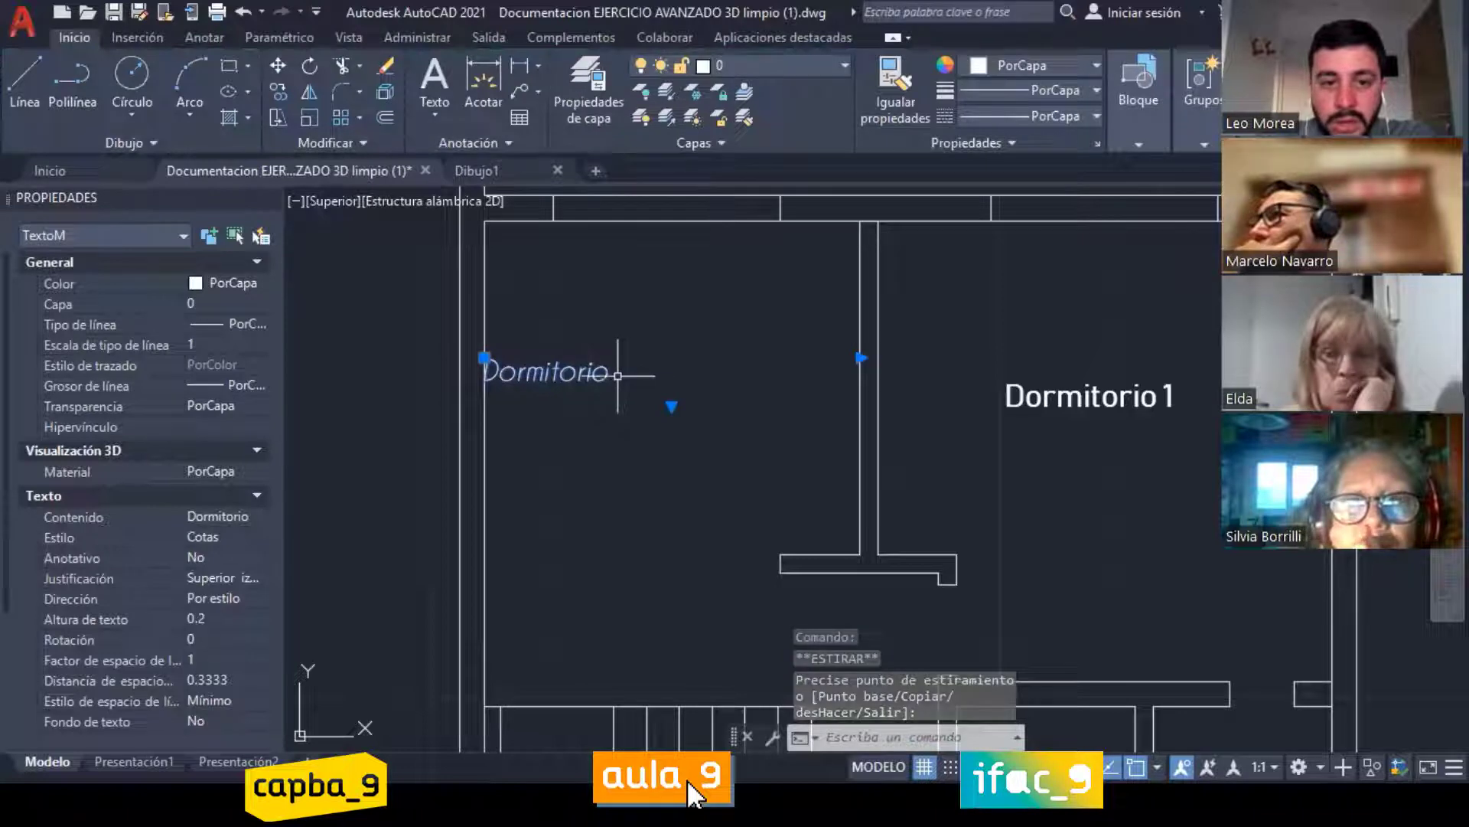
Step: Centre the Dormitorio text horizontally within its frame in the upper-left room, and finish editing it
{"action": "double_click", "coordinate": [607, 375]}
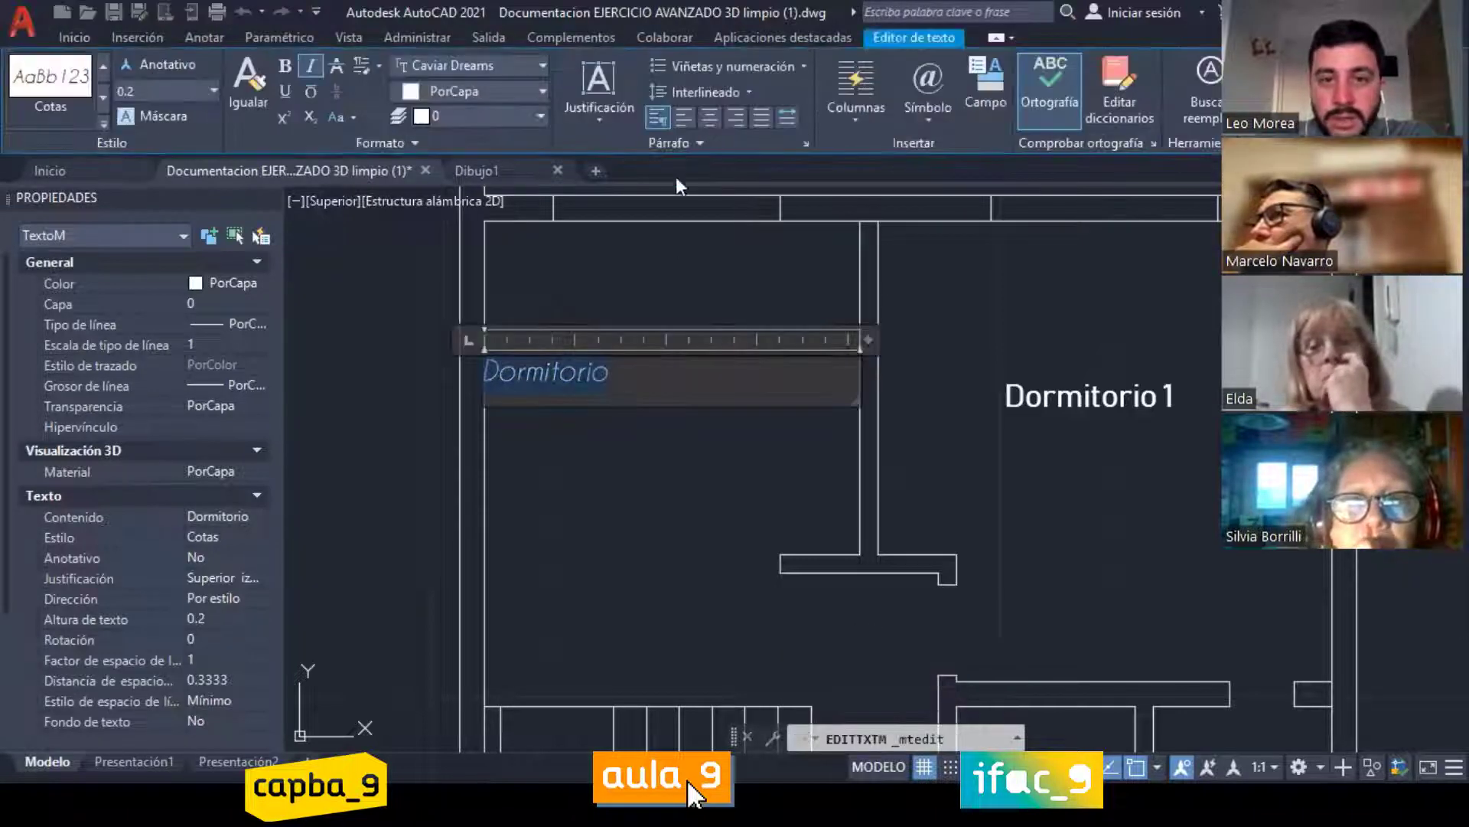
{"action": "left_click", "coordinate": [709, 117]}
{"action": "left_click", "coordinate": [443, 370]}
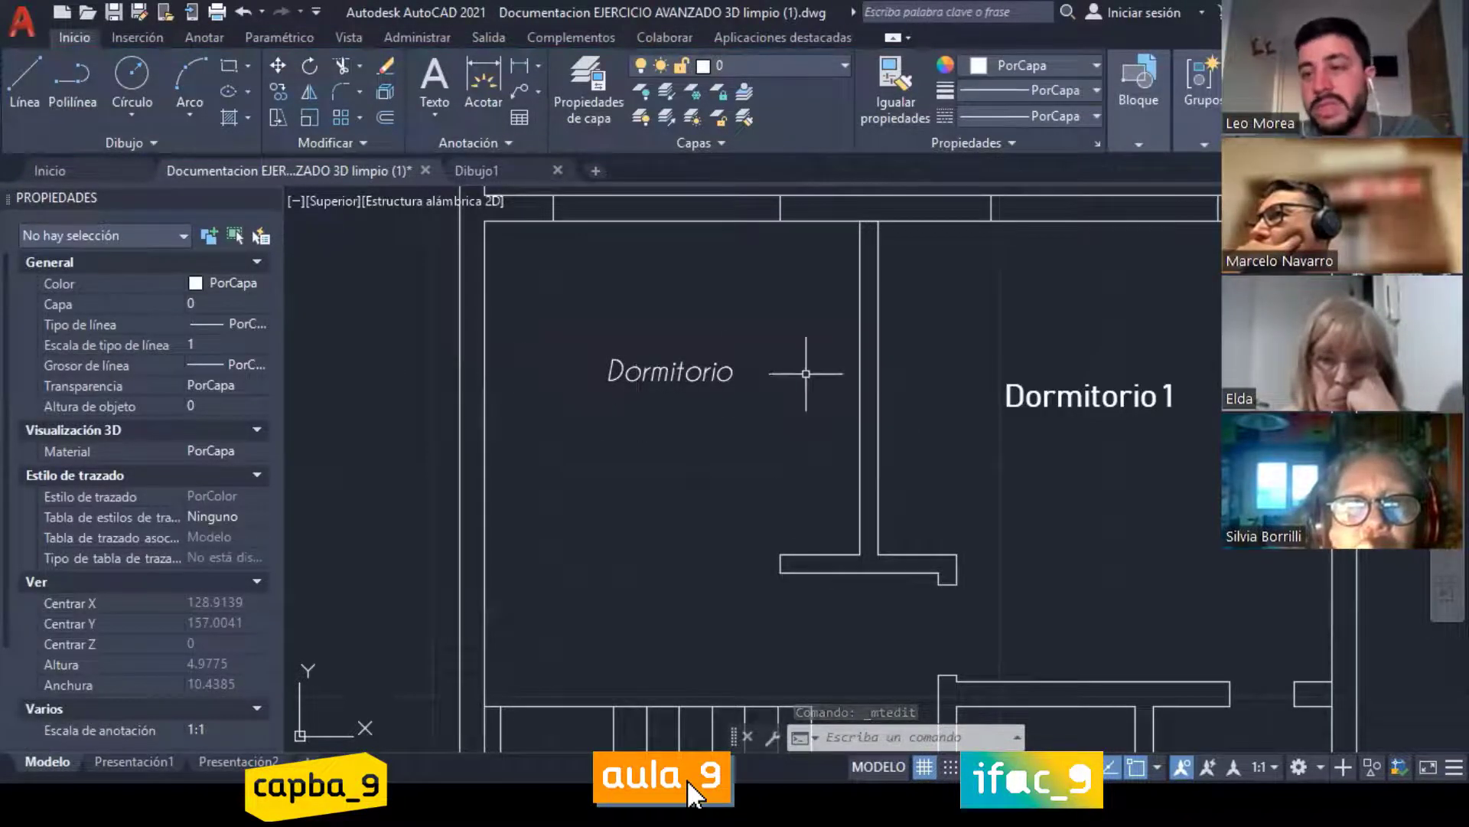
{"action": "scroll", "coordinate": [802, 377], "scroll_direction": "down", "scroll_amount": 3}
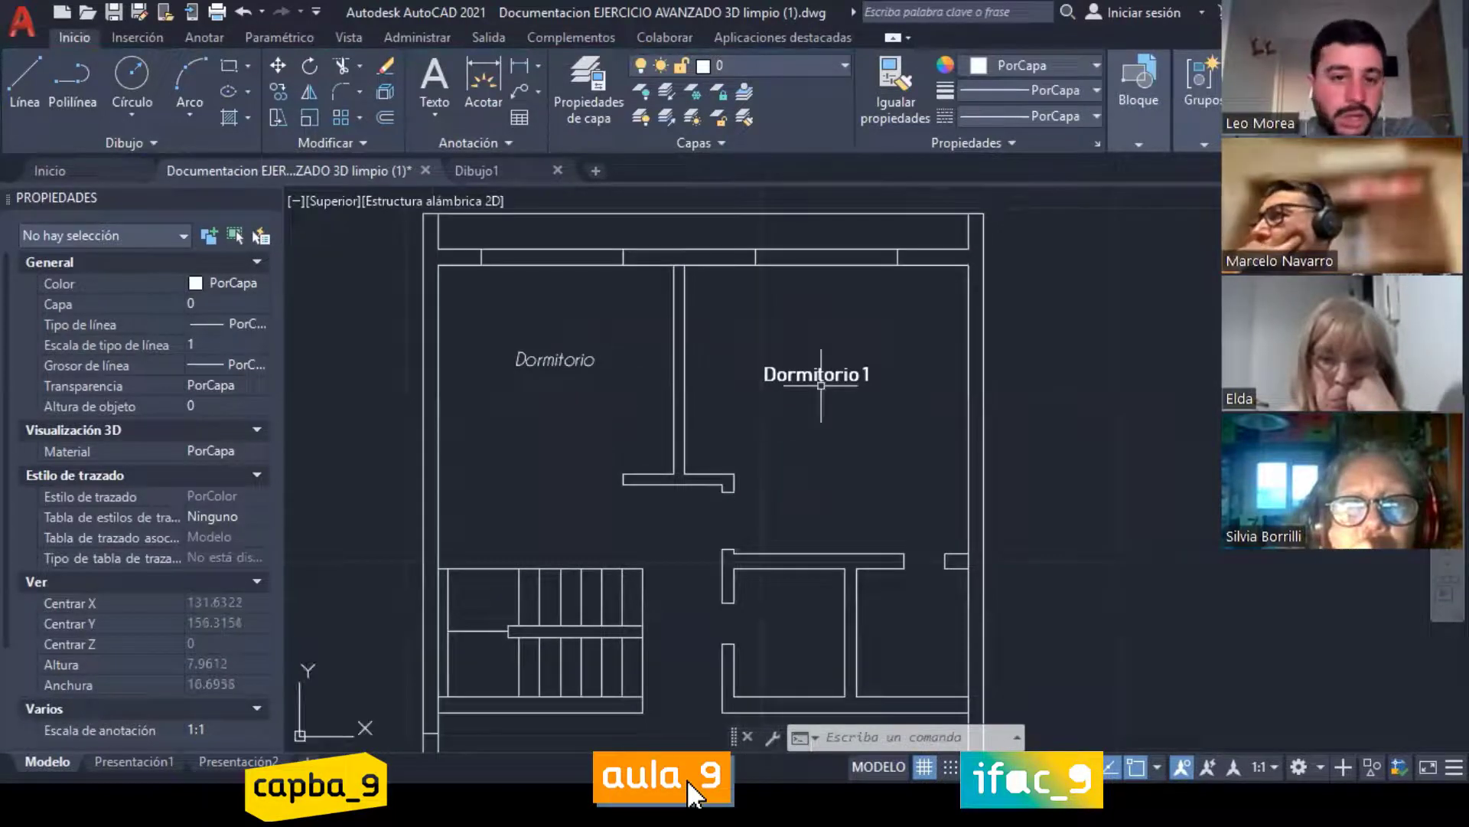
{"action": "scroll", "coordinate": [832, 409], "scroll_direction": "up", "scroll_amount": 1}
{"action": "scroll", "coordinate": [831, 409], "scroll_direction": "down", "scroll_amount": 1}
{"action": "scroll", "coordinate": [831, 410], "scroll_direction": "up", "scroll_amount": 3}
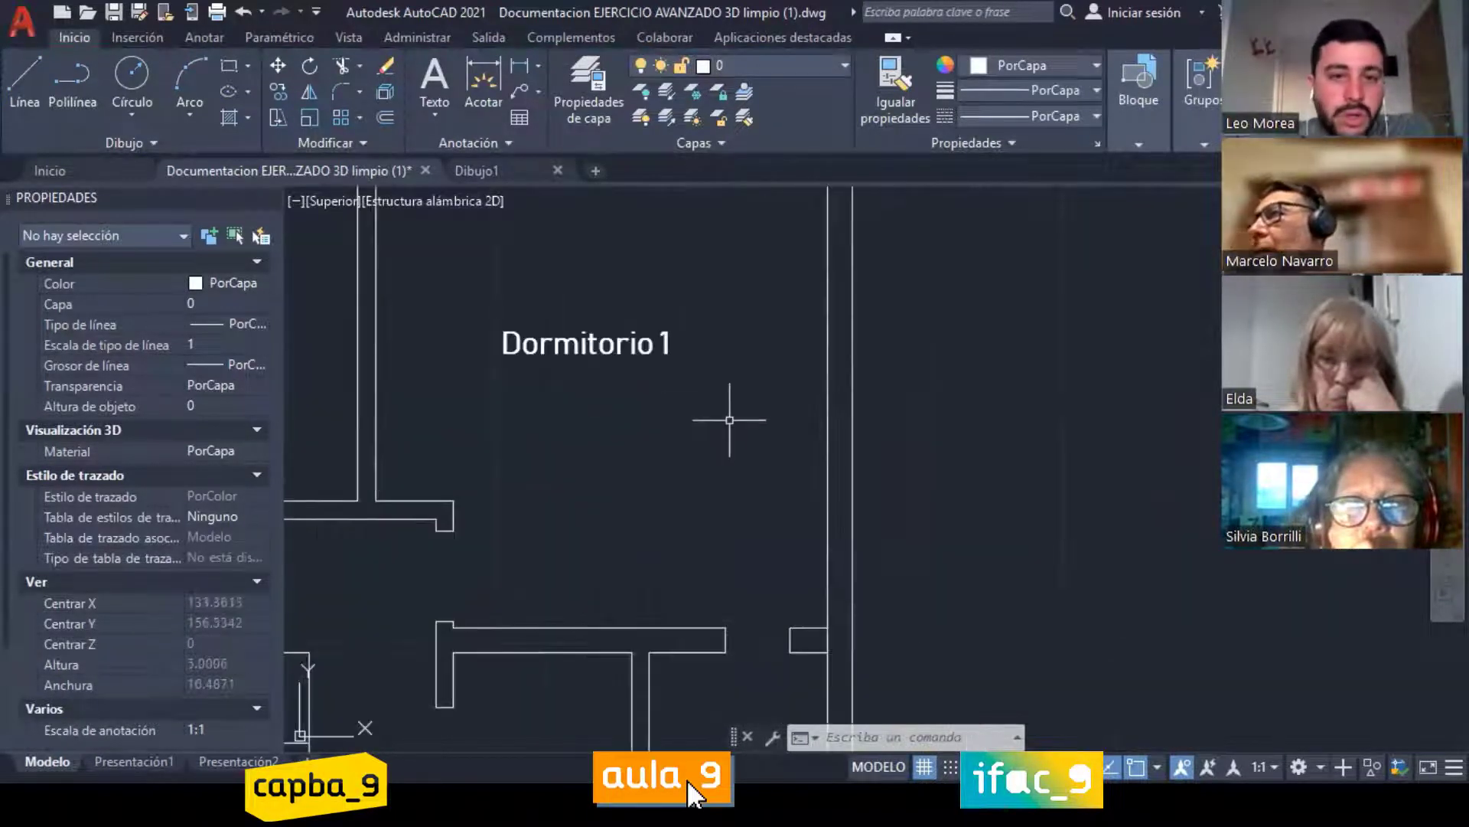
{"action": "scroll", "coordinate": [728, 413], "scroll_direction": "down", "scroll_amount": 3}
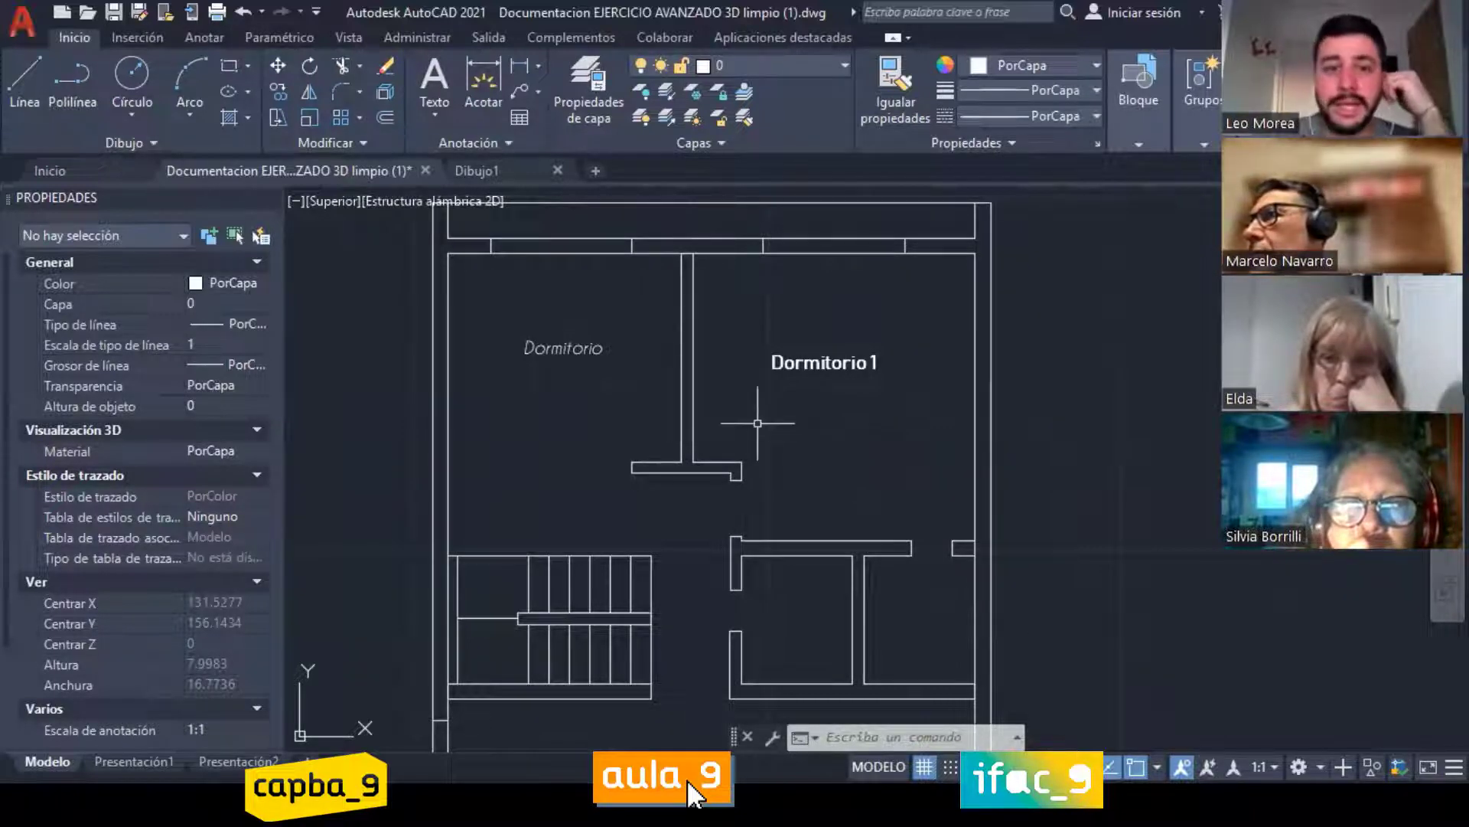
{"action": "middle_click_drag", "start_coordinate": [482, 337], "coordinate": [496, 350]}
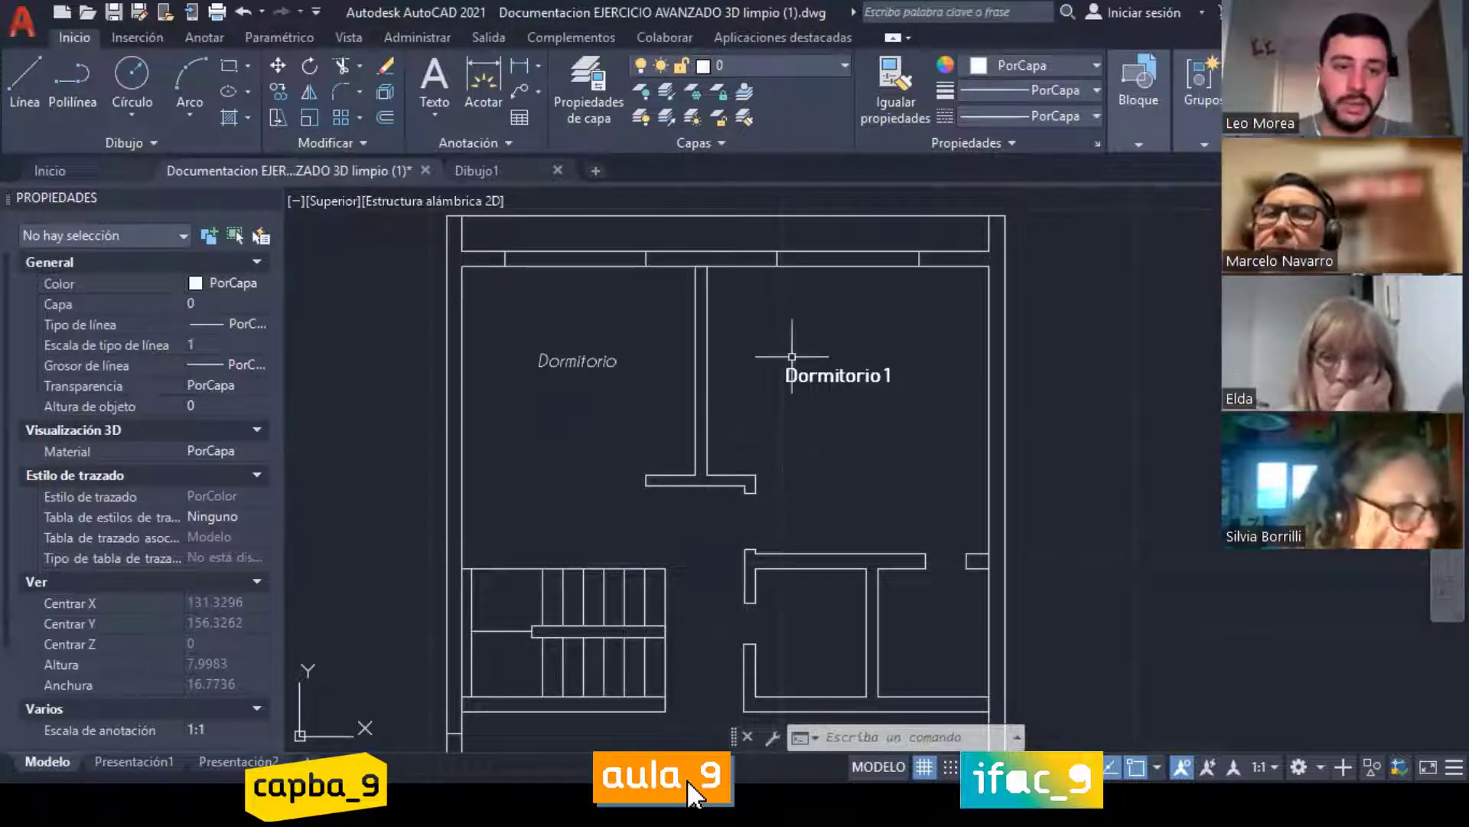
Step: Move the upper-left room's Dormitorio text down and to the left by its insertion point, and undo that move
{"action": "left_click", "coordinate": [577, 363]}
{"action": "scroll", "coordinate": [582, 364], "scroll_direction": "up", "scroll_amount": 2}
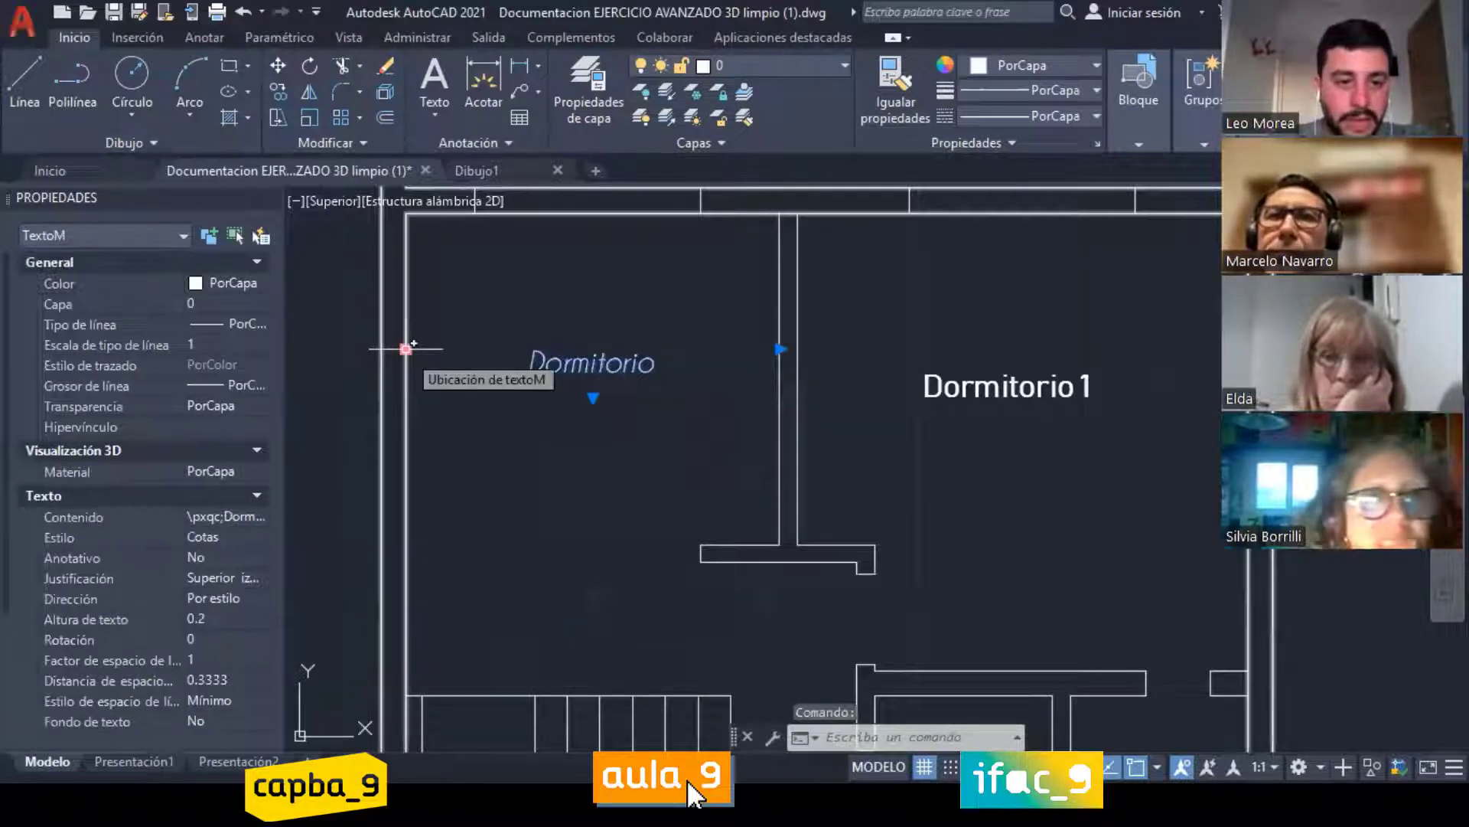
{"action": "left_click_drag", "start_coordinate": [405, 349], "coordinate": [319, 484]}
{"action": "key", "text": "Escape"}
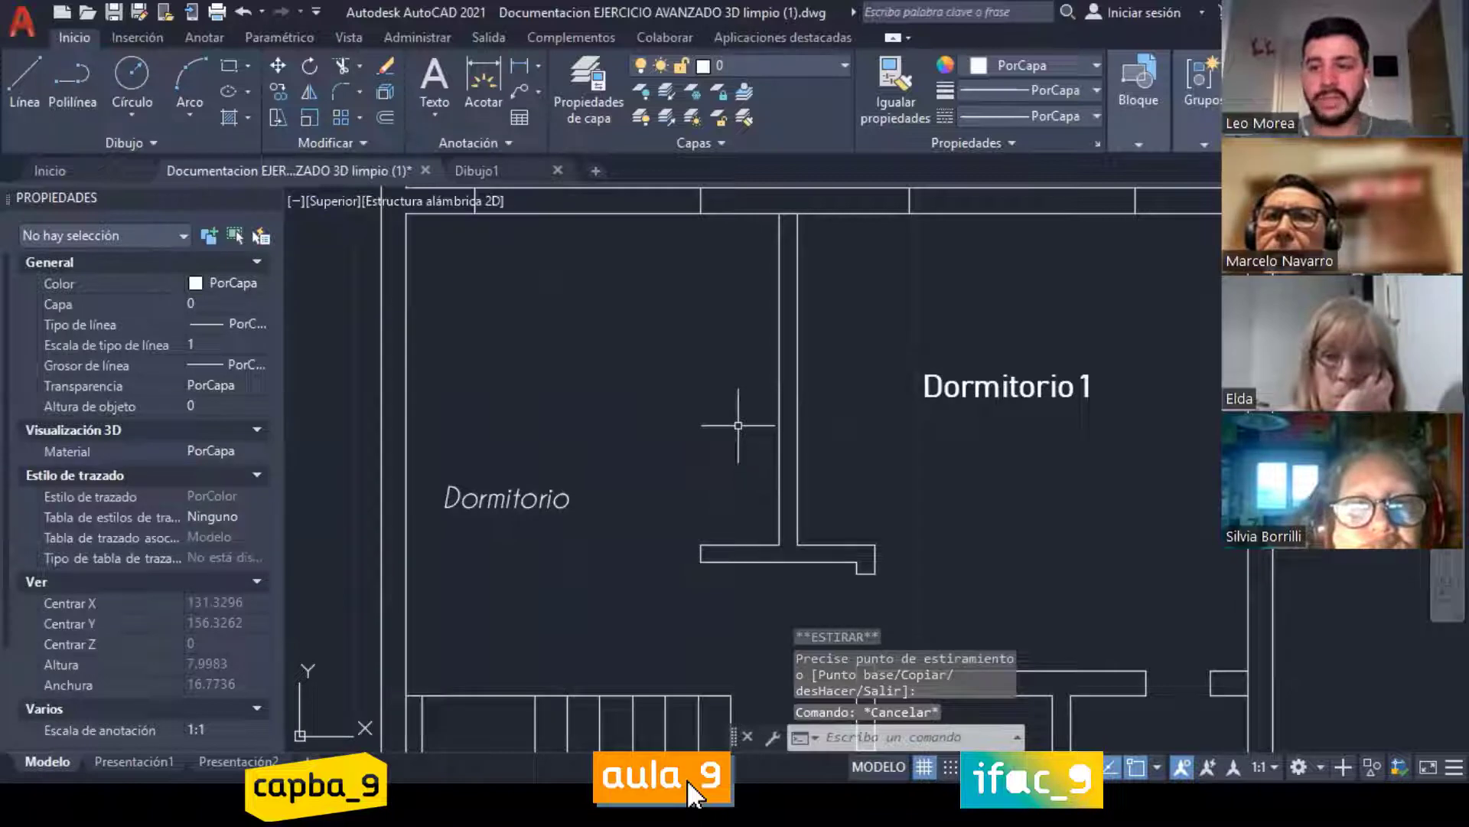
{"action": "scroll", "coordinate": [629, 376], "scroll_direction": "down", "scroll_amount": 2}
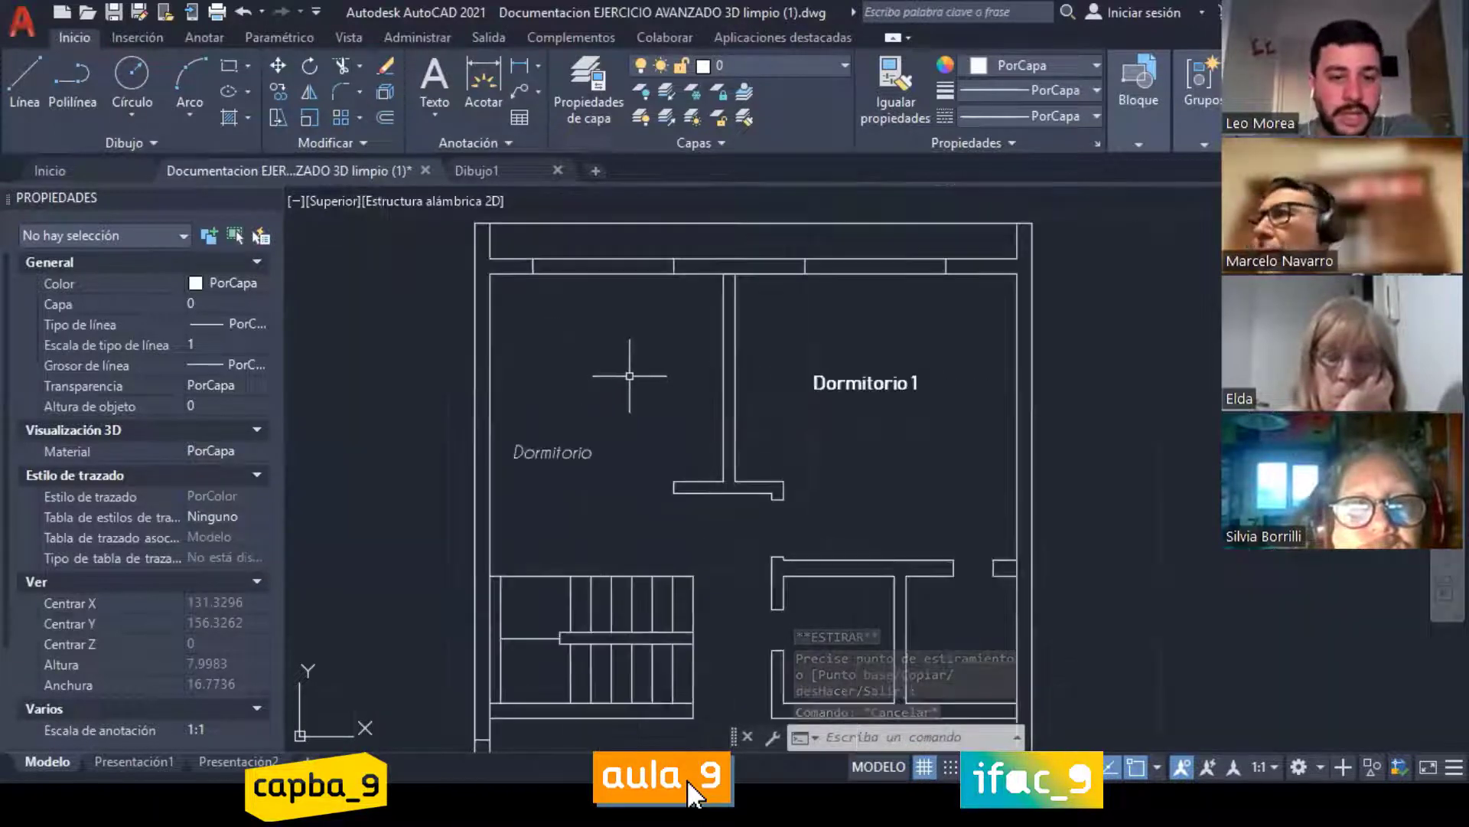
{"action": "scroll", "coordinate": [628, 454], "scroll_direction": "up", "scroll_amount": 2}
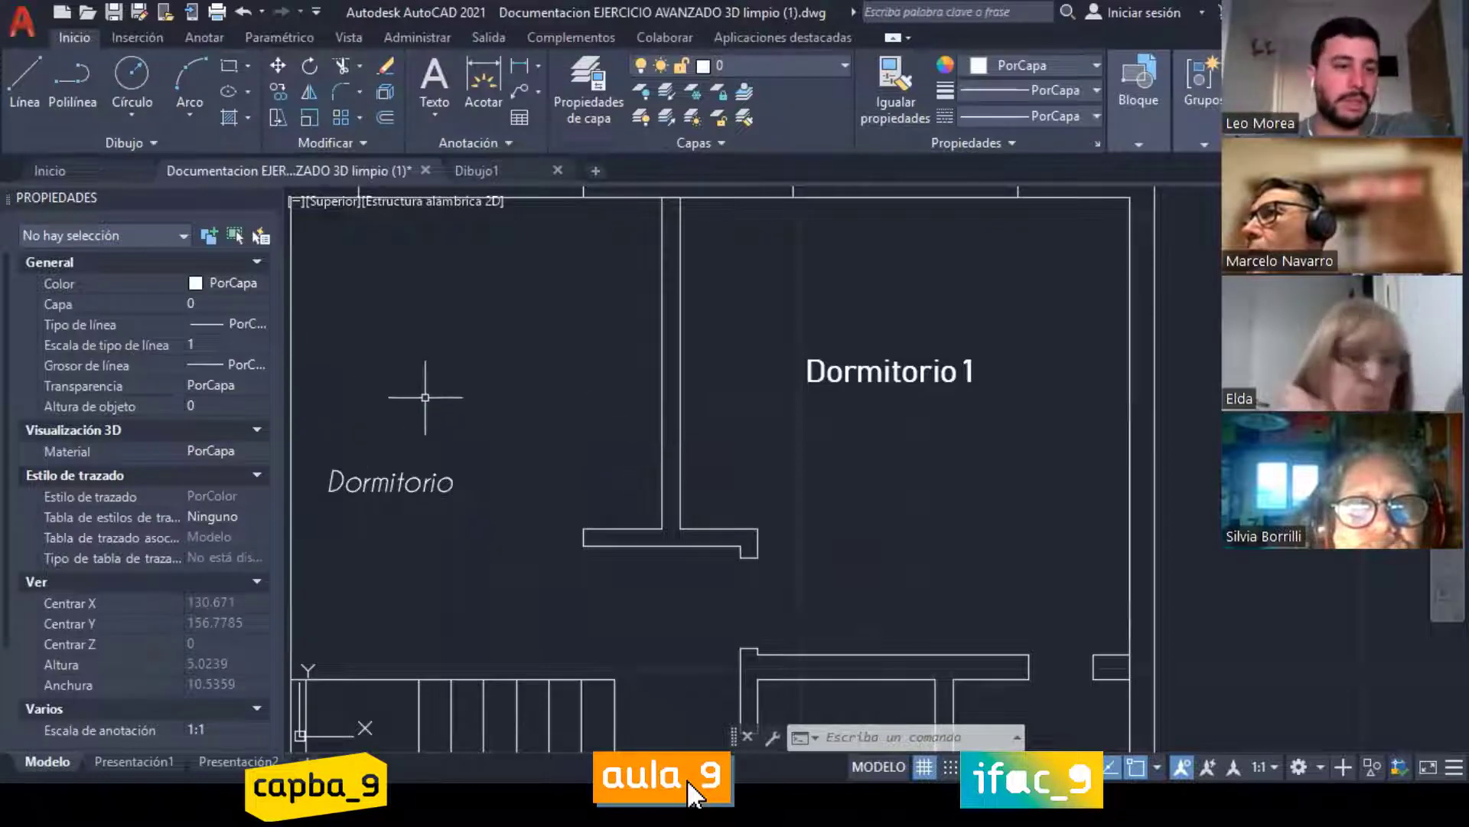
{"action": "double_click", "coordinate": [393, 480]}
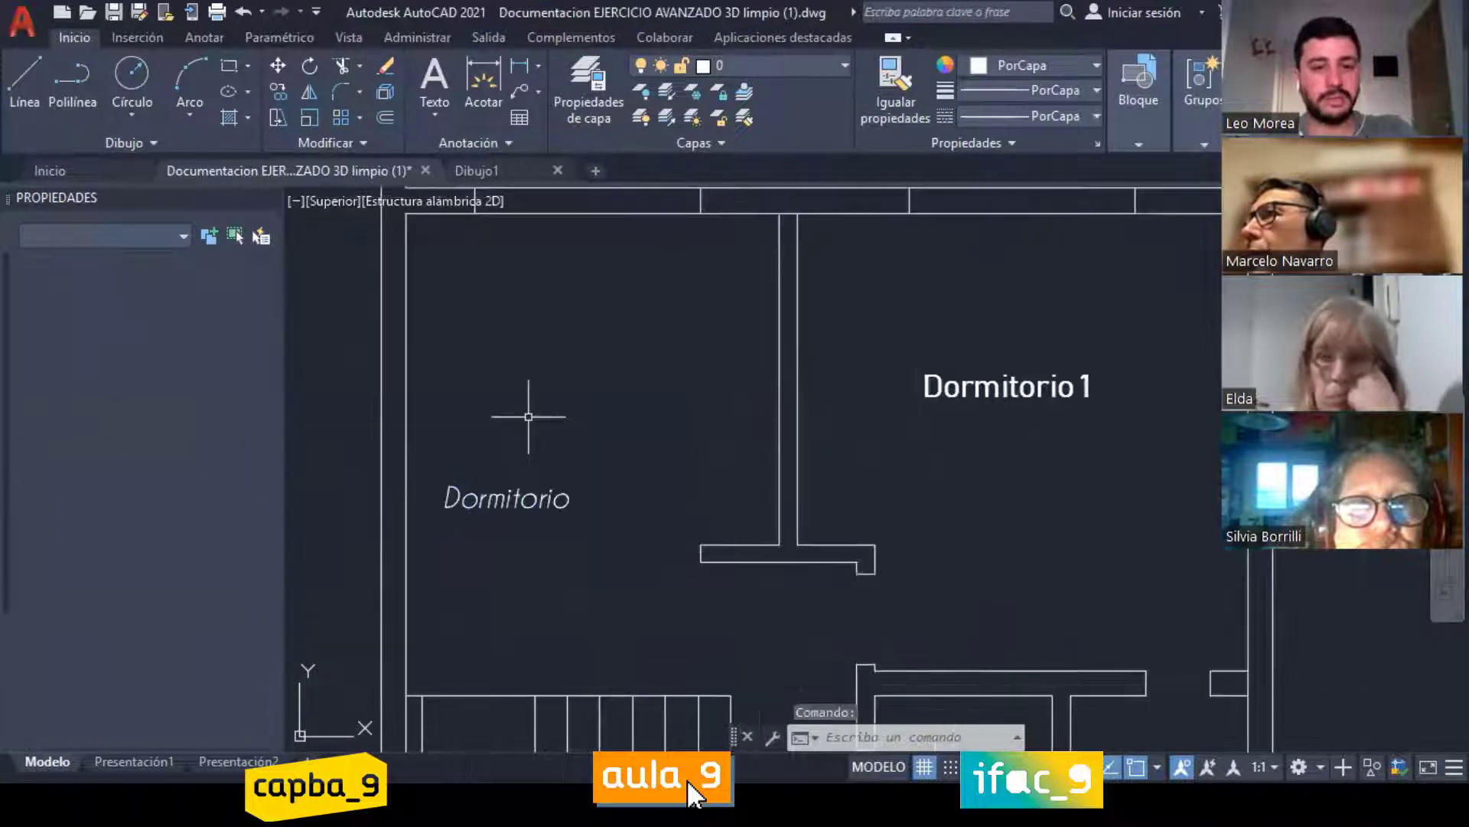
{"action": "key", "text": "ctrl+z"}
Step: Draw a diagonal helper line across the Dormitorio 1 room from the lower-left wall corner to the opposite upper-right corner
{"action": "left_click", "coordinate": [584, 351]}
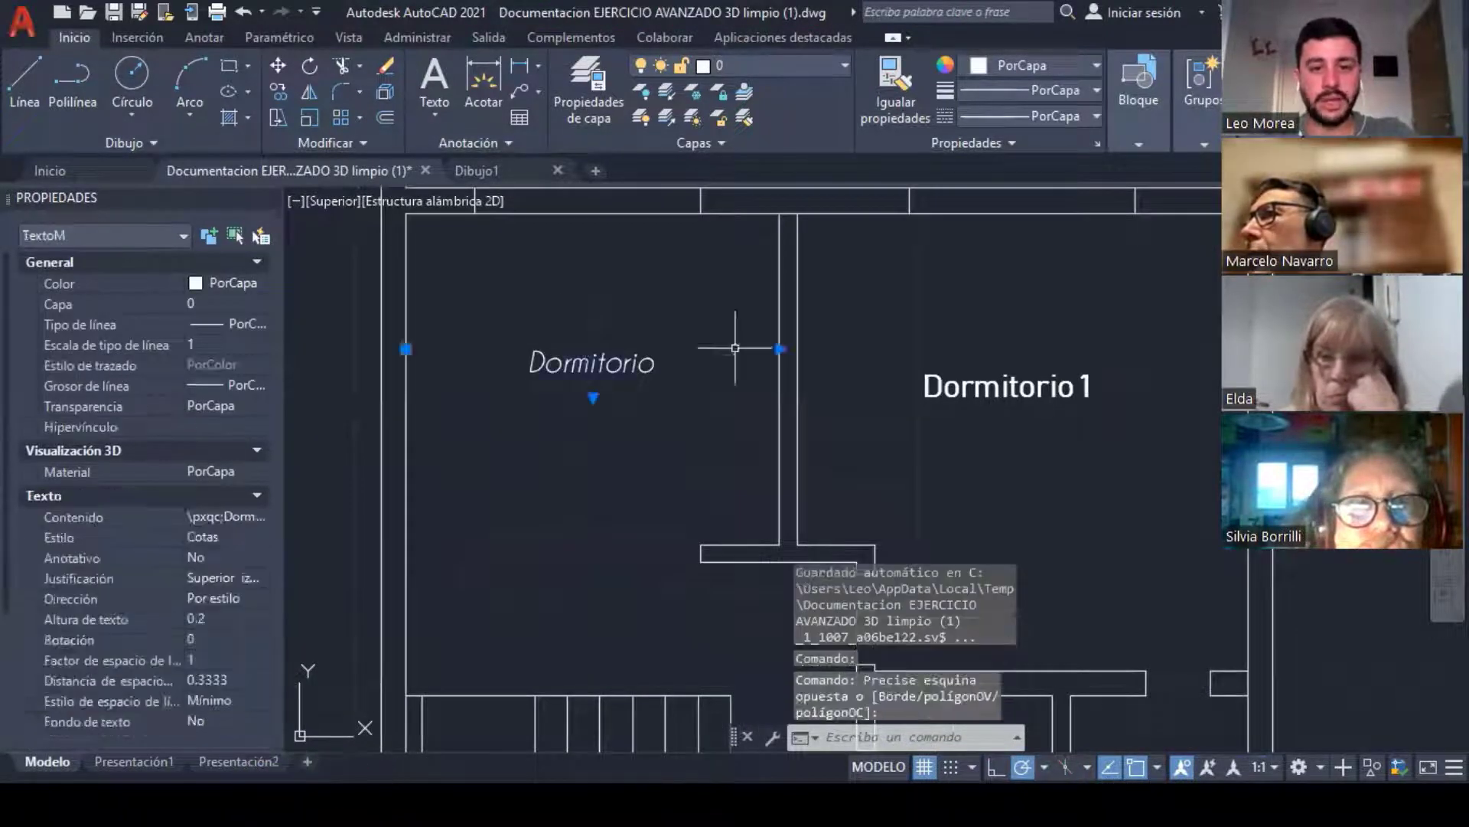
{"action": "key", "text": "Escape"}
{"action": "middle_click_drag", "start_coordinate": [646, 392], "coordinate": [497, 373]}
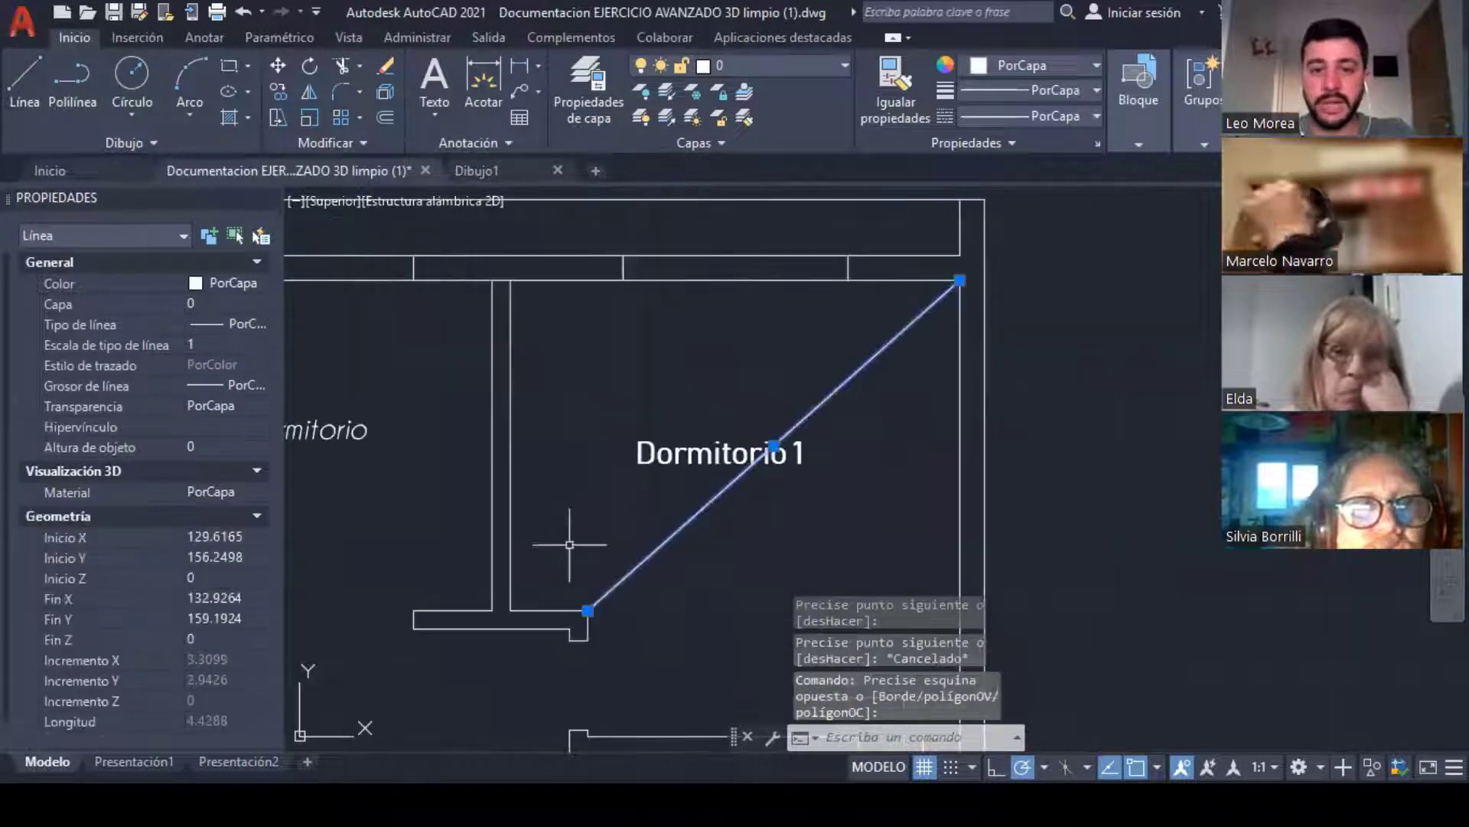
Step: Narrow the Dormitorio 1 text frame to about the width of its text and move the text onto the diagonal line
{"action": "scroll", "coordinate": [735, 455], "scroll_direction": "up", "scroll_amount": 2}
{"action": "key", "text": "Escape"}
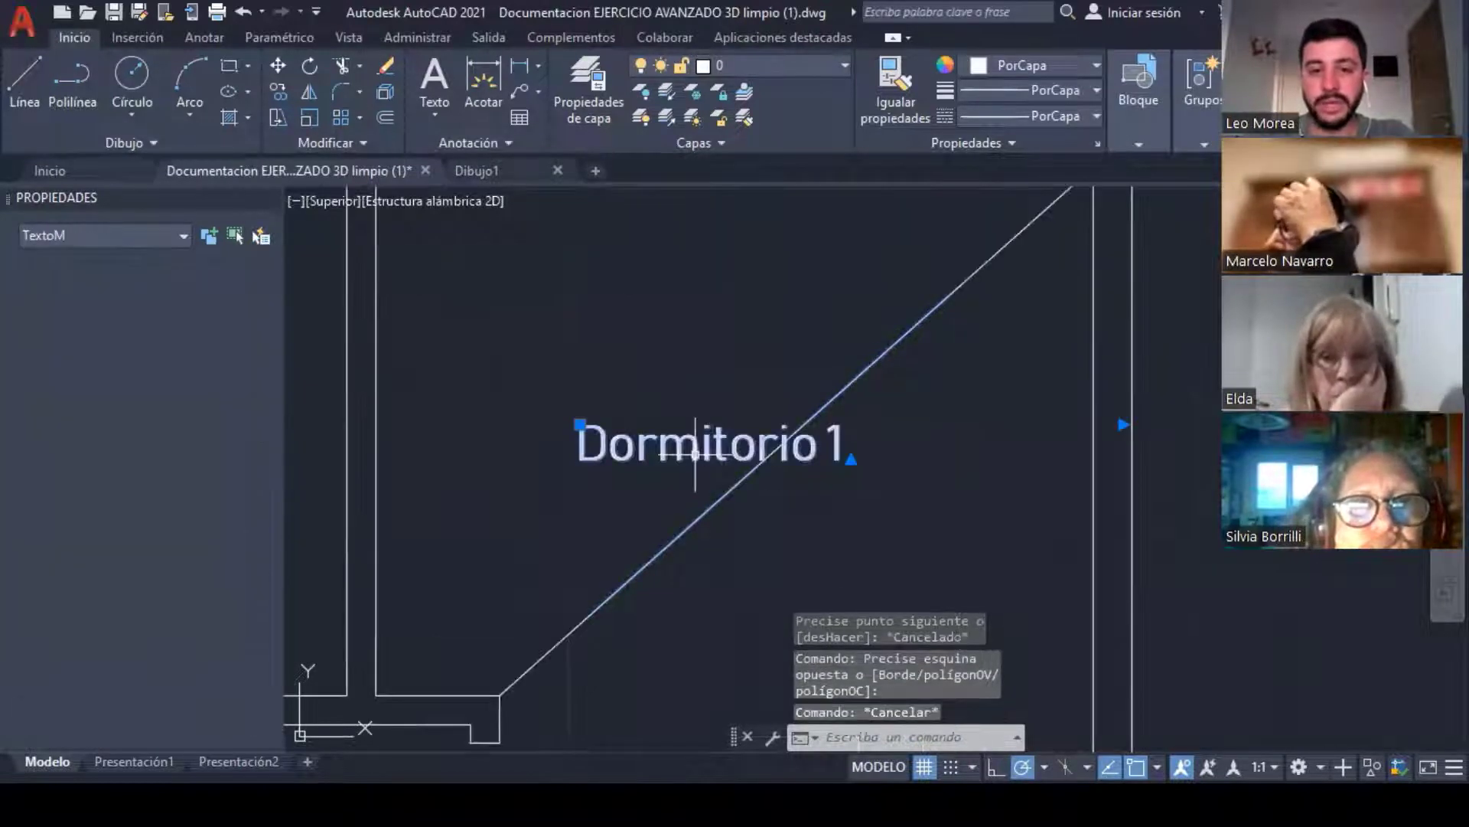
{"action": "left_click", "coordinate": [719, 444]}
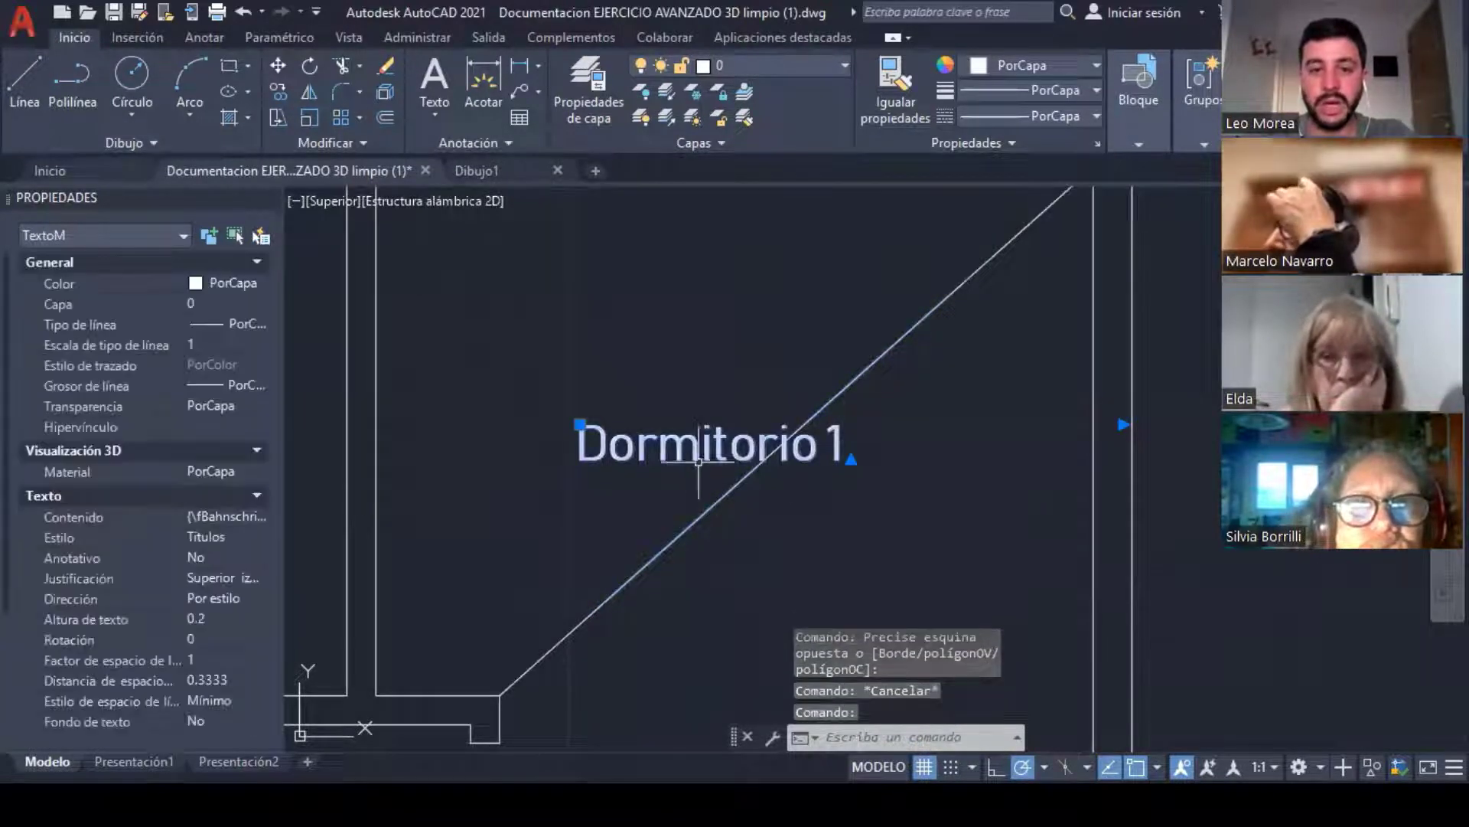
{"action": "left_click", "coordinate": [1122, 424]}
{"action": "left_click", "coordinate": [278, 66]}
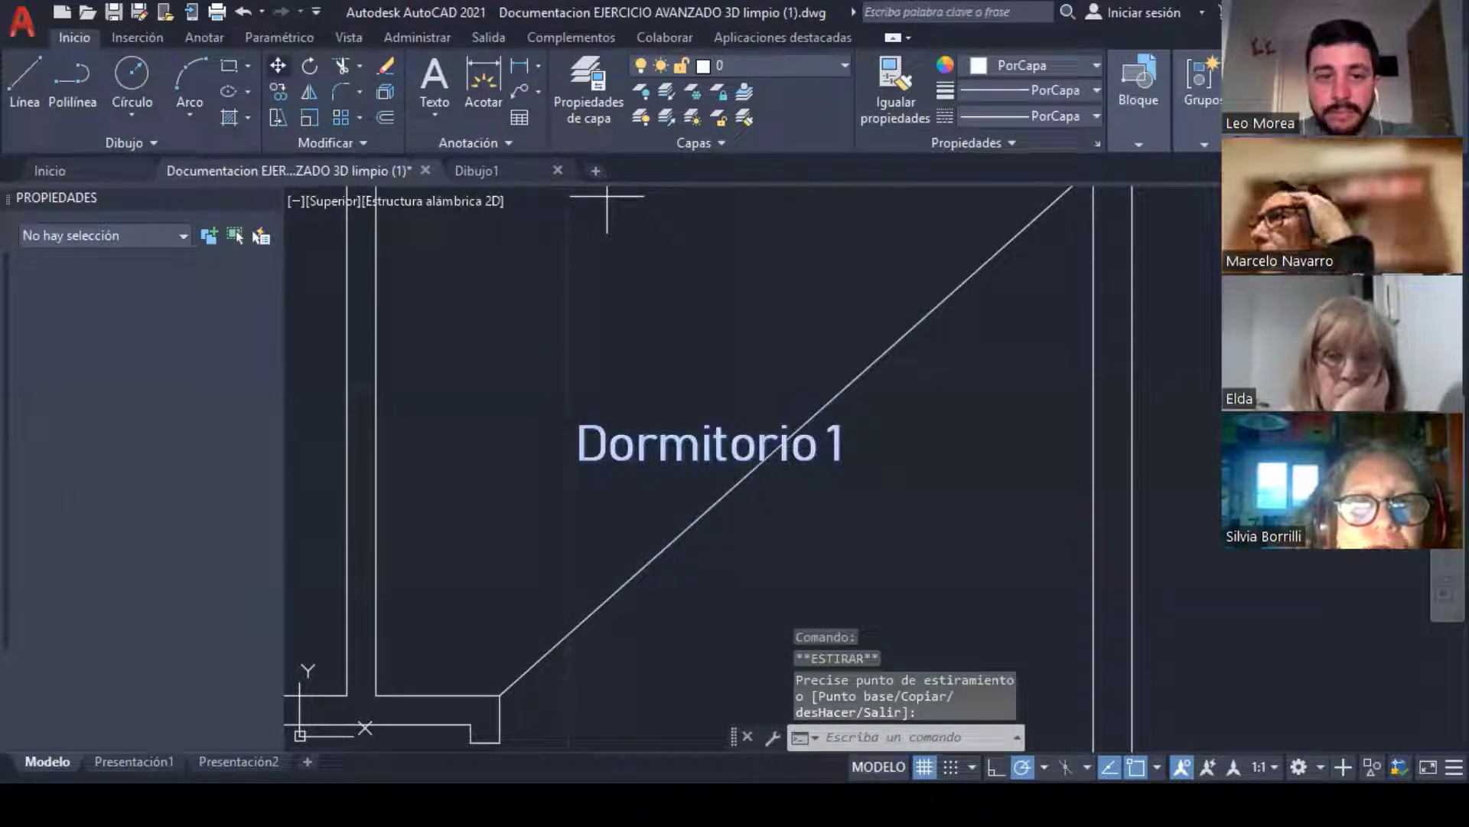
{"action": "scroll", "coordinate": [548, 349], "scroll_direction": "down", "scroll_amount": 2}
{"action": "left_click", "coordinate": [704, 410]}
{"action": "left_click", "coordinate": [776, 373]}
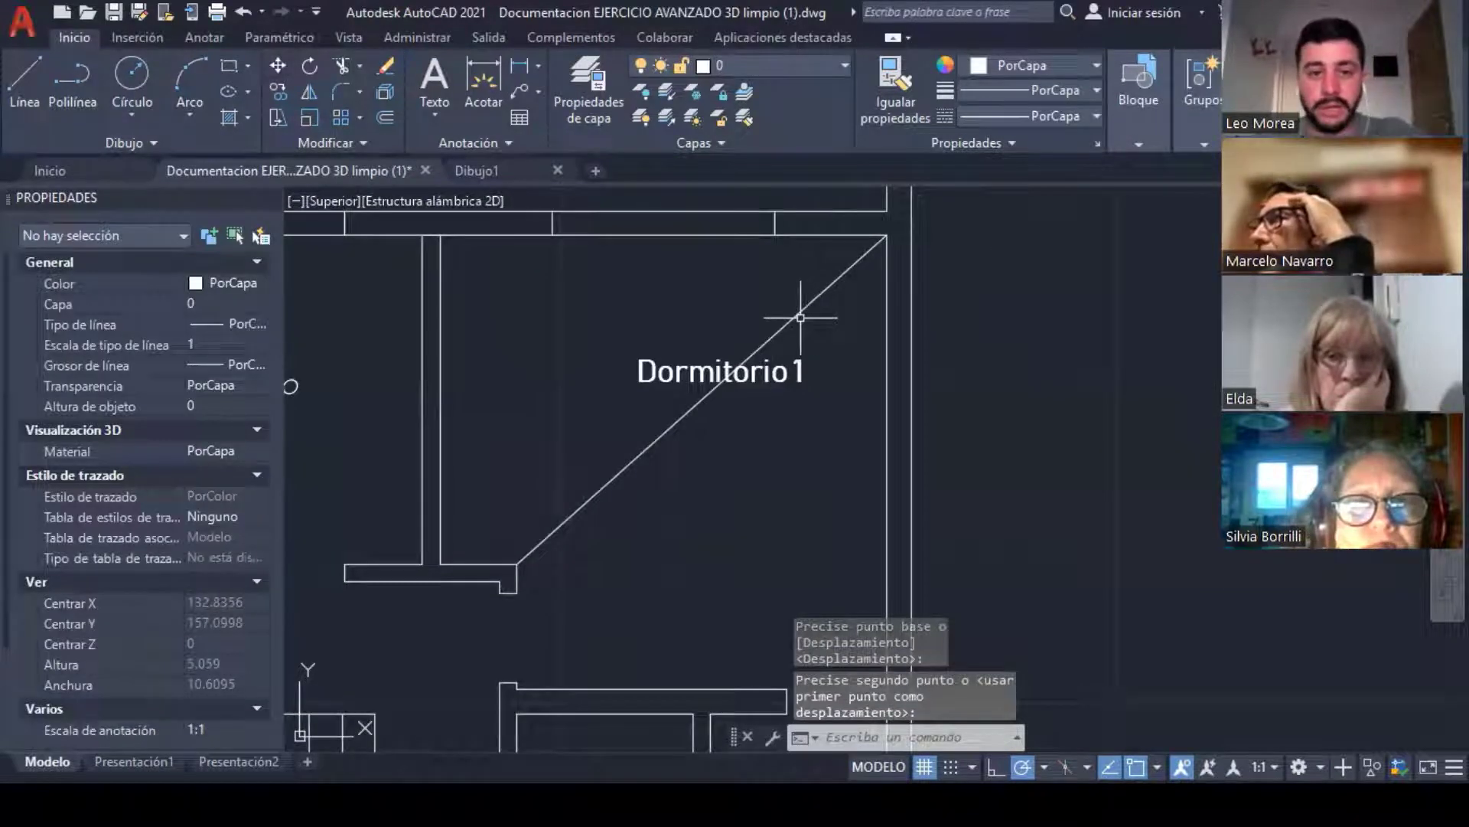
Step: Adjust the Dormitorio 1 text's position near the diagonal's midpoint and delete the diagonal helper line
{"action": "scroll", "coordinate": [673, 384], "scroll_direction": "up", "scroll_amount": 2}
{"action": "left_click", "coordinate": [716, 411]}
{"action": "left_click", "coordinate": [712, 376]}
{"action": "key", "text": "Escape"}
{"action": "left_click", "coordinate": [614, 338]}
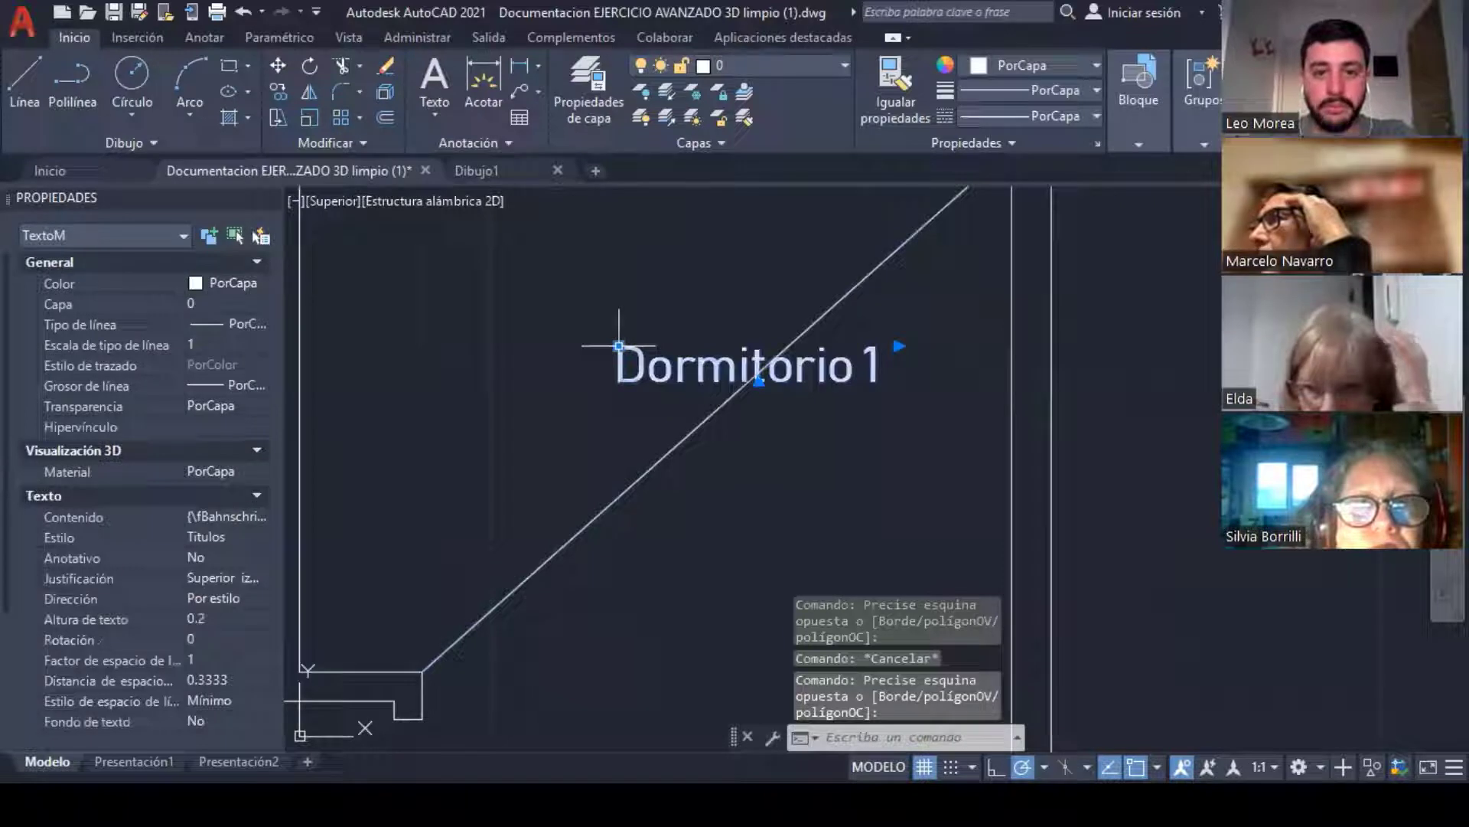
{"action": "key", "text": "Delete"}
{"action": "scroll", "coordinate": [894, 494], "scroll_direction": "down", "scroll_amount": 2}
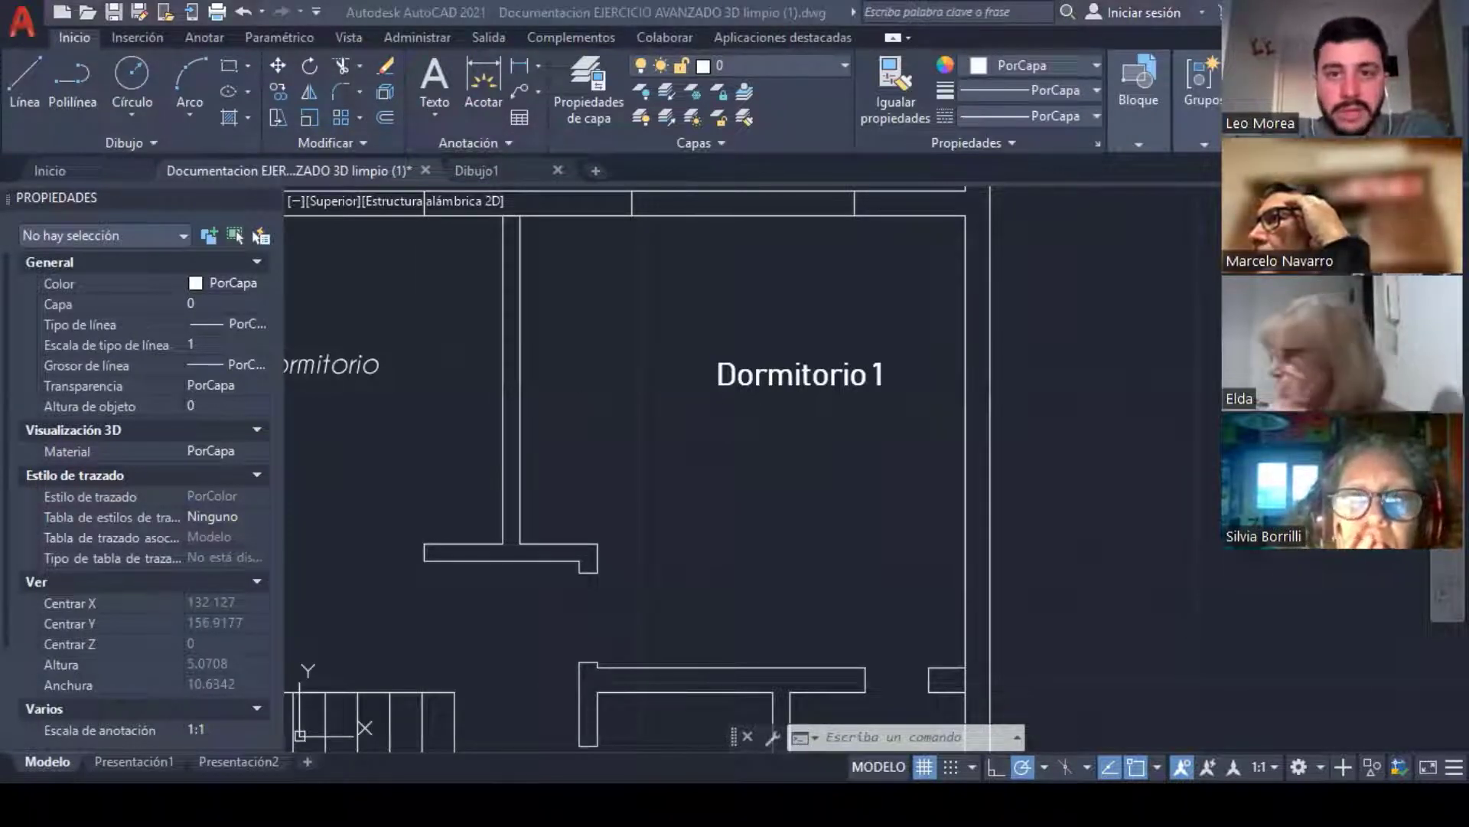
Step: Create a new layer named textos
{"action": "left_click", "coordinate": [730, 202]}
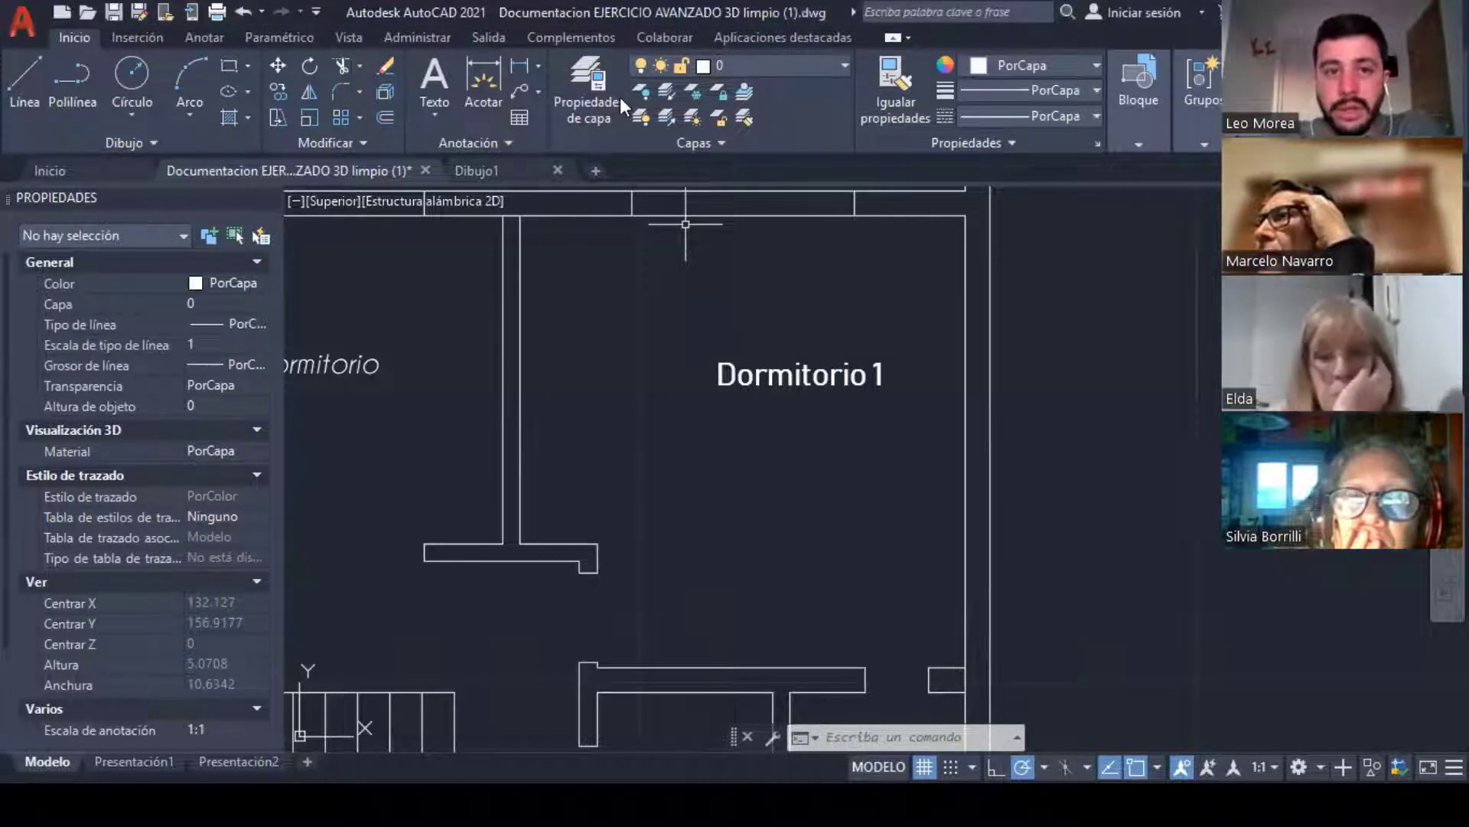
{"action": "left_click", "coordinate": [570, 99]}
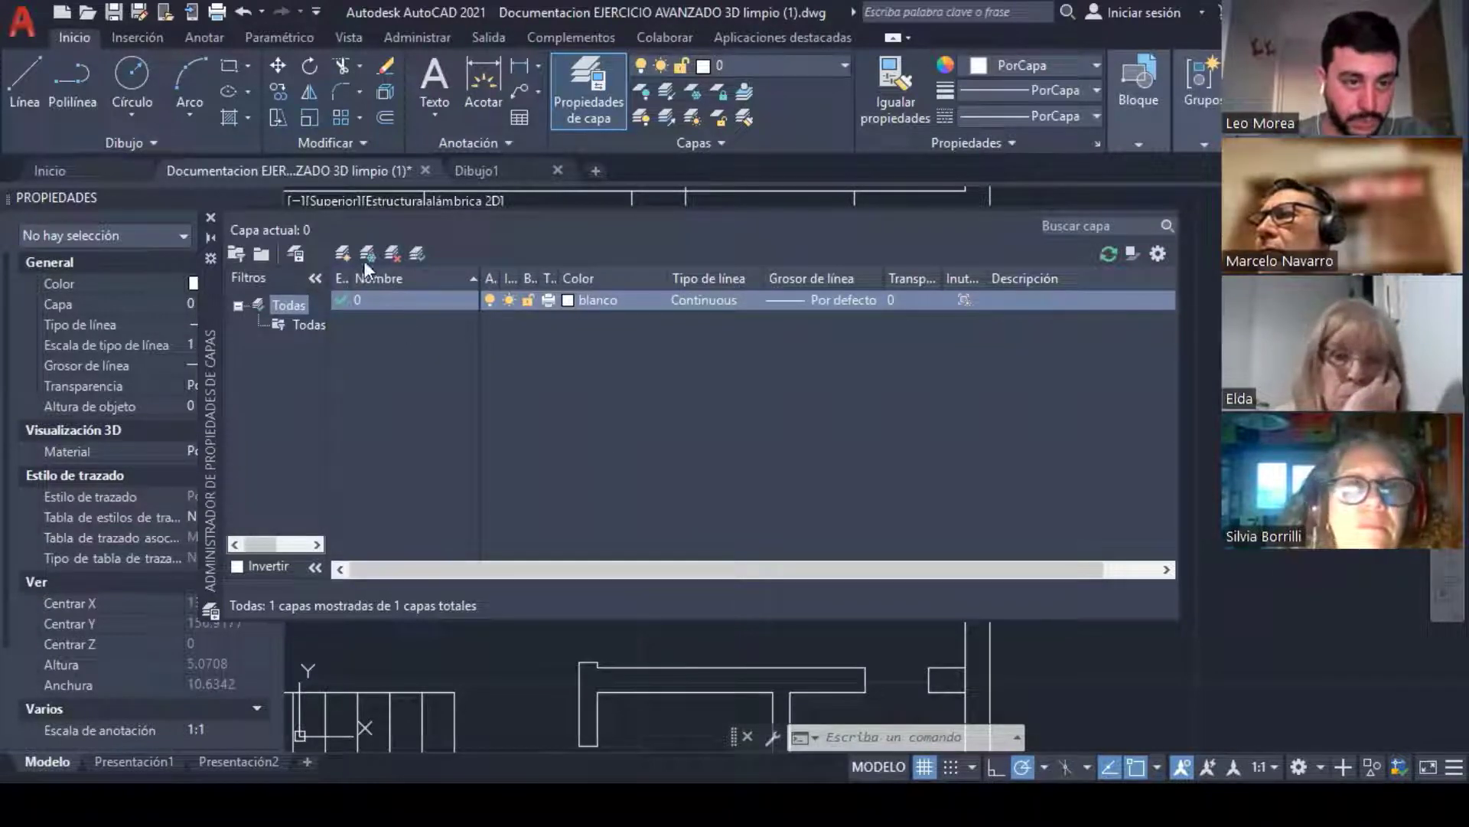
{"action": "left_click", "coordinate": [344, 258]}
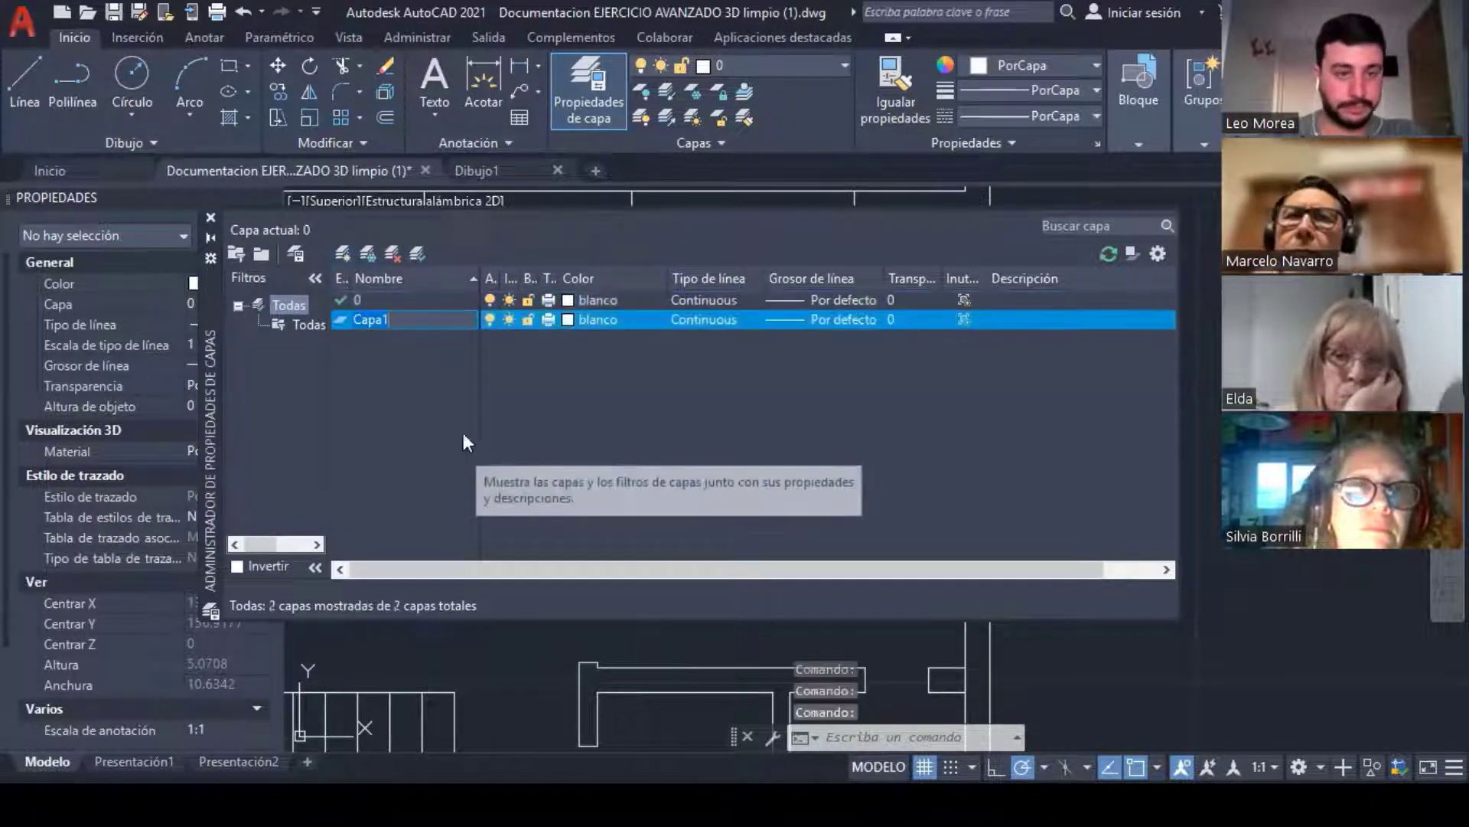
{"action": "type", "text": "textos"}
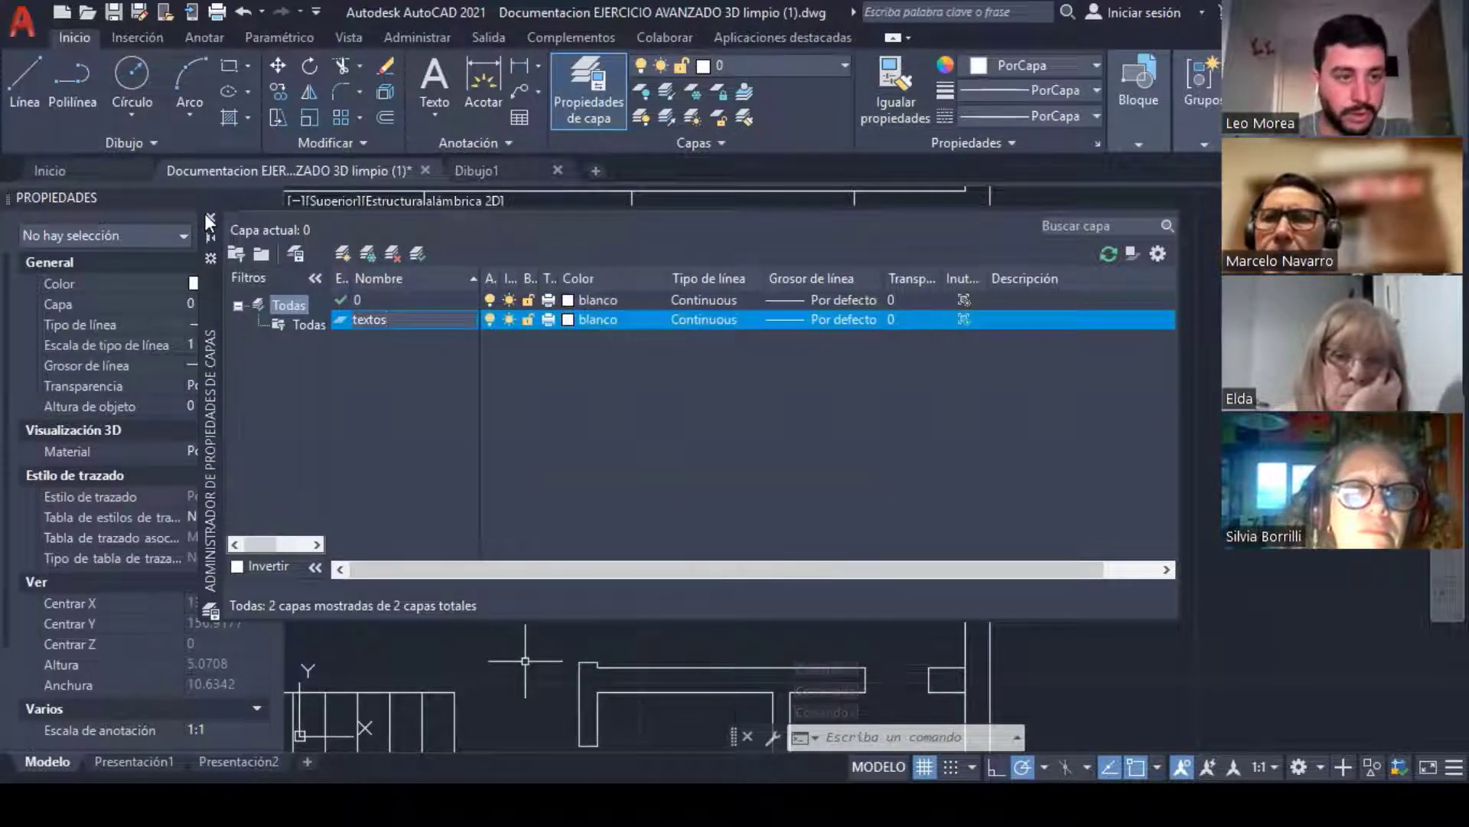
Step: Assign the Dormitorio and Dormitorio 1 texts to the textos layer
{"action": "left_click", "coordinate": [726, 64]}
{"action": "left_click", "coordinate": [745, 118]}
{"action": "middle_click_drag", "start_coordinate": [662, 269], "coordinate": [741, 259]}
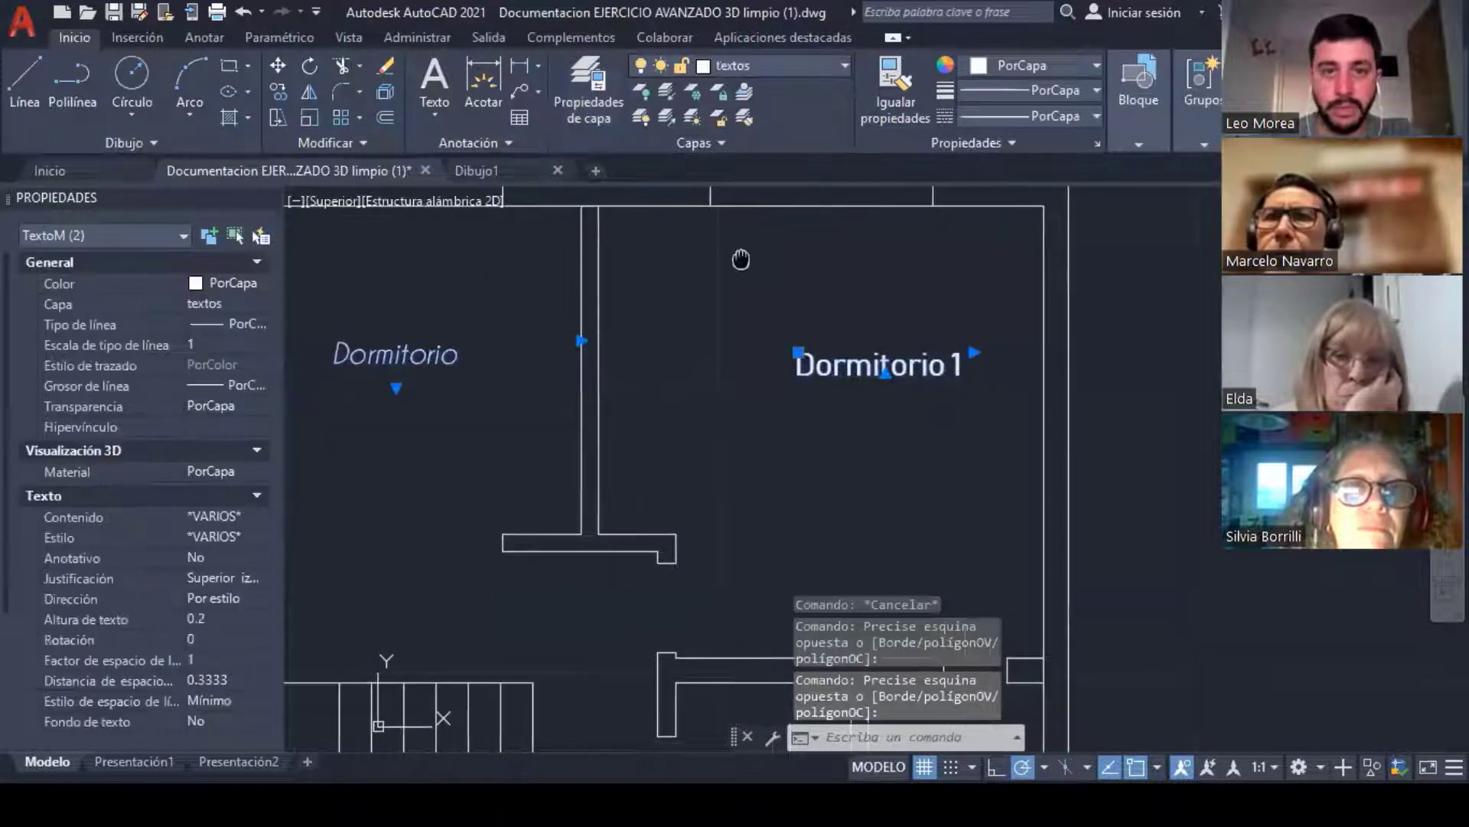
{"action": "key", "text": "Escape"}
Step: Turn off the textos layer to hide the room labels
{"action": "left_click", "coordinate": [612, 84]}
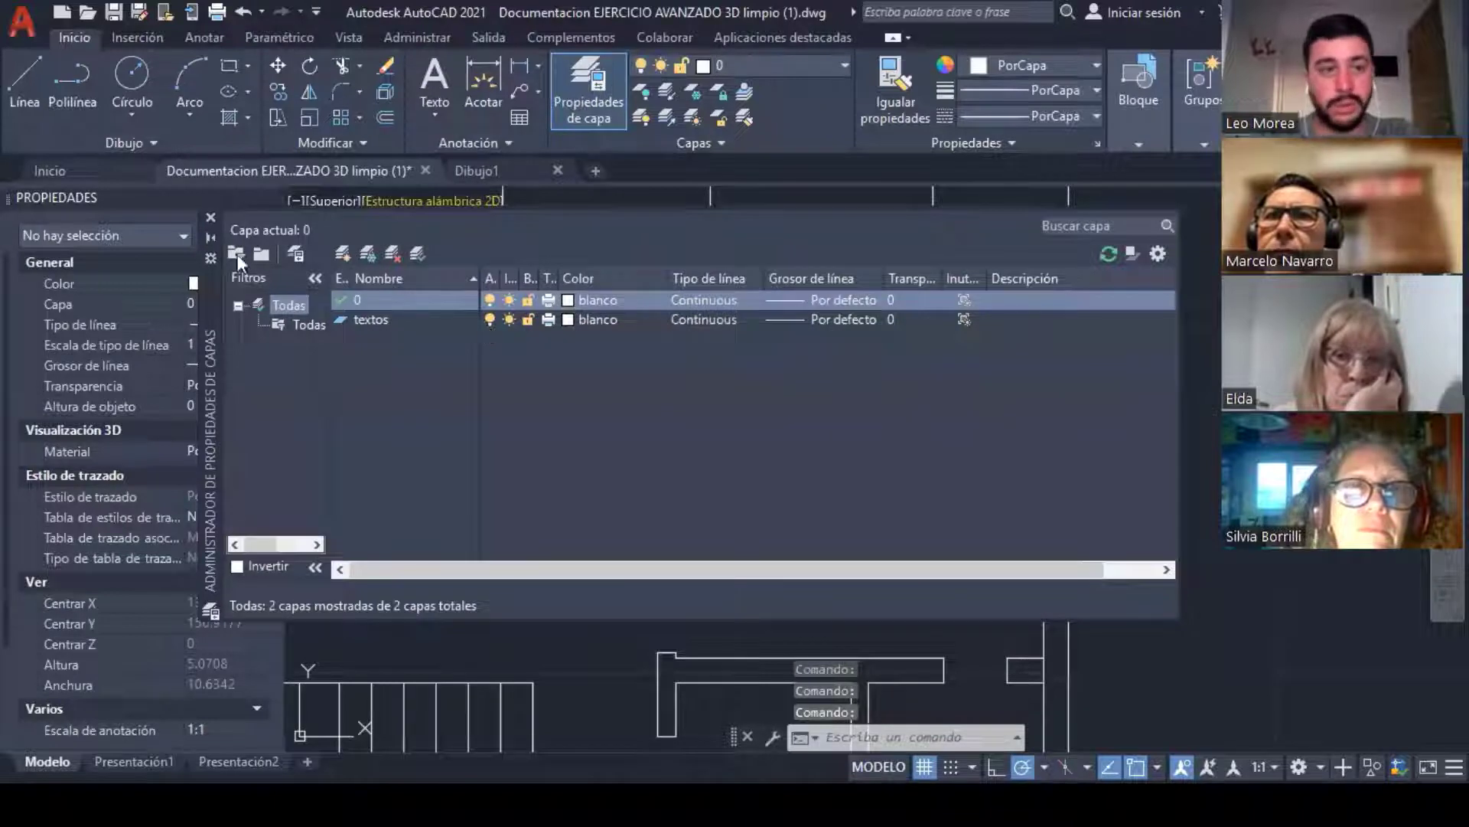
{"action": "left_click", "coordinate": [487, 320]}
{"action": "scroll", "coordinate": [733, 316], "scroll_direction": "down", "scroll_amount": 2}
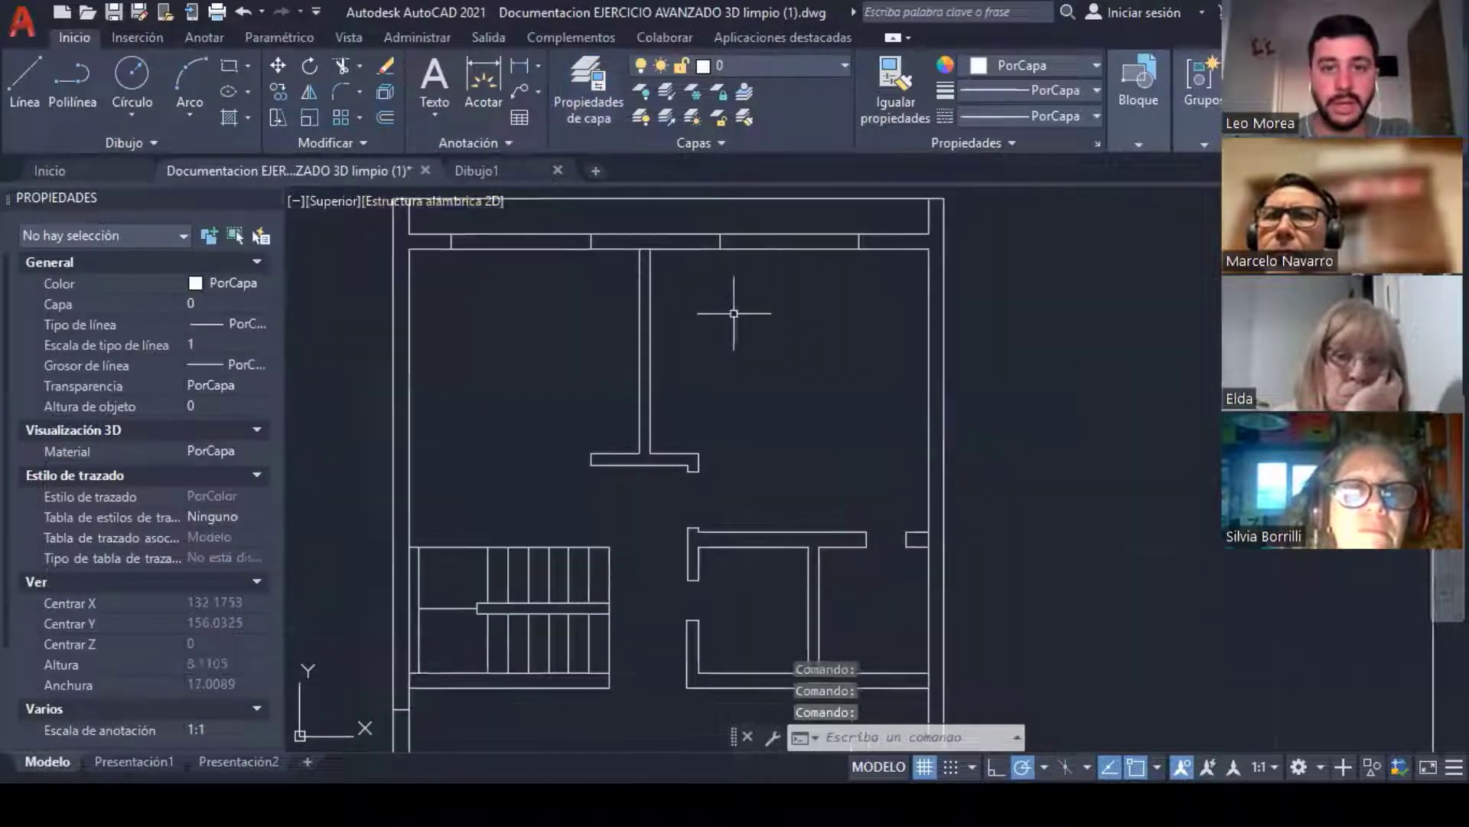
{"action": "middle_click_drag", "start_coordinate": [735, 315], "coordinate": [784, 342]}
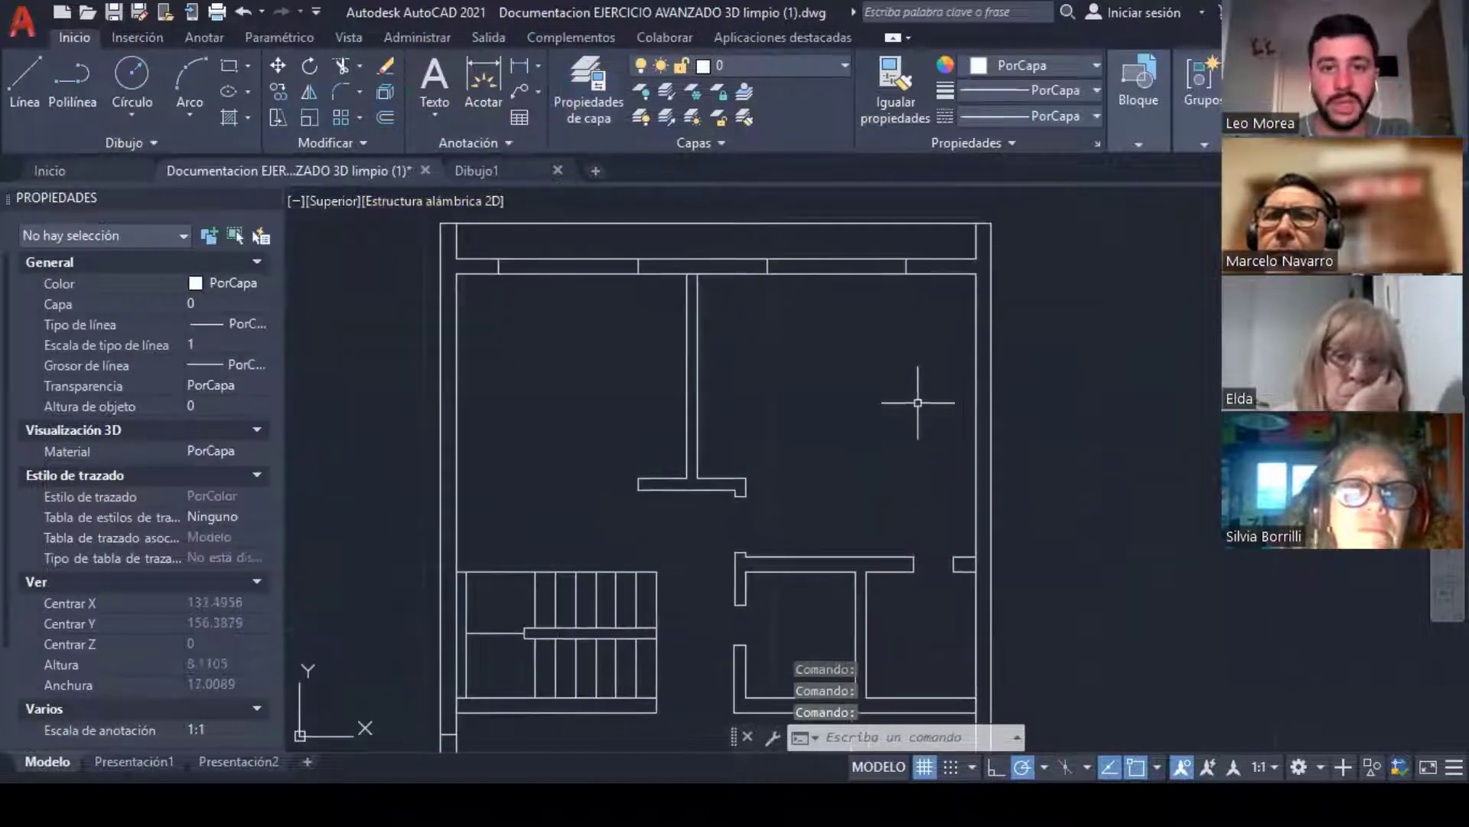
Step: Make textos the current layer and turn it back on
{"action": "left_click", "coordinate": [790, 67]}
{"action": "left_click", "coordinate": [642, 117]}
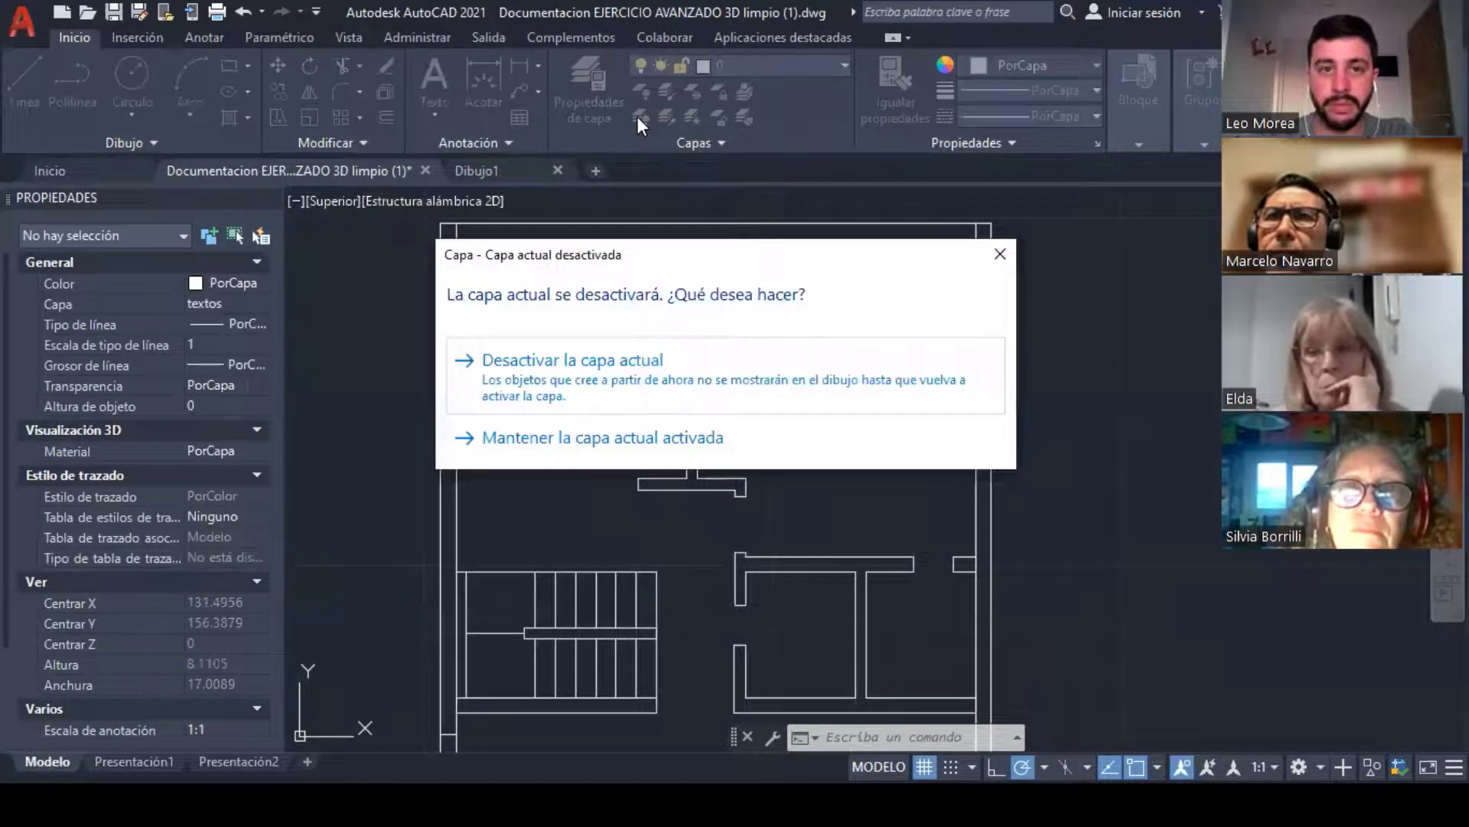
{"action": "key", "text": "Escape"}
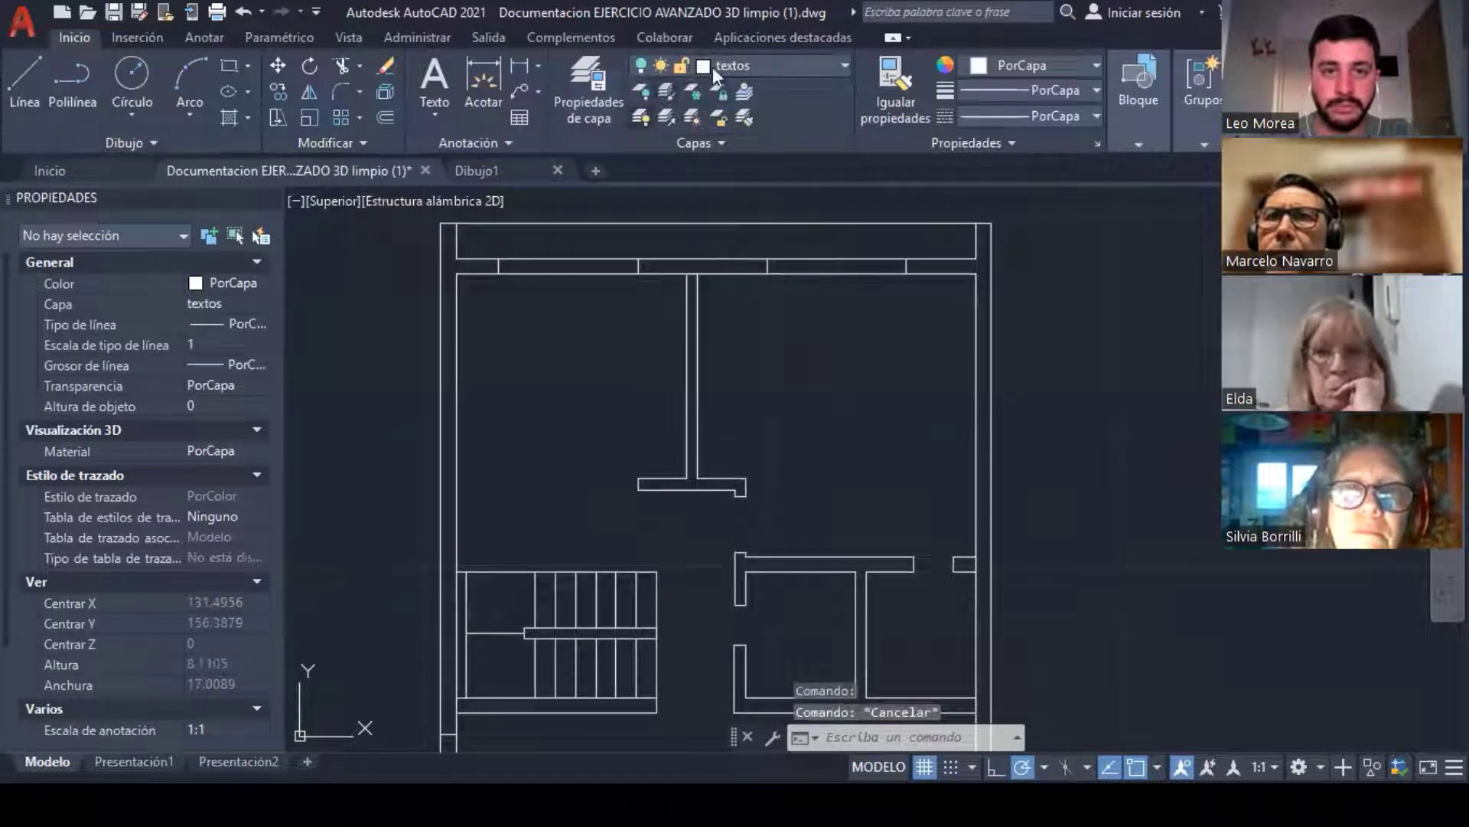
{"action": "left_click", "coordinate": [645, 114]}
{"action": "left_click", "coordinate": [644, 114]}
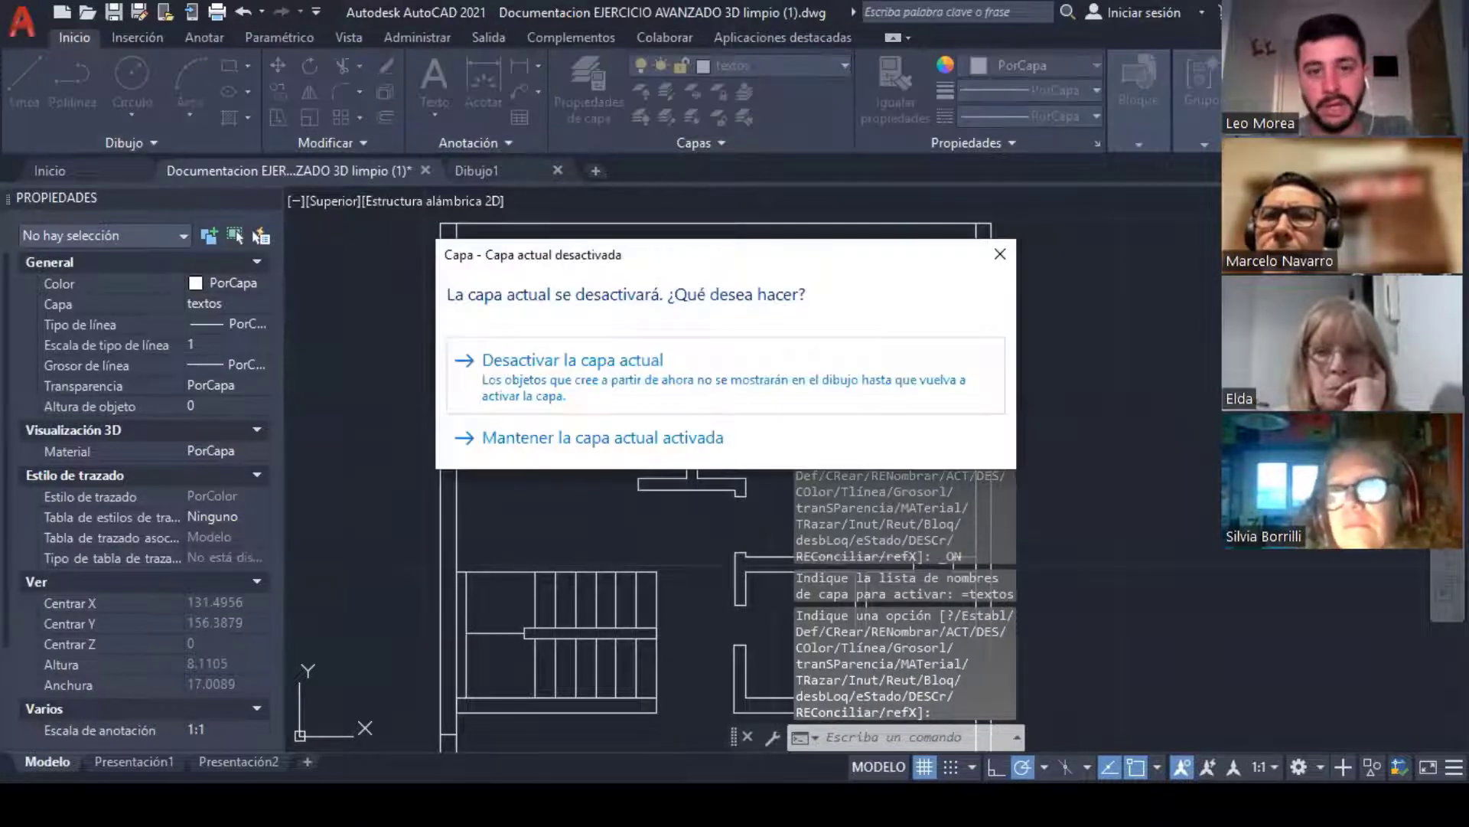
{"action": "key", "text": "Escape"}
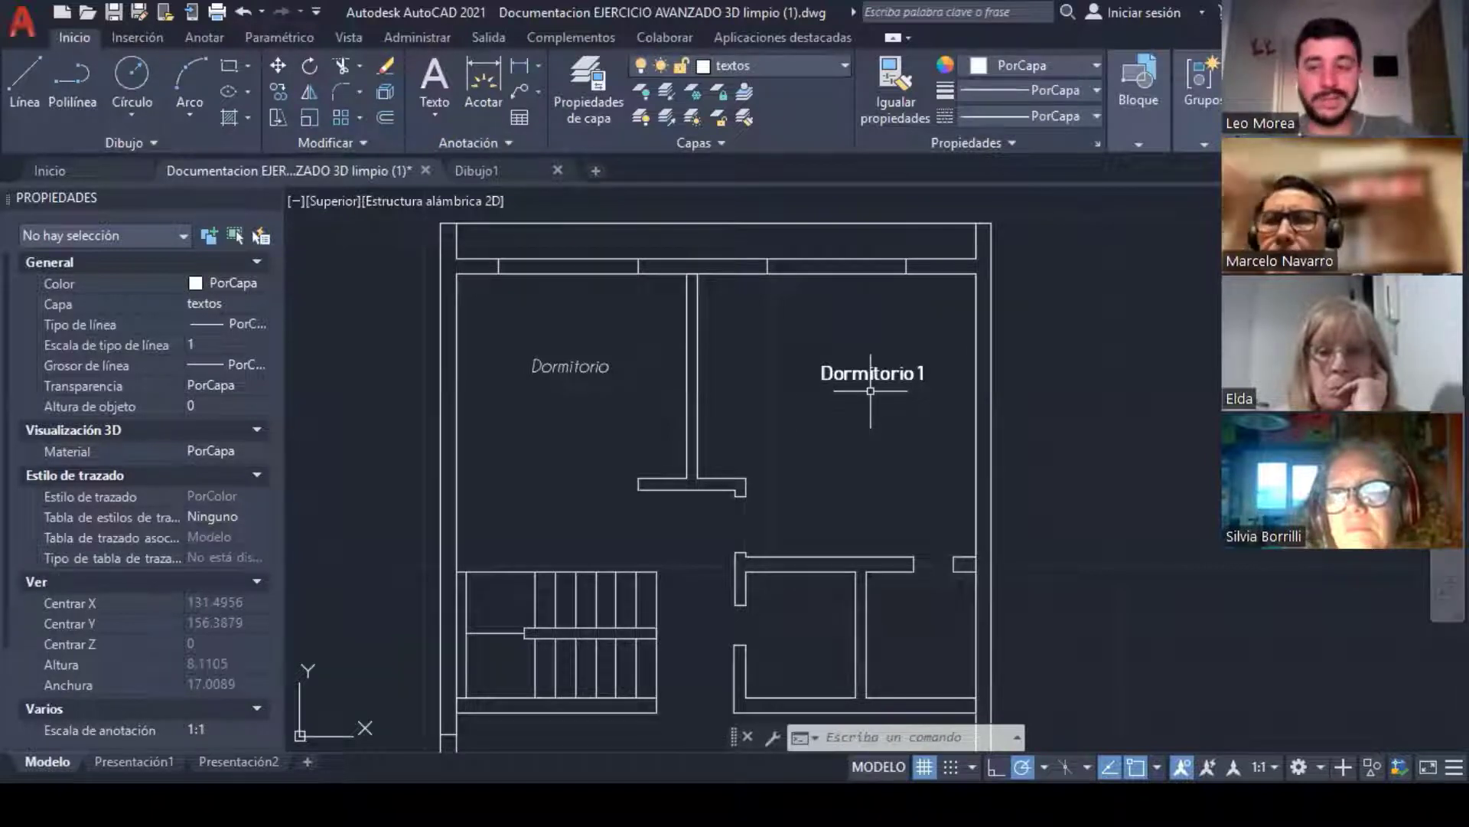
{"action": "key", "text": "Escape"}
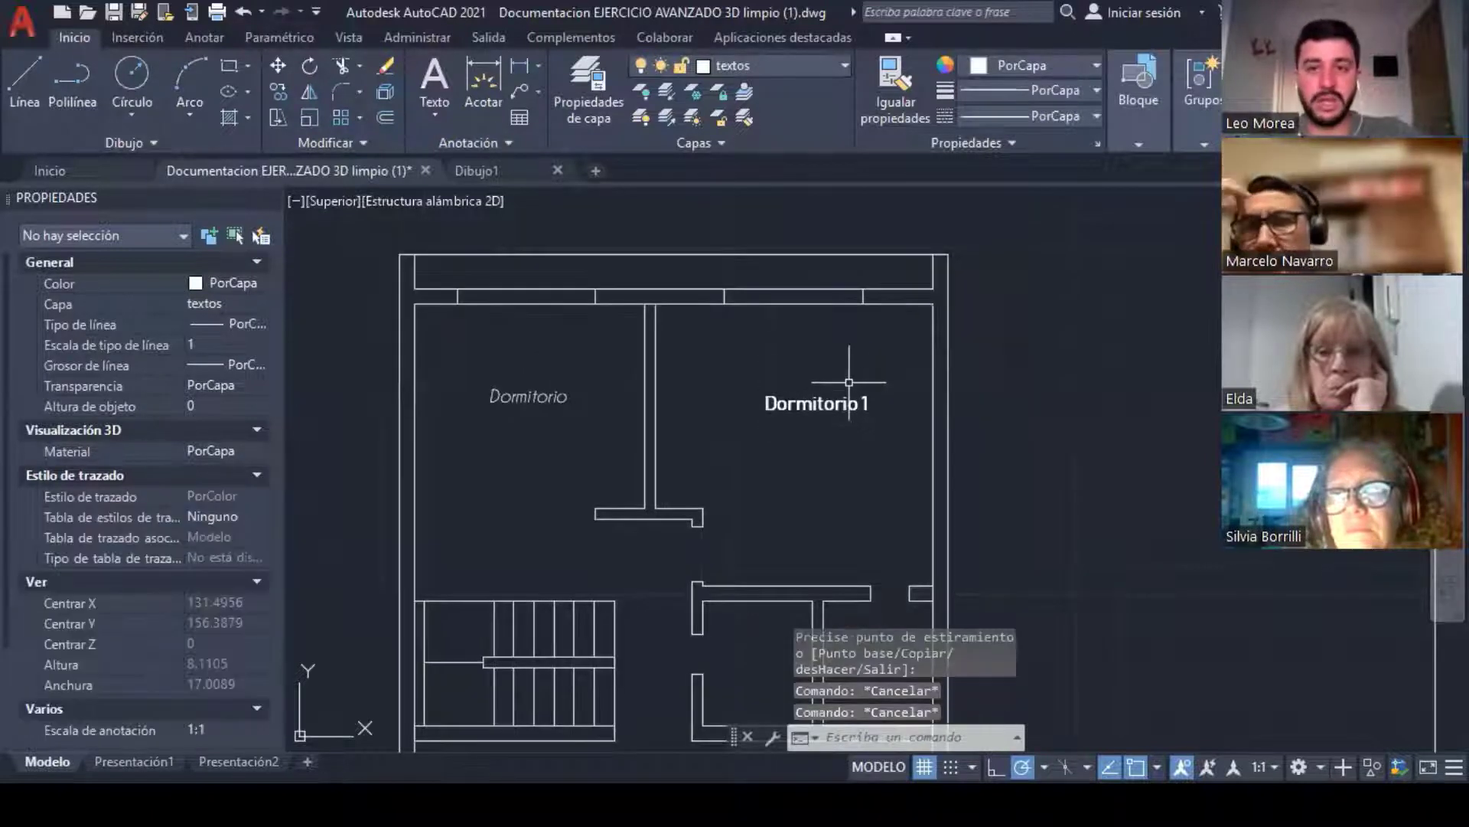
Step: Create a dimension style named Cotas 1 en 100 based on ISO-25, for all dimensions, and open its settings
{"action": "left_click", "coordinate": [497, 138]}
{"action": "left_click", "coordinate": [782, 68]}
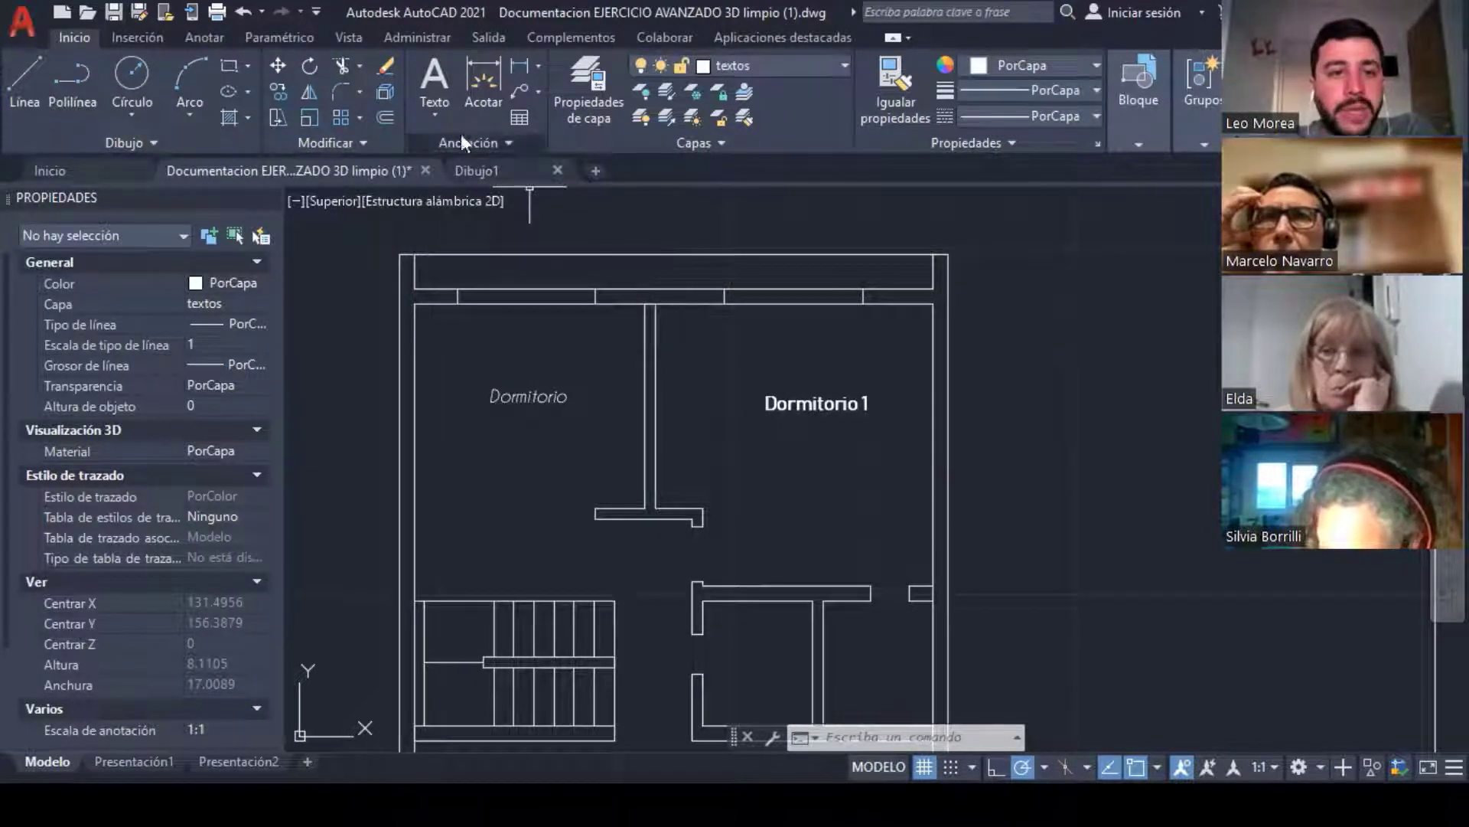
{"action": "left_click", "coordinate": [480, 140]}
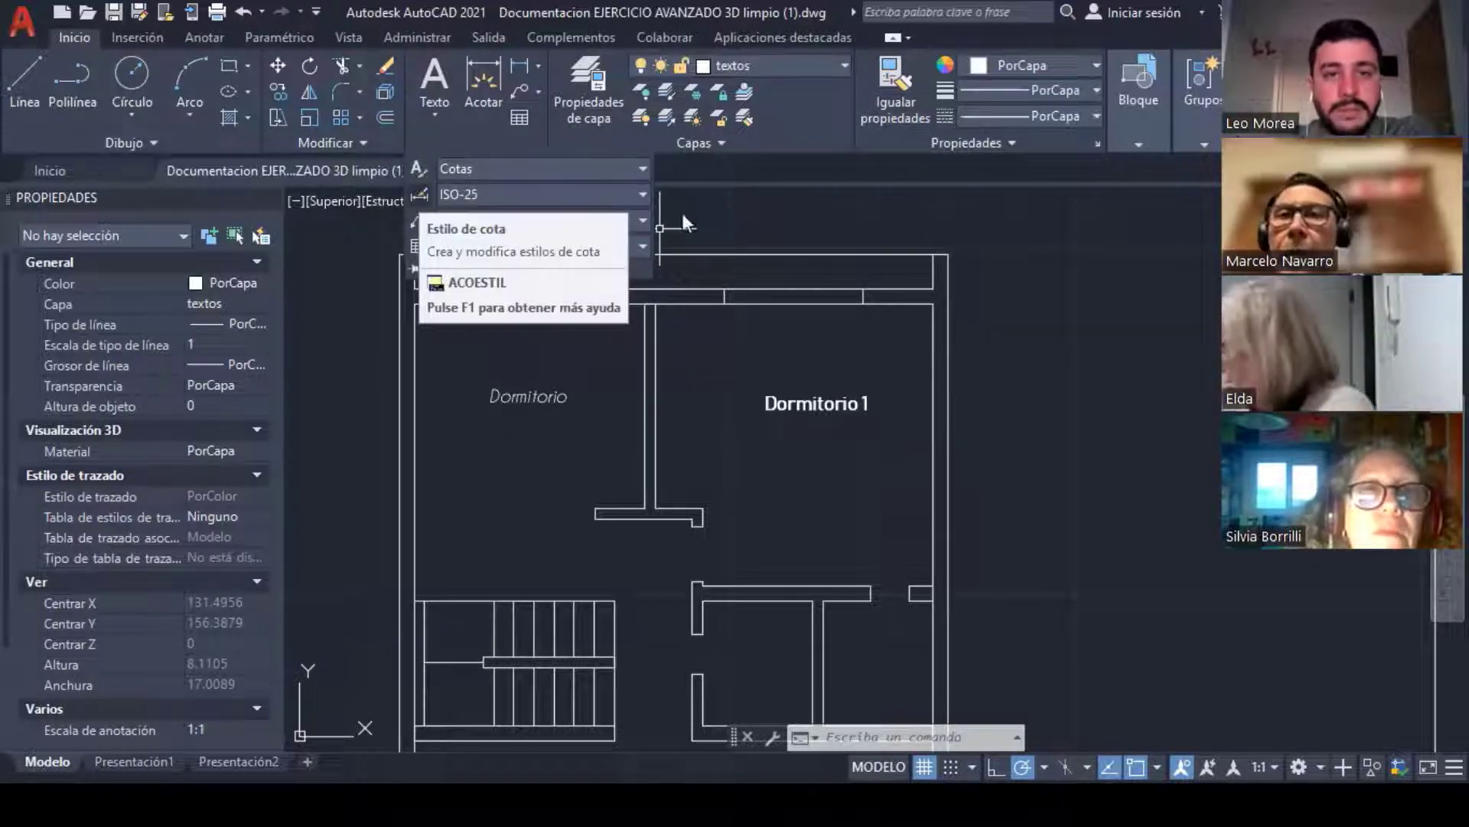
{"action": "left_click", "coordinate": [420, 200]}
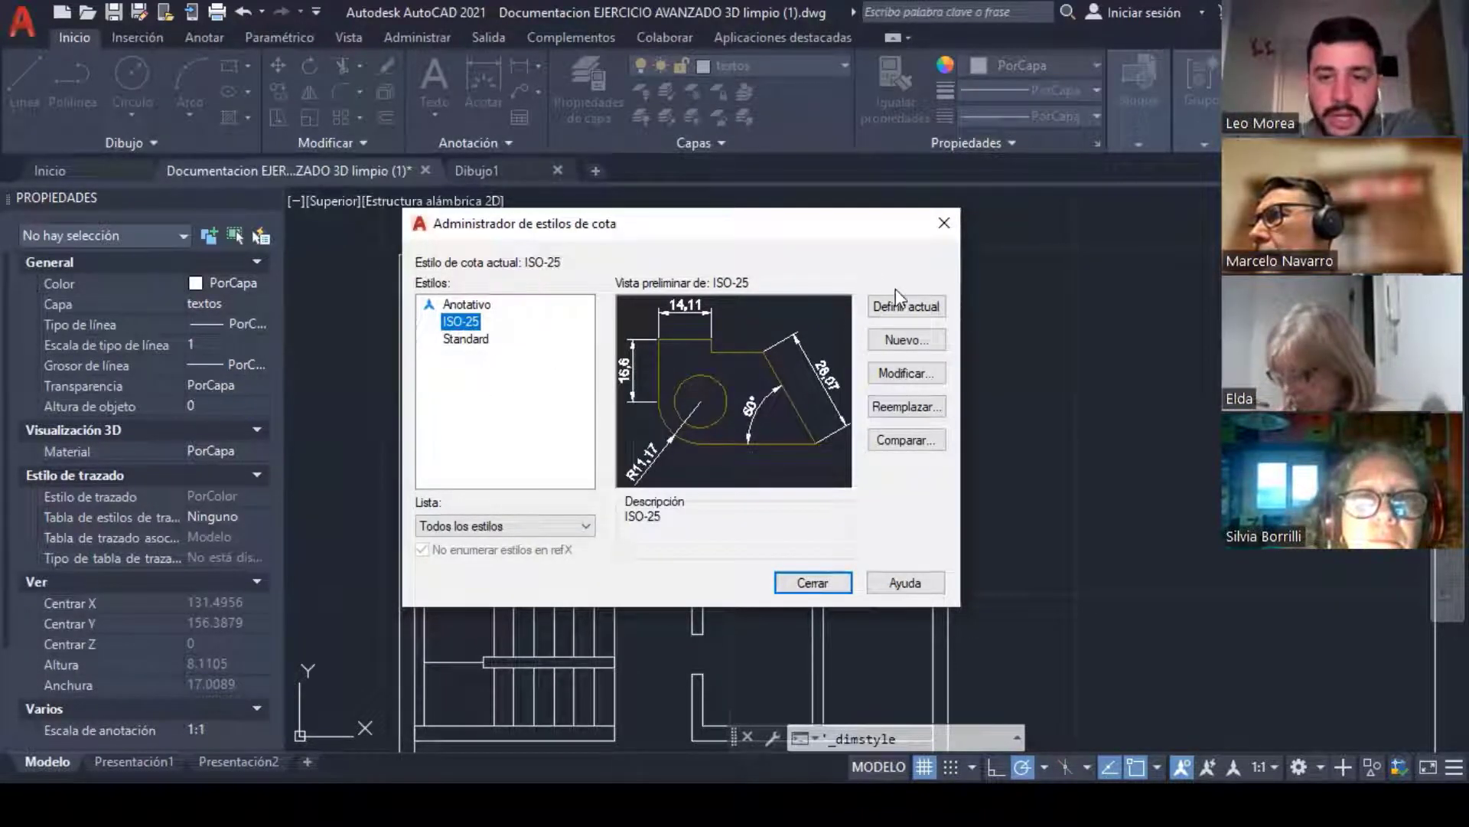
{"action": "left_click", "coordinate": [914, 341]}
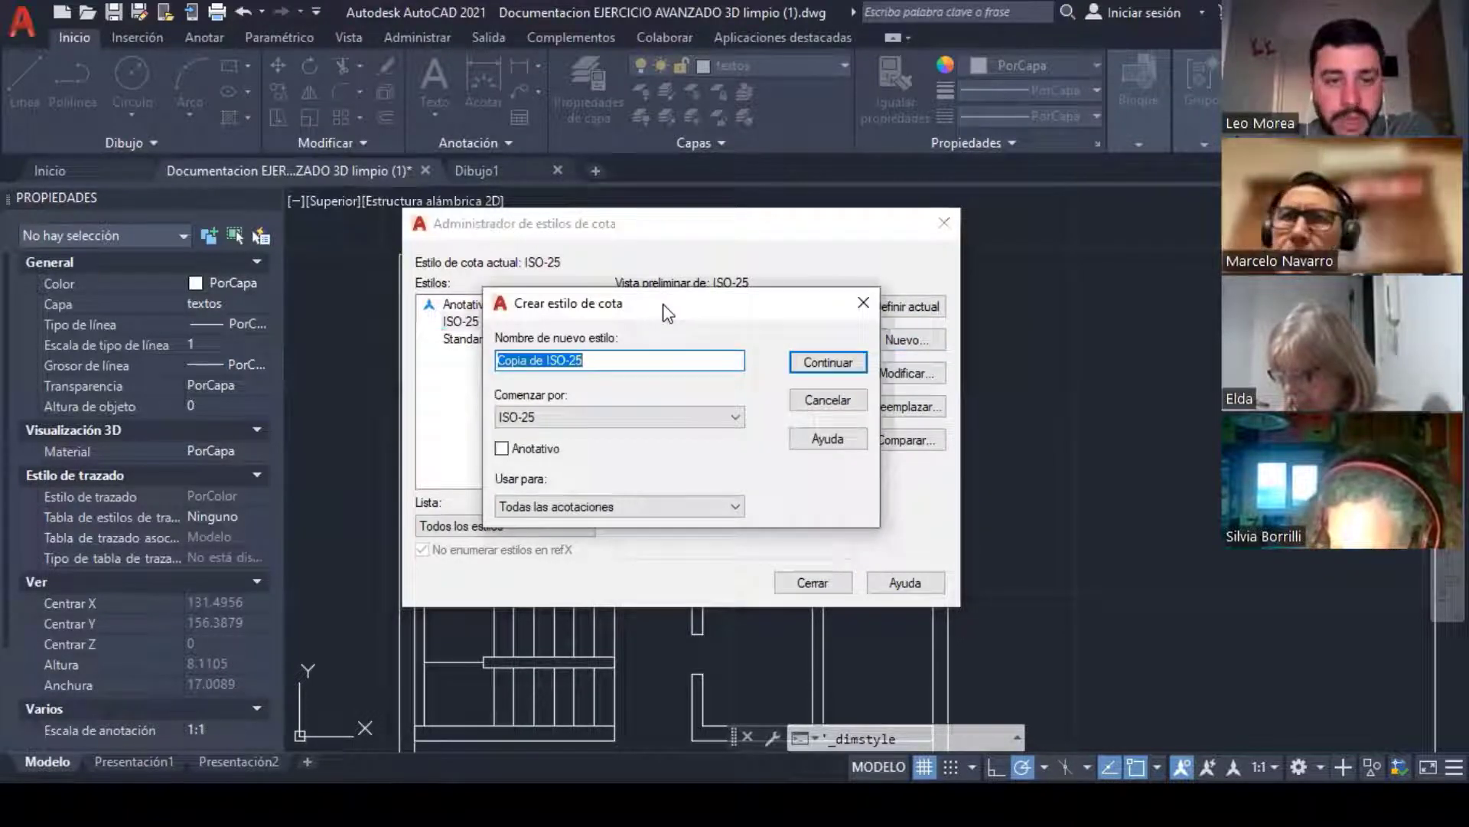
{"action": "type", "text": "Cot"}
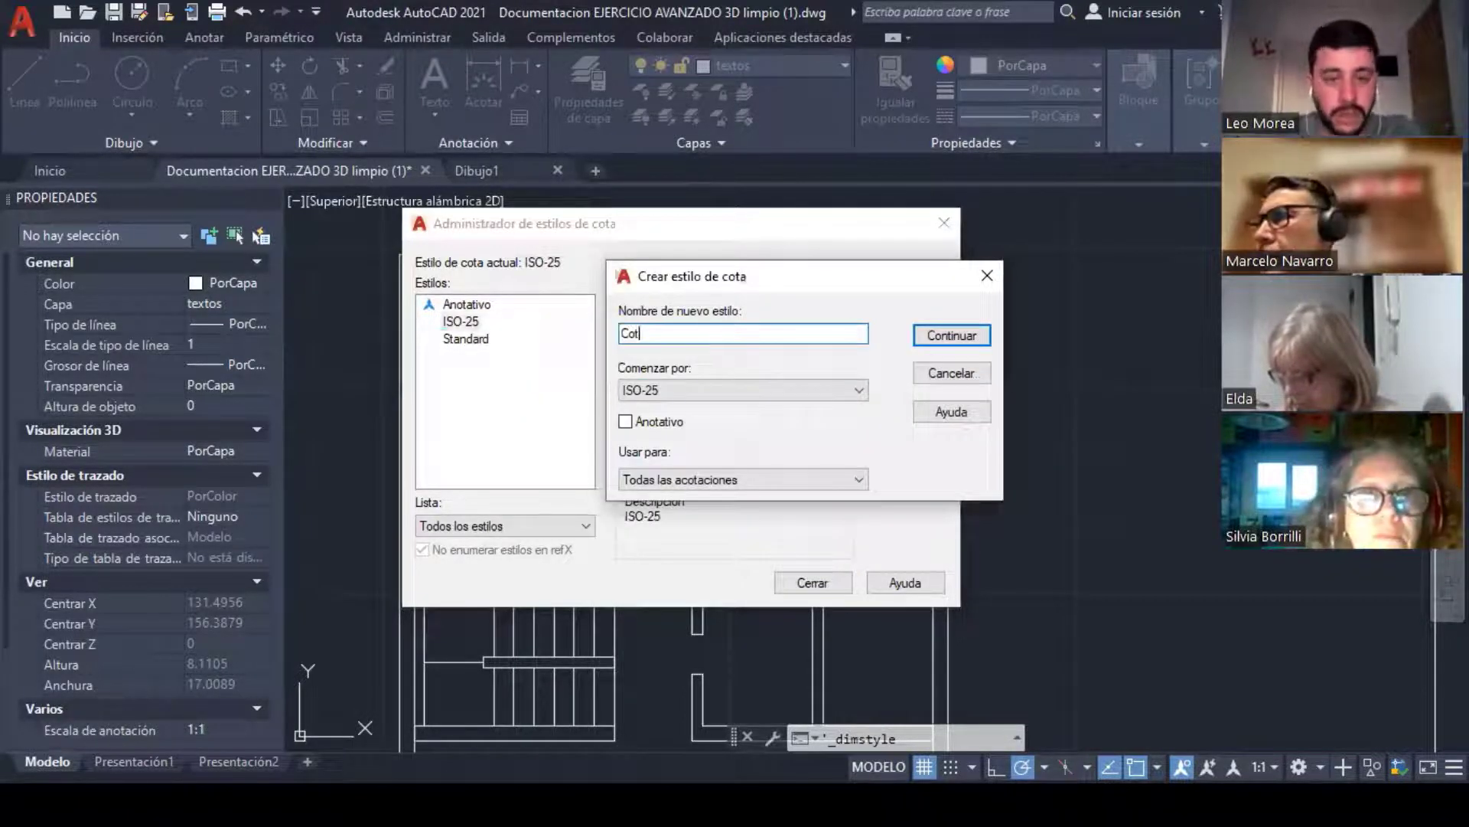
{"action": "type", "text": "as 1"}
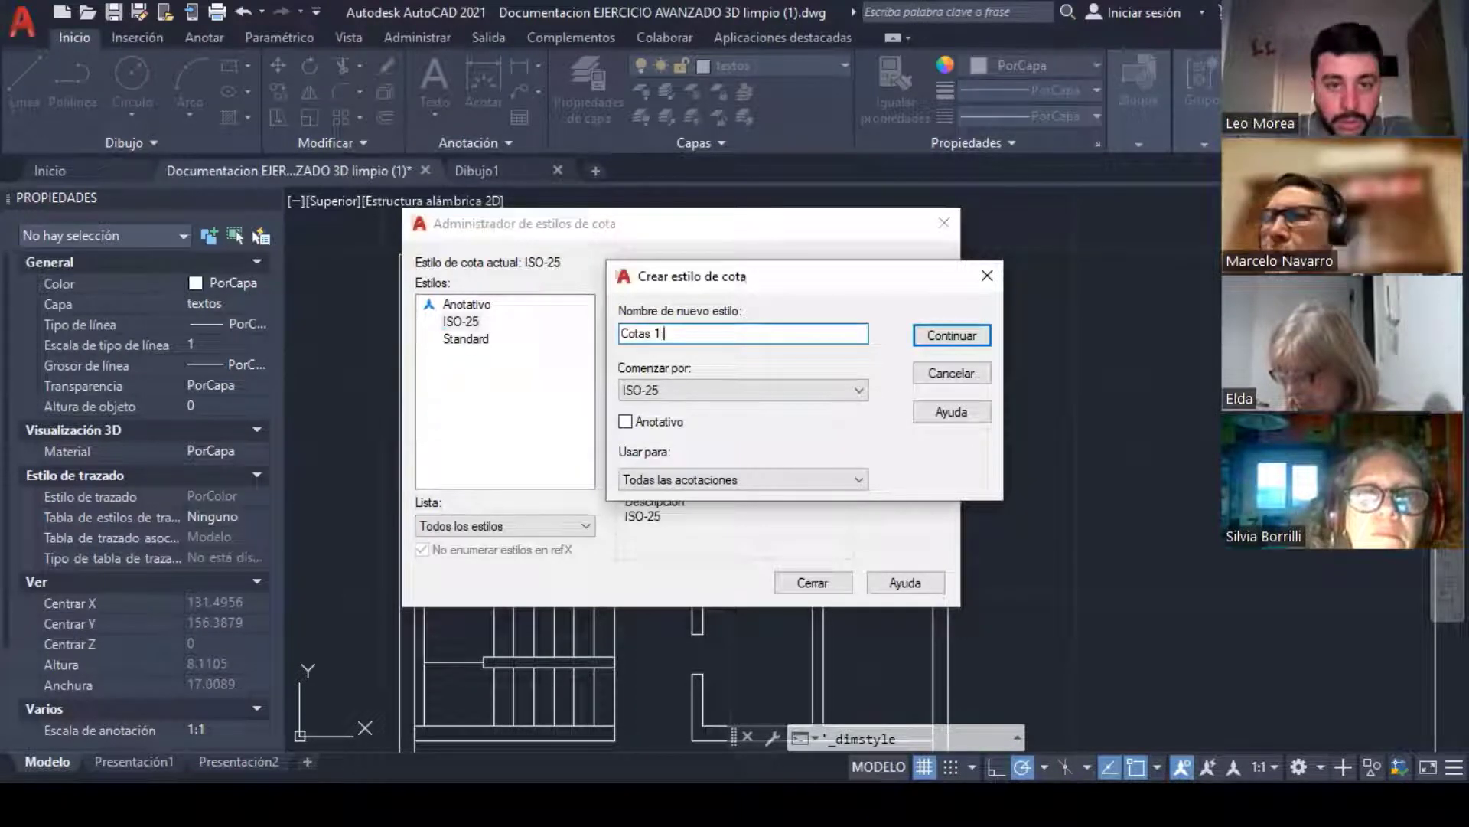
{"action": "type", "text": " en 100"}
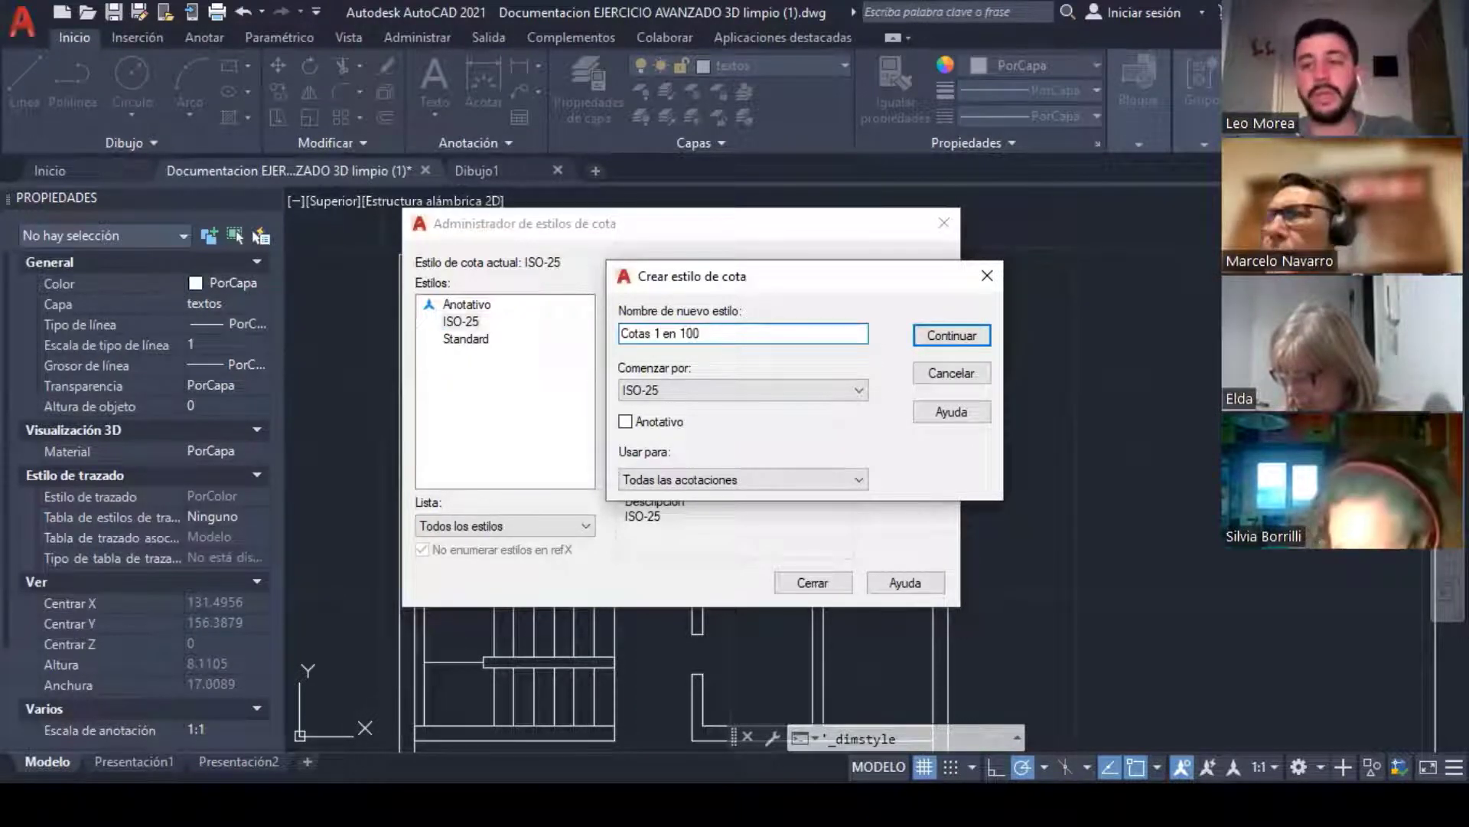
{"action": "left_click", "coordinate": [677, 391]}
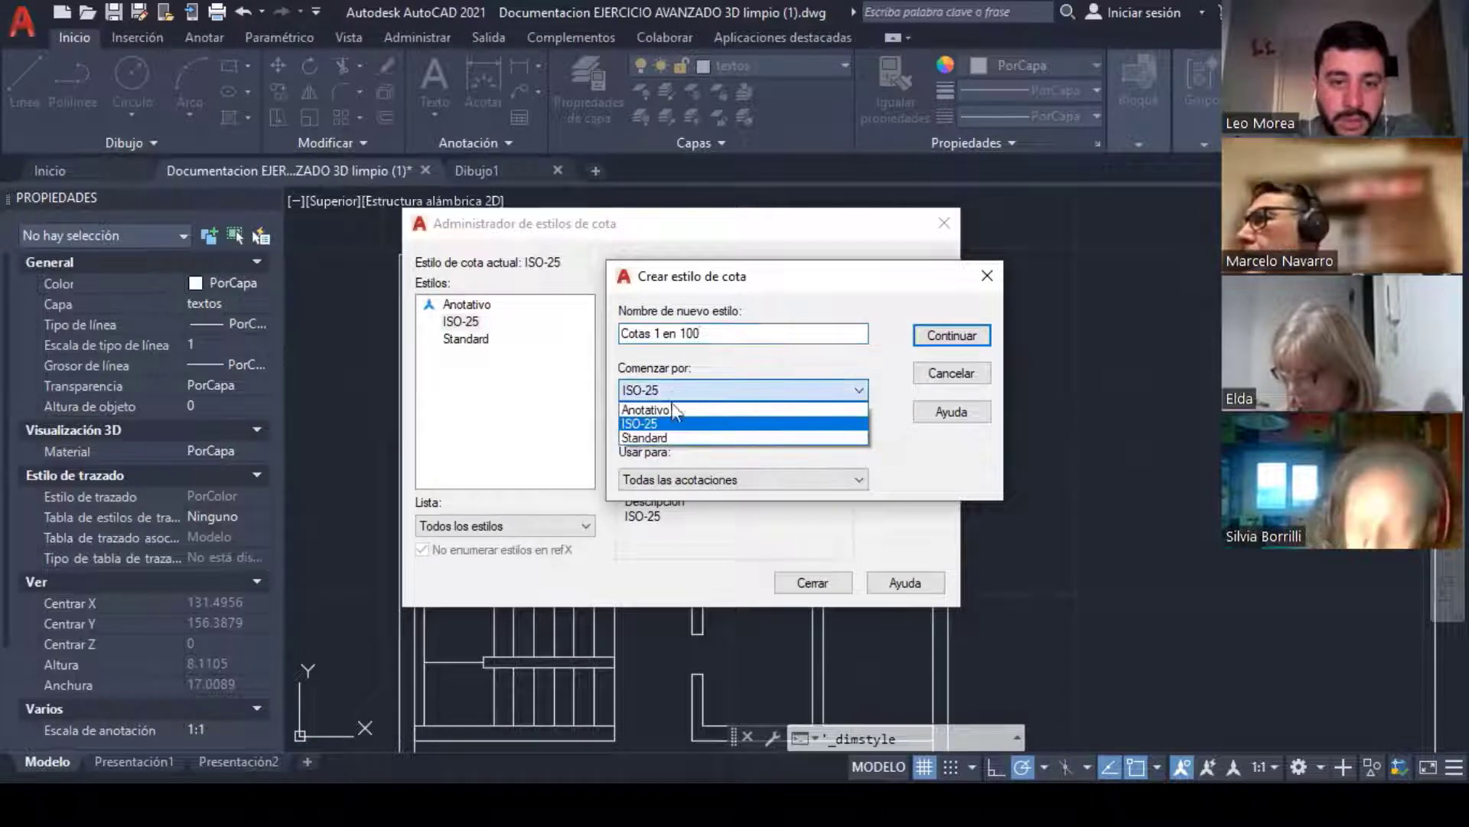
{"action": "left_click", "coordinate": [650, 423]}
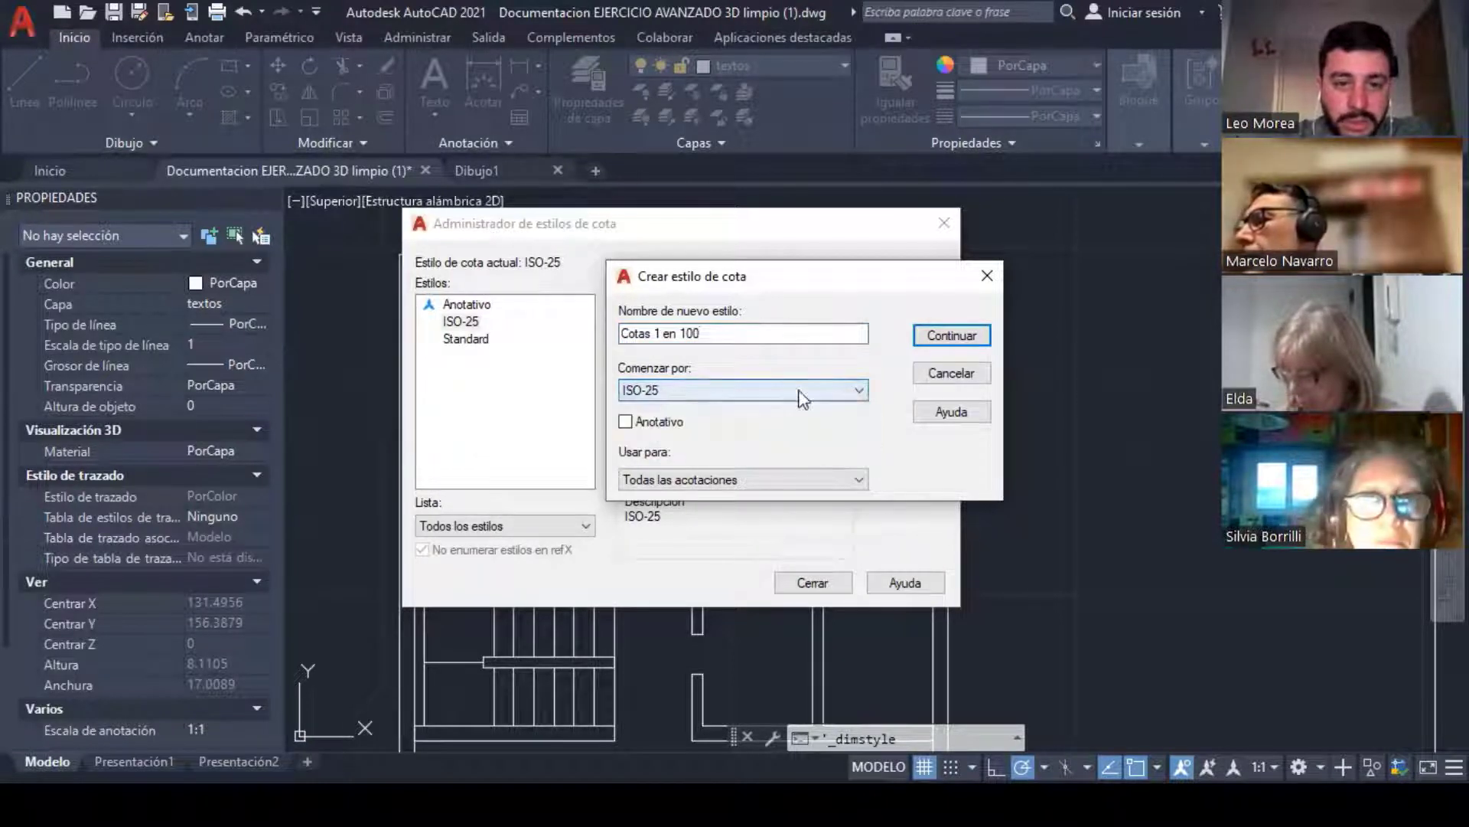
{"action": "left_click", "coordinate": [958, 338]}
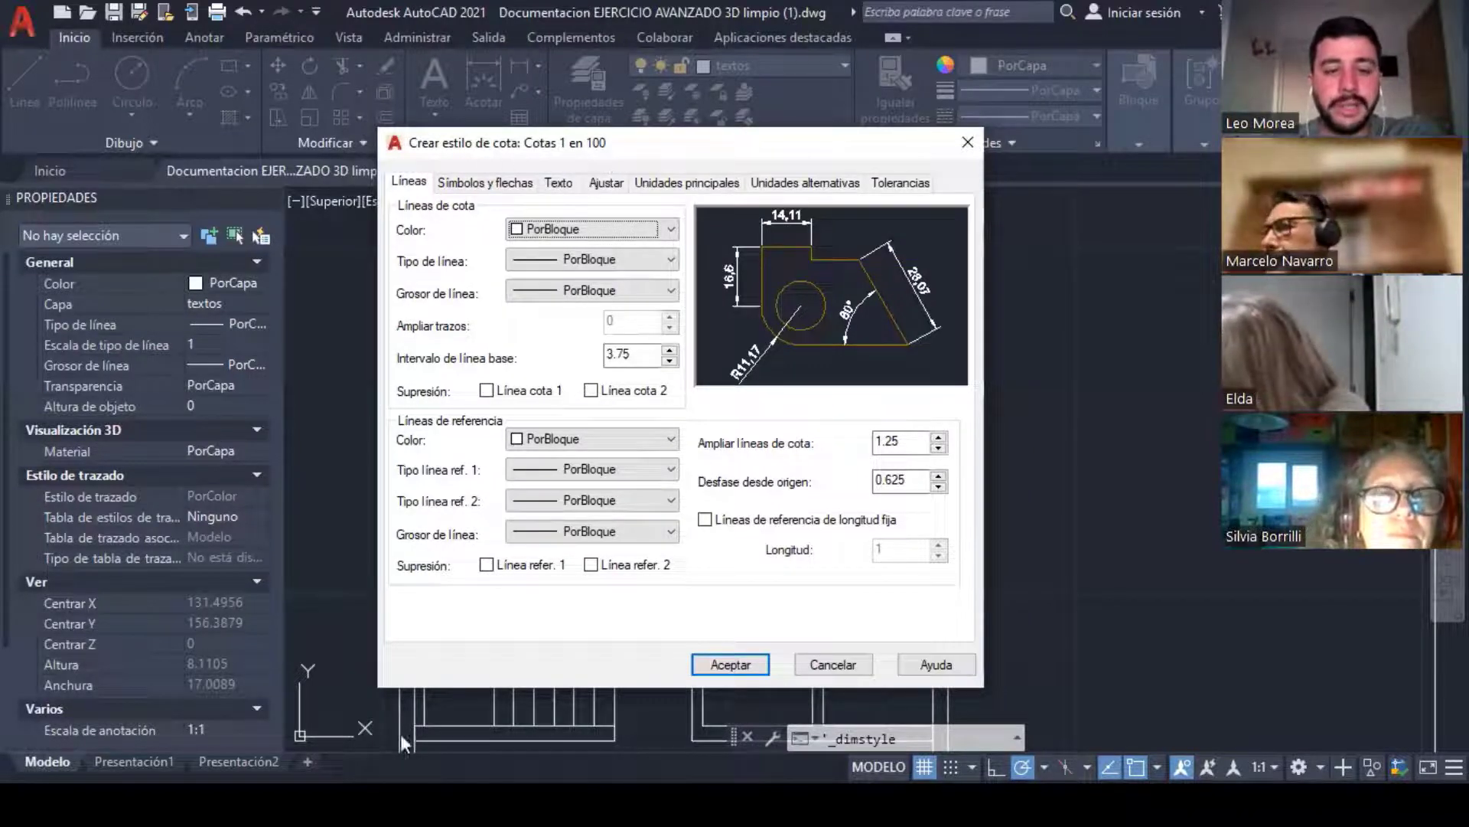
Step: Look through the new dimension style's symbol, text, fit, alternate unit and tolerance settings, and return to its line settings
{"action": "left_click", "coordinate": [458, 186]}
{"action": "left_click", "coordinate": [552, 187]}
{"action": "left_click", "coordinate": [621, 187]}
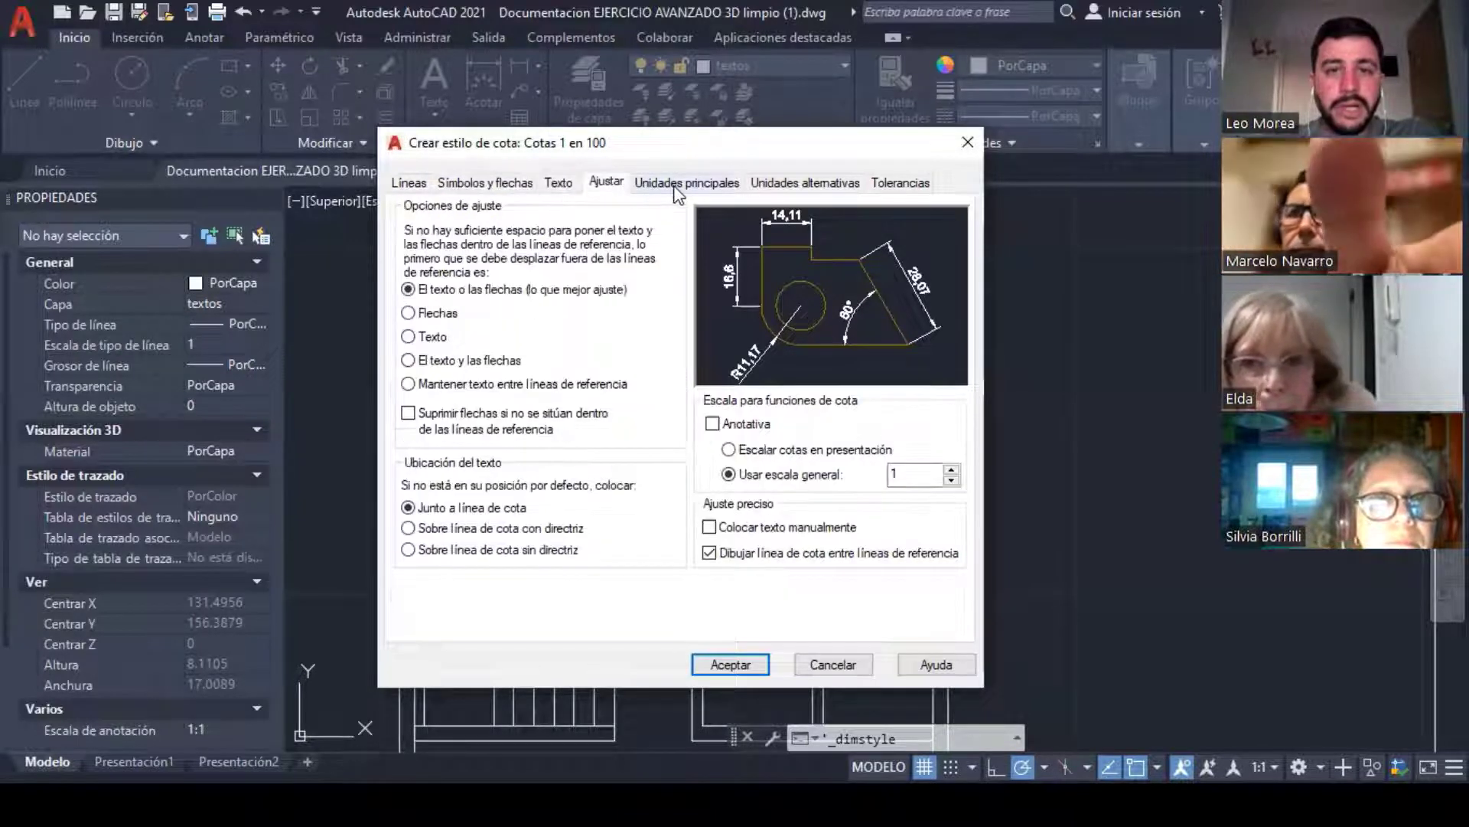
{"action": "left_click", "coordinate": [815, 184]}
{"action": "left_click", "coordinate": [886, 183]}
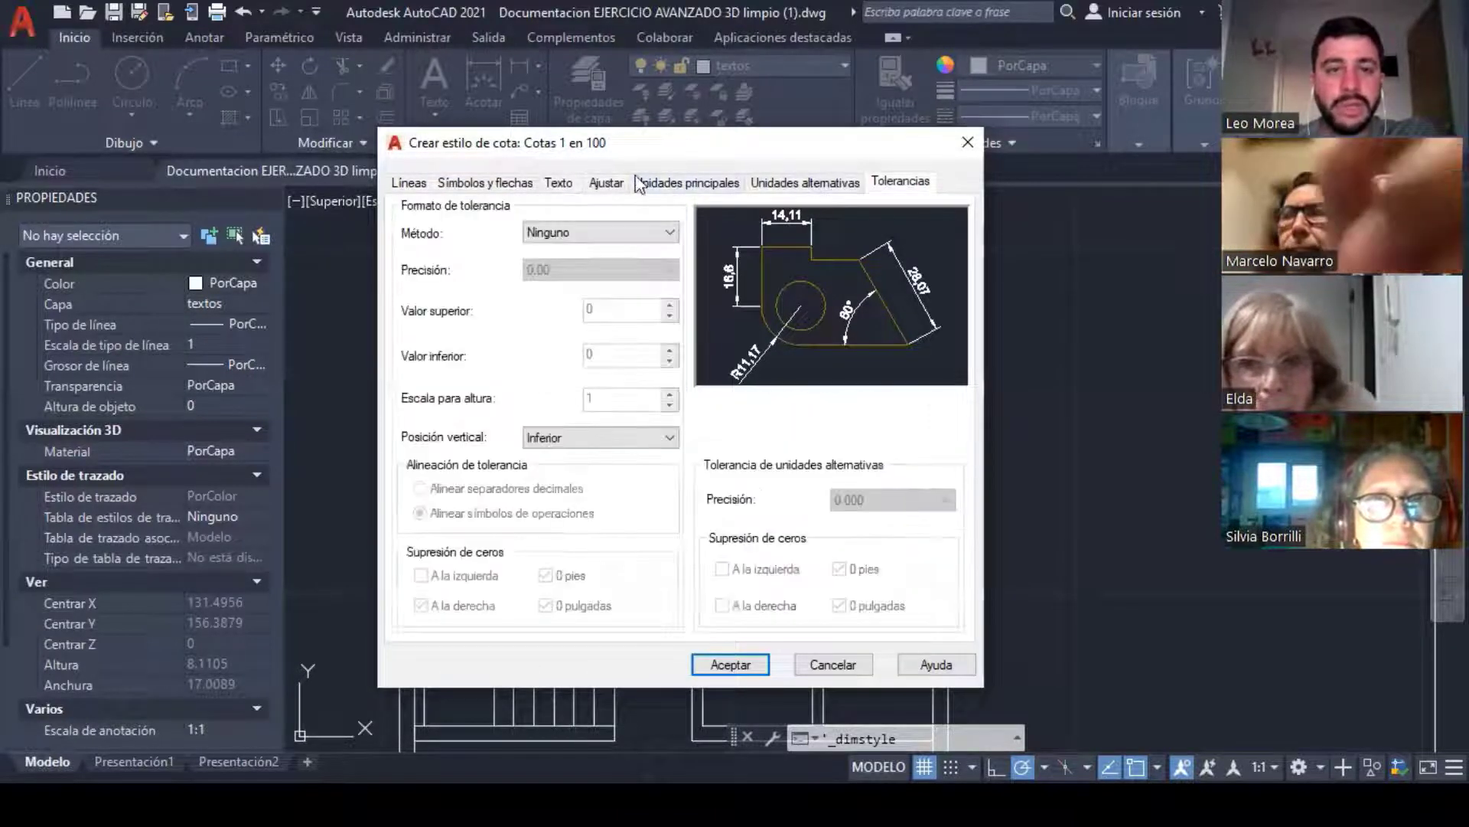
{"action": "left_click", "coordinate": [413, 186]}
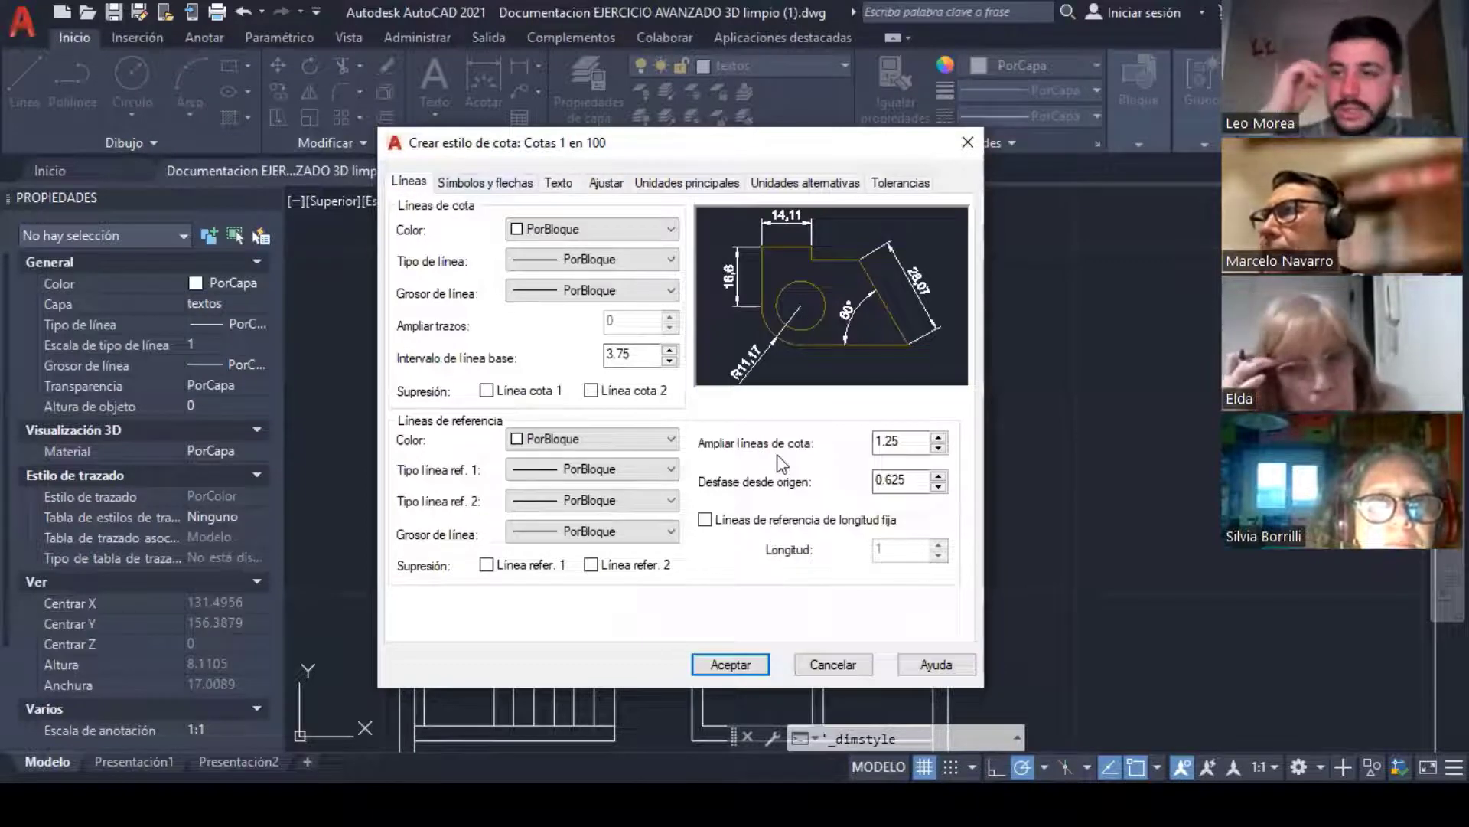
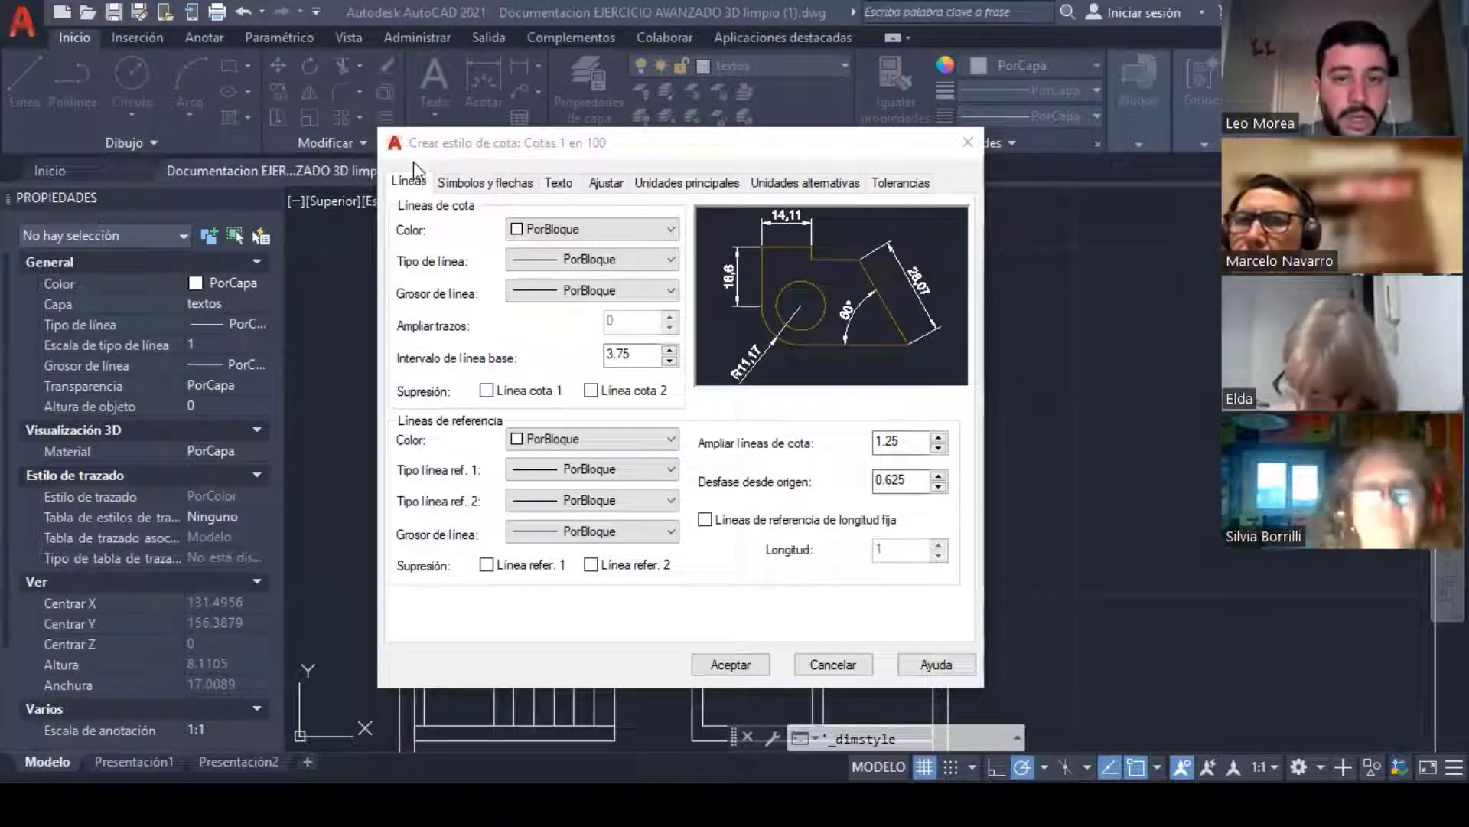
Step: Set the dimension line colour of the Cotas 1 en 100 style to PorCapa
{"action": "left_click", "coordinate": [647, 158]}
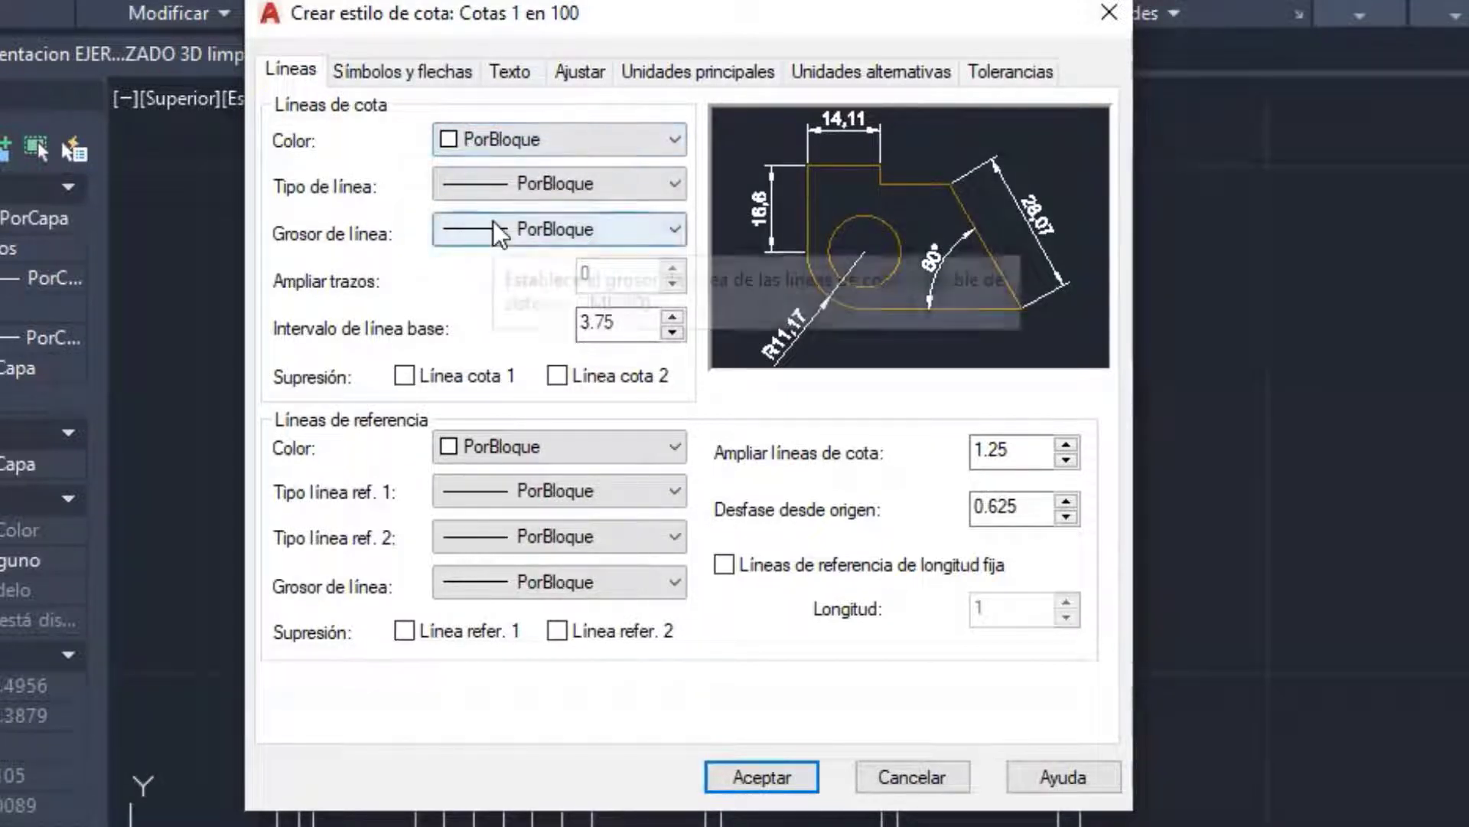
{"action": "left_click", "coordinate": [506, 144]}
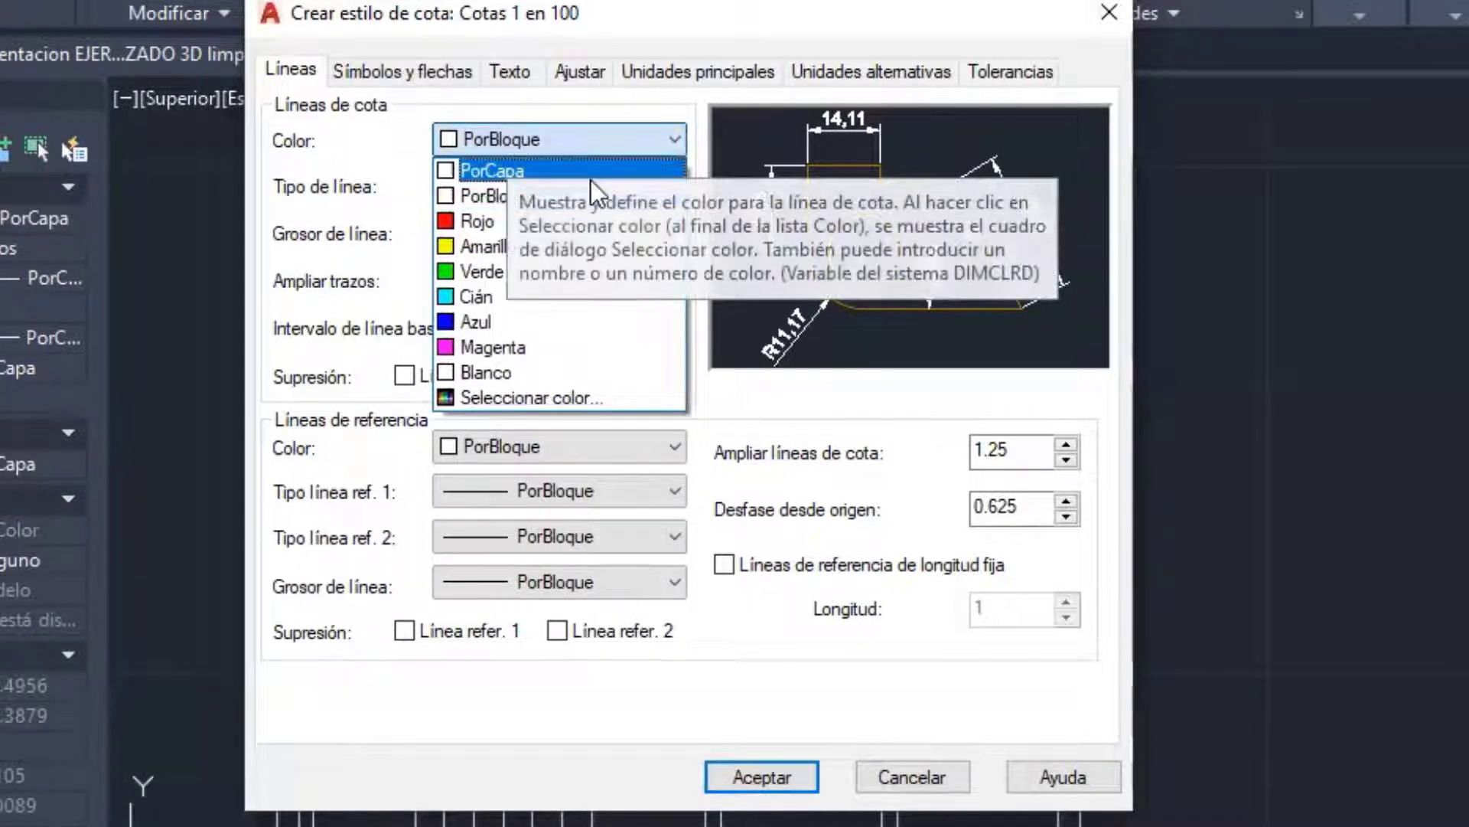
{"action": "left_click", "coordinate": [503, 166]}
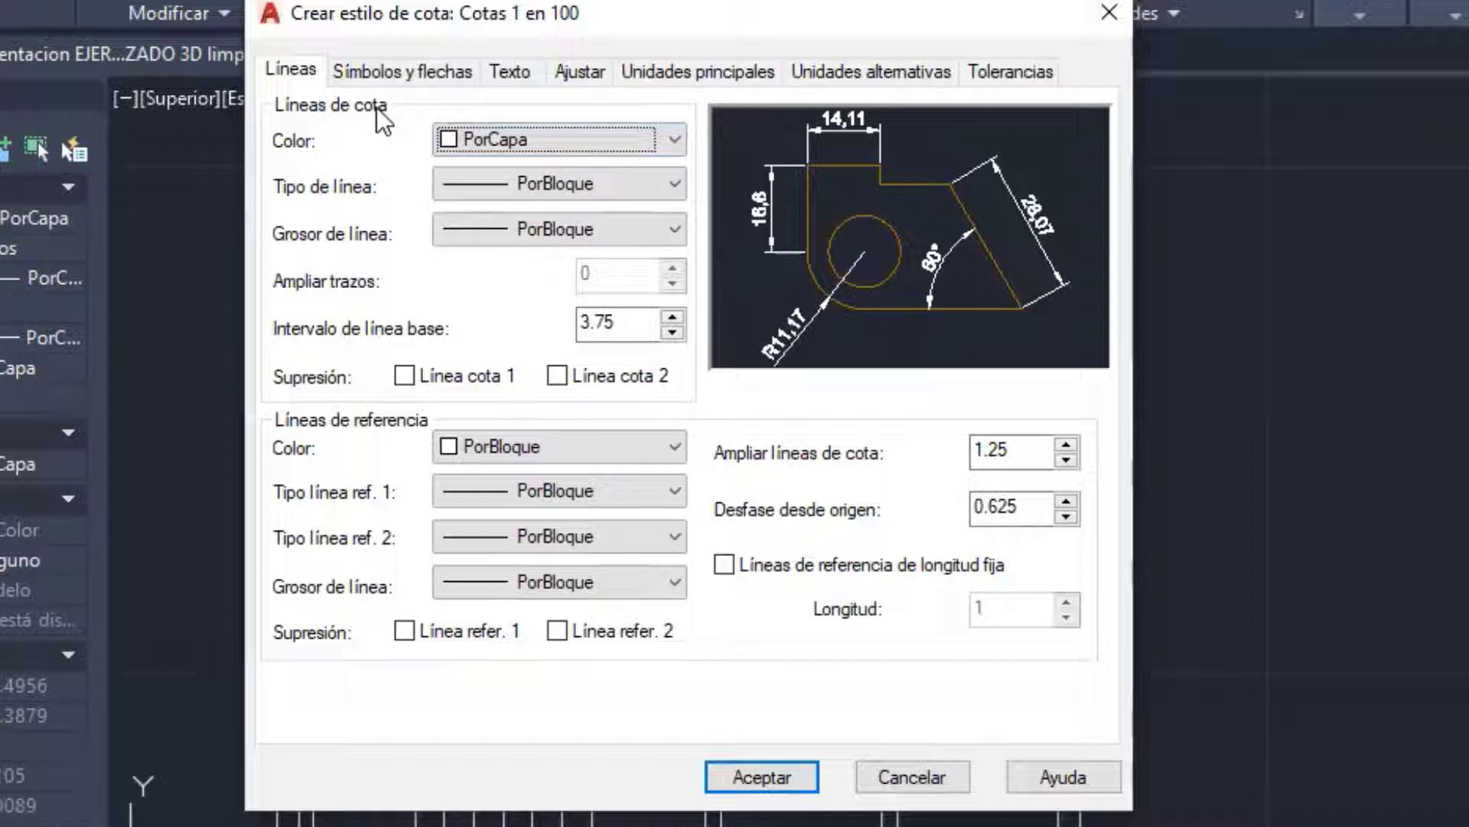
{"action": "left_click", "coordinate": [503, 139]}
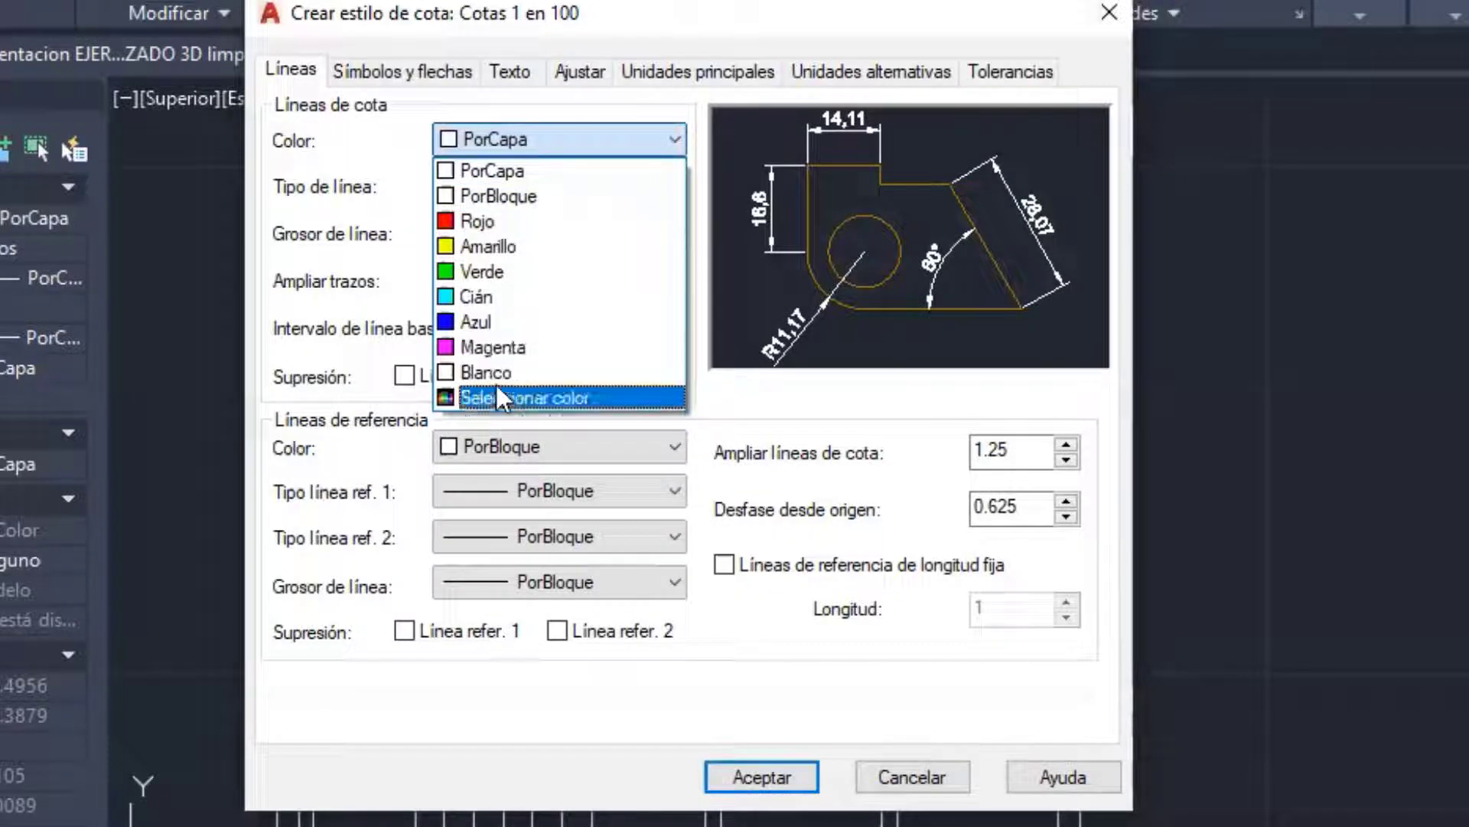
{"action": "left_click", "coordinate": [499, 175]}
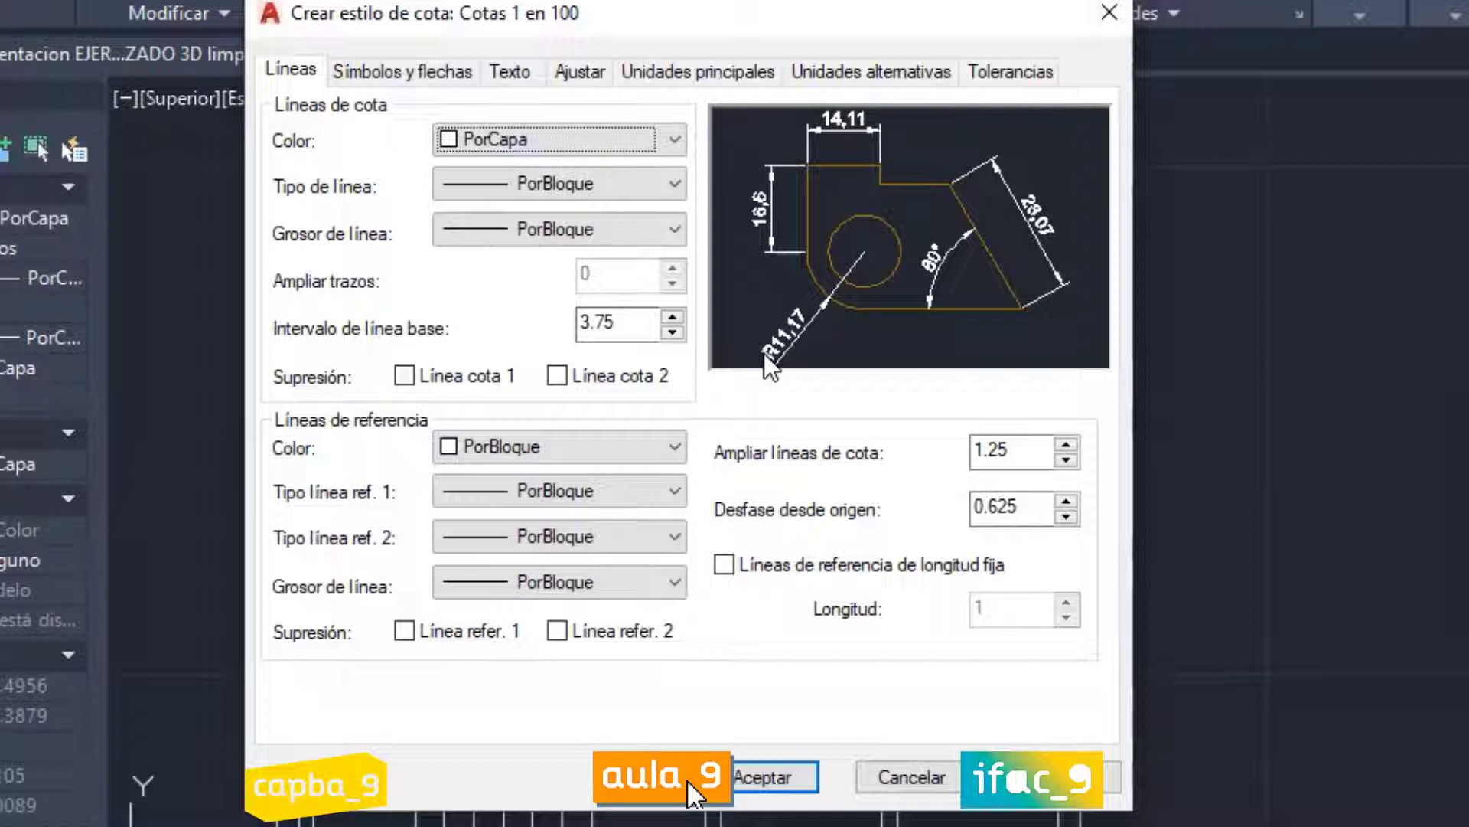
Step: Try suppressing dimension line 1, dimension line 2 and both together, and leave neither suppressed
{"action": "left_click", "coordinate": [406, 380]}
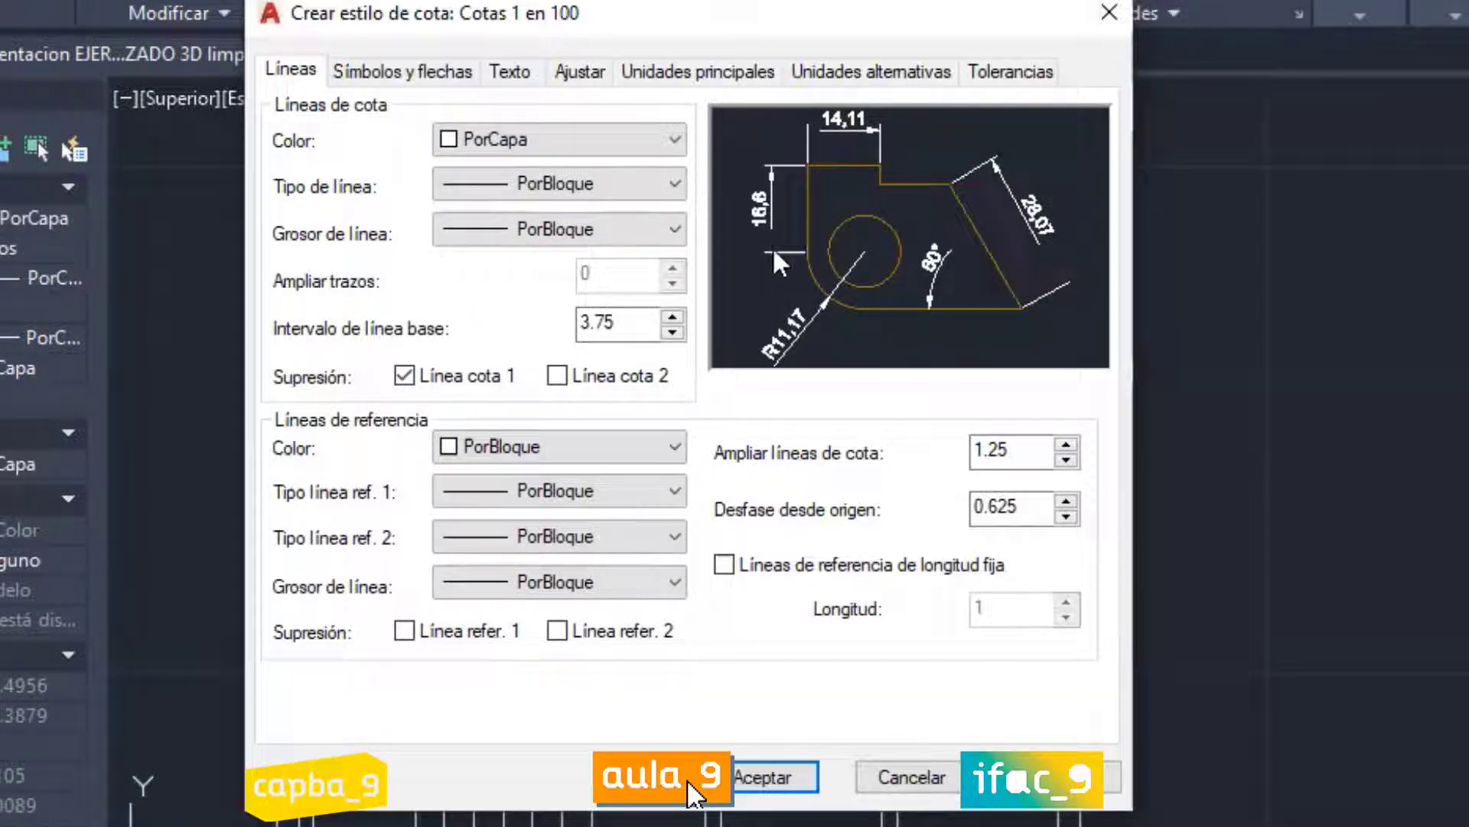
{"action": "left_click", "coordinate": [405, 376]}
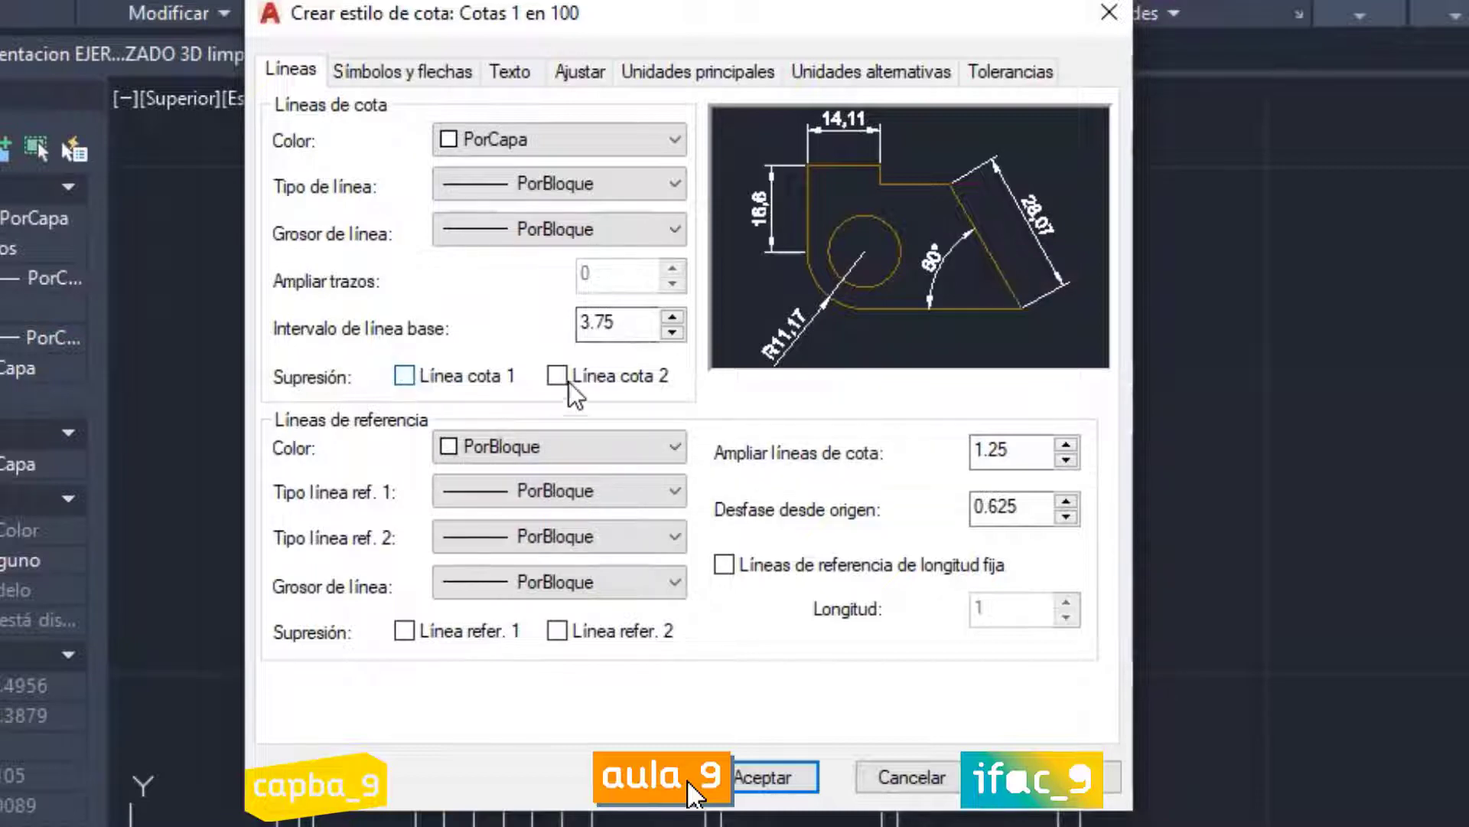
{"action": "left_click", "coordinate": [558, 376]}
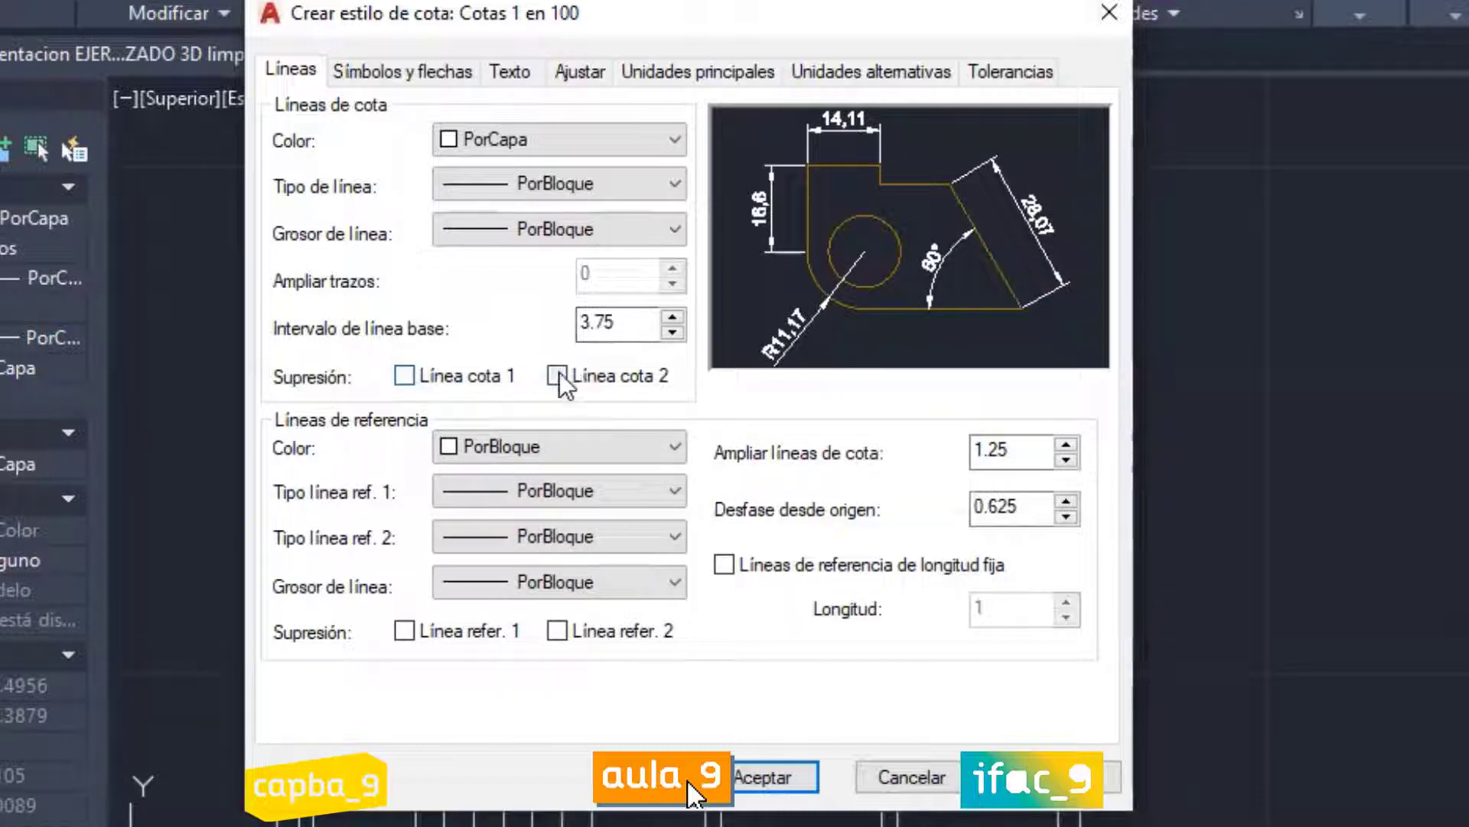
{"action": "left_click", "coordinate": [405, 376]}
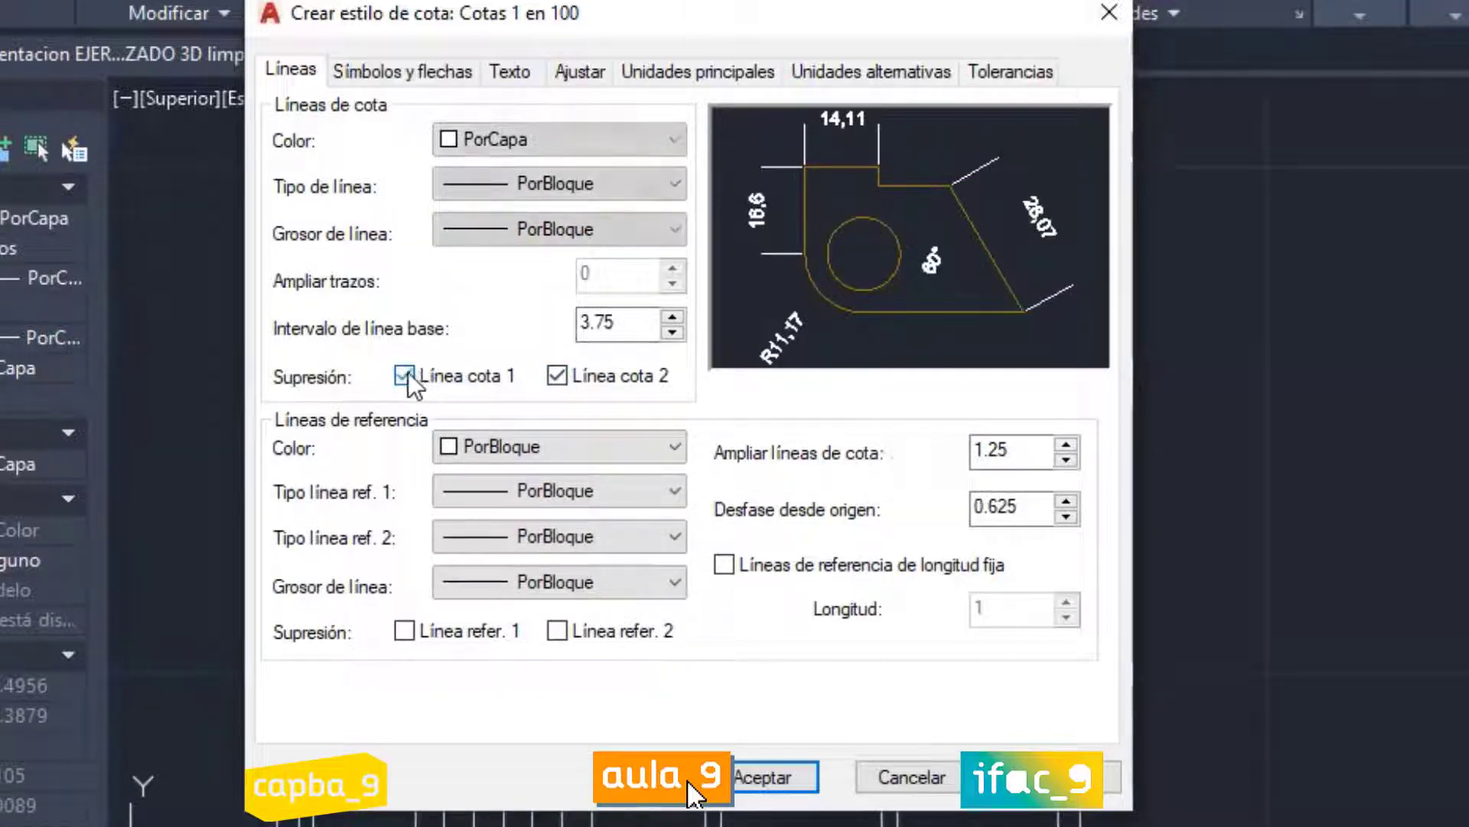
{"action": "left_click", "coordinate": [405, 377]}
{"action": "left_click", "coordinate": [558, 376]}
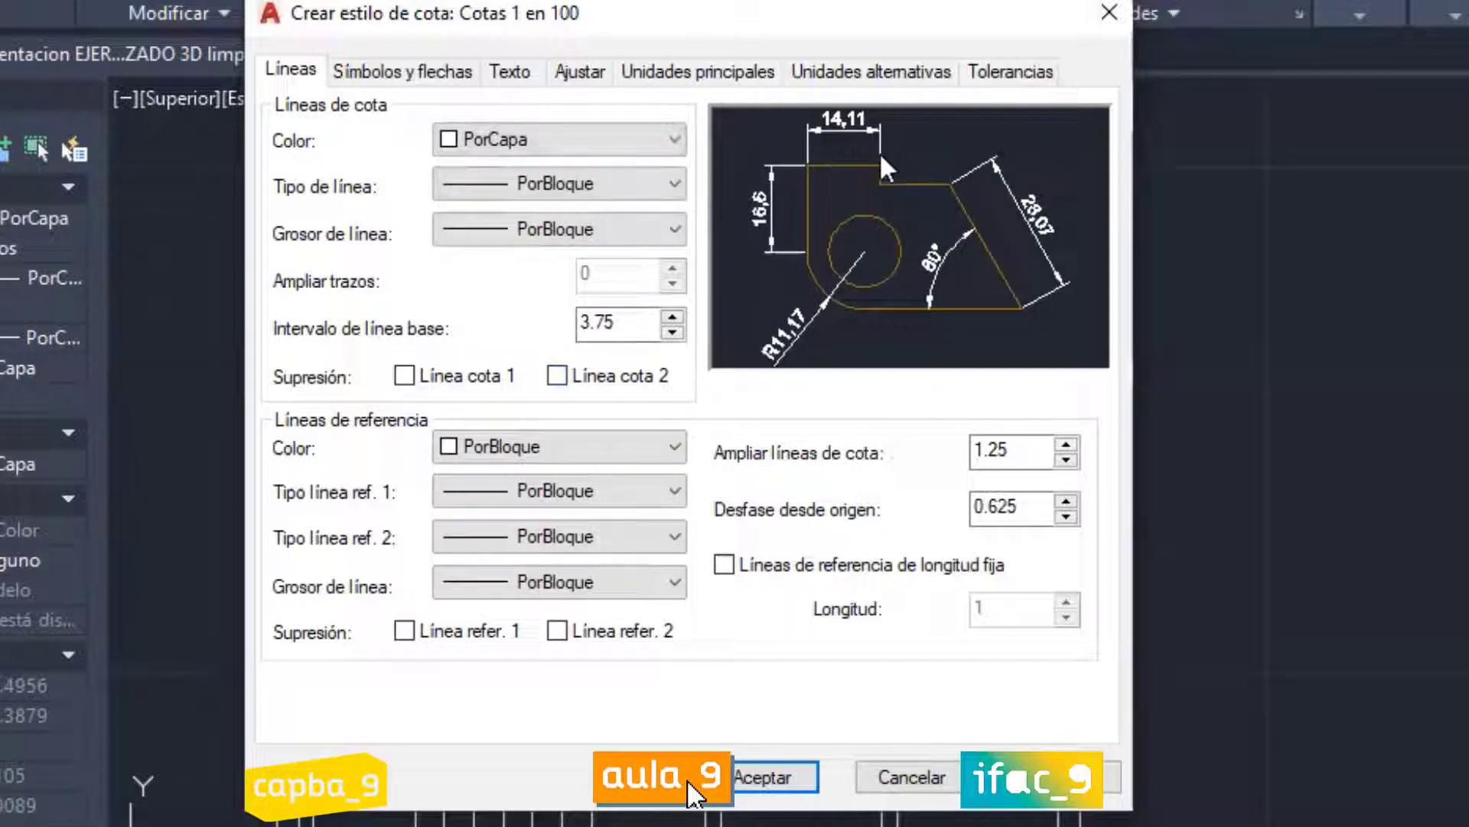
{"action": "left_click", "coordinate": [570, 375]}
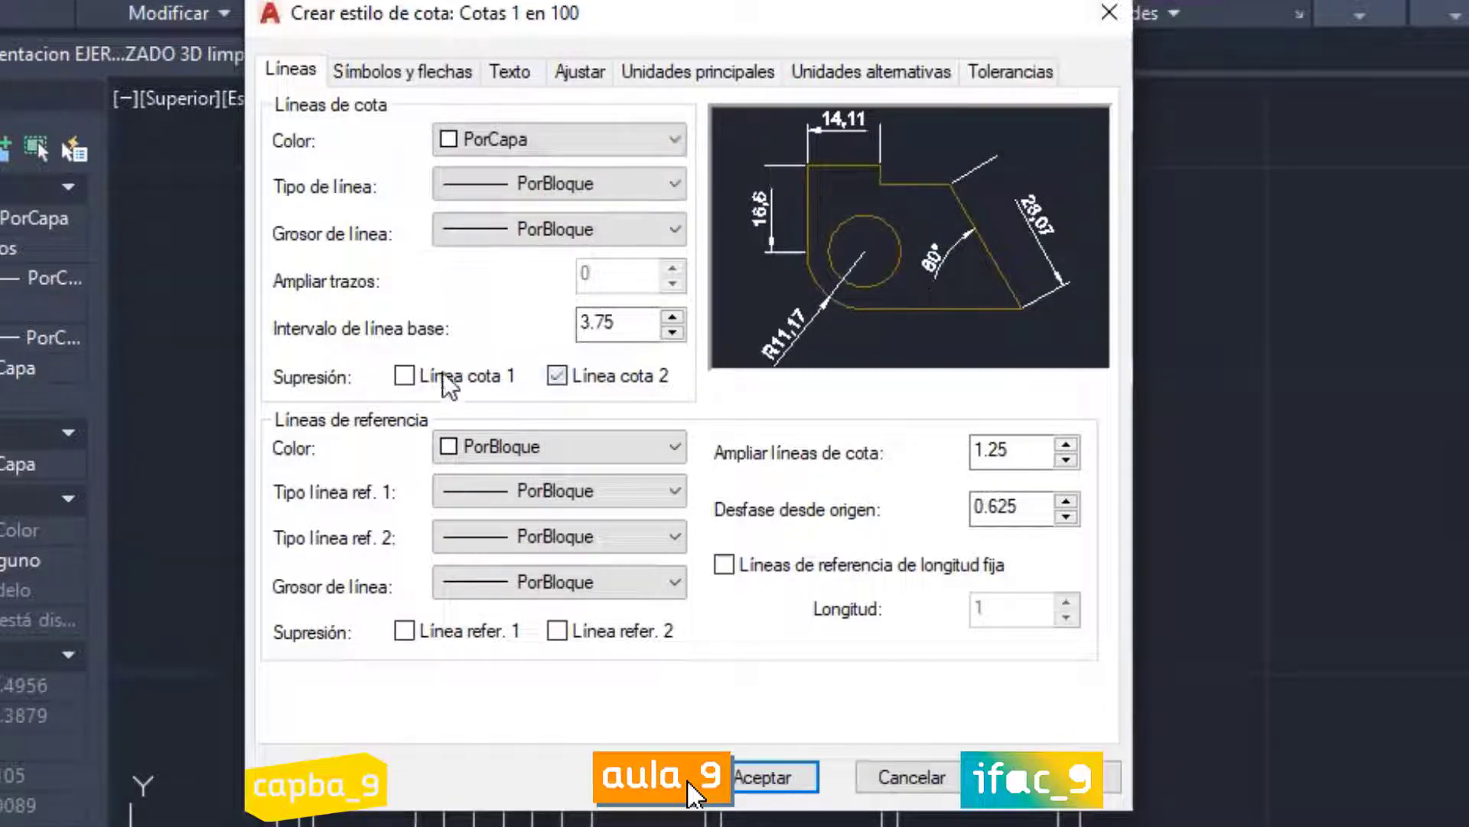
{"action": "left_click", "coordinate": [480, 379]}
{"action": "left_click", "coordinate": [564, 378]}
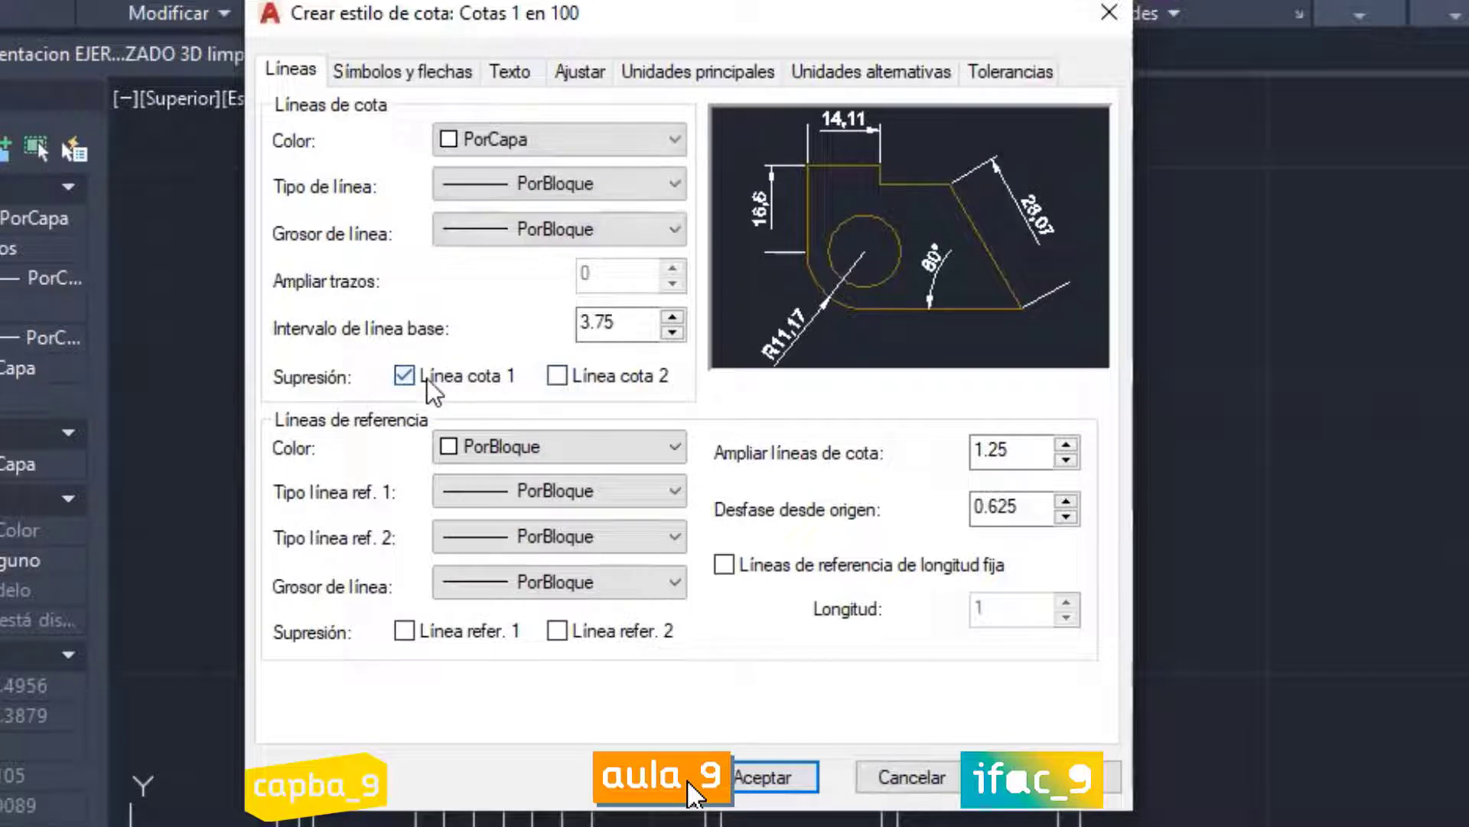
{"action": "left_click", "coordinate": [479, 379]}
{"action": "left_click", "coordinate": [476, 383]}
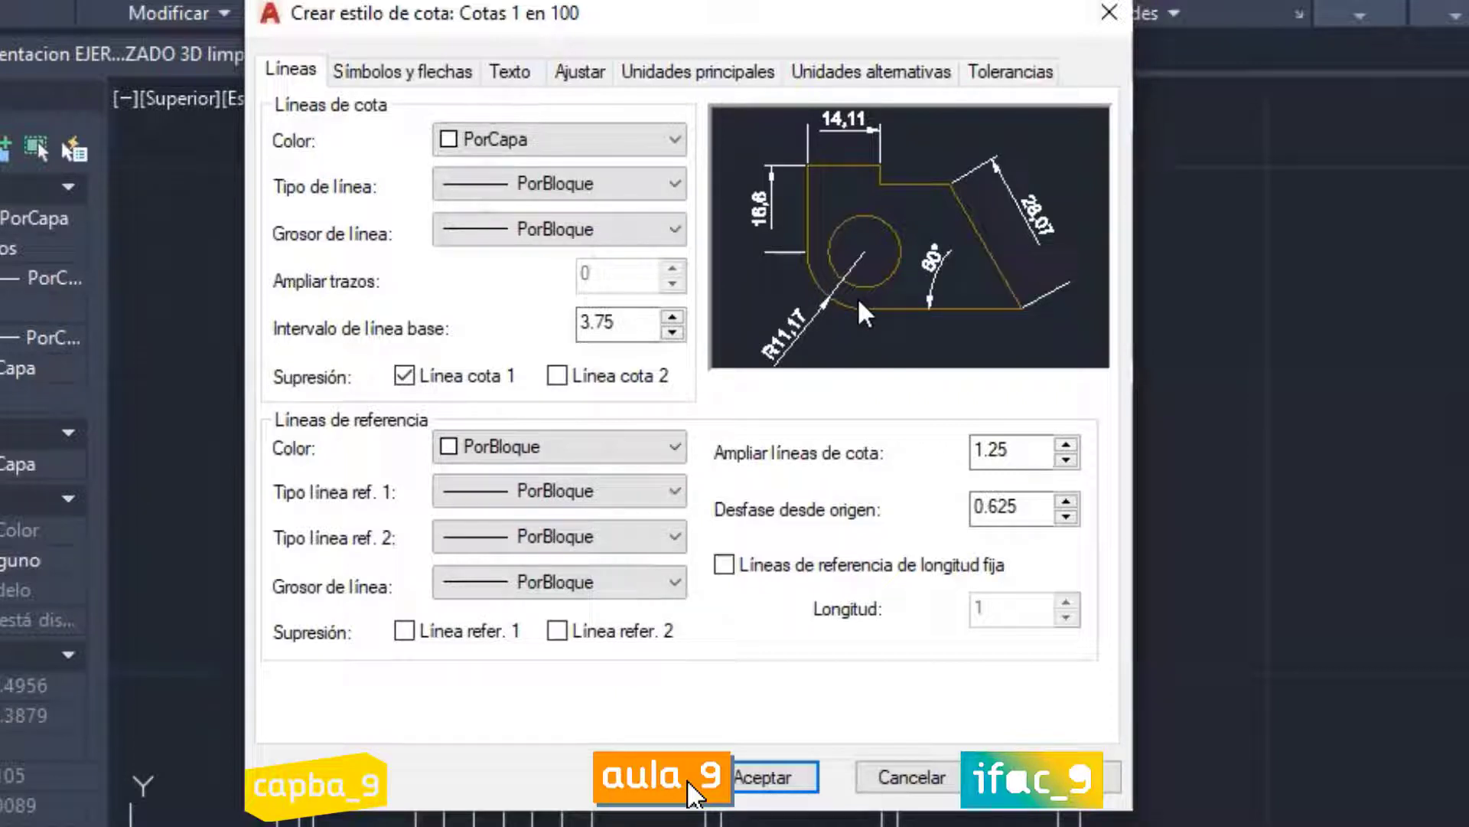
{"action": "left_click", "coordinate": [539, 376]}
{"action": "left_click", "coordinate": [485, 379]}
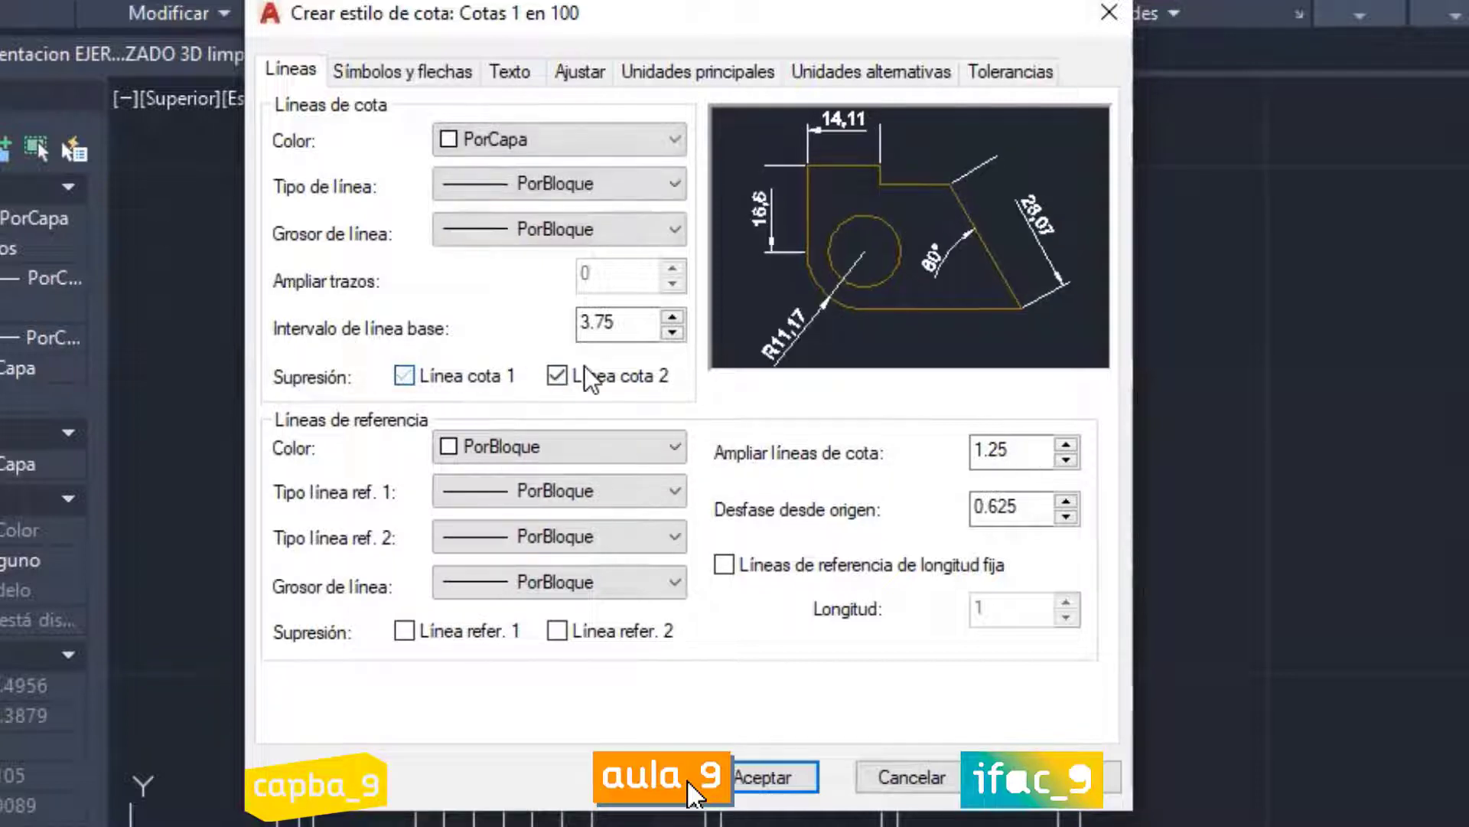
{"action": "left_click", "coordinate": [590, 375]}
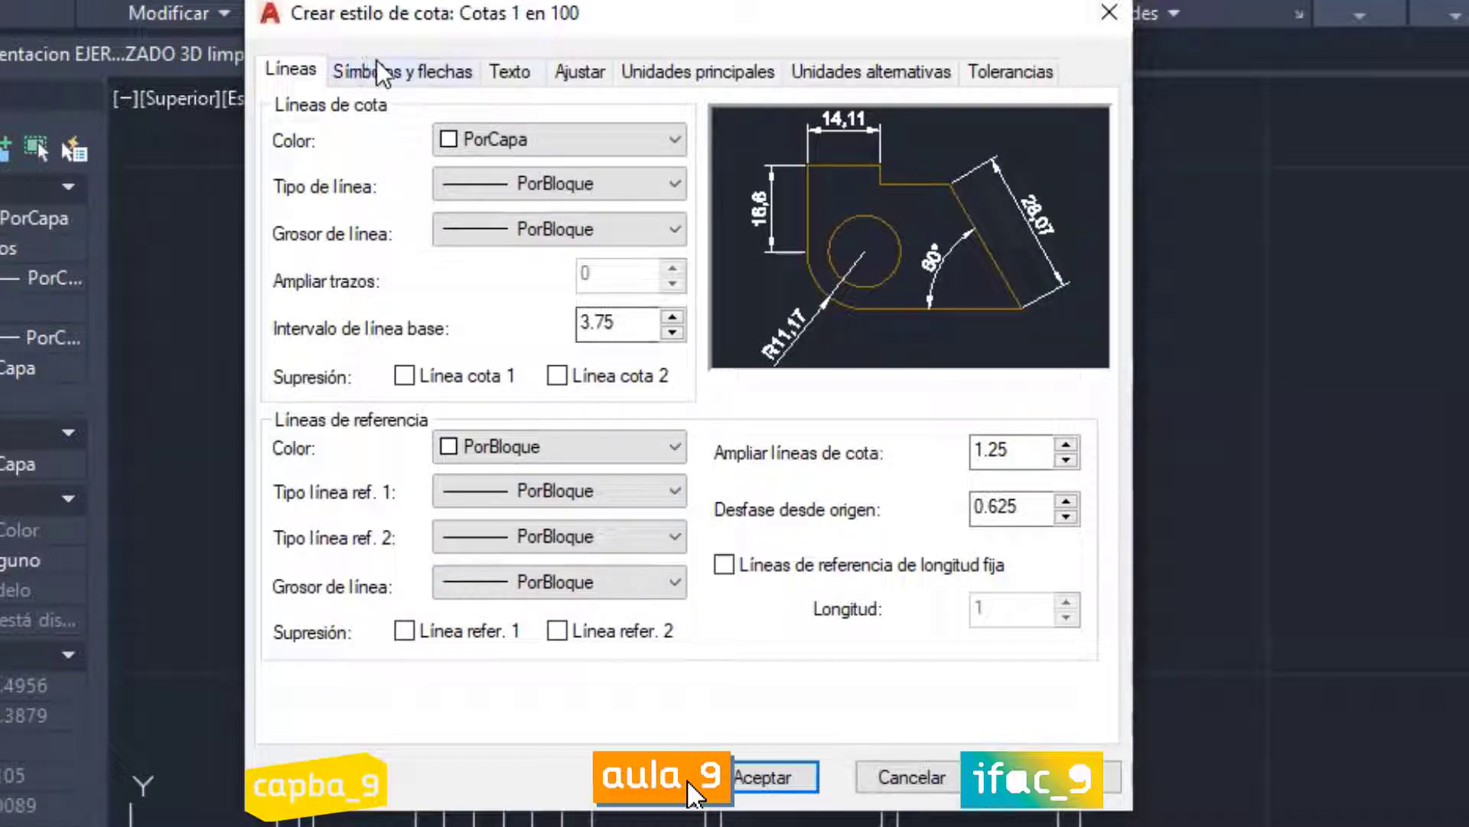
Step: Set the first and second dimension arrowheads to Ángulo recto, after trying Oblicuo and Cuadrado
{"action": "left_click", "coordinate": [414, 72]}
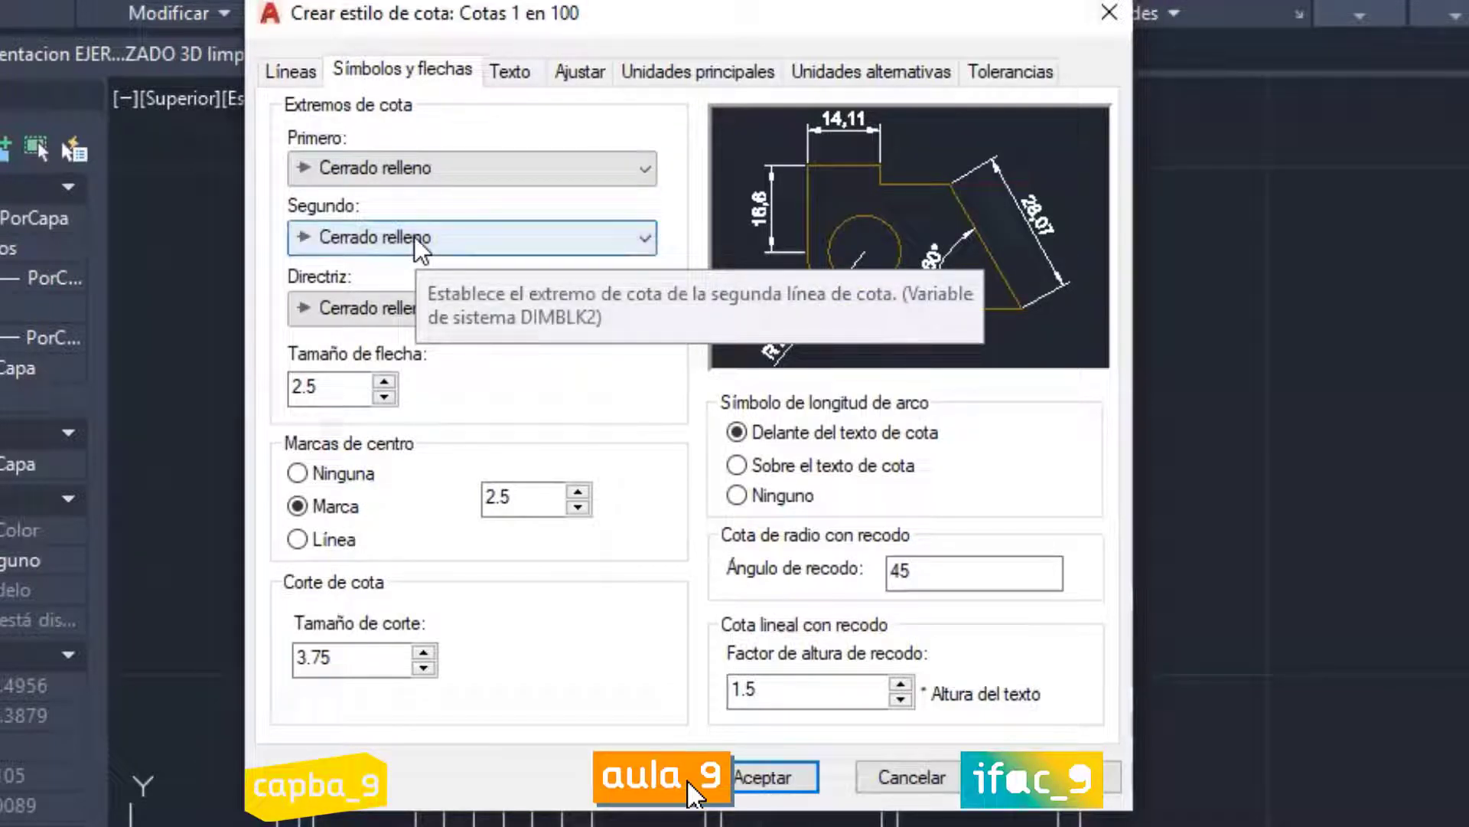
{"action": "left_click", "coordinate": [456, 164]}
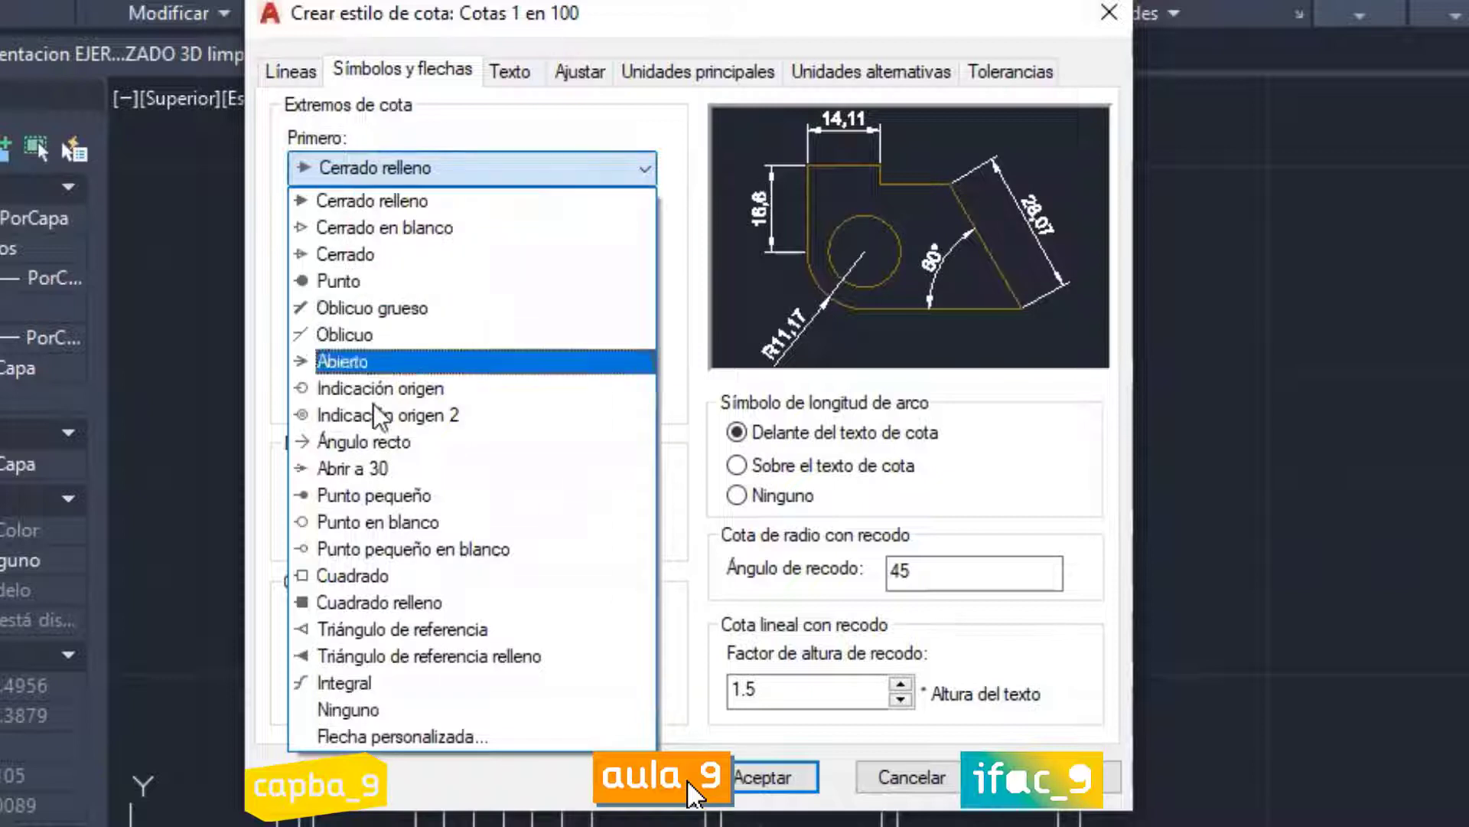
{"action": "left_click", "coordinate": [366, 337]}
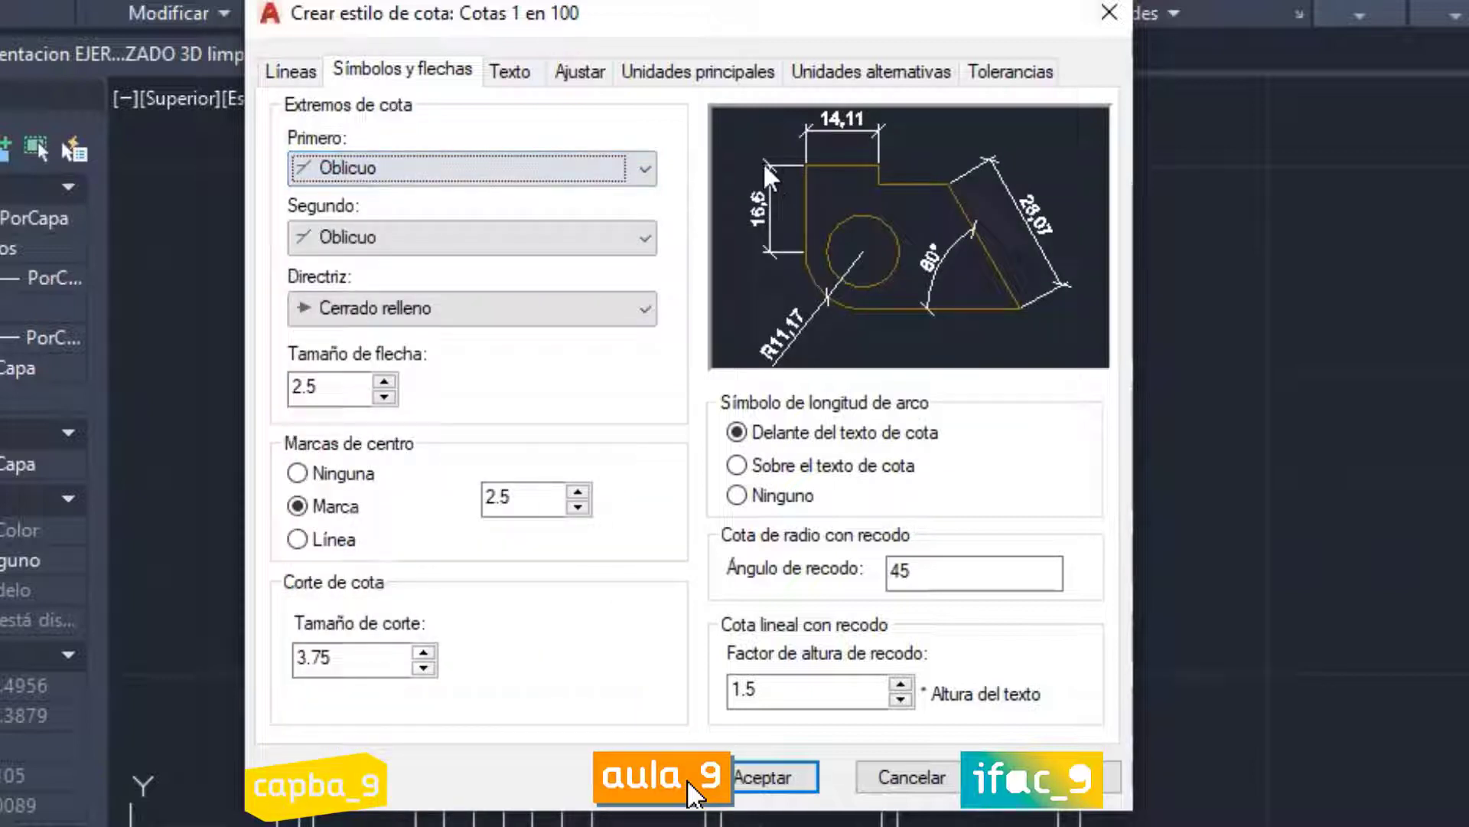
{"action": "left_click", "coordinate": [462, 170]}
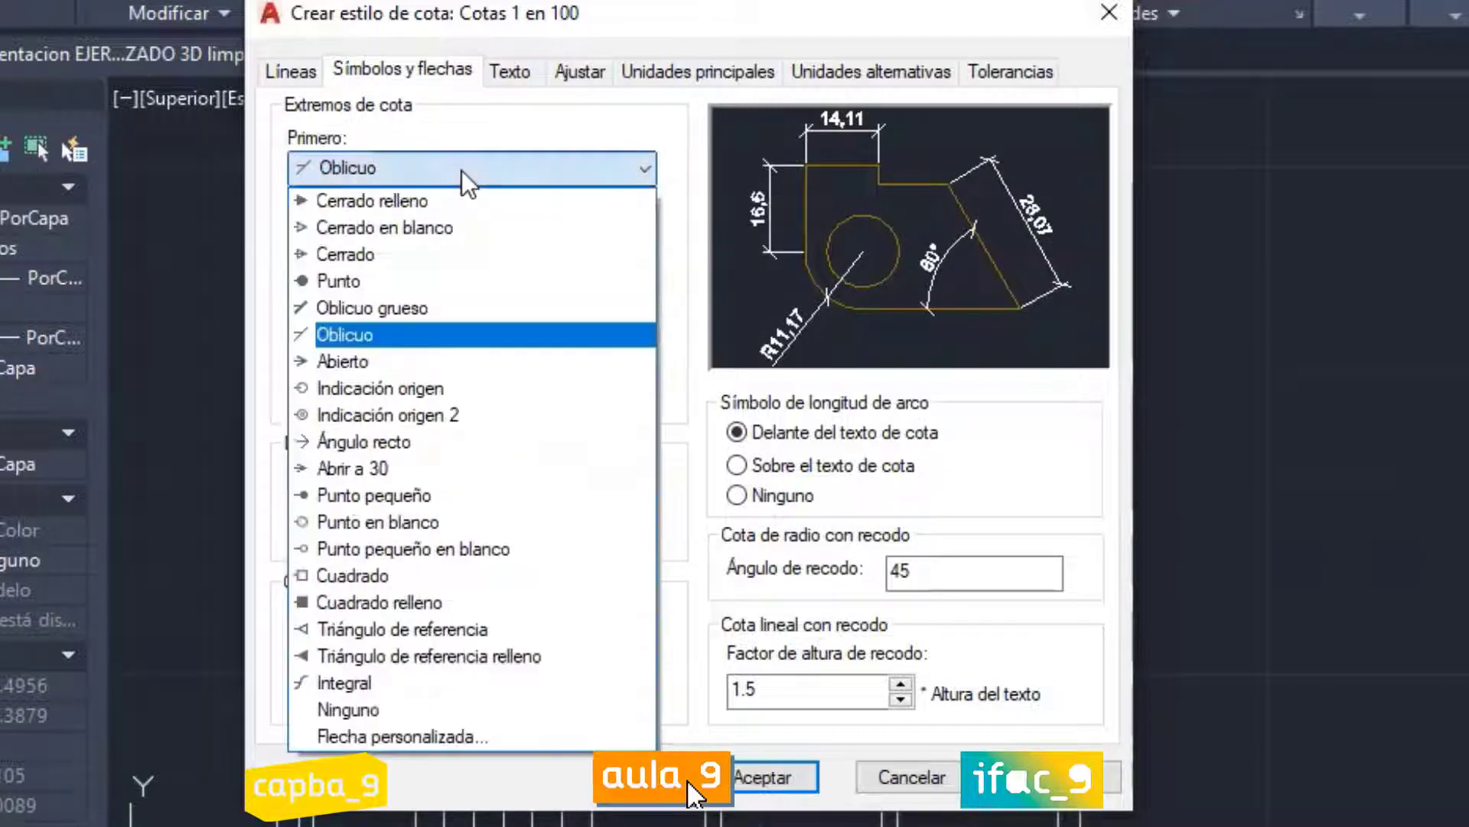
{"action": "left_click", "coordinate": [398, 580]}
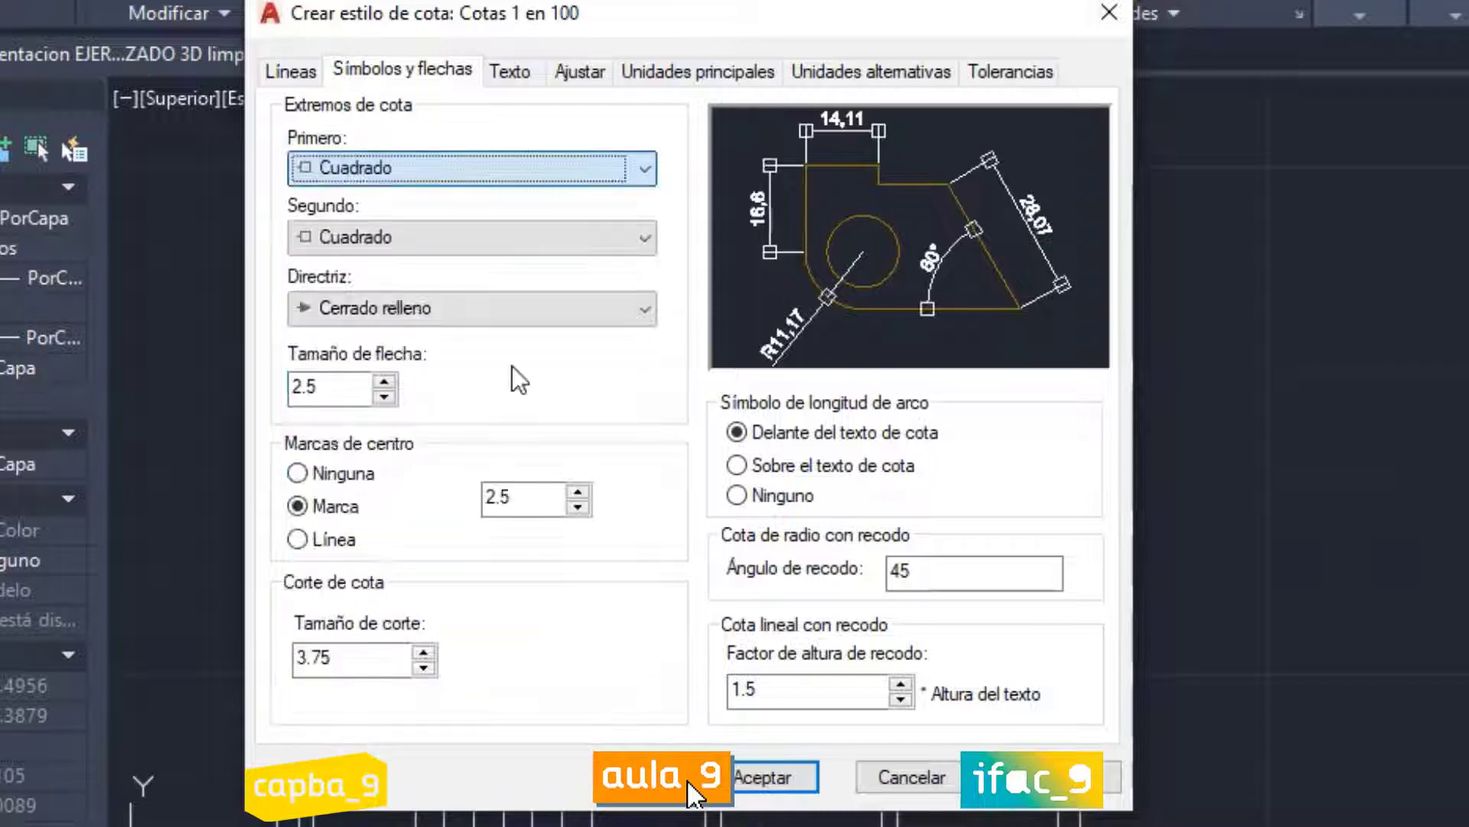
{"action": "left_click", "coordinate": [465, 164]}
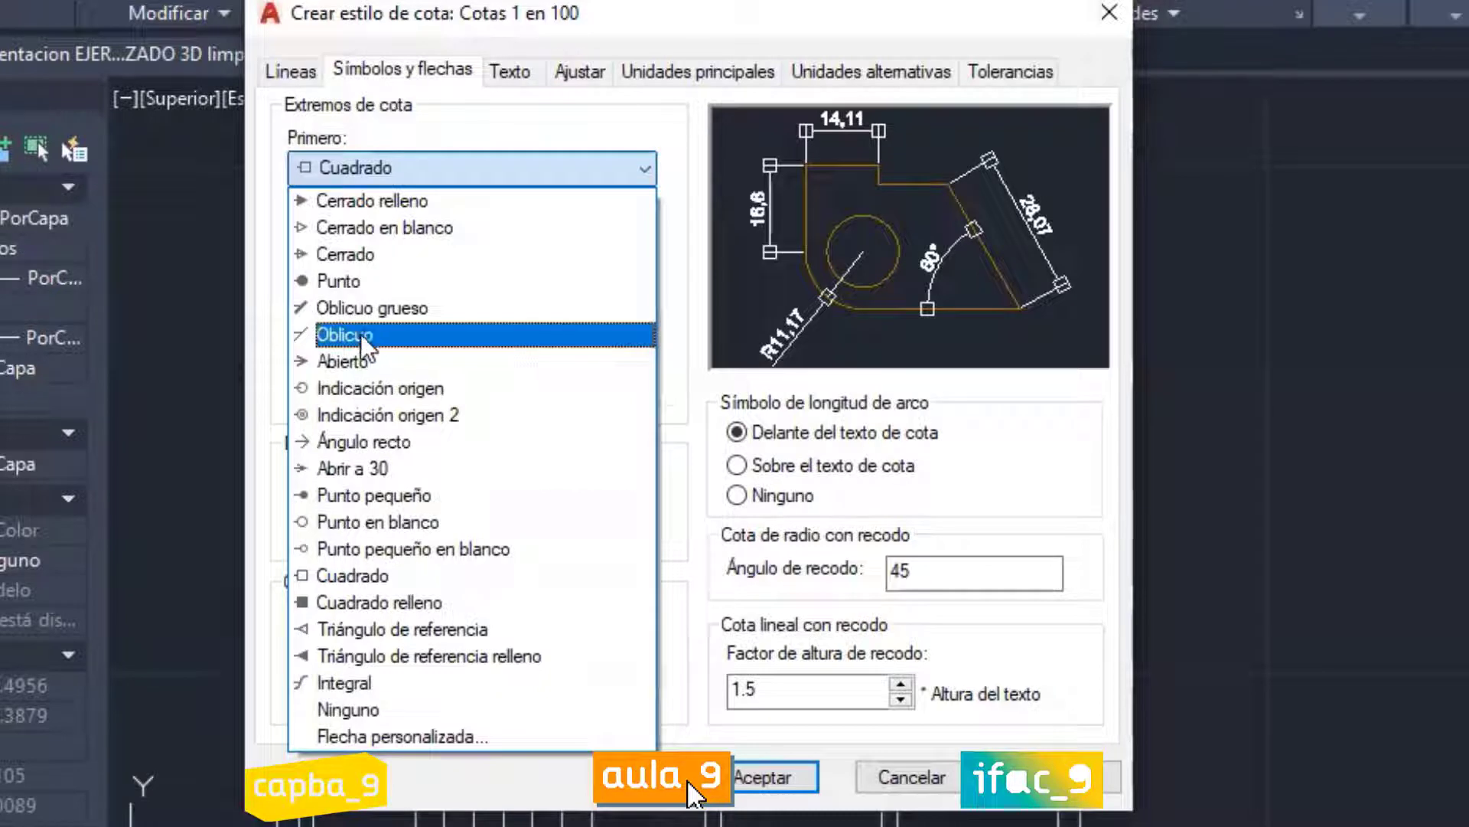
{"action": "left_click", "coordinate": [361, 446]}
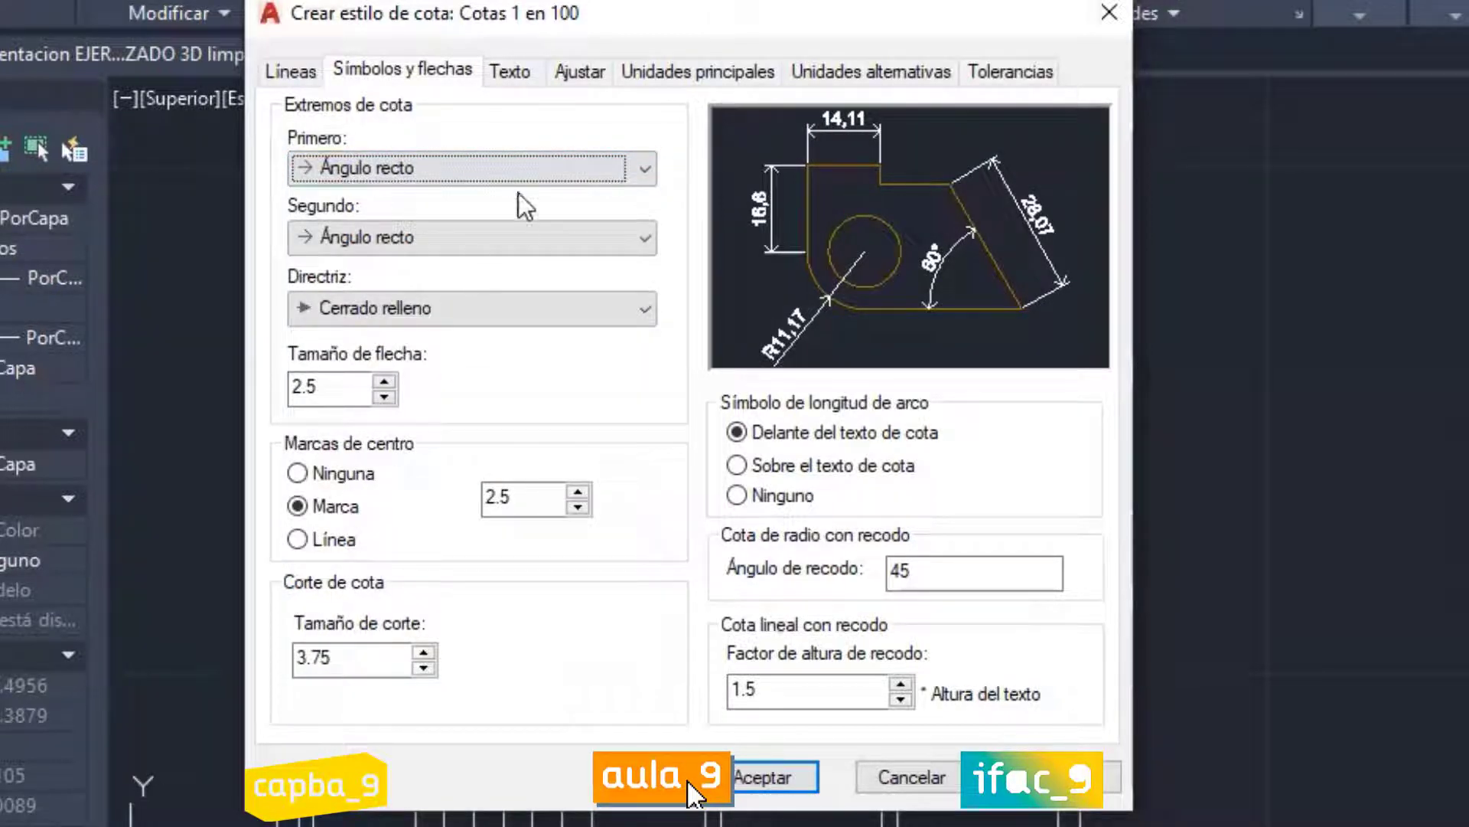
Step: Try Cerrado en blanco and Punto as the second arrowhead, and return it to Ángulo recto
{"action": "left_click", "coordinate": [537, 242]}
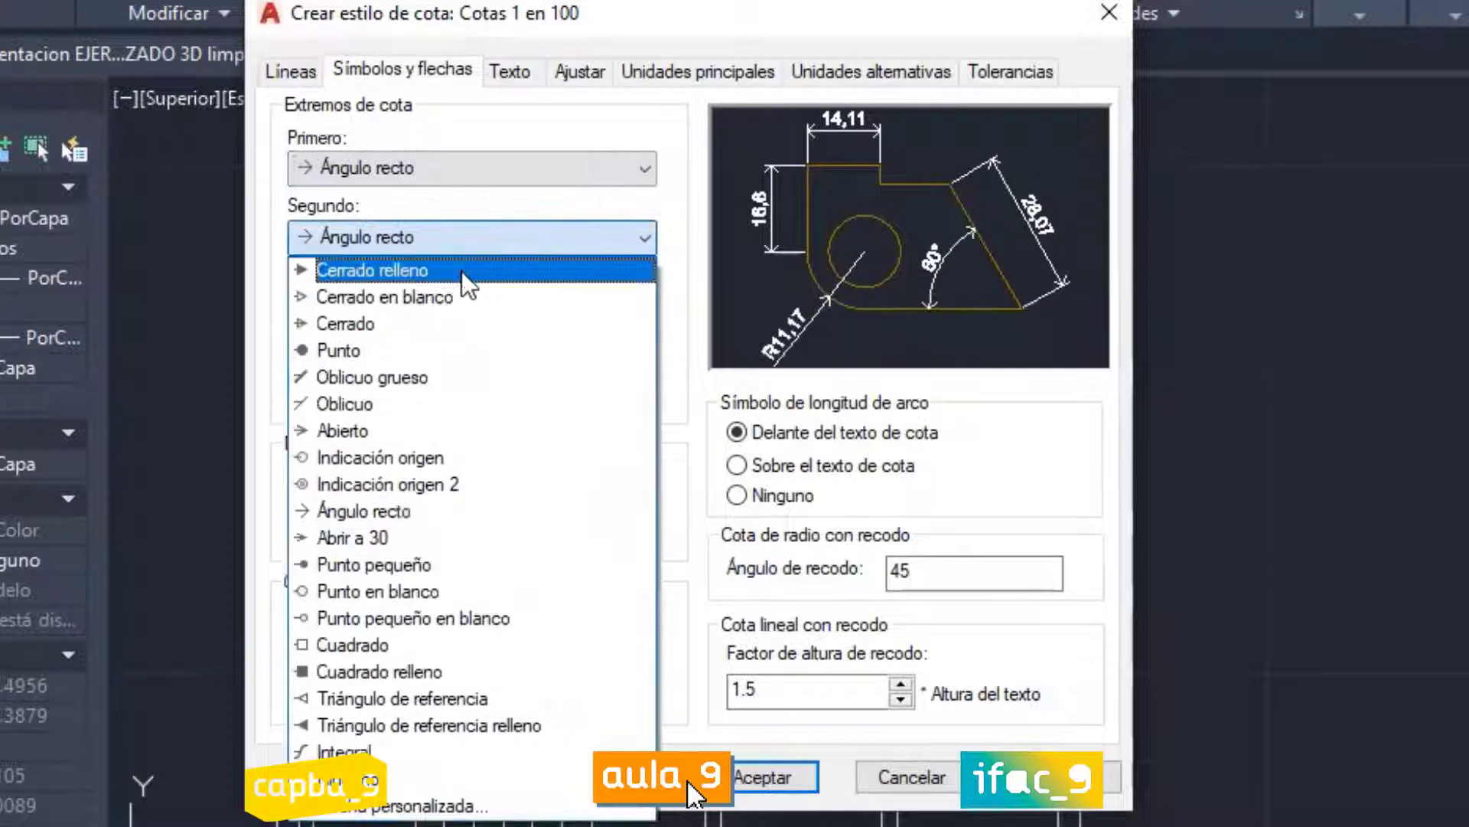
{"action": "left_click", "coordinate": [450, 292]}
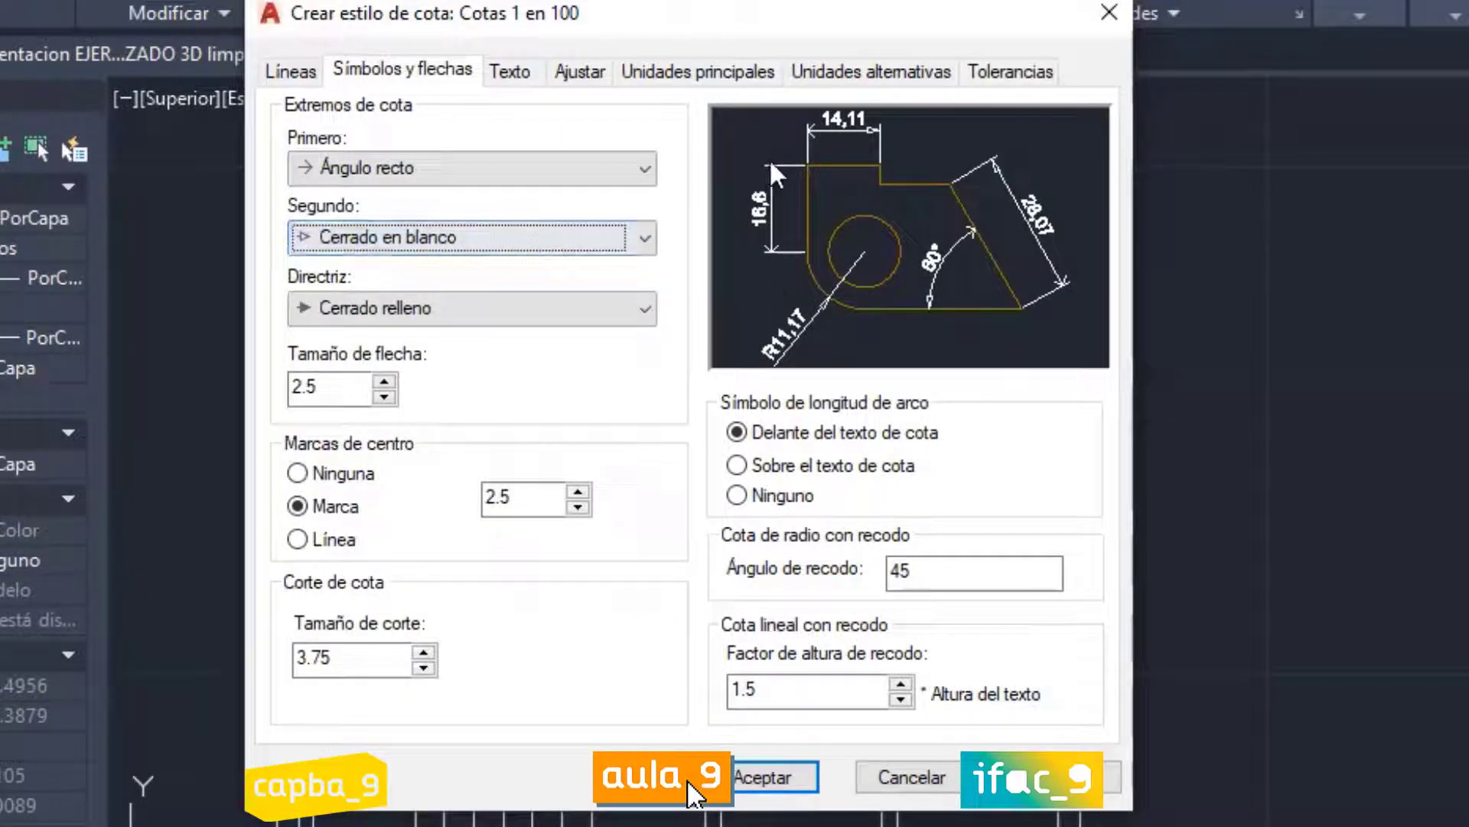
{"action": "left_click", "coordinate": [508, 234]}
{"action": "left_click", "coordinate": [472, 243]}
{"action": "left_click", "coordinate": [471, 242]}
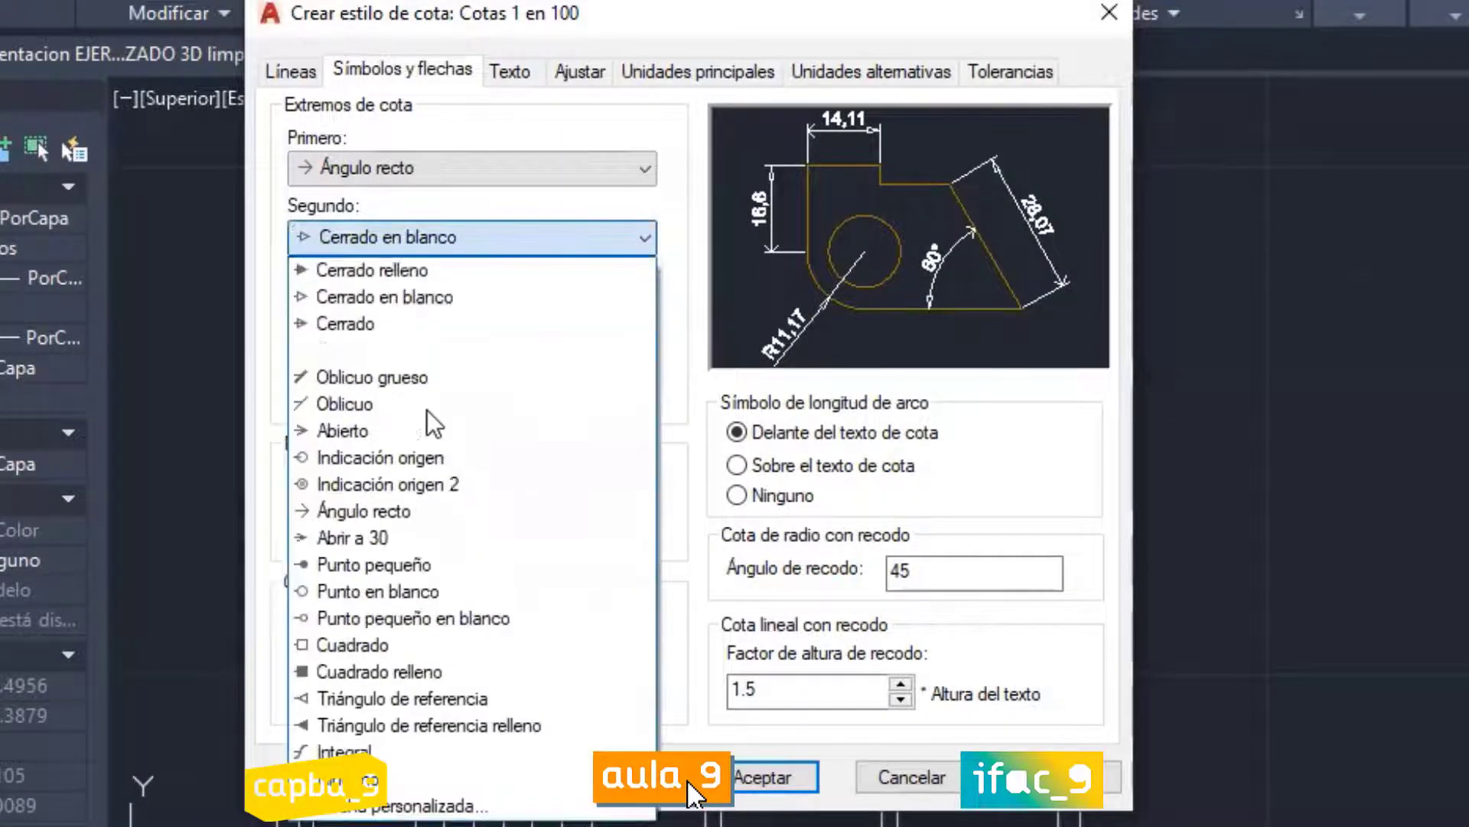
{"action": "left_click", "coordinate": [373, 348]}
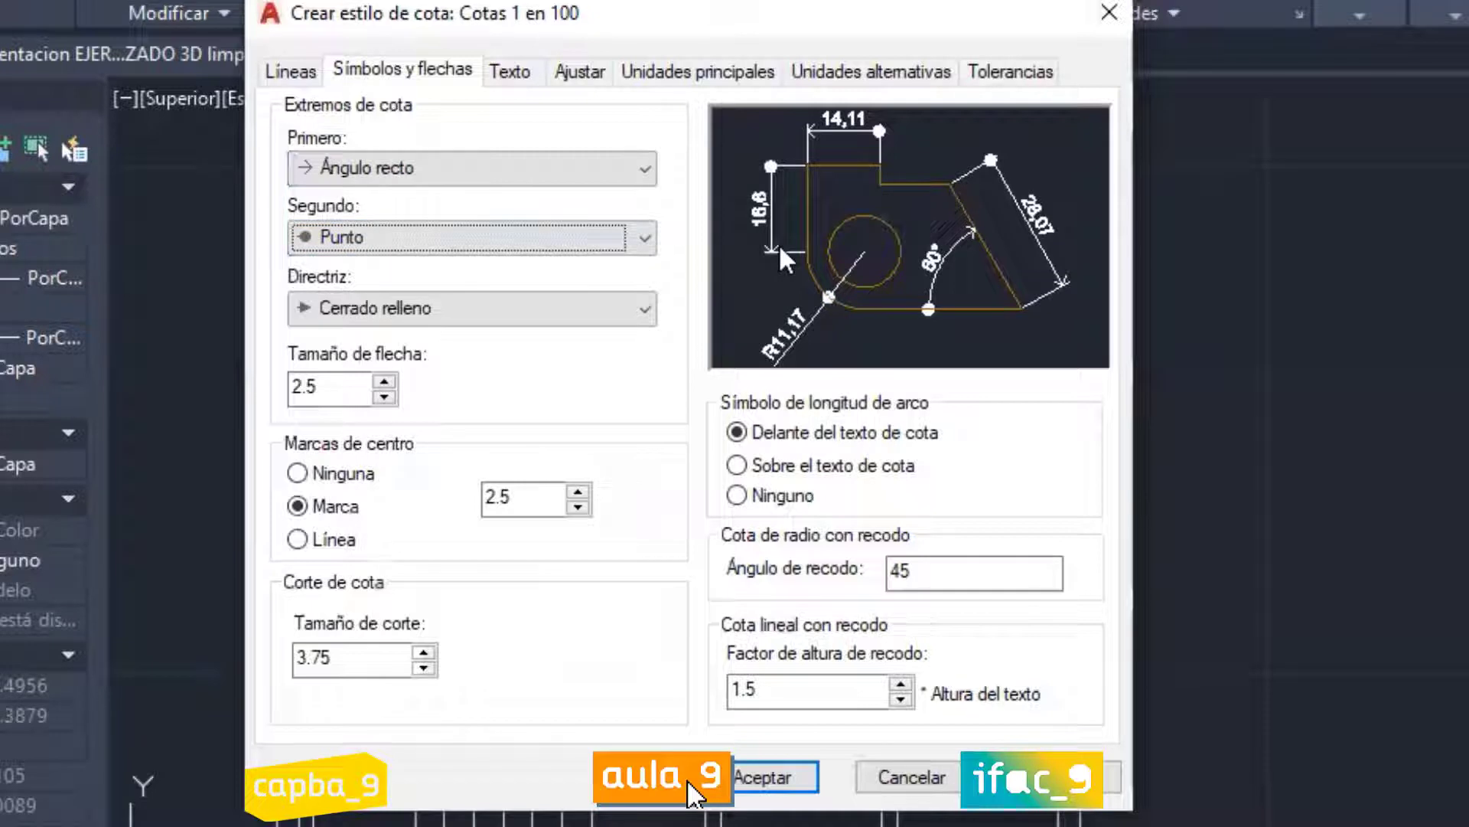
{"action": "left_click", "coordinate": [452, 233]}
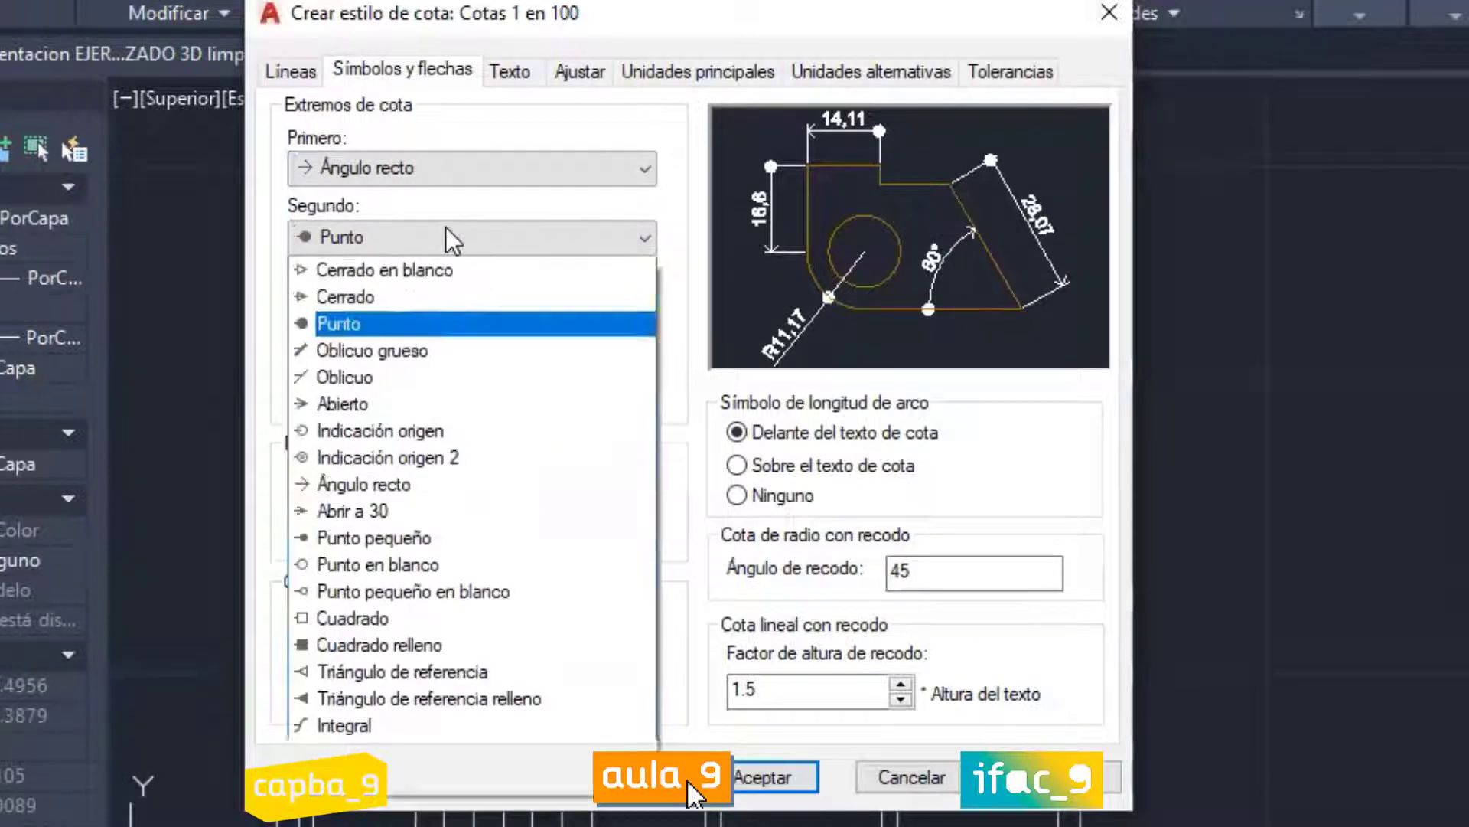
{"action": "left_click", "coordinate": [428, 510]}
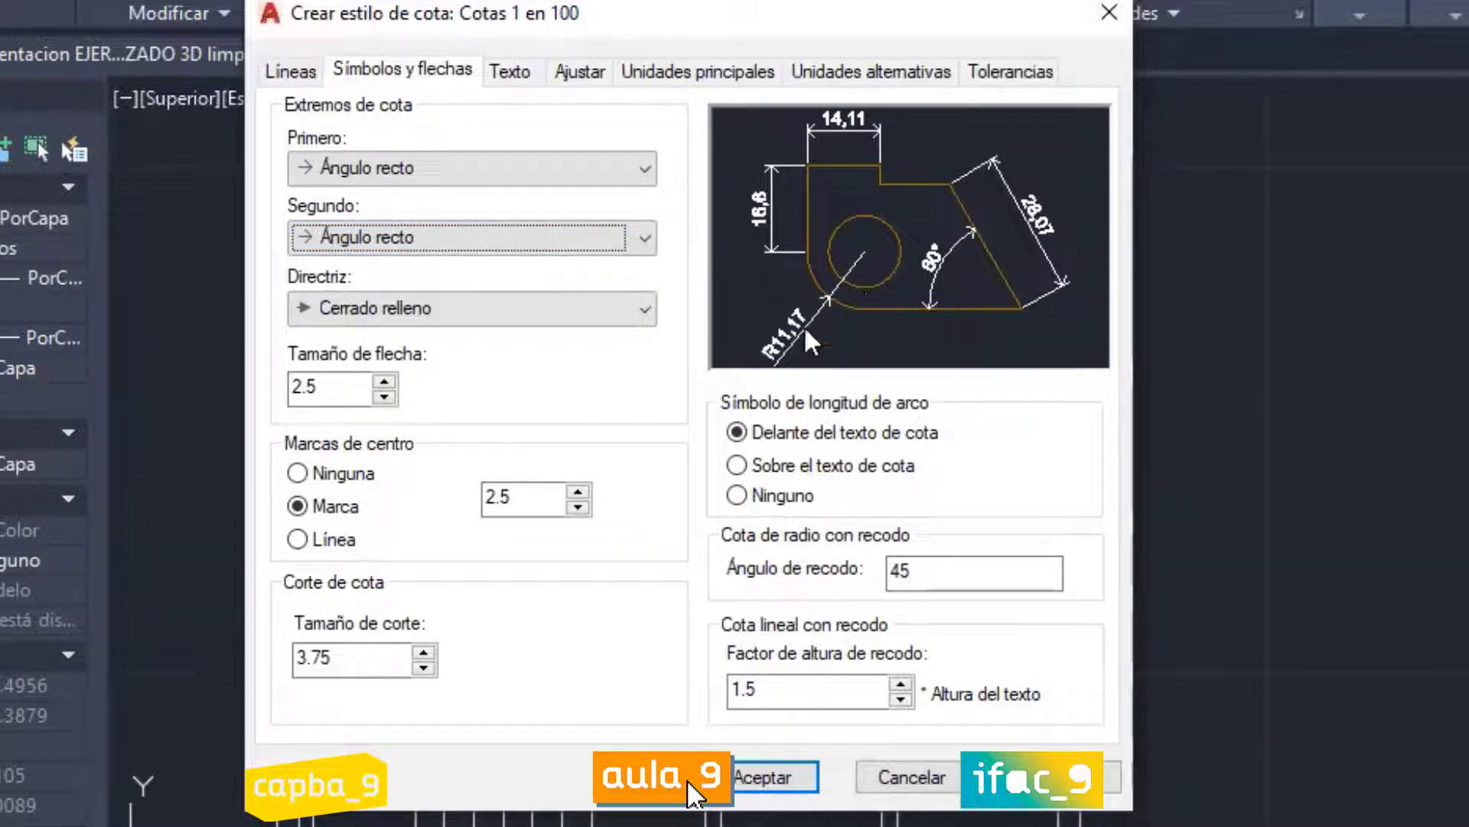
Step: Check the leader arrowhead options without changing them, and set the arrow size to 1
{"action": "left_click", "coordinate": [499, 312]}
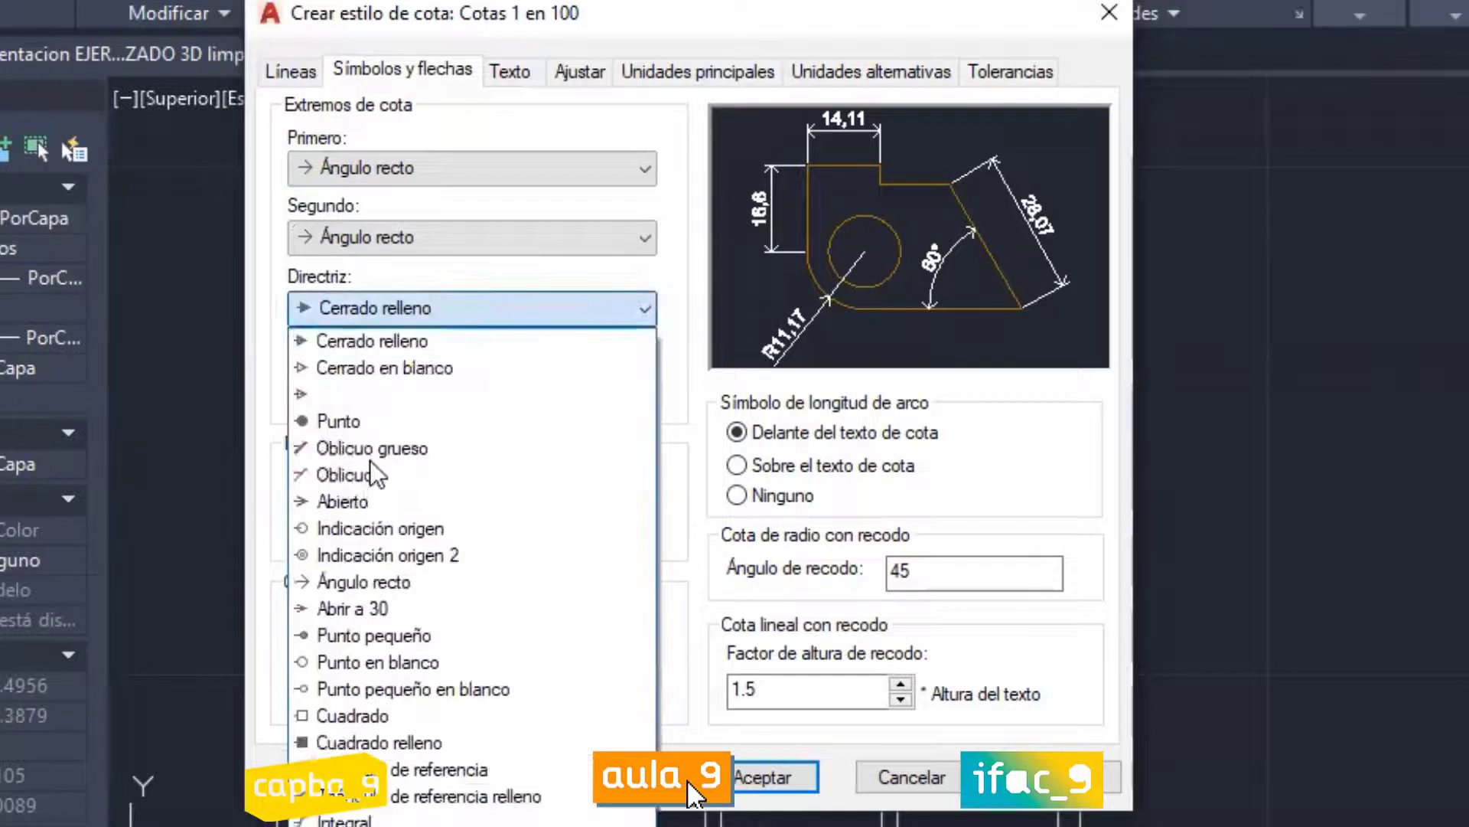
{"action": "left_click", "coordinate": [681, 363]}
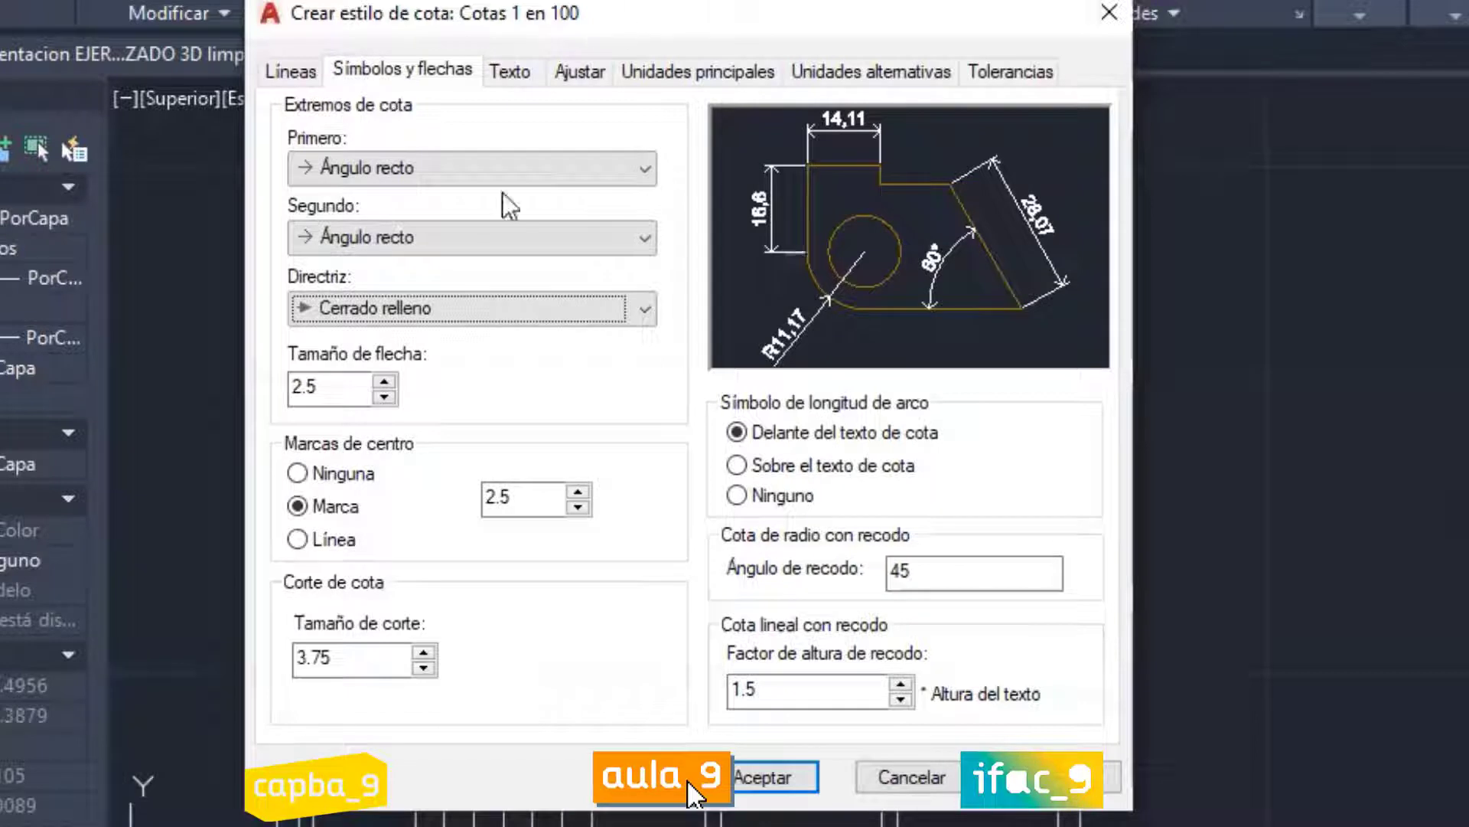
{"action": "double_click", "coordinate": [325, 383]}
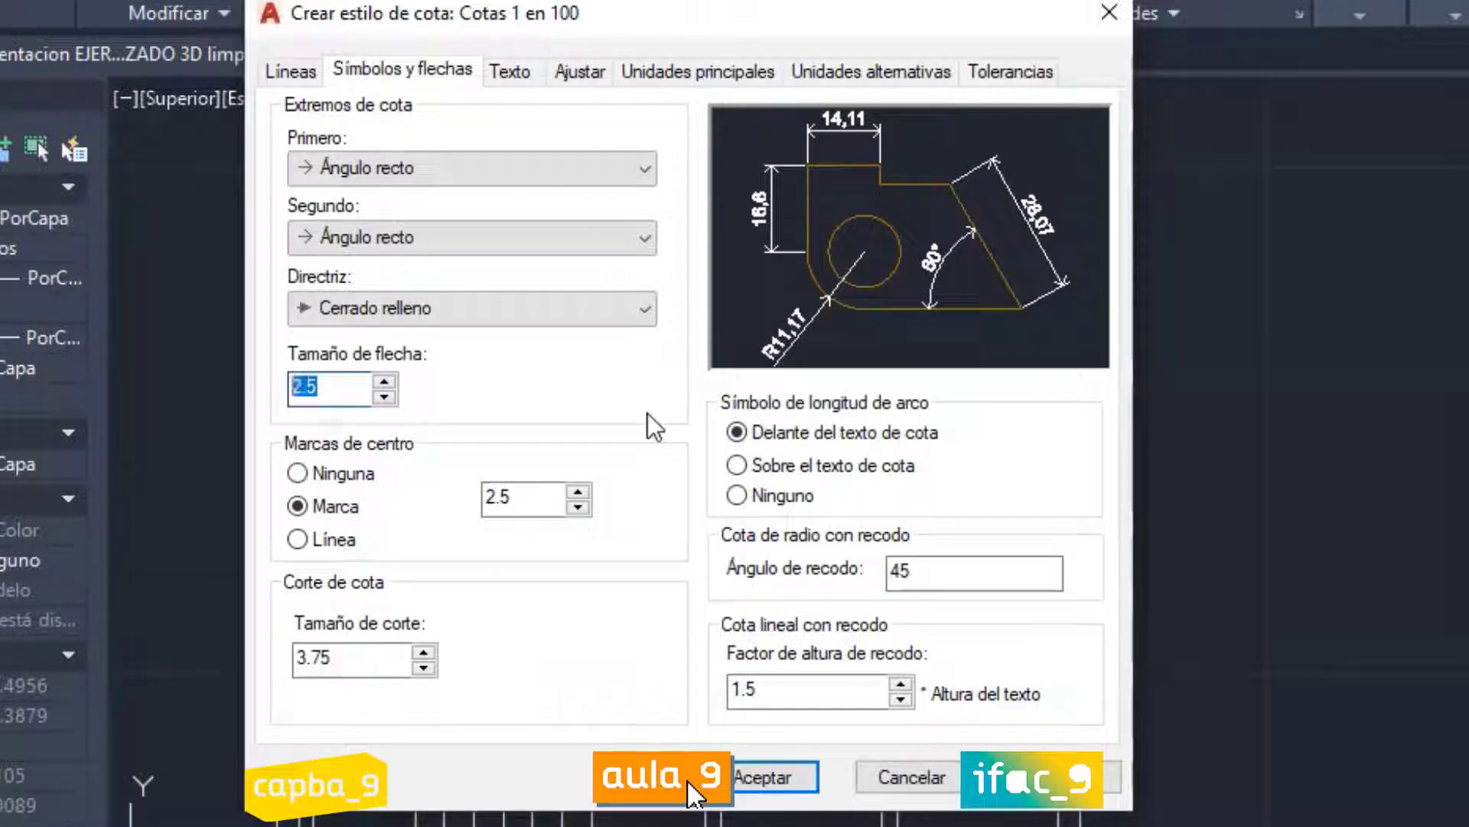
{"action": "type", "text": "1"}
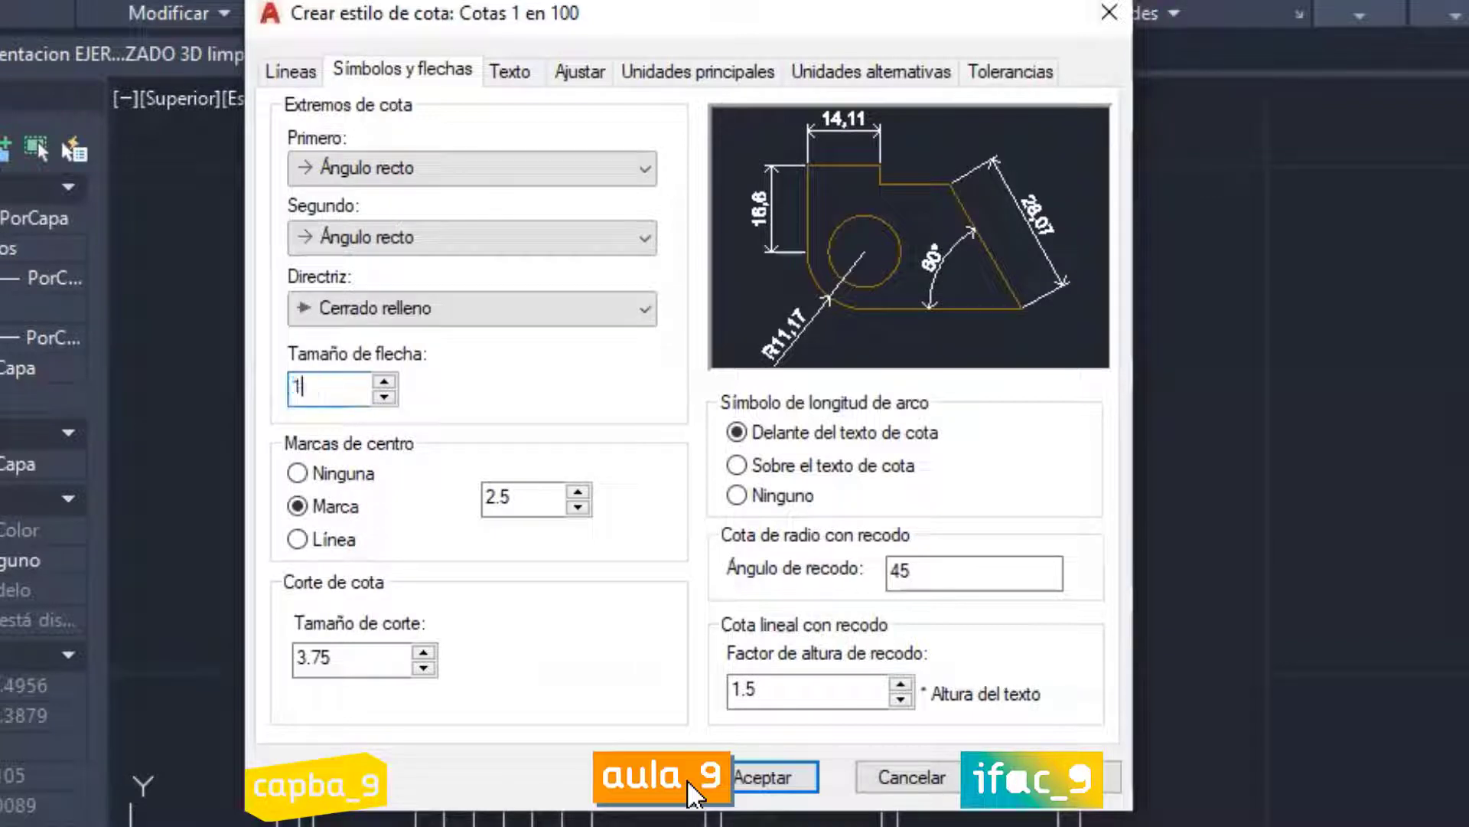
{"action": "left_click", "coordinate": [551, 499]}
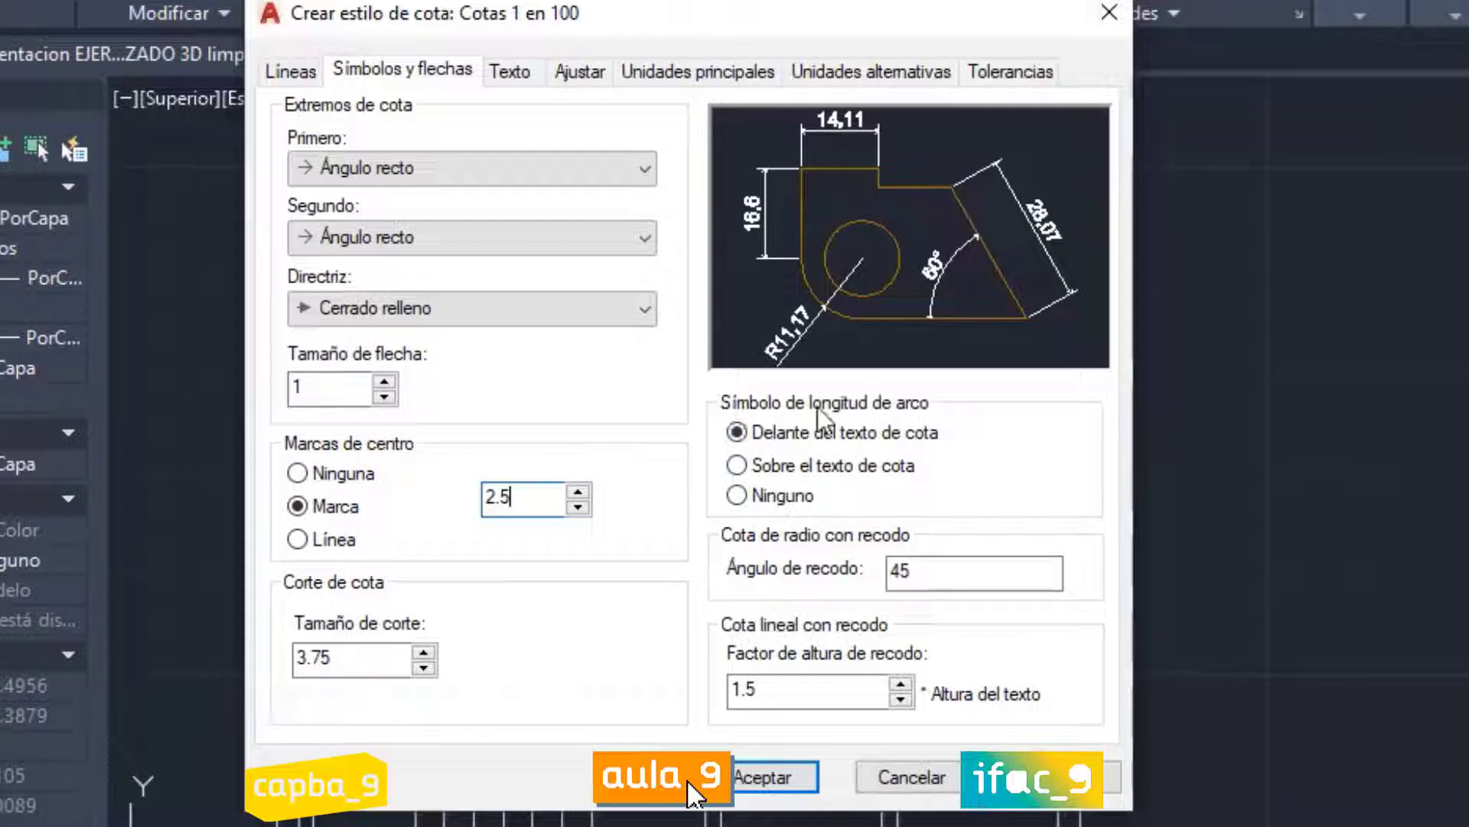
Step: Try other arc length symbol and centre mark options, and restore Delante del texto de cota and Marca
{"action": "left_click", "coordinate": [766, 467]}
{"action": "left_click", "coordinate": [739, 495]}
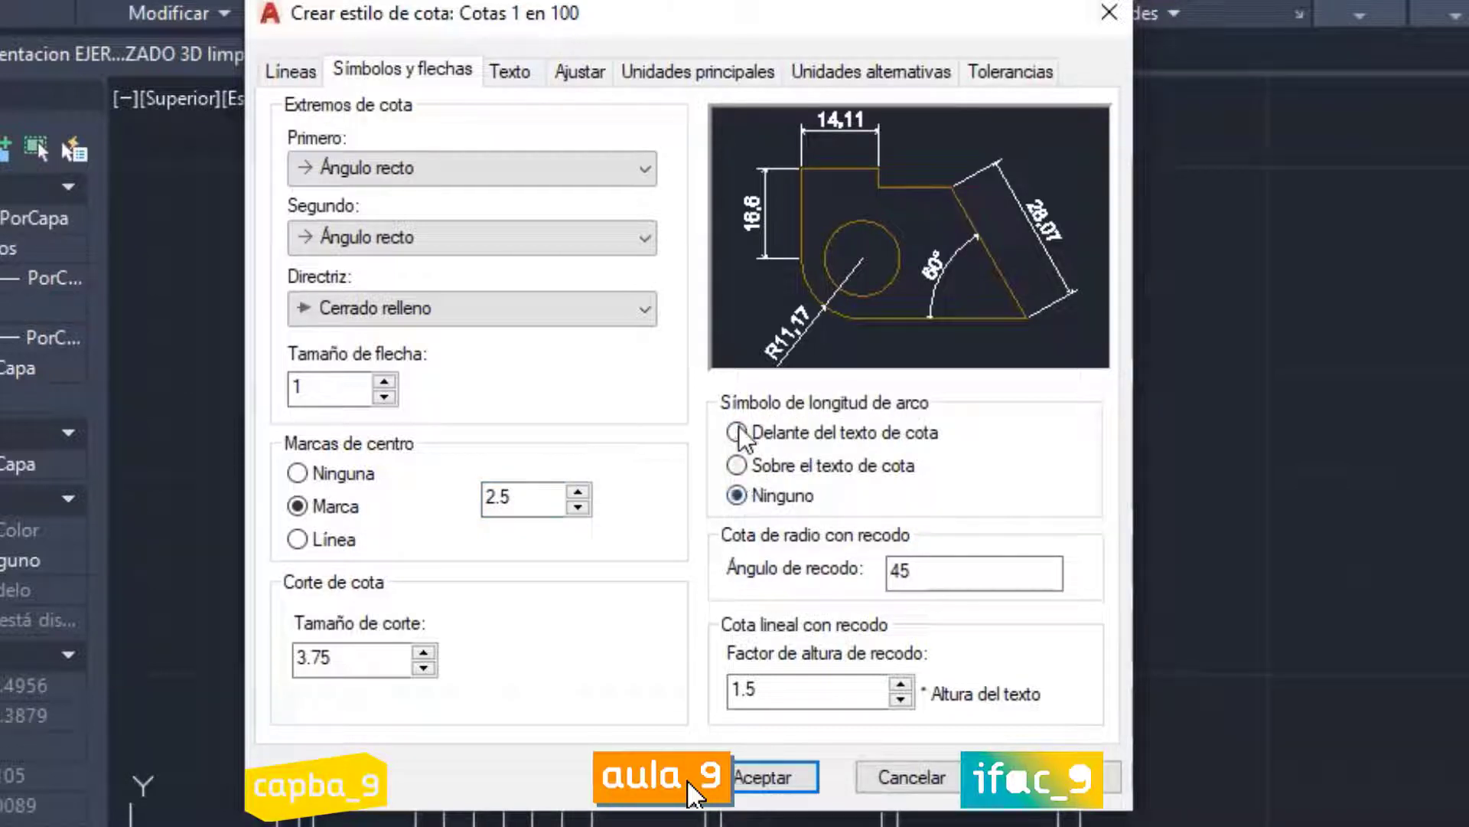
{"action": "left_click", "coordinate": [737, 430]}
{"action": "left_click", "coordinate": [306, 536]}
{"action": "left_click", "coordinate": [298, 509]}
Step: Assign the Cotas text style to the dimension text of the Cotas 1 en 100 style
{"action": "left_click", "coordinate": [512, 70]}
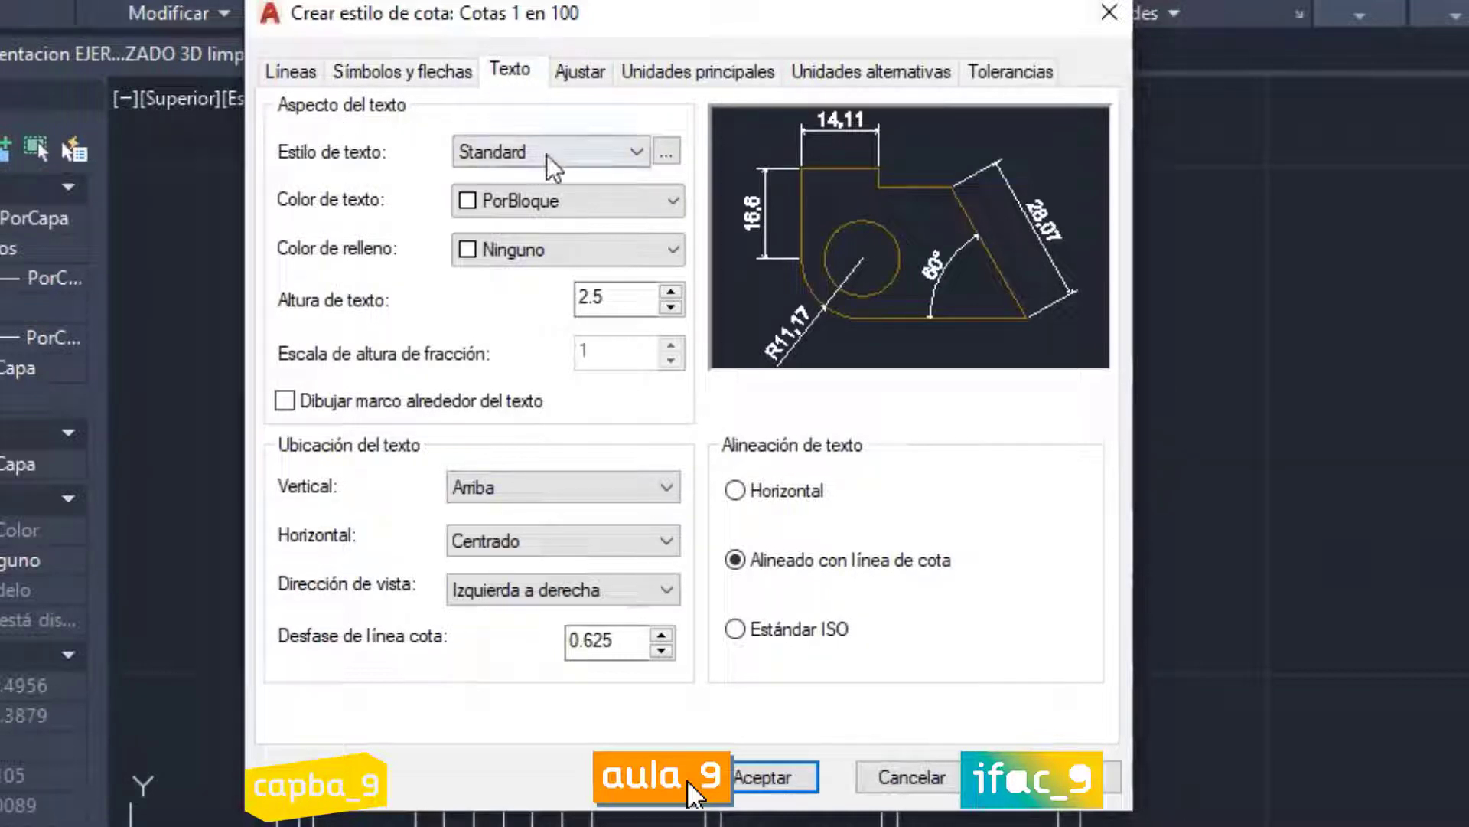
{"action": "left_click", "coordinate": [566, 155]}
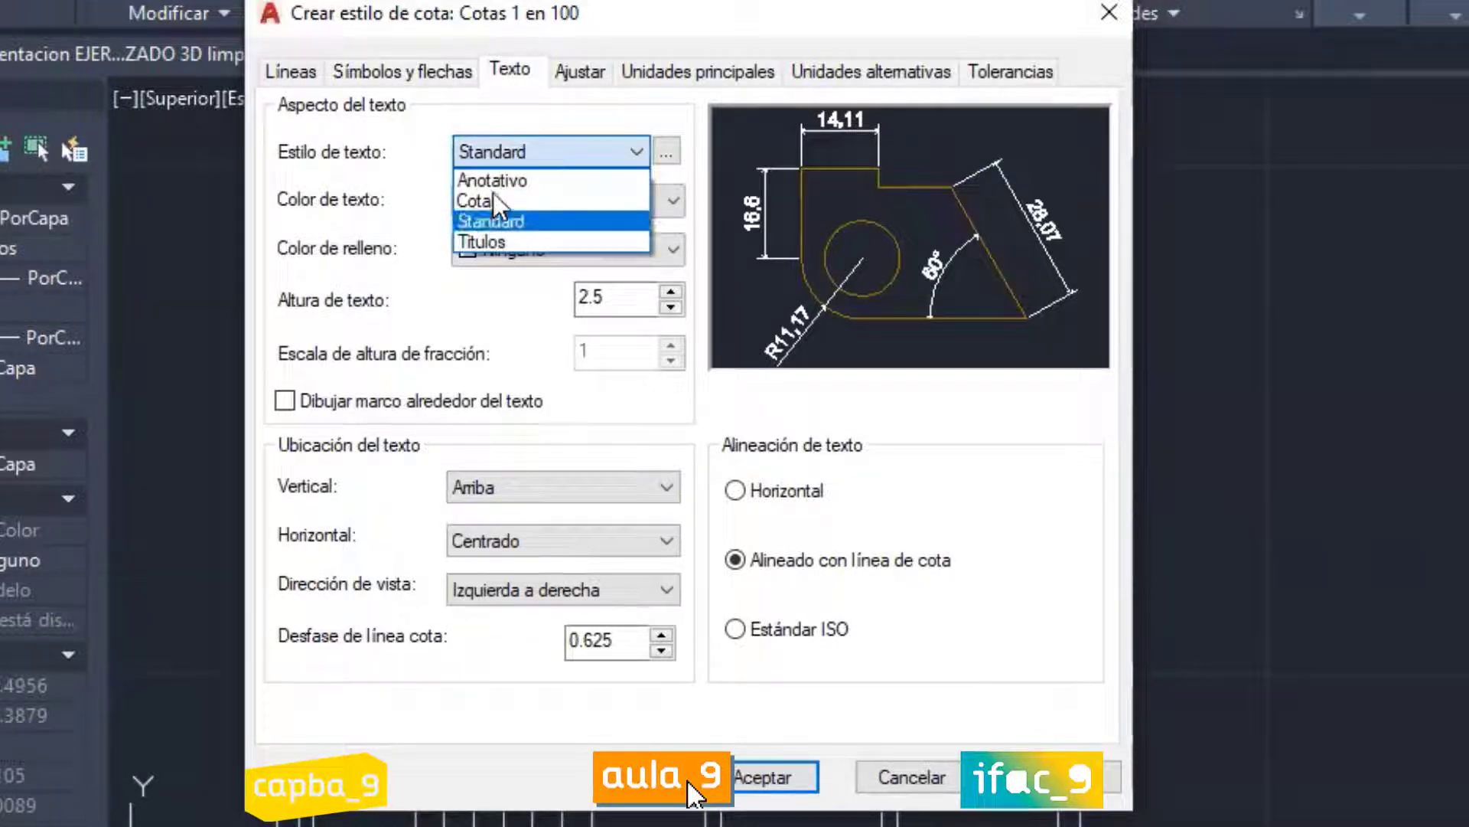
{"action": "left_click", "coordinate": [480, 202]}
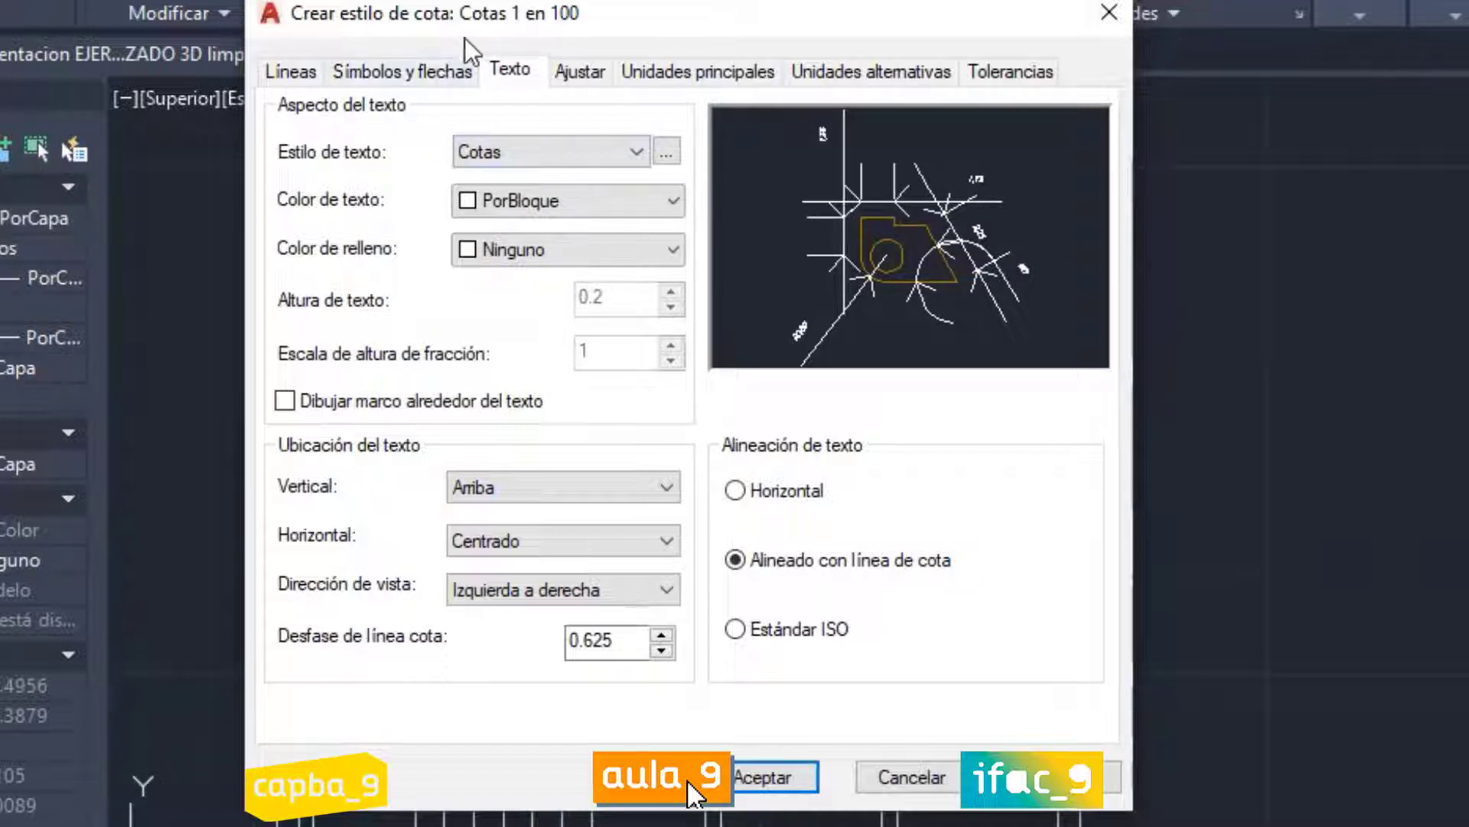
Step: Set the dimension arrow size to 0.1
{"action": "left_click", "coordinate": [425, 75]}
{"action": "left_click", "coordinate": [336, 385]}
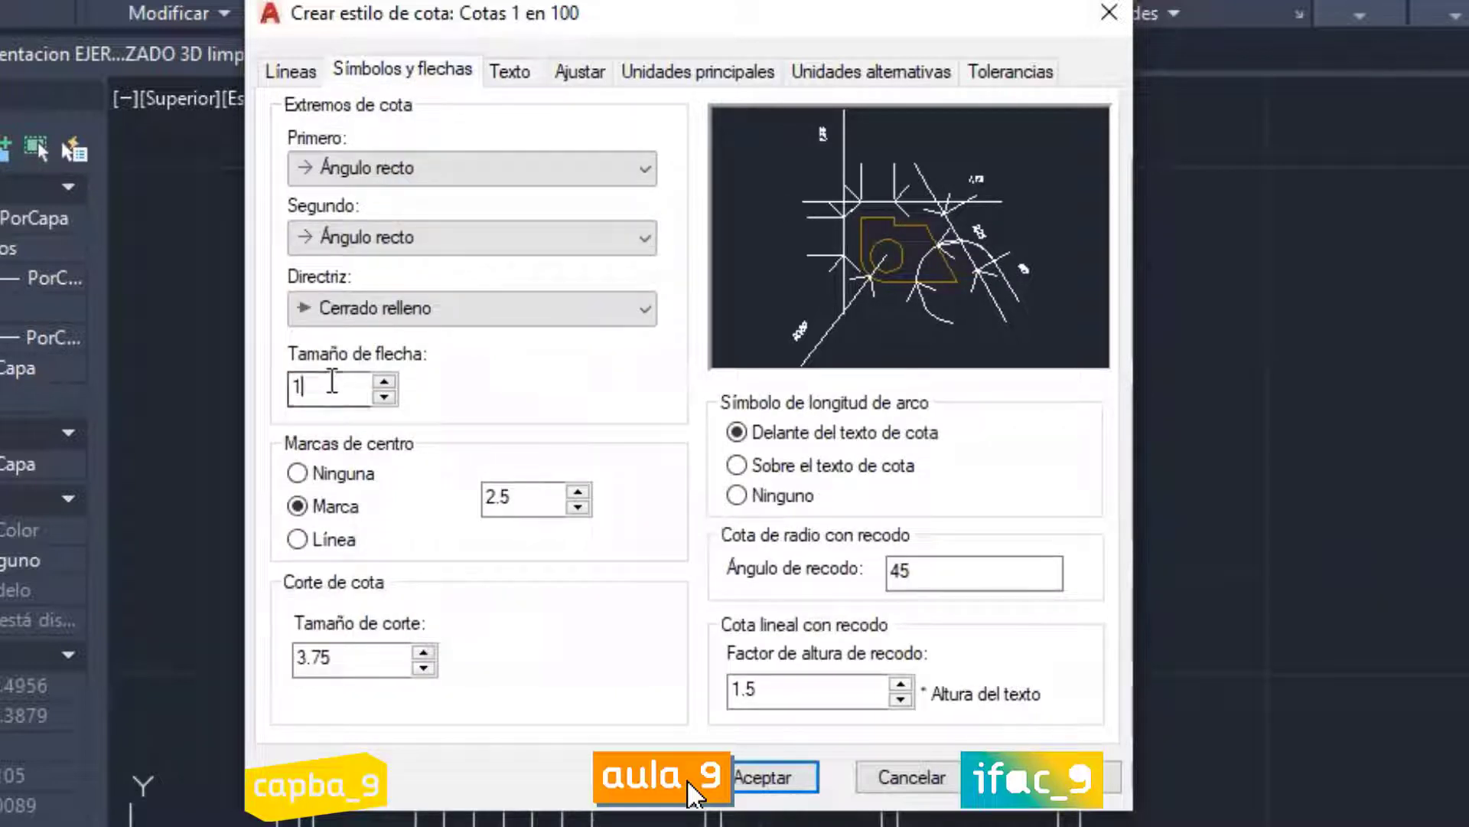
{"action": "key", "text": "BackSpace"}
{"action": "type", "text": "0.1"}
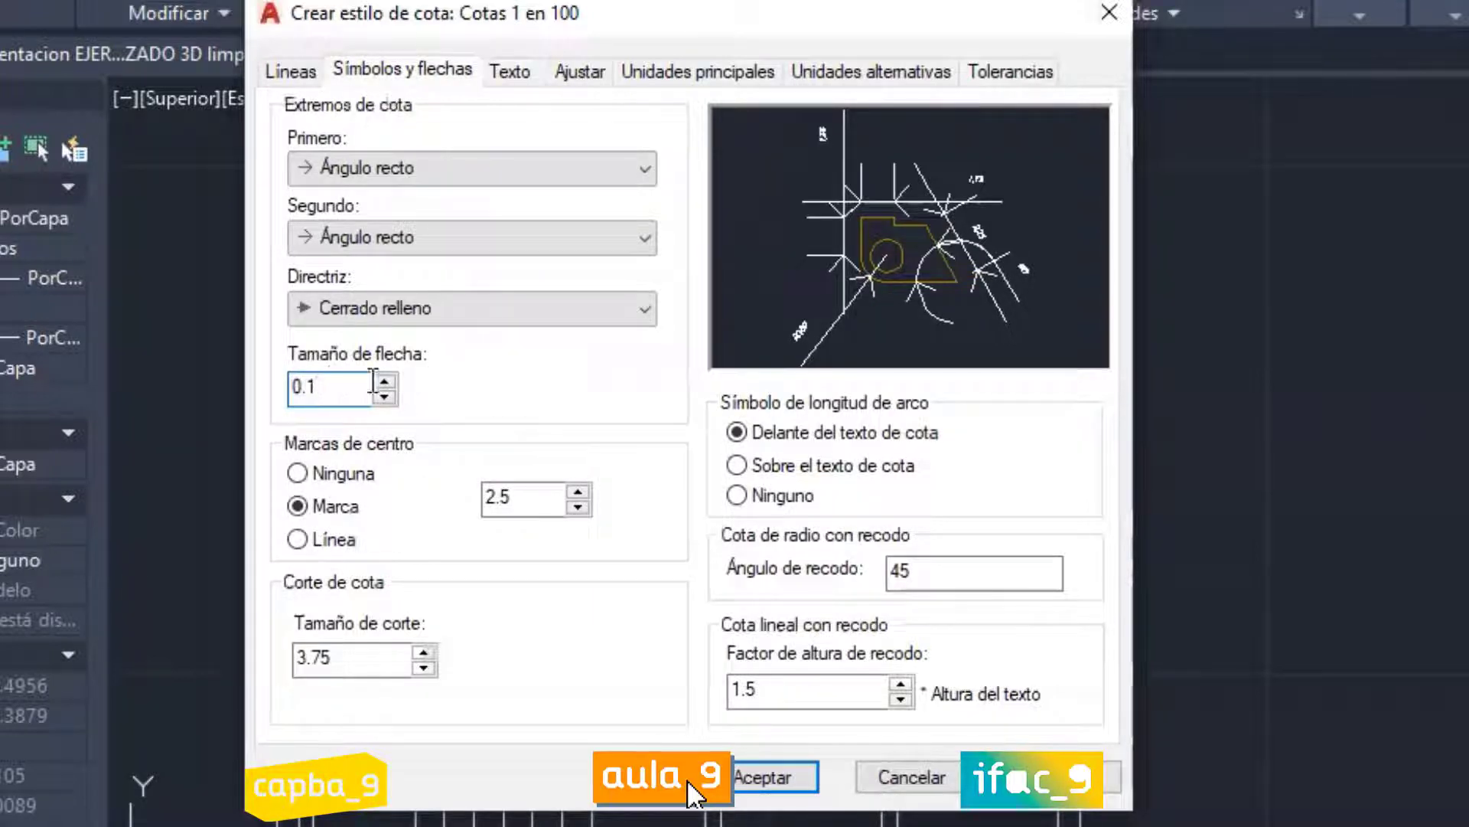
{"action": "left_click", "coordinate": [545, 496]}
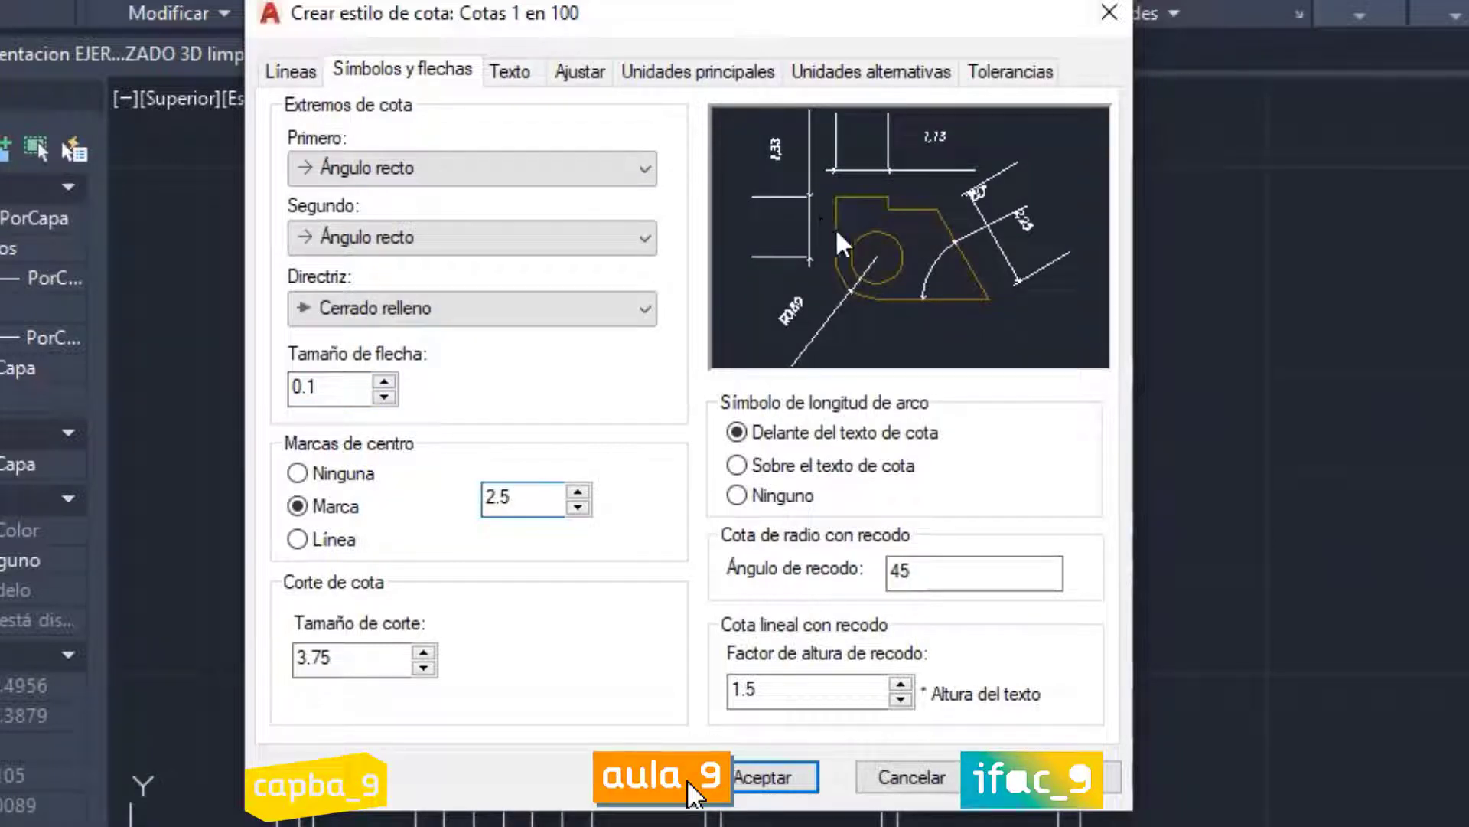
Step: Review the line, arrowhead and text settings of the dimension style, including the vertical text placement options
{"action": "left_click", "coordinate": [506, 69]}
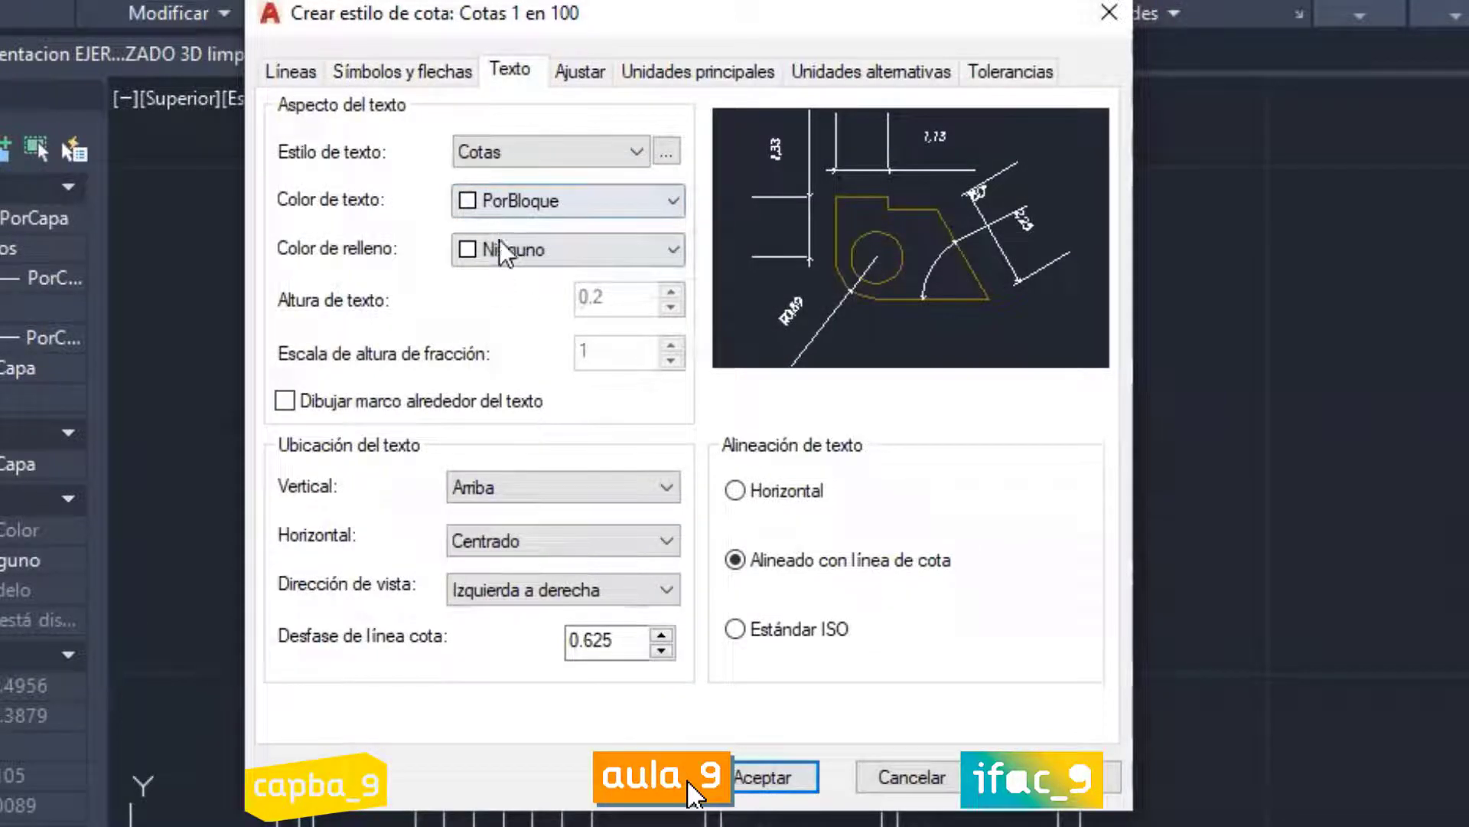
{"action": "left_click", "coordinate": [427, 71]}
{"action": "left_click", "coordinate": [515, 67]}
{"action": "left_click", "coordinate": [297, 72]}
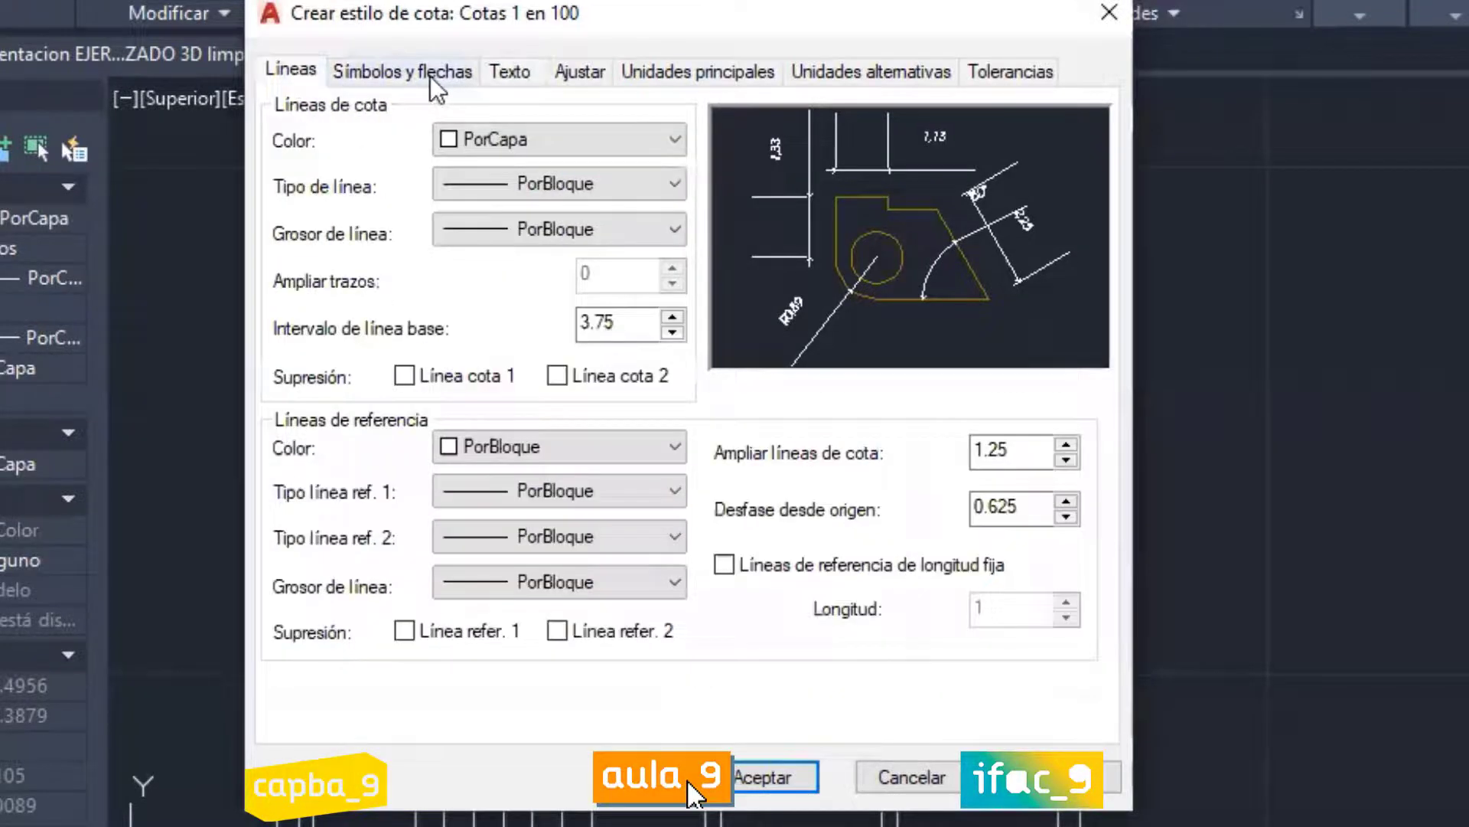
{"action": "left_click", "coordinate": [430, 73]}
{"action": "left_click", "coordinate": [504, 69]}
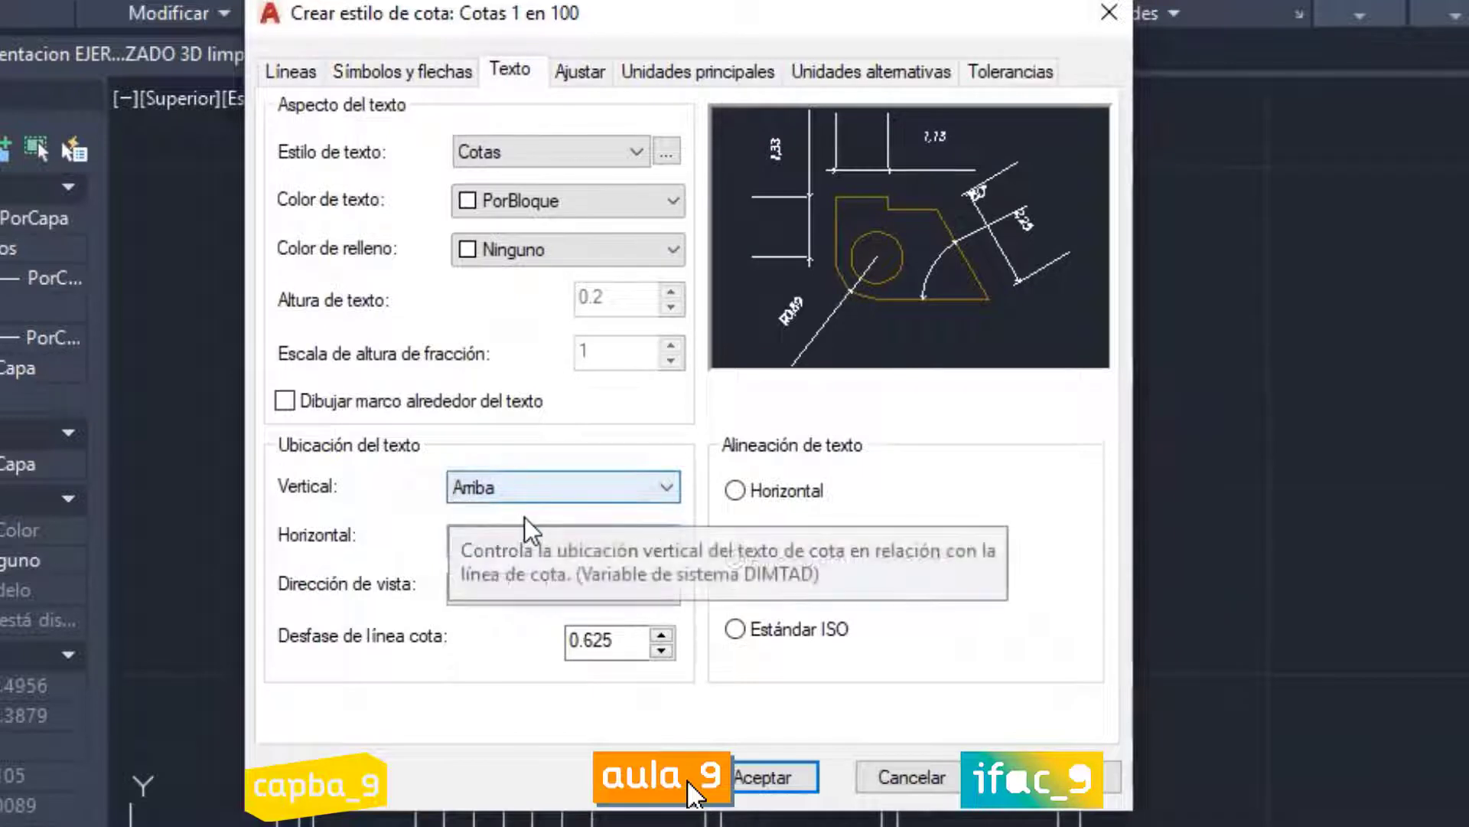
{"action": "left_click", "coordinate": [509, 482]}
{"action": "left_click", "coordinate": [512, 486]}
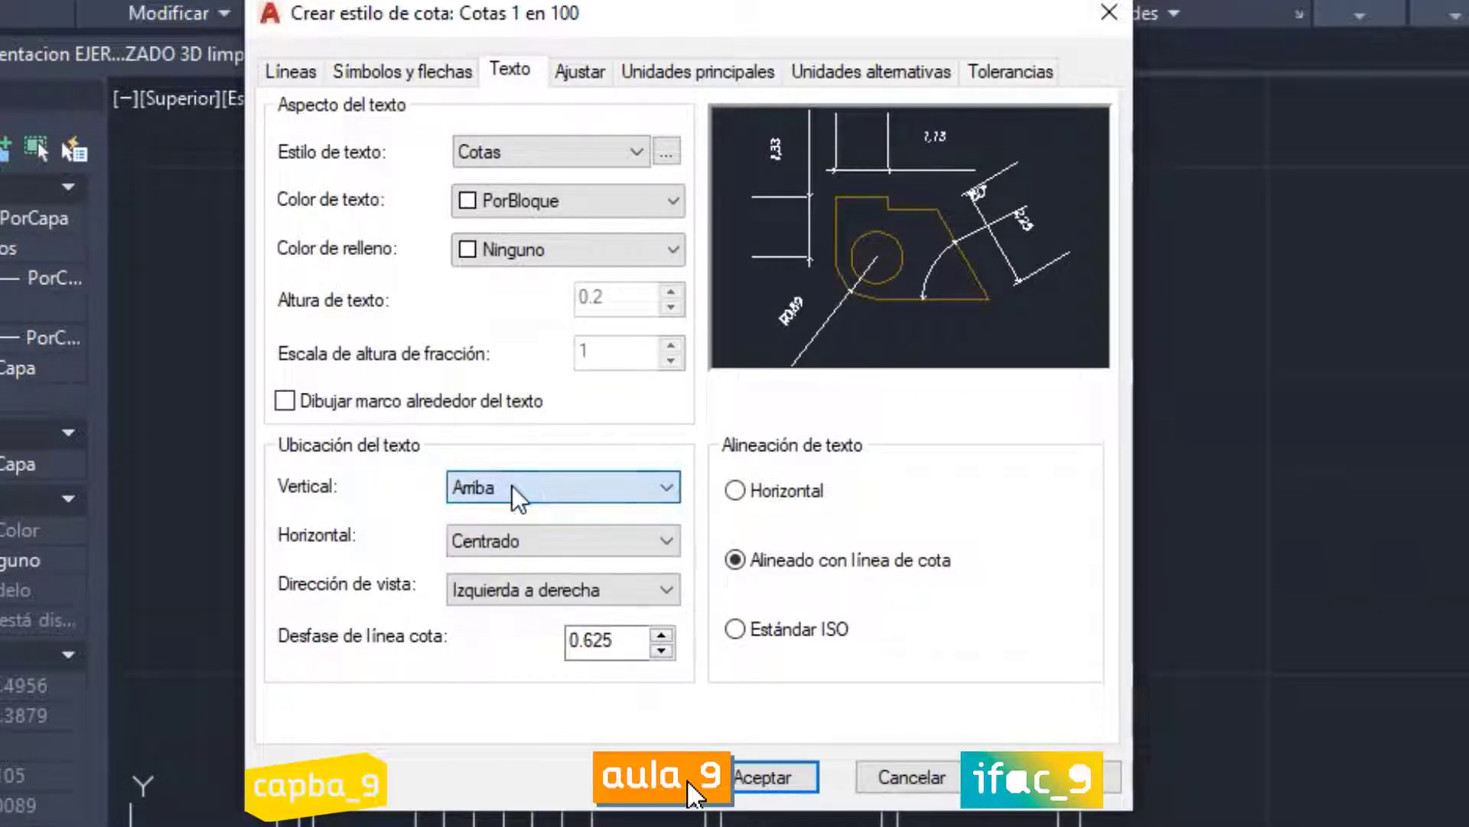
Step: Try Anotativo and Titulos as the dimension text style, and set it to Standard
{"action": "left_click", "coordinate": [527, 157]}
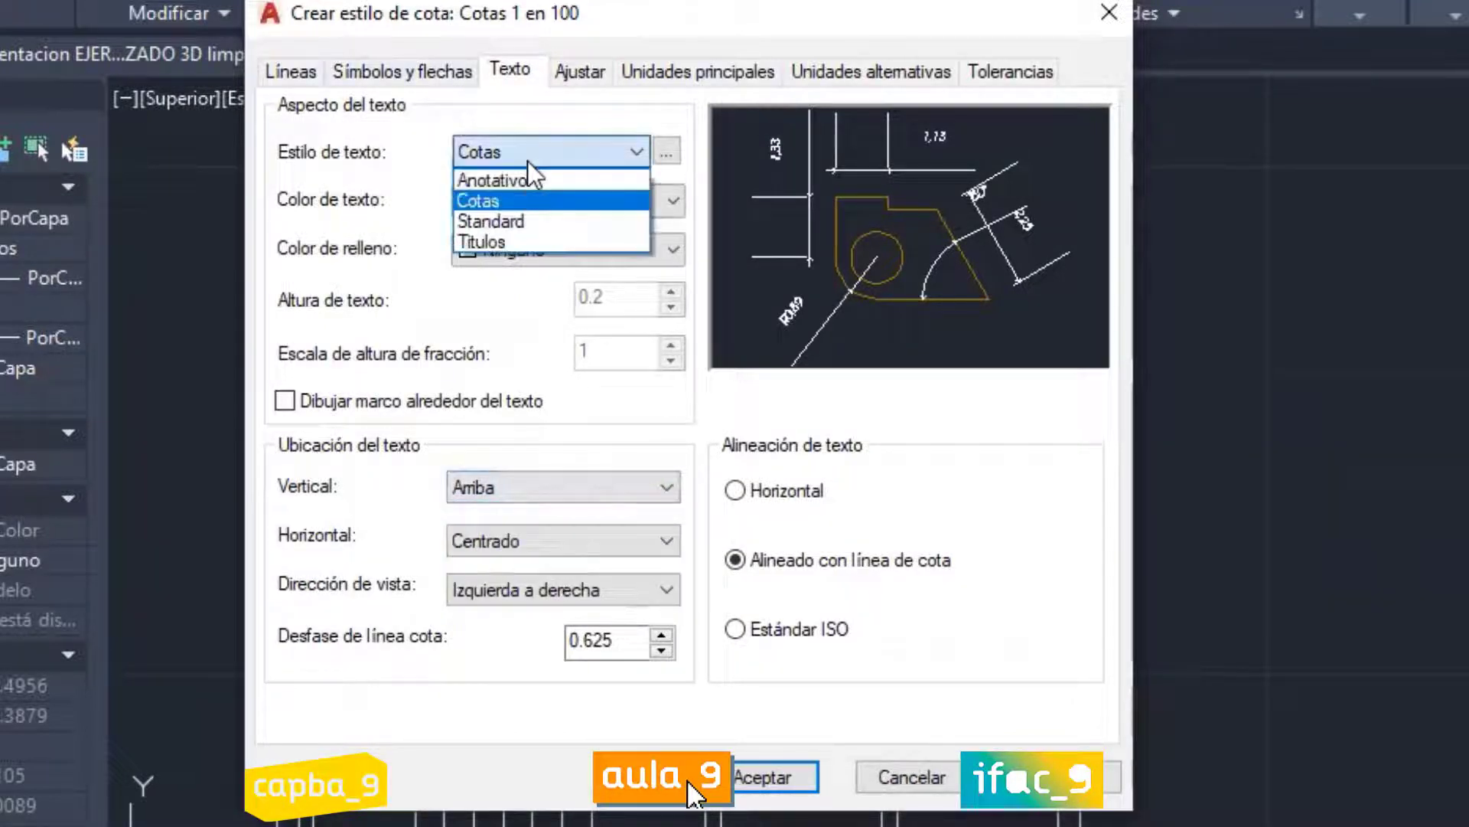
{"action": "left_click", "coordinate": [515, 177]}
{"action": "left_click", "coordinate": [559, 153]}
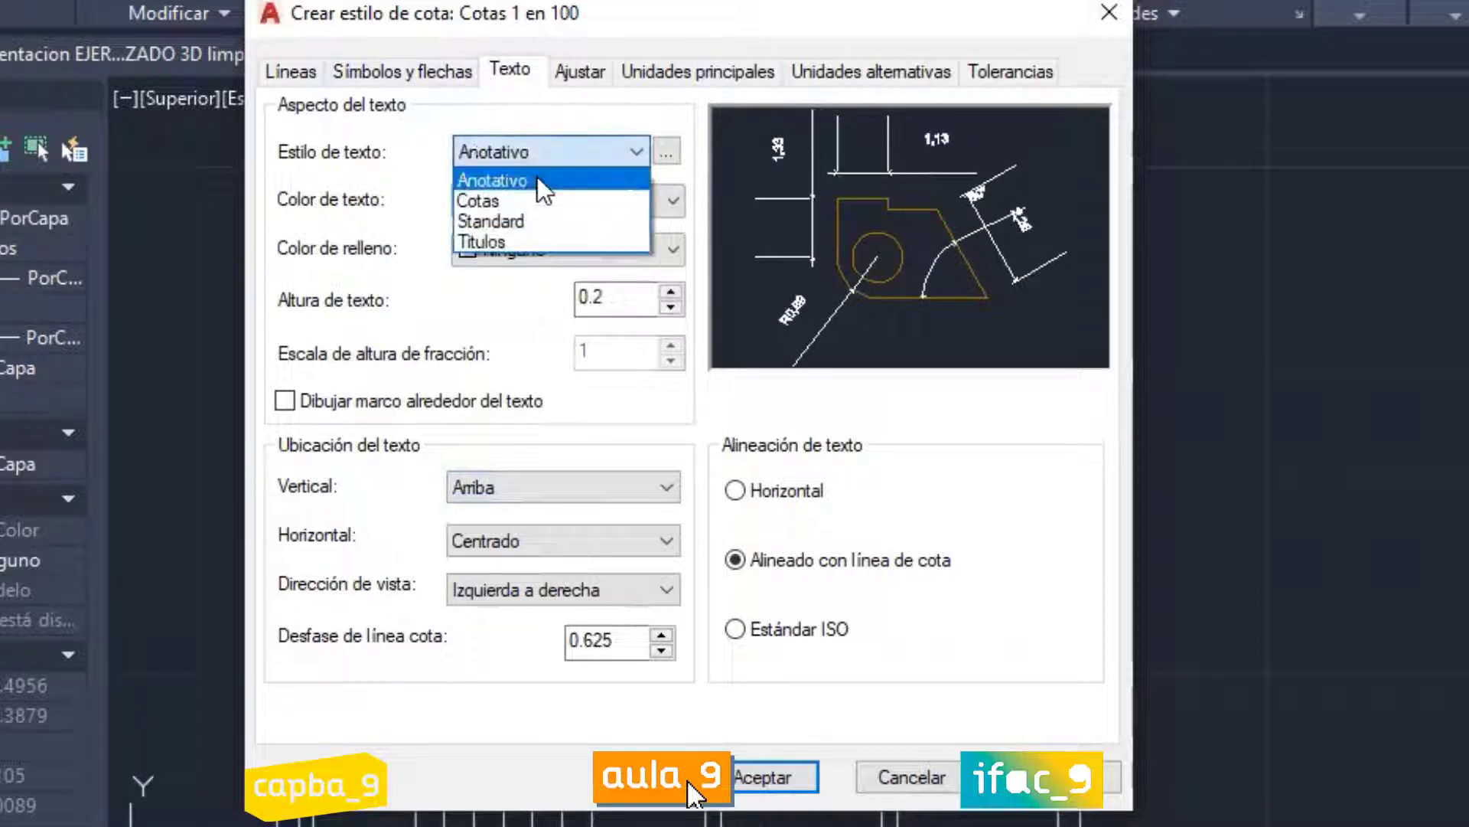
{"action": "left_click", "coordinate": [514, 238]}
{"action": "left_click", "coordinate": [502, 150]}
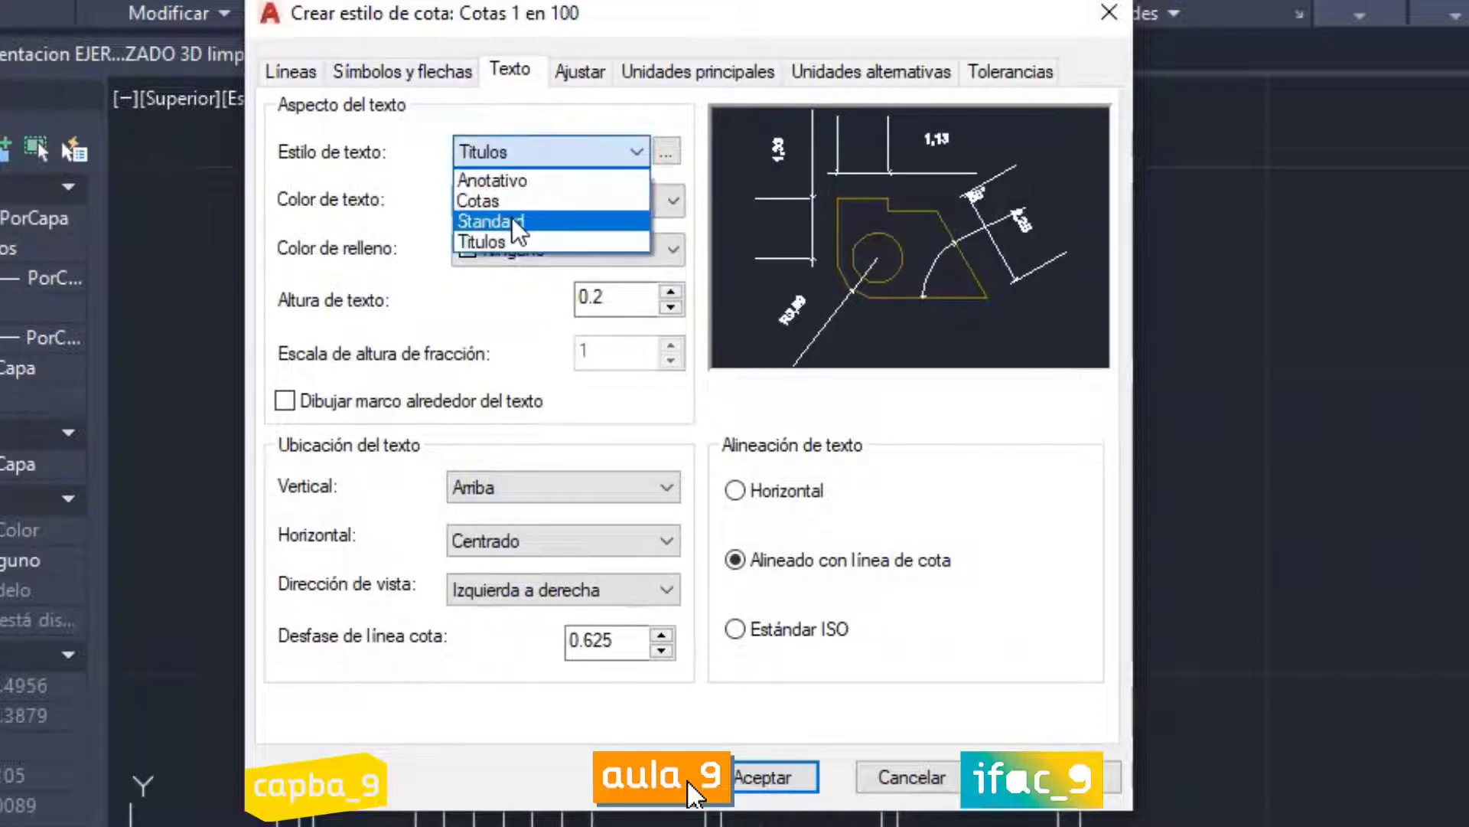
{"action": "left_click", "coordinate": [512, 219]}
Step: Recheck the dimension line settings and set the arrow size to 2
{"action": "left_click", "coordinate": [427, 69]}
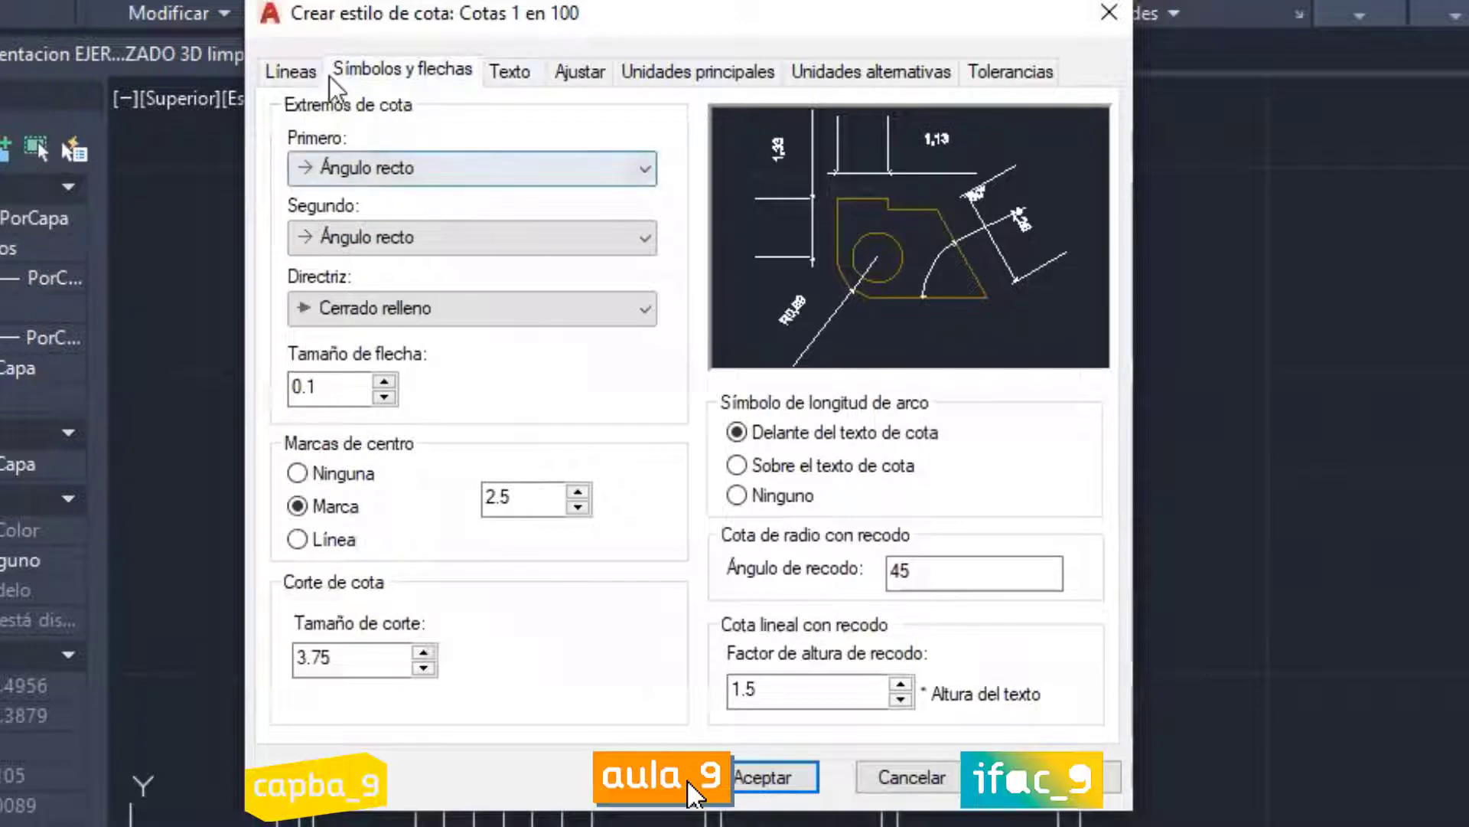
{"action": "left_click", "coordinate": [300, 70]}
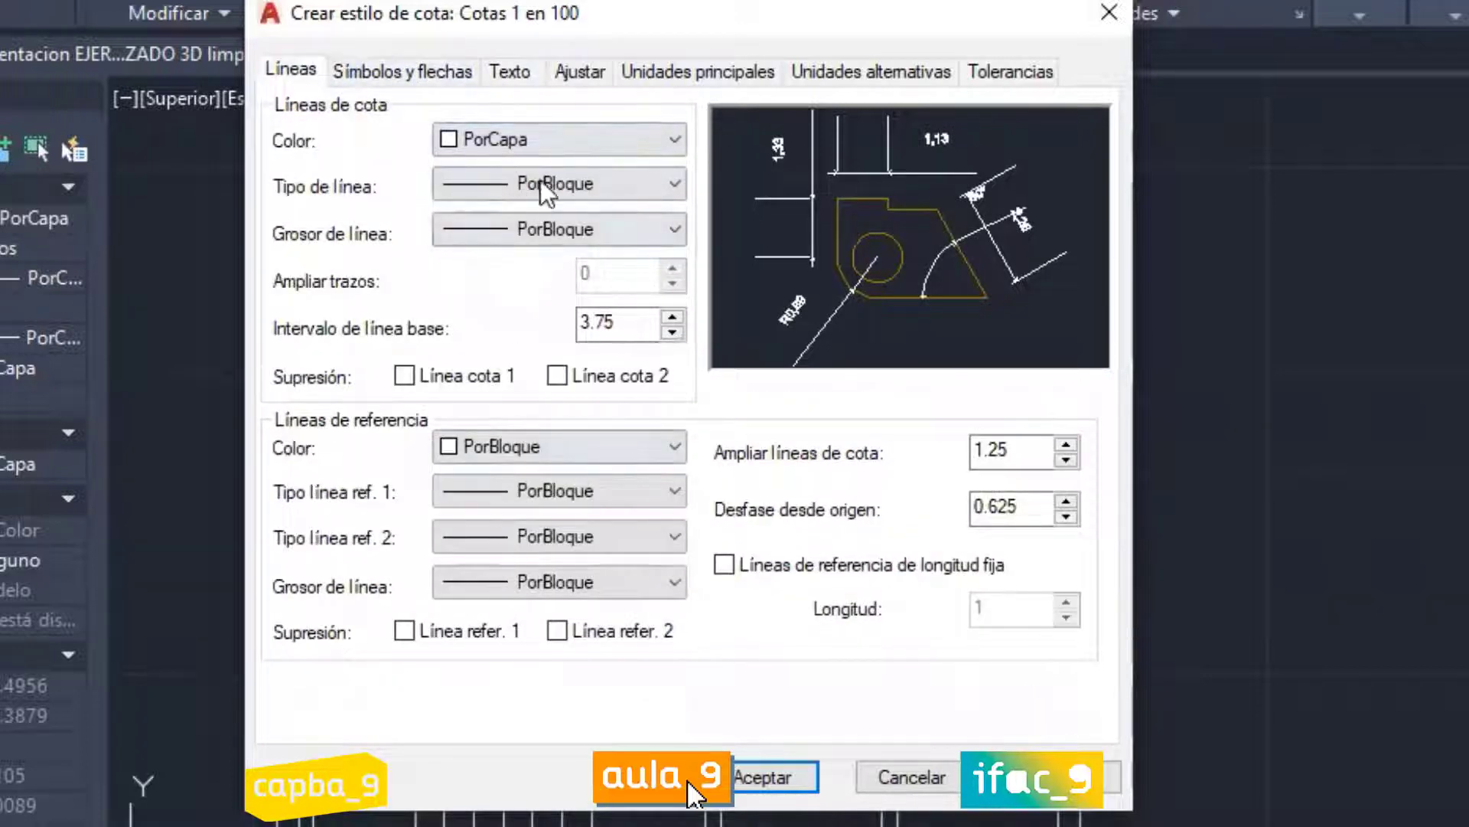
{"action": "left_click", "coordinate": [404, 71]}
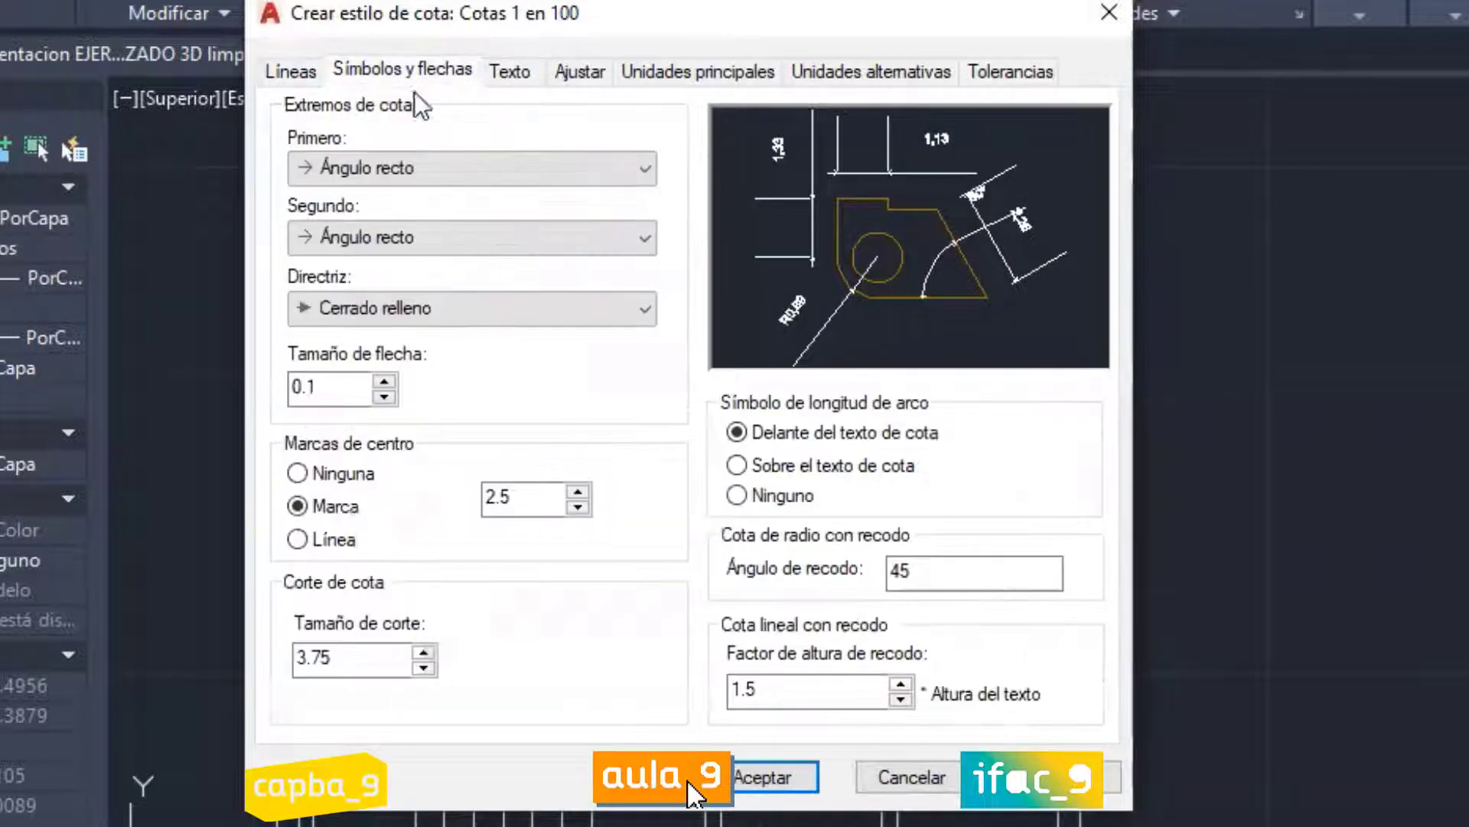
{"action": "left_click_drag", "start_coordinate": [337, 387], "coordinate": [150, 397]}
{"action": "type", "text": "2"}
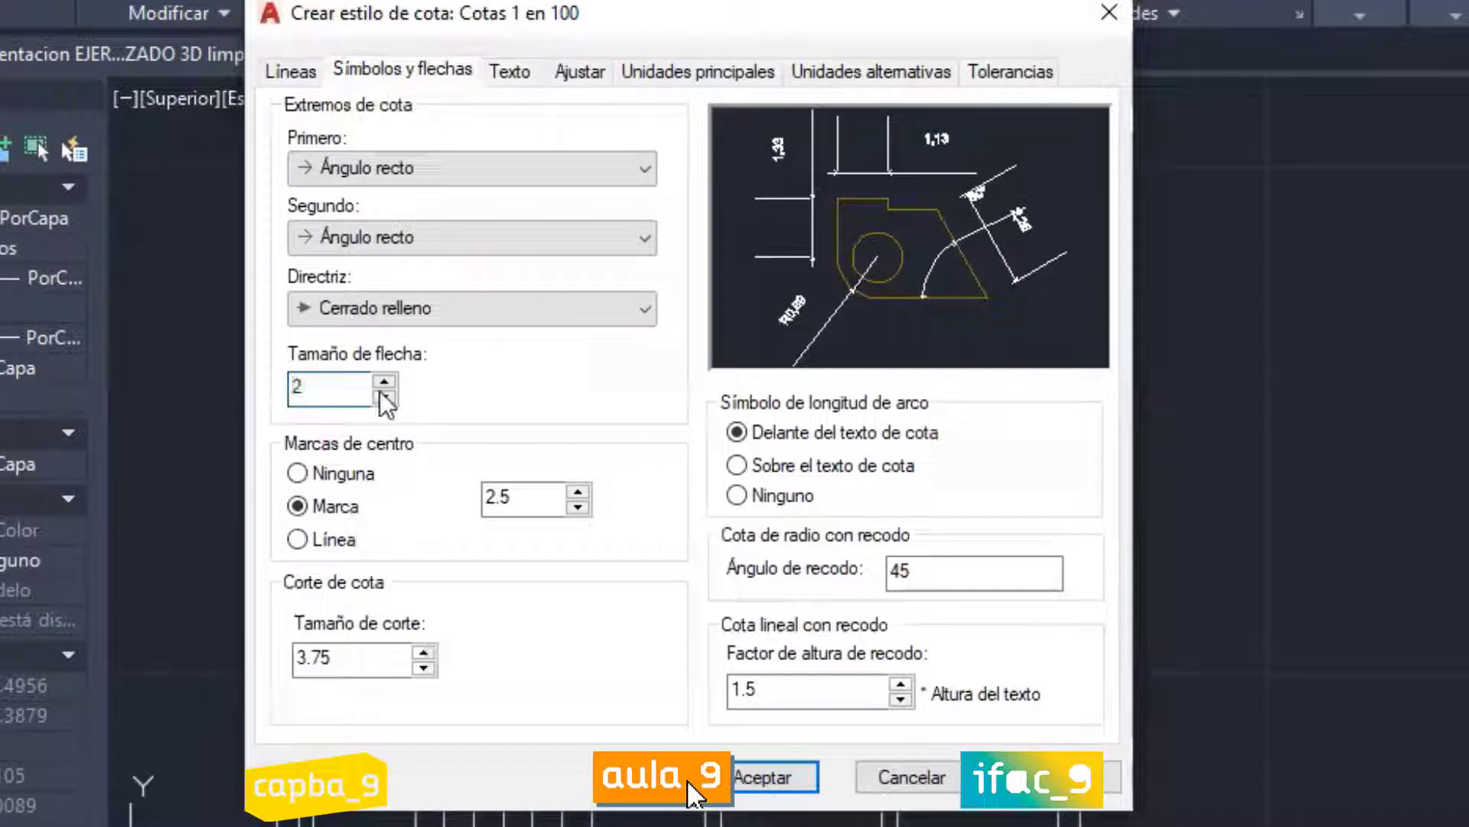
Step: Set the text height of the Cotas 1 en 100 dimension style to 1
{"action": "key", "text": "Tab"}
{"action": "key", "text": "Tab"}
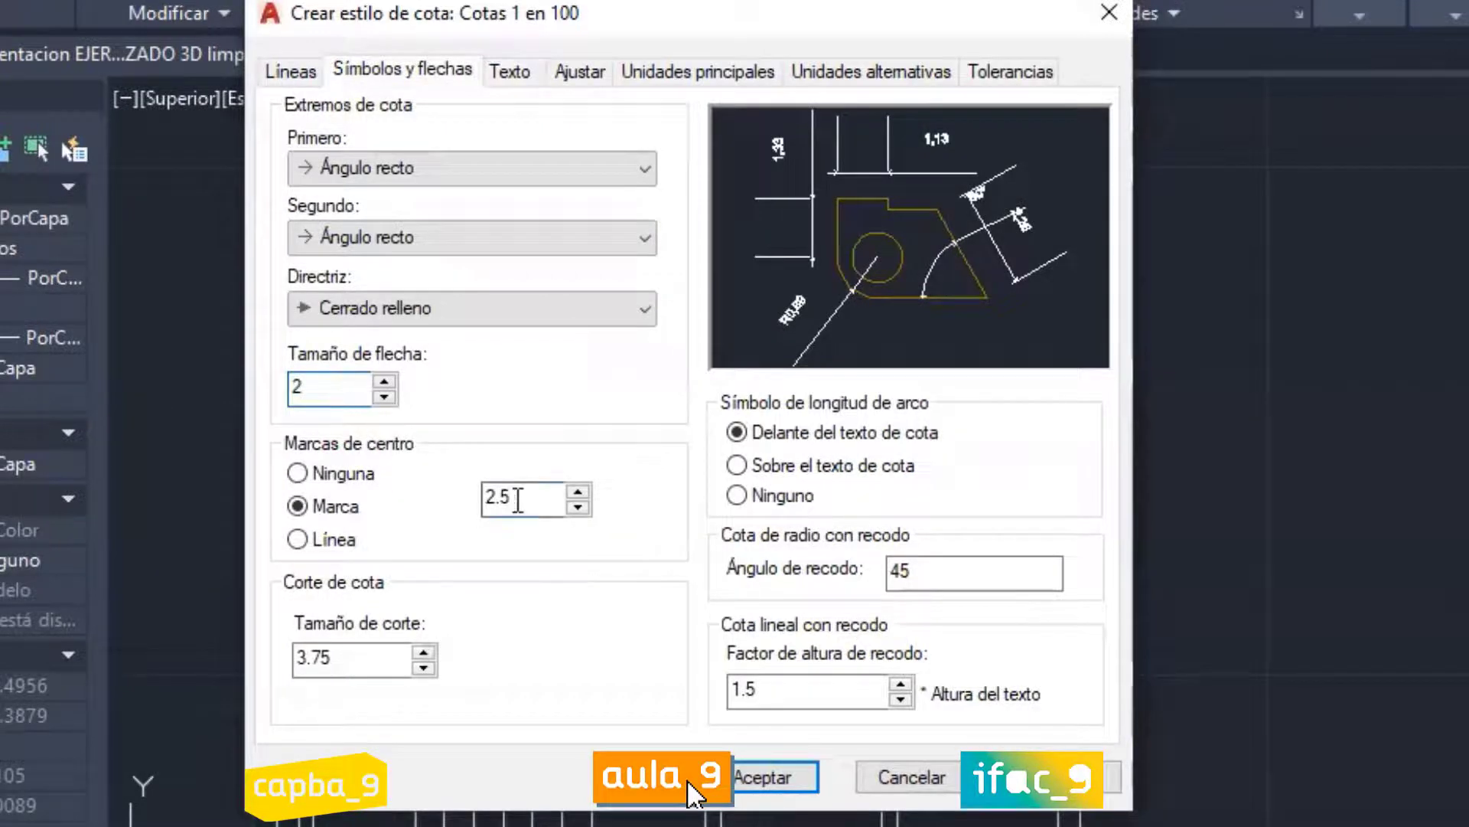
{"action": "left_click", "coordinate": [511, 69]}
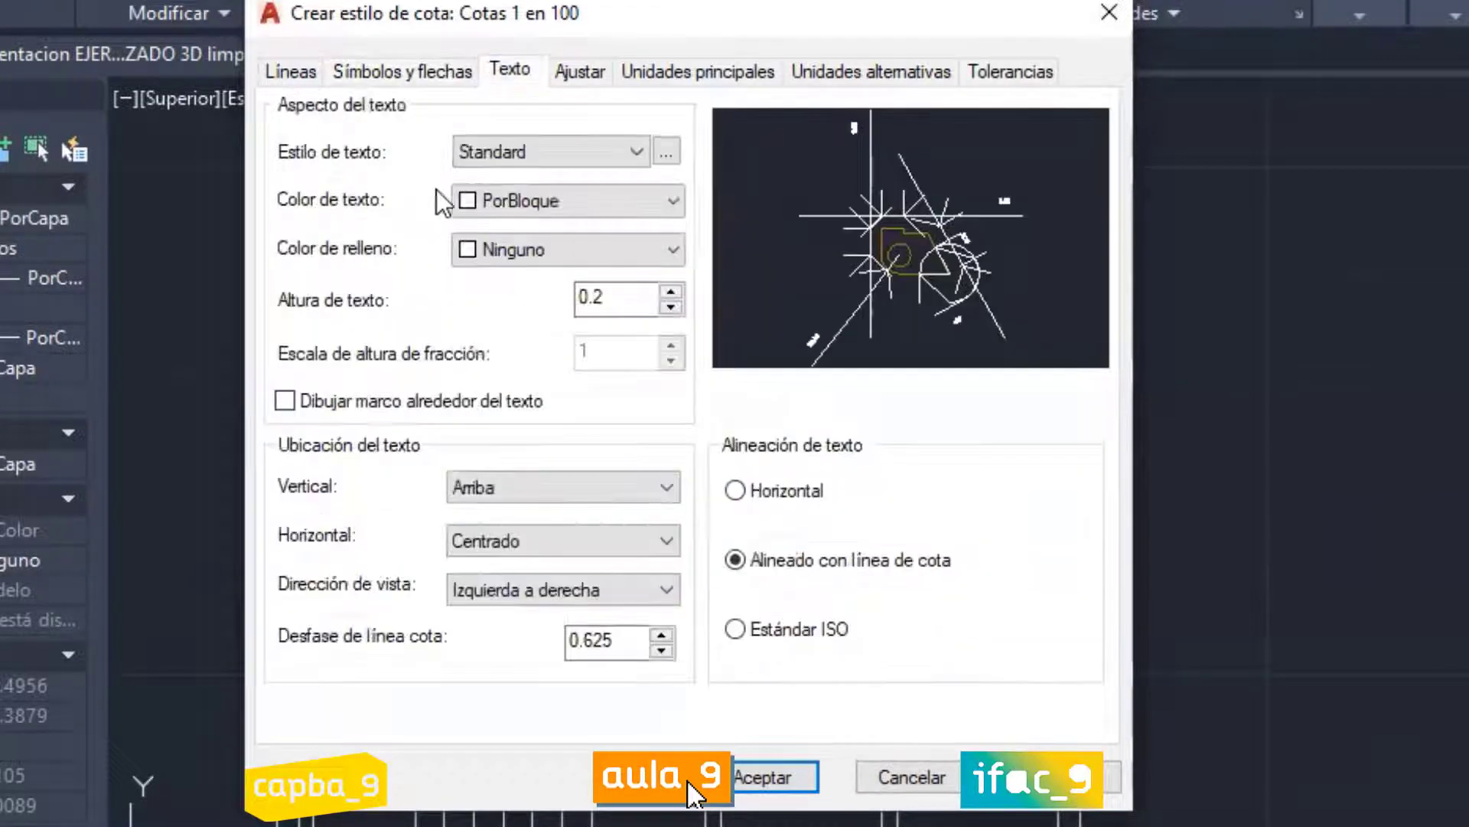
{"action": "double_click", "coordinate": [610, 291]}
{"action": "type", "text": "1"}
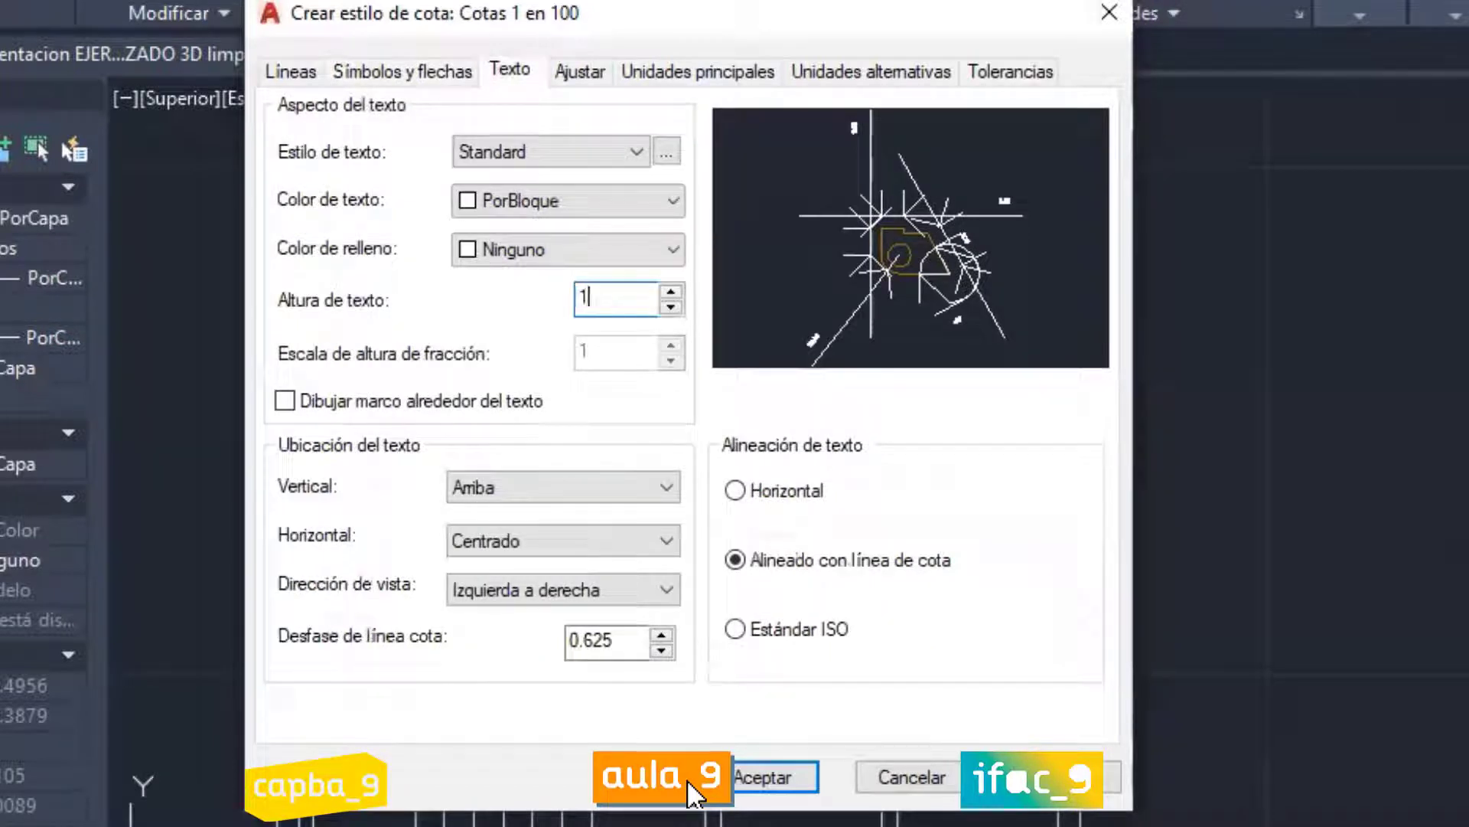
Step: Try the Exterior, Centrado and Abajo vertical text placements in the preview, and return the placement to Arriba
{"action": "left_click", "coordinate": [535, 485]}
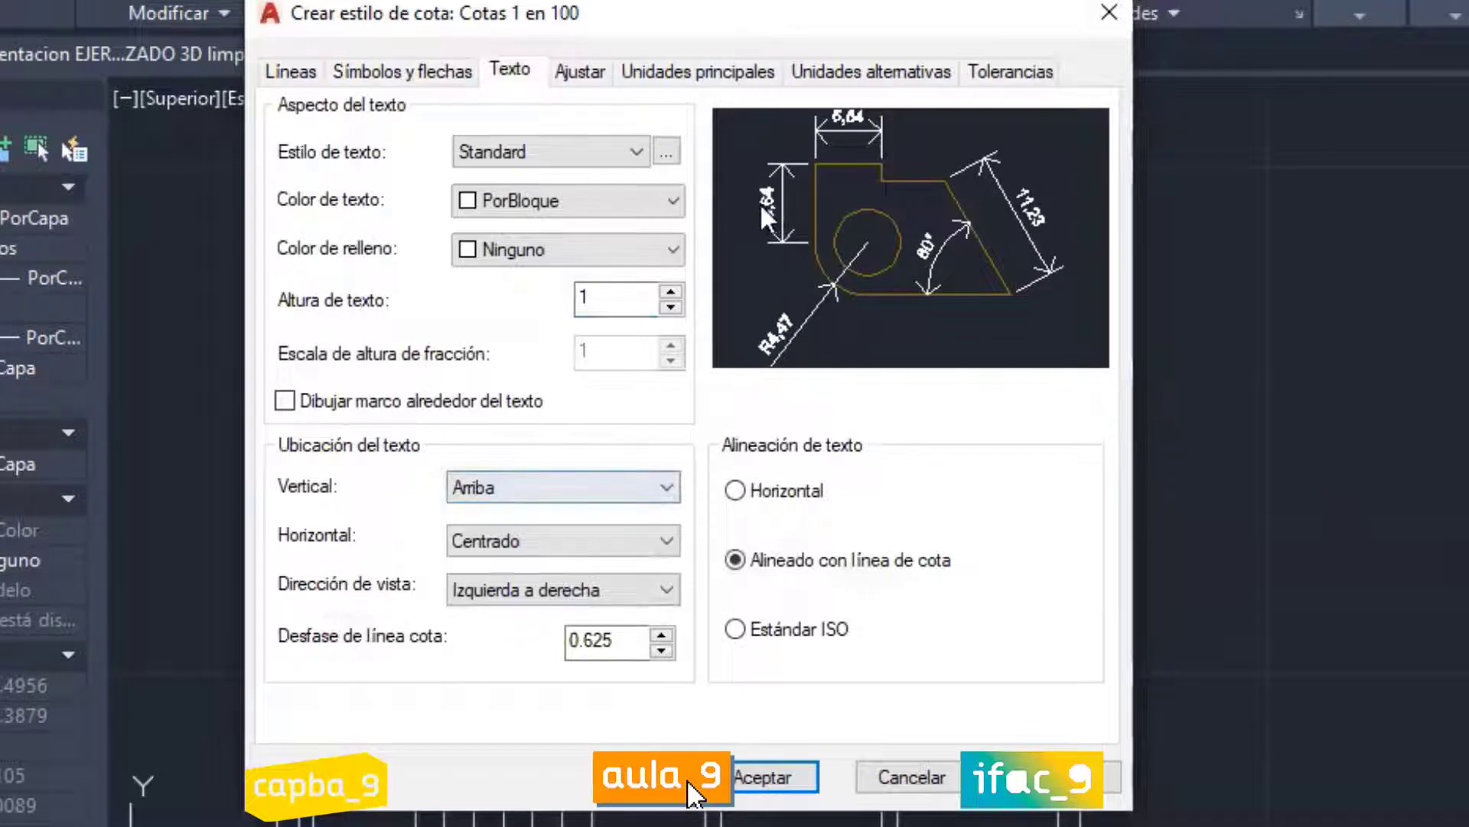
{"action": "left_click", "coordinate": [541, 499]}
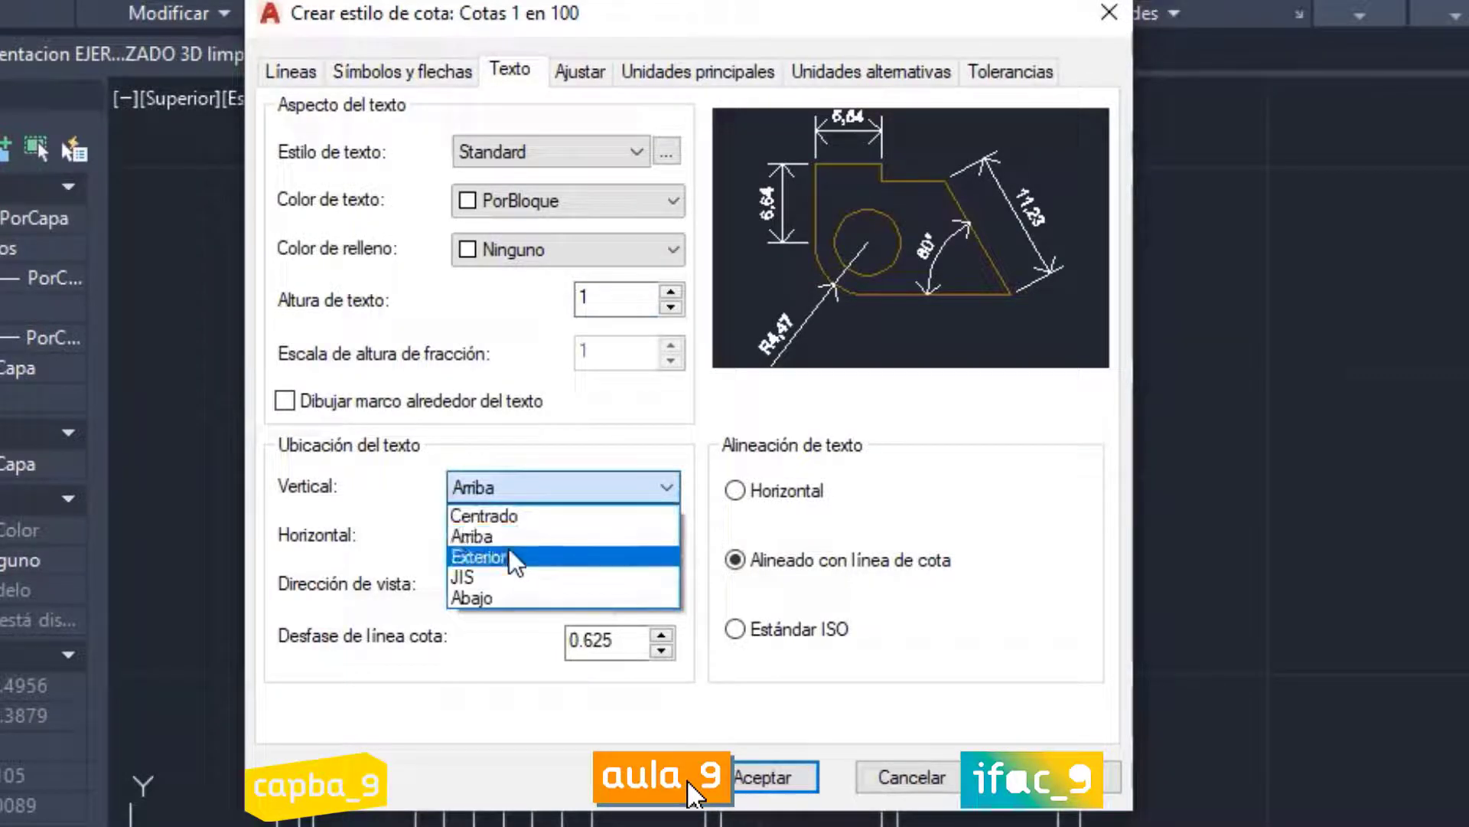
{"action": "left_click", "coordinate": [508, 549]}
{"action": "left_click", "coordinate": [538, 490]}
{"action": "left_click", "coordinate": [525, 517]}
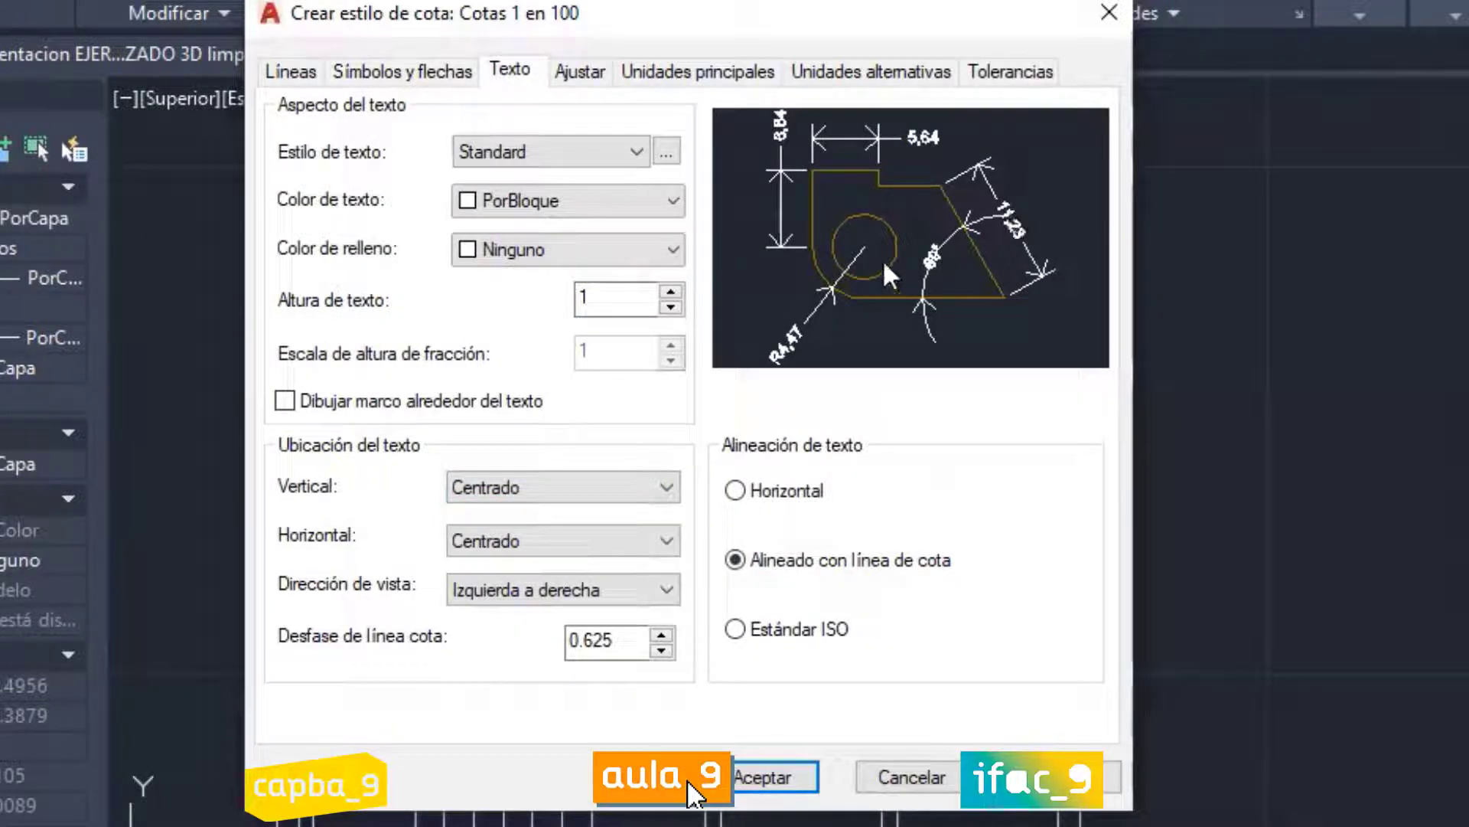
{"action": "left_click", "coordinate": [577, 485]}
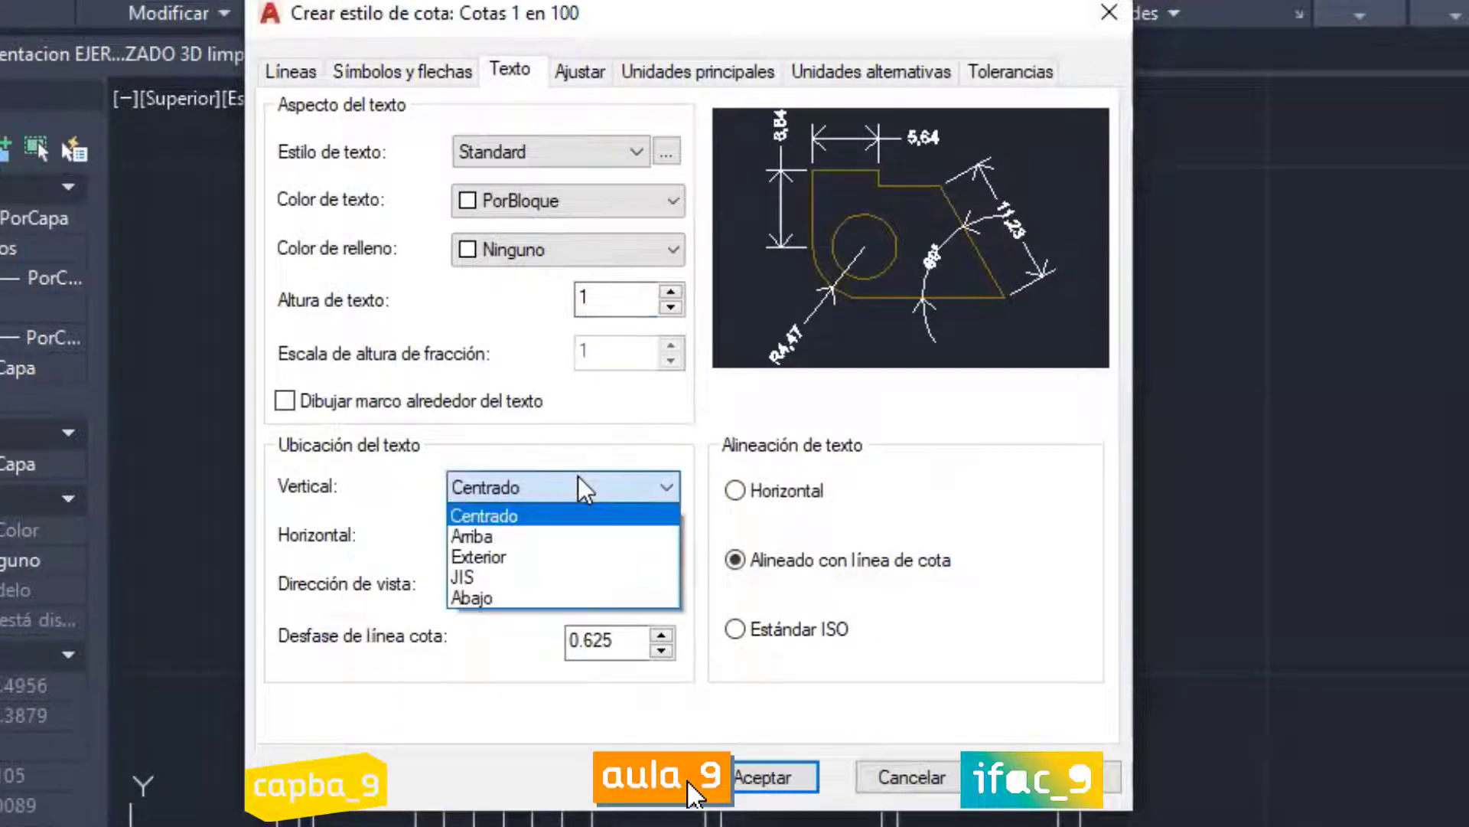
{"action": "left_click", "coordinate": [498, 595]}
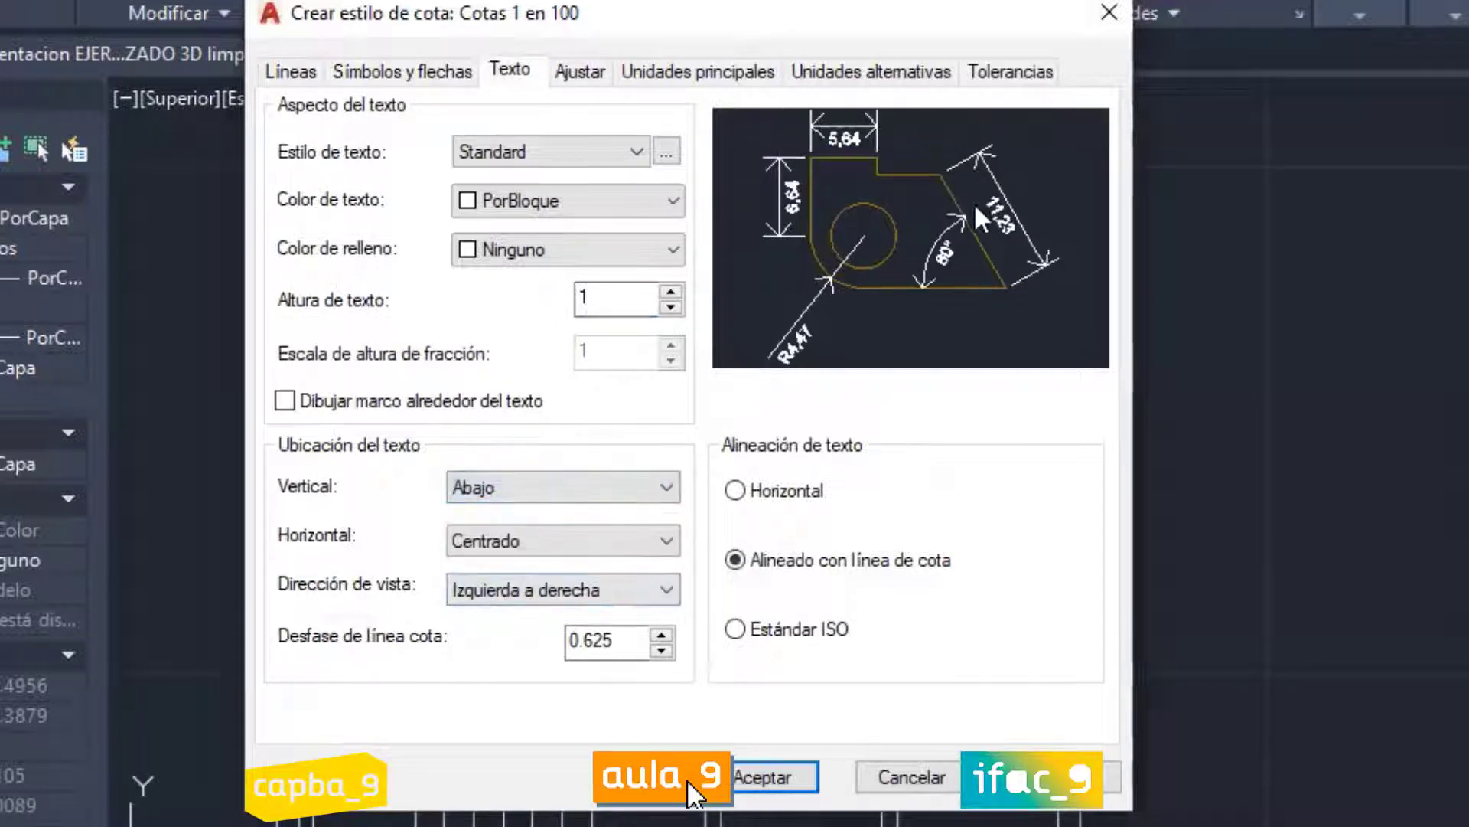
{"action": "left_click", "coordinate": [526, 490]}
{"action": "left_click", "coordinate": [504, 521]}
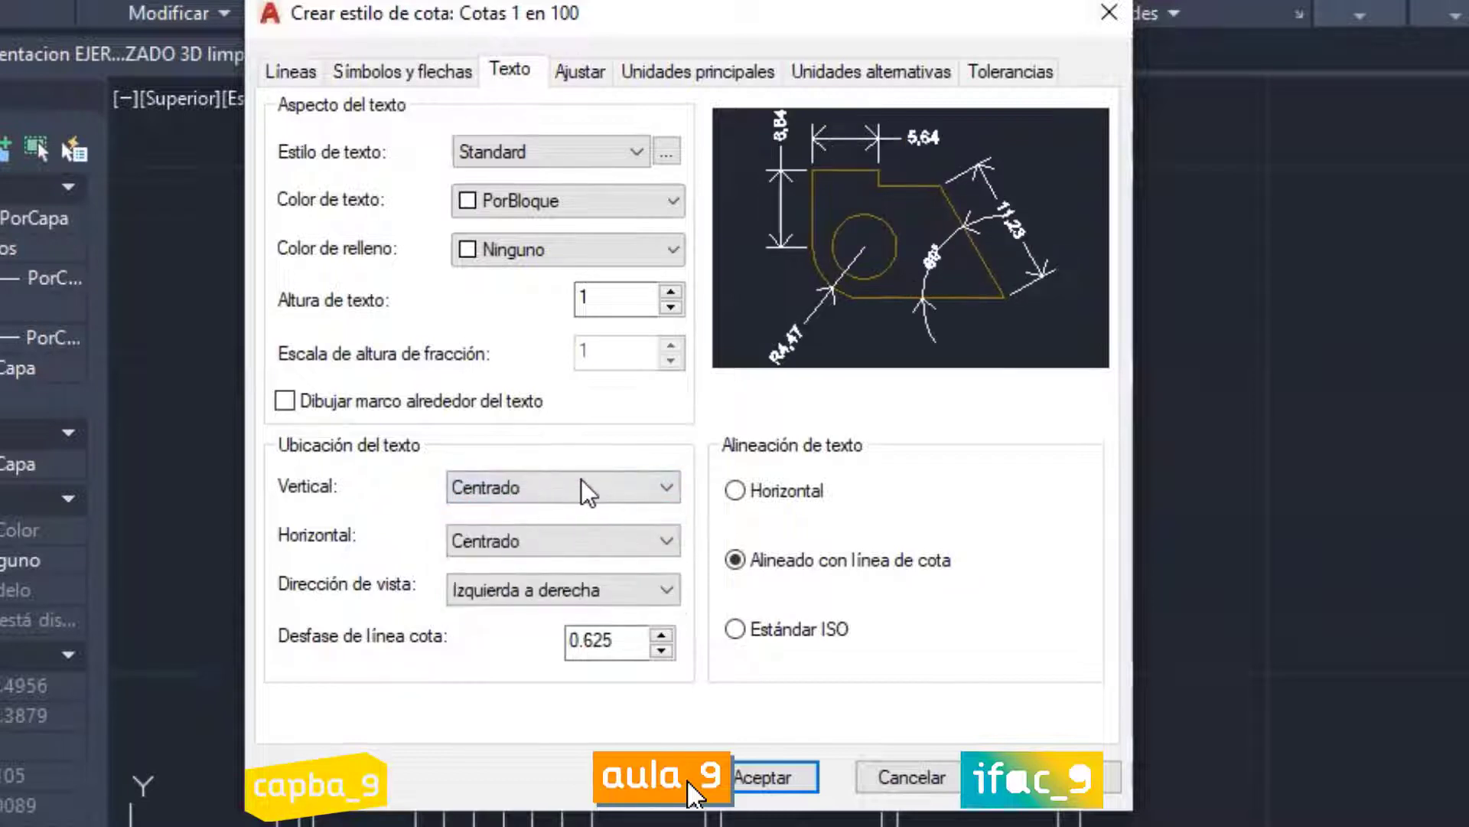
{"action": "left_click", "coordinate": [564, 490]}
{"action": "left_click", "coordinate": [511, 540]}
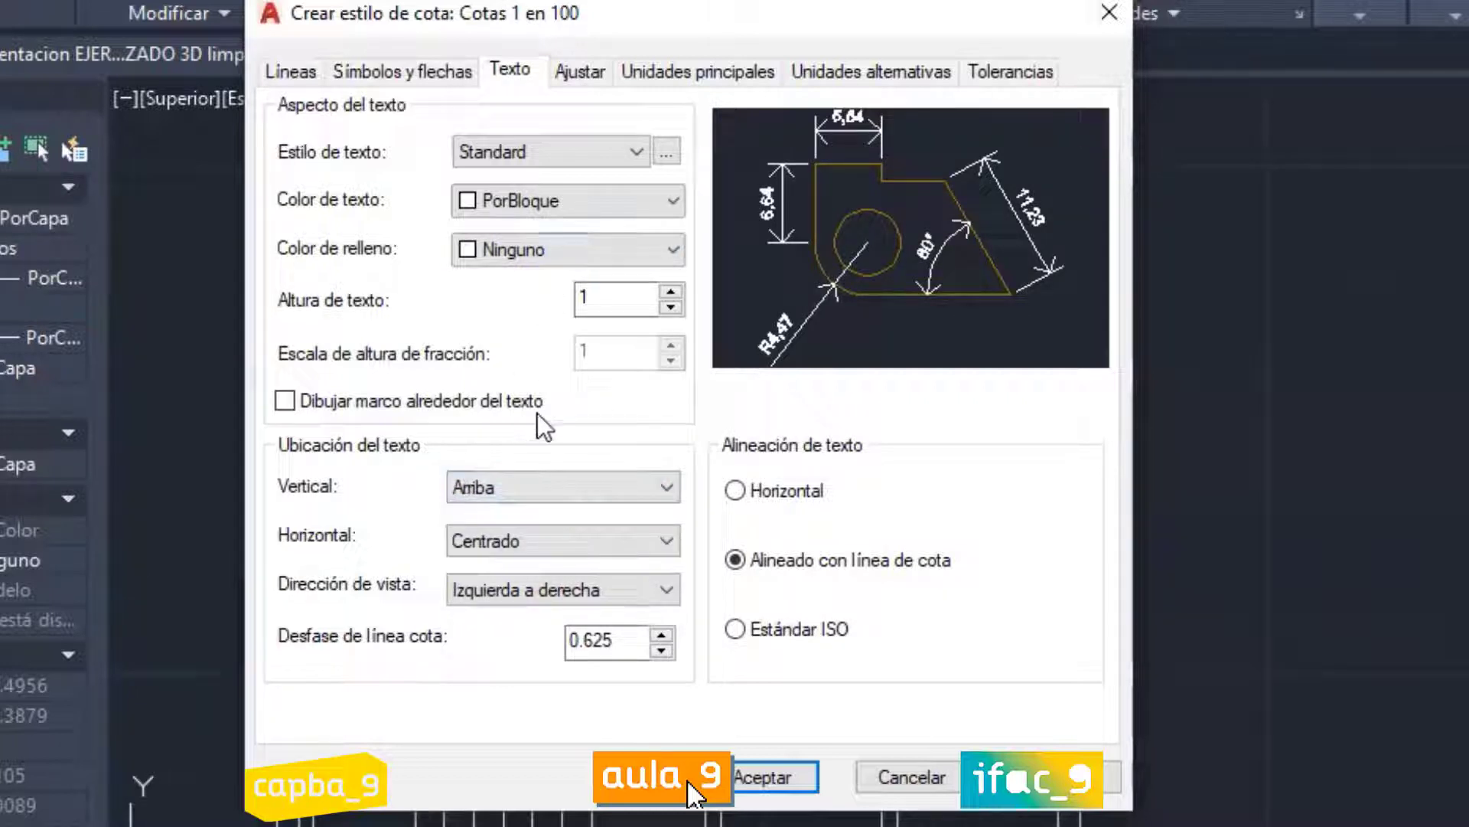
Step: Review the fit options and set the primary linear units to Decimal format with 0.00 precision
{"action": "left_click", "coordinate": [587, 72]}
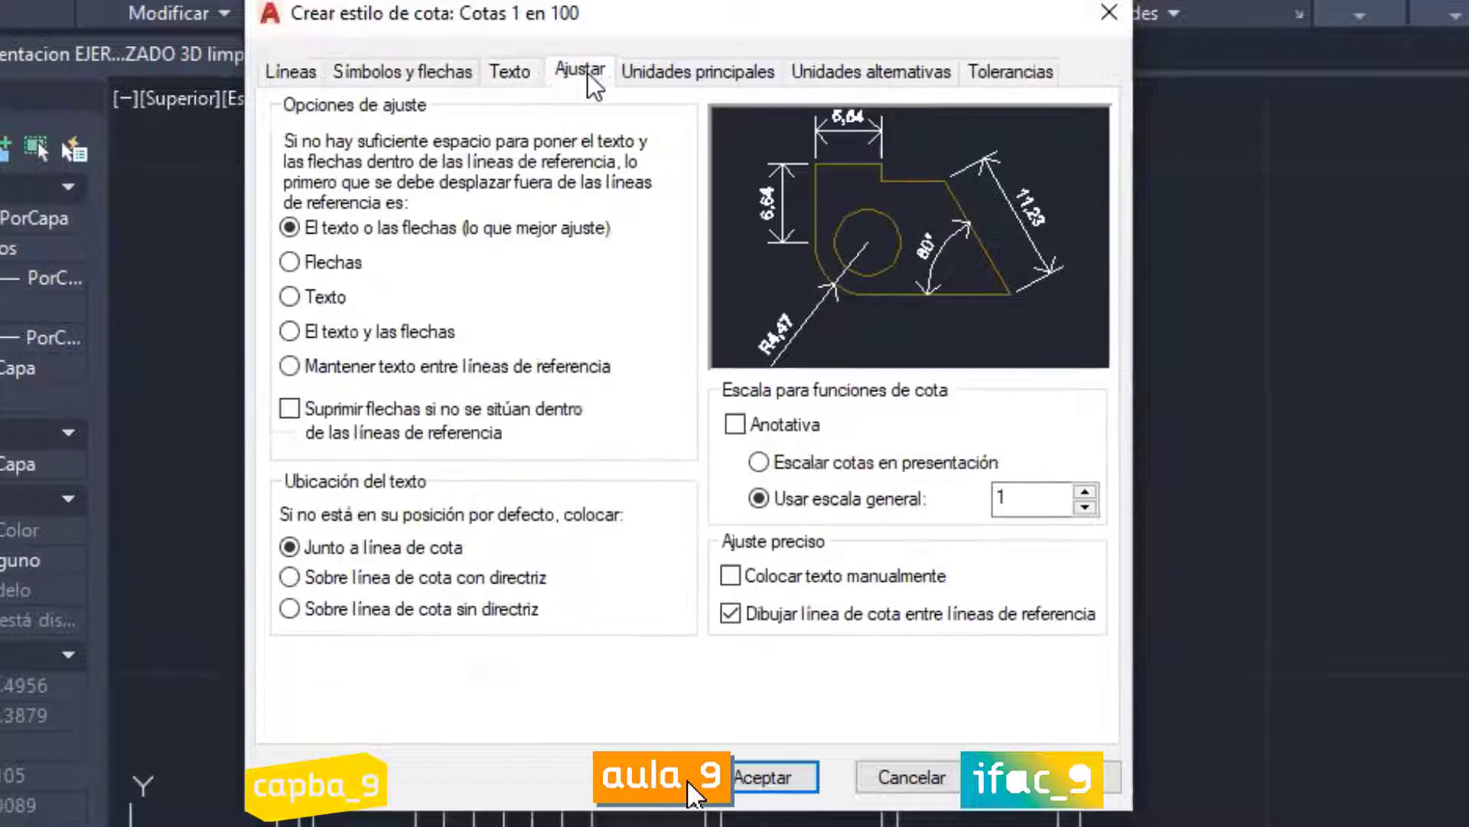
{"action": "left_click", "coordinate": [666, 76]}
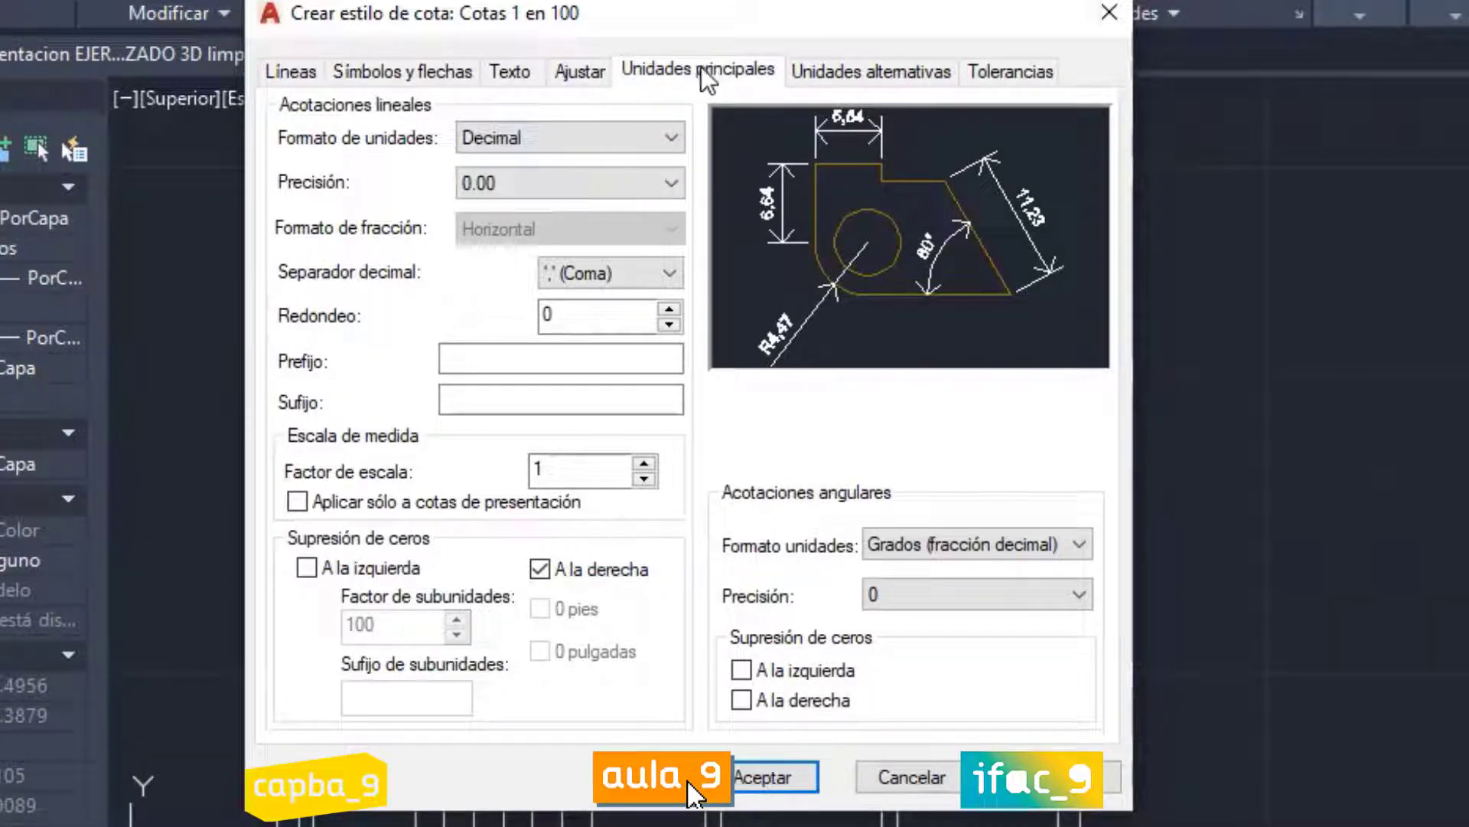
{"action": "left_click", "coordinate": [558, 139]}
{"action": "left_click", "coordinate": [559, 139]}
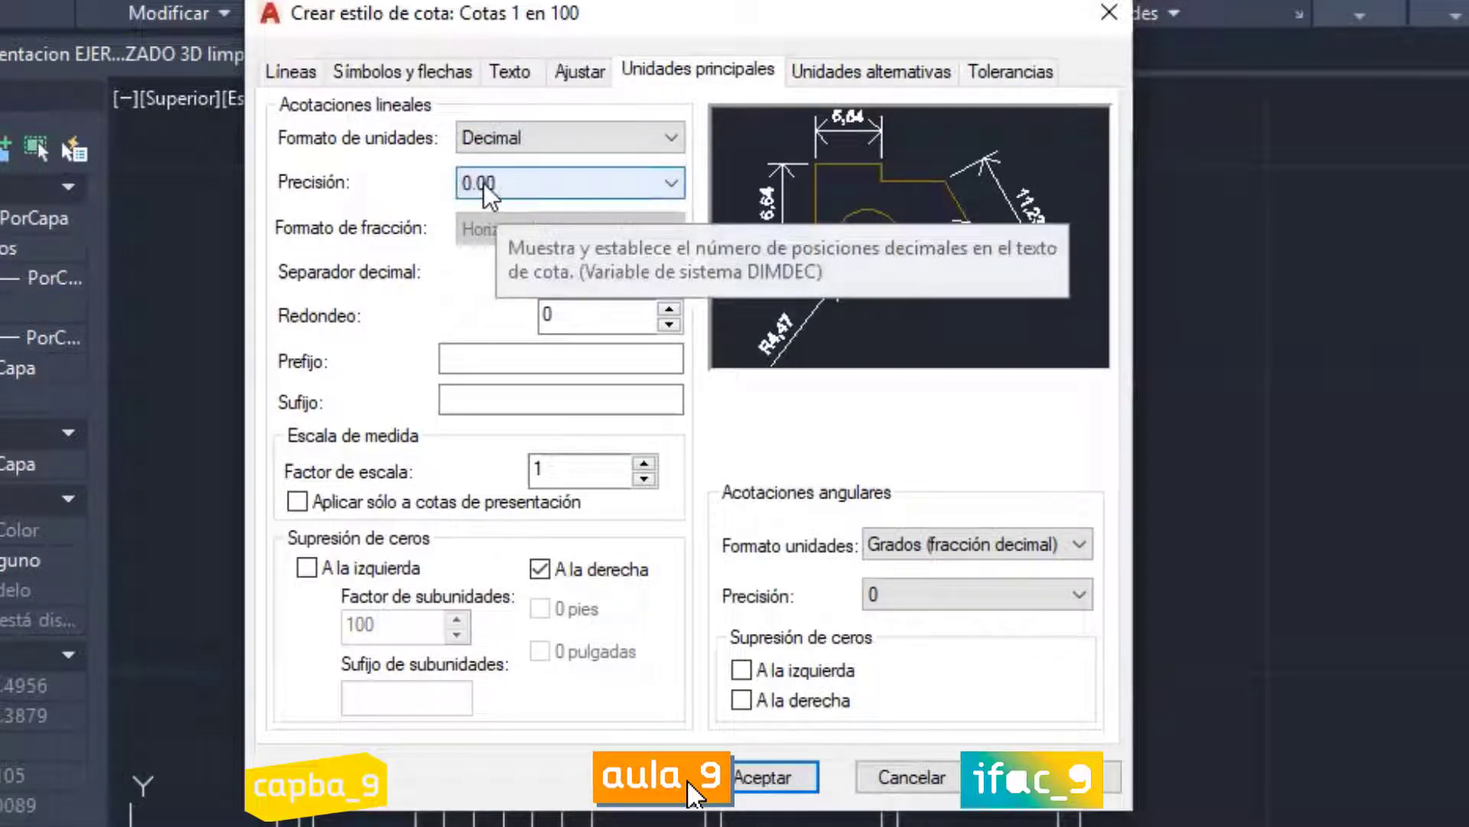
{"action": "left_click", "coordinate": [525, 185]}
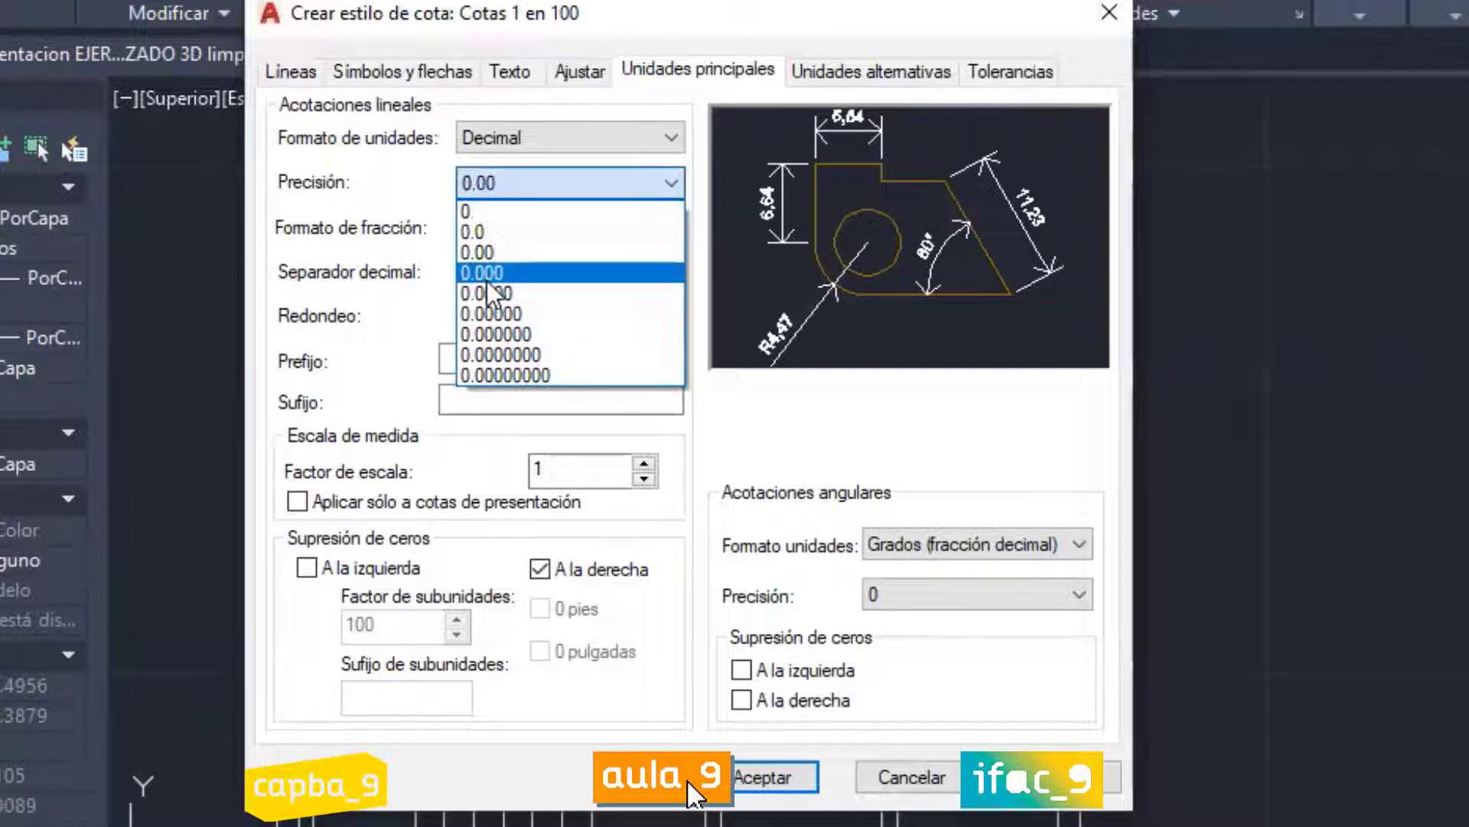
{"action": "left_click", "coordinate": [519, 255]}
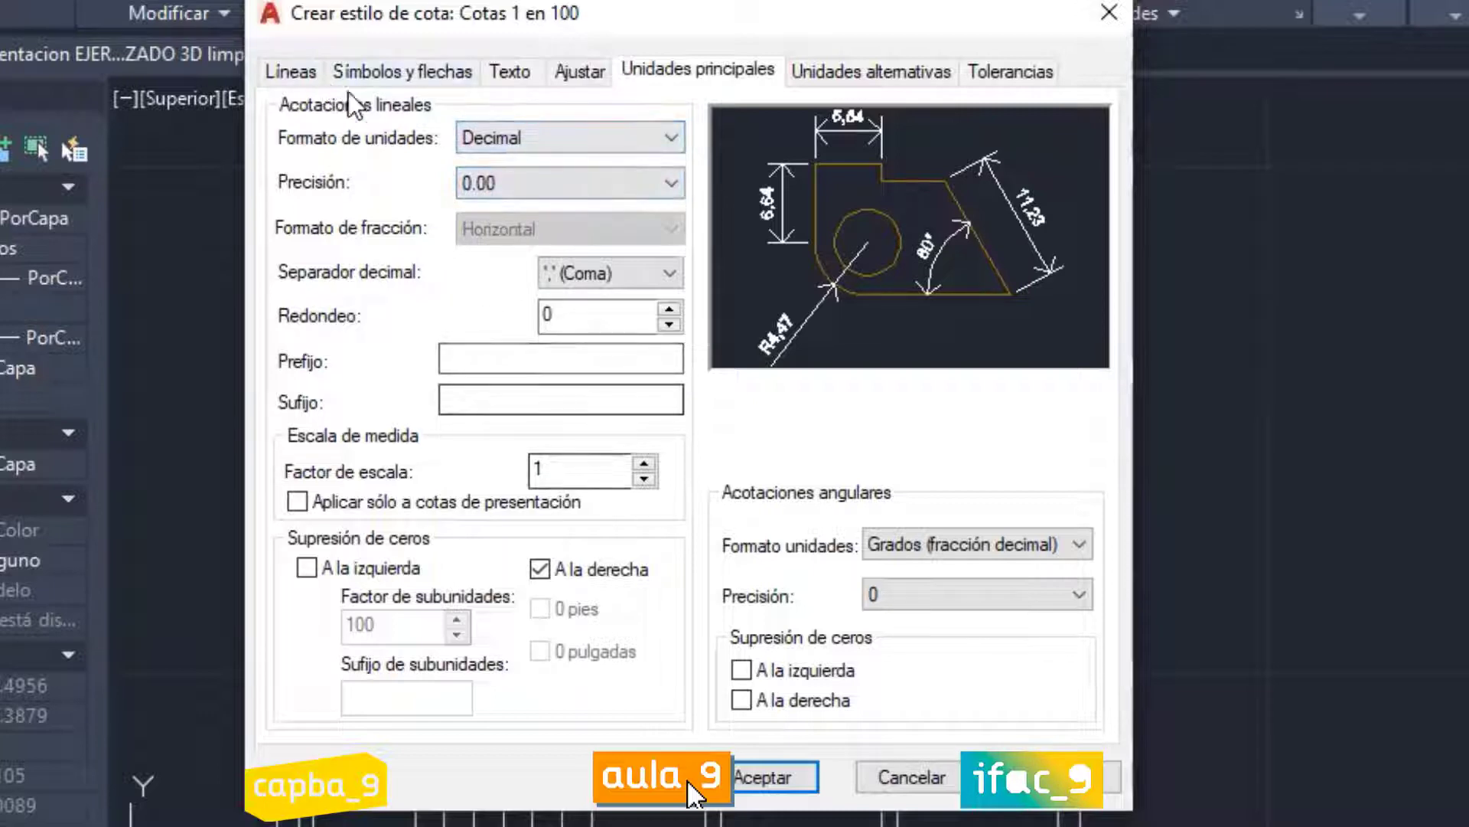
Step: Assign the Cotas text style to the dimension style's text
{"action": "left_click", "coordinate": [290, 70]}
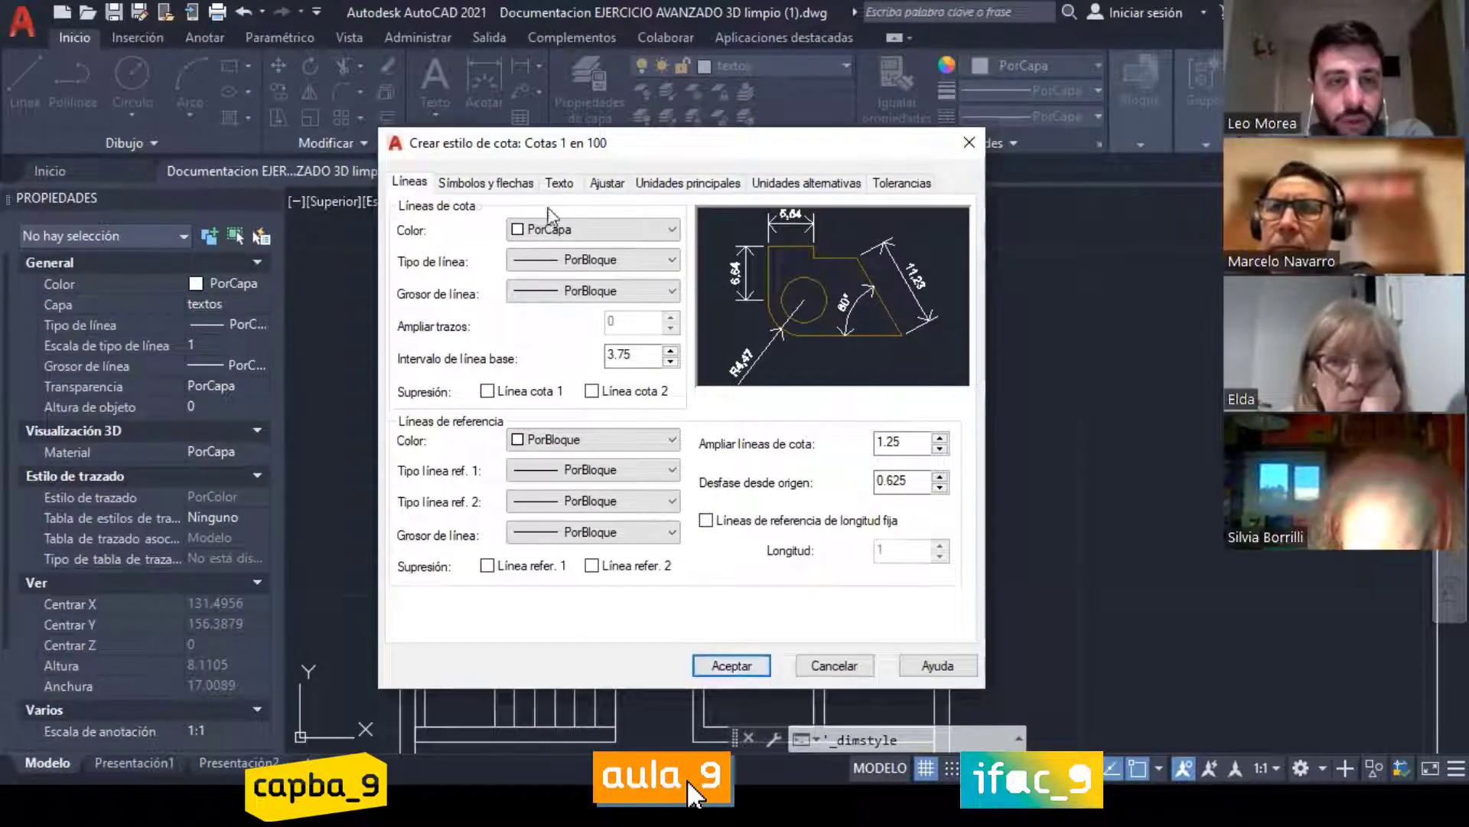
{"action": "left_click", "coordinate": [484, 184]}
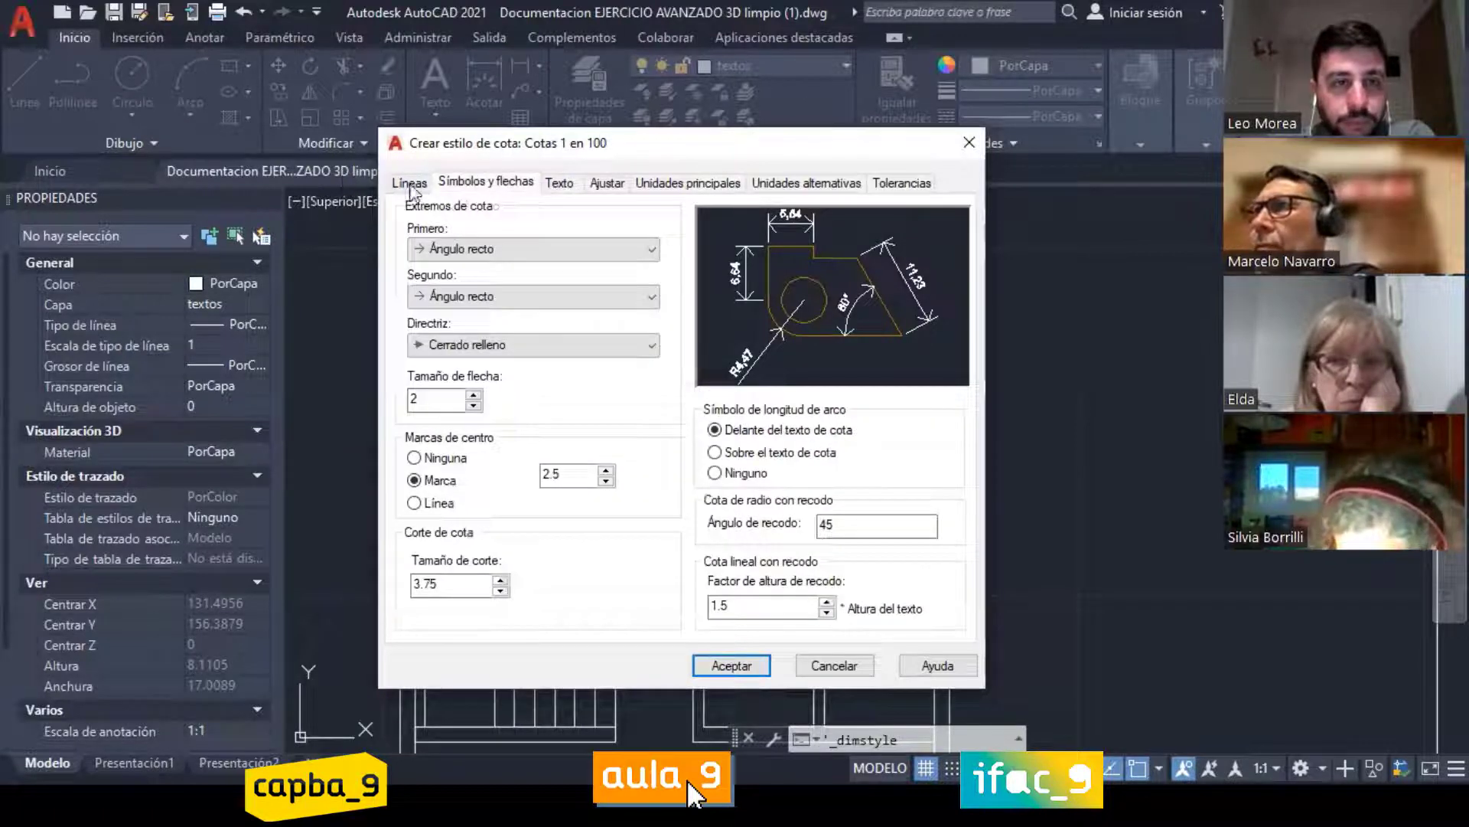
{"action": "left_click", "coordinate": [409, 182]}
{"action": "left_click", "coordinate": [560, 182]}
{"action": "left_click", "coordinate": [567, 237]}
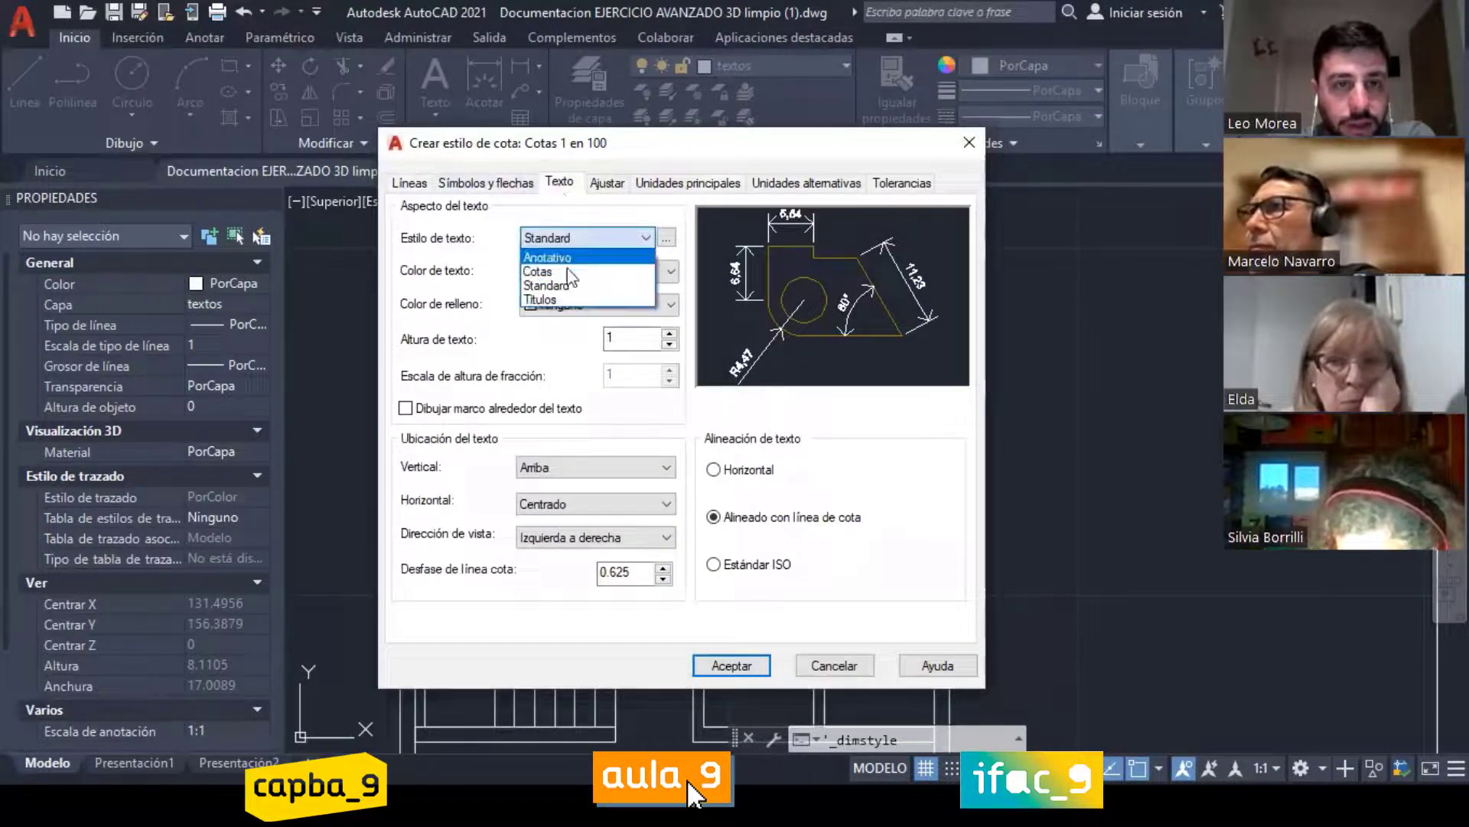
{"action": "left_click", "coordinate": [609, 270]}
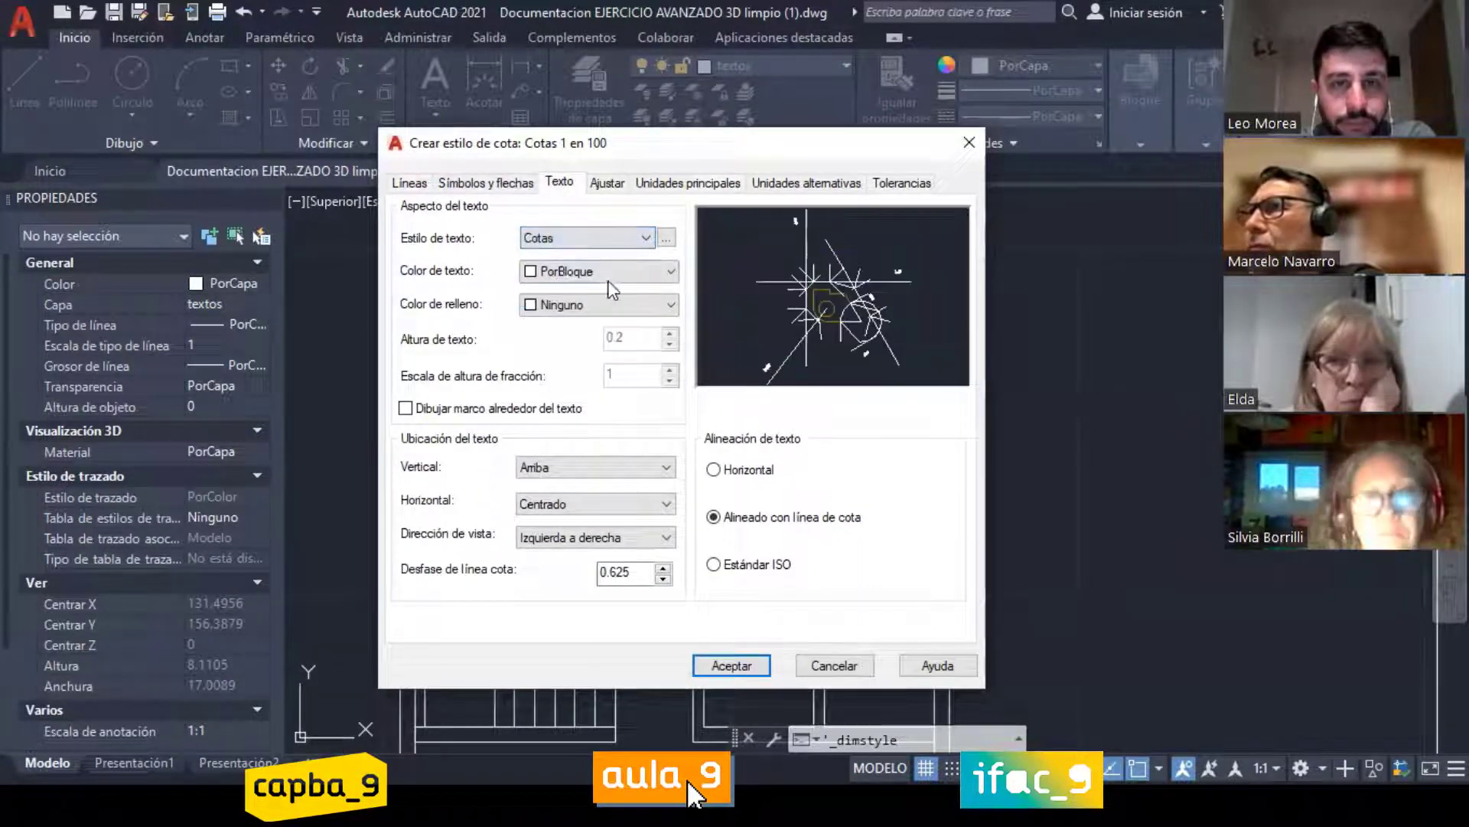
Step: Set the dimension style's arrow size to 0.2 and accept the new style's settings
{"action": "left_click", "coordinate": [499, 184]}
{"action": "double_click", "coordinate": [428, 399]}
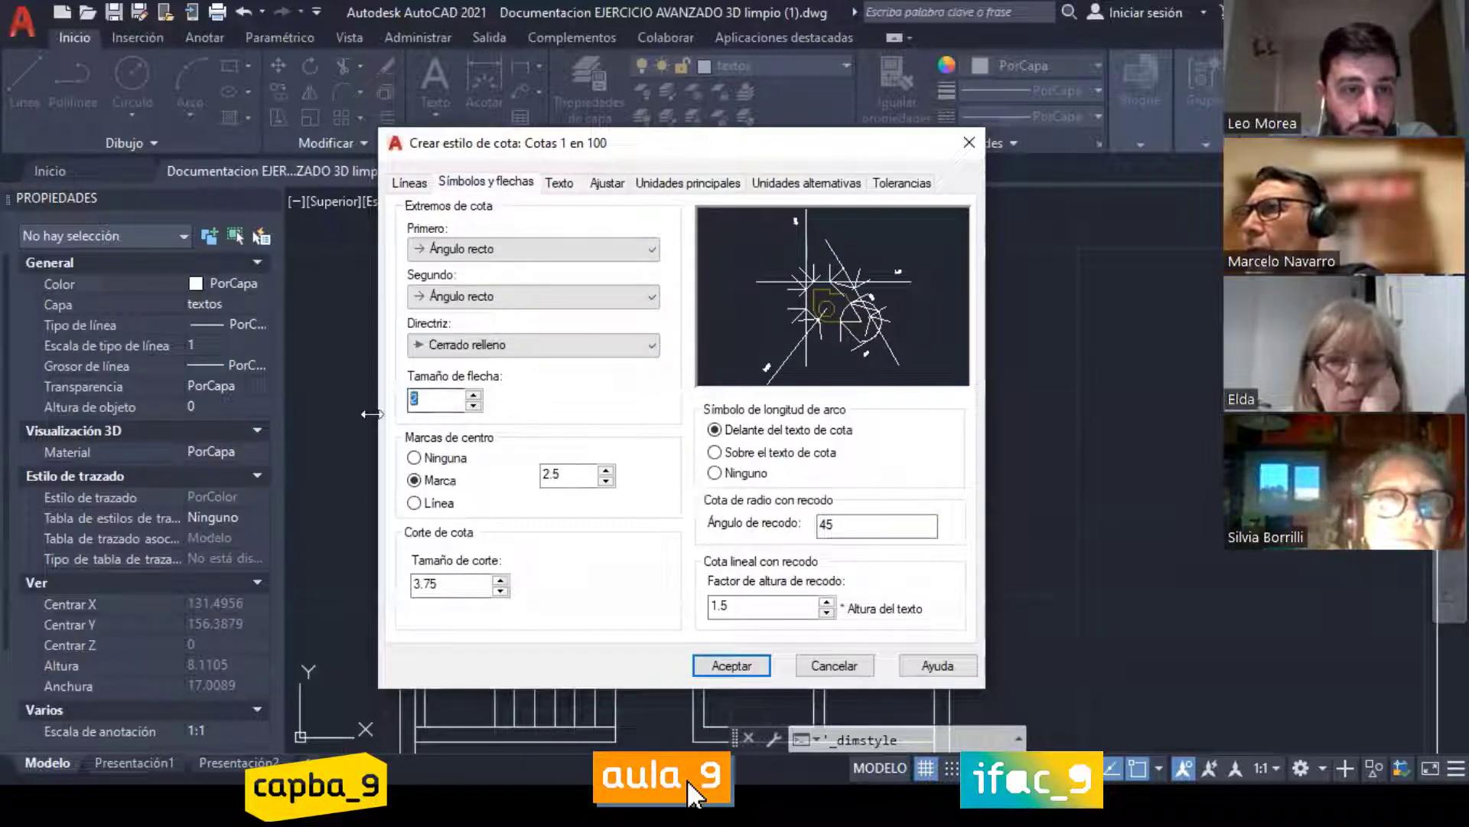
{"action": "type", "text": "0."}
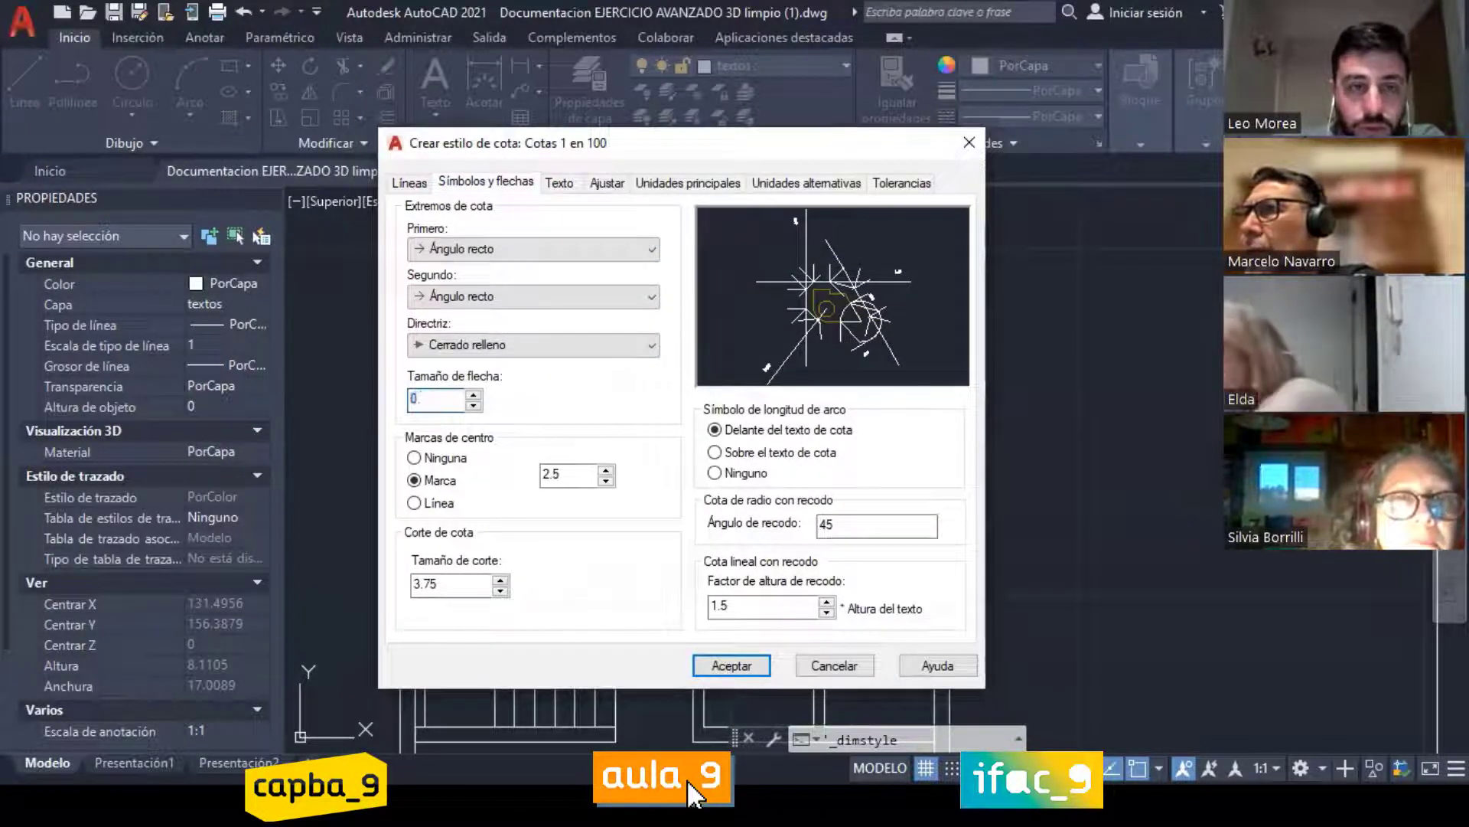
{"action": "type", "text": "2"}
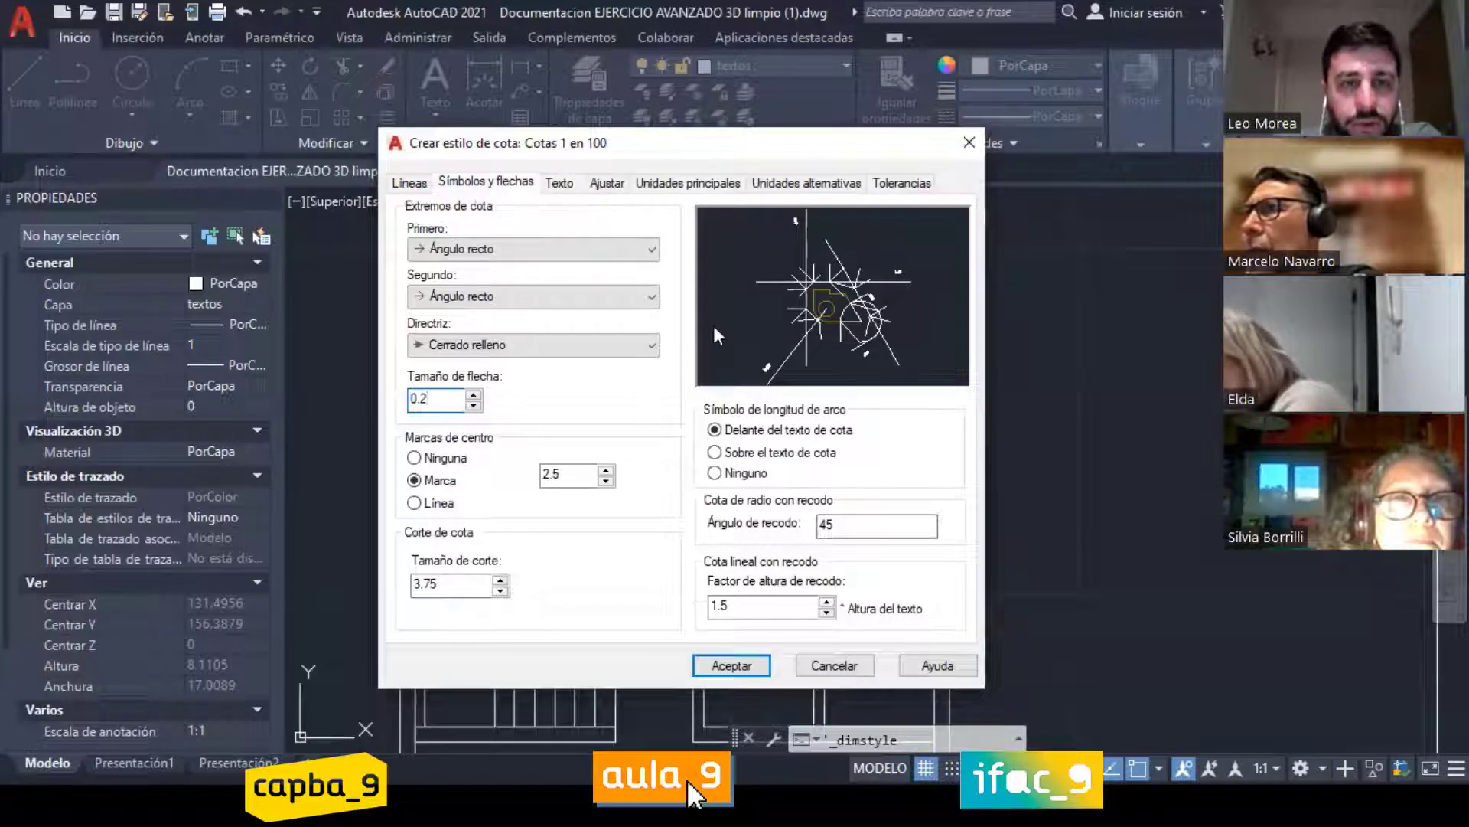
{"action": "left_click", "coordinate": [582, 473]}
{"action": "left_click", "coordinate": [559, 182]}
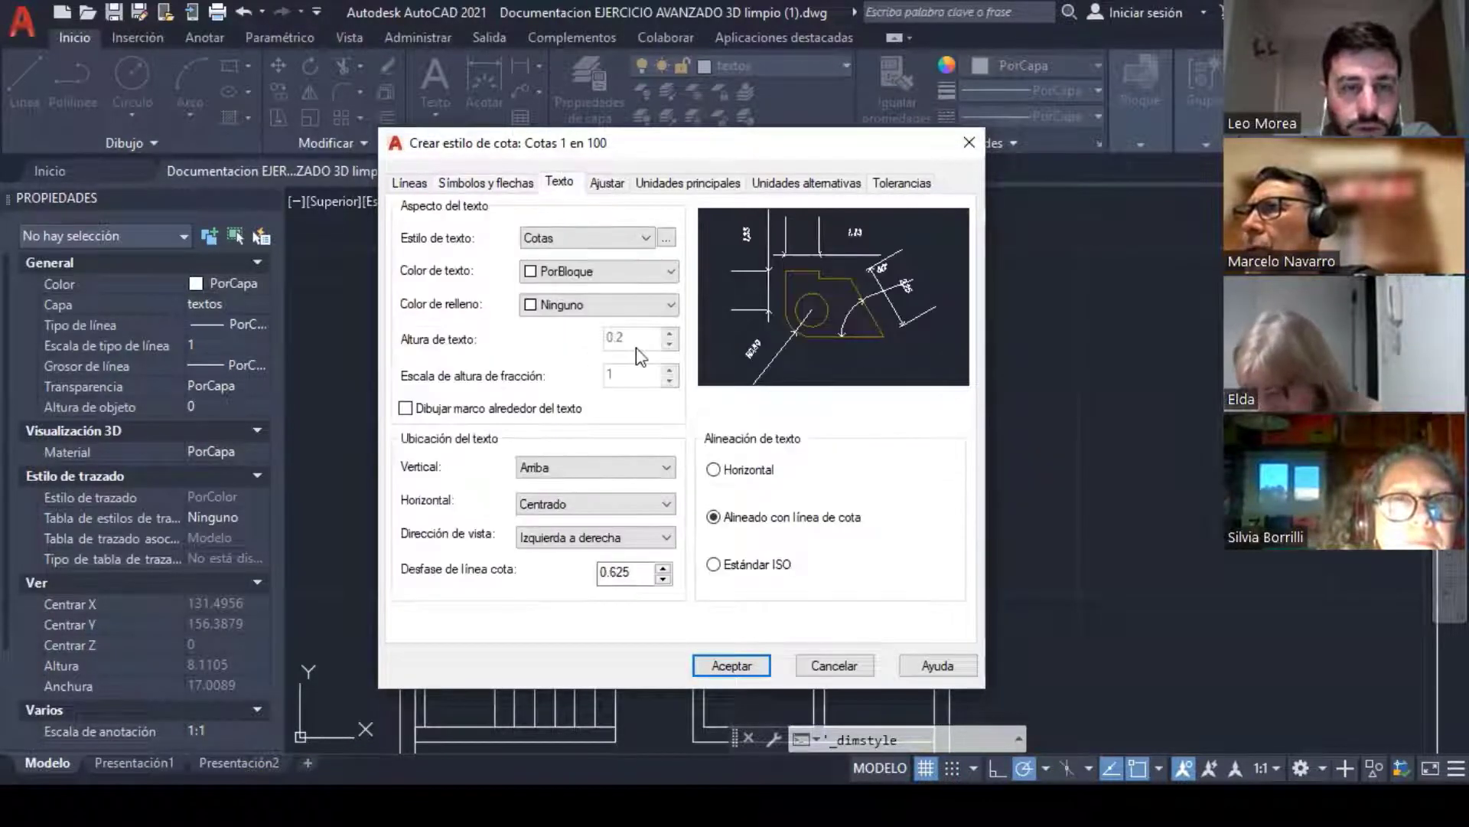
{"action": "left_click", "coordinate": [739, 662]}
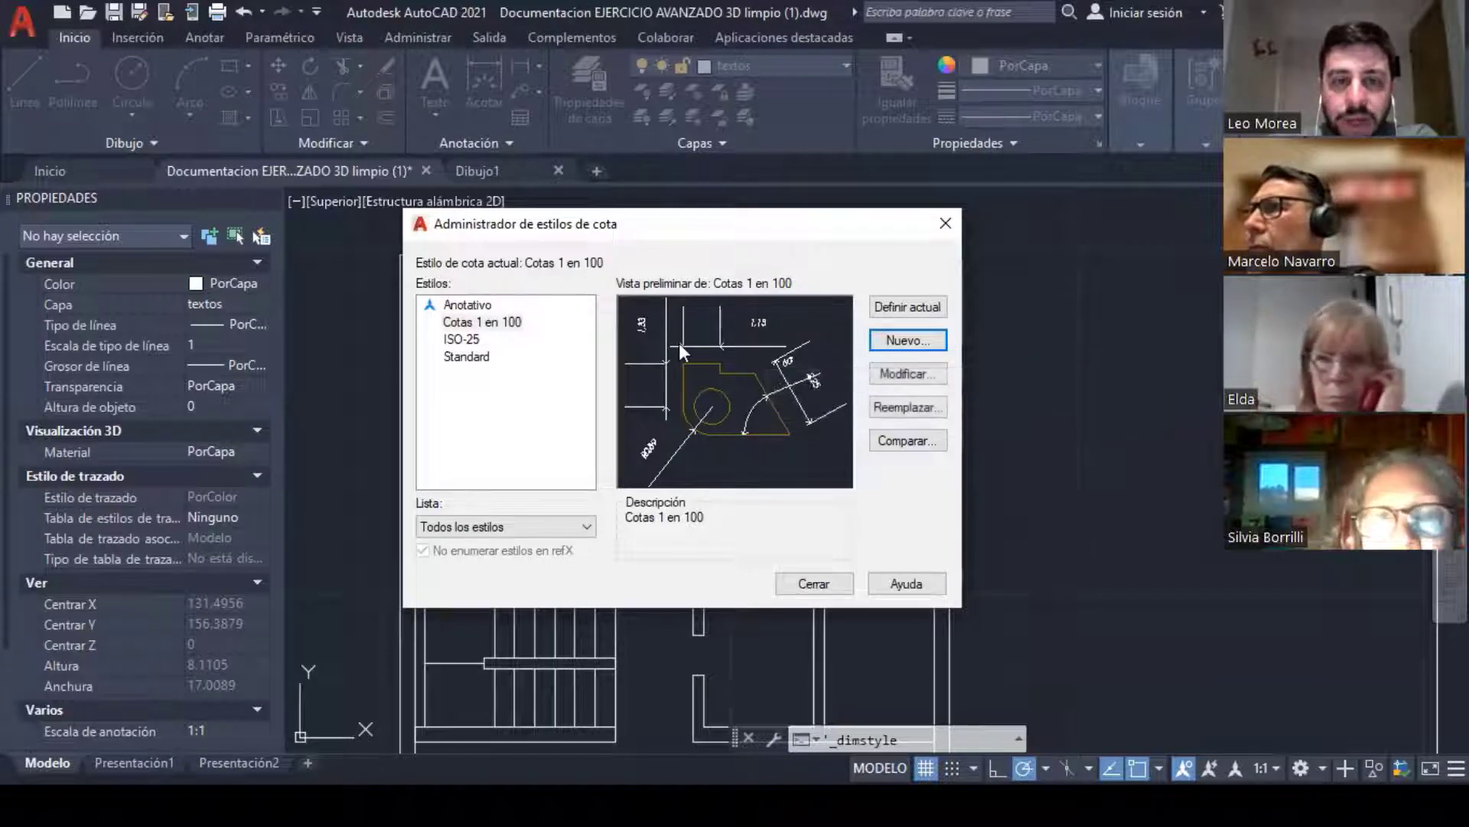
Step: Make Cotas 1 en 100 the current dimension style and close the style manager
{"action": "left_click", "coordinate": [502, 323]}
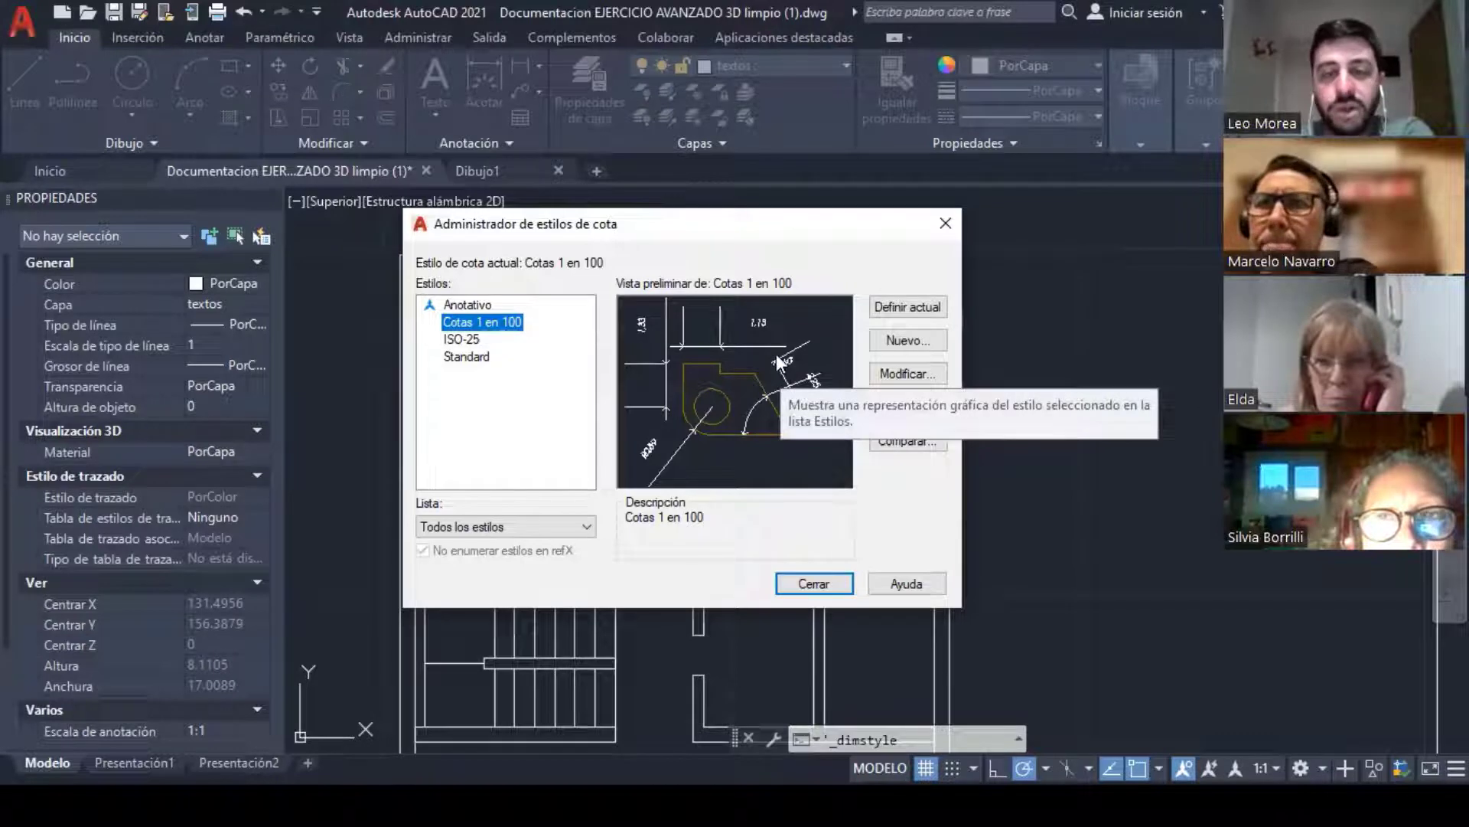
{"action": "left_click", "coordinate": [935, 316]}
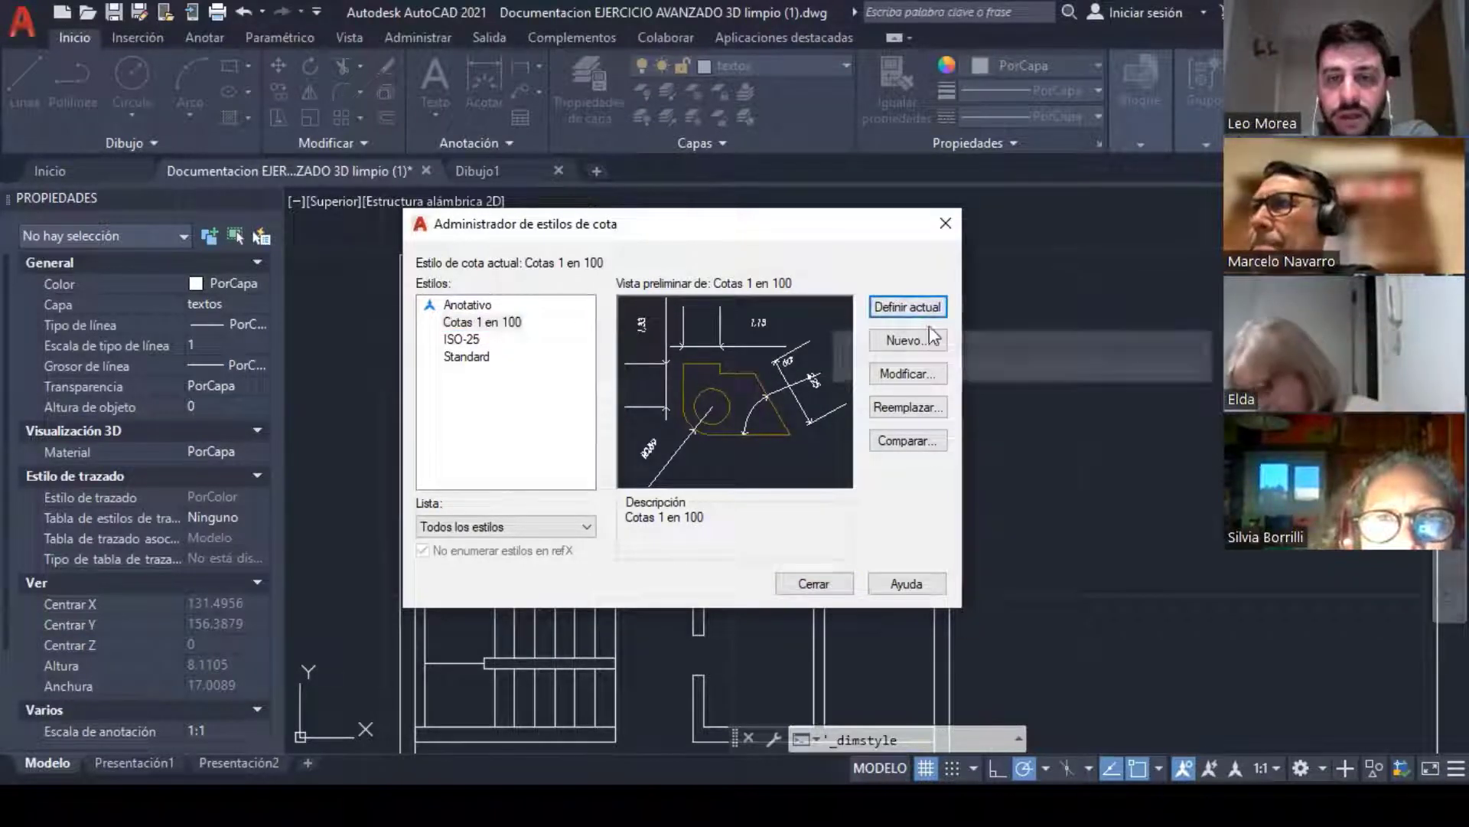
{"action": "left_click", "coordinate": [482, 321]}
{"action": "left_click", "coordinate": [902, 310]}
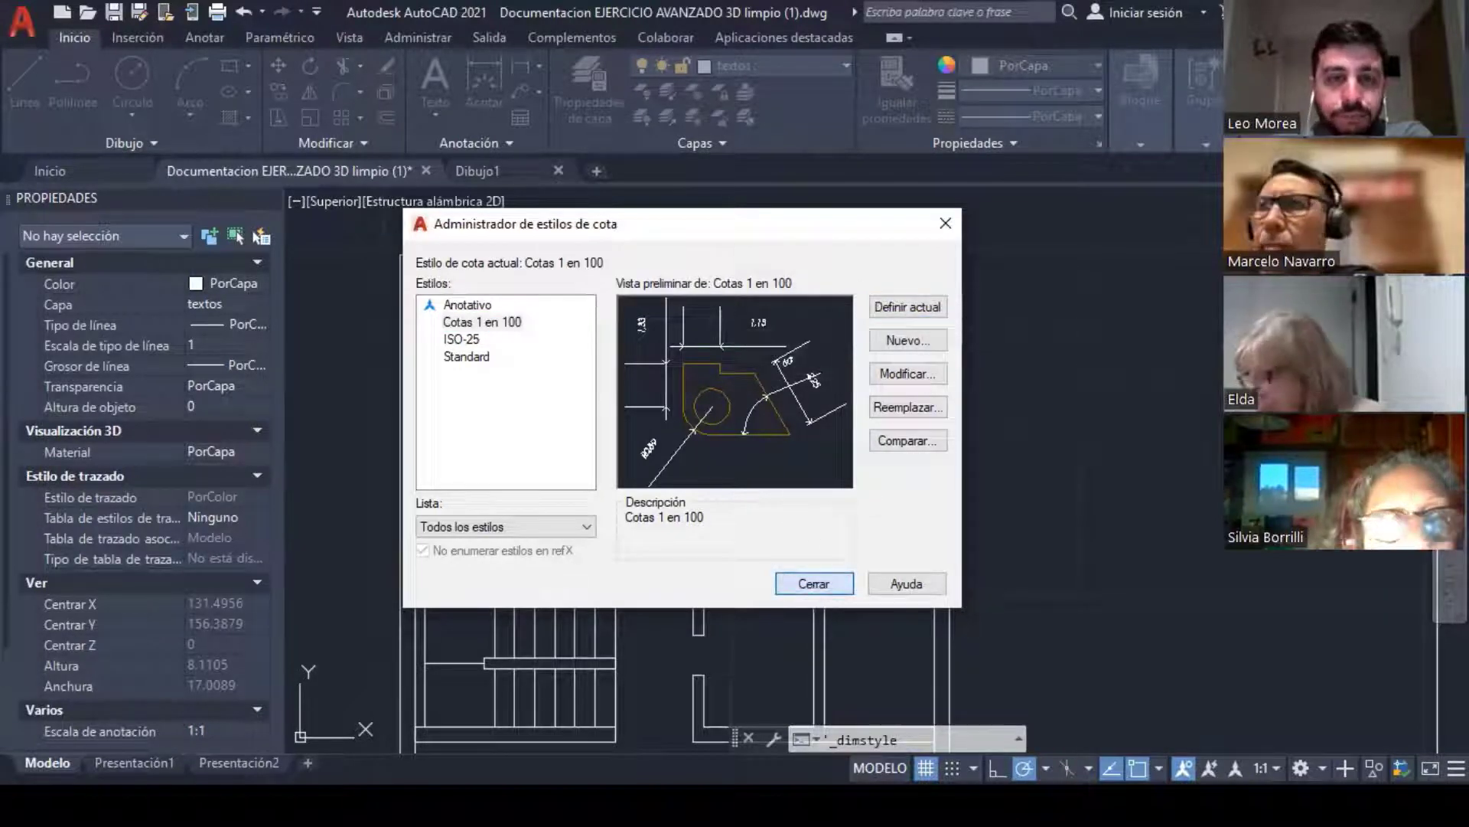
{"action": "left_click", "coordinate": [814, 586]}
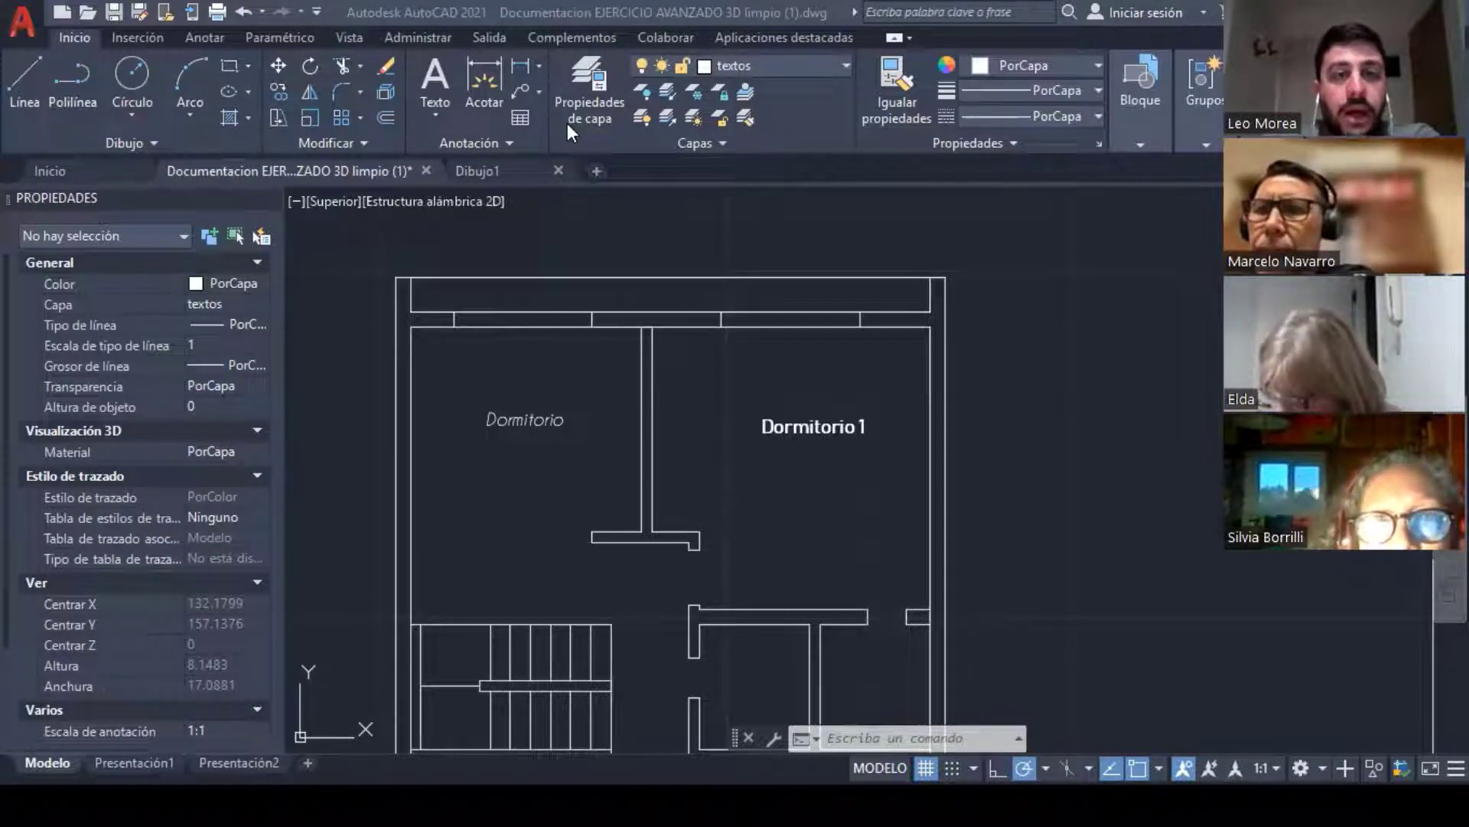
Step: Dimension the interior width of the Dormitorio room along its upper wall, placing the dimension line above the floor plan
{"action": "left_click", "coordinate": [488, 69]}
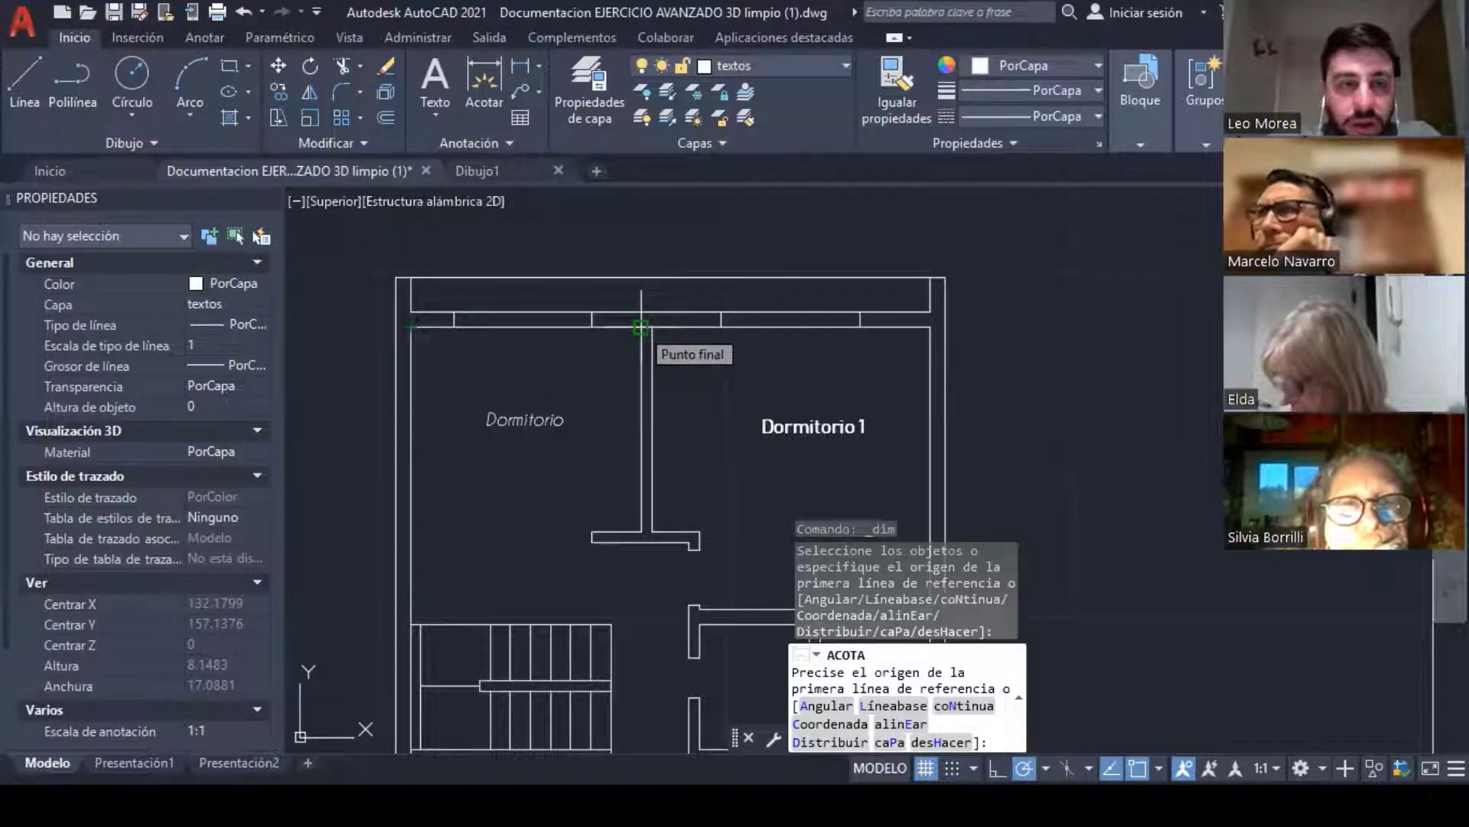
{"action": "left_click", "coordinate": [640, 327]}
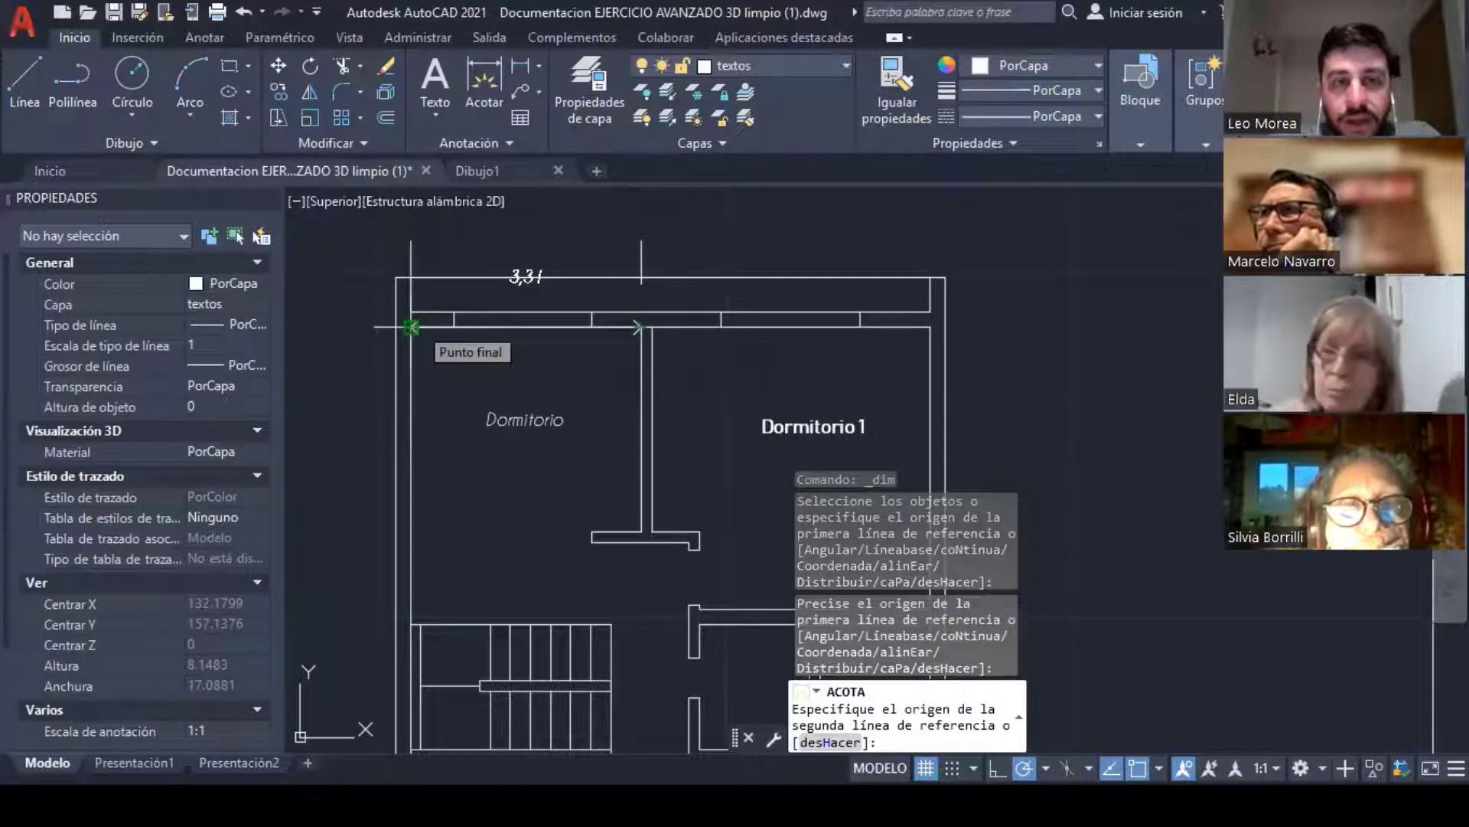
{"action": "left_click", "coordinate": [411, 327]}
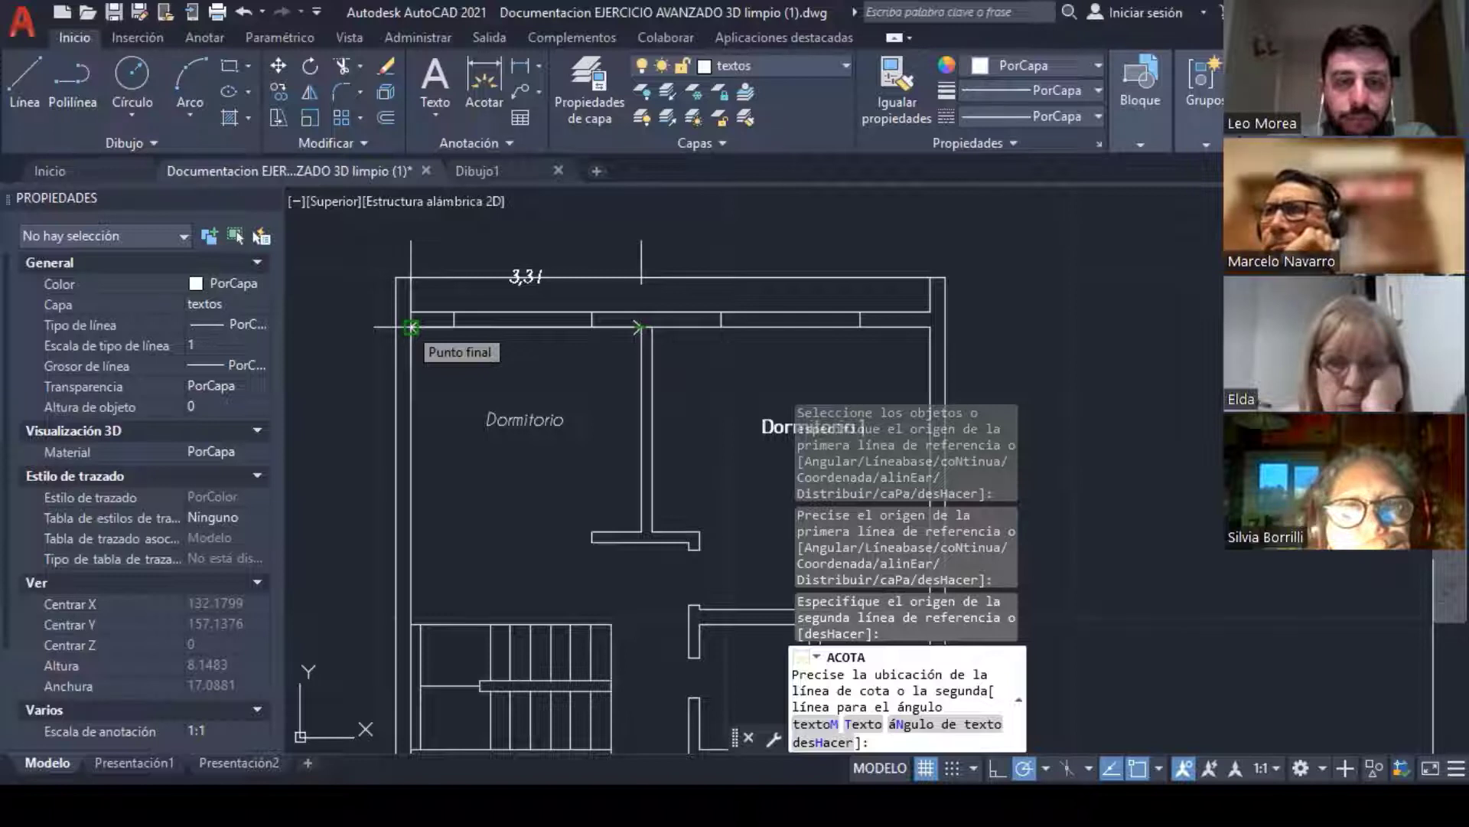
{"action": "middle_click_drag", "start_coordinate": [589, 193], "coordinate": [583, 354]}
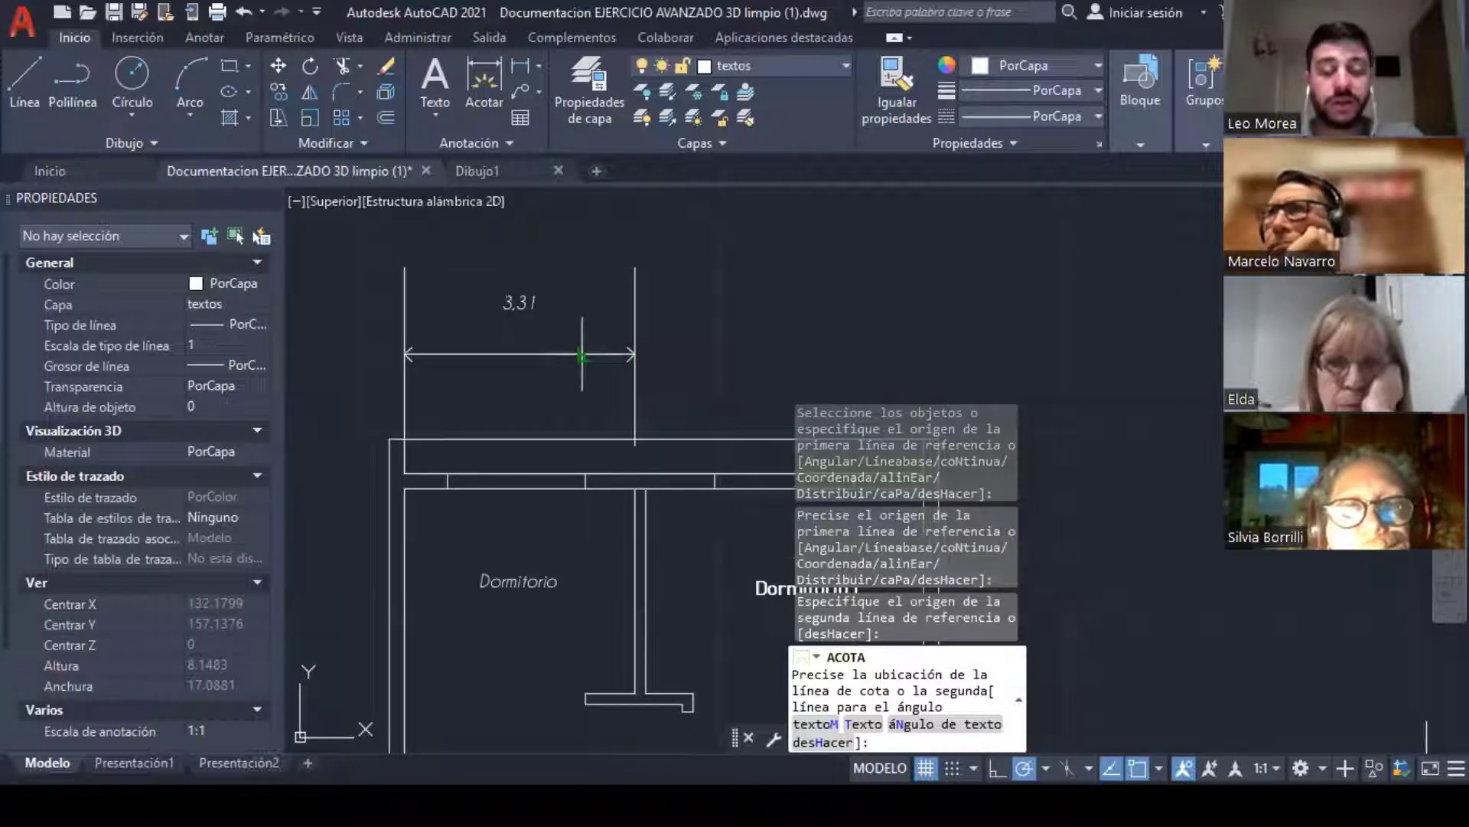
{"action": "left_click", "coordinate": [583, 354]}
{"action": "middle_click_drag", "start_coordinate": [504, 289], "coordinate": [565, 278]}
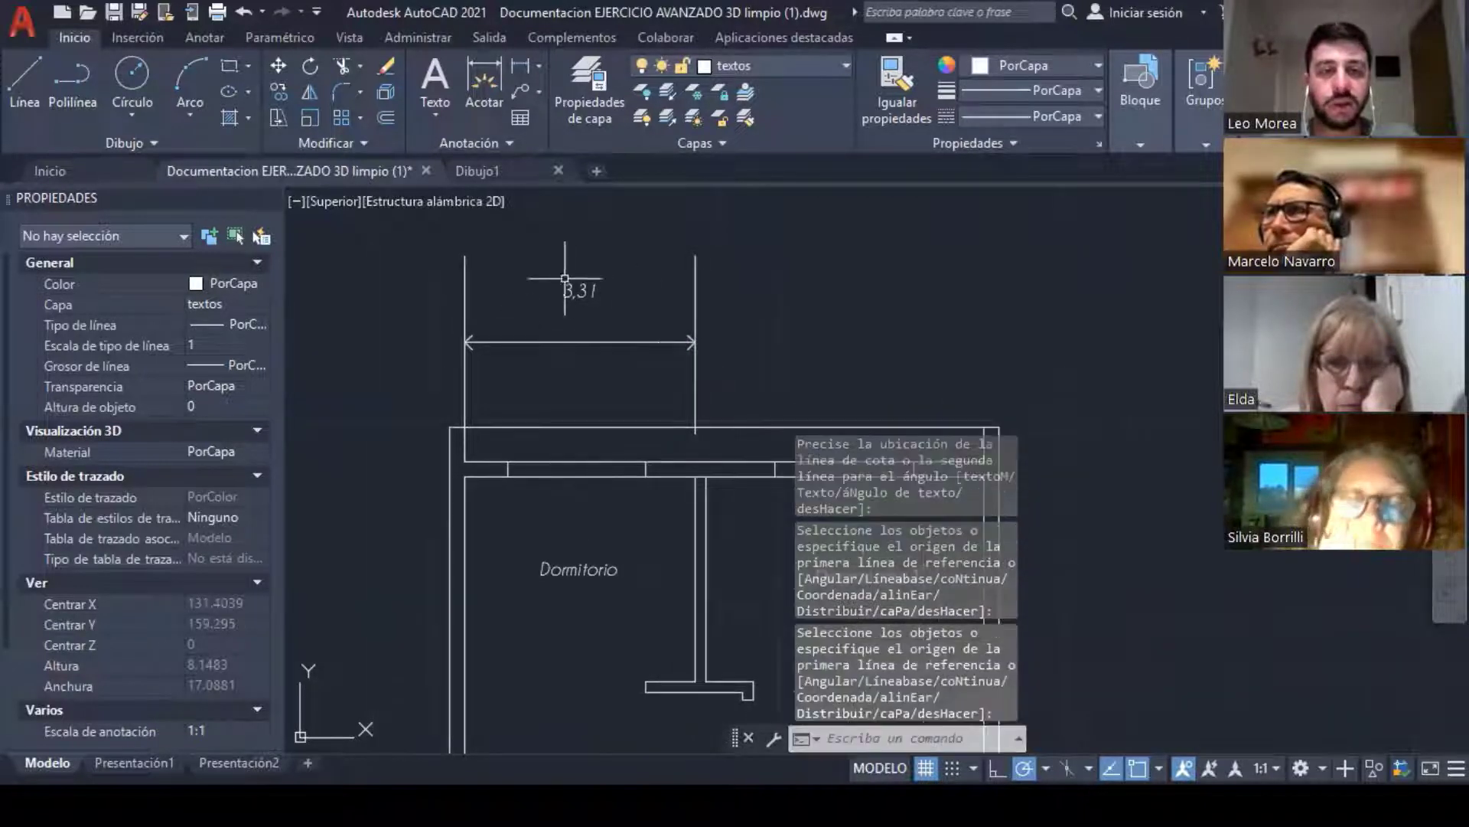
{"action": "left_click", "coordinate": [565, 283]}
{"action": "key", "text": "Escape"}
{"action": "middle_click_drag", "start_coordinate": [693, 433], "coordinate": [719, 401]}
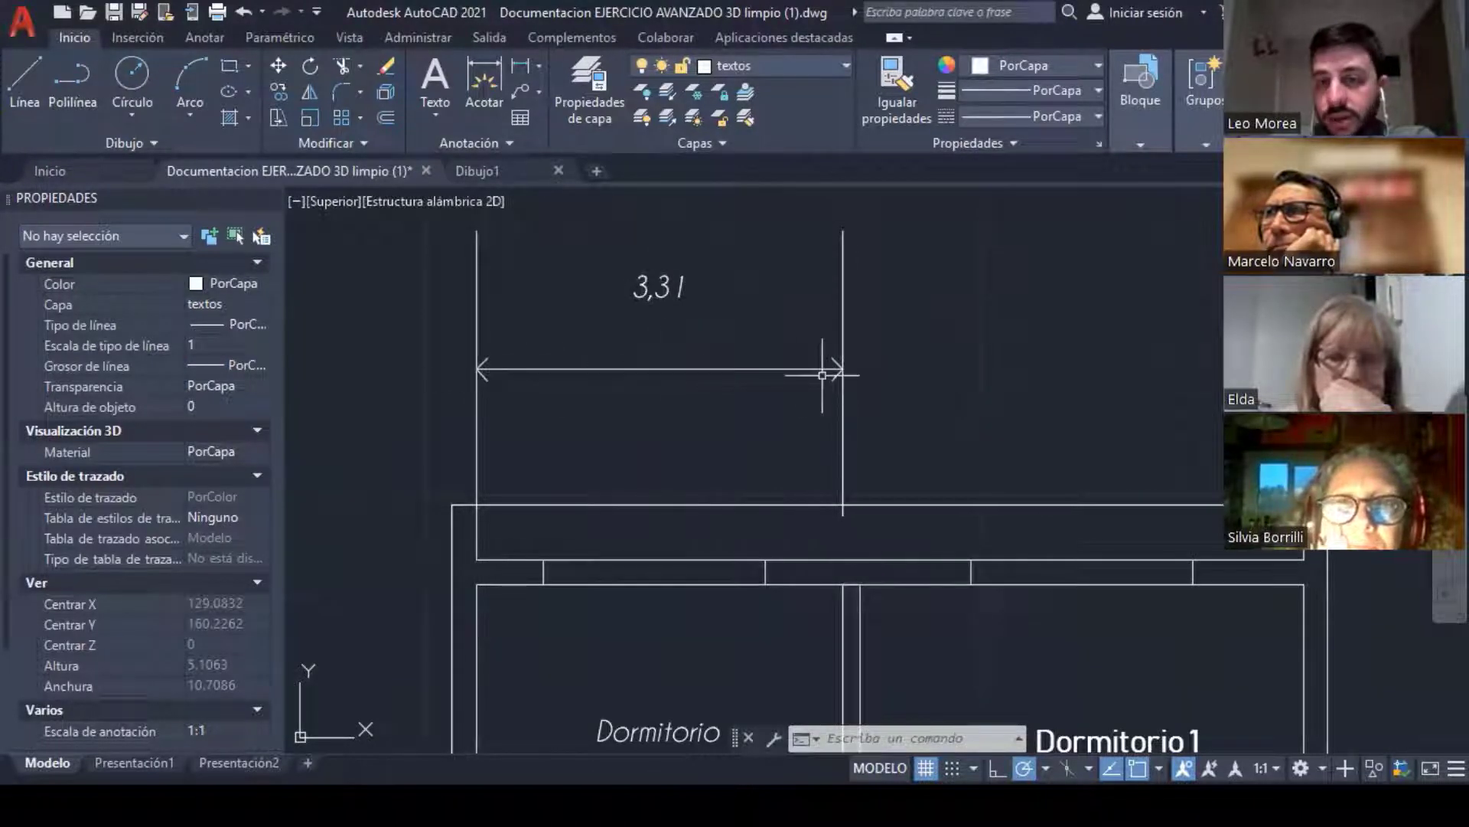
{"action": "middle_click_drag", "start_coordinate": [779, 418], "coordinate": [659, 357]}
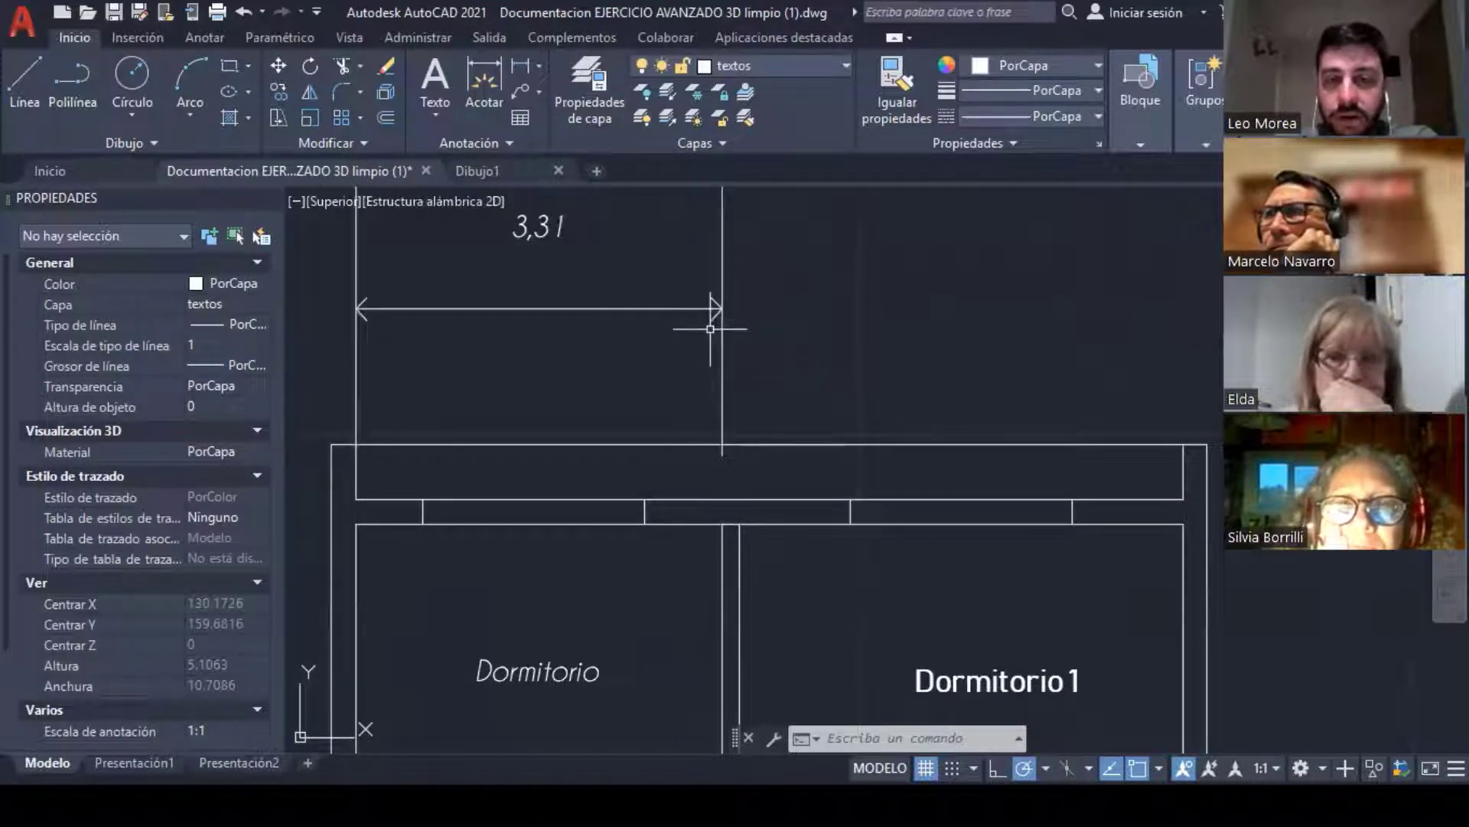
Step: Modify the Cotas 1 en 100 dimension style so the text offset from the dimension line is 0.1
{"action": "middle_click_drag", "start_coordinate": [520, 203], "coordinate": [580, 245]}
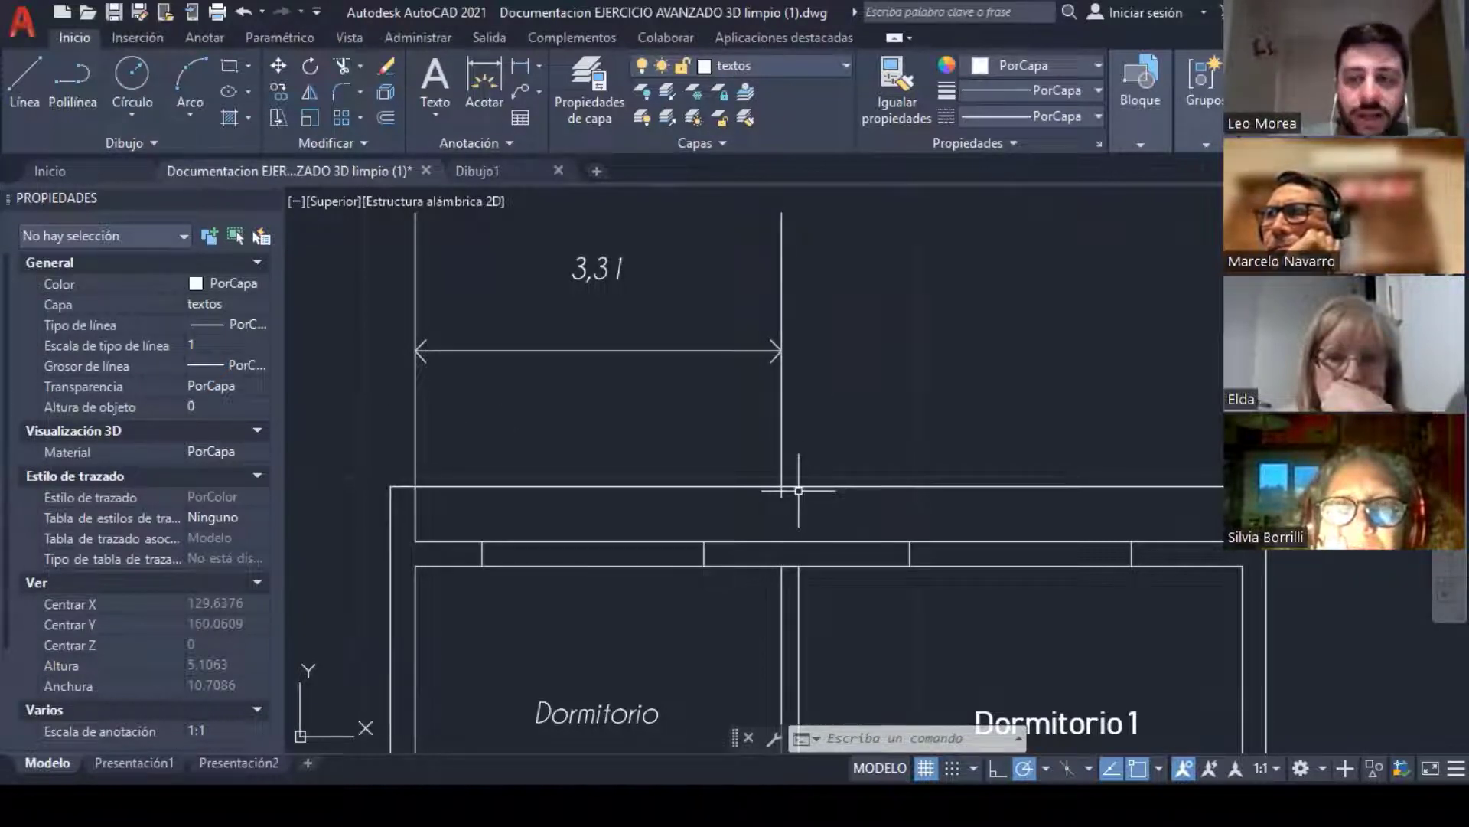
{"action": "left_click", "coordinate": [459, 147]}
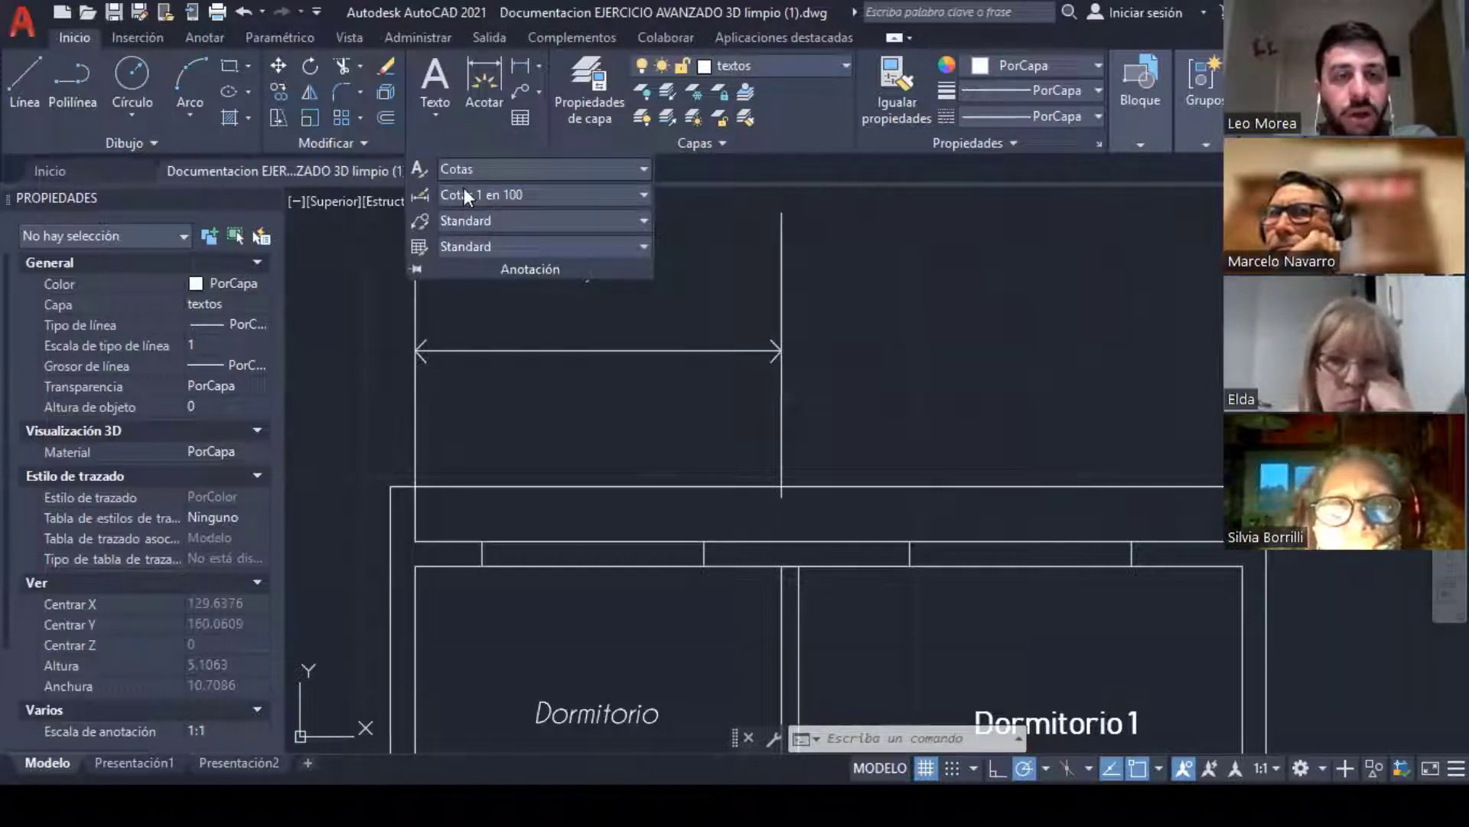
{"action": "left_click", "coordinate": [420, 196]}
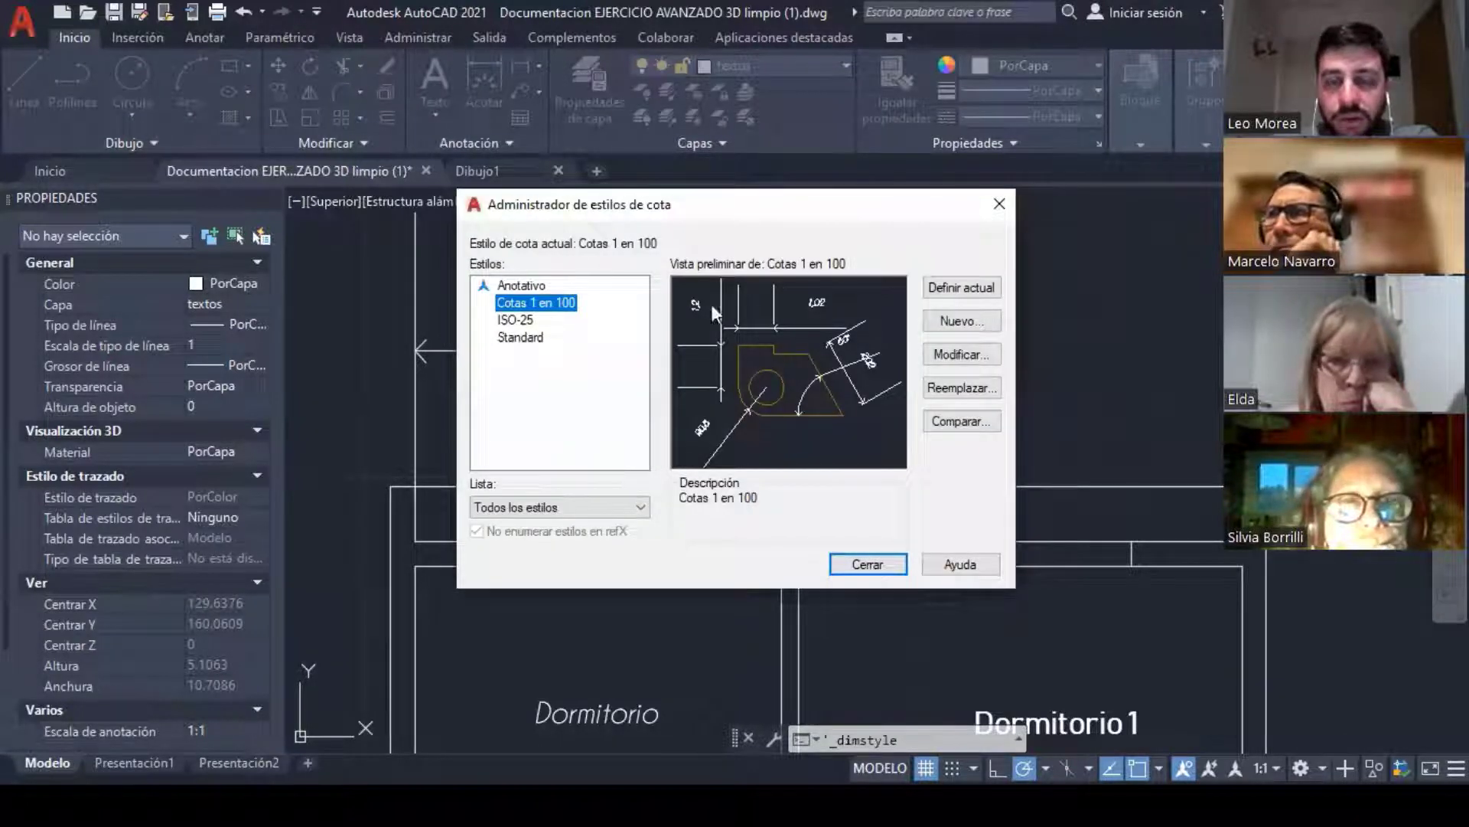
{"action": "left_click_drag", "start_coordinate": [689, 205], "coordinate": [972, 208]}
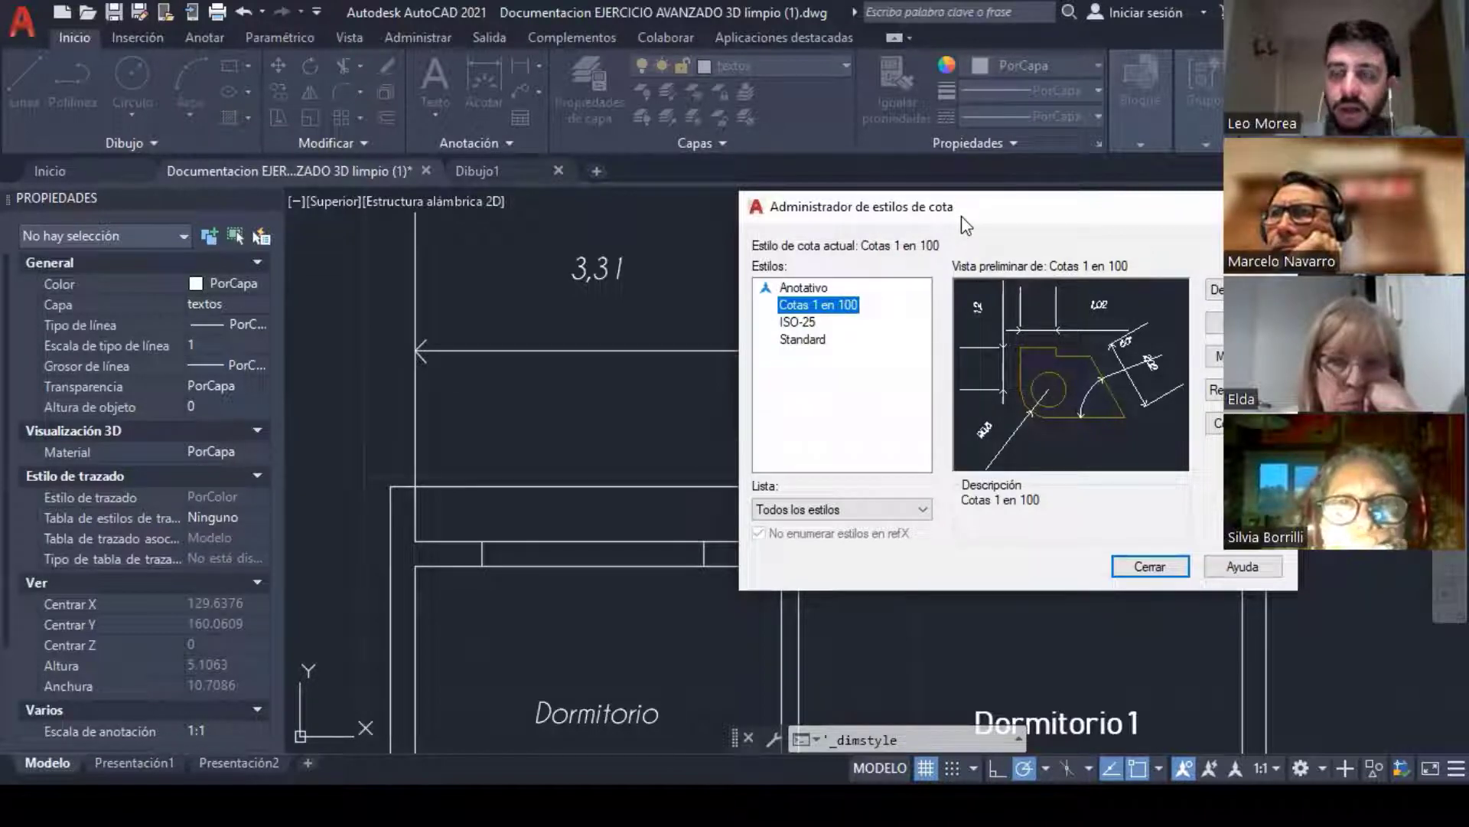
{"action": "left_click_drag", "start_coordinate": [972, 214], "coordinate": [779, 218]}
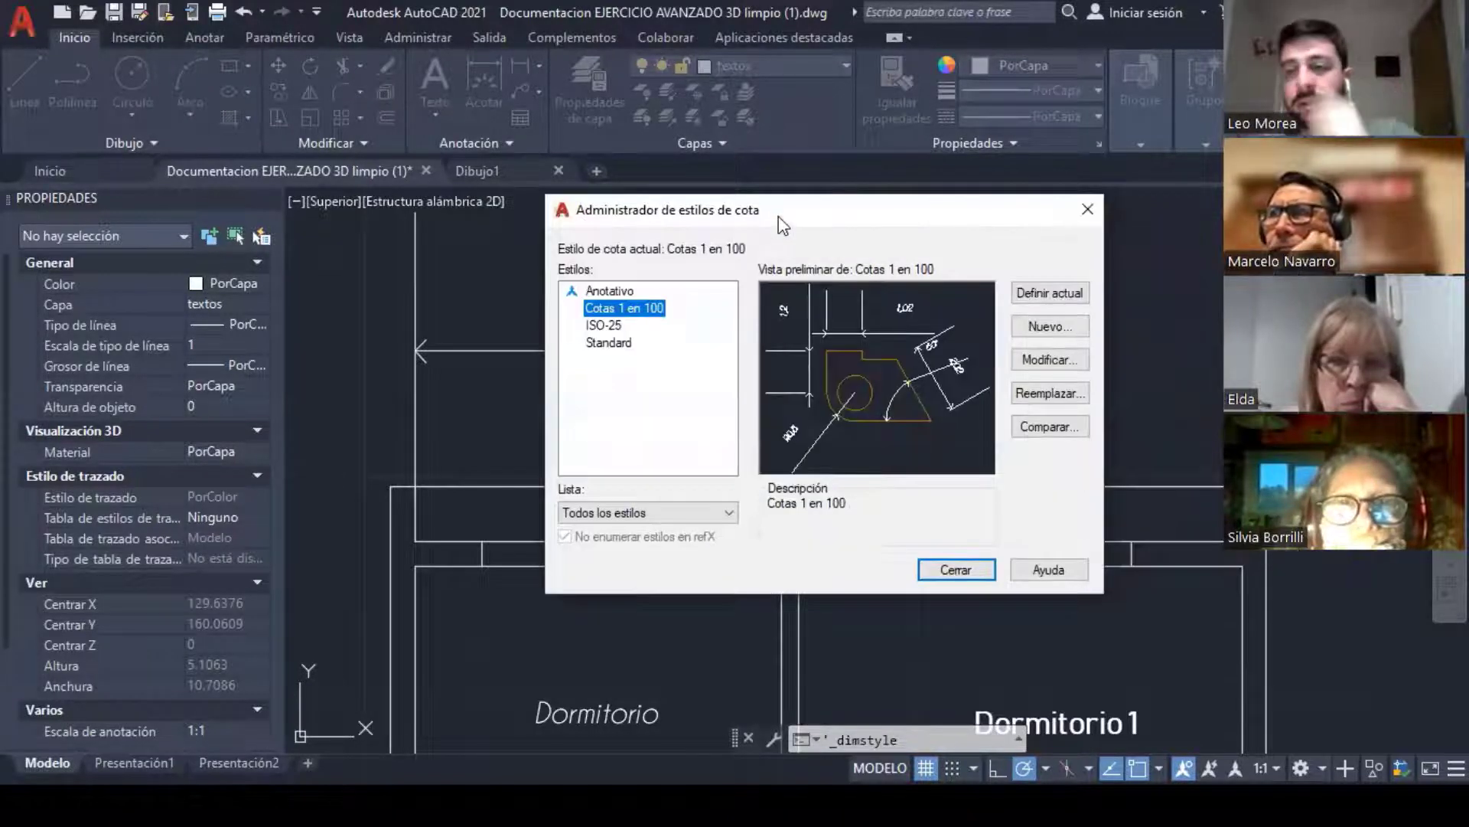
{"action": "left_click", "coordinate": [1068, 365]}
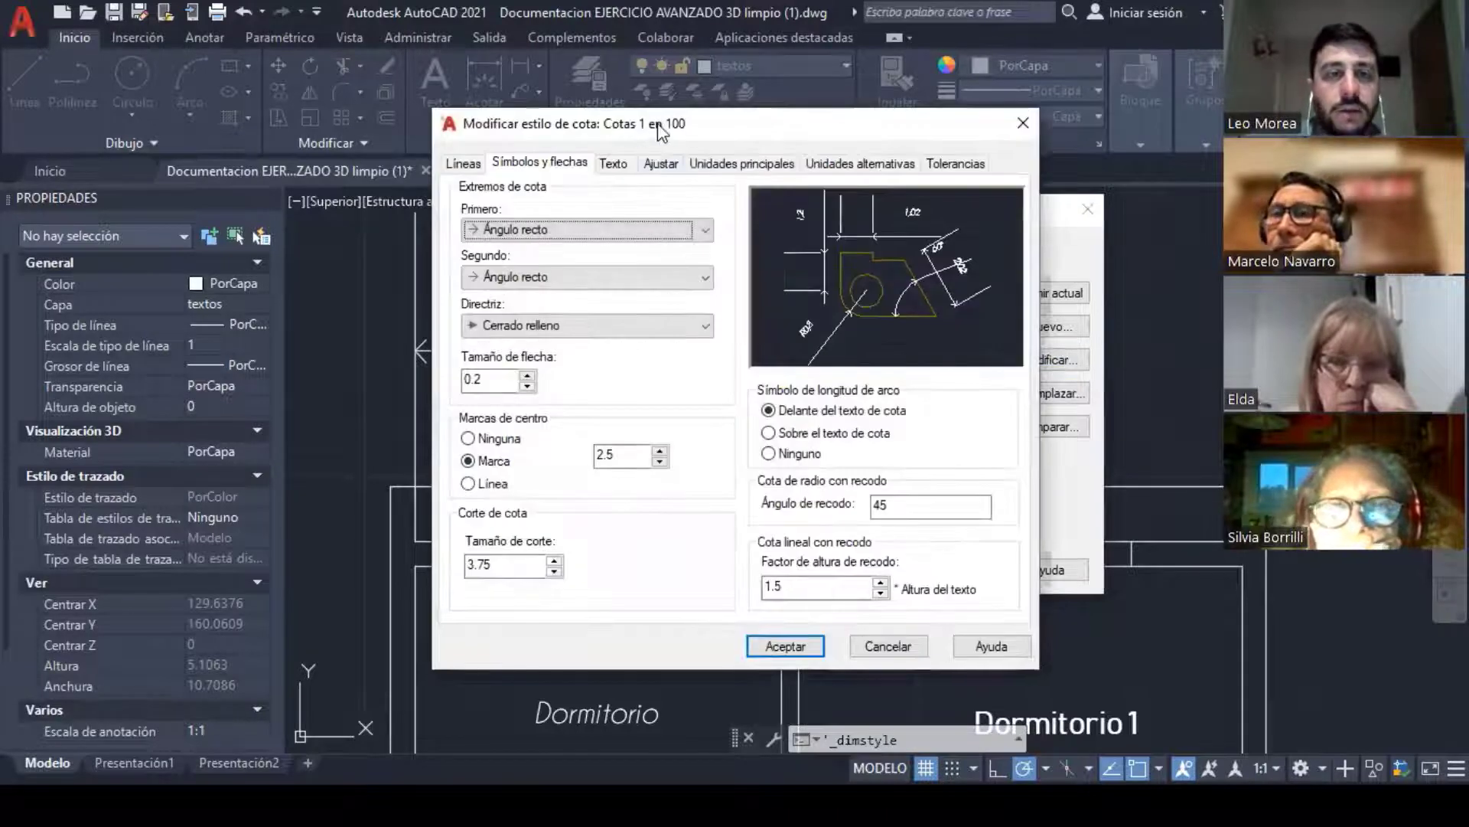
{"action": "left_click", "coordinate": [610, 191]}
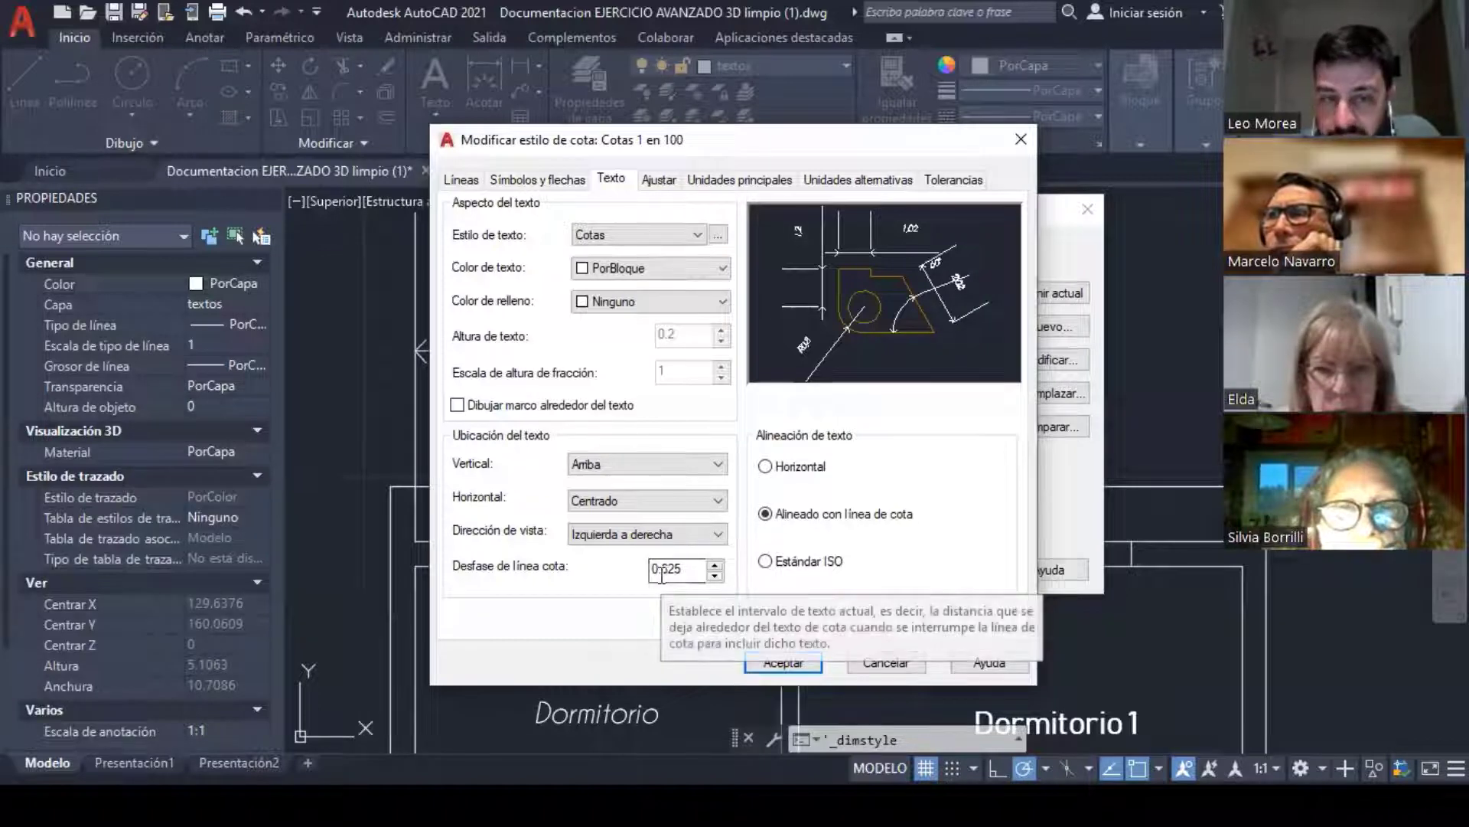
{"action": "left_click_drag", "start_coordinate": [662, 574], "coordinate": [798, 594]}
{"action": "key", "text": "BackSpace"}
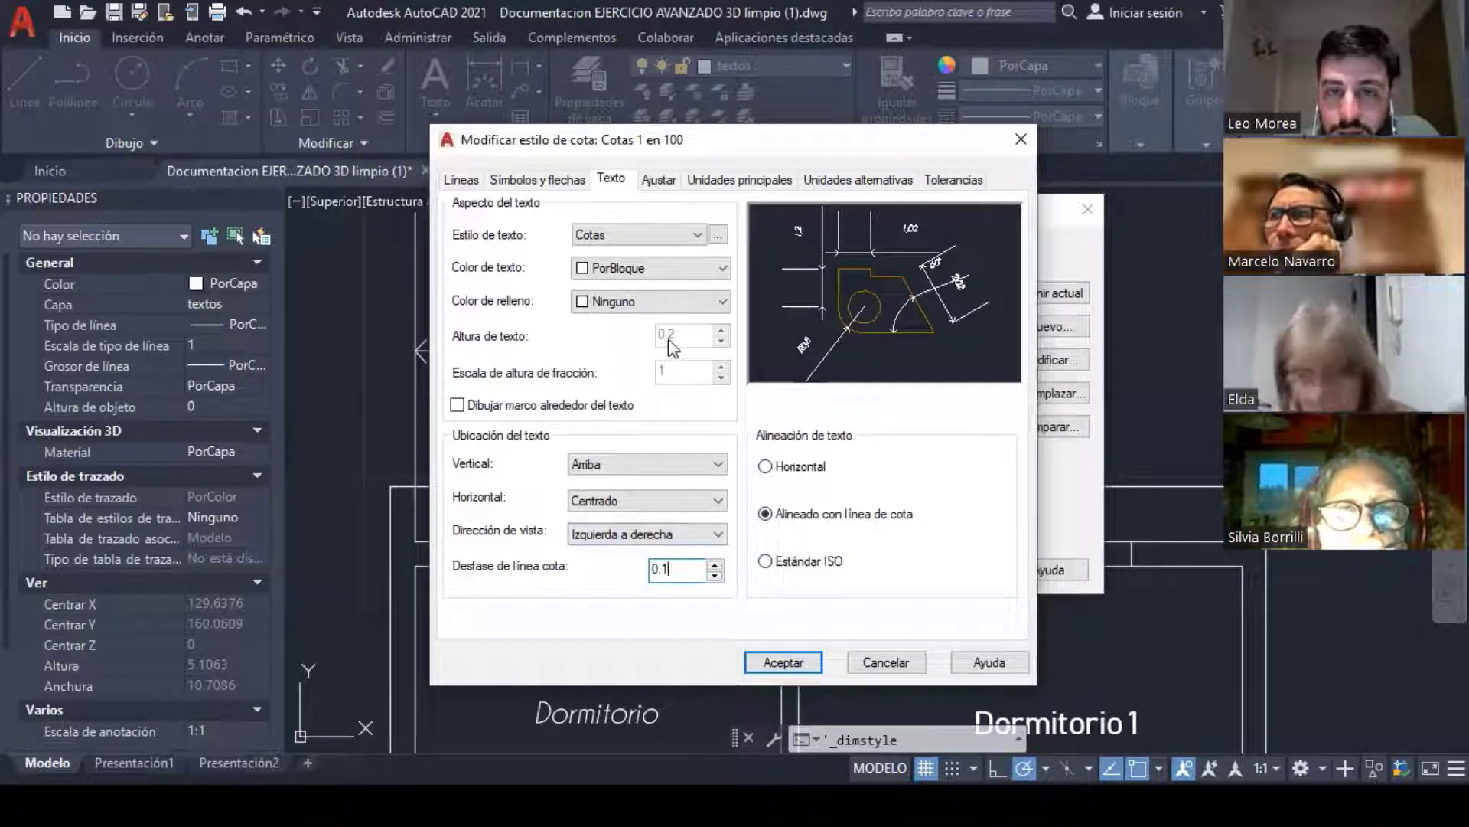
{"action": "left_click", "coordinate": [765, 514]}
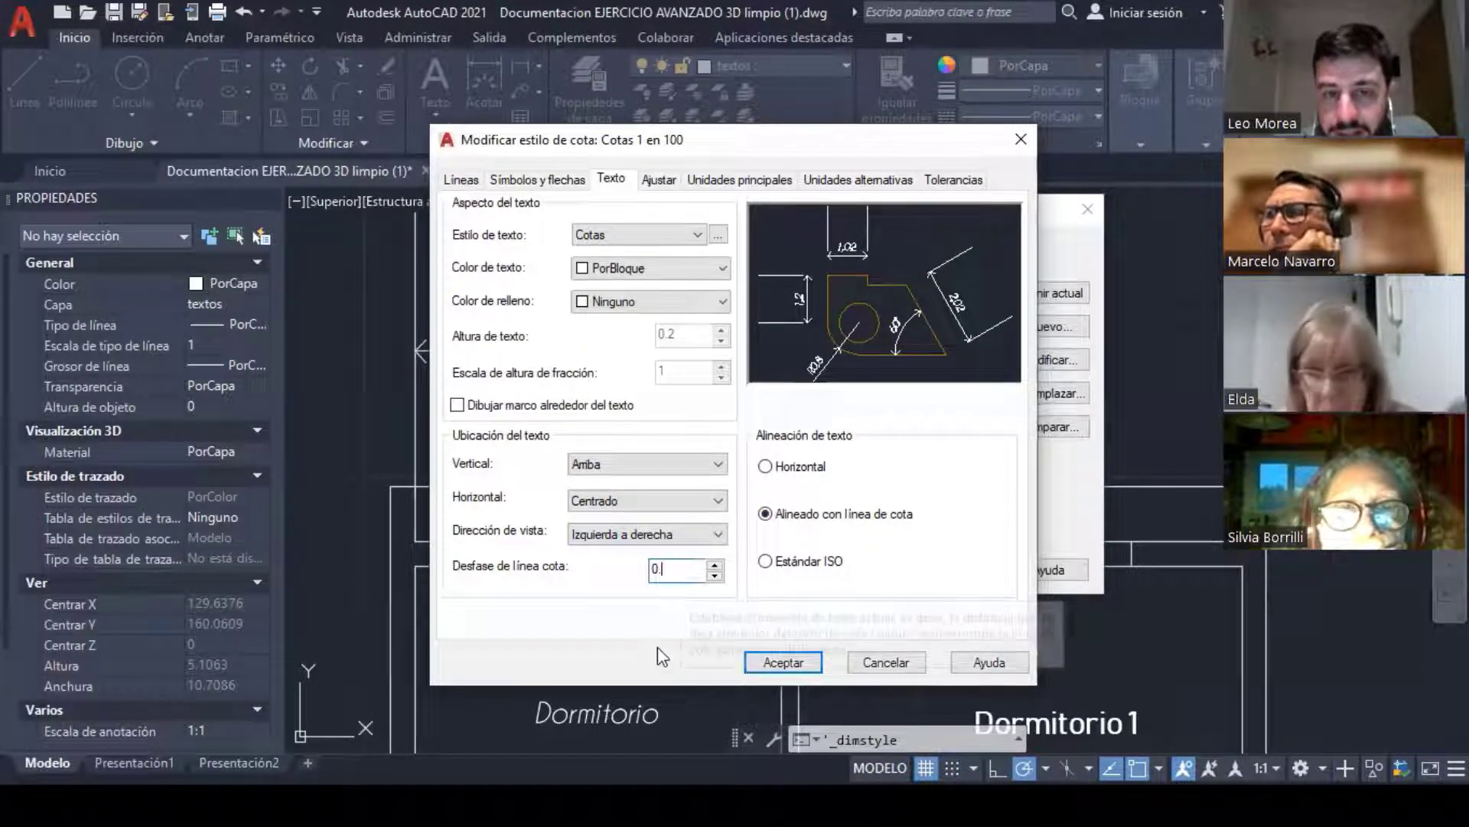
{"action": "left_click", "coordinate": [765, 514]}
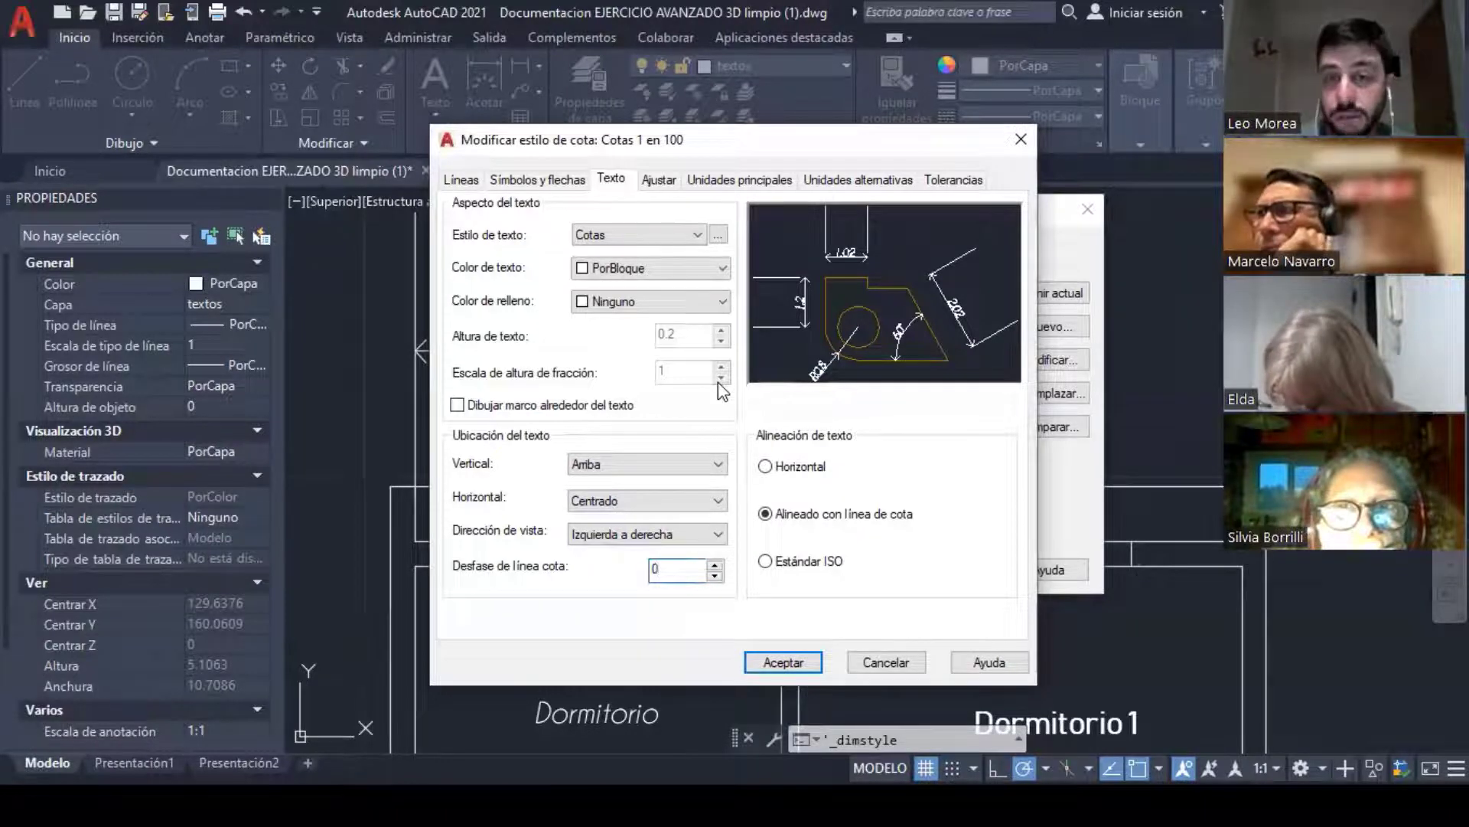
{"action": "type", "text": ".1"}
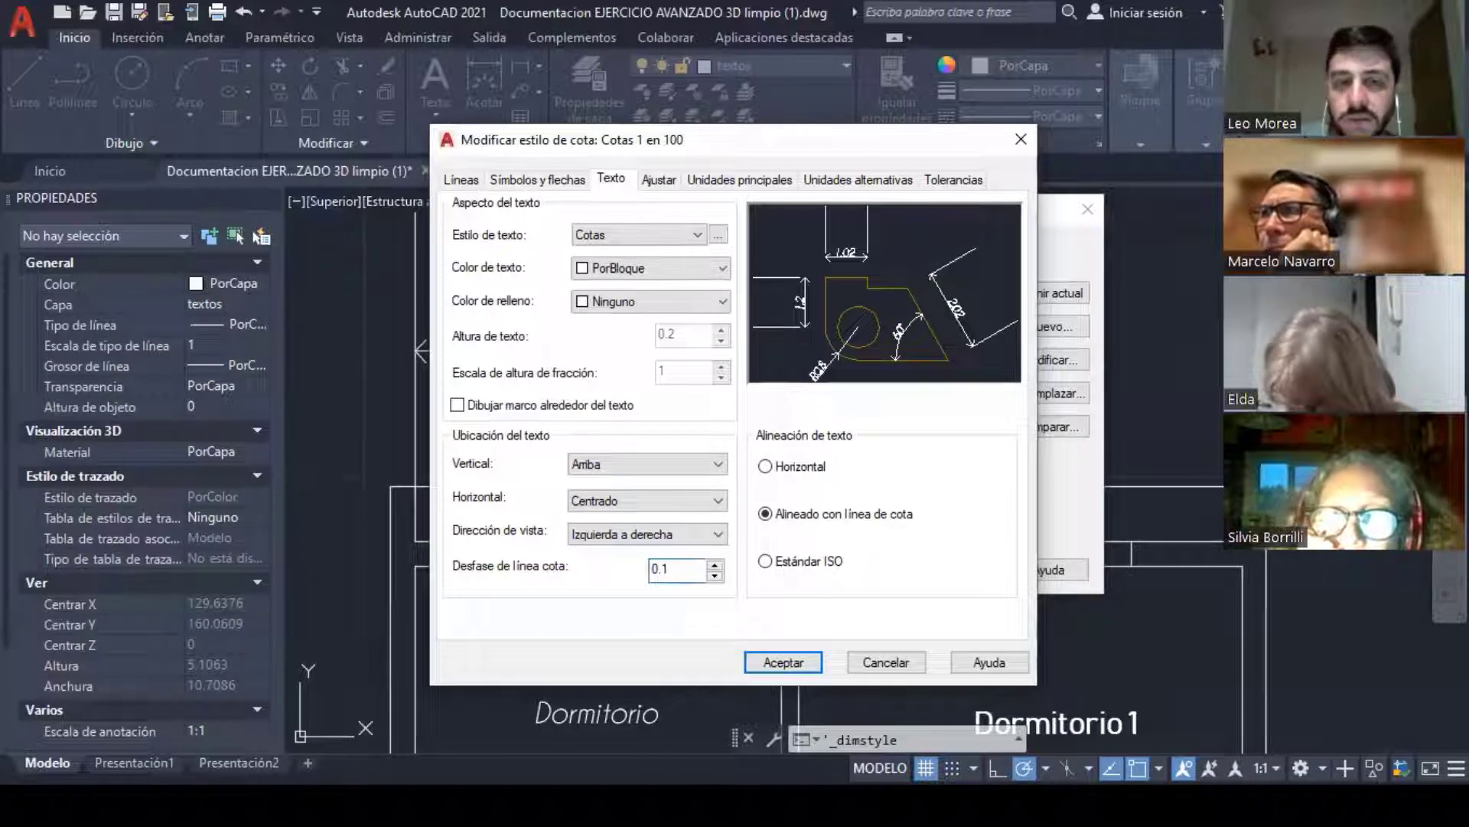
{"action": "left_click", "coordinate": [794, 512]}
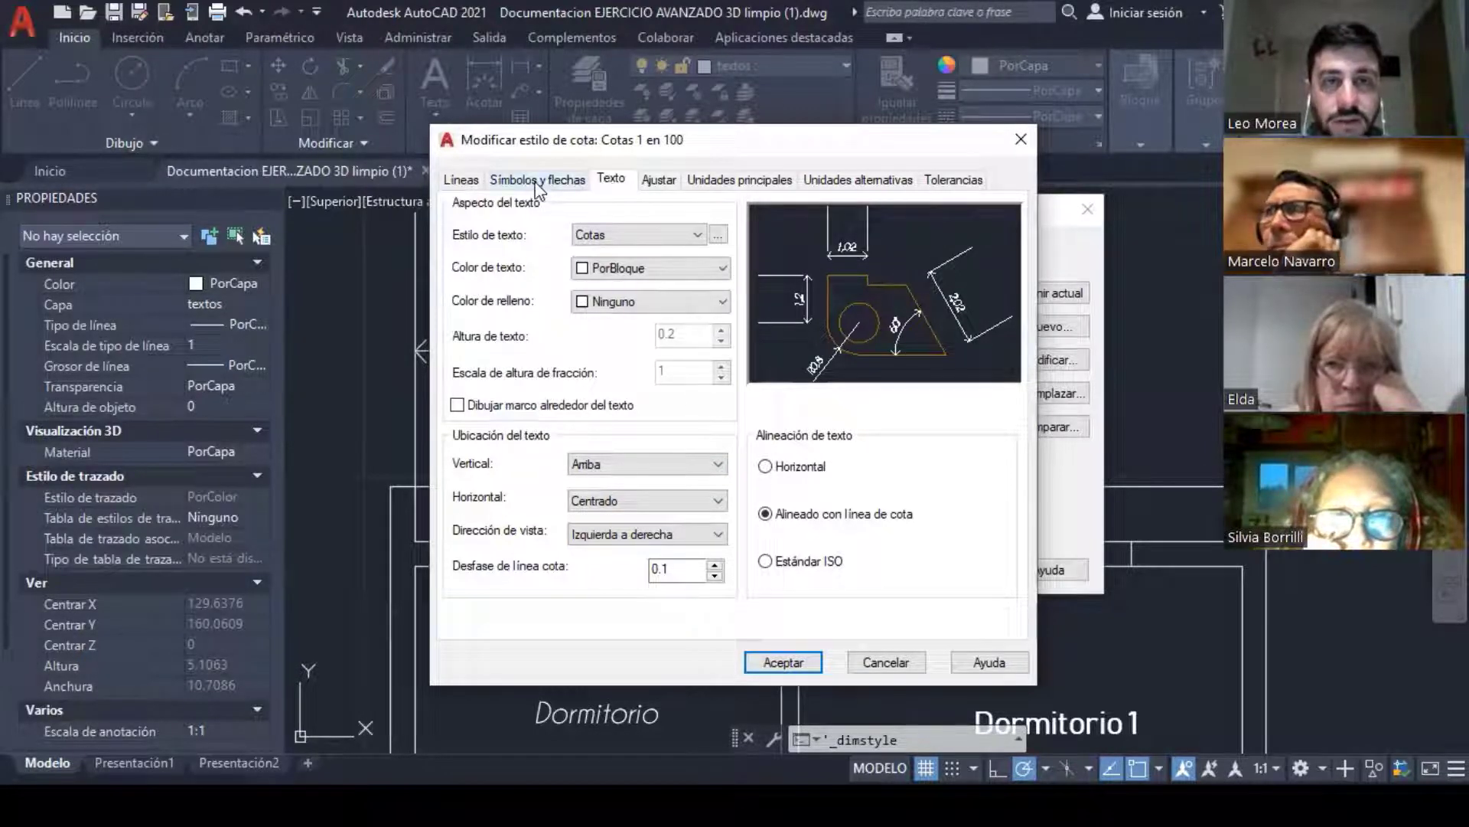
Step: Suppress both extension lines in the dimension style, accept the changes and close the style manager
{"action": "left_click", "coordinate": [462, 182]}
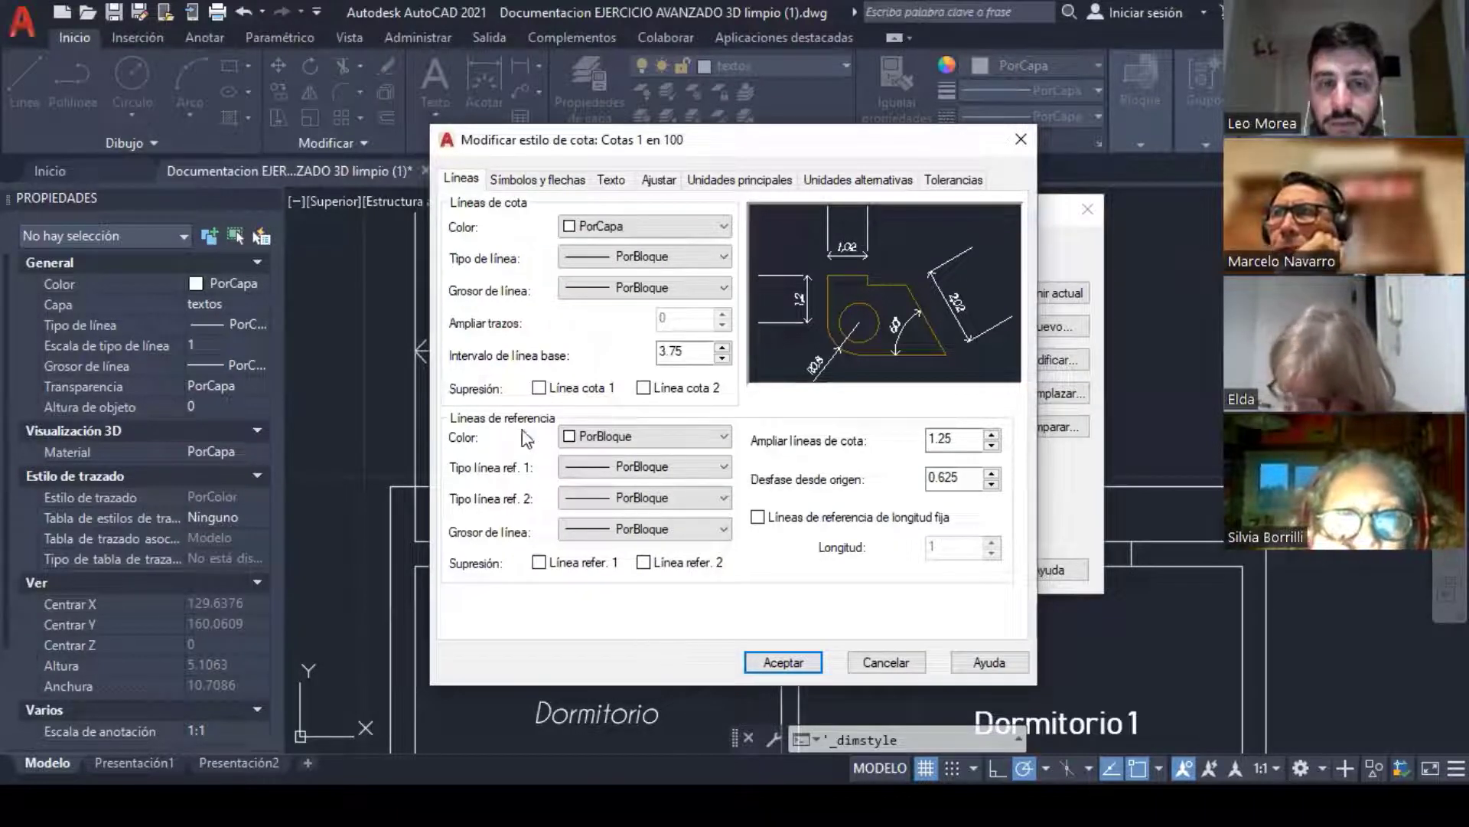
{"action": "left_click", "coordinate": [540, 563]}
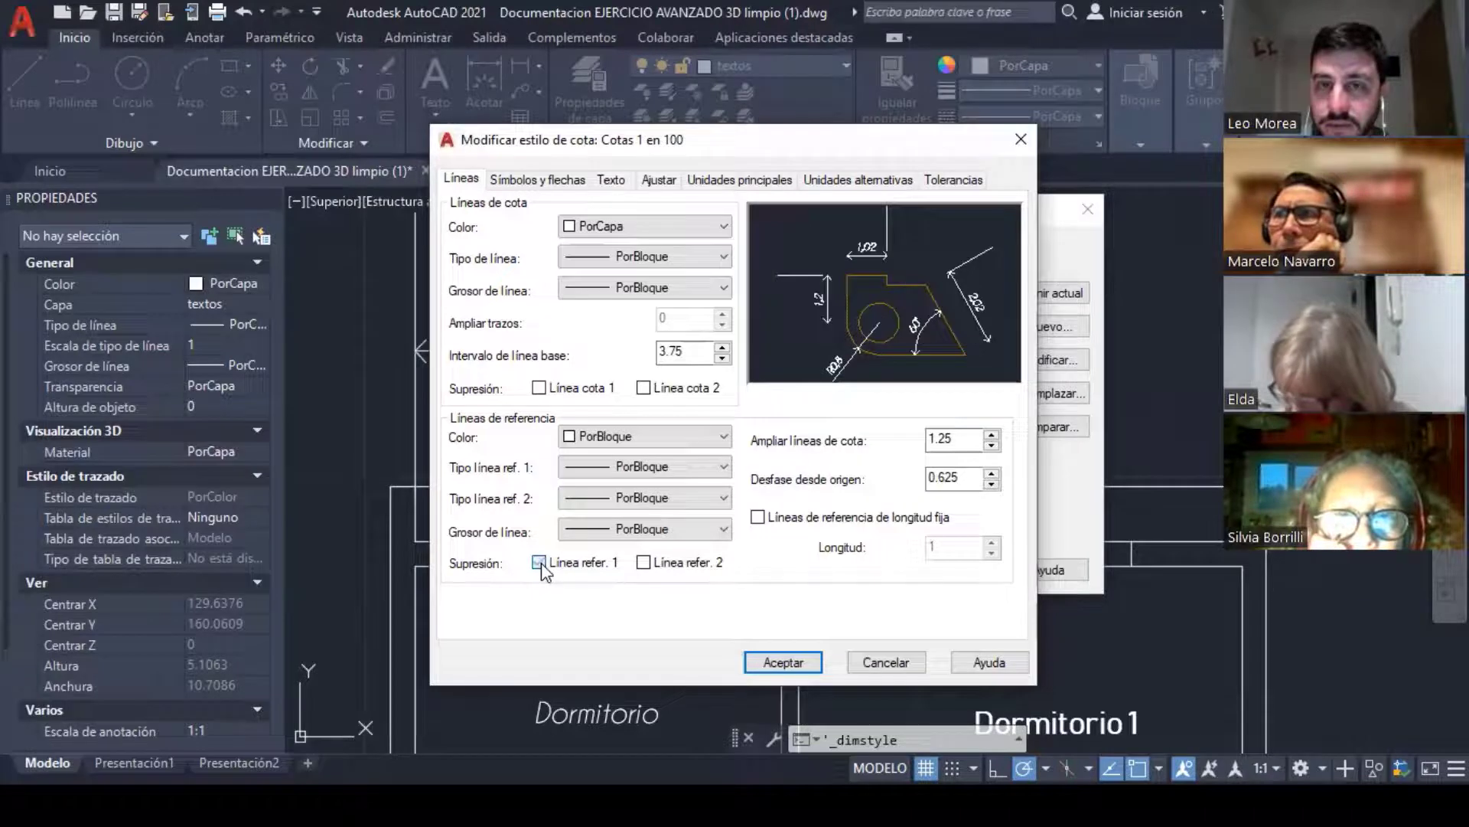
{"action": "left_click", "coordinate": [644, 563]}
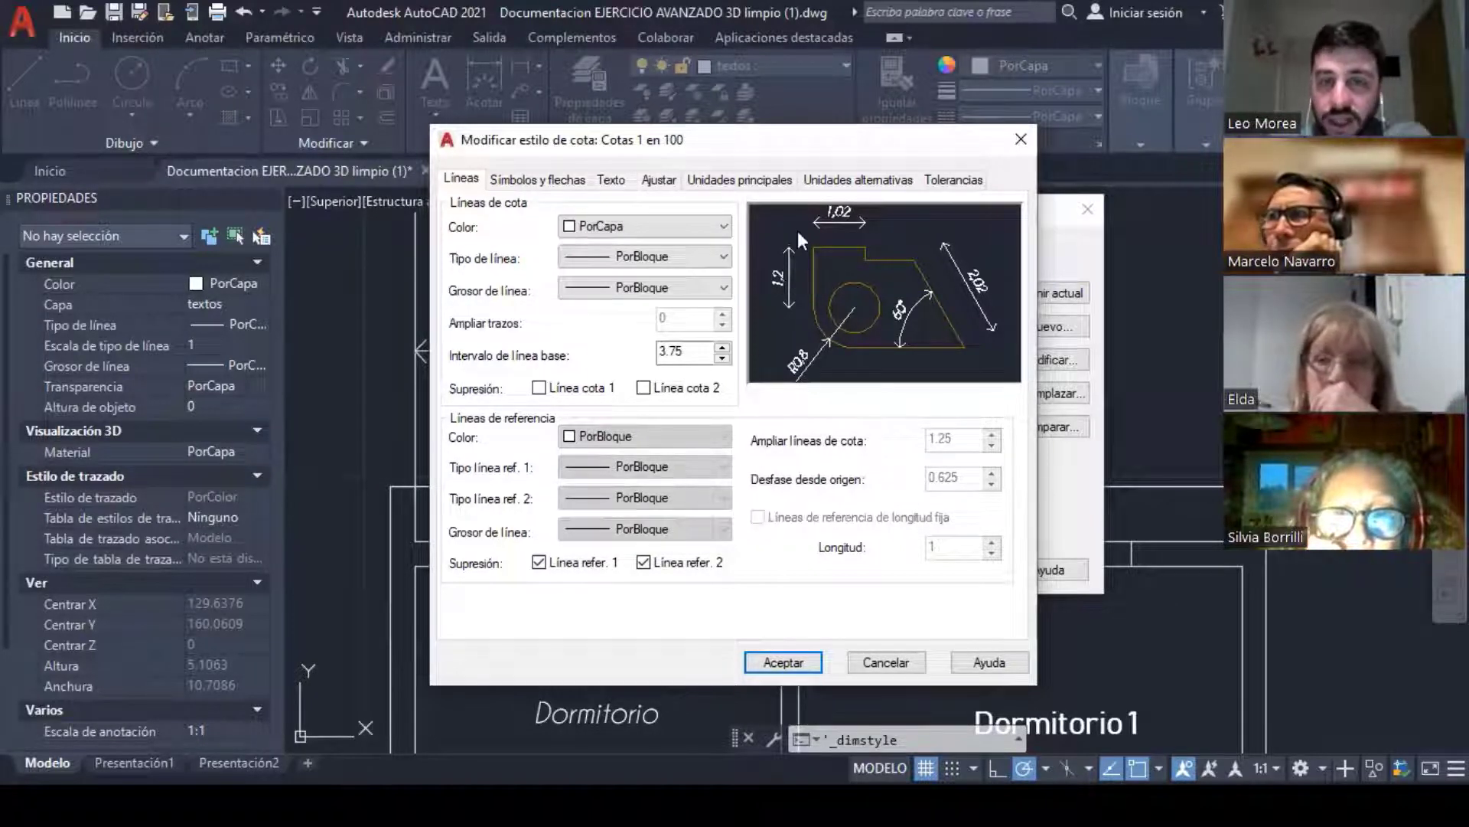
{"action": "left_click", "coordinate": [796, 663]}
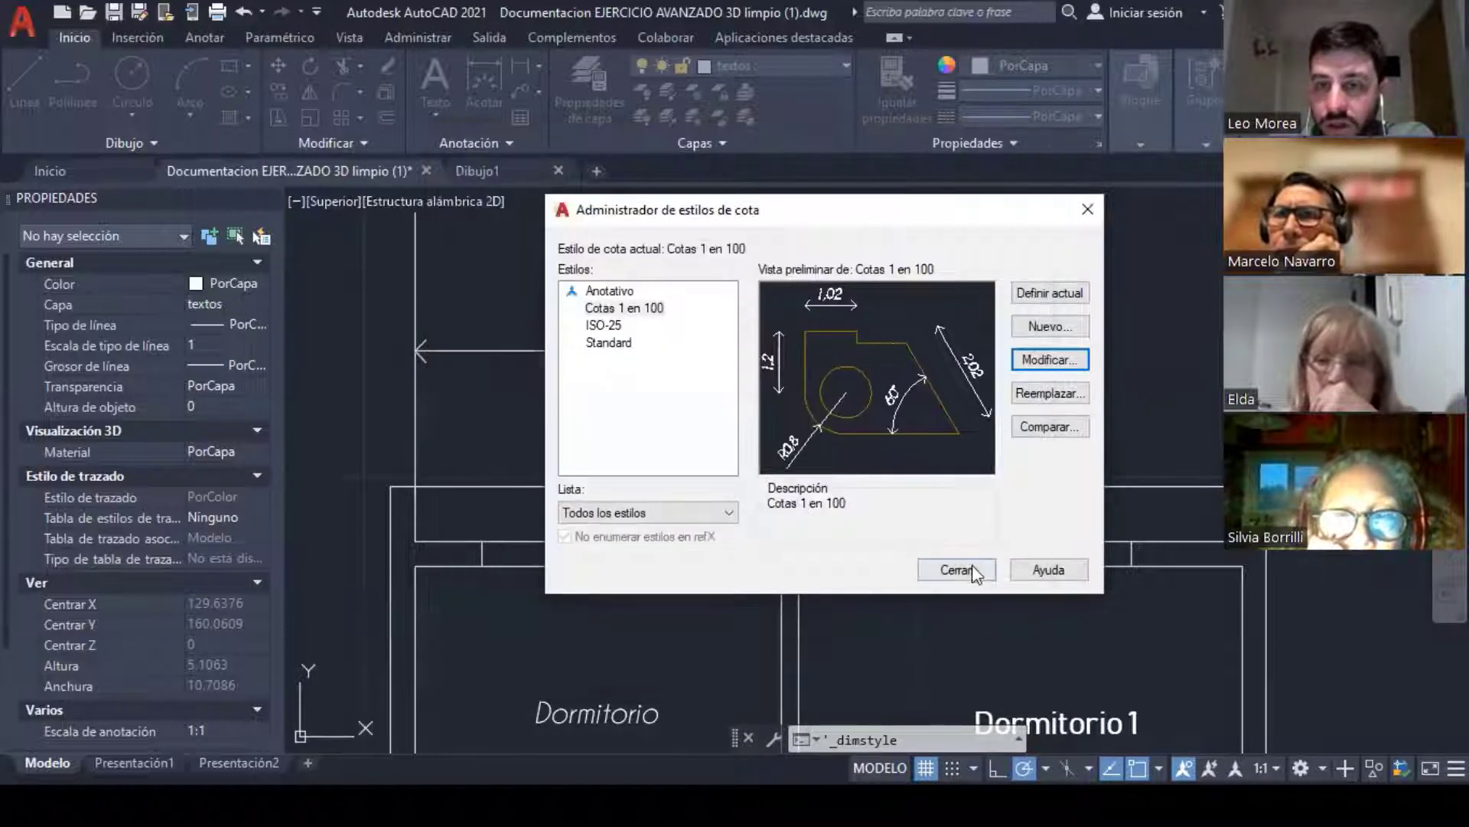
{"action": "left_click", "coordinate": [957, 570]}
Step: Move the dimension line from above the floor plan to inside the Dormitorio room, just above its label
{"action": "middle_click_drag", "start_coordinate": [792, 629], "coordinate": [879, 584]}
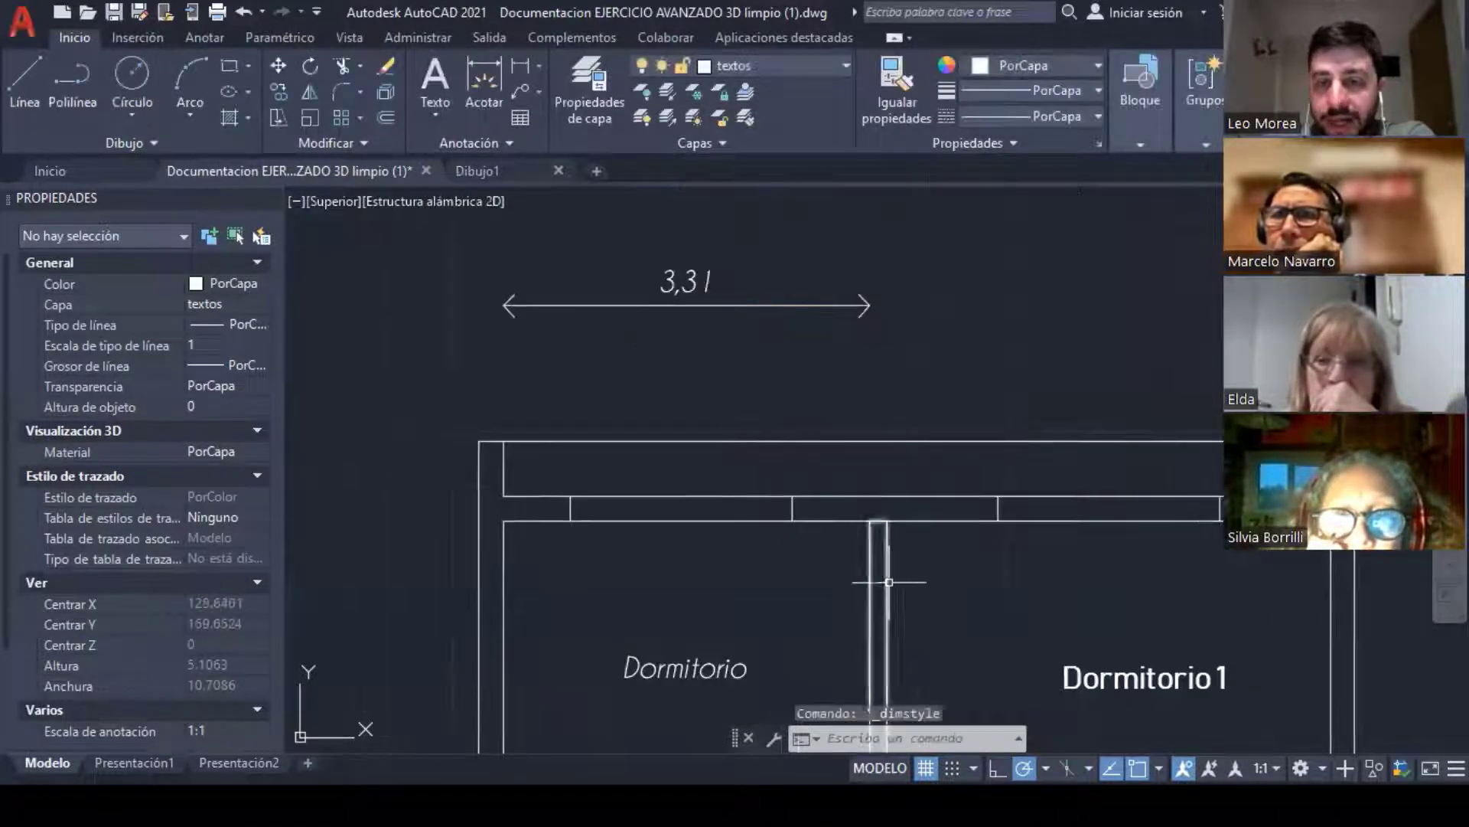
{"action": "left_click", "coordinate": [729, 301]}
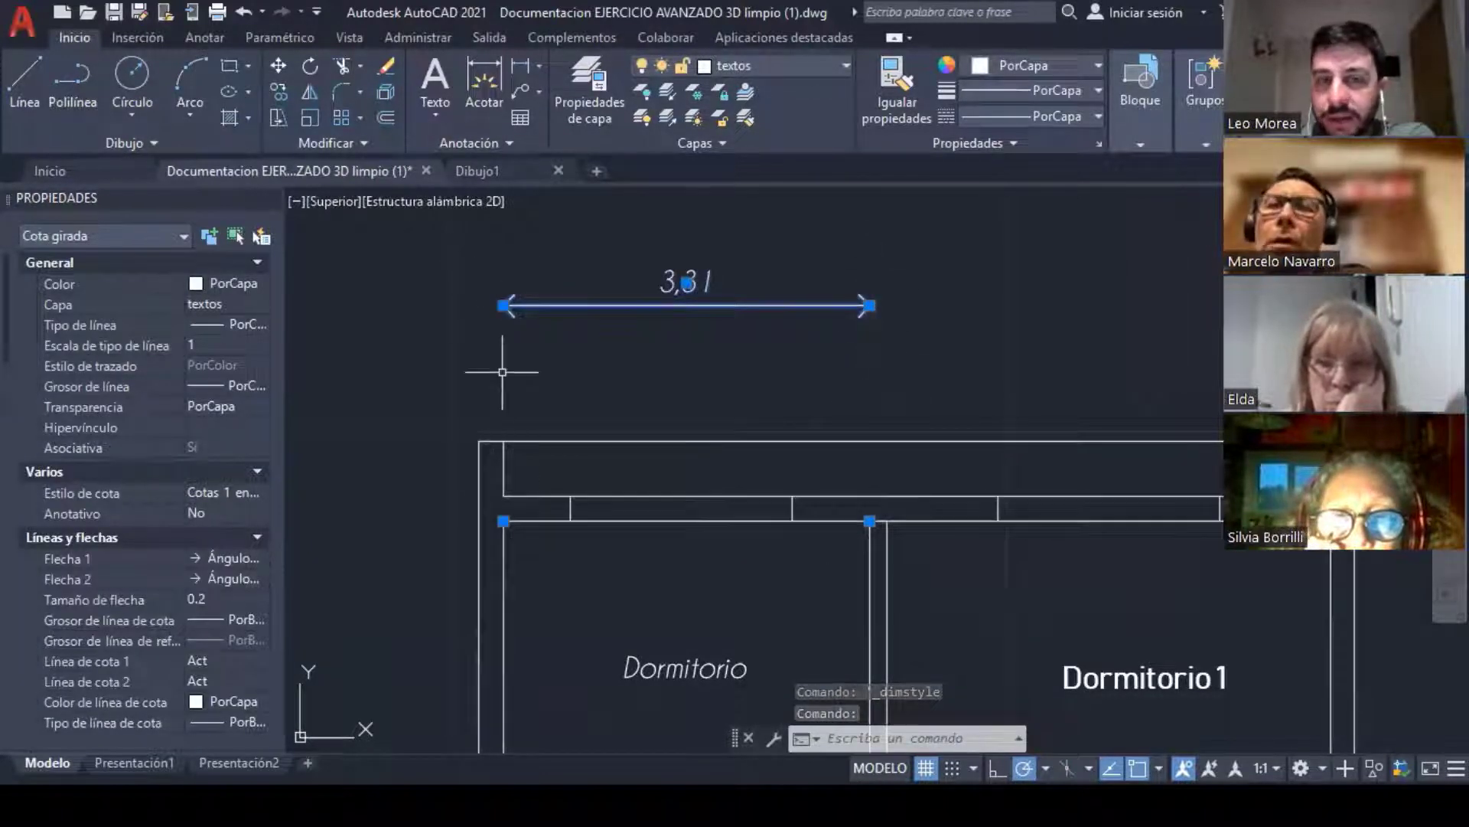
{"action": "mouse_move", "coordinate": [503, 306]}
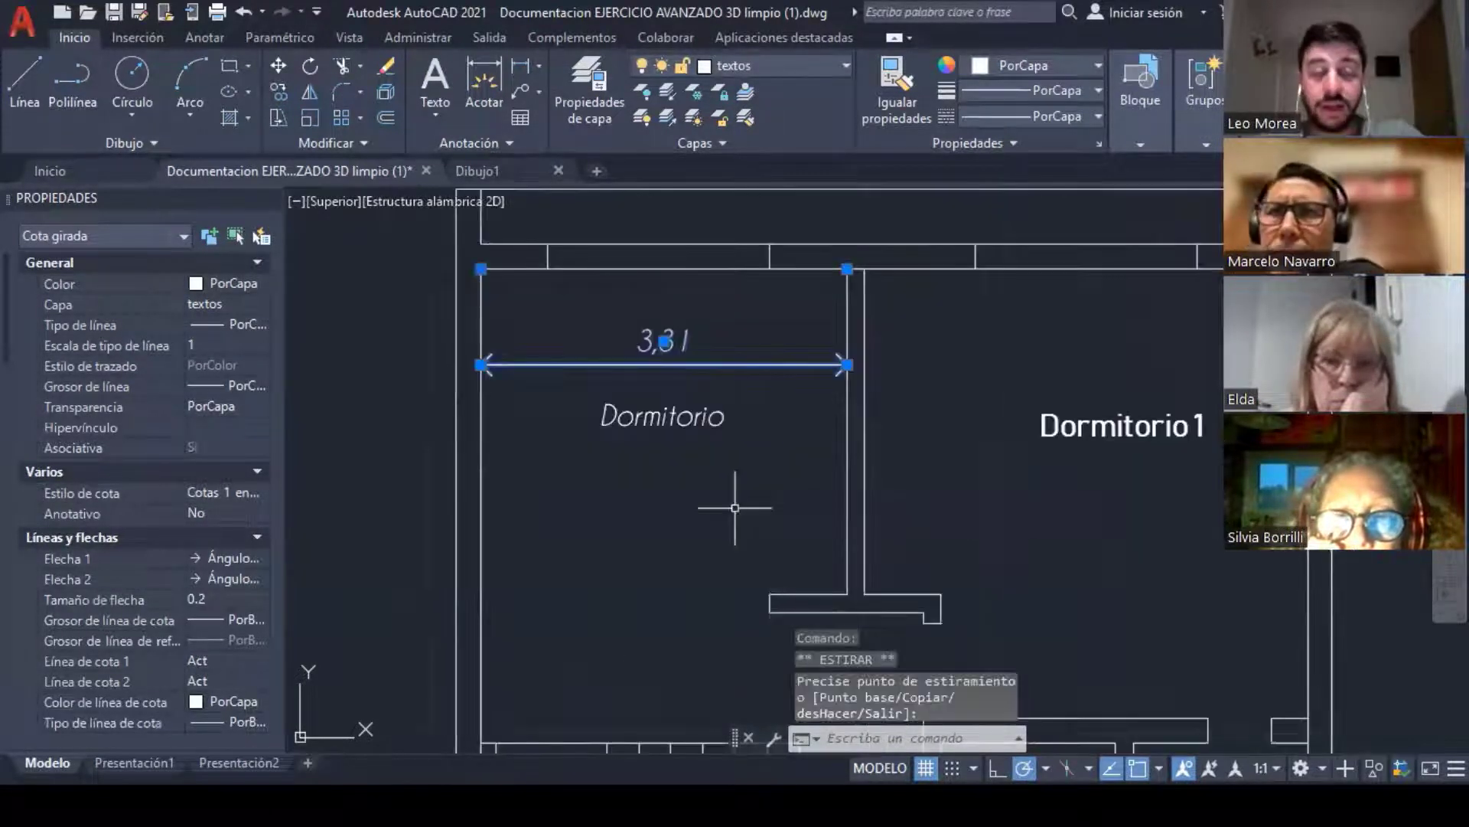
{"action": "key", "text": "Escape"}
{"action": "key", "text": "Escape"}
{"action": "scroll", "coordinate": [525, 377], "scroll_direction": "up", "scroll_amount": 5}
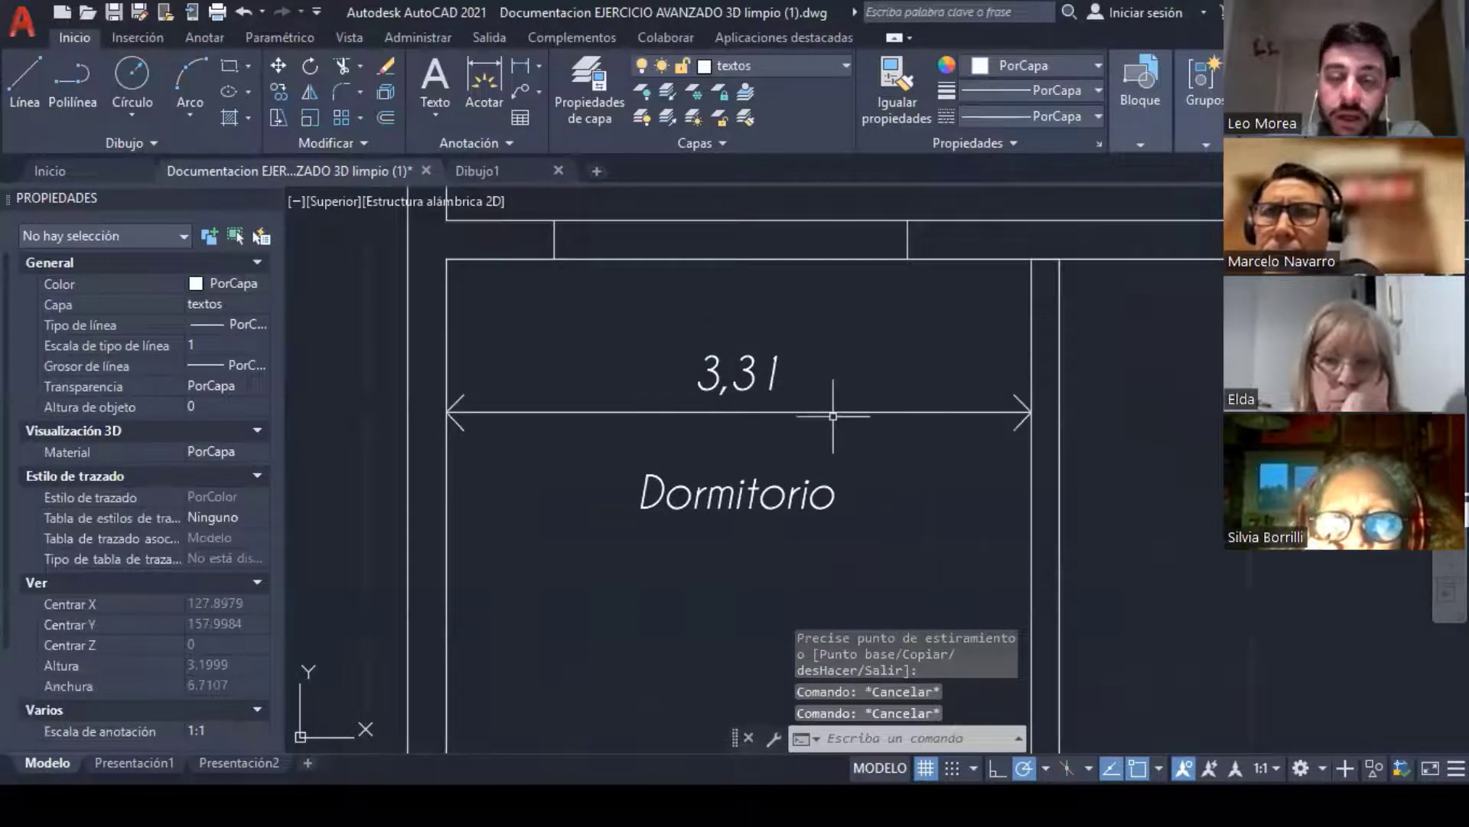
Step: Move the Dormitorio width dimension back outside the room, just above the plan's upper wall
{"action": "left_click", "coordinate": [823, 410]}
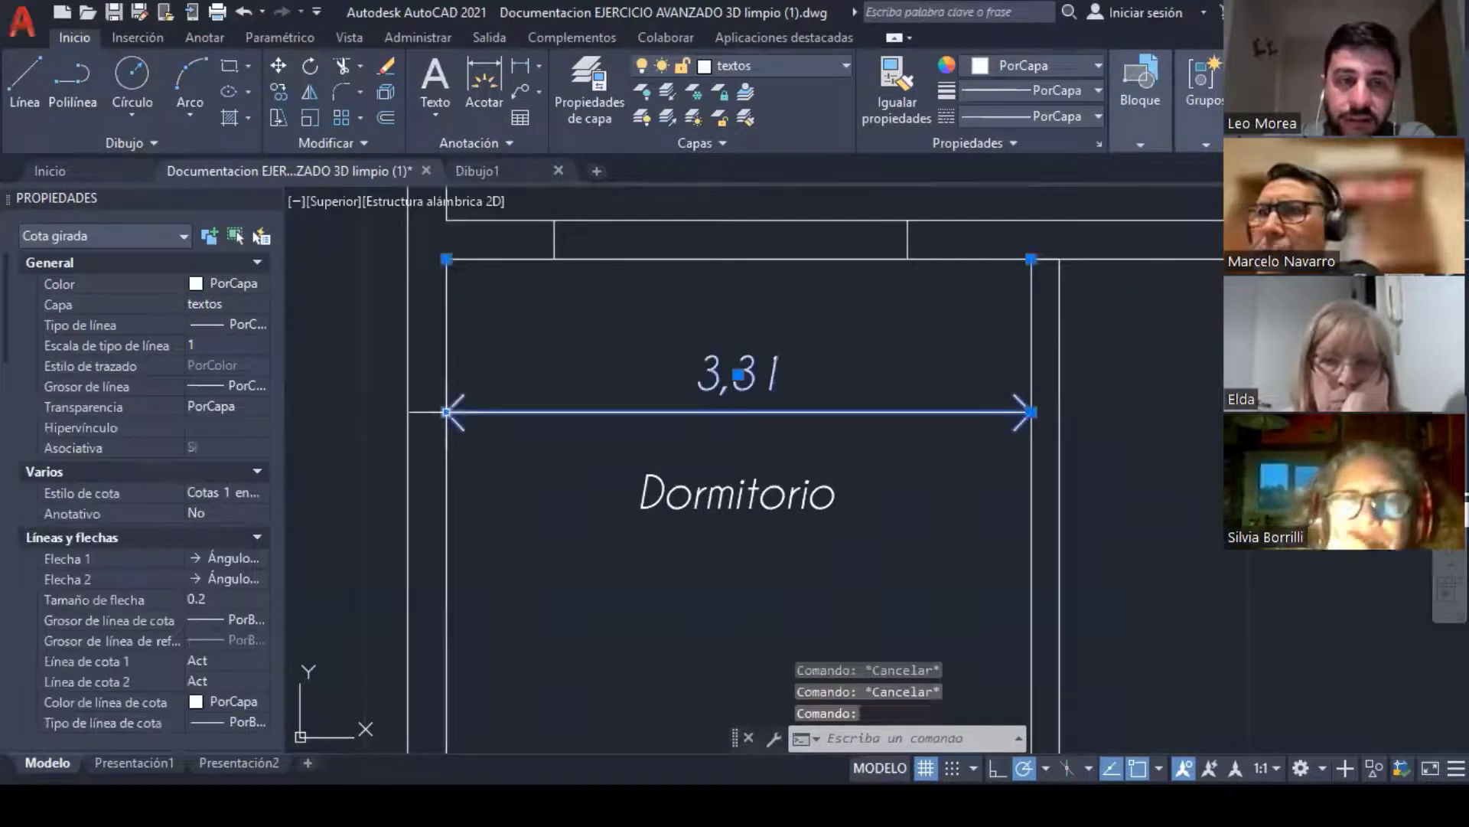
{"action": "left_click", "coordinate": [446, 412]}
{"action": "middle_click_drag", "start_coordinate": [551, 222], "coordinate": [521, 457]}
{"action": "left_click", "coordinate": [596, 283]}
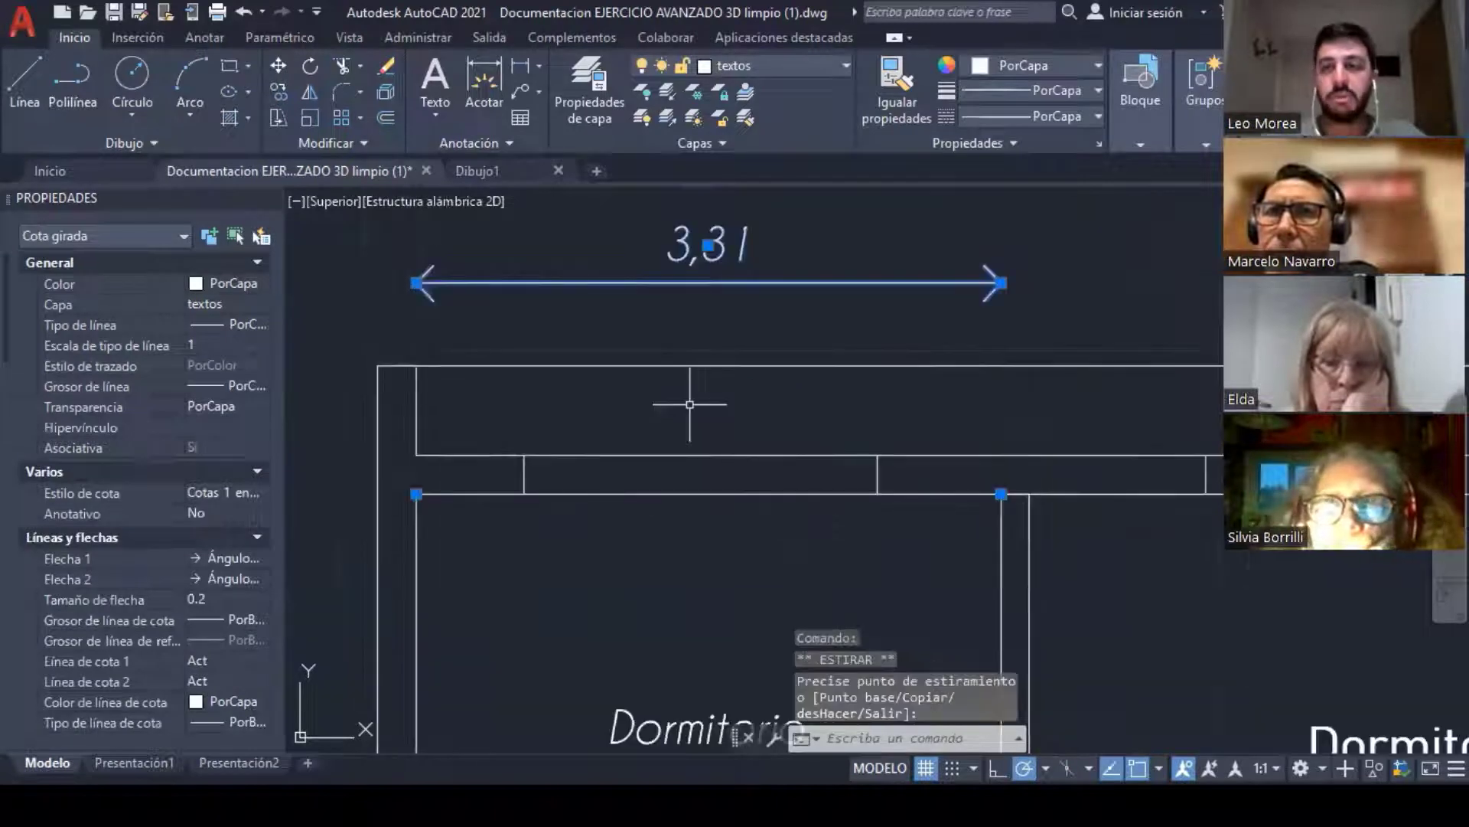
{"action": "key", "text": "Escape"}
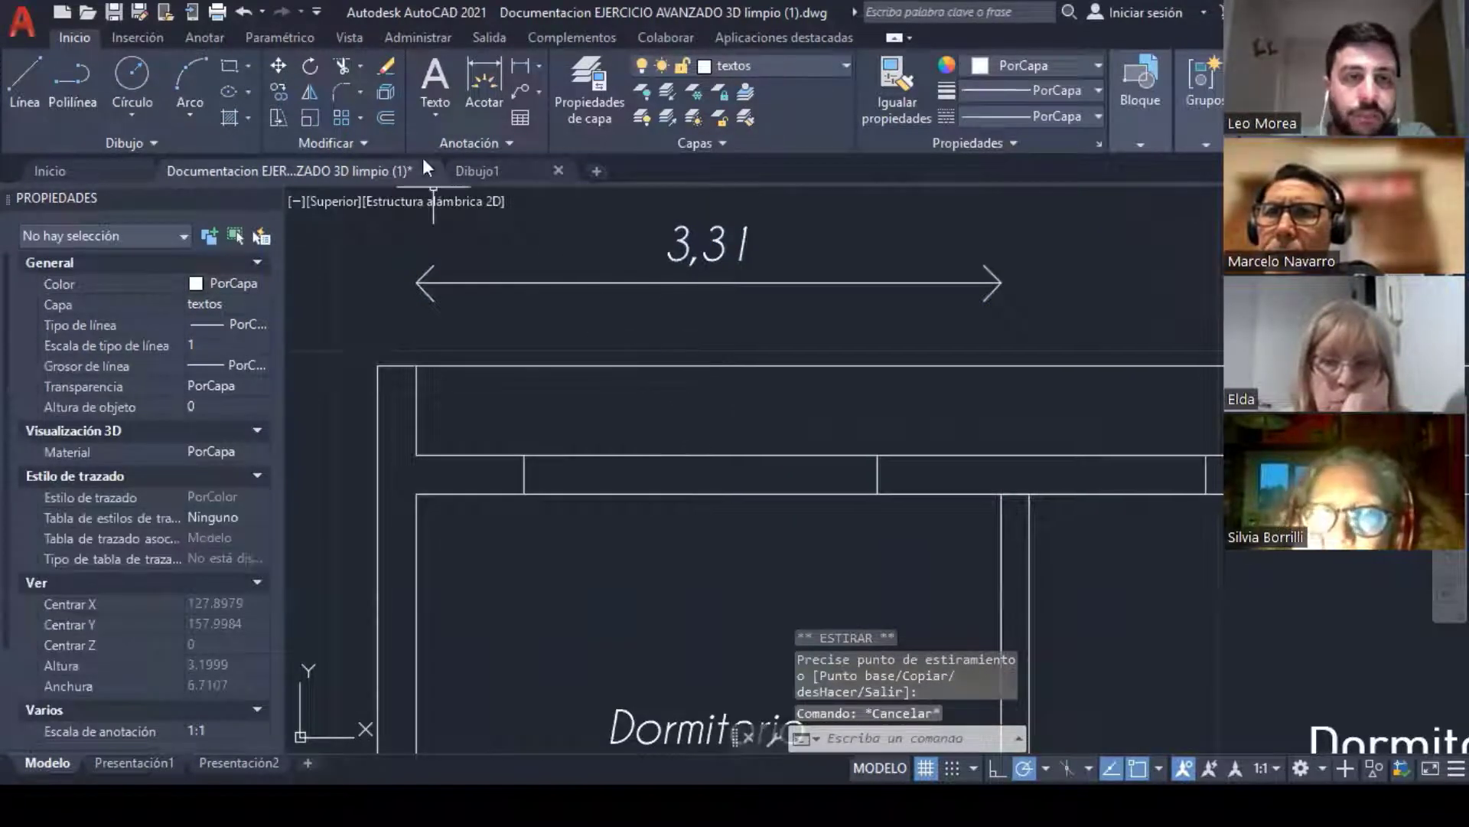
Step: Modify the Cotas 1 en 100 style to stop suppressing both extension lines and set the baseline spacing to 1
{"action": "left_click", "coordinate": [461, 148]}
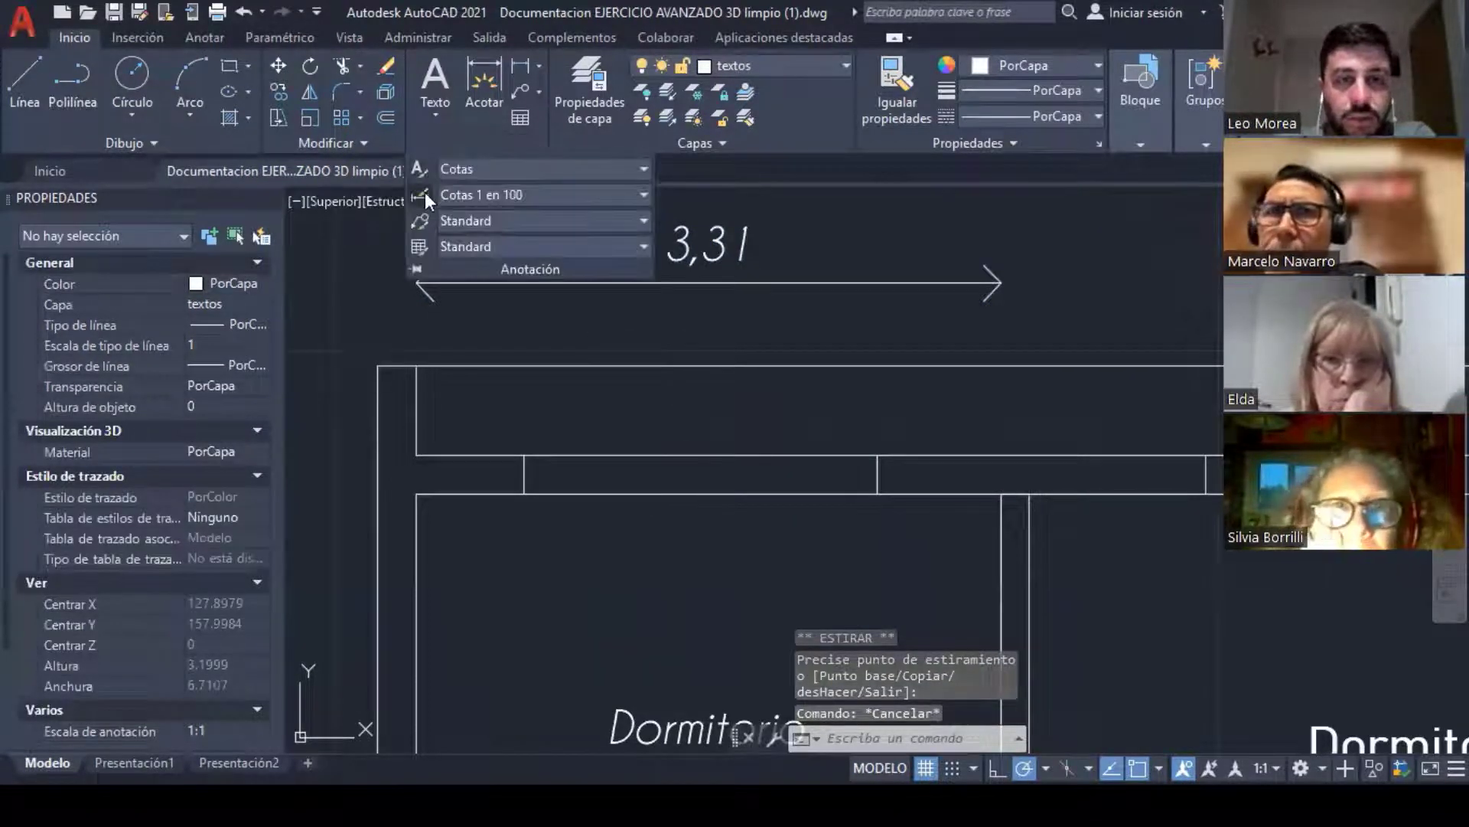
{"action": "left_click", "coordinate": [422, 194]}
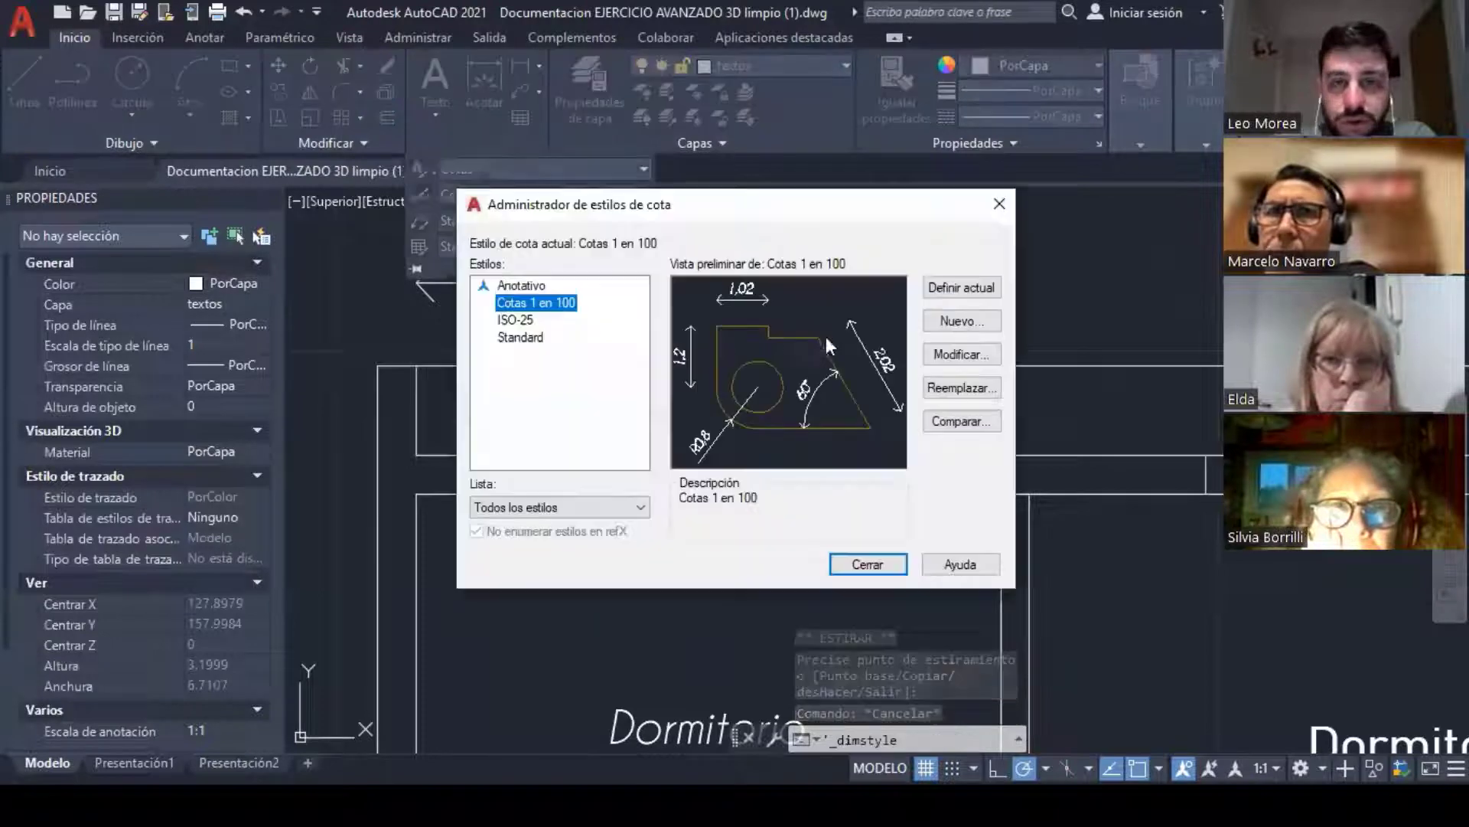
{"action": "left_click", "coordinate": [949, 357]}
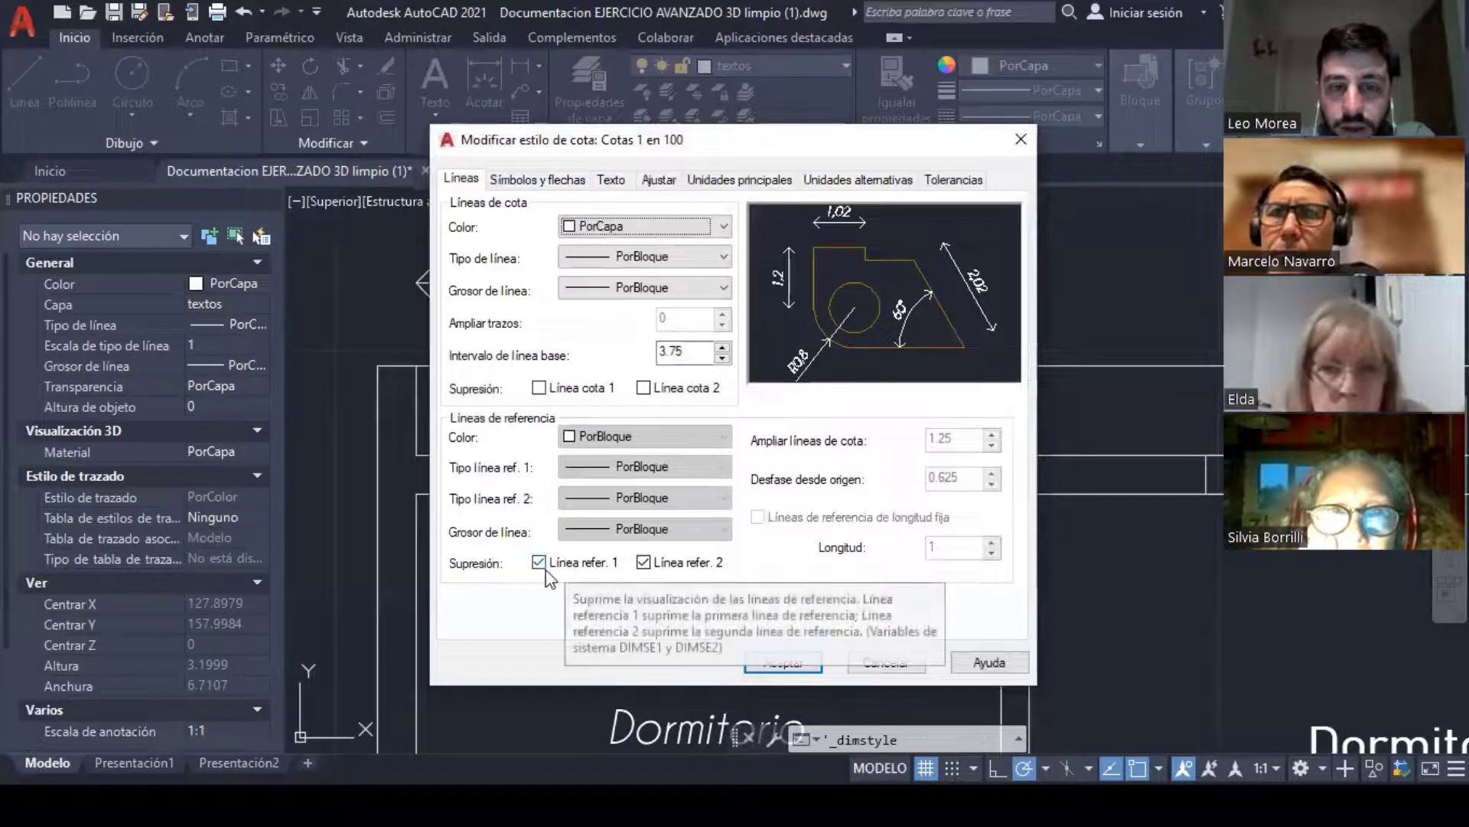
{"action": "left_click", "coordinate": [567, 567]}
{"action": "left_click", "coordinate": [645, 564]}
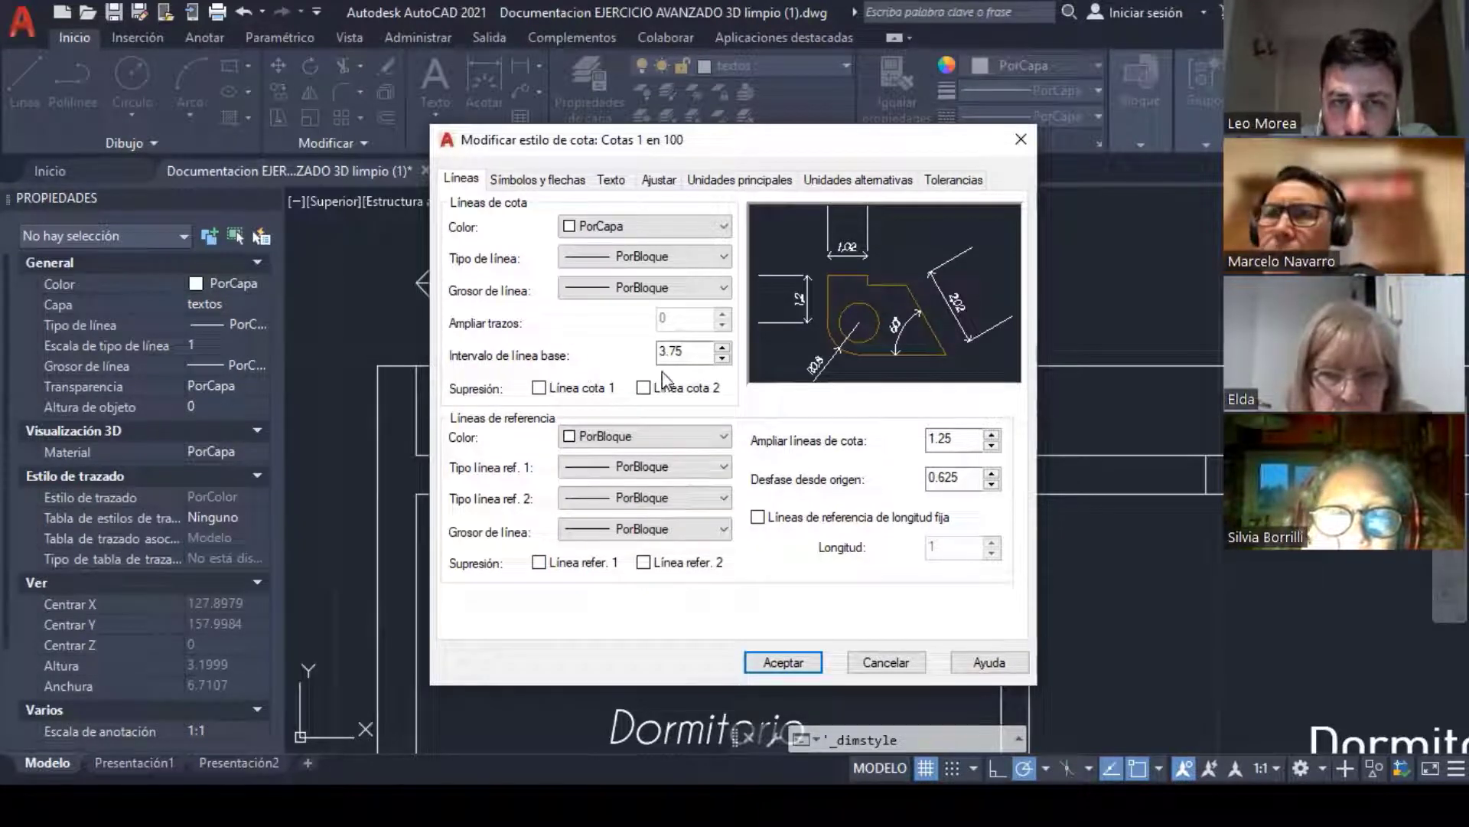
{"action": "double_click", "coordinate": [681, 351]}
{"action": "type", "text": "1"}
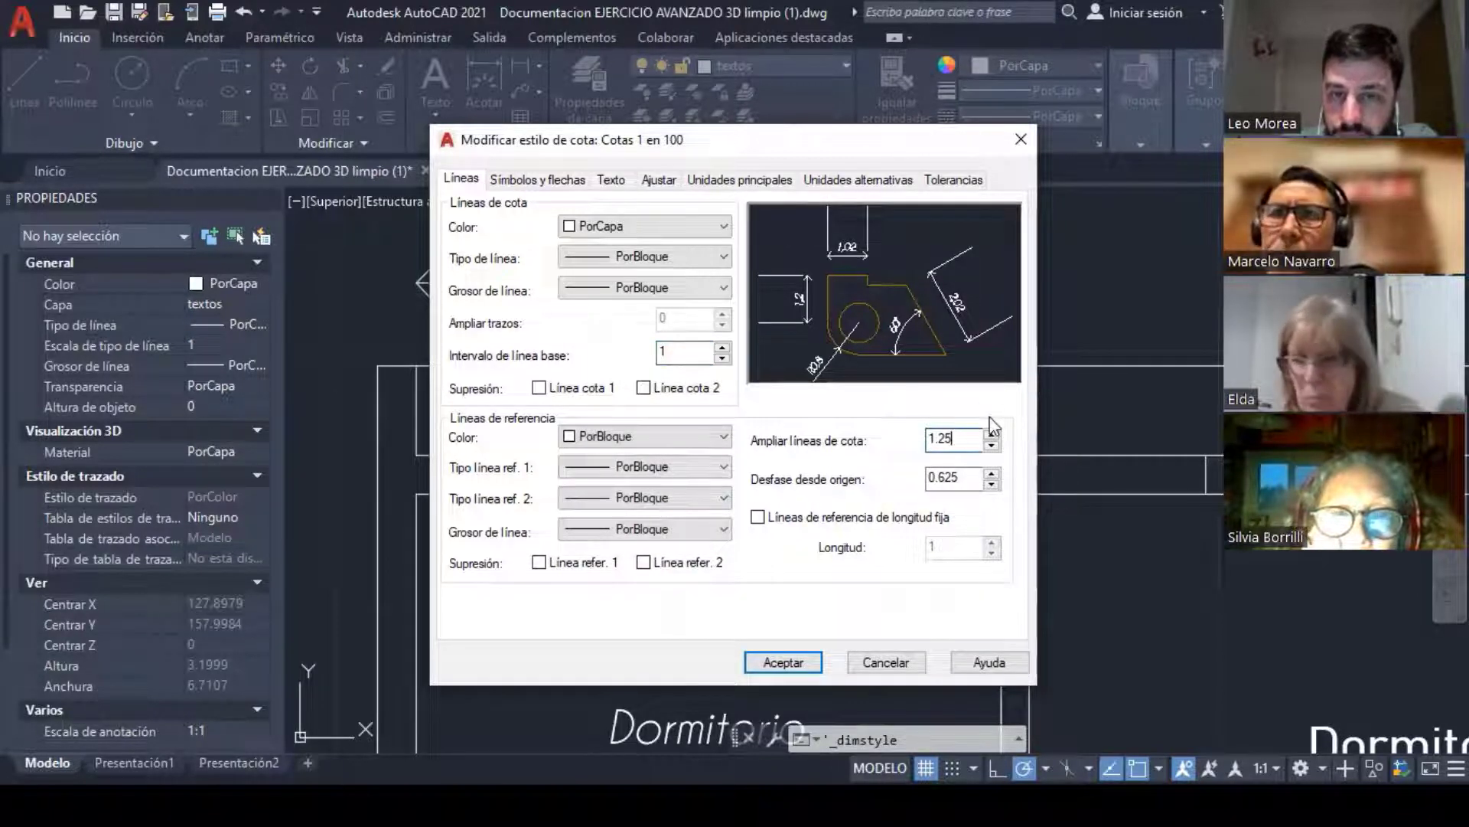
Step: Set the extension lines' offset from origin to 0.1 and their extension beyond the dimension lines to 0.1
{"action": "left_click_drag", "start_coordinate": [938, 478], "coordinate": [979, 478]}
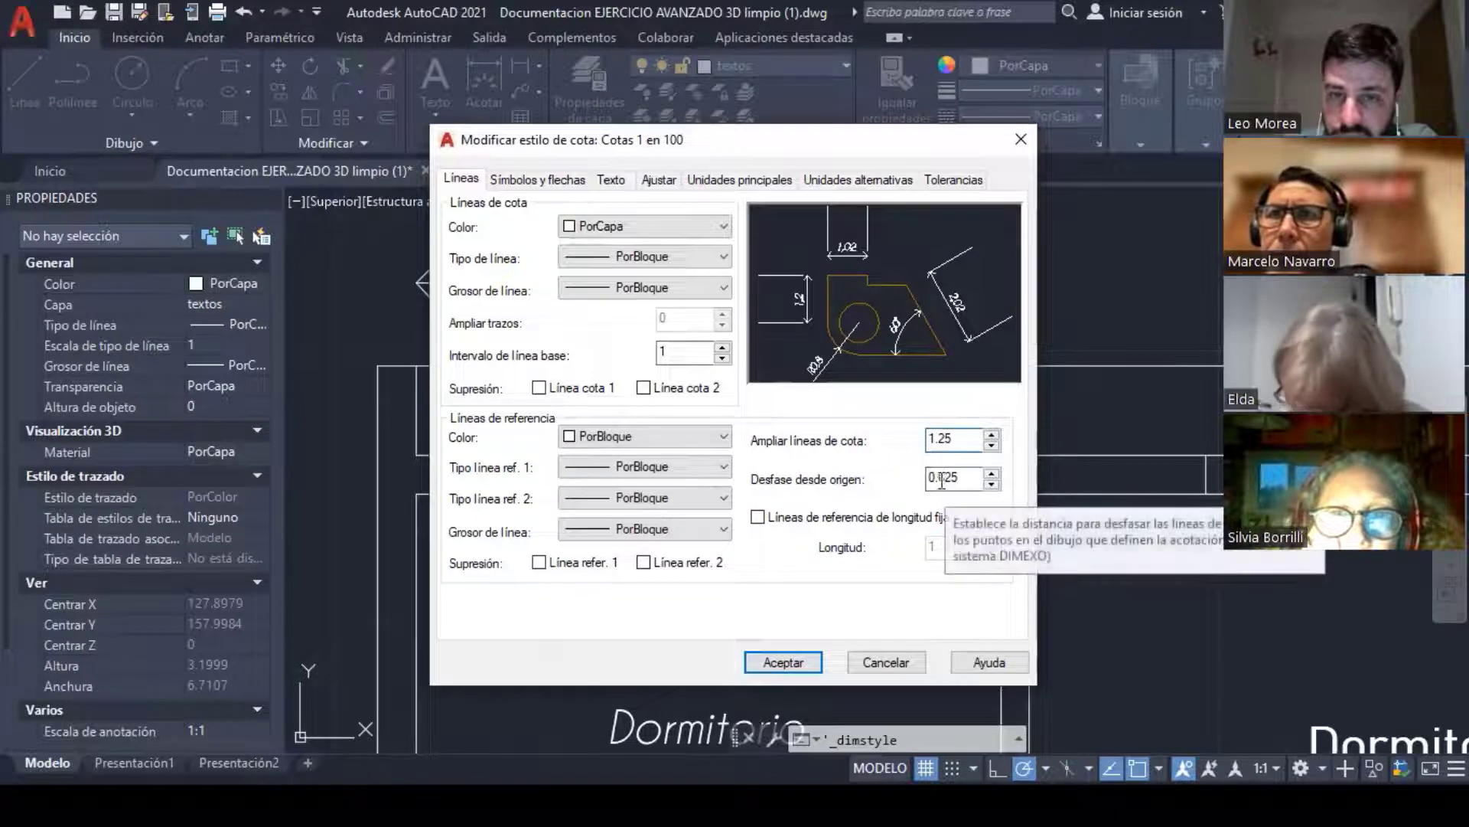
{"action": "type", "text": "1"}
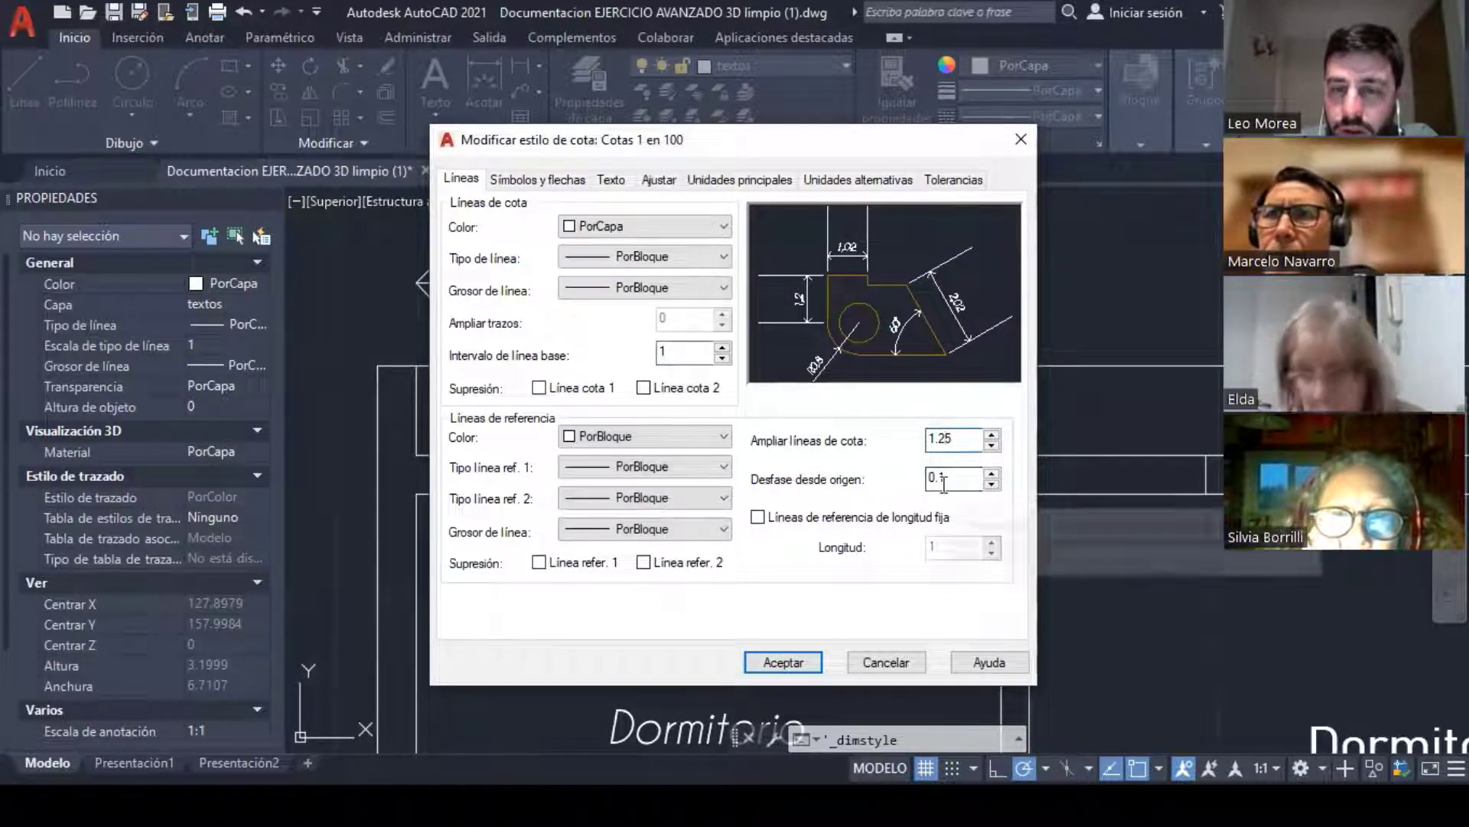
{"action": "key", "text": "BackSpace"}
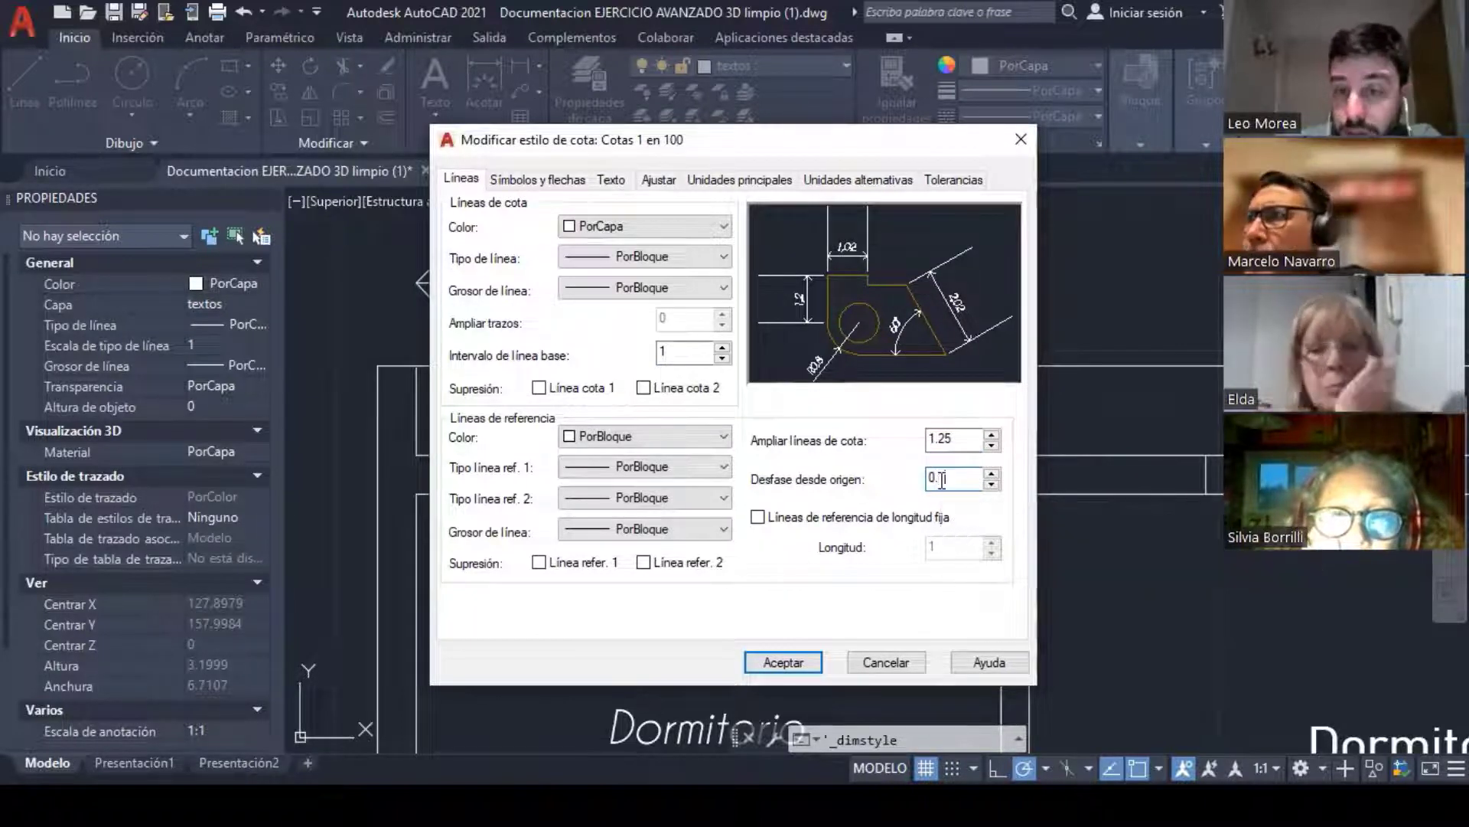
{"action": "type", "text": "1"}
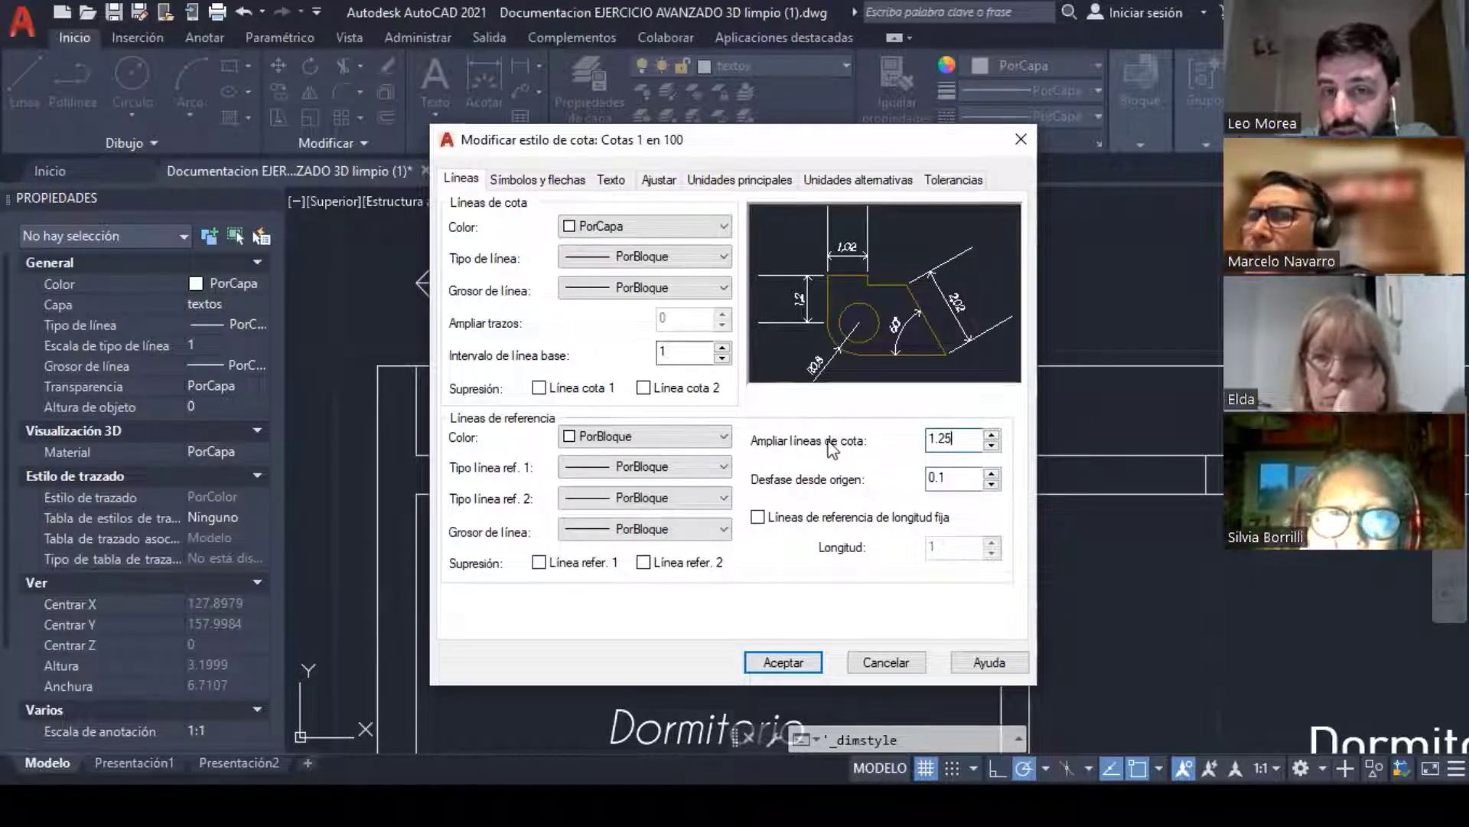
{"action": "double_click", "coordinate": [946, 442]}
{"action": "type", "text": "0."}
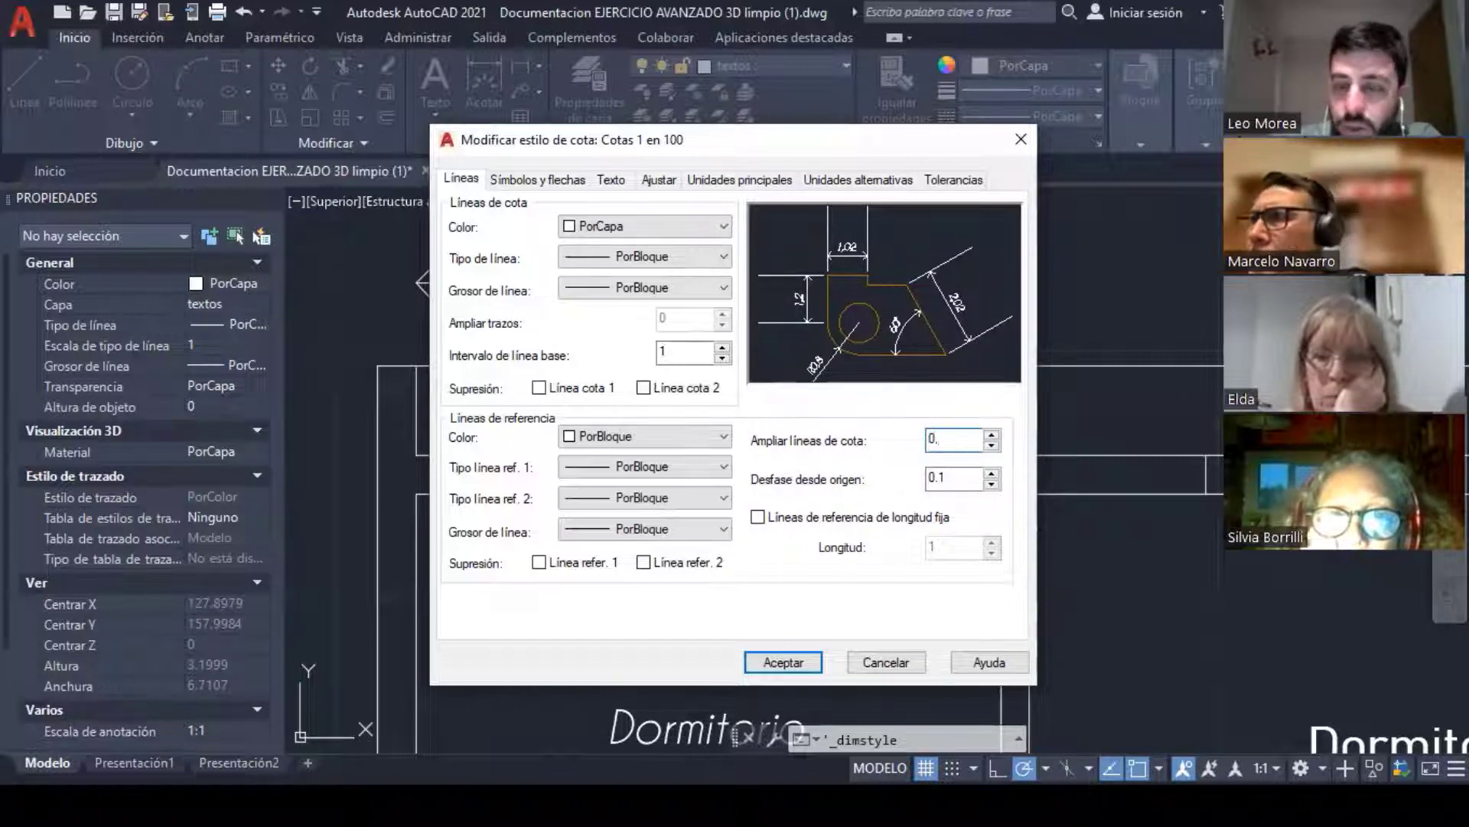
{"action": "type", "text": "1"}
{"action": "double_click", "coordinate": [943, 441]}
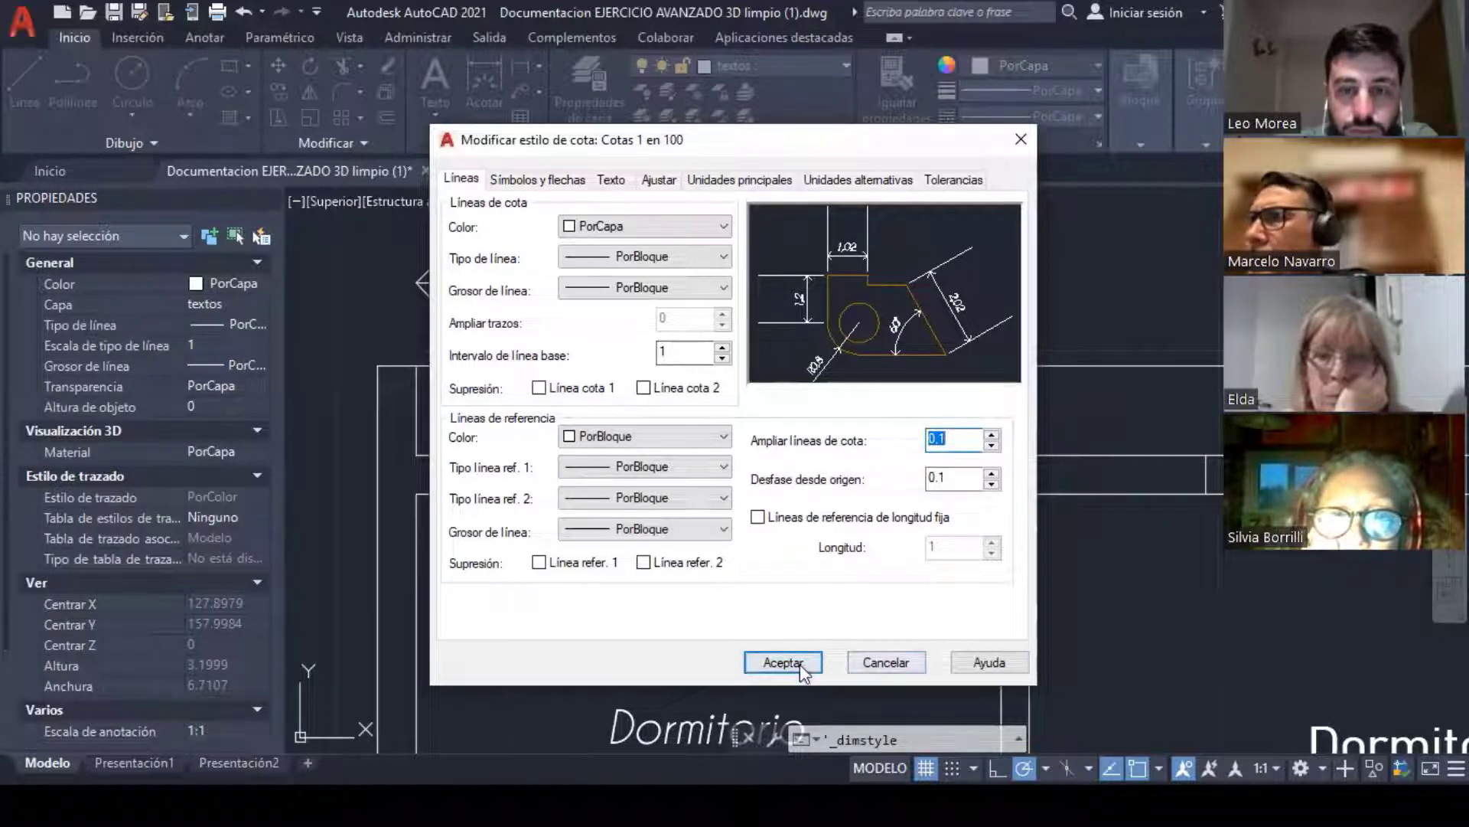
{"action": "left_click", "coordinate": [961, 442]}
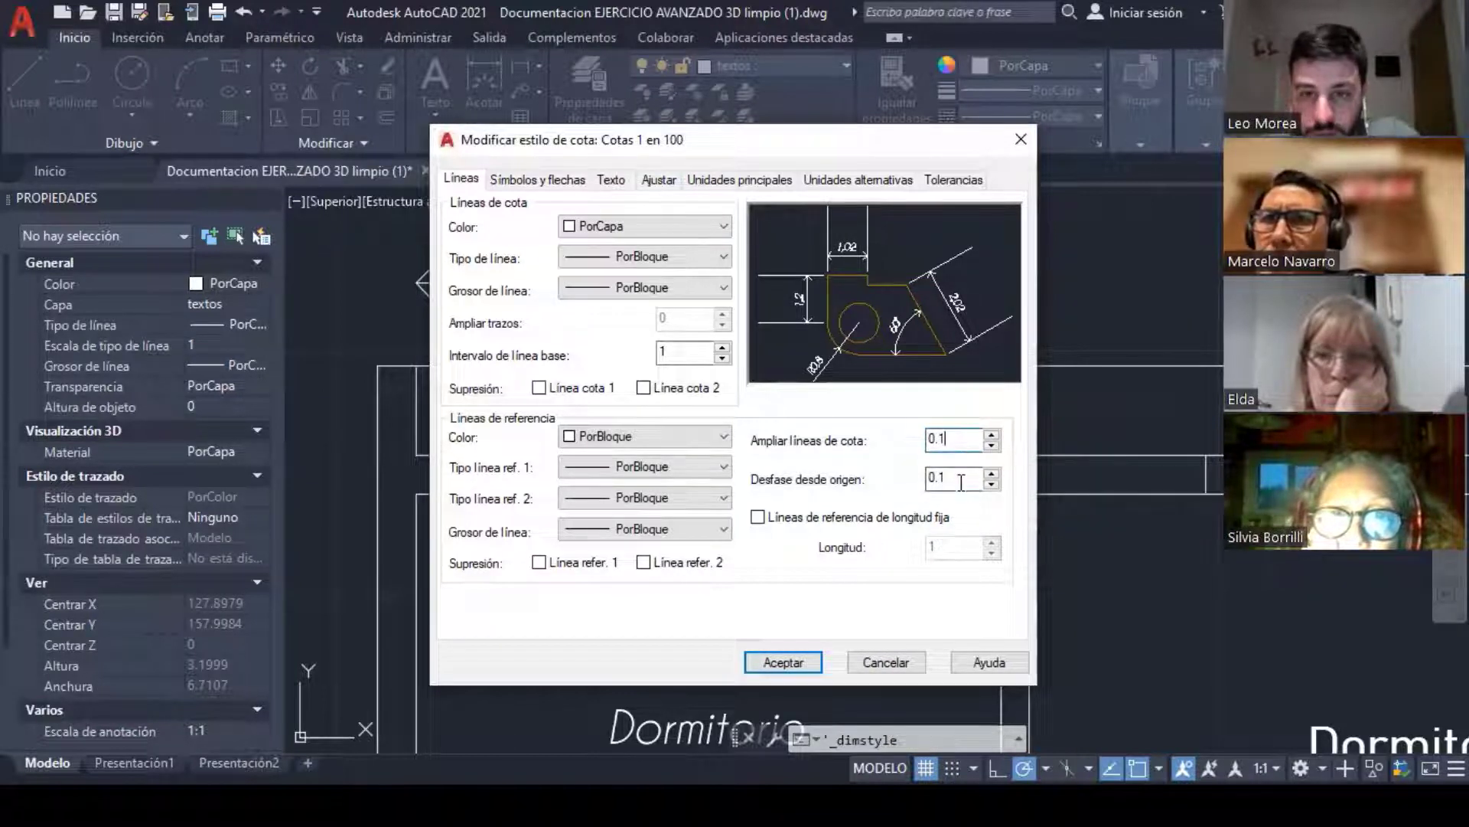
Step: Apply the line settings of the Cotas 1 en 100 style and close the dimension style manager
{"action": "left_click", "coordinate": [963, 480]}
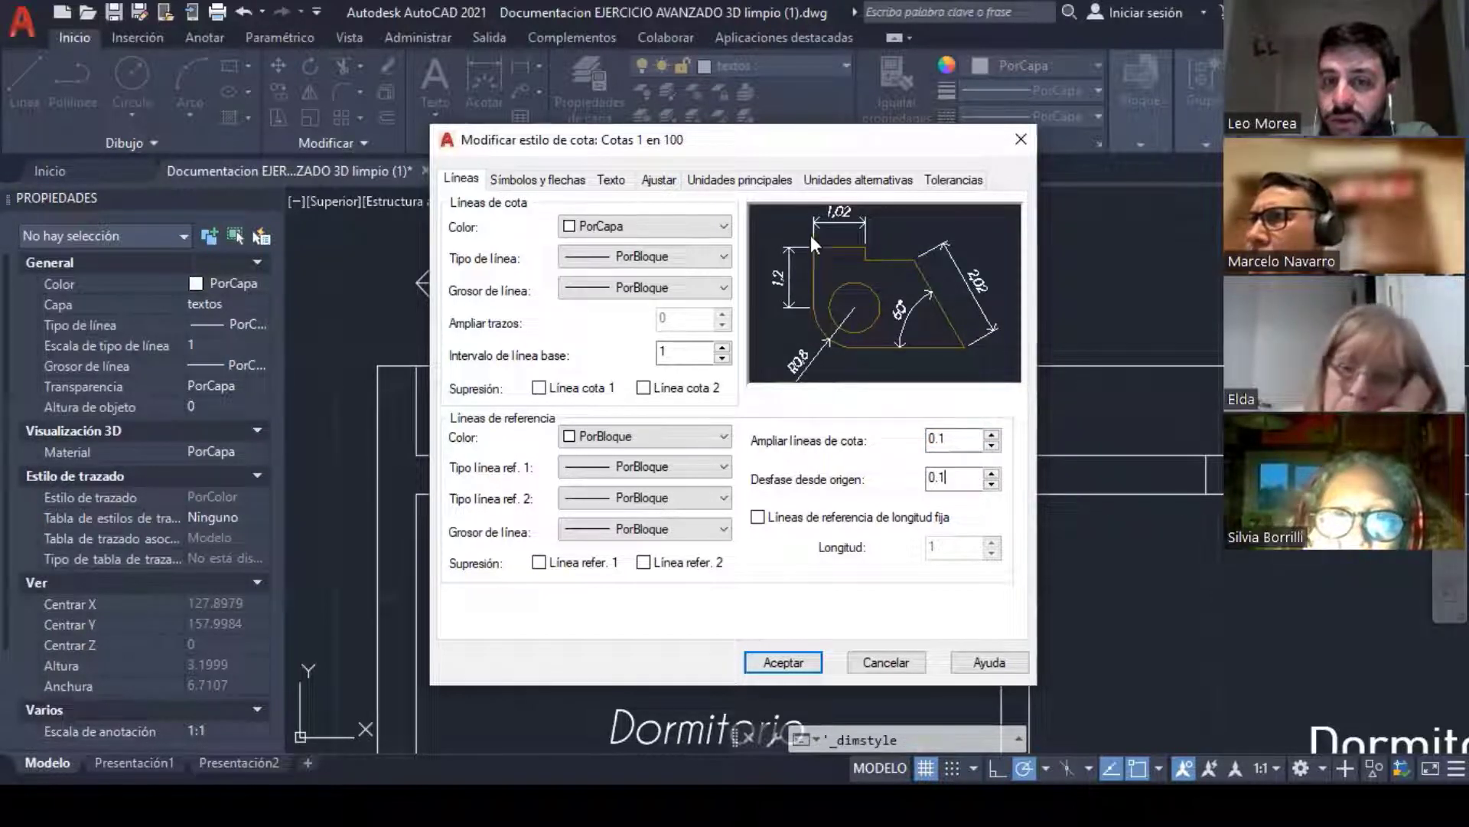
{"action": "left_click", "coordinate": [784, 659]}
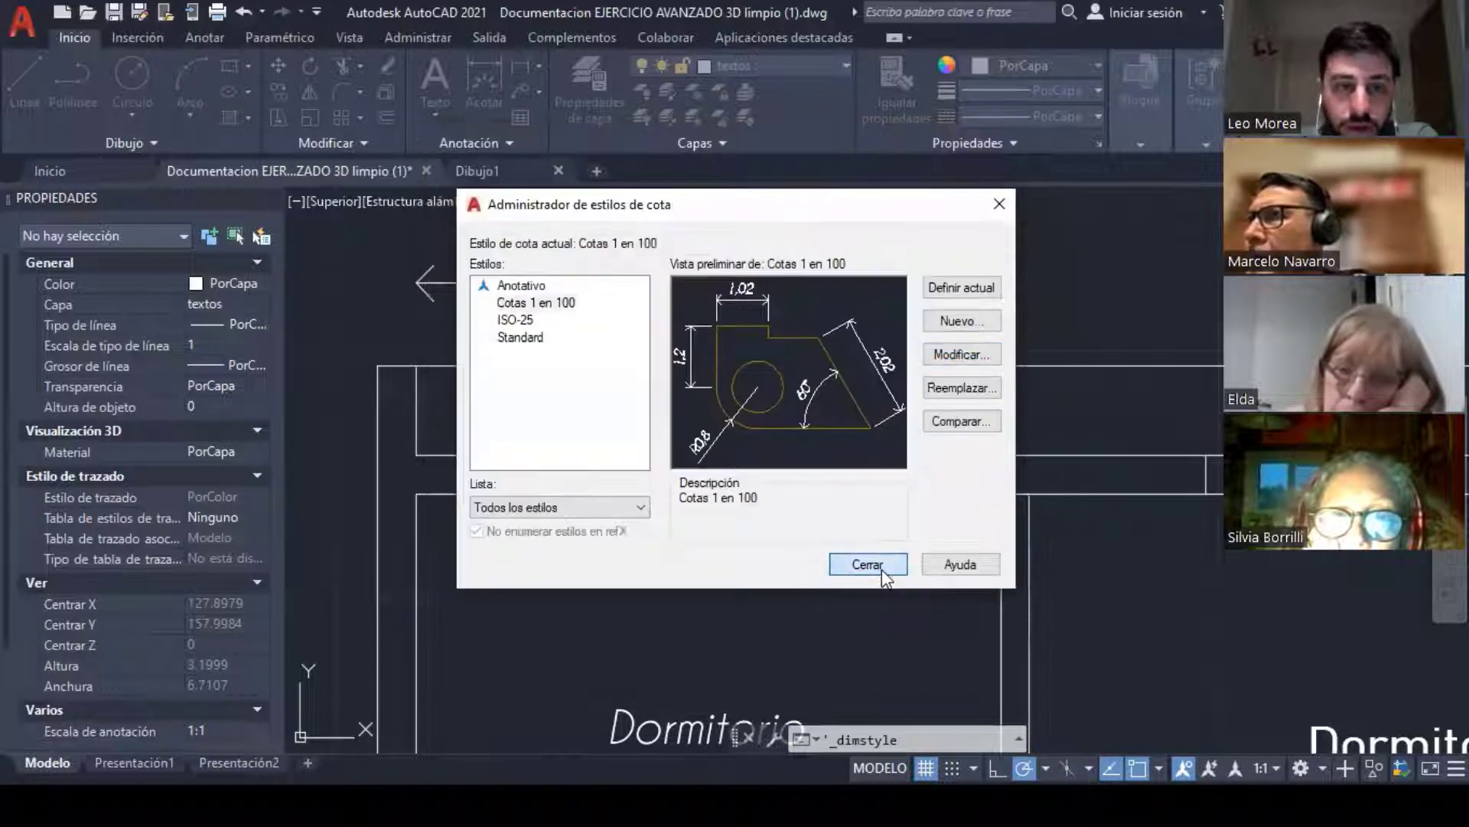
{"action": "left_click", "coordinate": [882, 568]}
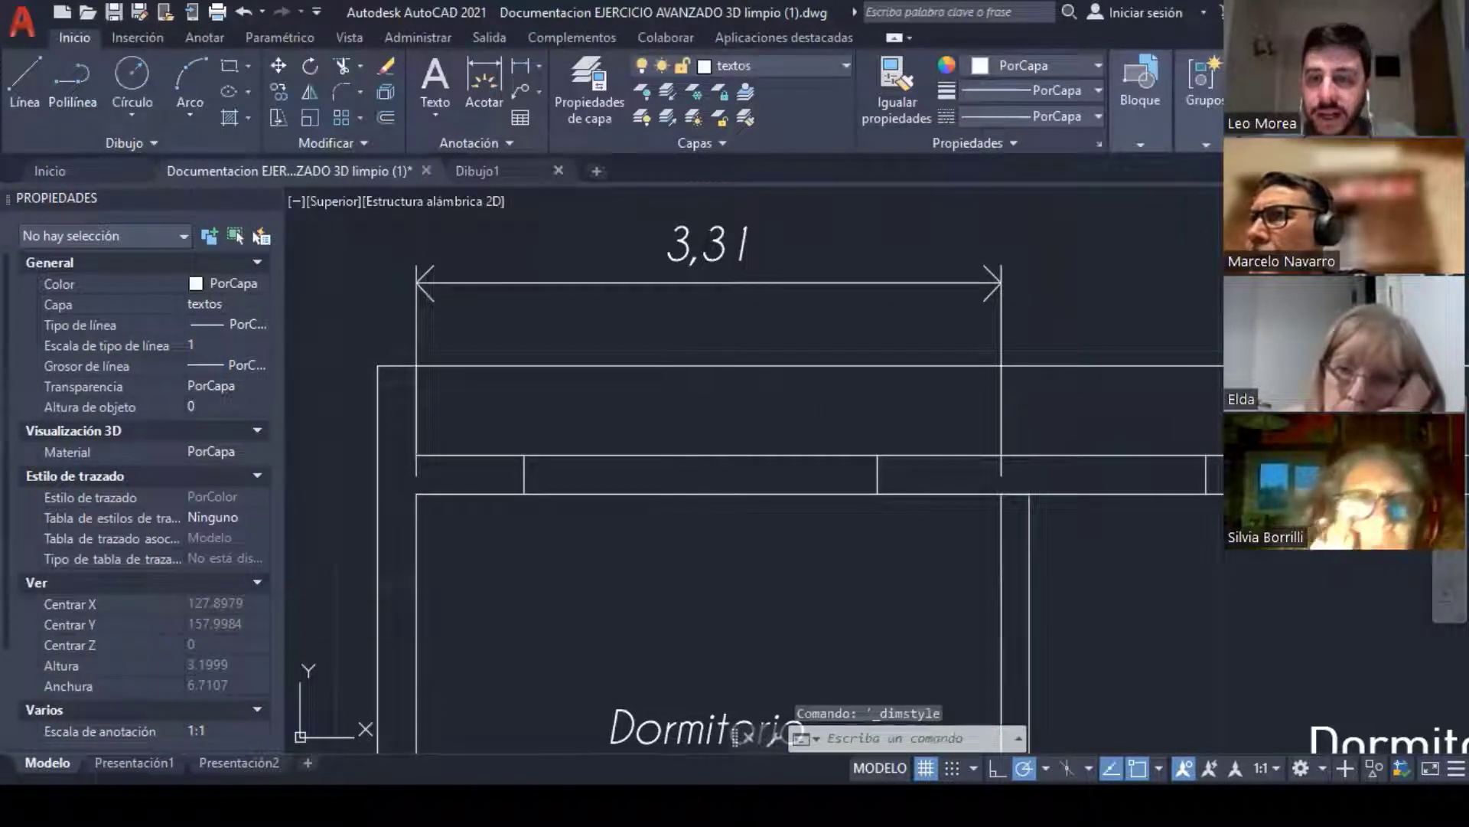
Step: Examine the gap between the Dormitorio width dimension's extension line and its origin point at the wall corner
{"action": "key", "text": "Escape"}
{"action": "left_click", "coordinate": [1027, 325]}
{"action": "left_click", "coordinate": [975, 312]}
{"action": "scroll", "coordinate": [1001, 493], "scroll_direction": "up", "scroll_amount": 4}
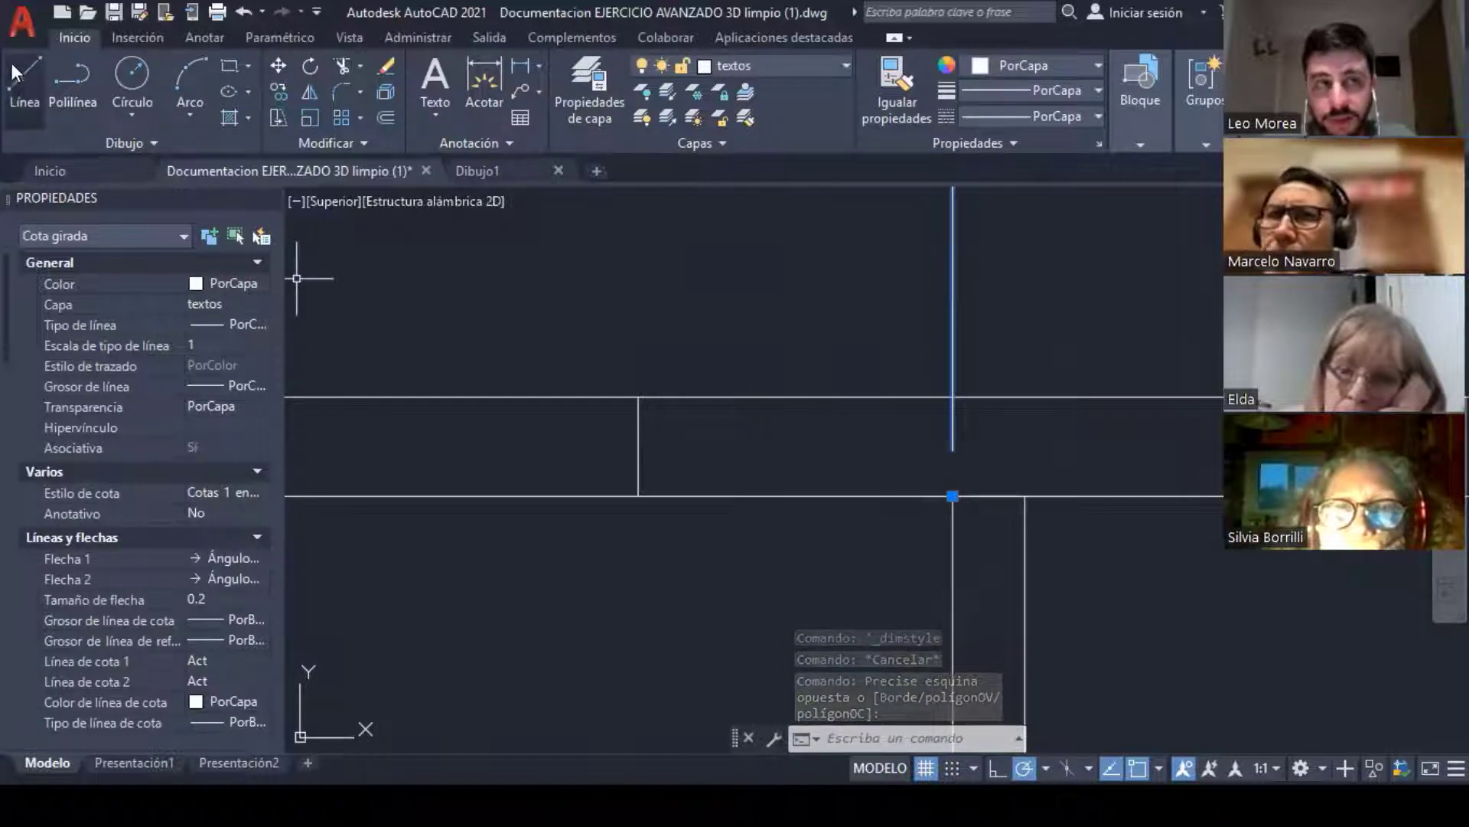
{"action": "key", "text": "Escape"}
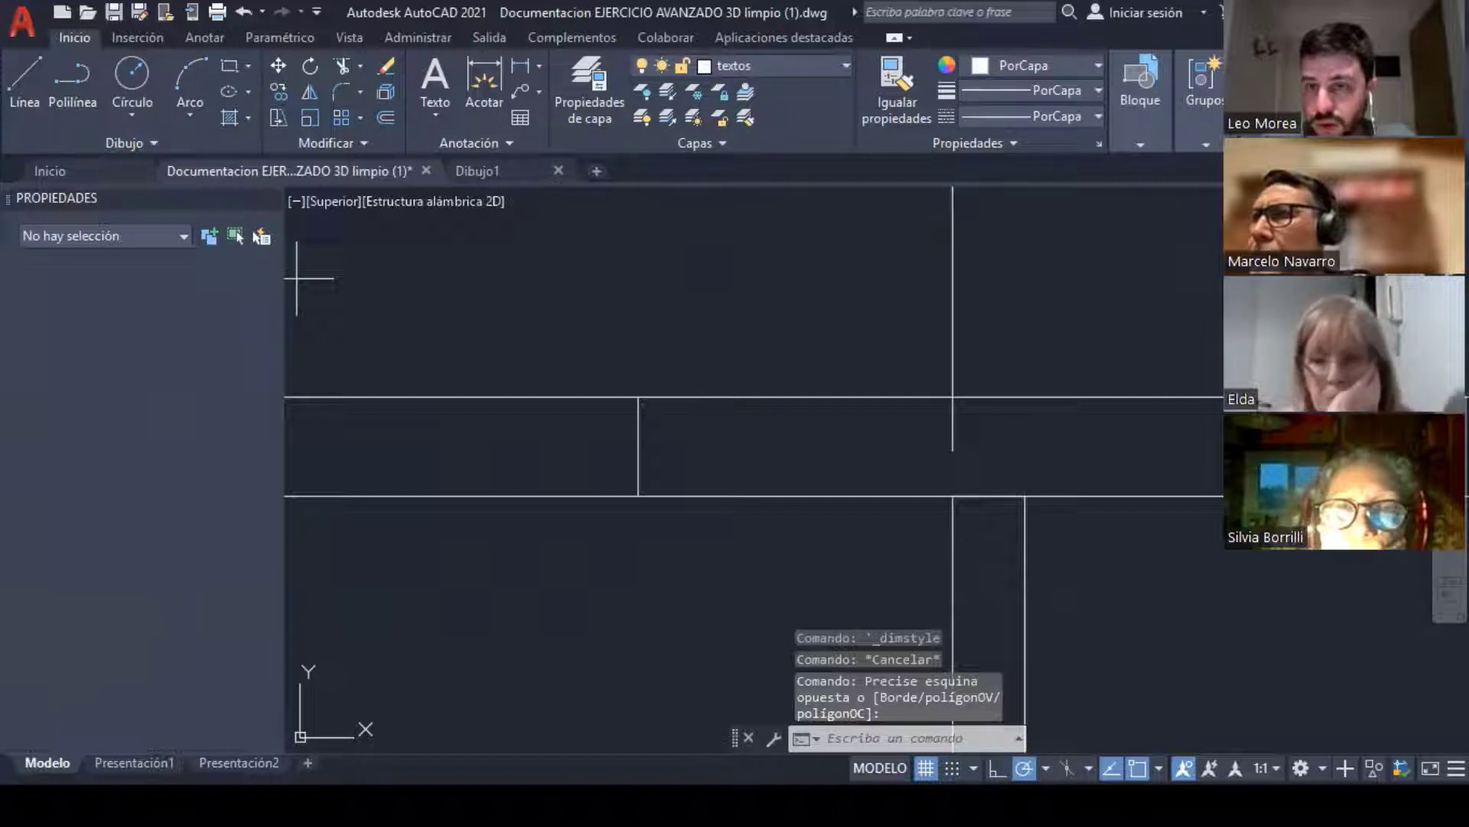
{"action": "type", "text": "l"}
{"action": "key", "text": "Return"}
{"action": "left_click", "coordinate": [953, 496]}
{"action": "key", "text": "Escape"}
{"action": "scroll", "coordinate": [953, 451], "scroll_direction": "down", "scroll_amount": 3}
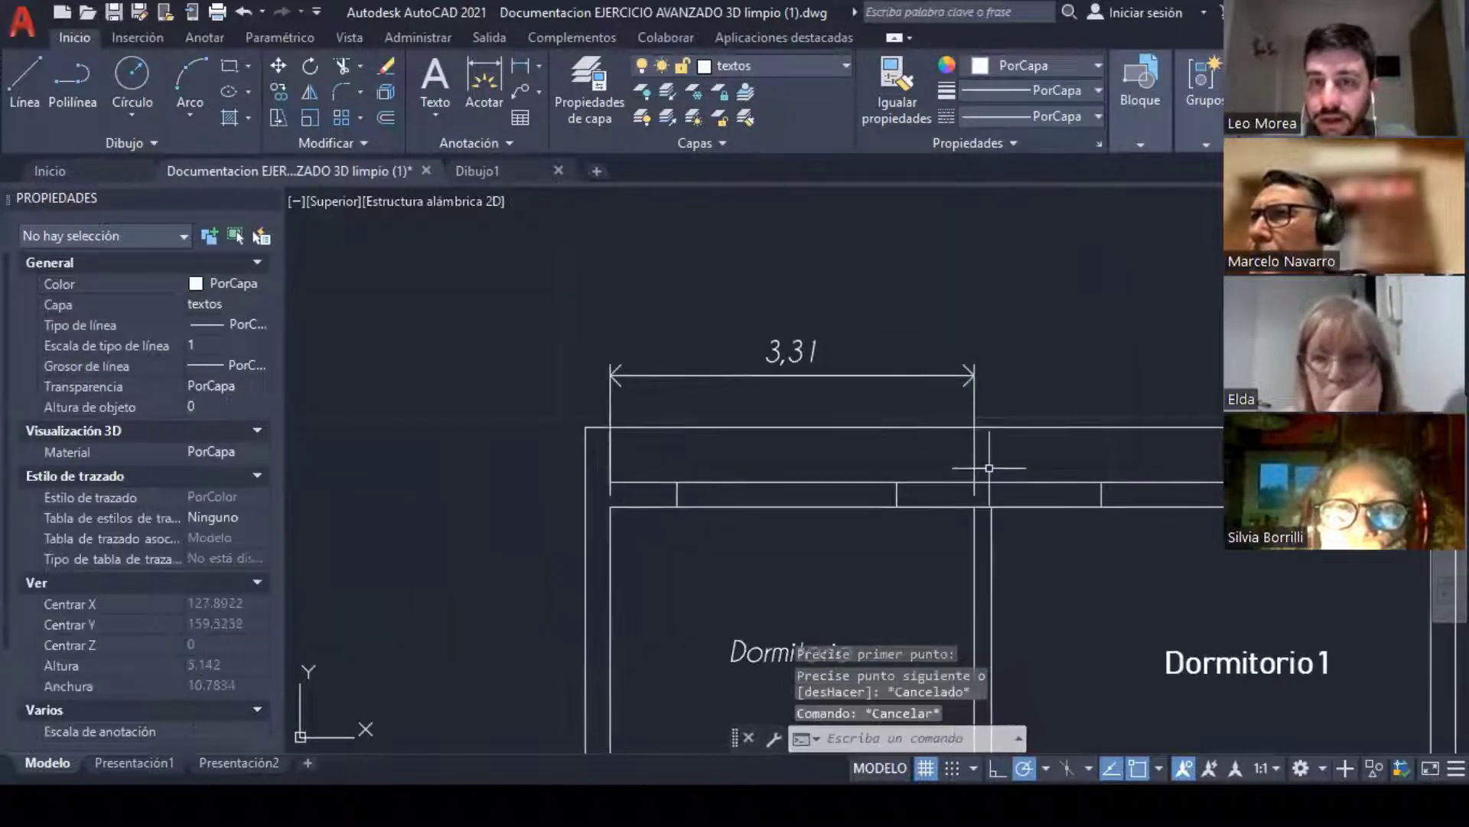
Step: Examine how far the Dormitorio dimension's extension line extends past the arrowhead, and review the whole dimension
{"action": "scroll", "coordinate": [985, 469], "scroll_direction": "up", "scroll_amount": 5}
{"action": "scroll", "coordinate": [976, 420], "scroll_direction": "up", "scroll_amount": 2}
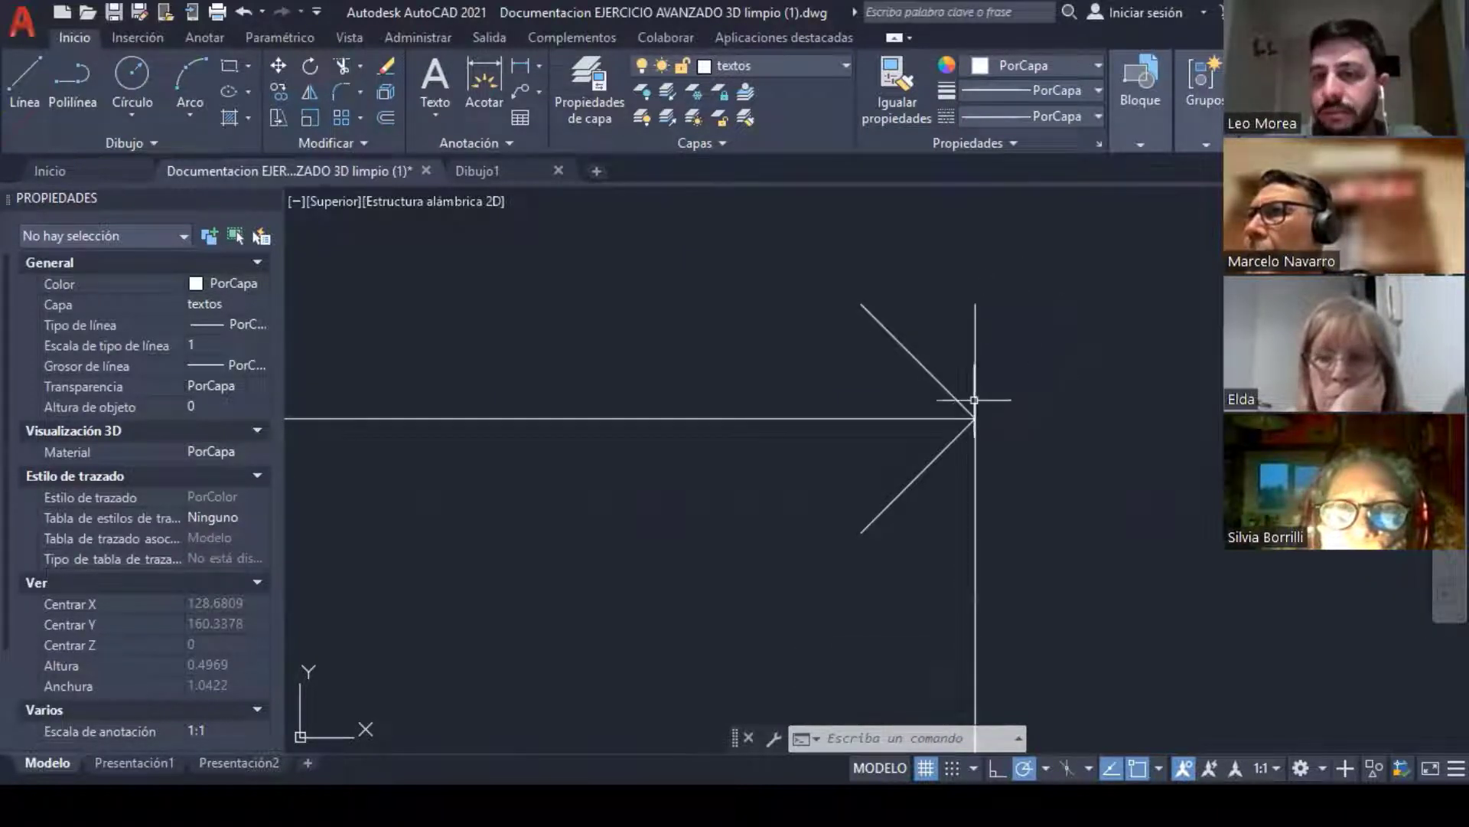
{"action": "scroll", "coordinate": [962, 298], "scroll_direction": "down", "scroll_amount": 5}
{"action": "middle_click_drag", "start_coordinate": [824, 354], "coordinate": [873, 349]}
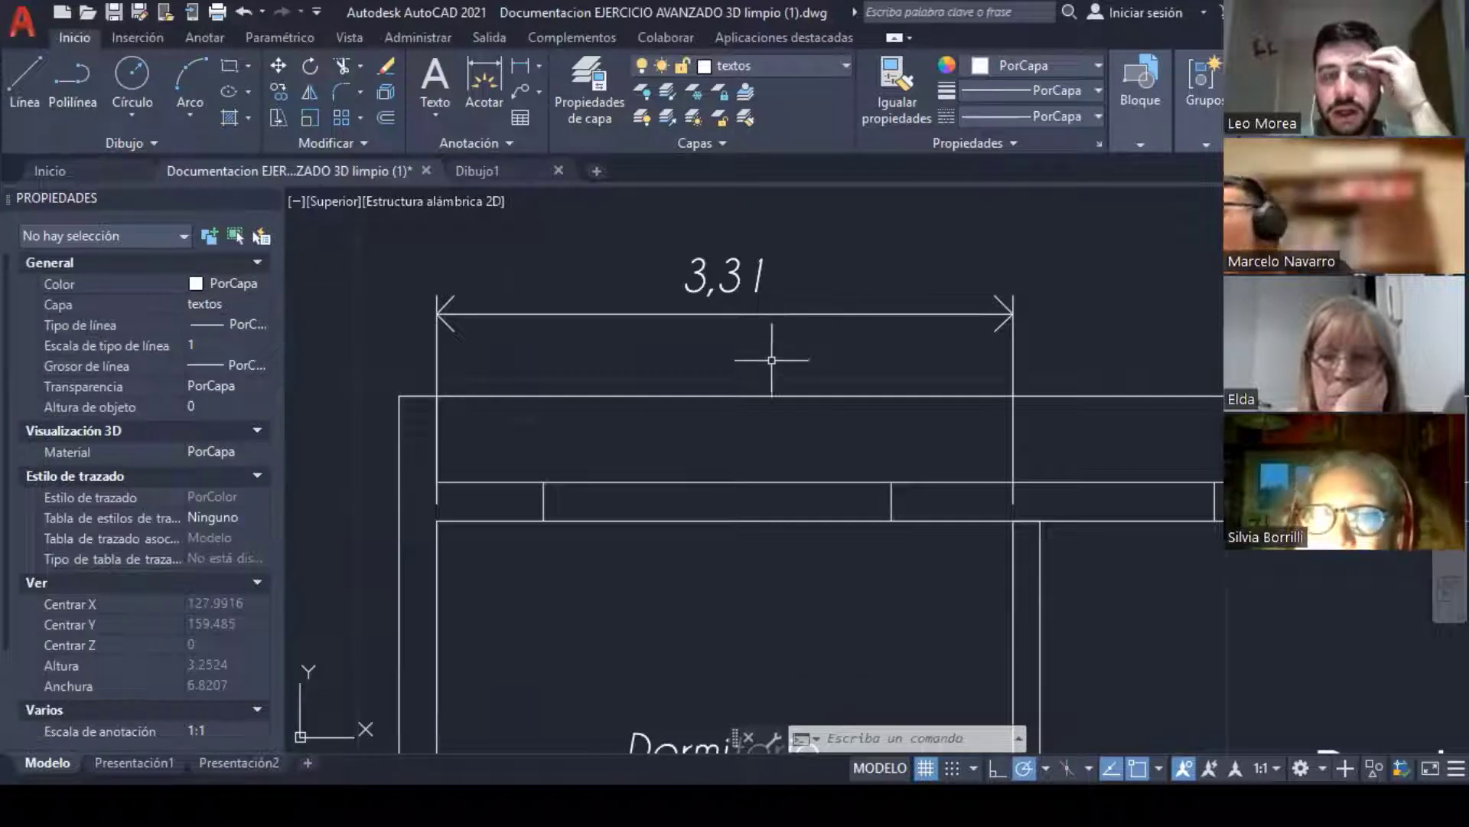
{"action": "scroll", "coordinate": [772, 360], "scroll_direction": "down", "scroll_amount": 2}
{"action": "scroll", "coordinate": [852, 349], "scroll_direction": "up", "scroll_amount": 2}
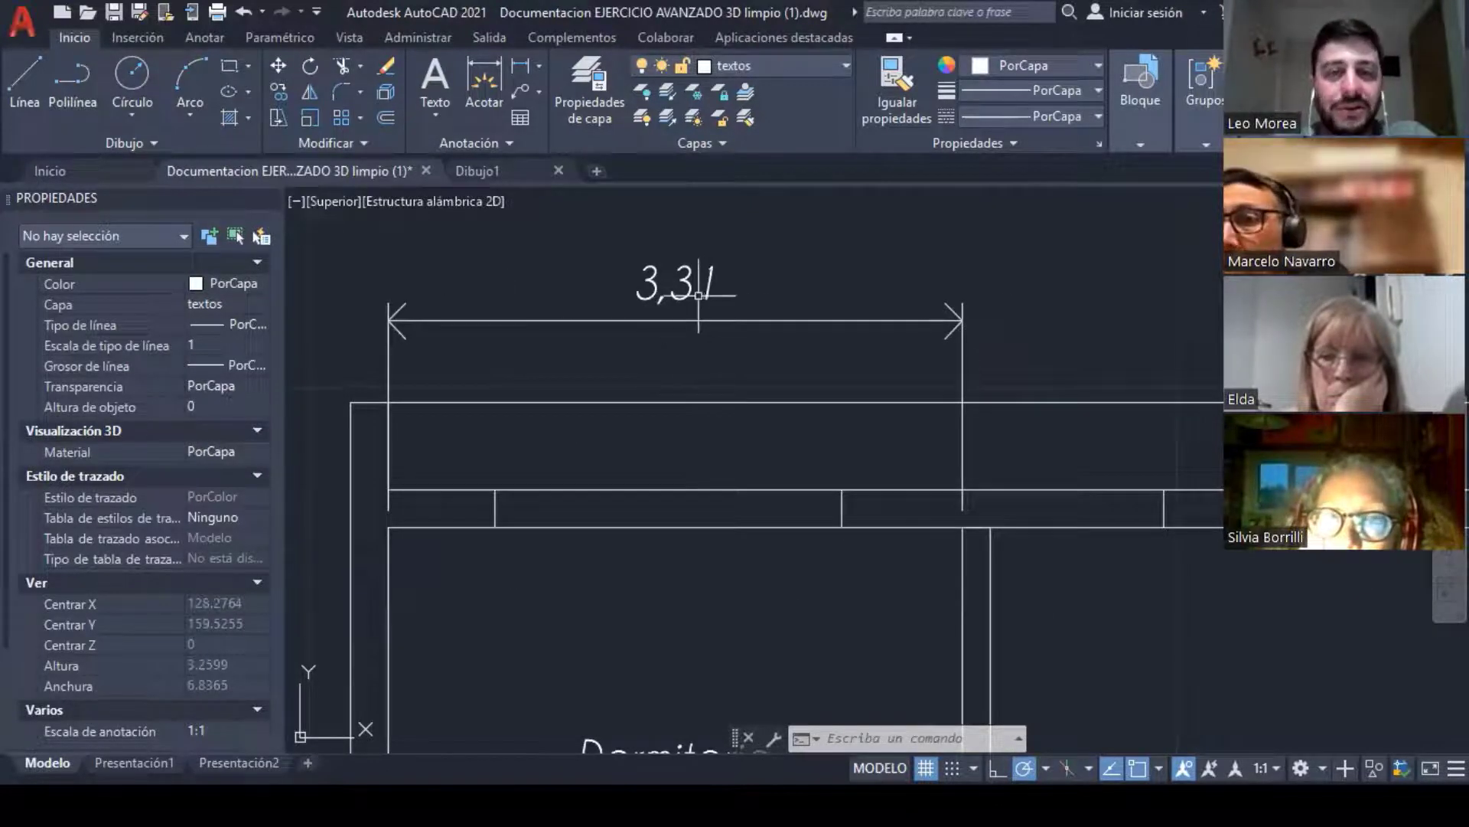
{"action": "middle_click_drag", "start_coordinate": [623, 418], "coordinate": [727, 365]}
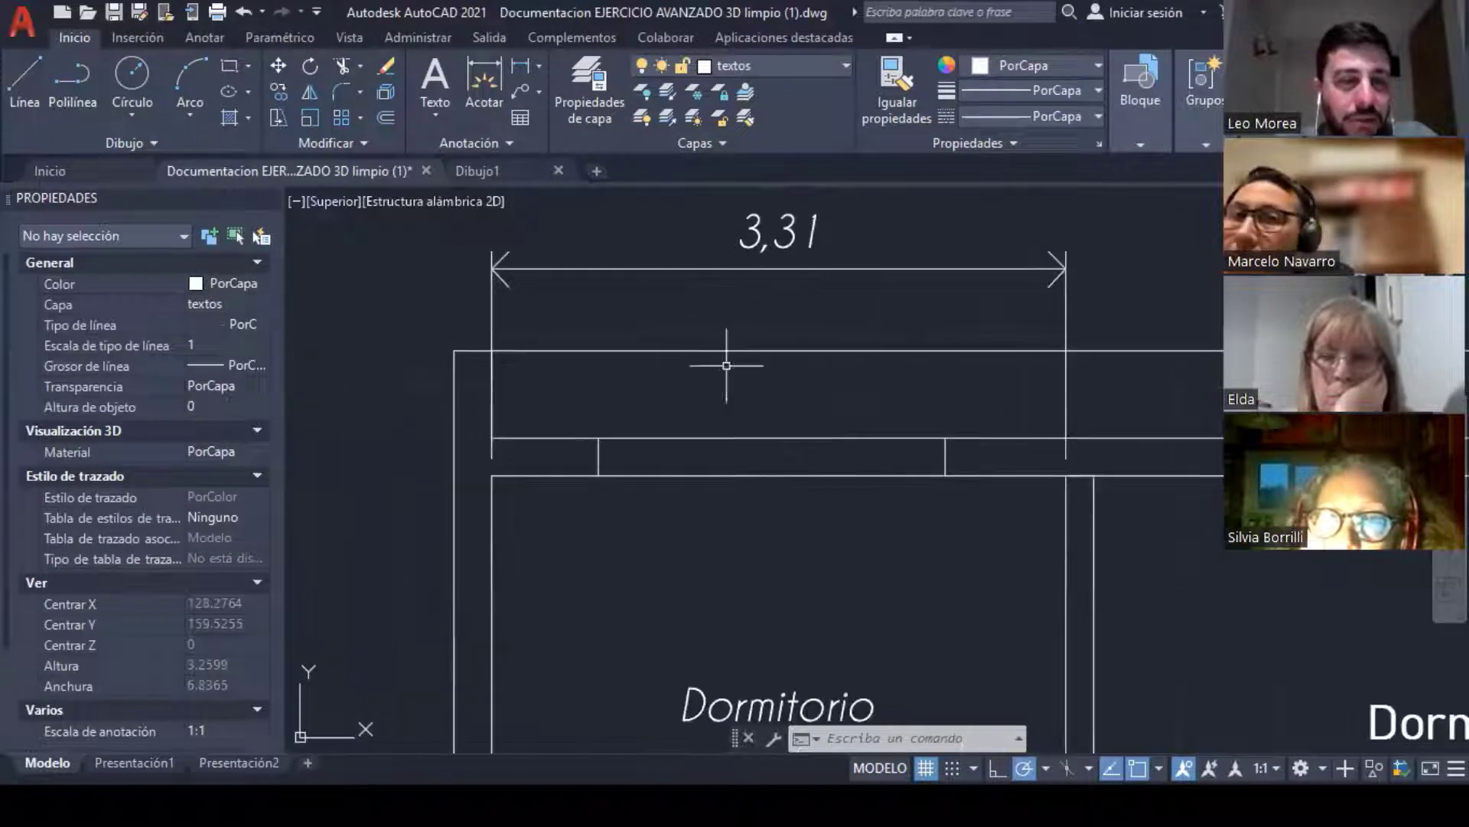
Step: Move the Dormitorio width dimension line inside the room, just above the room label
{"action": "left_click", "coordinate": [491, 268]}
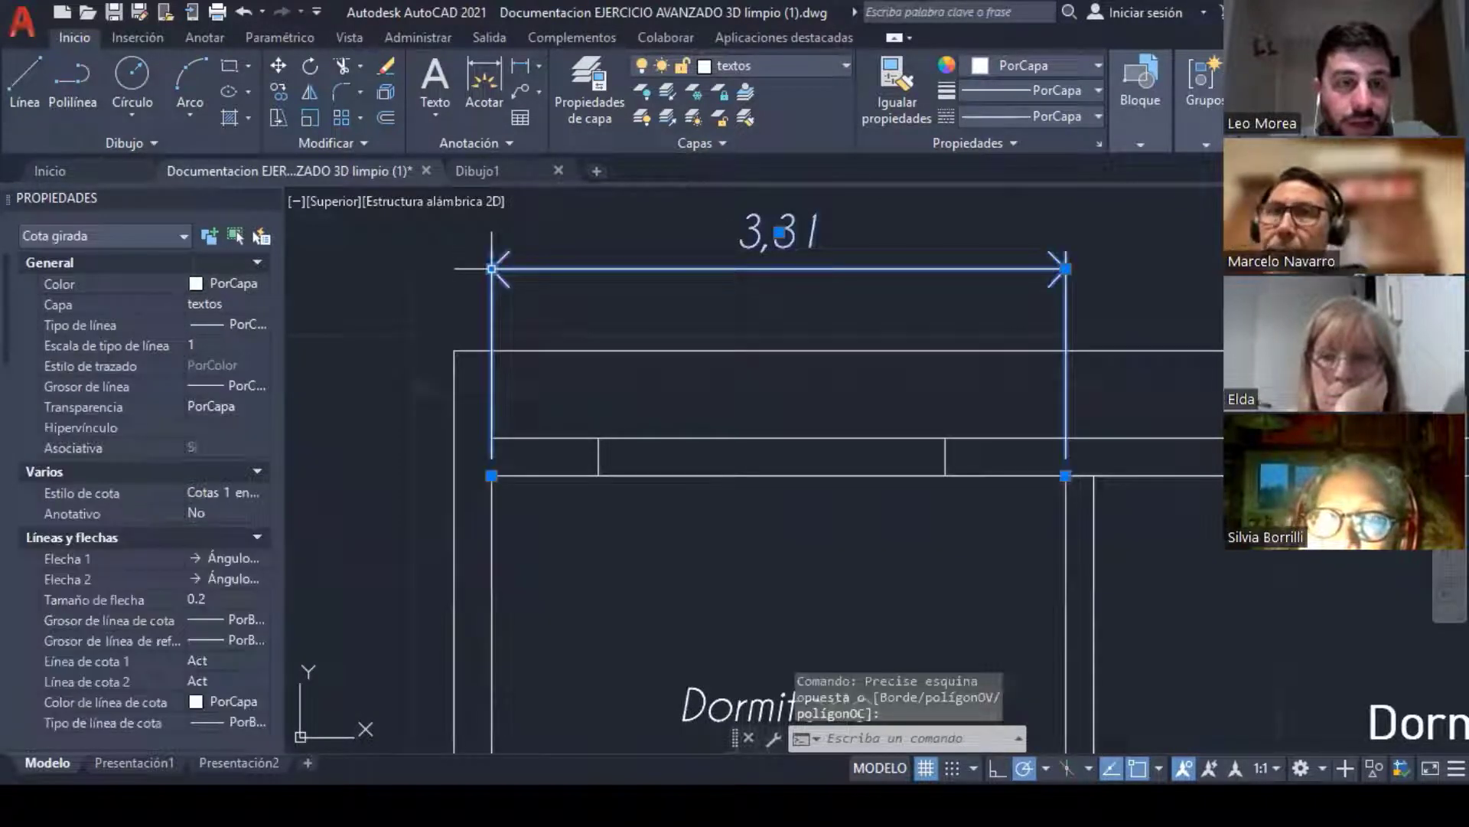
{"action": "left_click", "coordinate": [492, 268]}
{"action": "middle_click_drag", "start_coordinate": [492, 268], "coordinate": [461, 461]}
{"action": "key", "text": "Escape"}
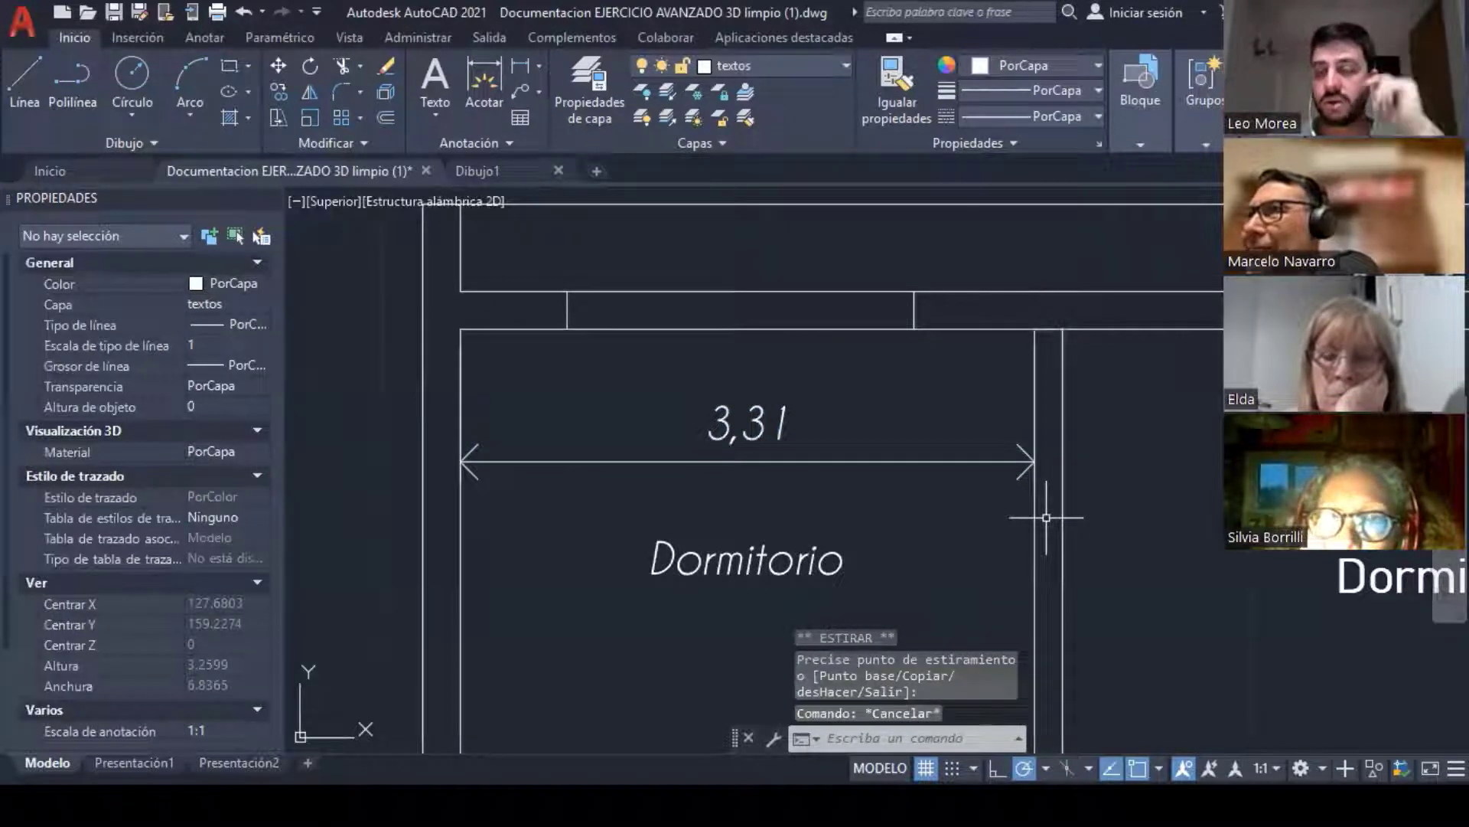
Step: Modify the Cotas 1 en 100 style to suppress both extension lines
{"action": "left_click", "coordinate": [856, 447]}
{"action": "left_click", "coordinate": [503, 142]}
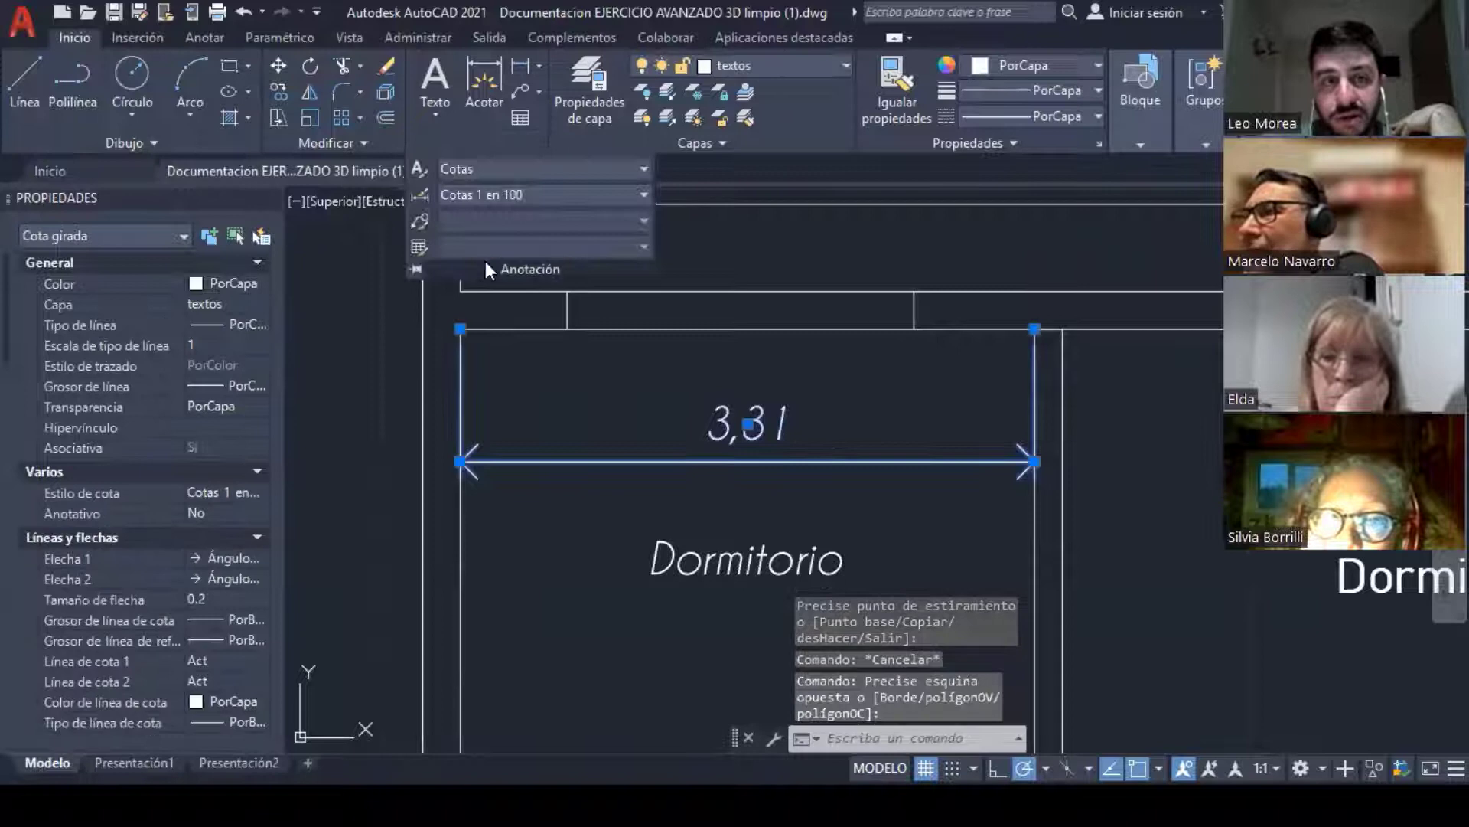
{"action": "left_click", "coordinate": [418, 196]}
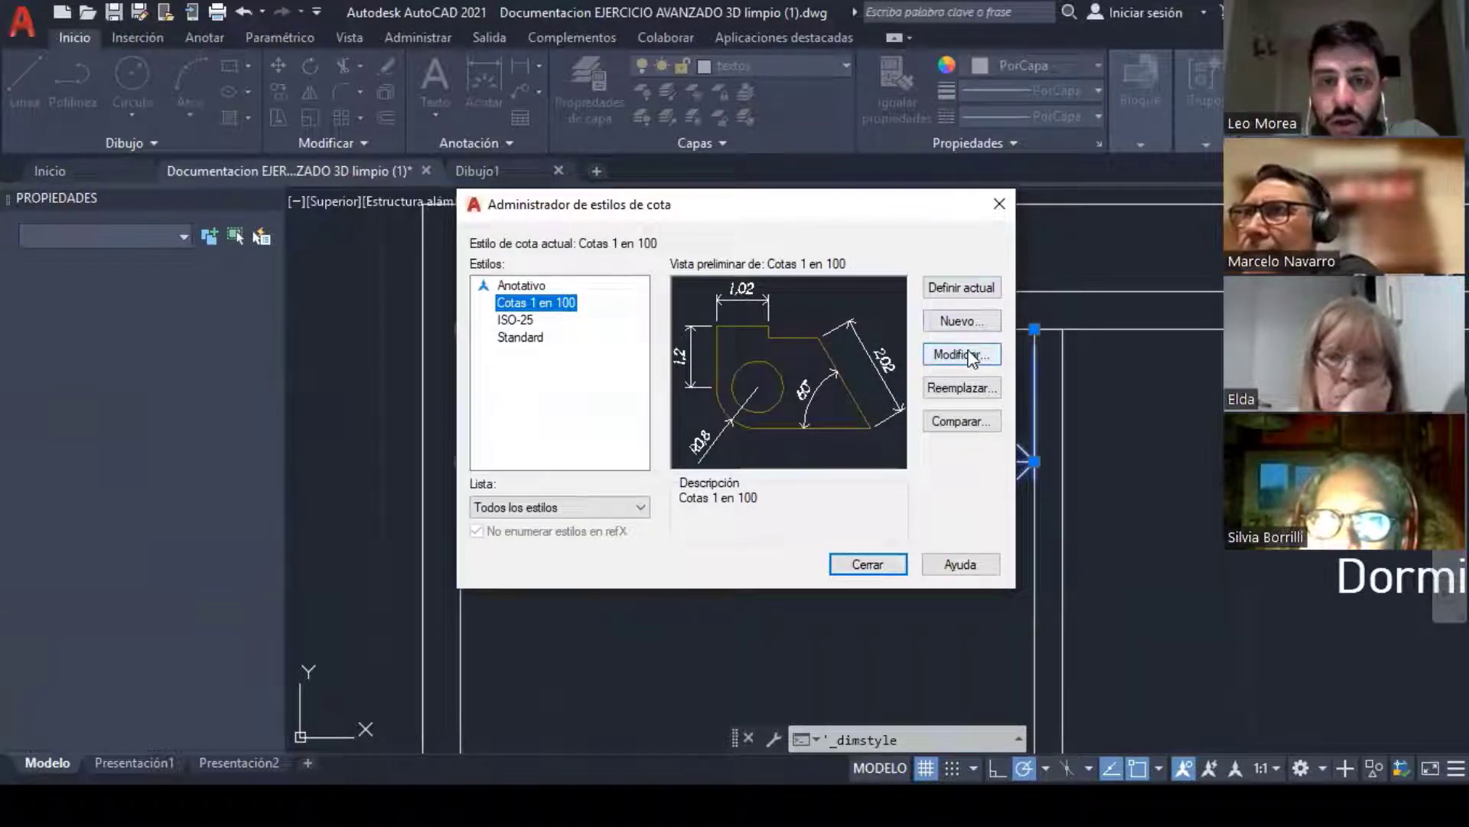
{"action": "left_click", "coordinate": [566, 564]}
{"action": "left_click", "coordinate": [657, 564]}
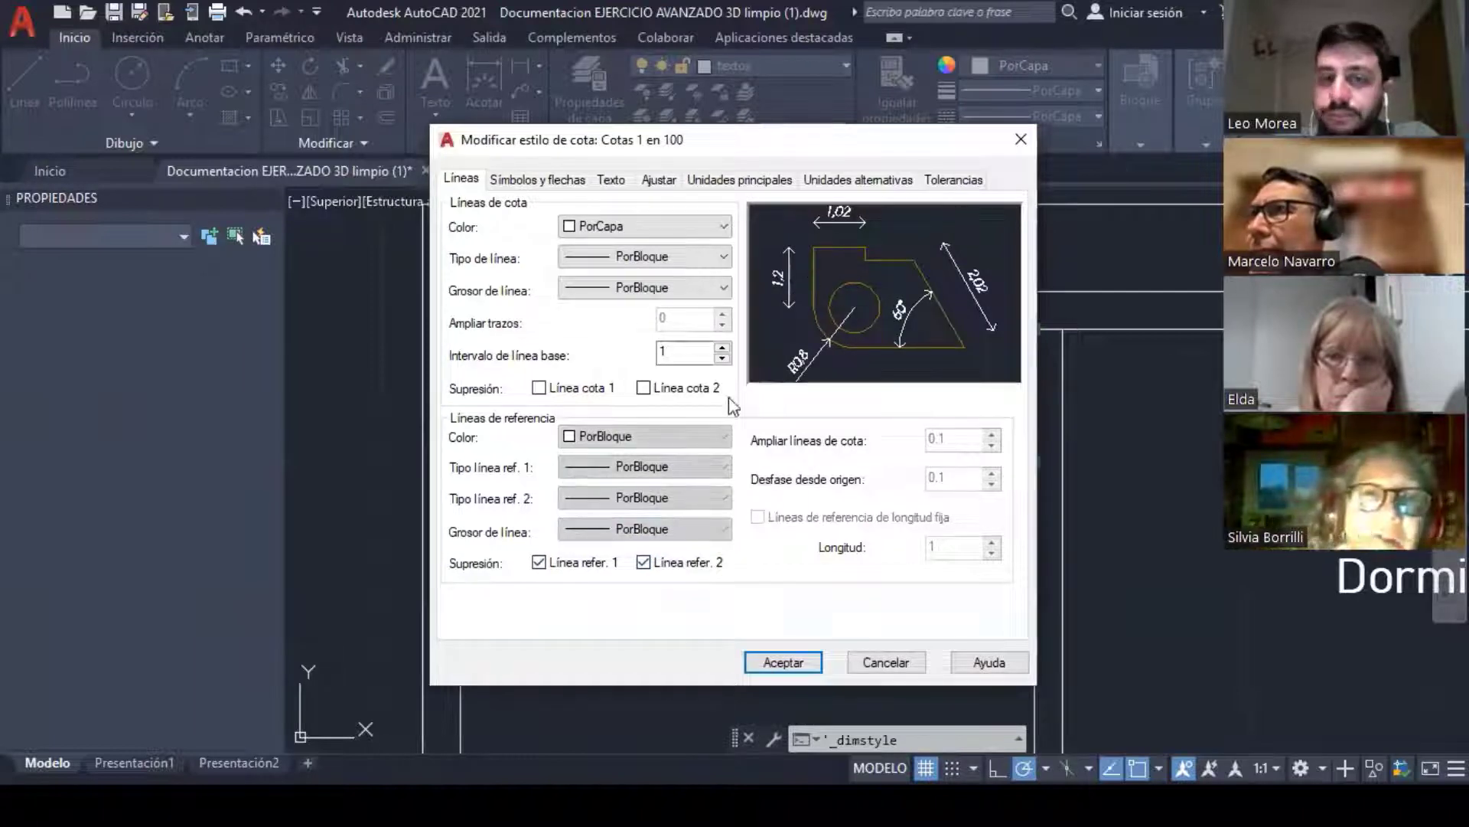
{"action": "left_click", "coordinate": [790, 660]}
{"action": "left_click", "coordinate": [873, 564]}
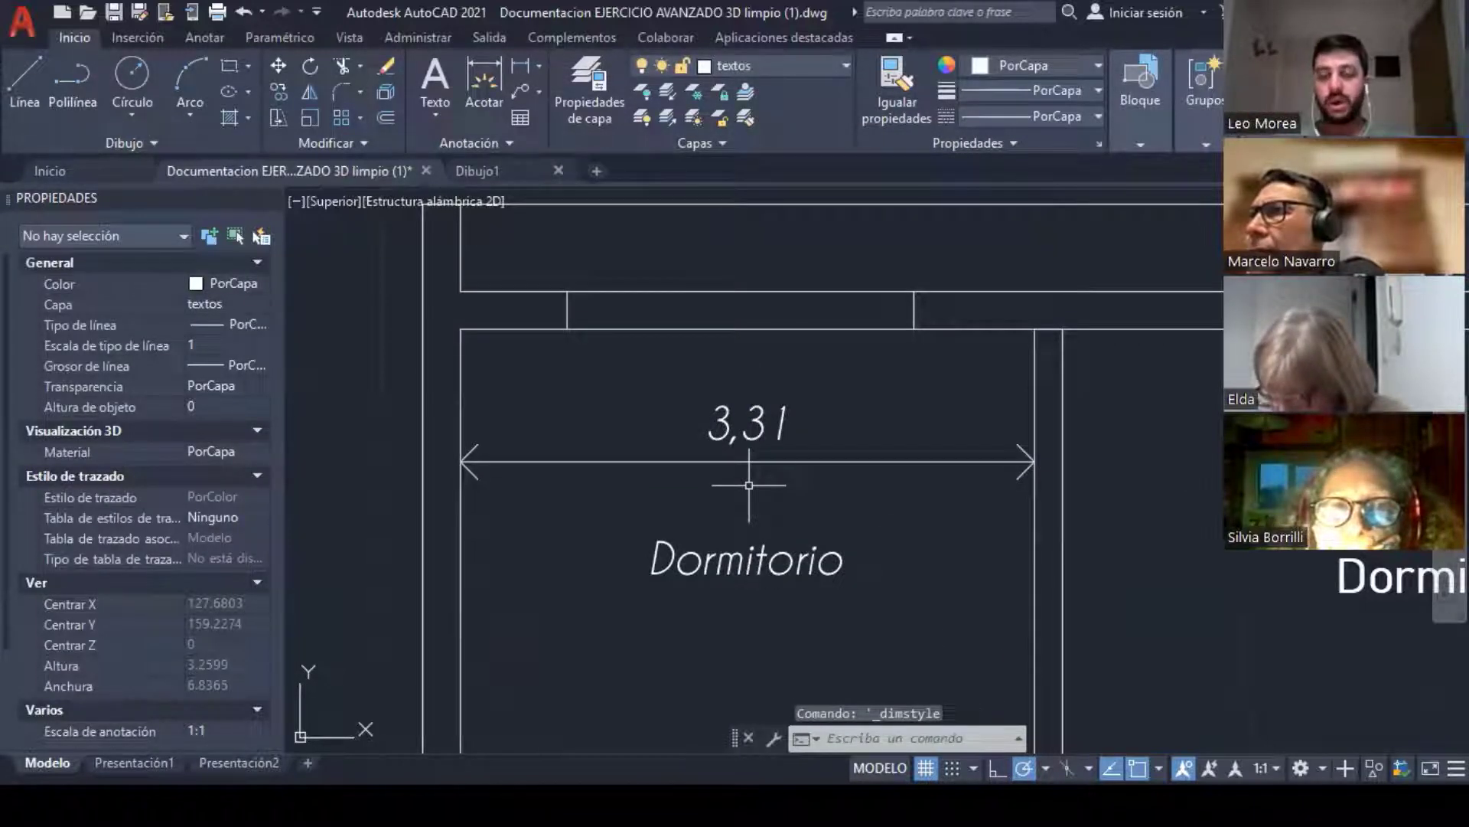
Step: Modify the Cotas 1 en 100 style to use an arrow size of 0.15
{"action": "left_click", "coordinate": [916, 520]}
{"action": "key", "text": "Escape"}
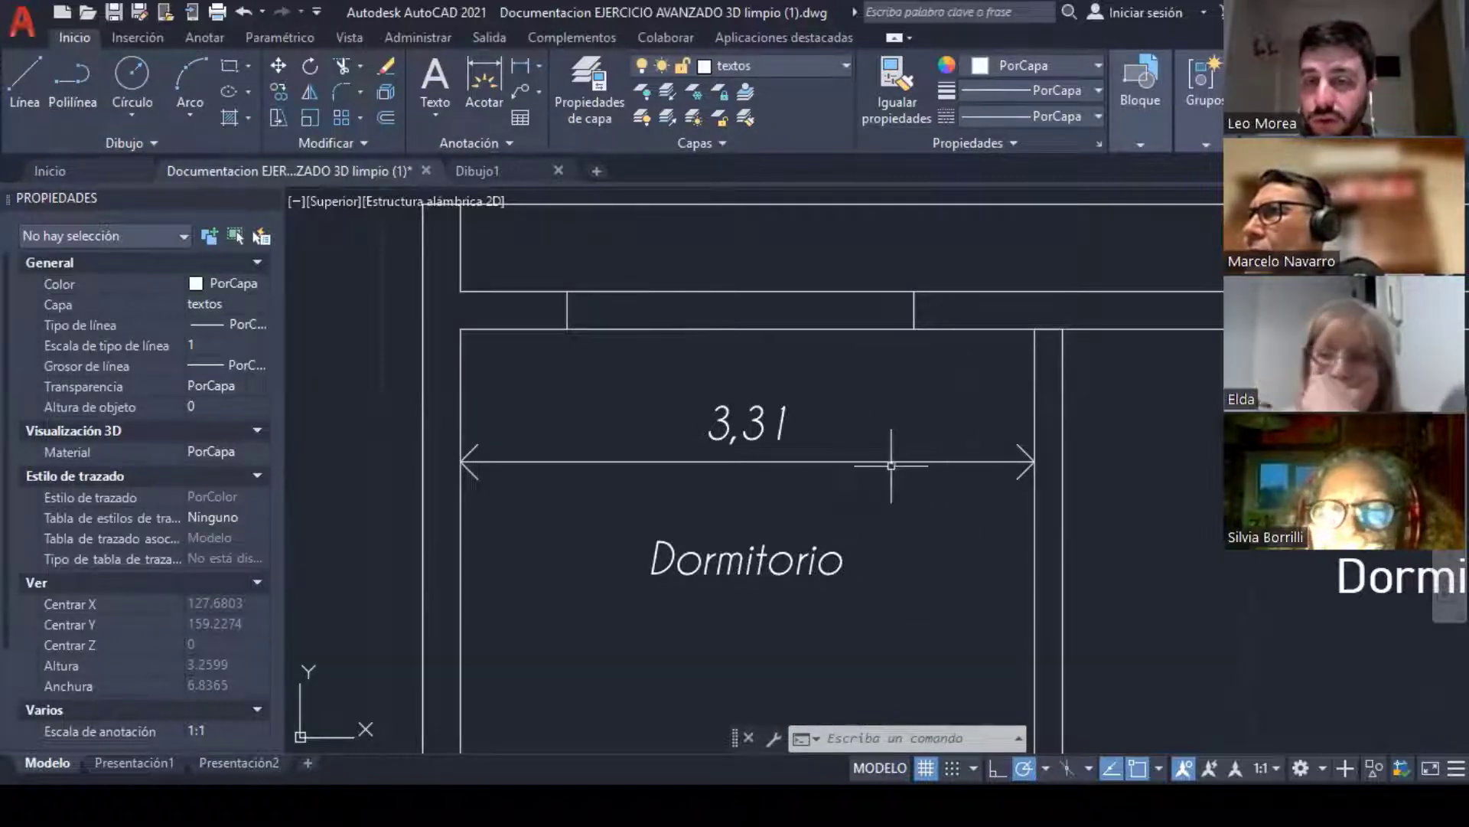
{"action": "left_click", "coordinate": [840, 460]}
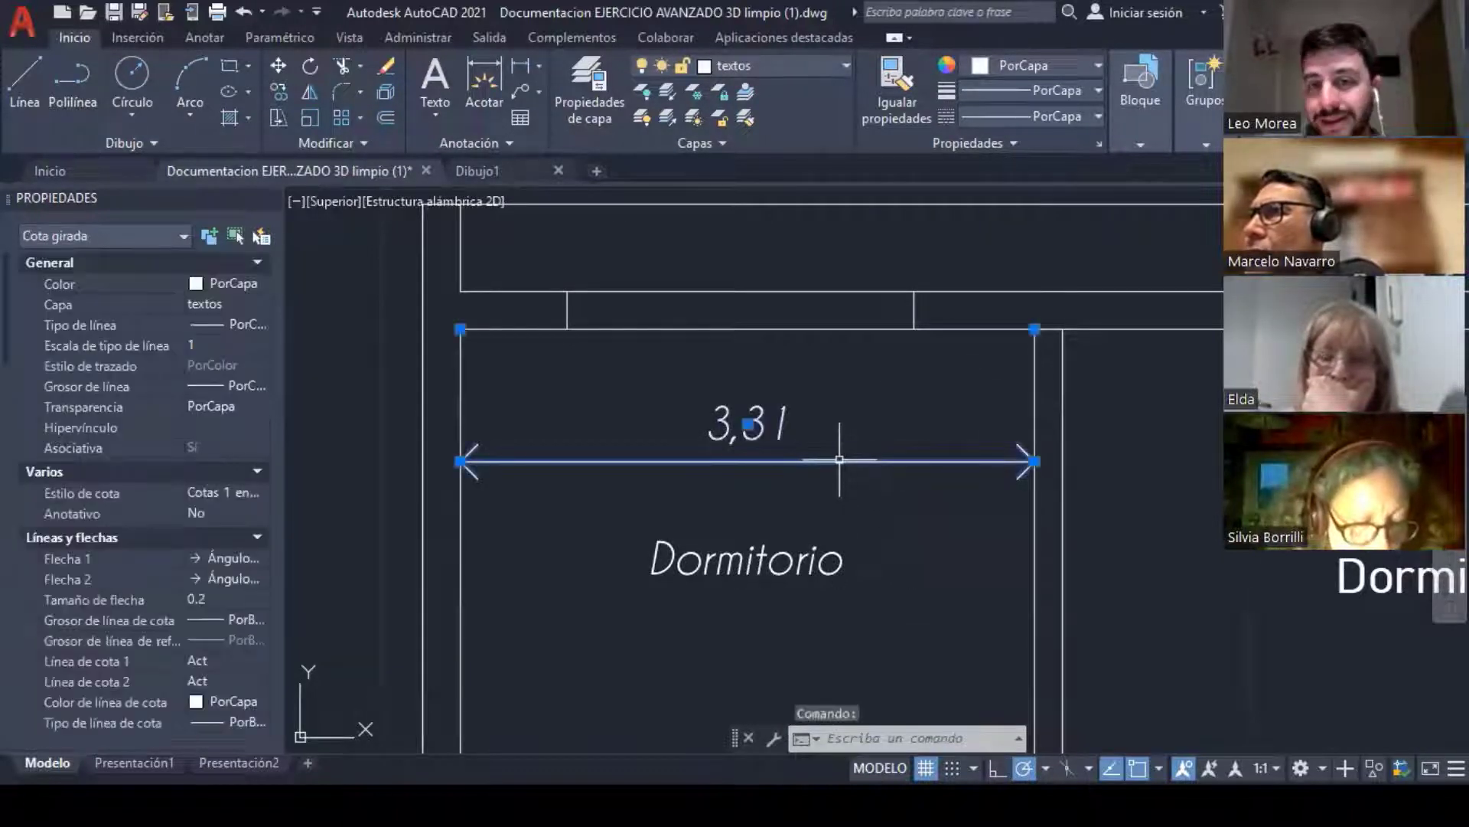
{"action": "scroll", "coordinate": [881, 464], "scroll_direction": "down", "scroll_amount": 2}
{"action": "scroll", "coordinate": [934, 482], "scroll_direction": "up", "scroll_amount": 2}
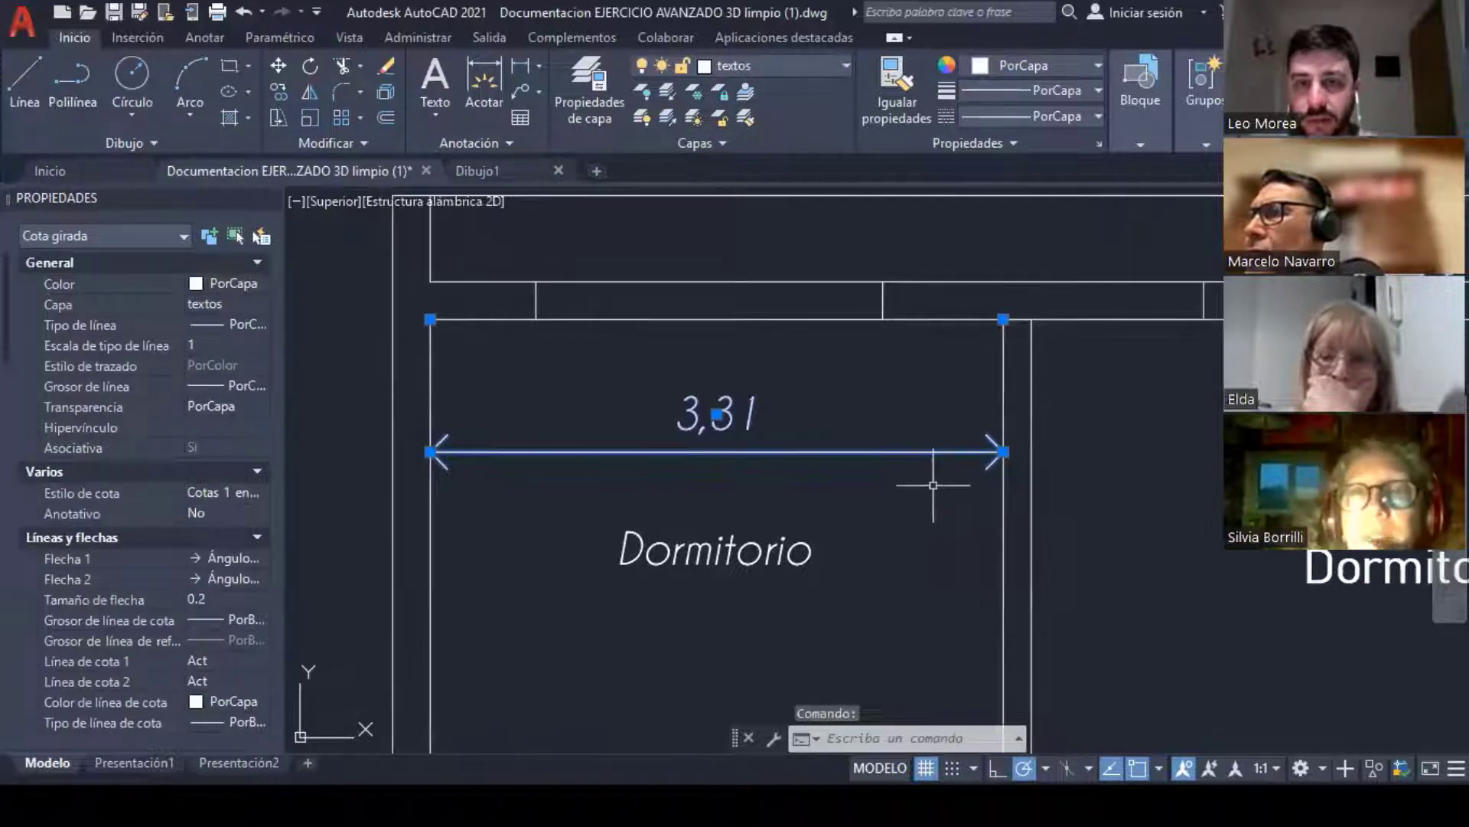
{"action": "left_click", "coordinate": [504, 142]}
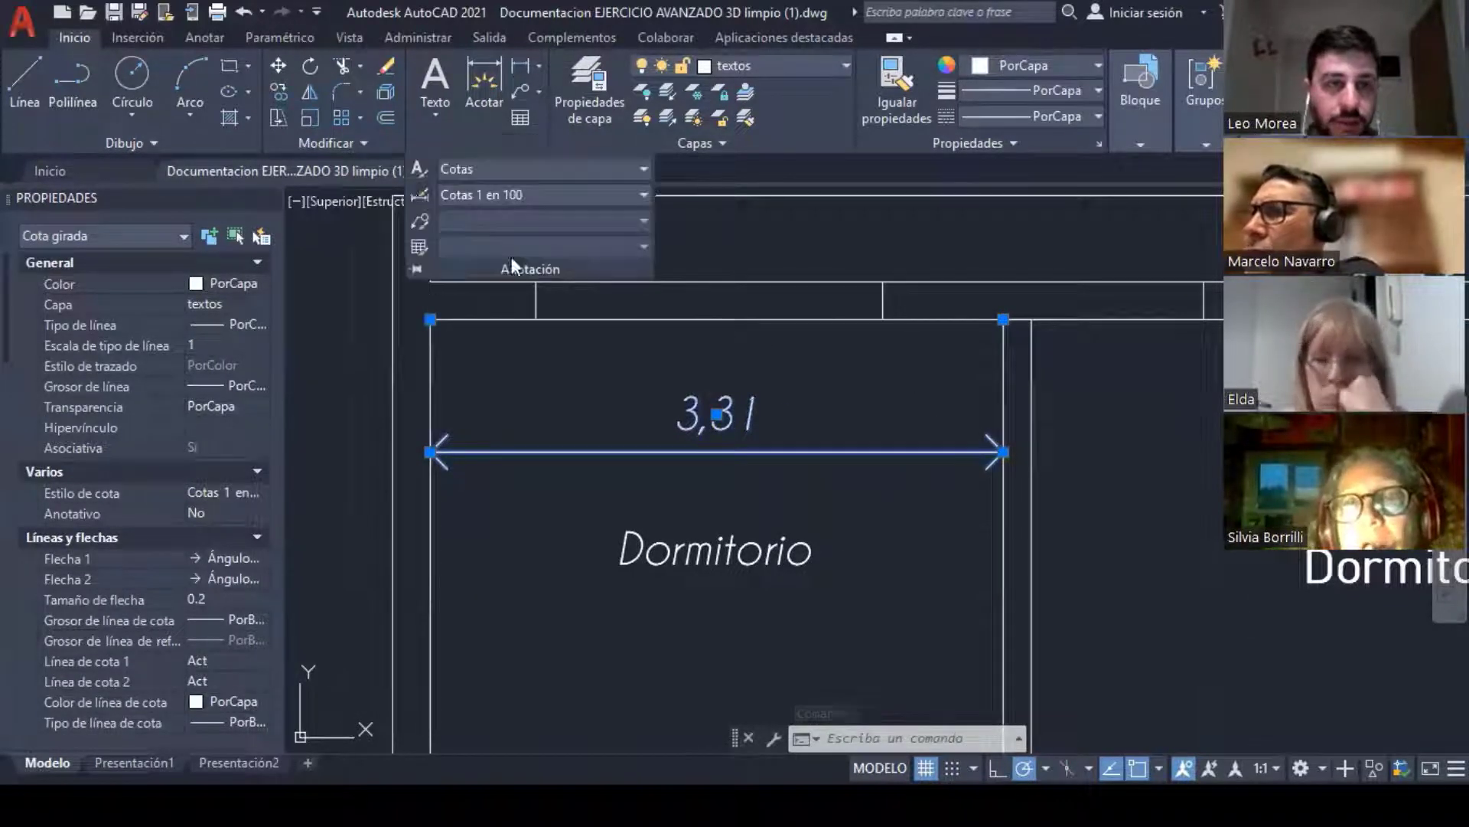
{"action": "left_click", "coordinate": [424, 201]}
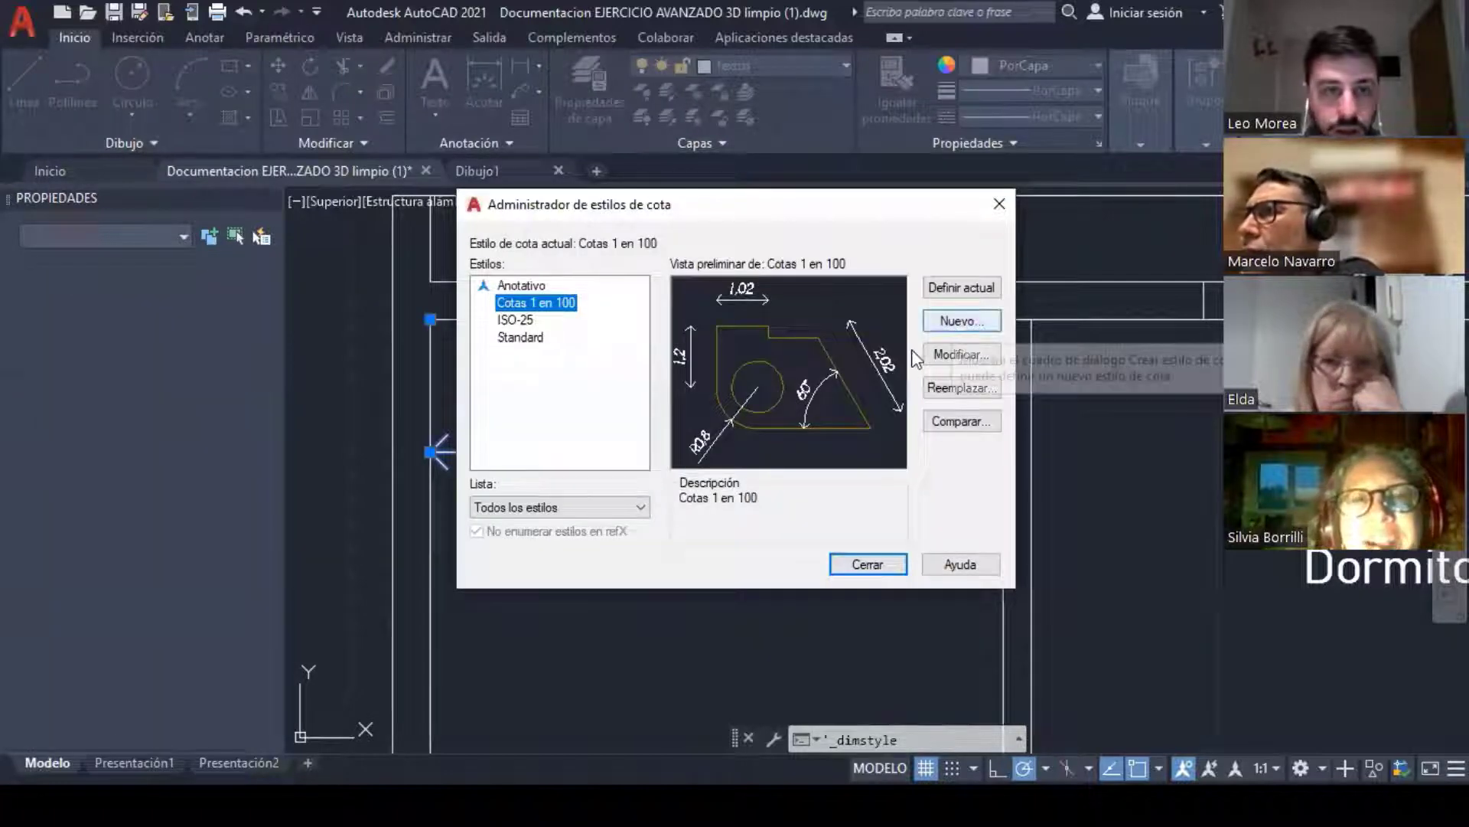
{"action": "left_click", "coordinate": [960, 355]}
{"action": "left_click", "coordinate": [545, 182]}
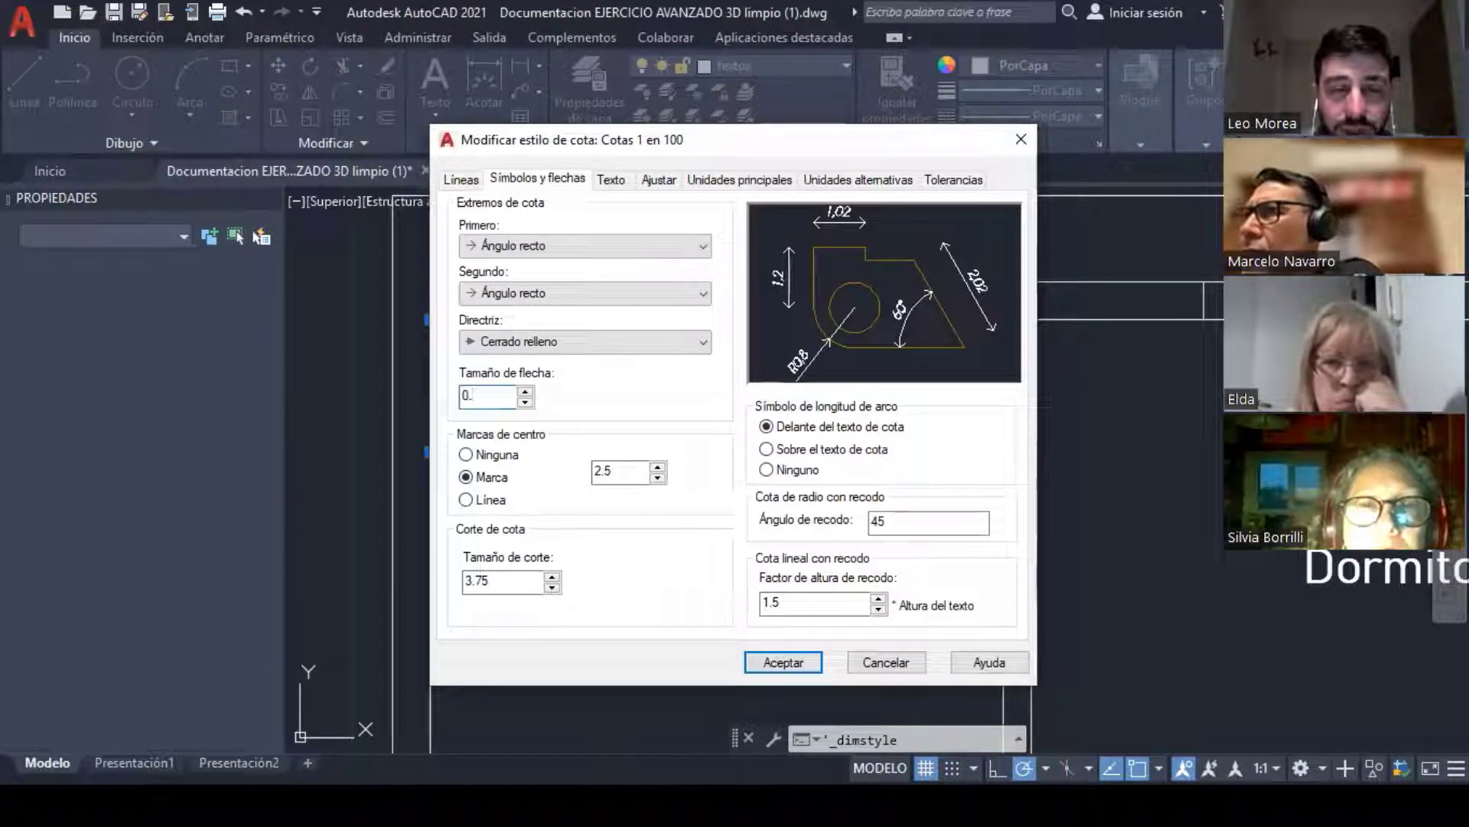
{"action": "left_click", "coordinate": [617, 471]}
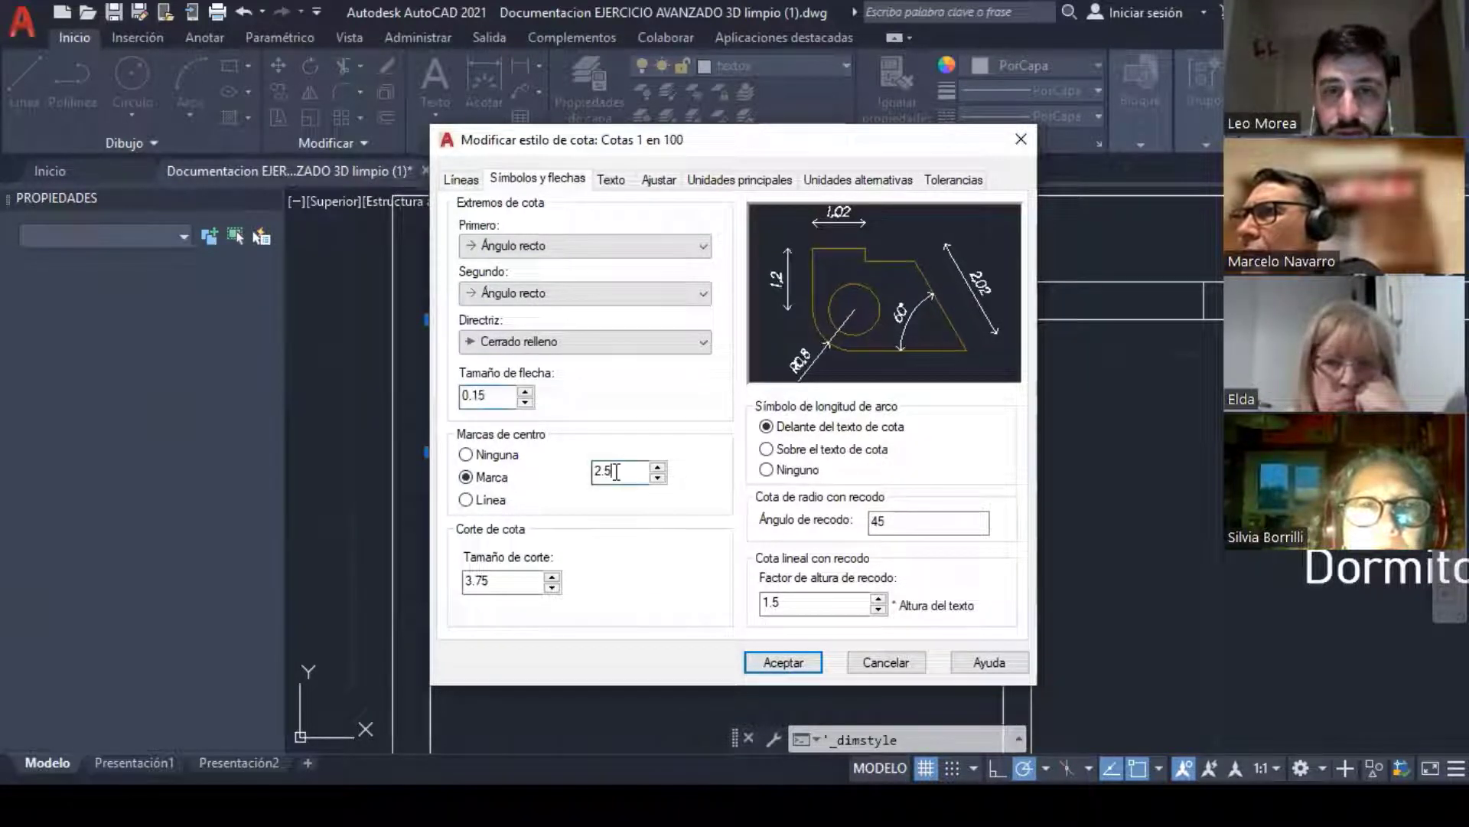
Step: Set the text offset from the dimension line to 0.05, keep the text aligned with the dimension line, and apply the style changes
{"action": "left_click", "coordinate": [610, 179]}
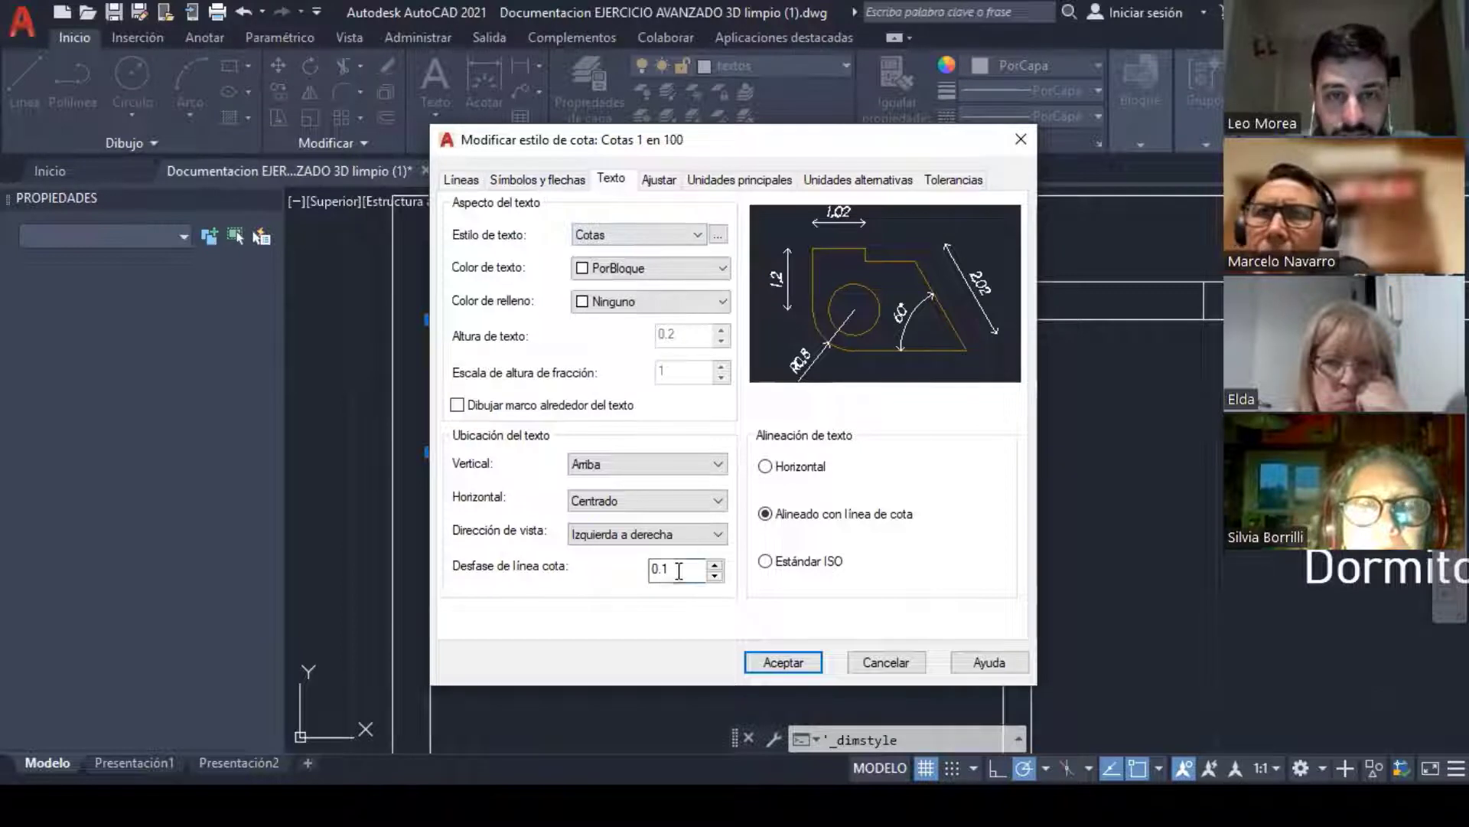
{"action": "key", "text": "BackSpace"}
{"action": "type", "text": "05"}
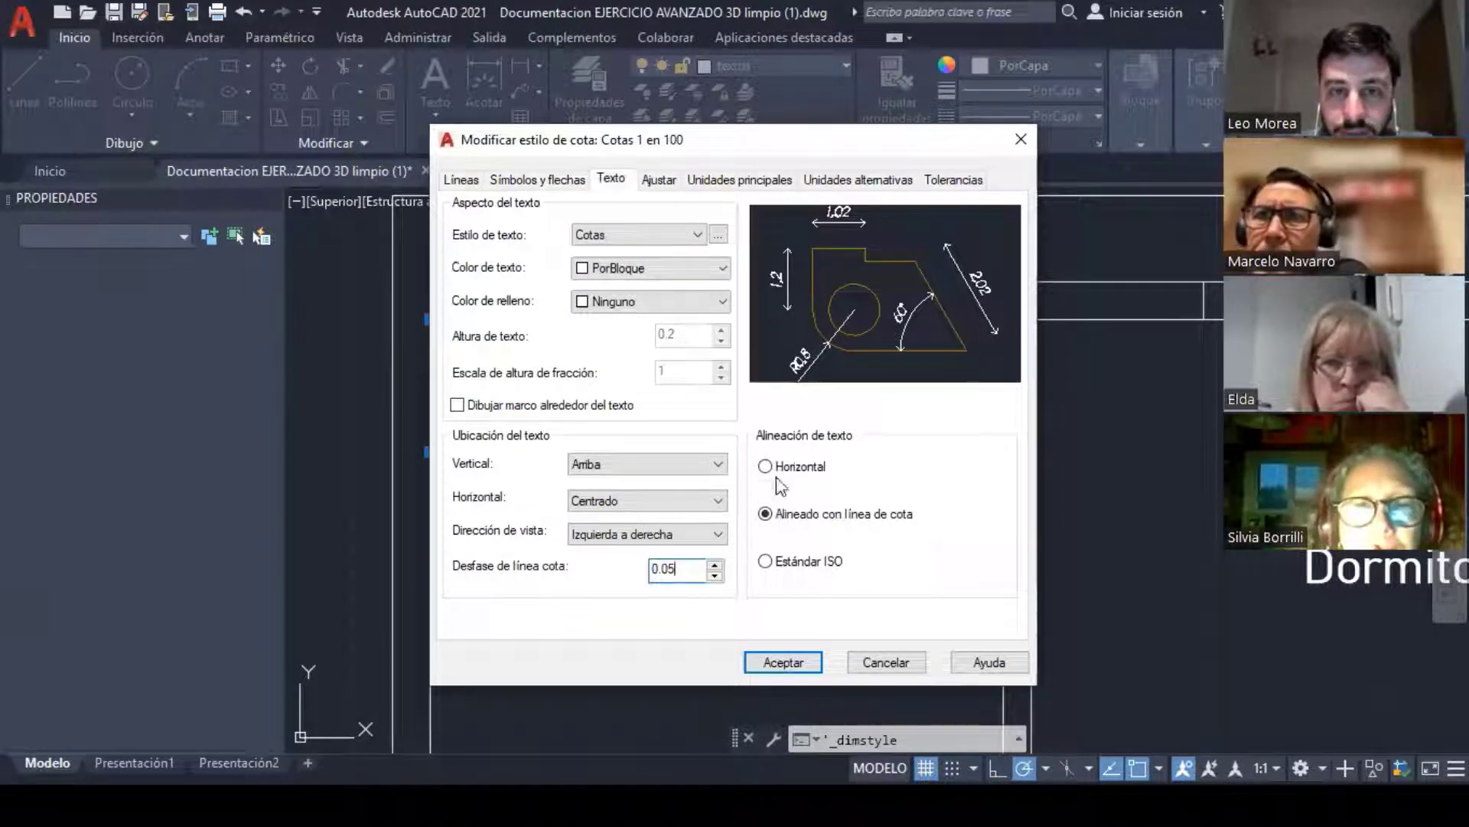
{"action": "left_click", "coordinate": [766, 513]}
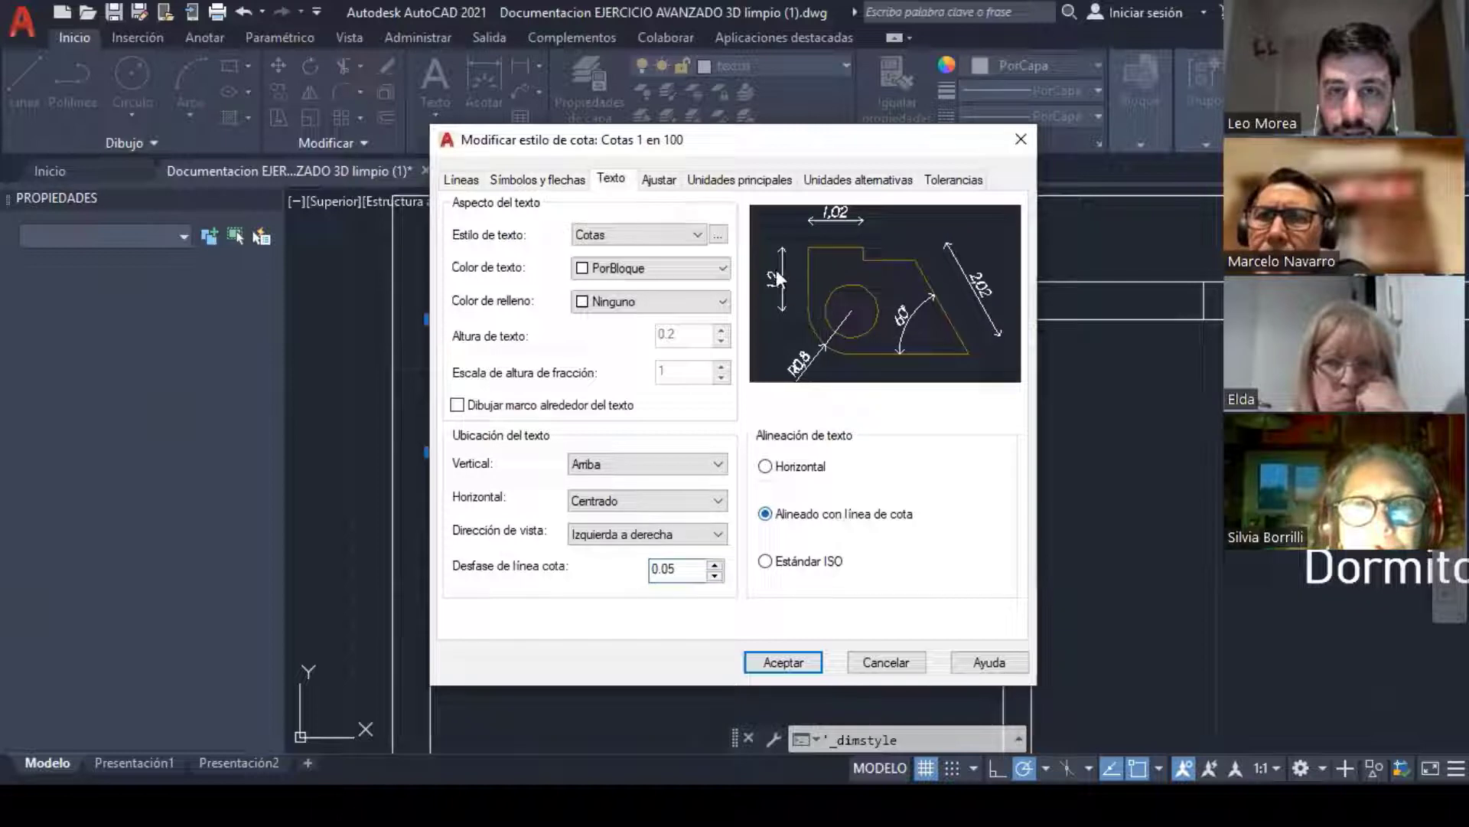
{"action": "left_click", "coordinate": [465, 180]}
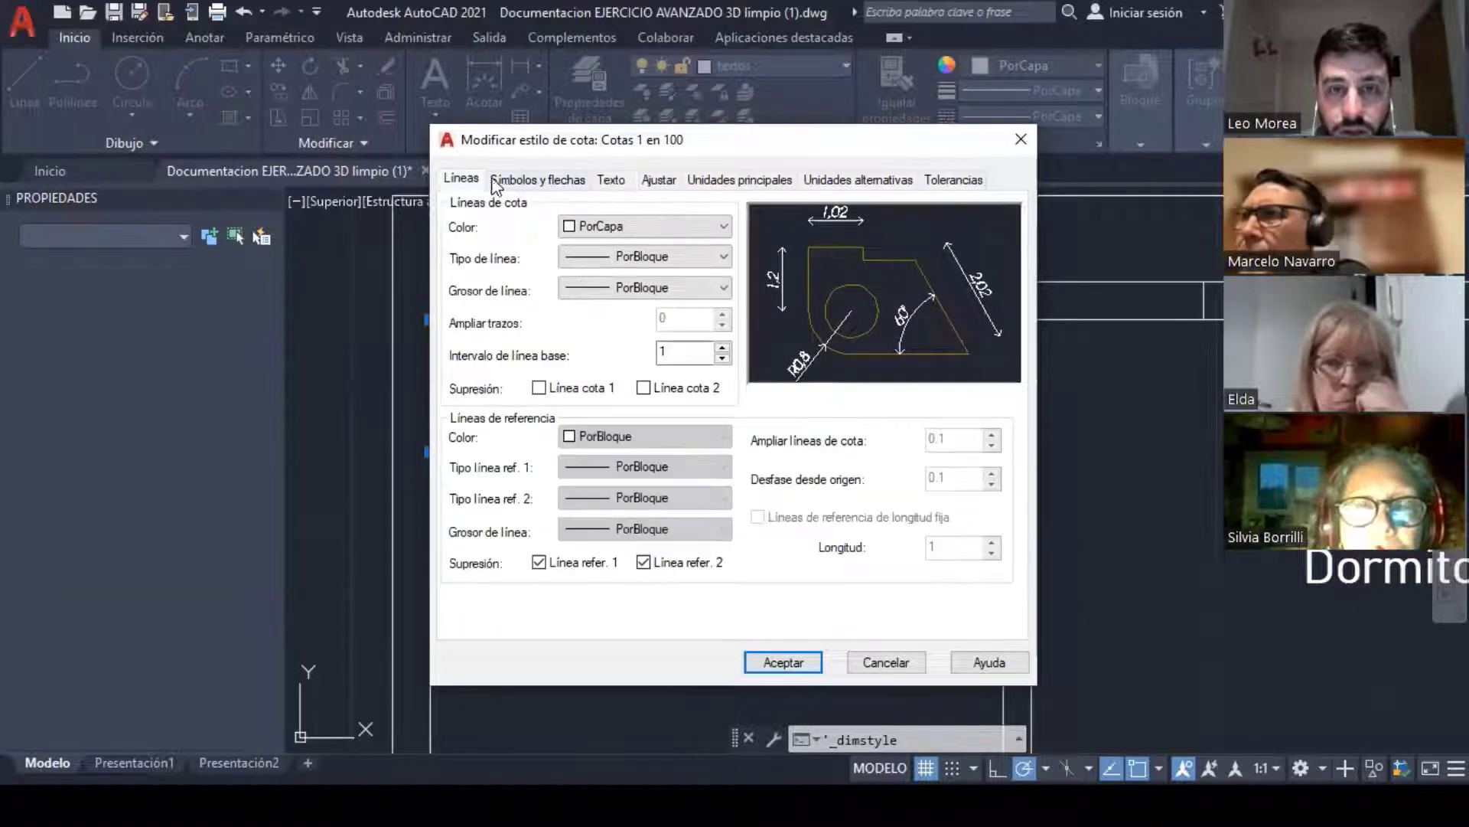
{"action": "left_click", "coordinate": [784, 660]}
{"action": "left_click", "coordinate": [875, 567]}
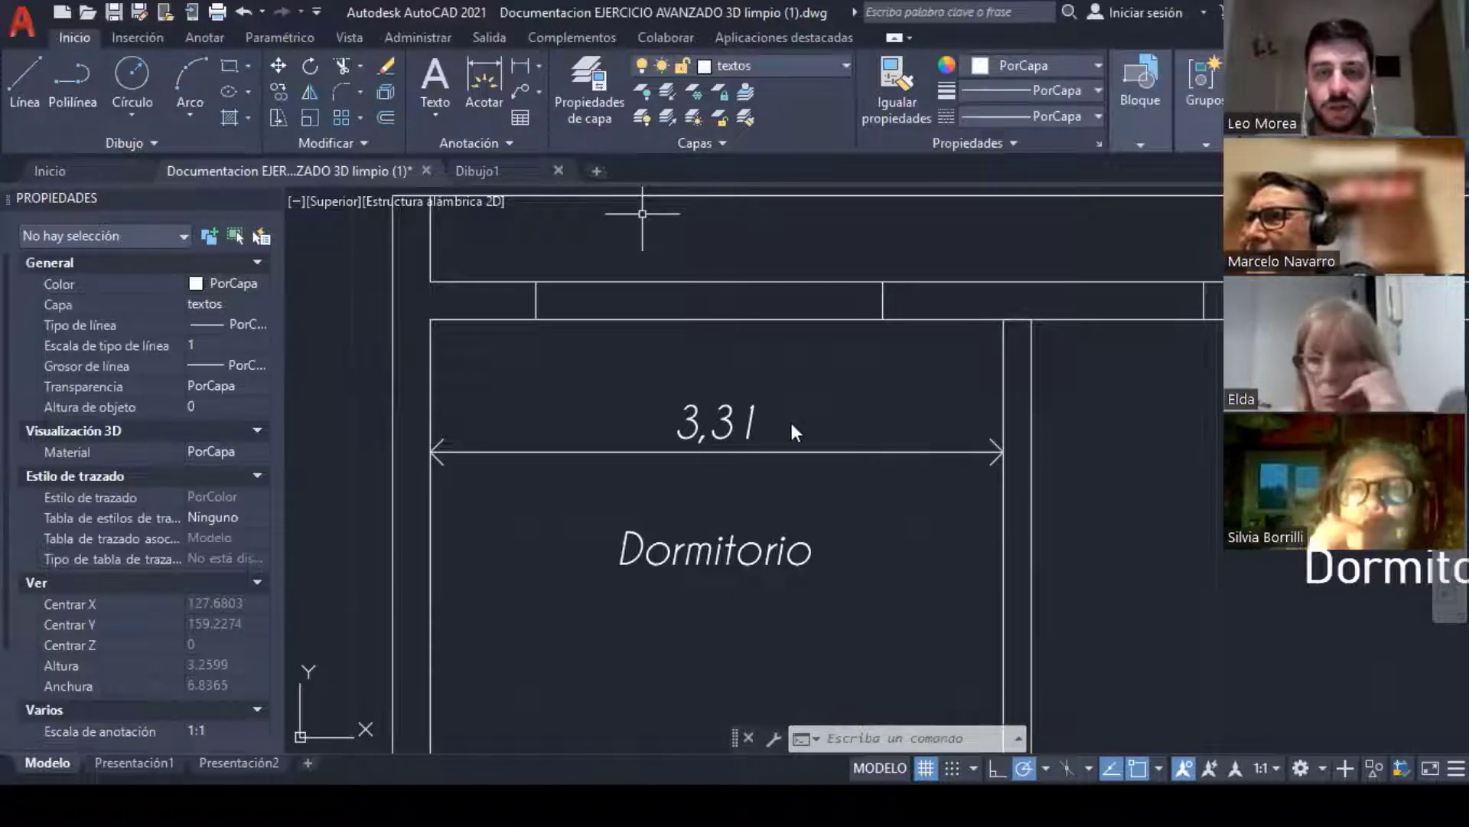
Step: Create a new layer named cotas
{"action": "scroll", "coordinate": [790, 426], "scroll_direction": "down", "scroll_amount": 4}
{"action": "scroll", "coordinate": [828, 431], "scroll_direction": "up", "scroll_amount": 4}
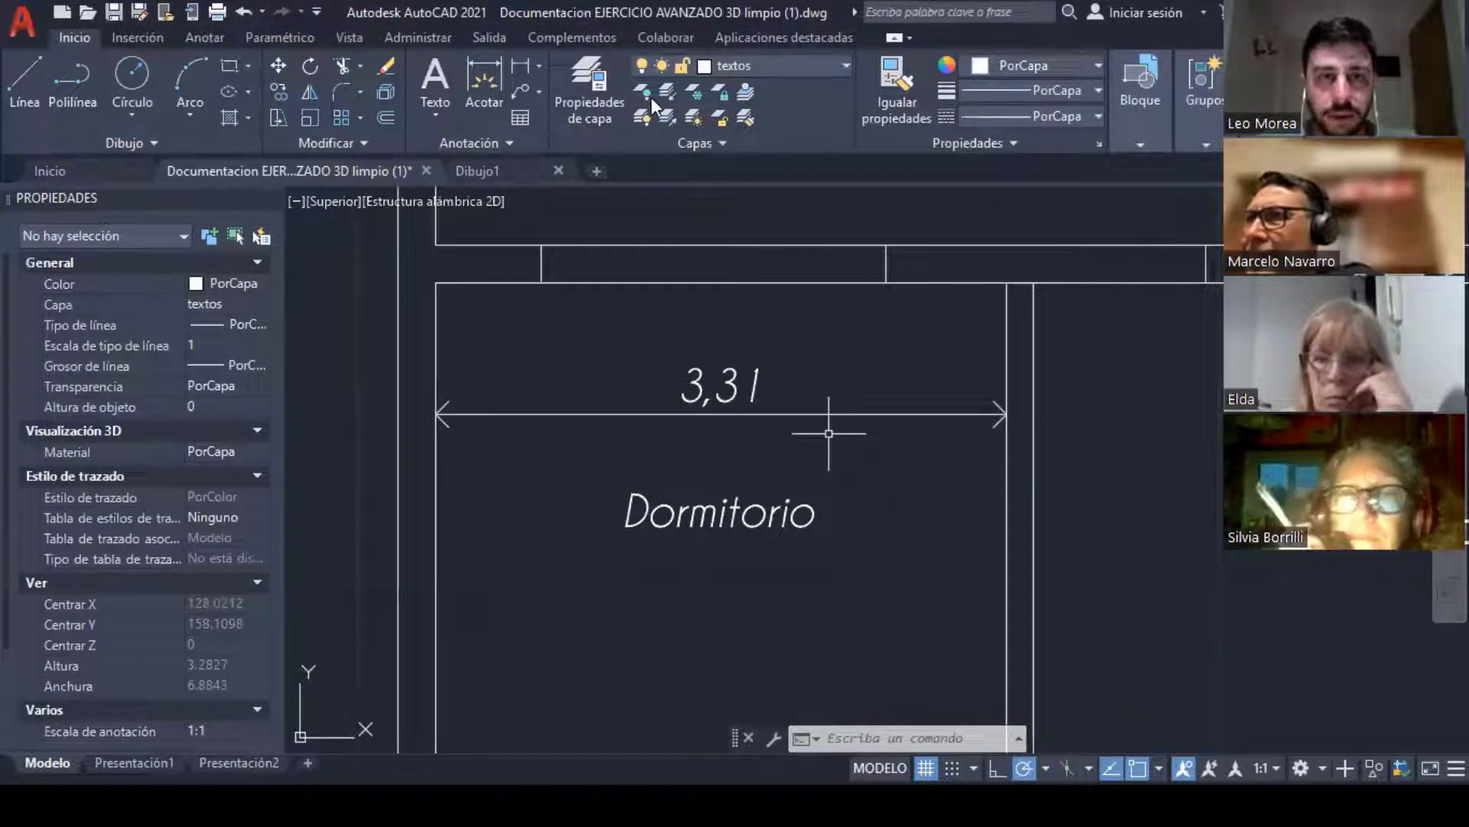
{"action": "left_click", "coordinate": [595, 98]}
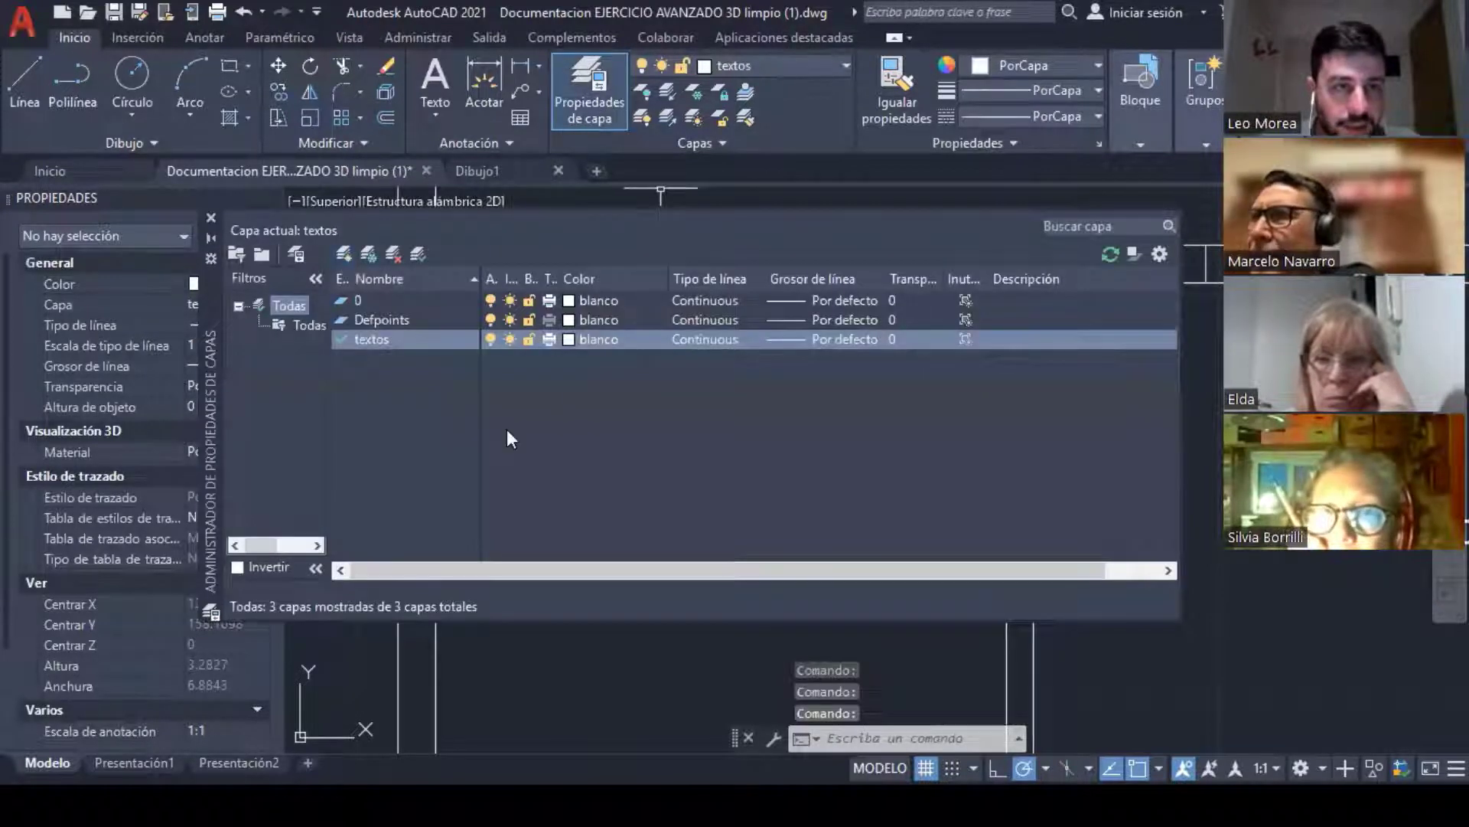
{"action": "key", "text": "alt+n"}
{"action": "type", "text": "cotas"}
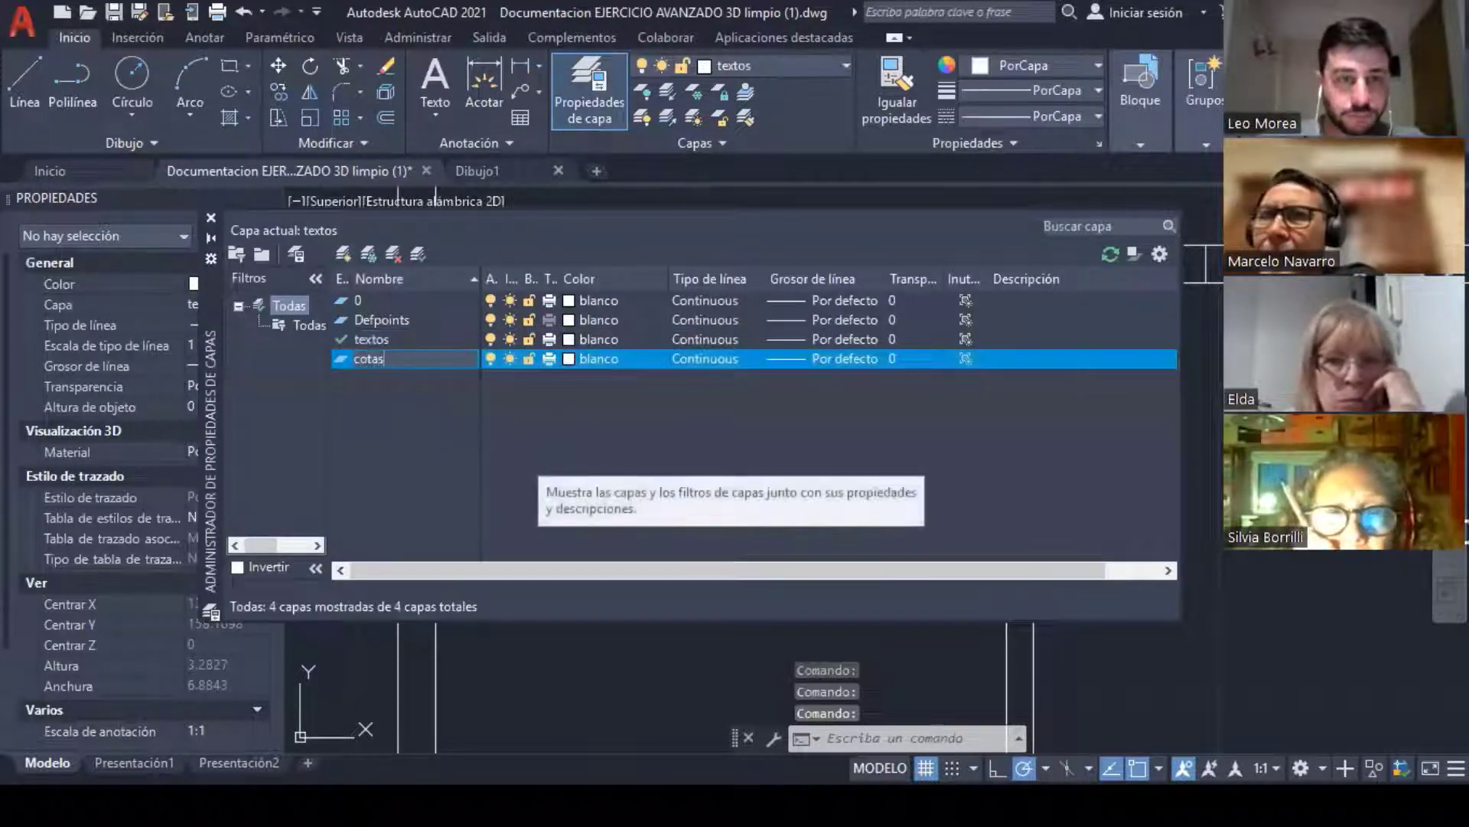
{"action": "key", "text": "Return"}
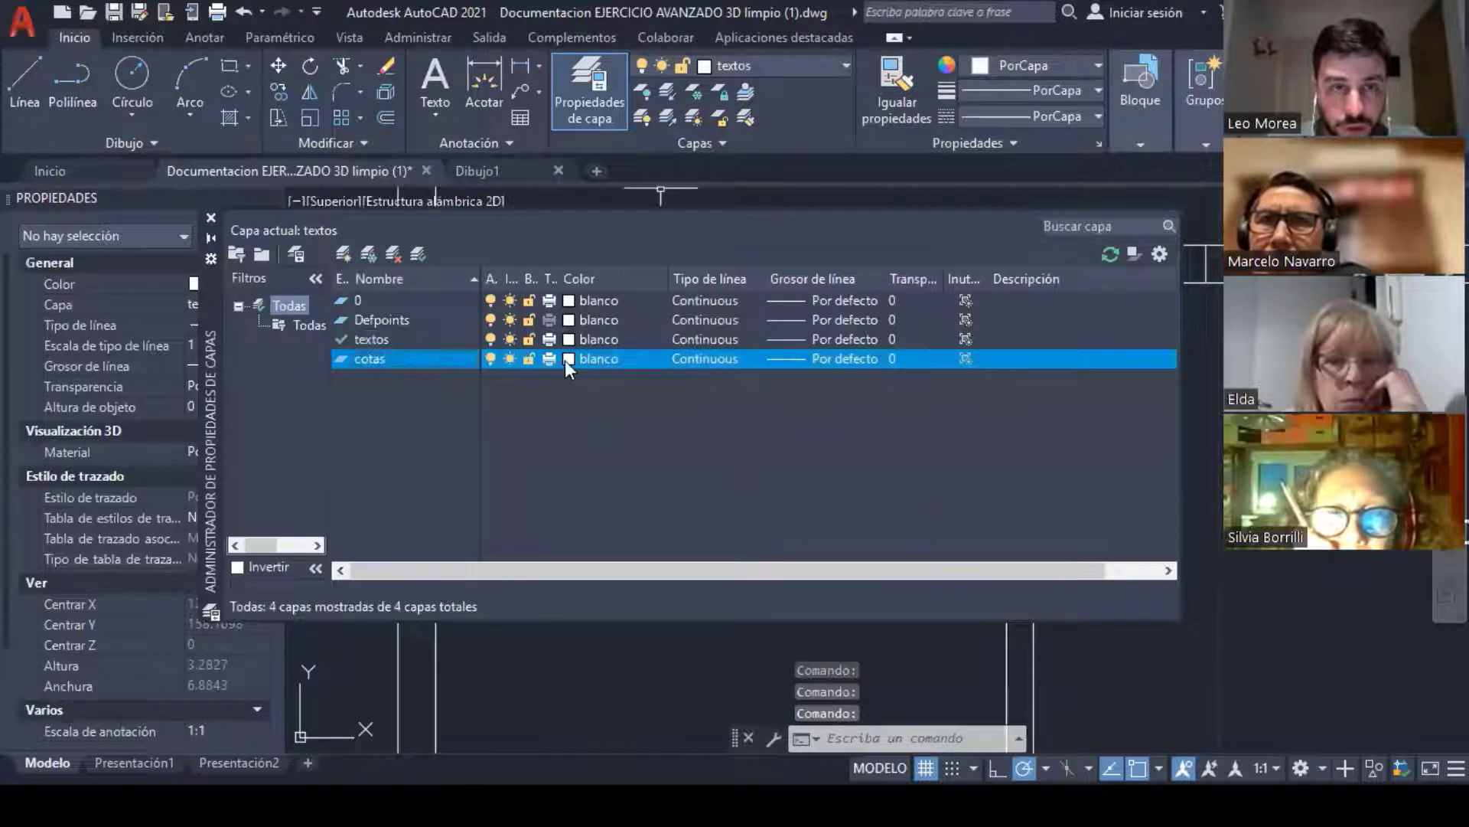
Step: Set the cotas layer's colour to blue (azul) and assign the Dormitorio width dimension to that layer
{"action": "left_click", "coordinate": [568, 359]}
{"action": "left_click", "coordinate": [644, 455]}
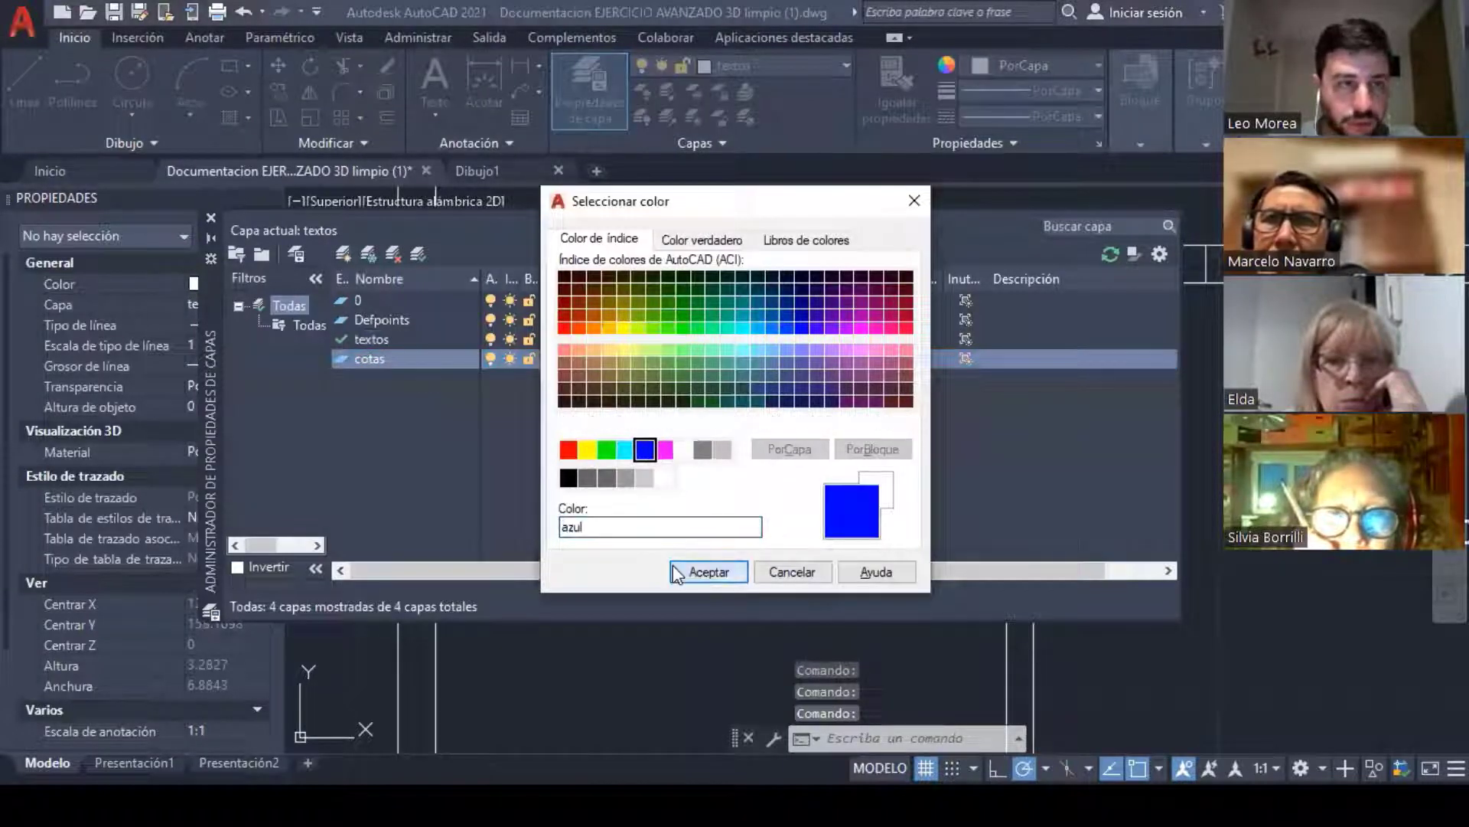
{"action": "left_click", "coordinate": [708, 572]}
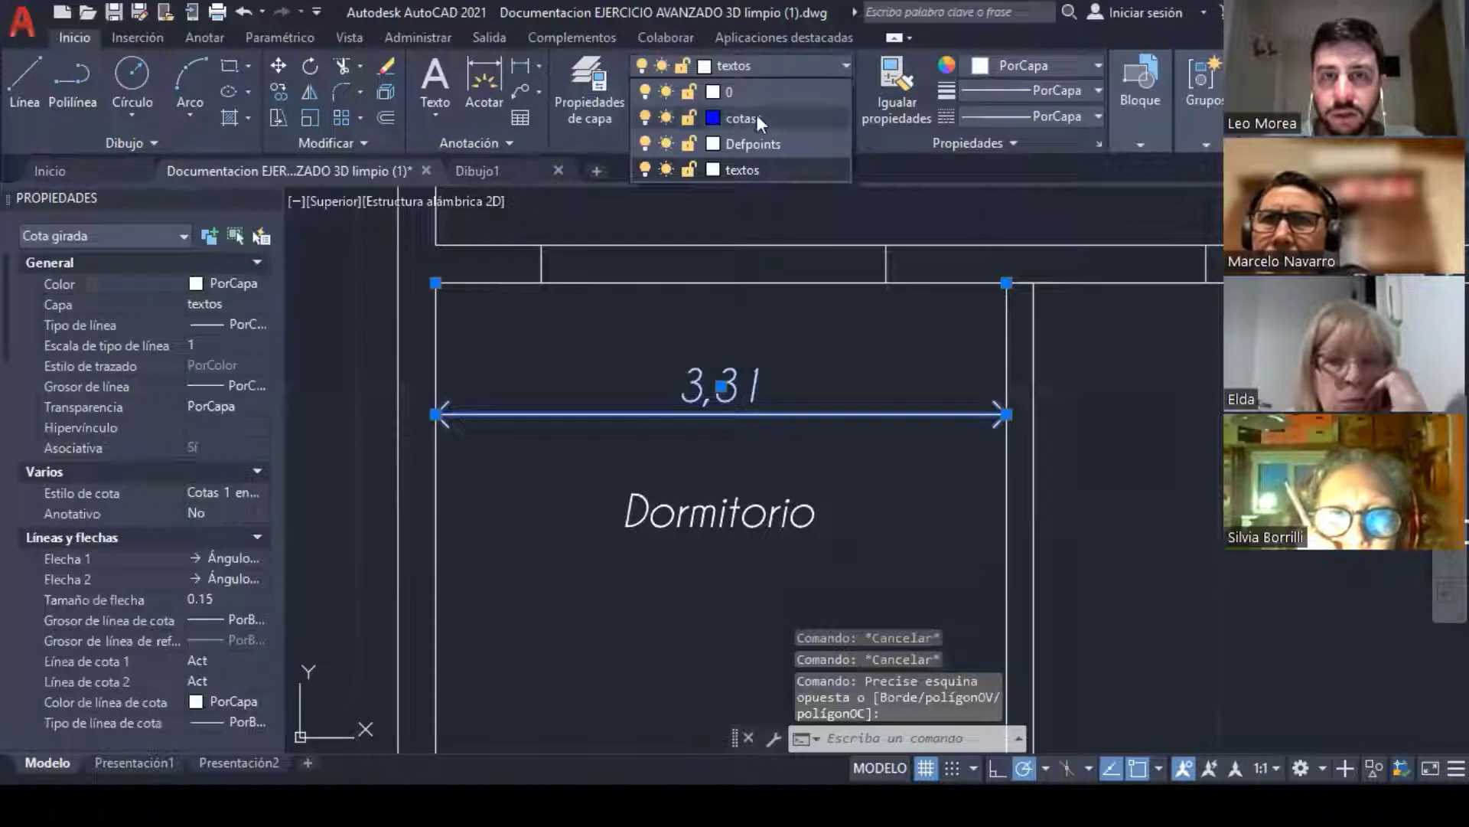
{"action": "left_click", "coordinate": [757, 114]}
{"action": "key", "text": "Escape"}
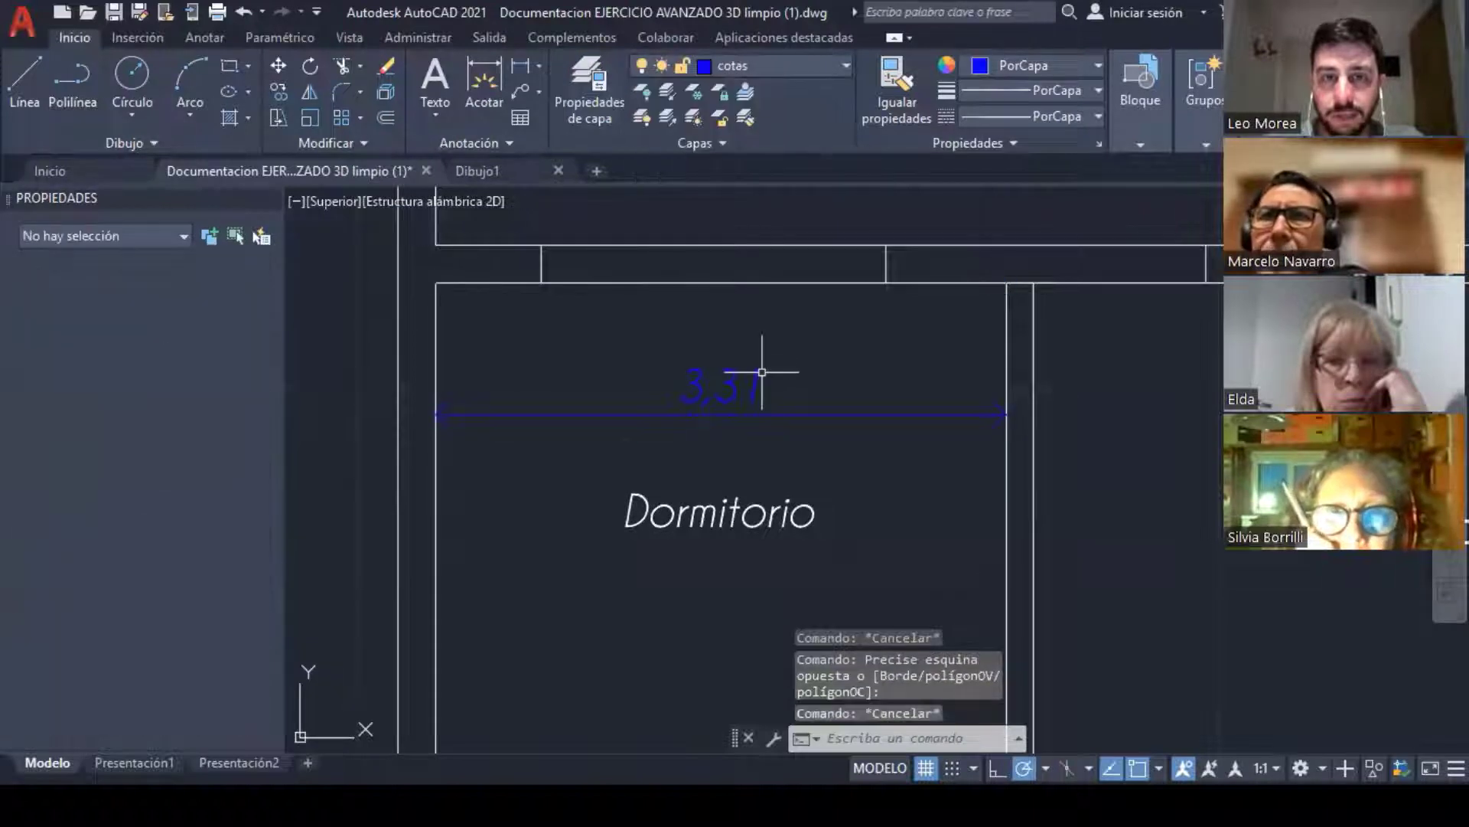
Step: Change the cotas layer's colour to green (verde)
{"action": "left_click", "coordinate": [624, 98]}
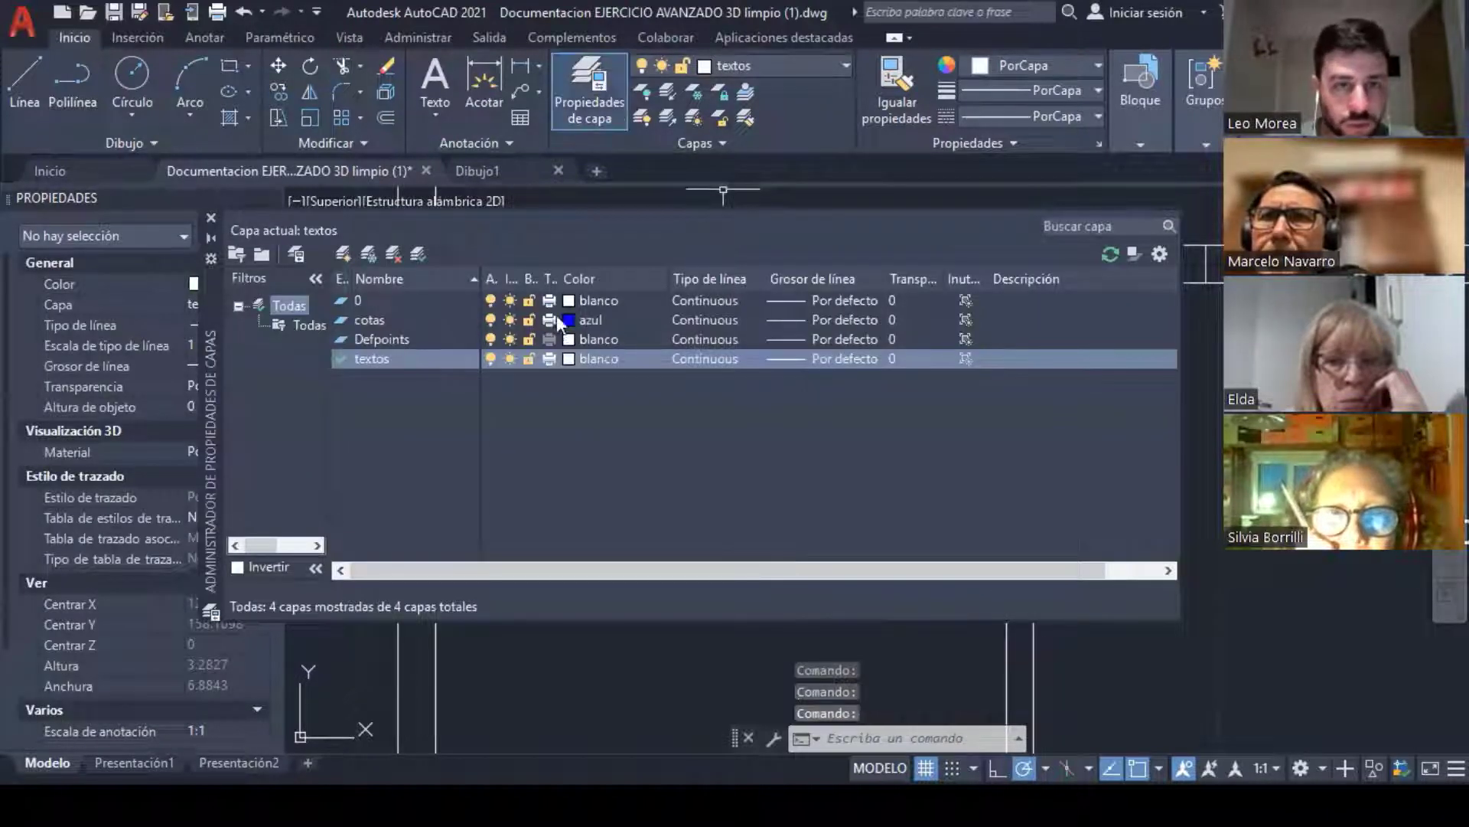
{"action": "left_click", "coordinate": [589, 319]}
{"action": "left_click", "coordinate": [606, 447]}
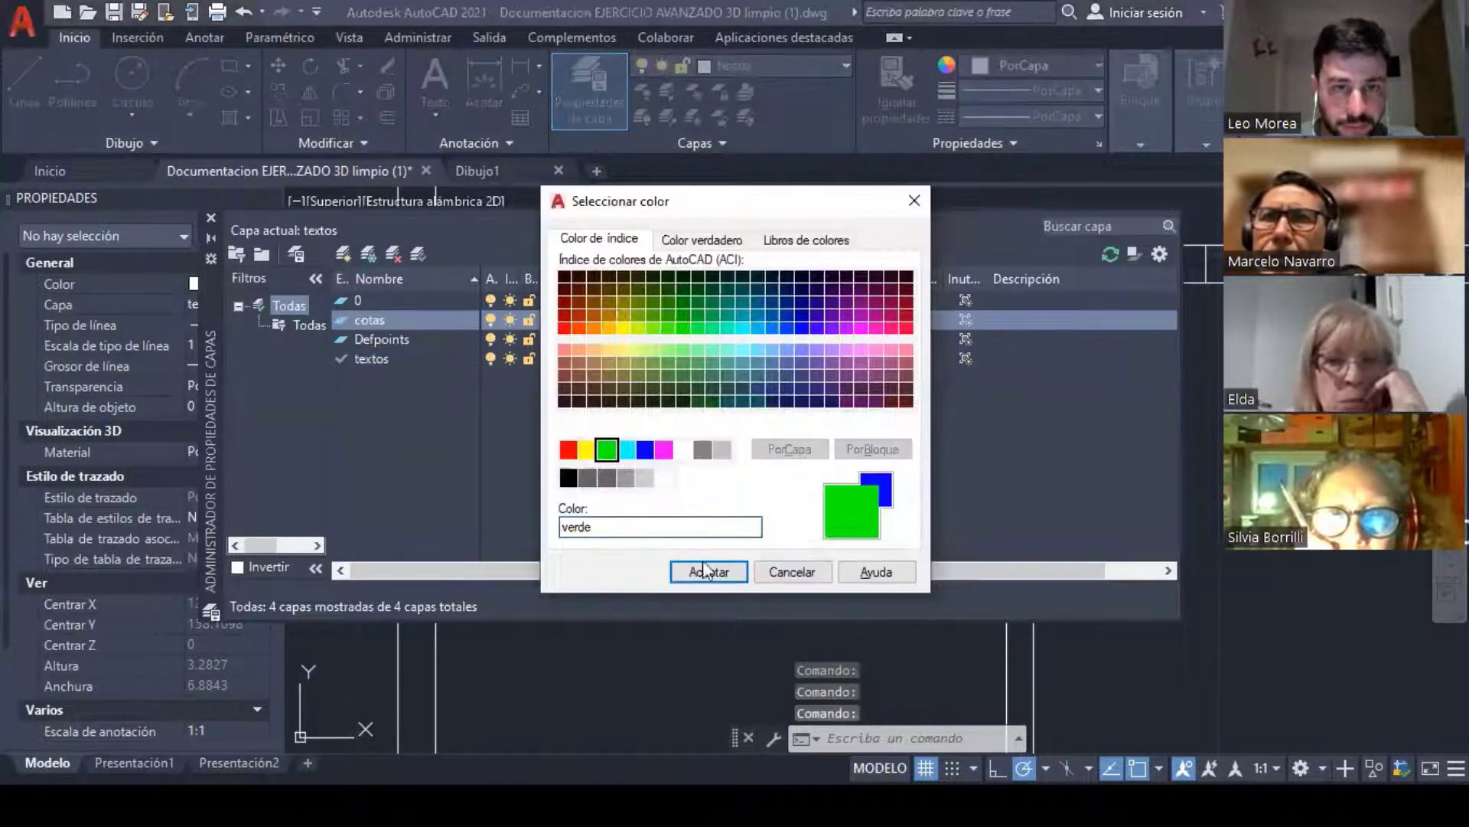
{"action": "left_click", "coordinate": [705, 567]}
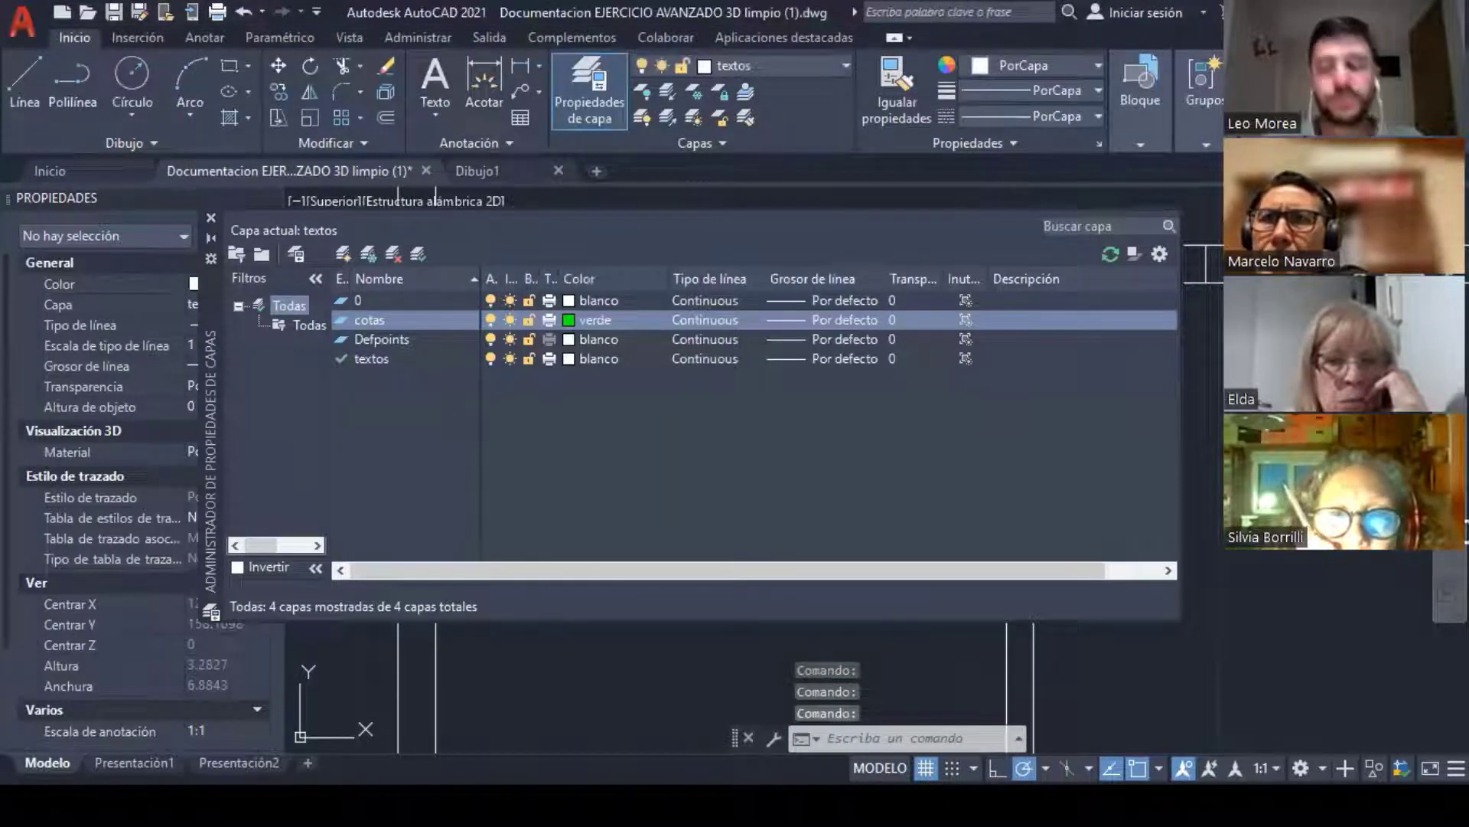
{"action": "left_click", "coordinate": [211, 216]}
{"action": "key", "text": "Escape"}
{"action": "key", "text": "Escape"}
Step: Create a new dimension style named Copia de Cotas replanteo, starting from the Cotas 1 en 100 style
{"action": "scroll", "coordinate": [702, 366], "scroll_direction": "down", "scroll_amount": 5}
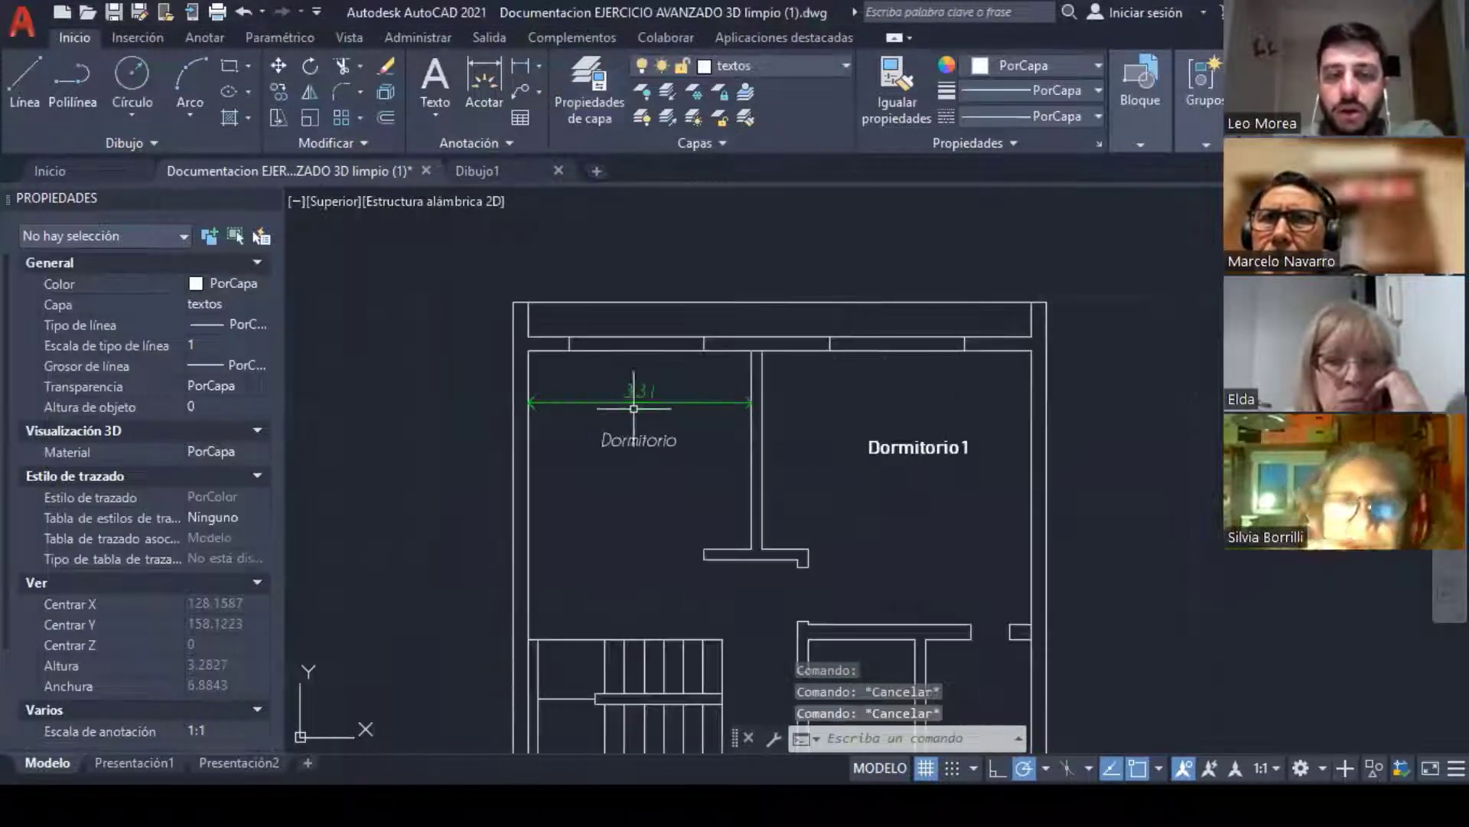
{"action": "scroll", "coordinate": [699, 400], "scroll_direction": "up", "scroll_amount": 7}
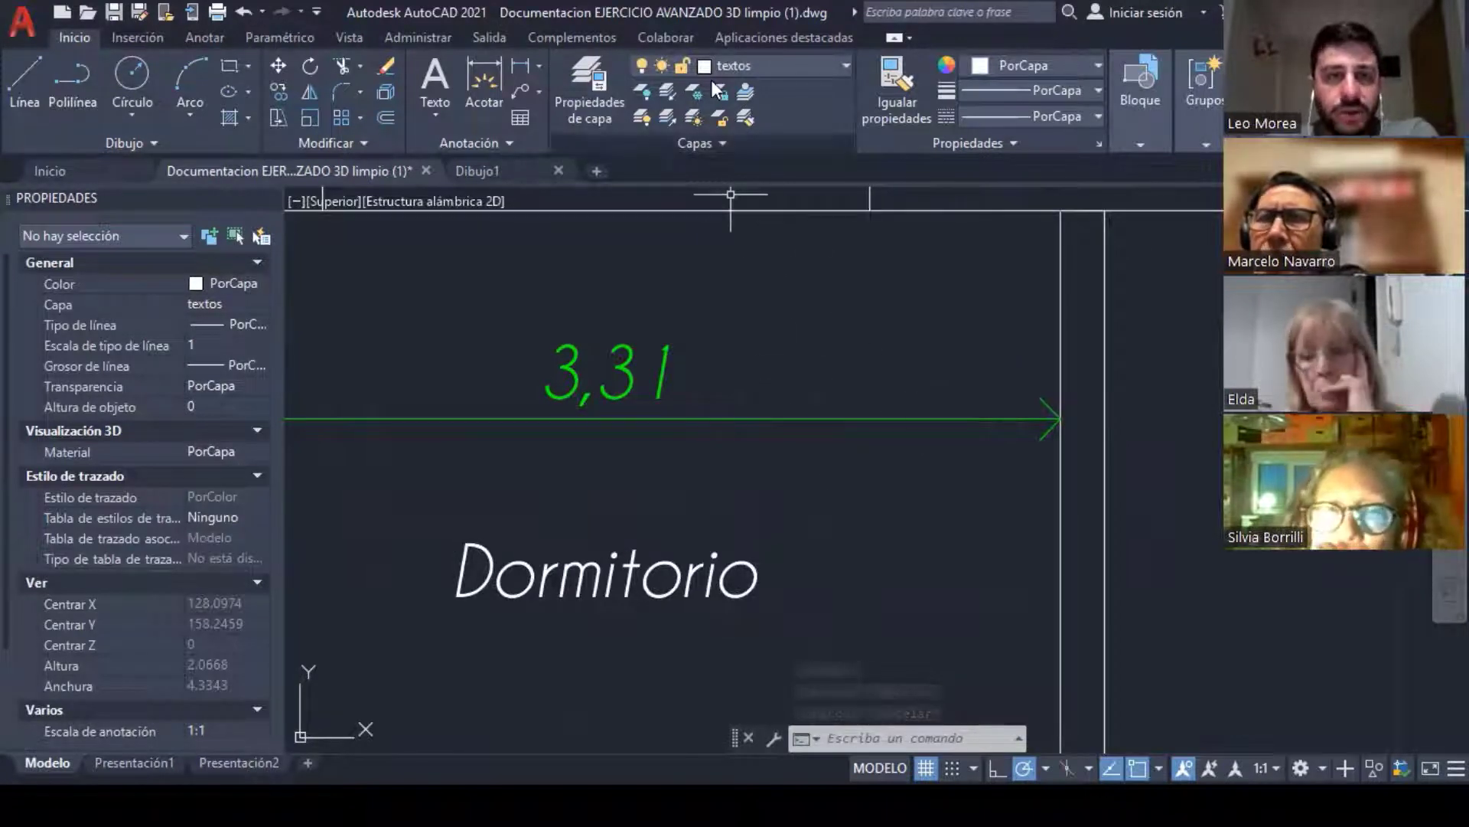
{"action": "middle_click_drag", "start_coordinate": [536, 384], "coordinate": [715, 378]}
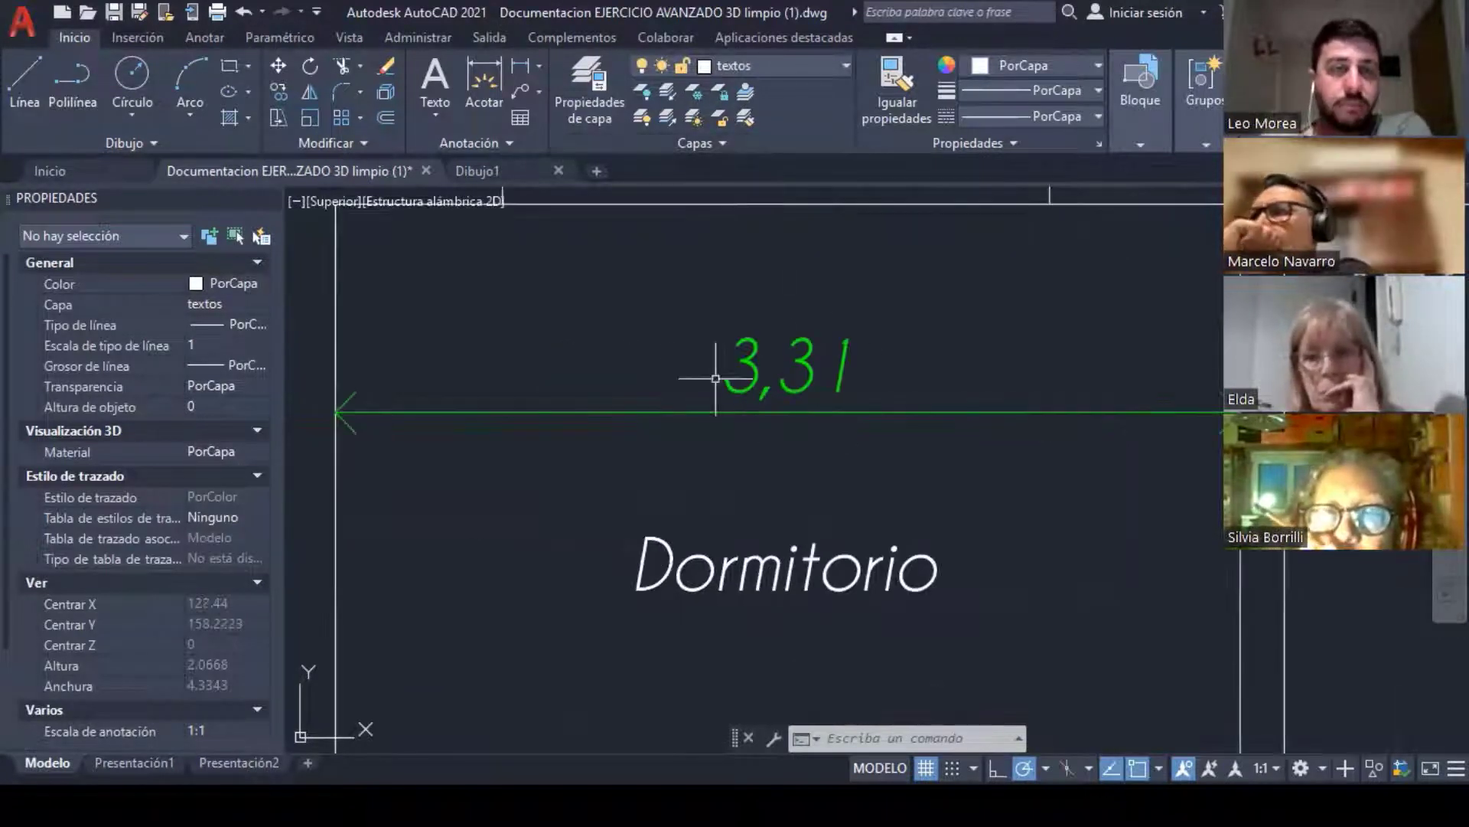
{"action": "left_click", "coordinate": [503, 141]}
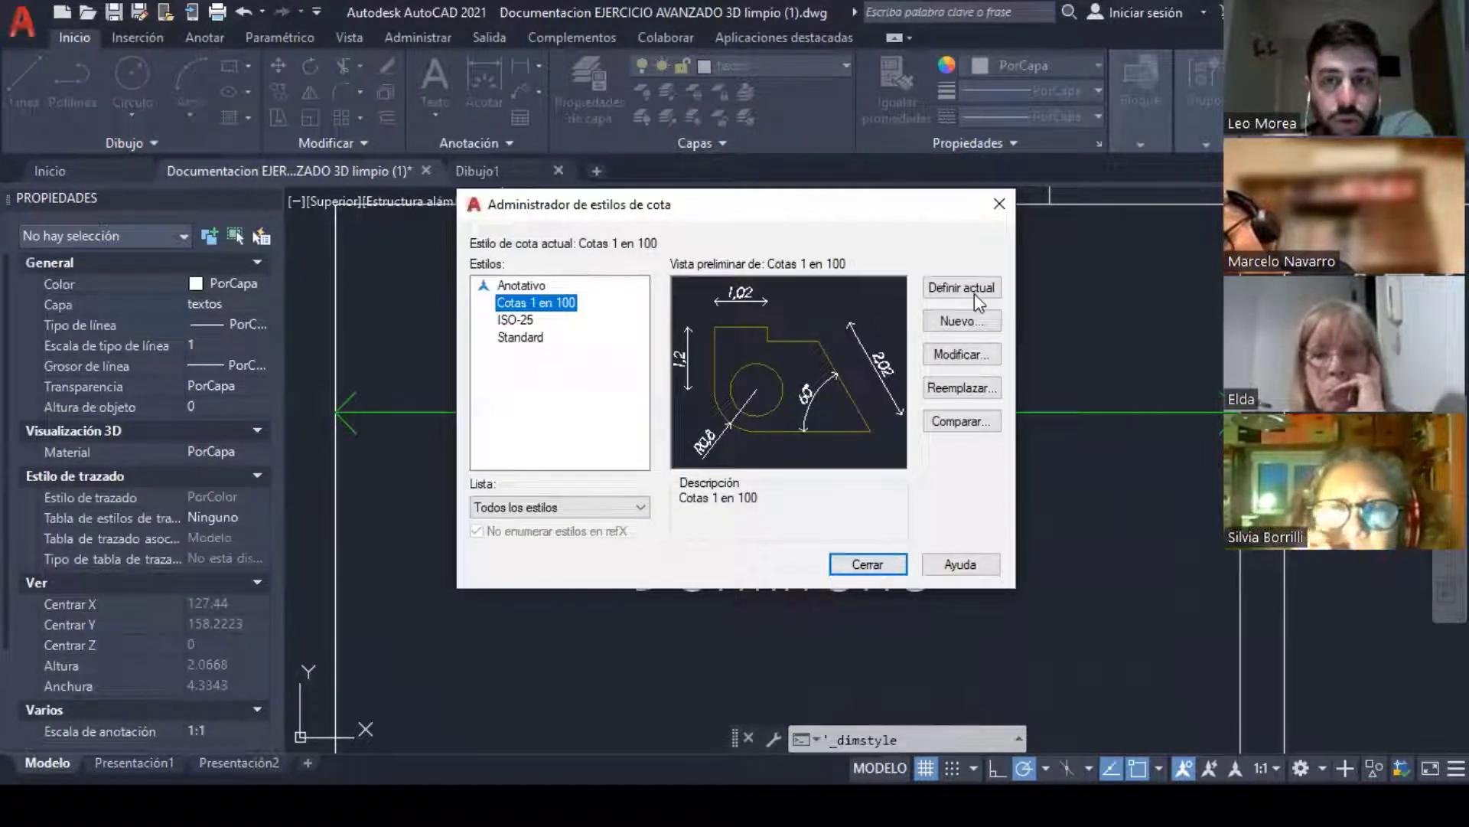
{"action": "left_click", "coordinate": [981, 321]}
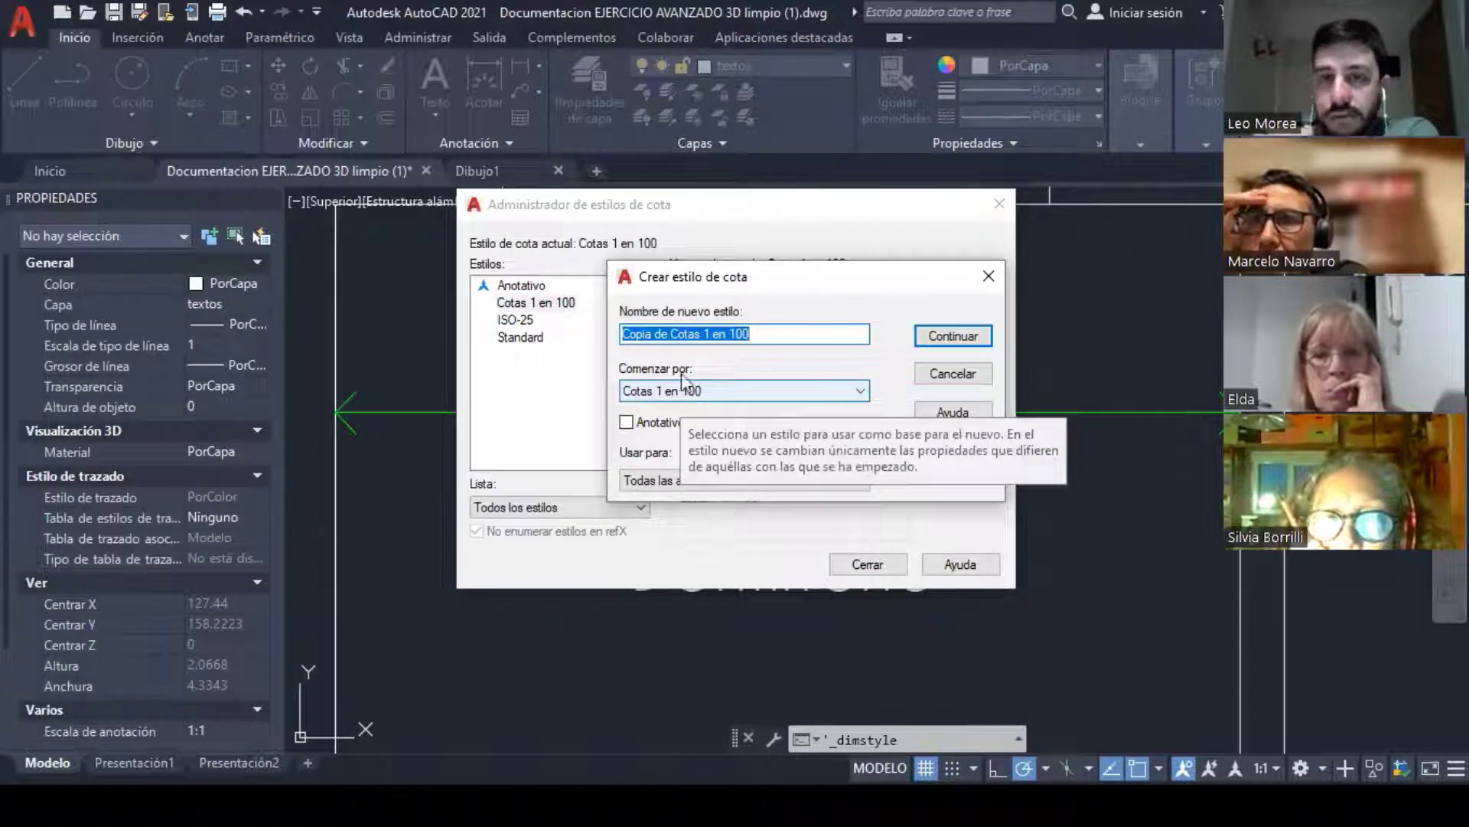
{"action": "left_click", "coordinate": [756, 330]}
{"action": "key", "text": "BackSpace"}
{"action": "key", "text": "BackSpace"}
{"action": "key", "text": "BackSpace"}
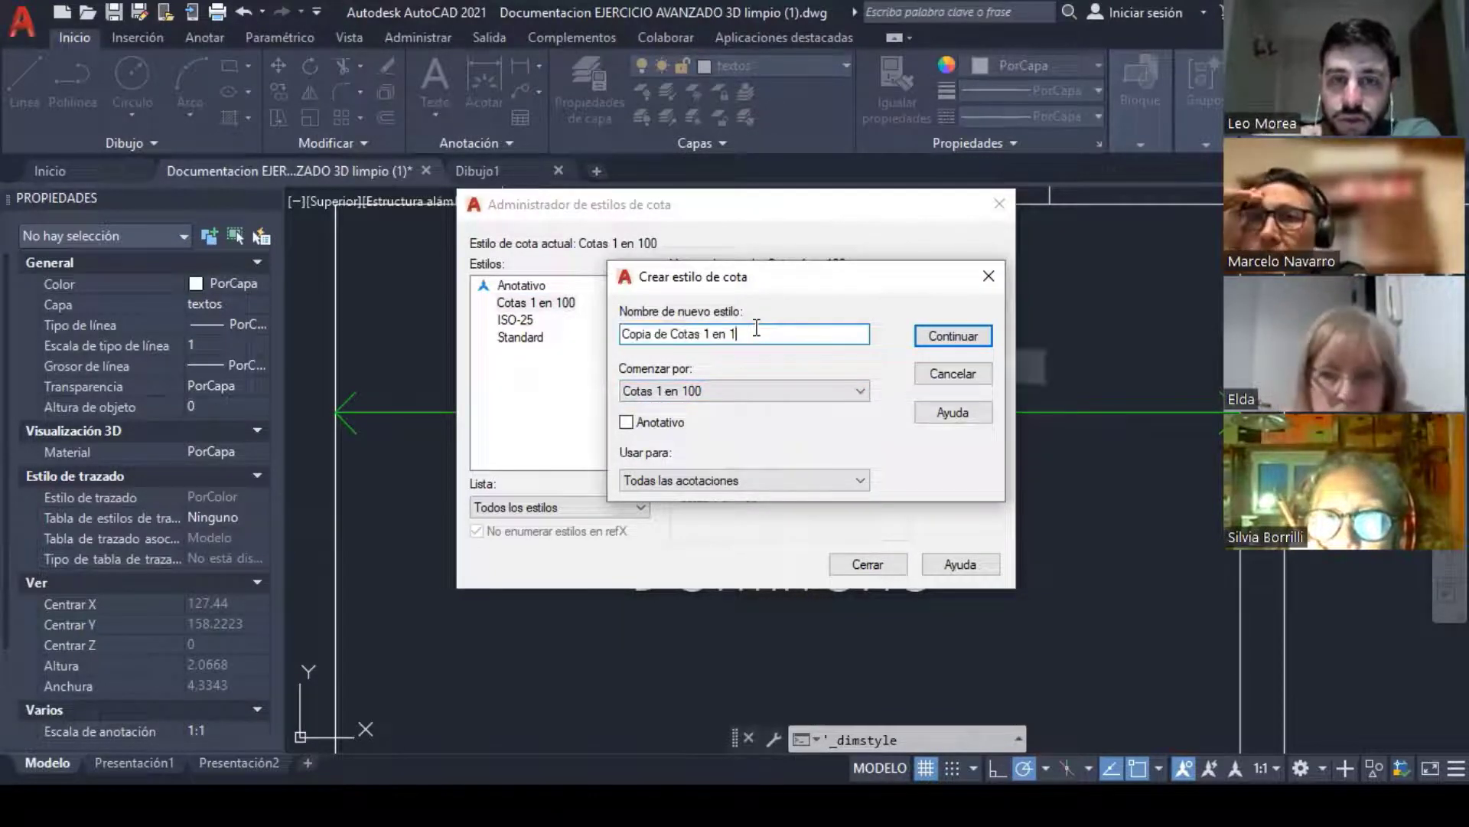
{"action": "type", "text": "50"}
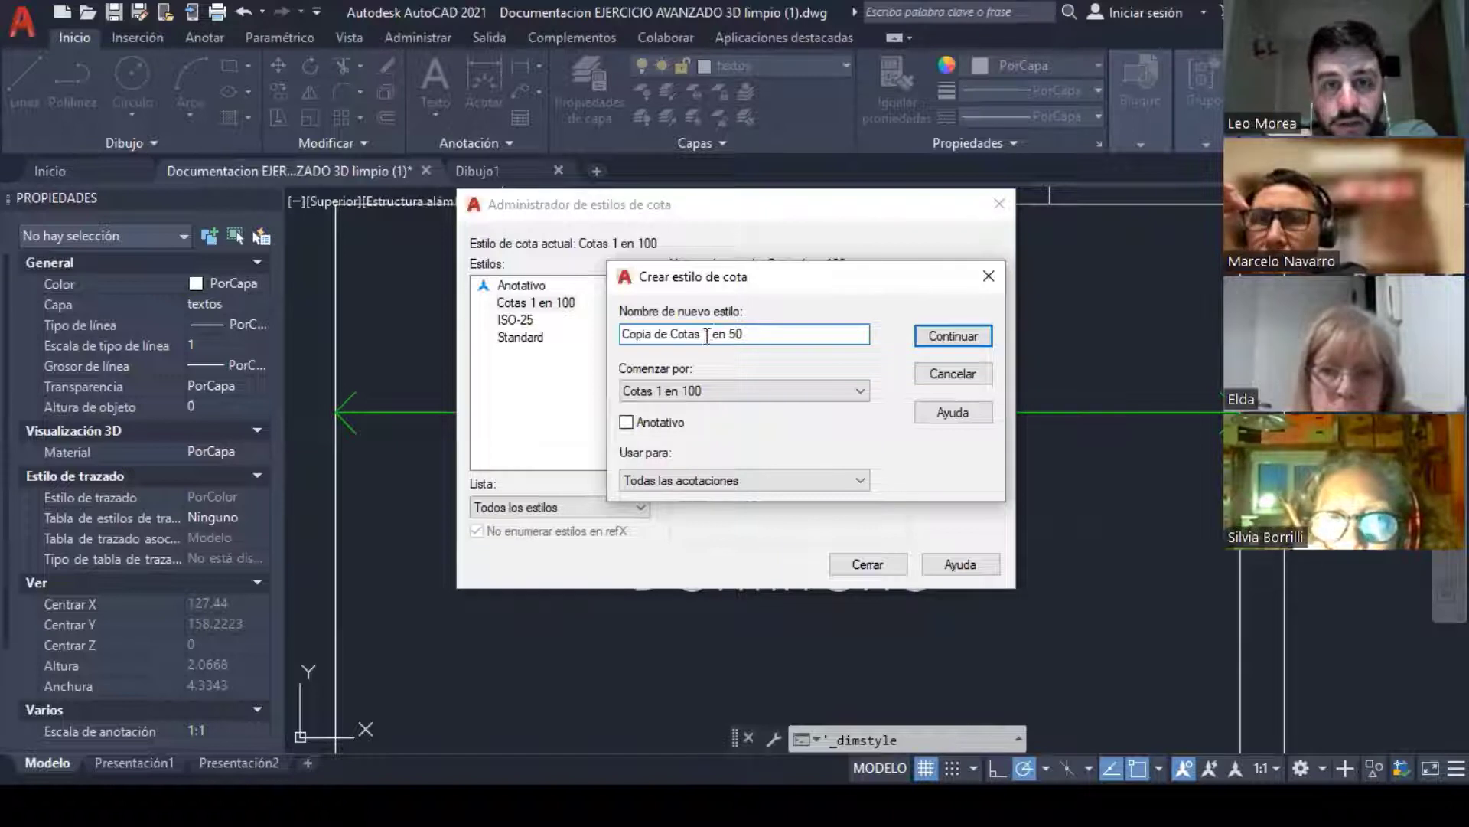
{"action": "left_click_drag", "start_coordinate": [703, 334], "coordinate": [869, 361]}
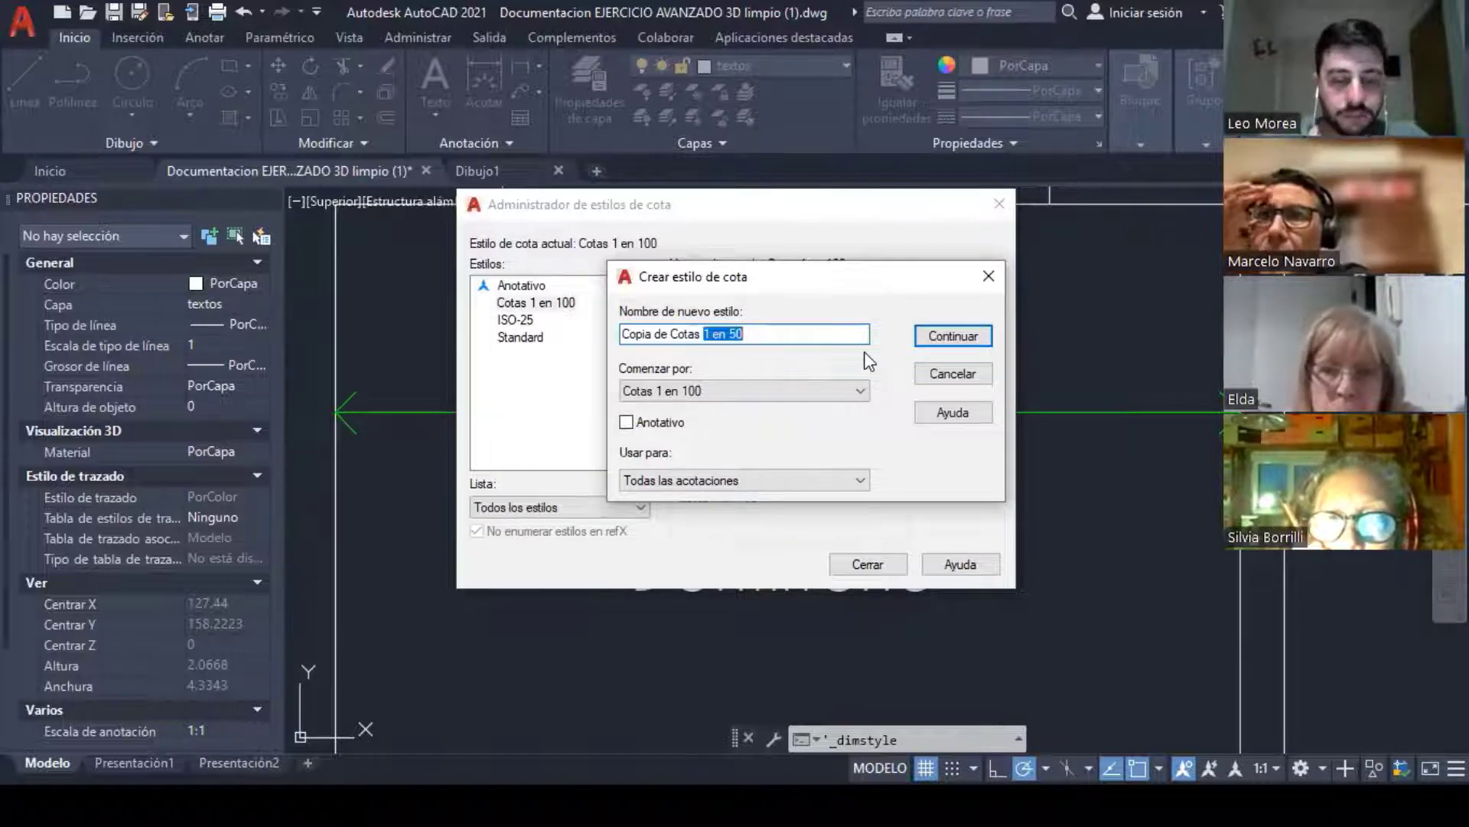
{"action": "type", "text": "replanteo"}
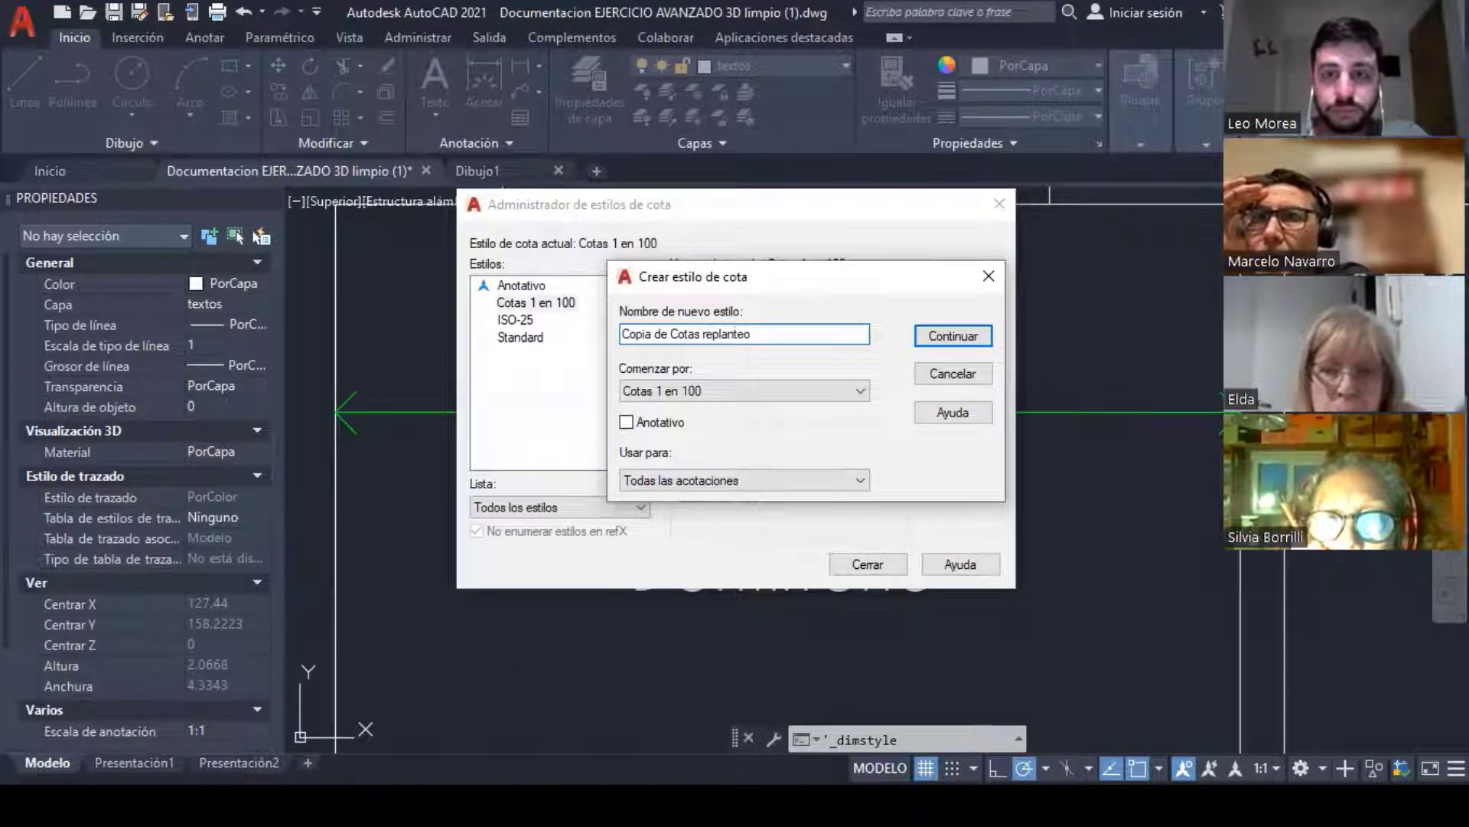
{"action": "left_click", "coordinate": [982, 341]}
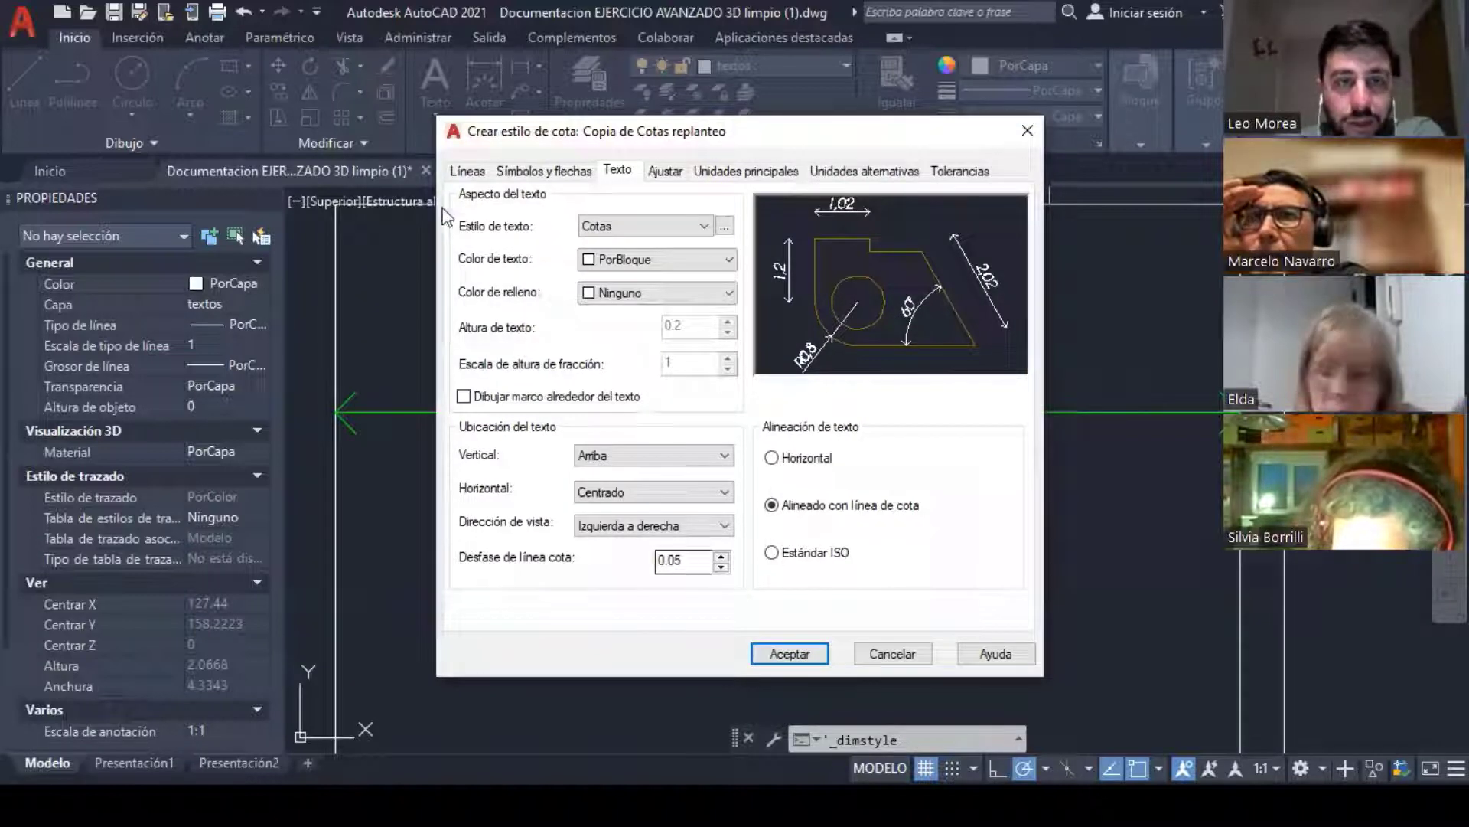
Step: Suppress dimension line 2 and set the horizontal text placement to En línea ref 1, then save the replanteo style
{"action": "left_click", "coordinate": [471, 173]}
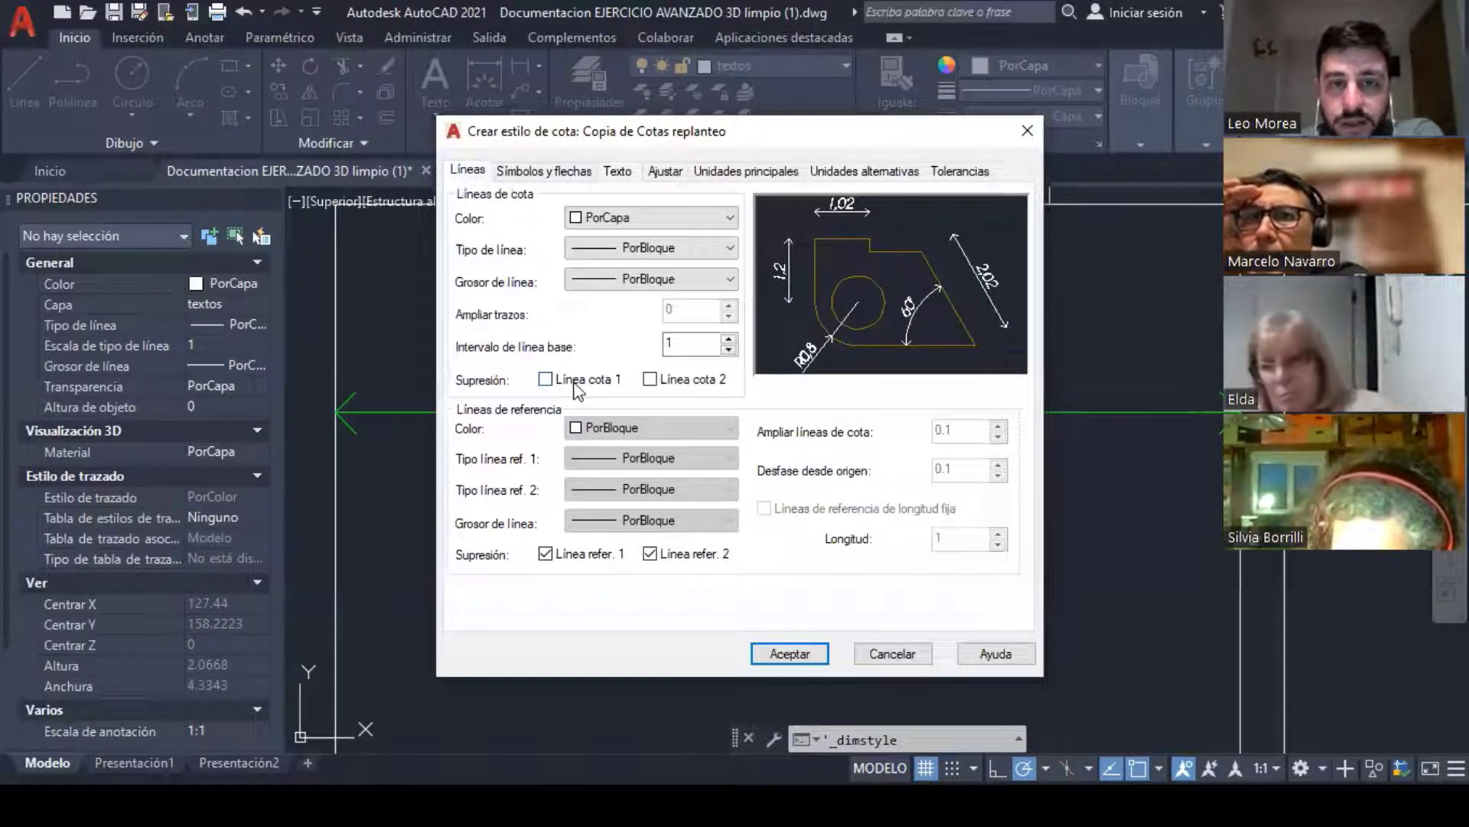
{"action": "left_click", "coordinate": [649, 380]}
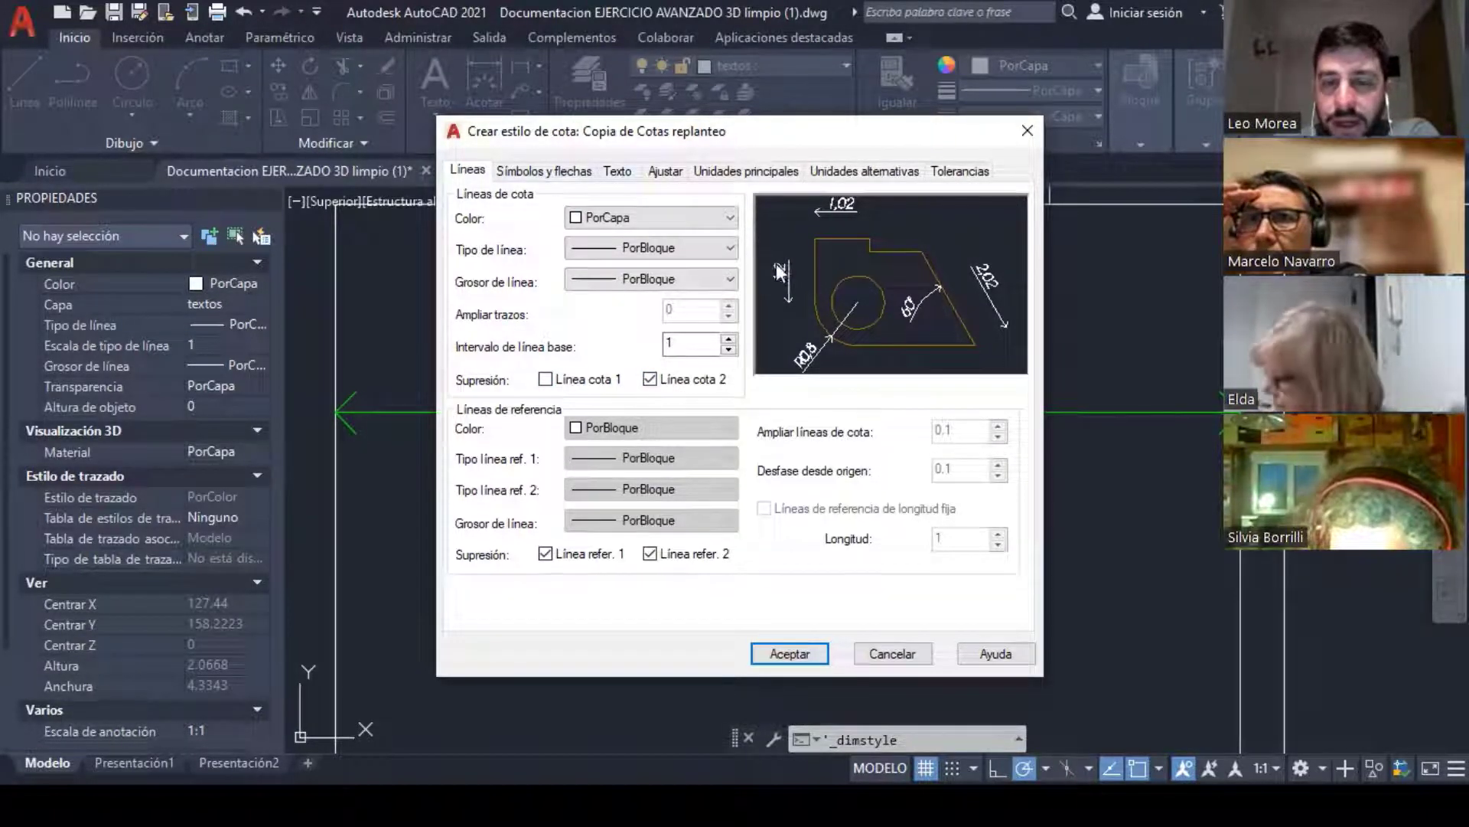
{"action": "left_click", "coordinate": [620, 173]}
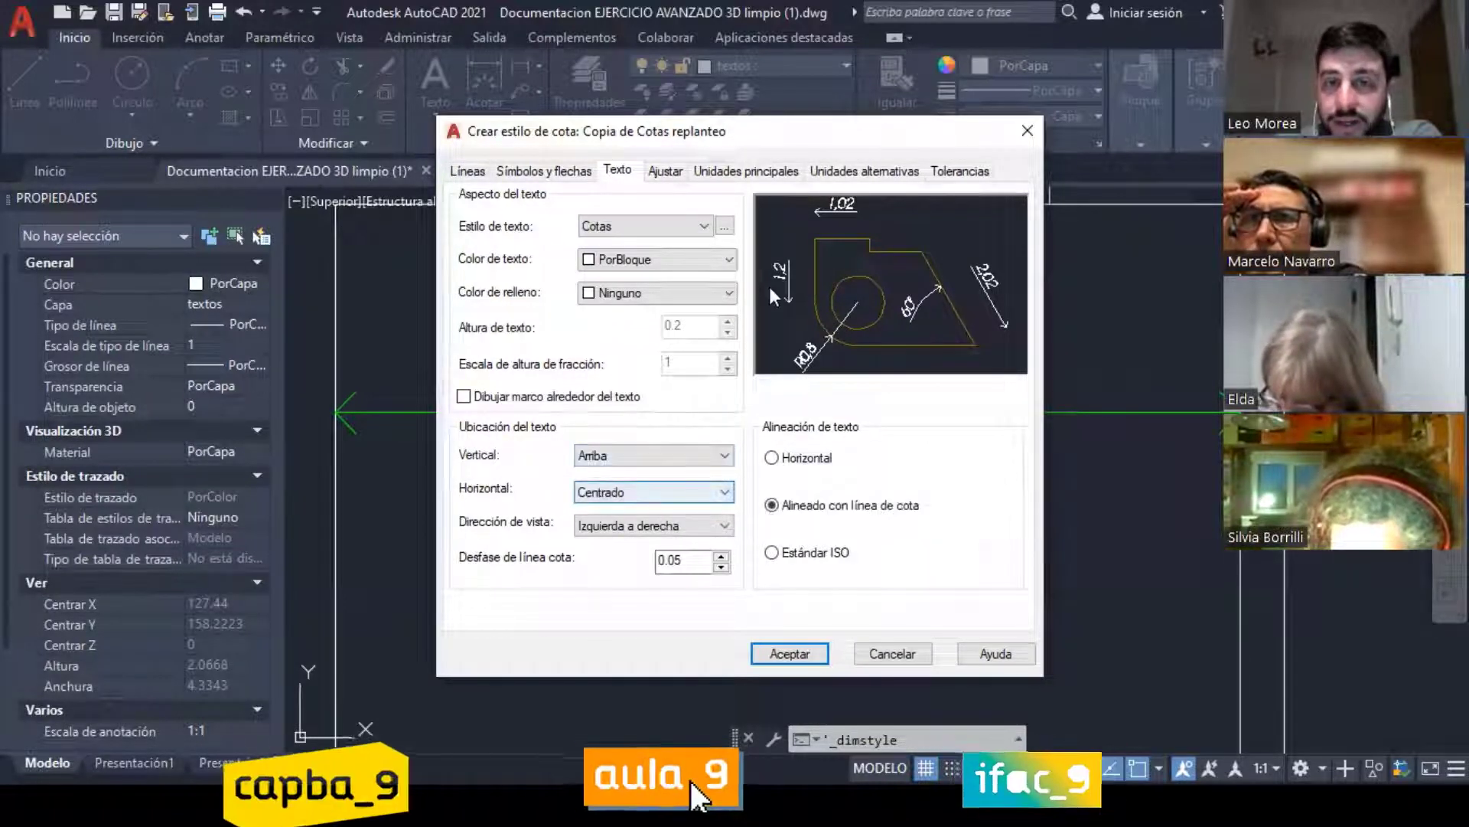
{"action": "left_click", "coordinate": [650, 493]}
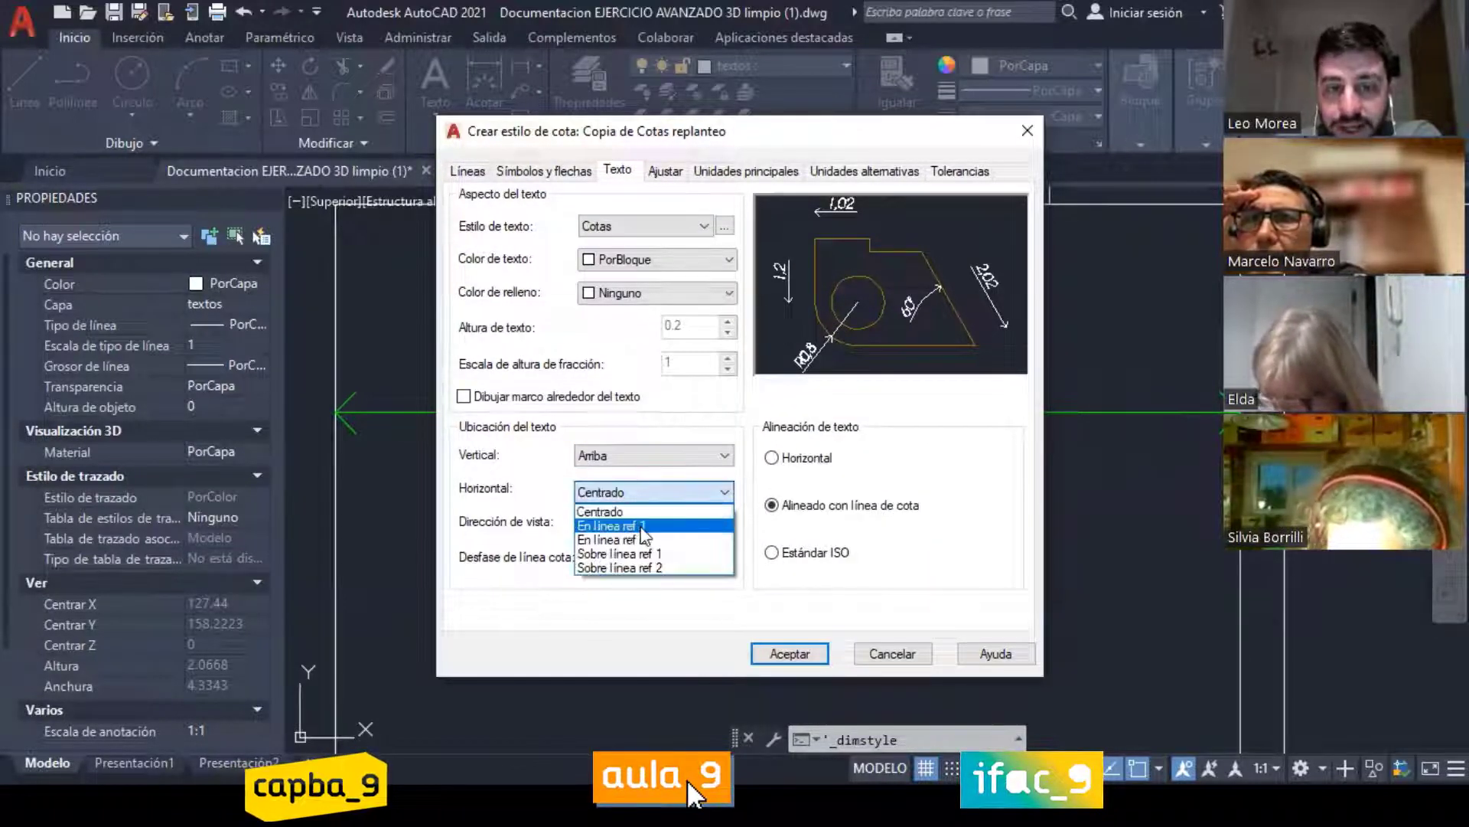
{"action": "left_click", "coordinate": [641, 526]}
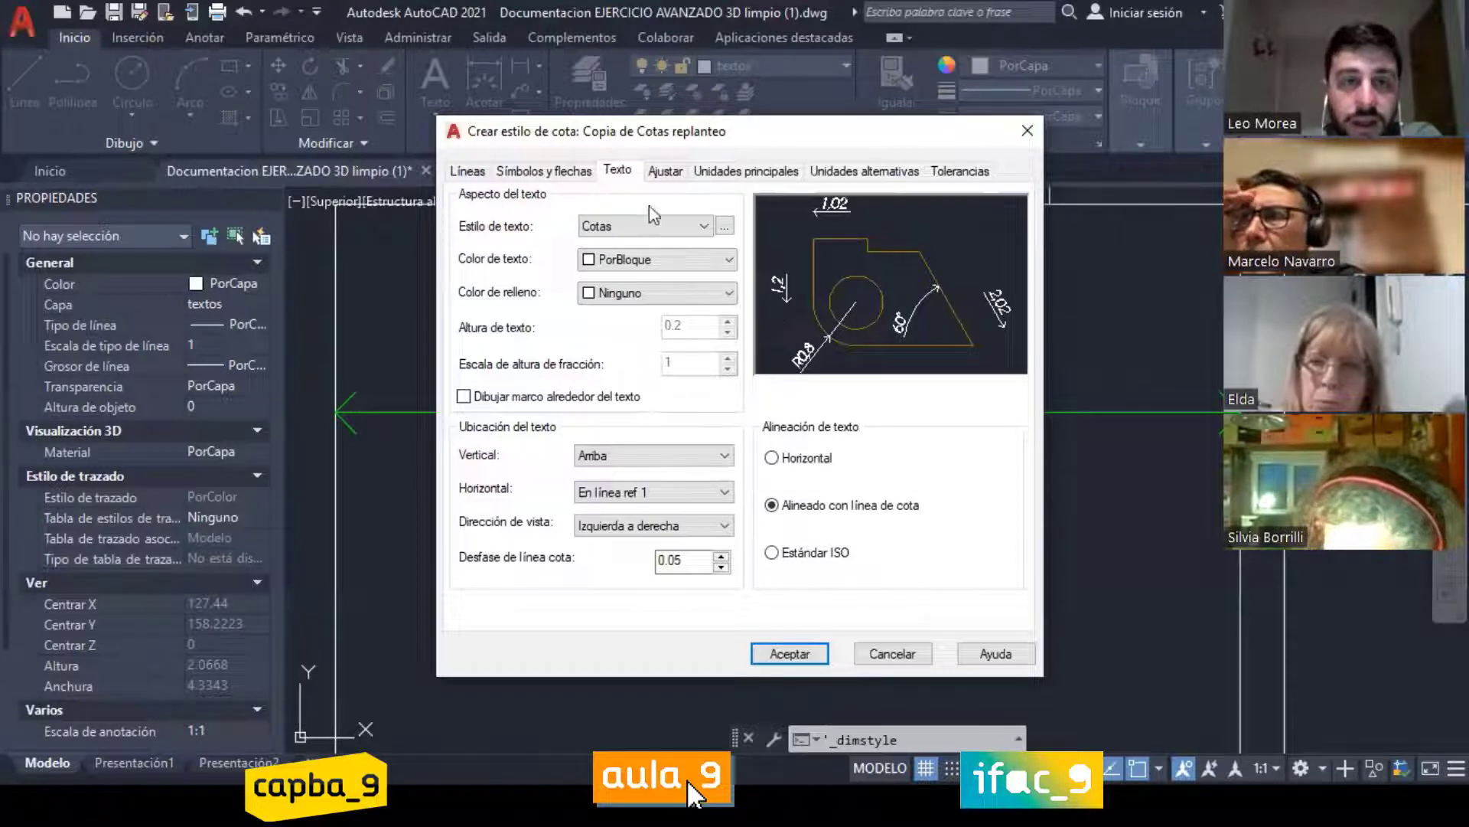
{"action": "left_click", "coordinate": [789, 653]}
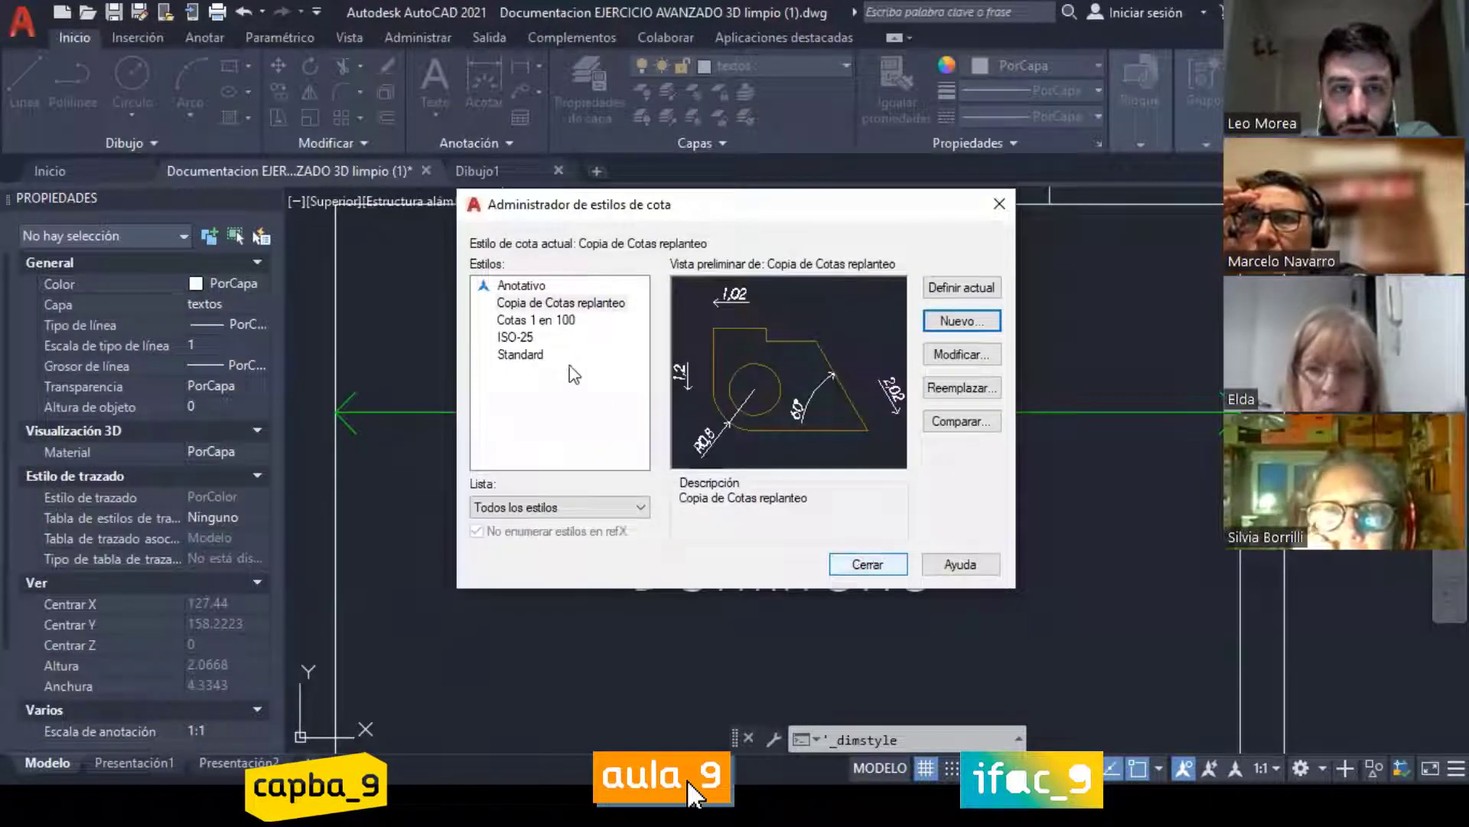
{"action": "left_click", "coordinate": [861, 571]}
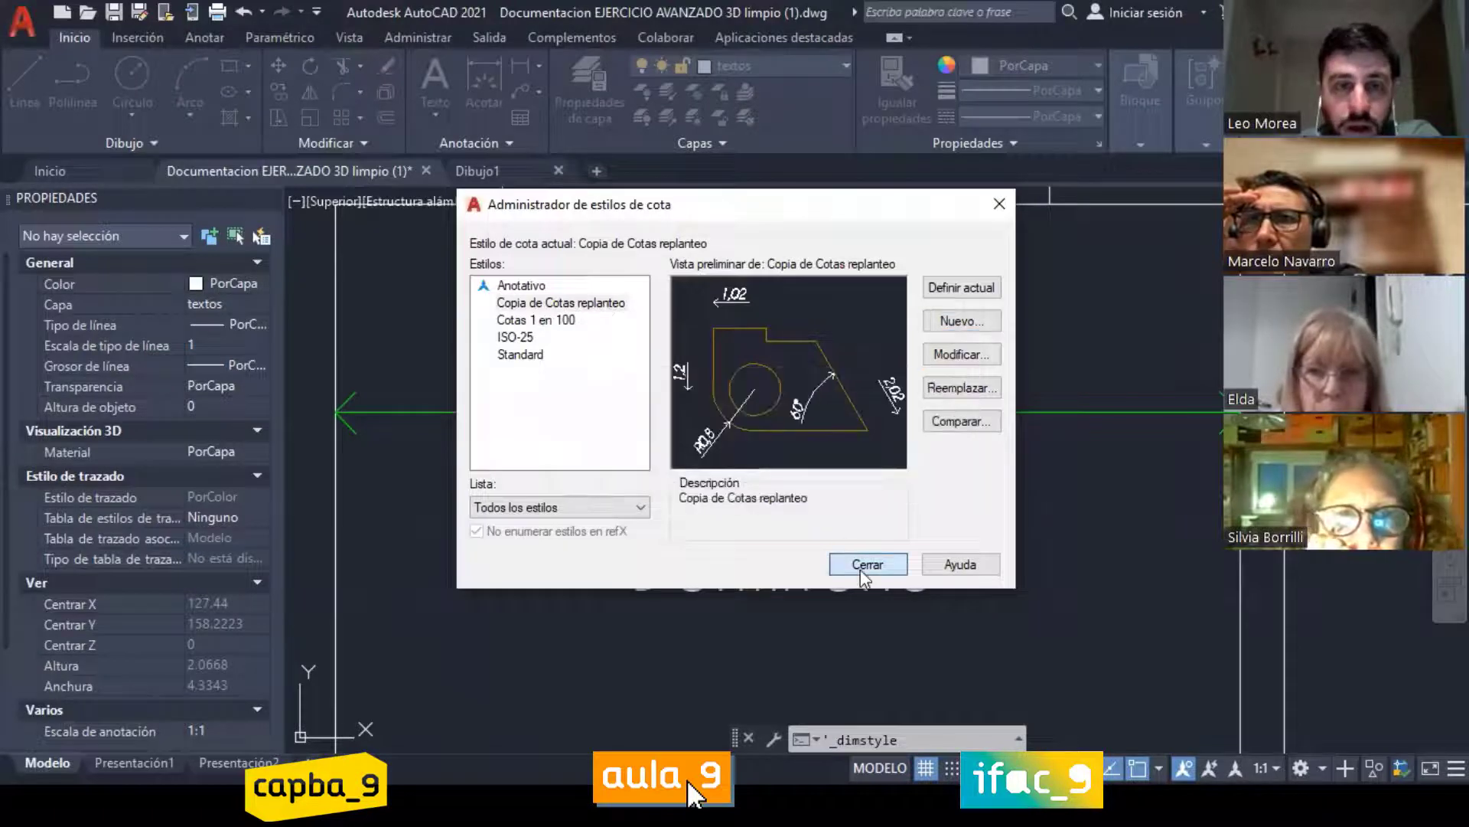
Step: Dimension the Dormitorio's width below the room label using the Copia de Cotas replanteo style
{"action": "scroll", "coordinate": [676, 443], "scroll_direction": "down", "scroll_amount": 2}
{"action": "middle_click_drag", "start_coordinate": [676, 443], "coordinate": [631, 411]}
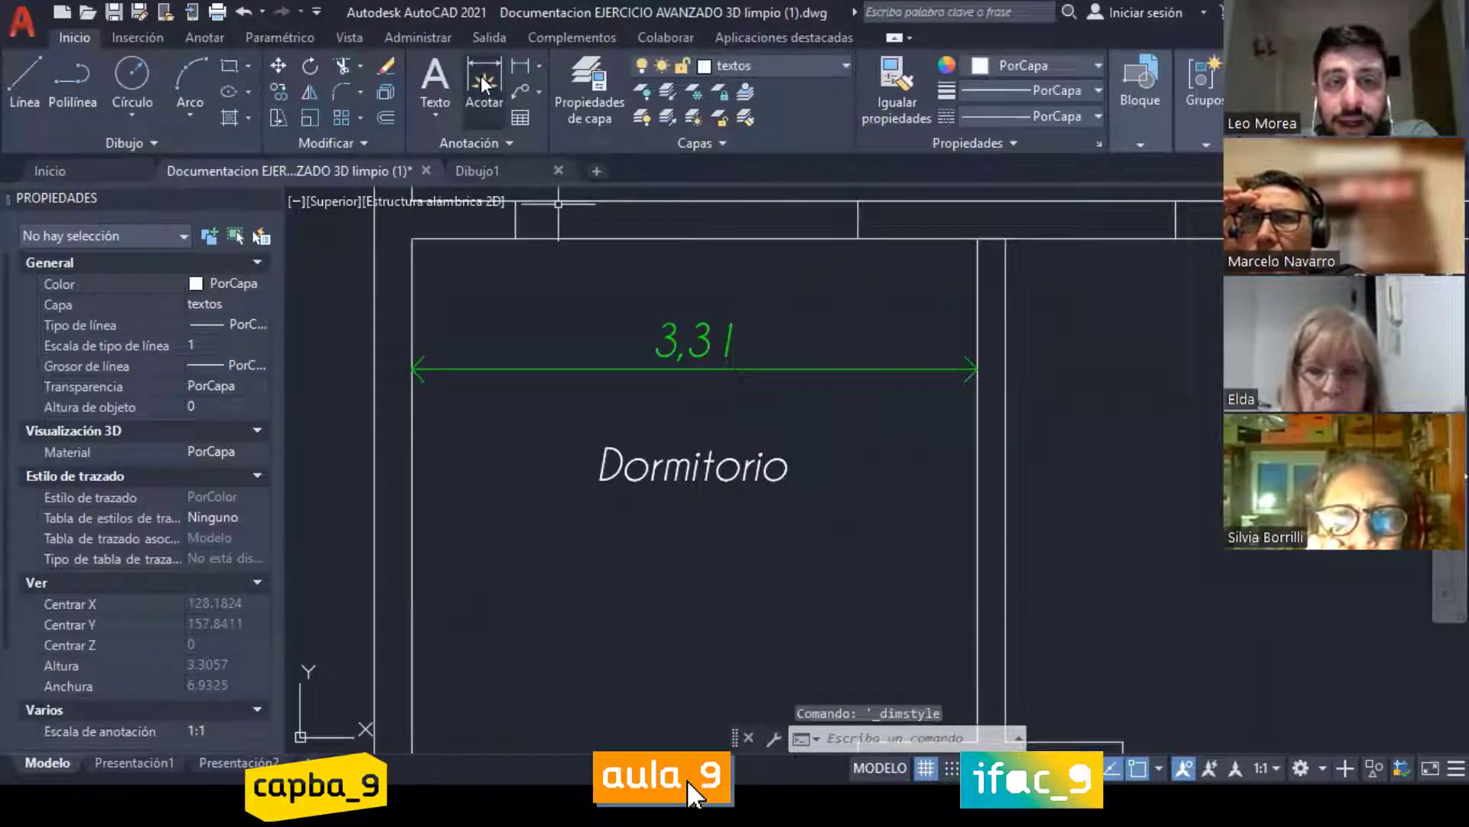
{"action": "left_click", "coordinate": [481, 76]}
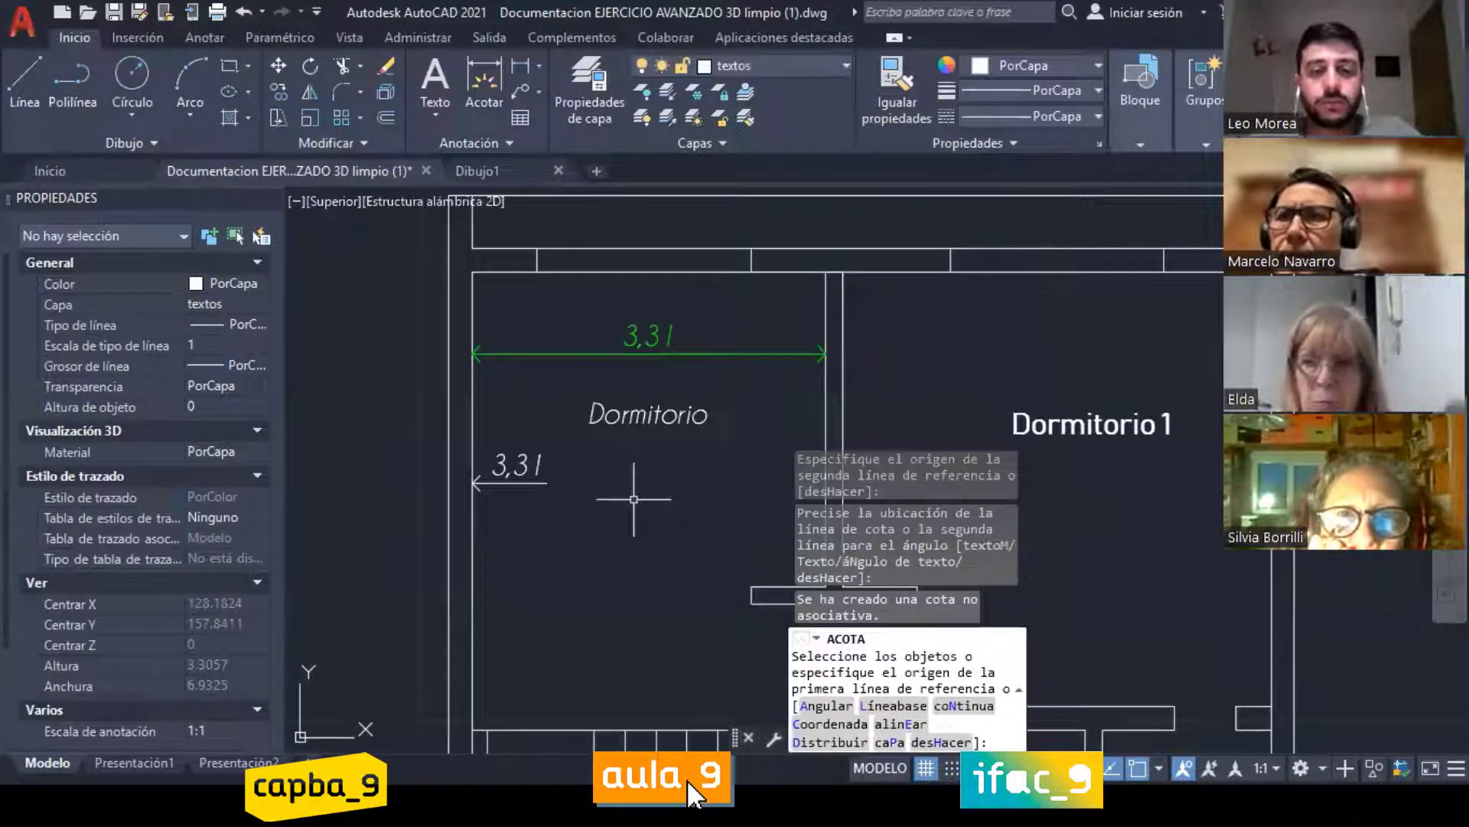
{"action": "middle_click_drag", "start_coordinate": [634, 498], "coordinate": [629, 469]}
{"action": "key", "text": "Escape"}
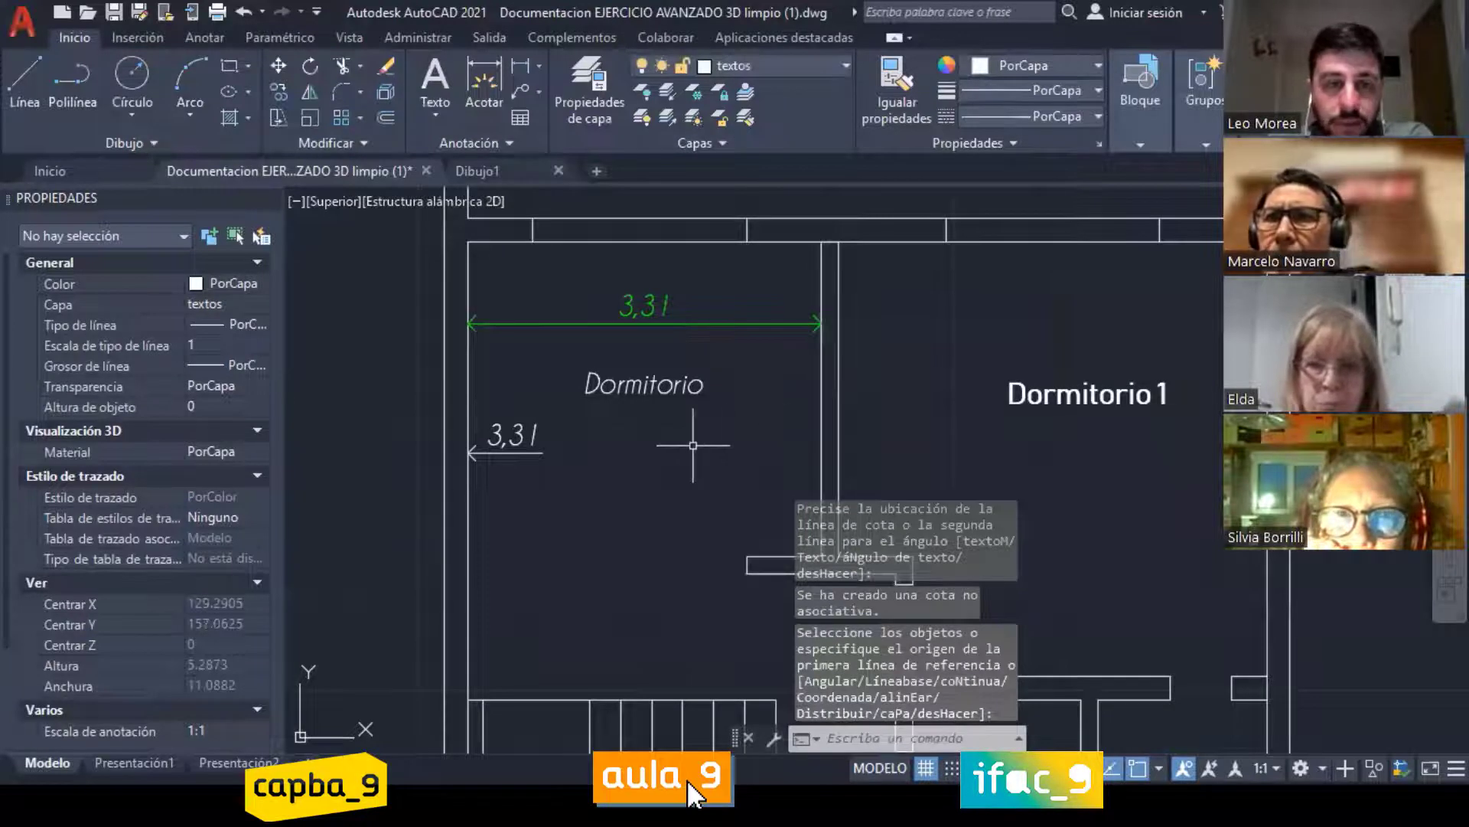
Step: Examine the replanteo dimension's single arrow, text placement and properties, comparing it with the full width dimension above
{"action": "scroll", "coordinate": [462, 465], "scroll_direction": "up", "scroll_amount": 2}
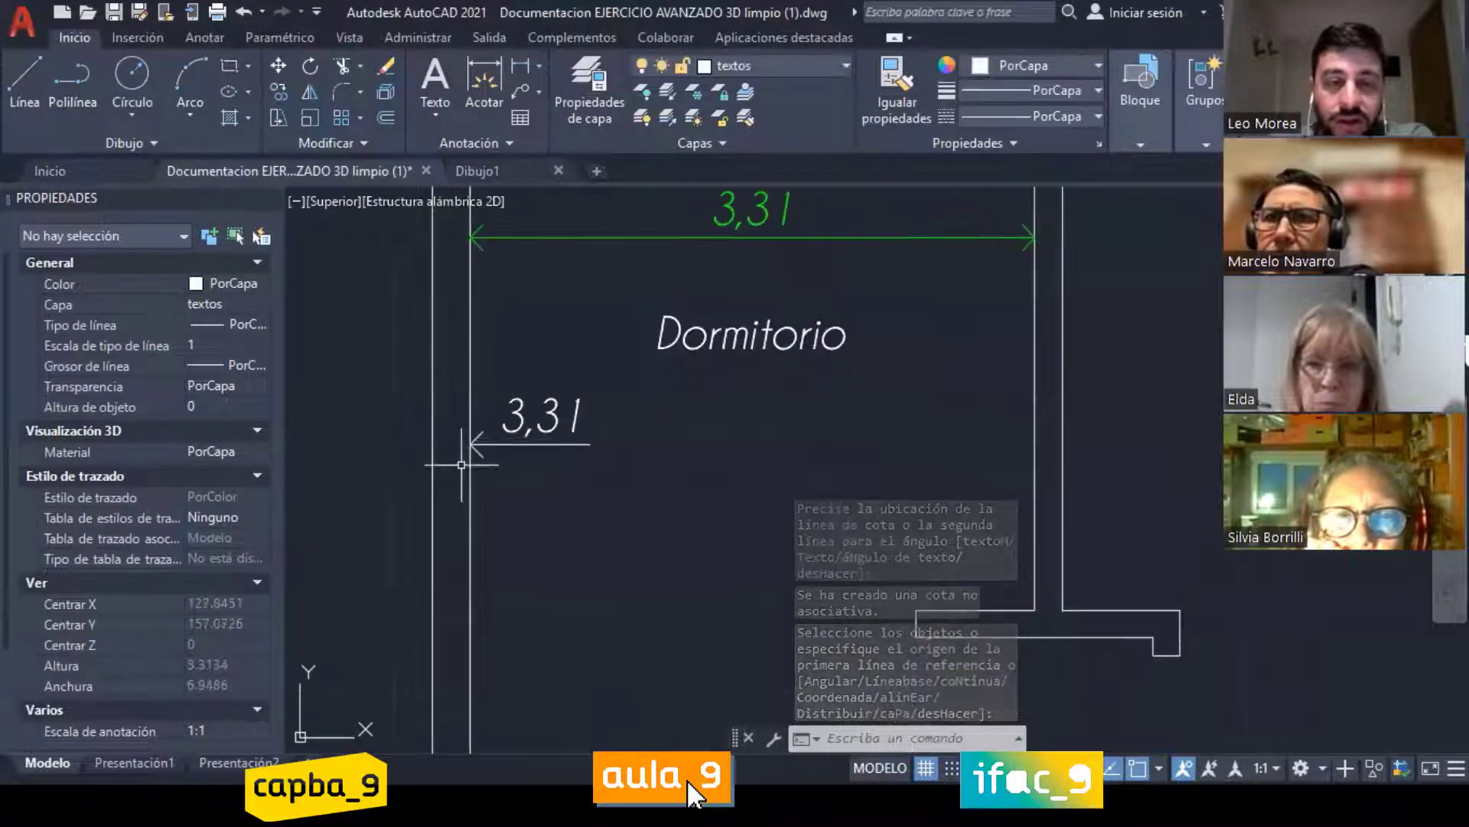
{"action": "scroll", "coordinate": [450, 469], "scroll_direction": "down", "scroll_amount": 2}
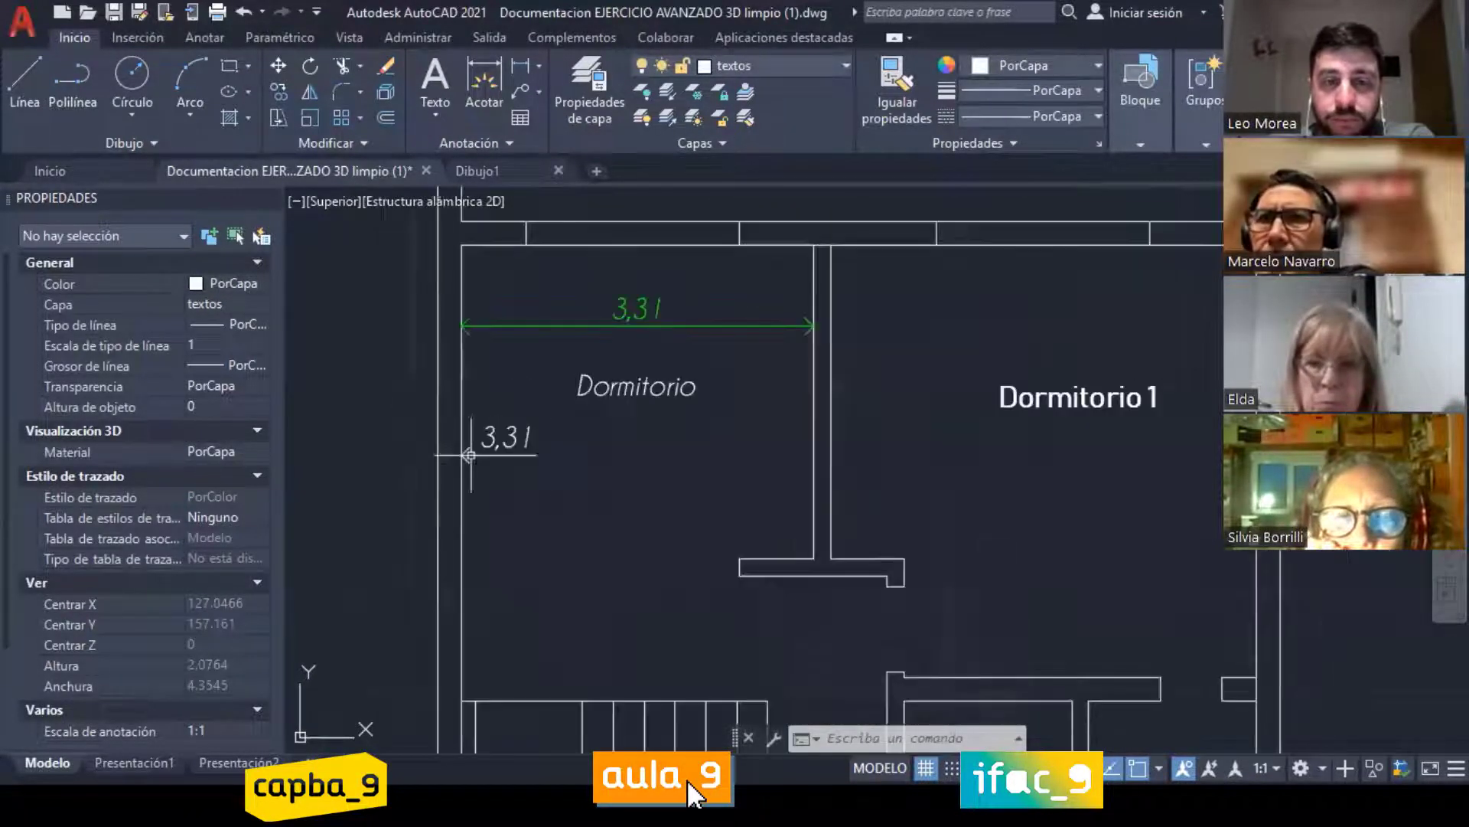
{"action": "left_click", "coordinate": [534, 444]}
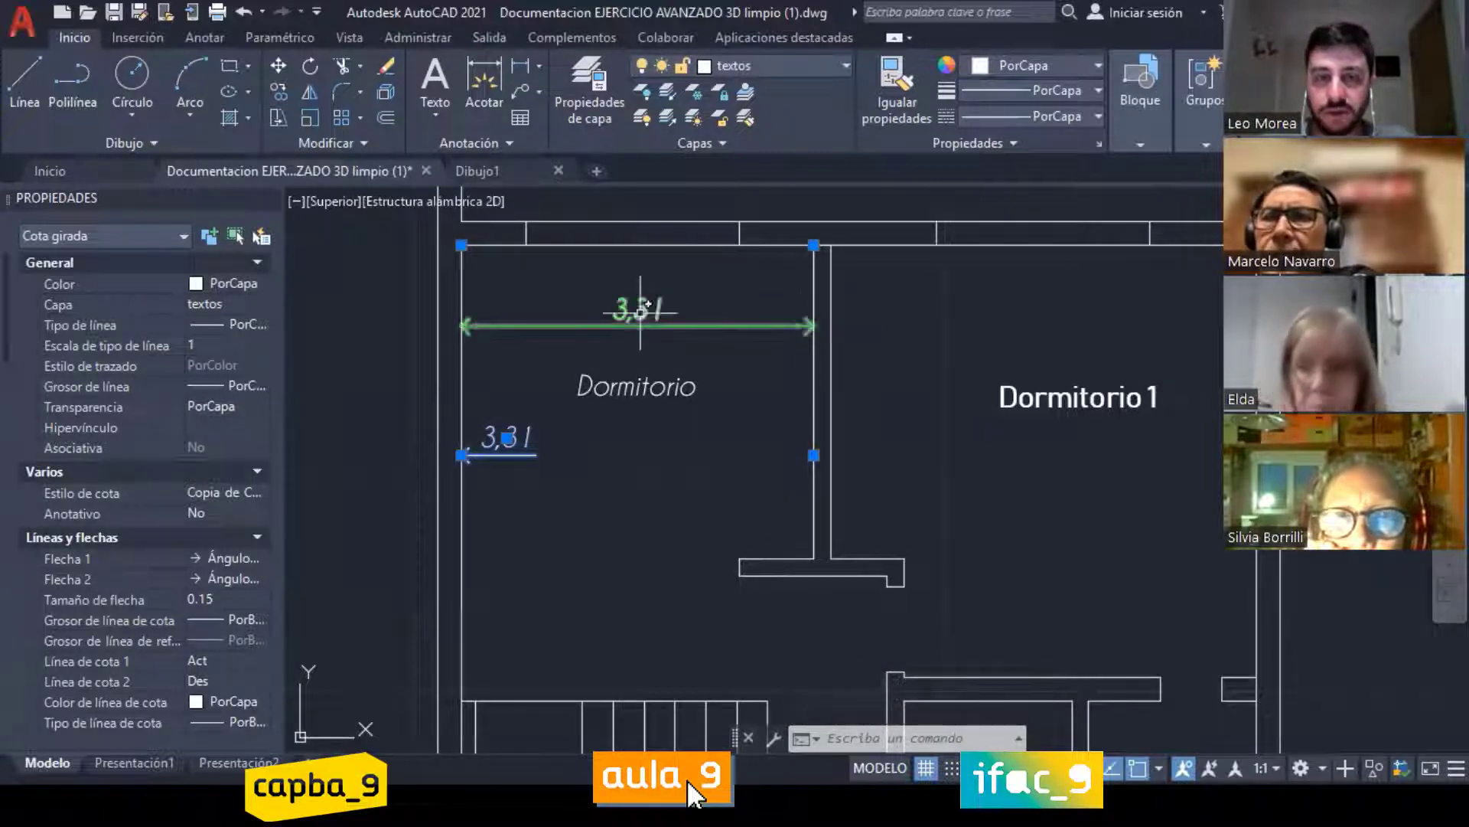
{"action": "left_click", "coordinate": [498, 444]}
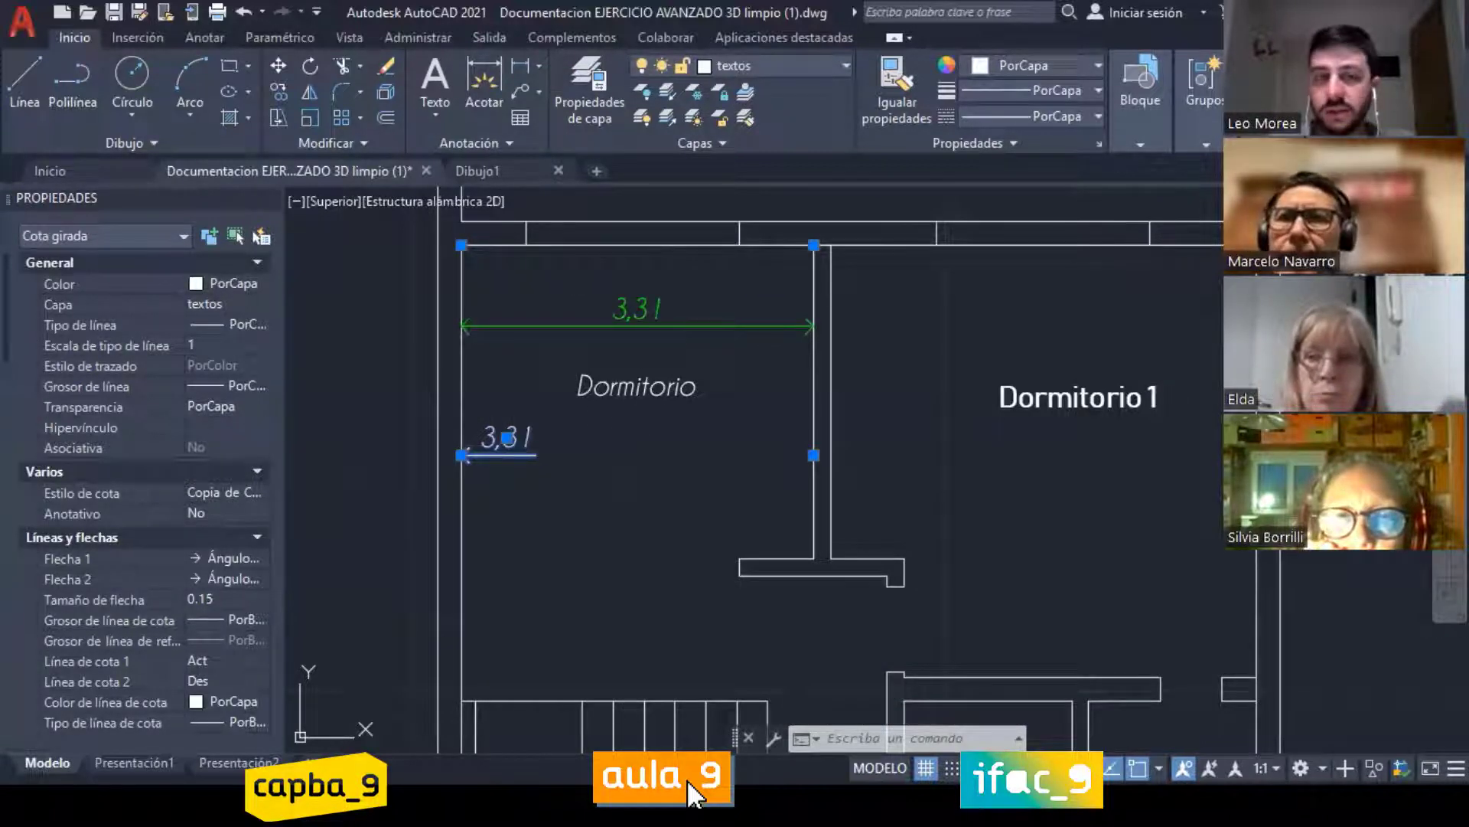
{"action": "key", "text": "Escape"}
{"action": "scroll", "coordinate": [498, 444], "scroll_direction": "up", "scroll_amount": 2}
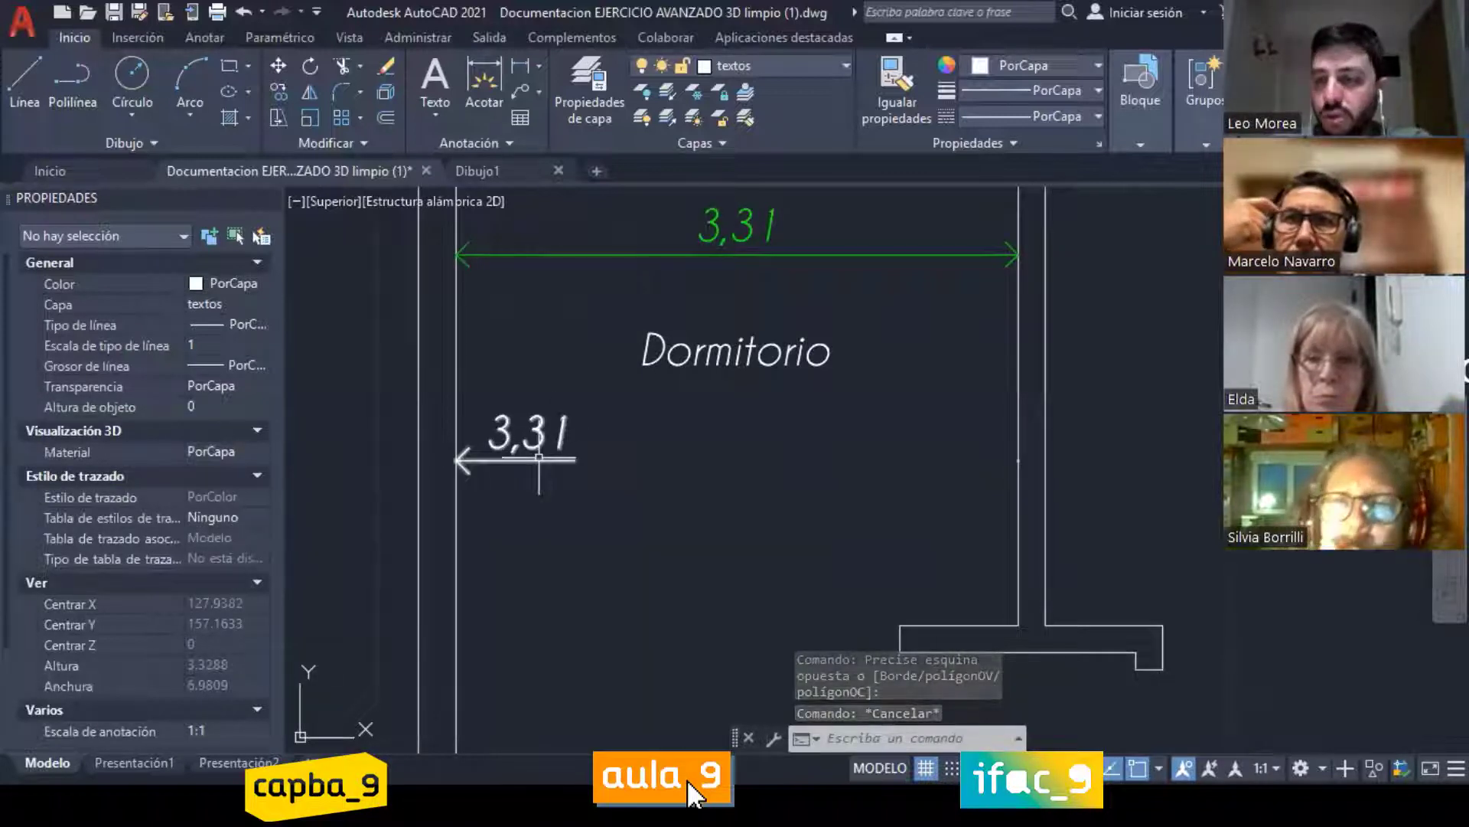
{"action": "mouse_move", "coordinate": [538, 457]}
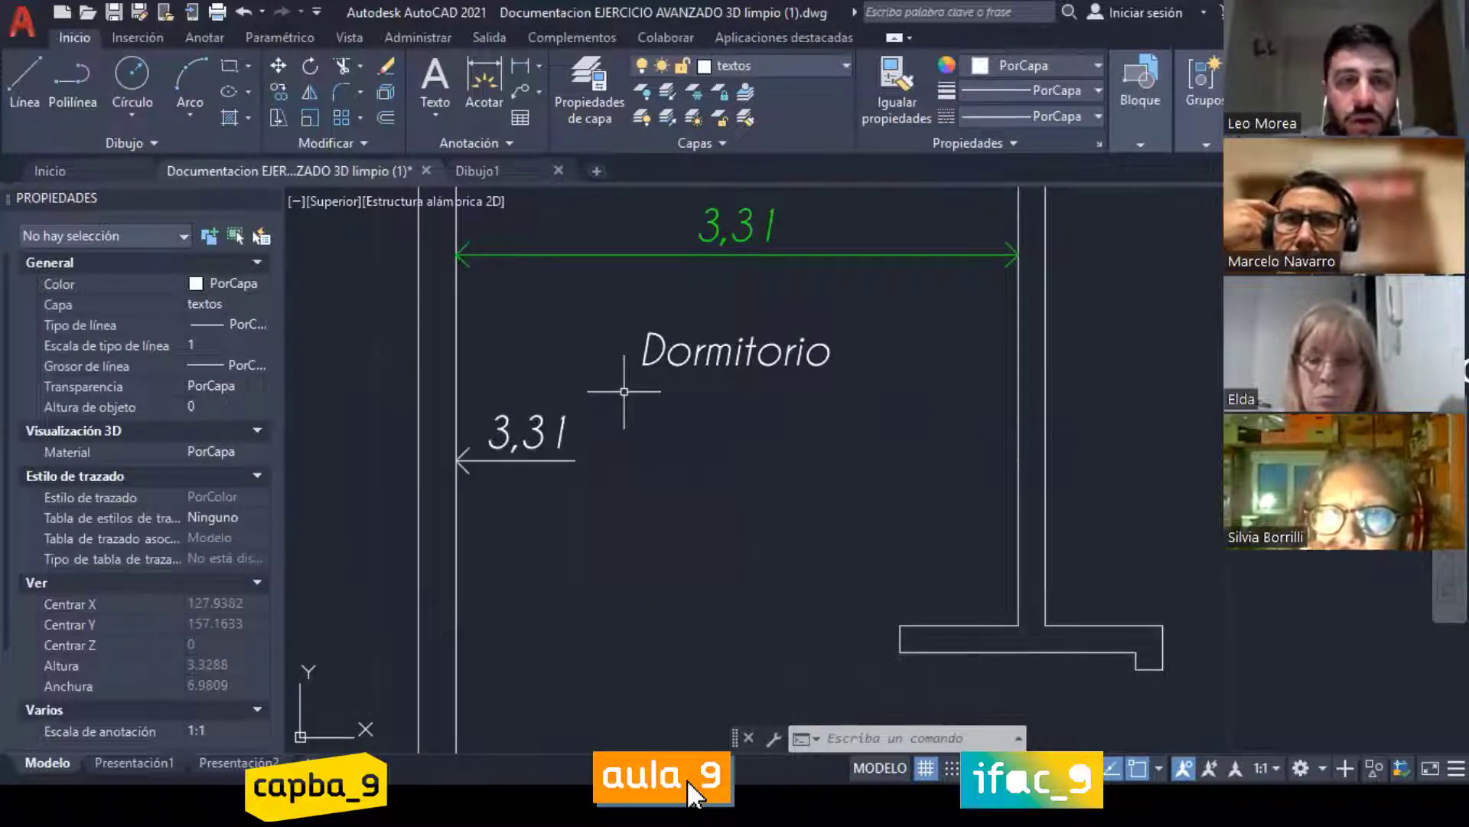
{"action": "scroll", "coordinate": [538, 457], "scroll_direction": "down", "scroll_amount": 2}
{"action": "scroll", "coordinate": [548, 463], "scroll_direction": "up", "scroll_amount": 2}
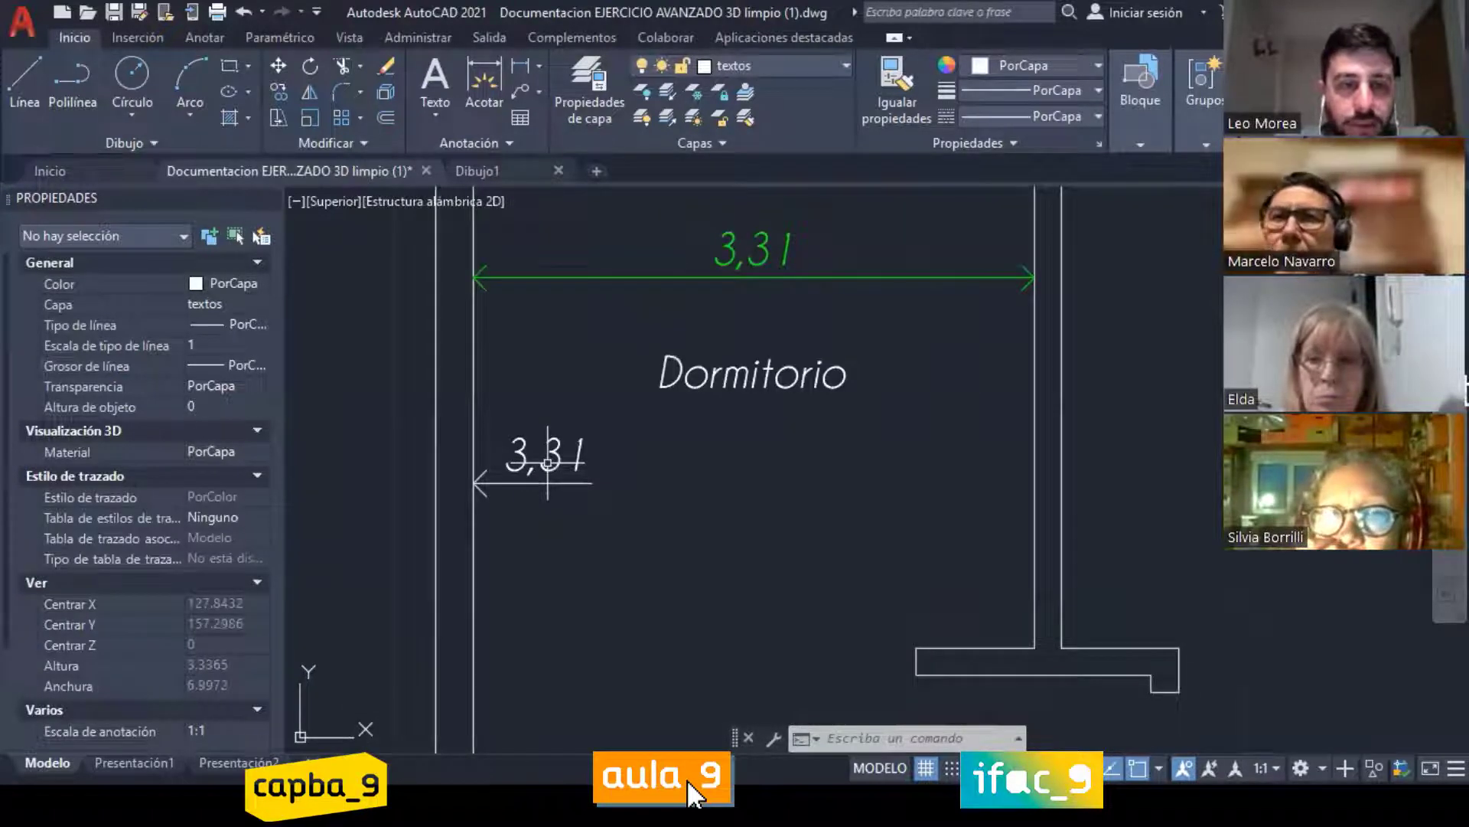
{"action": "scroll", "coordinate": [575, 470], "scroll_direction": "down", "scroll_amount": 2}
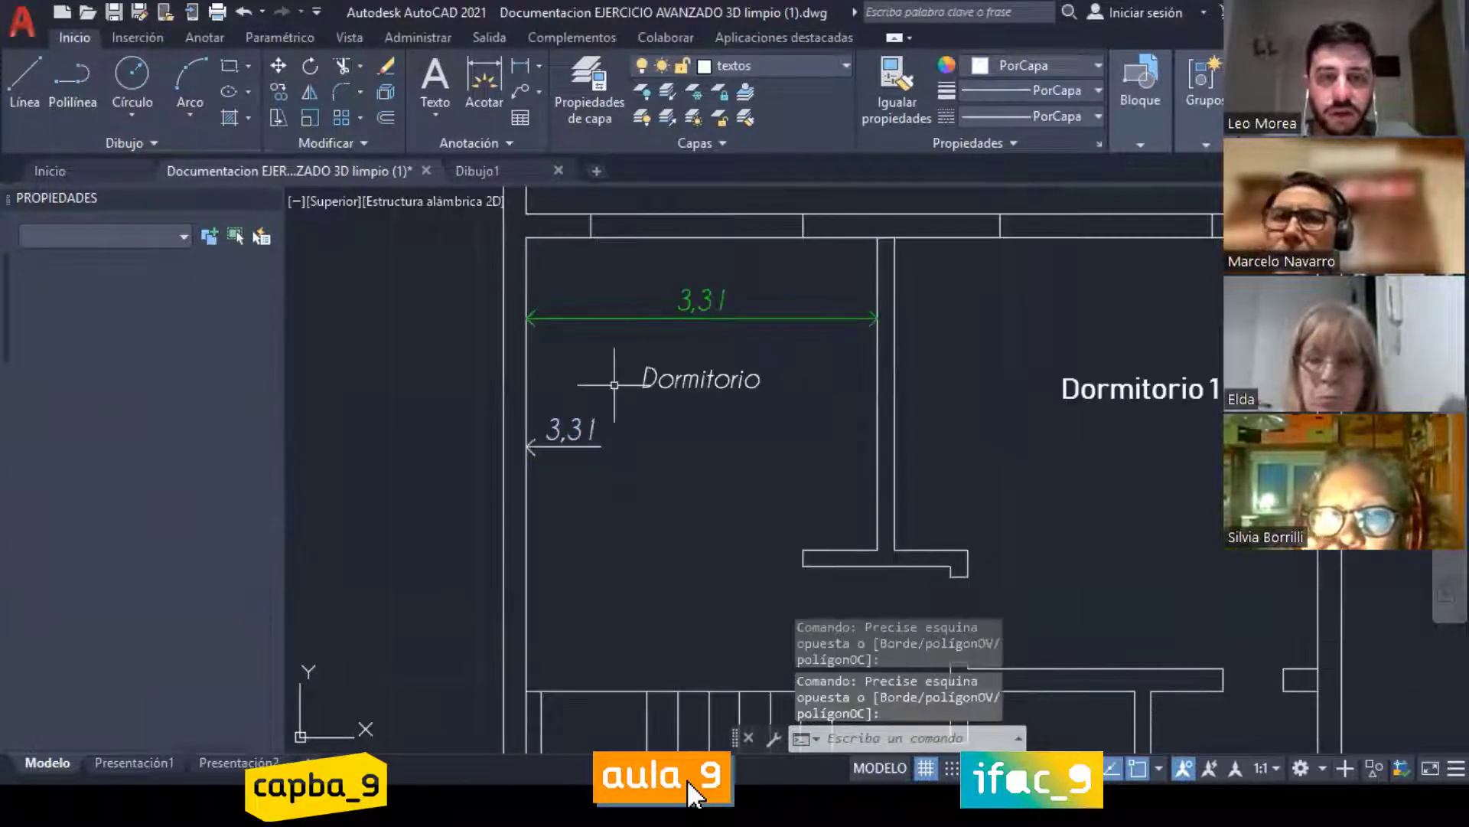
{"action": "key", "text": "Escape"}
{"action": "key", "text": "Escape"}
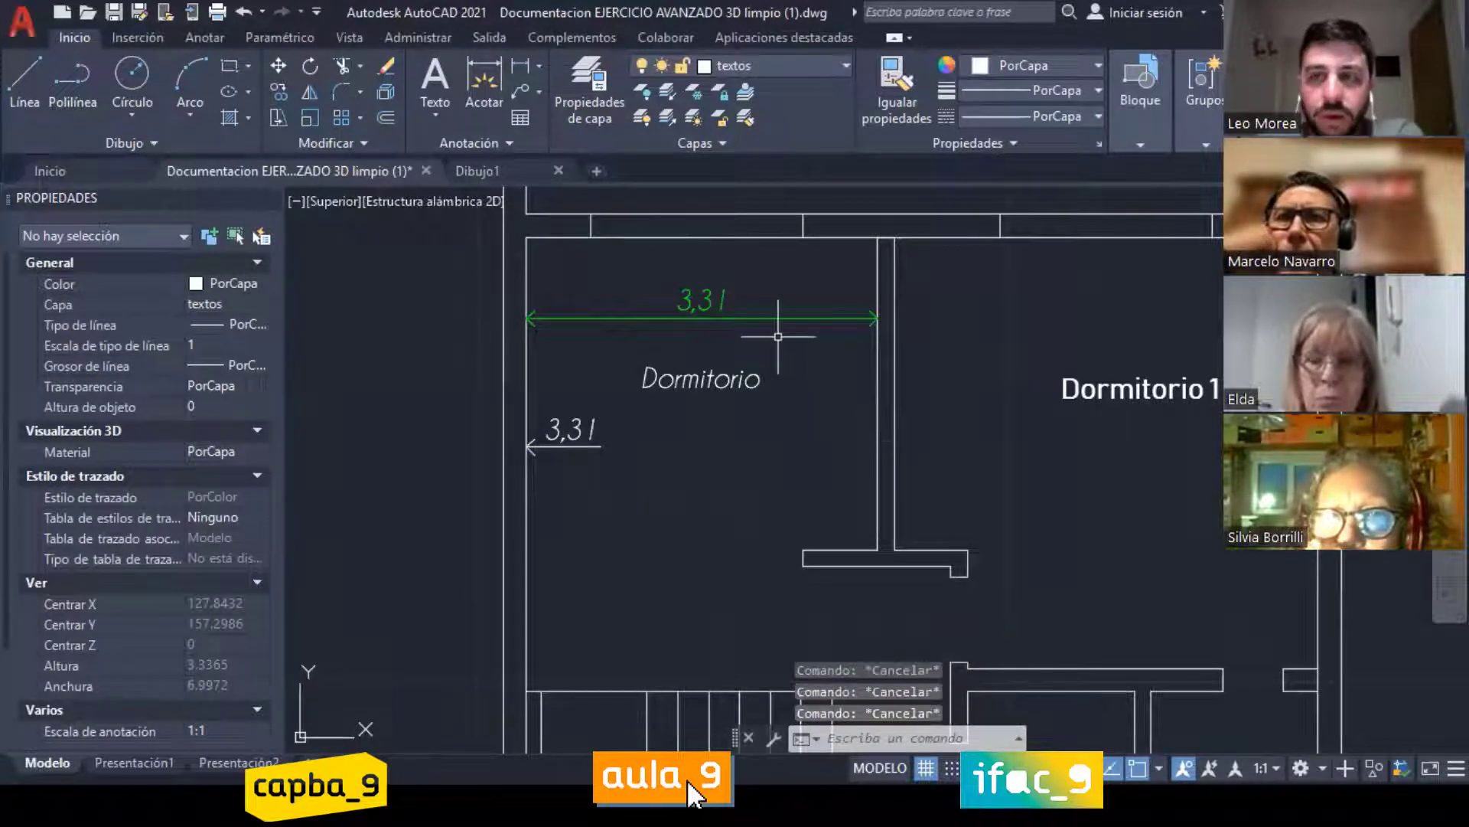
Step: Review the Copia de Cotas replanteo style in the dimension style manager, then close the manager
{"action": "scroll", "coordinate": [778, 337], "scroll_direction": "down", "scroll_amount": 2}
{"action": "scroll", "coordinate": [677, 352], "scroll_direction": "up", "scroll_amount": 2}
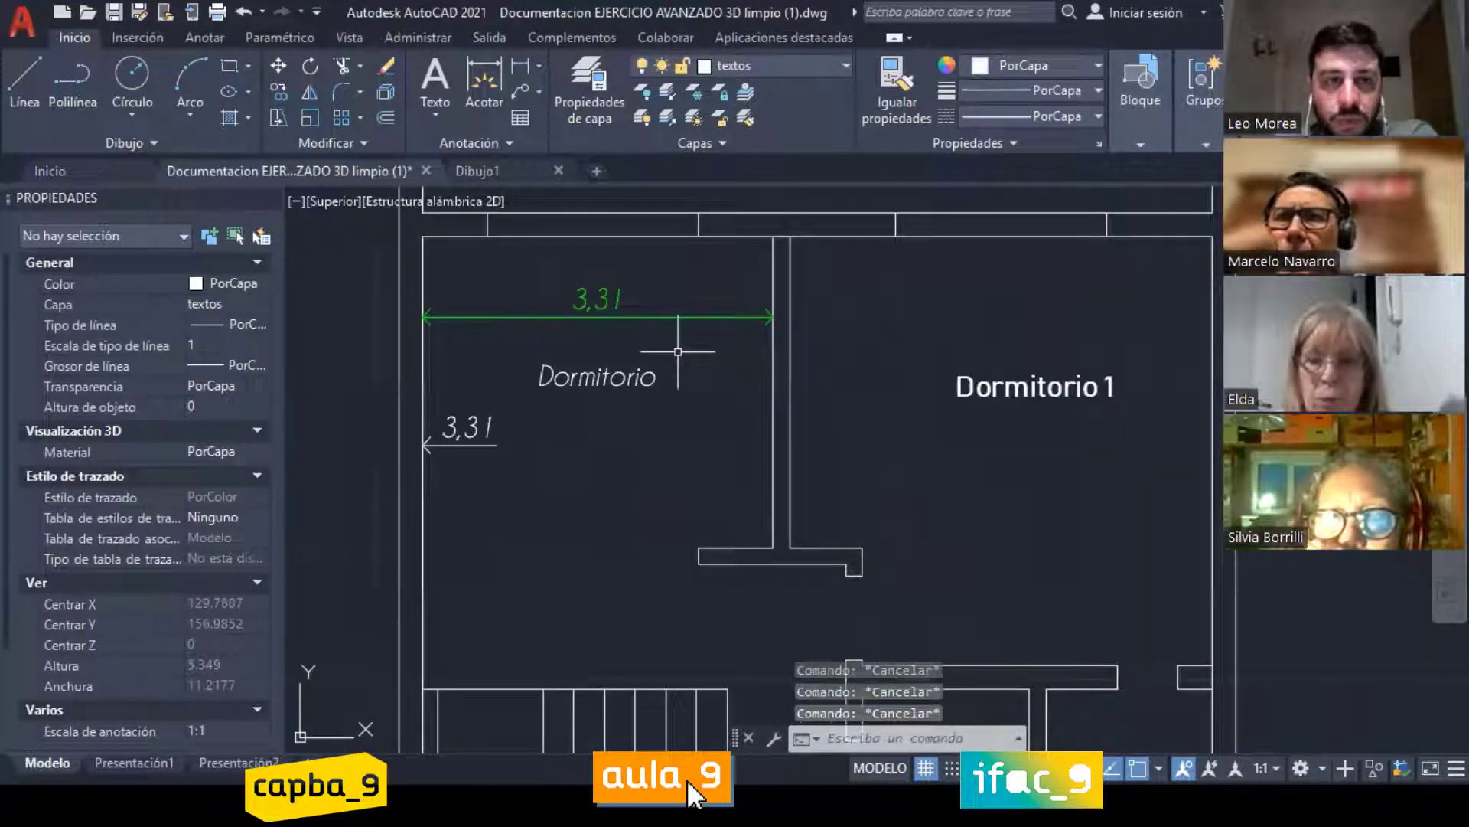
{"action": "left_click", "coordinate": [496, 140]}
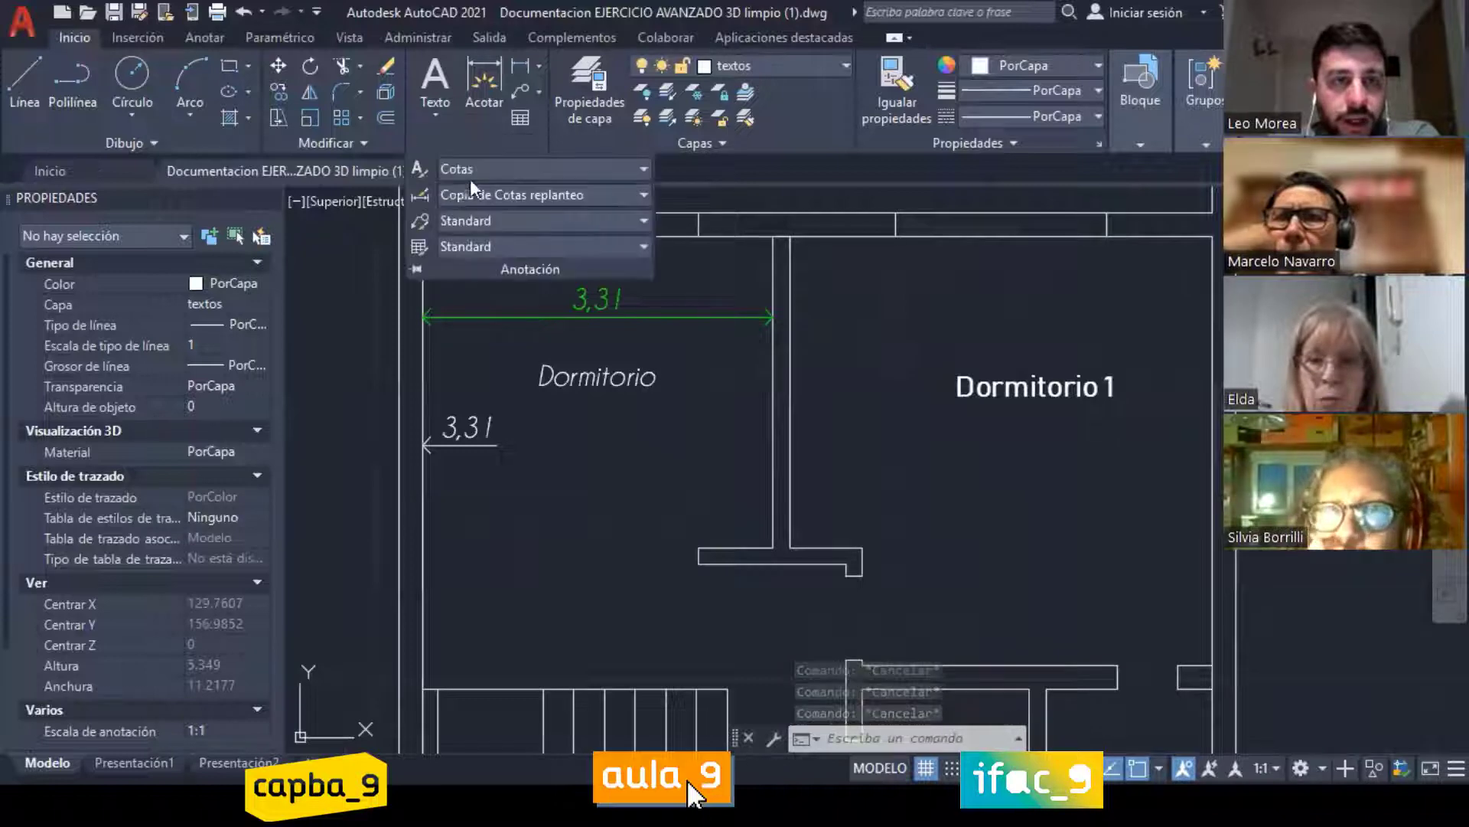
{"action": "left_click", "coordinate": [429, 195]}
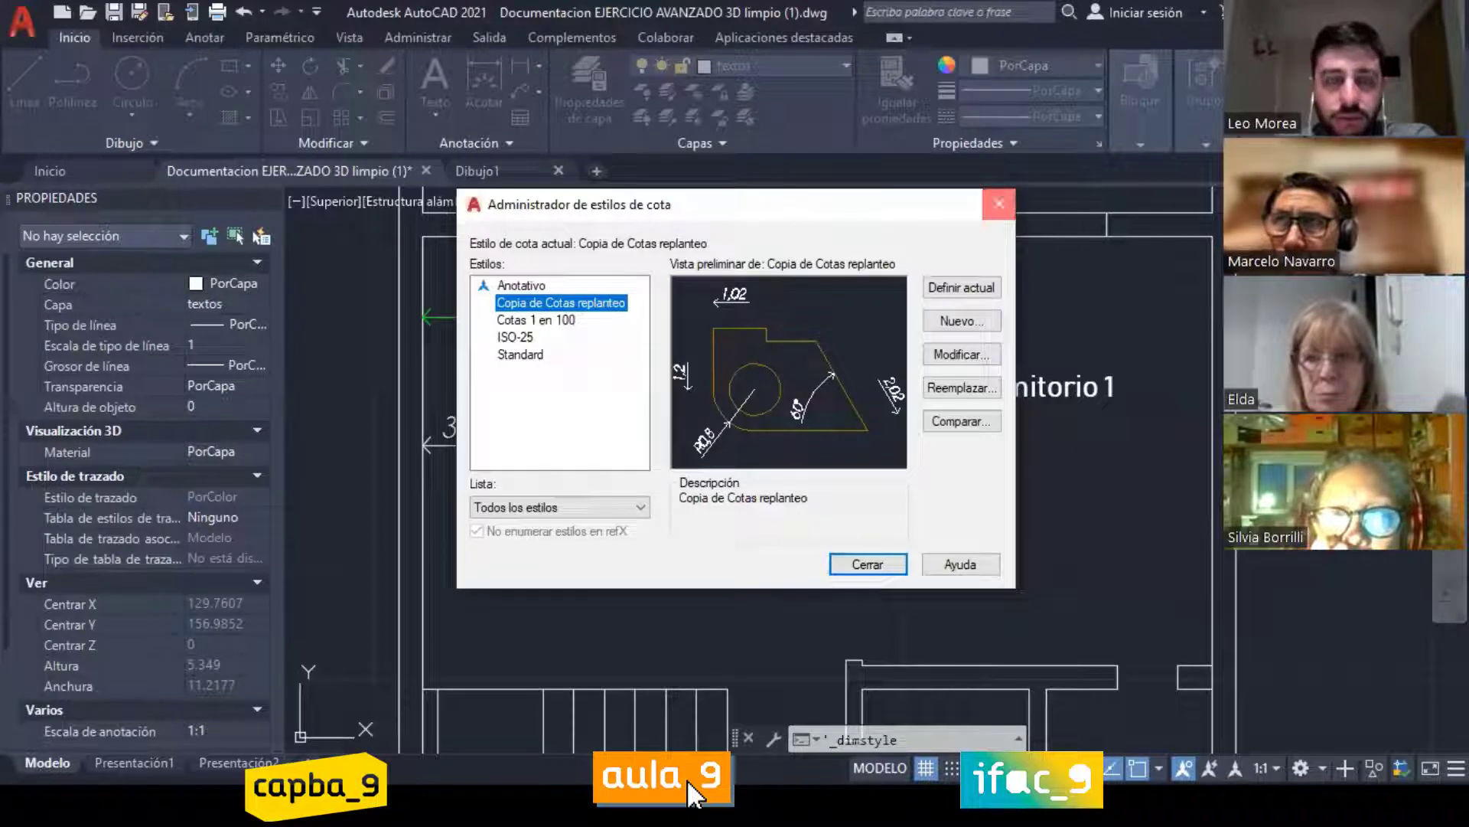
{"action": "left_click", "coordinate": [998, 204]}
{"action": "scroll", "coordinate": [620, 358], "scroll_direction": "down", "scroll_amount": 6}
{"action": "scroll", "coordinate": [624, 360], "scroll_direction": "up", "scroll_amount": 4}
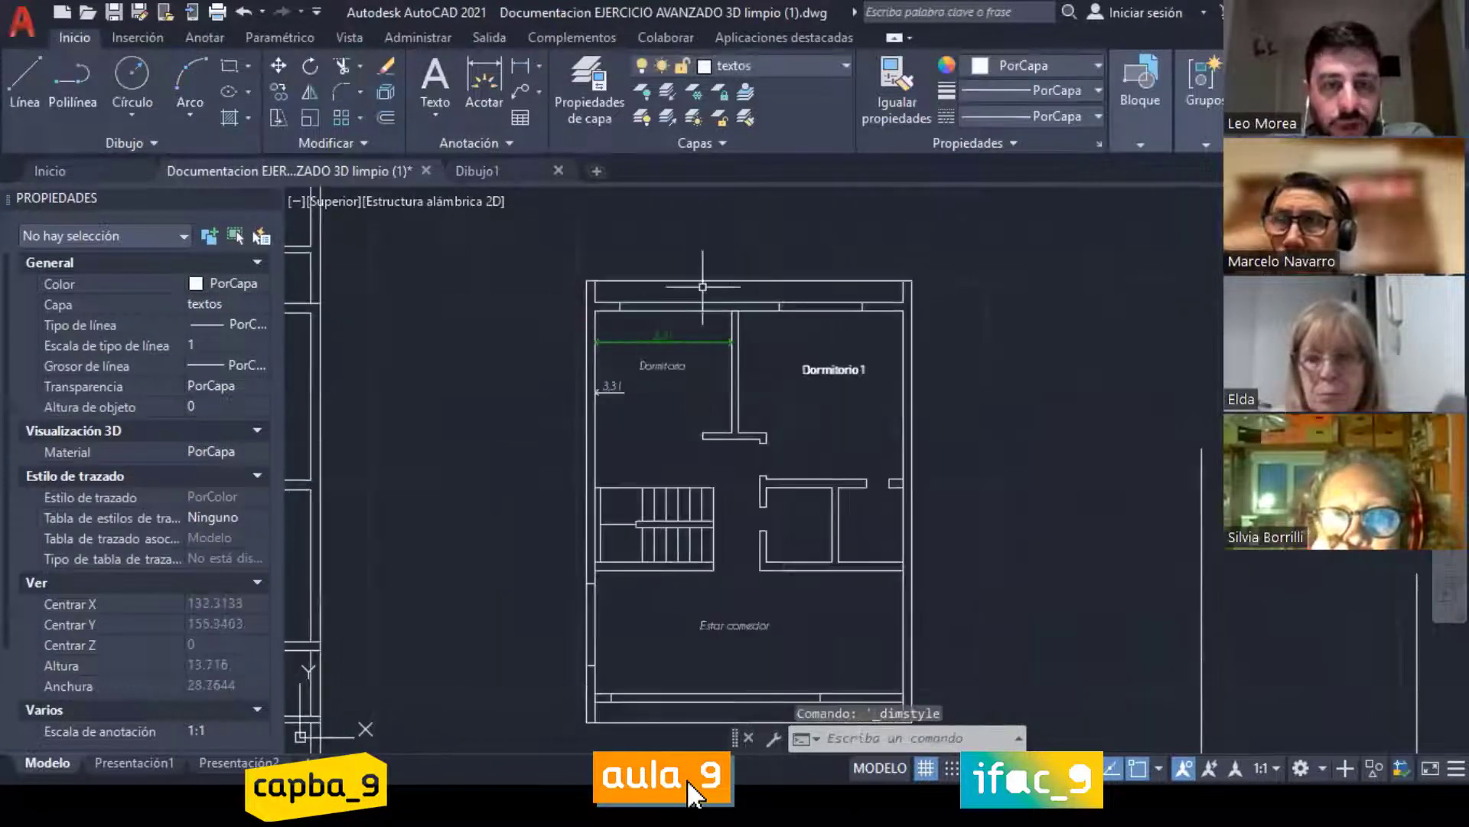
{"action": "scroll", "coordinate": [584, 403], "scroll_direction": "down", "scroll_amount": 2}
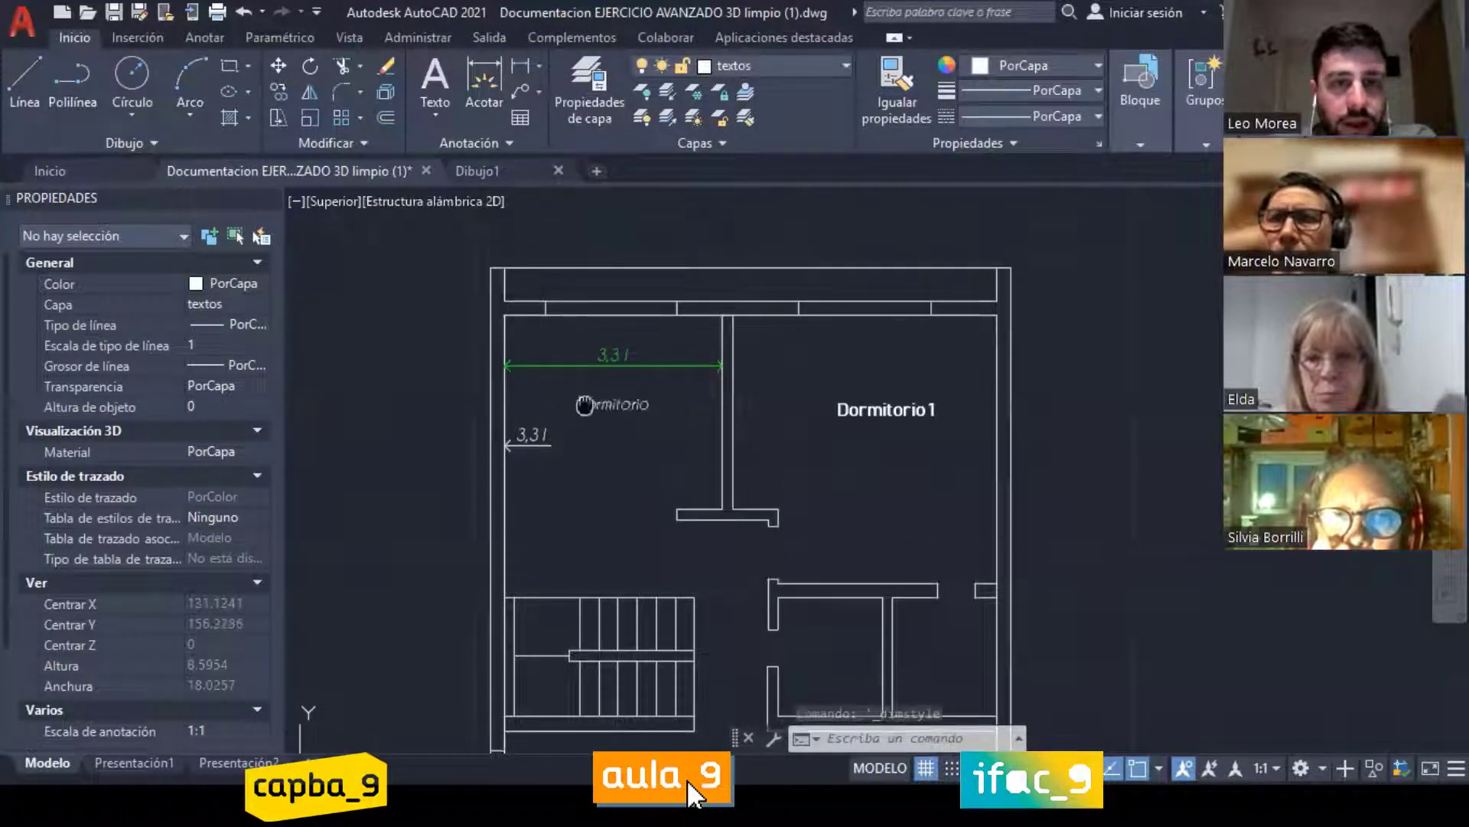
{"action": "scroll", "coordinate": [584, 404], "scroll_direction": "up", "scroll_amount": 2}
{"action": "scroll", "coordinate": [609, 441], "scroll_direction": "down", "scroll_amount": 5}
{"action": "middle_click_drag", "start_coordinate": [609, 441], "coordinate": [791, 363]}
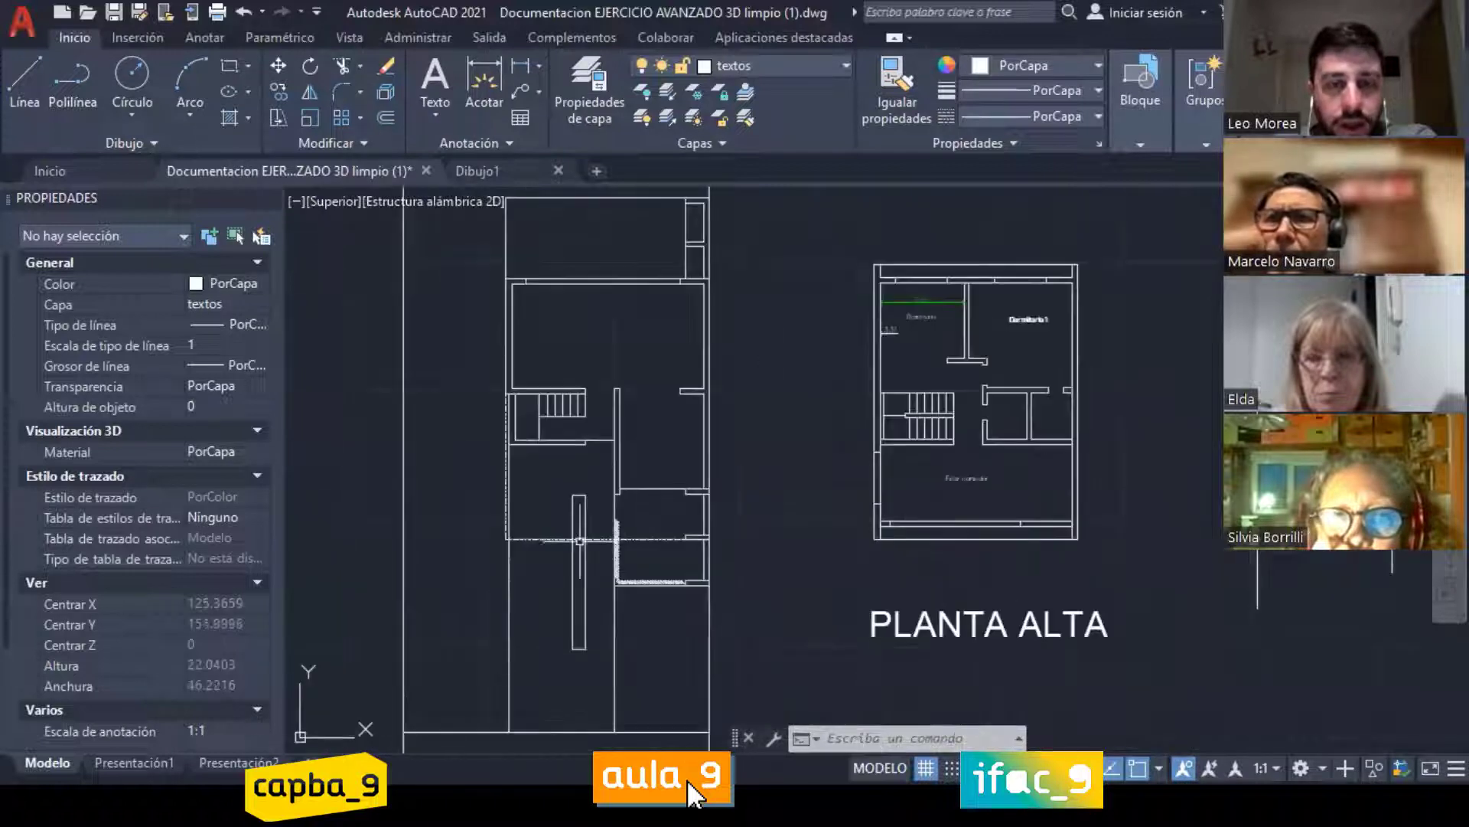
{"action": "scroll", "coordinate": [681, 344], "scroll_direction": "up", "scroll_amount": 2}
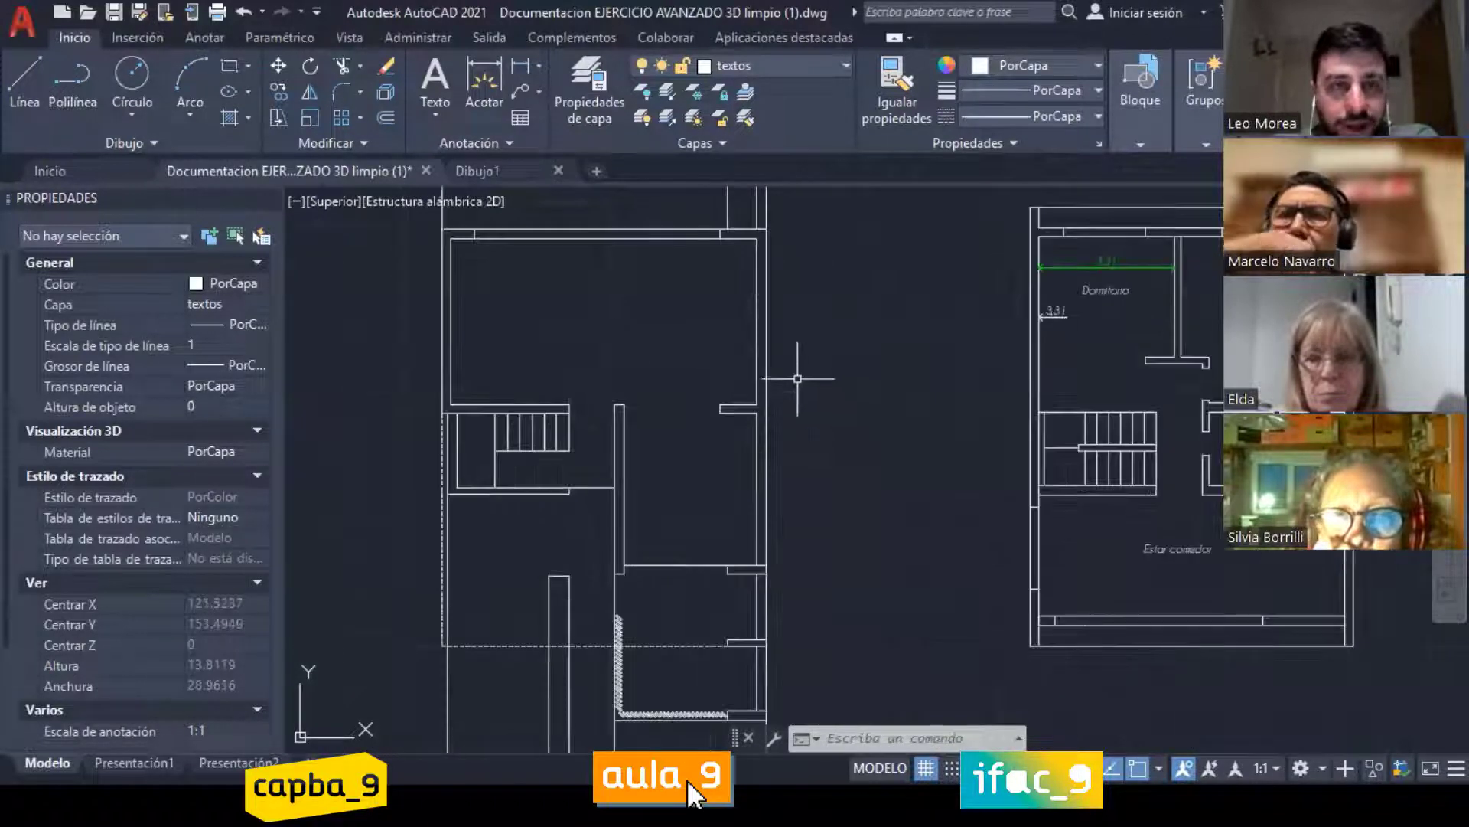
Step: Try an aligned dimension (Alineada) for the diagonal line in the empty area above the floor plans
{"action": "left_click", "coordinate": [502, 138]}
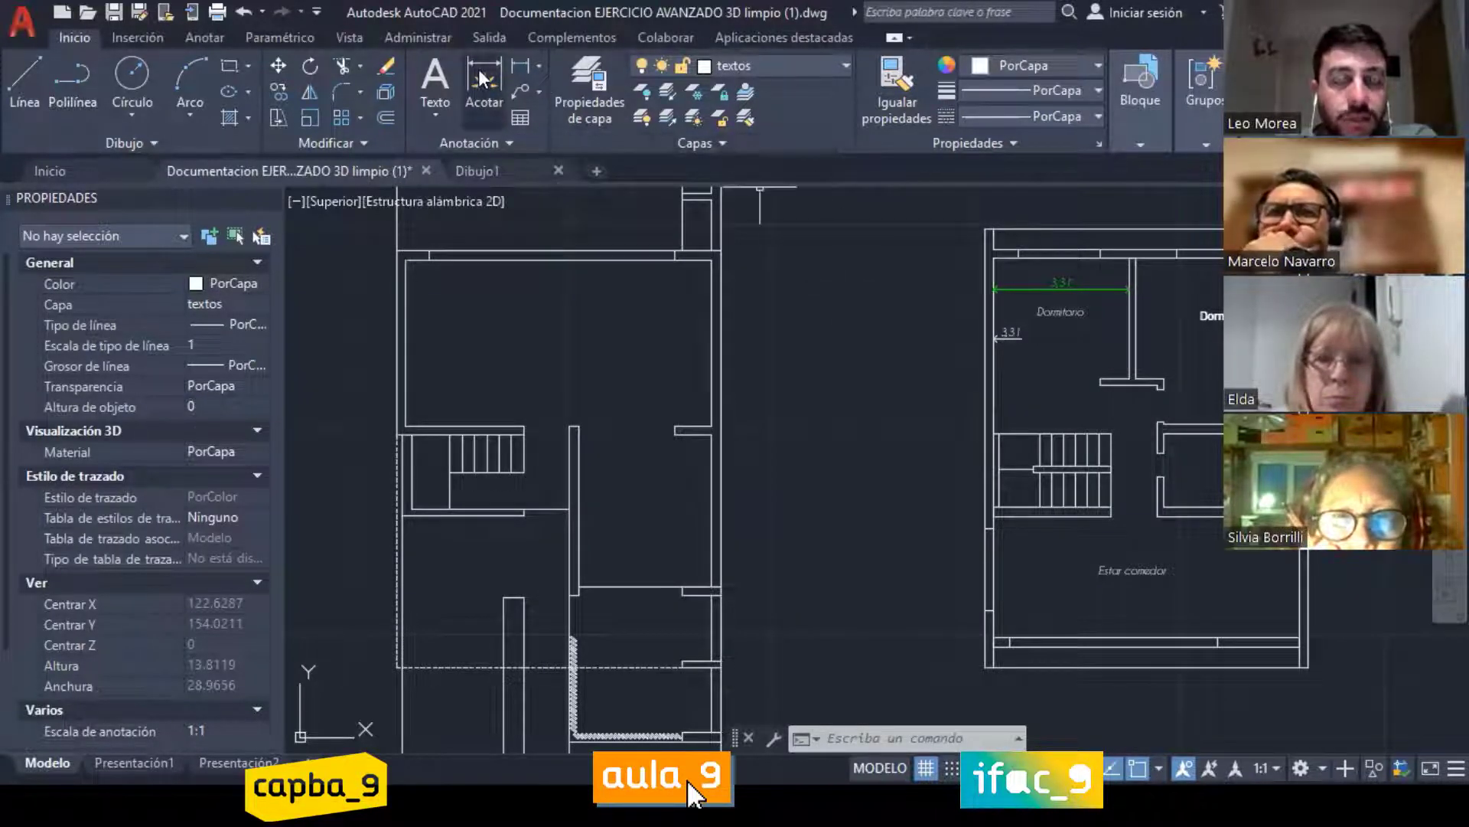
{"action": "left_click", "coordinate": [535, 65]}
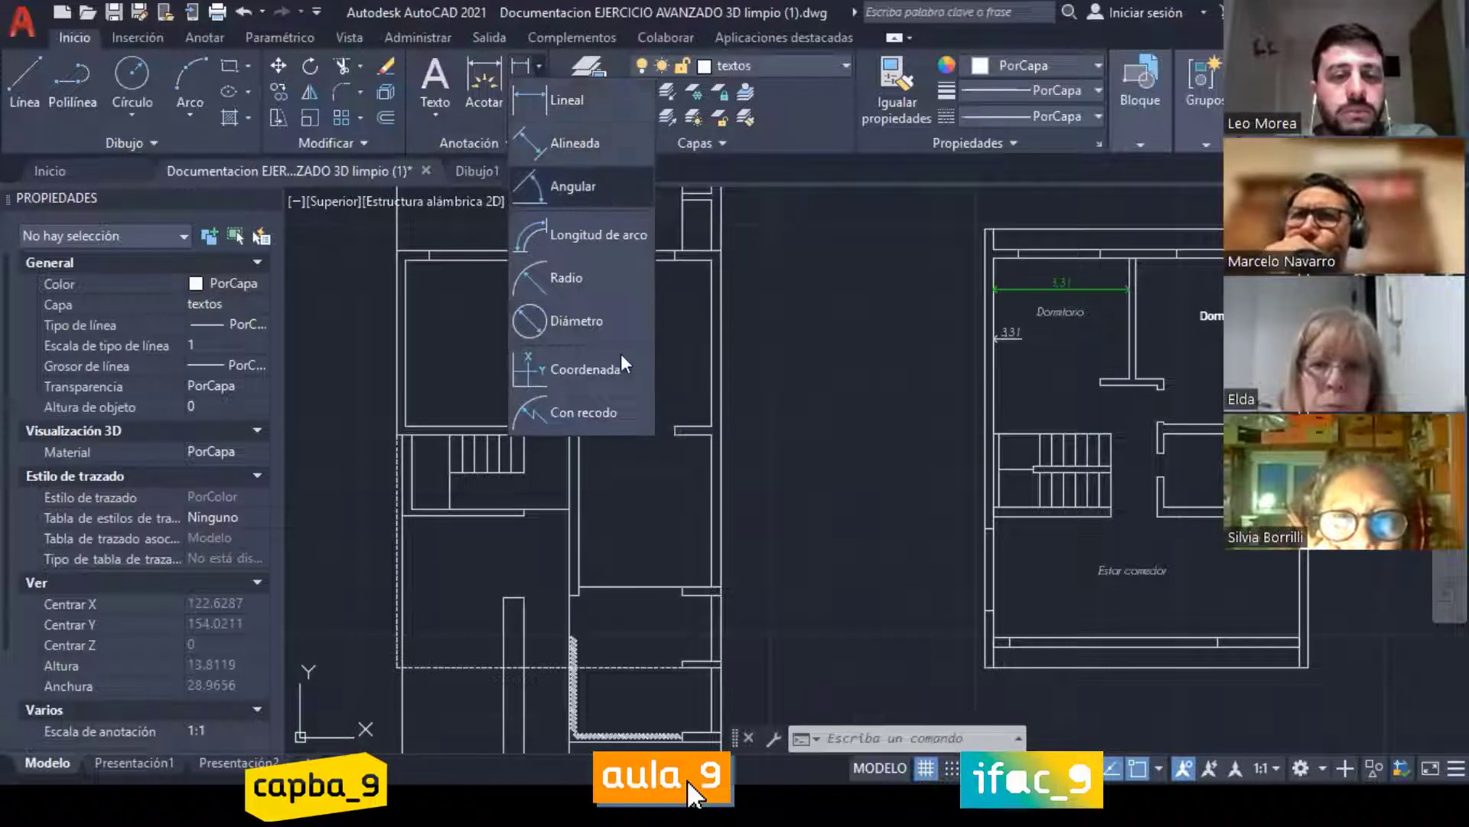
{"action": "left_click", "coordinate": [567, 142]}
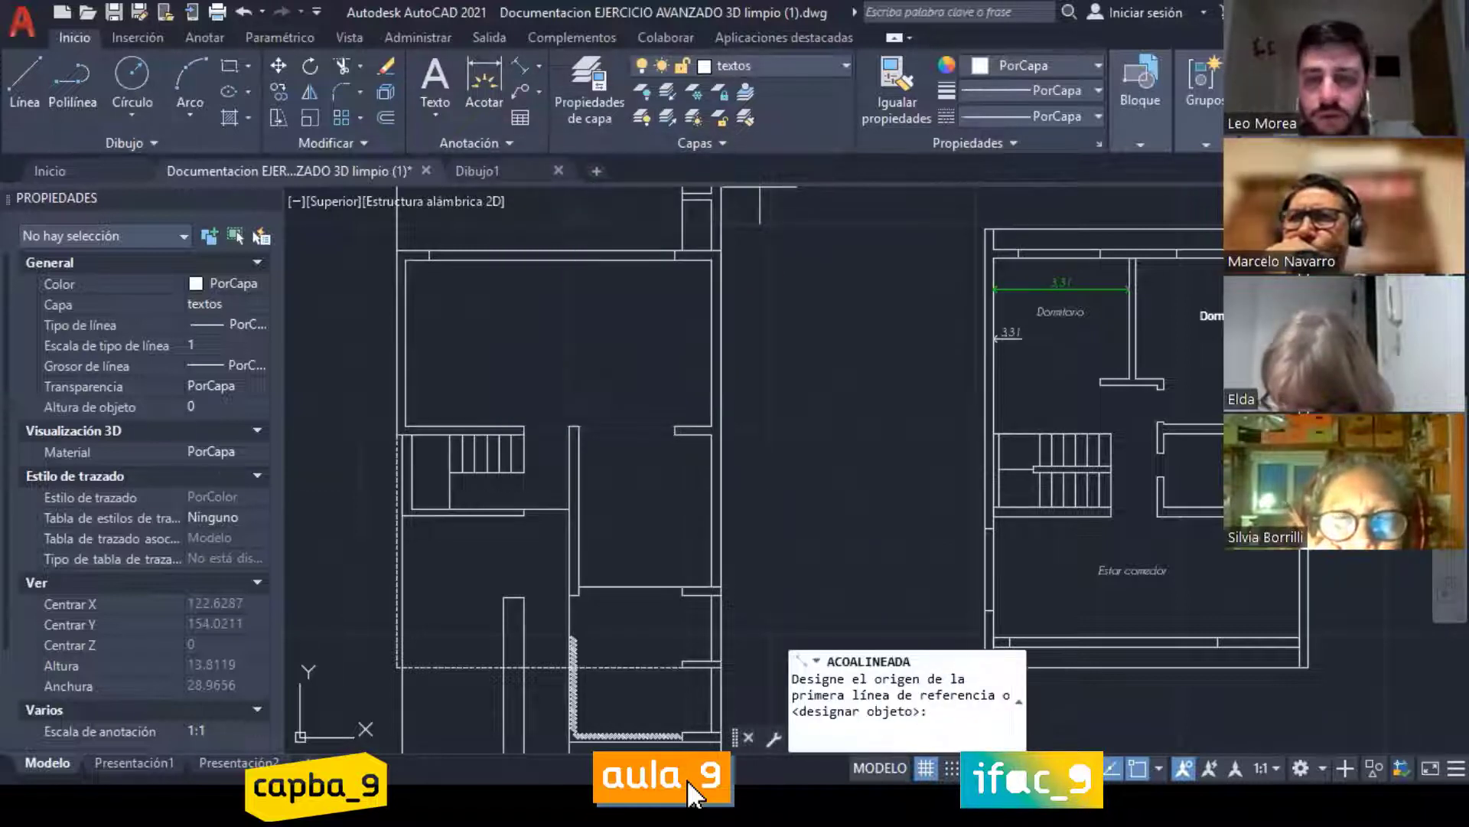
{"action": "key", "text": "Escape"}
{"action": "key", "text": "Escape"}
{"action": "key", "text": "Escape"}
{"action": "scroll", "coordinate": [808, 597], "scroll_direction": "down", "scroll_amount": 2}
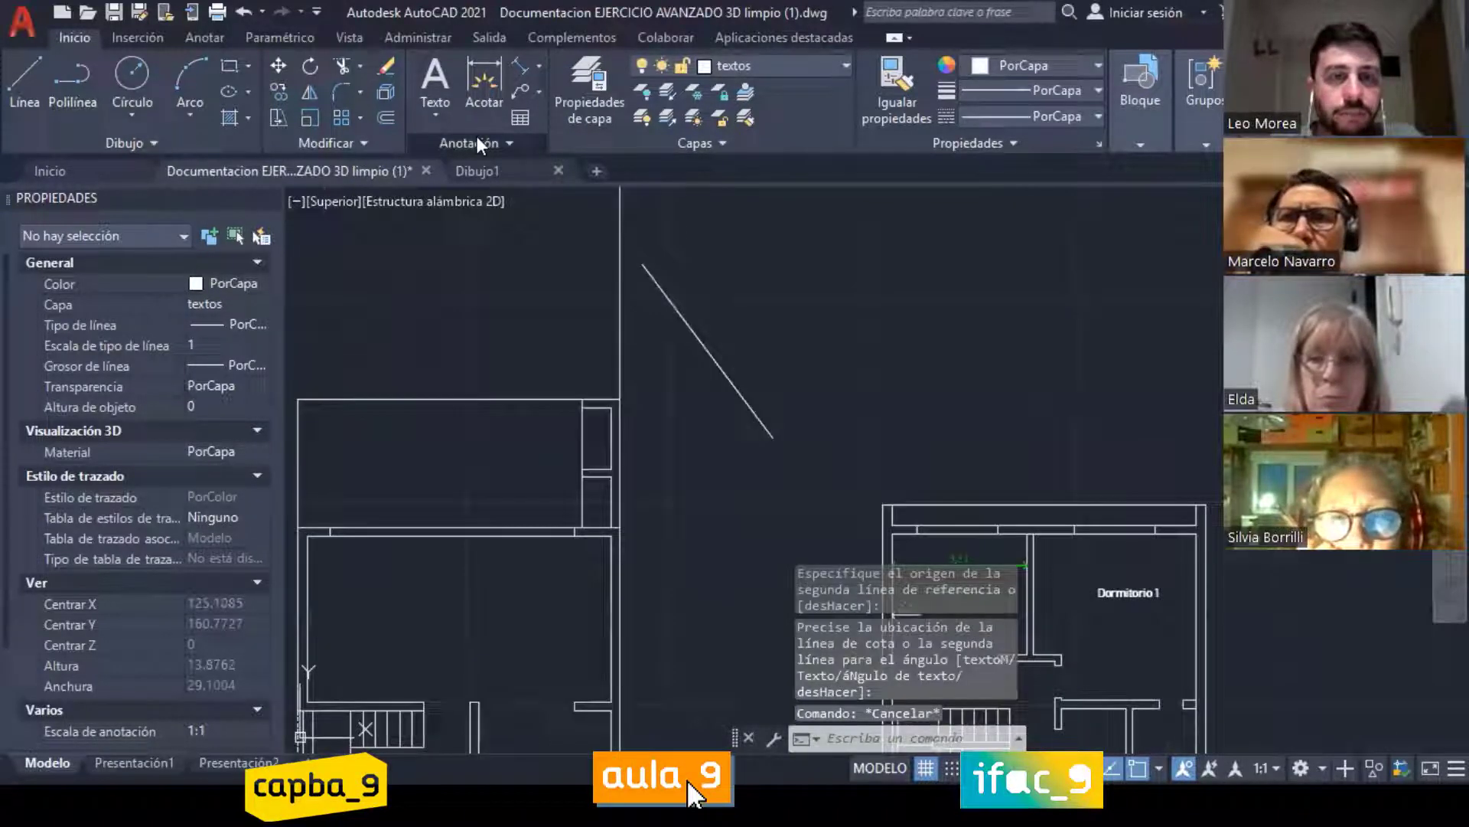
Step: Make Cotas 1 en 100 the current dimension style and dimension the diagonal line's length parallel to it
{"action": "left_click", "coordinate": [477, 138]}
{"action": "left_click", "coordinate": [518, 196]}
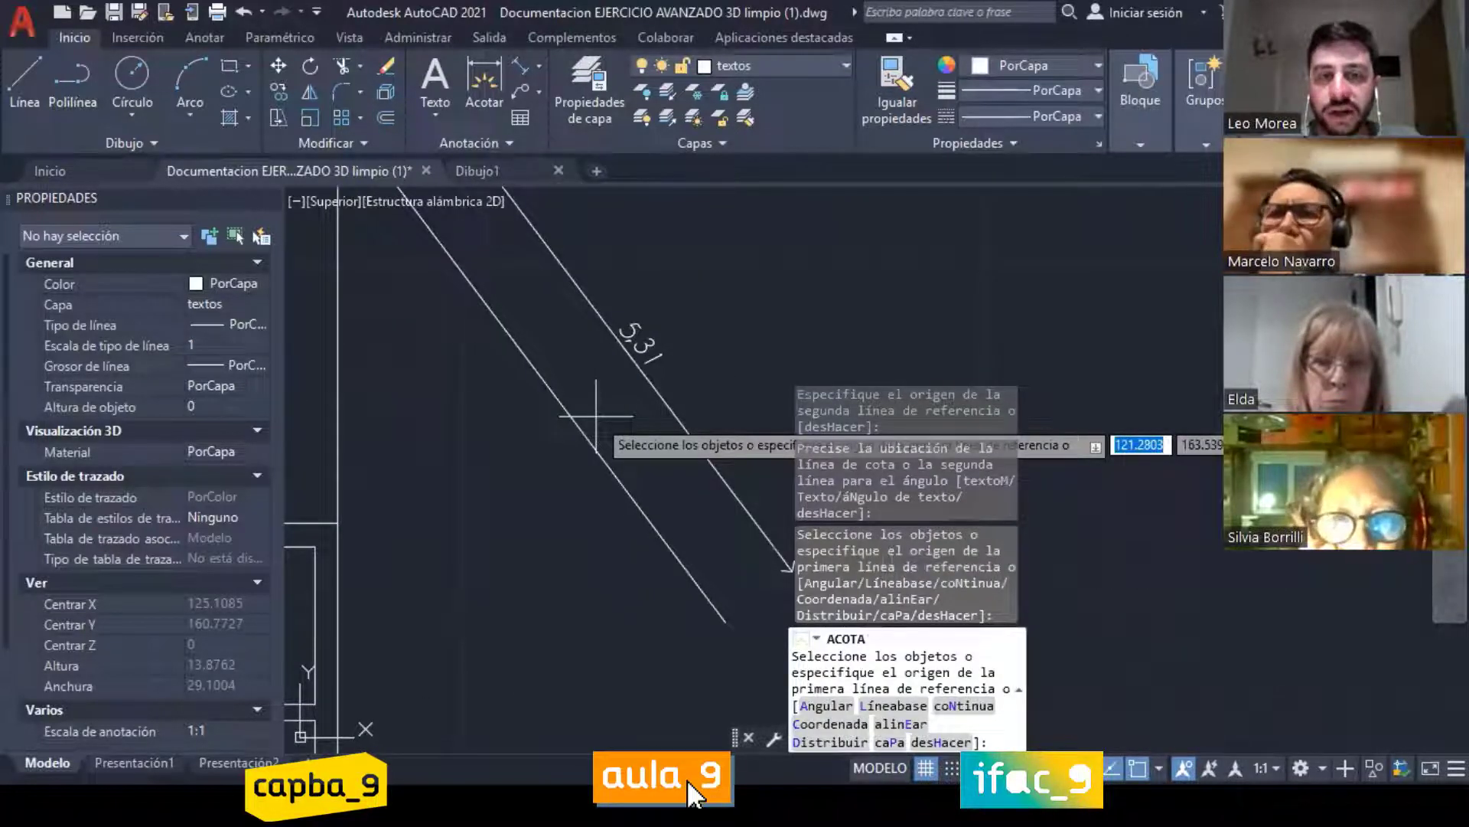
{"action": "key", "text": "Escape"}
{"action": "key", "text": "Escape"}
{"action": "key", "text": "Escape"}
Step: Switch the dimension type back to linear (Lineal)
{"action": "scroll", "coordinate": [596, 417], "scroll_direction": "down", "scroll_amount": 2}
{"action": "left_click", "coordinate": [538, 69]}
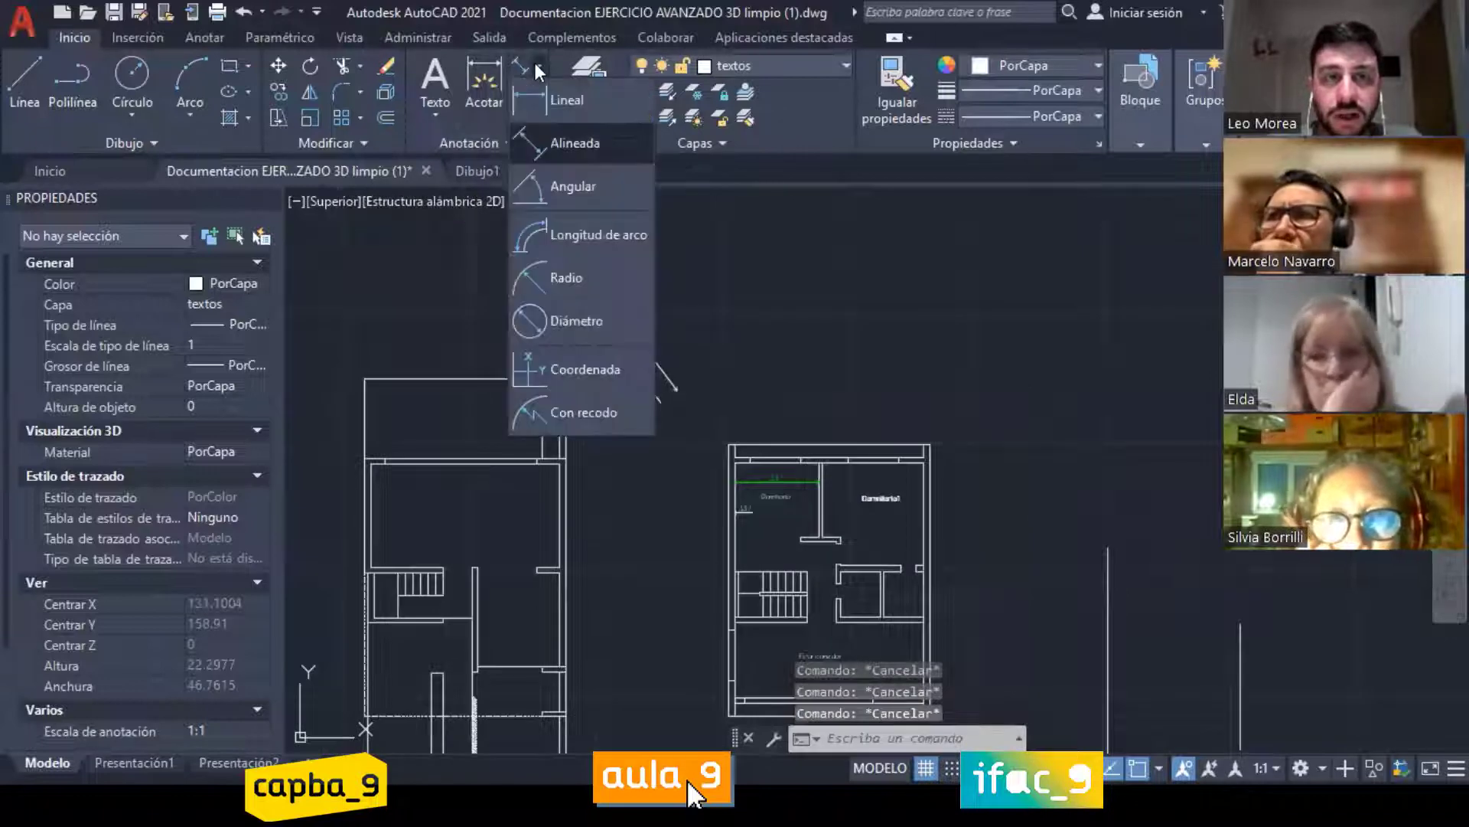
{"action": "left_click", "coordinate": [538, 68]}
{"action": "left_click", "coordinate": [547, 95]}
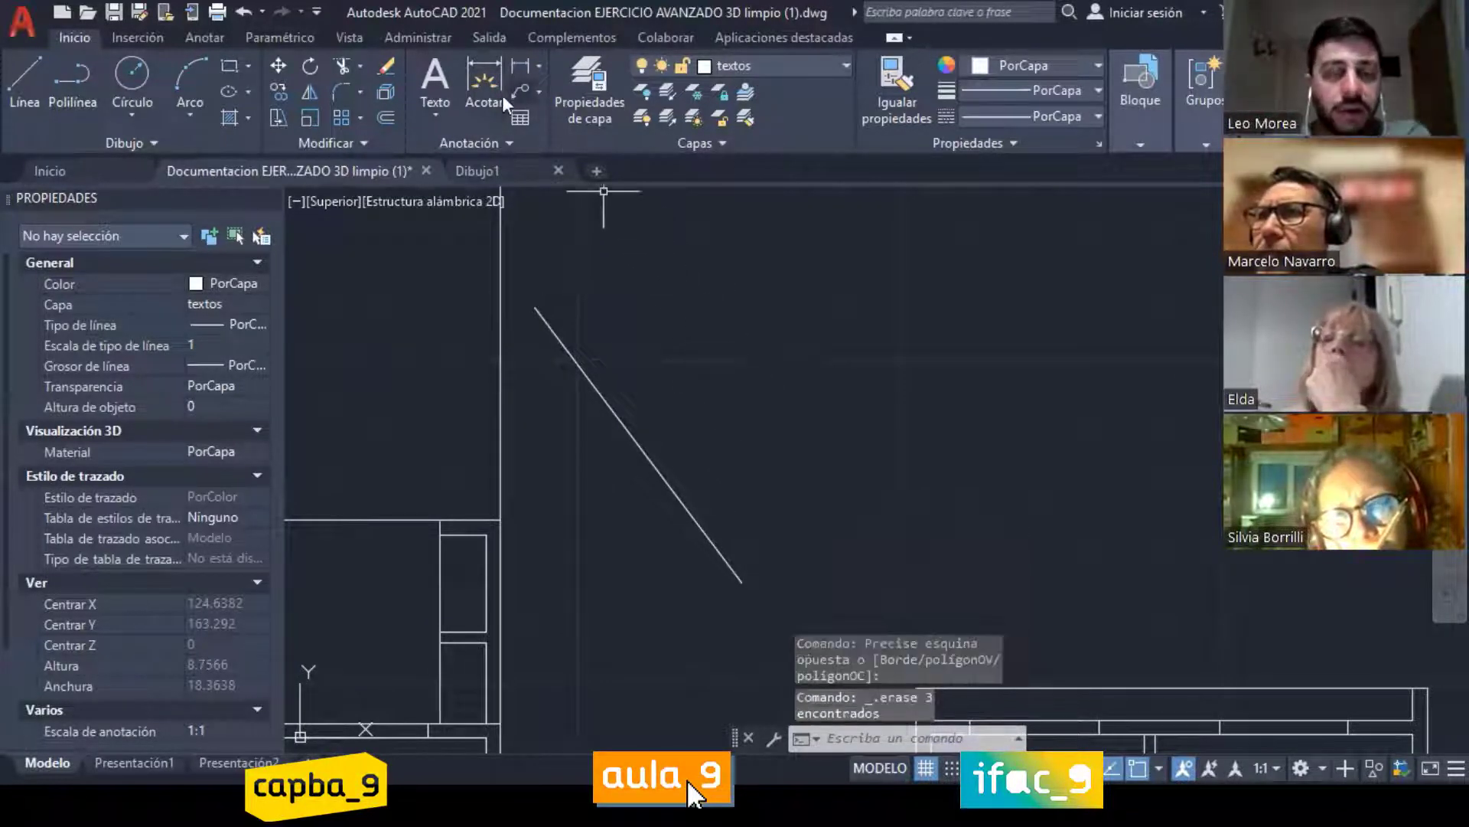
{"action": "scroll", "coordinate": [654, 306], "scroll_direction": "down", "scroll_amount": 2}
{"action": "middle_click_drag", "start_coordinate": [605, 273], "coordinate": [657, 247]}
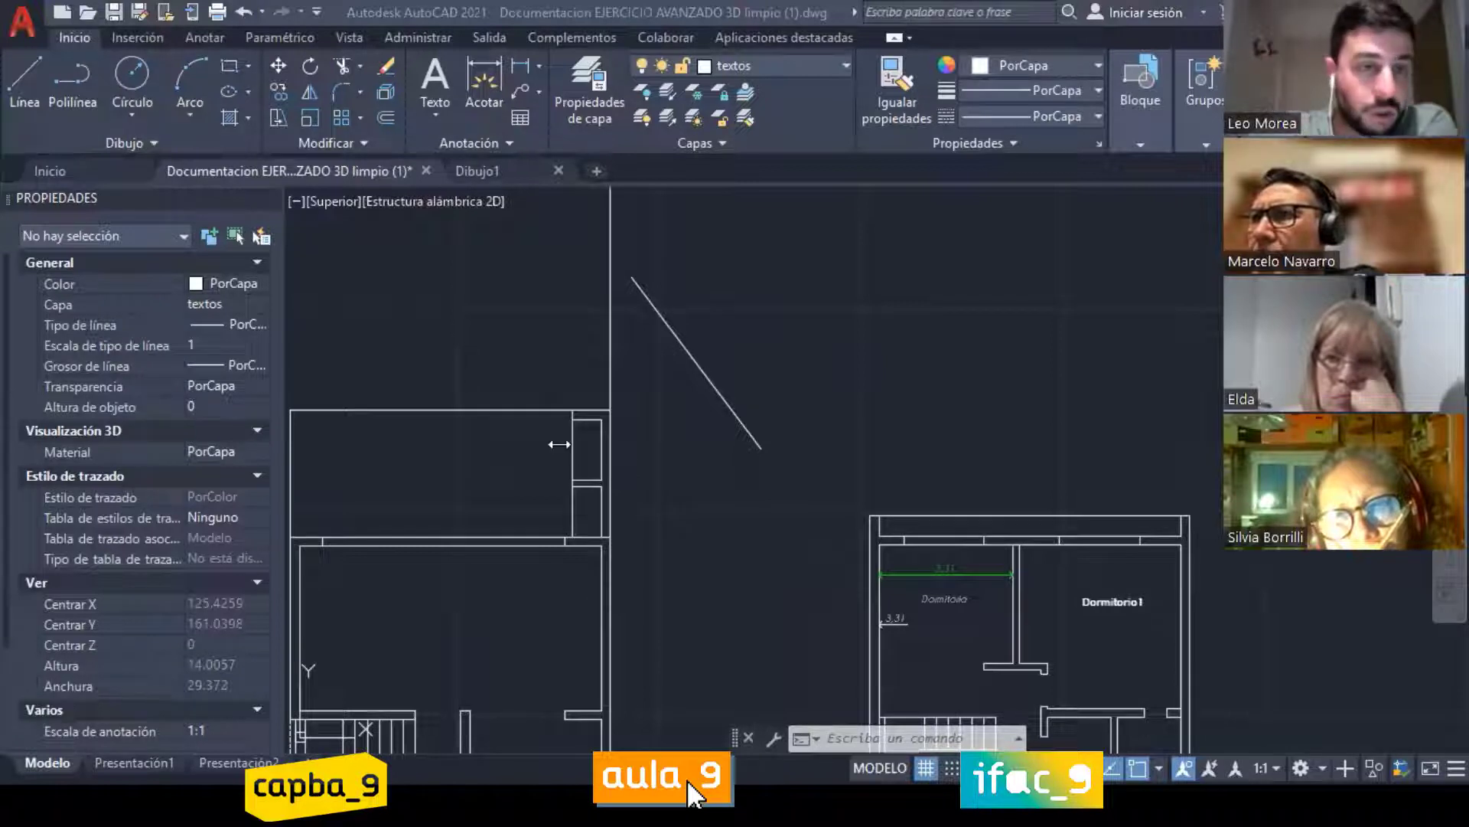
{"action": "scroll", "coordinate": [601, 306], "scroll_direction": "down", "scroll_amount": 2}
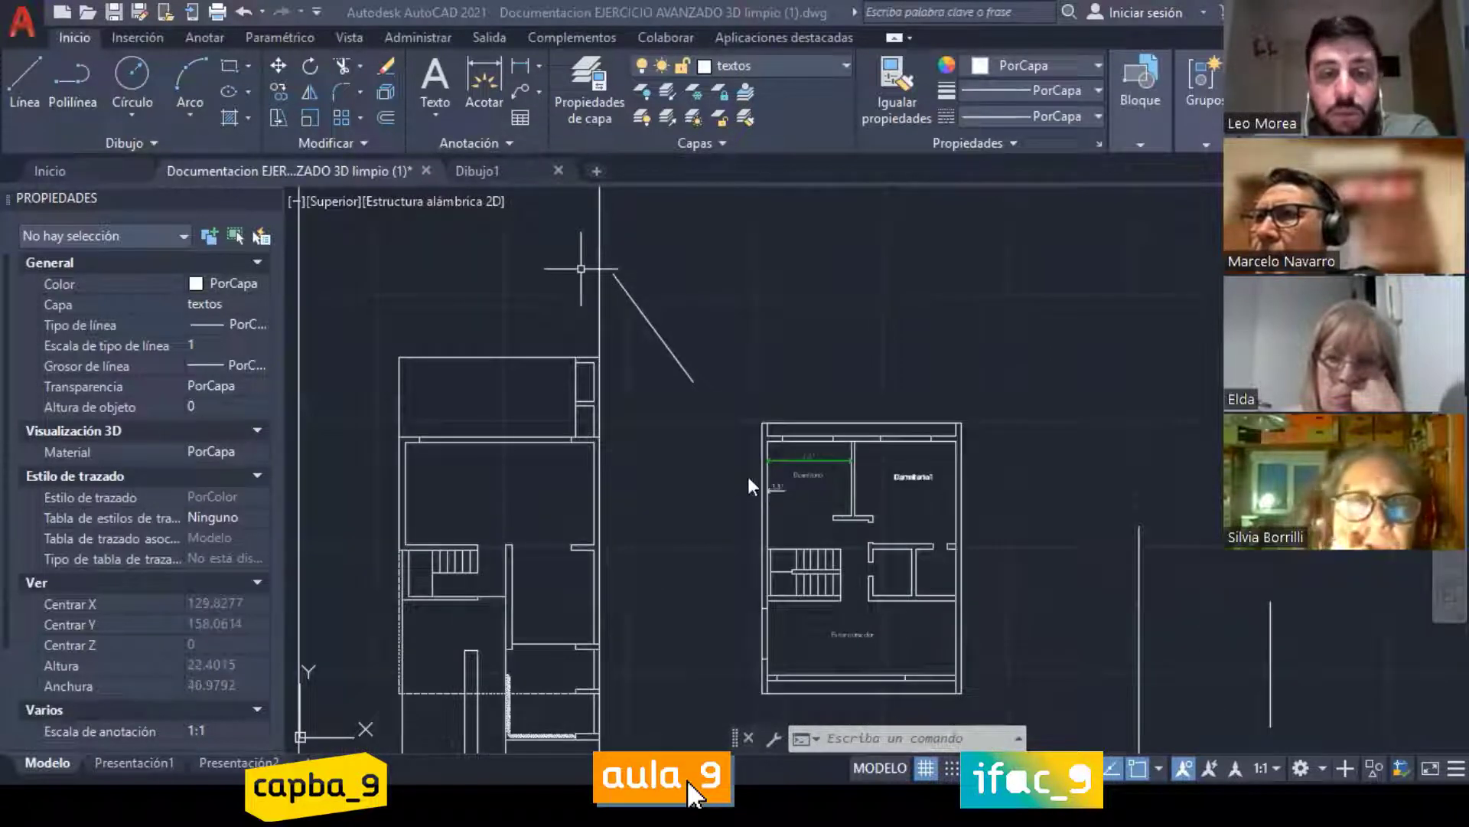
{"action": "scroll", "coordinate": [803, 467], "scroll_direction": "up", "scroll_amount": 4}
{"action": "scroll", "coordinate": [819, 485], "scroll_direction": "up", "scroll_amount": 5}
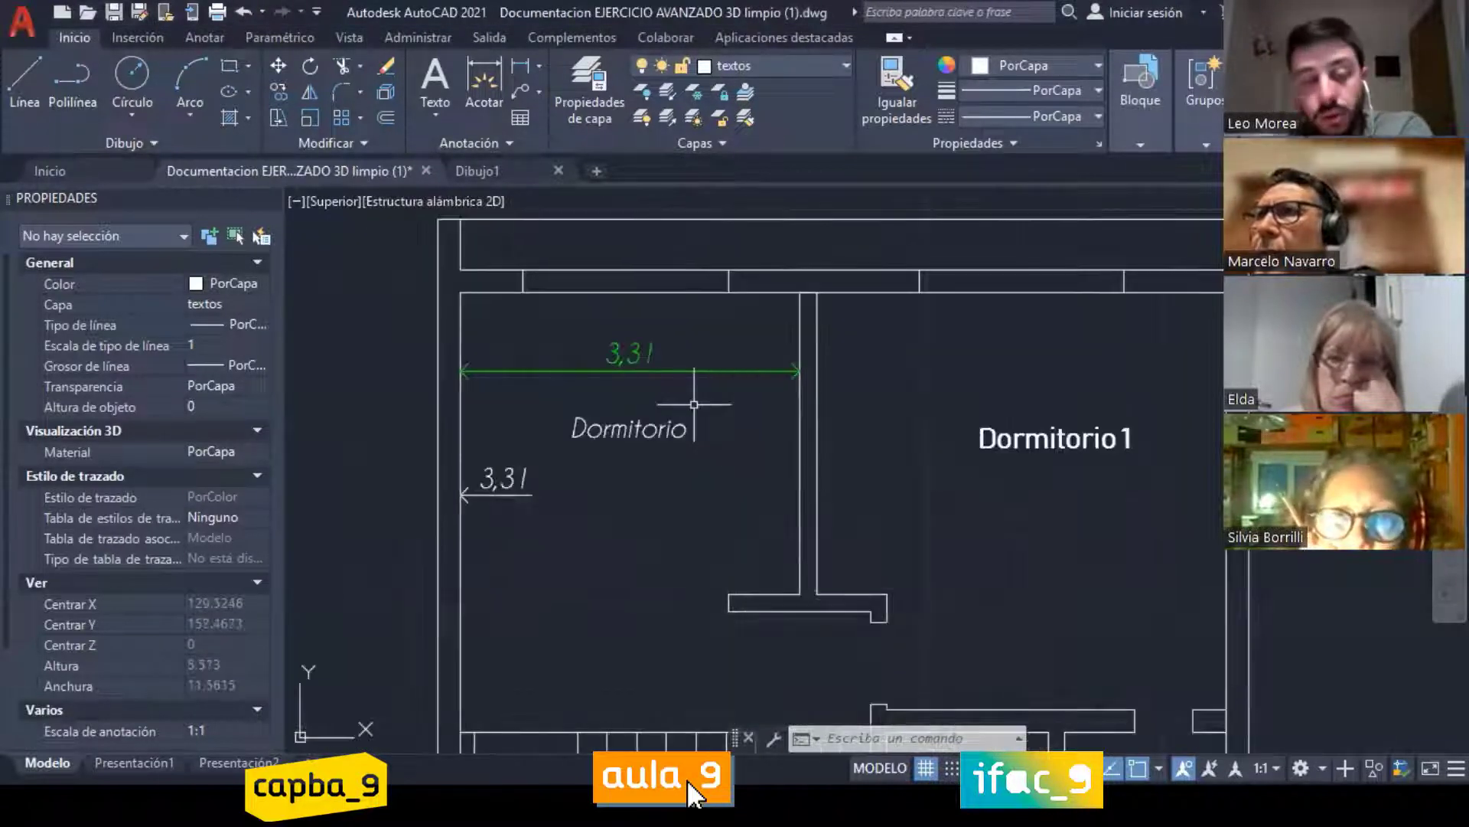
Step: Open the Cotas 1 en 100 dimension style for modification and view its tolerance settings
{"action": "left_click", "coordinate": [502, 138]}
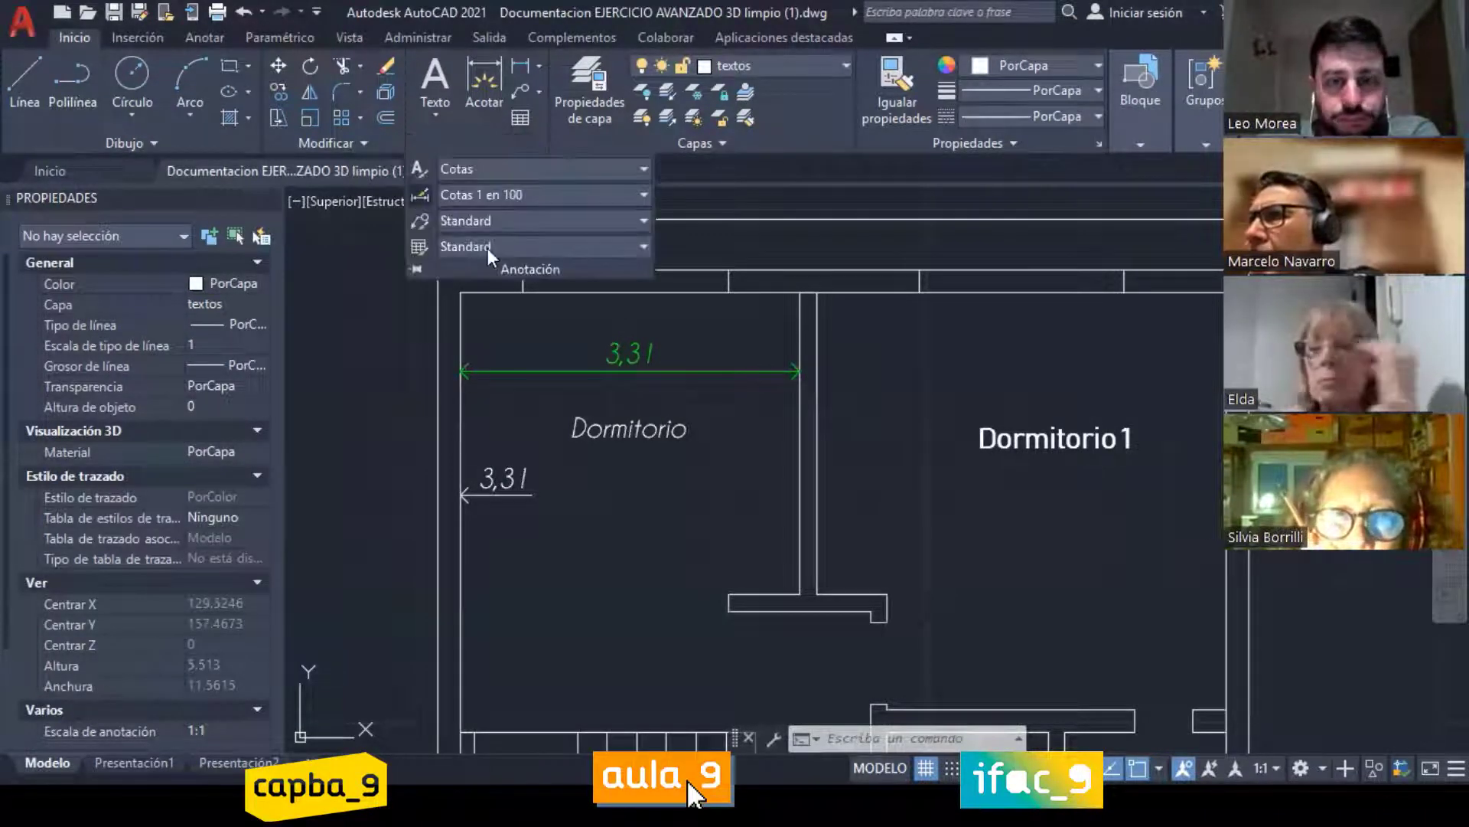
{"action": "left_click", "coordinate": [419, 198]}
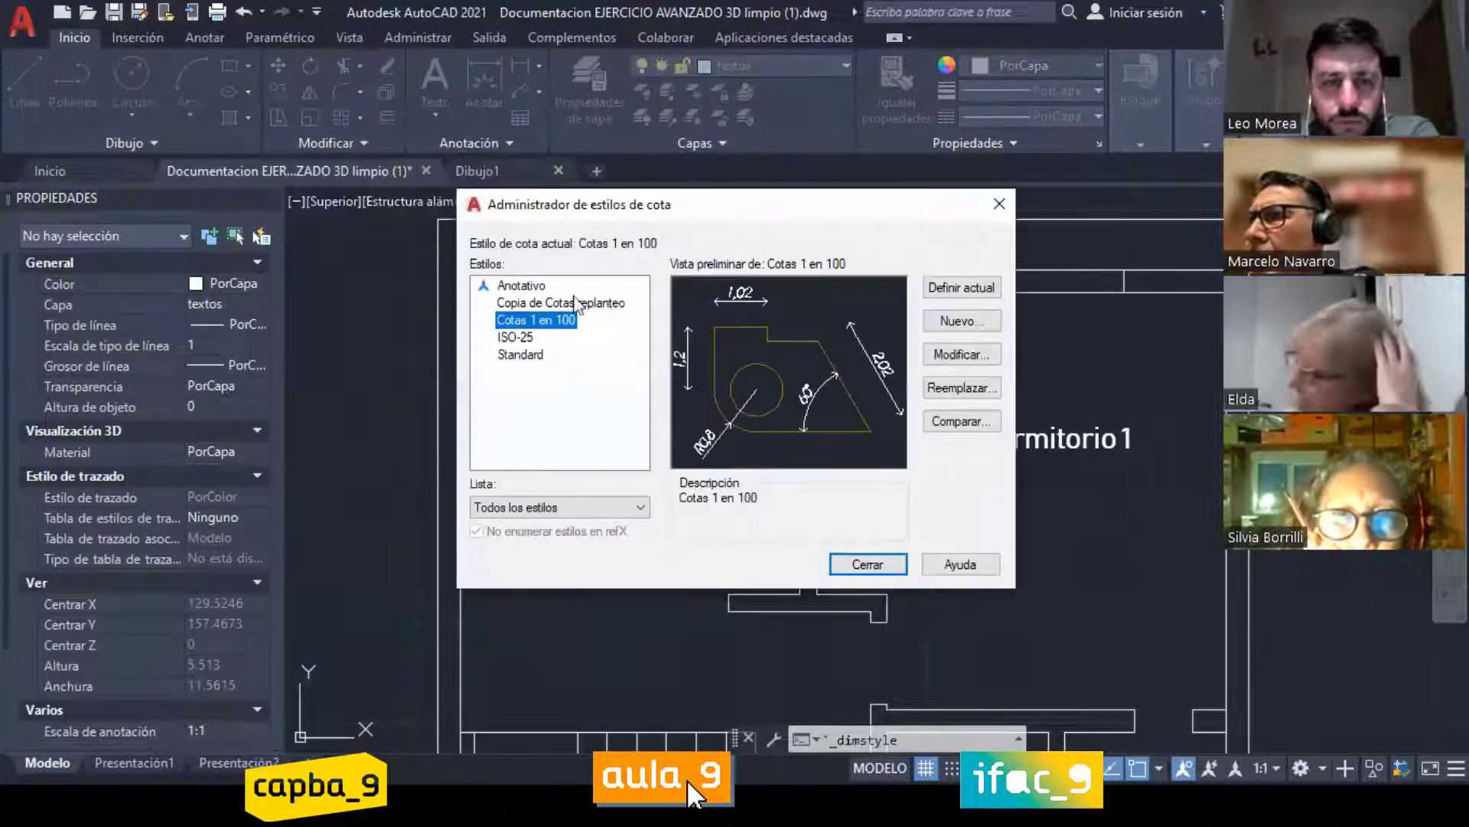
{"action": "left_click", "coordinate": [975, 348]}
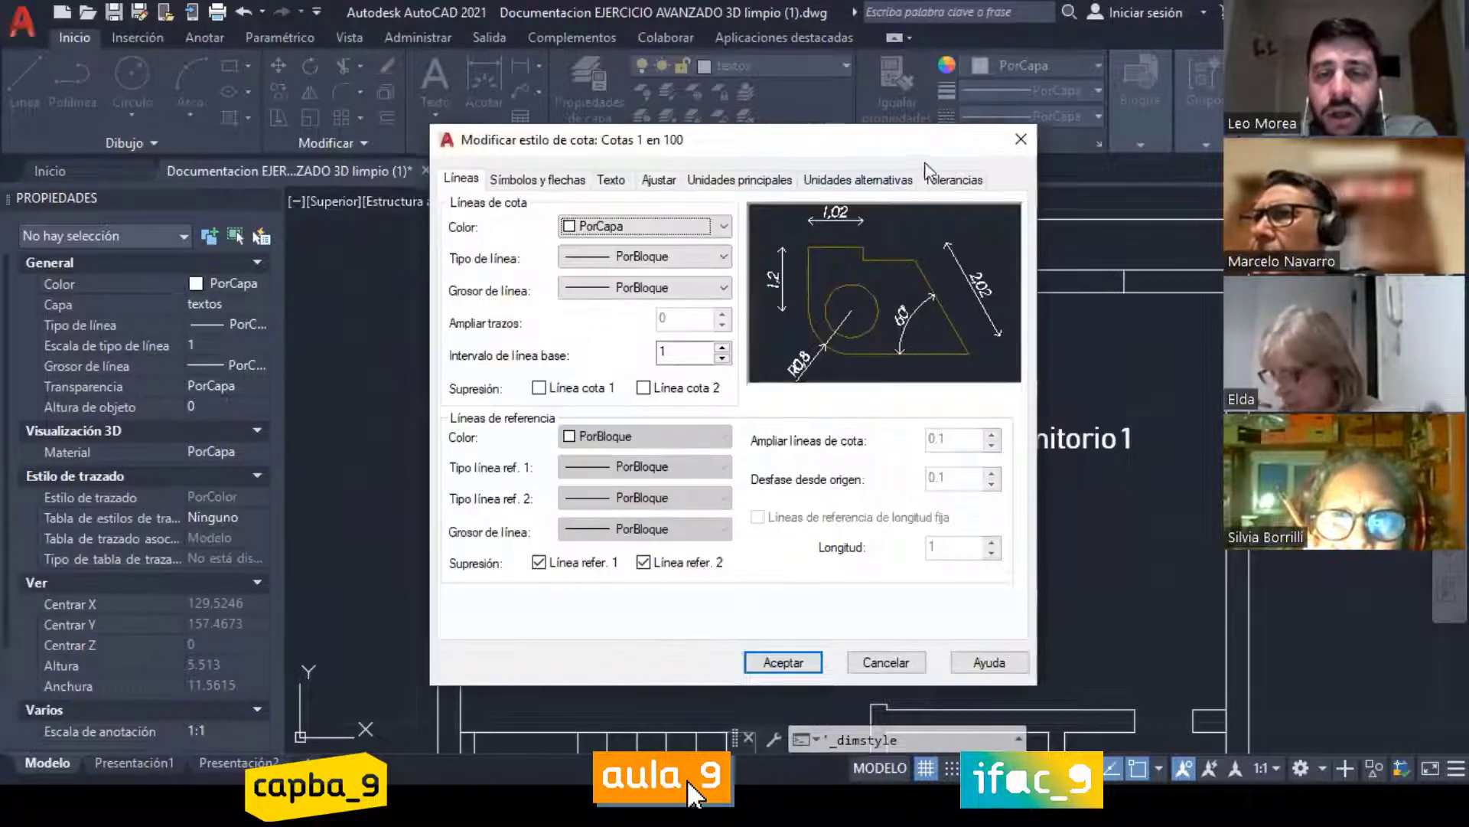
{"action": "left_click", "coordinate": [966, 180]}
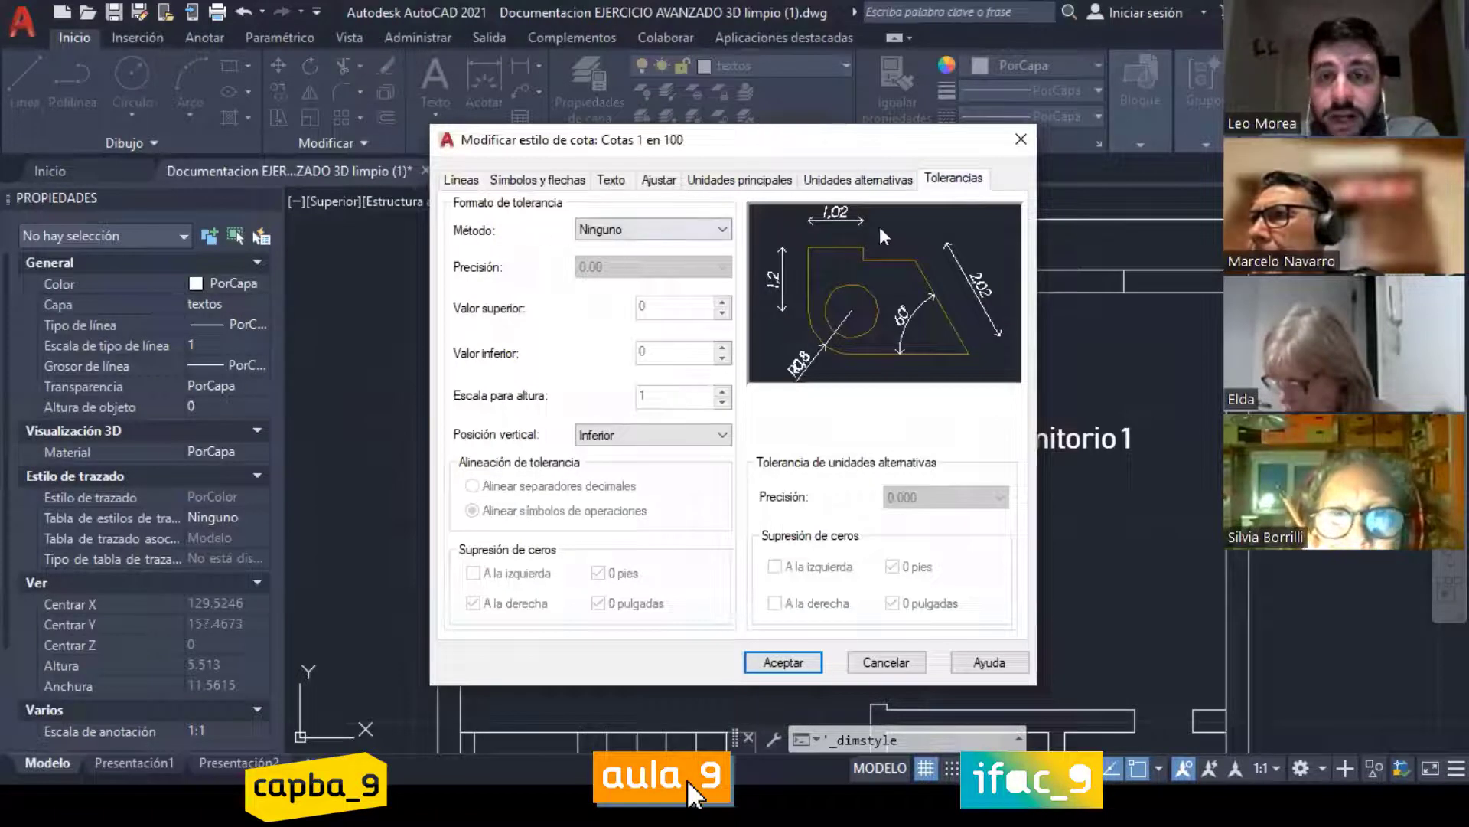
Step: Preview the Básica, Simétrico, Desviación and Límites tolerance methods, then set the method back to Ninguno
{"action": "left_click", "coordinate": [655, 223]}
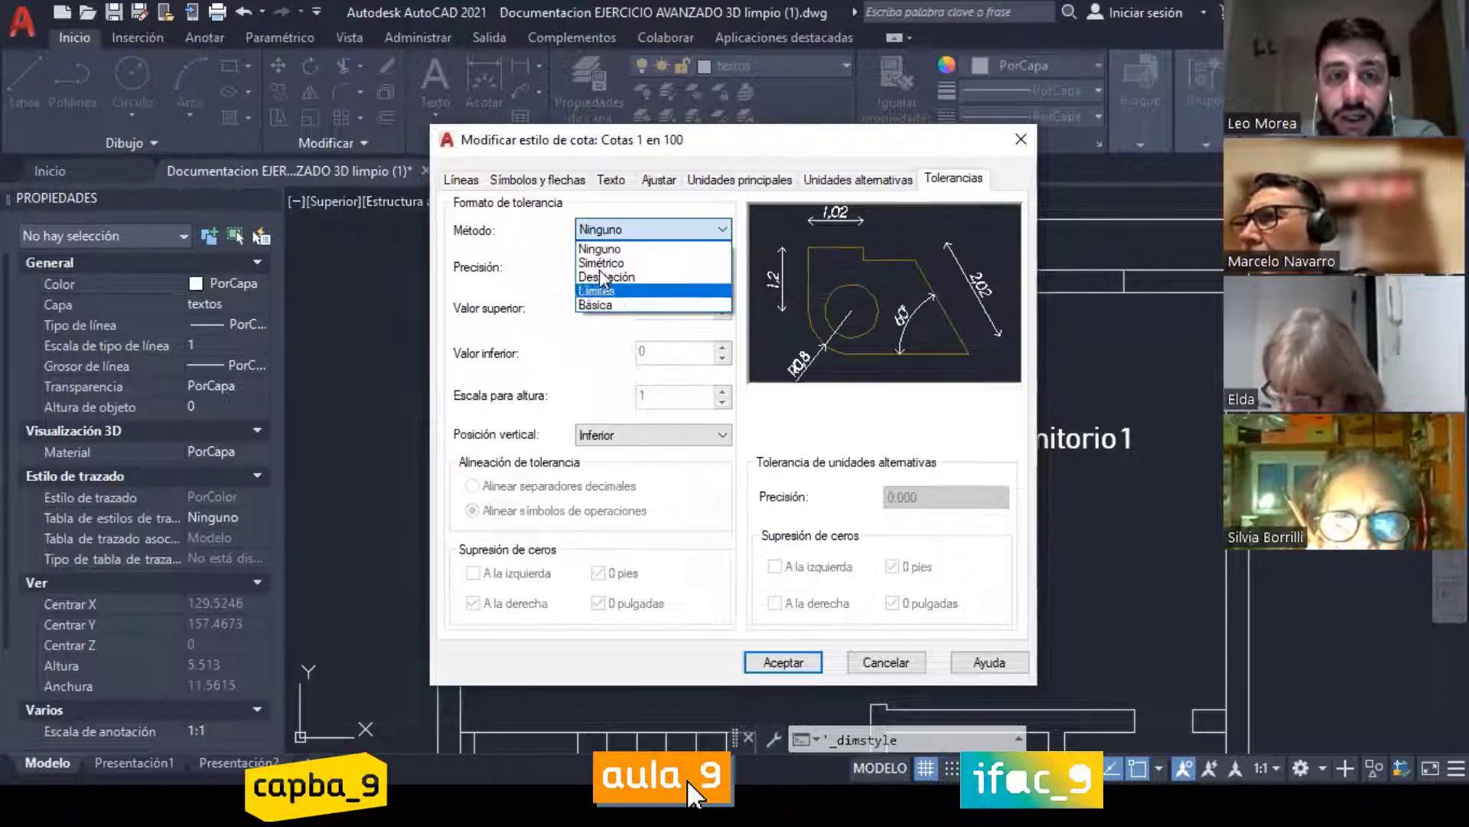
{"action": "left_click", "coordinate": [601, 304]}
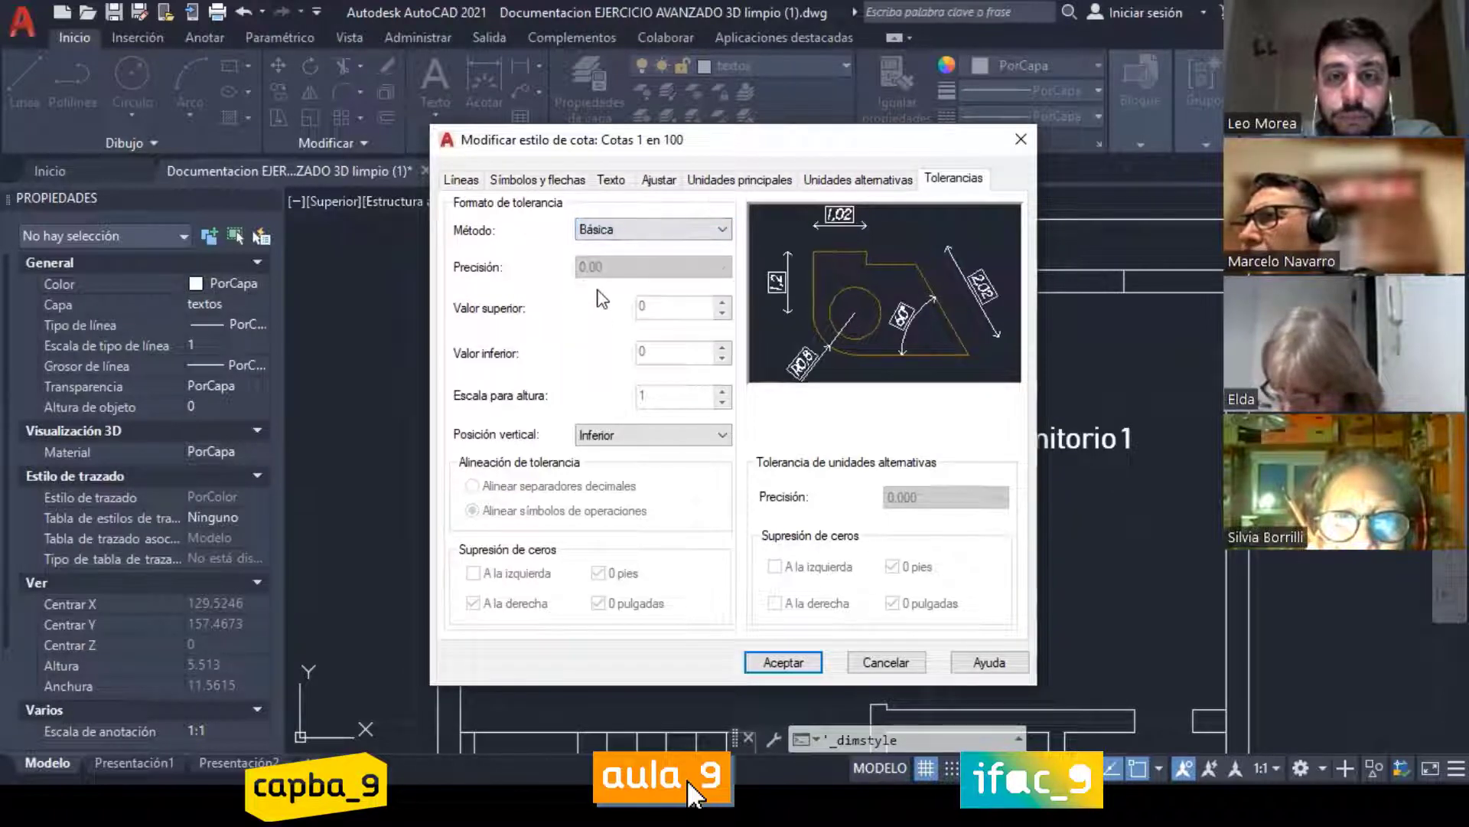
{"action": "left_click", "coordinate": [613, 232]}
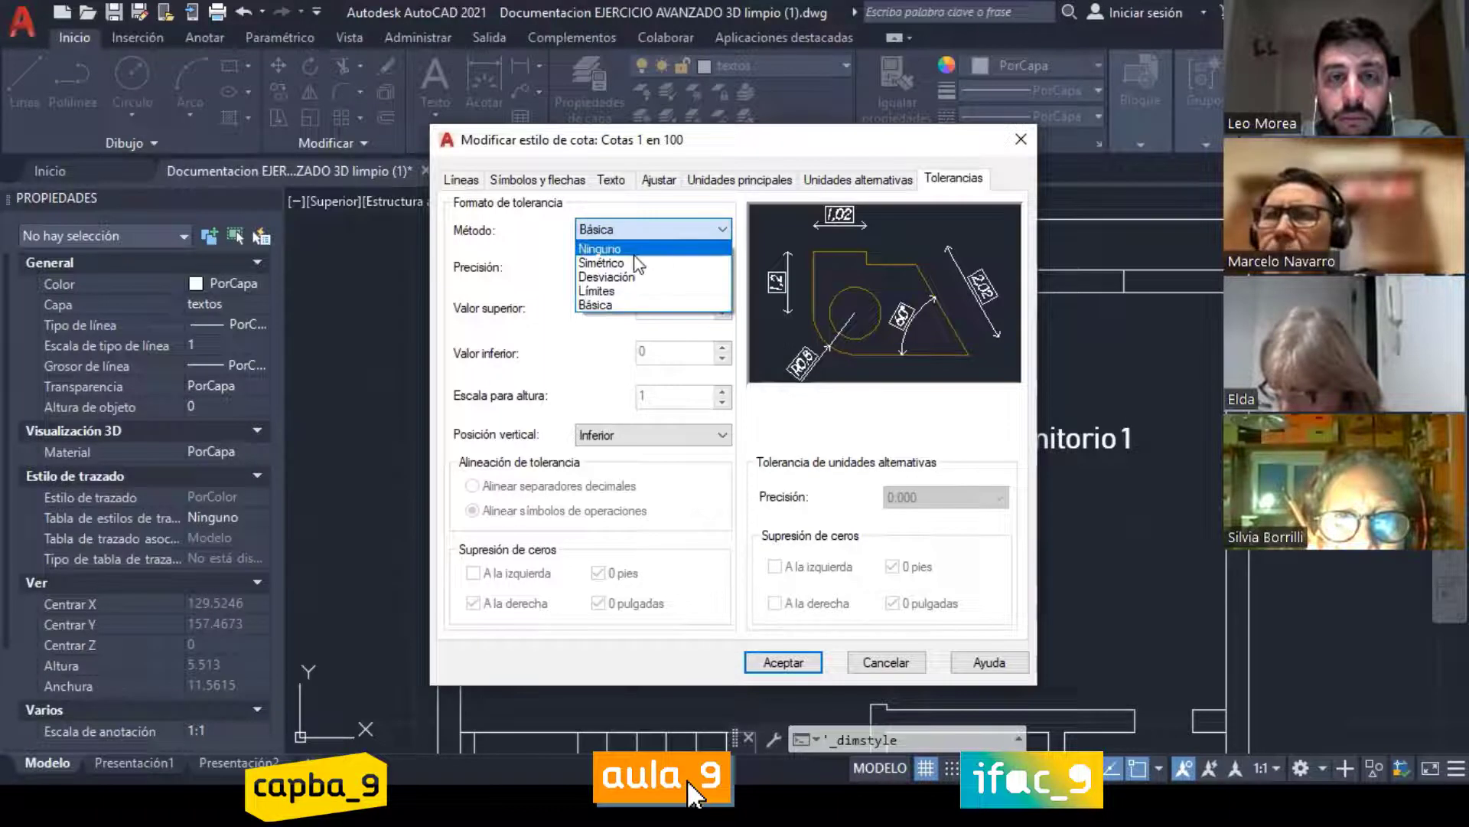
{"action": "left_click", "coordinate": [634, 255]}
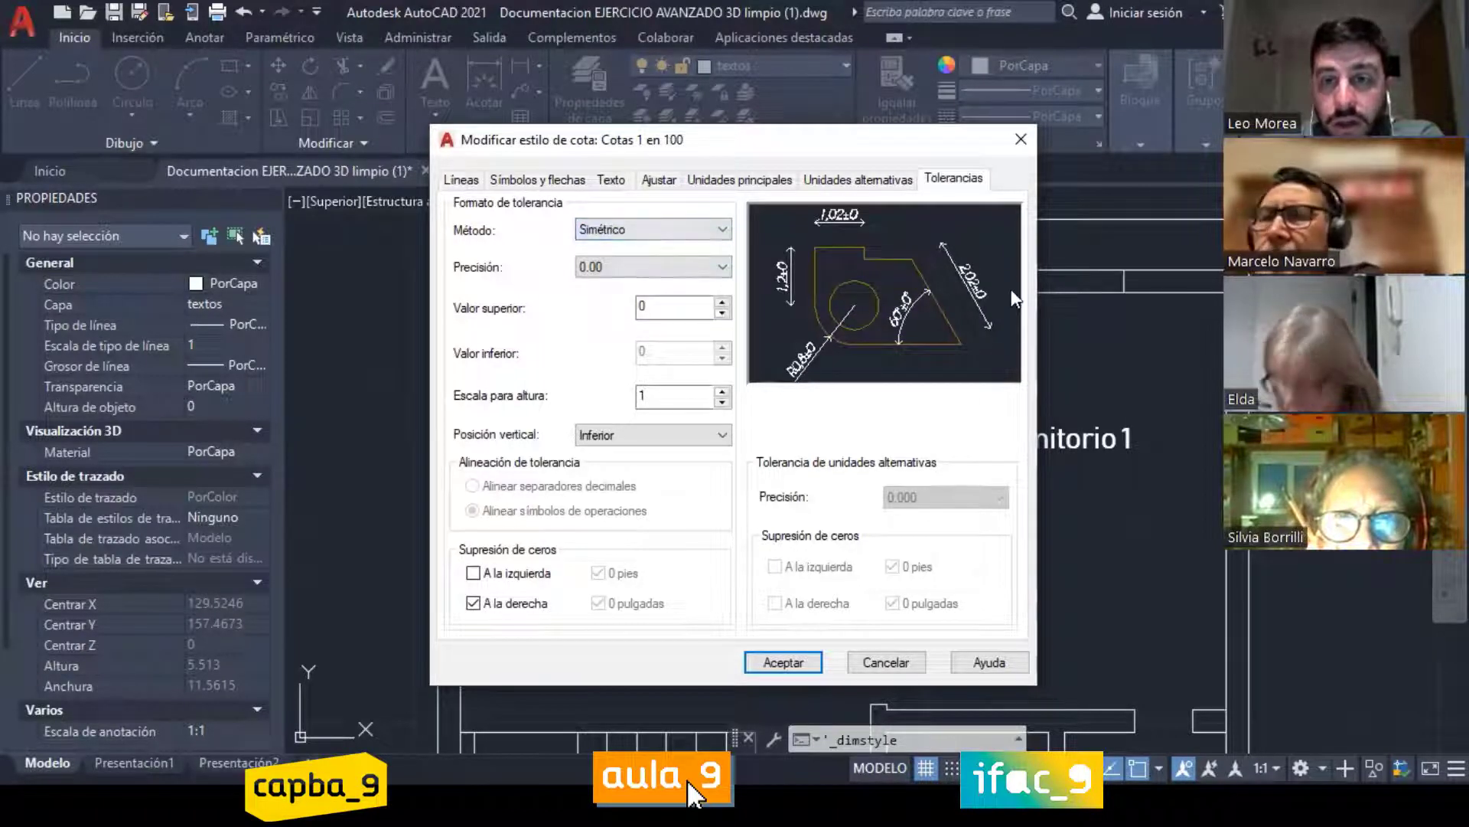
{"action": "left_click", "coordinate": [635, 230]}
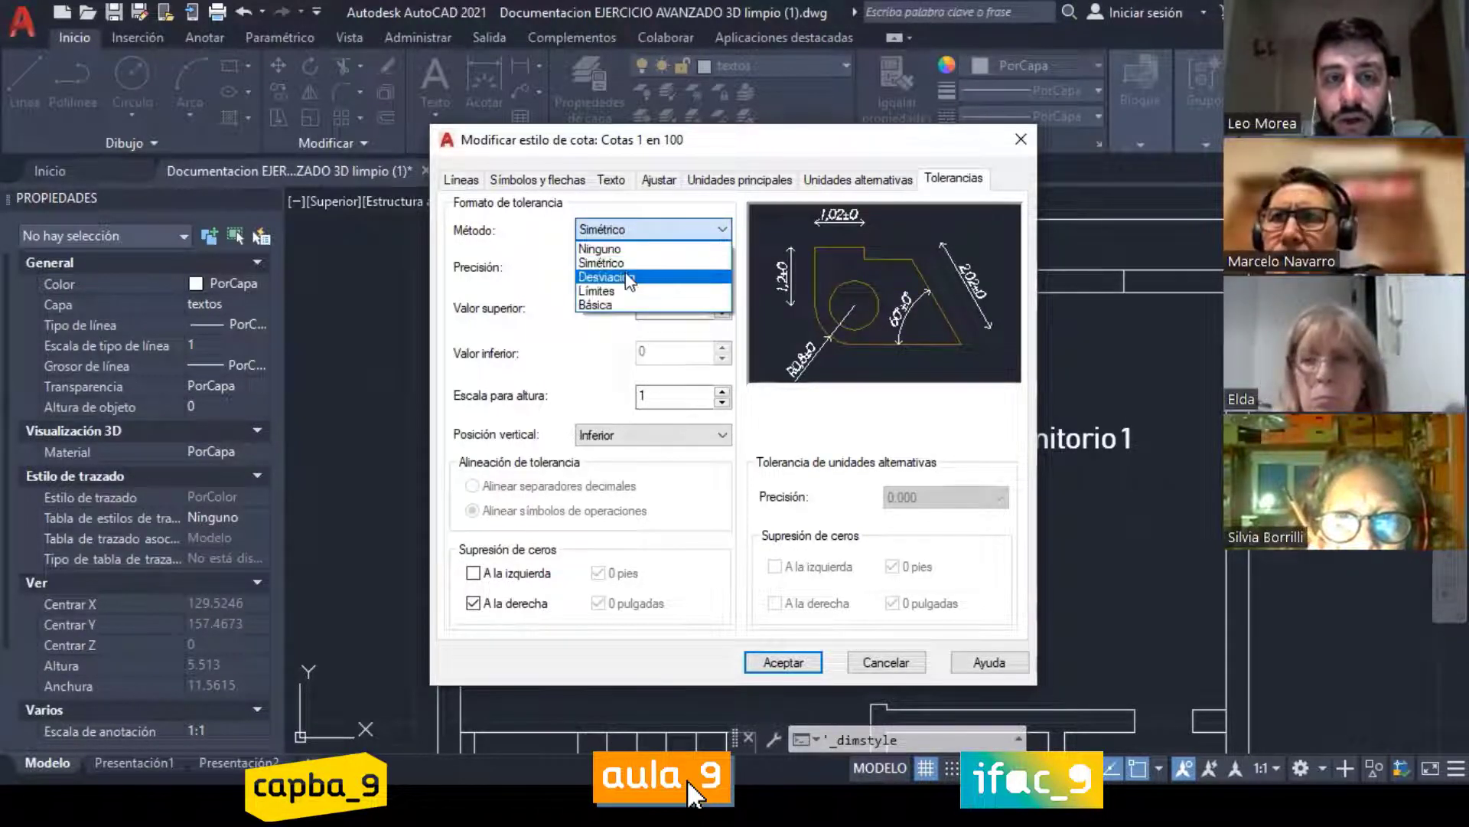
{"action": "left_click", "coordinate": [616, 268]}
{"action": "left_click", "coordinate": [634, 231]}
{"action": "left_click", "coordinate": [627, 283]}
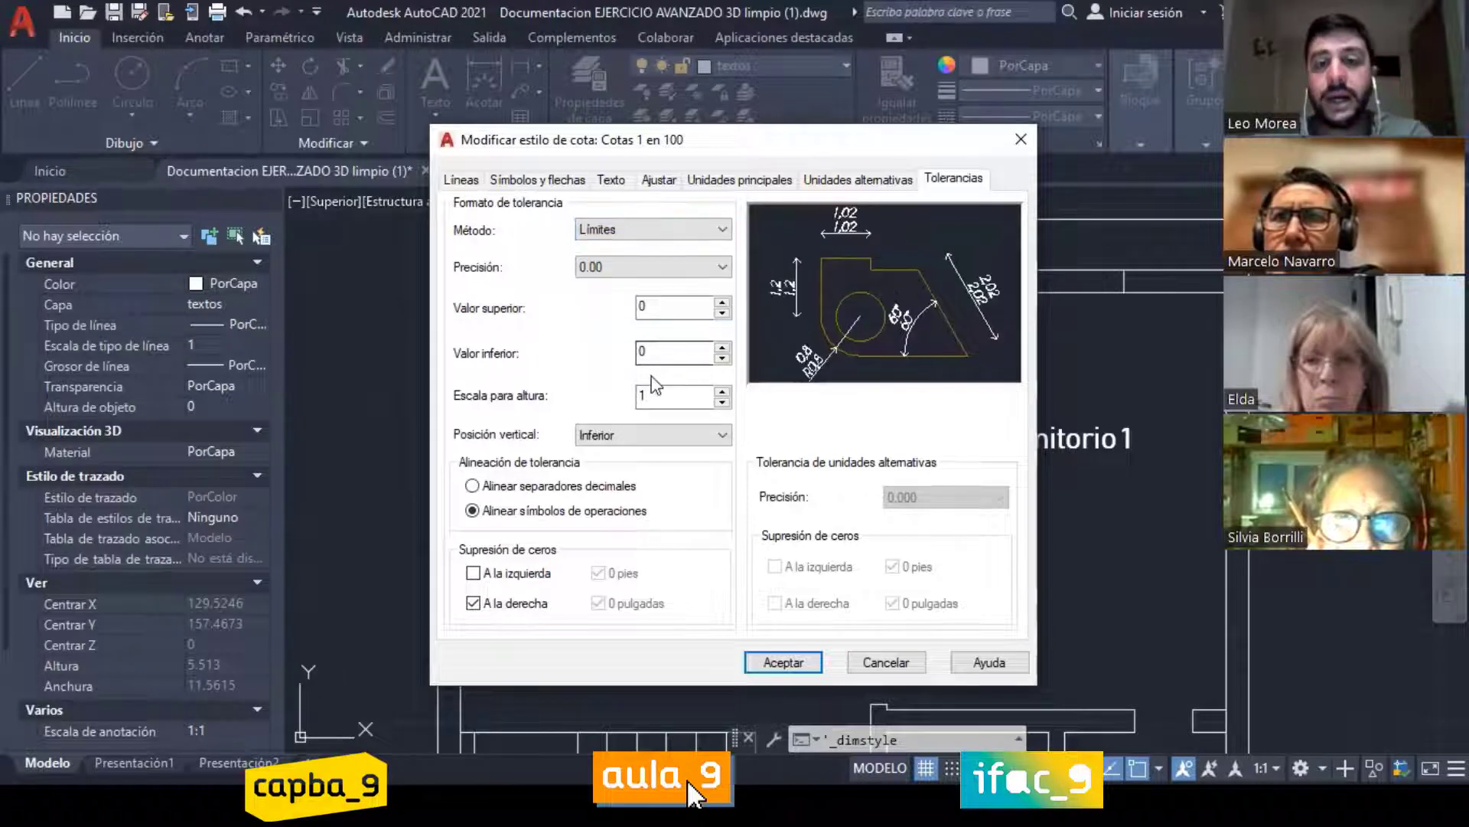
{"action": "left_click", "coordinate": [666, 231]}
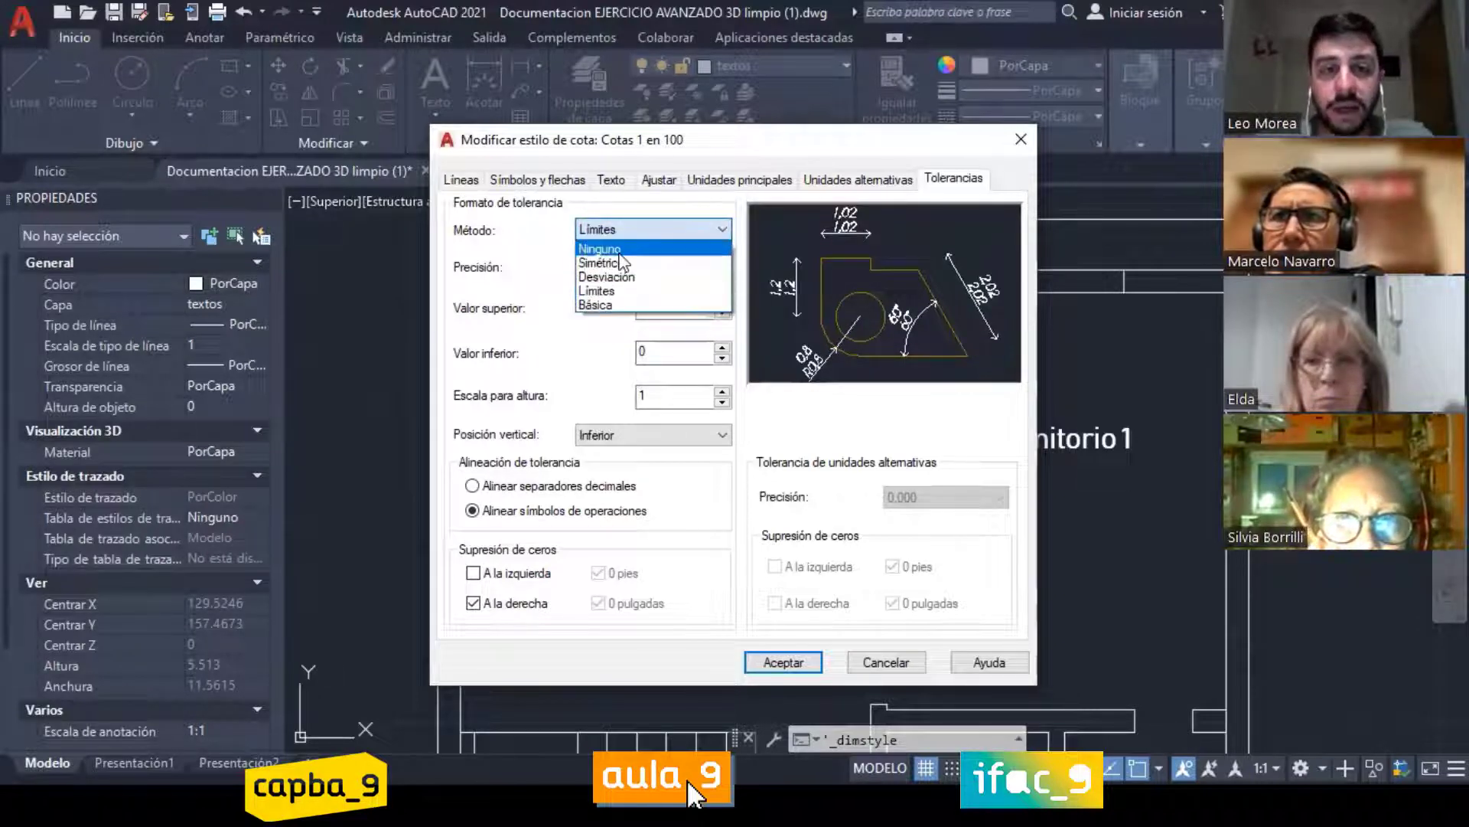
{"action": "left_click", "coordinate": [658, 240]}
Step: Review the style's alternative and primary units settings, then cancel the modification and close the dimension style manager
{"action": "left_click", "coordinate": [883, 179]}
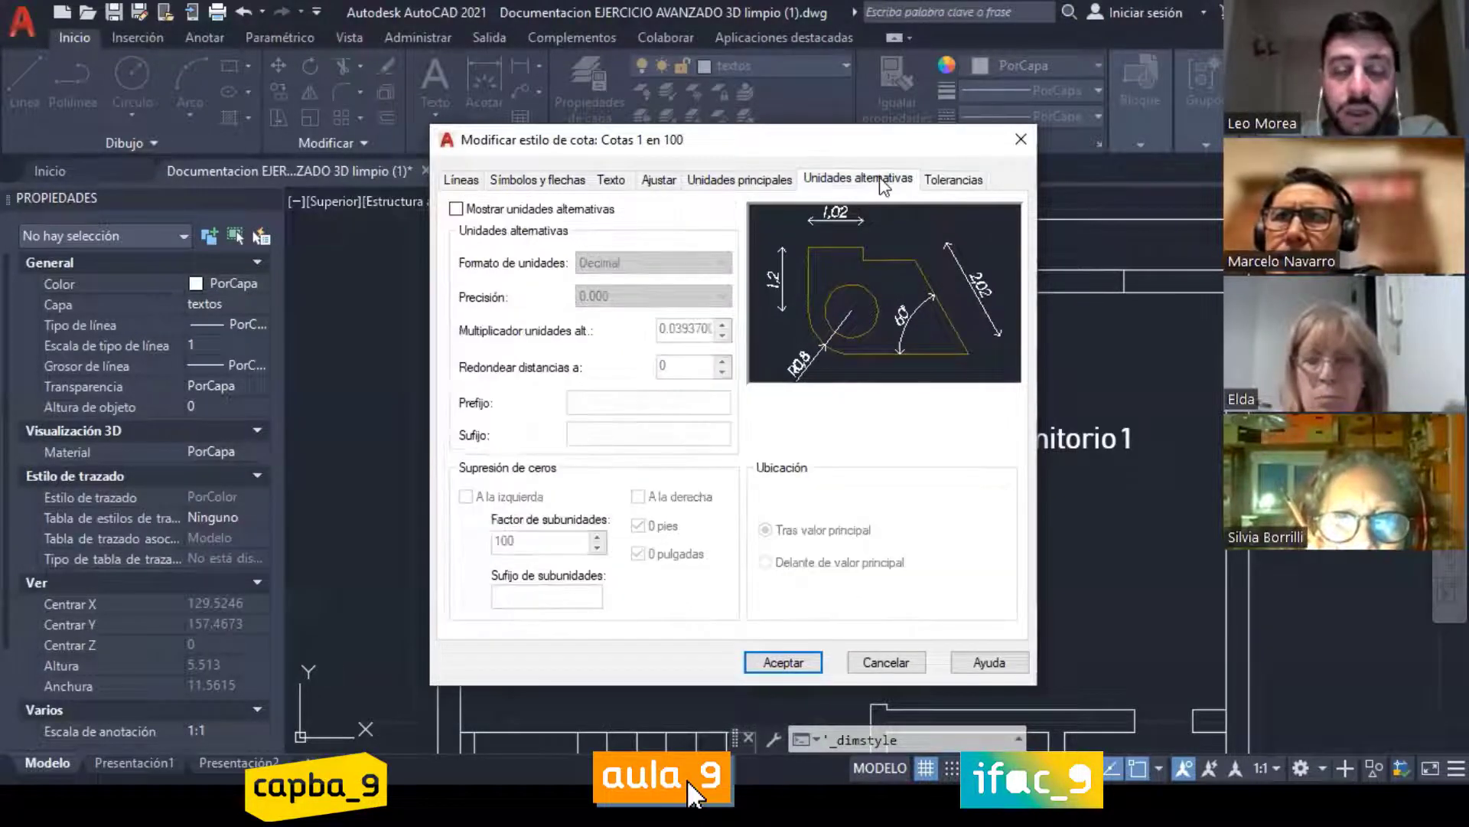
{"action": "left_click", "coordinate": [768, 182]}
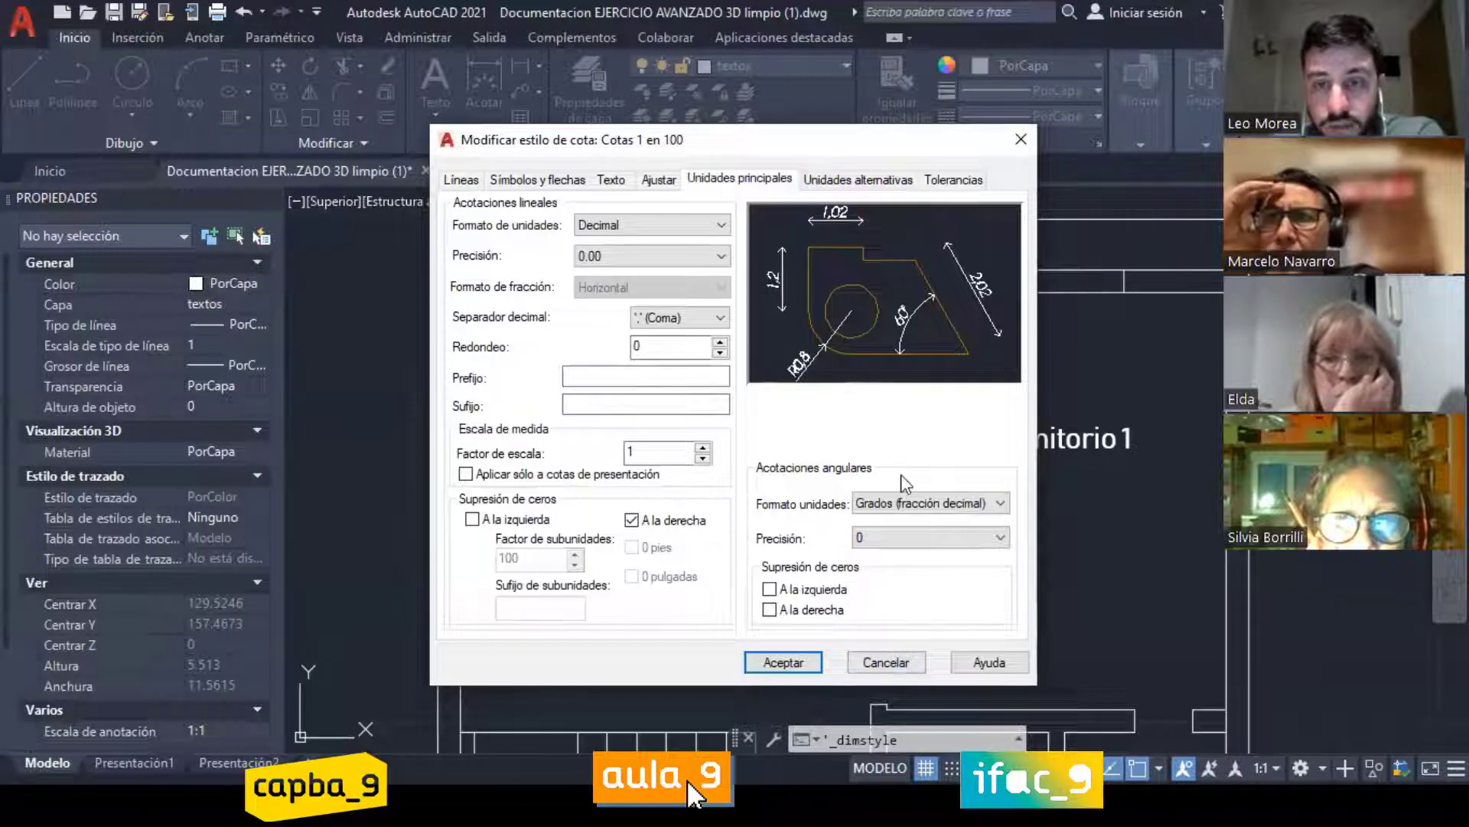
{"action": "left_click", "coordinate": [903, 663]}
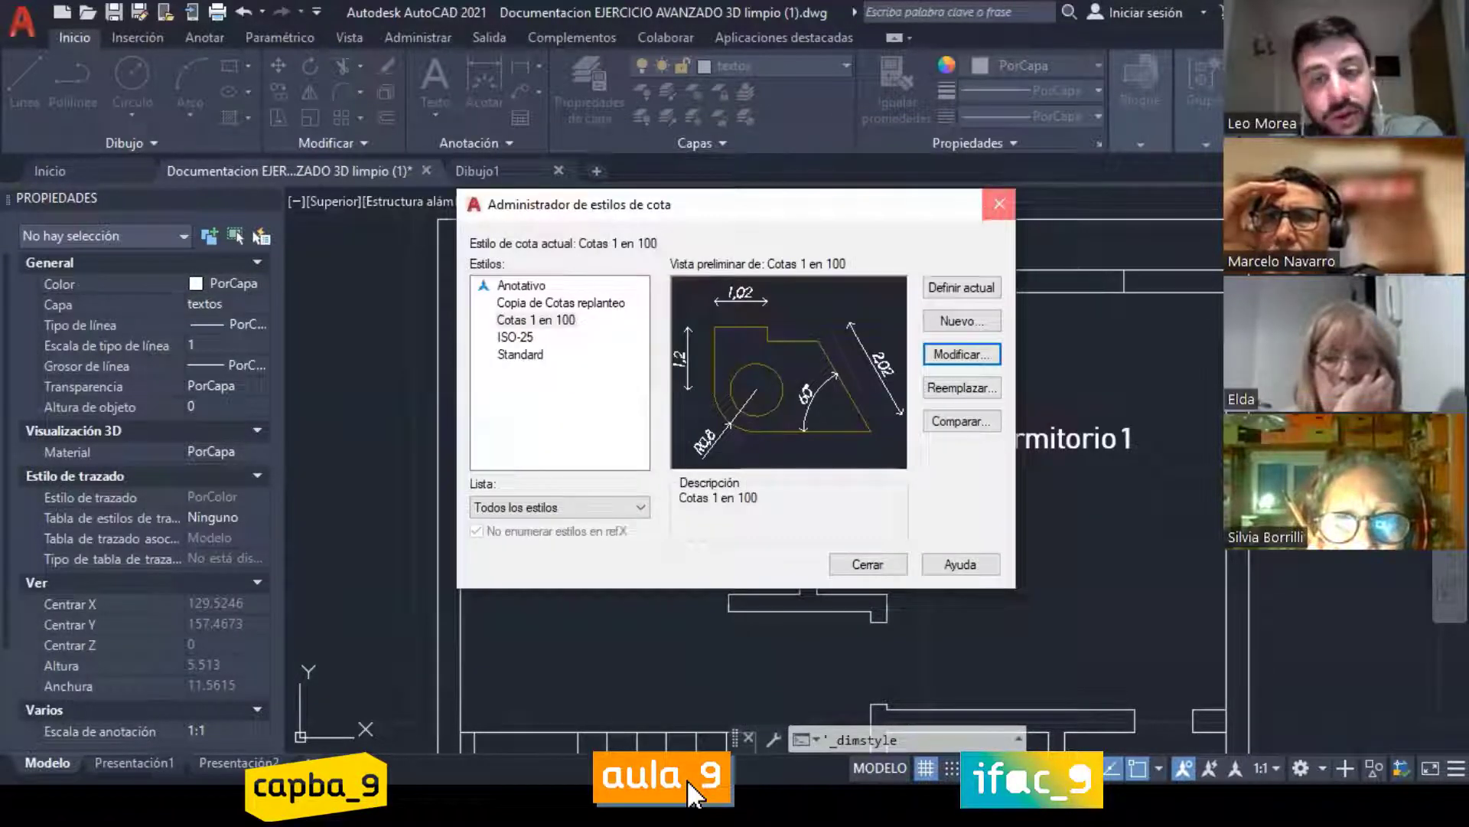
{"action": "left_click", "coordinate": [998, 204]}
Step: Override the text of the green Dormitorio width dimension with 3,50
{"action": "scroll", "coordinate": [759, 346], "scroll_direction": "up", "scroll_amount": 5}
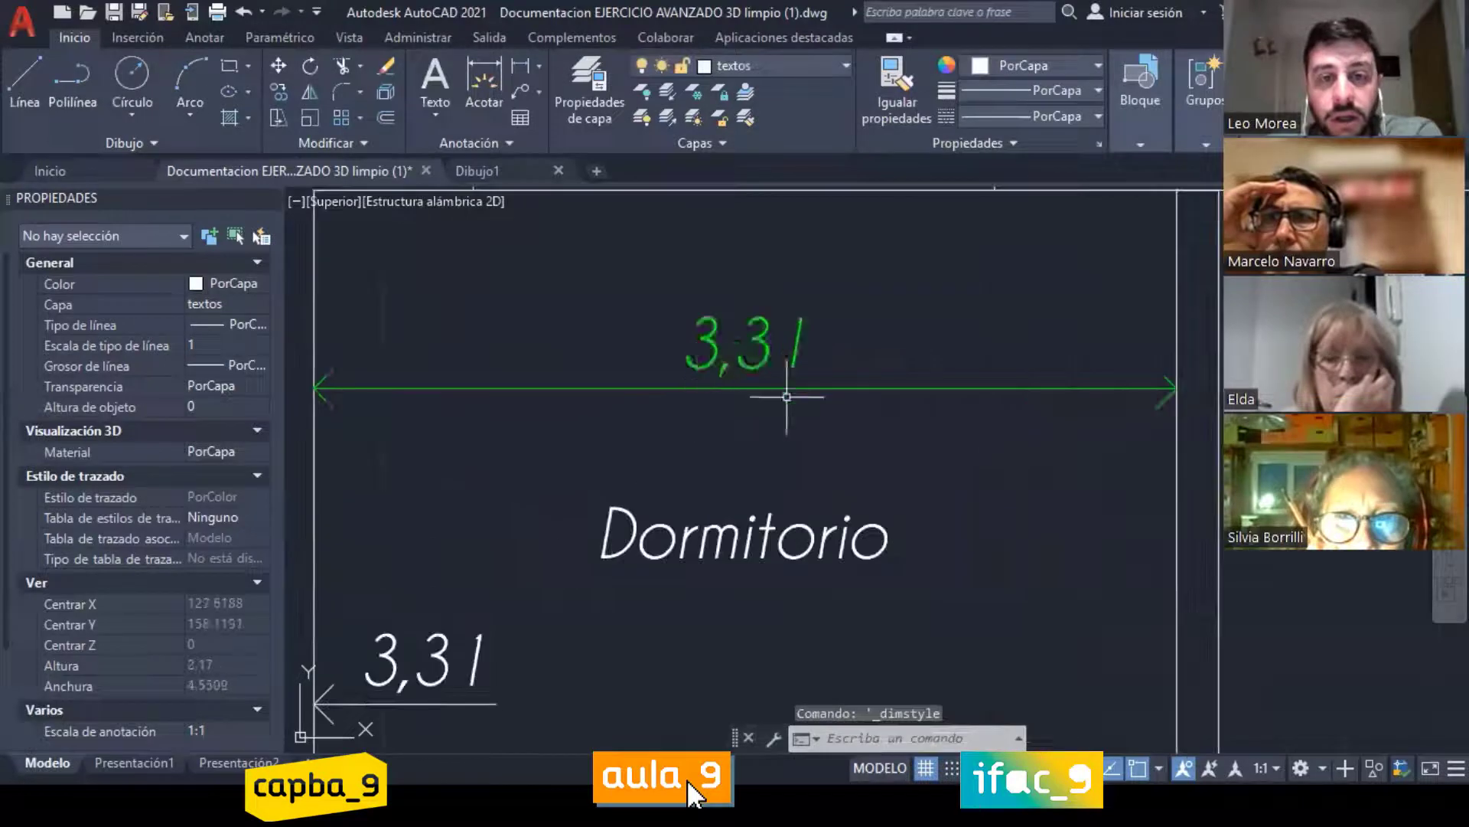
{"action": "left_click", "coordinate": [761, 343]}
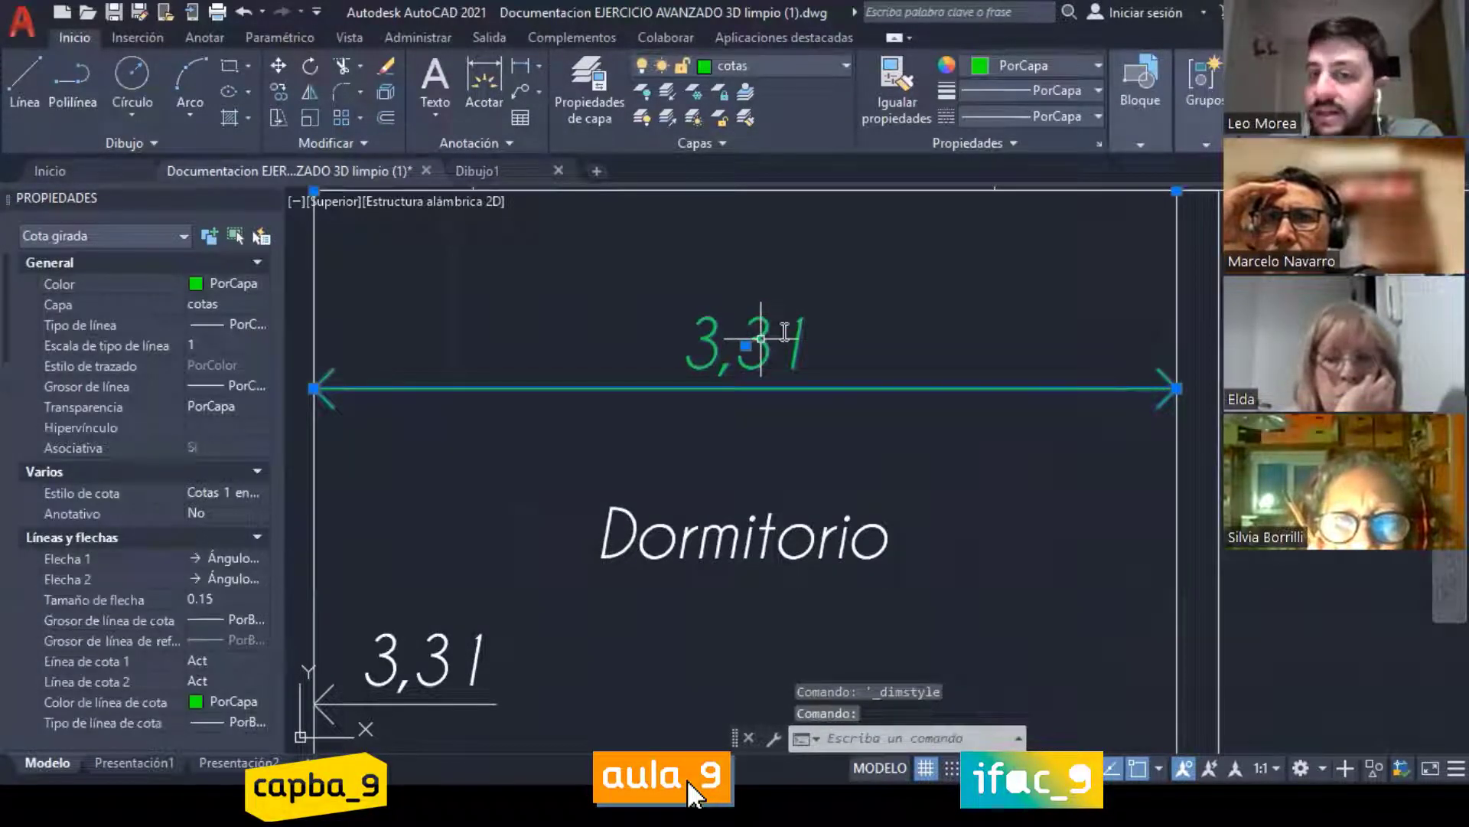
{"action": "double_click", "coordinate": [761, 338]}
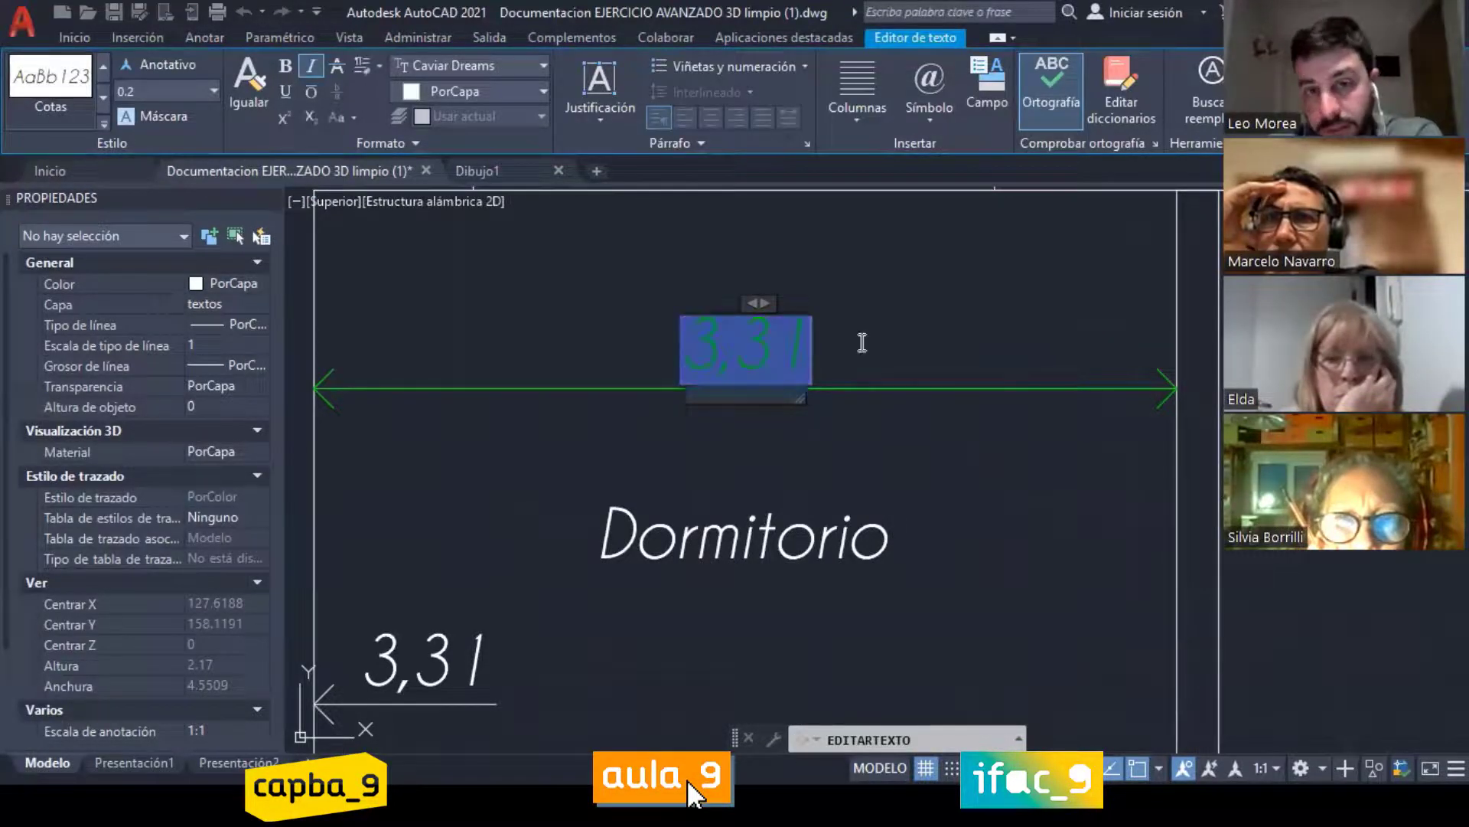
{"action": "type", "text": "3"}
{"action": "type", "text": ",50"}
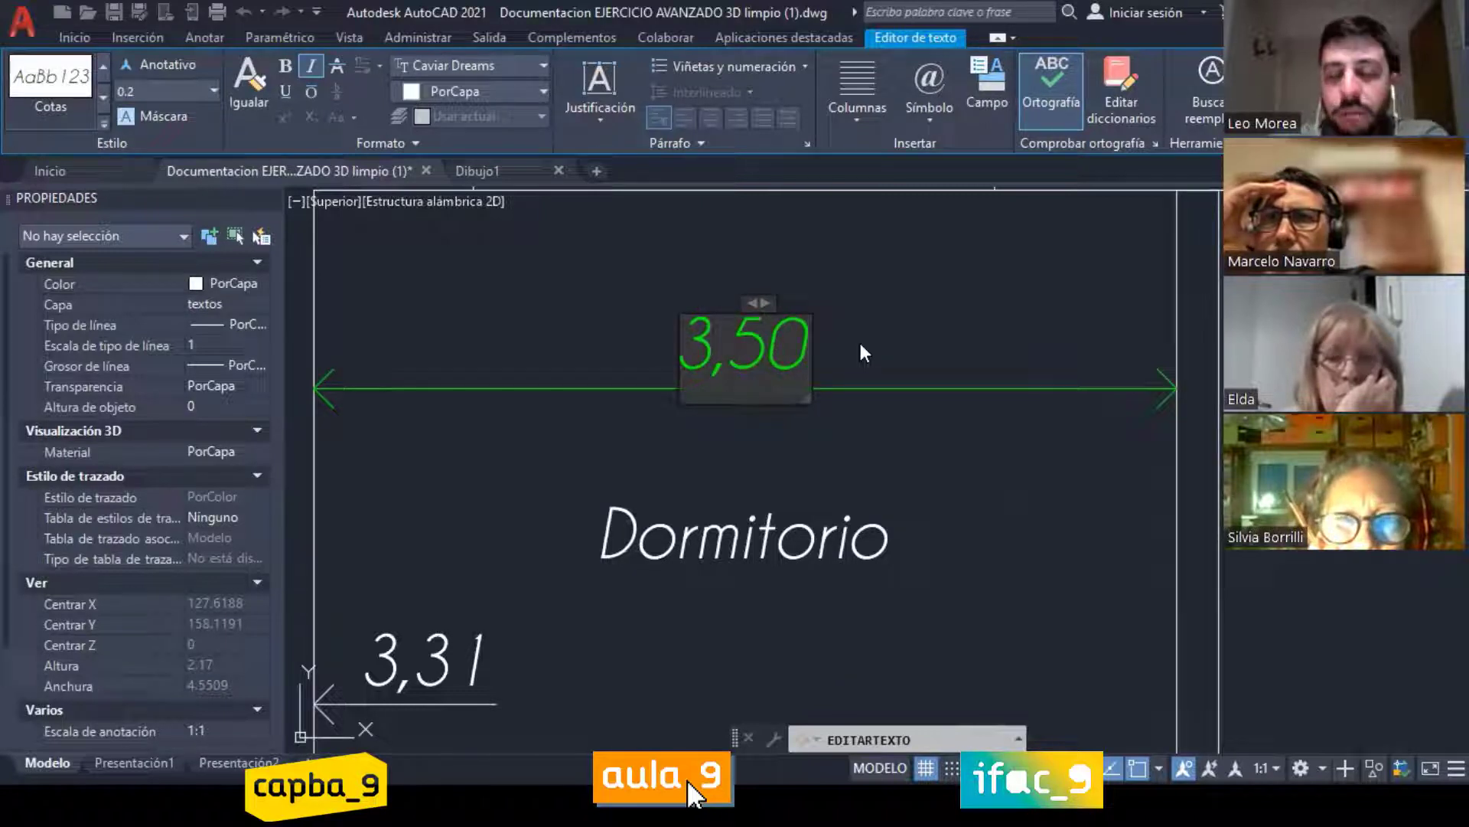
{"action": "left_click", "coordinate": [861, 346]}
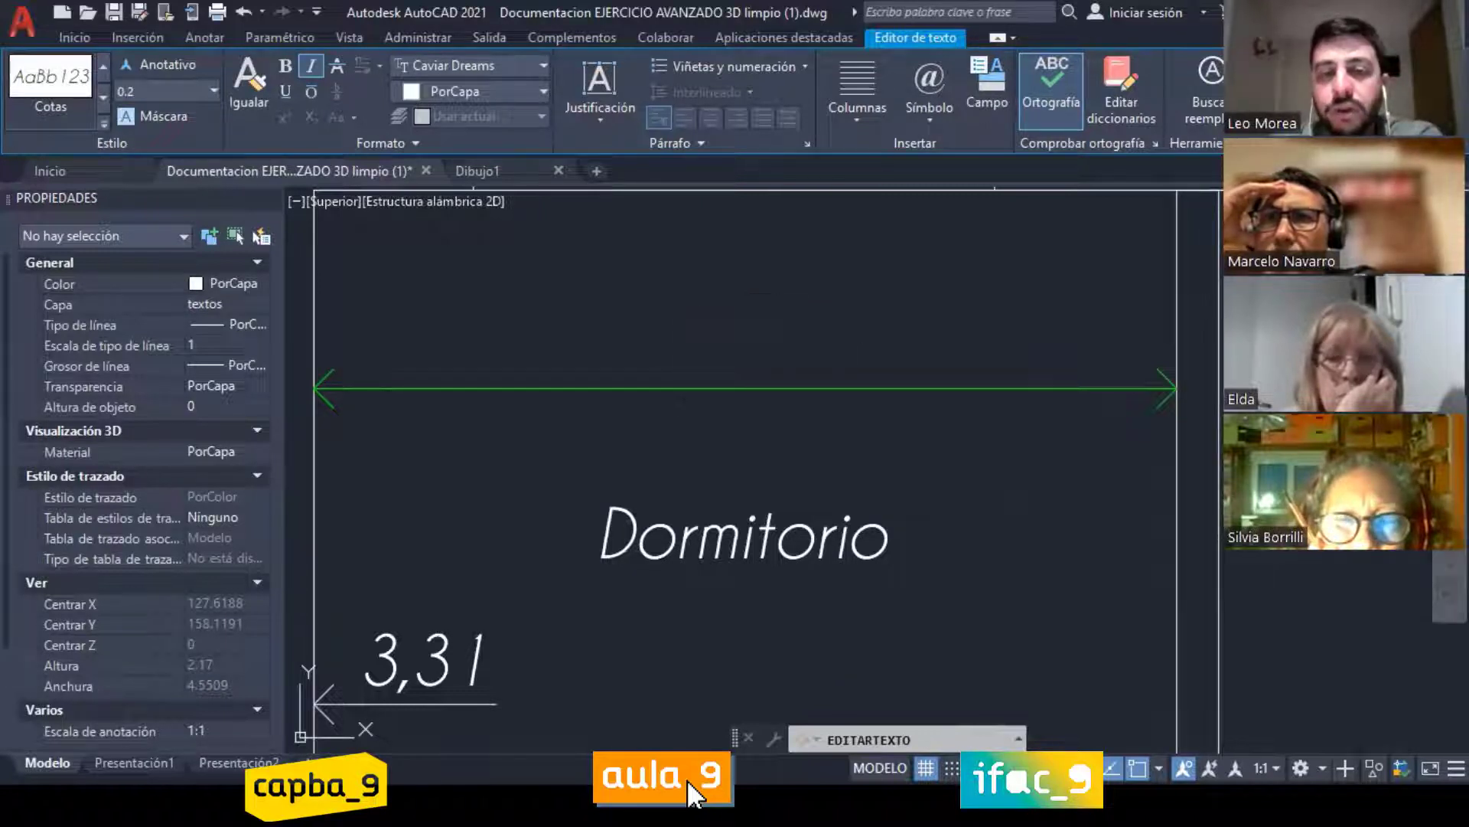
{"action": "key", "text": "Escape"}
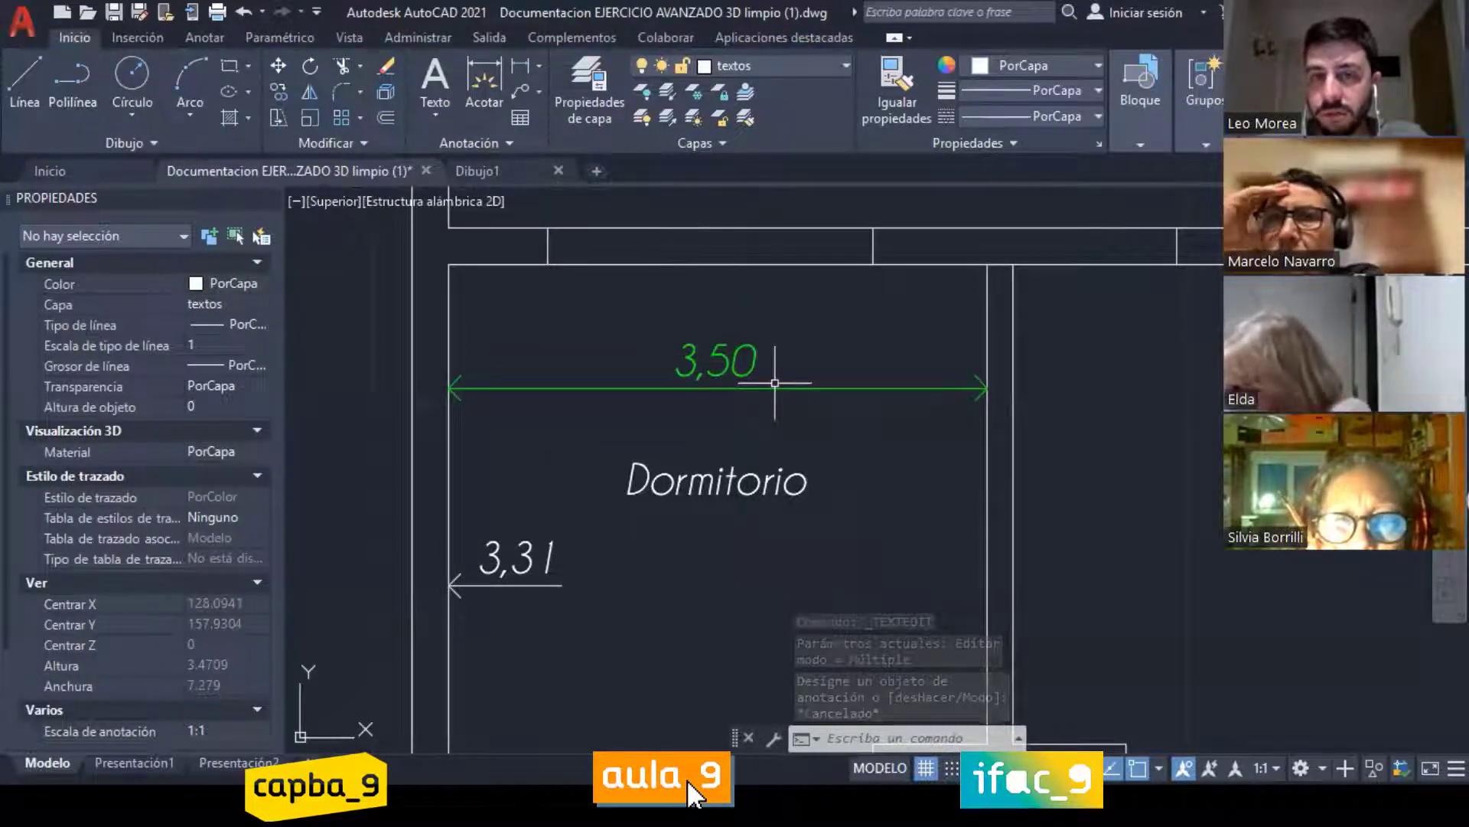
Step: Try stretching the end of the 3,50 dimension away from the partition wall to a point inside the Dormitorio
{"action": "left_click", "coordinate": [774, 383]}
{"action": "left_click", "coordinate": [987, 388]}
{"action": "left_click", "coordinate": [919, 264]}
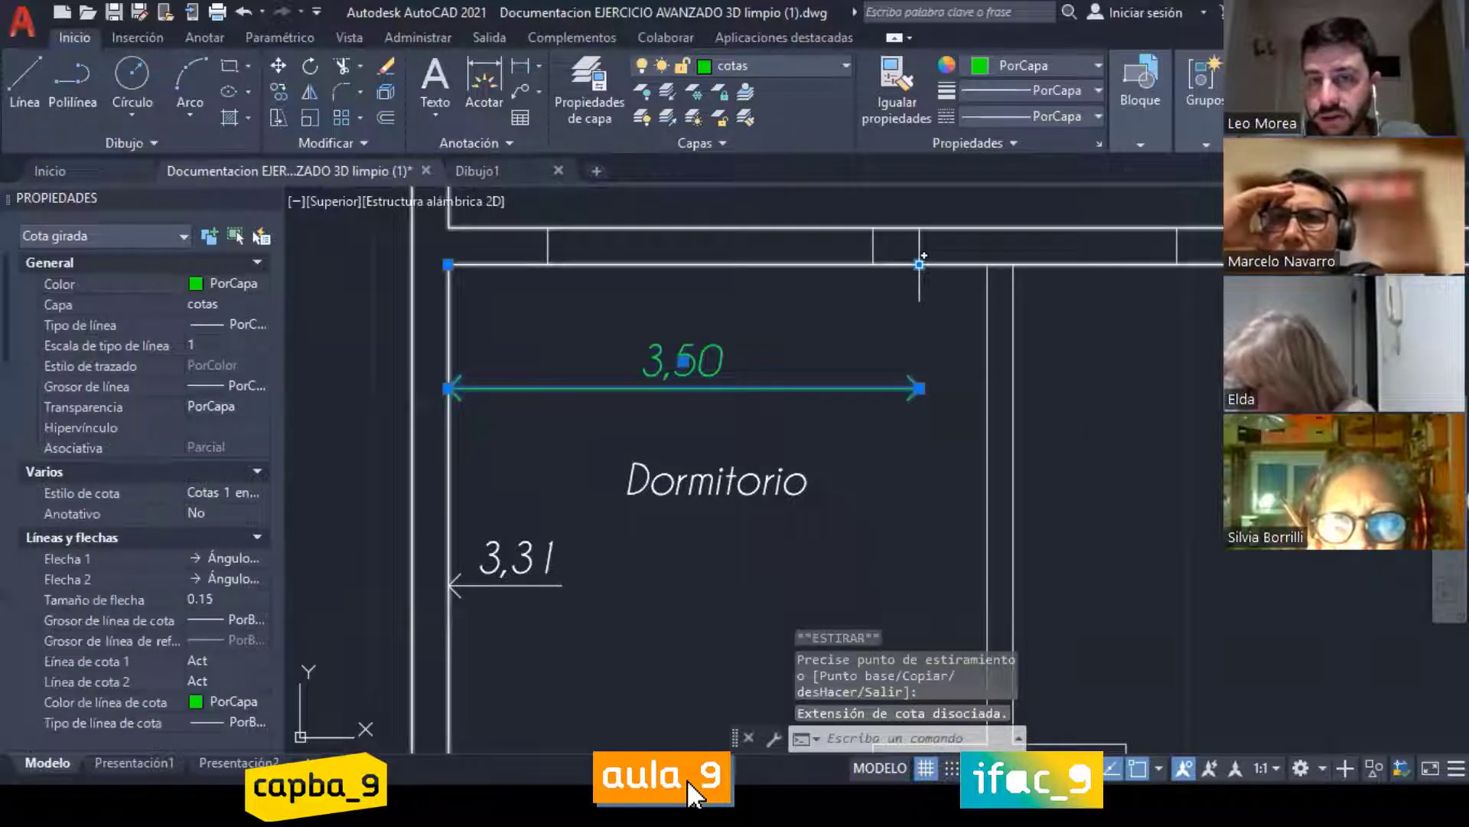
{"action": "key", "text": "Escape"}
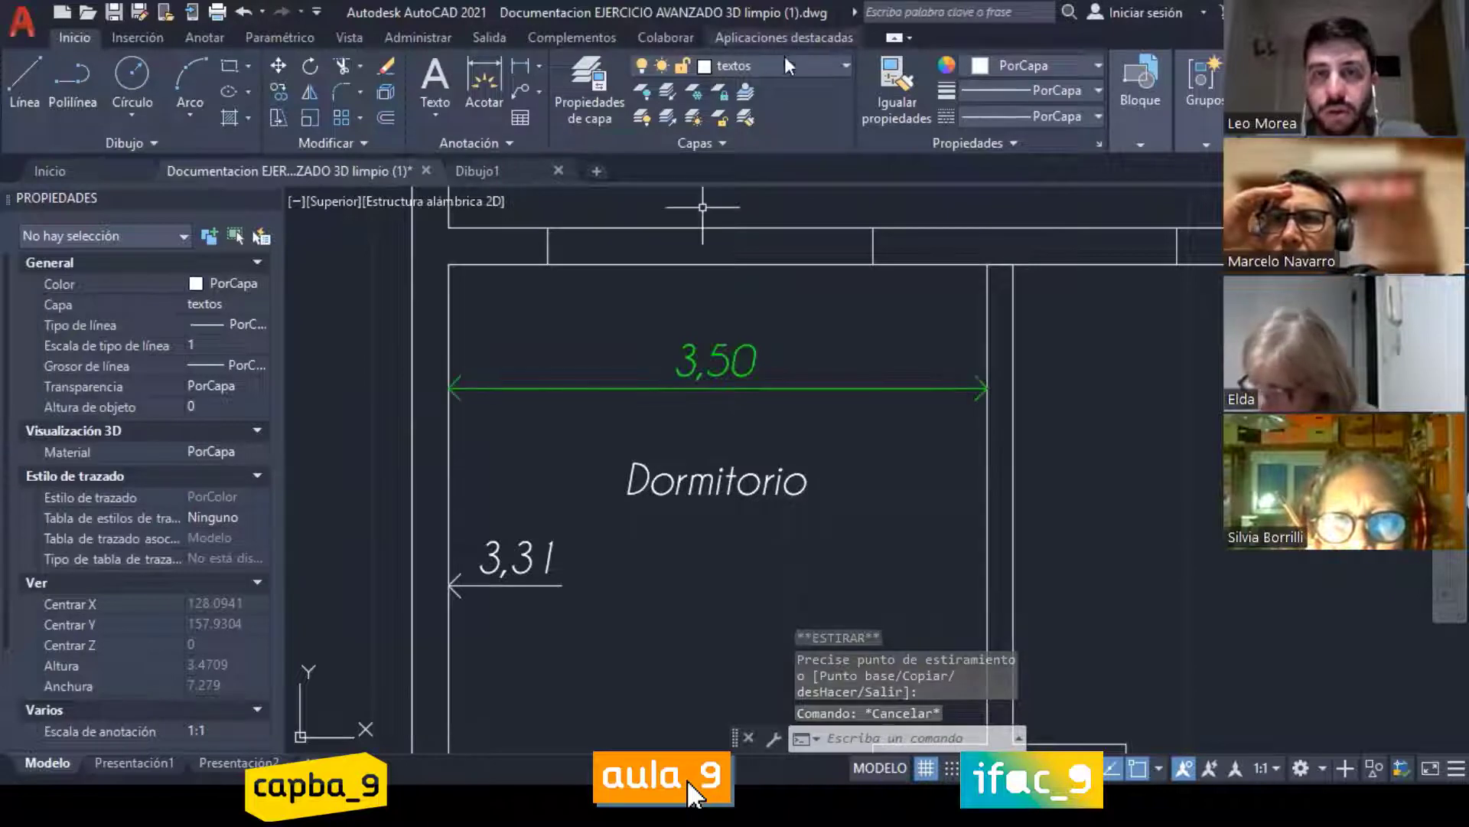
Step: Open the Cotas 1 en 100 dimension style for modification and show its primary units settings
{"action": "left_click", "coordinate": [488, 142]}
{"action": "left_click", "coordinate": [421, 197]}
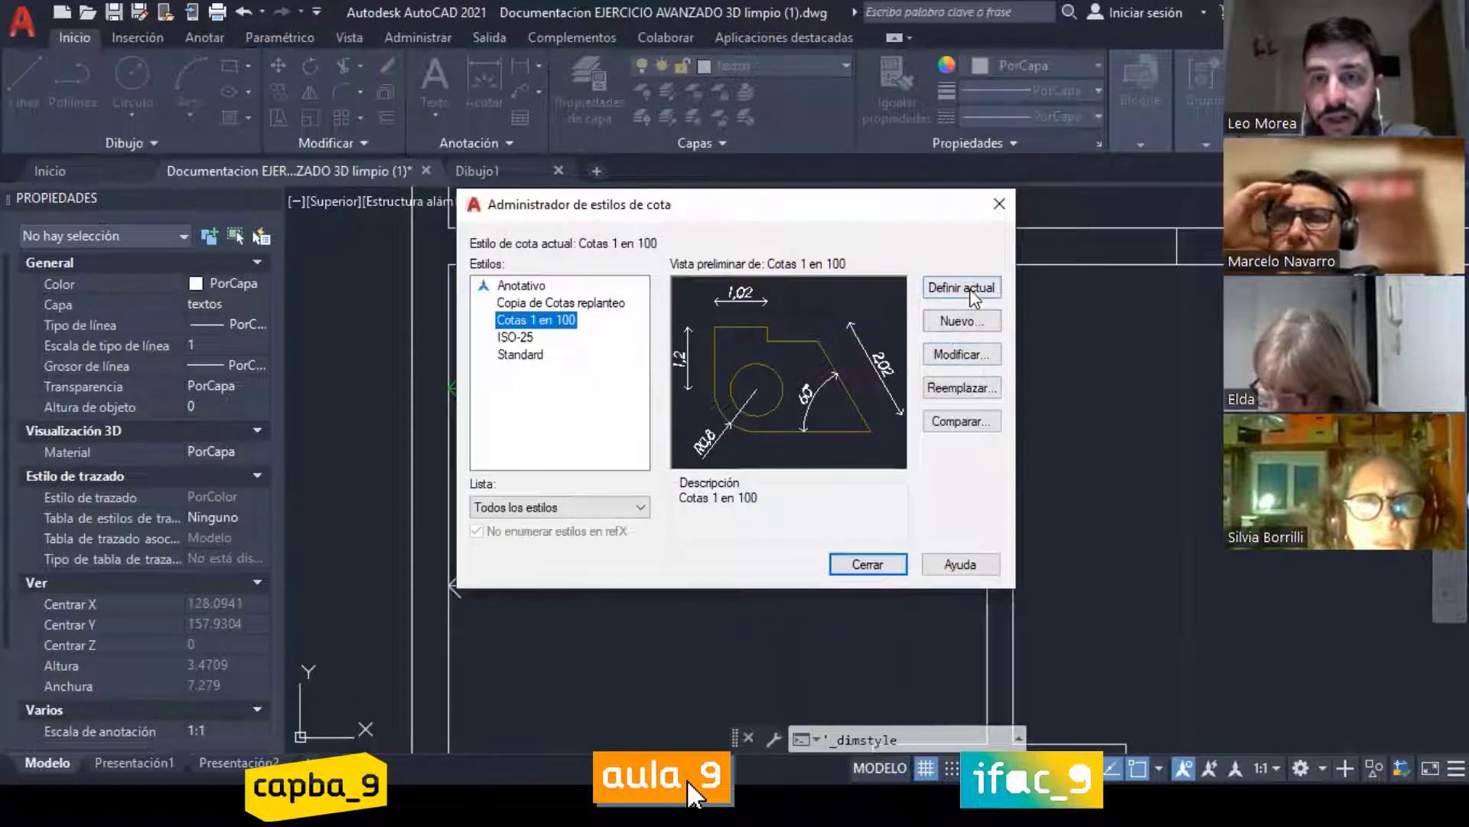
{"action": "left_click", "coordinate": [960, 354]}
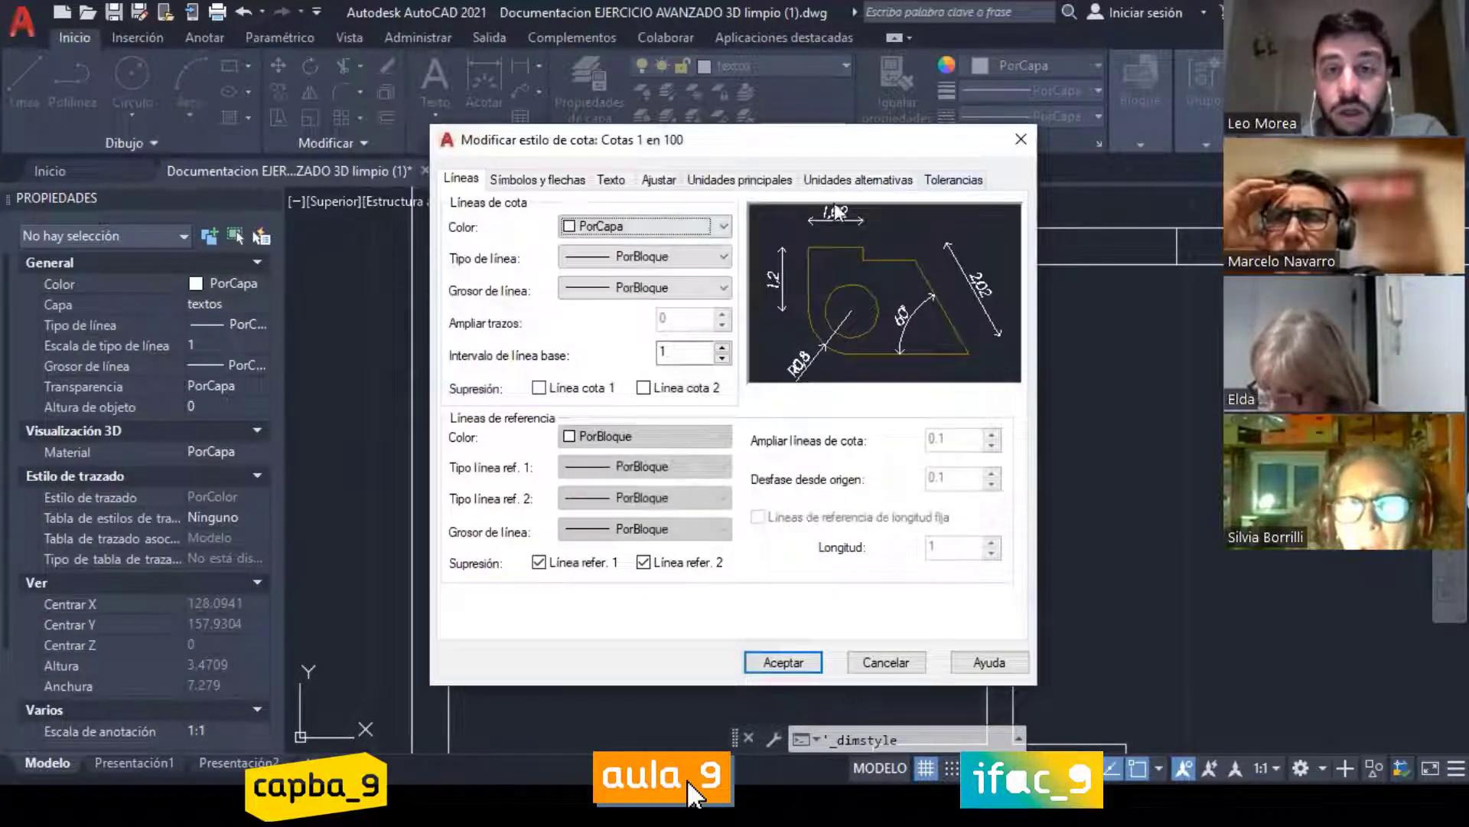
{"action": "left_click", "coordinate": [869, 181]}
{"action": "left_click", "coordinate": [746, 187]}
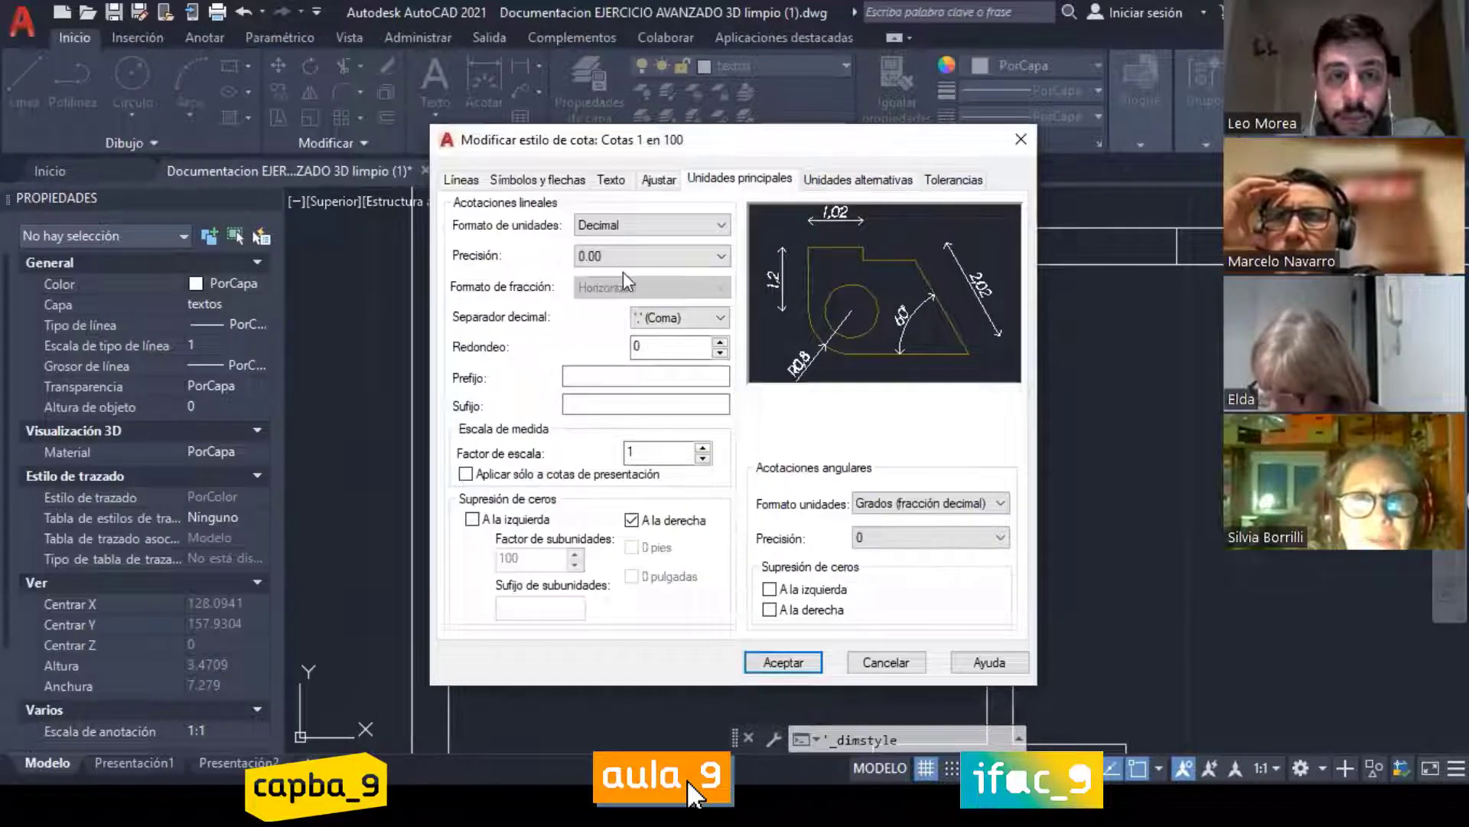
Step: Preview a linear precision of 0.0, then set the precision back to 0.00
{"action": "left_click", "coordinate": [663, 259]}
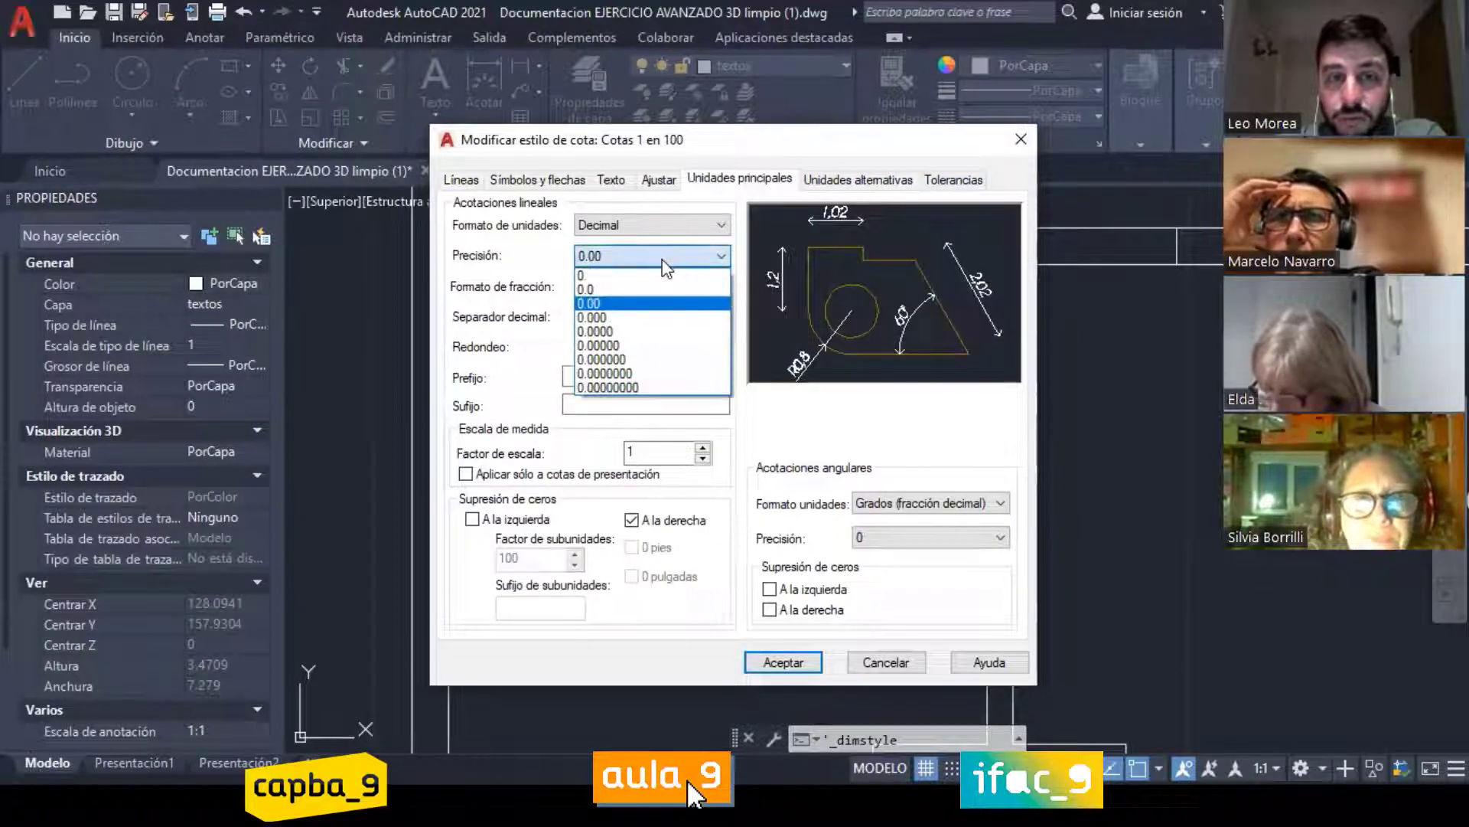
{"action": "left_click", "coordinate": [589, 289]}
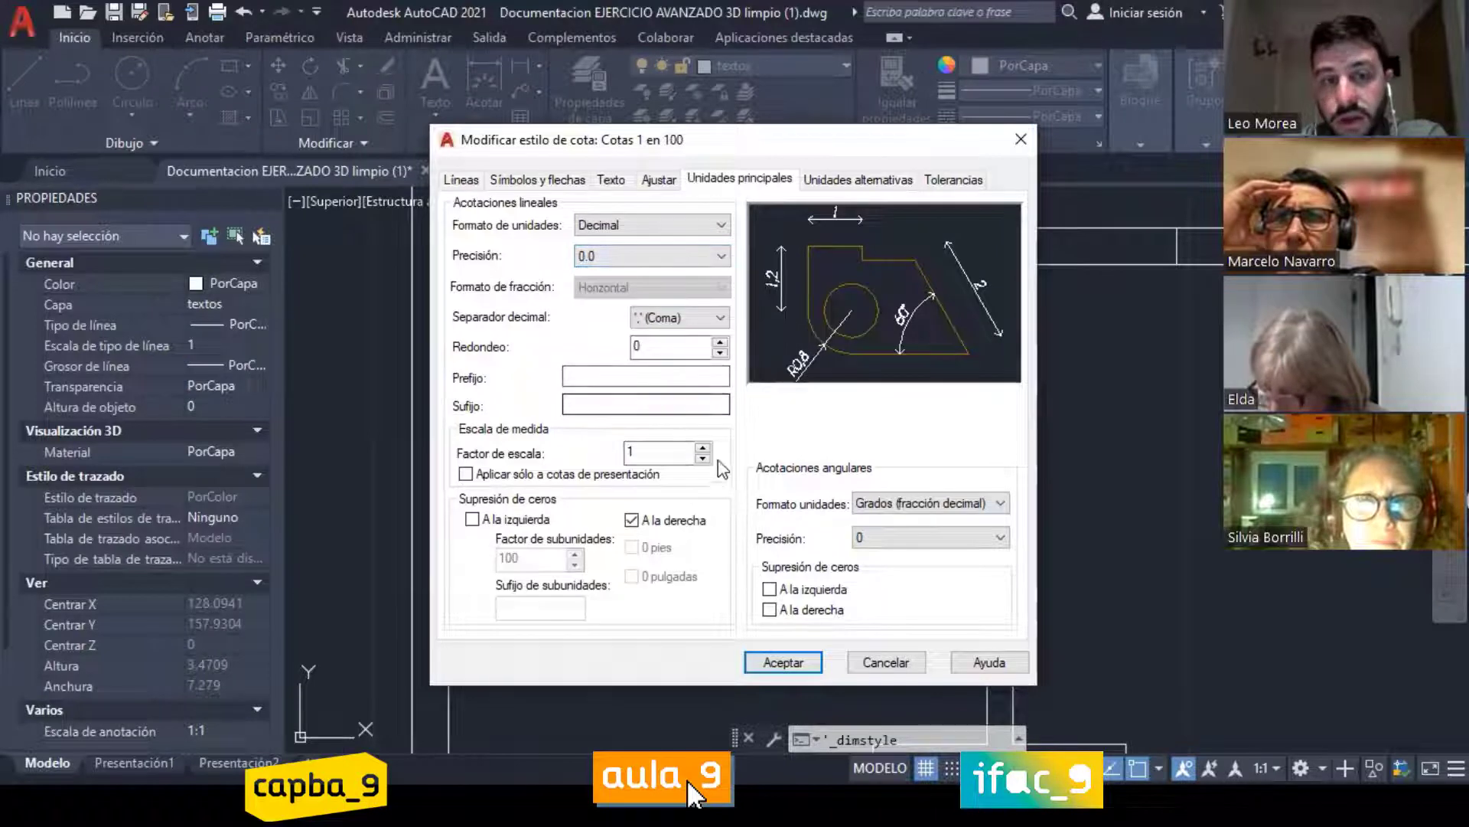
{"action": "left_click", "coordinate": [613, 255]}
{"action": "left_click", "coordinate": [666, 301]}
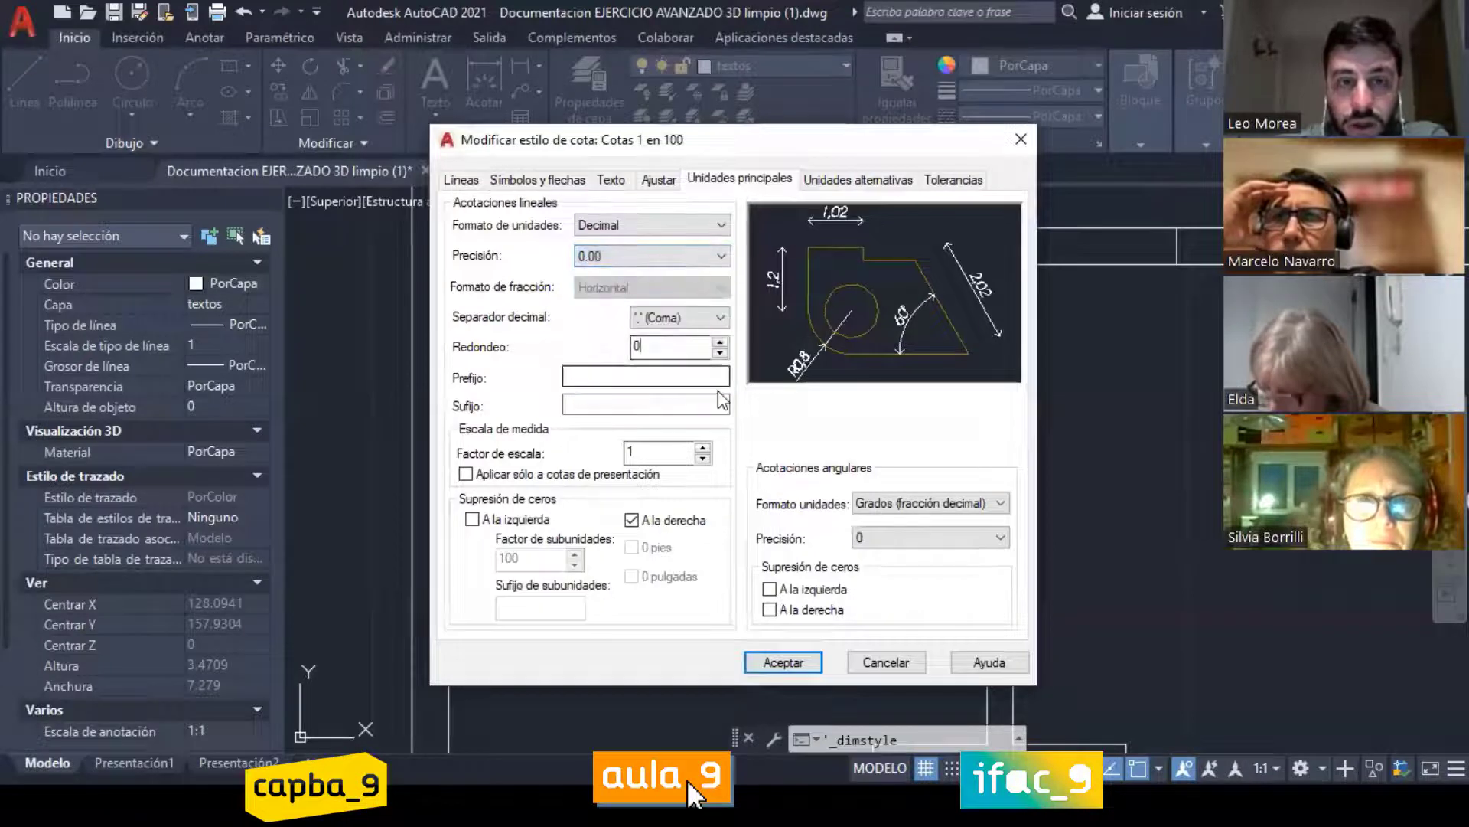
Step: Set the linear dimension rounding to 0.2, accept the style changes and close the dimension style manager
{"action": "left_click", "coordinate": [673, 347]}
{"action": "type", "text": ".5"}
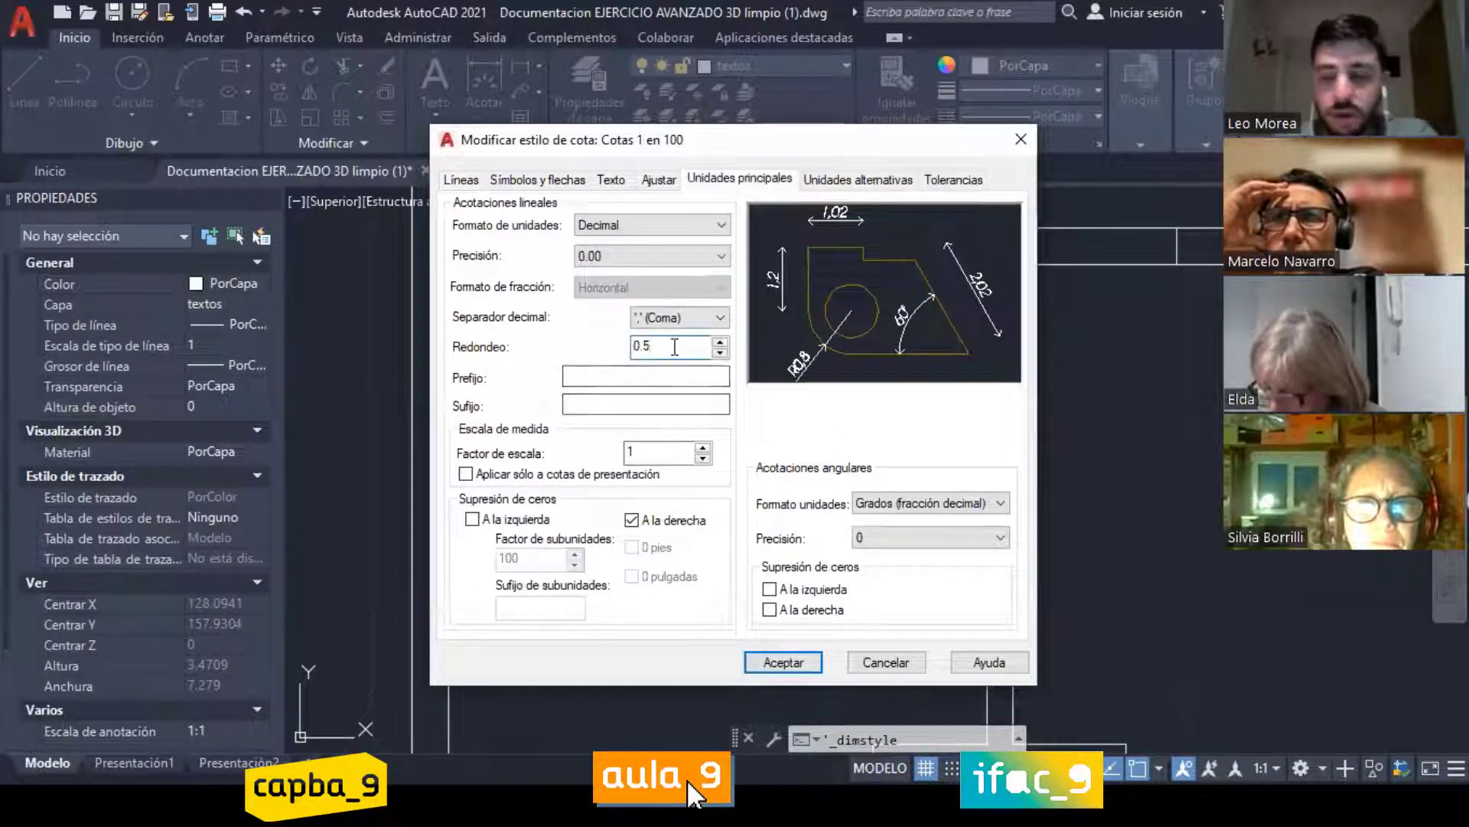
{"action": "key", "text": "BackSpace"}
{"action": "type", "text": "2"}
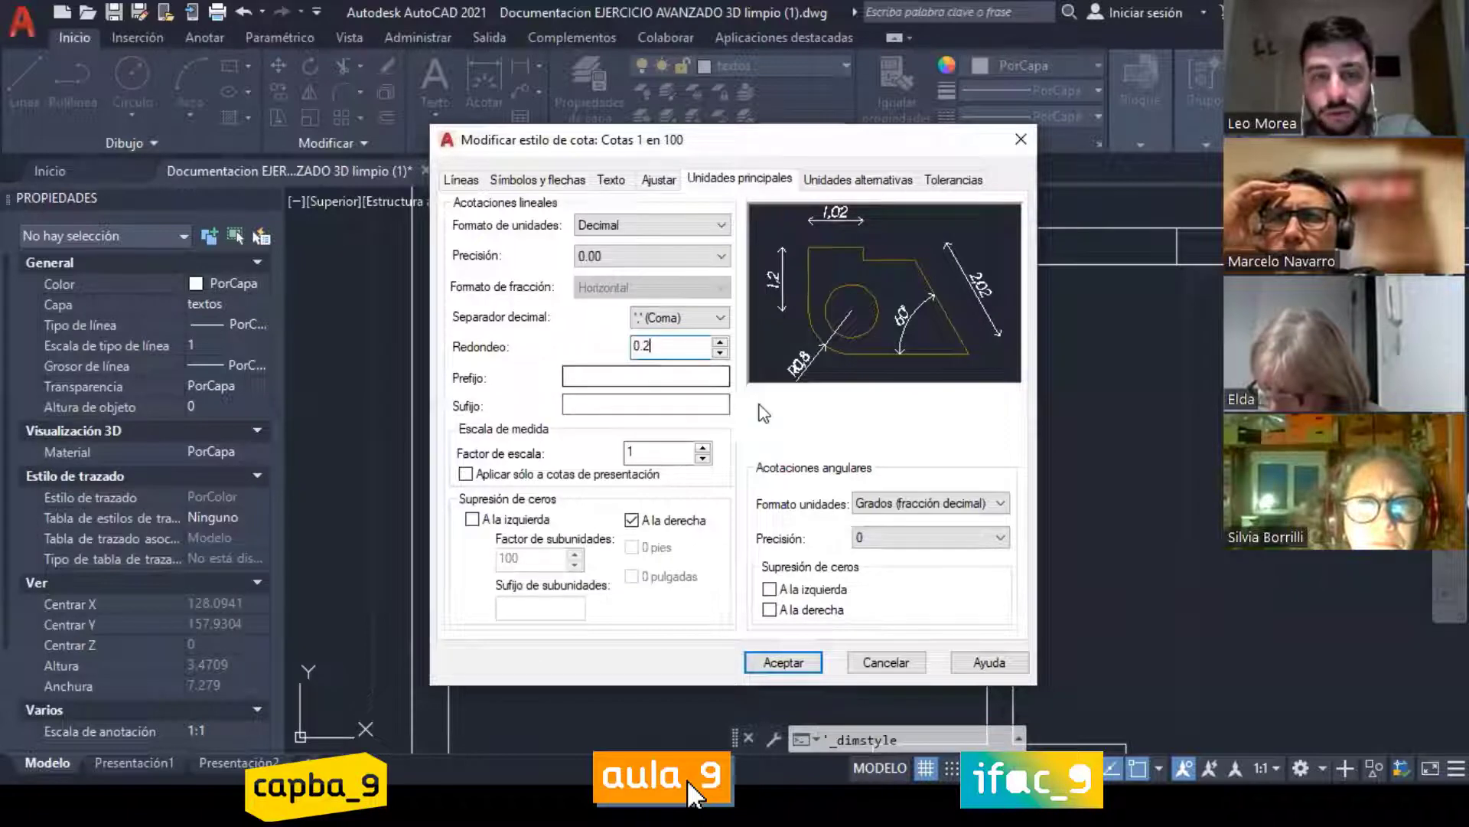
{"action": "left_click", "coordinate": [786, 662]}
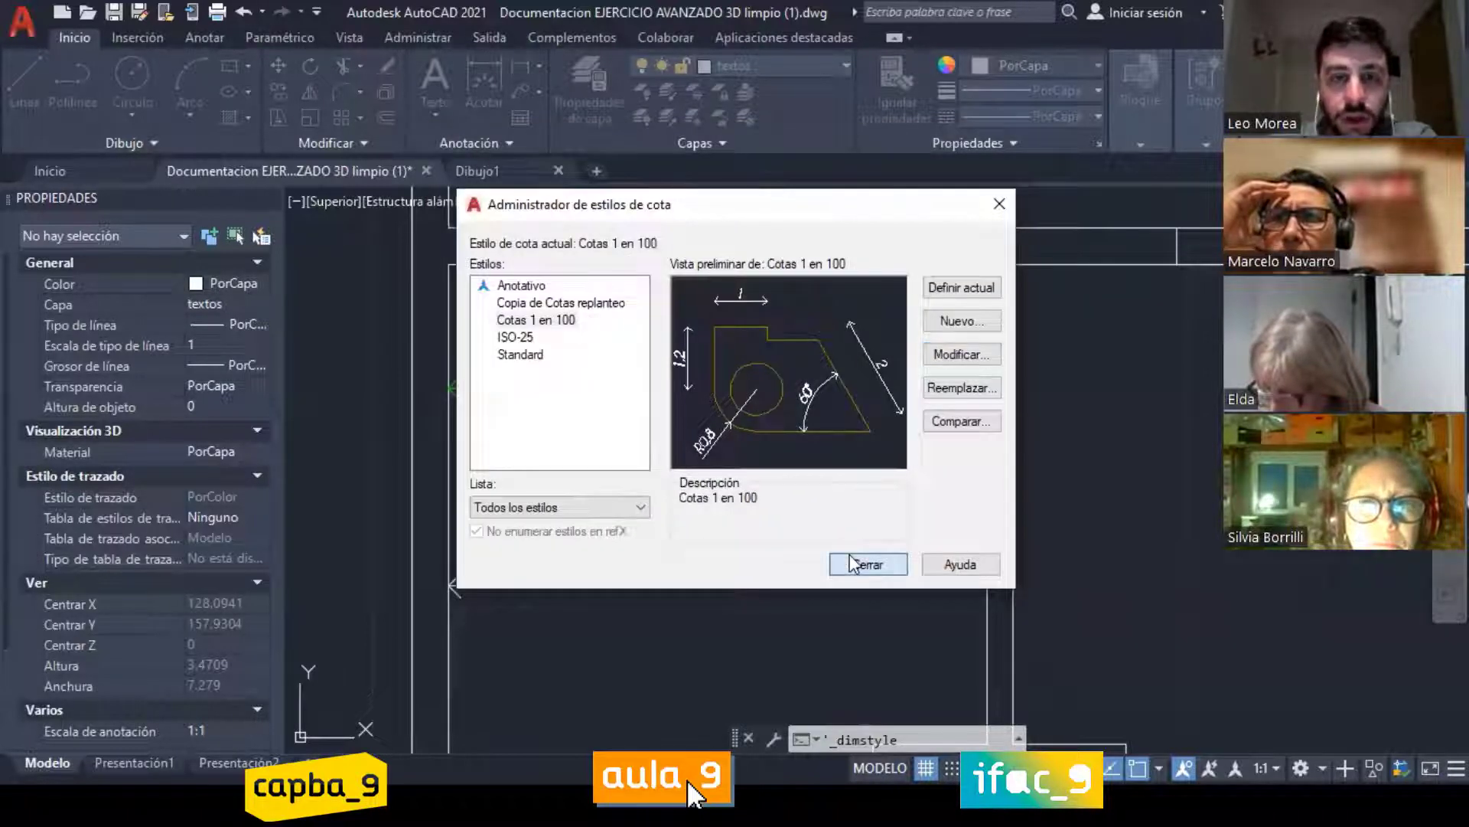
{"action": "left_click", "coordinate": [855, 564]}
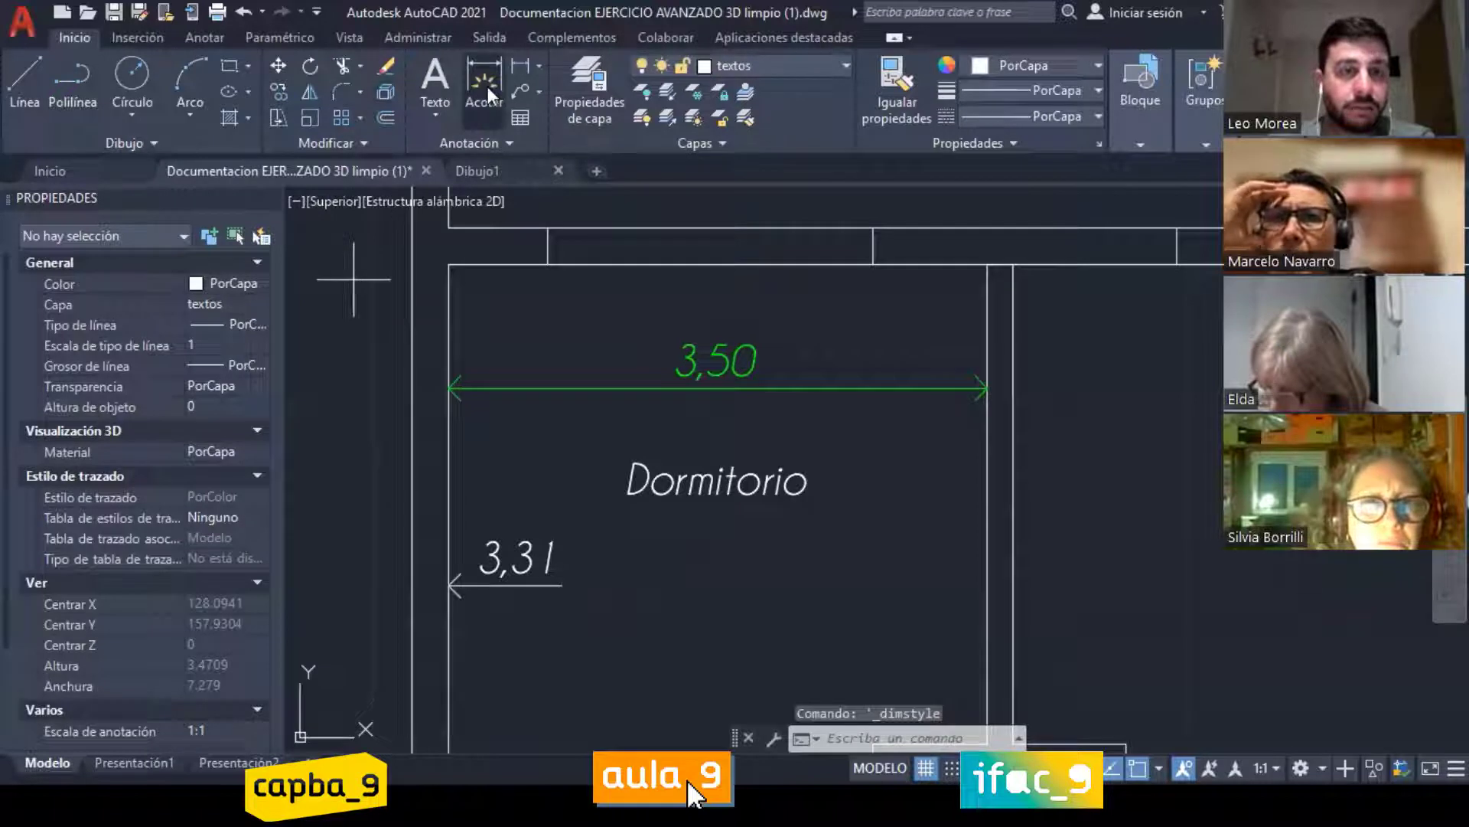
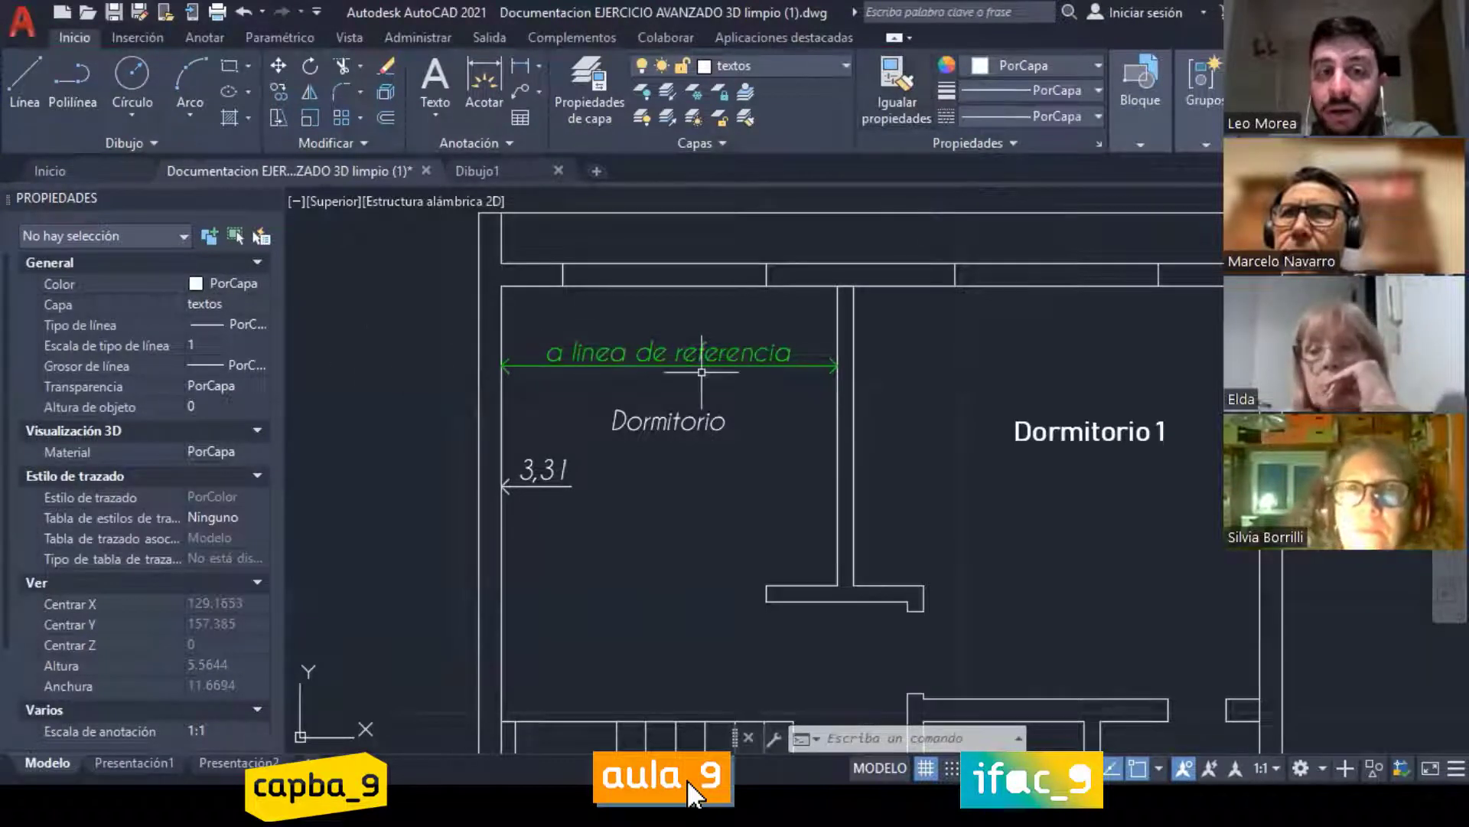
Step: Add a horizontal dimension across the Dormitorio's full width, below the short 3,31 dimension
{"action": "left_click", "coordinate": [469, 98]}
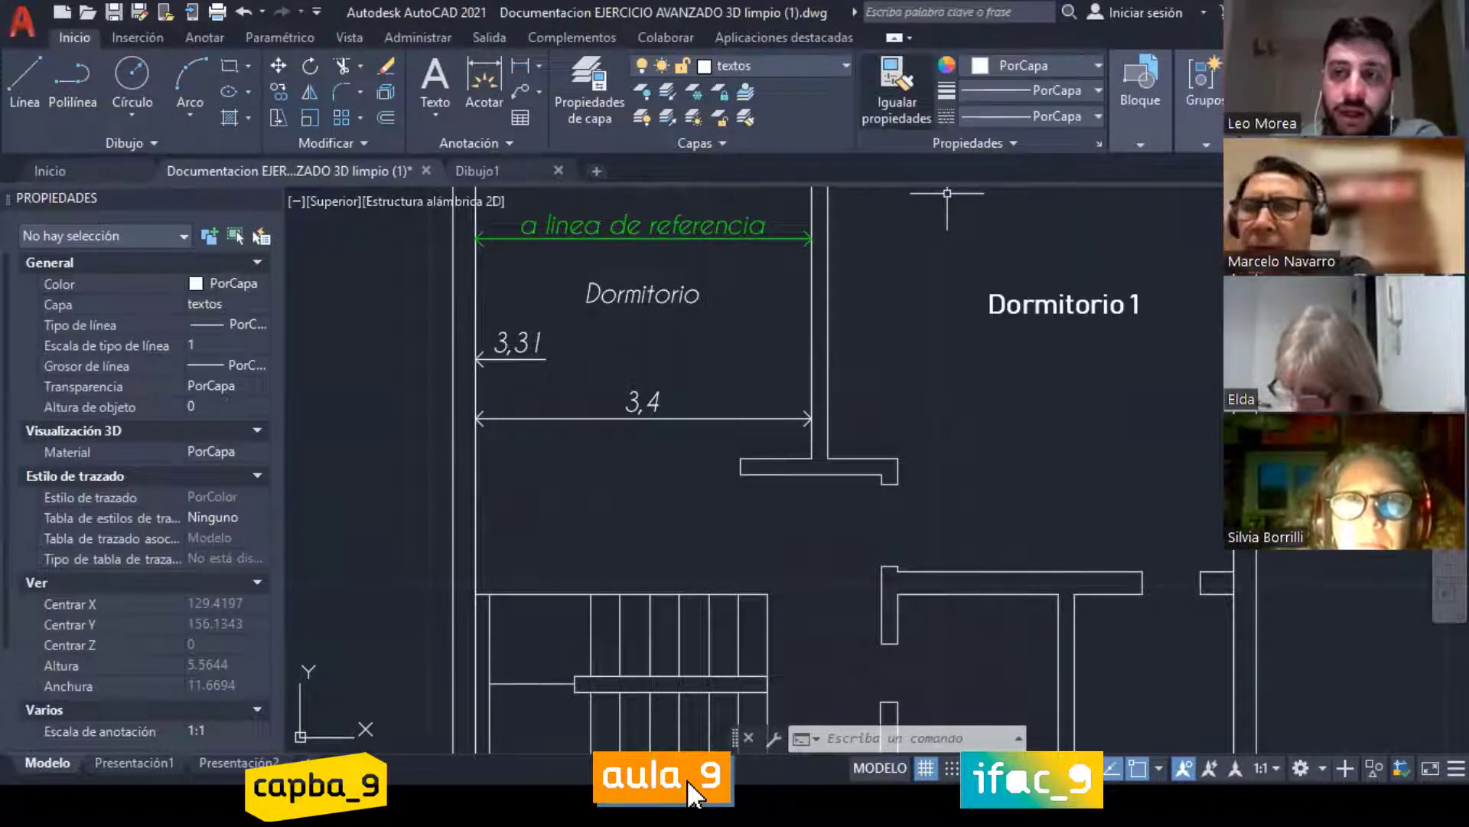
{"action": "left_click", "coordinate": [897, 88]}
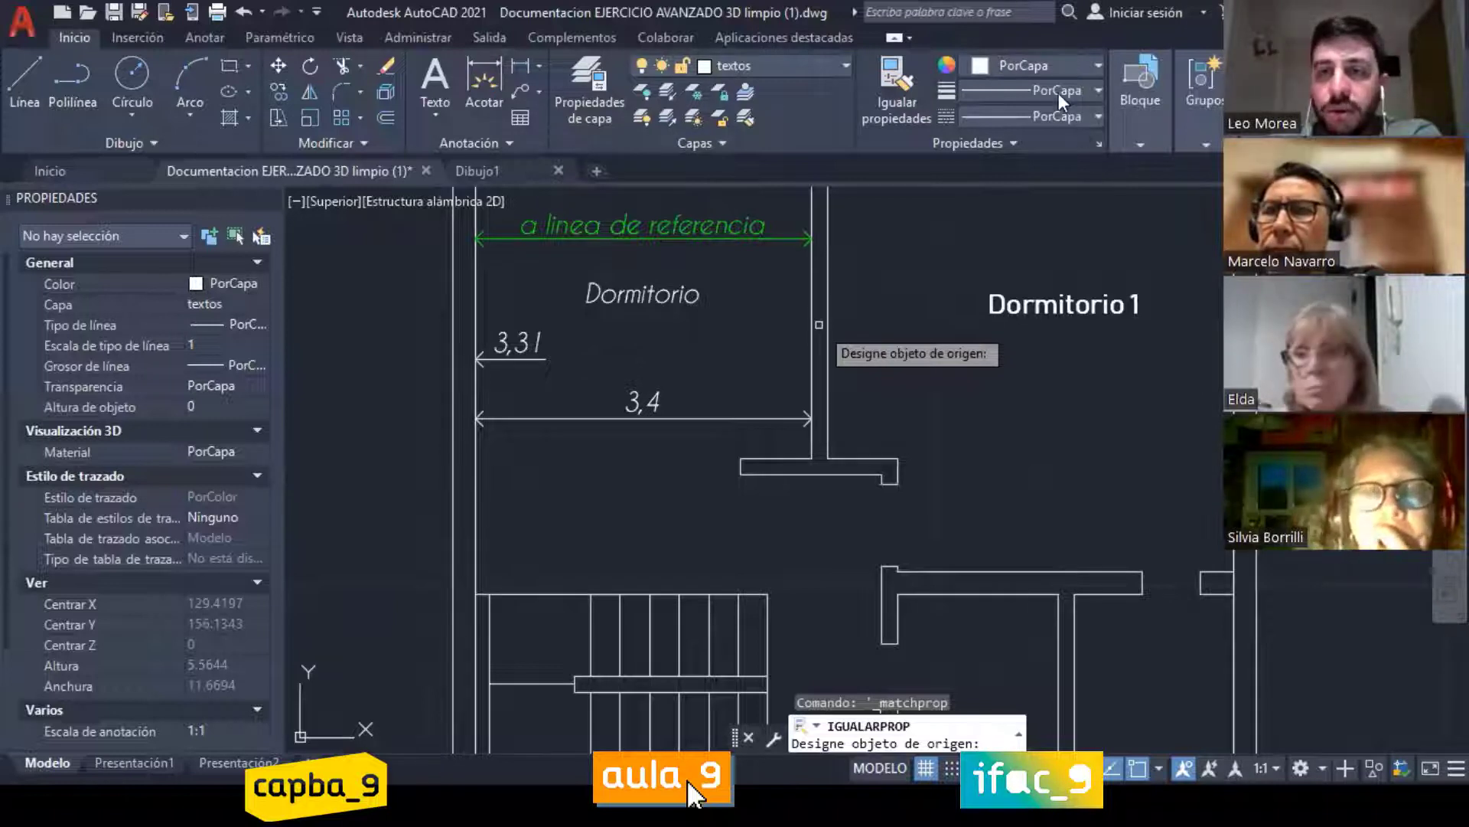
{"action": "left_click", "coordinate": [909, 92]}
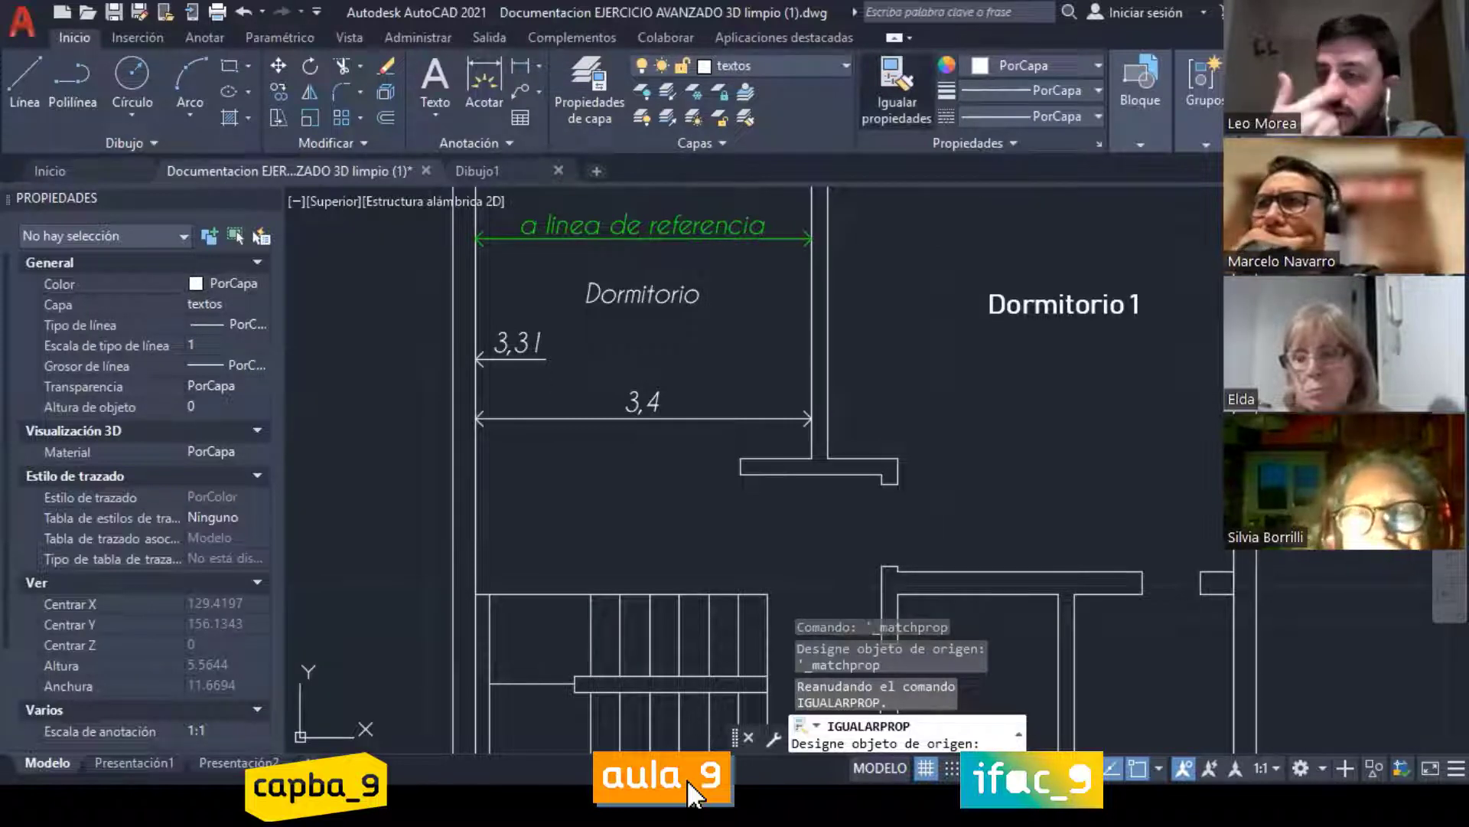
{"action": "left_click", "coordinate": [646, 417]}
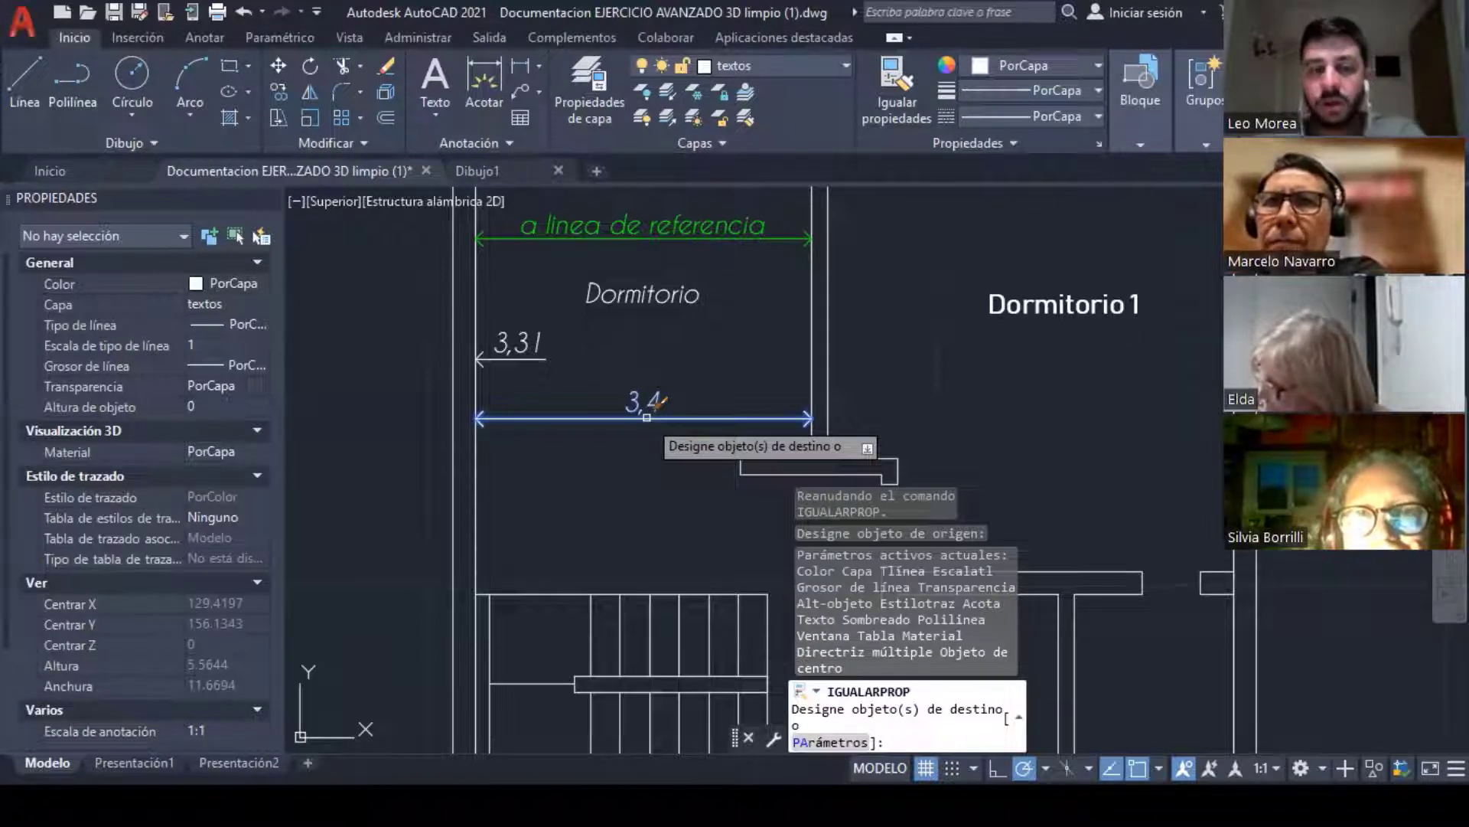
{"action": "key", "text": "Escape"}
{"action": "key", "text": "Escape"}
{"action": "key", "text": "Escape"}
{"action": "key", "text": "Escape"}
Step: Draw three vertical lines in the empty area beside the PLANTA ALTA plan and assign the farthest one to the cotas layer
{"action": "scroll", "coordinate": [1057, 217], "scroll_direction": "down", "scroll_amount": 6}
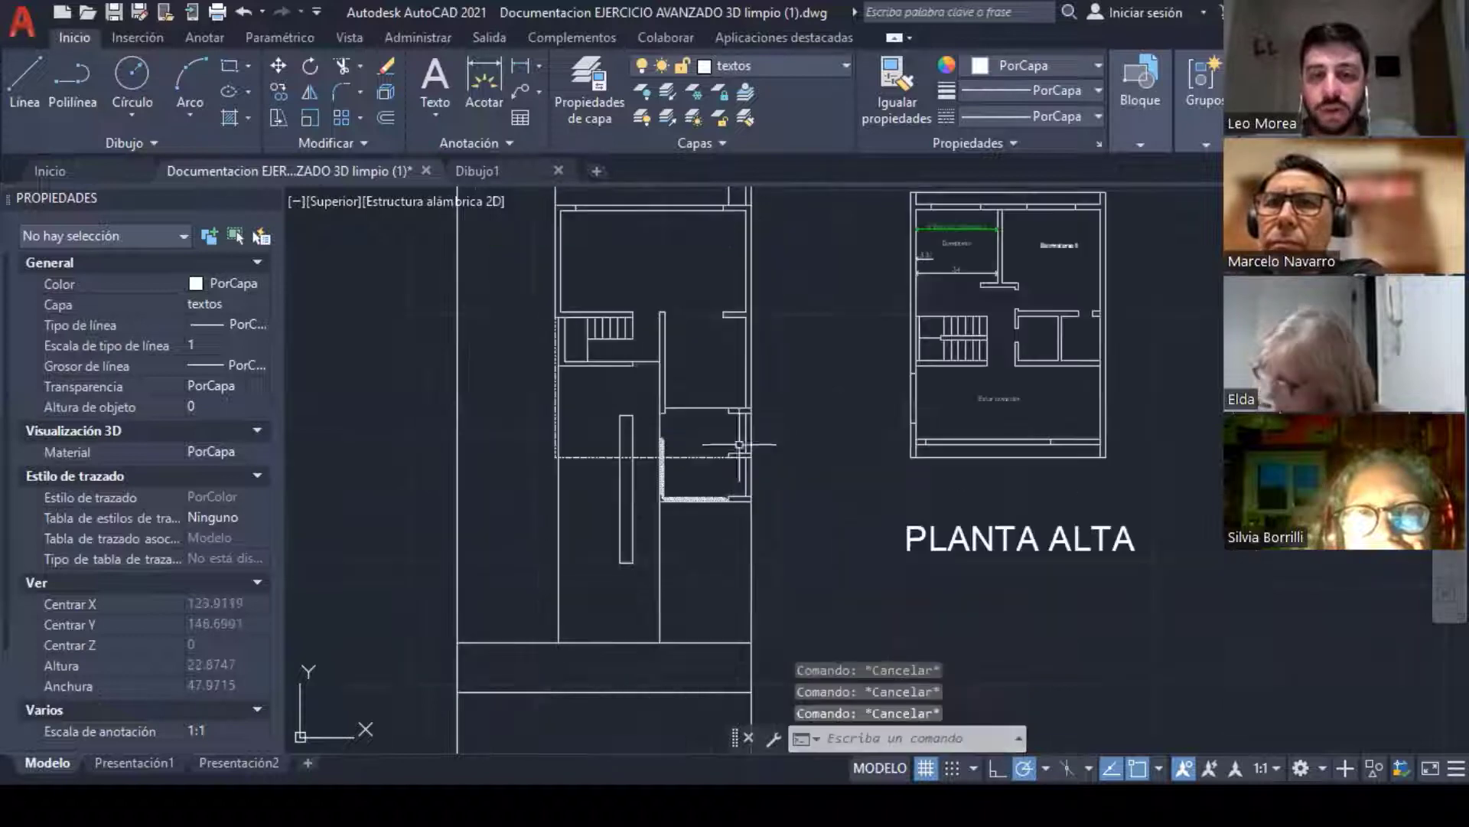
{"action": "middle_click_drag", "start_coordinate": [810, 416], "coordinate": [660, 456]}
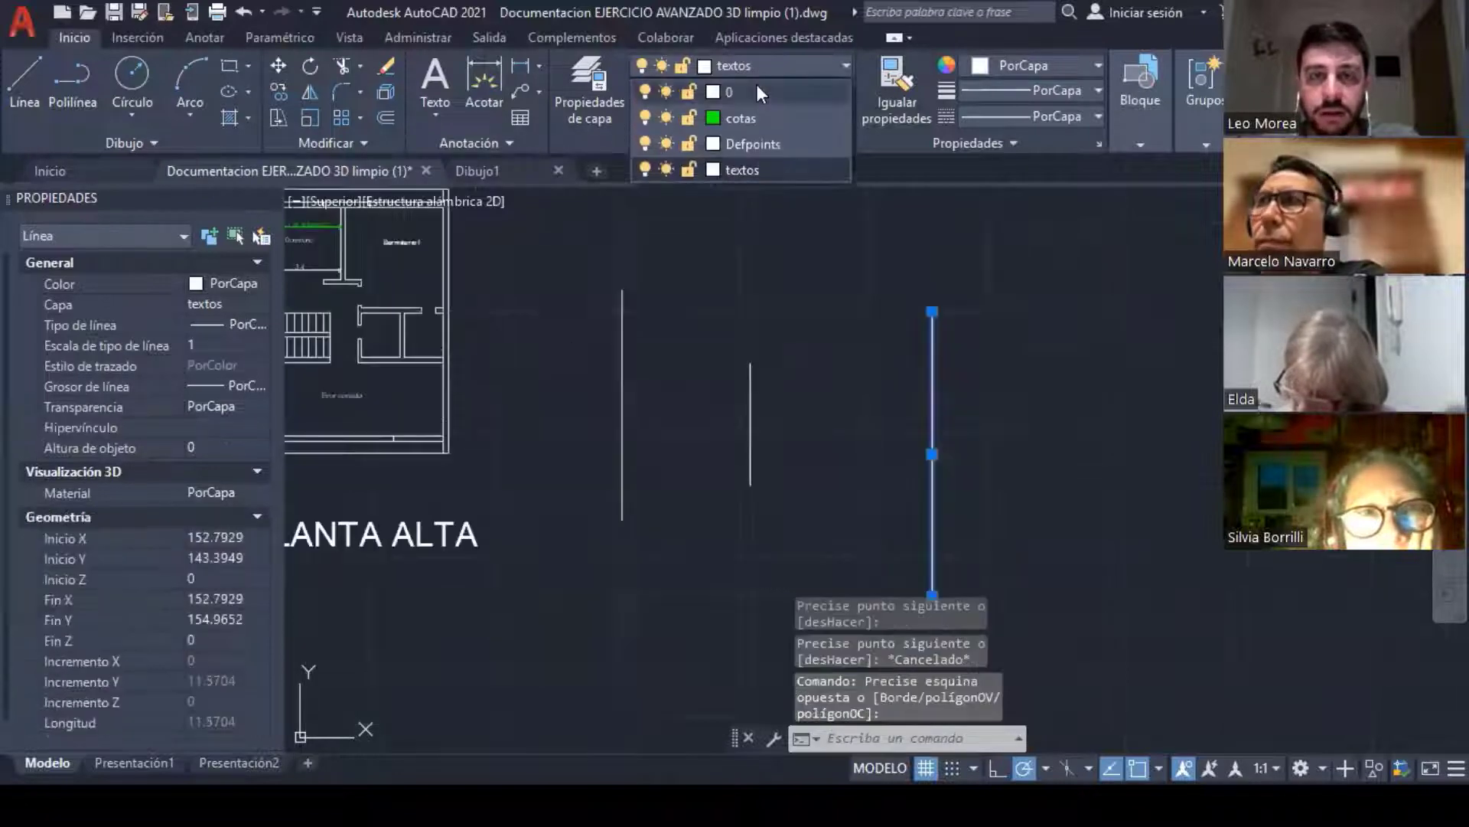
{"action": "left_click", "coordinate": [755, 112]}
{"action": "key", "text": "Escape"}
{"action": "key", "text": "Escape"}
{"action": "key", "text": "Escape"}
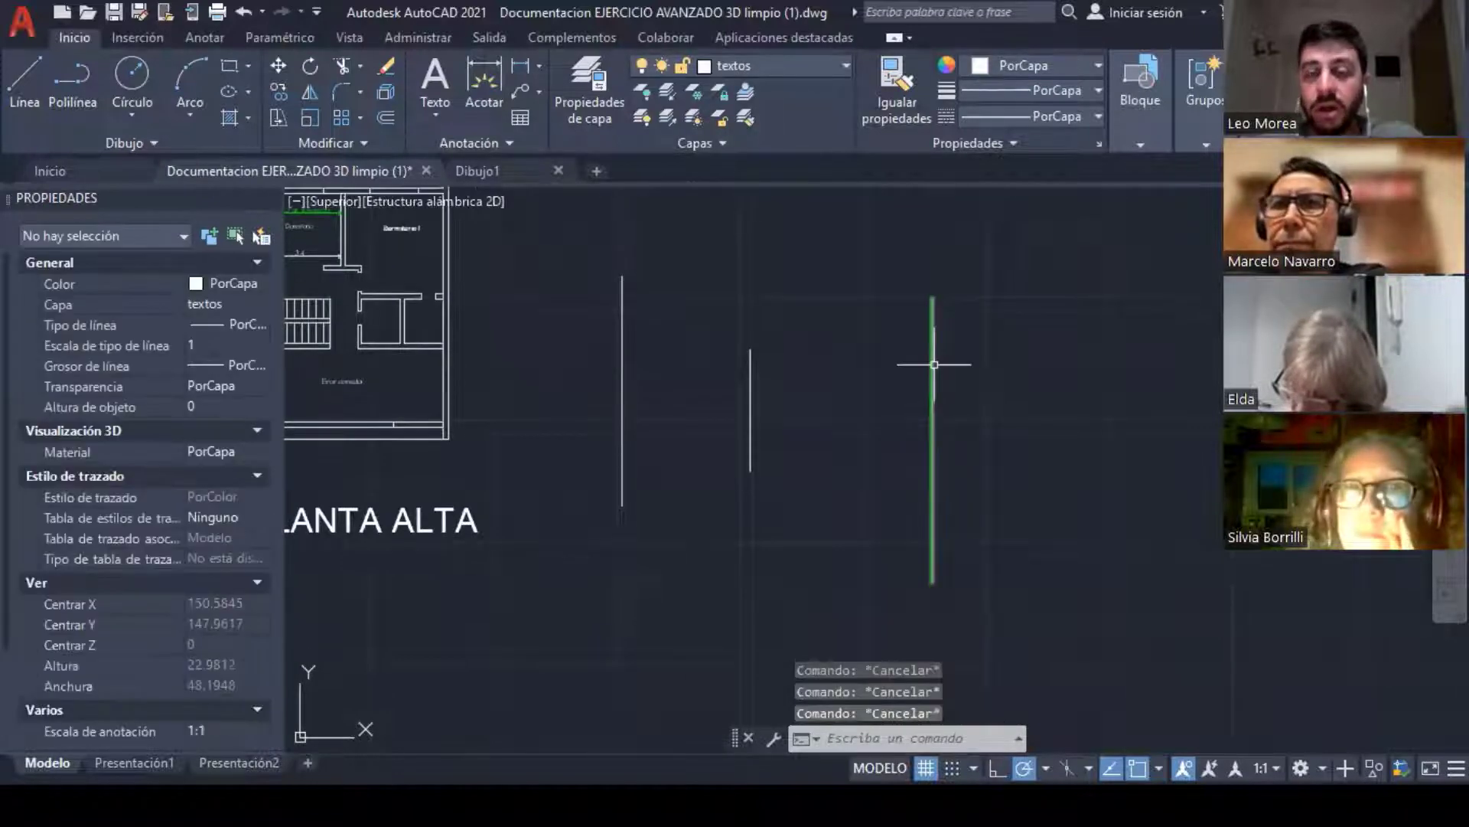
Step: Match the properties of the green cotas-layer line onto the other two vertical lines
{"action": "left_click", "coordinate": [884, 115]}
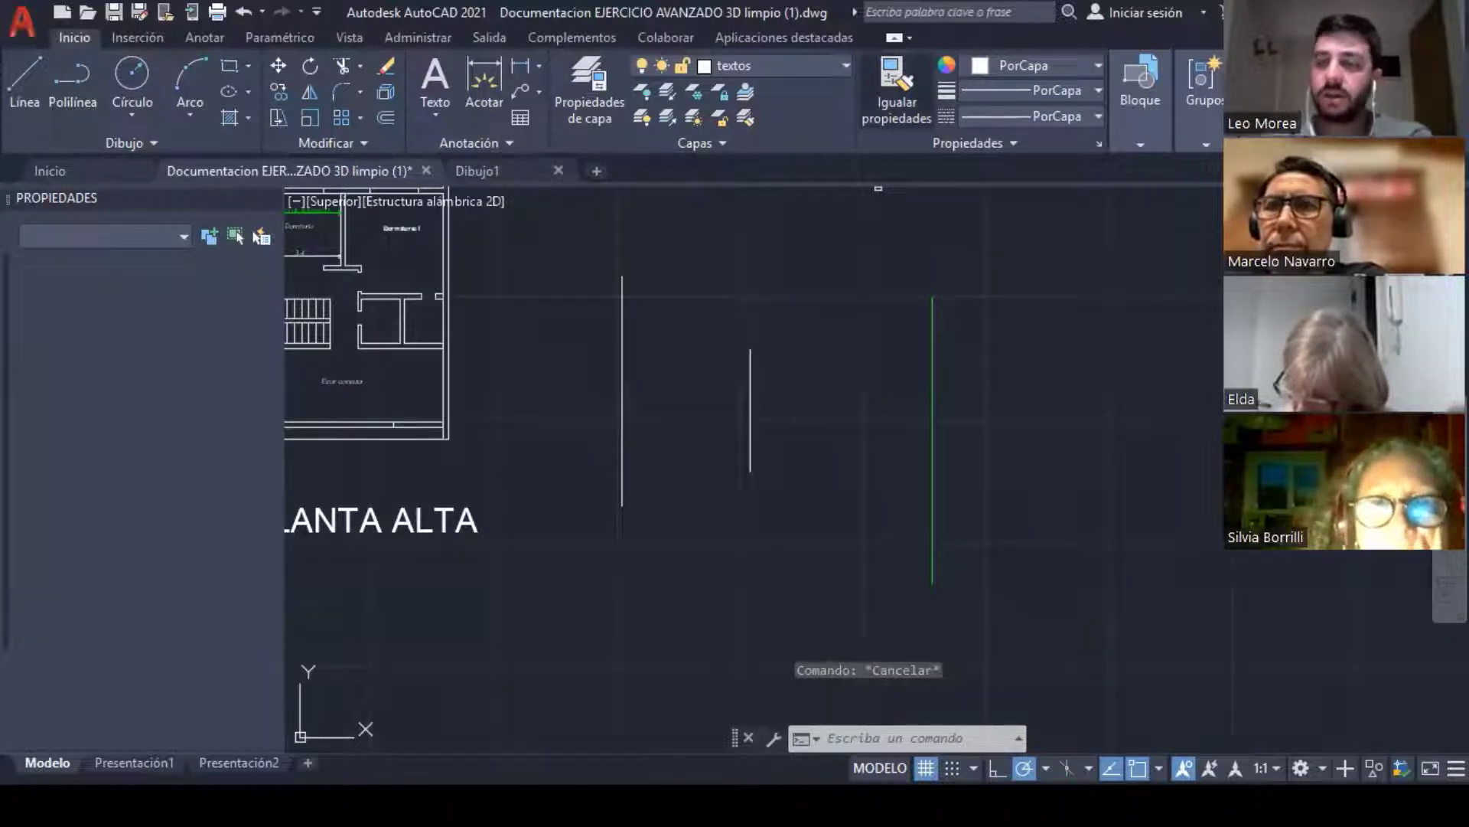
{"action": "key", "text": "Escape"}
{"action": "key", "text": "Escape"}
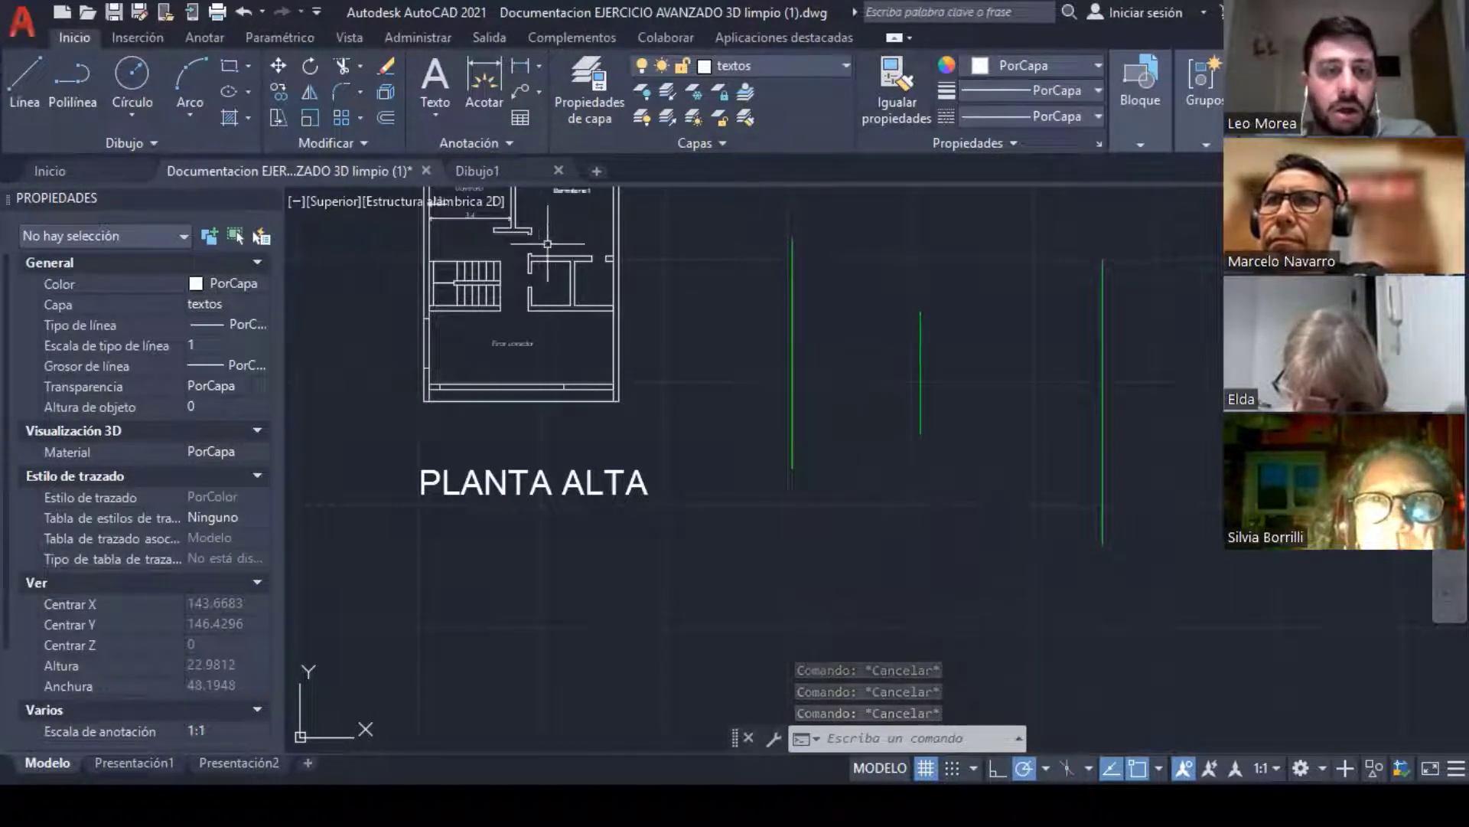
Step: Try matching the properties of the 3,4 dimension onto the 3,31 dimension in the Dormitorio, then undo the match
{"action": "scroll", "coordinate": [676, 414], "scroll_direction": "up", "scroll_amount": 6}
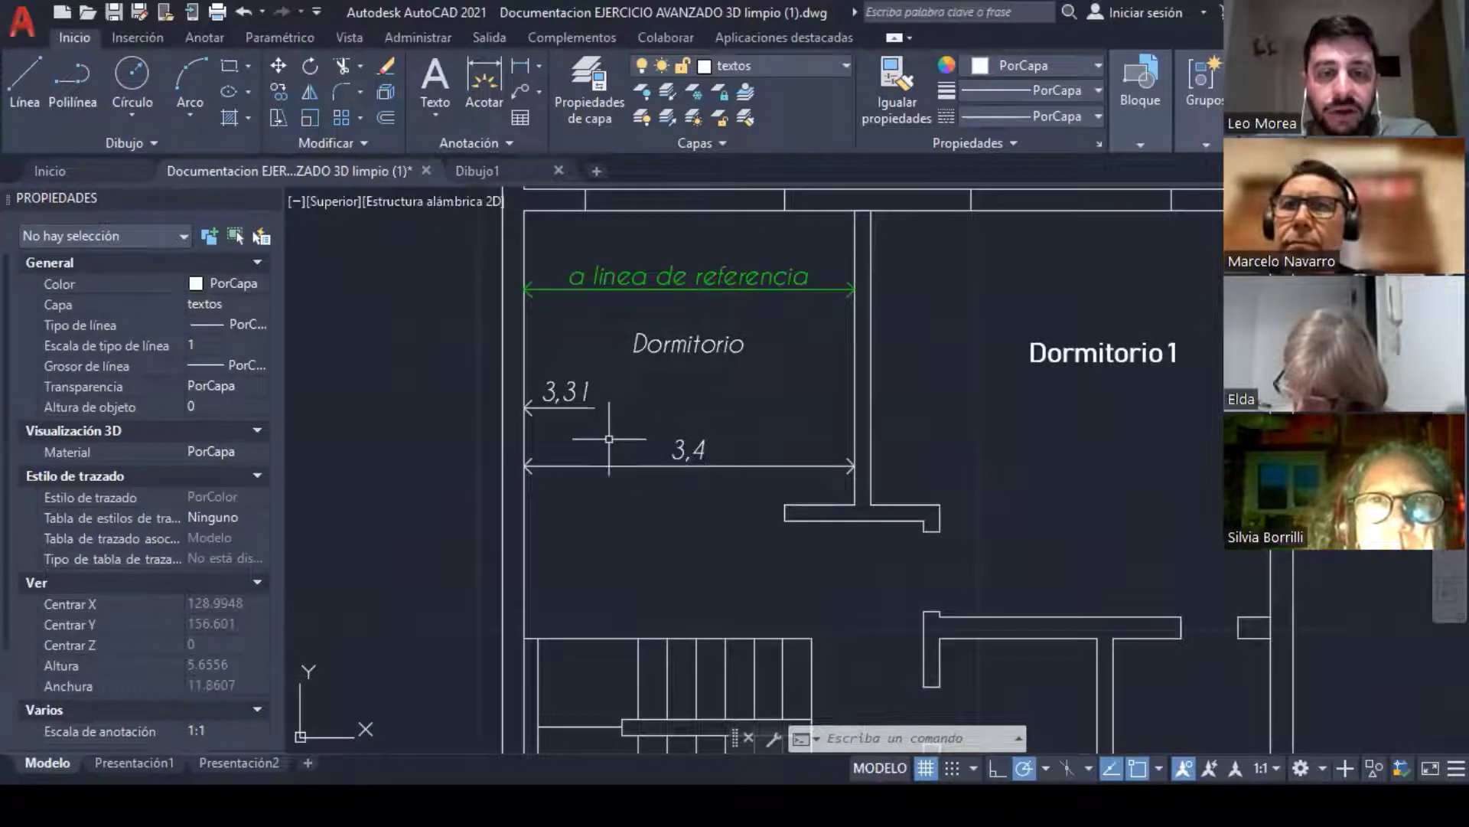
{"action": "scroll", "coordinate": [609, 440], "scroll_direction": "up", "scroll_amount": 2}
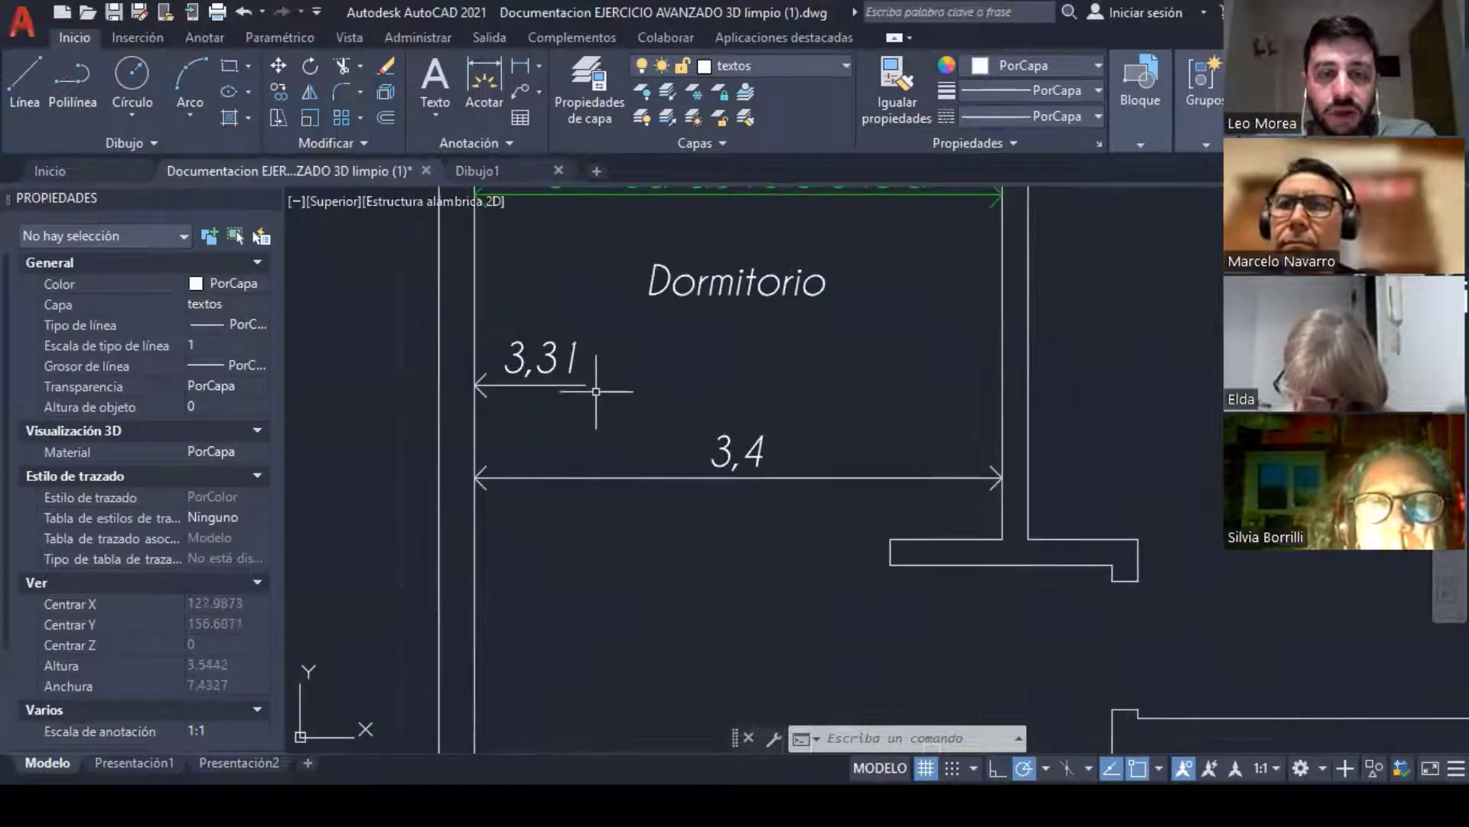
{"action": "left_click", "coordinate": [504, 145]}
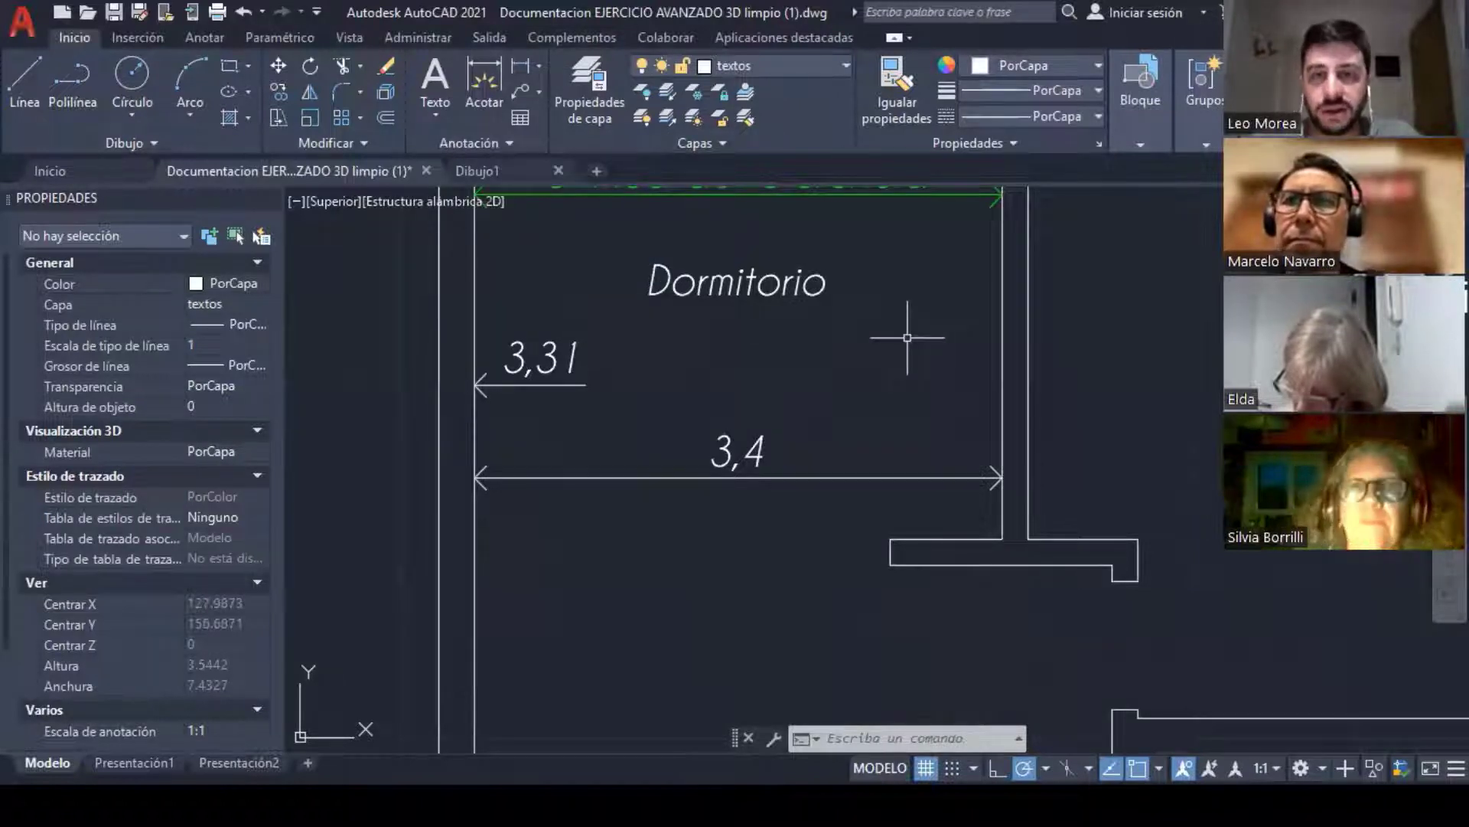
{"action": "key", "text": "Escape"}
{"action": "key", "text": "Escape"}
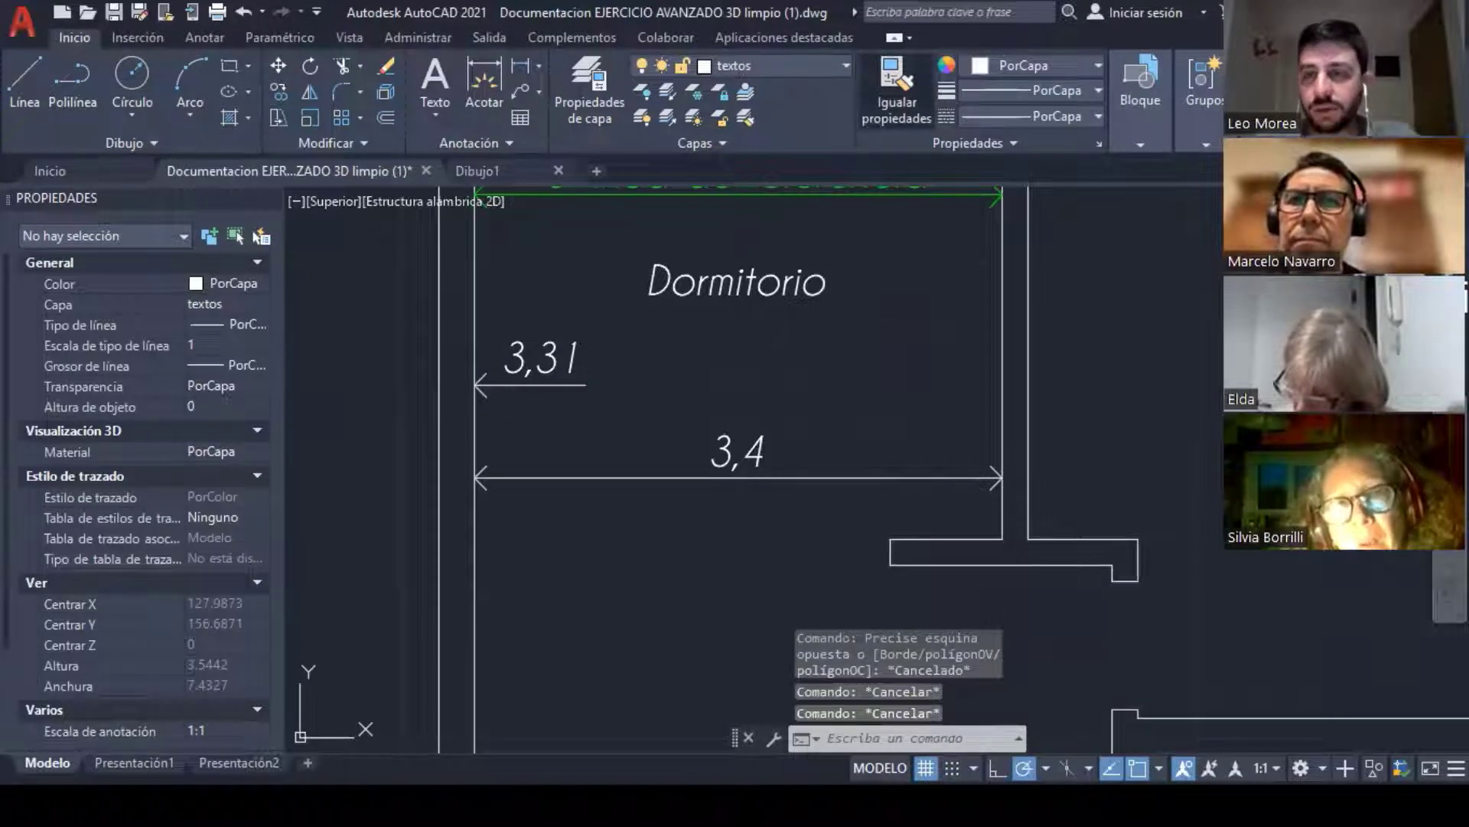
{"action": "left_click", "coordinate": [897, 91]}
{"action": "left_click", "coordinate": [765, 478]}
{"action": "left_click_drag", "start_coordinate": [597, 414], "coordinate": [543, 359]}
{"action": "key", "text": "Escape"}
{"action": "key", "text": "ctrl+z"}
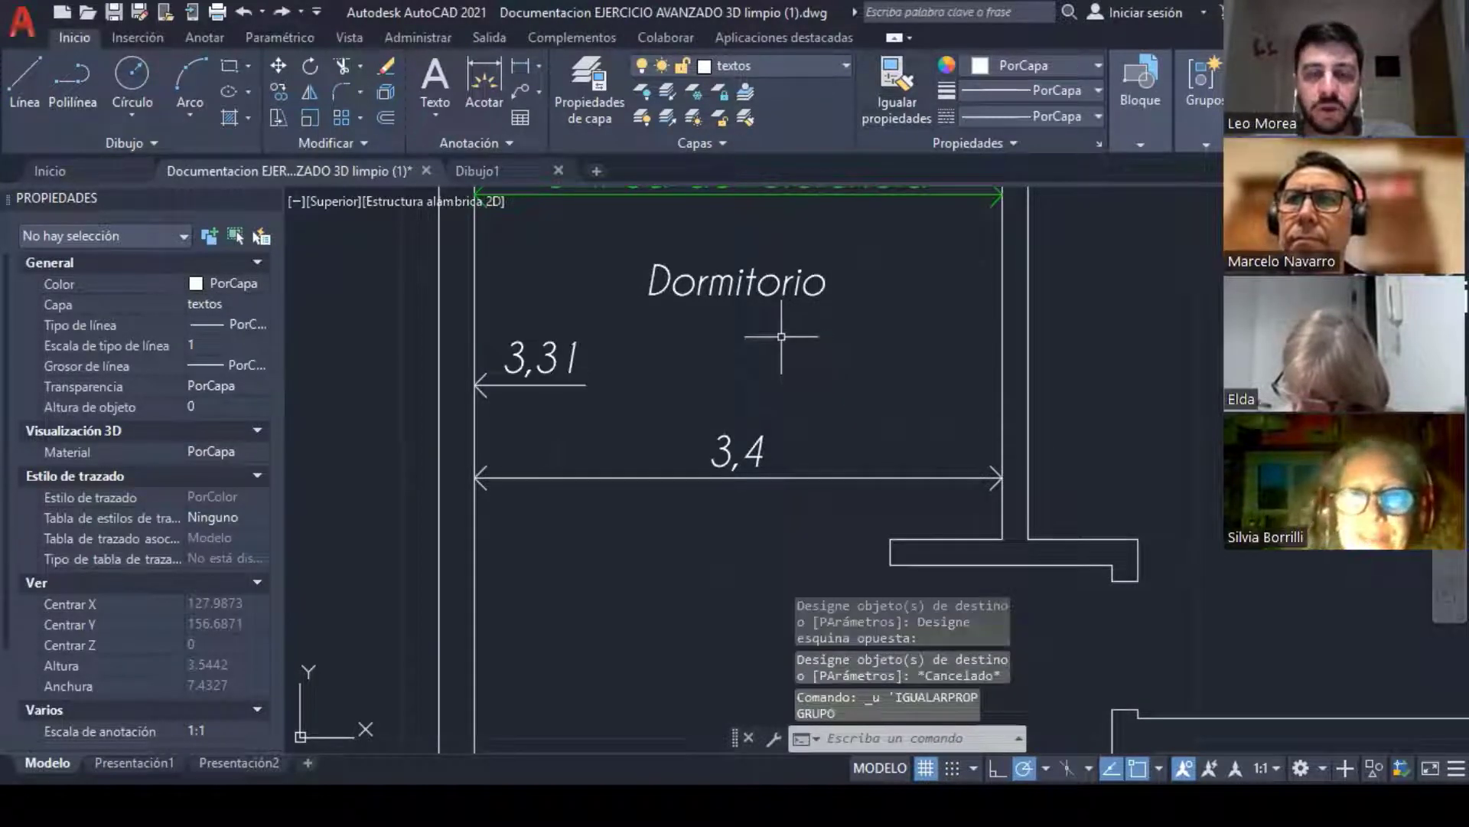
{"action": "scroll", "coordinate": [781, 336], "scroll_direction": "down", "scroll_amount": 4}
{"action": "key", "text": "Escape"}
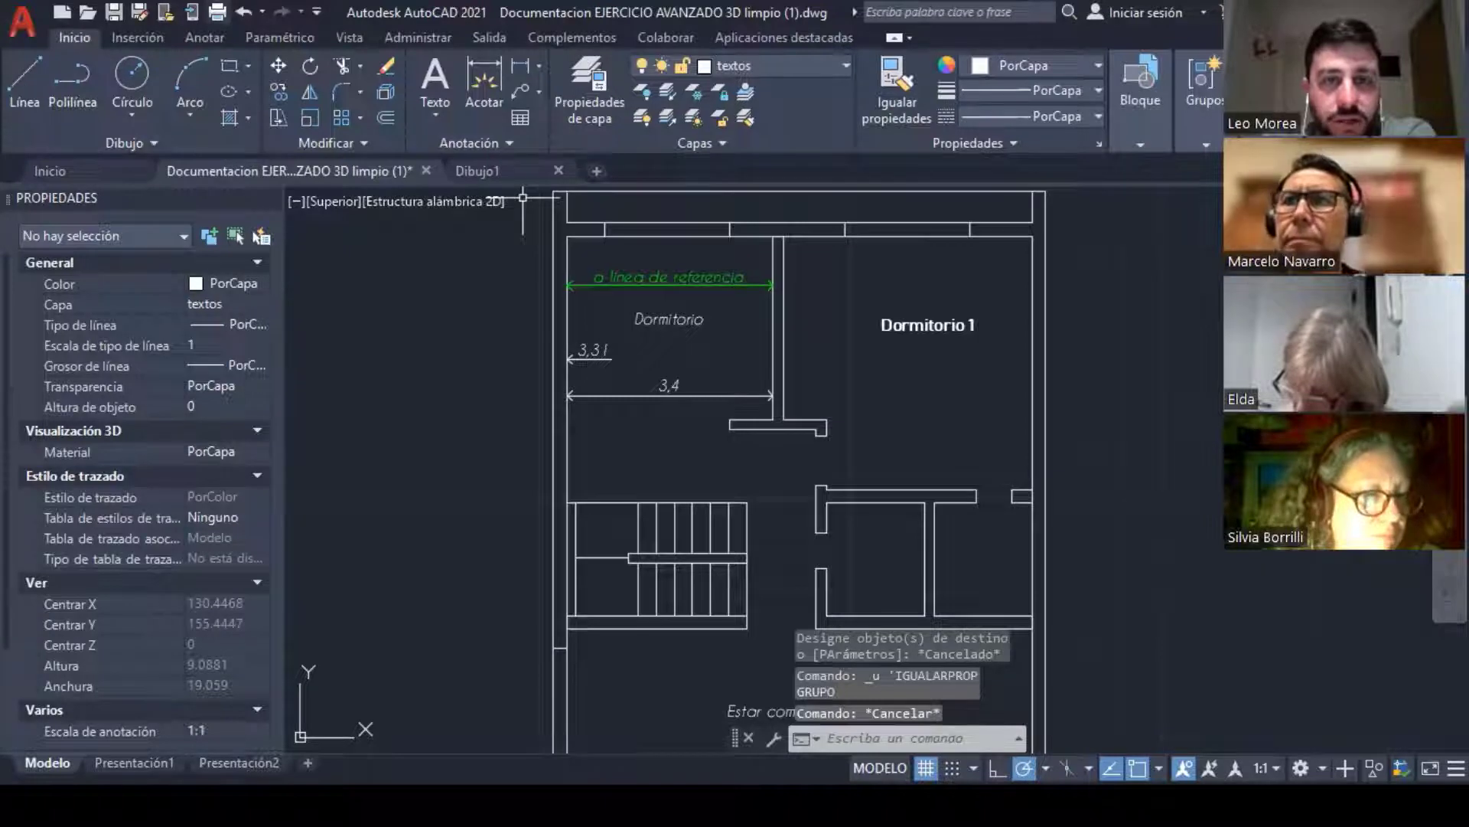
{"action": "scroll", "coordinate": [811, 398], "scroll_direction": "down", "scroll_amount": 2}
{"action": "middle_click_drag", "start_coordinate": [810, 398], "coordinate": [1170, 389]}
{"action": "scroll", "coordinate": [1171, 389], "scroll_direction": "down", "scroll_amount": 2}
{"action": "middle_click_drag", "start_coordinate": [869, 486], "coordinate": [759, 447]}
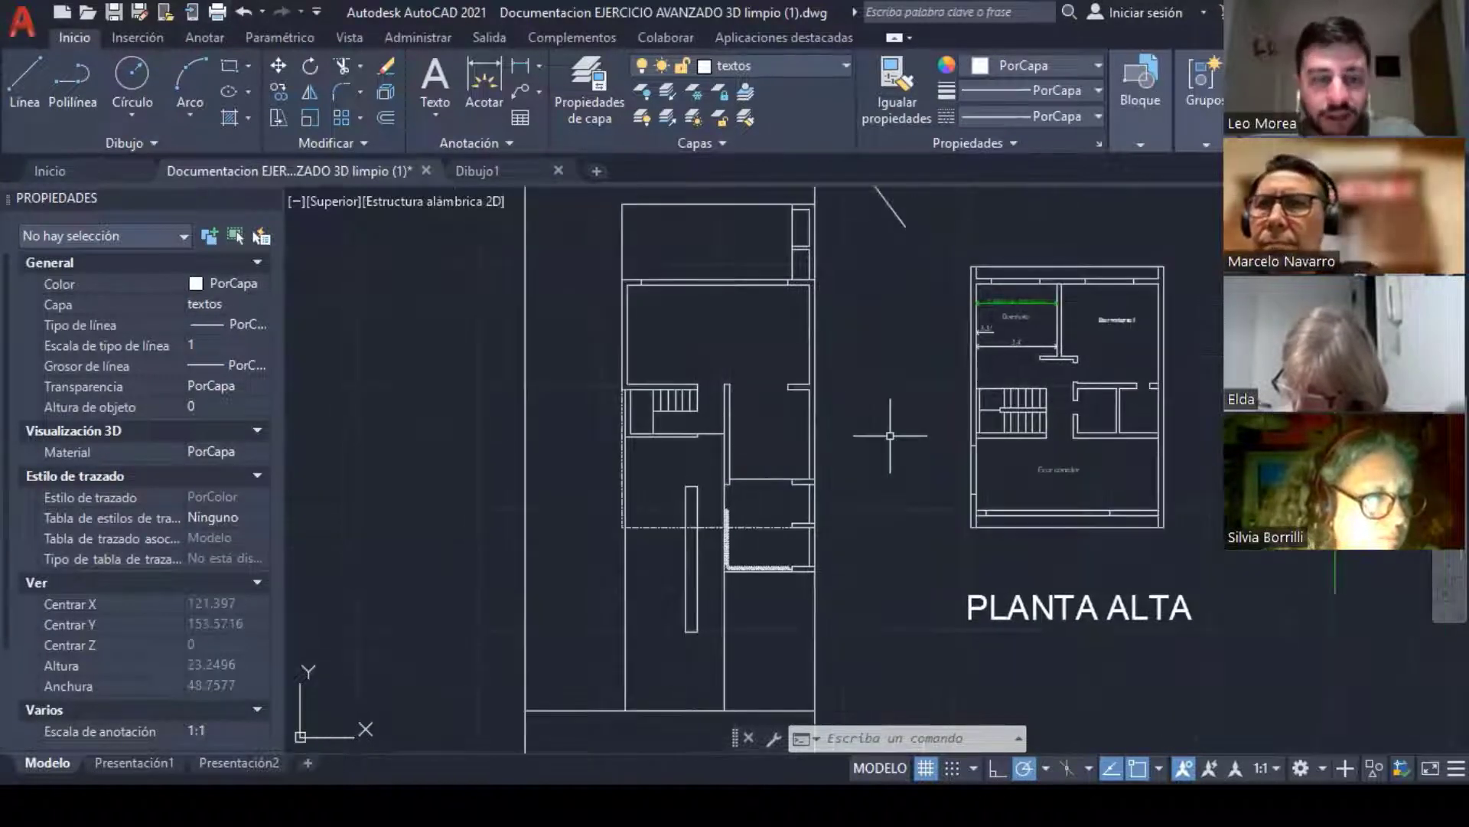
Step: Make cotas the current layer and add a vertical dimension beside the large upper room's inner wall in the plan next to PLANTA ALTA
{"action": "scroll", "coordinate": [834, 363], "scroll_direction": "up", "scroll_amount": 2}
{"action": "key", "text": "Escape"}
{"action": "key", "text": "Escape"}
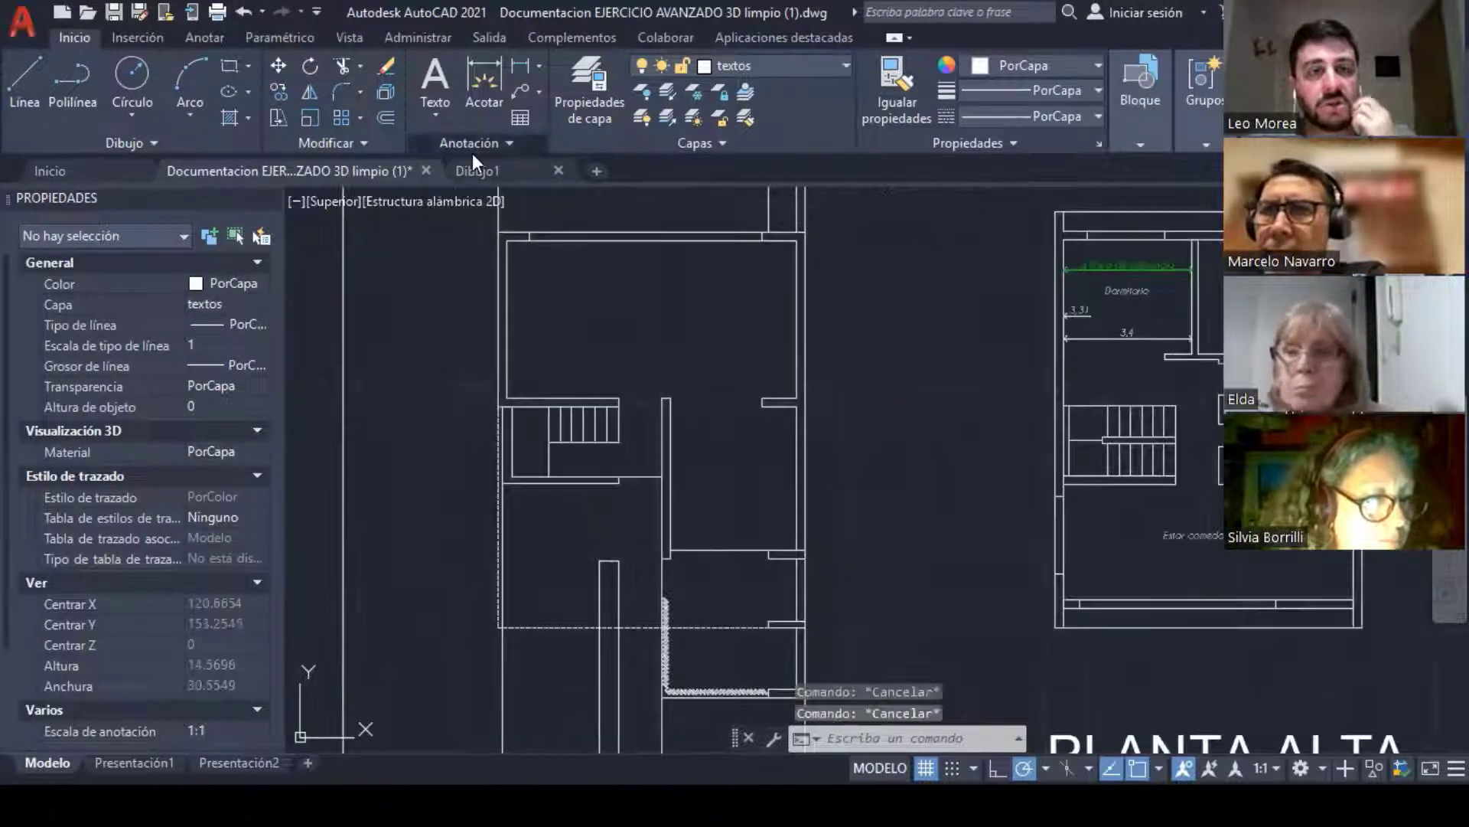
{"action": "left_click", "coordinate": [471, 149]}
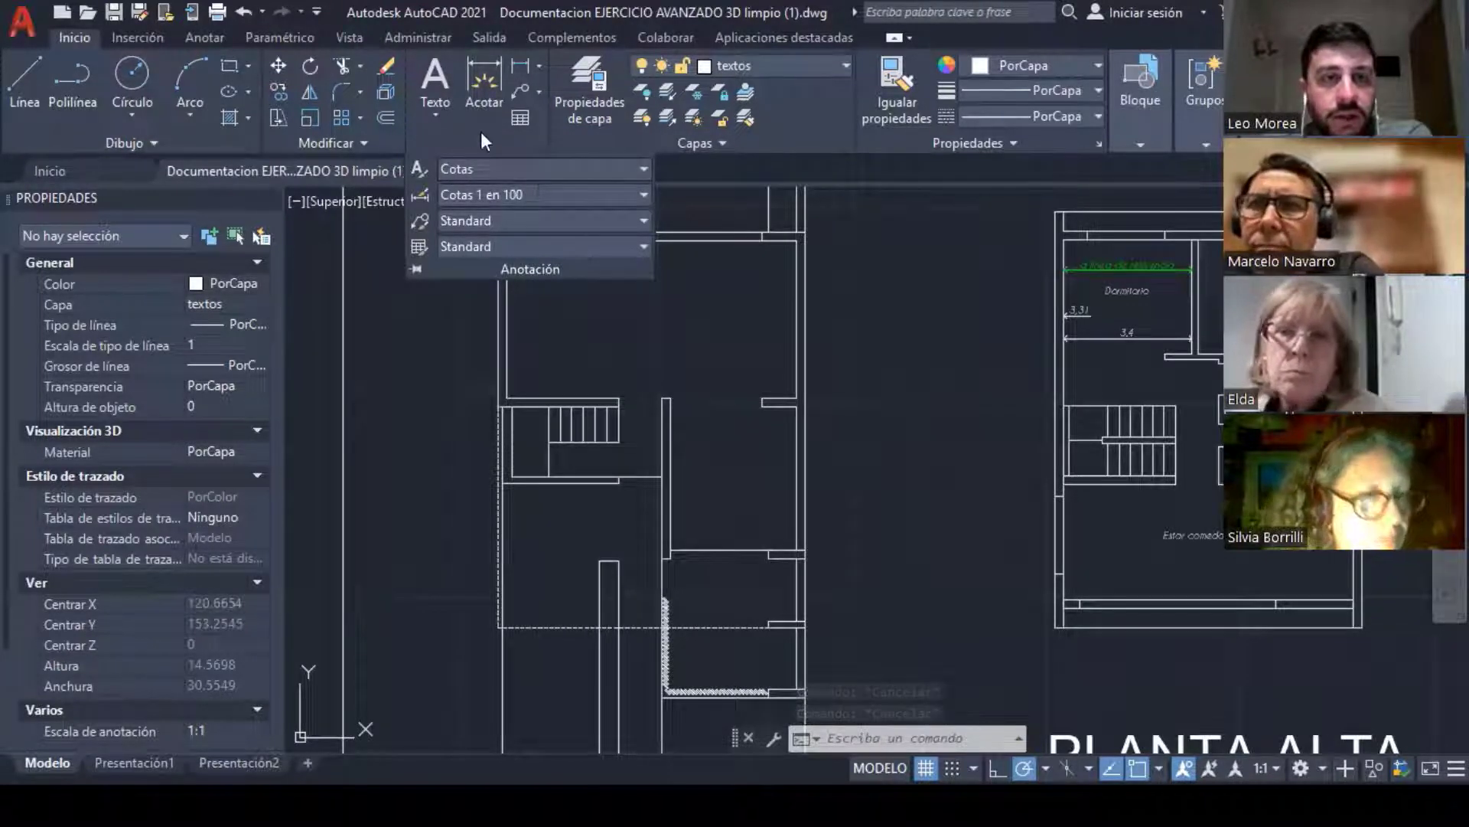
{"action": "left_click", "coordinate": [484, 77]}
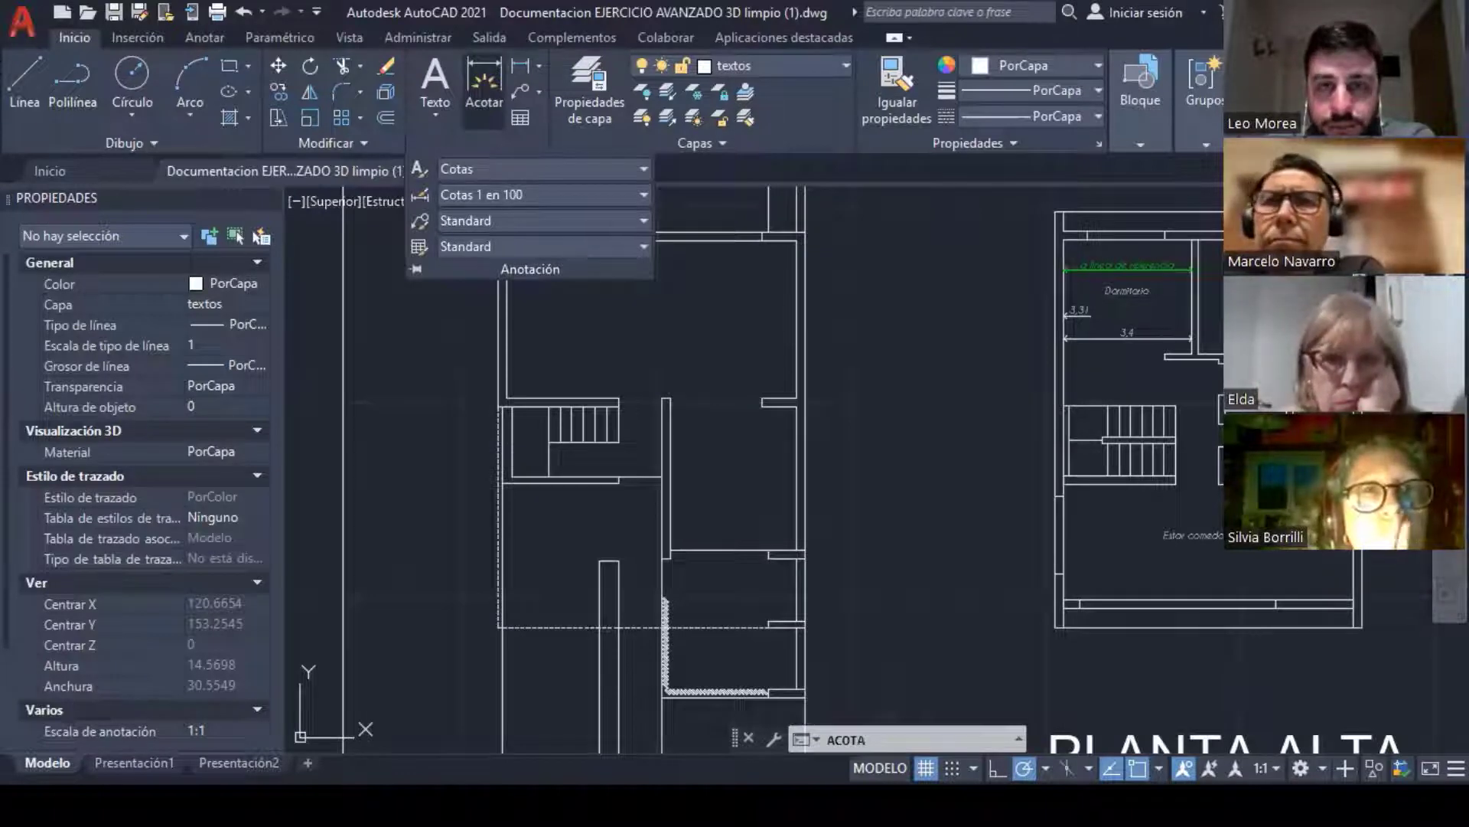
{"action": "left_click", "coordinate": [766, 65]}
{"action": "left_click", "coordinate": [739, 112]}
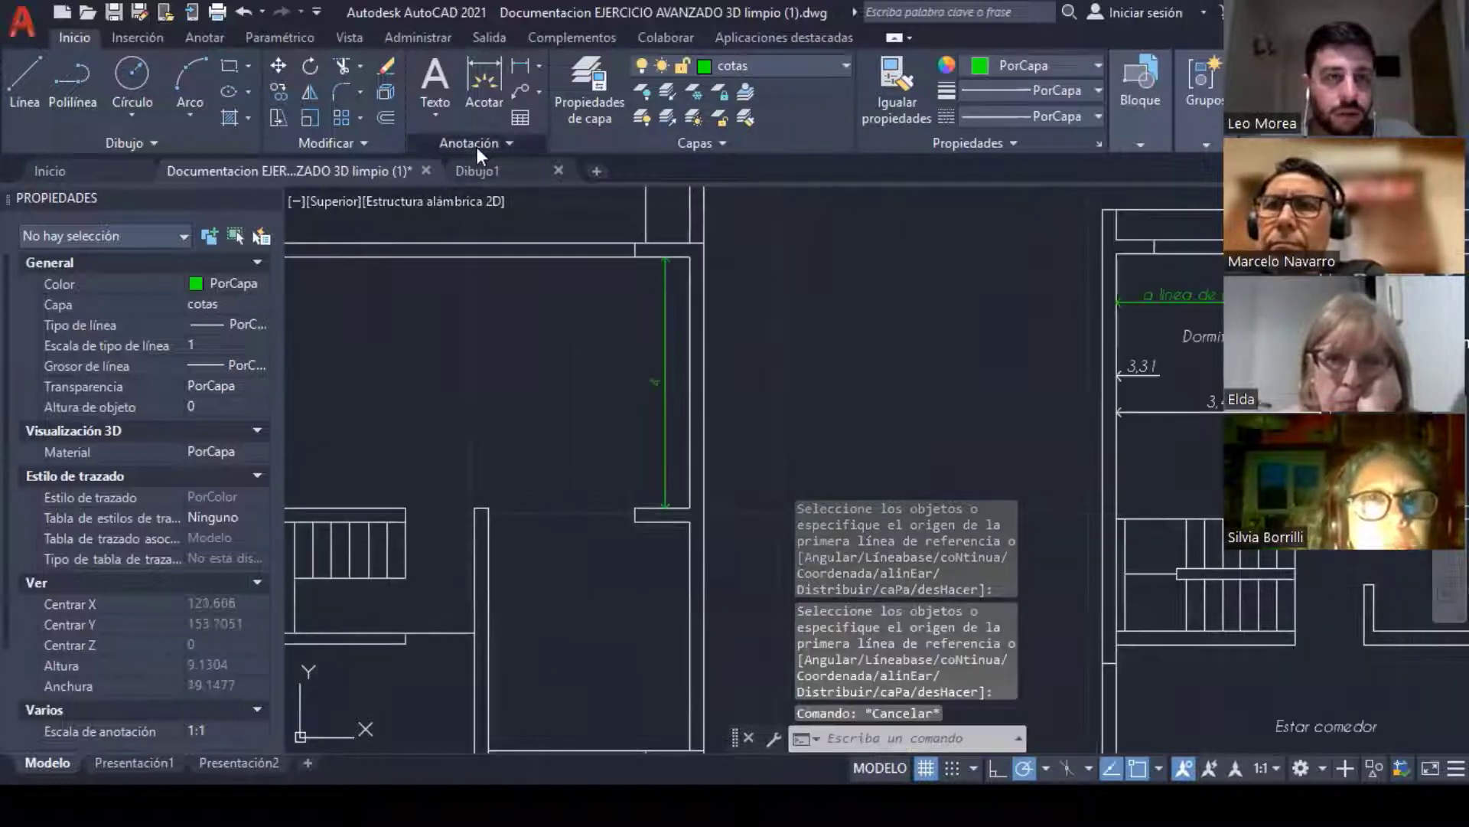
Step: Modify the Cotas 1 en 100 dimension style with linear rounding 0 and precision 0.00
{"action": "left_click", "coordinate": [476, 143]}
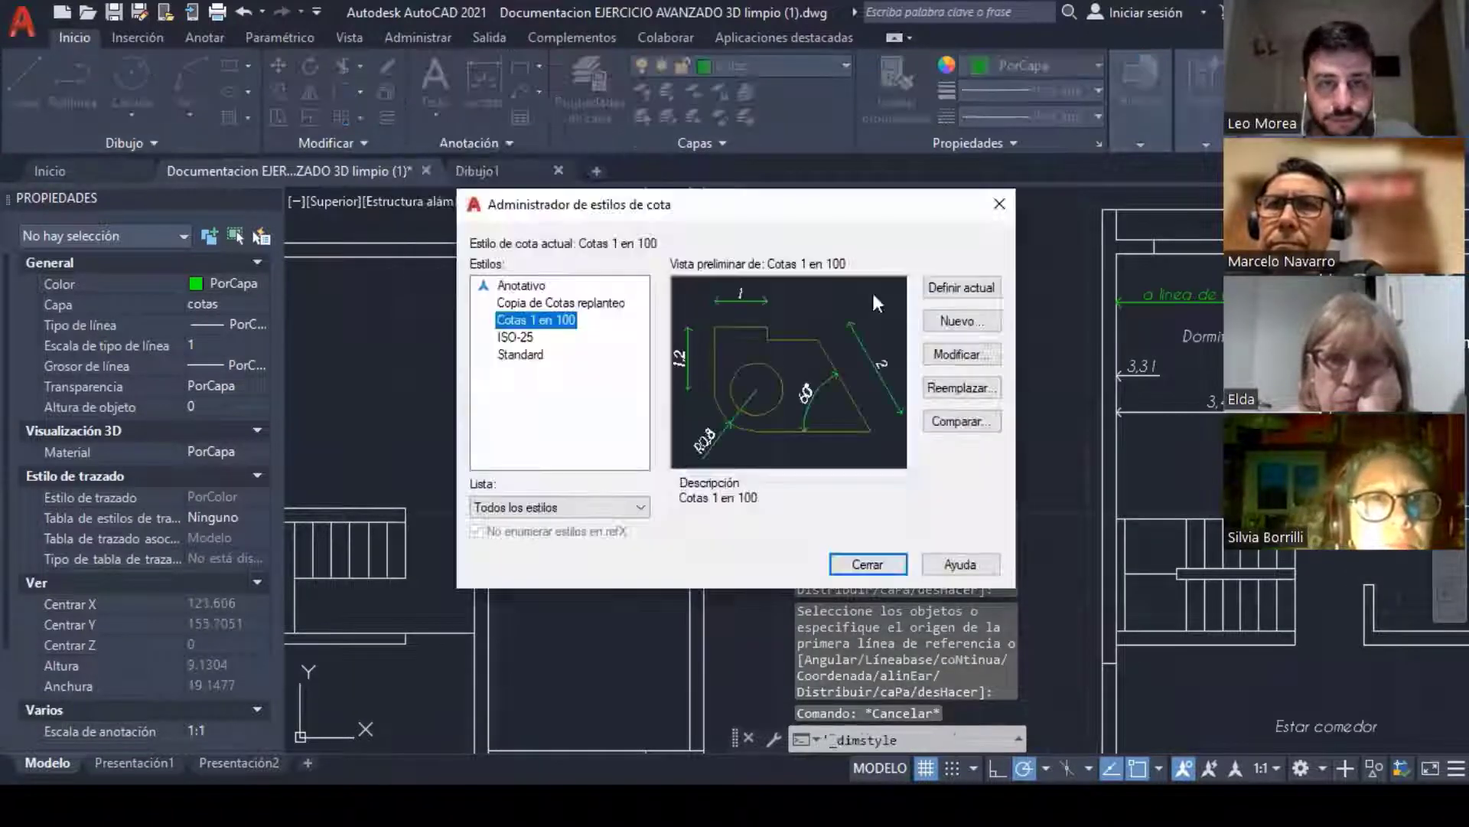
{"action": "left_click", "coordinate": [962, 354]}
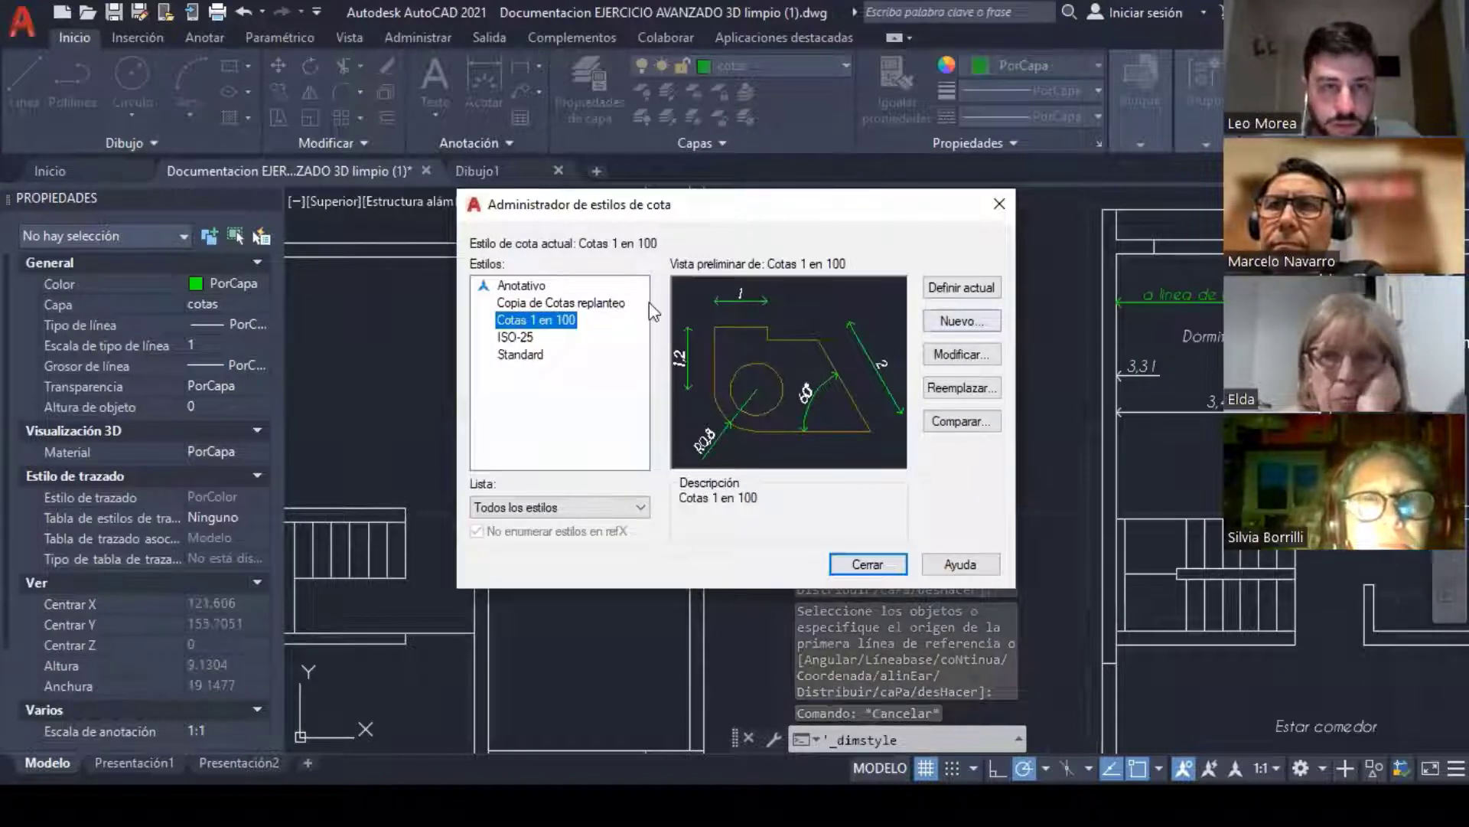
{"action": "left_click", "coordinate": [683, 347]}
{"action": "key", "text": "BackSpace"}
{"action": "key", "text": "BackSpace"}
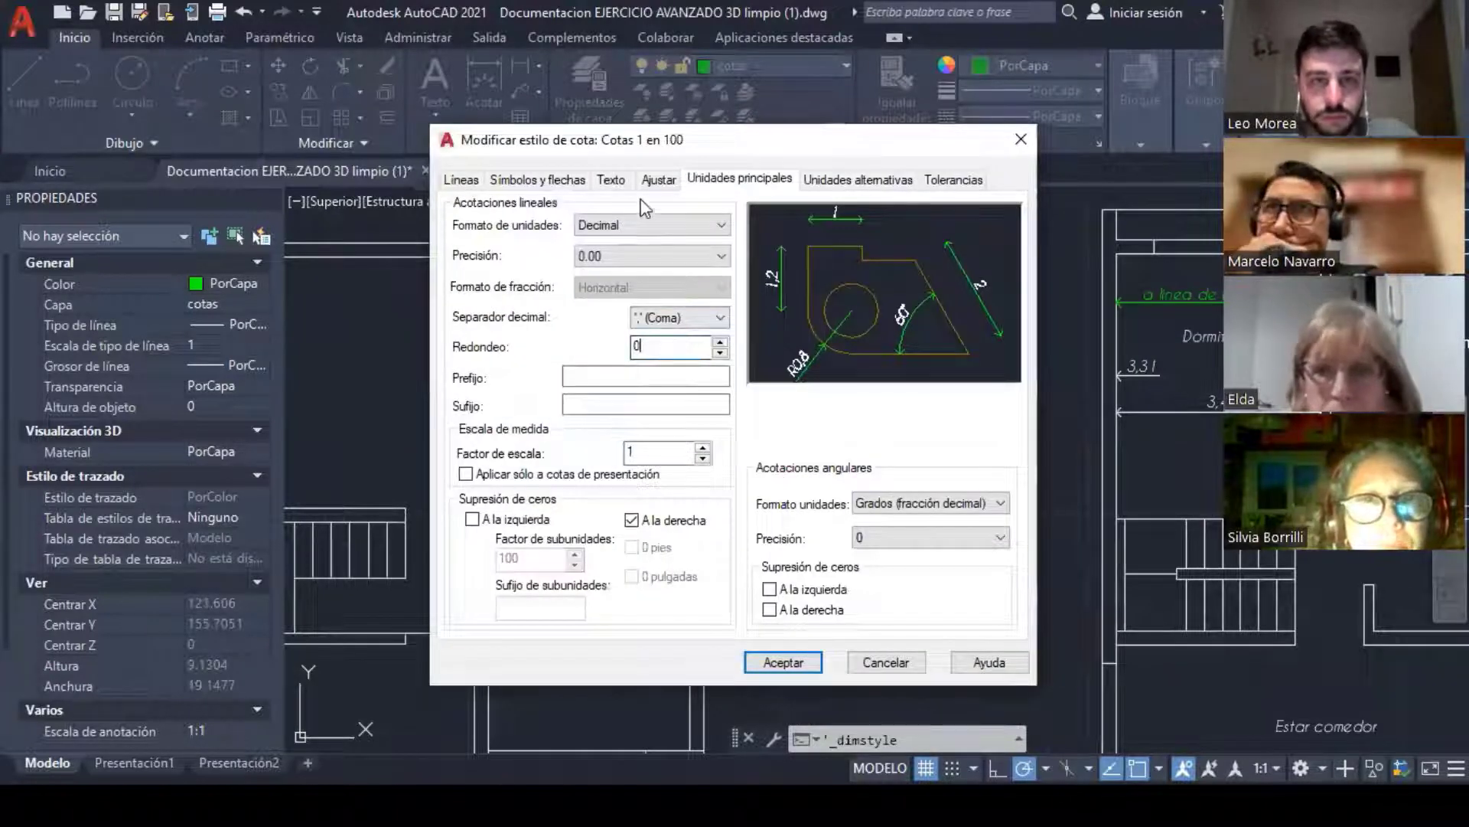
{"action": "left_click", "coordinate": [632, 248]}
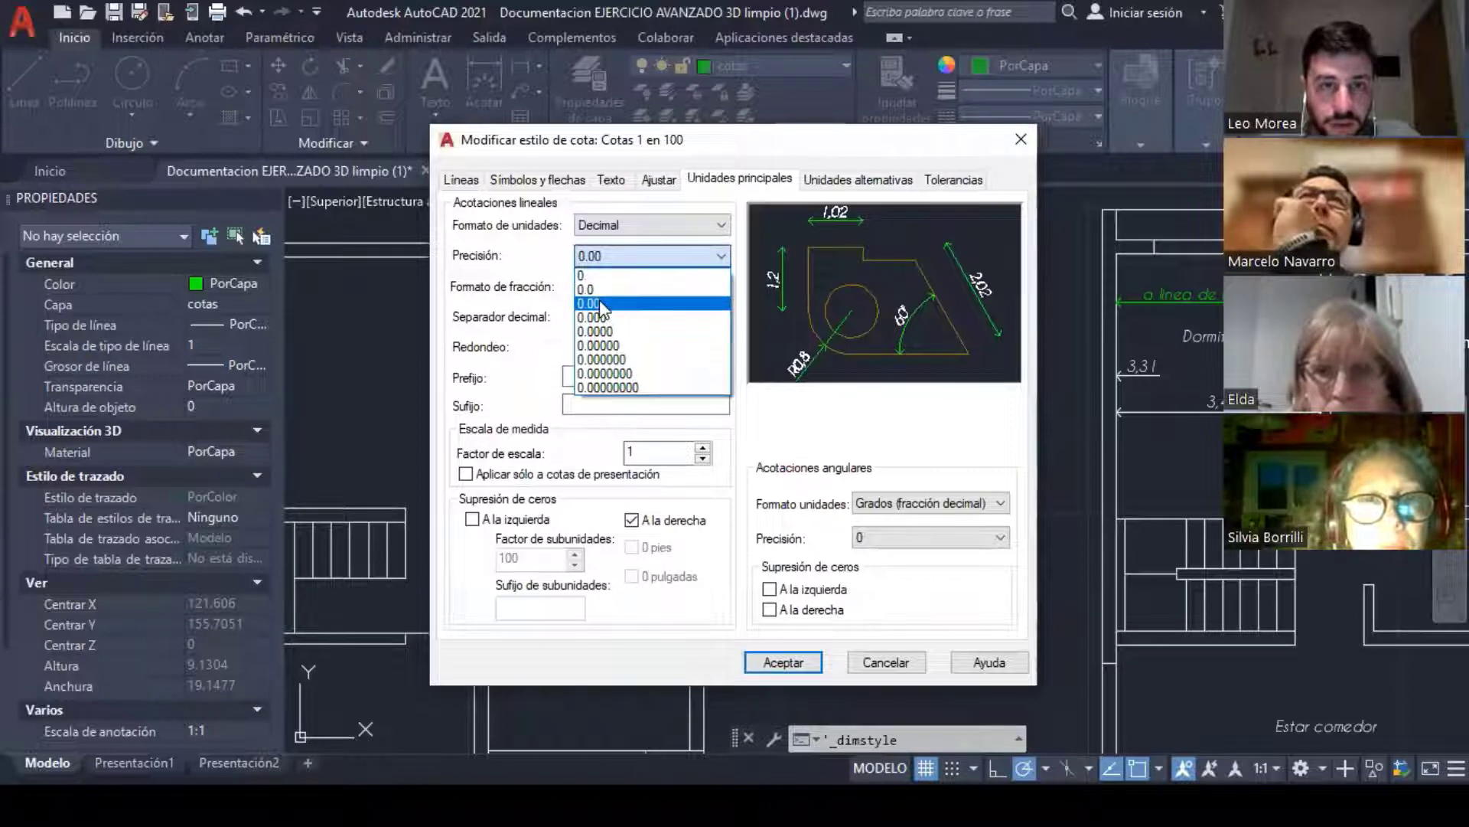
{"action": "left_click", "coordinate": [599, 302]}
{"action": "left_click", "coordinate": [782, 662]}
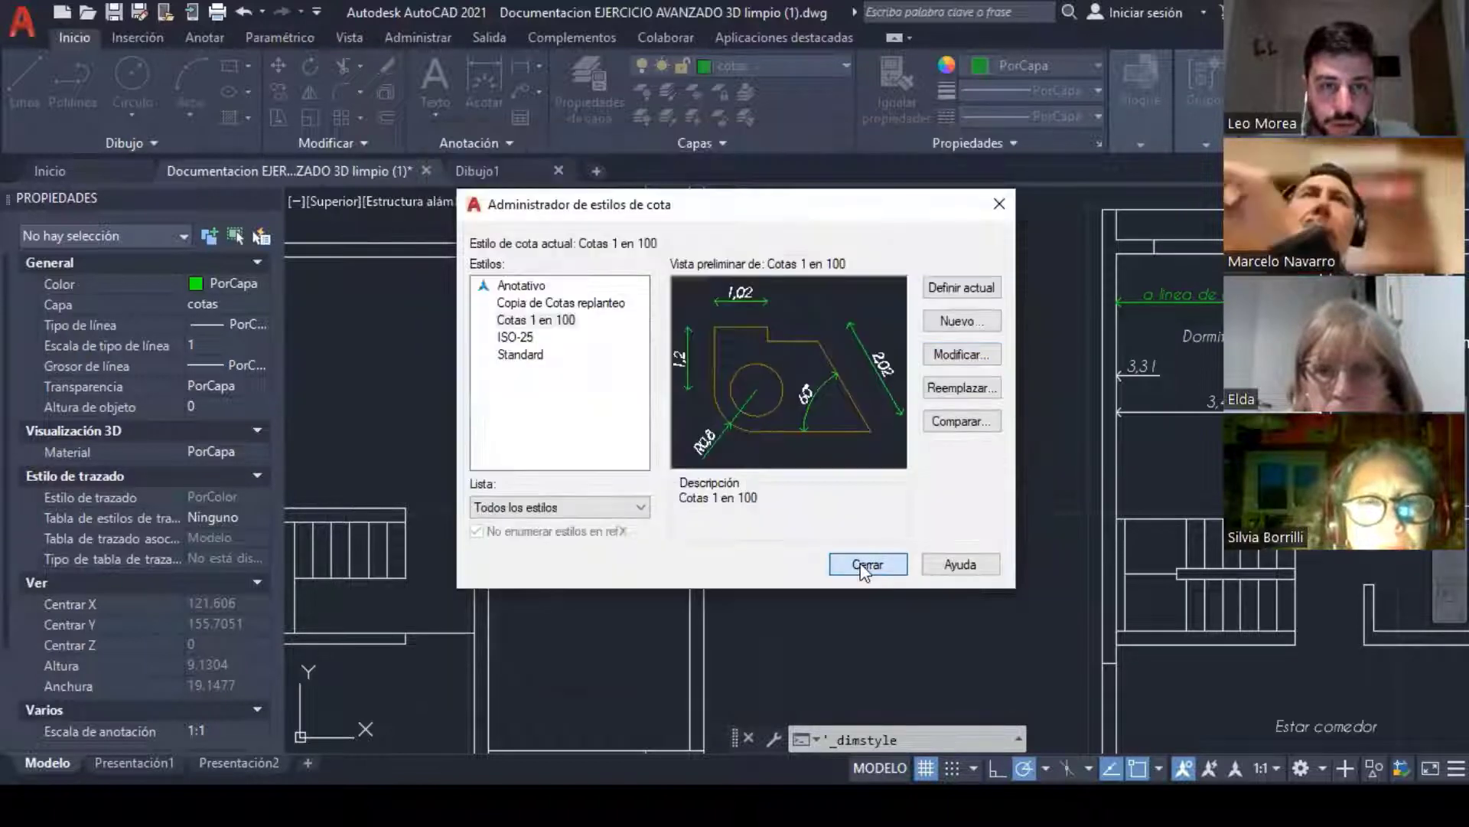
{"action": "left_click", "coordinate": [868, 564]}
Step: Add a vertical dimension of the room directly below, in line with the existing green dimension
{"action": "scroll", "coordinate": [628, 319], "scroll_direction": "up", "scroll_amount": 2}
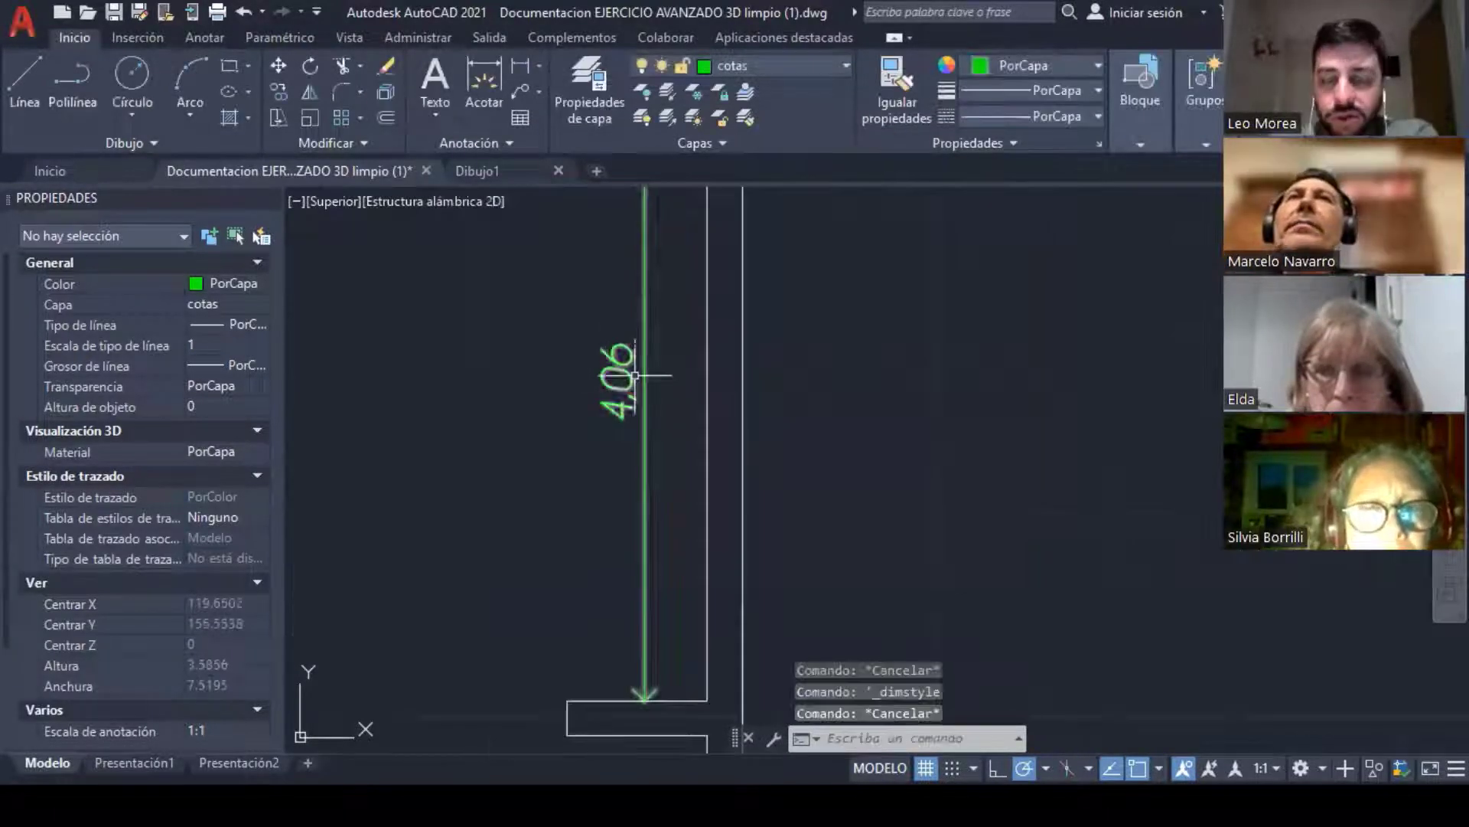
{"action": "scroll", "coordinate": [629, 319], "scroll_direction": "down", "scroll_amount": 2}
{"action": "scroll", "coordinate": [629, 319], "scroll_direction": "up", "scroll_amount": 2}
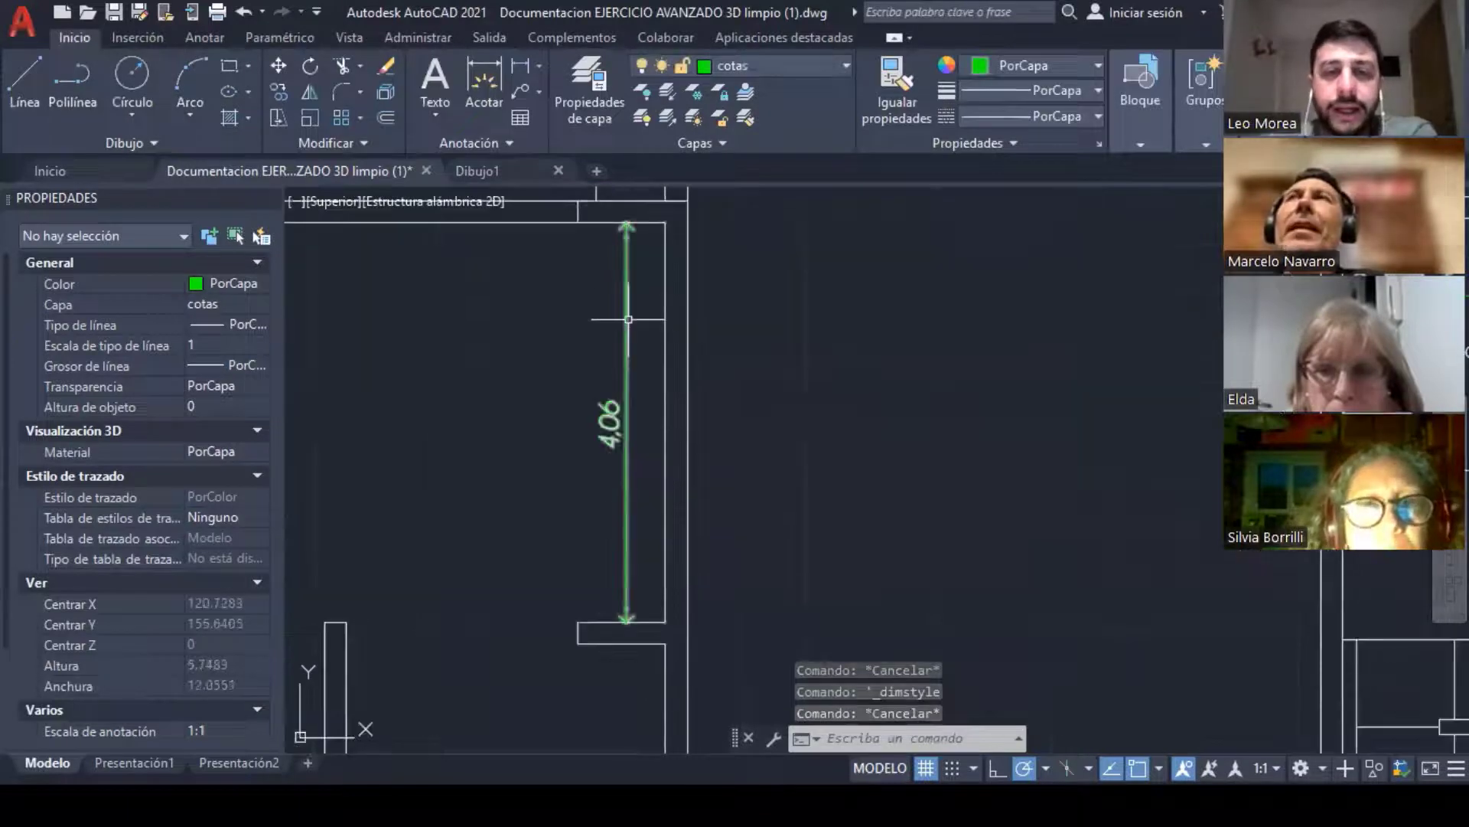
{"action": "scroll", "coordinate": [748, 329], "scroll_direction": "down", "scroll_amount": 2}
{"action": "scroll", "coordinate": [550, 348], "scroll_direction": "up", "scroll_amount": 1}
{"action": "scroll", "coordinate": [549, 349], "scroll_direction": "up", "scroll_amount": 2}
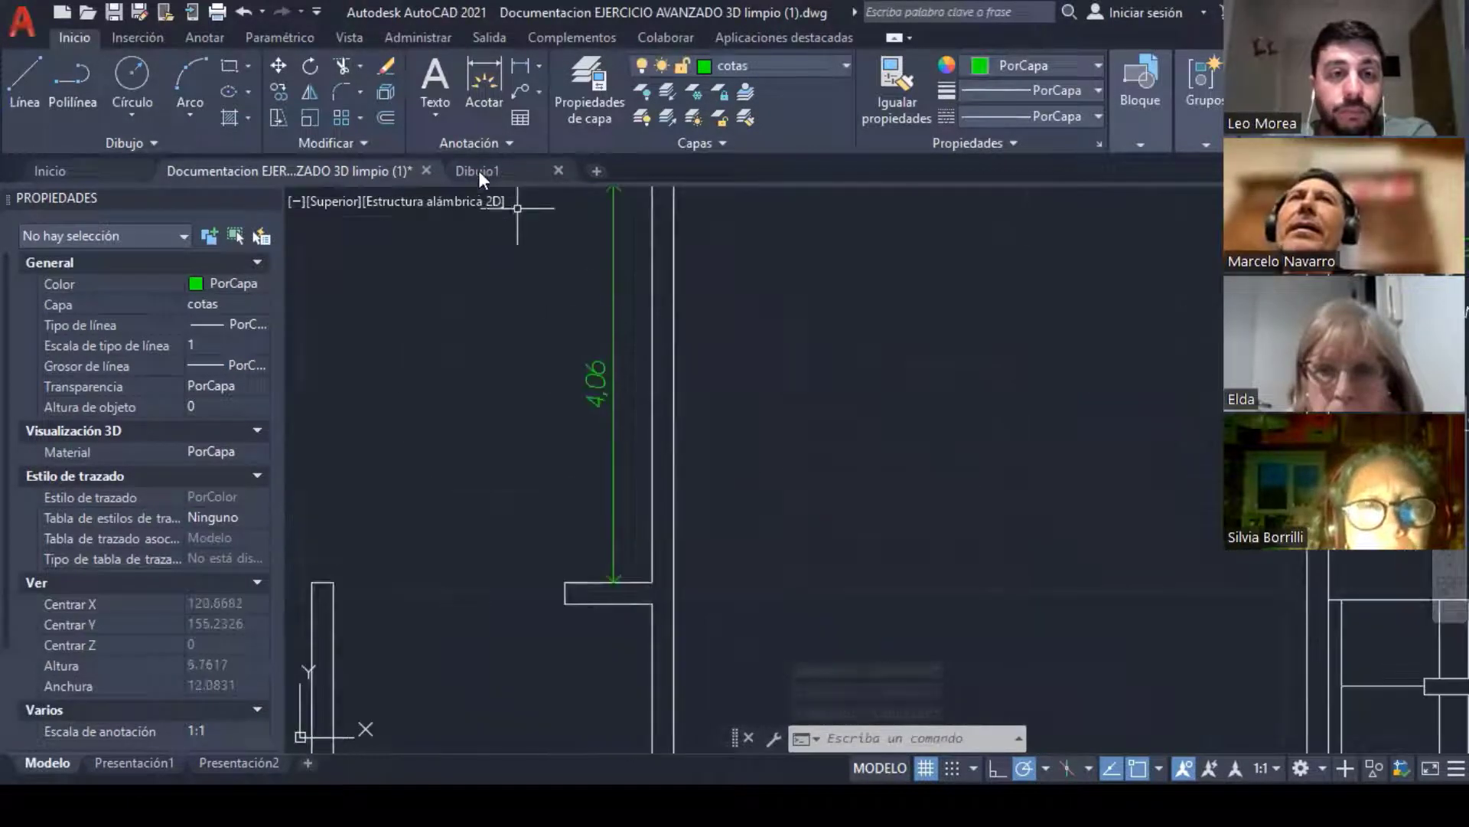
{"action": "left_click", "coordinate": [484, 77]}
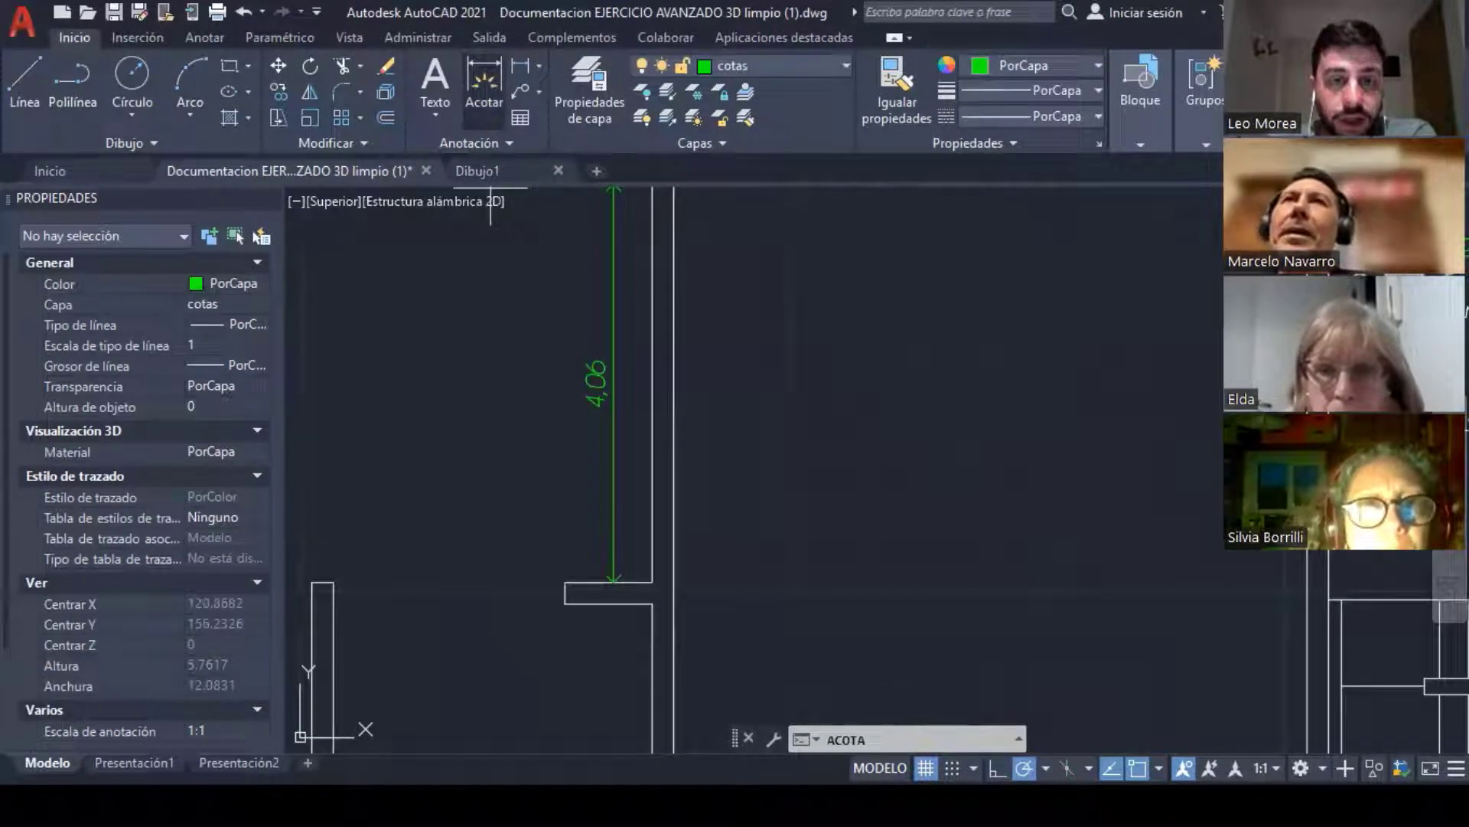
{"action": "scroll", "coordinate": [491, 203], "scroll_direction": "down", "scroll_amount": 2}
{"action": "left_click", "coordinate": [612, 430]}
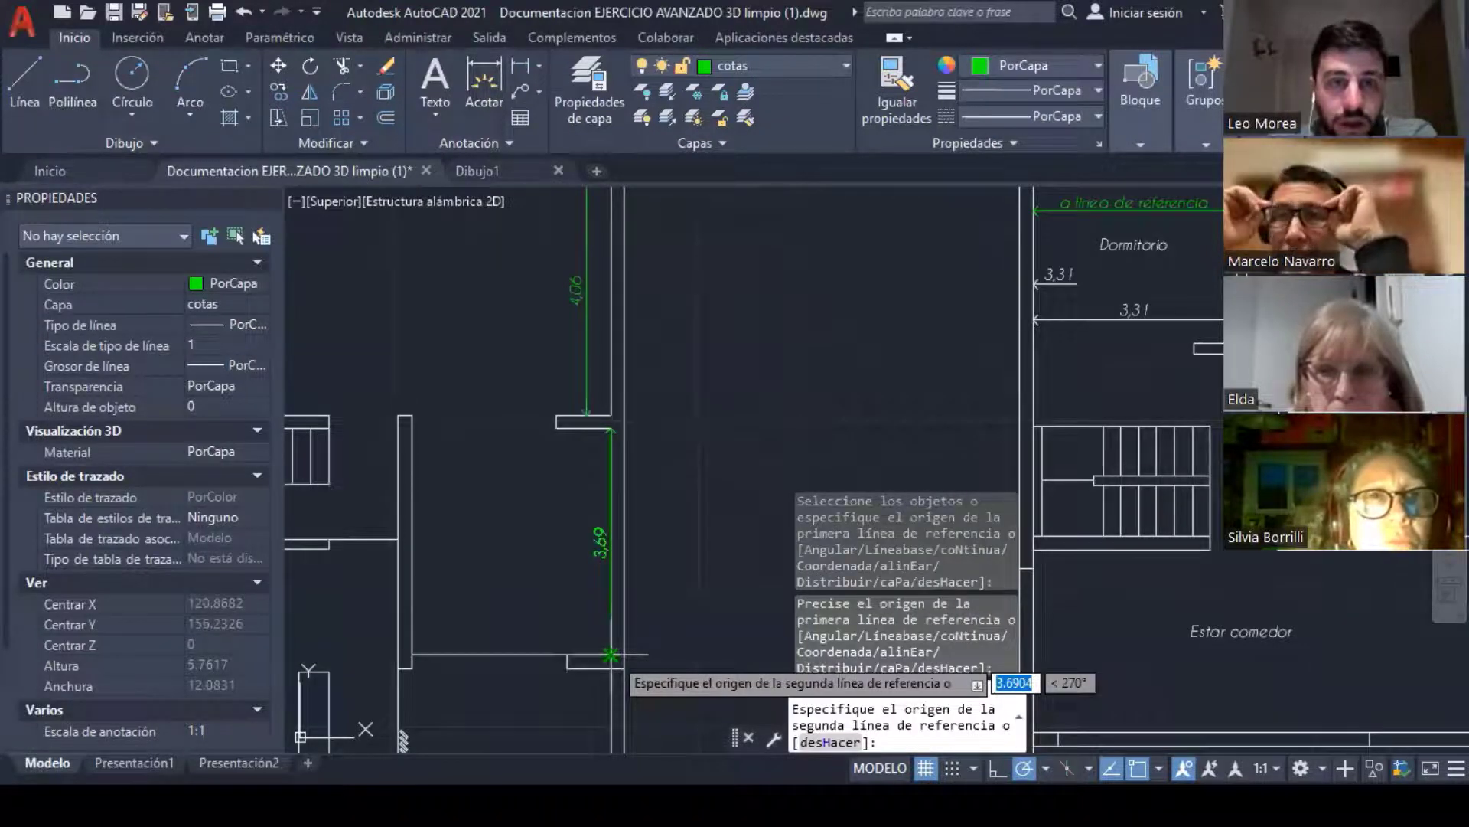
{"action": "left_click", "coordinate": [610, 656]}
{"action": "scroll", "coordinate": [616, 468], "scroll_direction": "up", "scroll_amount": 2}
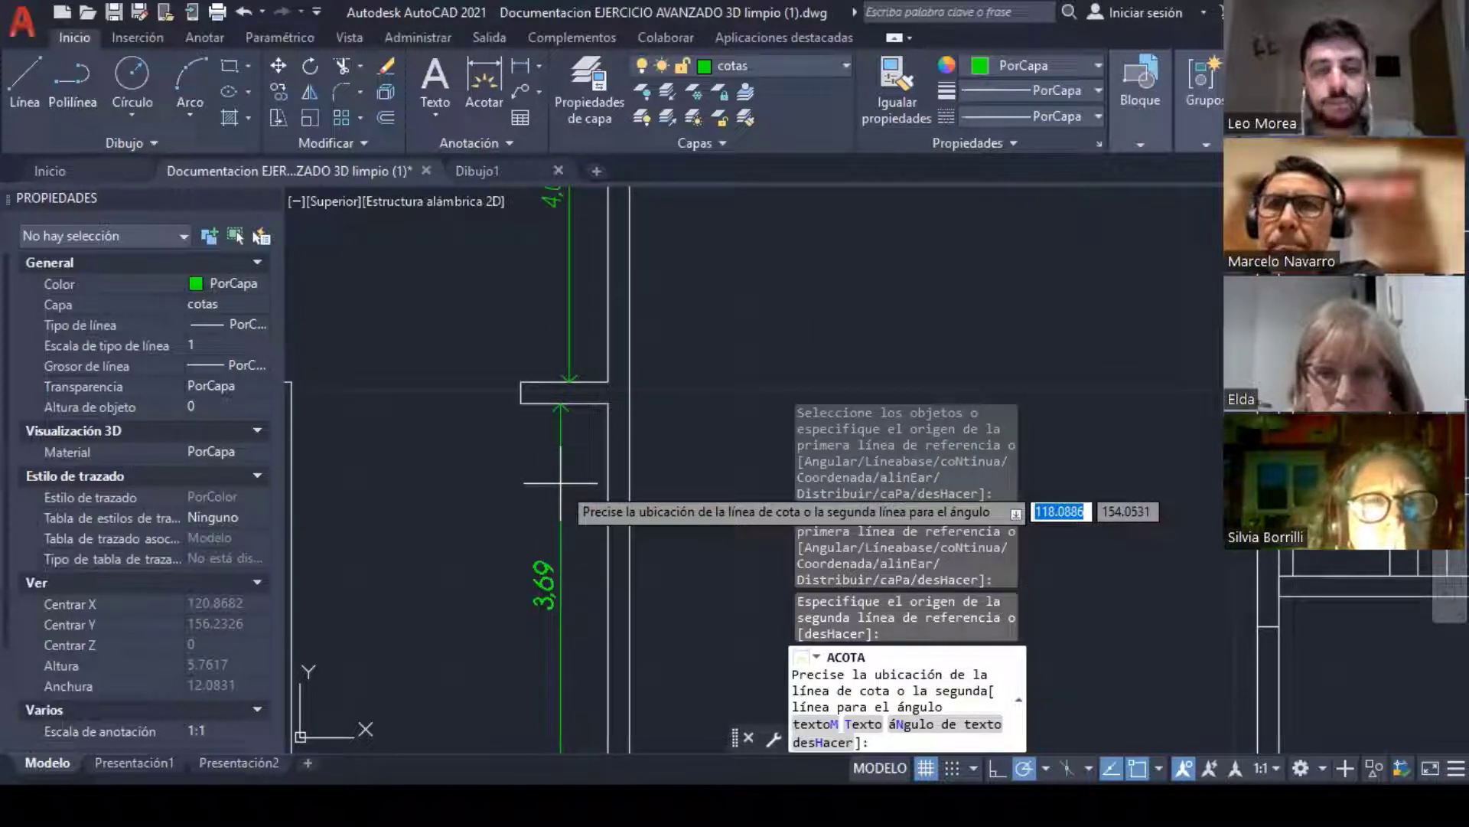
{"action": "key", "text": "Escape"}
Step: Delete the two green vertical dimensions beside the plan's exterior wall
{"action": "scroll", "coordinate": [736, 287], "scroll_direction": "down", "scroll_amount": 4}
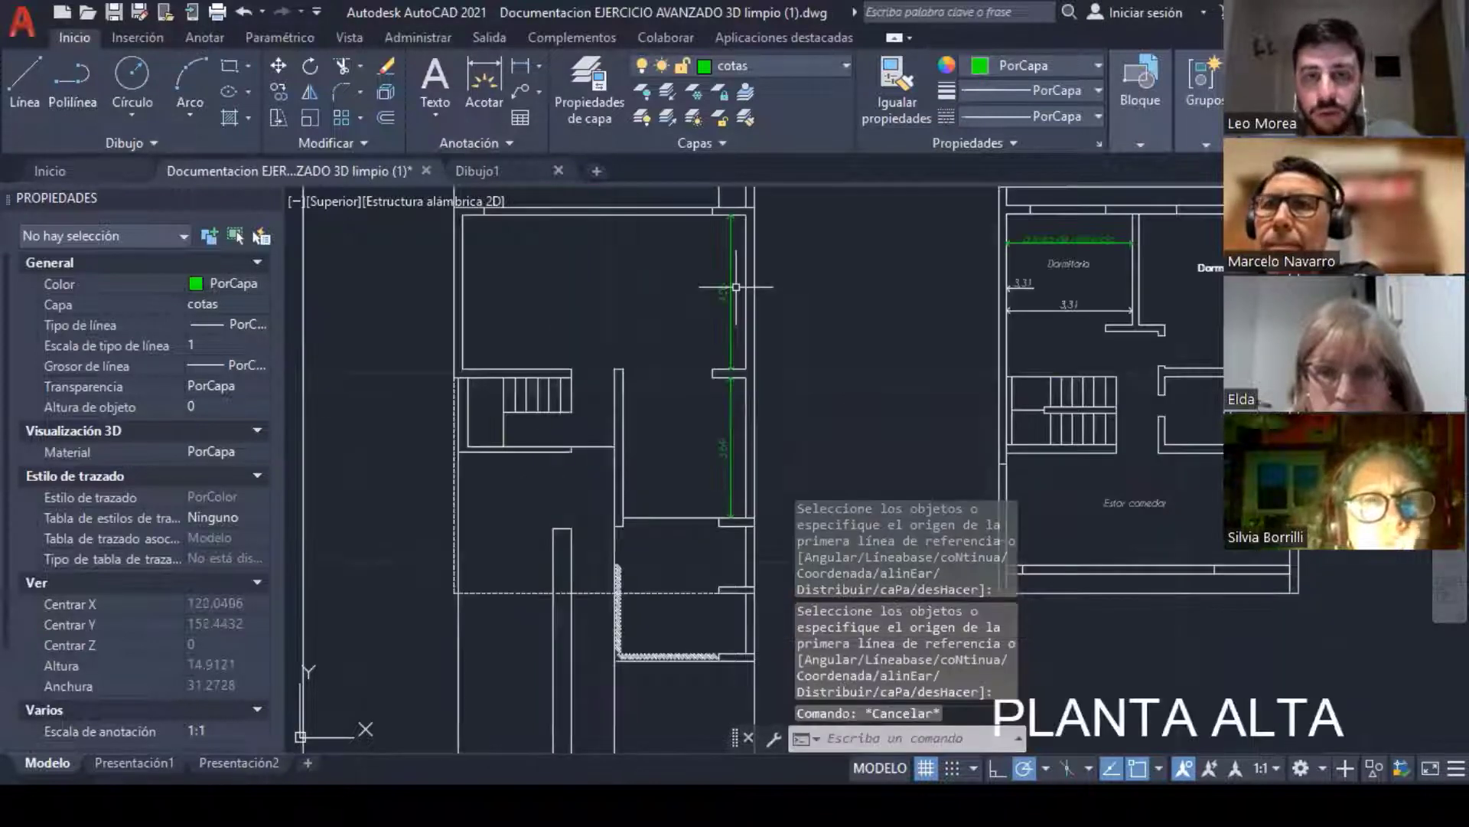
{"action": "left_click", "coordinate": [736, 287]}
{"action": "left_click", "coordinate": [726, 297]}
{"action": "key", "text": "Delete"}
{"action": "left_click", "coordinate": [730, 459]}
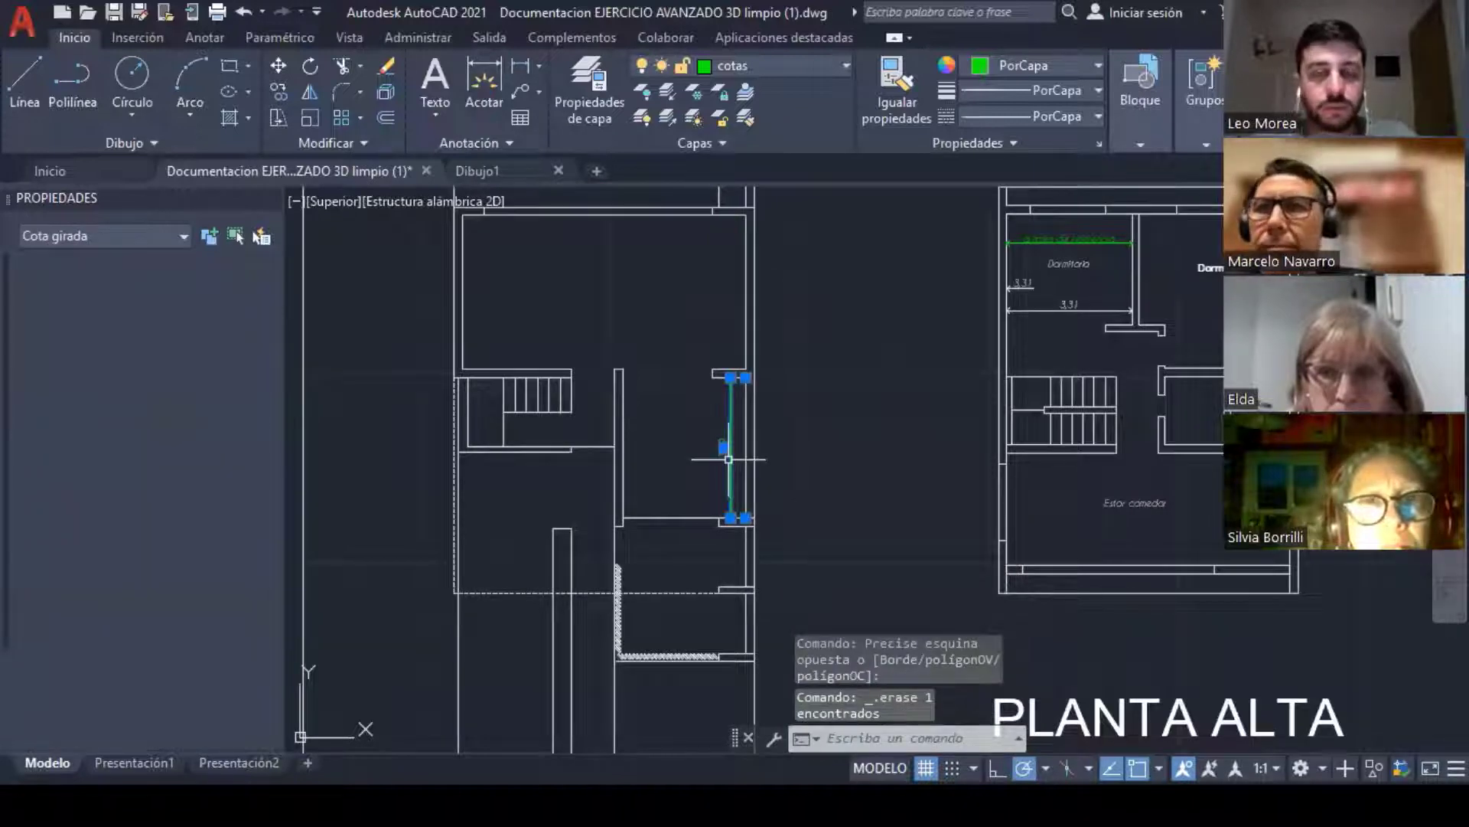
{"action": "key", "text": "Escape"}
Step: Create a horizontal chain of continued dimensions across the plan, from the lot boundary through the walls to a point outside the far wall
{"action": "scroll", "coordinate": [330, 414], "scroll_direction": "up", "scroll_amount": 2}
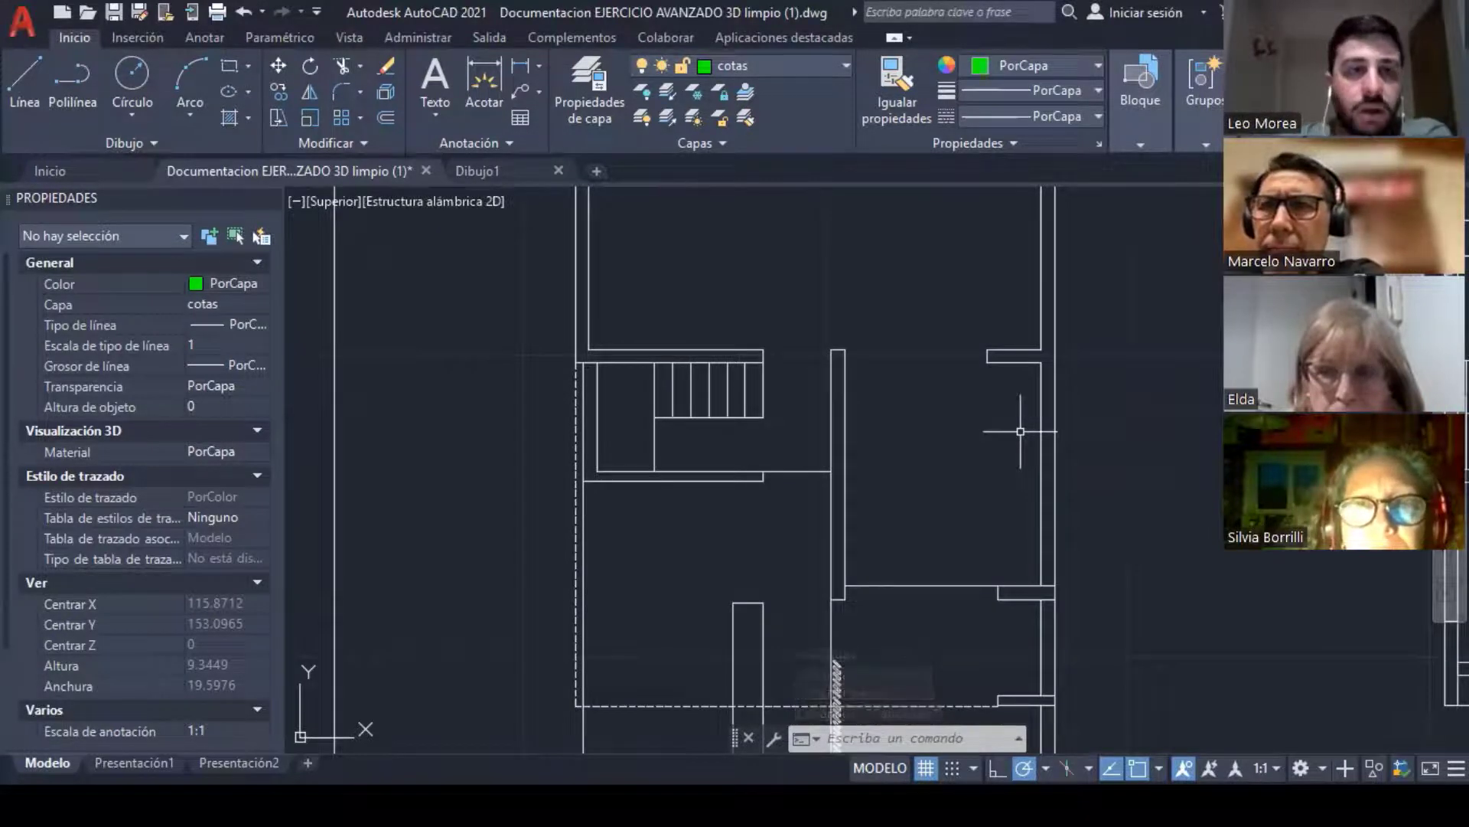
{"action": "left_click", "coordinate": [213, 41]}
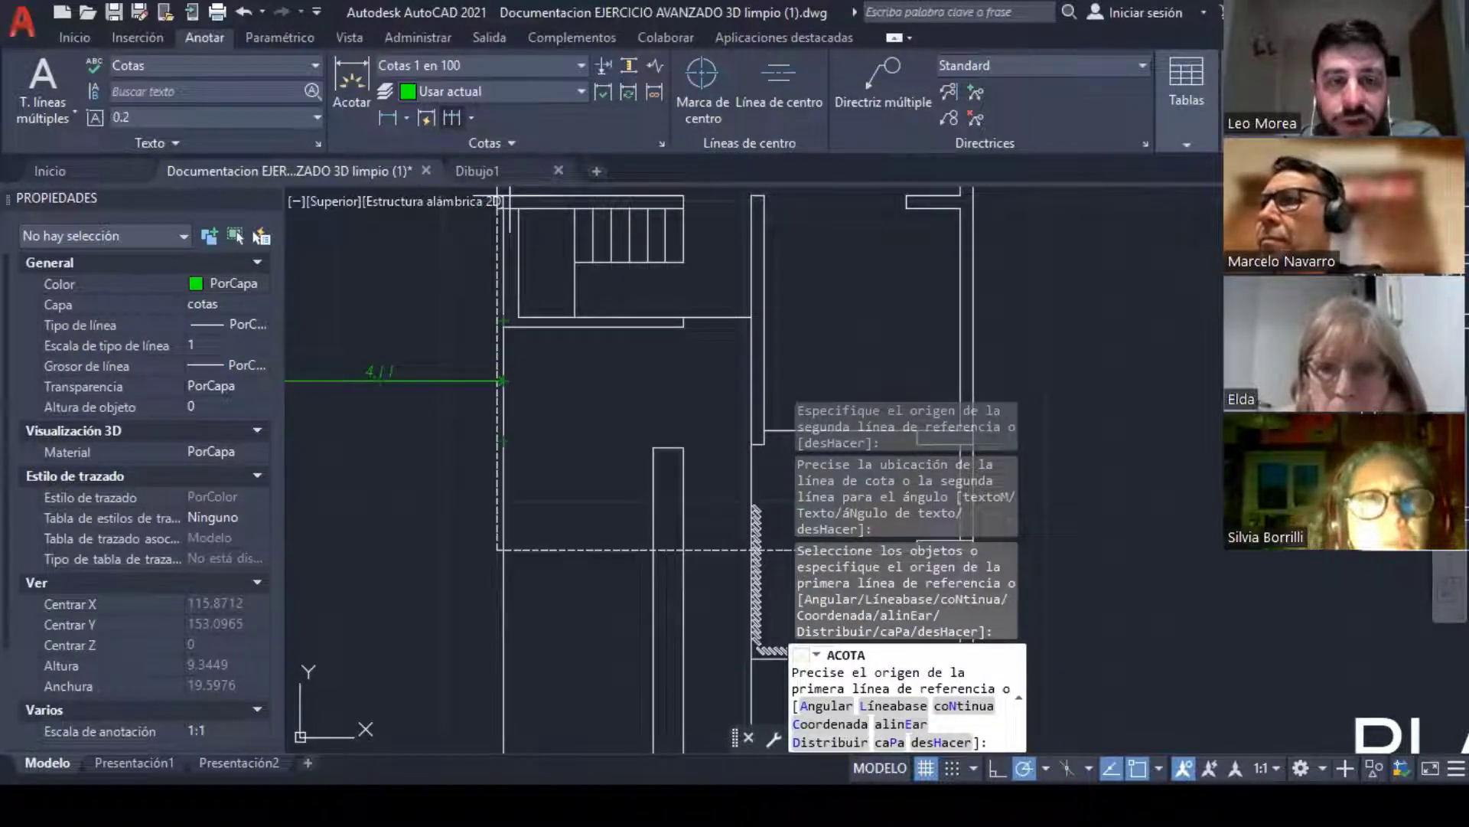
{"action": "scroll", "coordinate": [512, 383], "scroll_direction": "up", "scroll_amount": 4}
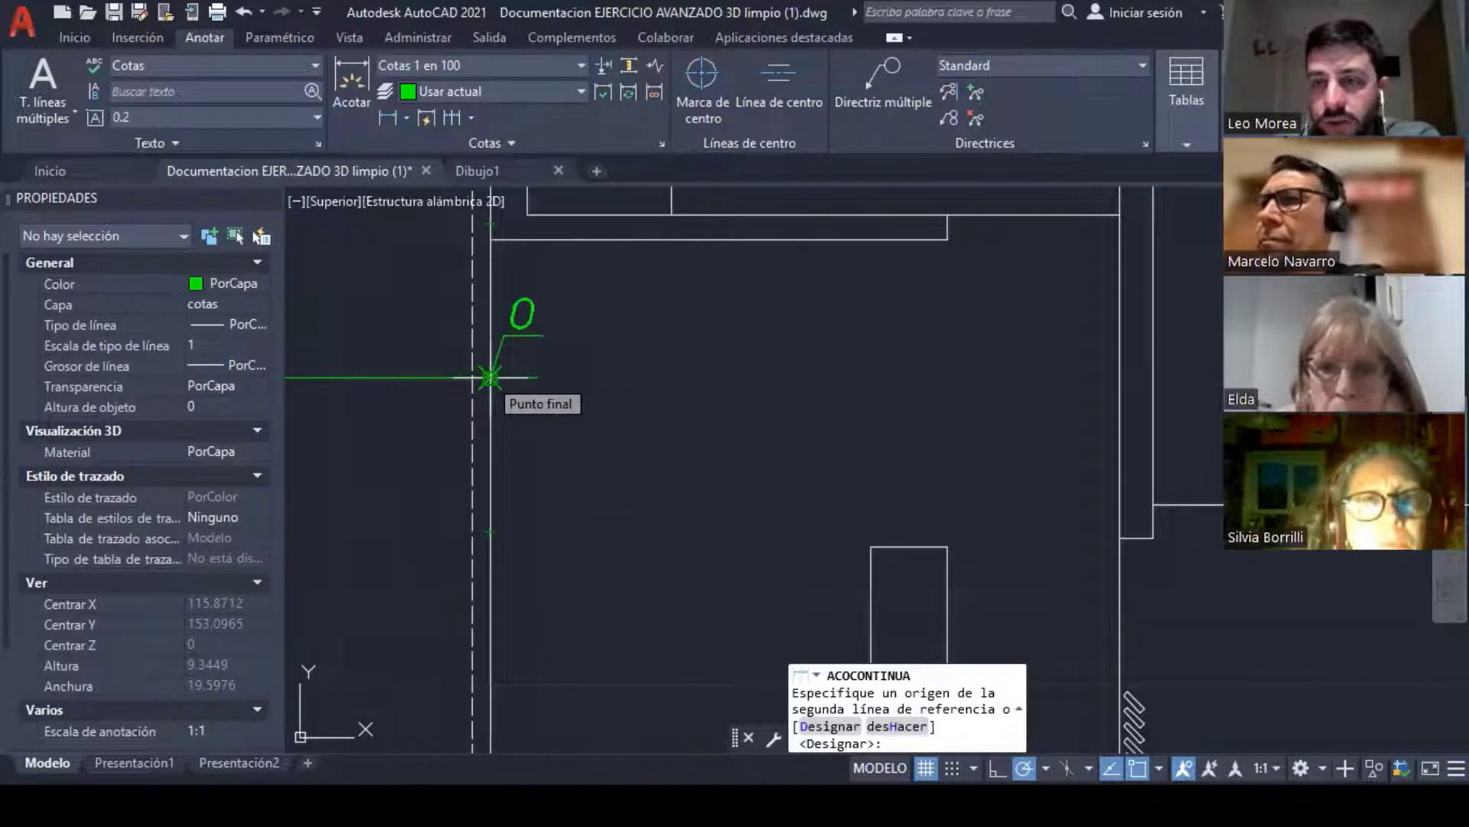
{"action": "scroll", "coordinate": [490, 376], "scroll_direction": "down", "scroll_amount": 2}
{"action": "left_click", "coordinate": [880, 376]}
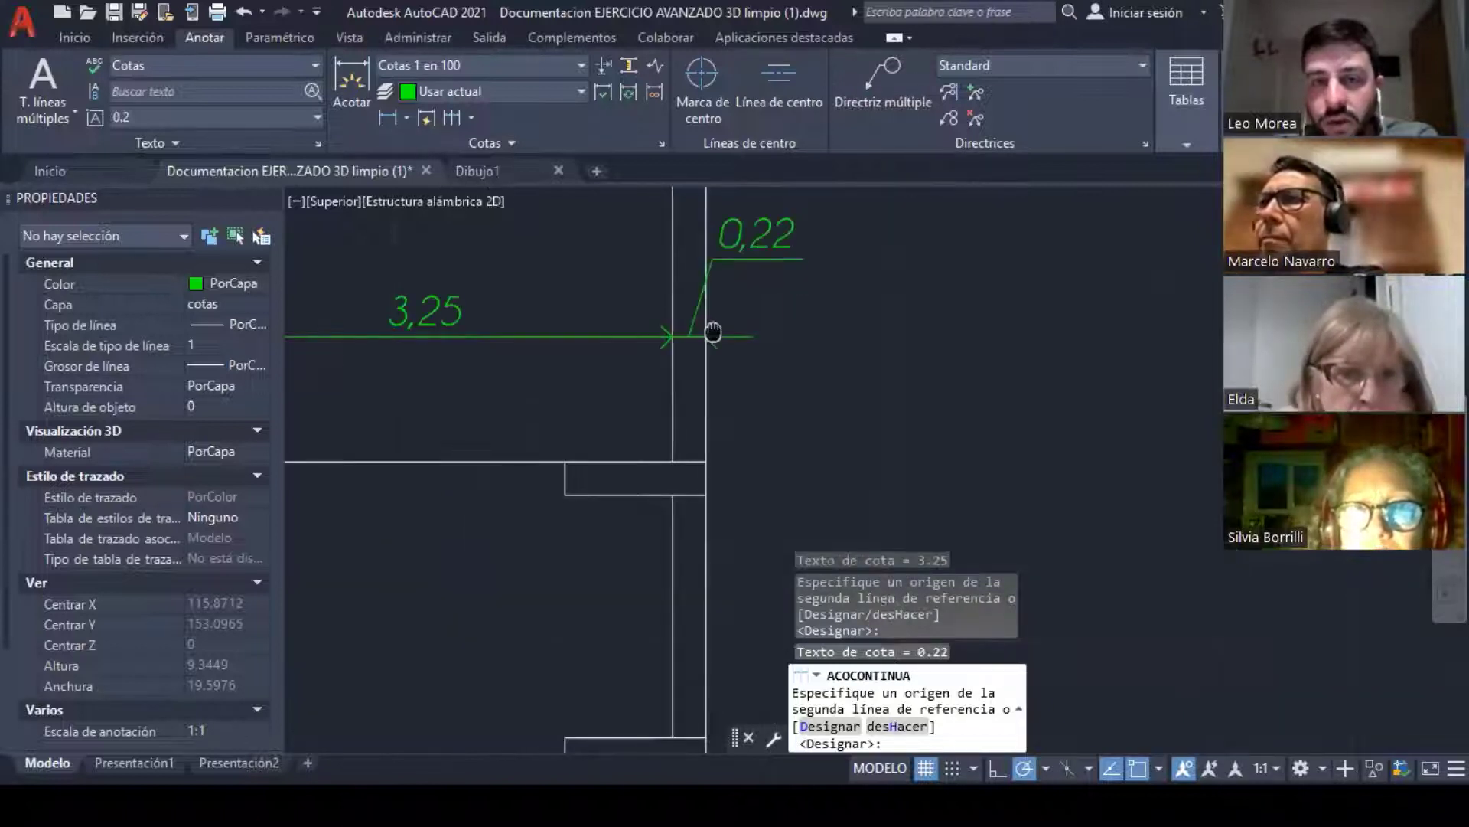
{"action": "left_click", "coordinate": [1053, 320]}
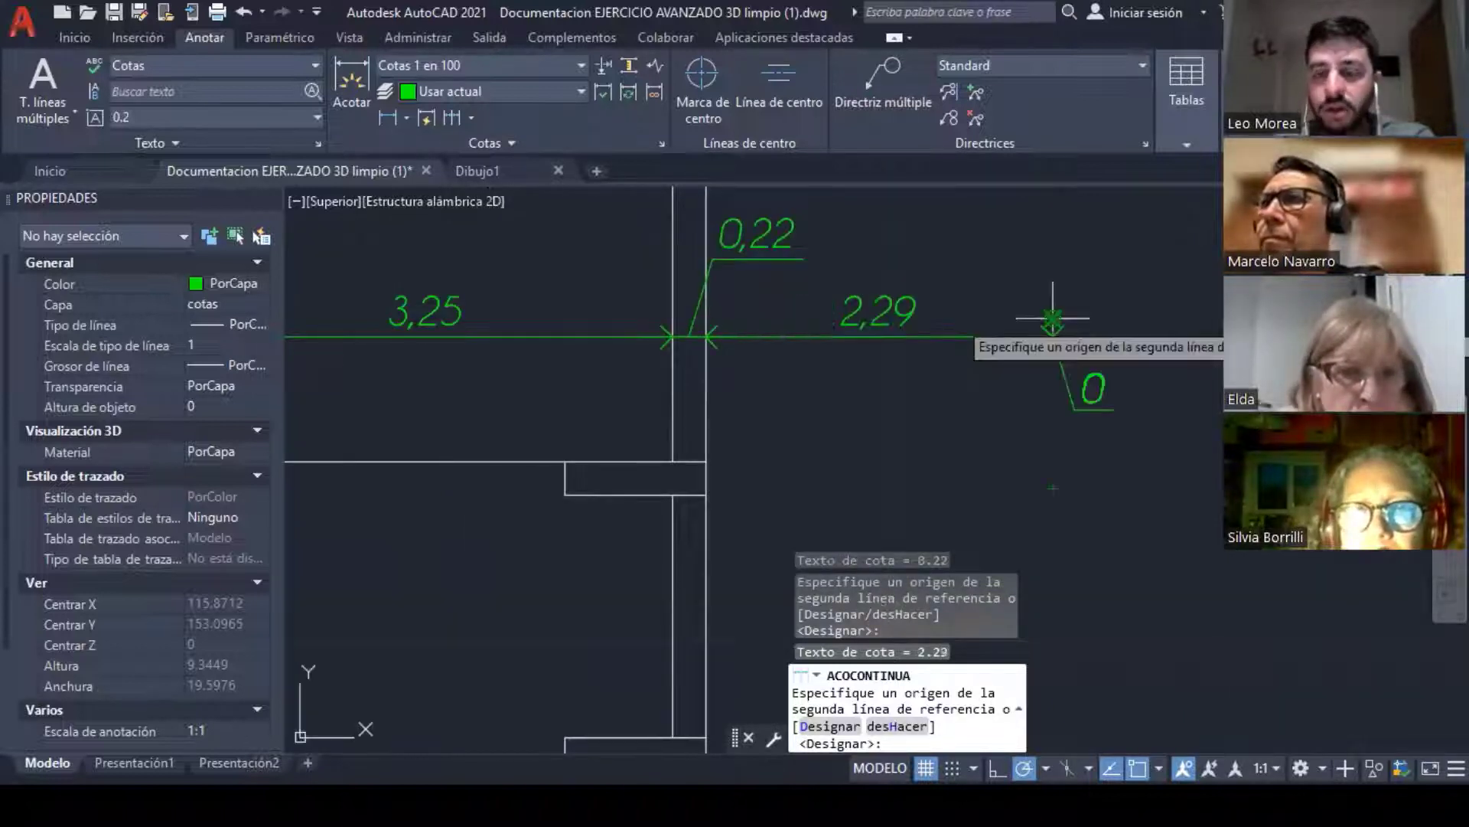
{"action": "key", "text": "Escape"}
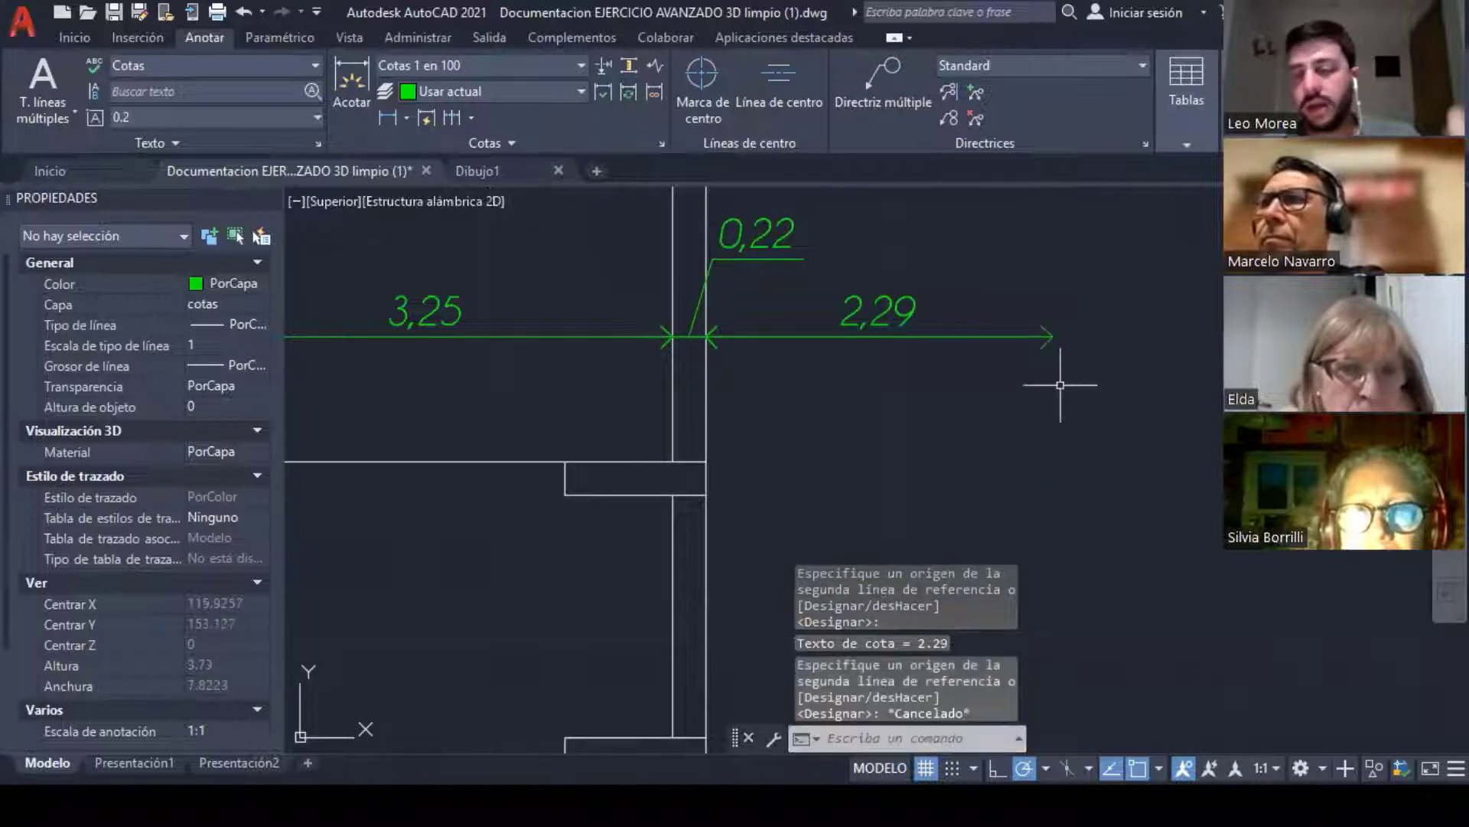
Step: Examine the wall-thickness dimension texts in the chain and the symbols, arrows and fit settings of the Cotas 1 en 100 style
{"action": "scroll", "coordinate": [1061, 385], "scroll_direction": "down", "scroll_amount": 5}
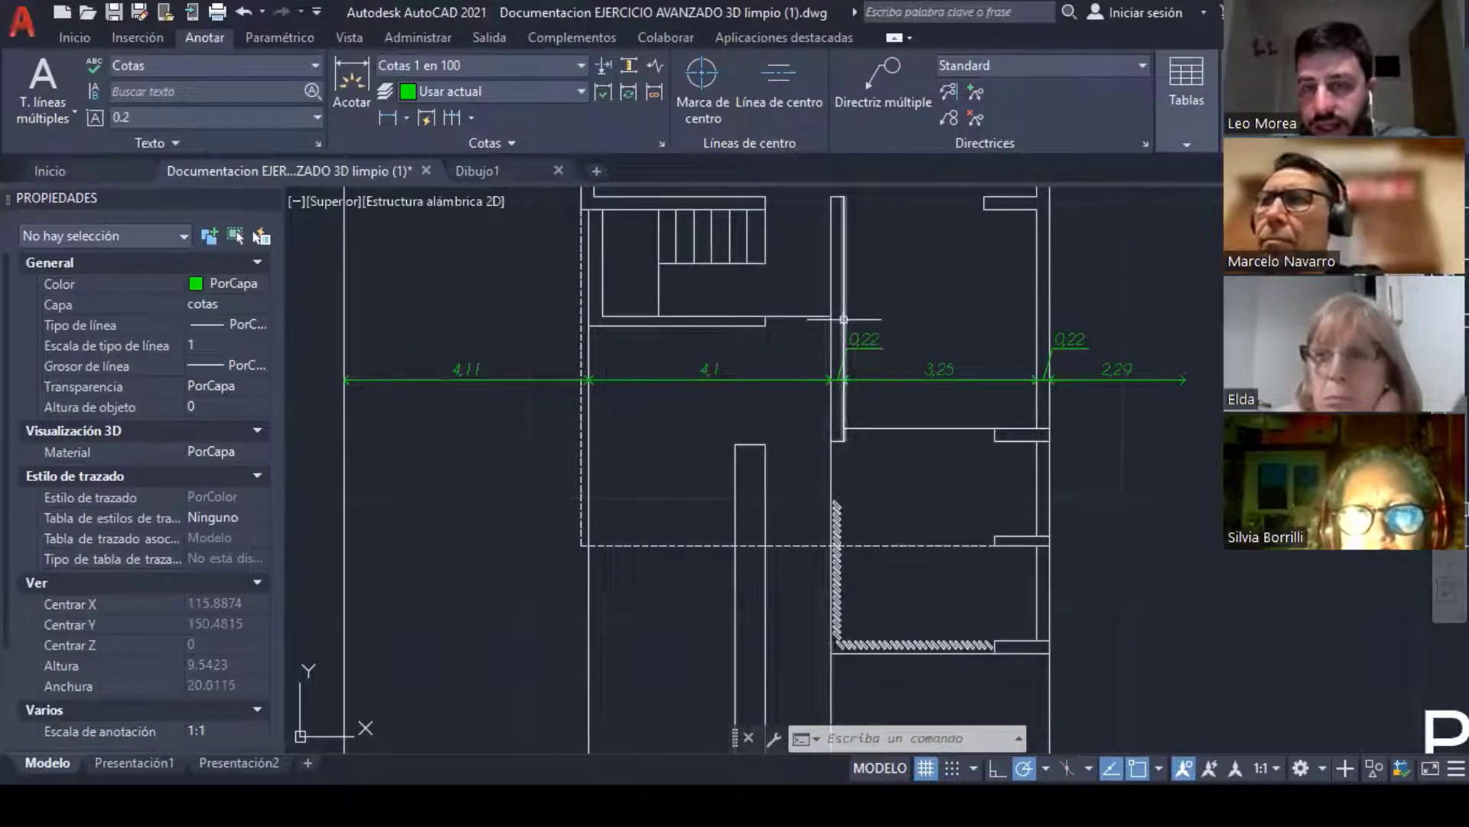
{"action": "scroll", "coordinate": [988, 364], "scroll_direction": "up", "scroll_amount": 4}
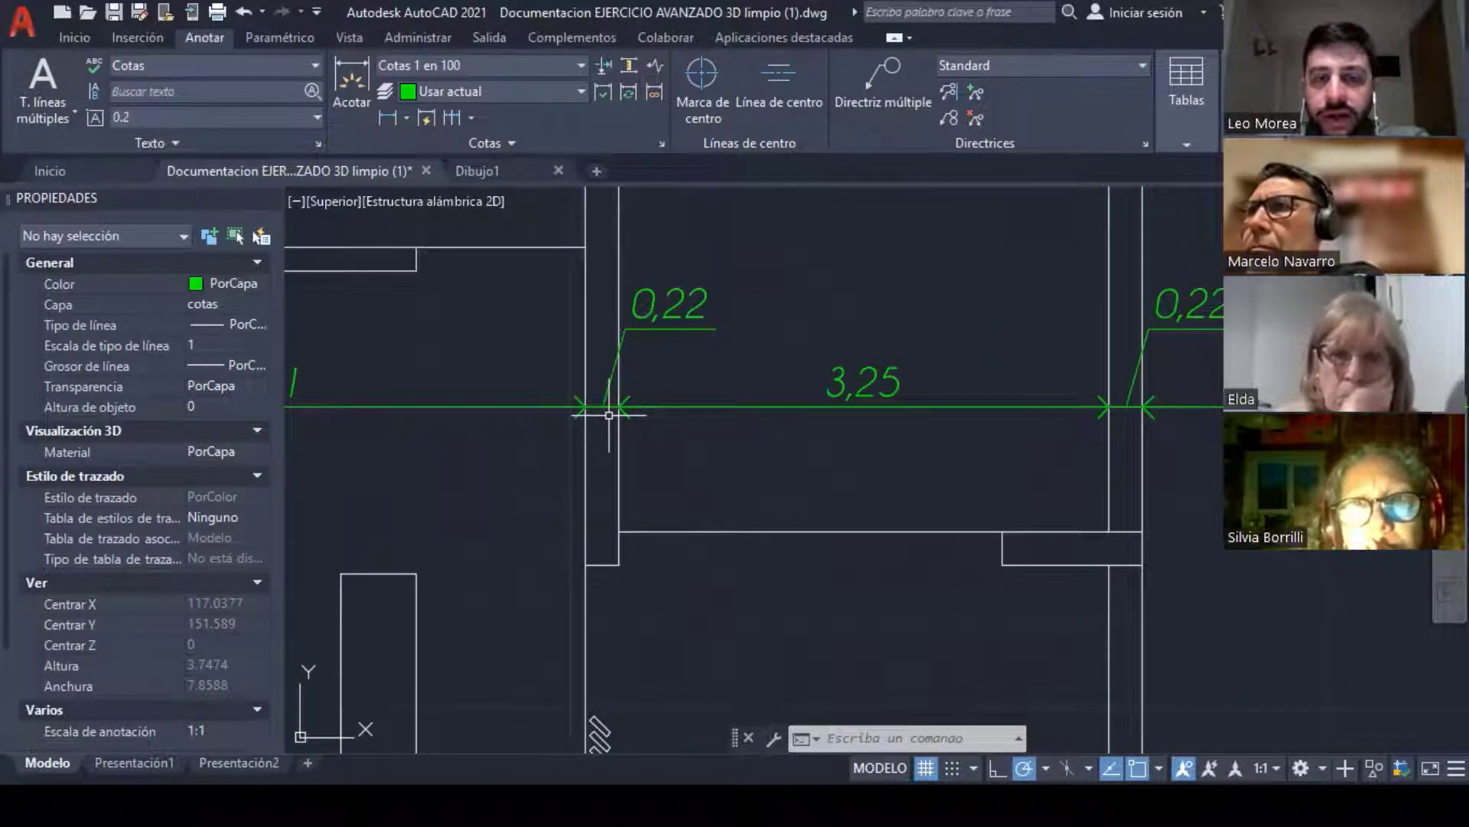
{"action": "scroll", "coordinate": [646, 395], "scroll_direction": "up", "scroll_amount": 2}
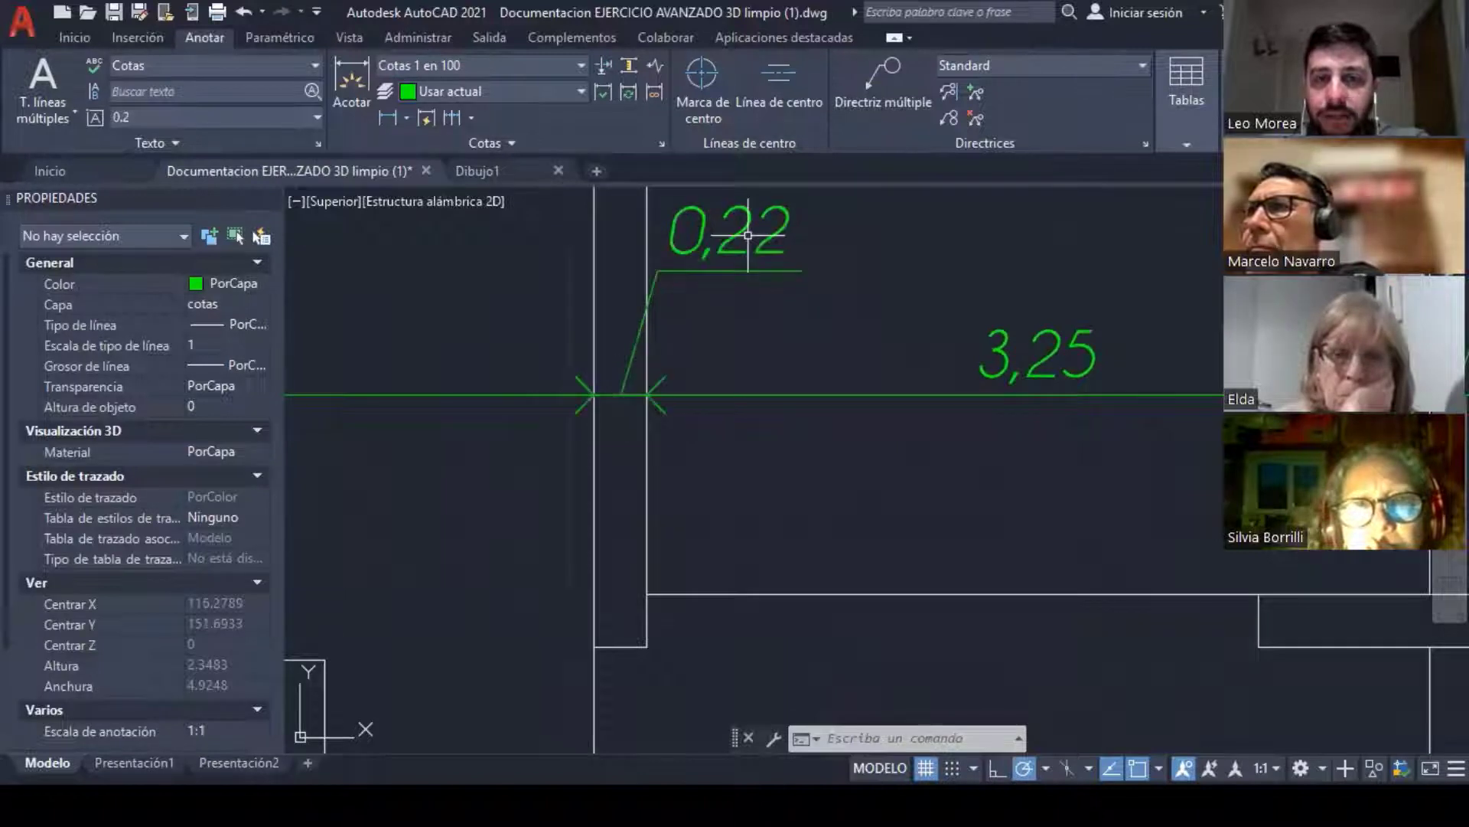
{"action": "scroll", "coordinate": [673, 283], "scroll_direction": "down", "scroll_amount": 4}
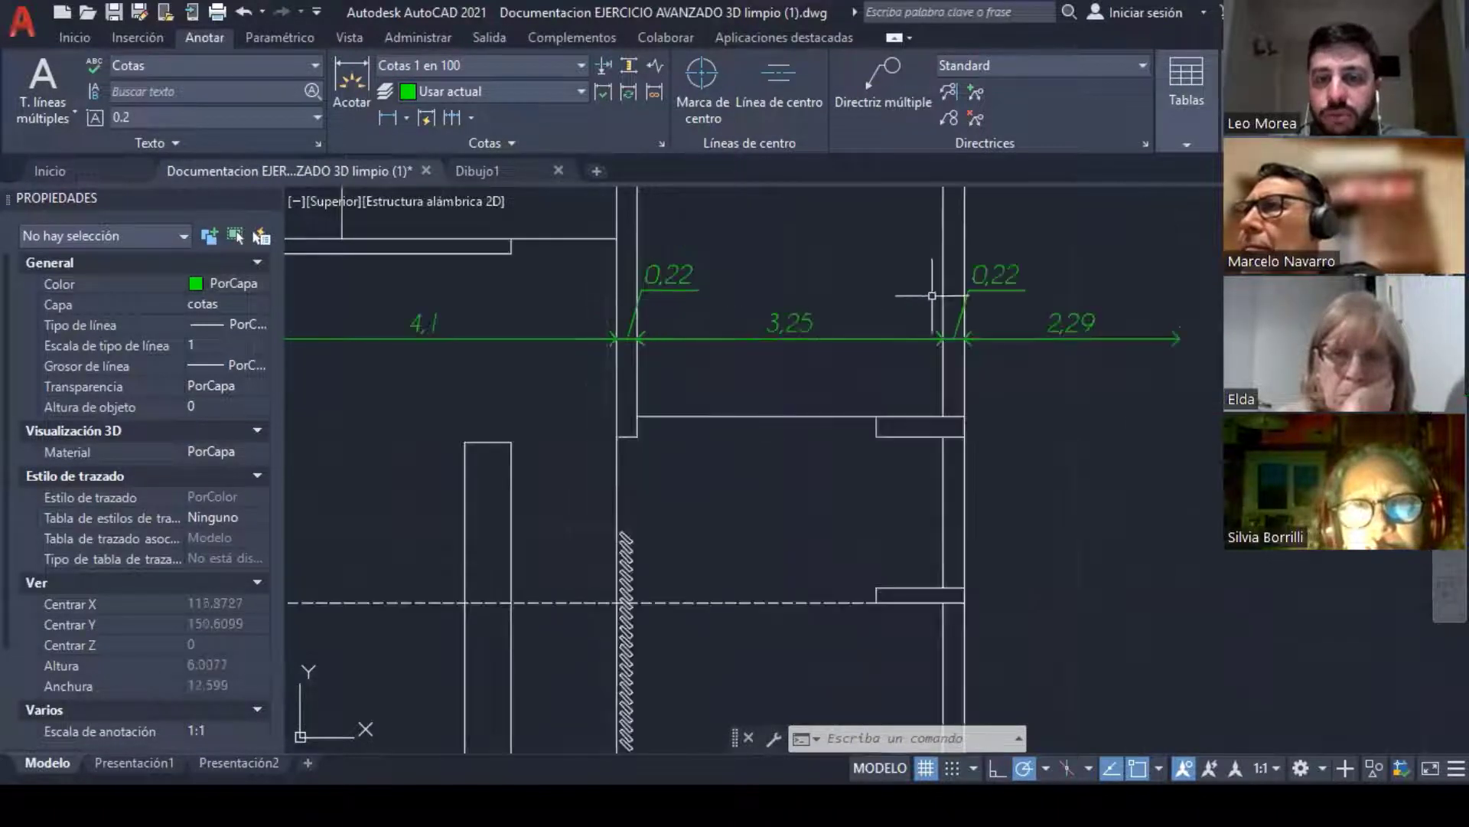
{"action": "scroll", "coordinate": [748, 299], "scroll_direction": "up", "scroll_amount": 2}
{"action": "middle_click_drag", "start_coordinate": [684, 284], "coordinate": [730, 348]}
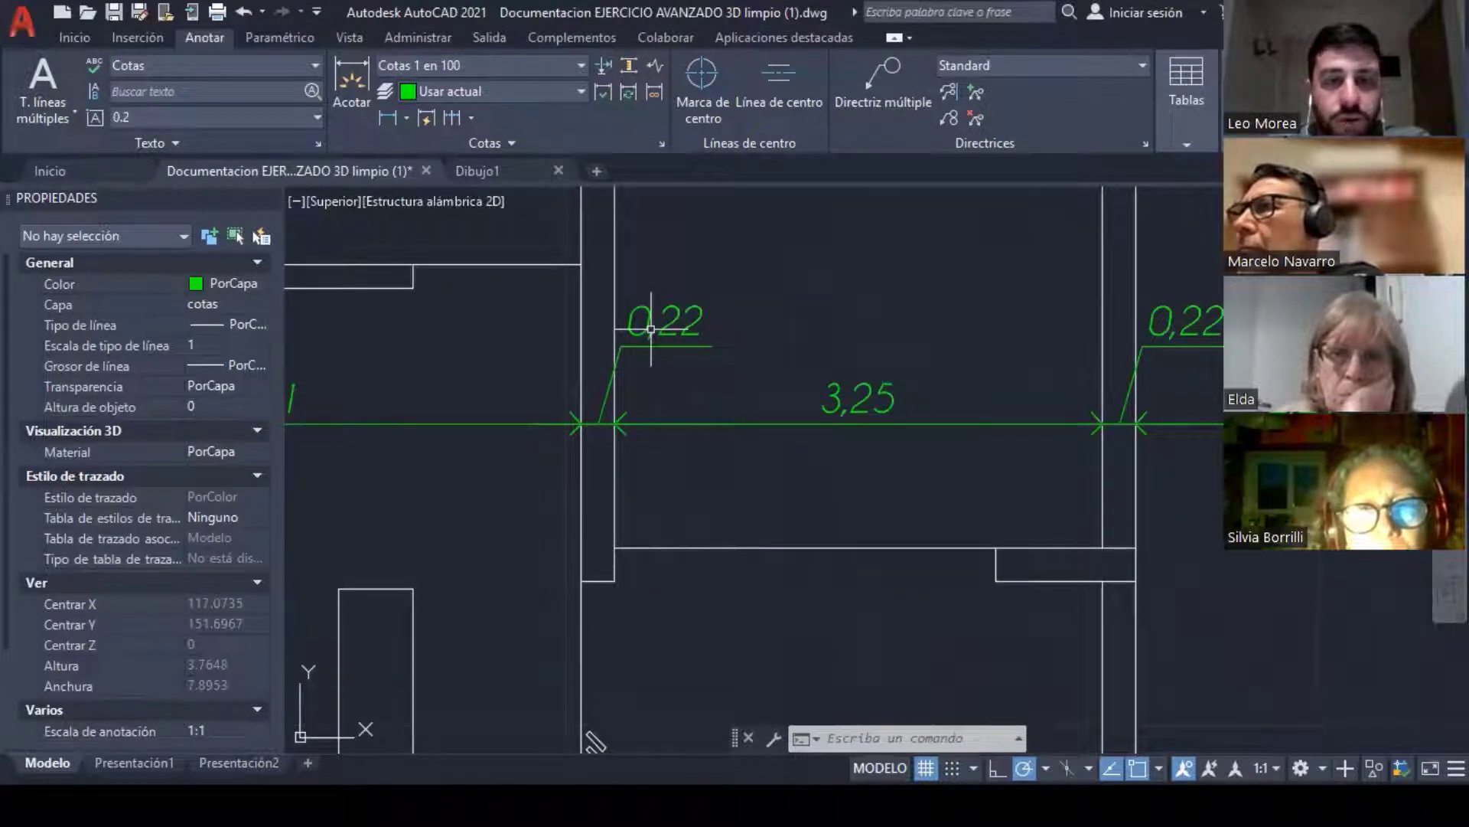
{"action": "left_click", "coordinate": [551, 66]}
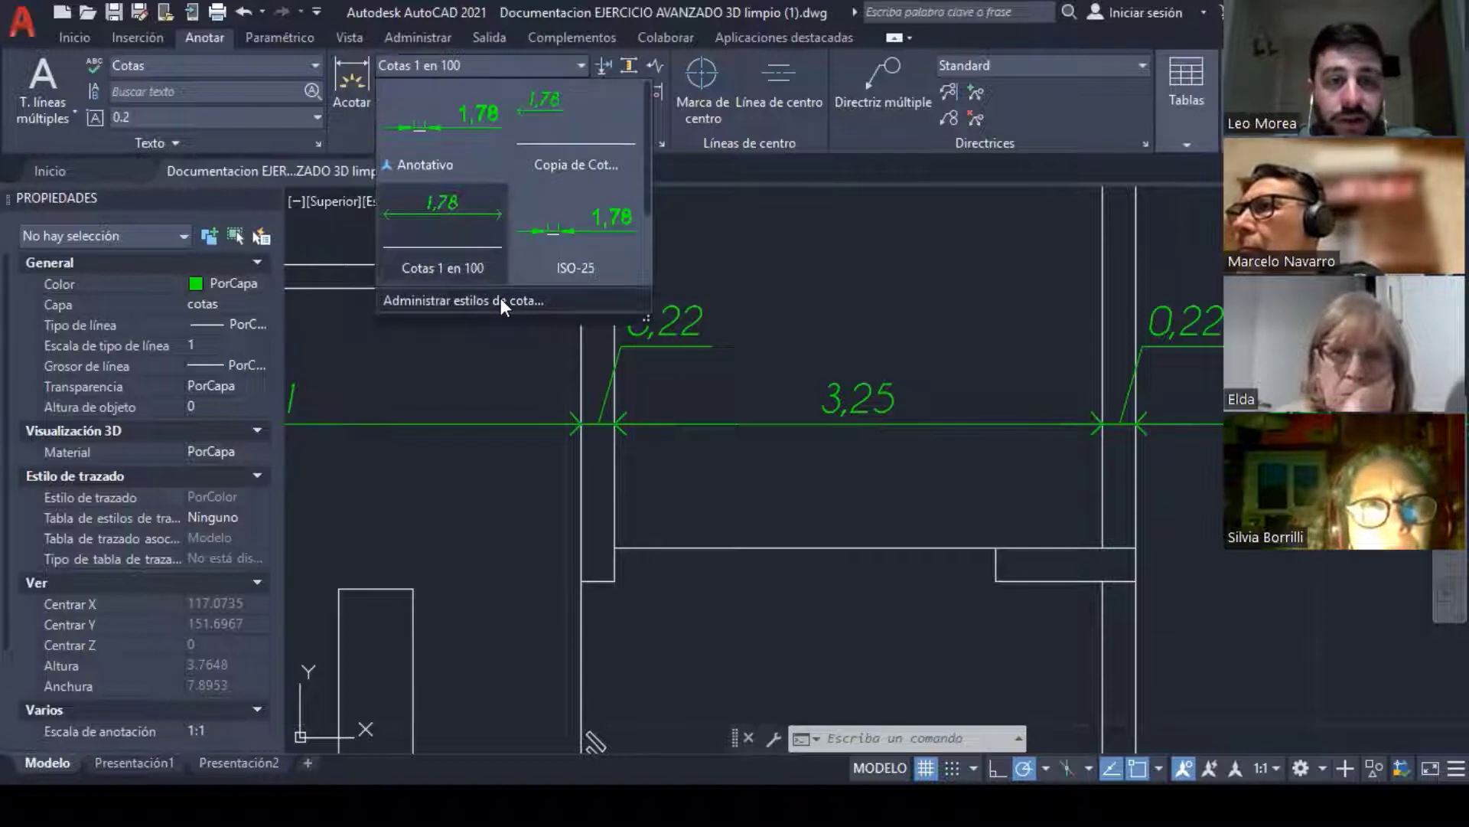
{"action": "left_click", "coordinate": [503, 301]}
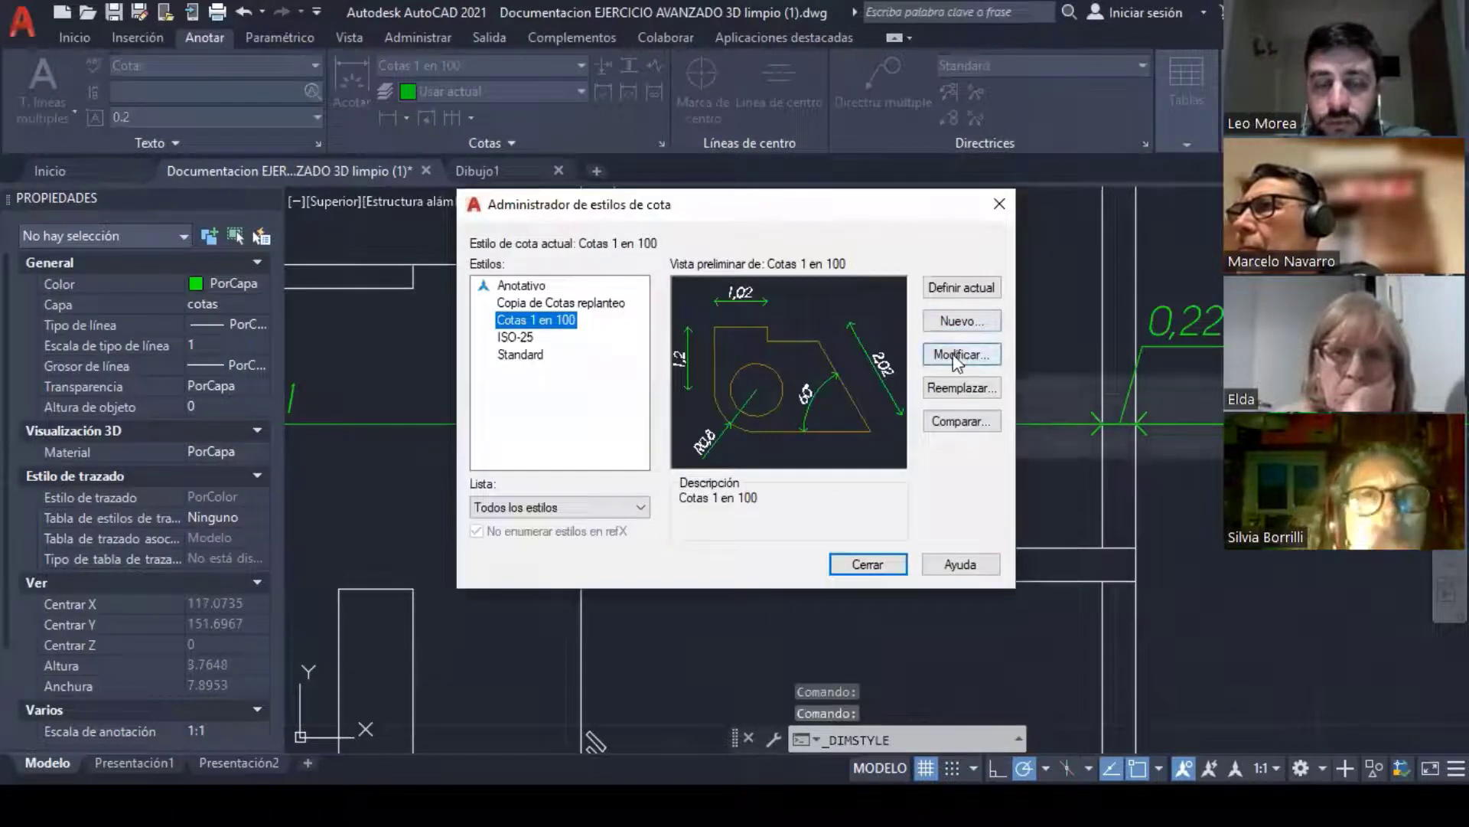
{"action": "left_click", "coordinate": [957, 360]}
{"action": "left_click", "coordinate": [537, 179]}
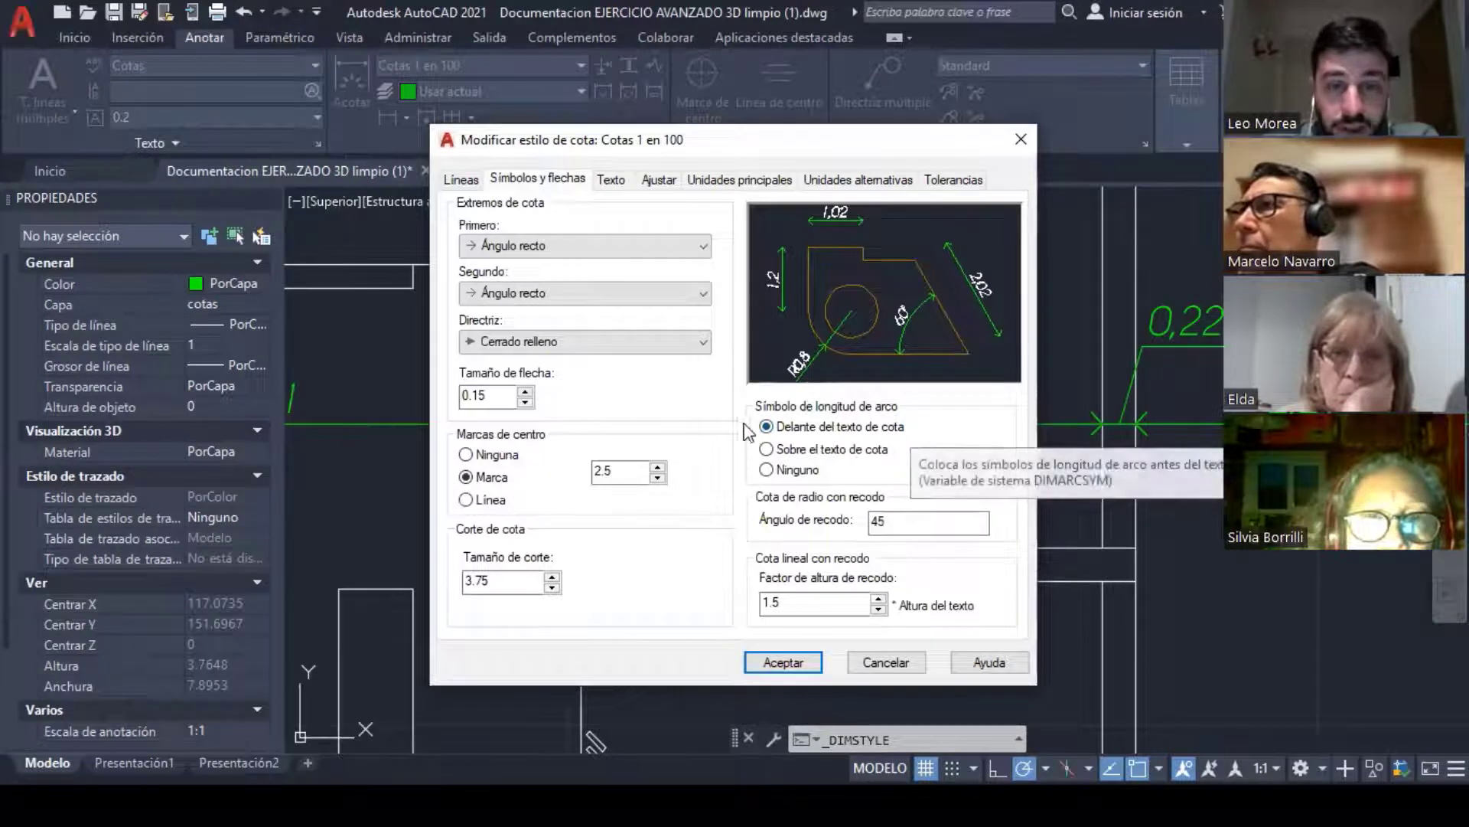
{"action": "left_click", "coordinate": [649, 180]}
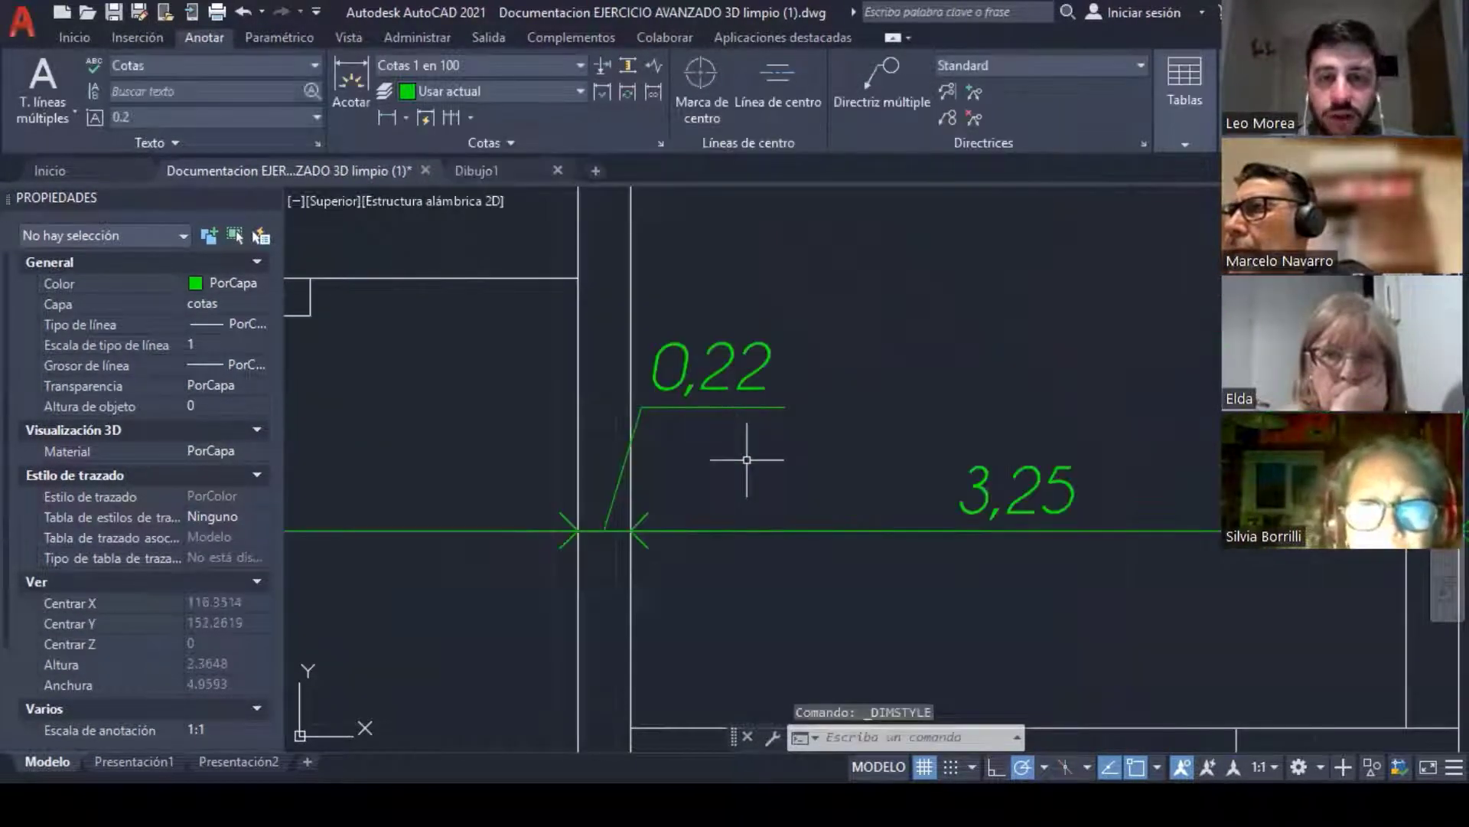
Step: Move the interior wall's 0,22 dimension text below the dimension line, to the opposite side of the wall
{"action": "left_click", "coordinate": [747, 460]}
{"action": "left_click", "coordinate": [689, 433]}
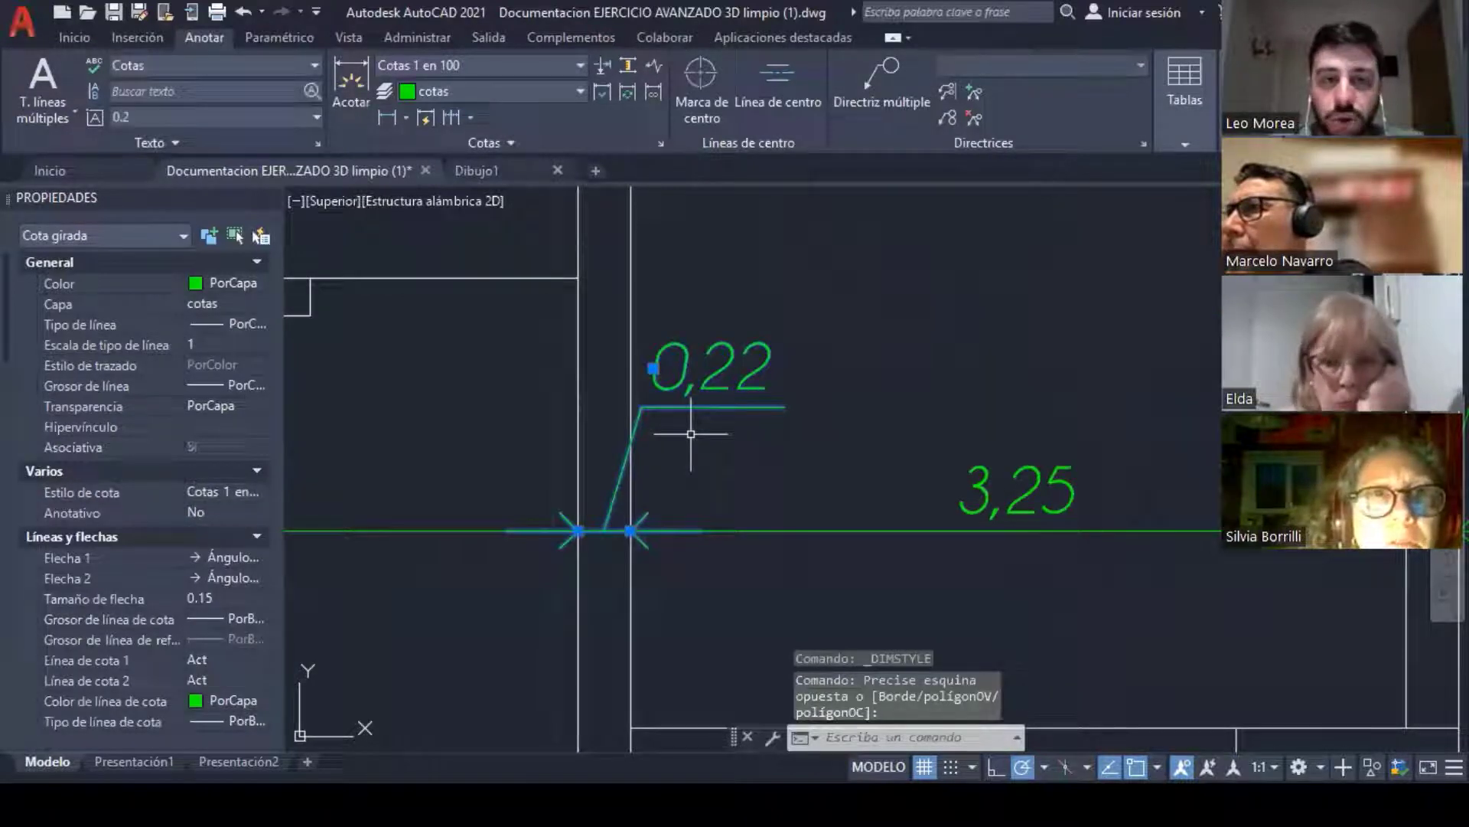
{"action": "mouse_move", "coordinate": [653, 369]}
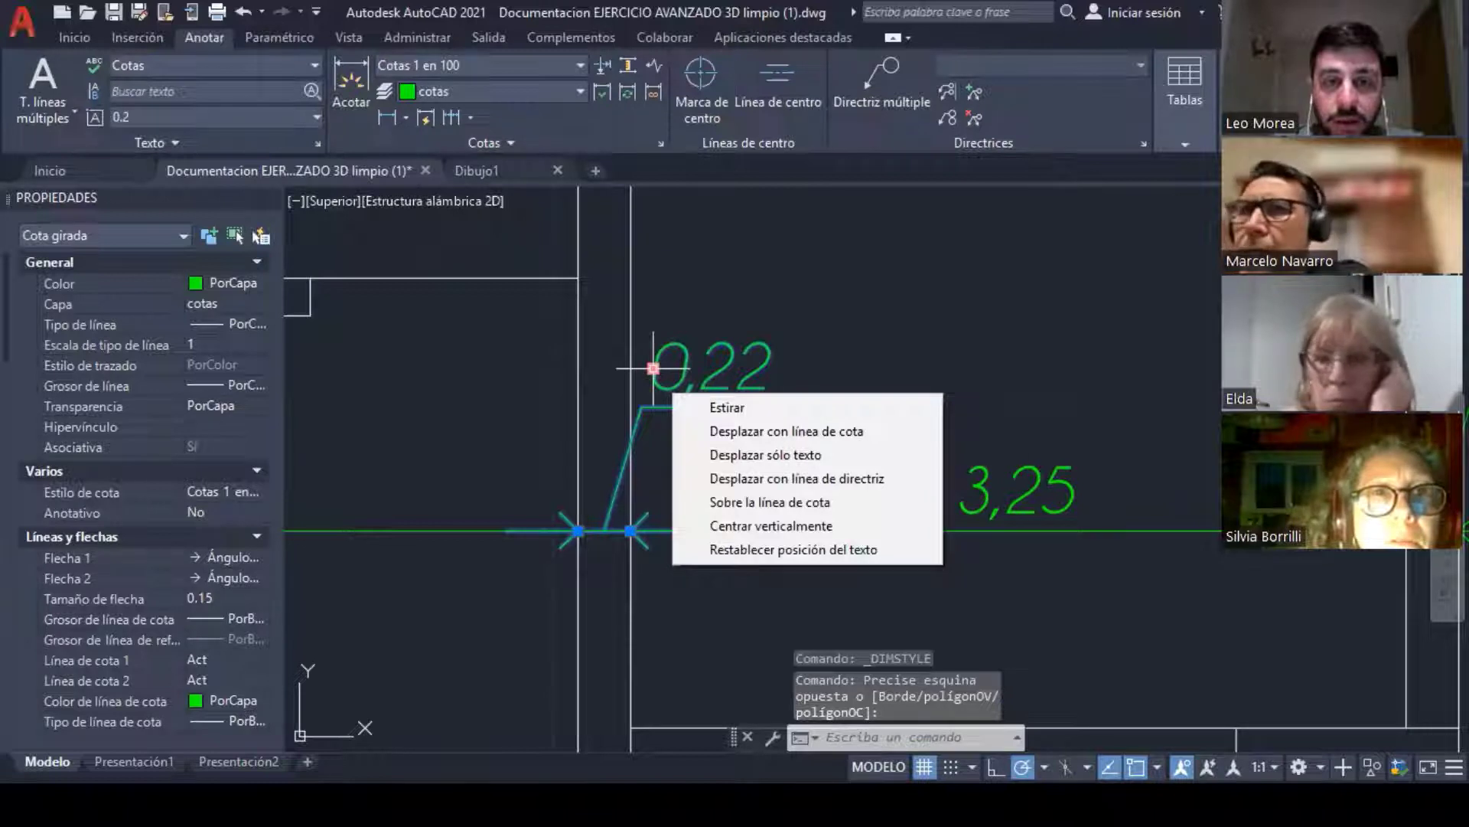
{"action": "left_click", "coordinate": [654, 369]}
{"action": "left_click", "coordinate": [543, 614]}
{"action": "middle_click_drag", "start_coordinate": [554, 541], "coordinate": [615, 402]}
{"action": "key", "text": "Escape"}
{"action": "key", "text": "Escape"}
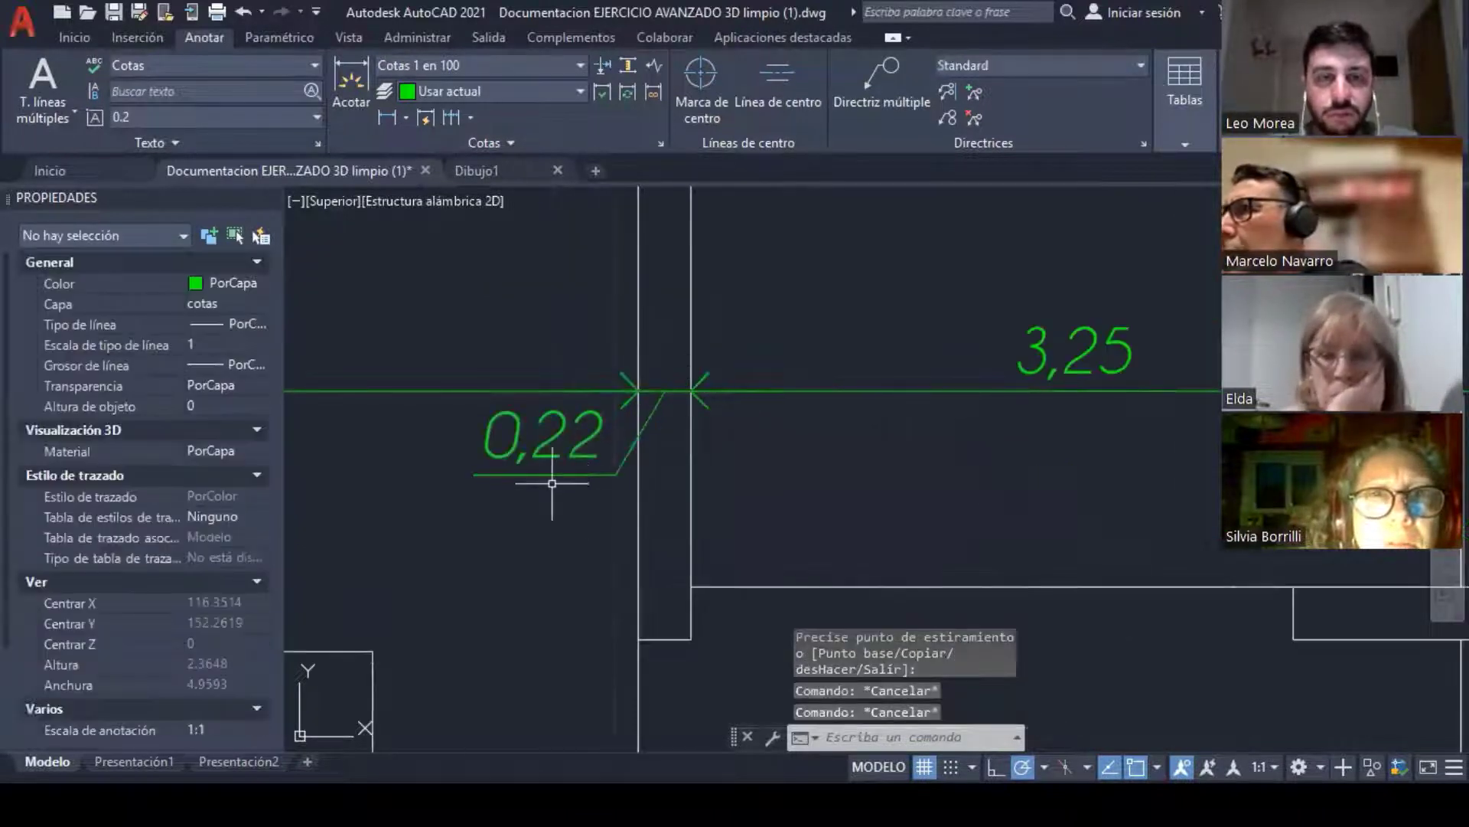
Step: Examine the interior and exterior wall-thickness dimension texts along the horizontal chain
{"action": "left_click", "coordinate": [551, 490]}
{"action": "key", "text": "Escape"}
{"action": "key", "text": "Escape"}
{"action": "key", "text": "Escape"}
{"action": "scroll", "coordinate": [629, 421], "scroll_direction": "down", "scroll_amount": 4}
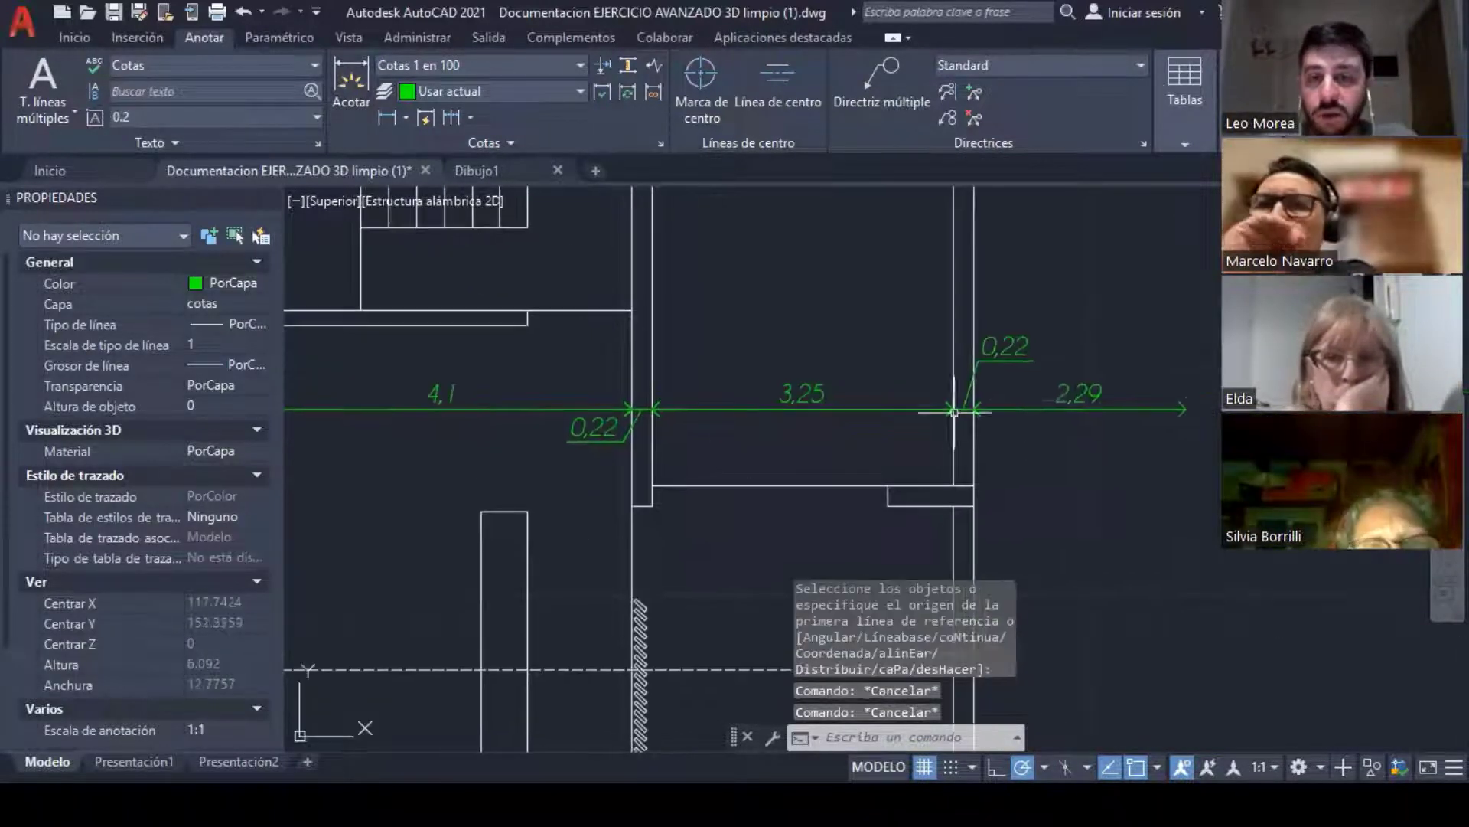
{"action": "key", "text": "Escape"}
{"action": "scroll", "coordinate": [1026, 400], "scroll_direction": "up", "scroll_amount": 2}
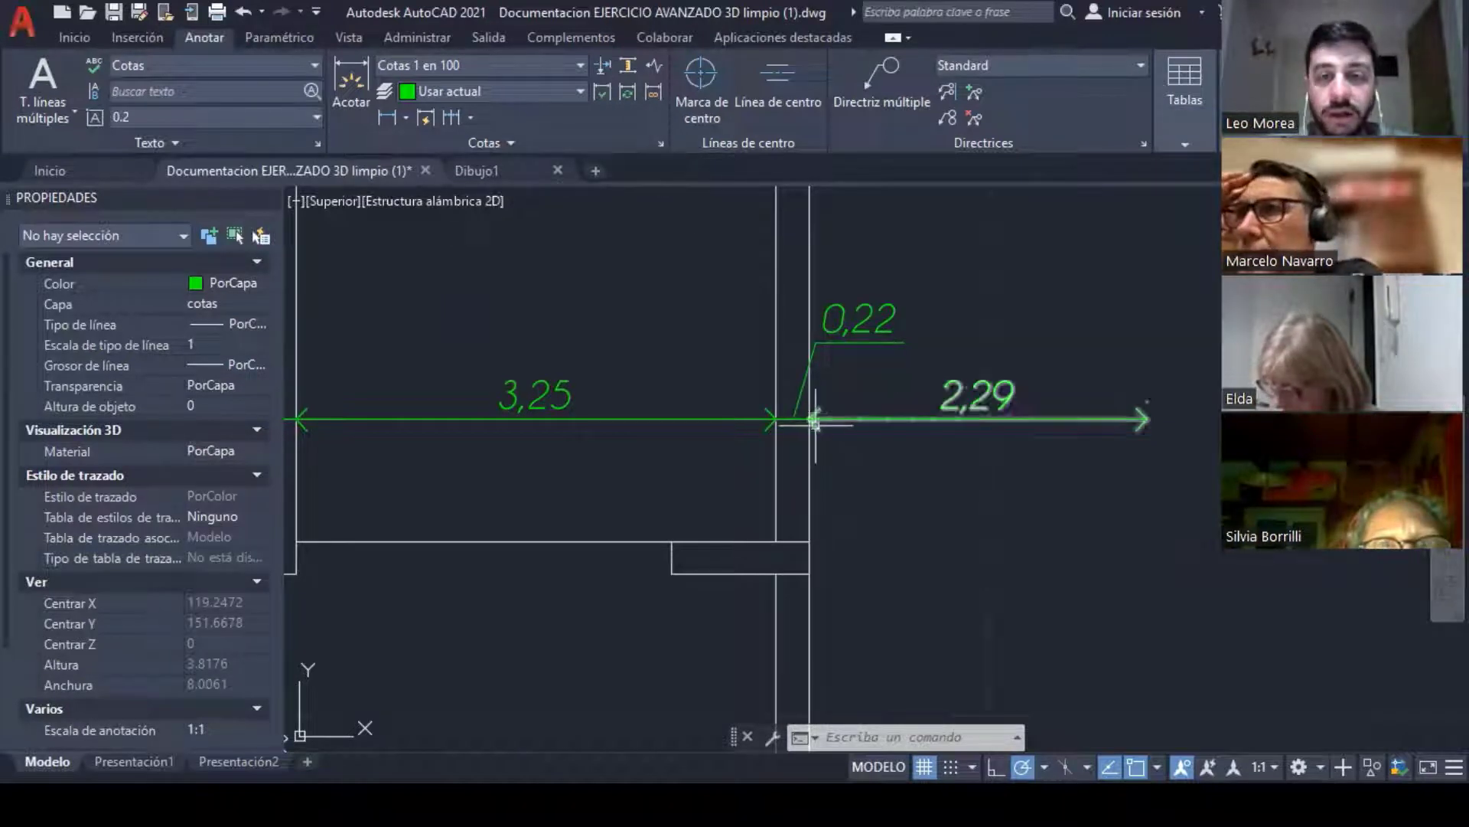
{"action": "mouse_move", "coordinate": [867, 325]}
{"action": "middle_mouse_down"}
{"action": "mouse_move", "coordinate": [970, 326]}
{"action": "mouse_move", "coordinate": [918, 280]}
{"action": "middle_mouse_up"}
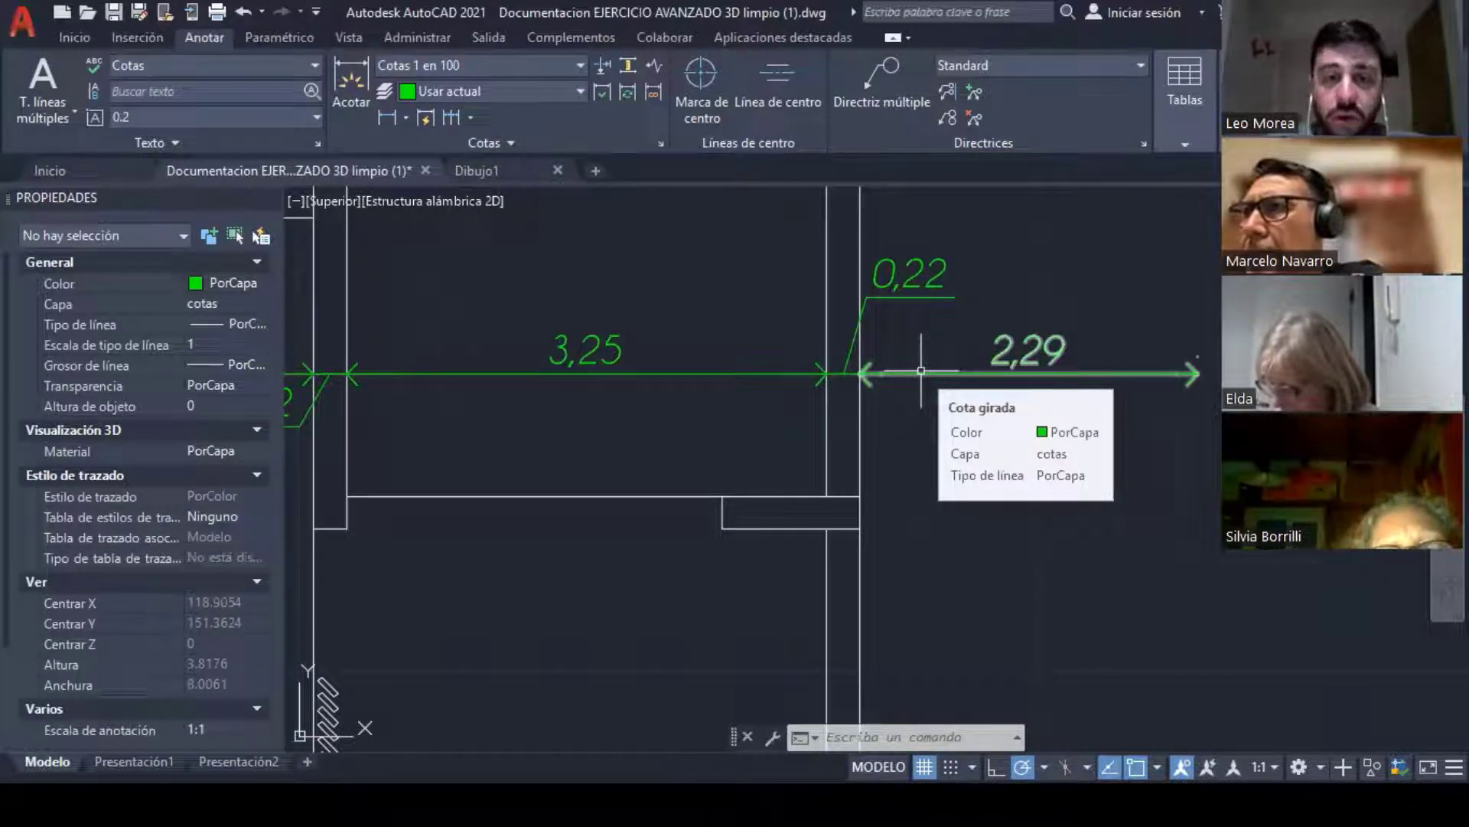
{"action": "middle_click_drag", "start_coordinate": [754, 401], "coordinate": [993, 371]}
{"action": "scroll", "coordinate": [485, 360], "scroll_direction": "up", "scroll_amount": 2}
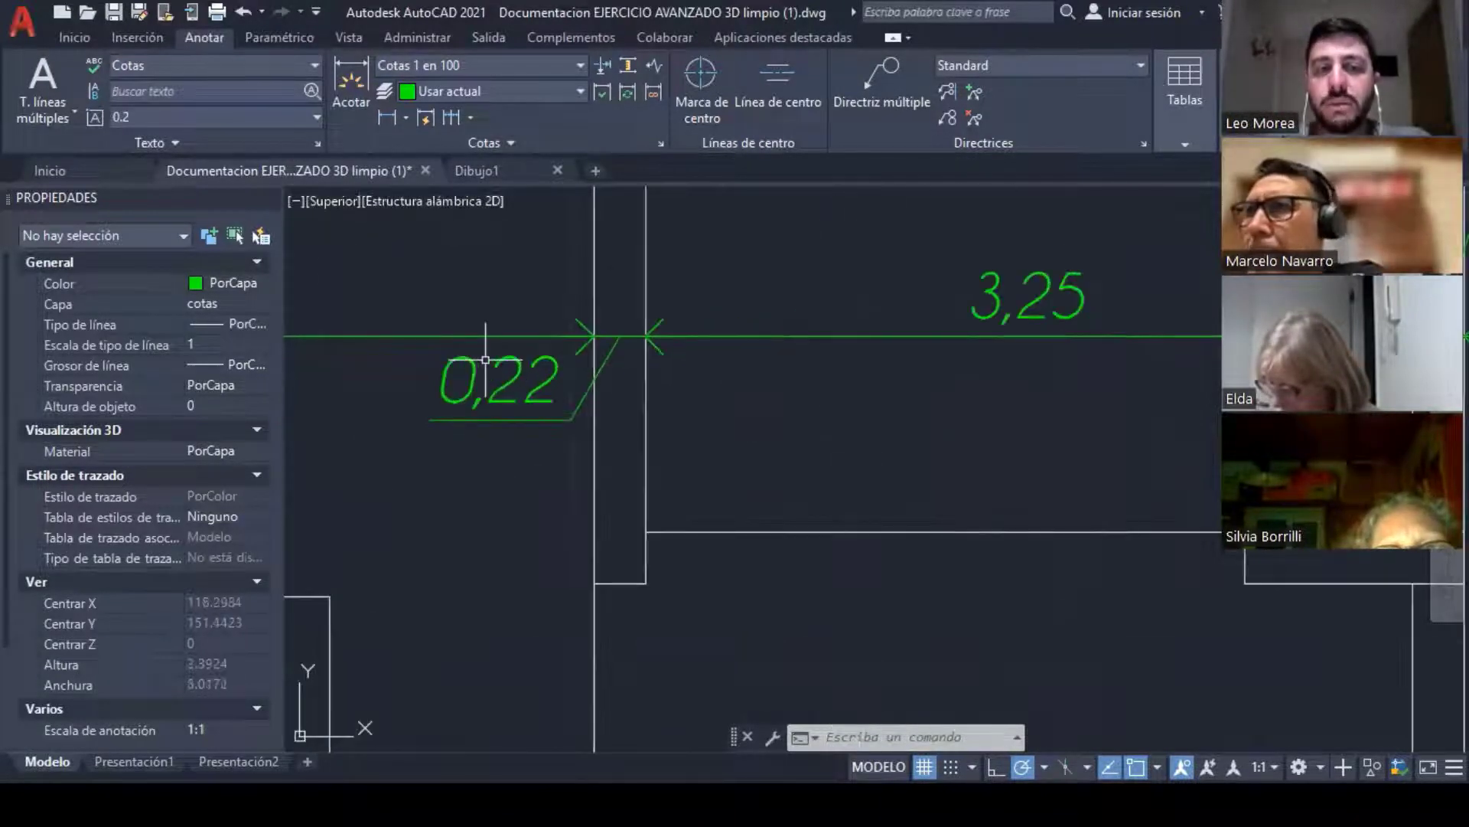
{"action": "scroll", "coordinate": [515, 415], "scroll_direction": "down", "scroll_amount": 2}
{"action": "middle_click_drag", "start_coordinate": [578, 490], "coordinate": [894, 484]}
{"action": "scroll", "coordinate": [906, 390], "scroll_direction": "up", "scroll_amount": 2}
{"action": "middle_click_drag", "start_coordinate": [882, 407], "coordinate": [521, 438]}
{"action": "scroll", "coordinate": [521, 439], "scroll_direction": "down", "scroll_amount": 2}
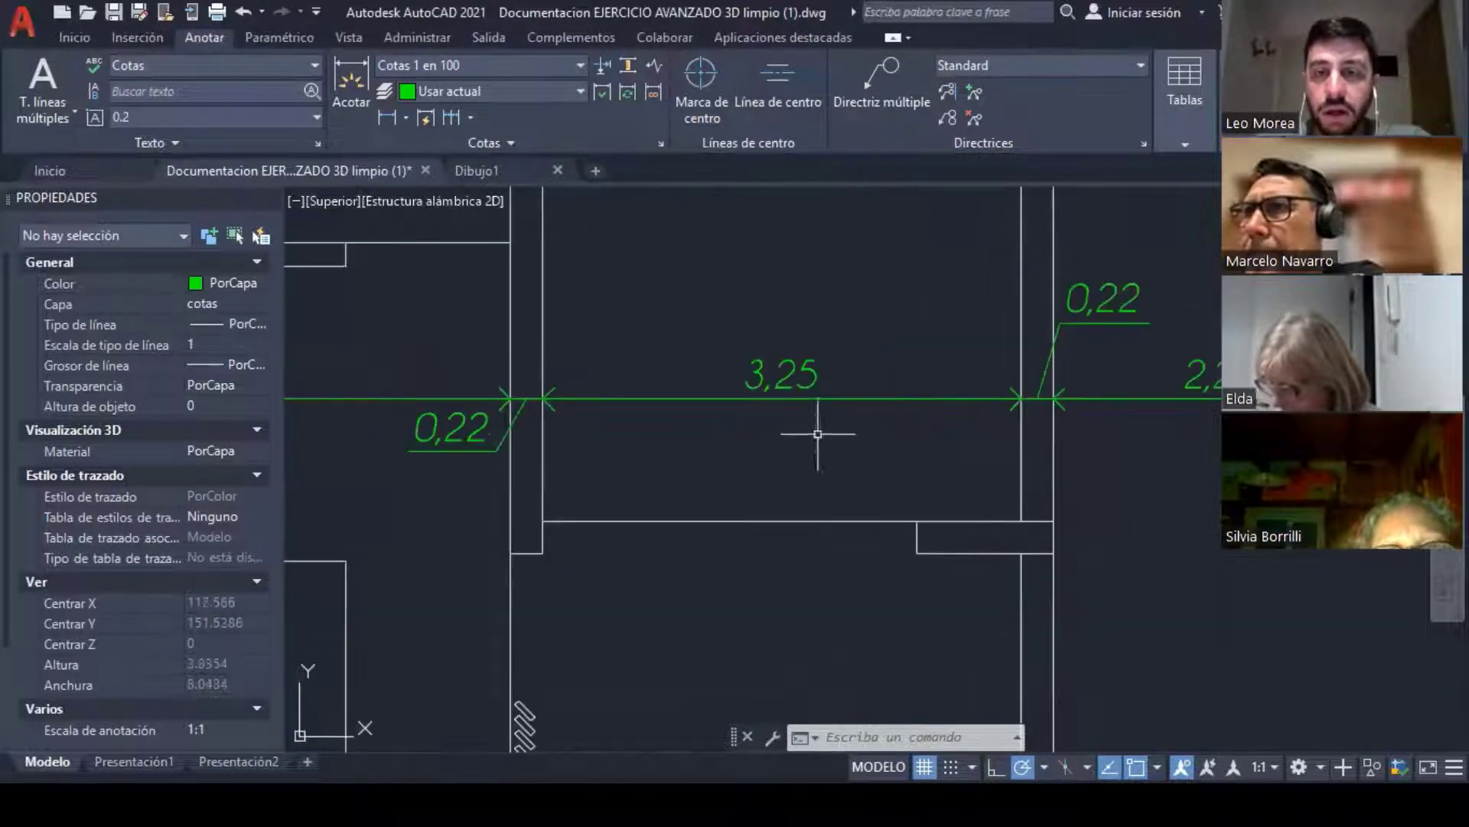
Step: Move the exterior wall's 0,22 dimension text below the dimension line, beside the wall's outer face
{"action": "left_click", "coordinate": [1111, 348]}
{"action": "left_click", "coordinate": [1068, 299]}
{"action": "mouse_move", "coordinate": [1067, 300]}
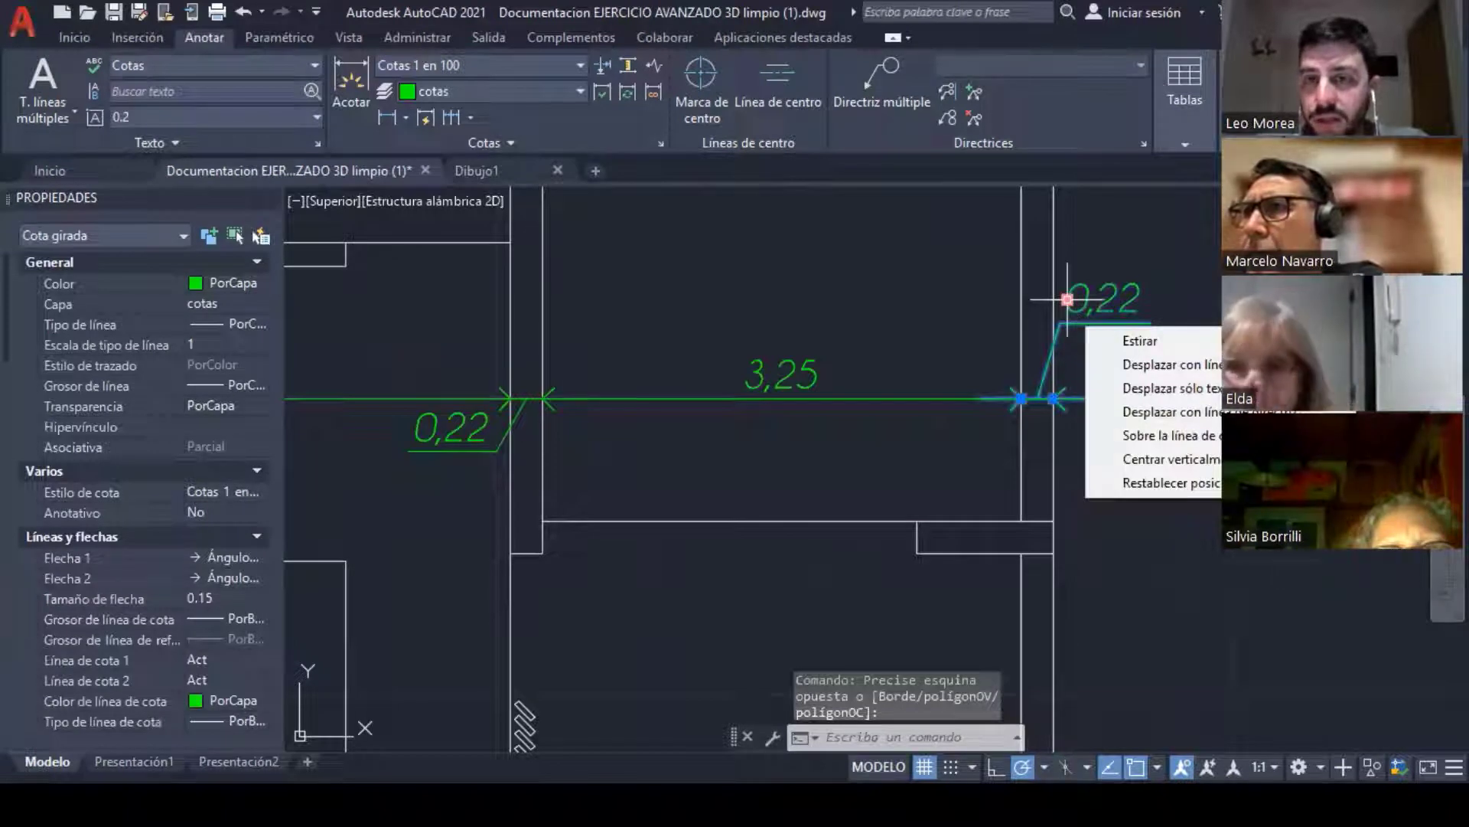
{"action": "left_click", "coordinate": [1068, 299]}
{"action": "scroll", "coordinate": [995, 454], "scroll_direction": "up", "scroll_amount": 2}
{"action": "left_click", "coordinate": [980, 398]}
{"action": "key", "text": "Escape"}
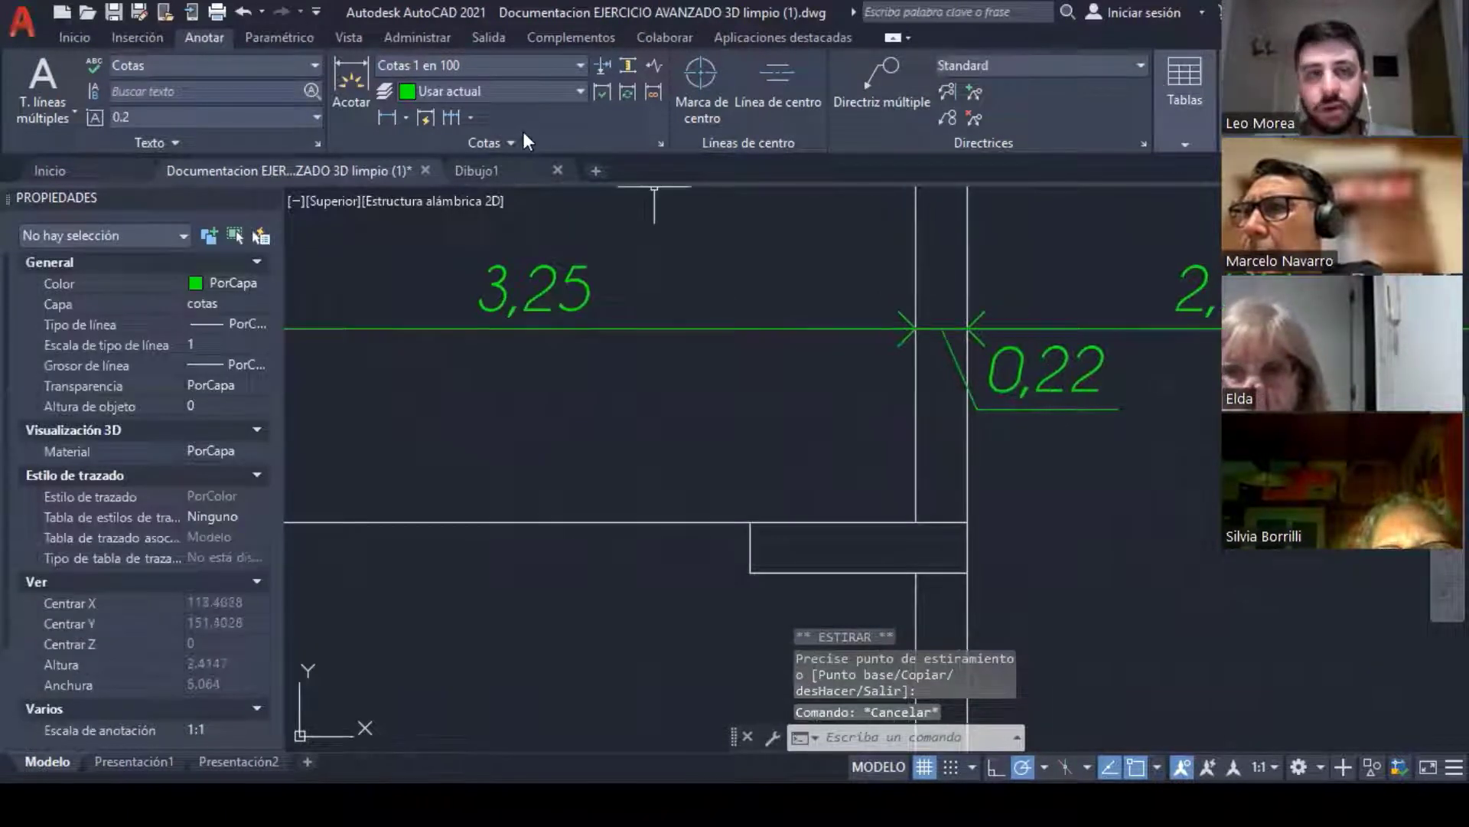
Step: Draw a long vertical reference line between the lot boundary and the plan's exterior wall, on the cotas layer
{"action": "scroll", "coordinate": [573, 413], "scroll_direction": "down", "scroll_amount": 4}
{"action": "middle_click_drag", "start_coordinate": [573, 413], "coordinate": [621, 416]}
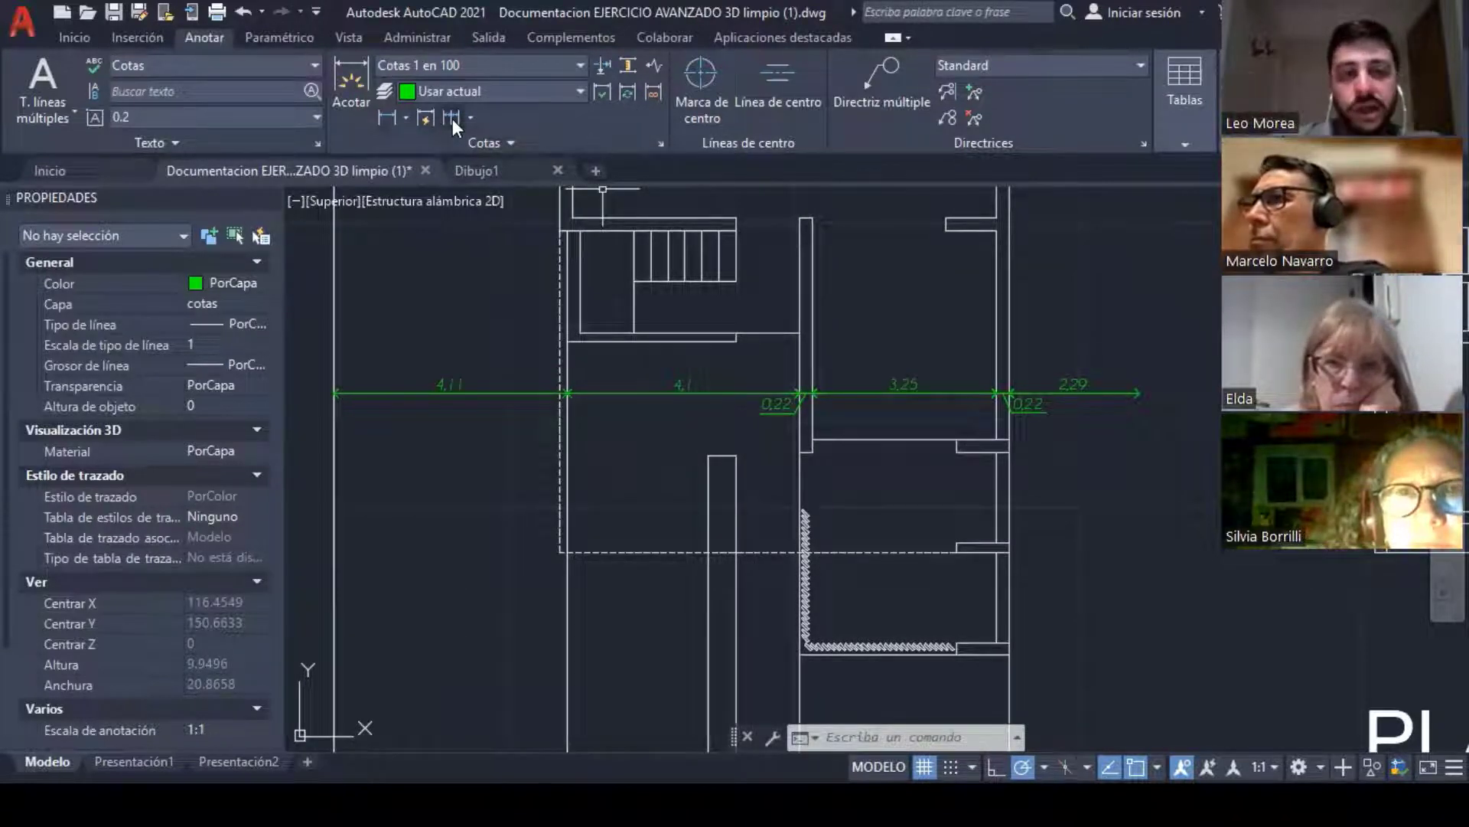
{"action": "scroll", "coordinate": [561, 382], "scroll_direction": "down", "scroll_amount": 4}
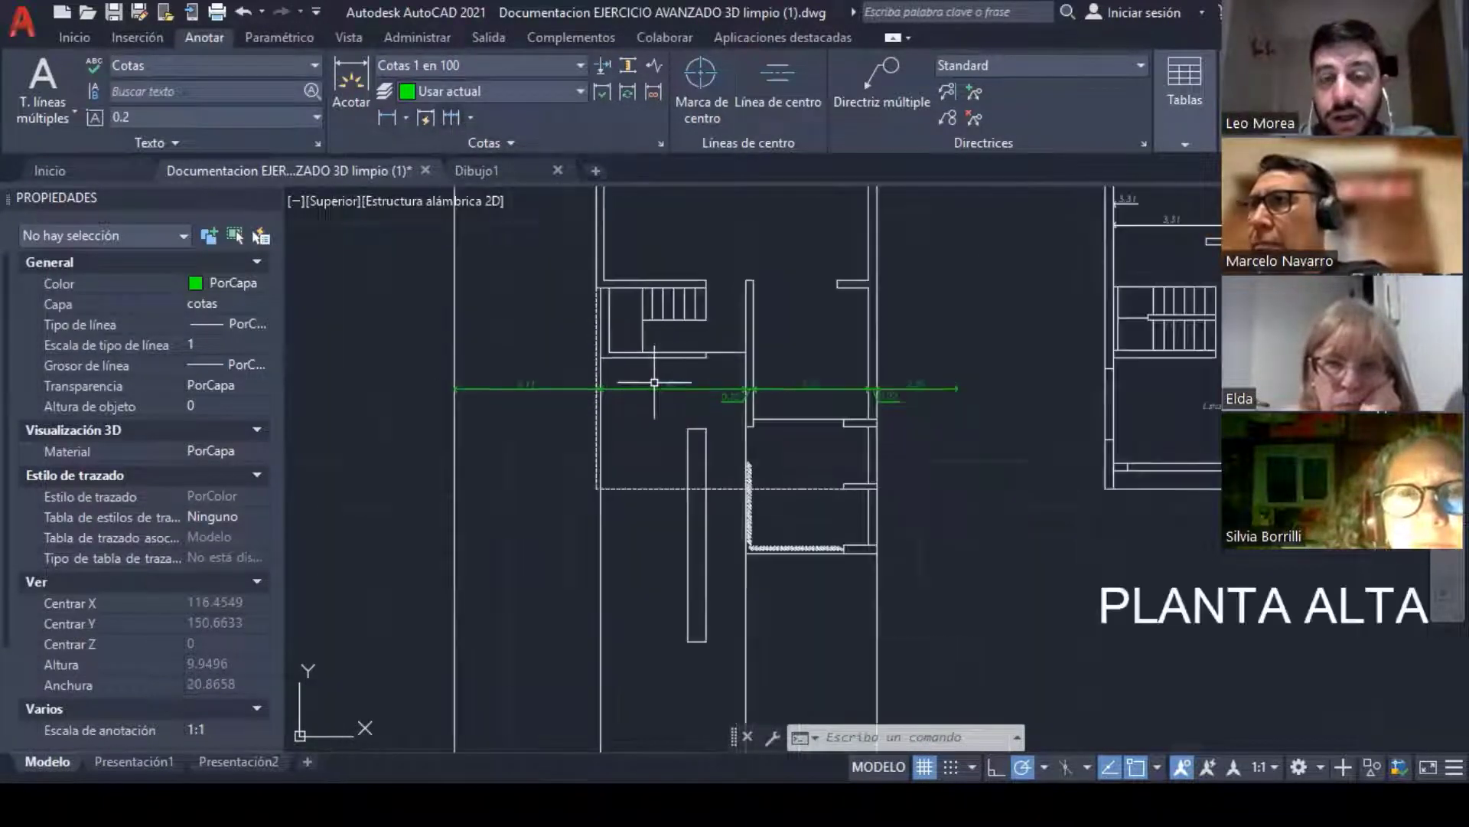
{"action": "scroll", "coordinate": [589, 342], "scroll_direction": "up", "scroll_amount": 4}
{"action": "left_click", "coordinate": [96, 39]}
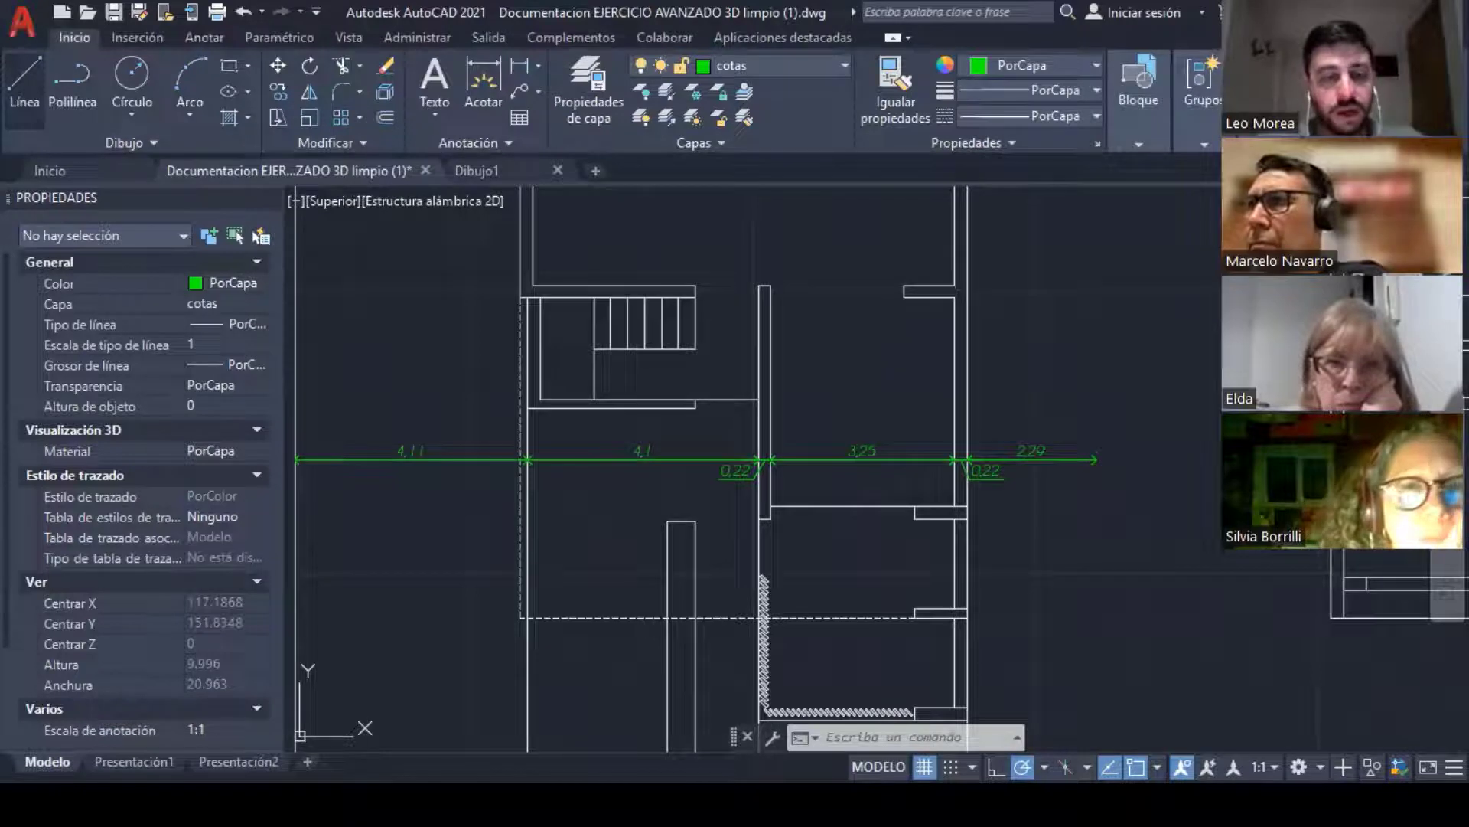
{"action": "scroll", "coordinate": [525, 378], "scroll_direction": "down", "scroll_amount": 4}
{"action": "left_click", "coordinate": [522, 377]}
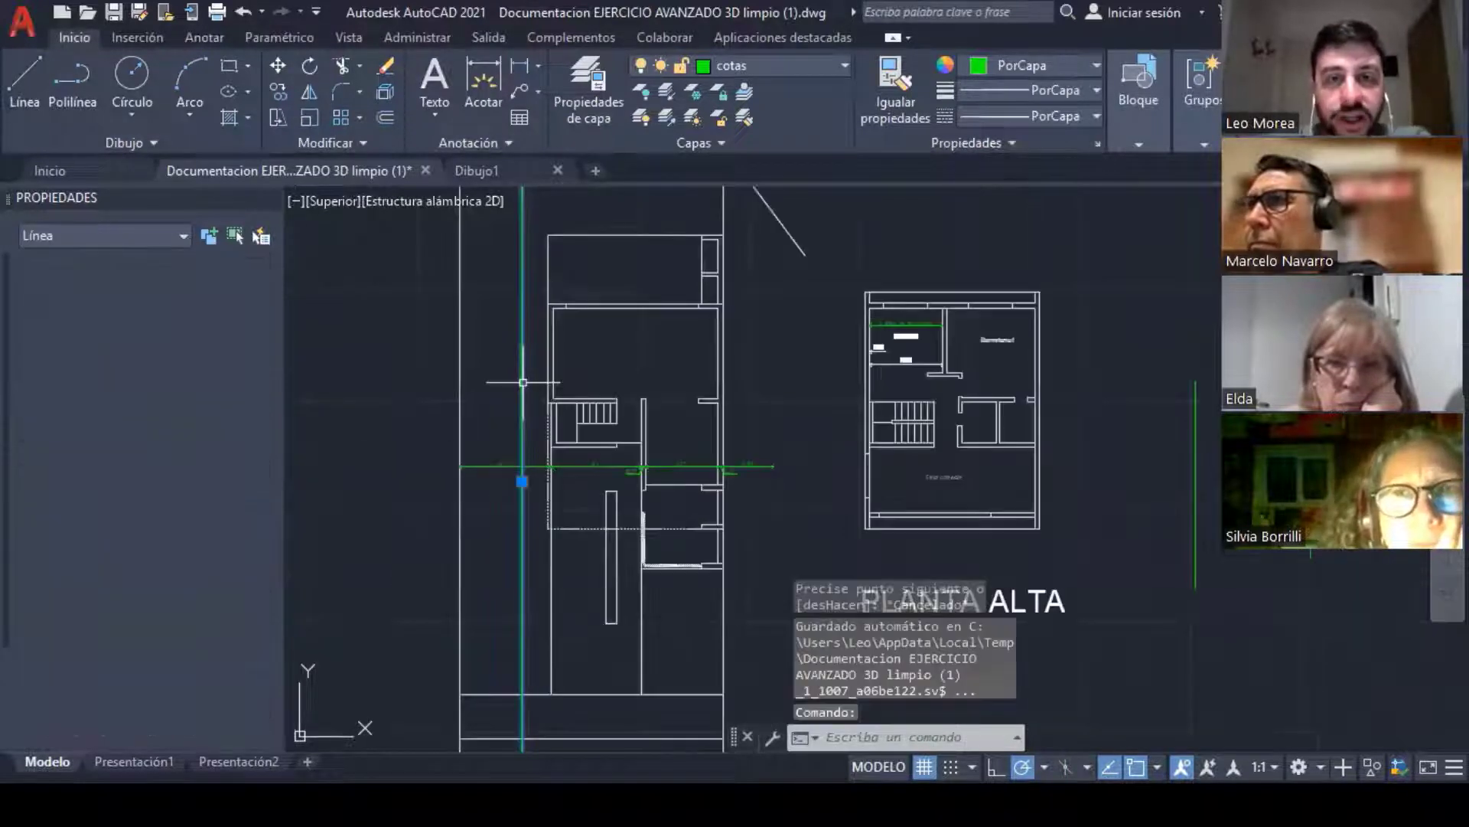
{"action": "scroll", "coordinate": [535, 394], "scroll_direction": "up", "scroll_amount": 2}
{"action": "key", "text": "Escape"}
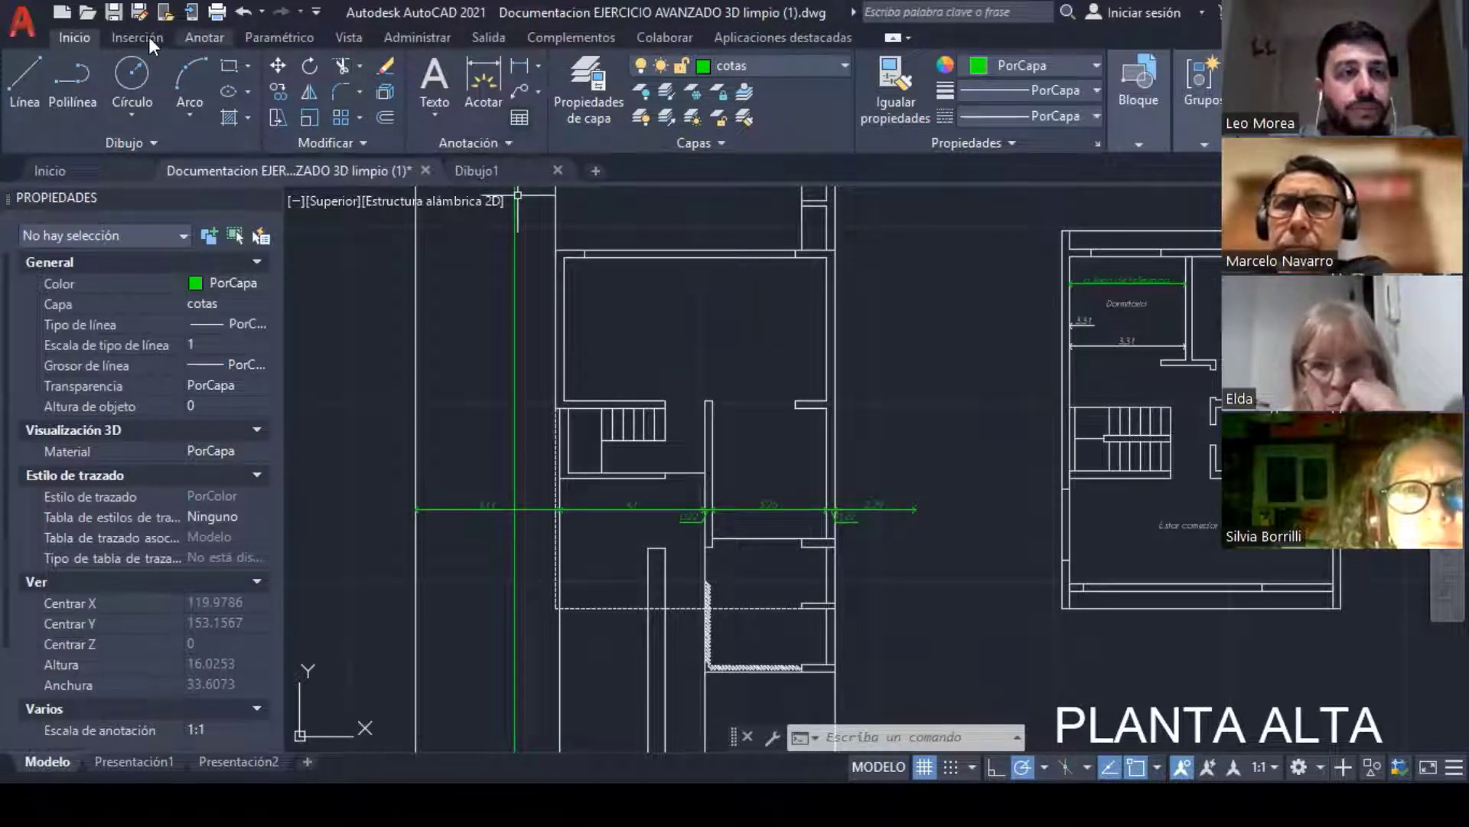
Step: Review the Continue and Baseline dimension commands and their help descriptions
{"action": "left_click", "coordinate": [203, 36]}
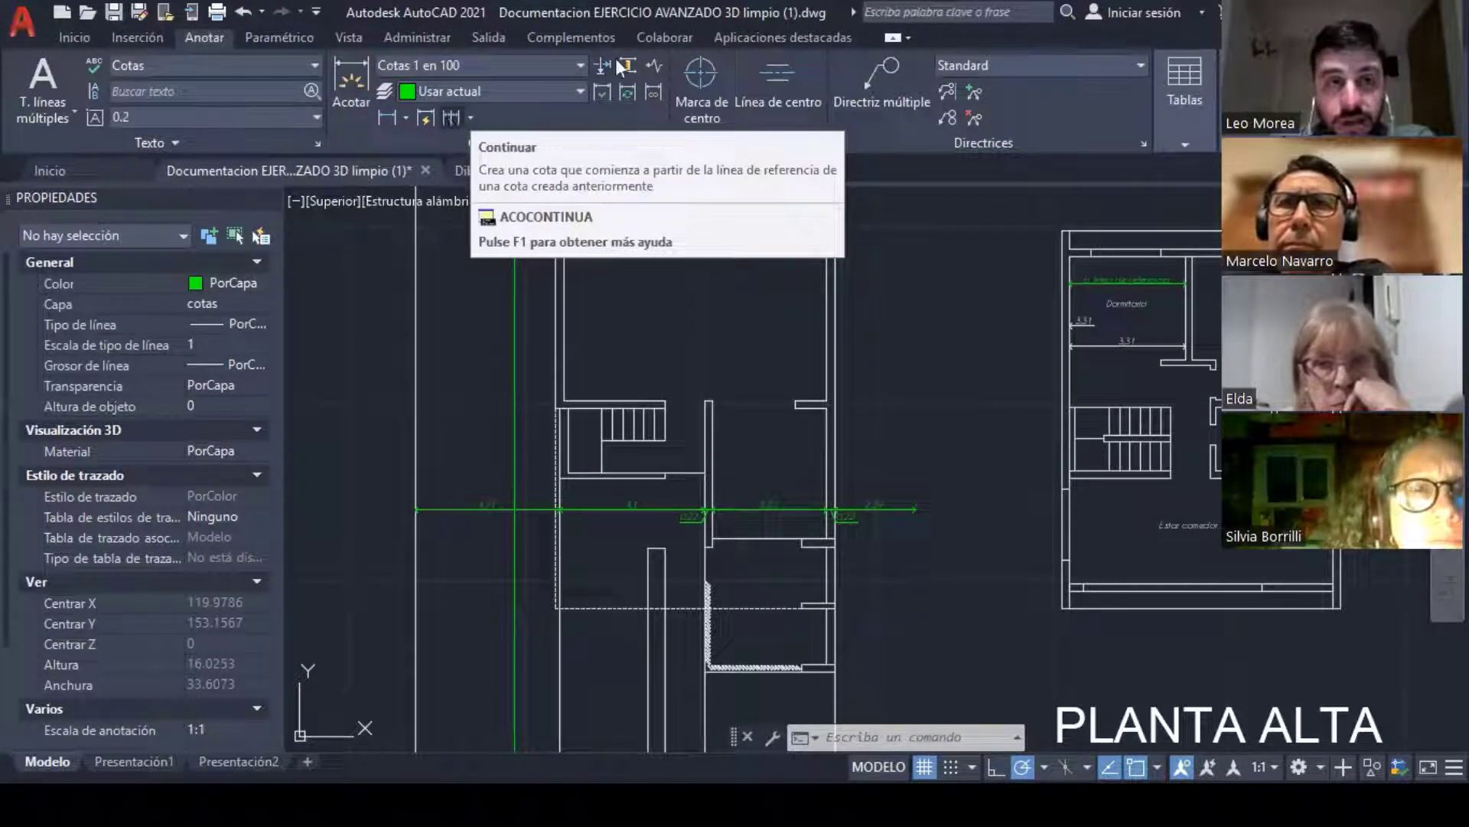
{"action": "left_click", "coordinate": [471, 115]}
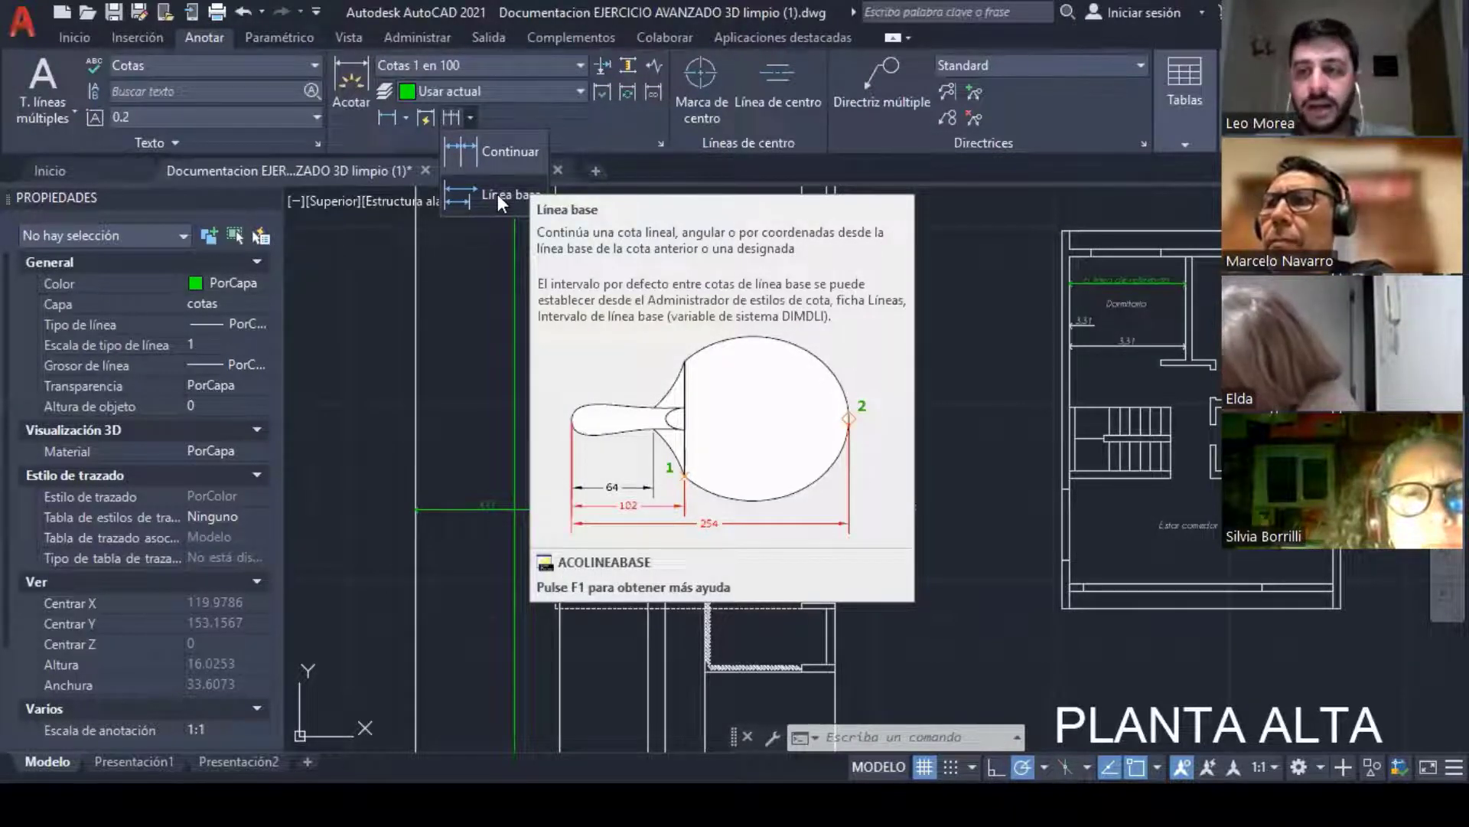
{"action": "key", "text": "Escape"}
{"action": "key", "text": "Escape"}
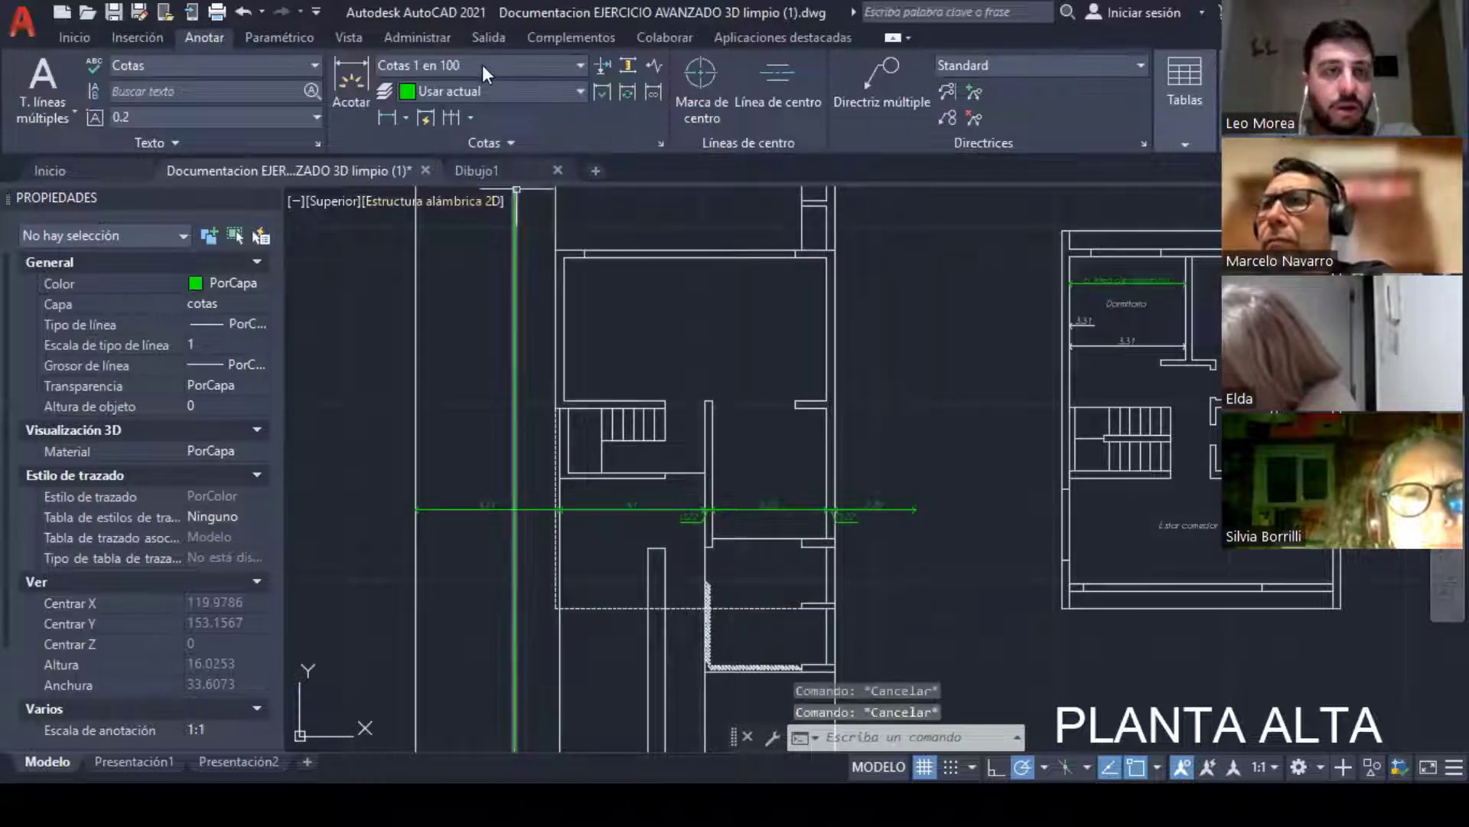
Step: Using the Copia de Cotas replanteo style, dimension the horizontal distance from the green vertical reference line to the interior wall's near face
{"action": "left_click", "coordinate": [482, 65]}
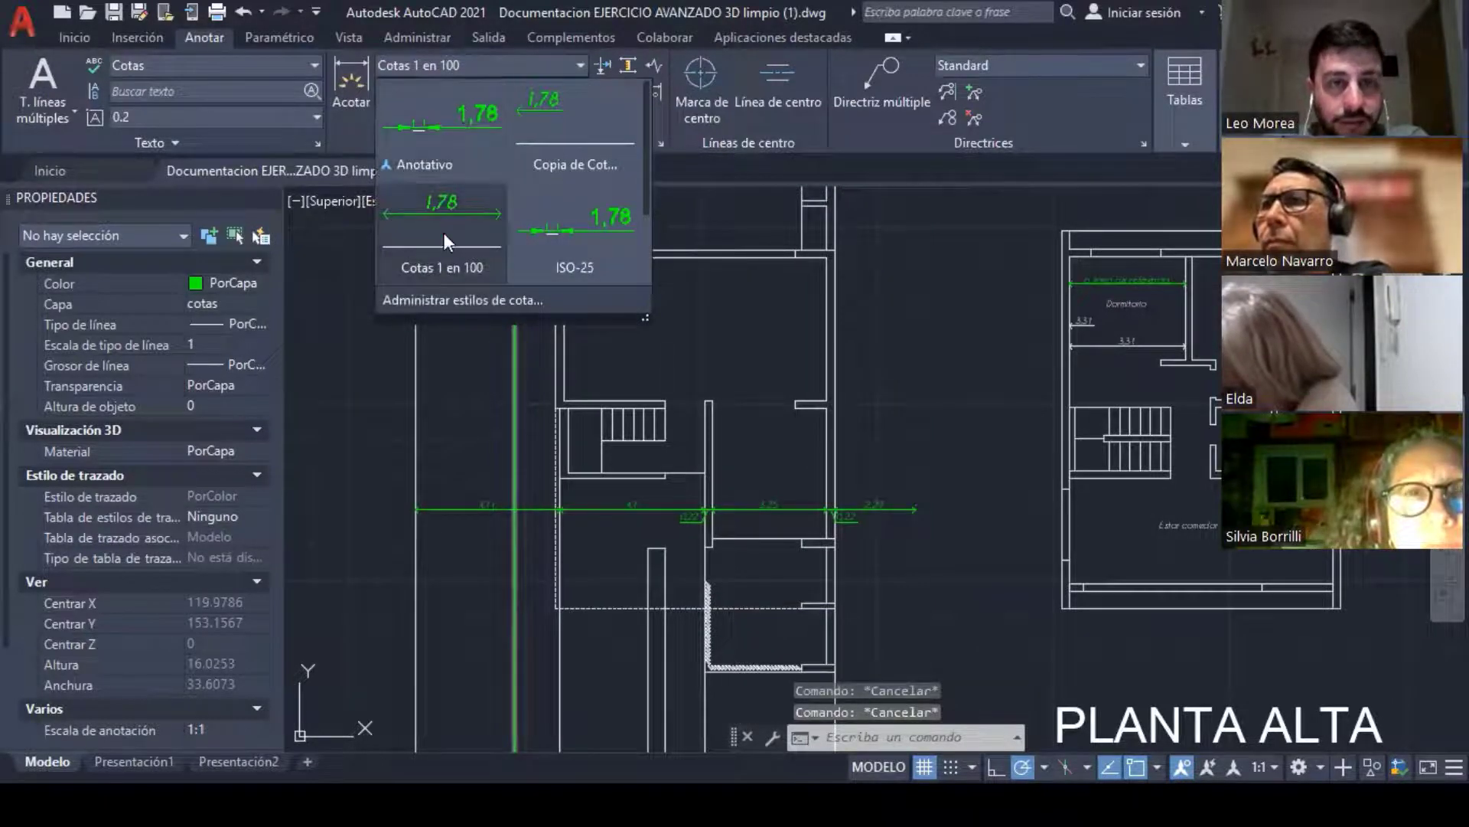
{"action": "scroll", "coordinate": [595, 182], "scroll_direction": "down", "scroll_amount": 3}
{"action": "left_click", "coordinate": [559, 107]}
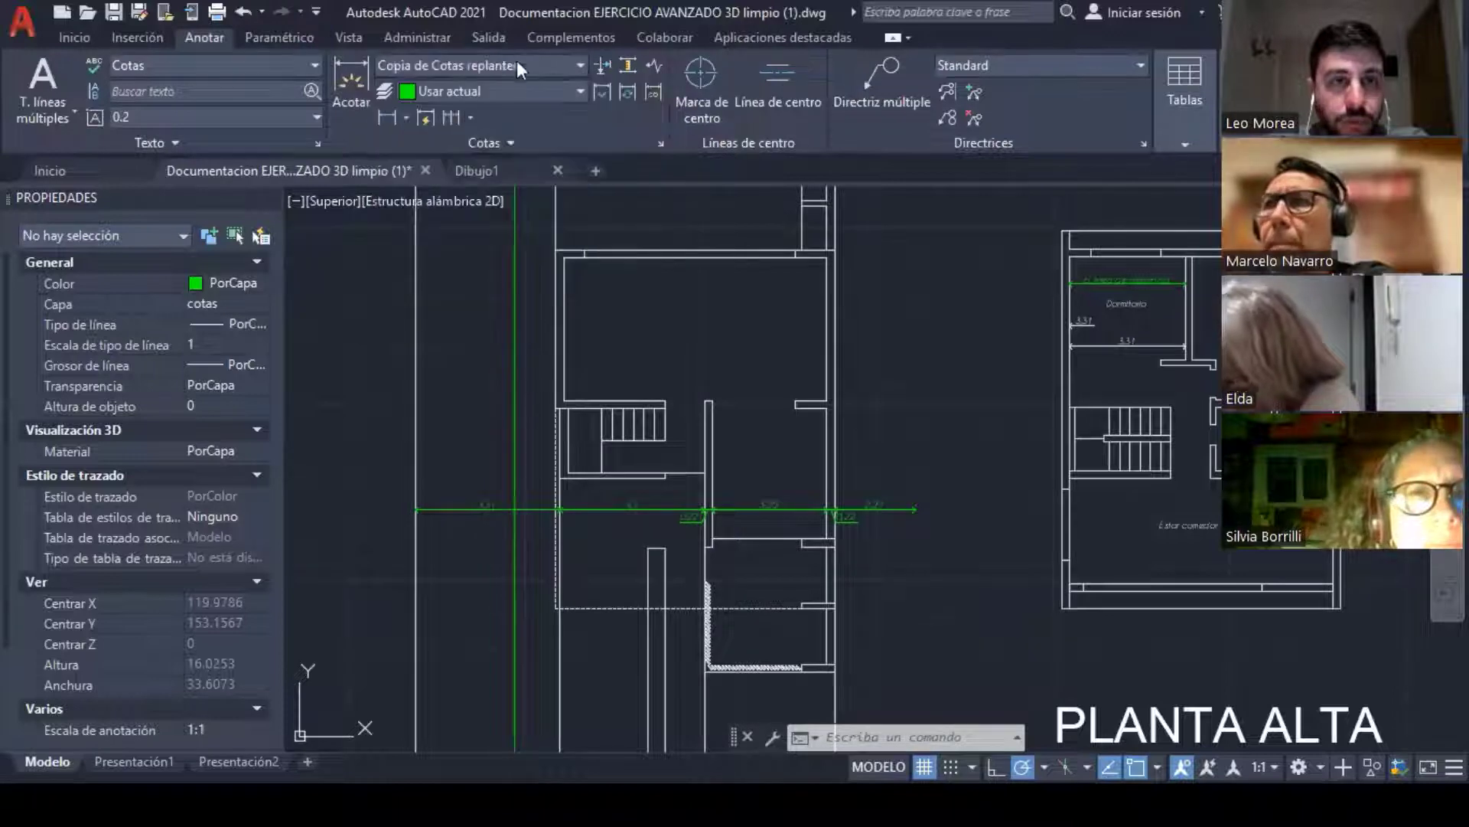
{"action": "middle_click_drag", "start_coordinate": [591, 371], "coordinate": [589, 278]}
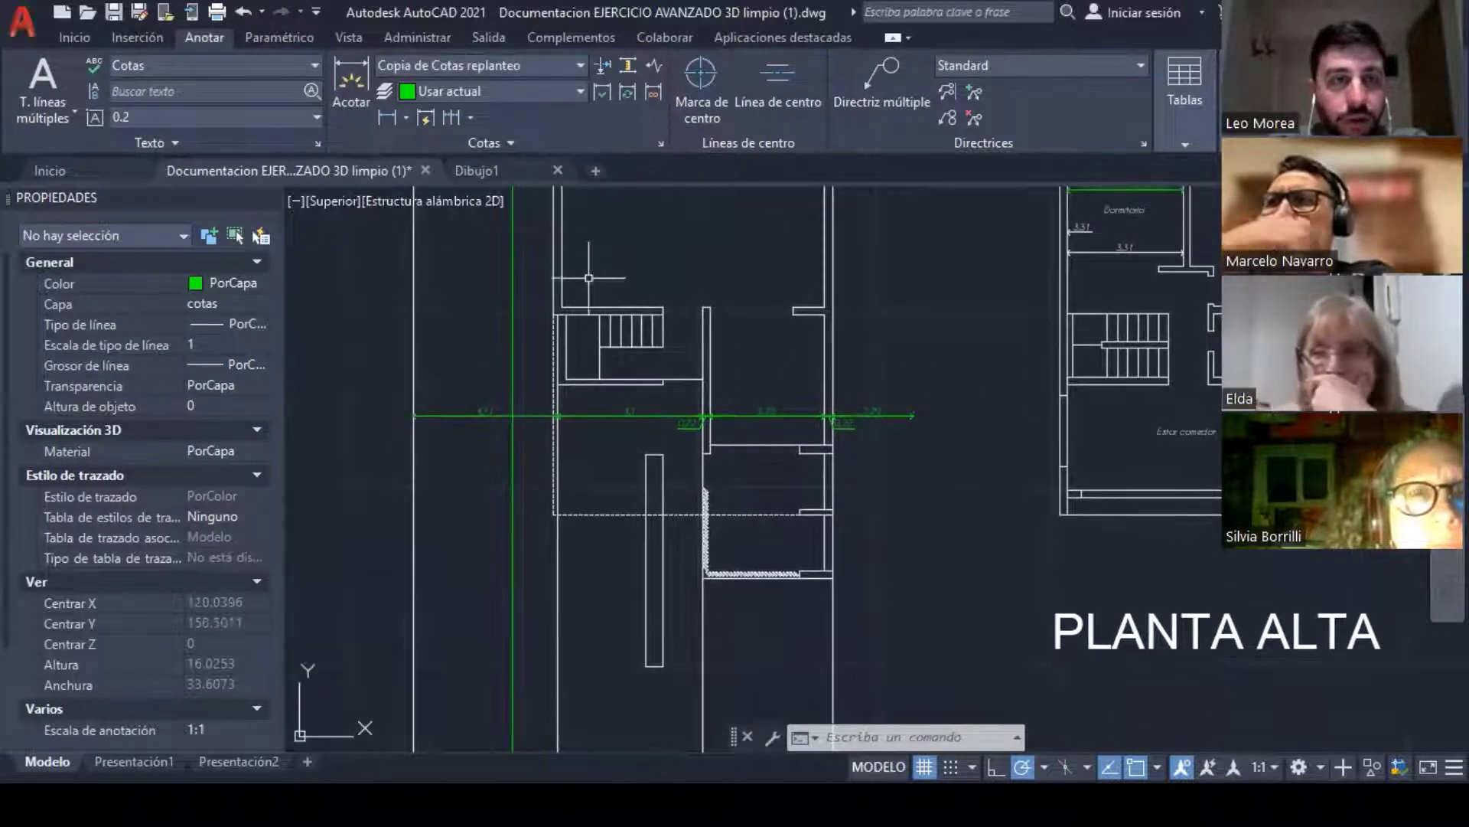
{"action": "left_click", "coordinate": [352, 69]}
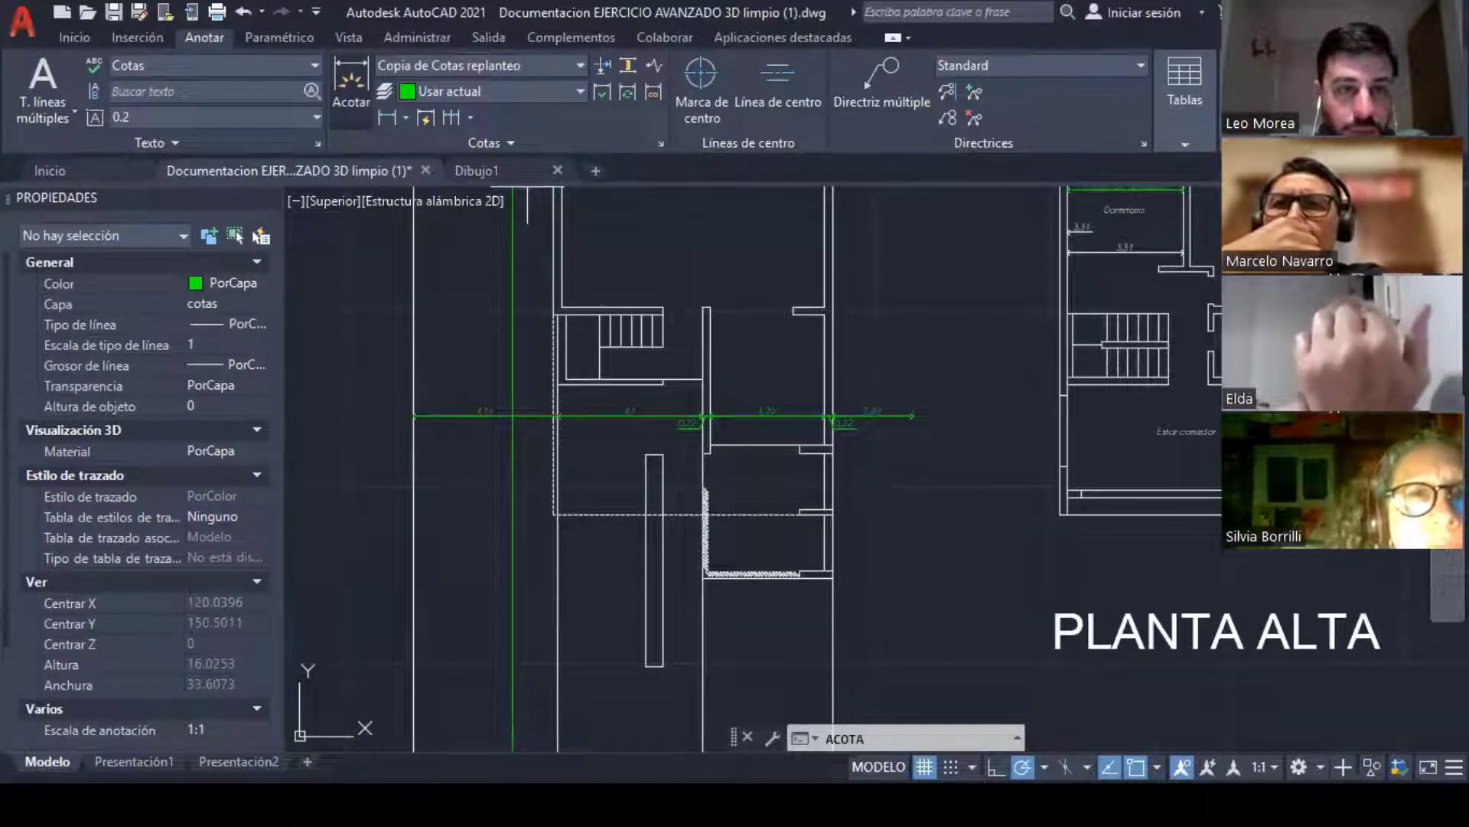
{"action": "scroll", "coordinate": [560, 515], "scroll_direction": "up", "scroll_amount": 2}
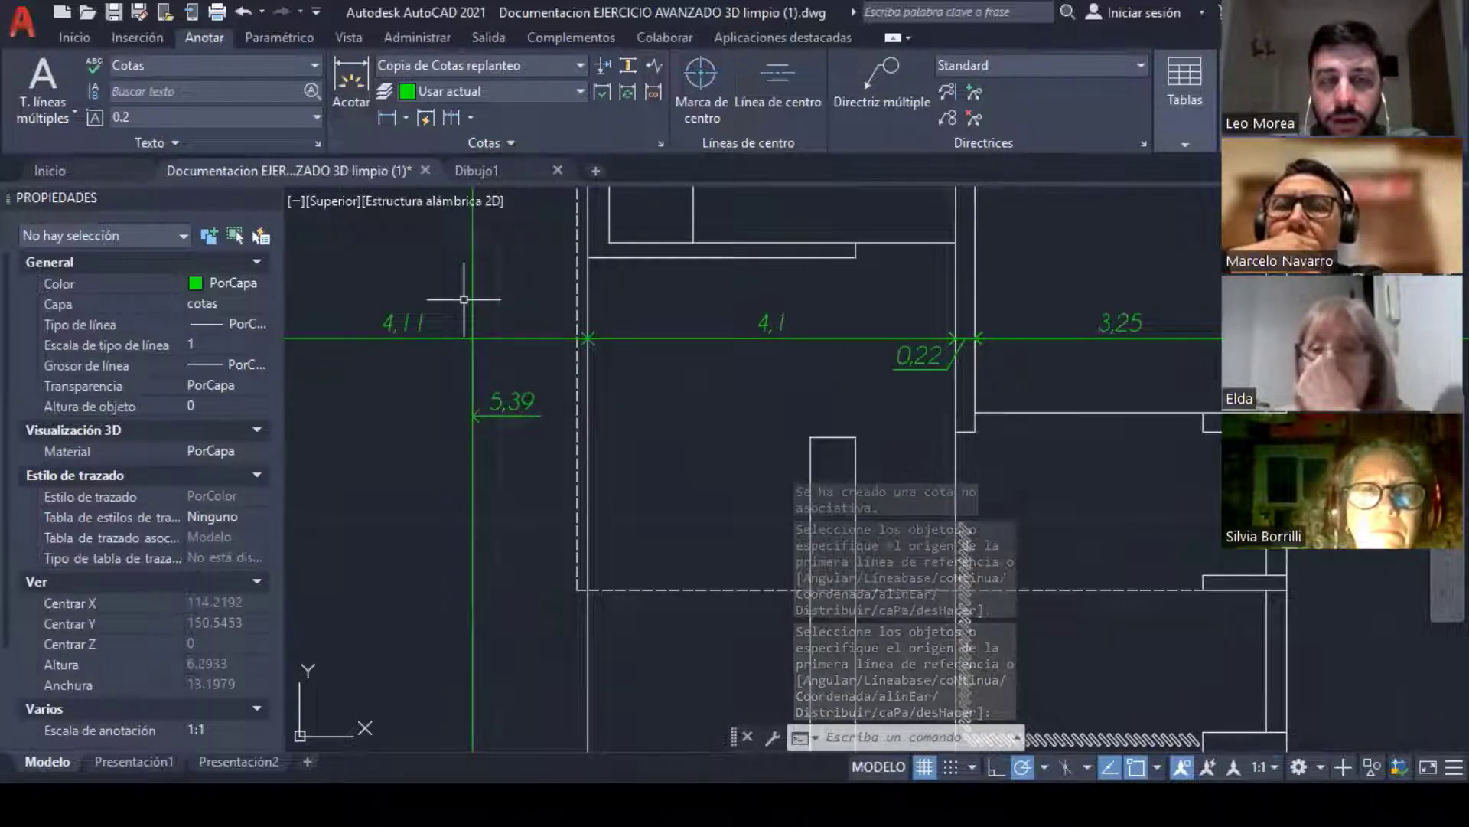
Step: Modify the Copia de Cotas replanteo style to suppress dimension line 1 and show dimension line 2
{"action": "left_click", "coordinate": [507, 140]}
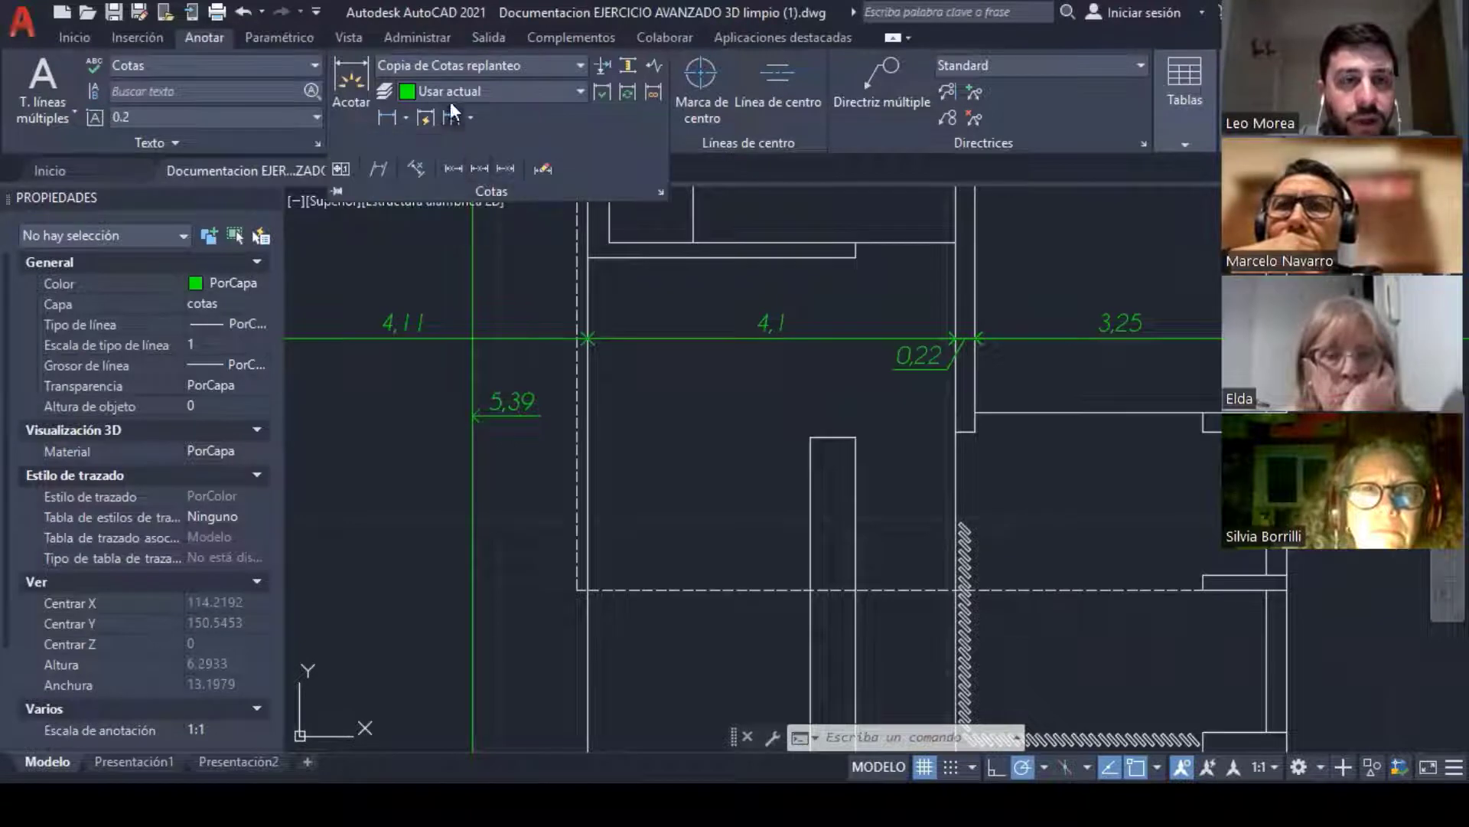
{"action": "left_click", "coordinate": [482, 69]}
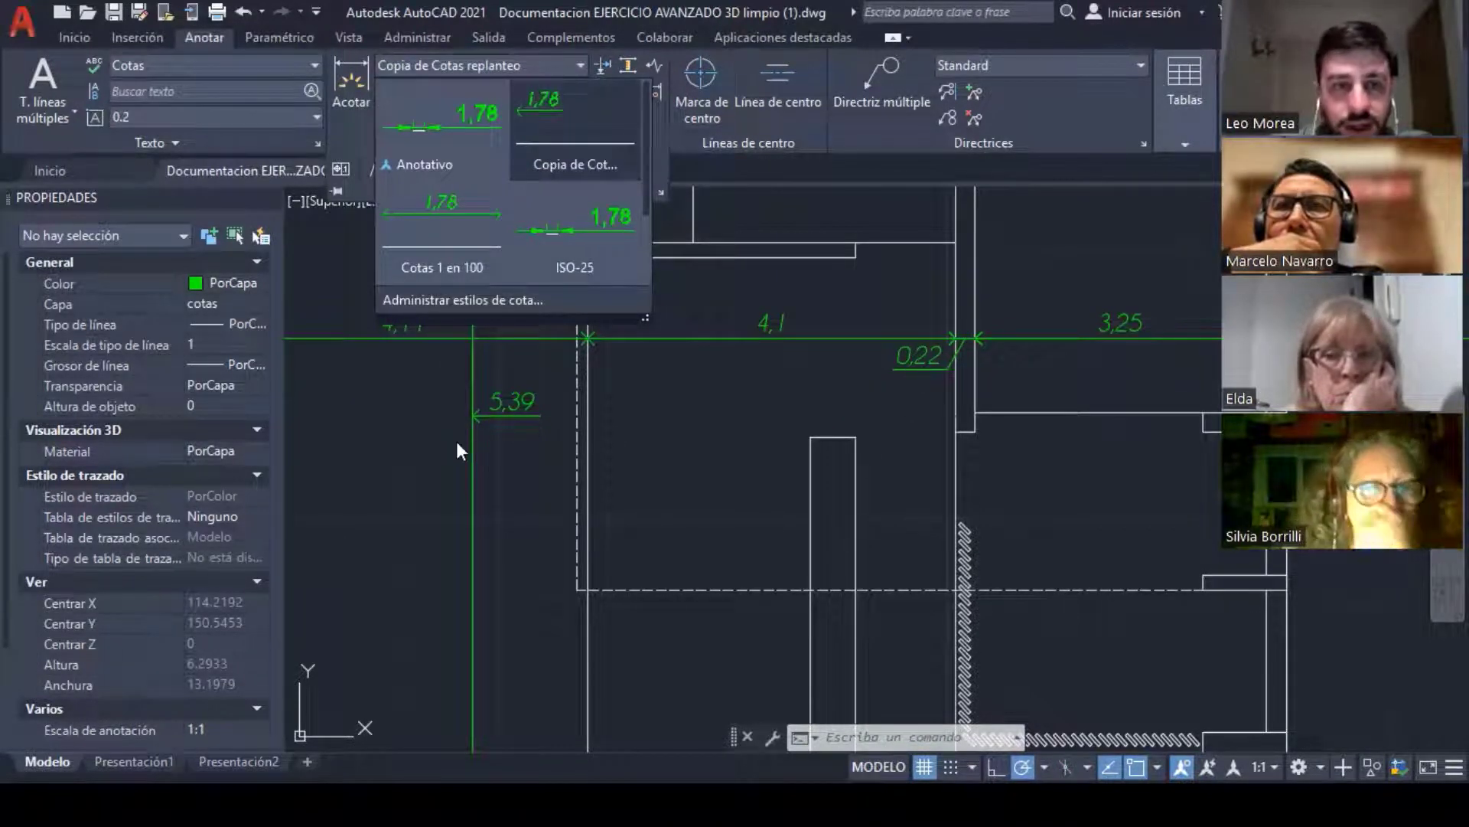
{"action": "left_click", "coordinate": [554, 299]}
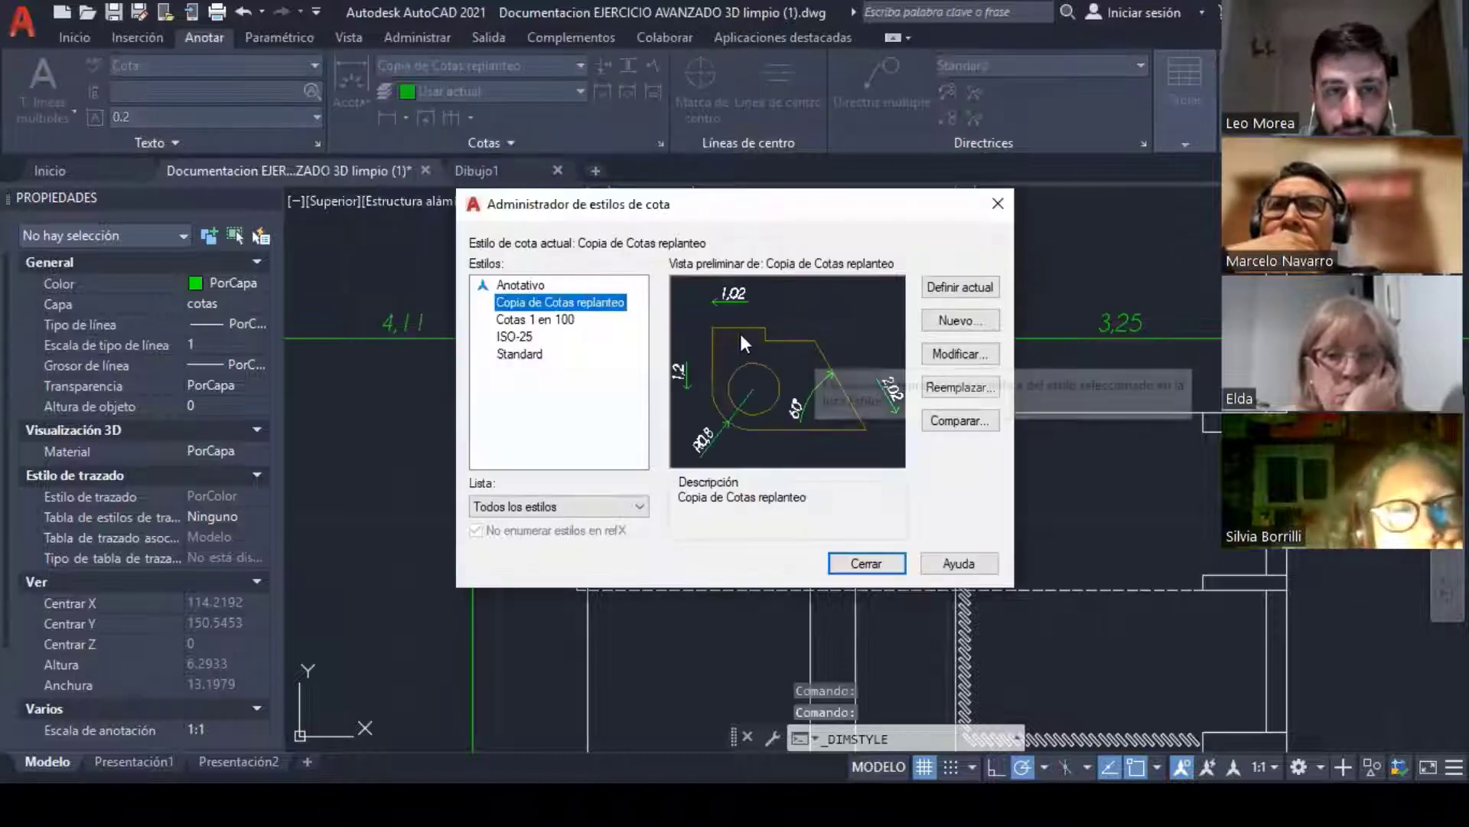
{"action": "left_click", "coordinate": [961, 354]}
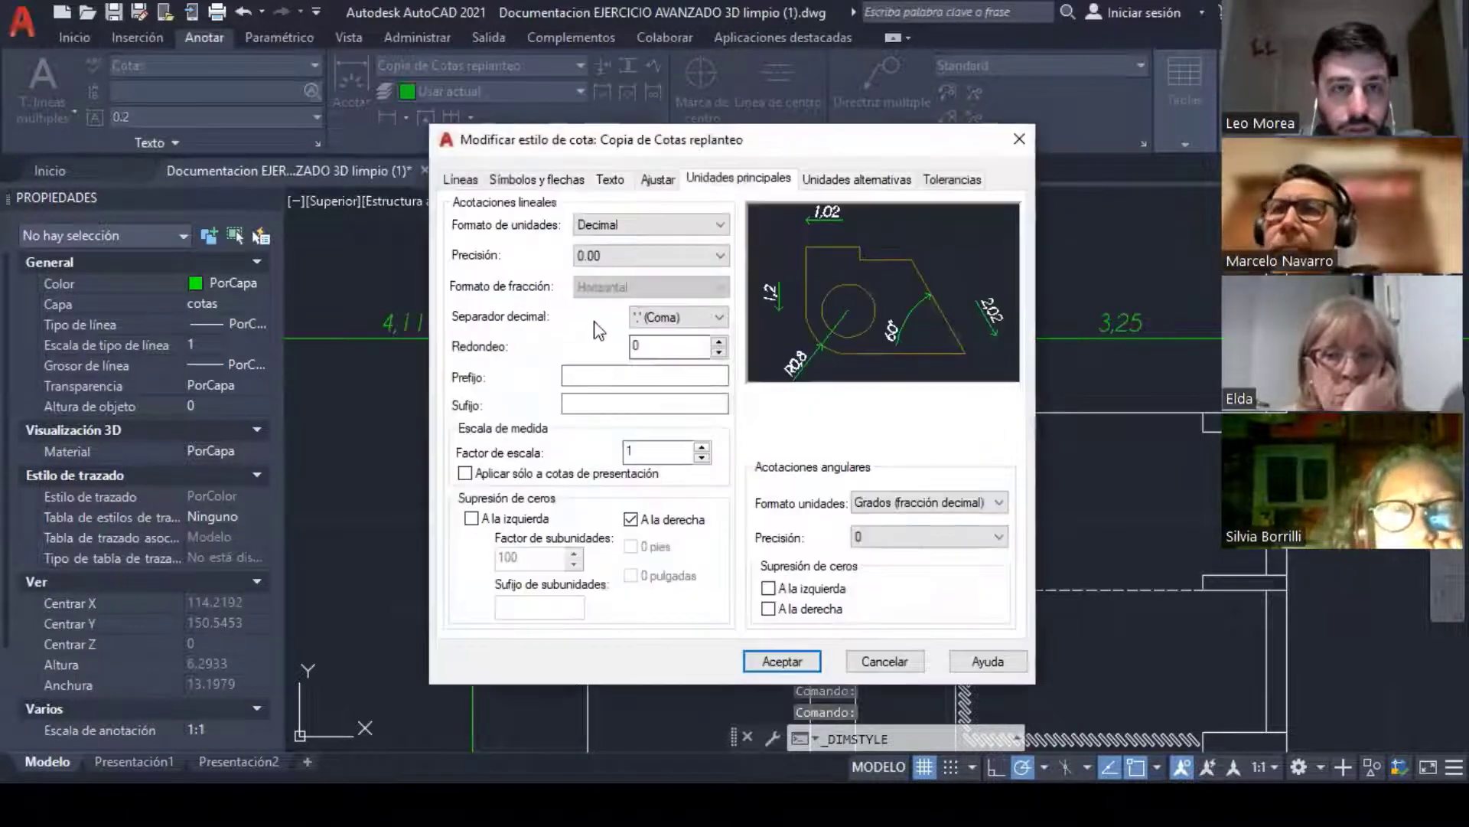
{"action": "left_click", "coordinate": [548, 180]}
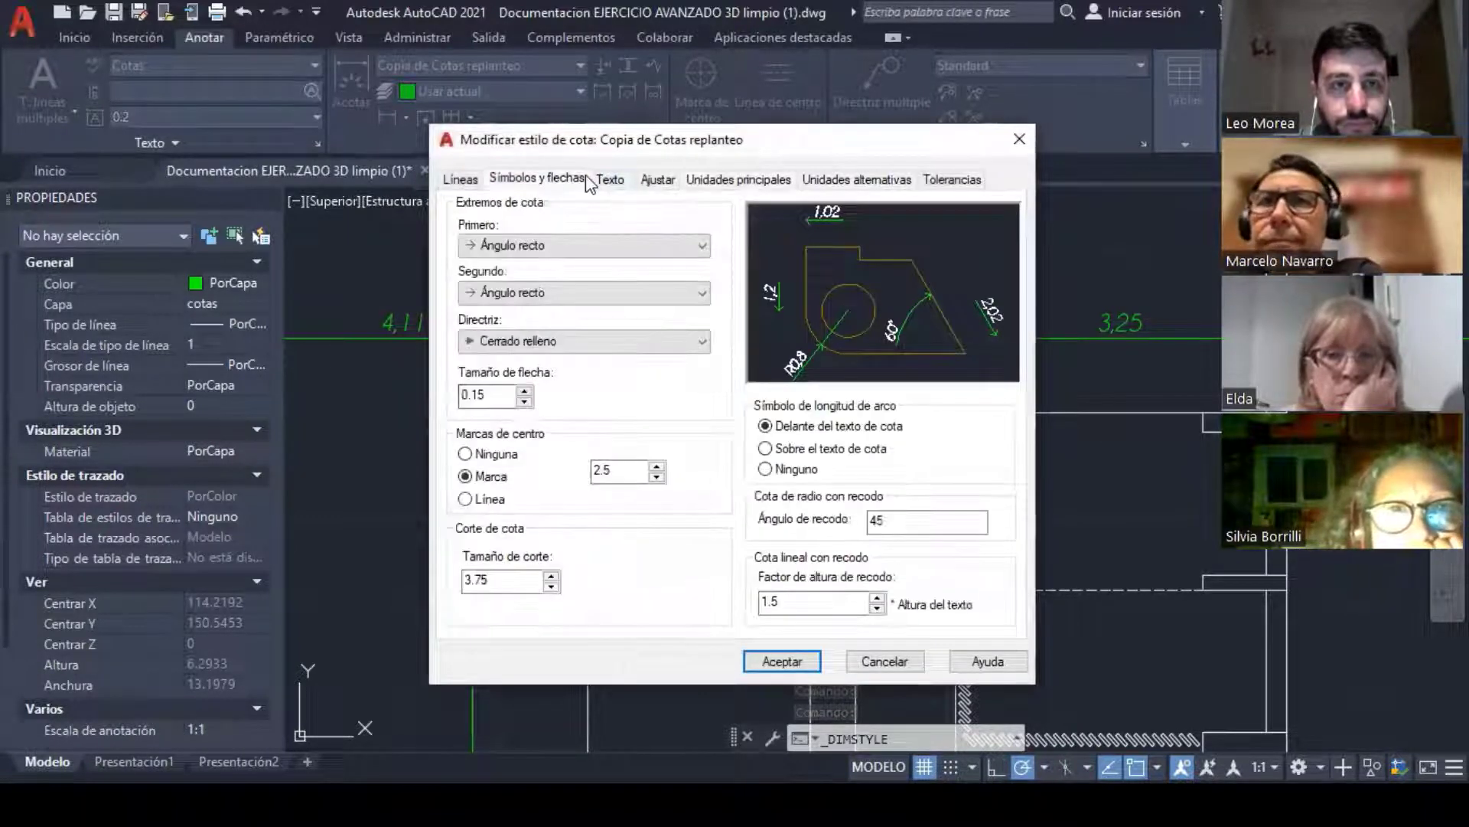
{"action": "left_click", "coordinate": [608, 179]}
{"action": "left_click", "coordinate": [520, 179]}
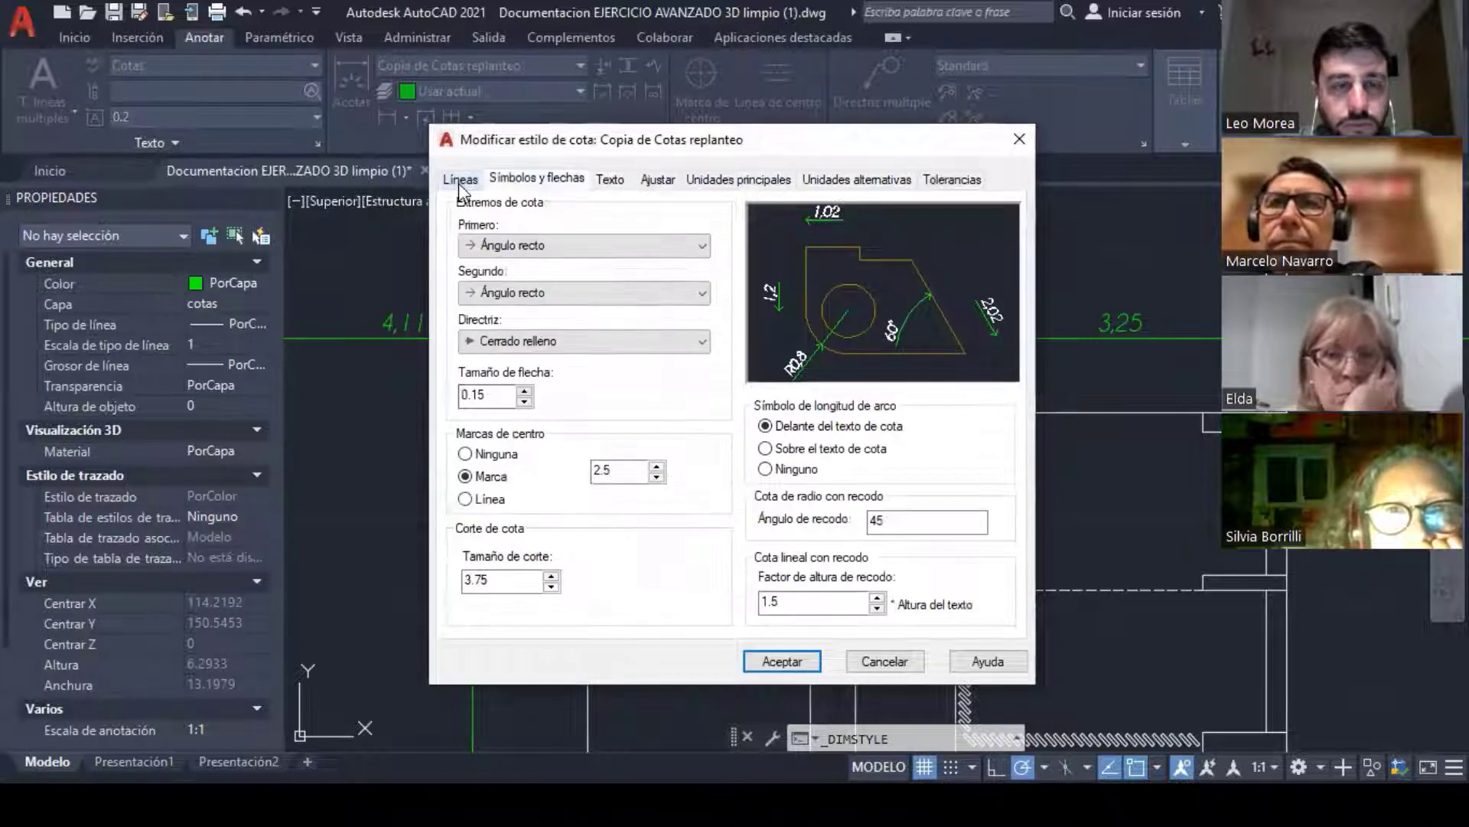
{"action": "left_click", "coordinate": [461, 179]}
{"action": "left_click", "coordinate": [538, 387]}
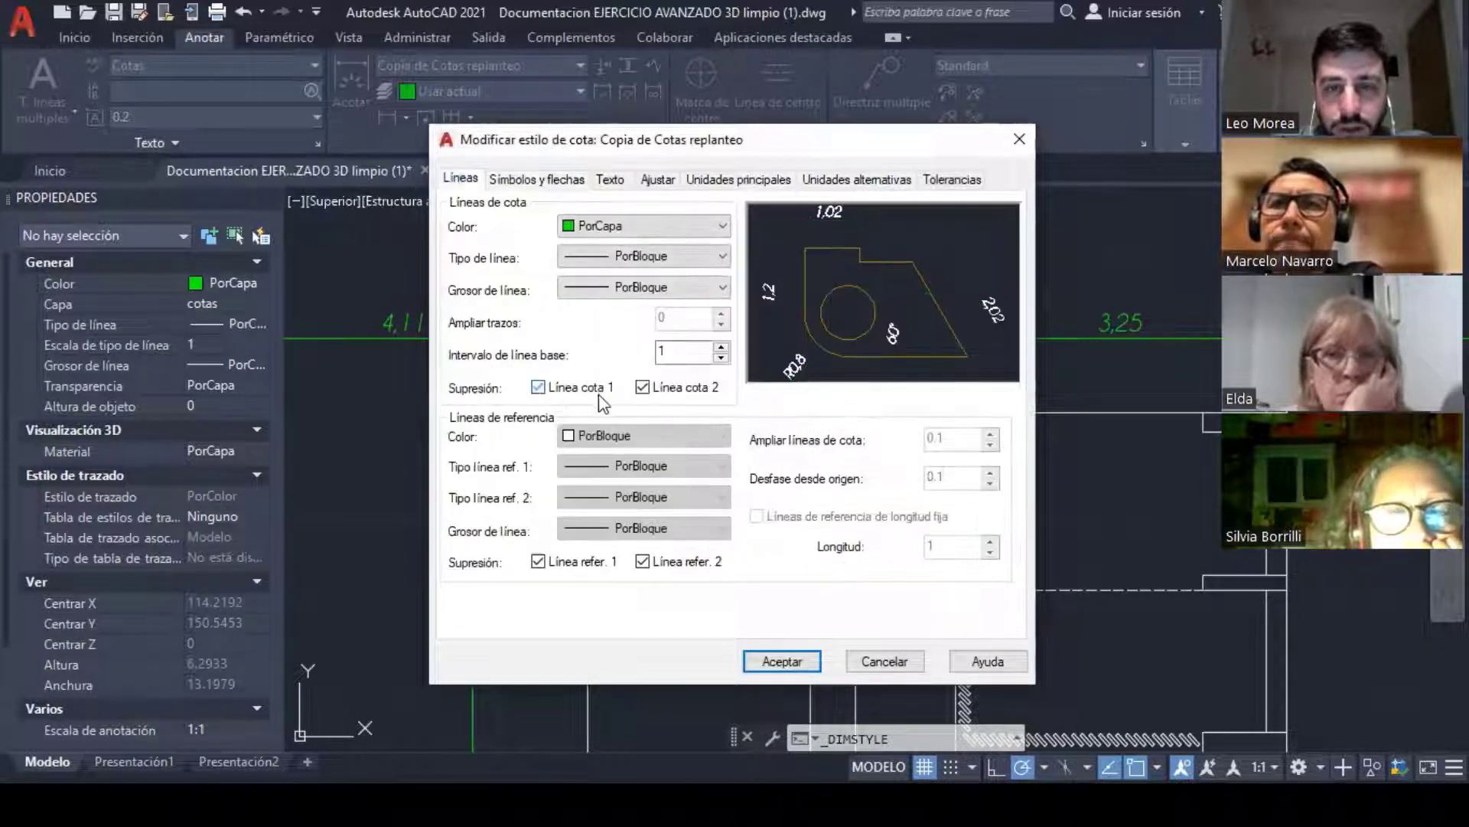
{"action": "left_click", "coordinate": [643, 387]}
{"action": "left_click", "coordinate": [663, 392]}
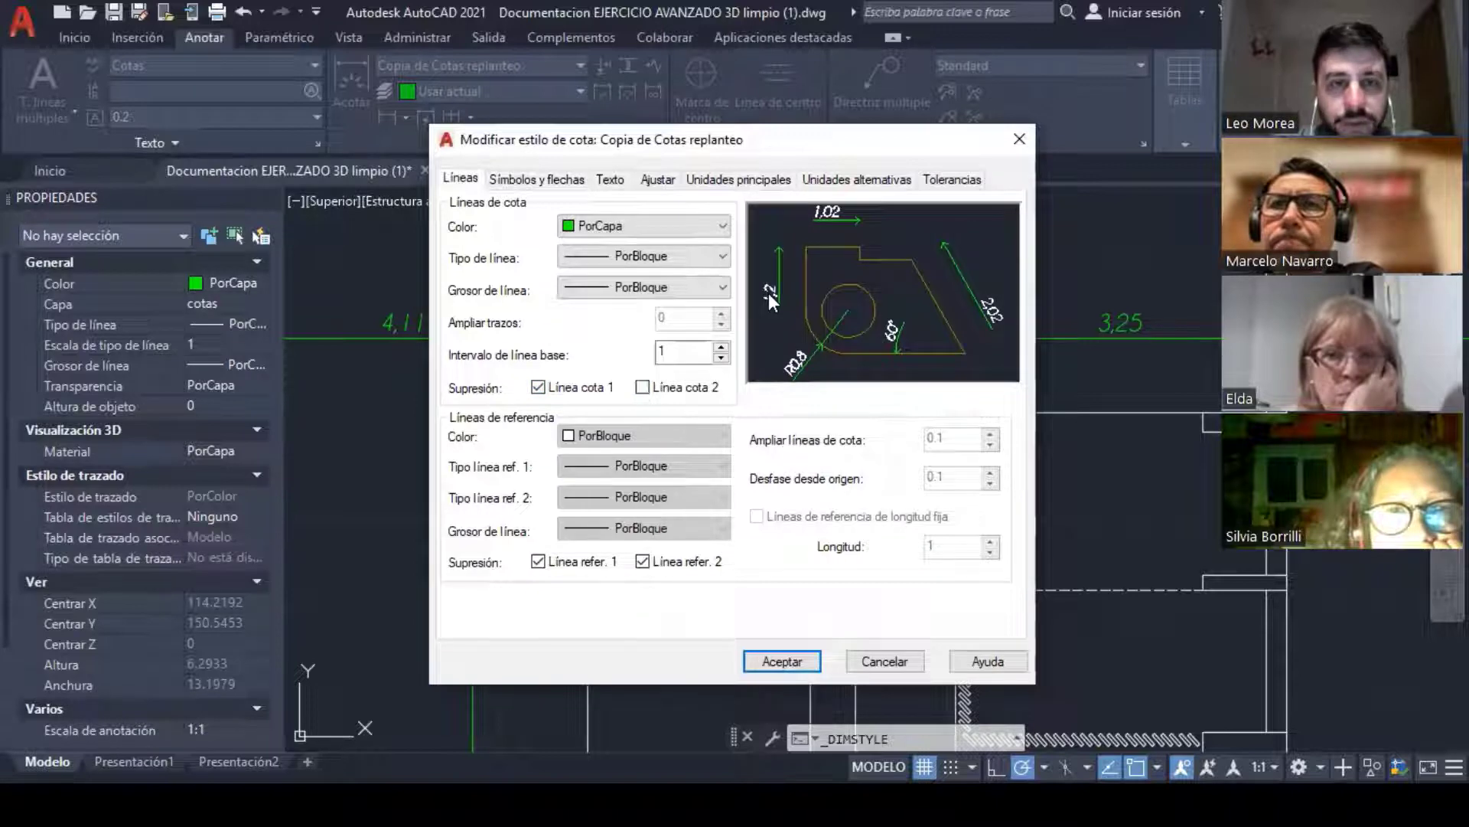
Step: Set the style's horizontal text placement to En línea ref 2 and apply the style changes
{"action": "left_click", "coordinate": [608, 179]}
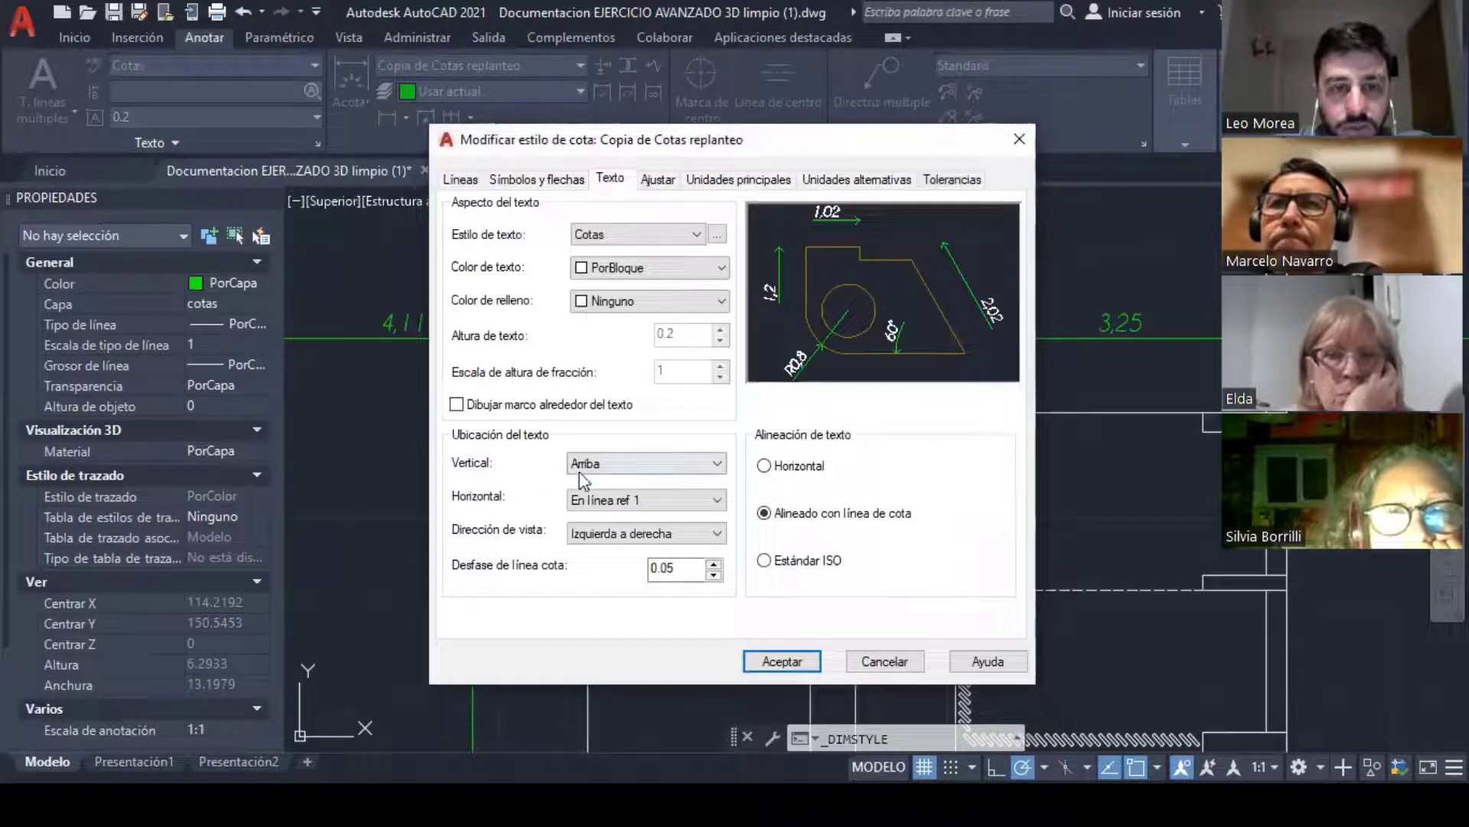
{"action": "left_click", "coordinate": [645, 499]}
{"action": "left_click", "coordinate": [639, 549]}
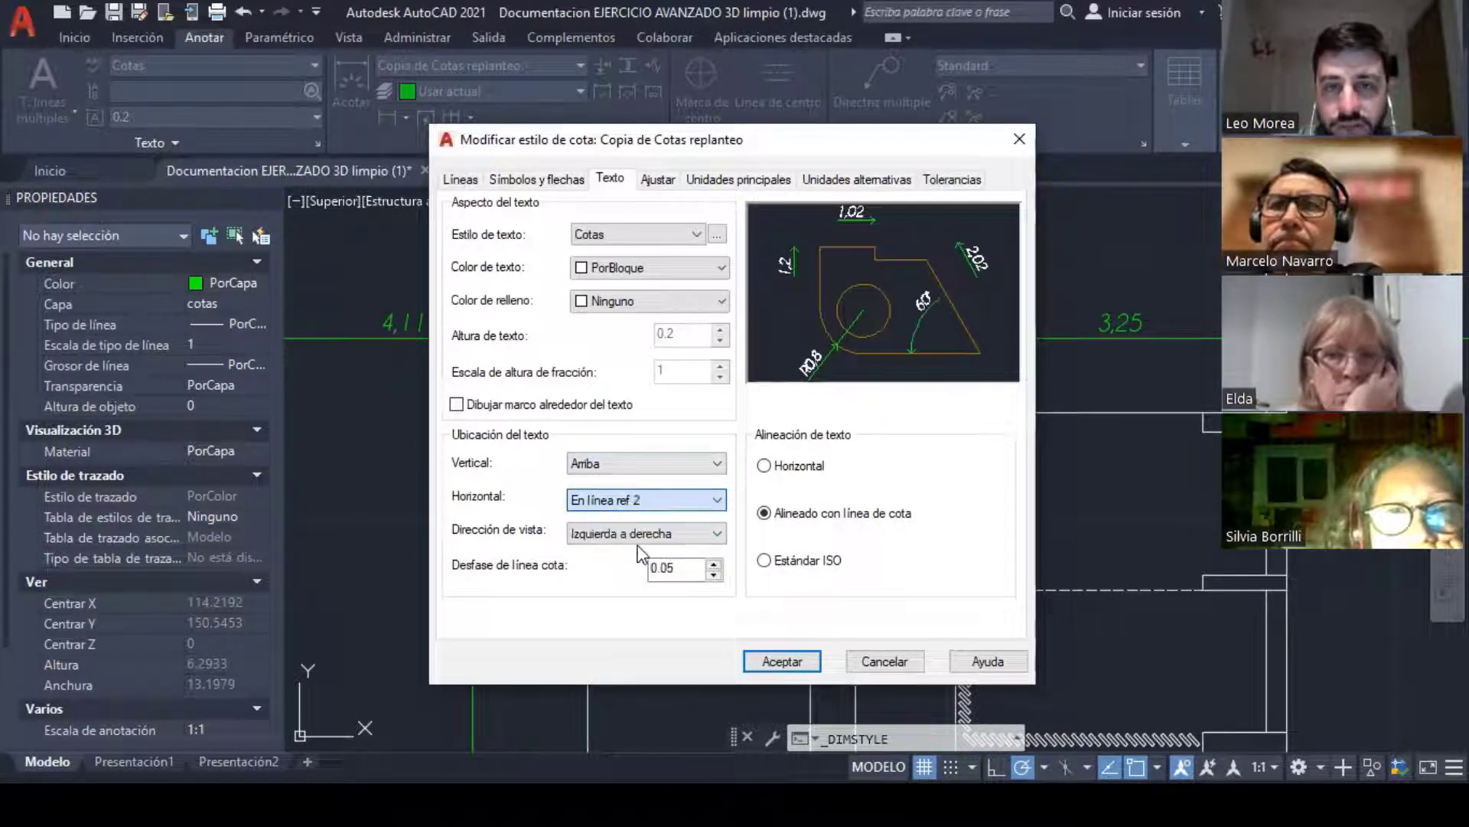
{"action": "left_click", "coordinate": [782, 662]}
{"action": "left_click", "coordinate": [859, 564]}
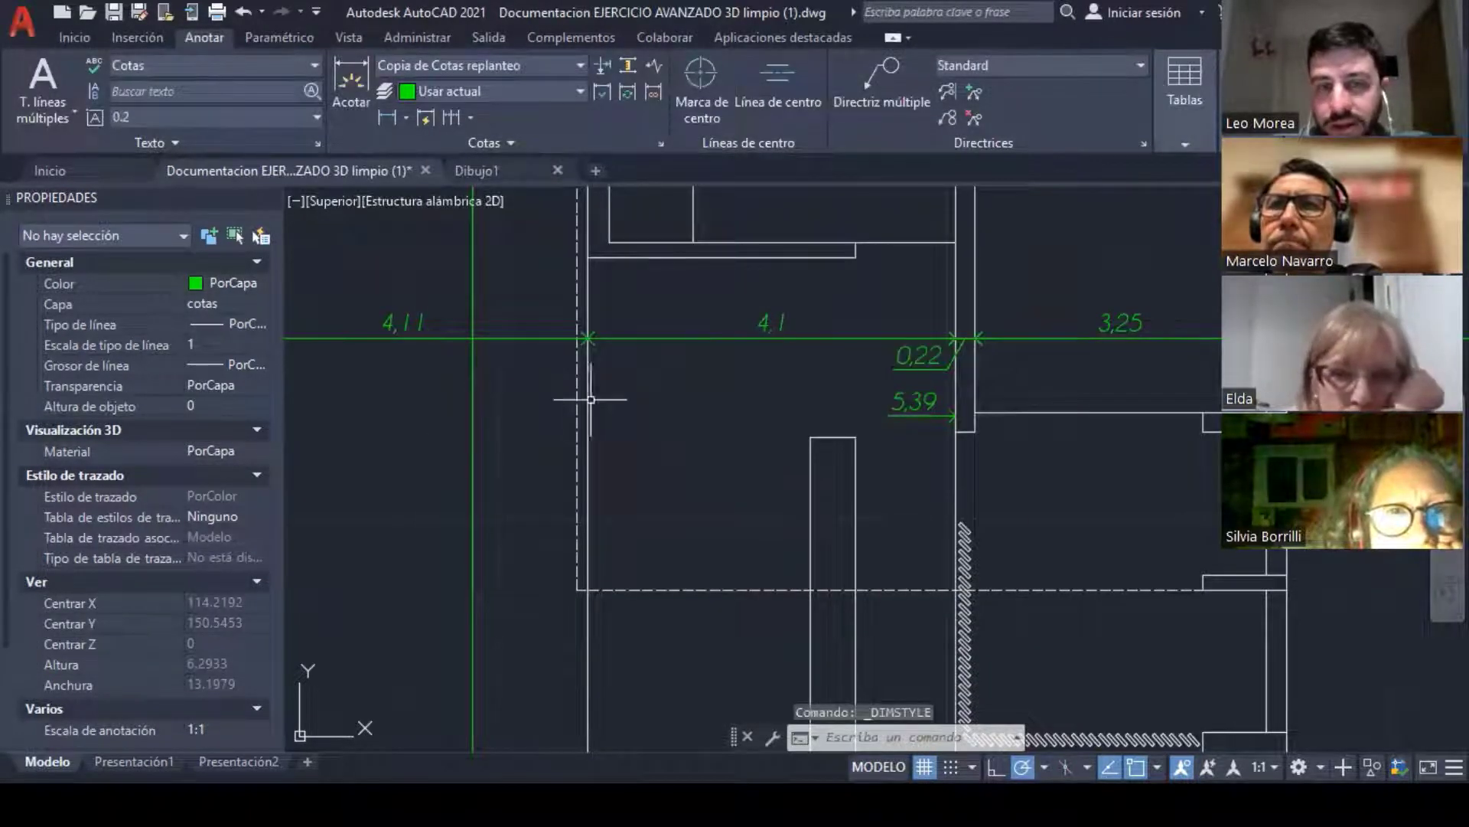
Step: Add baseline dimensions from the 5,39 dimension to the interior wall's far face, both faces of the next wall, and the outermost point beyond it
{"action": "mouse_move", "coordinate": [473, 405]}
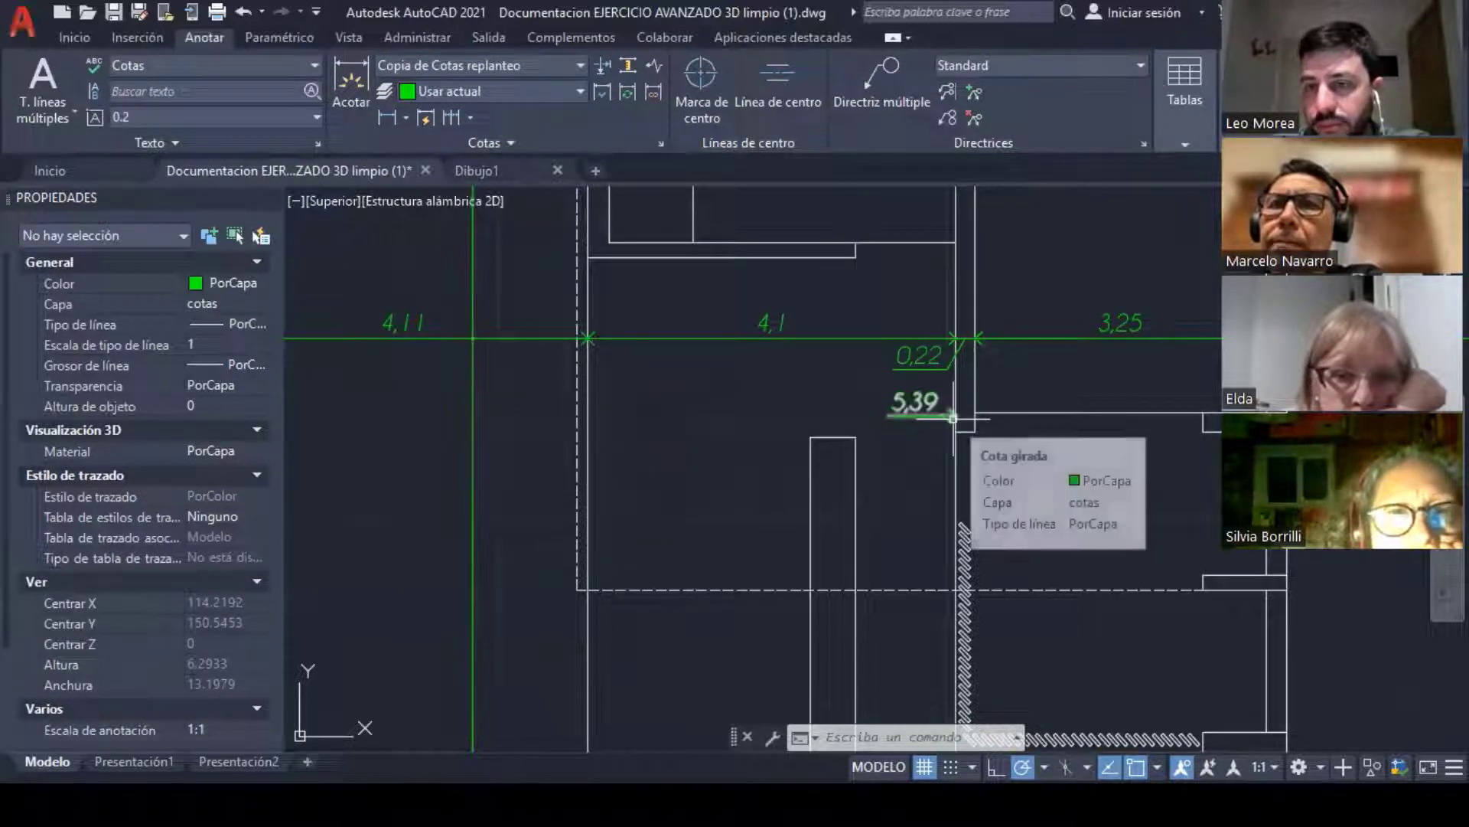
{"action": "middle_click_drag", "start_coordinate": [953, 417], "coordinate": [796, 387]}
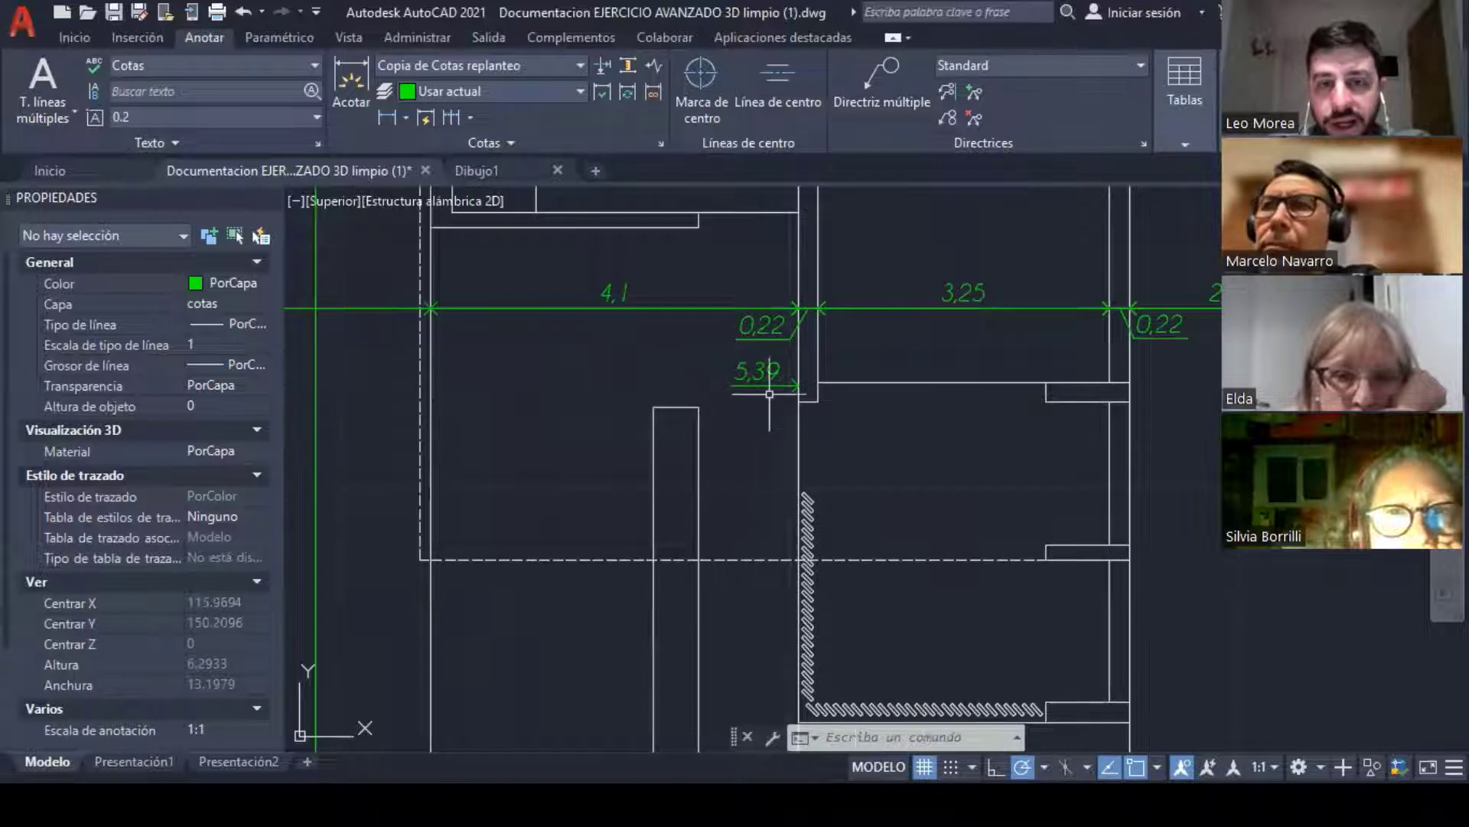
{"action": "left_click", "coordinate": [470, 117]}
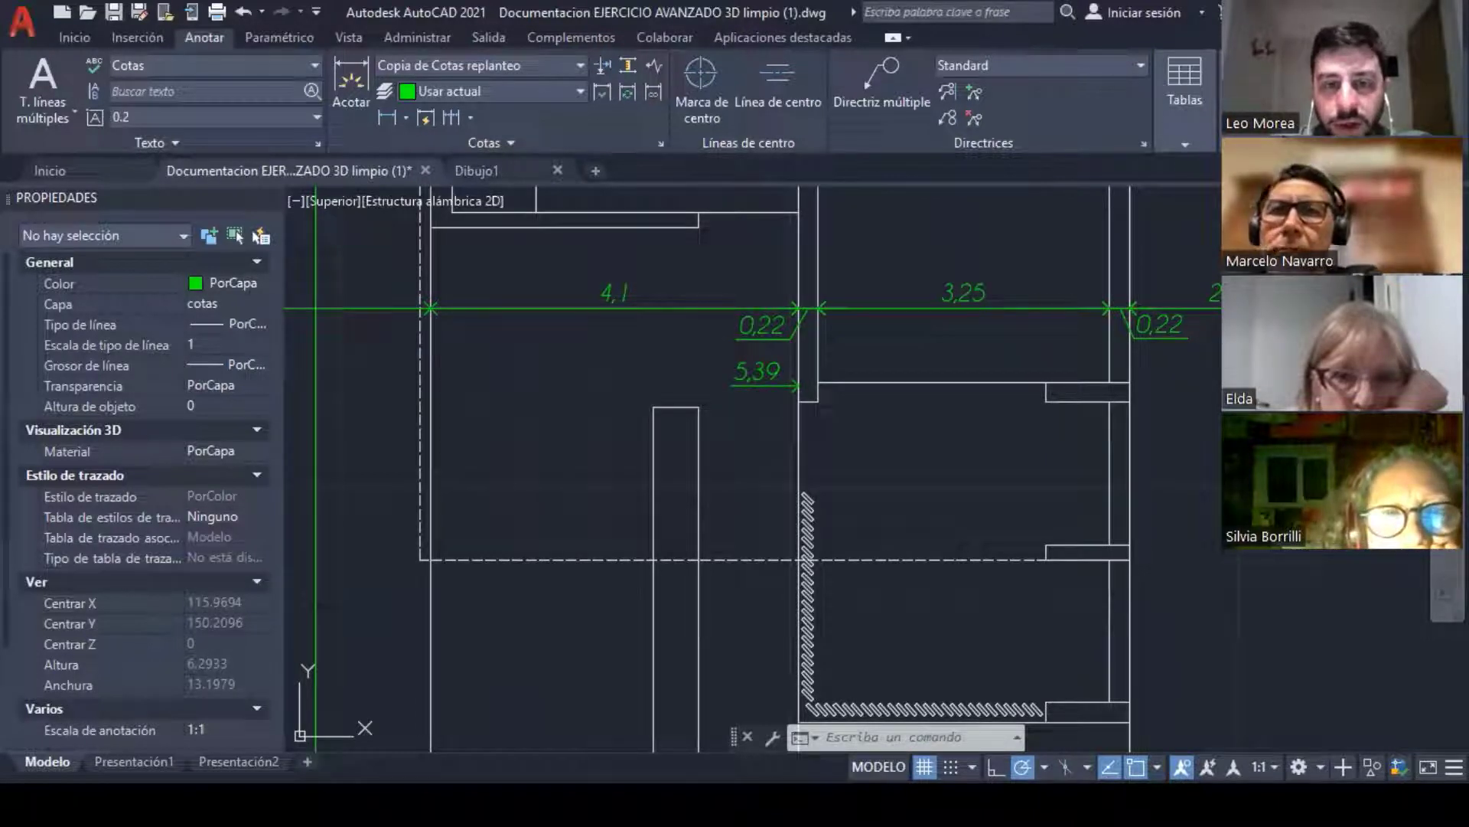
{"action": "left_click", "coordinate": [484, 170]}
{"action": "middle_click_drag", "start_coordinate": [818, 402], "coordinate": [773, 381]}
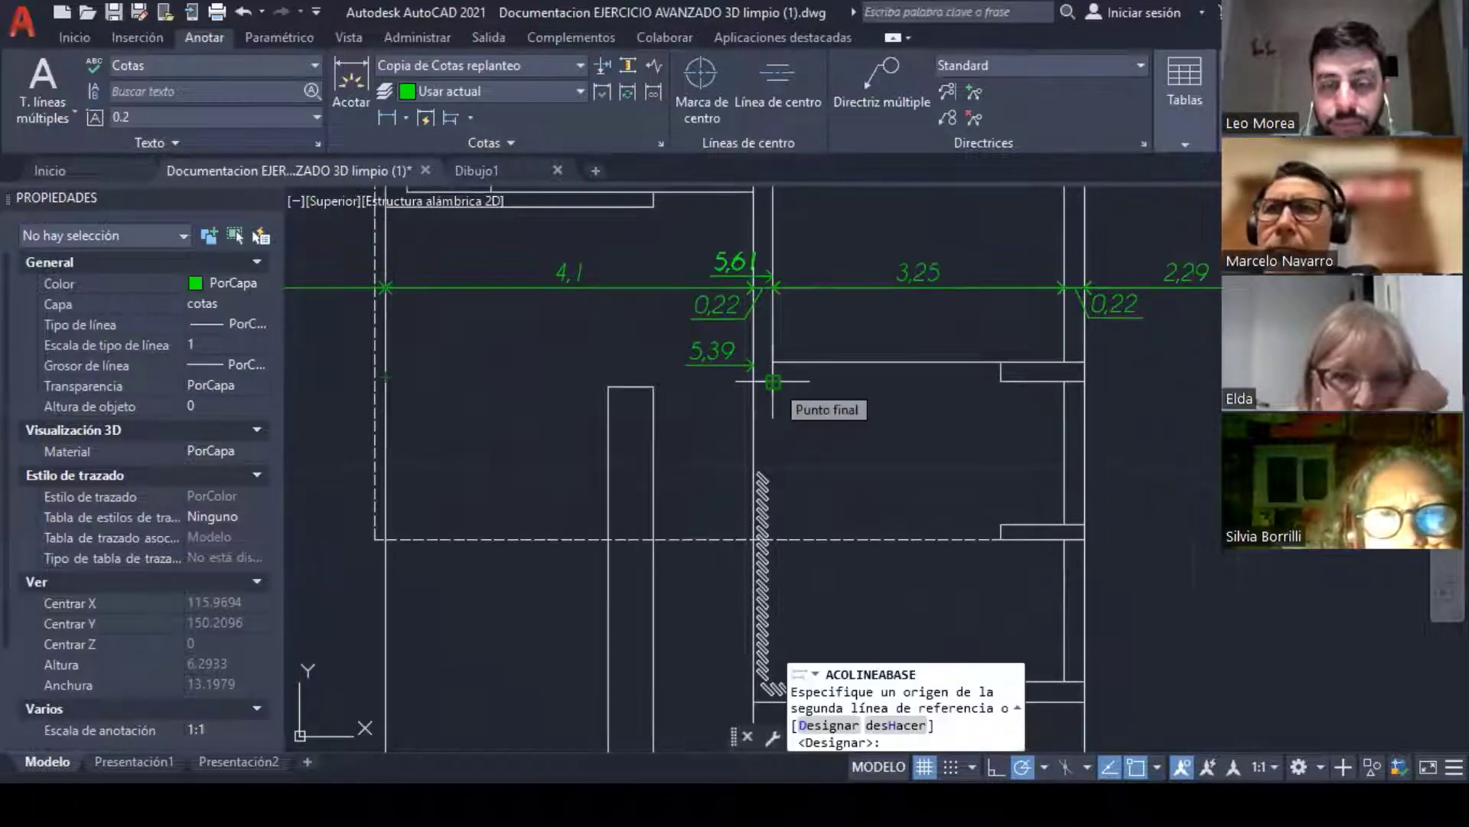
{"action": "left_click", "coordinate": [773, 381]}
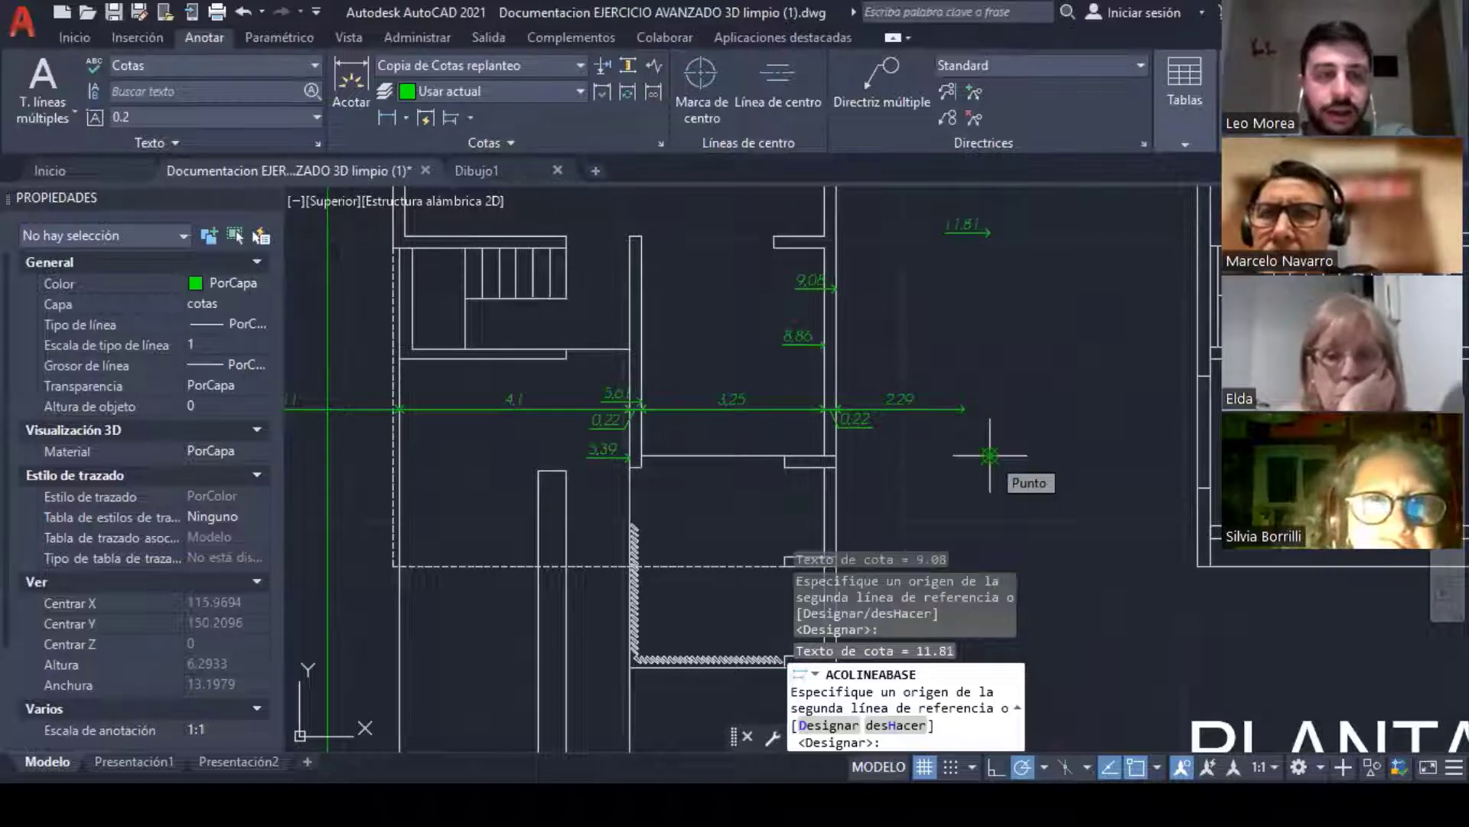
{"action": "key", "text": "Escape"}
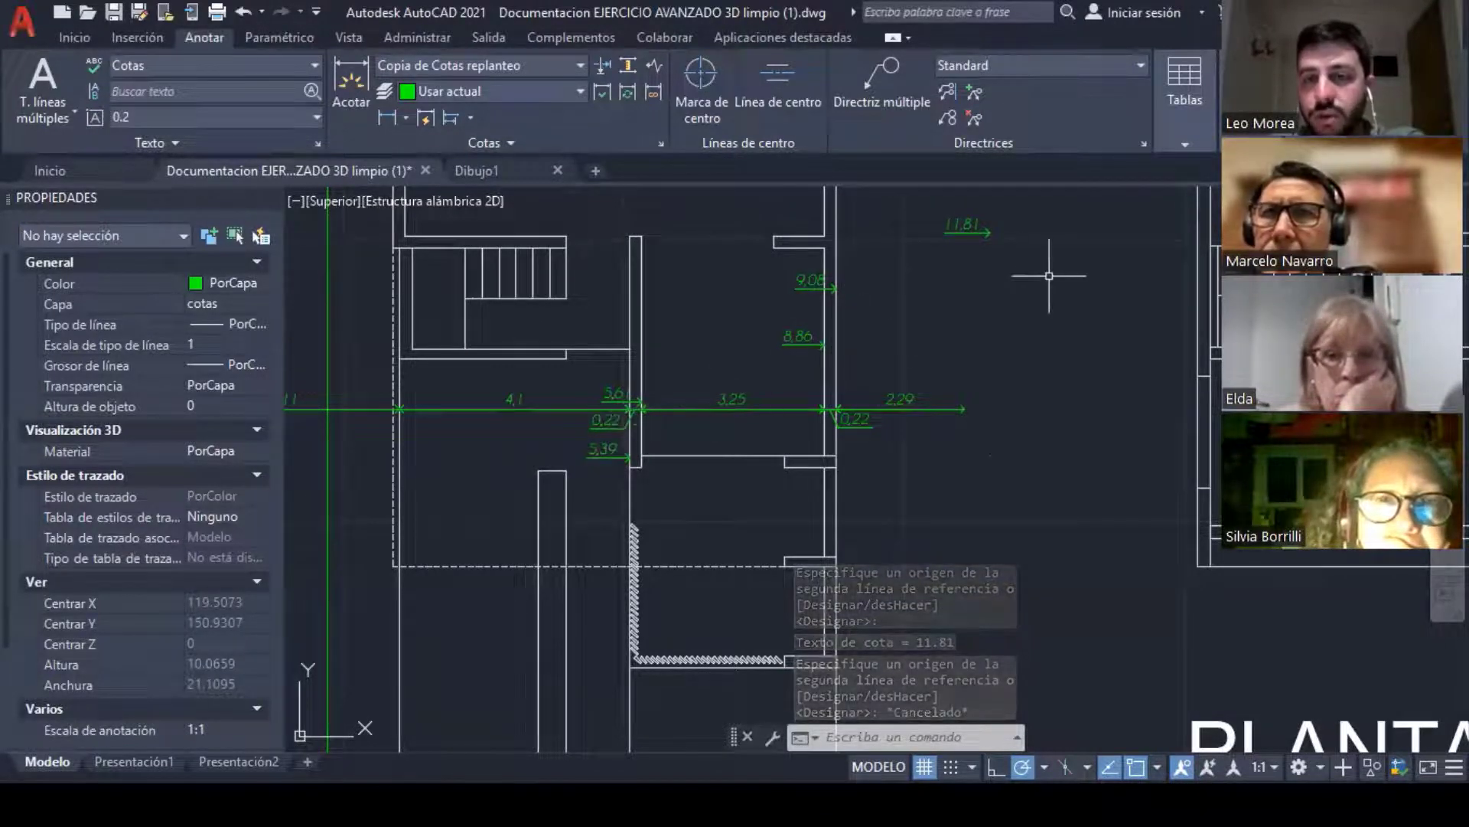
Step: Reposition the 8,86, 9,08 and 11,81 baseline dimensions below the continued dimension row, stepping 9,08 beneath 8,86
{"action": "left_click", "coordinate": [799, 346]}
{"action": "left_click", "coordinate": [825, 345]}
{"action": "left_click", "coordinate": [824, 488]}
{"action": "middle_click_drag", "start_coordinate": [895, 419], "coordinate": [784, 400]}
{"action": "key", "text": "Escape"}
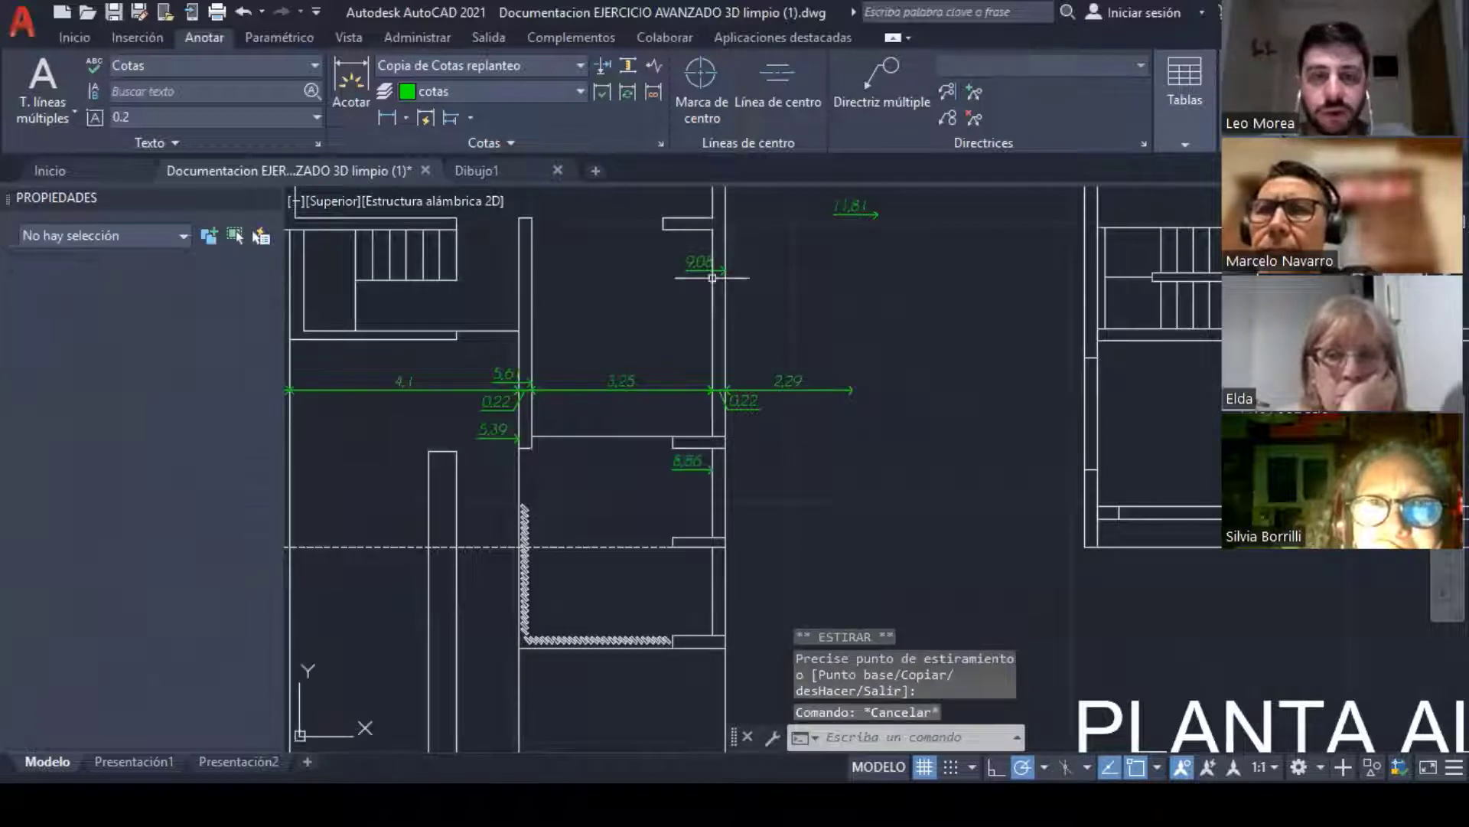
{"action": "left_click", "coordinate": [709, 271]}
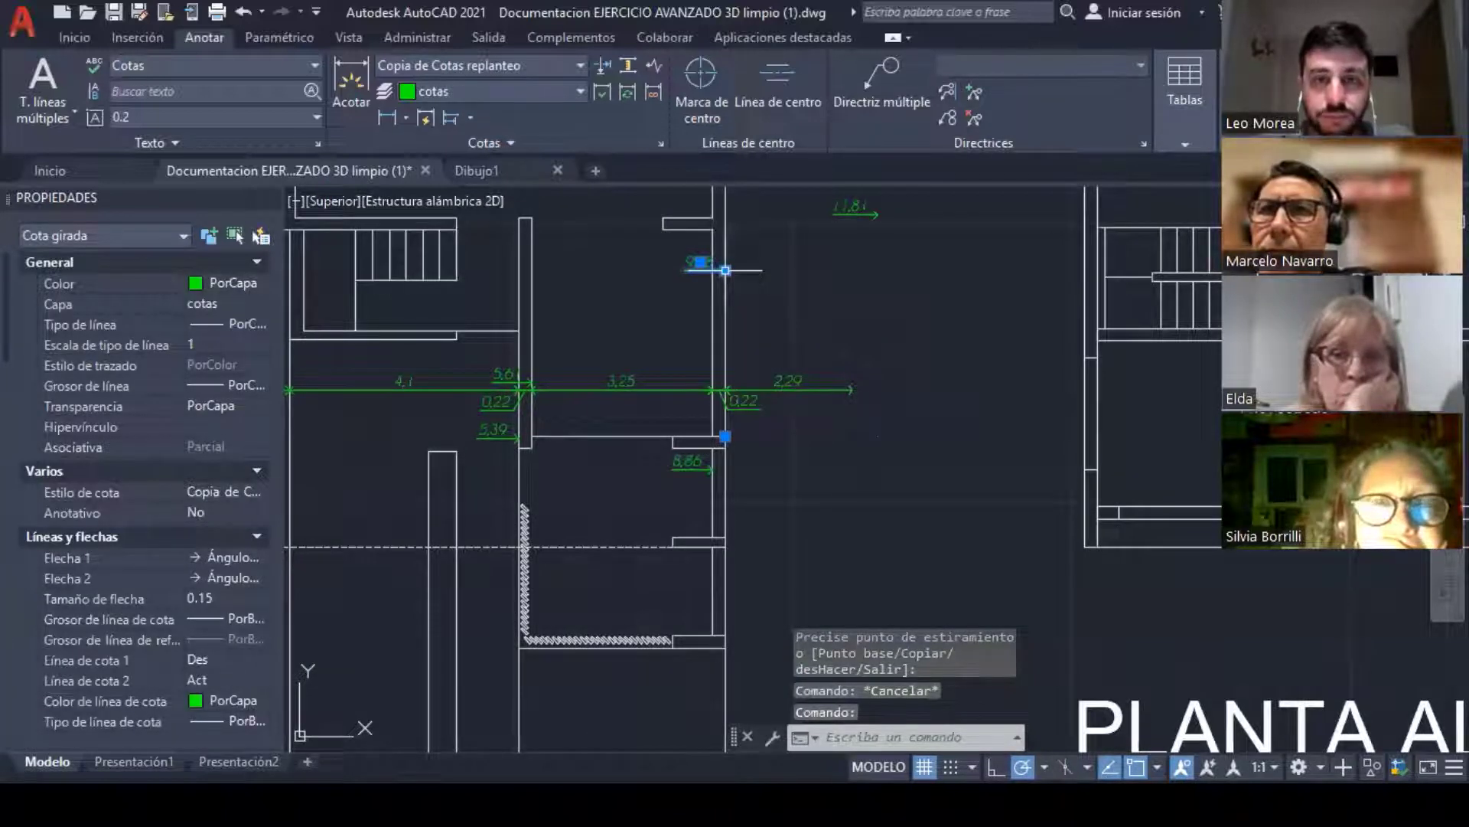
{"action": "key", "text": "Escape"}
{"action": "scroll", "coordinate": [799, 451], "scroll_direction": "down", "scroll_amount": 2}
{"action": "left_click", "coordinate": [851, 304]}
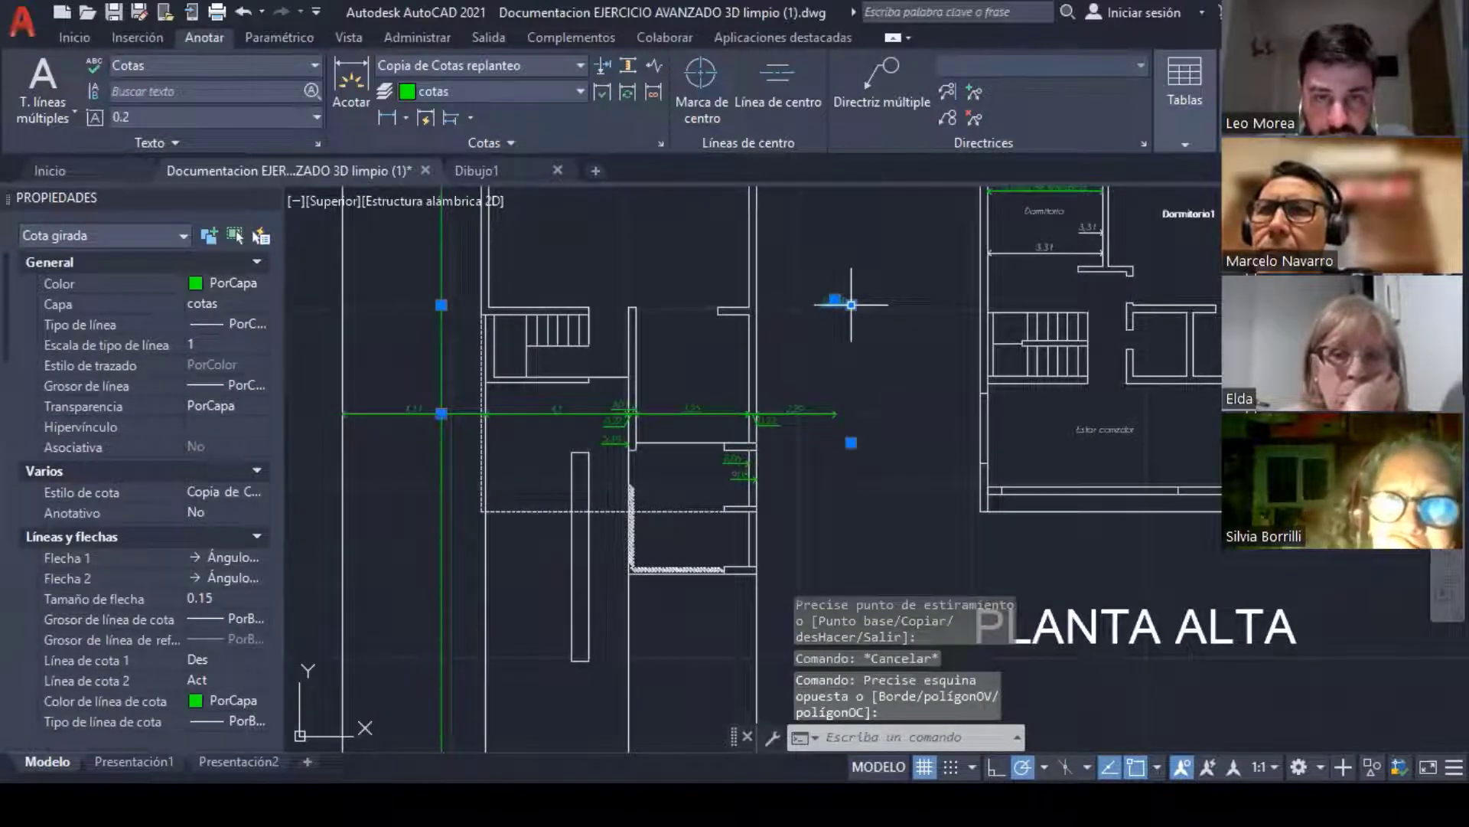
{"action": "key", "text": "Escape"}
Step: Try to align the 9,08 baseline dimension with the 8,86 dimension line
{"action": "scroll", "coordinate": [700, 482], "scroll_direction": "up", "scroll_amount": 6}
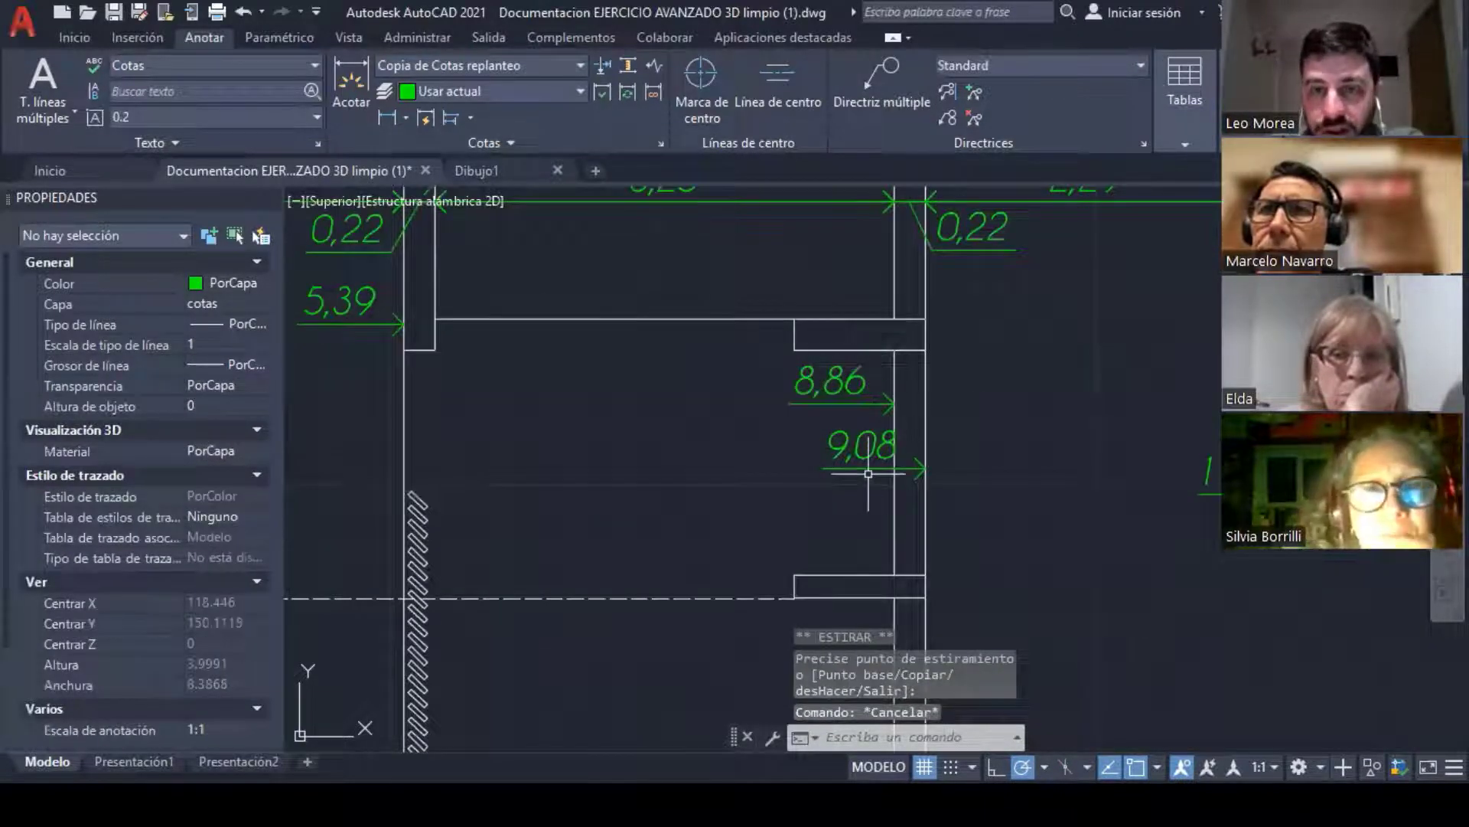
{"action": "scroll", "coordinate": [949, 466], "scroll_direction": "up", "scroll_amount": 2}
{"action": "left_click", "coordinate": [910, 470]}
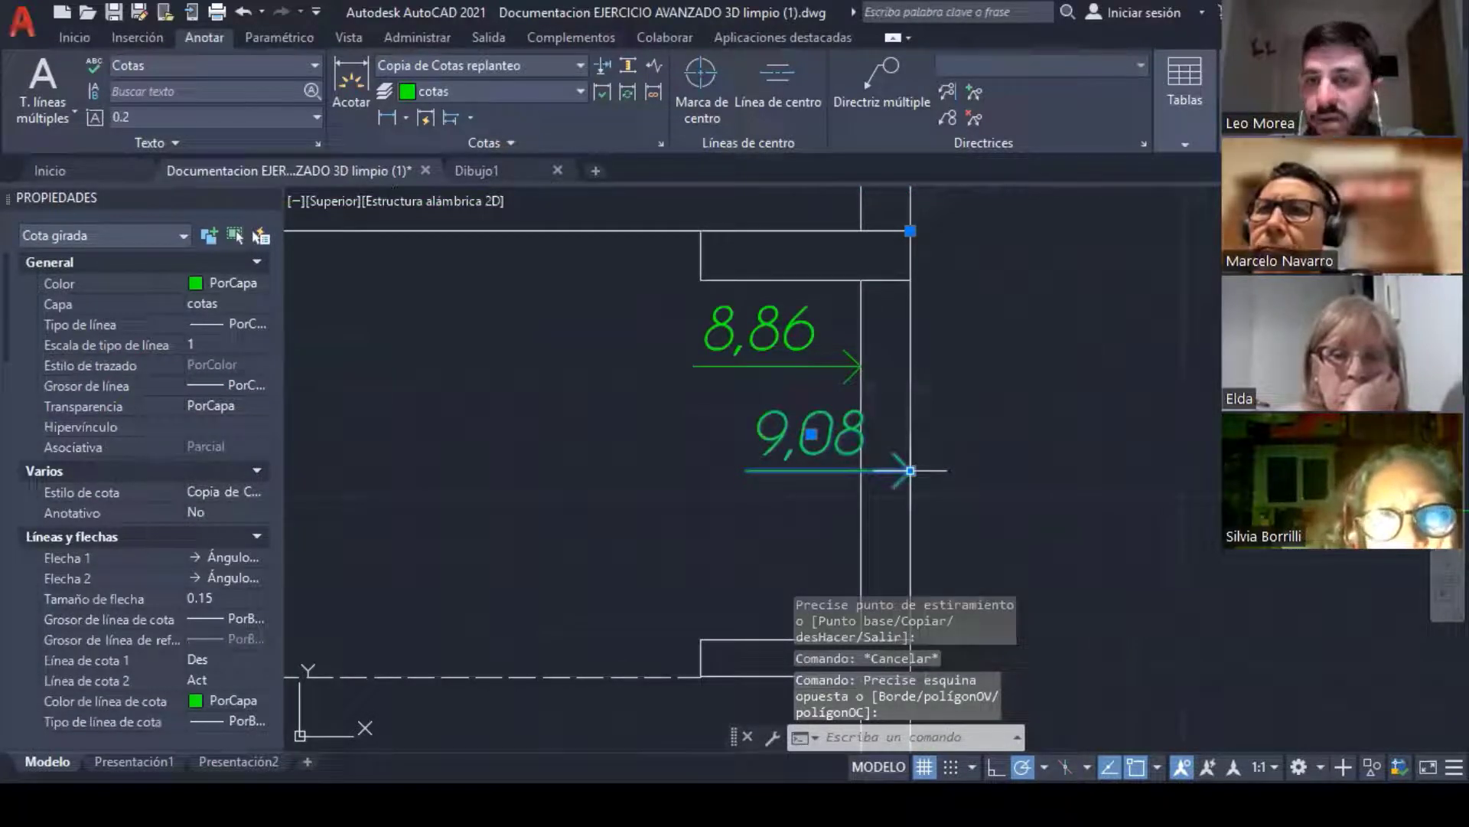
{"action": "left_click", "coordinate": [910, 470]}
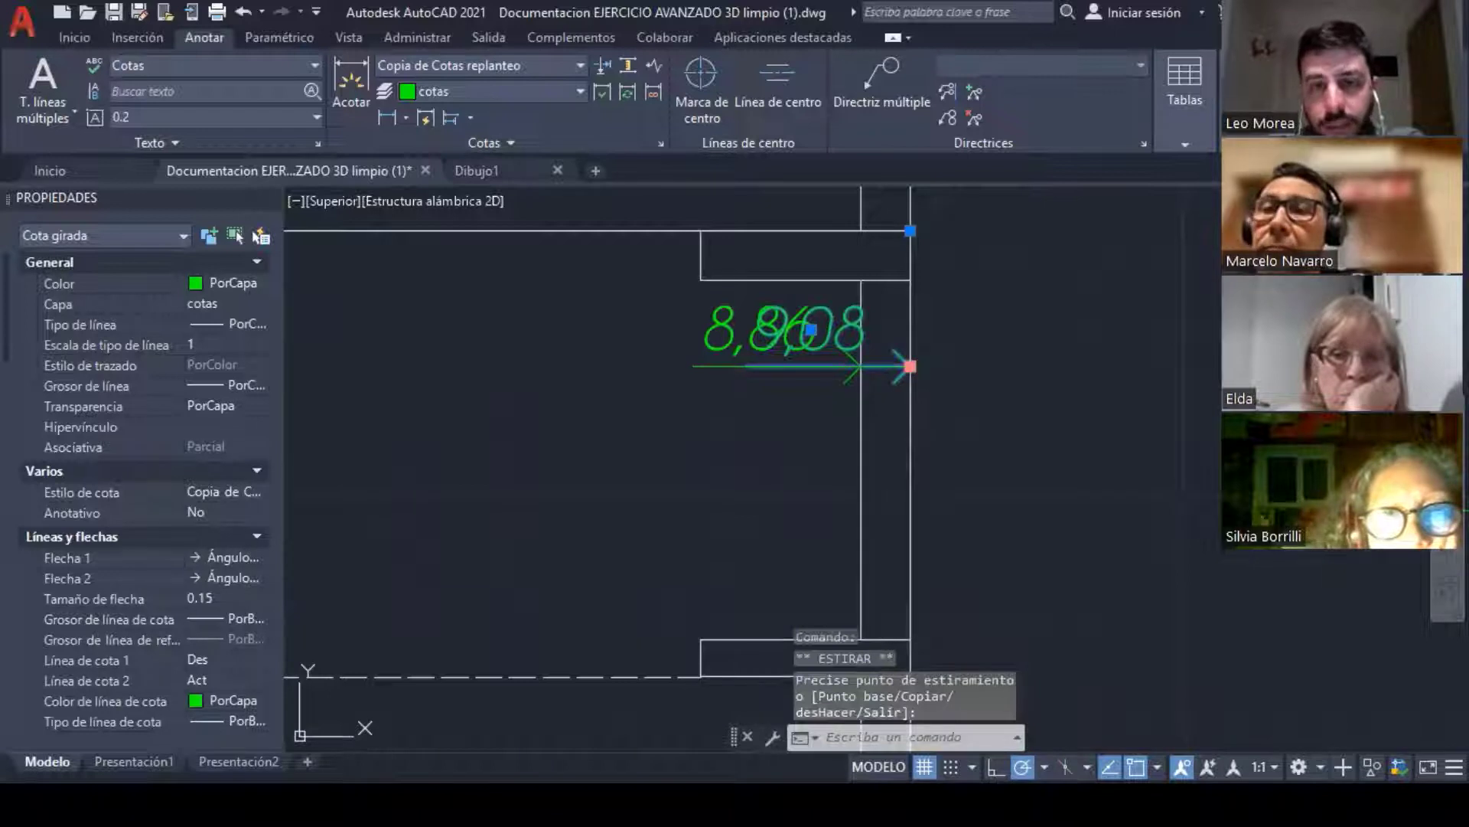
{"action": "scroll", "coordinate": [910, 365], "scroll_direction": "down", "scroll_amount": 3}
{"action": "key", "text": "Escape"}
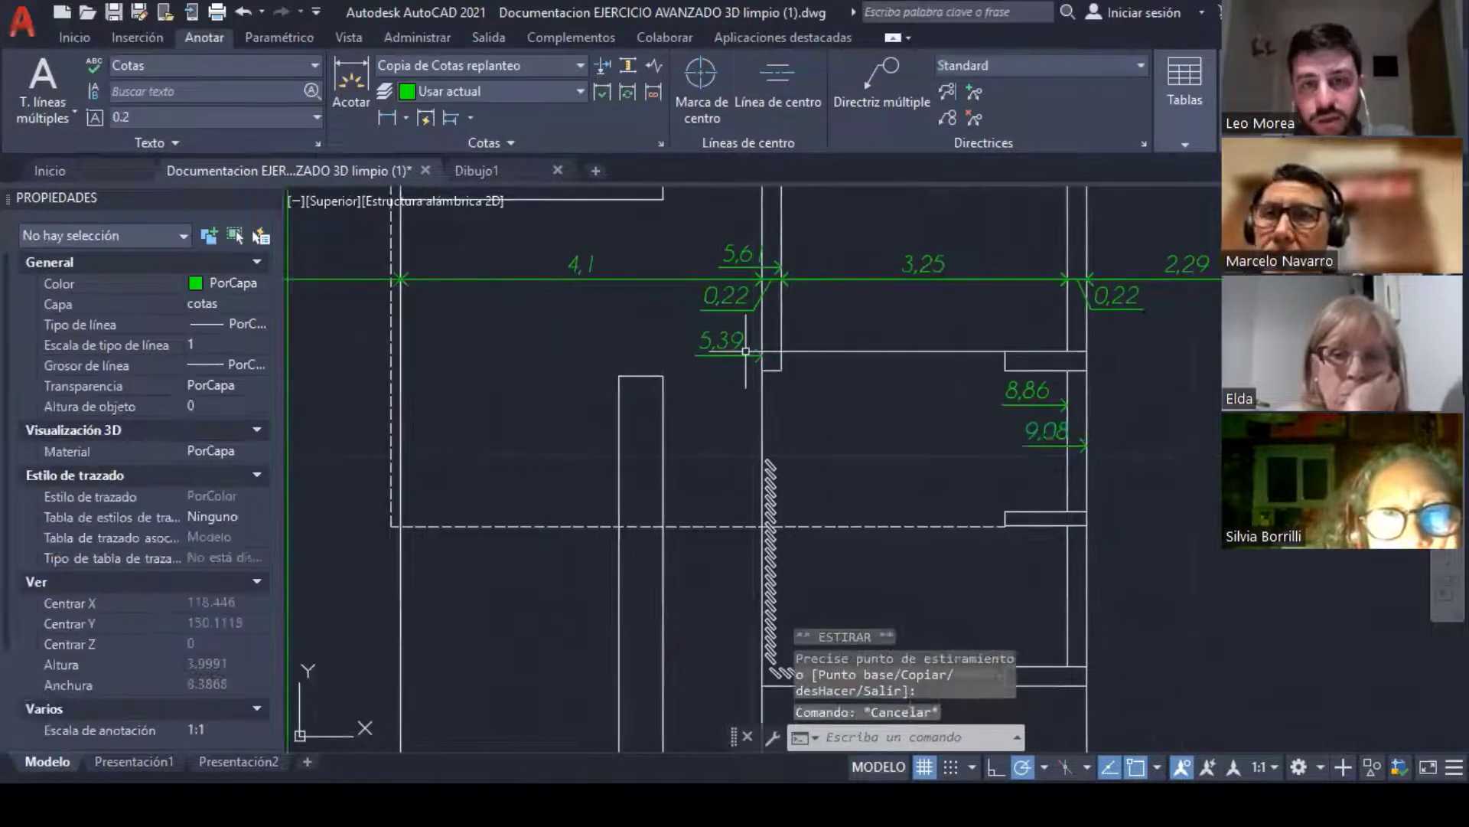
{"action": "left_click", "coordinate": [745, 351]}
{"action": "key", "text": "Escape"}
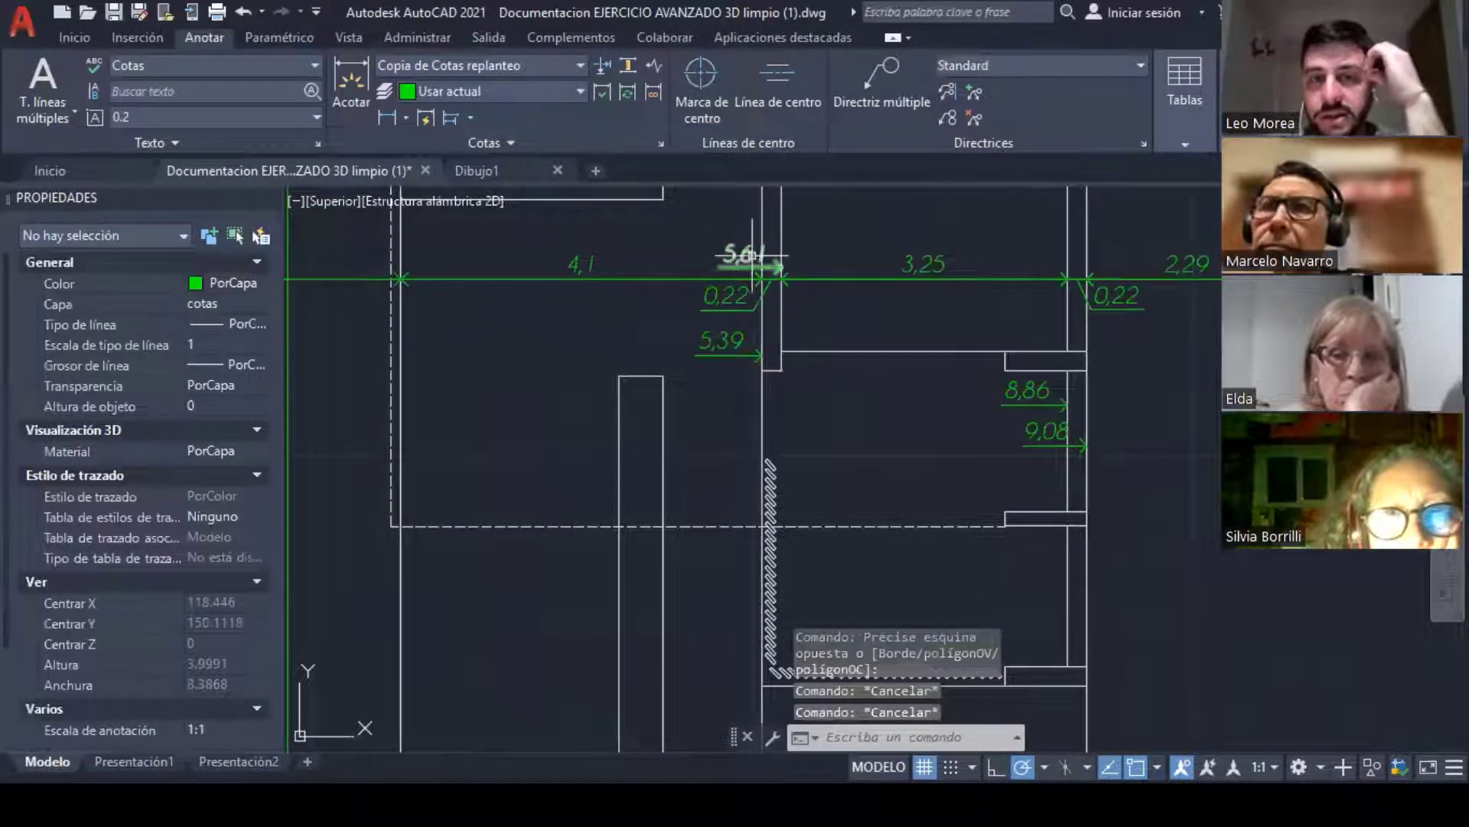
Step: Move the baseline dimension to the interior wall's far face below the 5,39 dimension
{"action": "left_click", "coordinate": [728, 256]}
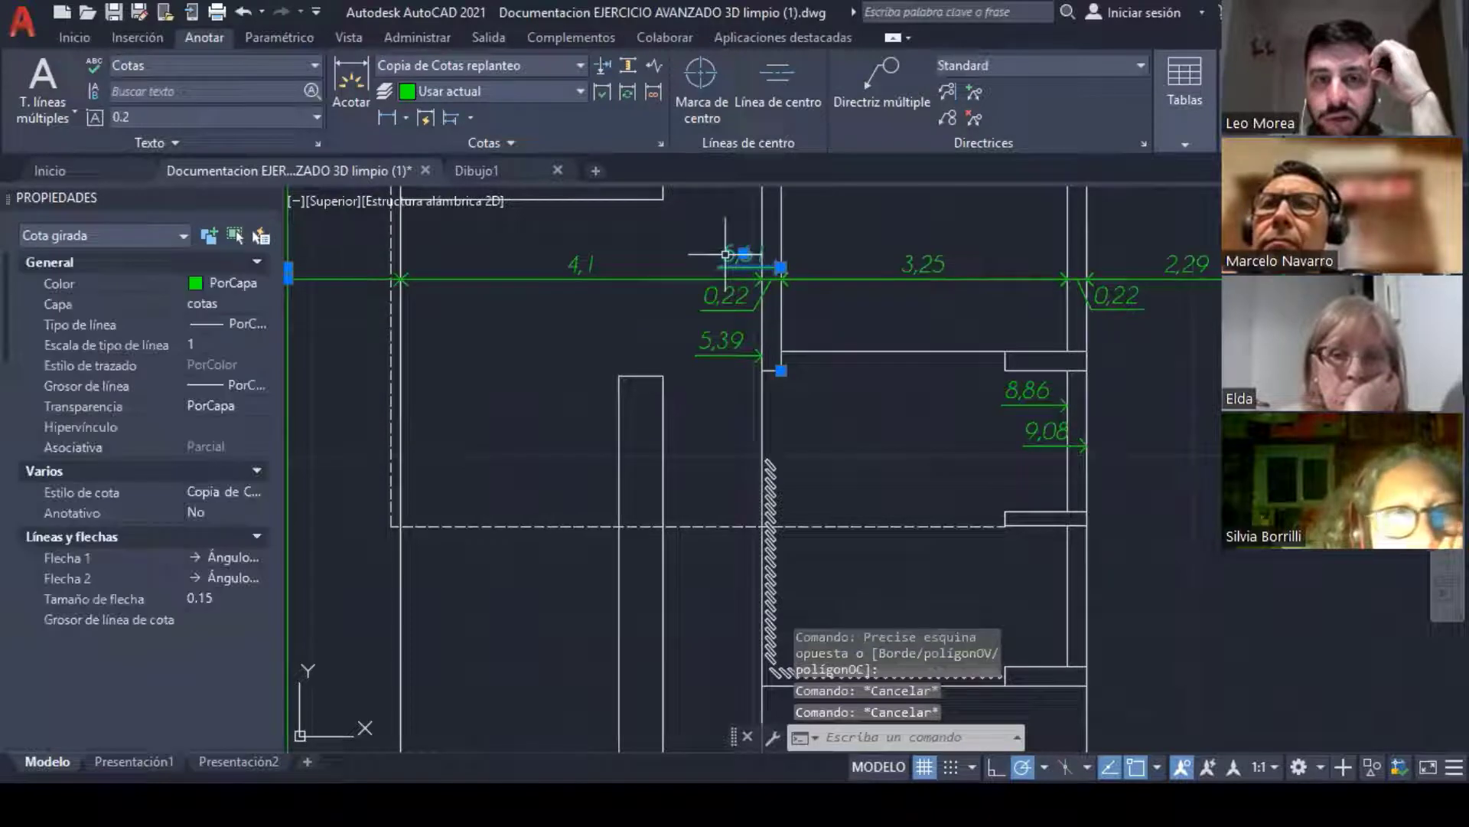
{"action": "left_click", "coordinate": [781, 267]}
{"action": "left_click", "coordinate": [781, 401]}
{"action": "key", "text": "Escape"}
{"action": "scroll", "coordinate": [849, 410], "scroll_direction": "down", "scroll_amount": 2}
{"action": "key", "text": "Escape"}
{"action": "middle_click_drag", "start_coordinate": [789, 408], "coordinate": [649, 413]}
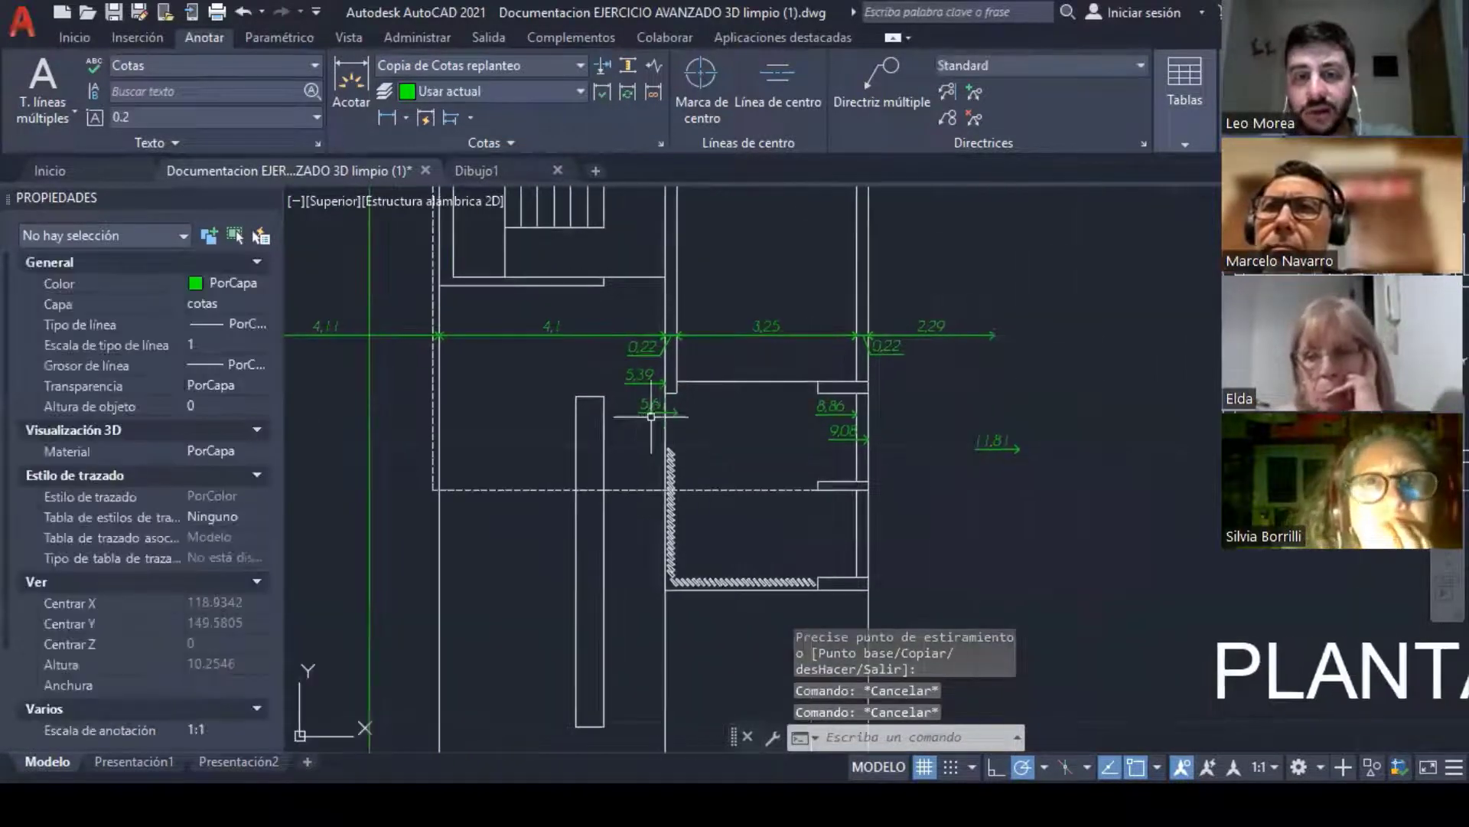
{"action": "scroll", "coordinate": [764, 424], "scroll_direction": "up", "scroll_amount": 2}
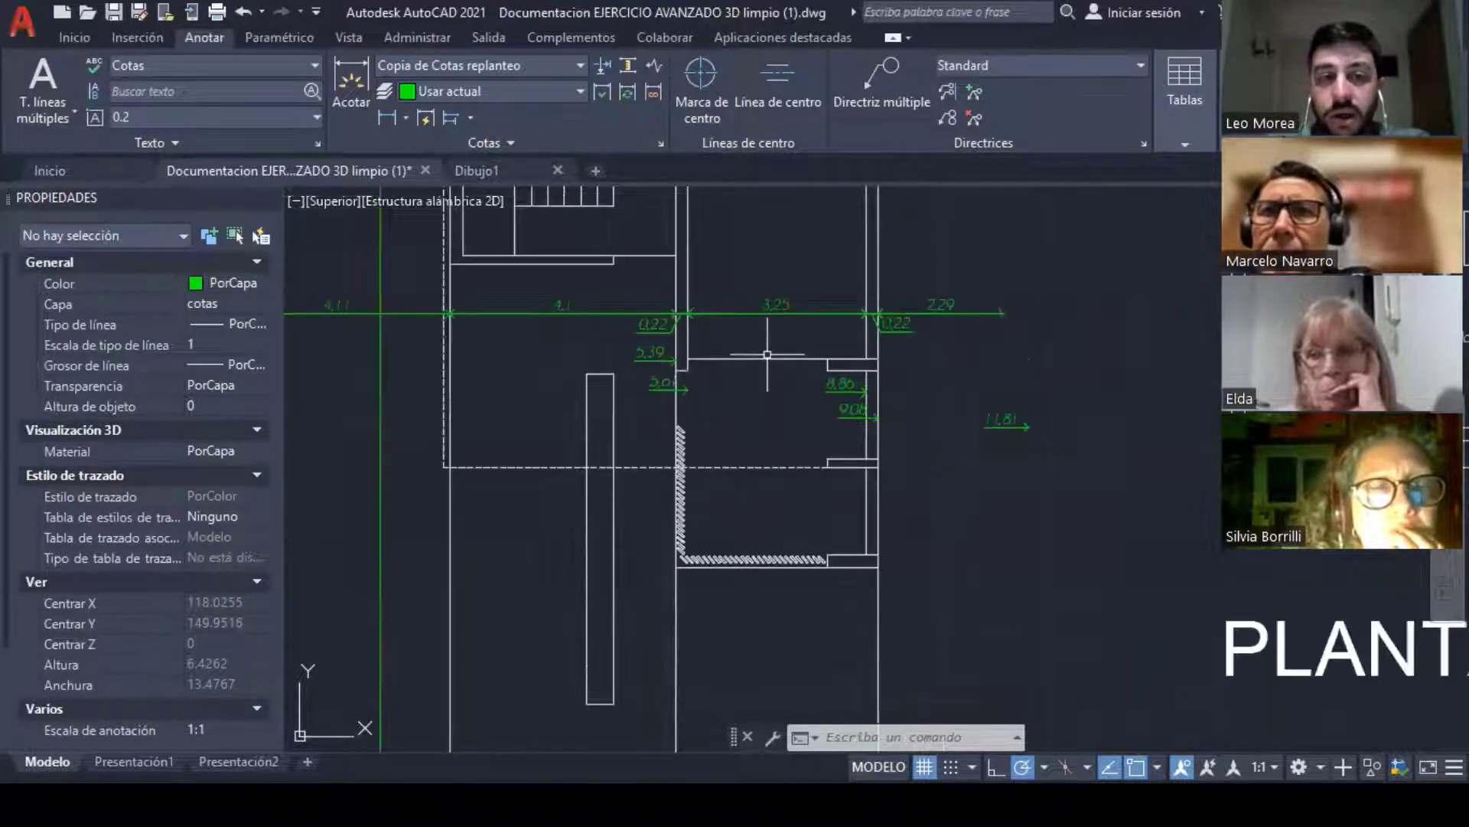
{"action": "scroll", "coordinate": [766, 353], "scroll_direction": "down", "scroll_amount": 2}
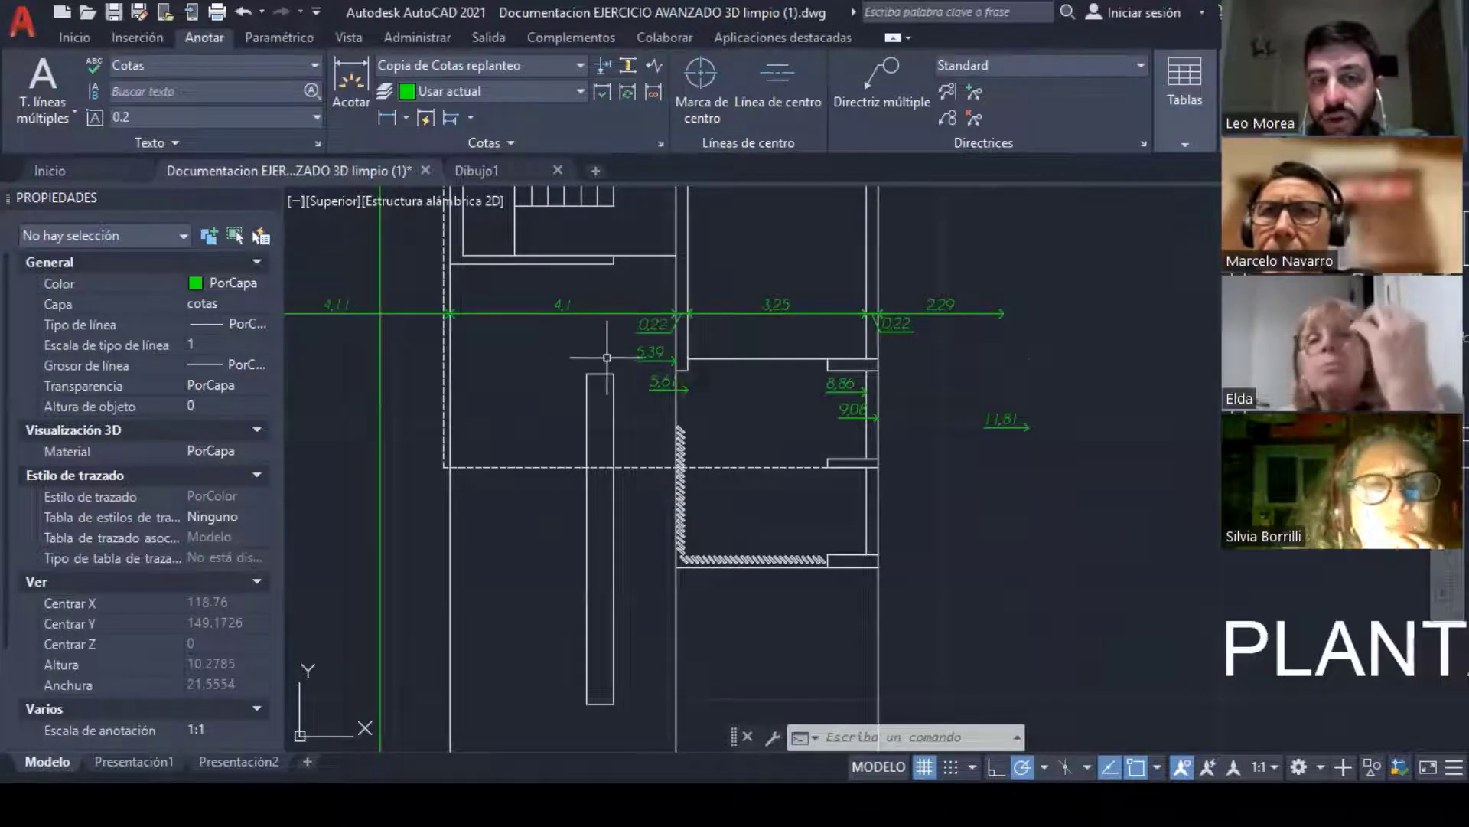
{"action": "scroll", "coordinate": [678, 366], "scroll_direction": "up", "scroll_amount": 2}
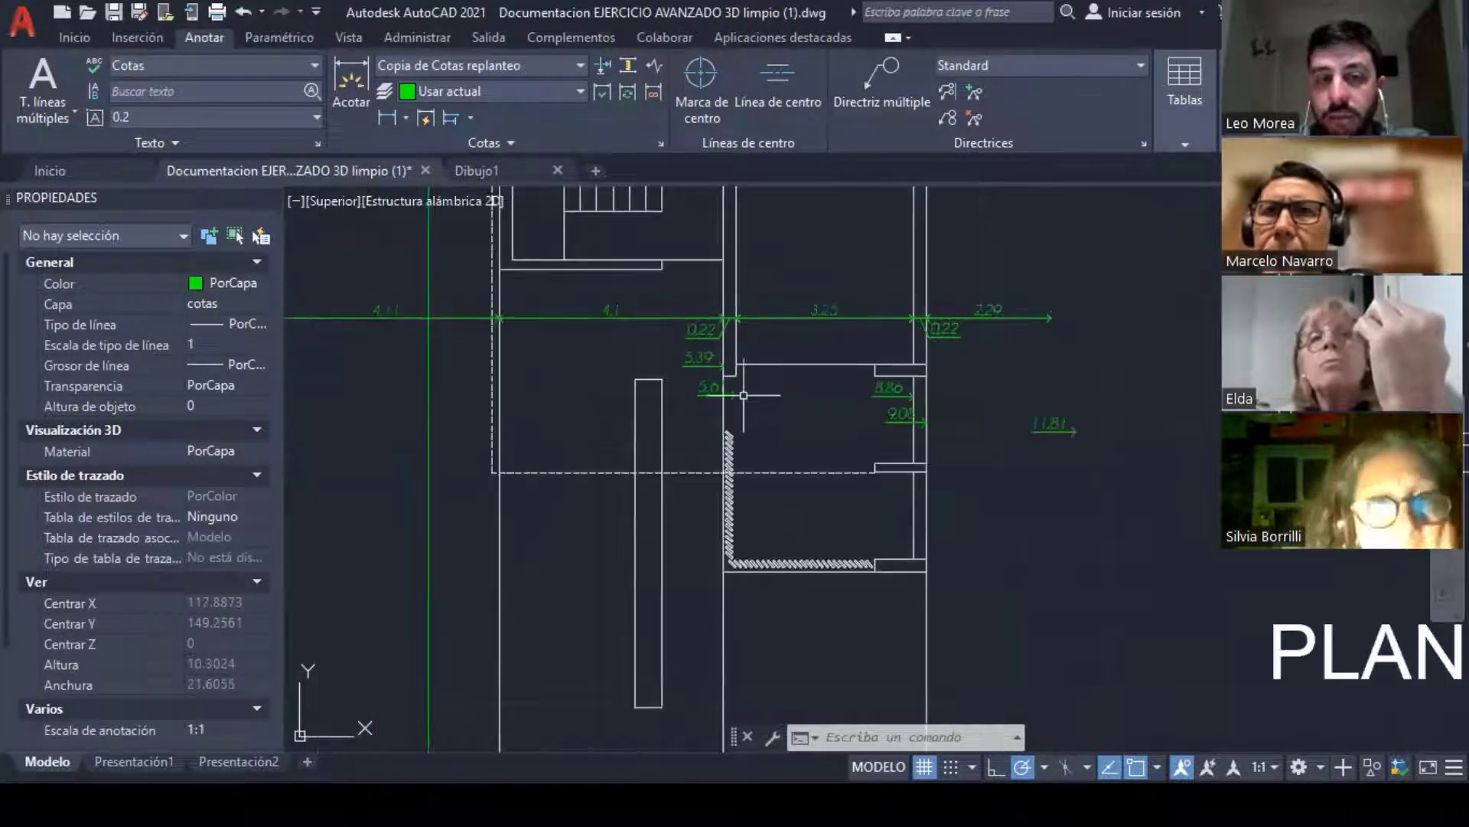
{"action": "scroll", "coordinate": [773, 383], "scroll_direction": "down", "scroll_amount": 2}
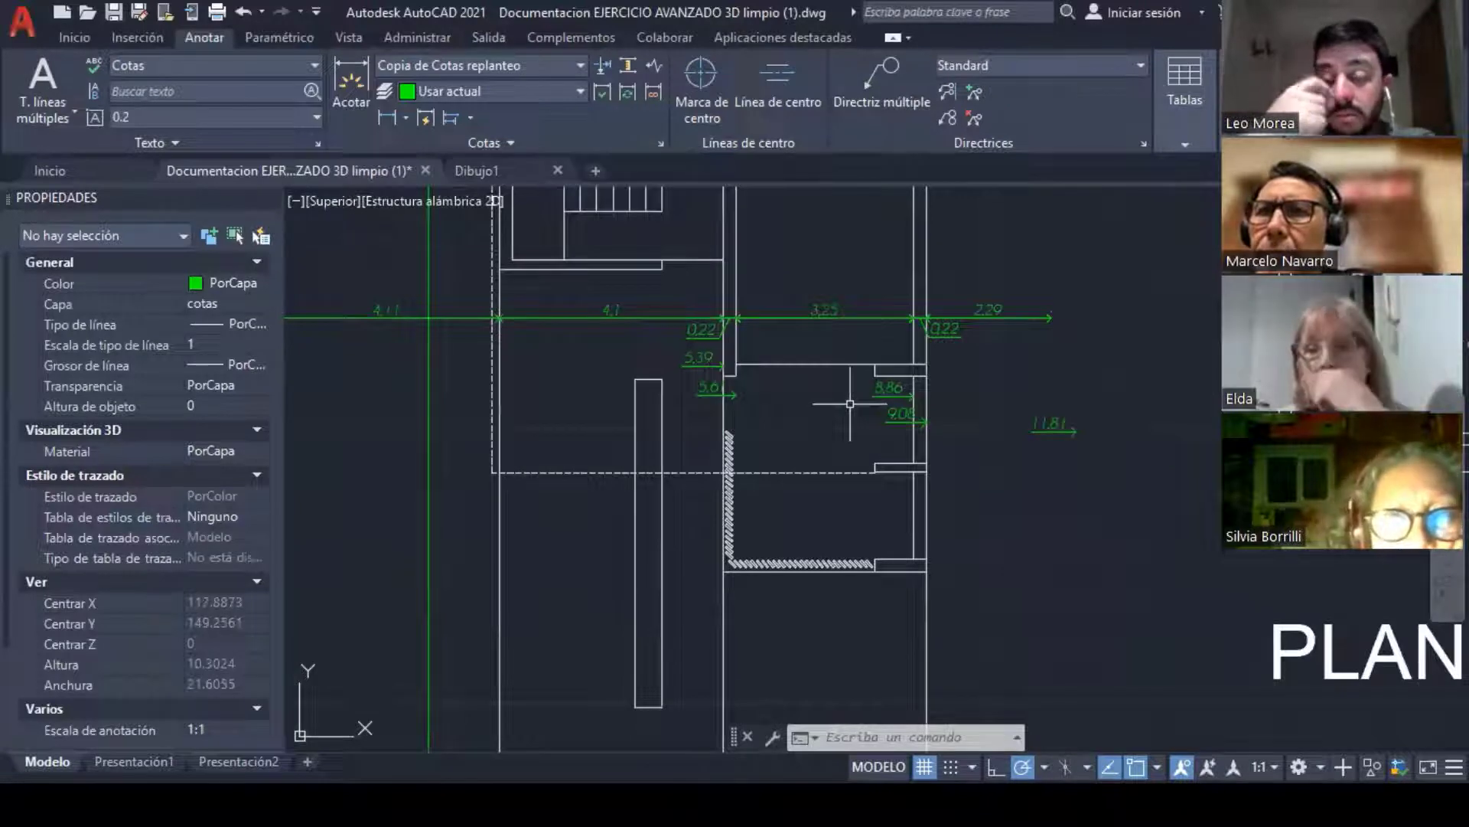
Step: Examine the partial and cumulative dimensions along the floor plan's horizontal dimension line
{"action": "scroll", "coordinate": [705, 360], "scroll_direction": "up", "scroll_amount": 2}
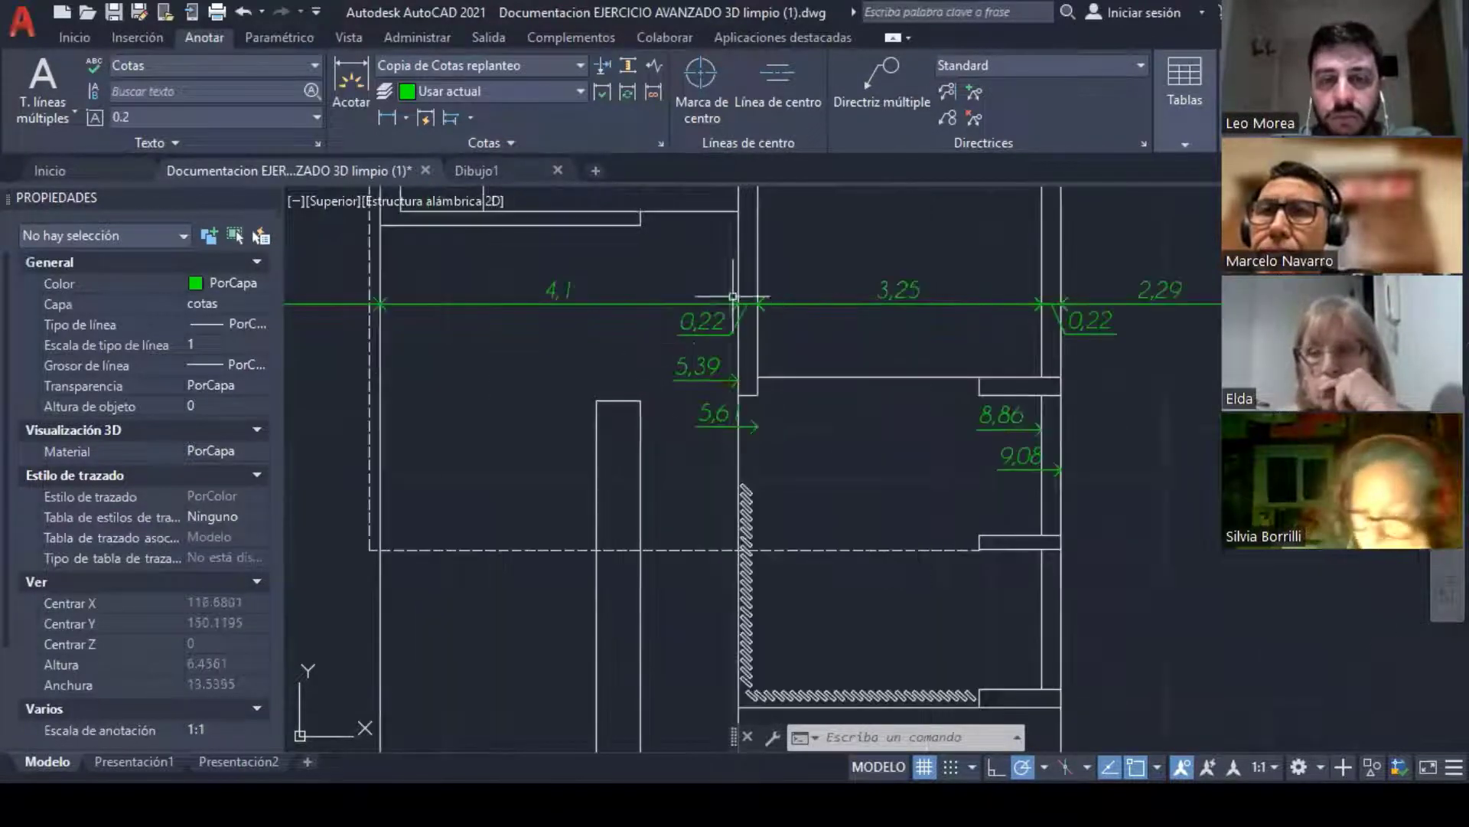
{"action": "middle_click_drag", "start_coordinate": [939, 441], "coordinate": [739, 444]}
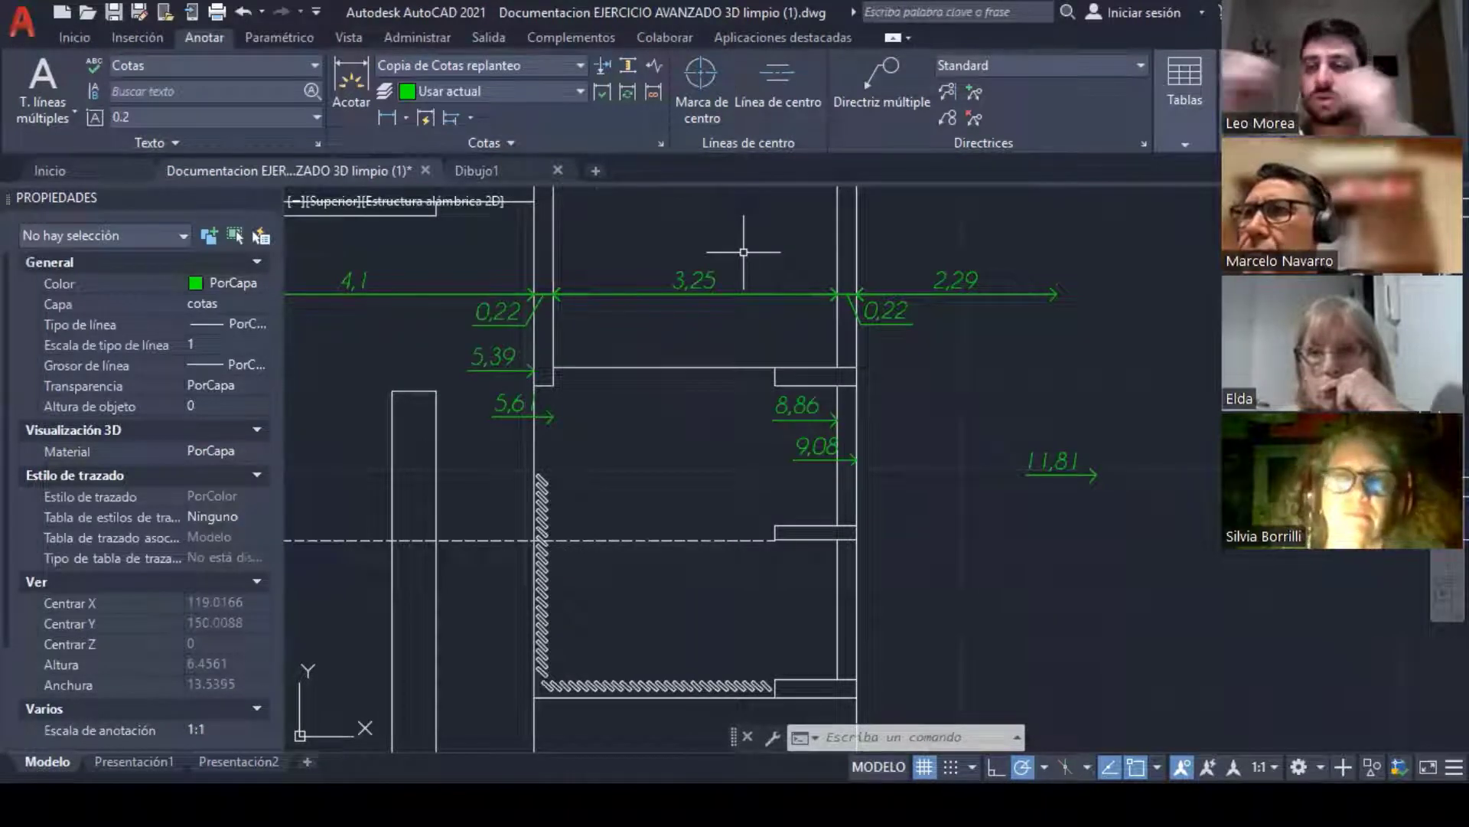
{"action": "middle_click_drag", "start_coordinate": [751, 249], "coordinate": [1001, 250]}
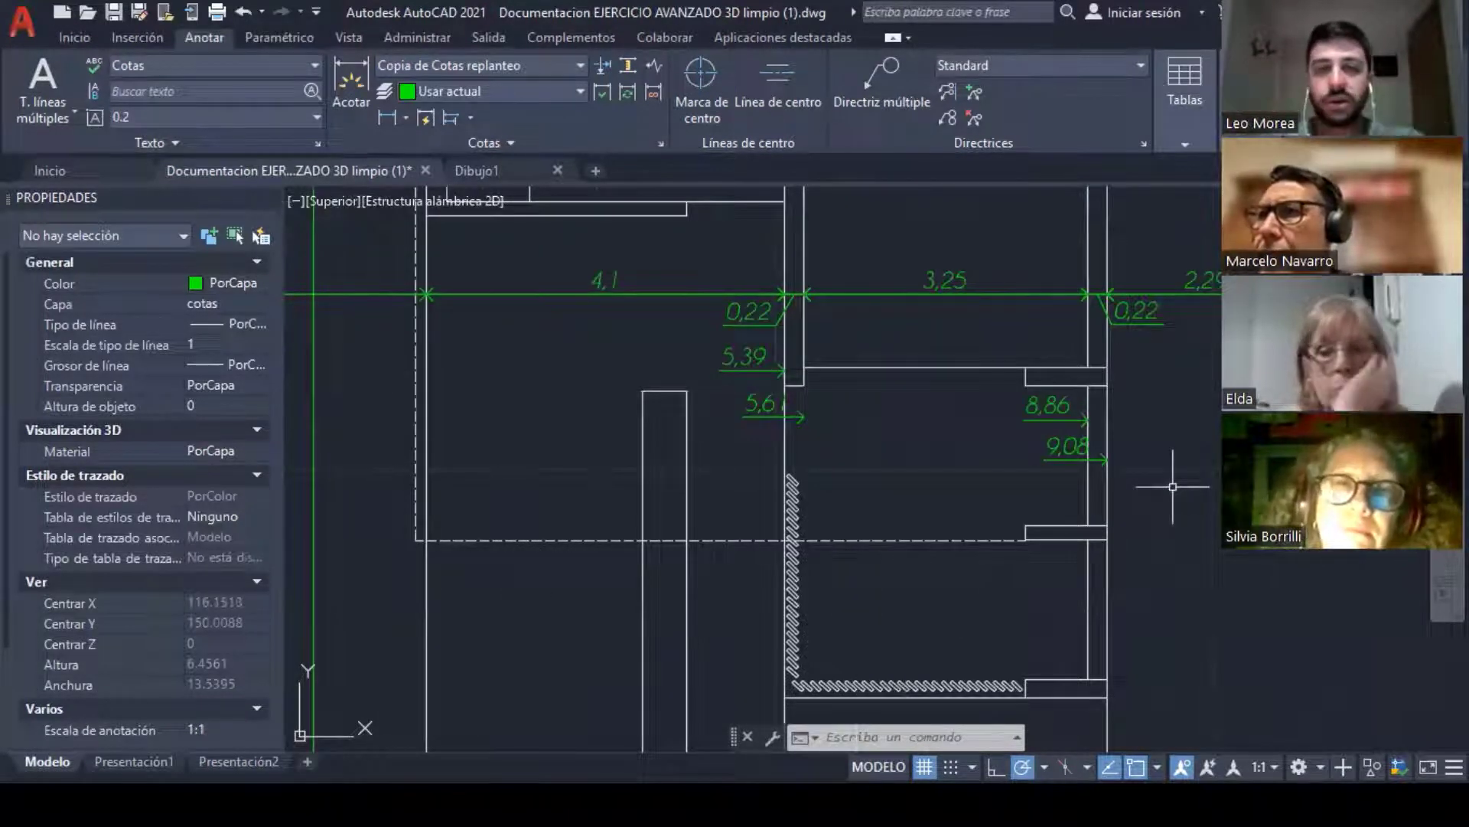
{"action": "middle_click_drag", "start_coordinate": [768, 365], "coordinate": [689, 374]}
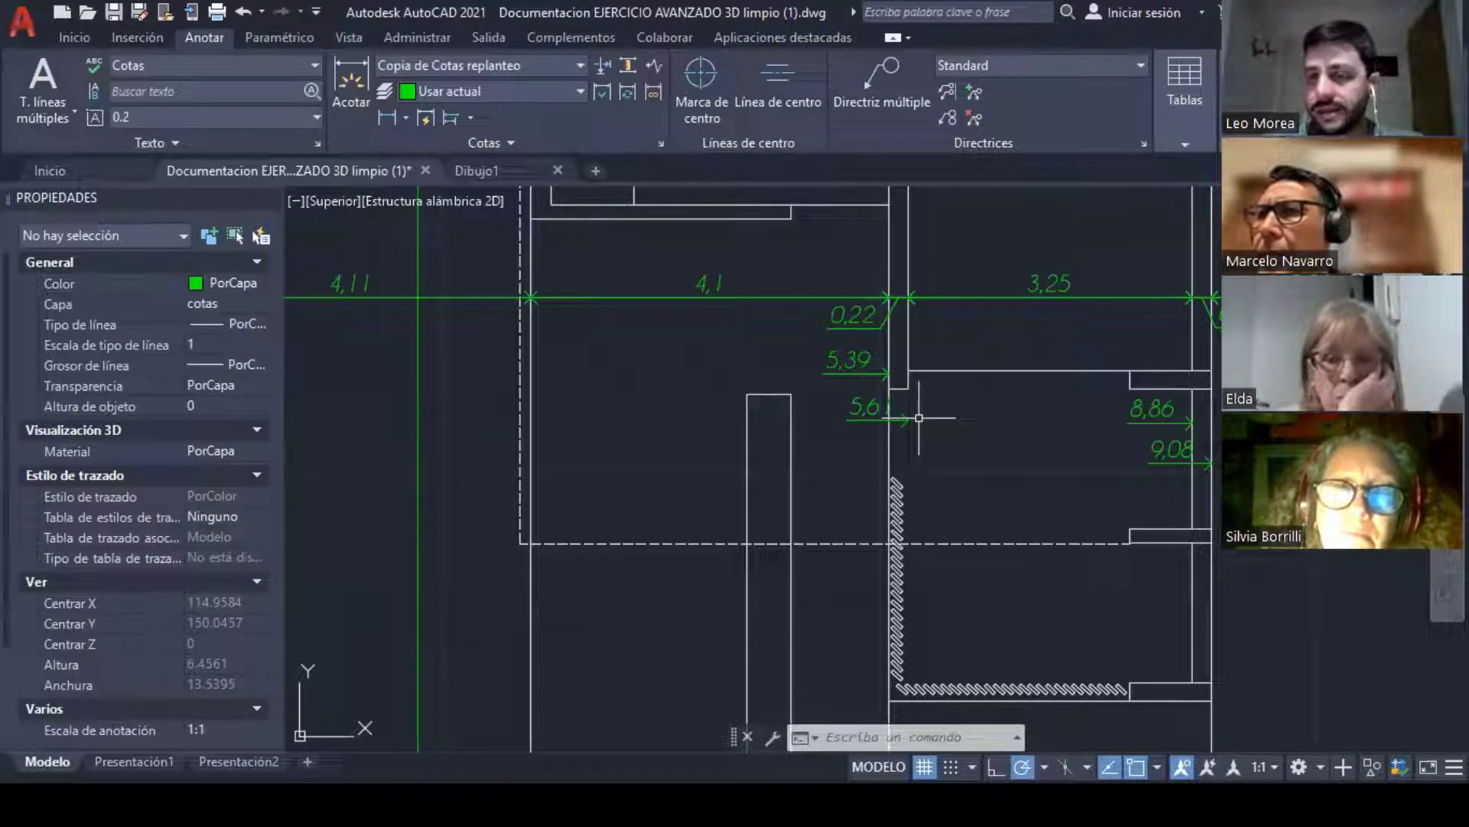
{"action": "middle_click_drag", "start_coordinate": [726, 378], "coordinate": [671, 413]}
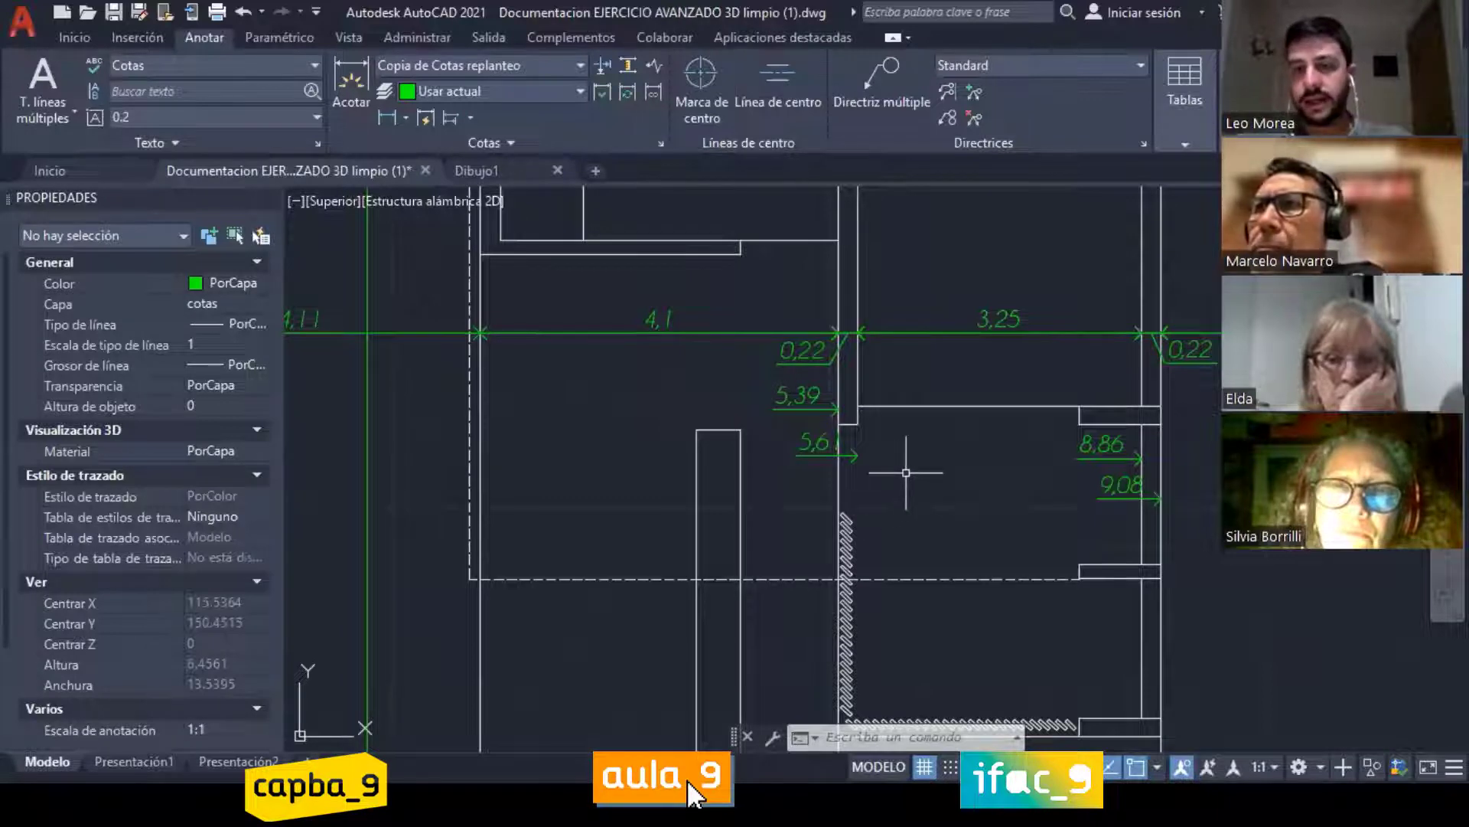
{"action": "middle_click_drag", "start_coordinate": [888, 477], "coordinate": [829, 485]}
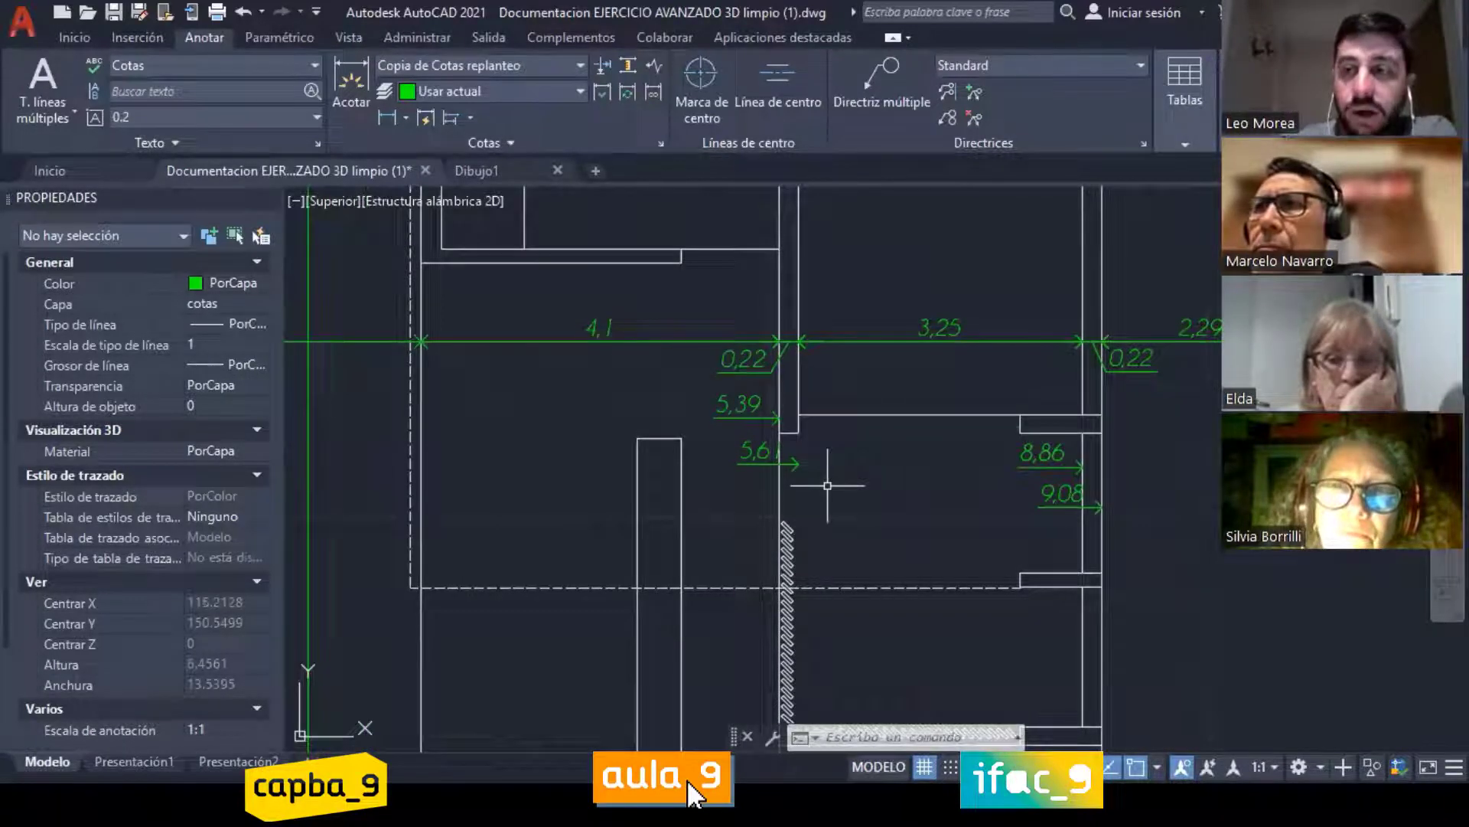
{"action": "left_click", "coordinate": [67, 38]}
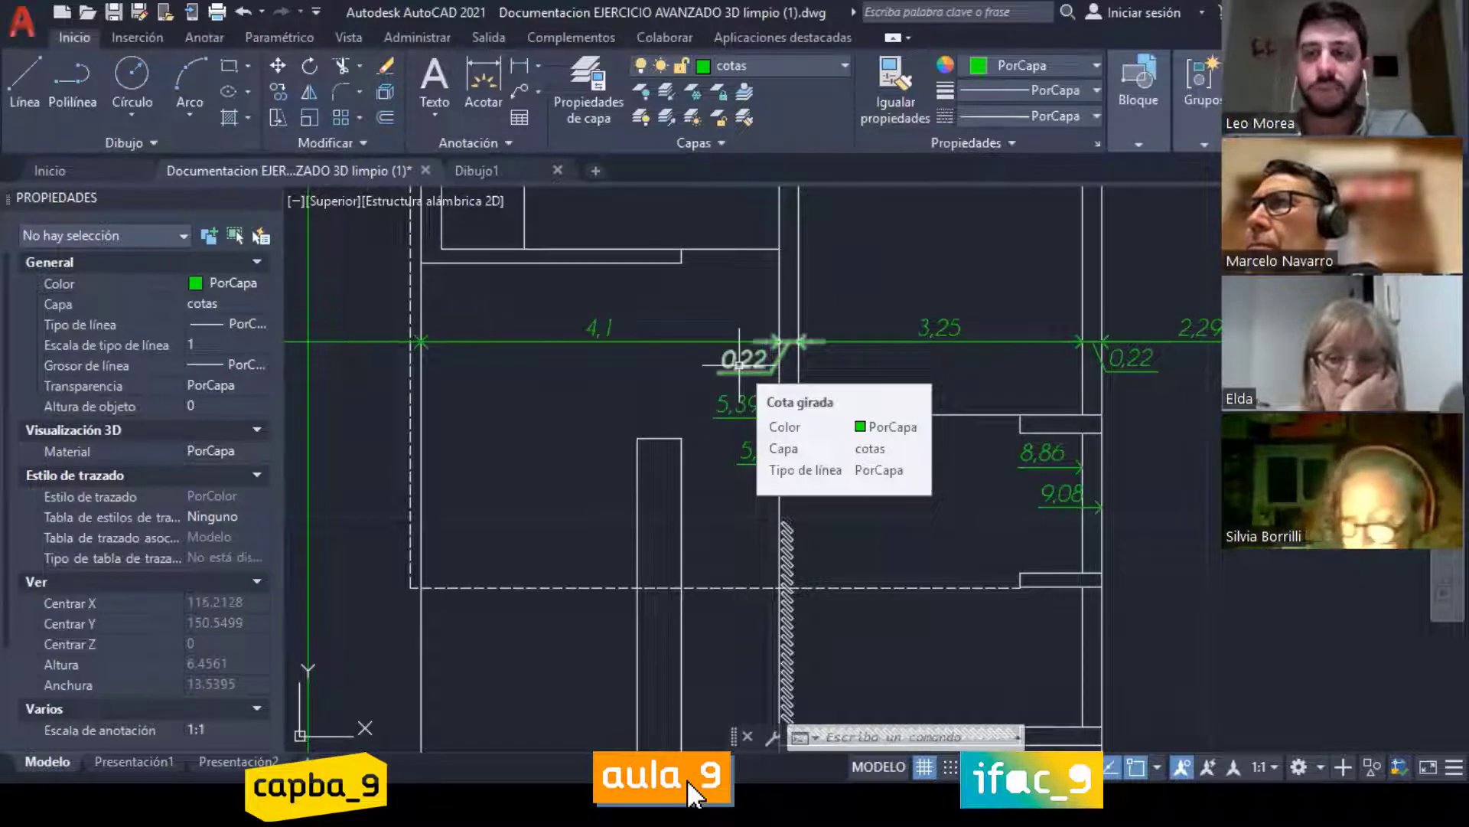
{"action": "scroll", "coordinate": [739, 365], "scroll_direction": "down", "scroll_amount": 3}
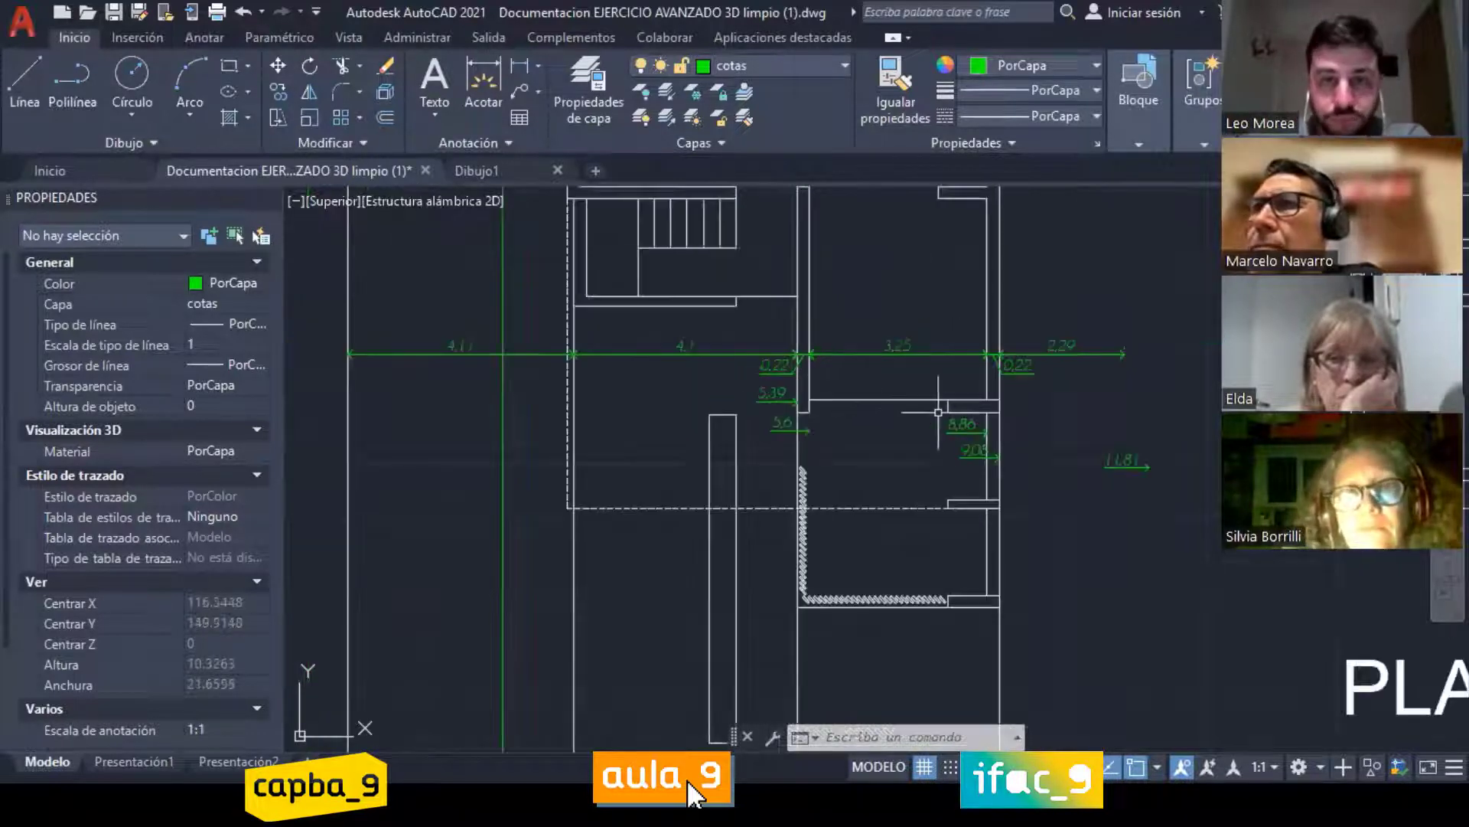
{"action": "scroll", "coordinate": [675, 379], "scroll_direction": "up", "scroll_amount": 3}
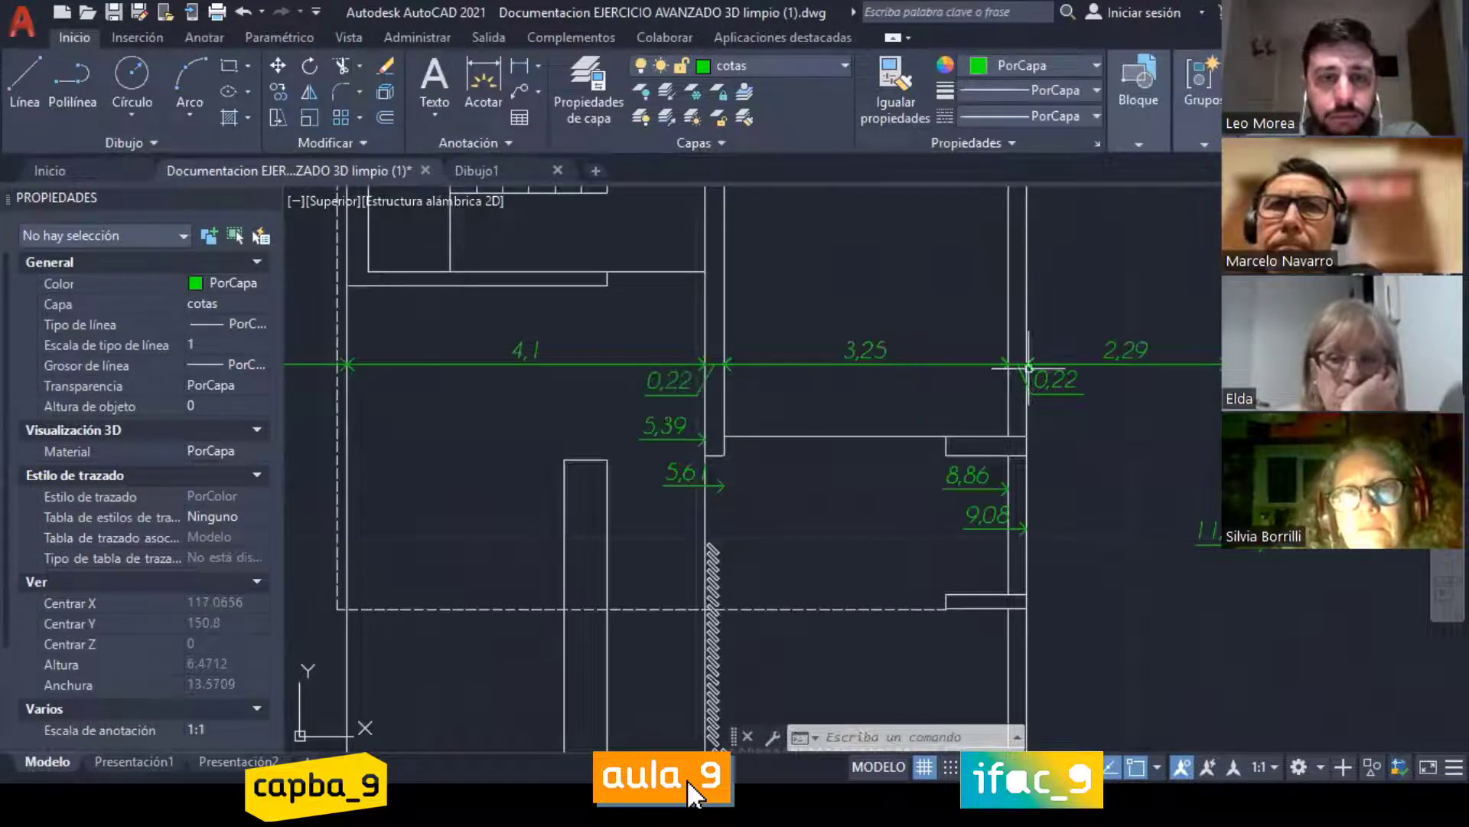
{"action": "mouse_move", "coordinate": [476, 357]}
{"action": "middle_mouse_down"}
{"action": "mouse_move", "coordinate": [748, 368]}
{"action": "mouse_move", "coordinate": [560, 394]}
{"action": "middle_mouse_up"}
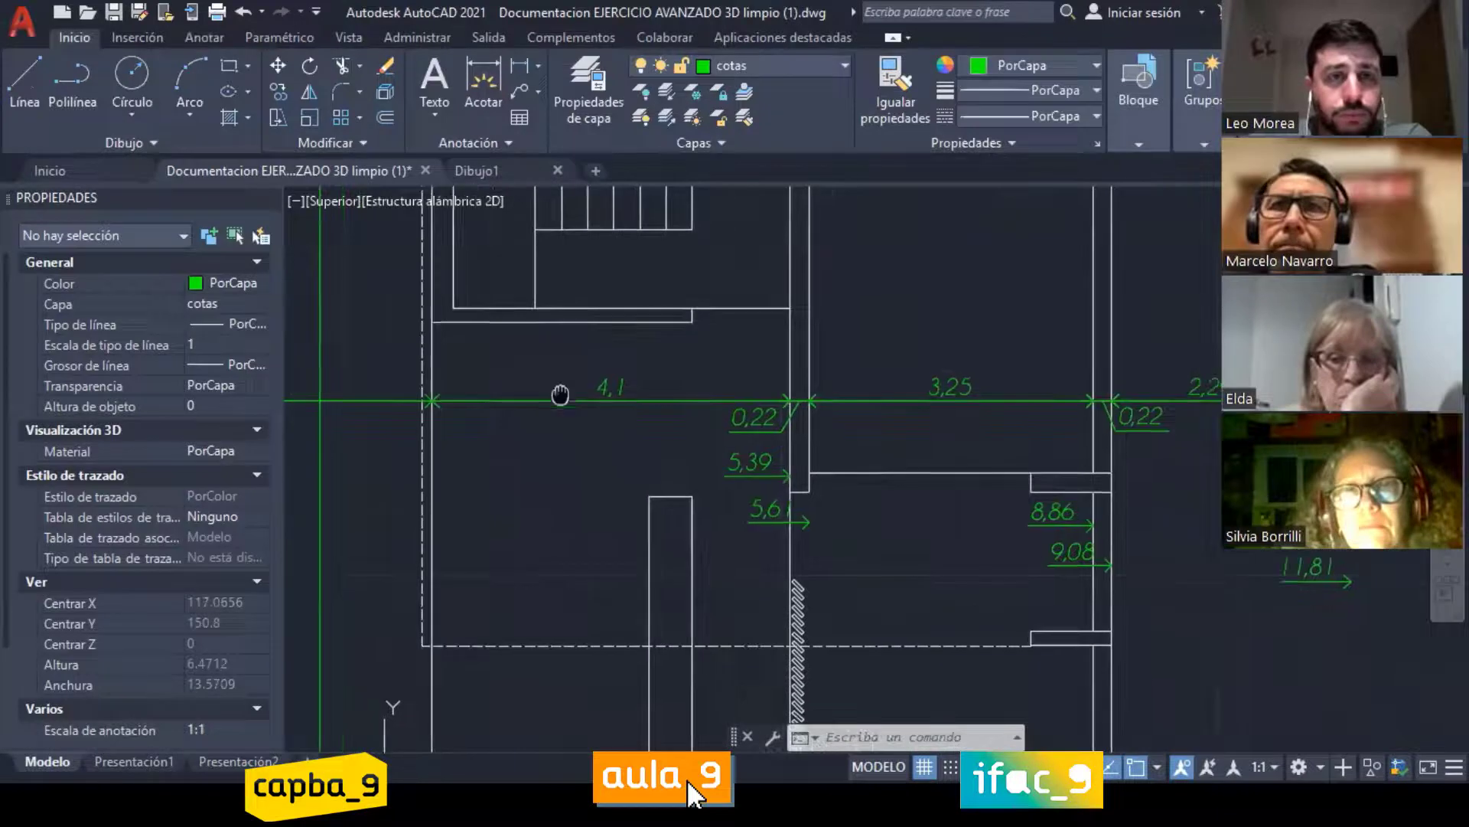
{"action": "left_click", "coordinate": [507, 140]}
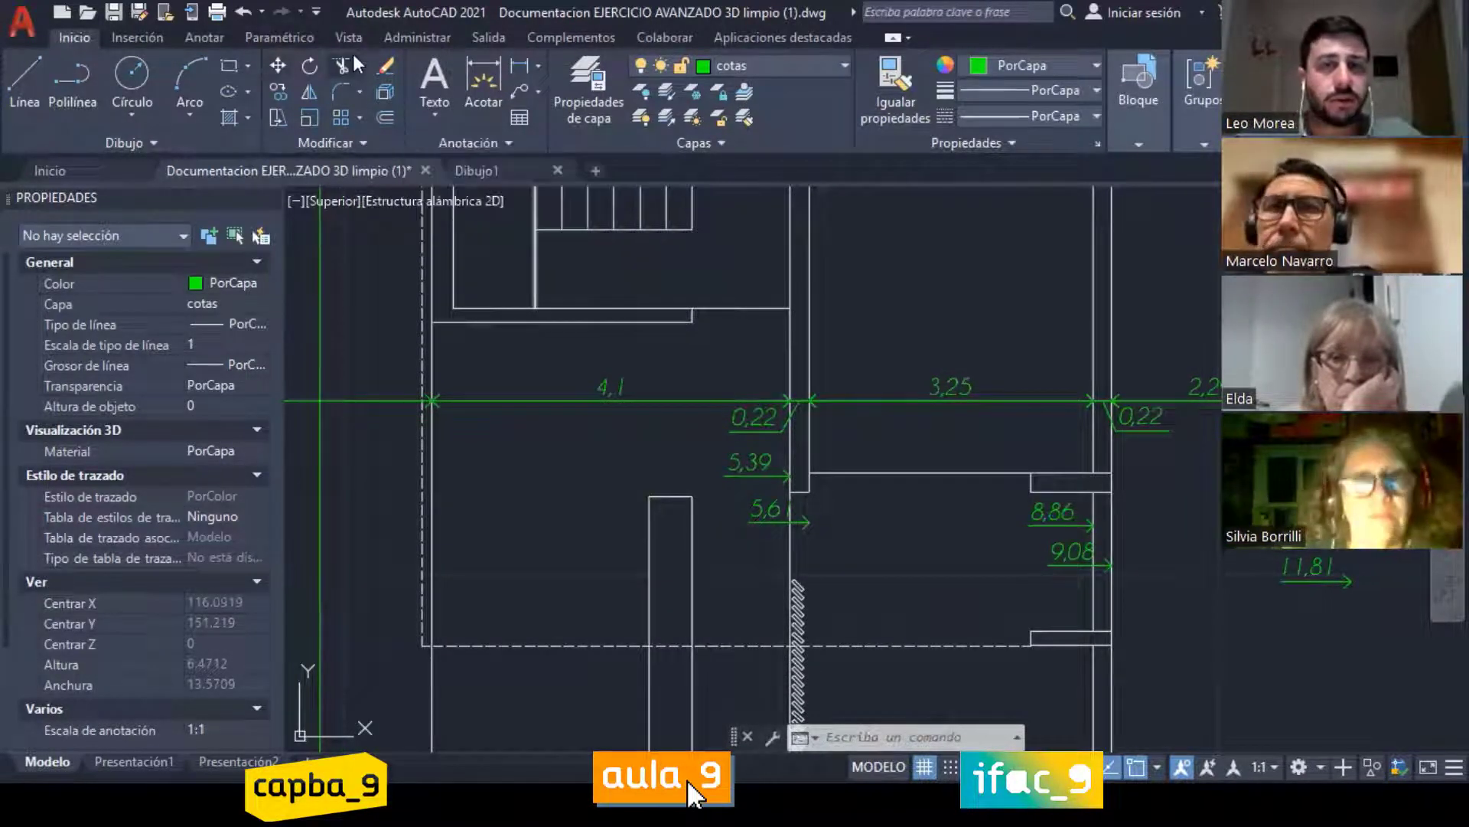
{"action": "key", "text": "Escape"}
{"action": "key", "text": "Escape"}
{"action": "key", "text": "Escape"}
{"action": "left_click", "coordinate": [222, 40]}
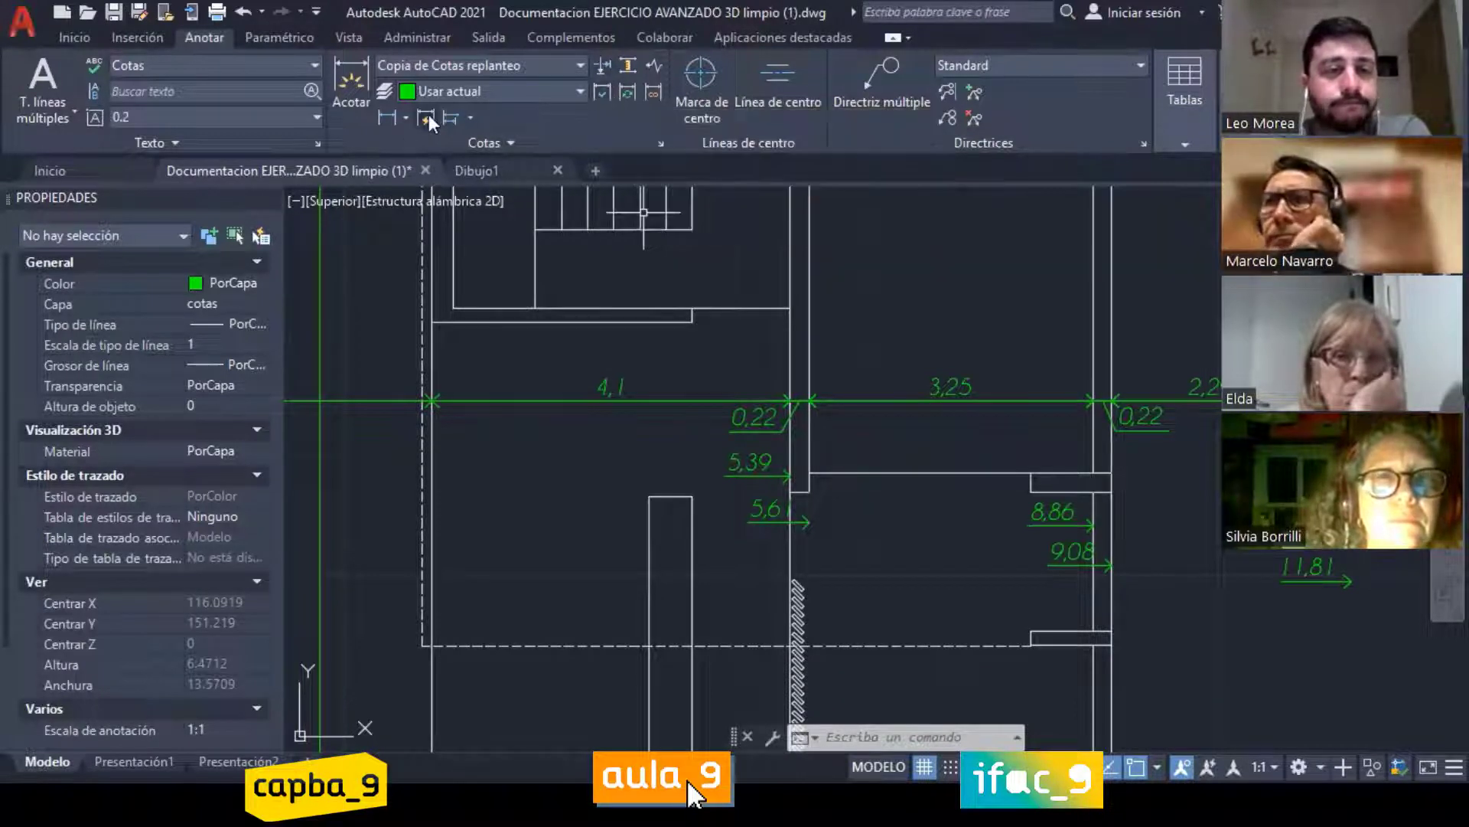
{"action": "left_click", "coordinate": [472, 118]}
{"action": "left_click", "coordinate": [487, 153]}
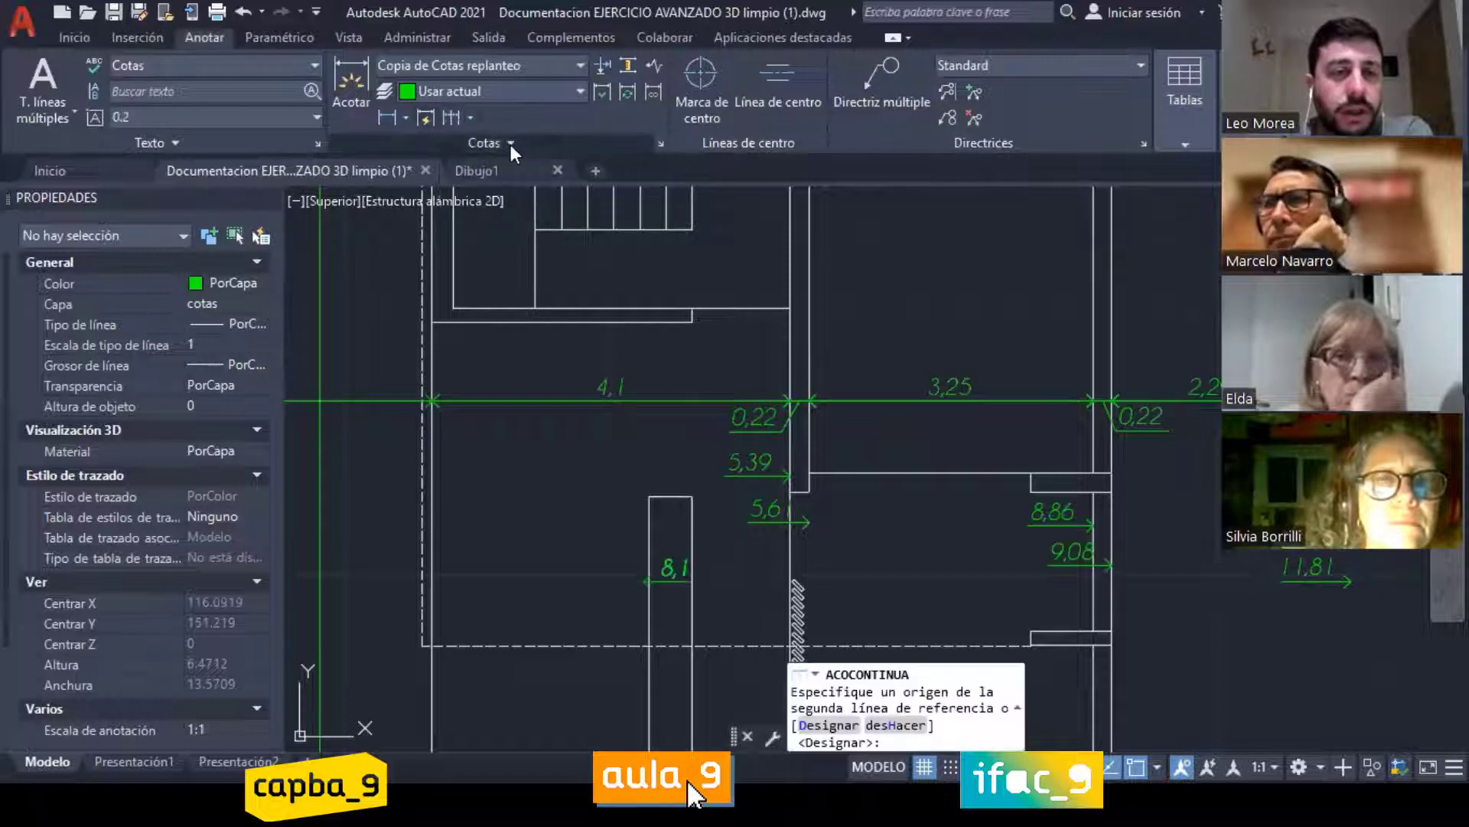
{"action": "left_click", "coordinate": [497, 143]}
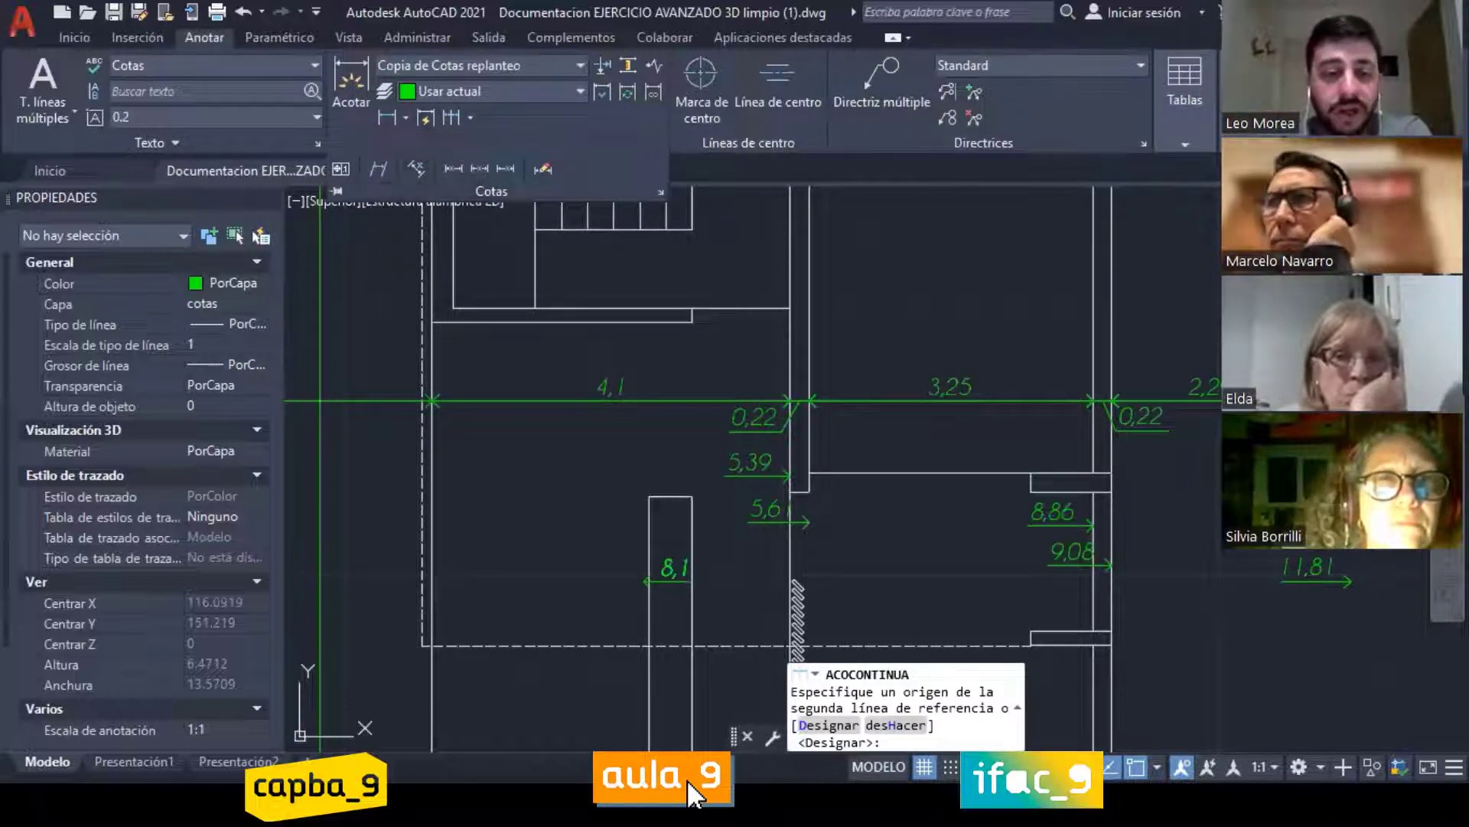
{"action": "key", "text": "Escape"}
{"action": "key", "text": "Escape"}
{"action": "key", "text": "Escape"}
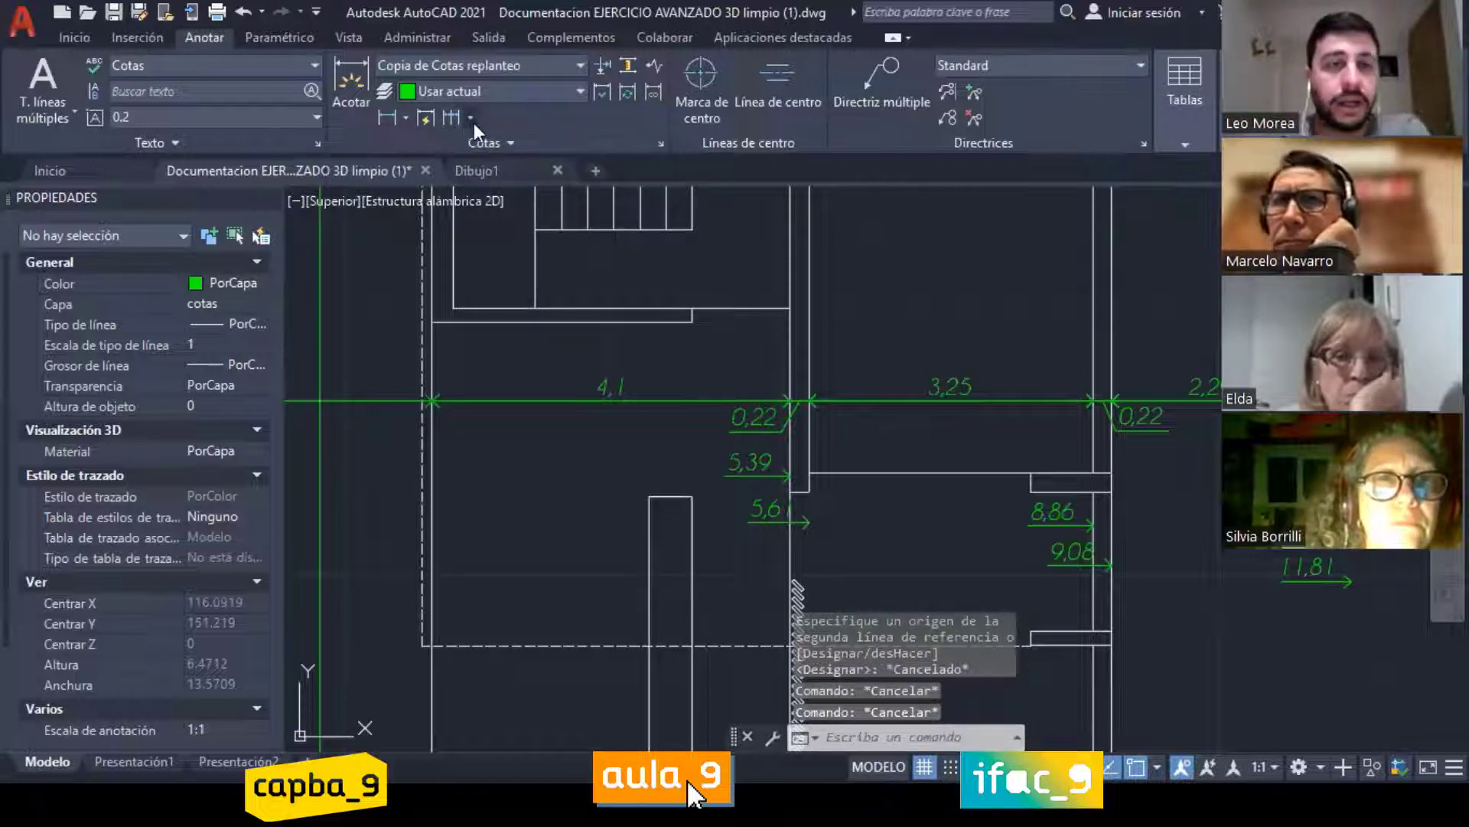
Step: Set the layer for new dimensions to cotas instead of the current layer
{"action": "left_click", "coordinate": [470, 117]}
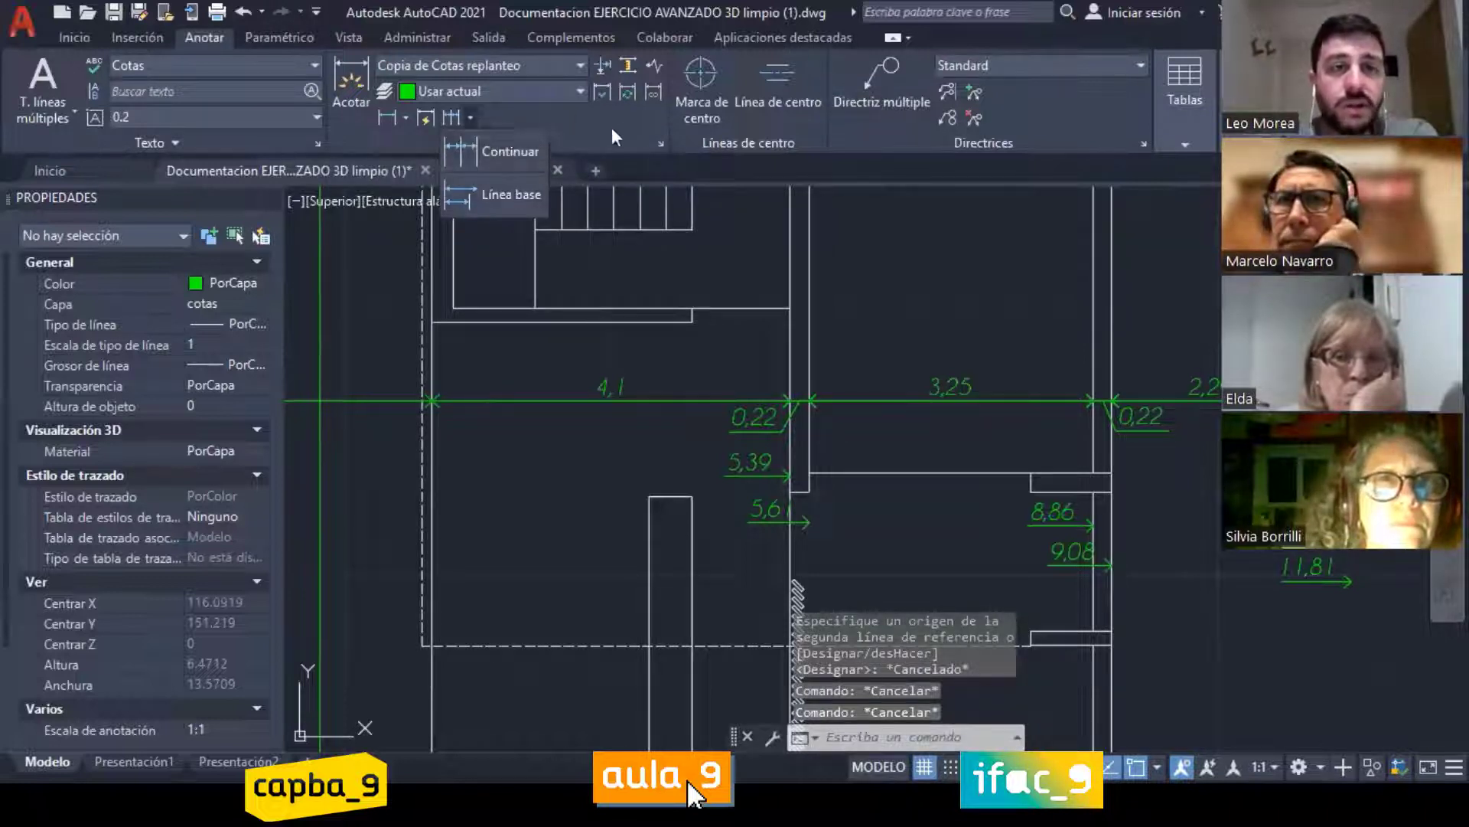
{"action": "key", "text": "Escape"}
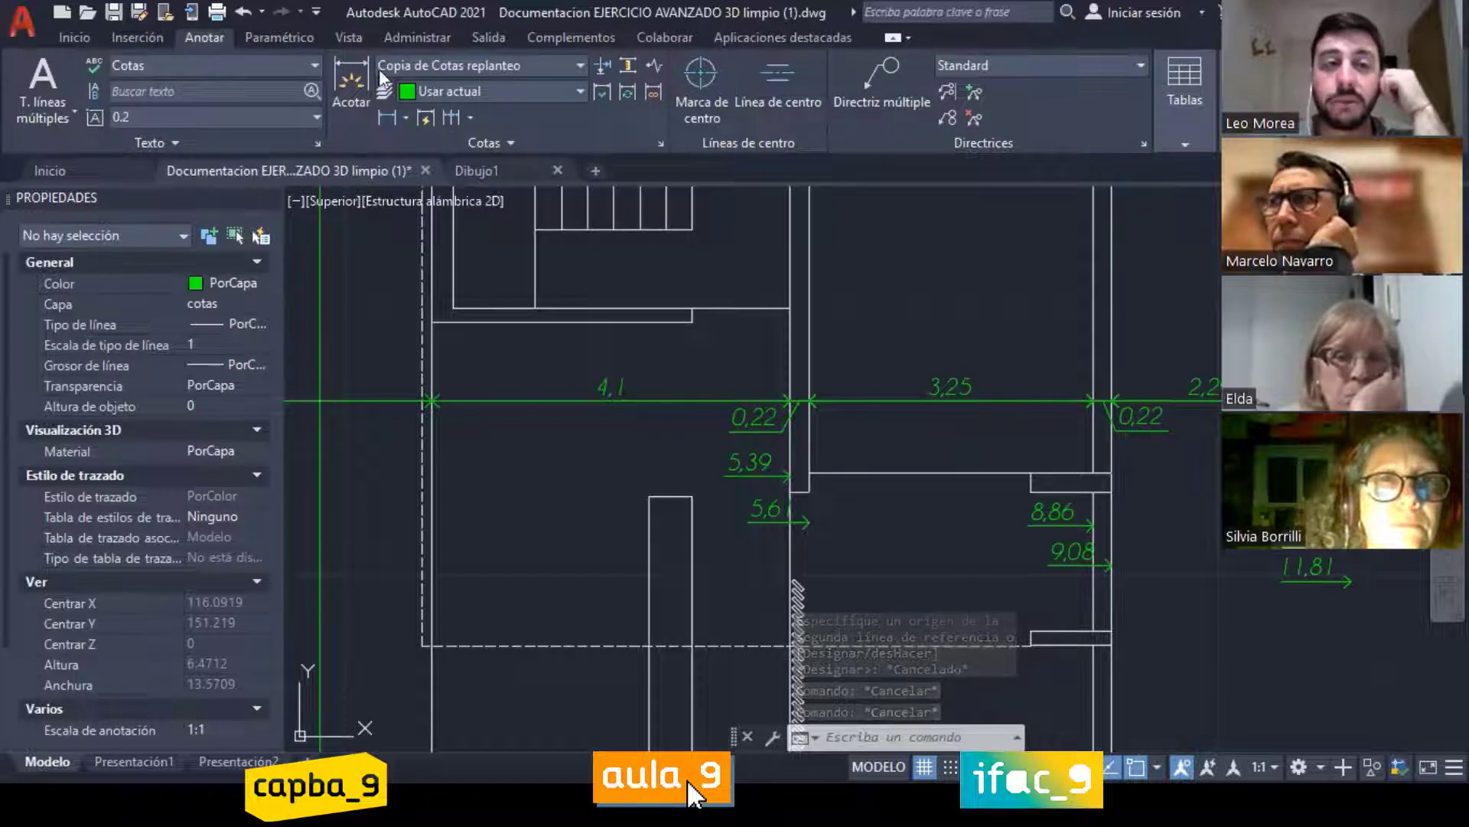
{"action": "left_click", "coordinate": [525, 91]}
{"action": "left_click", "coordinate": [452, 144]}
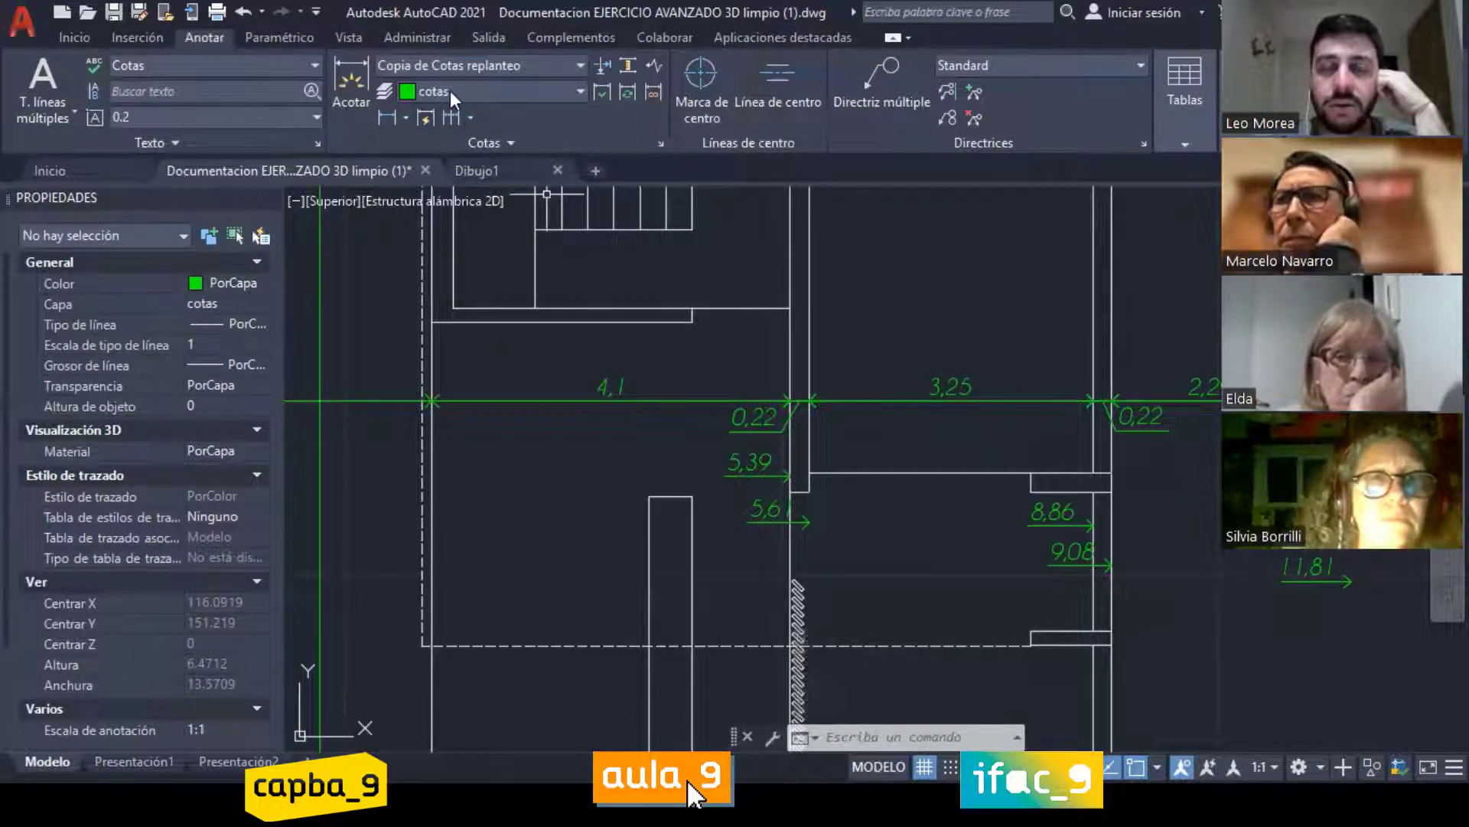
{"action": "mouse_move", "coordinate": [667, 326]}
{"action": "middle_mouse_down"}
{"action": "mouse_move", "coordinate": [733, 410]}
{"action": "mouse_move", "coordinate": [609, 304]}
{"action": "middle_mouse_up"}
{"action": "middle_click_drag", "start_coordinate": [617, 236], "coordinate": [744, 283]}
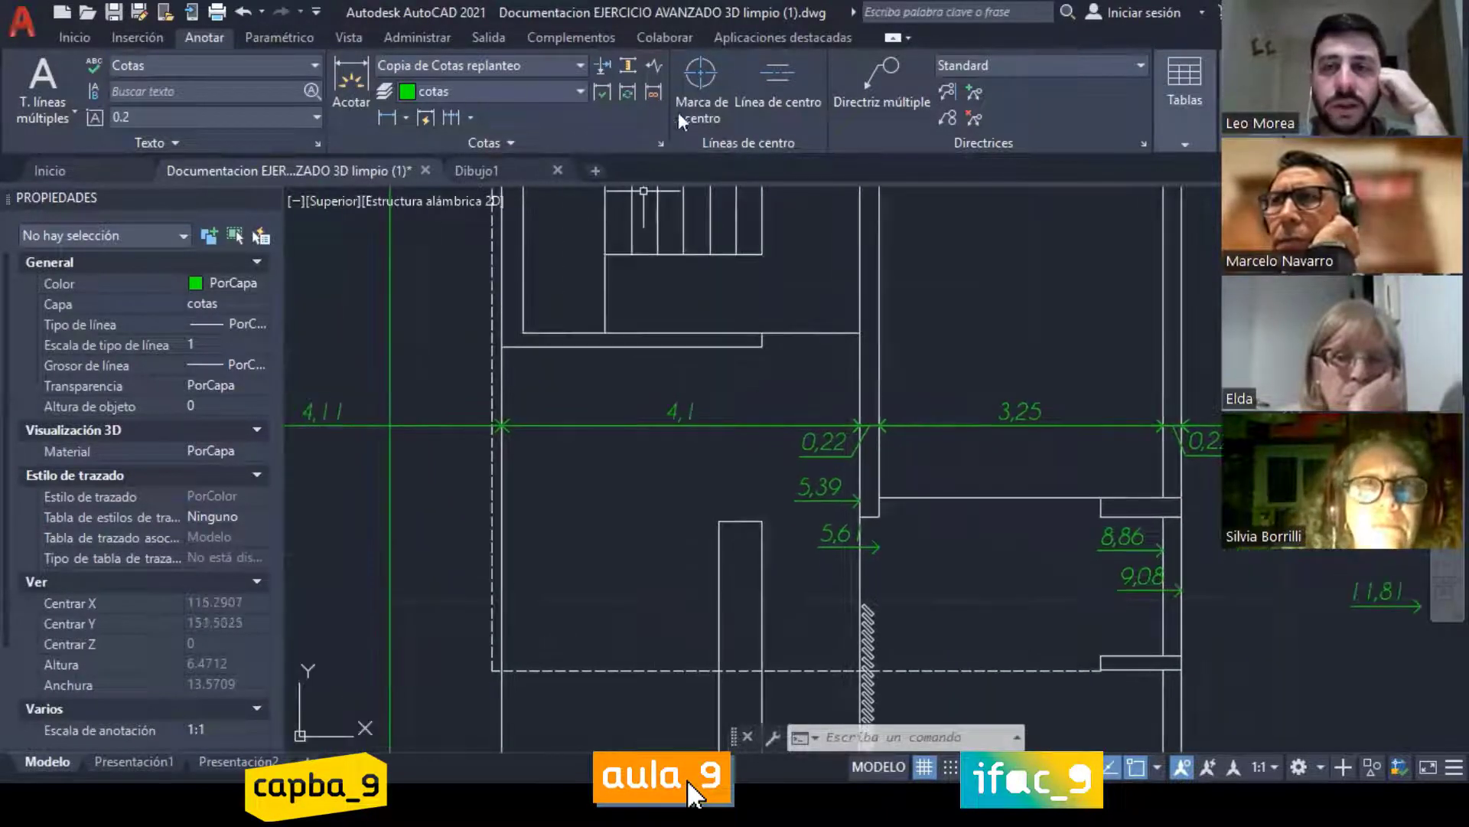
{"action": "left_click", "coordinate": [510, 142]}
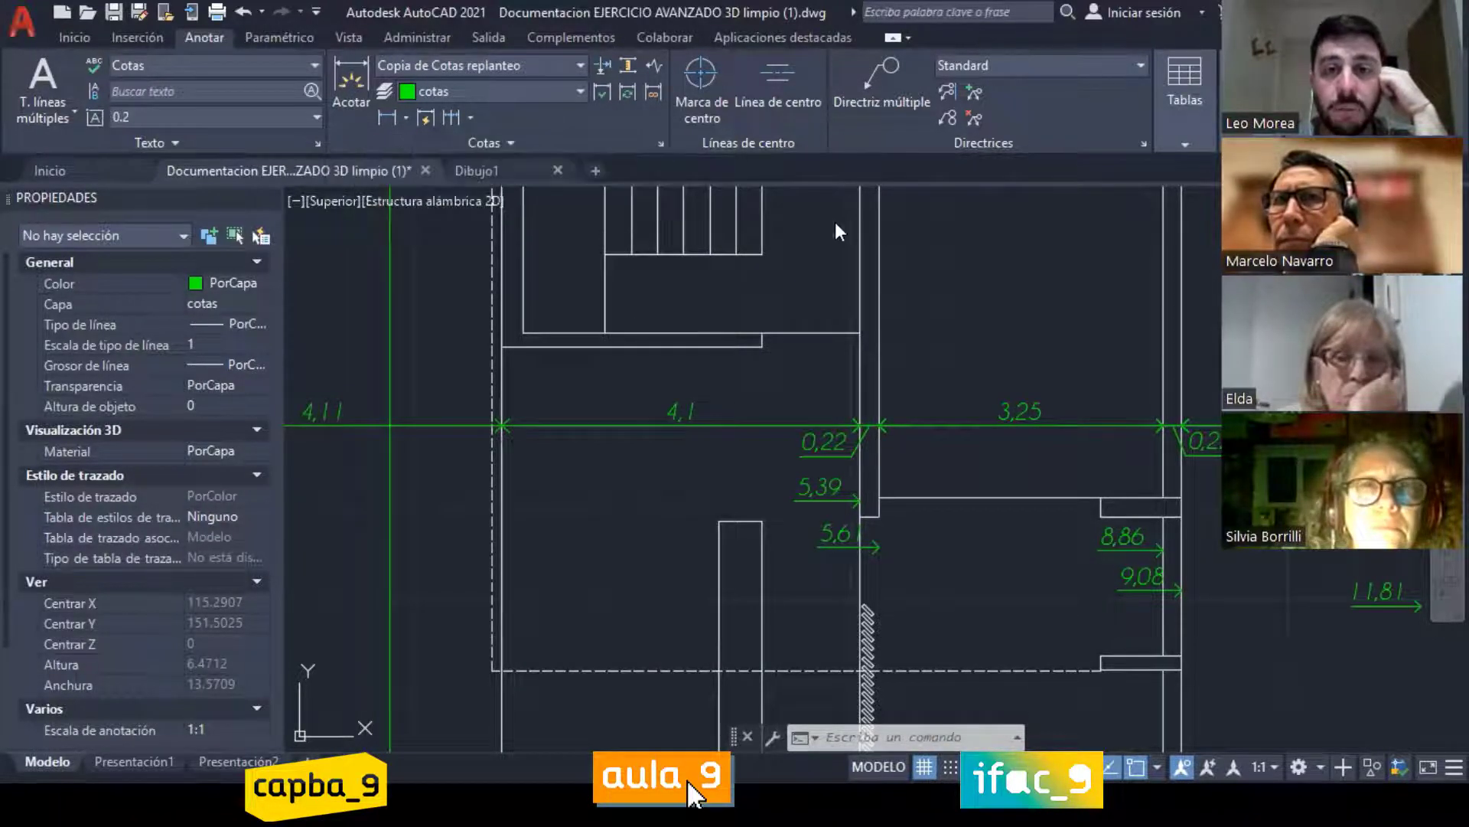
{"action": "scroll", "coordinate": [517, 324], "scroll_direction": "down", "scroll_amount": 3}
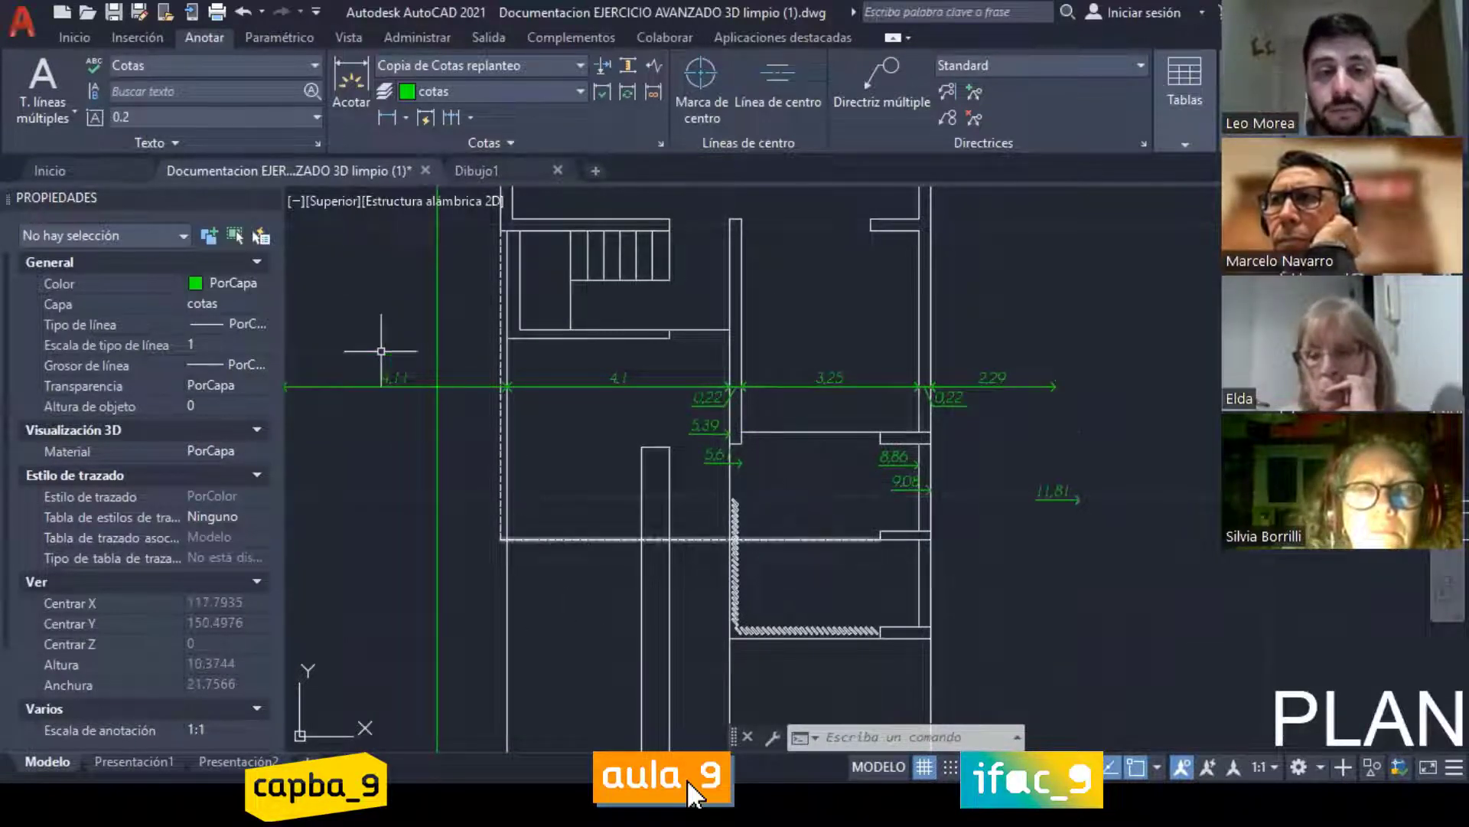
{"action": "left_click", "coordinate": [452, 63]}
{"action": "left_click", "coordinate": [572, 356]}
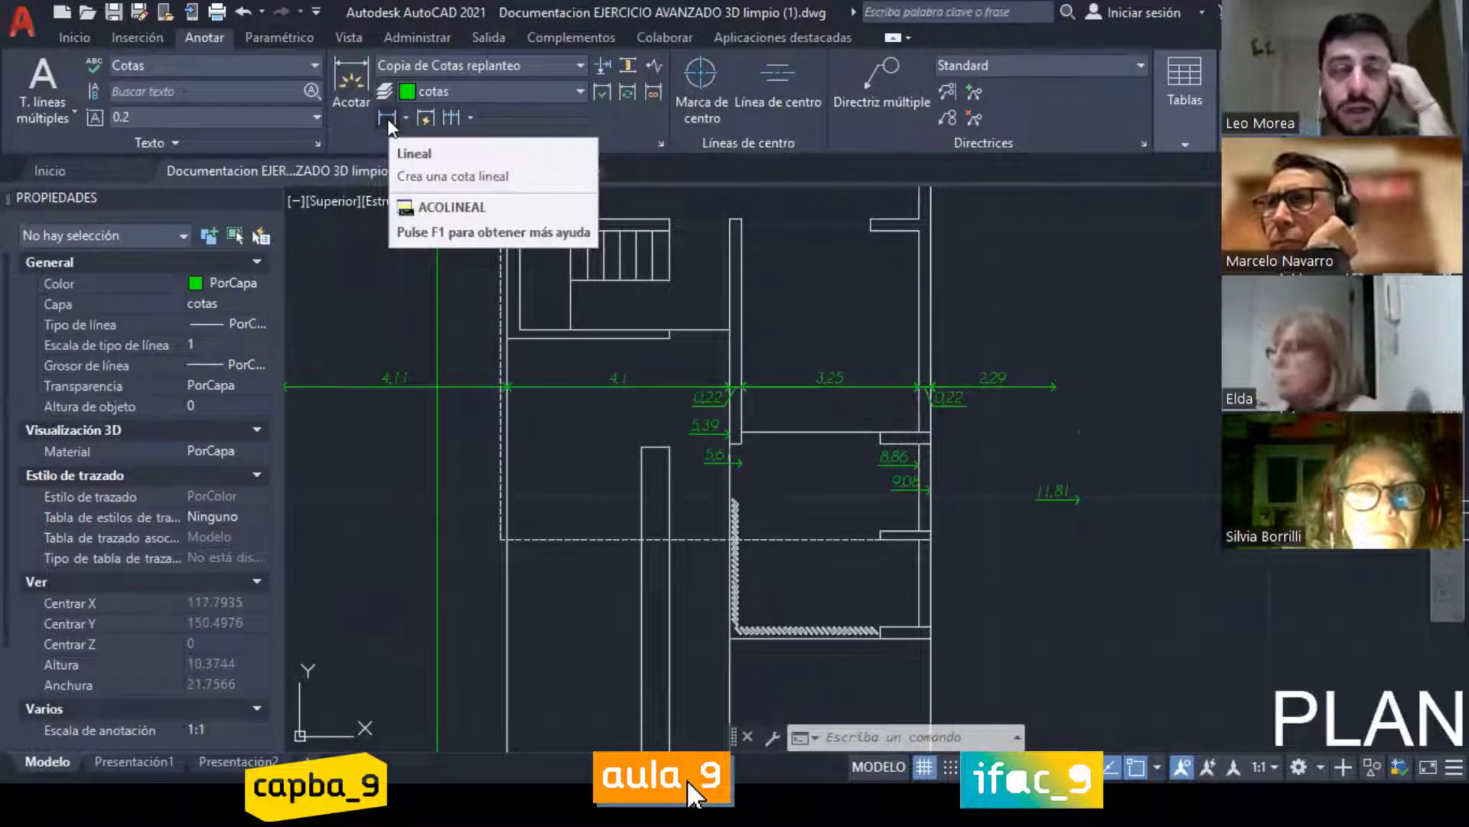
{"action": "left_click", "coordinate": [469, 117]}
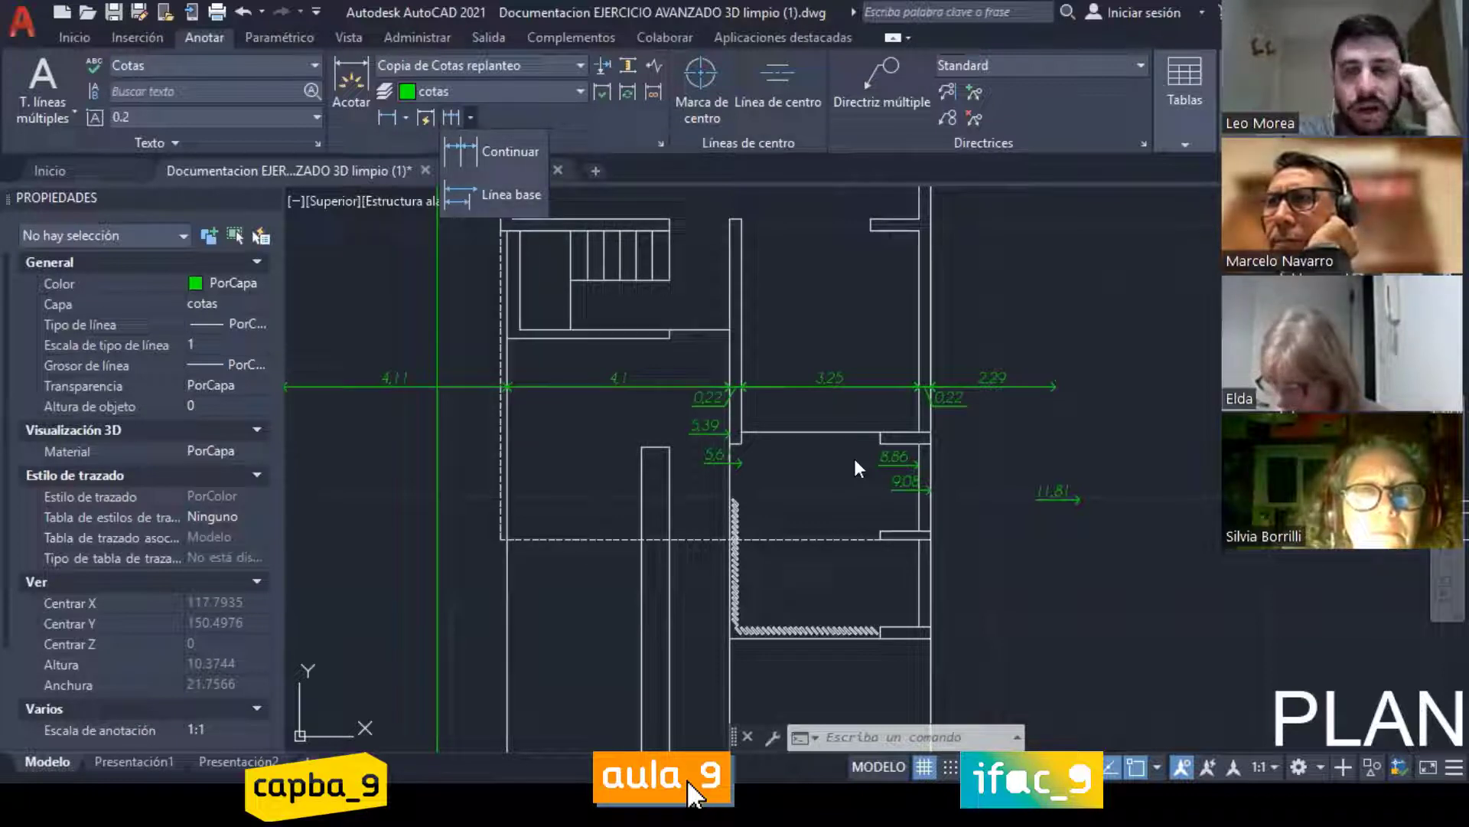
{"action": "key", "text": "Escape"}
{"action": "key", "text": "Escape"}
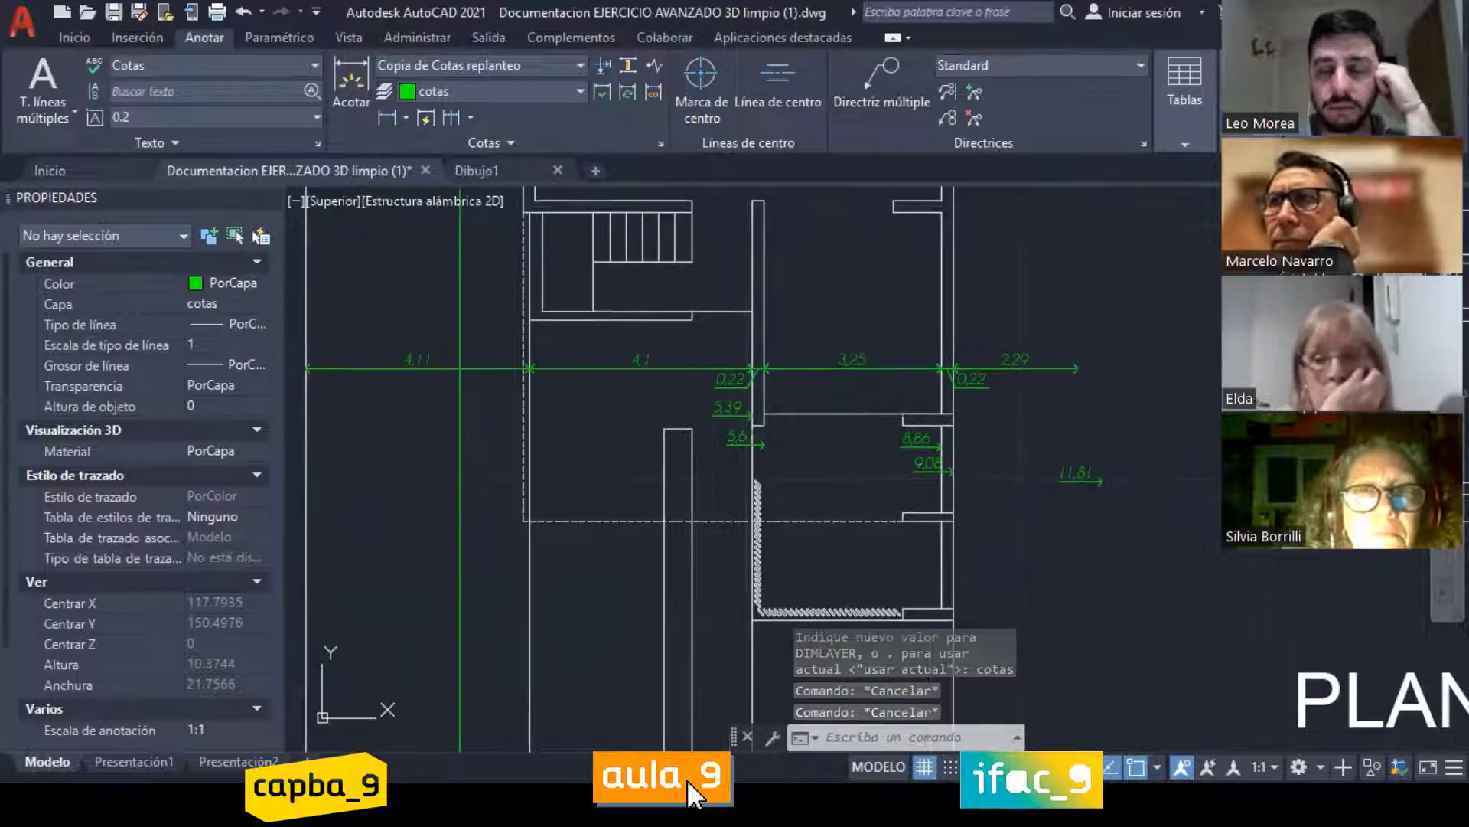
{"action": "middle_click_drag", "start_coordinate": [861, 421], "coordinate": [884, 403]}
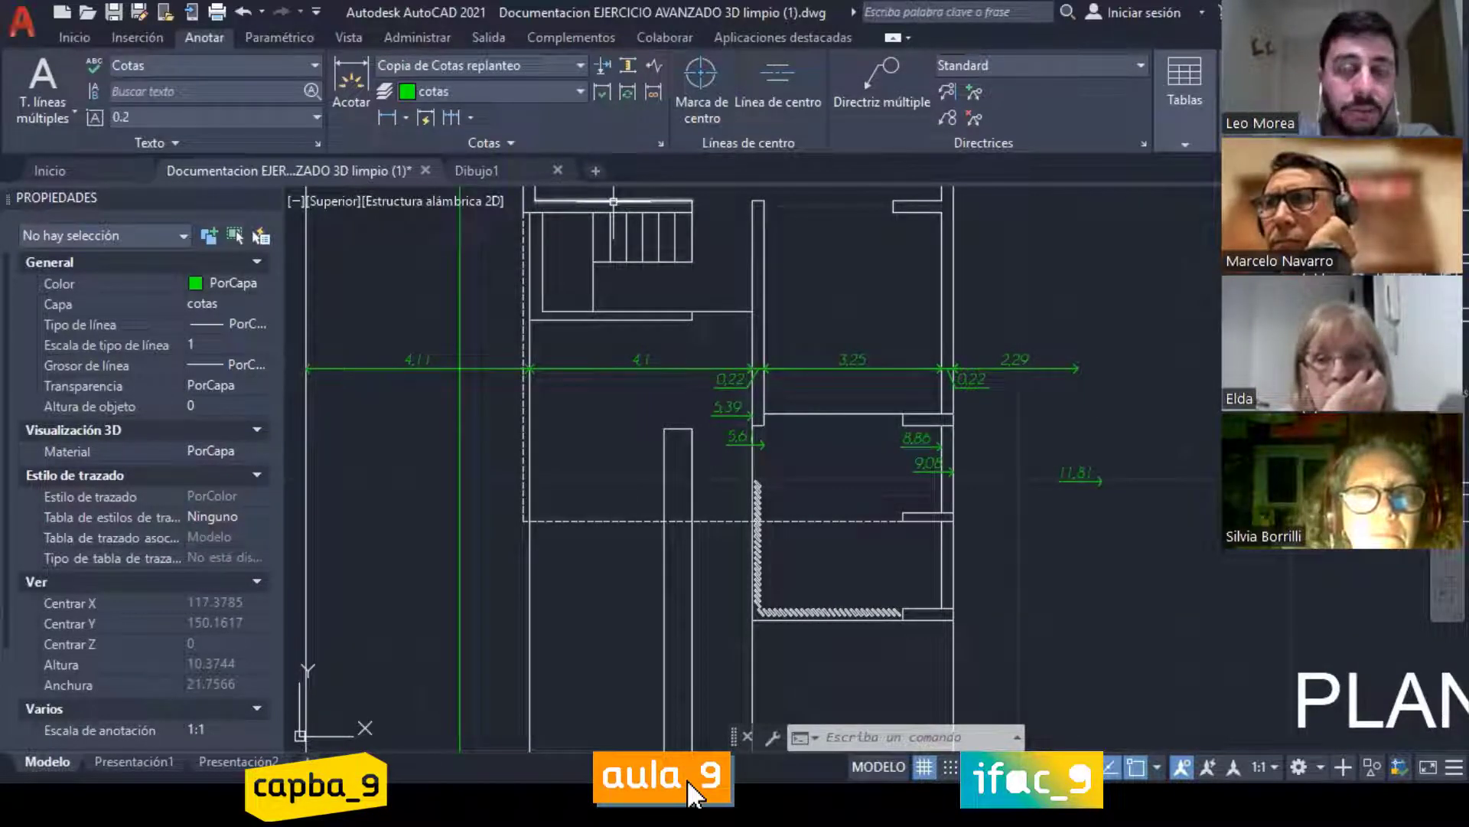
Step: Select the wall-thickness dimension between the 4,1 and 3,25 dimensions and examine its style and arrow properties
{"action": "scroll", "coordinate": [739, 409], "scroll_direction": "up", "scroll_amount": 2}
{"action": "scroll", "coordinate": [731, 413], "scroll_direction": "up", "scroll_amount": 3}
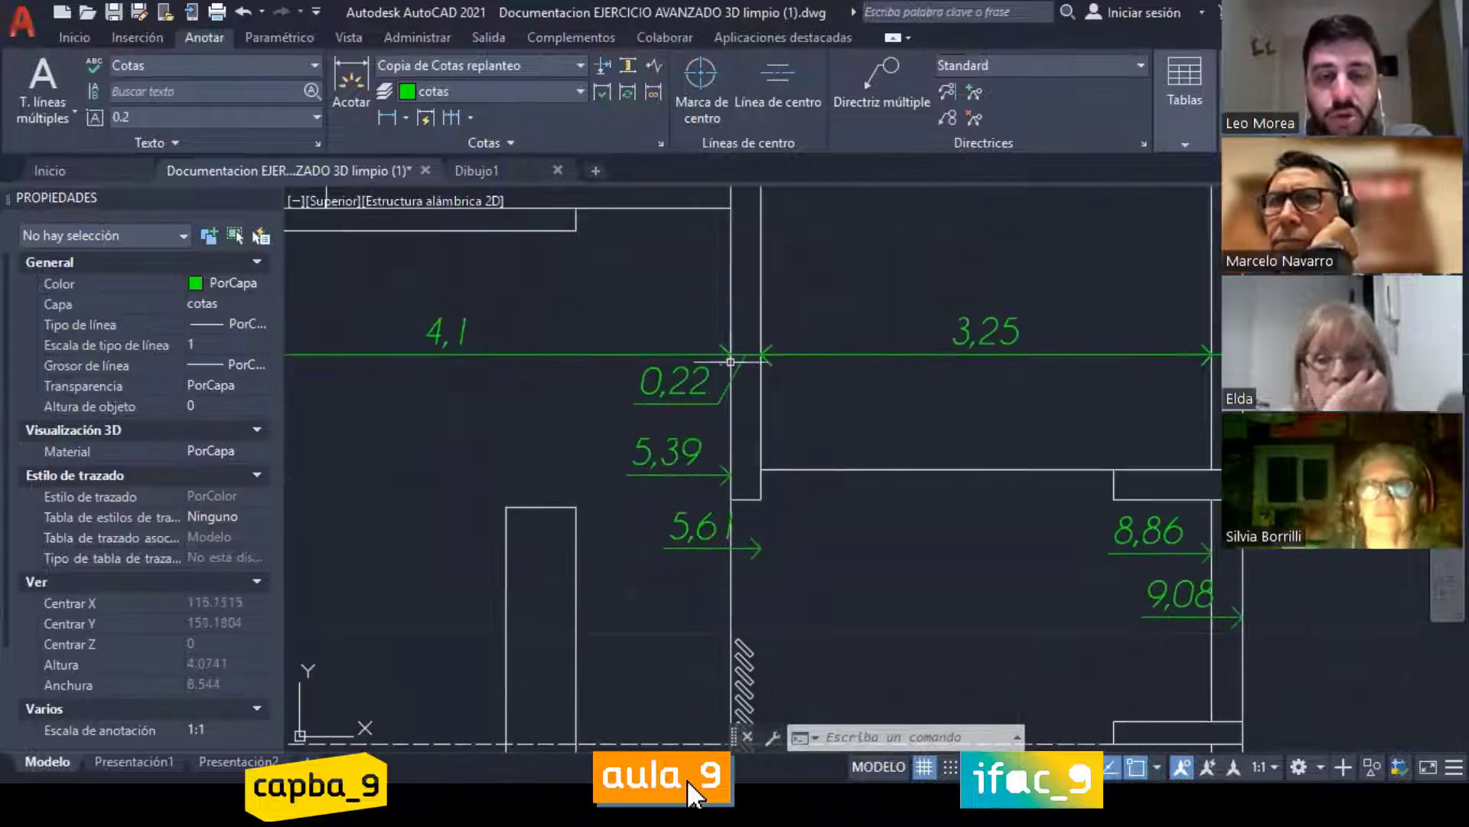
{"action": "left_click", "coordinate": [690, 417]}
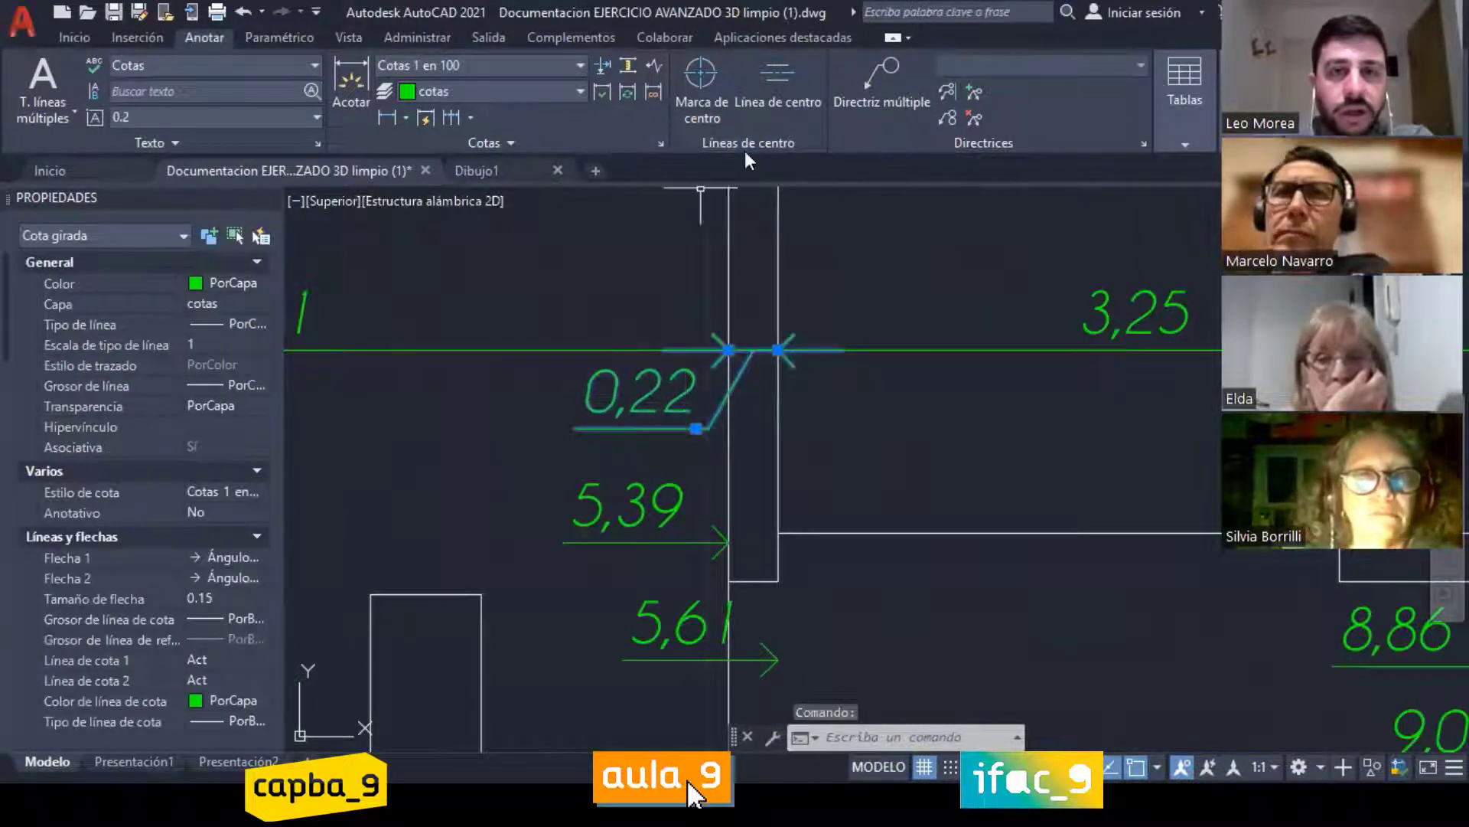
{"action": "middle_click_drag", "start_coordinate": [571, 336], "coordinate": [656, 339]}
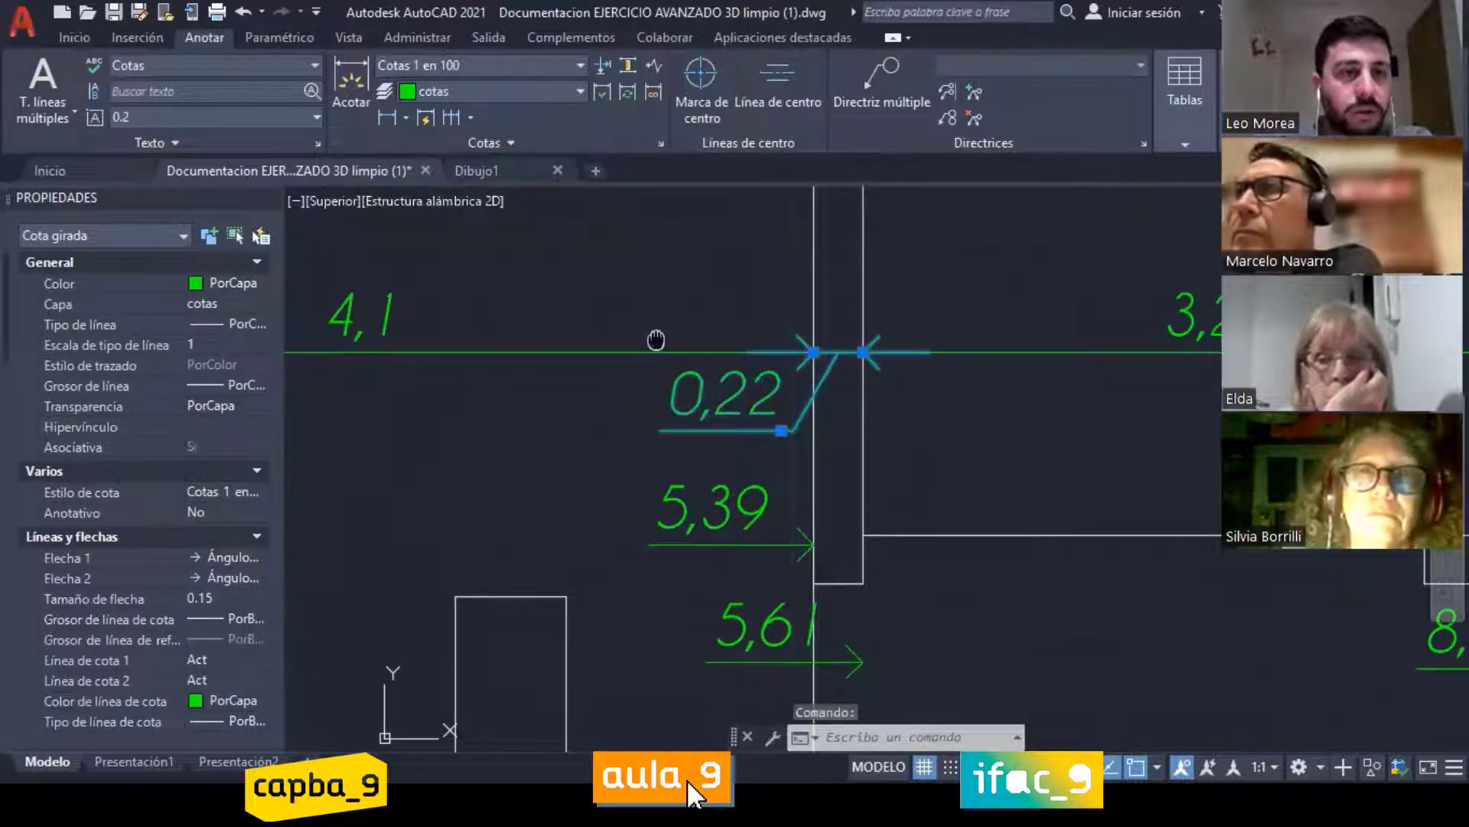
{"action": "left_click", "coordinate": [350, 100]}
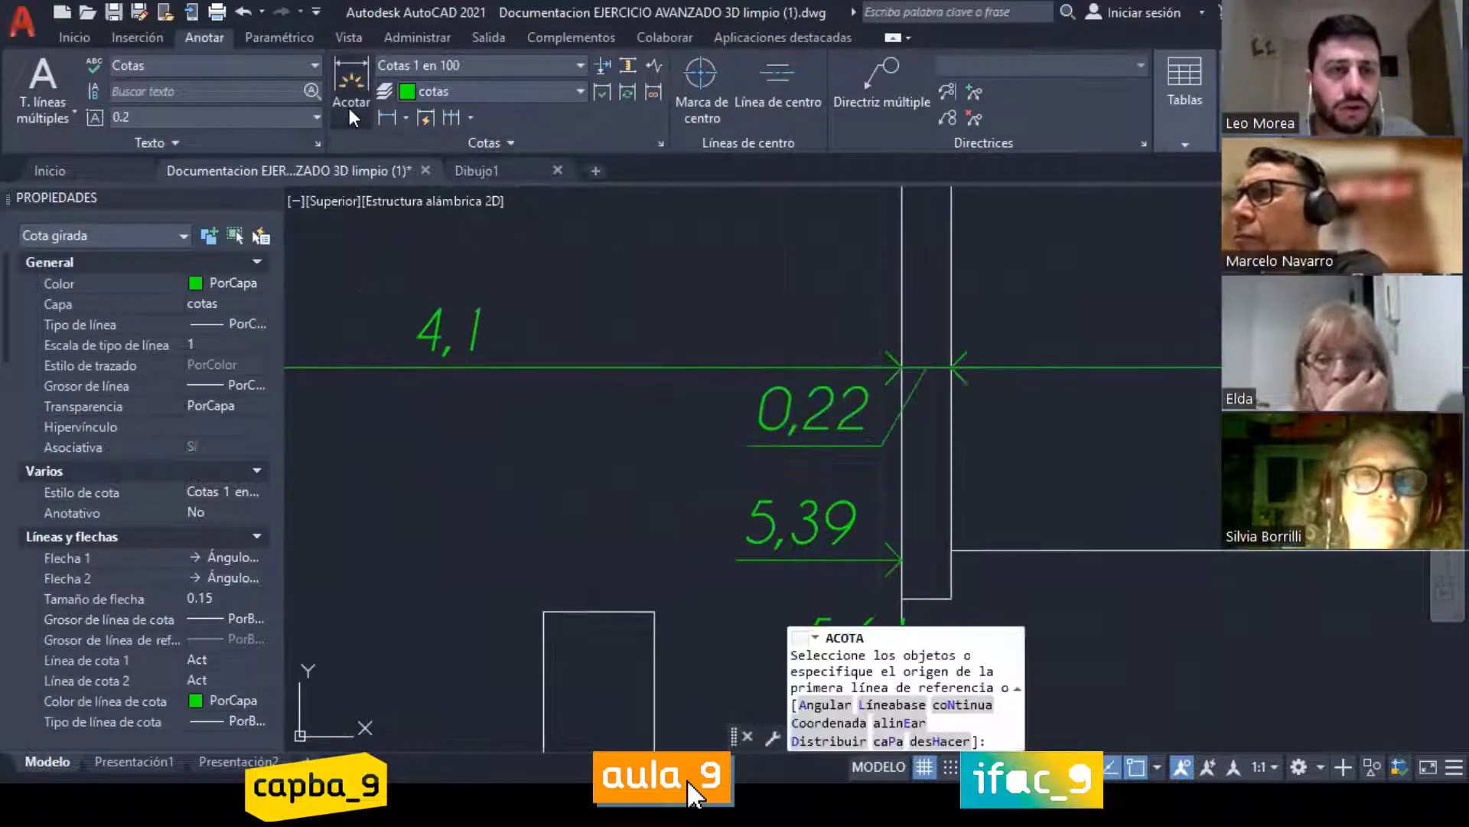
{"action": "key", "text": "Escape"}
{"action": "key", "text": "Escape"}
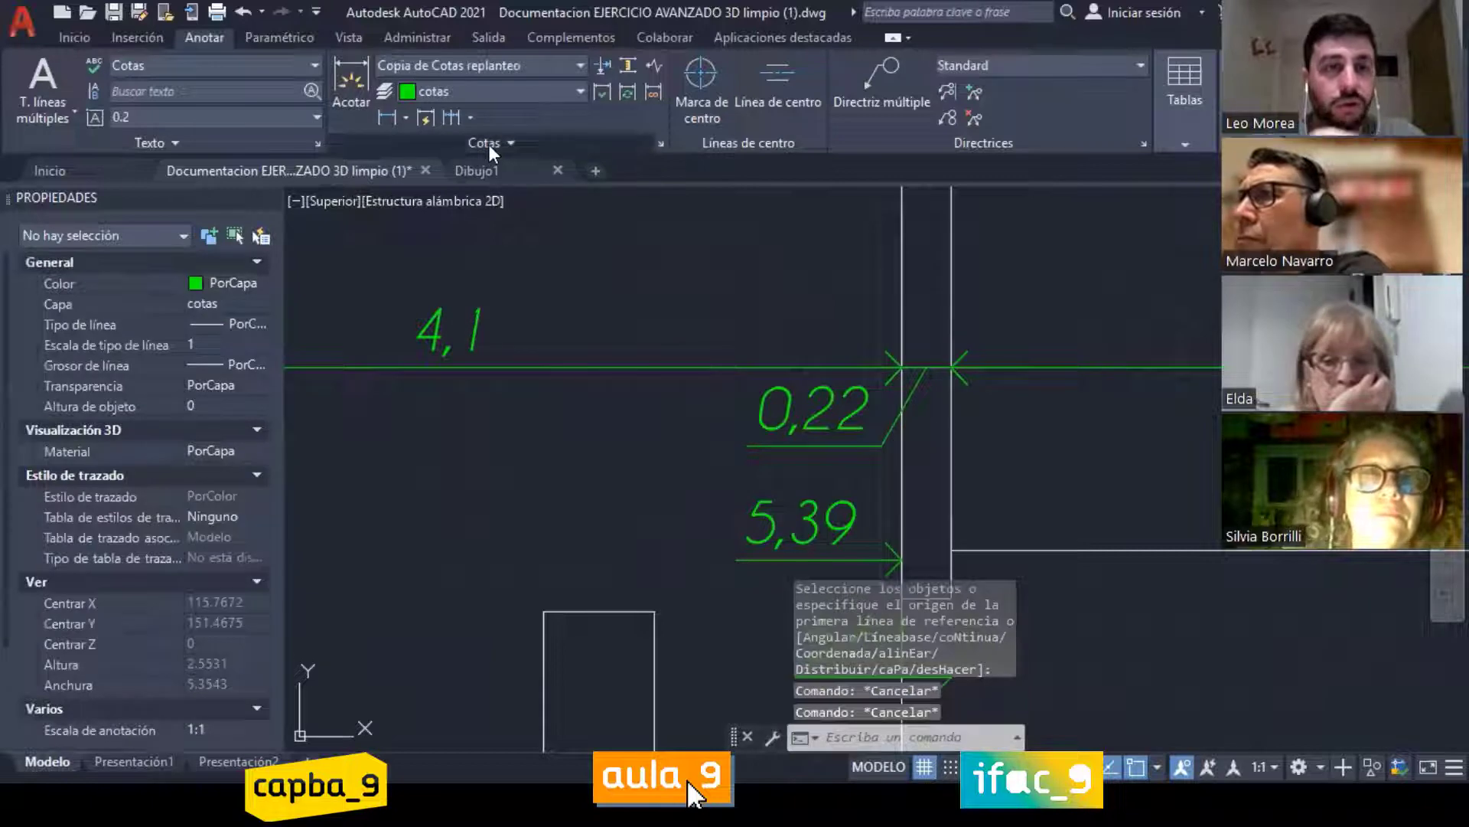
{"action": "left_click", "coordinate": [489, 144]}
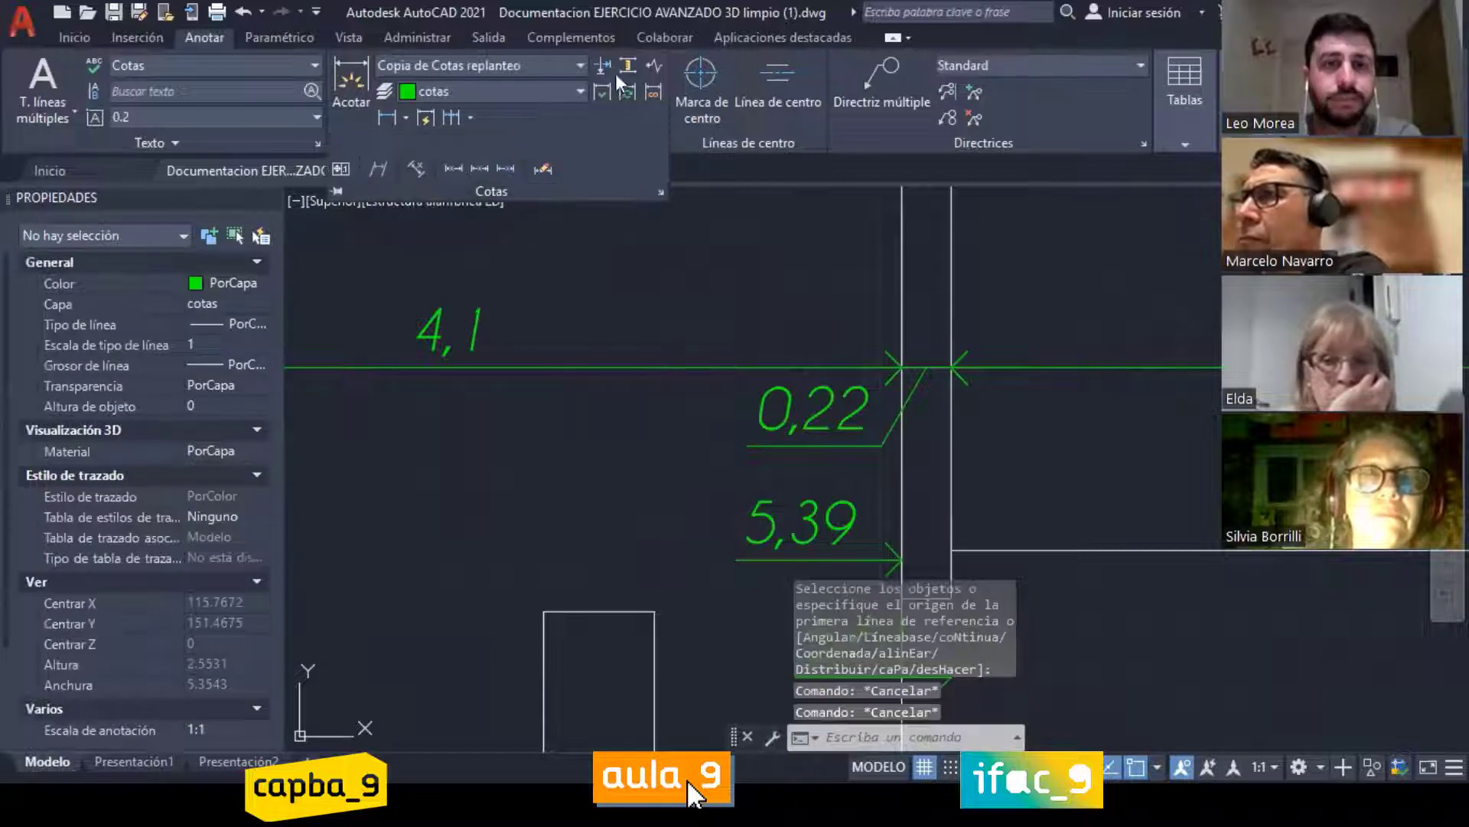
{"action": "left_click", "coordinate": [747, 350]}
{"action": "key", "text": "Escape"}
{"action": "scroll", "coordinate": [724, 367], "scroll_direction": "down", "scroll_amount": 4}
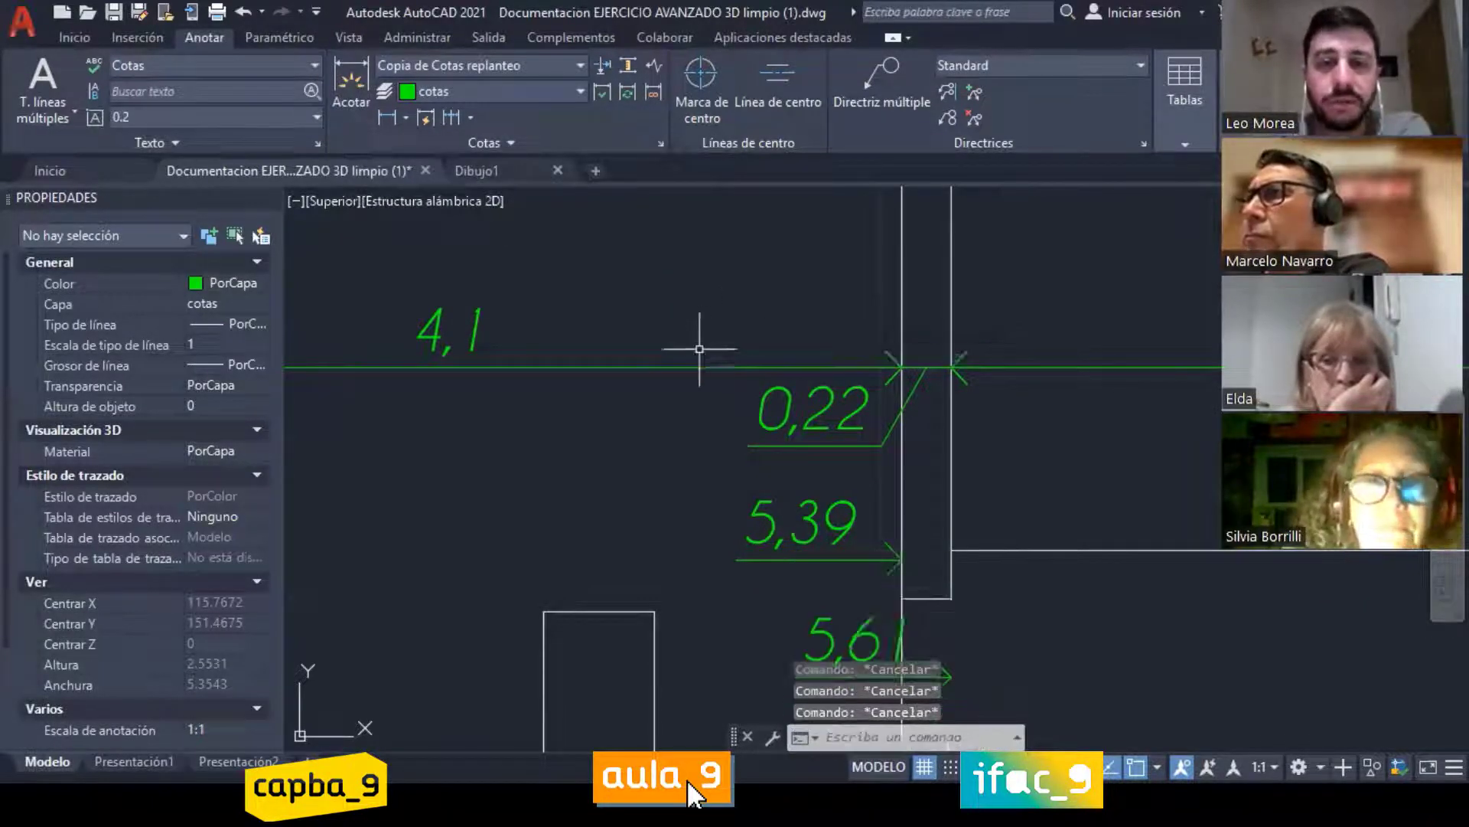
{"action": "scroll", "coordinate": [724, 395], "scroll_direction": "up", "scroll_amount": 2}
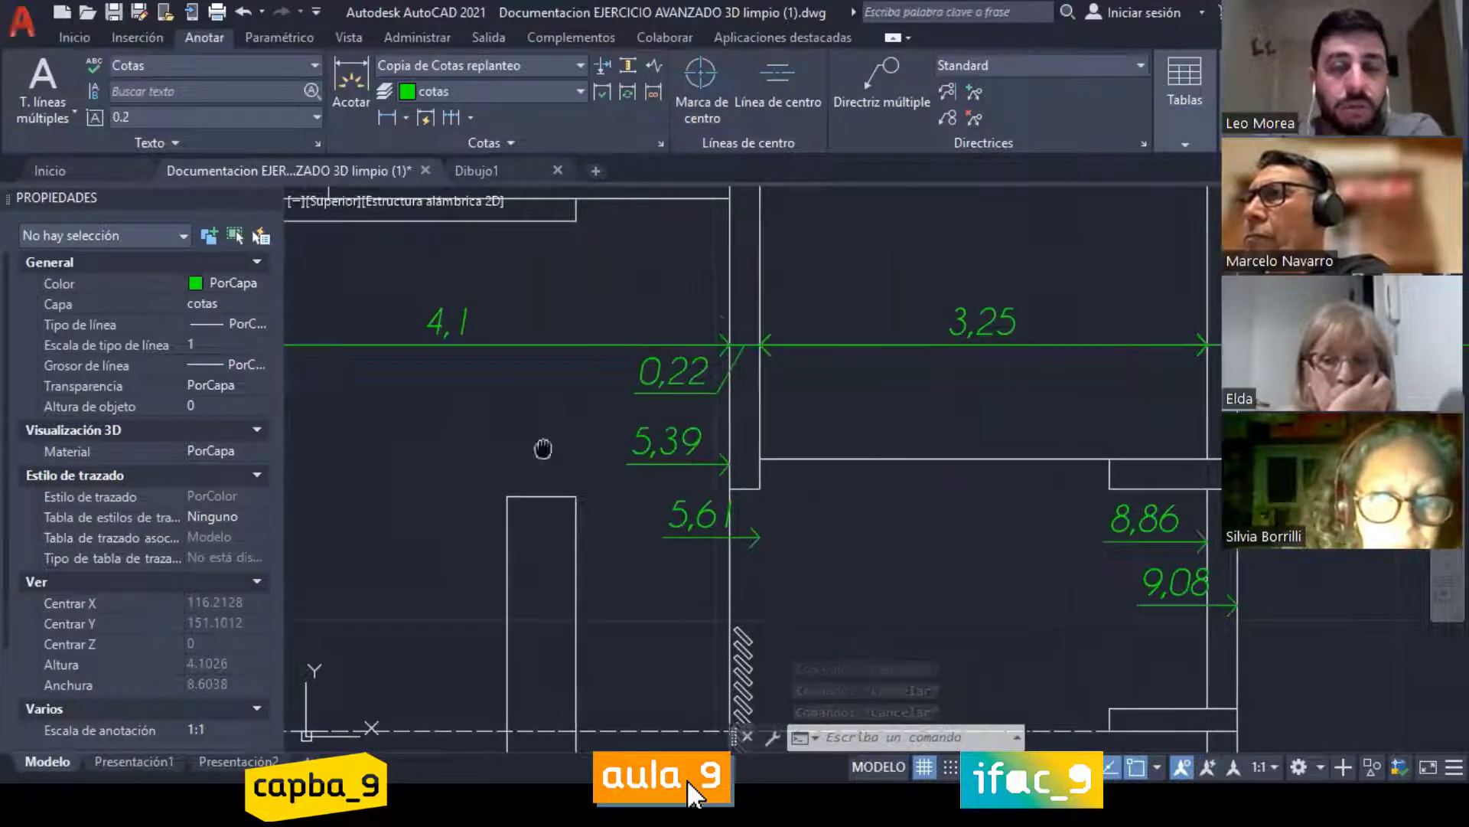
{"action": "scroll", "coordinate": [713, 344], "scroll_direction": "down", "scroll_amount": 2}
{"action": "middle_click_drag", "start_coordinate": [580, 345], "coordinate": [672, 361]}
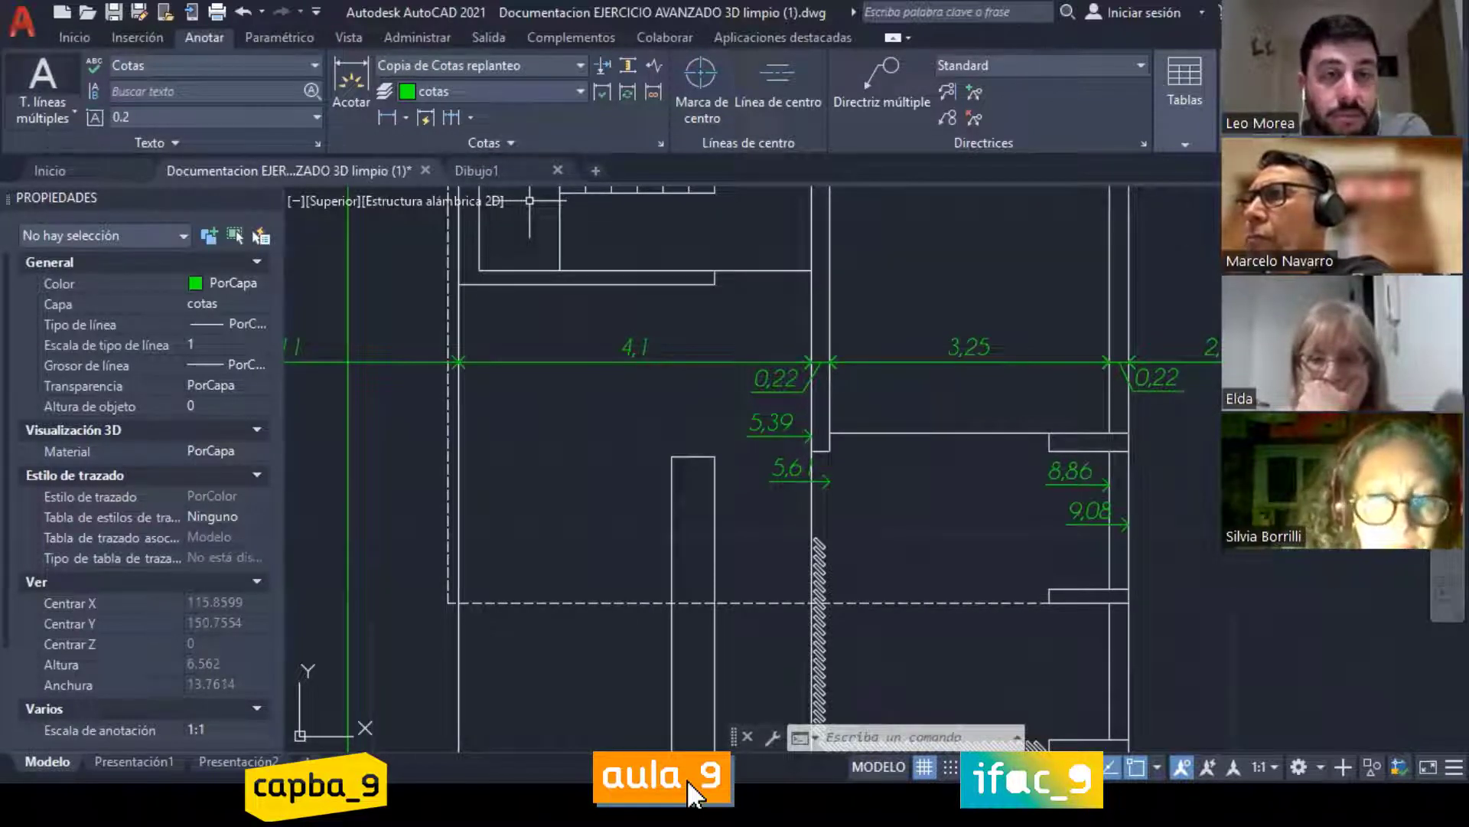
{"action": "middle_click_drag", "start_coordinate": [585, 394], "coordinate": [659, 436]}
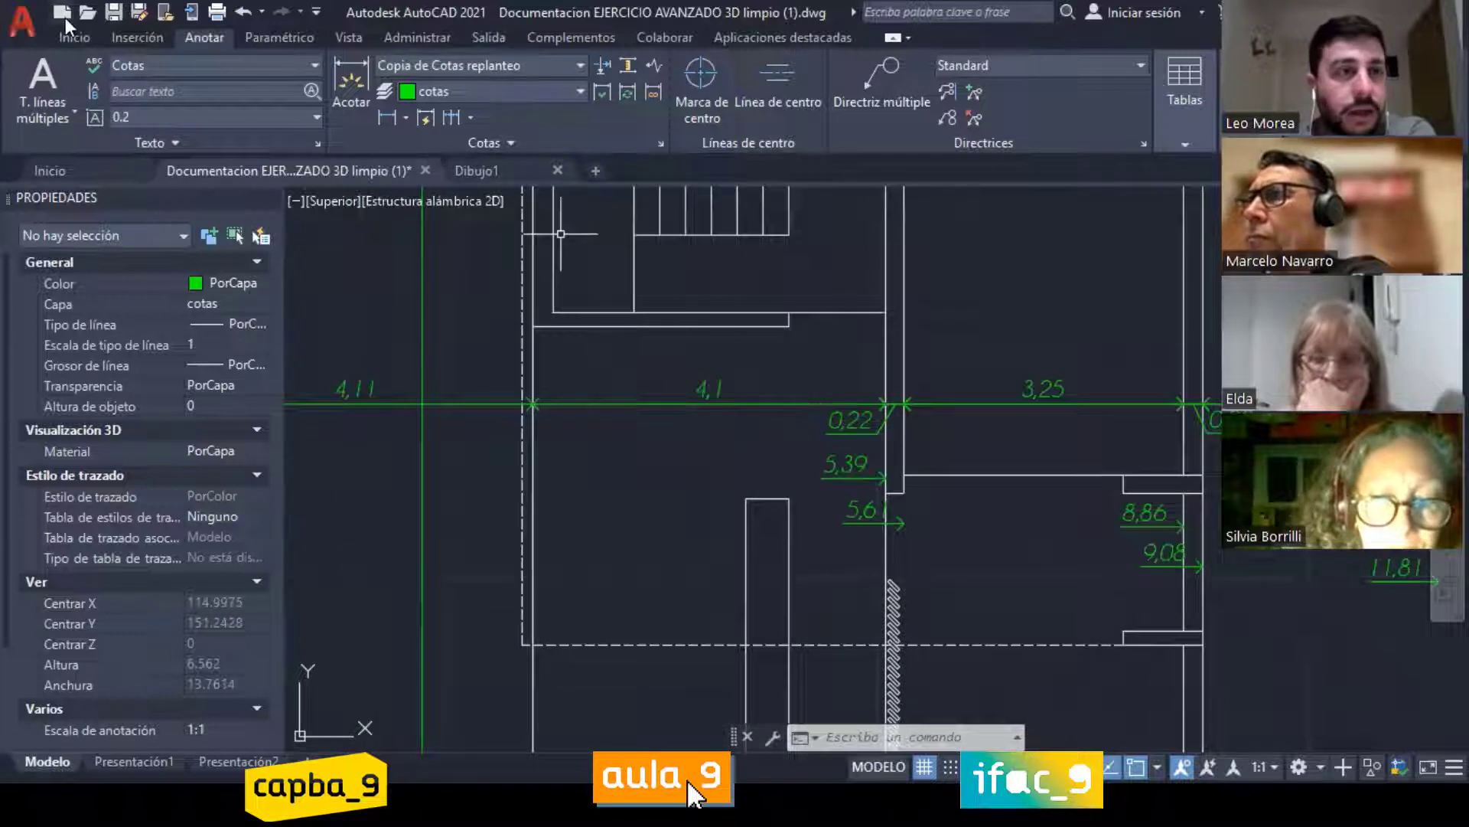
Step: Examine the wall-thickness dimensions and the large room and stairs above the floor plan's horizontal dimension line
{"action": "left_click", "coordinate": [74, 37]}
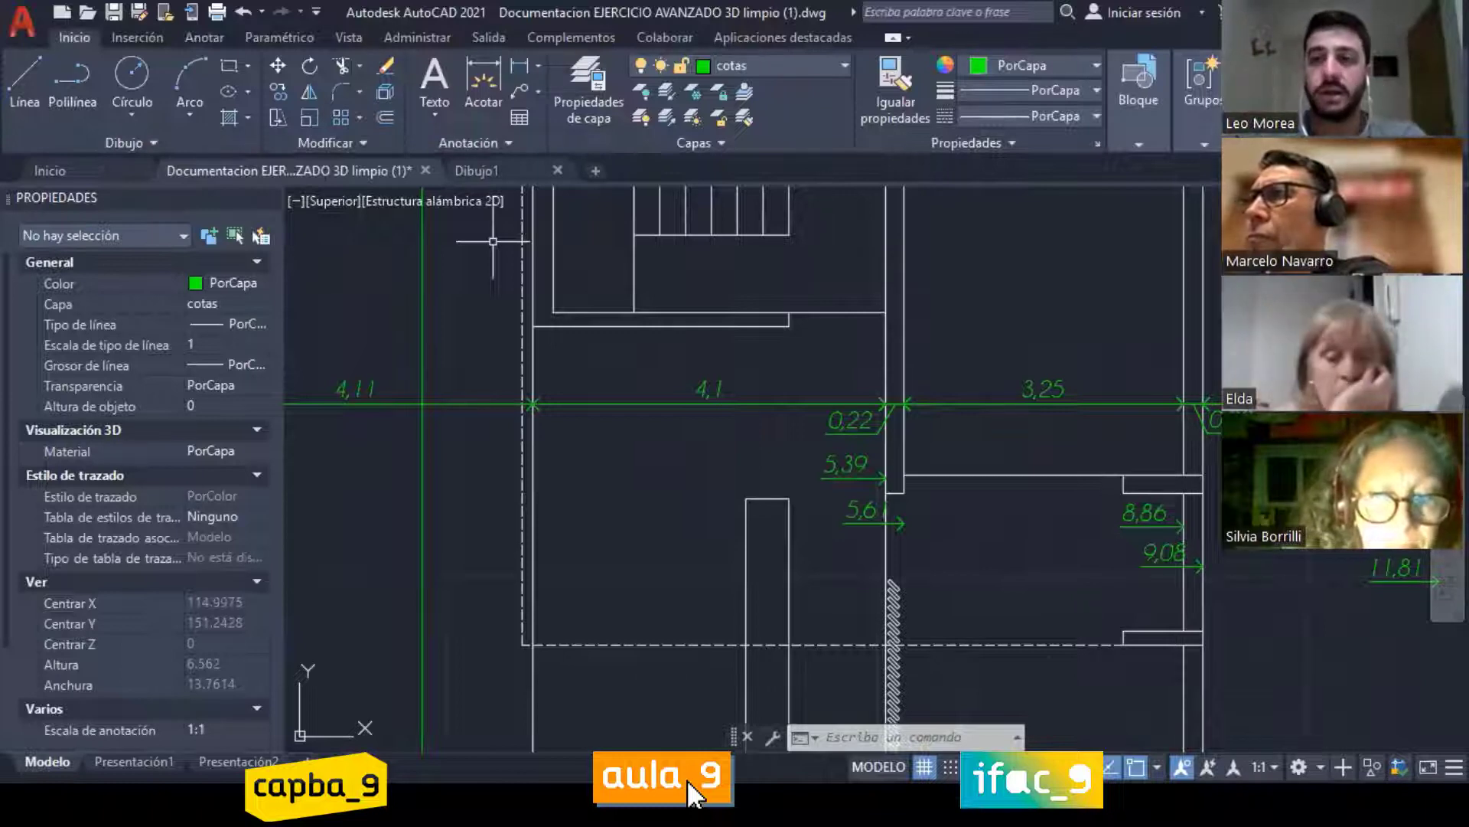
{"action": "middle_click_drag", "start_coordinate": [867, 367], "coordinate": [813, 389]}
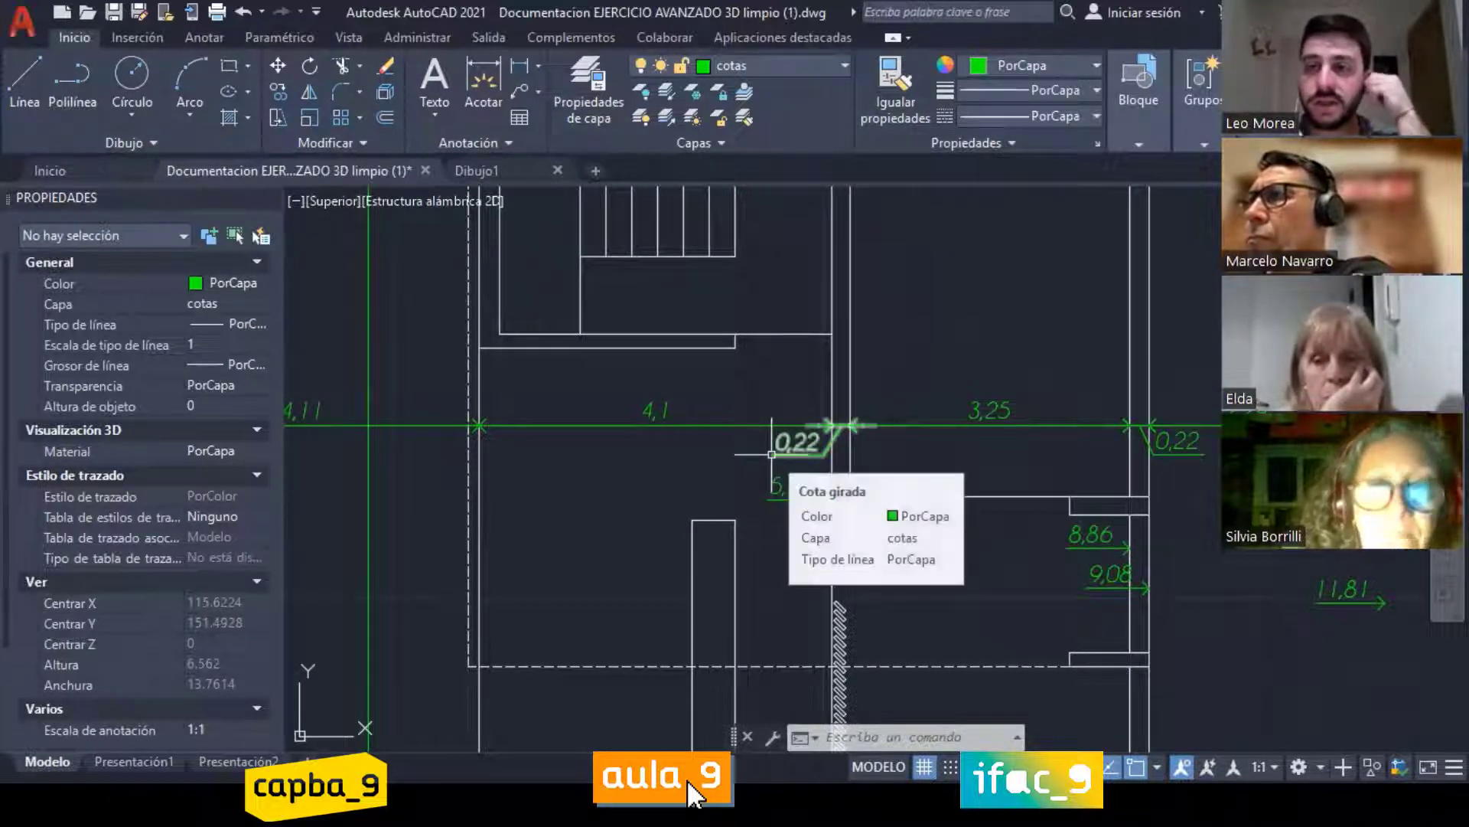
{"action": "middle_click_drag", "start_coordinate": [901, 330], "coordinate": [849, 411]}
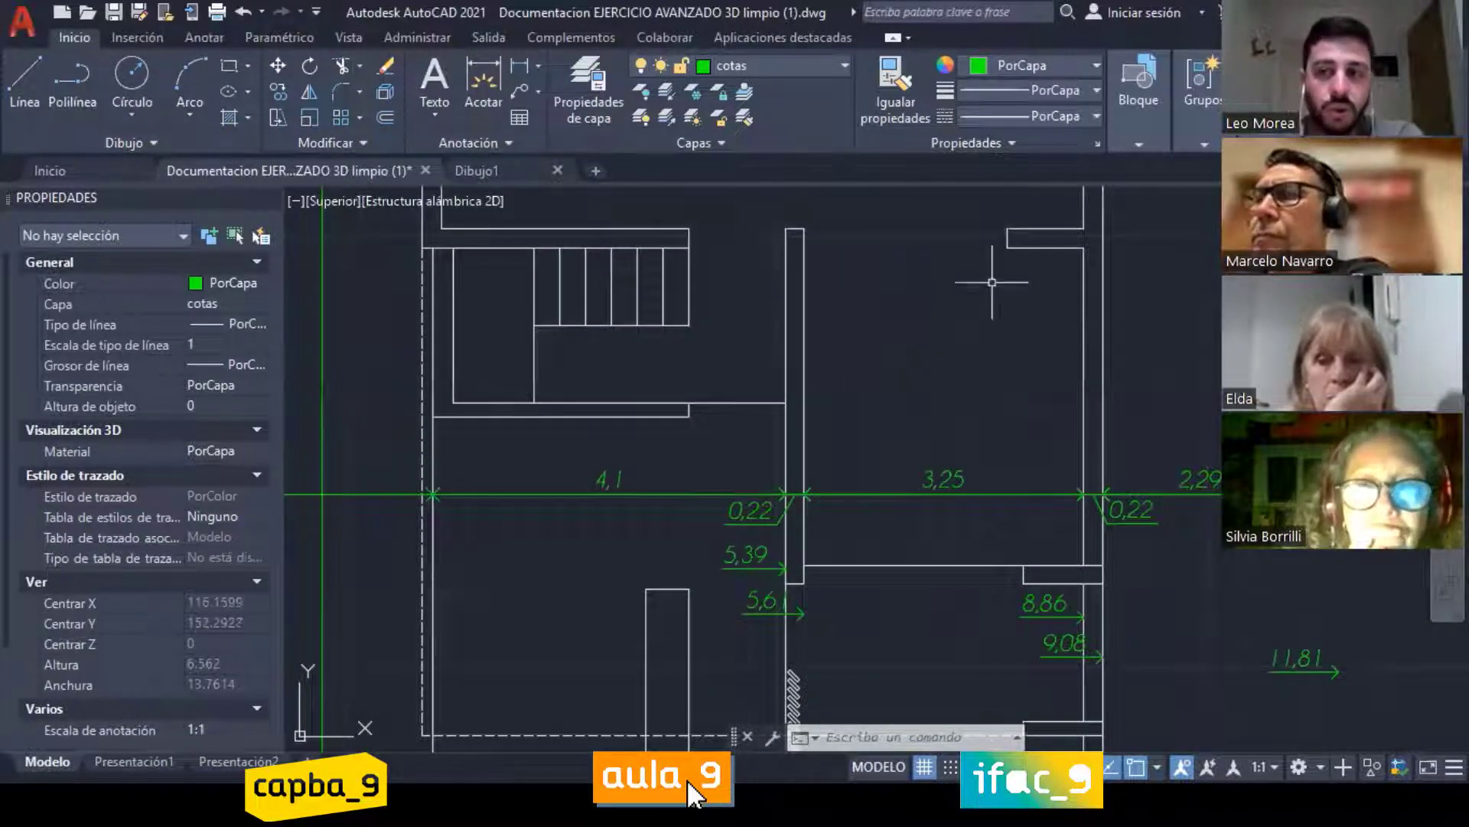
{"action": "scroll", "coordinate": [803, 301], "scroll_direction": "down", "scroll_amount": 2}
{"action": "middle_click_drag", "start_coordinate": [804, 301], "coordinate": [715, 420]}
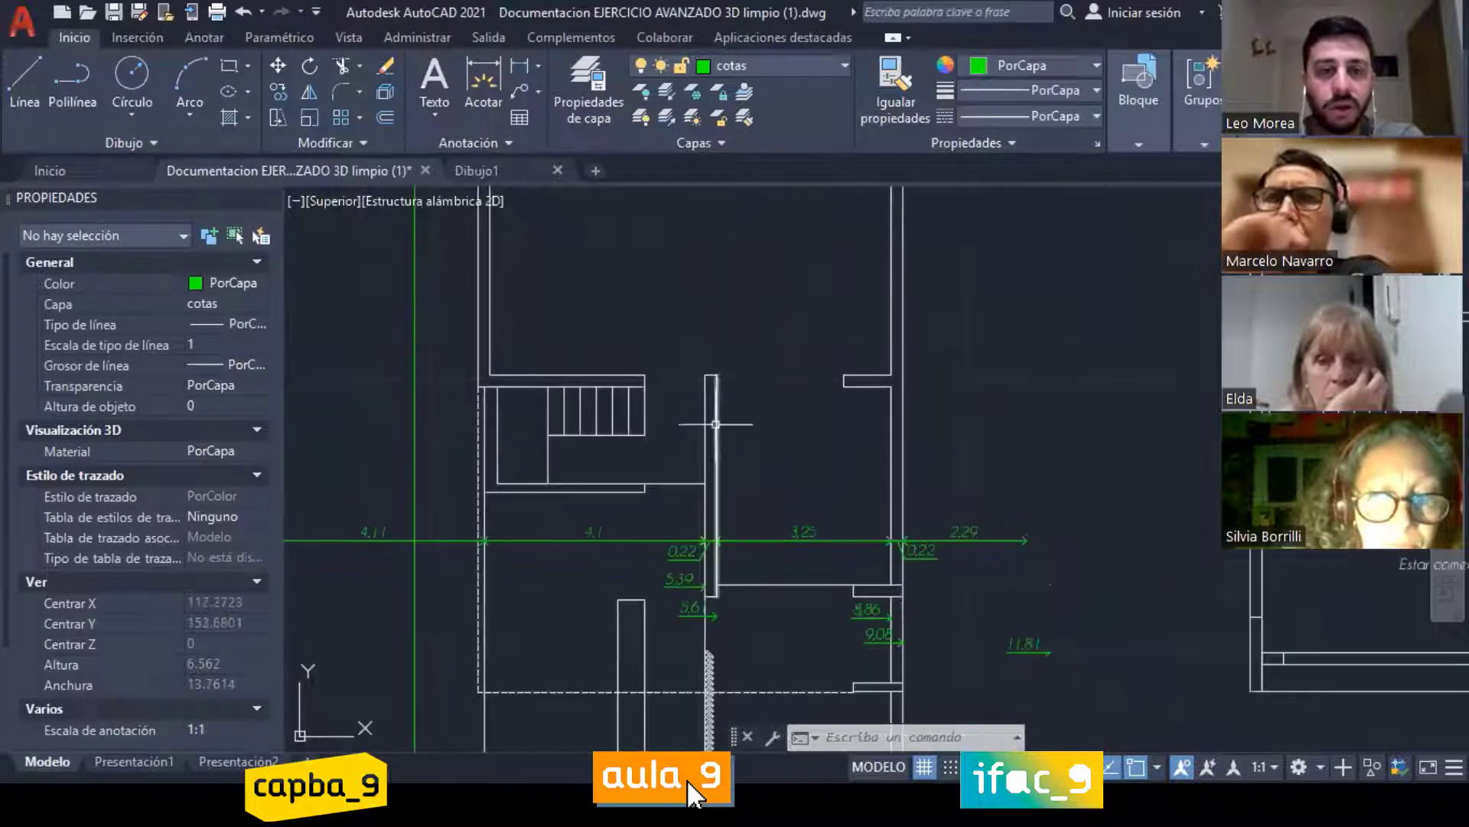
{"action": "middle_click_drag", "start_coordinate": [601, 417], "coordinate": [596, 500]}
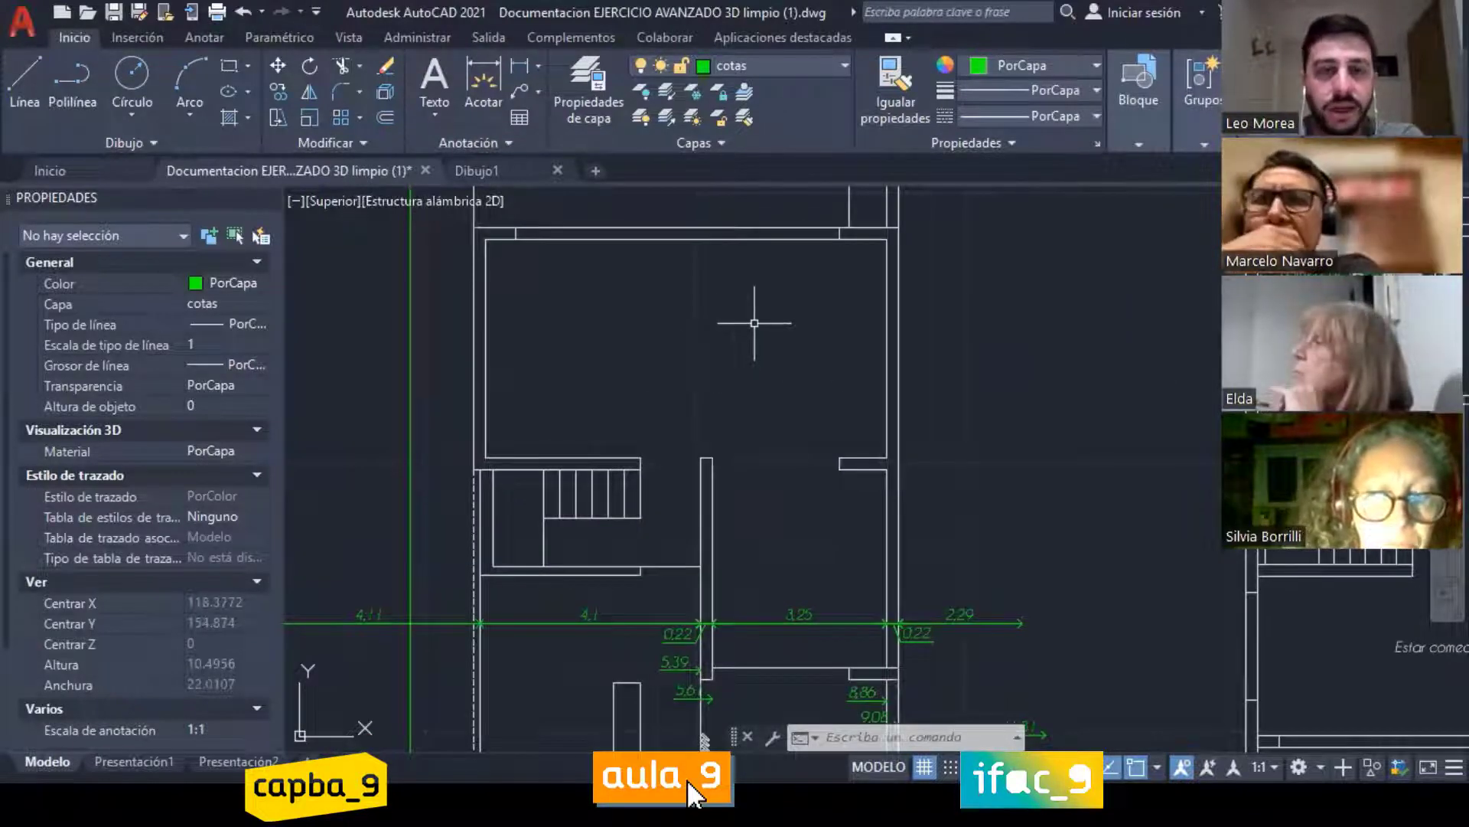
{"action": "middle_click_drag", "start_coordinate": [722, 389], "coordinate": [745, 382]}
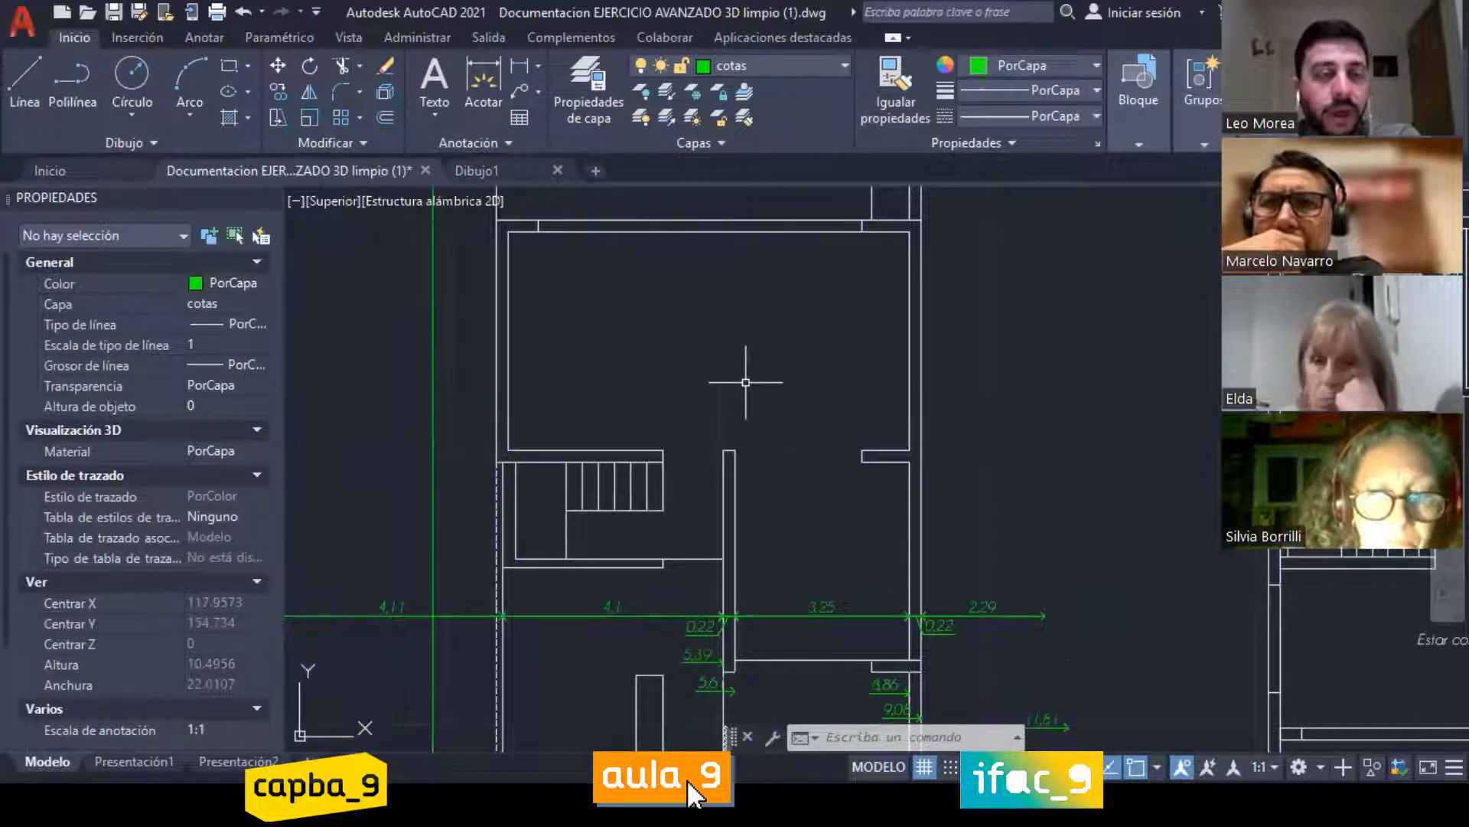
{"action": "key", "text": "alt+Tab"}
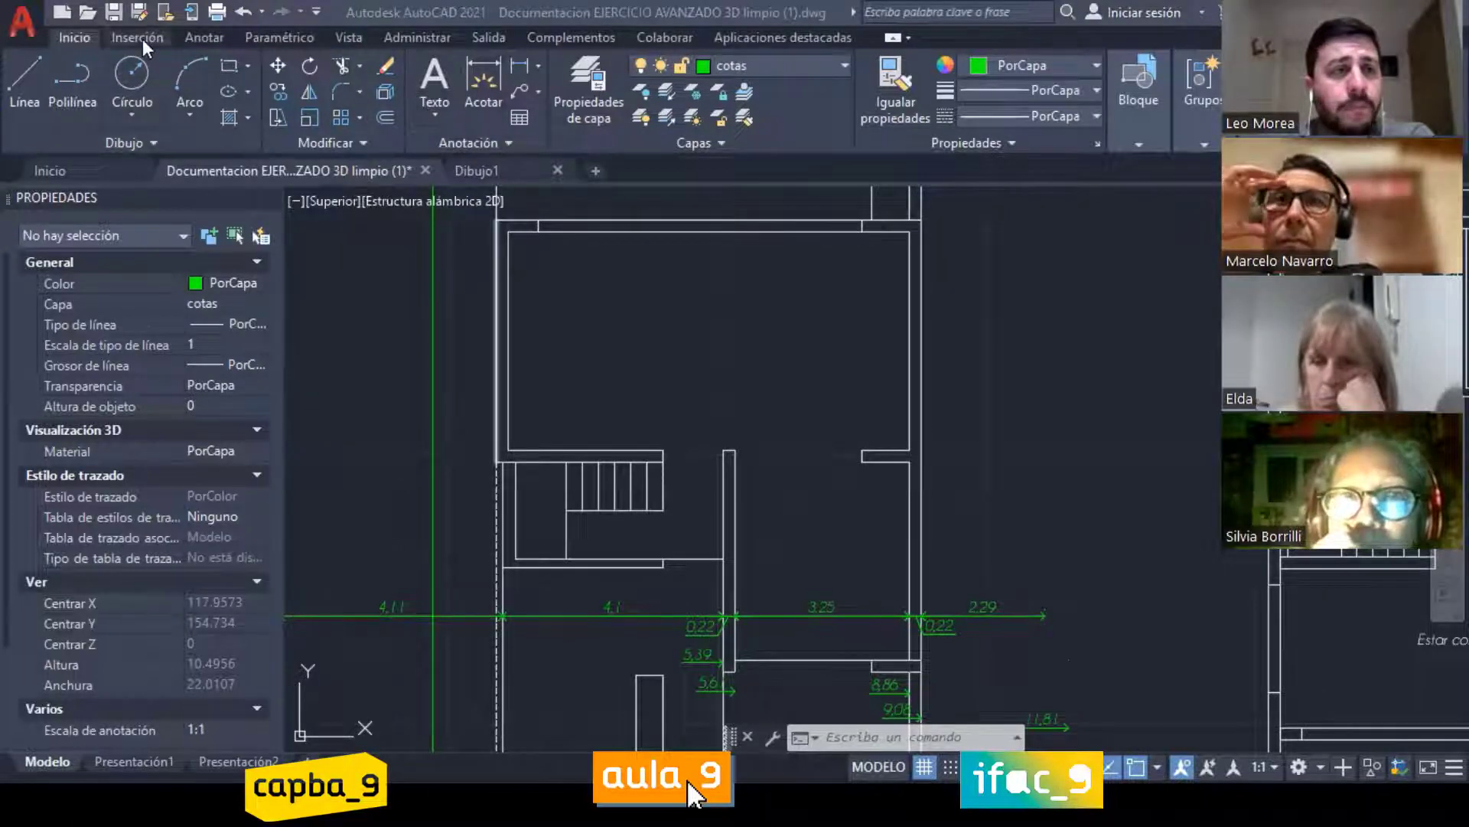
Step: Review the Linear dimension command and the other dimension types, from Aligned and Angular to Radius, Diameter and Ordinate
{"action": "left_click", "coordinate": [206, 43]}
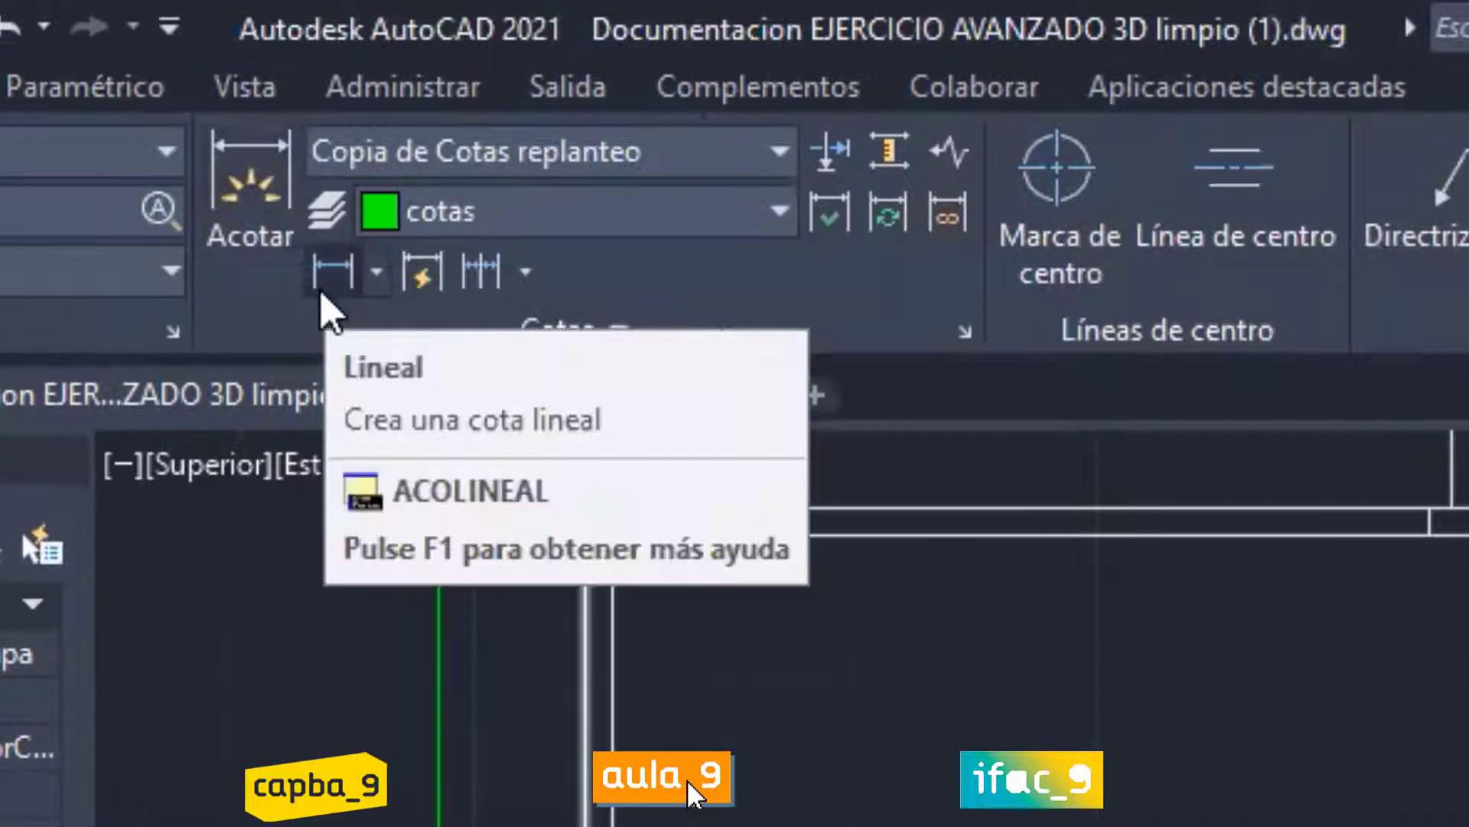
{"action": "left_click", "coordinate": [333, 274]}
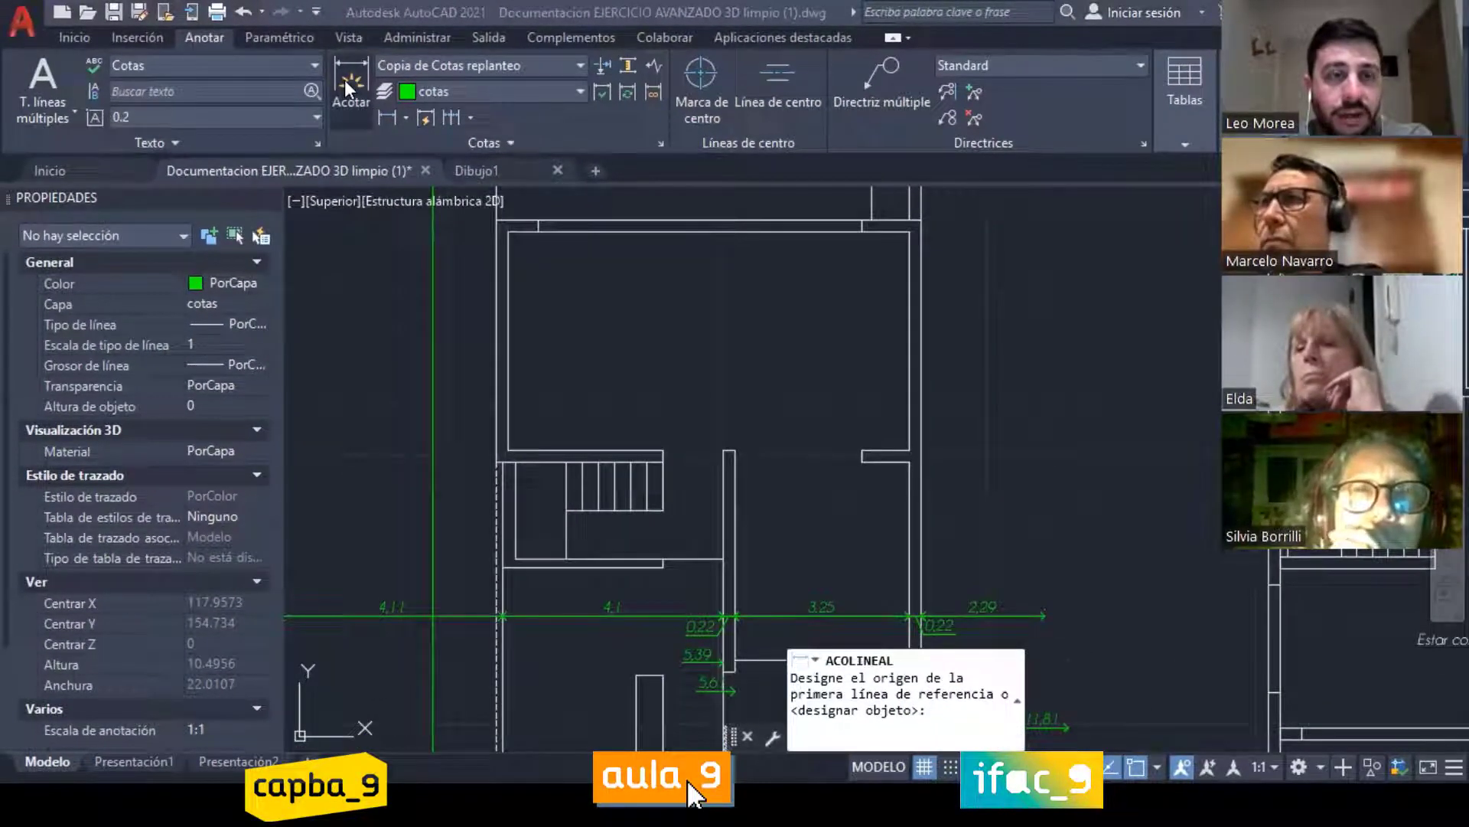
{"action": "left_click", "coordinate": [405, 117]}
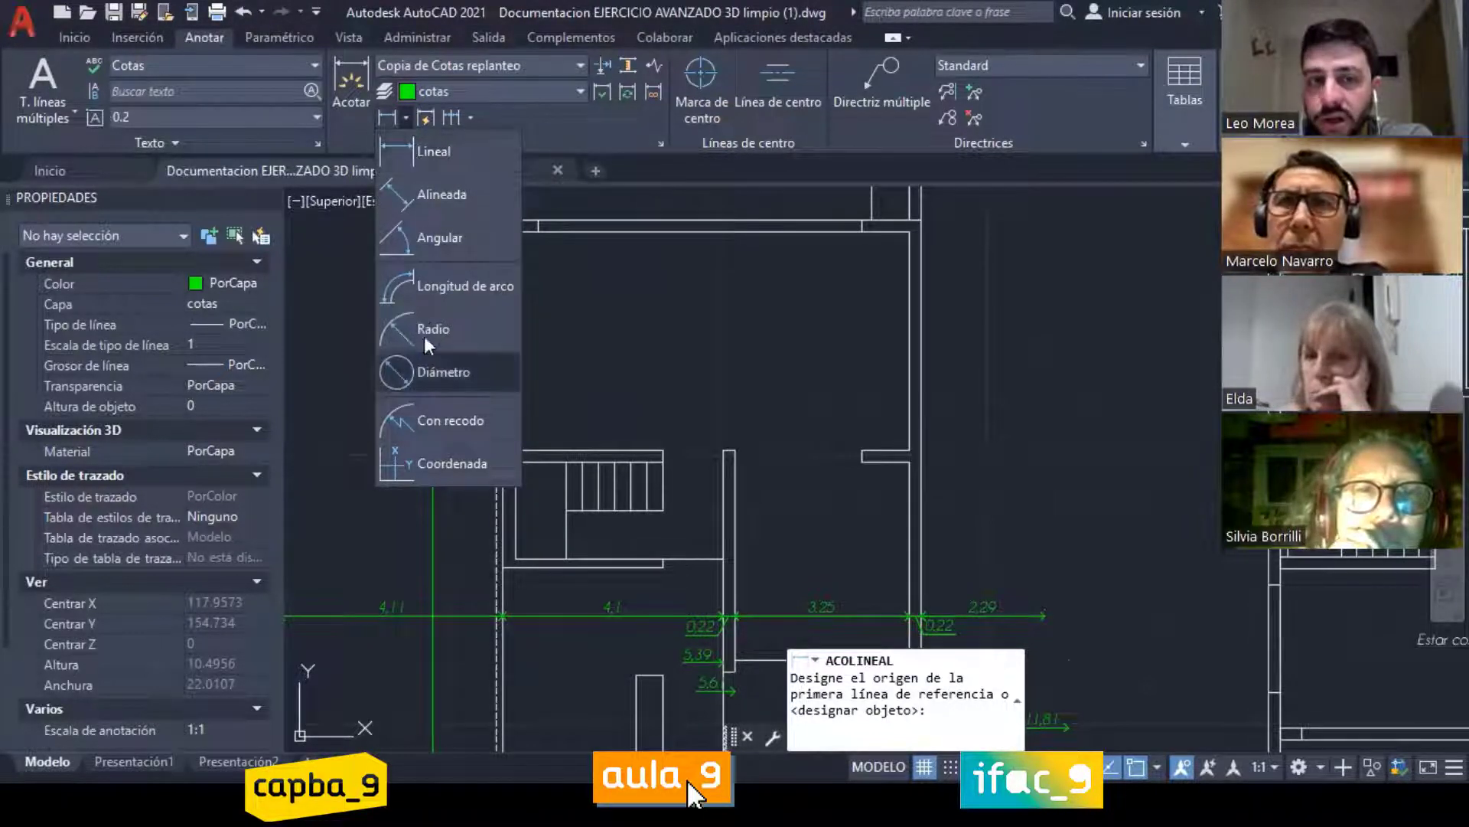
{"action": "left_click", "coordinate": [522, 116]}
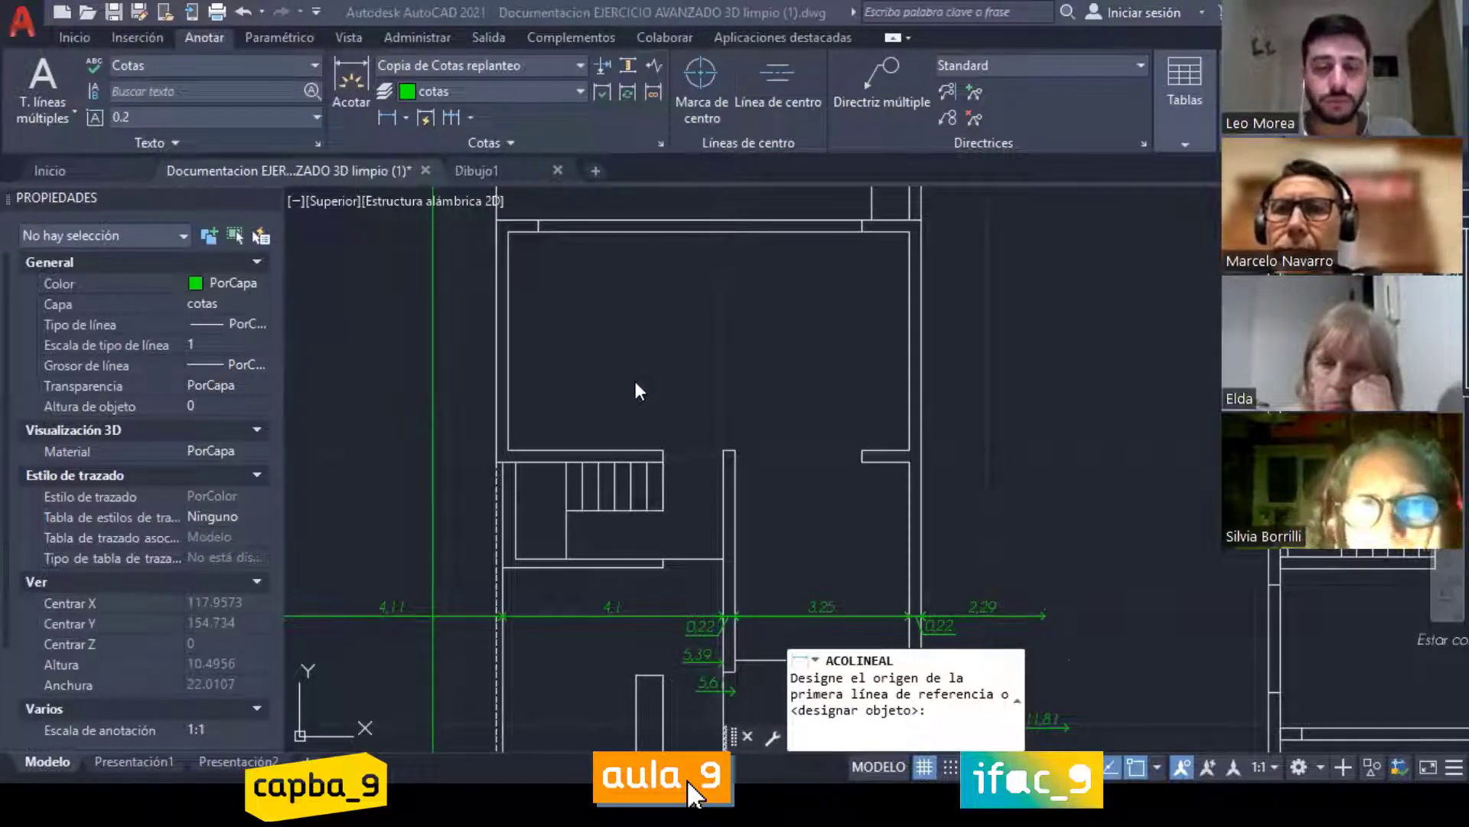
{"action": "left_click", "coordinate": [76, 38]}
{"action": "key", "text": "Escape"}
{"action": "key", "text": "Escape"}
{"action": "key", "text": "Escape"}
Step: Look up the distance commands by name and query the DISTANCE variable
{"action": "scroll", "coordinate": [538, 274], "scroll_direction": "down", "scroll_amount": 2}
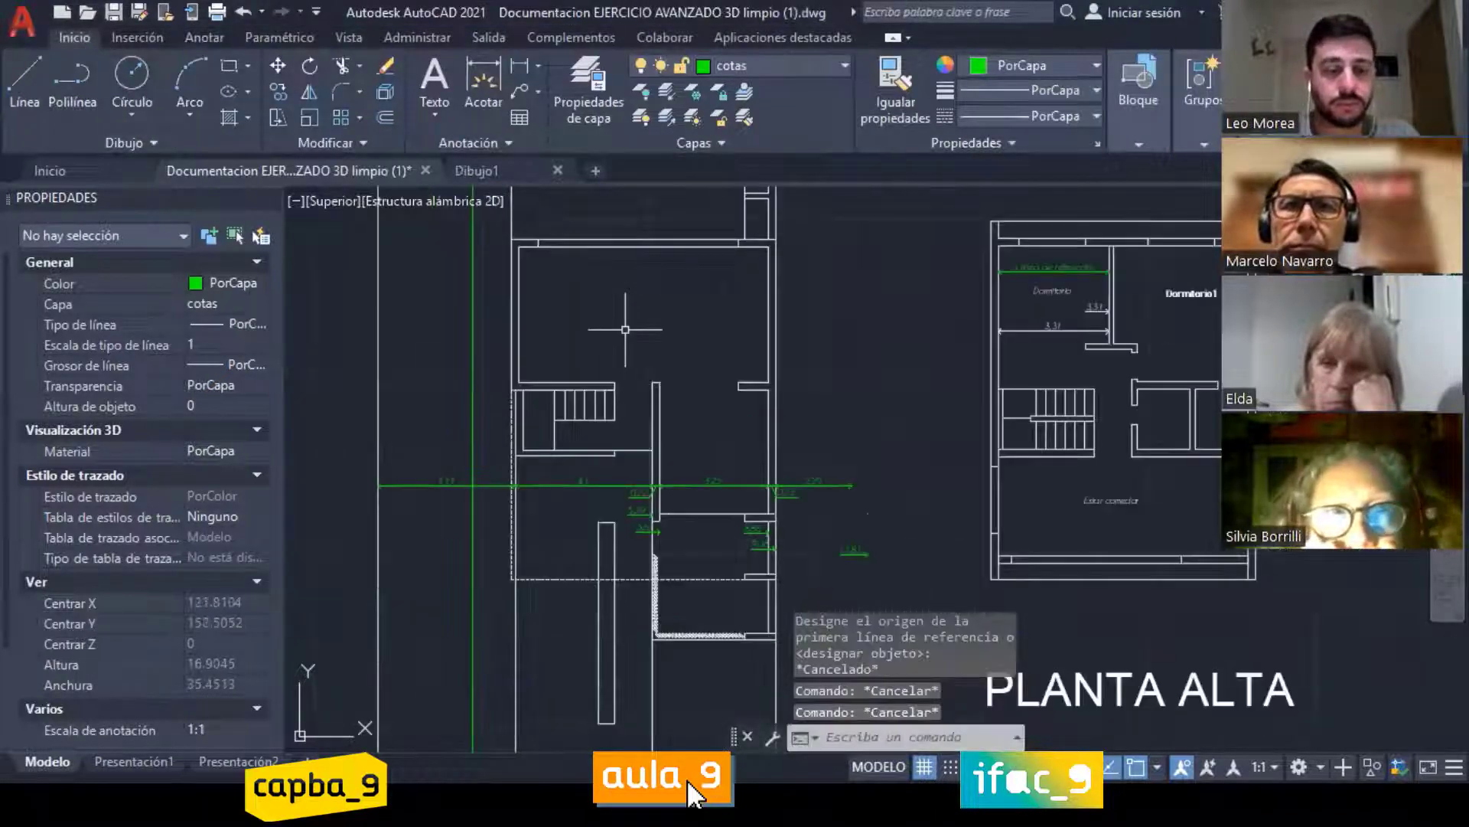
{"action": "type", "text": "dist"}
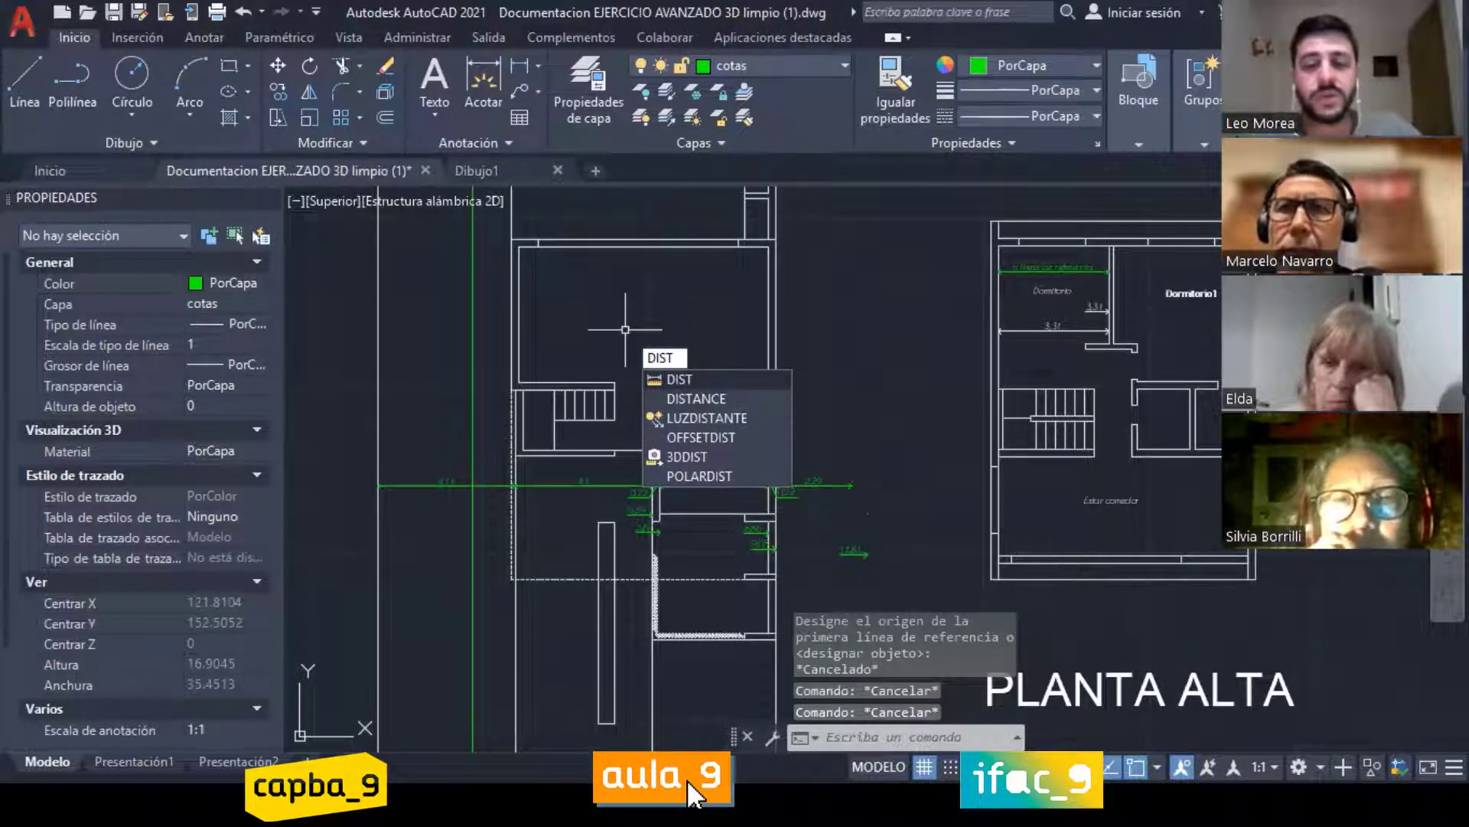
{"action": "key", "text": "Escape"}
{"action": "middle_click_drag", "start_coordinate": [671, 329], "coordinate": [676, 363]}
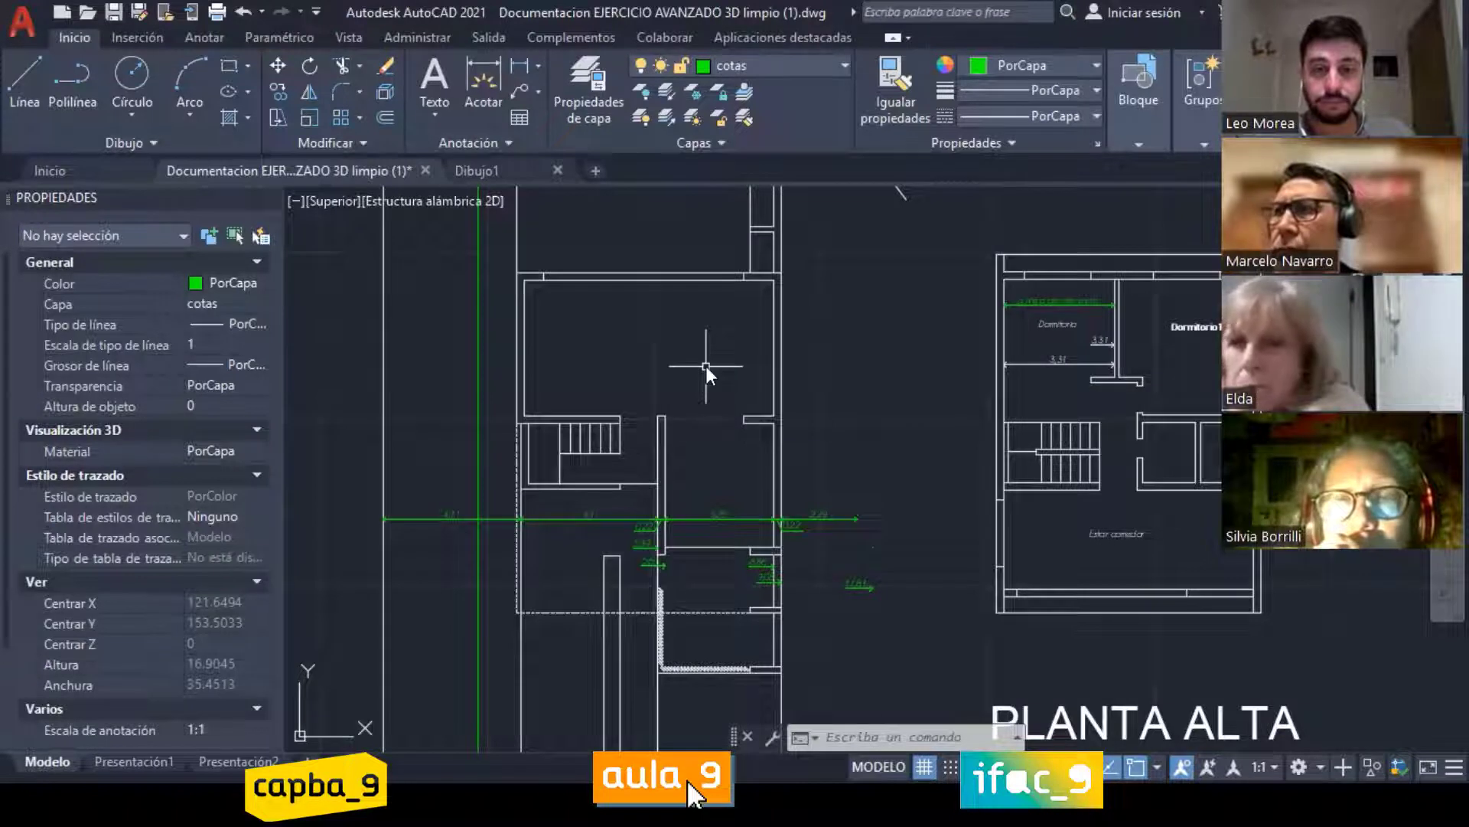
{"action": "type", "text": "distancia"}
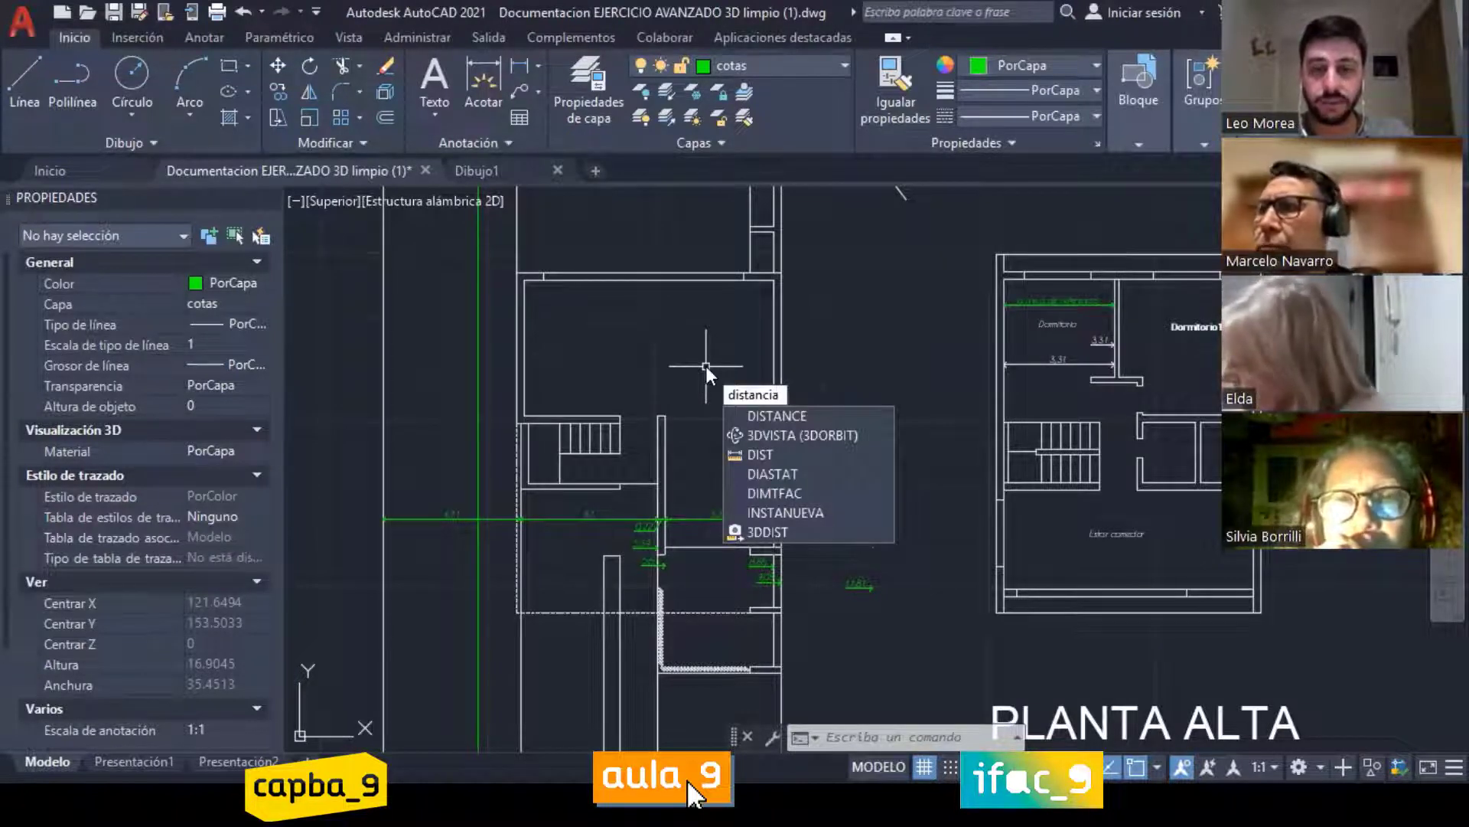
{"action": "left_click", "coordinate": [791, 417]}
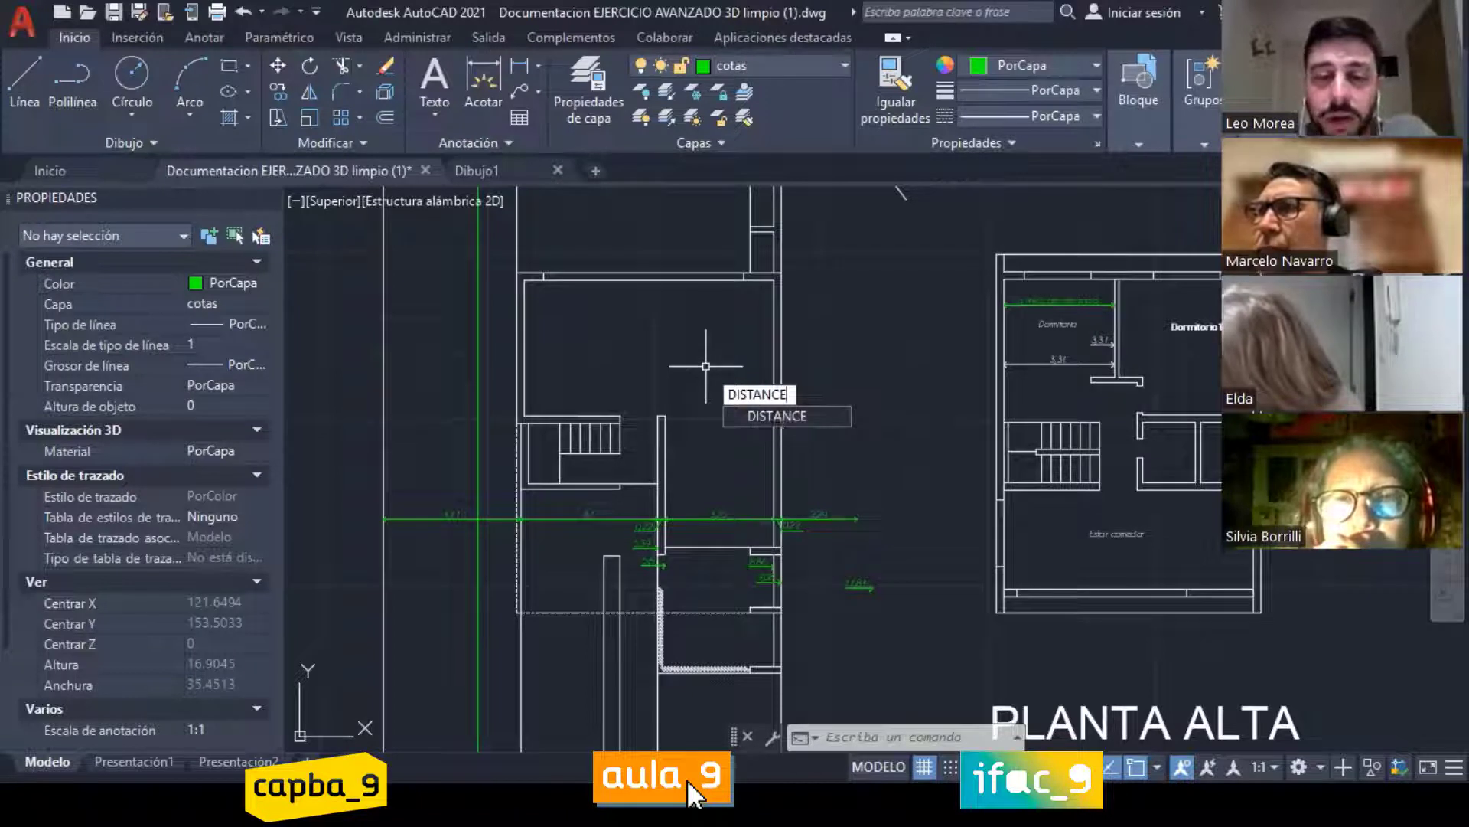
{"action": "key", "text": "Return"}
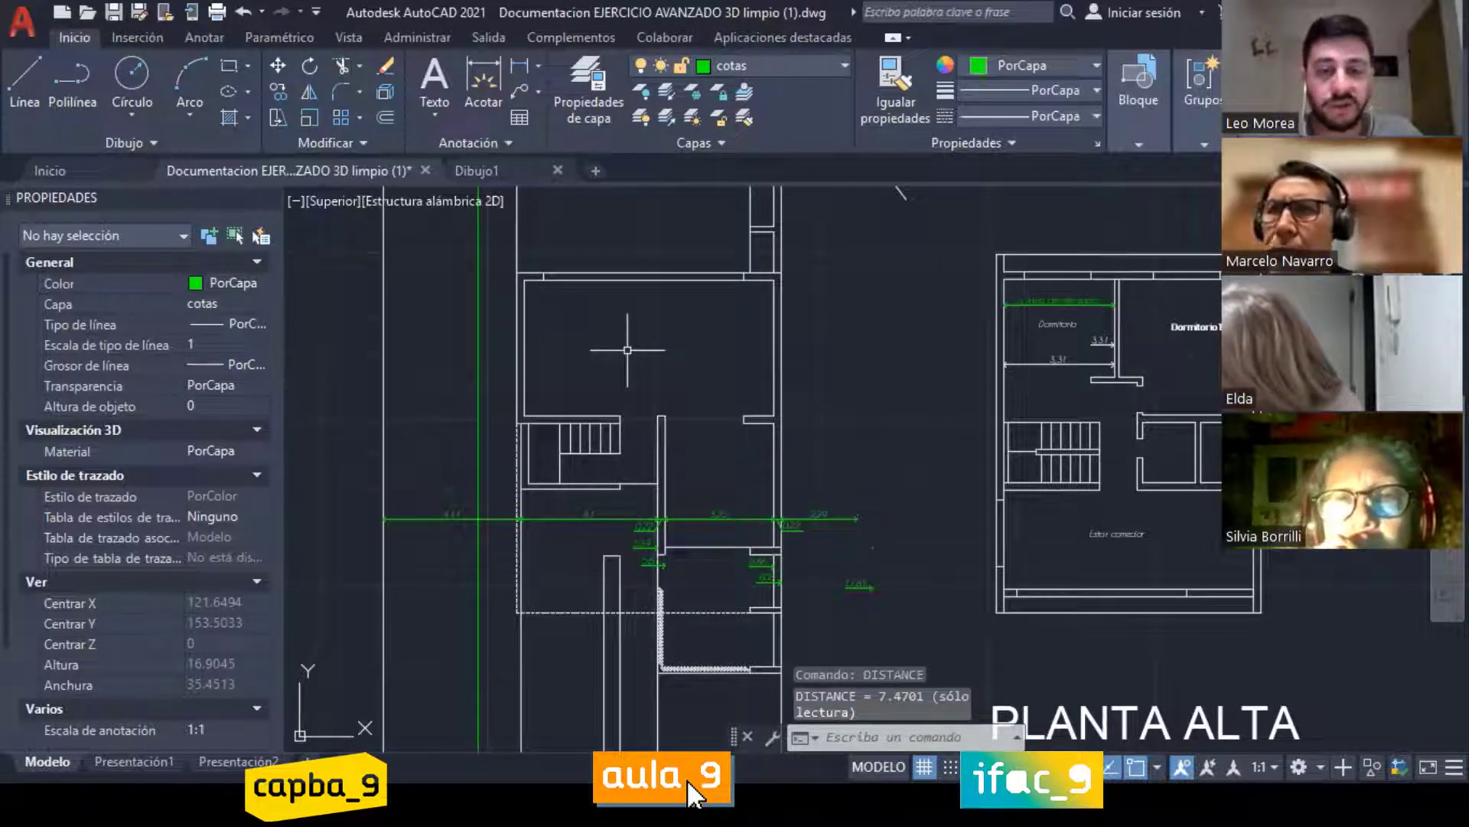
Step: Measure the large room's interior width between its two lower inner corners with the DIST command
{"action": "key", "text": "Escape"}
{"action": "type", "text": "DIST"}
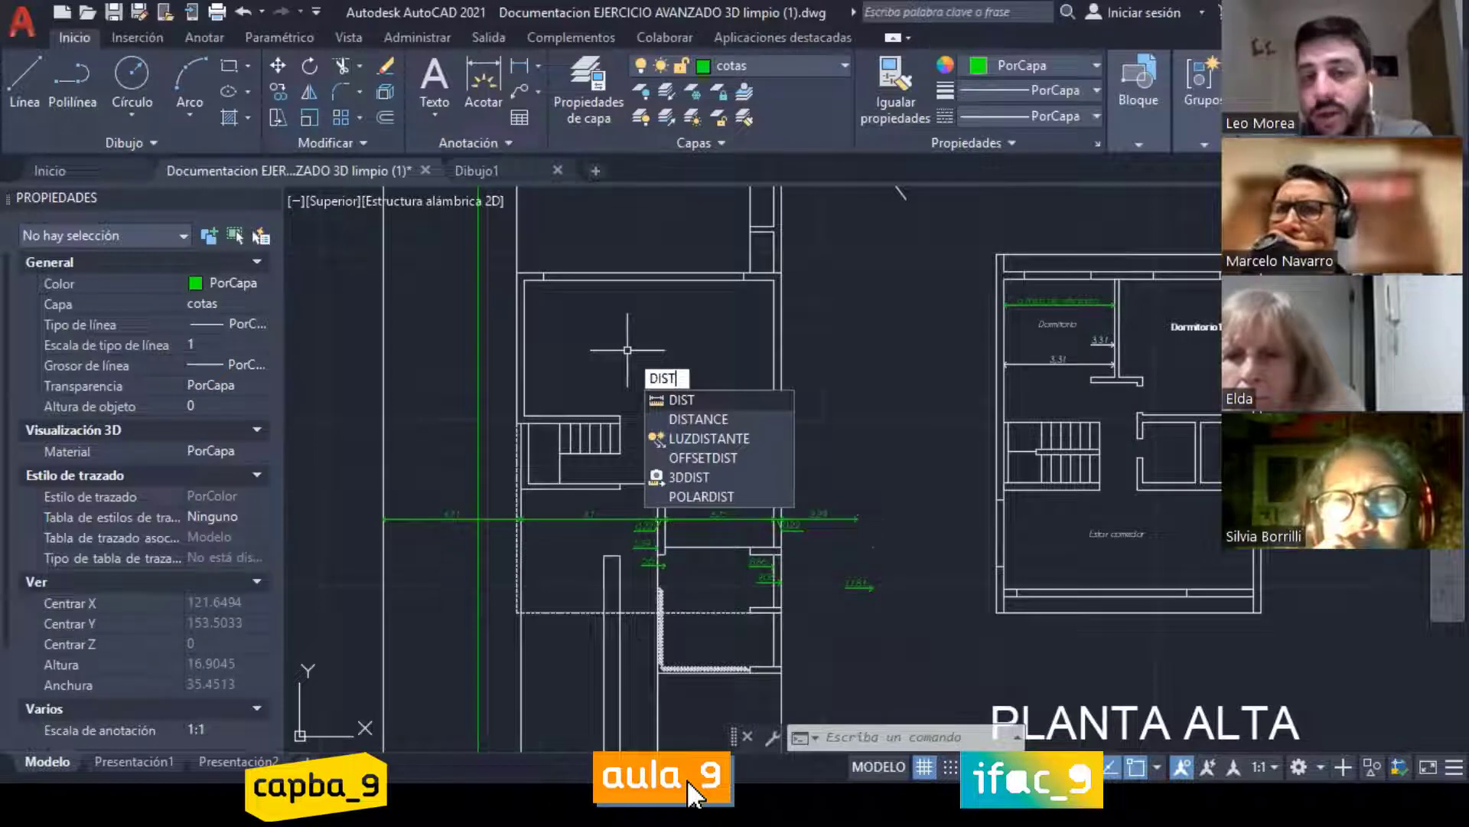
{"action": "key", "text": "Return"}
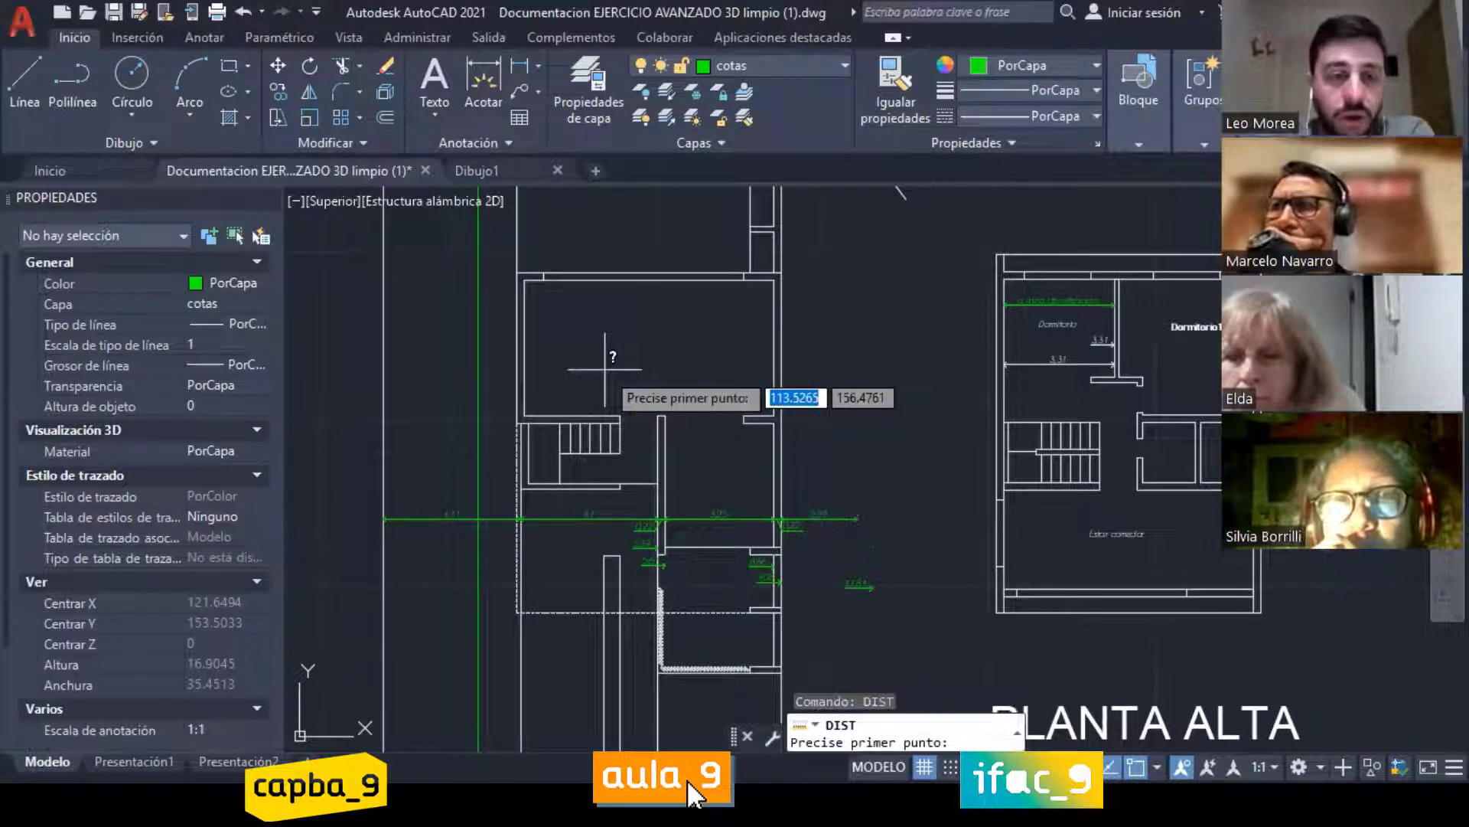
{"action": "scroll", "coordinate": [589, 375], "scroll_direction": "up", "scroll_amount": 2}
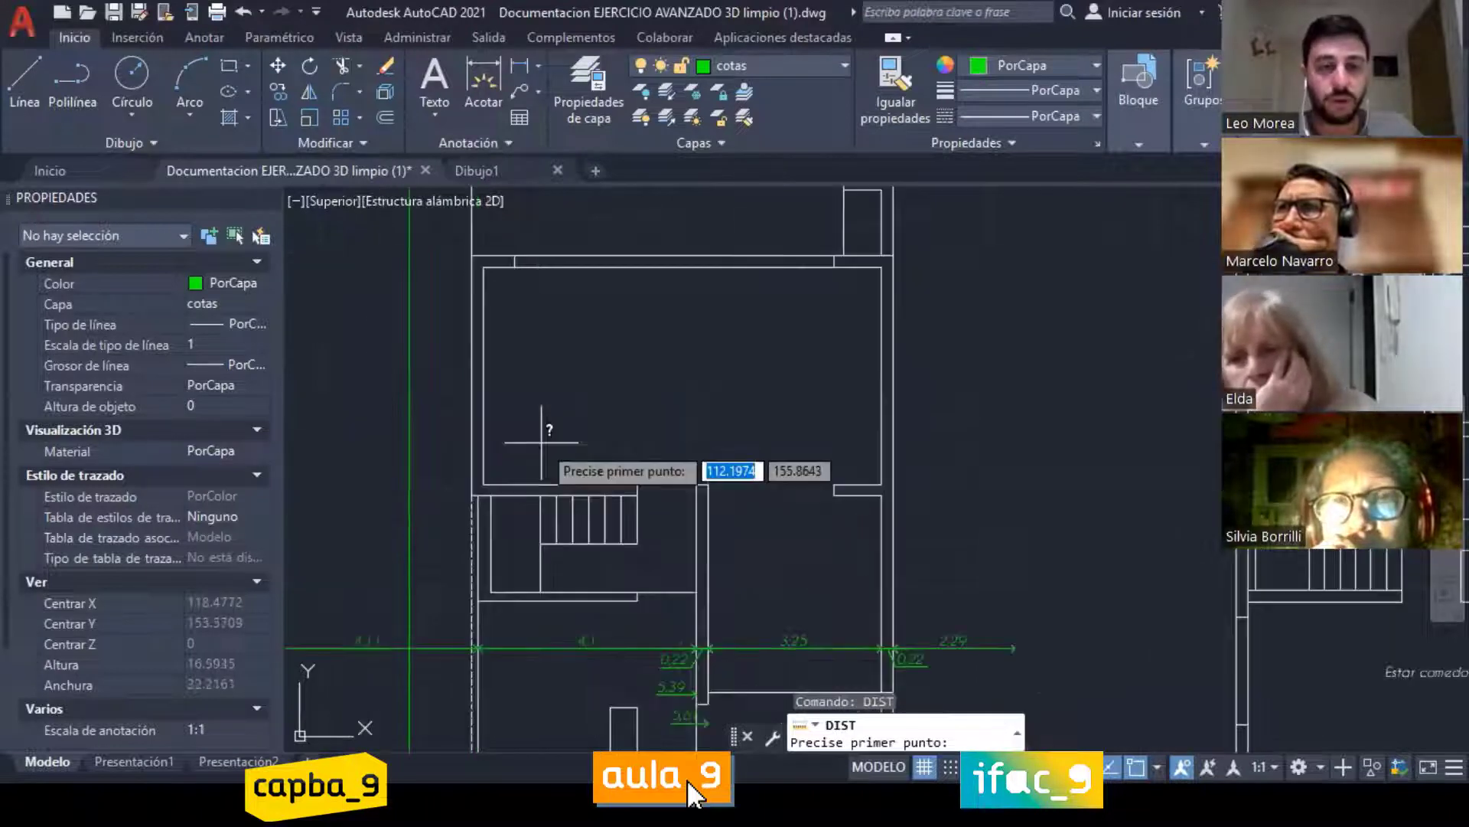
{"action": "key", "text": "Escape"}
{"action": "type", "text": "dist"}
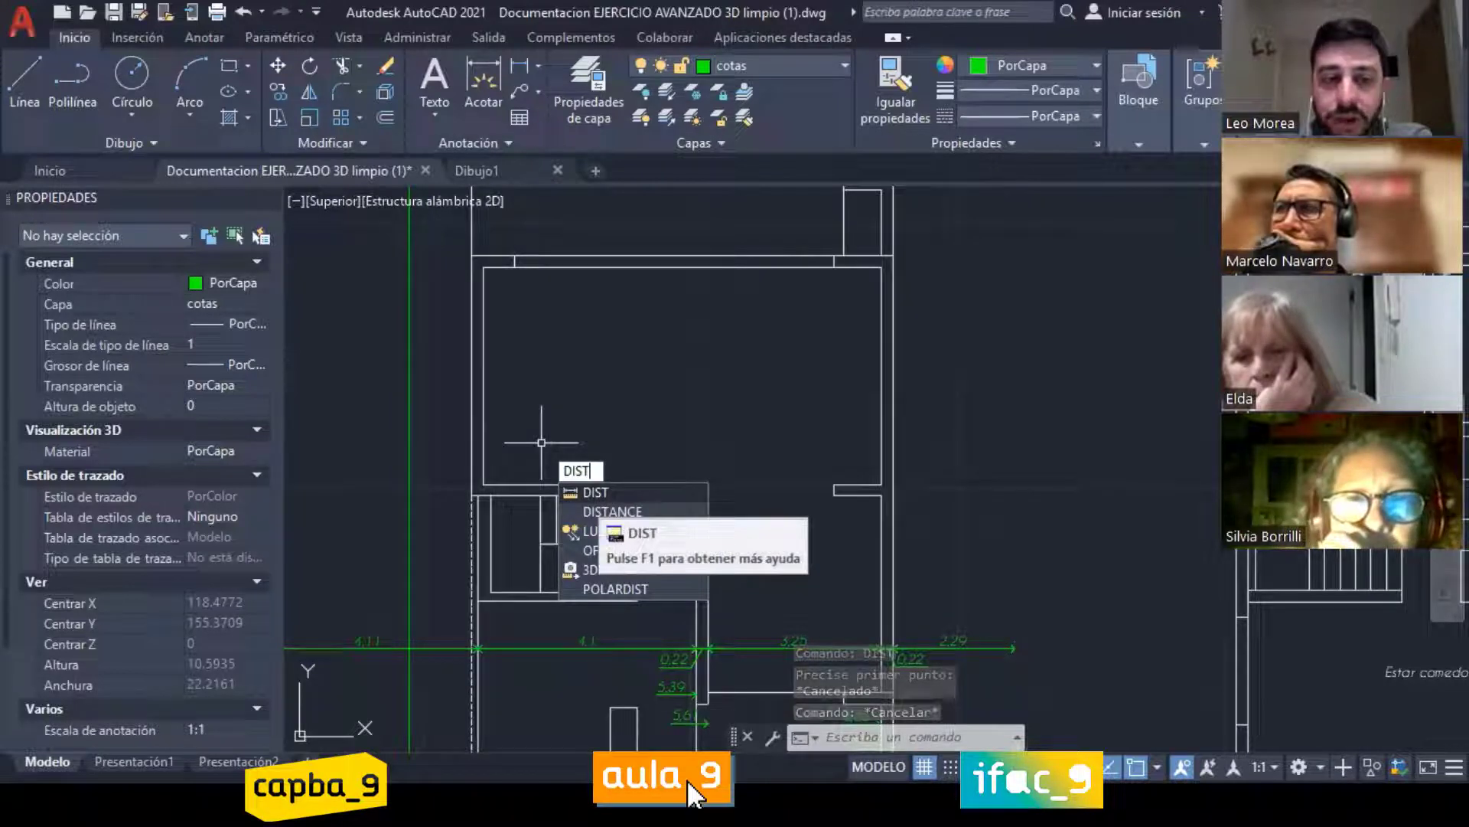
{"action": "key", "text": "Return"}
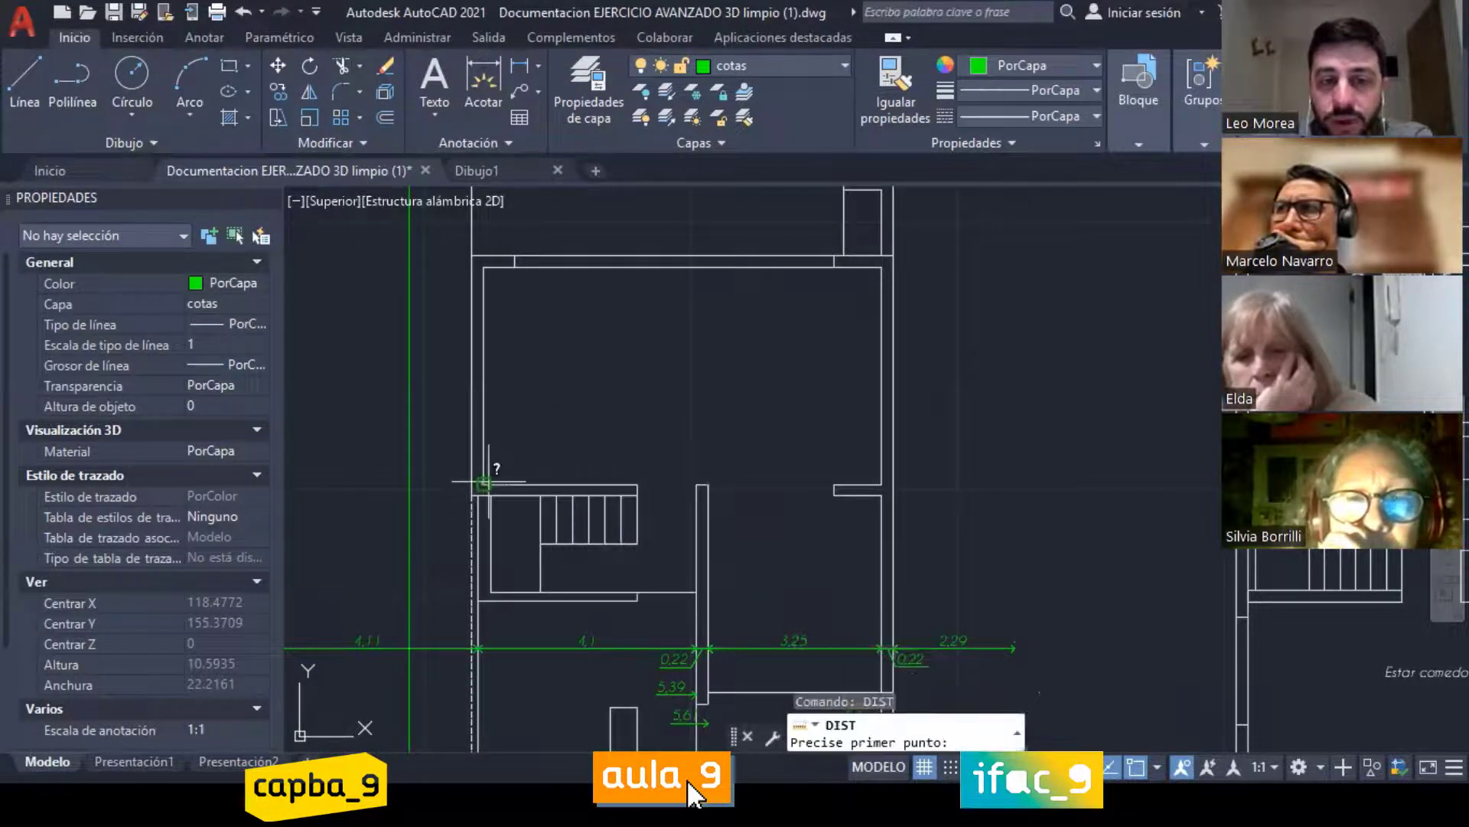
{"action": "left_click", "coordinate": [484, 484]}
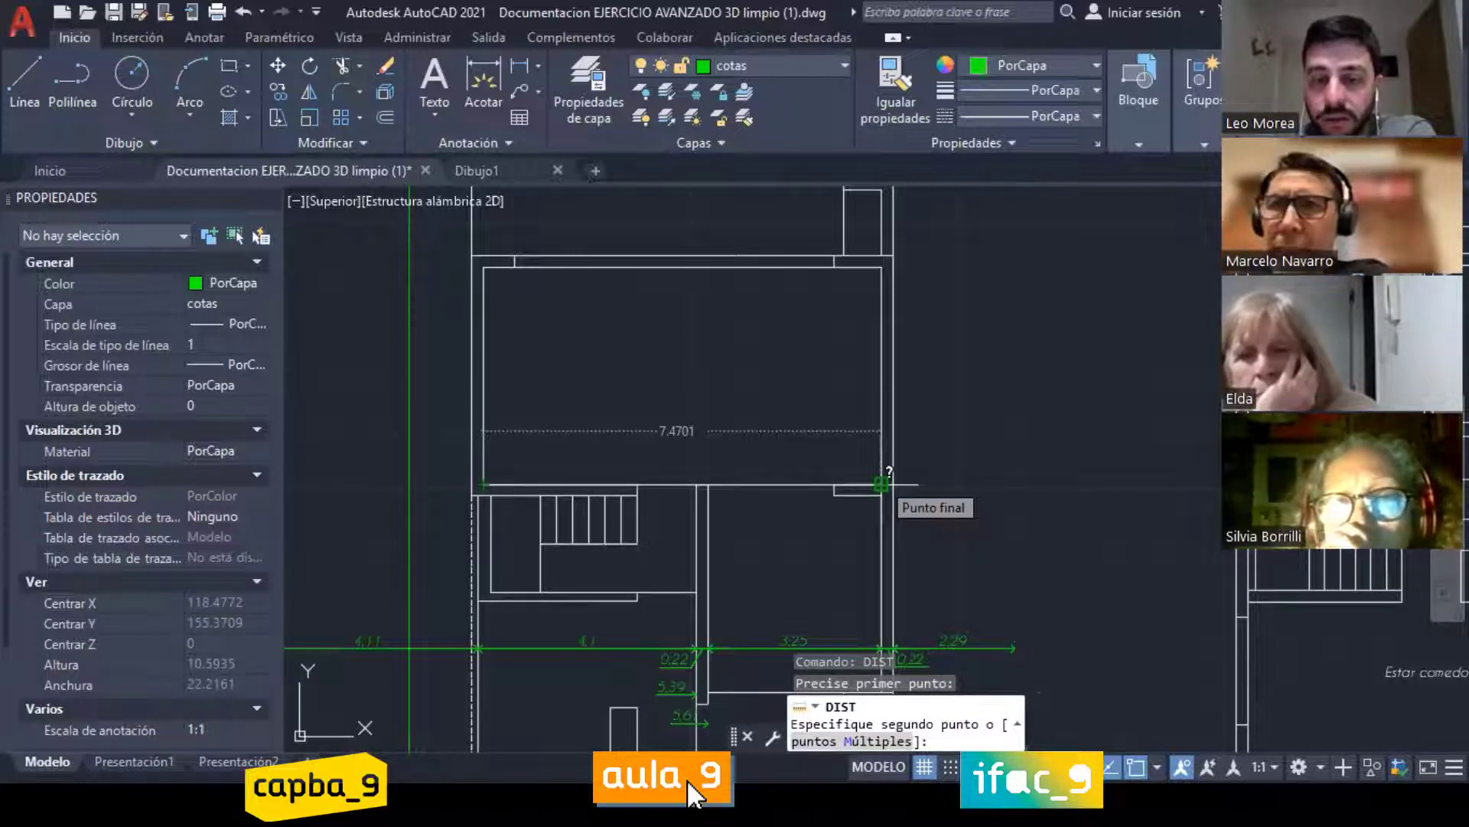
{"action": "left_click", "coordinate": [880, 483]}
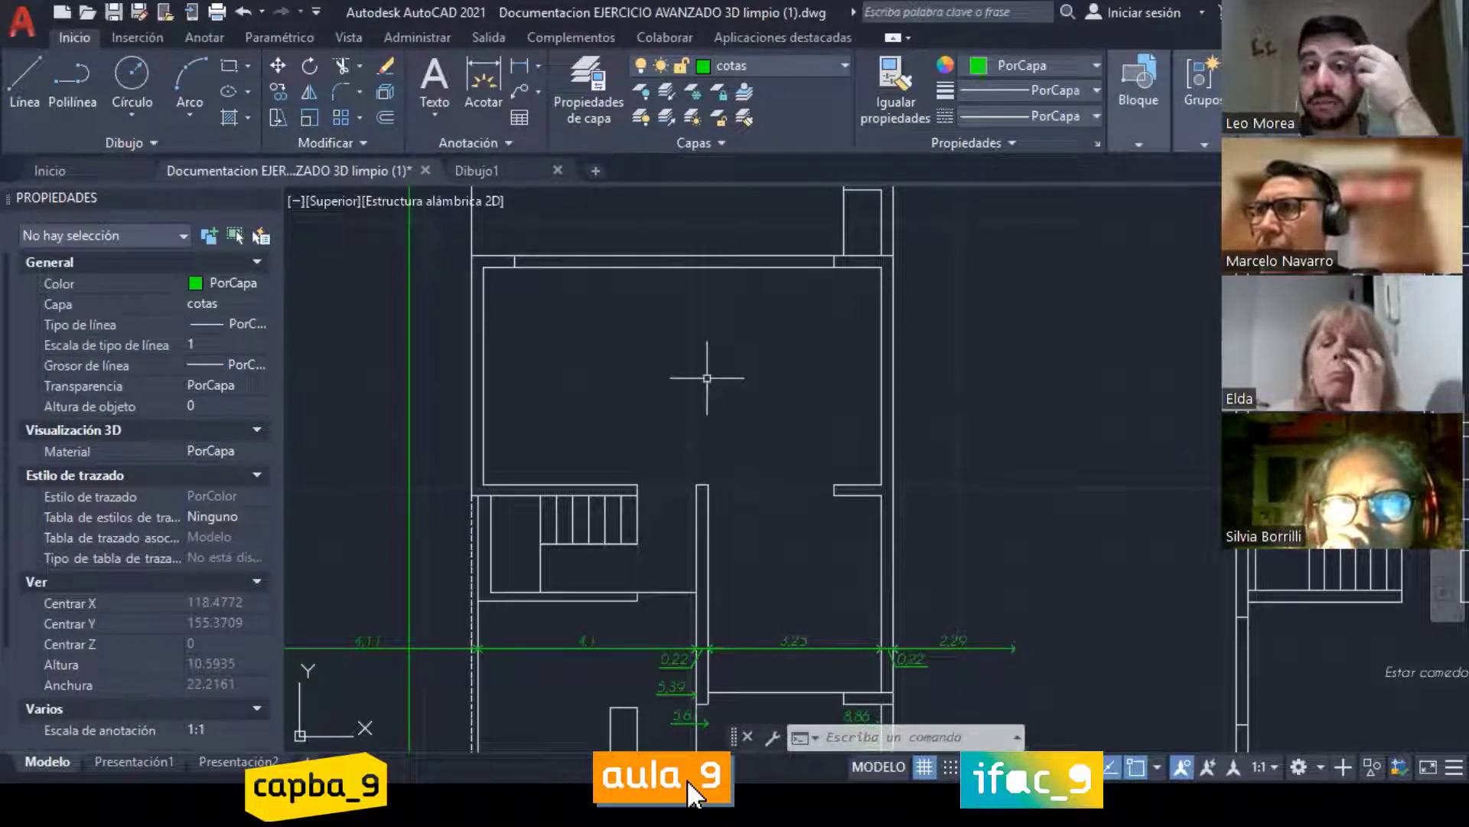
{"action": "type", "text": "DIS"}
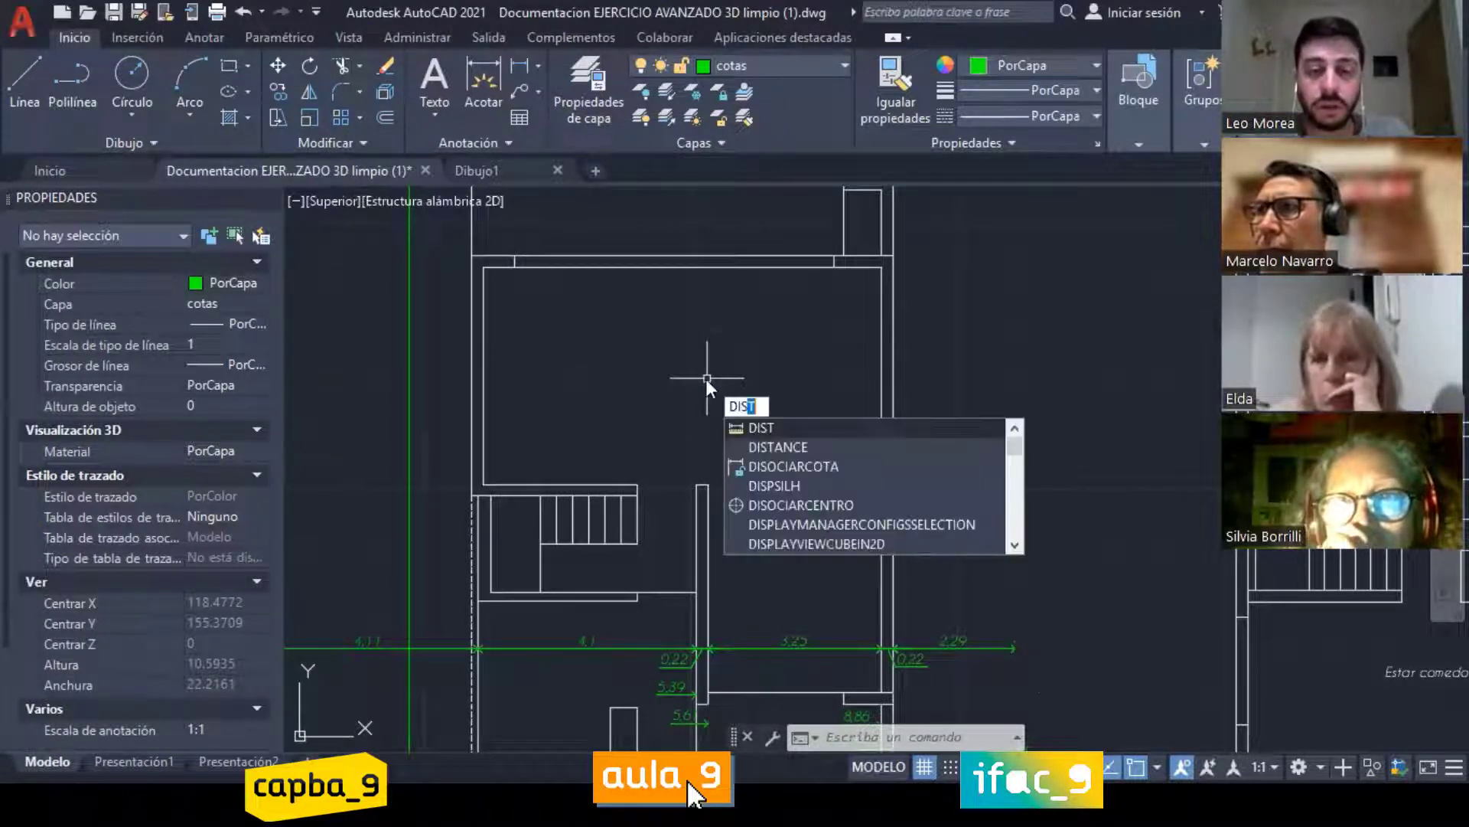
{"action": "type", "text": "T"}
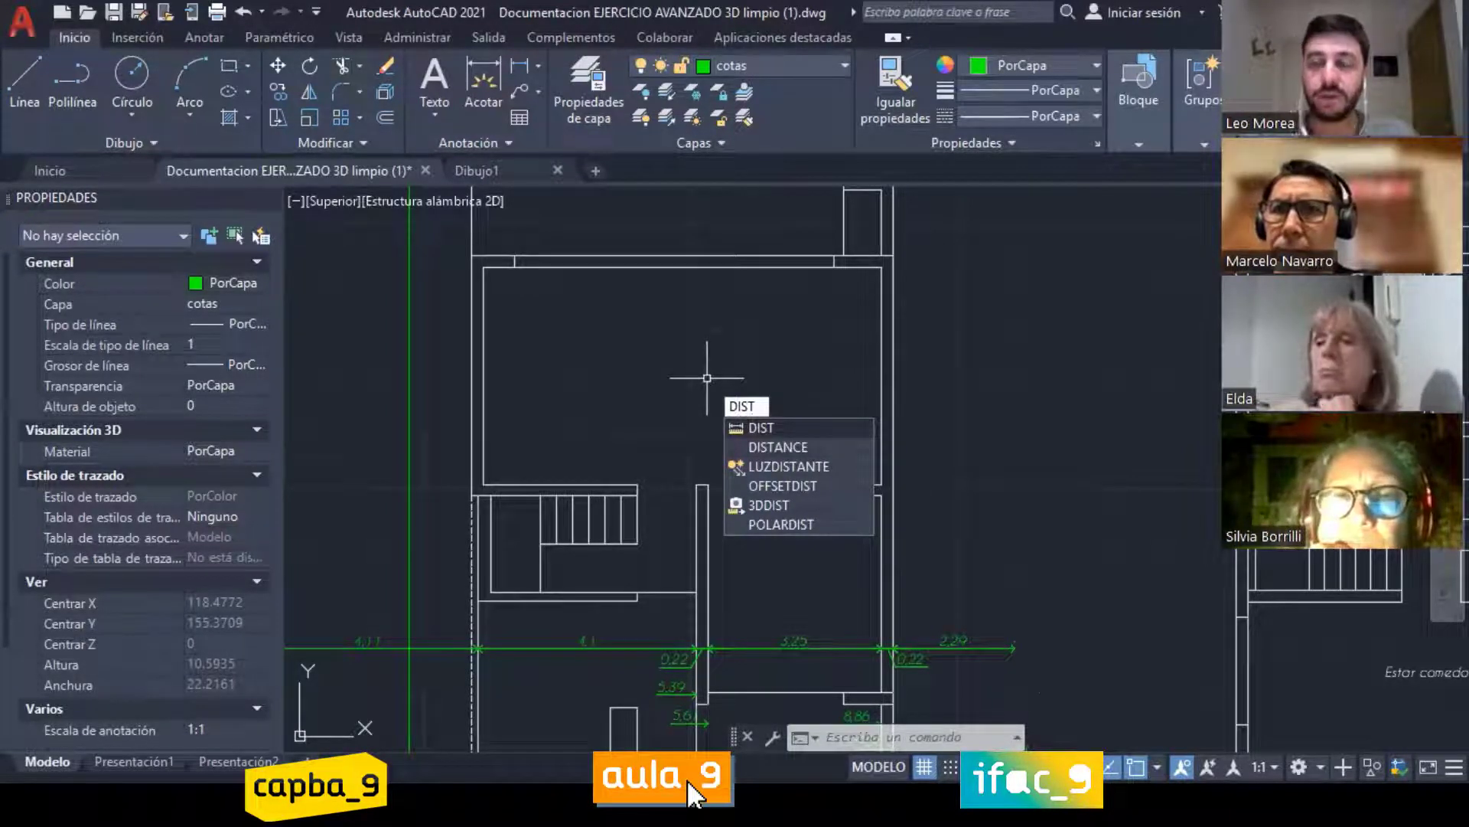
{"action": "key", "text": "Escape"}
{"action": "key", "text": "Escape"}
{"action": "key", "text": "Escape"}
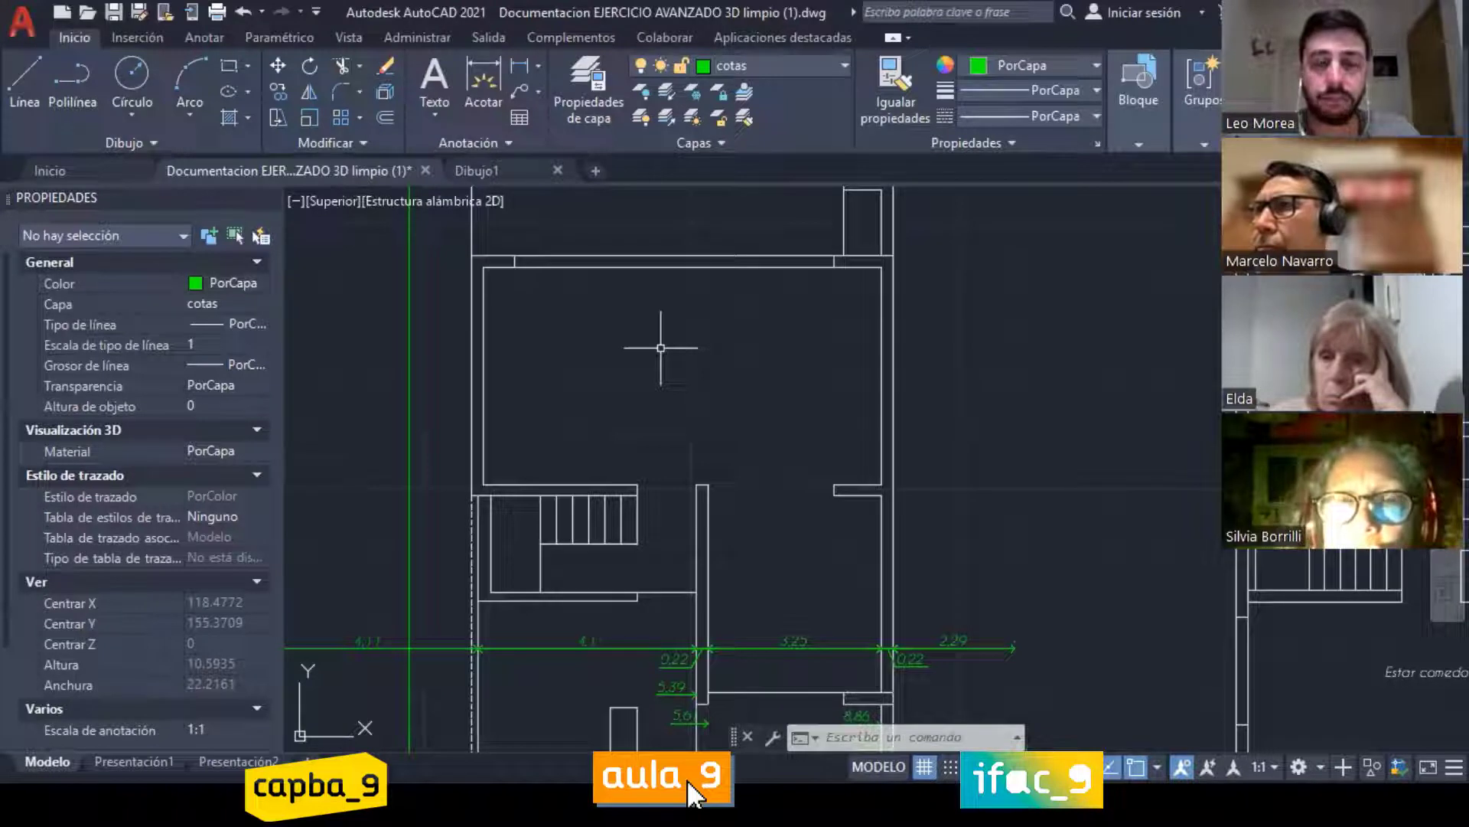
Step: Use DIST to check the large room's interior width along its upper wall, starting from the upper-left inner corner
{"action": "type", "text": "DIST"}
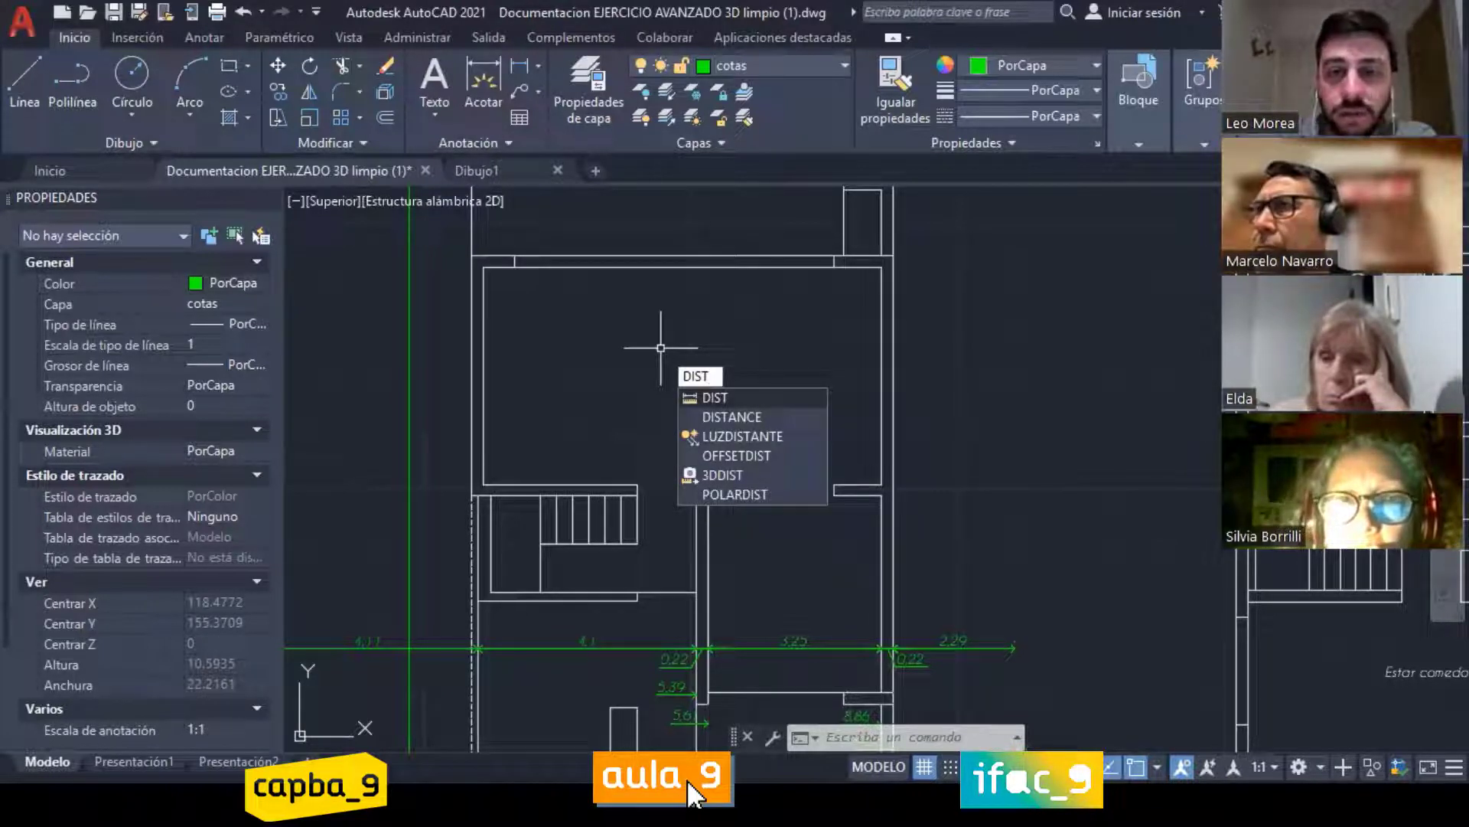
{"action": "key", "text": "Return"}
{"action": "left_click", "coordinate": [483, 267]}
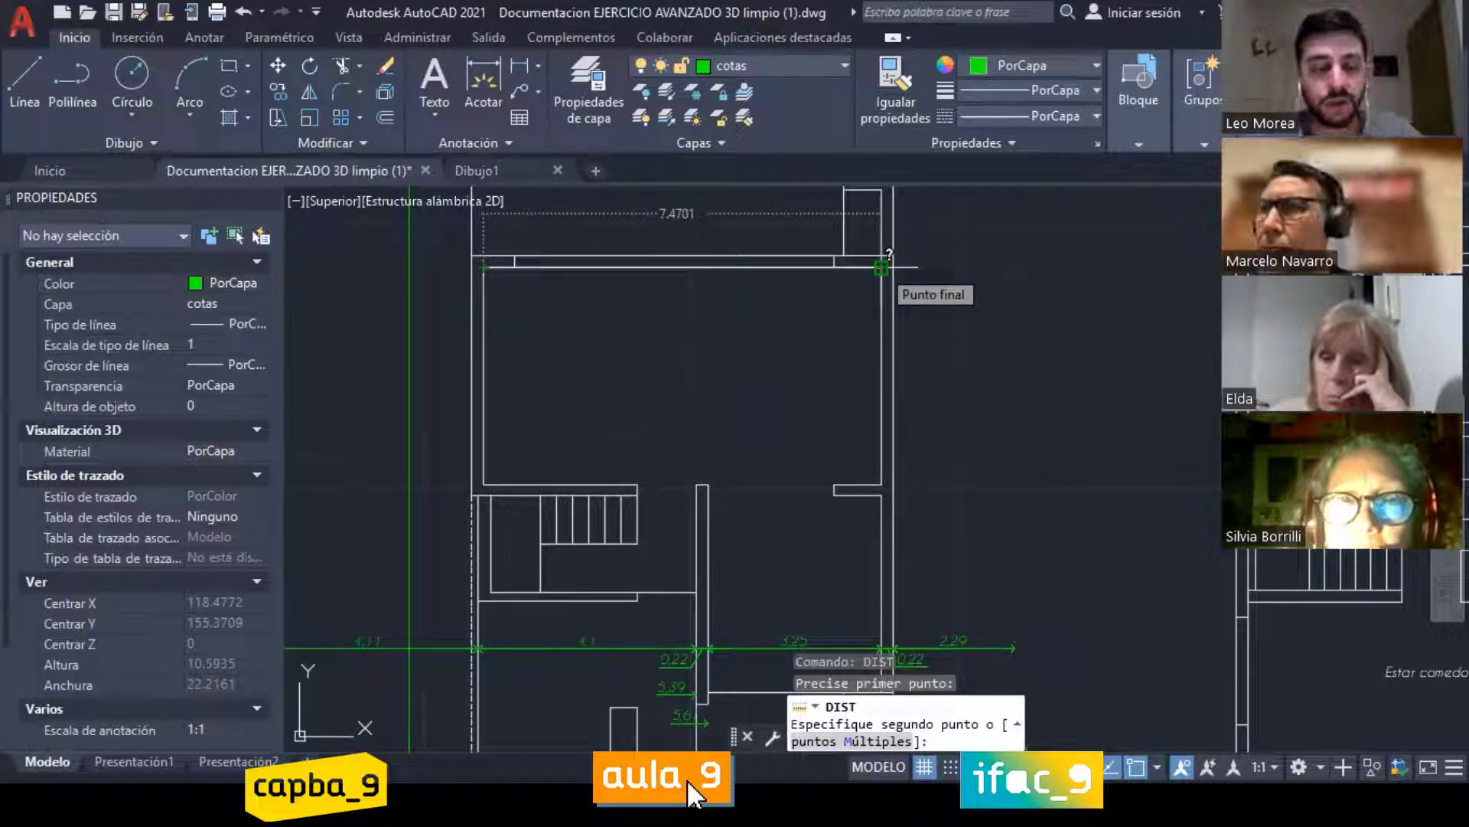
{"action": "key", "text": "Escape"}
{"action": "type", "text": "DIST"}
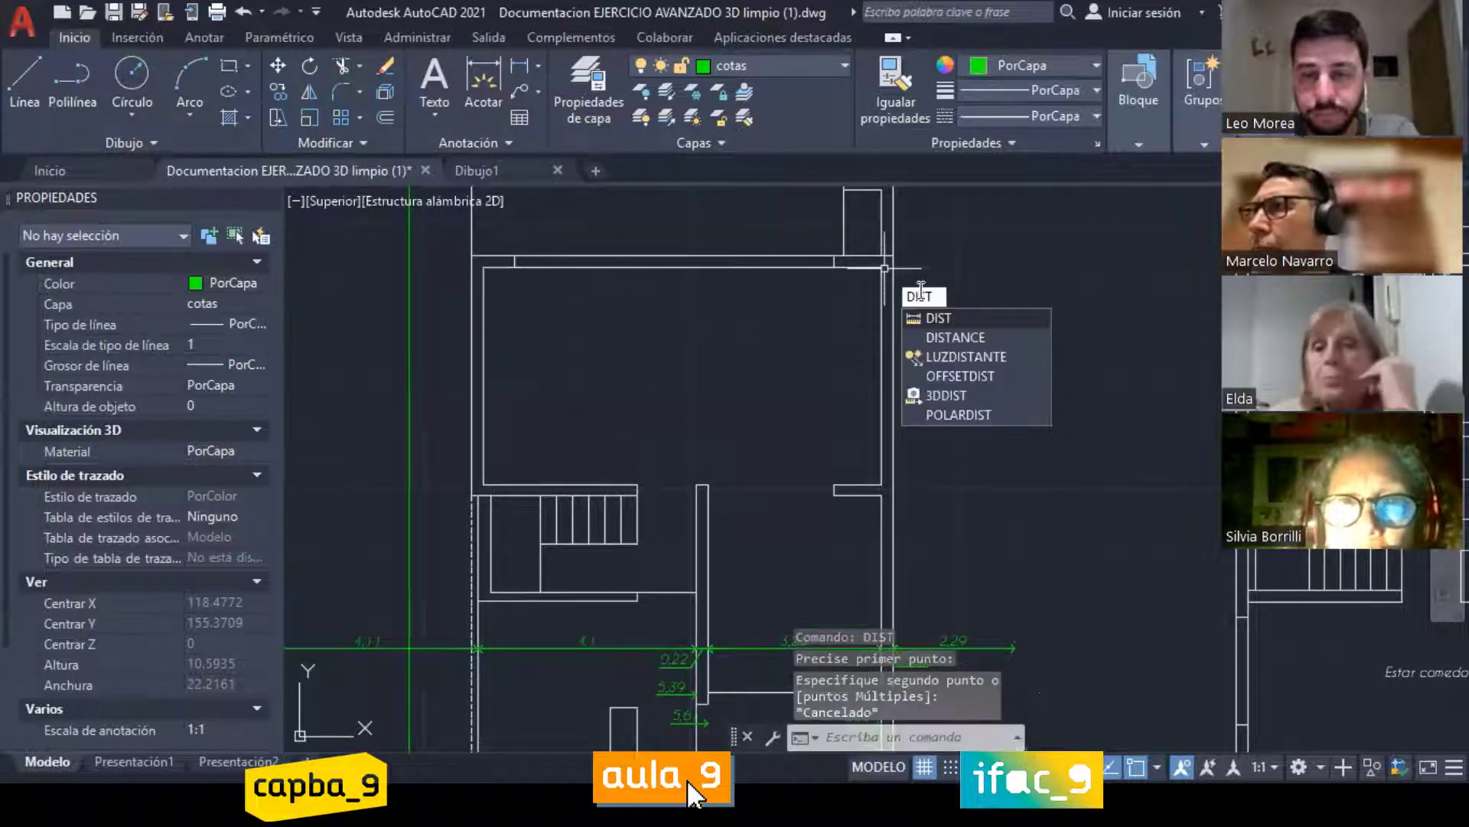
{"action": "left_click", "coordinate": [945, 321]}
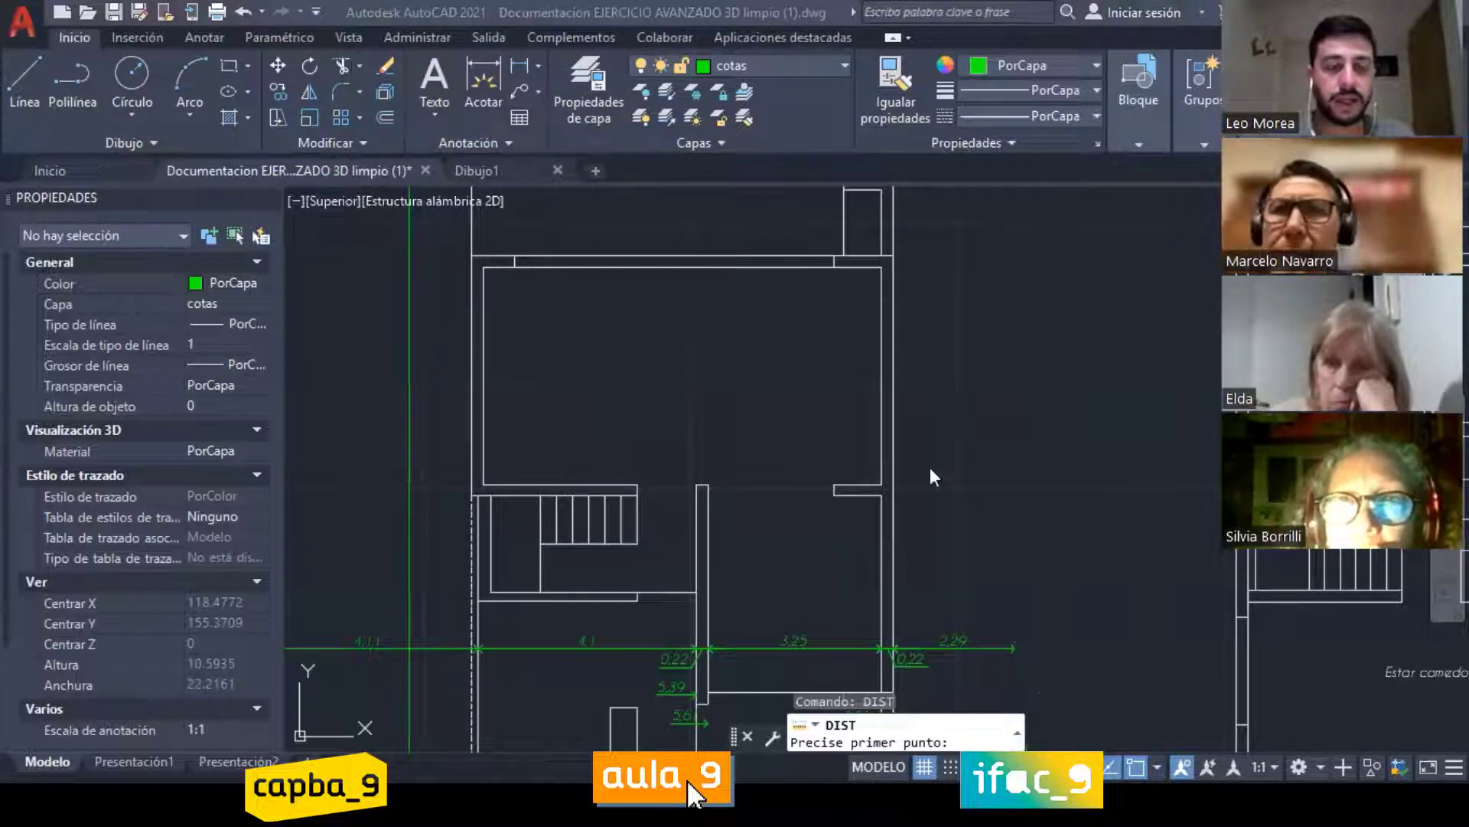
{"action": "left_click", "coordinate": [709, 398]}
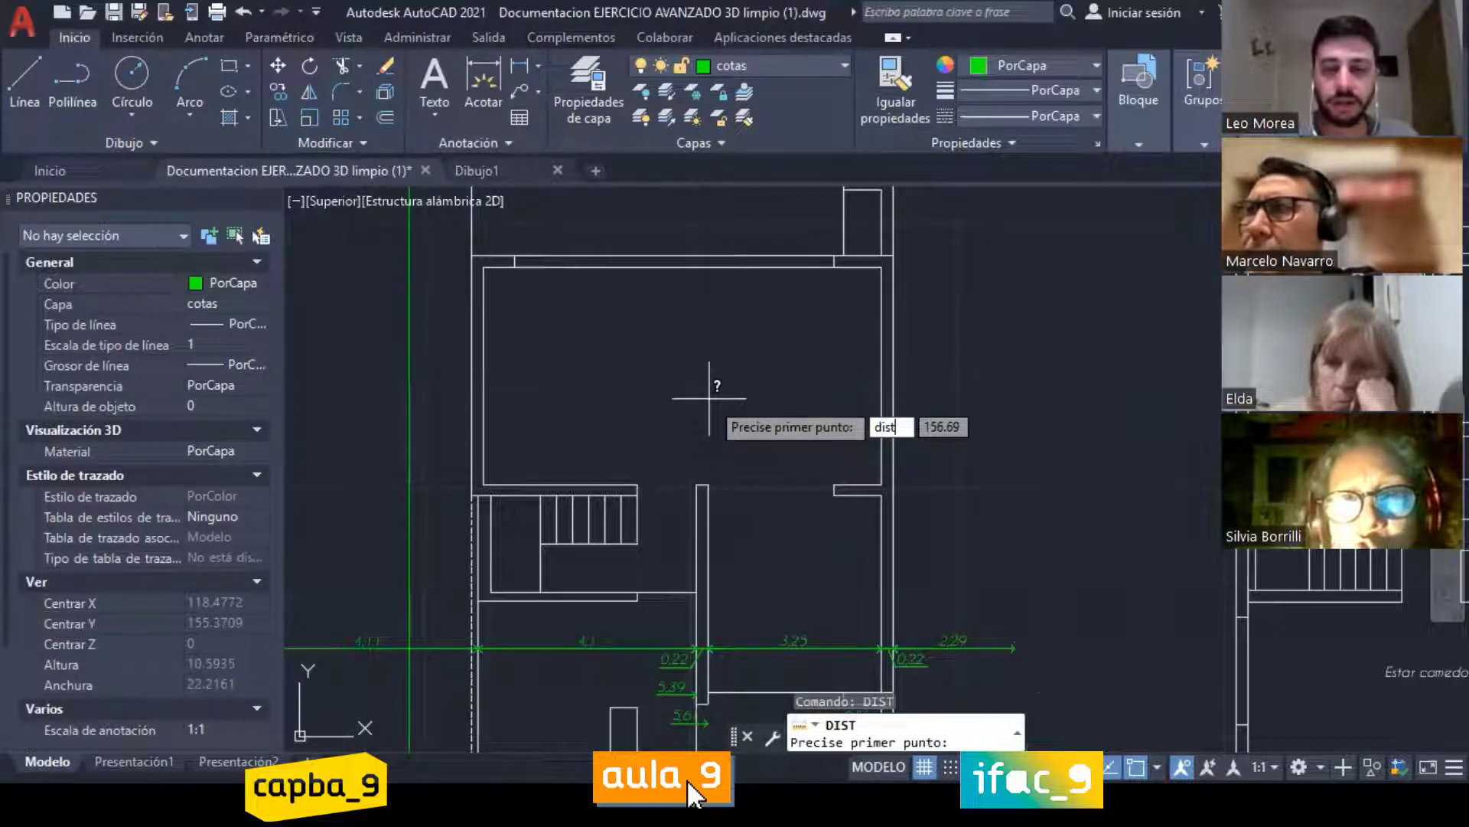
{"action": "key", "text": "Escape"}
{"action": "key", "text": "Escape"}
Step: Start the DIST command and show the additional dimension tools among the annotation commands
{"action": "type", "text": "dist"}
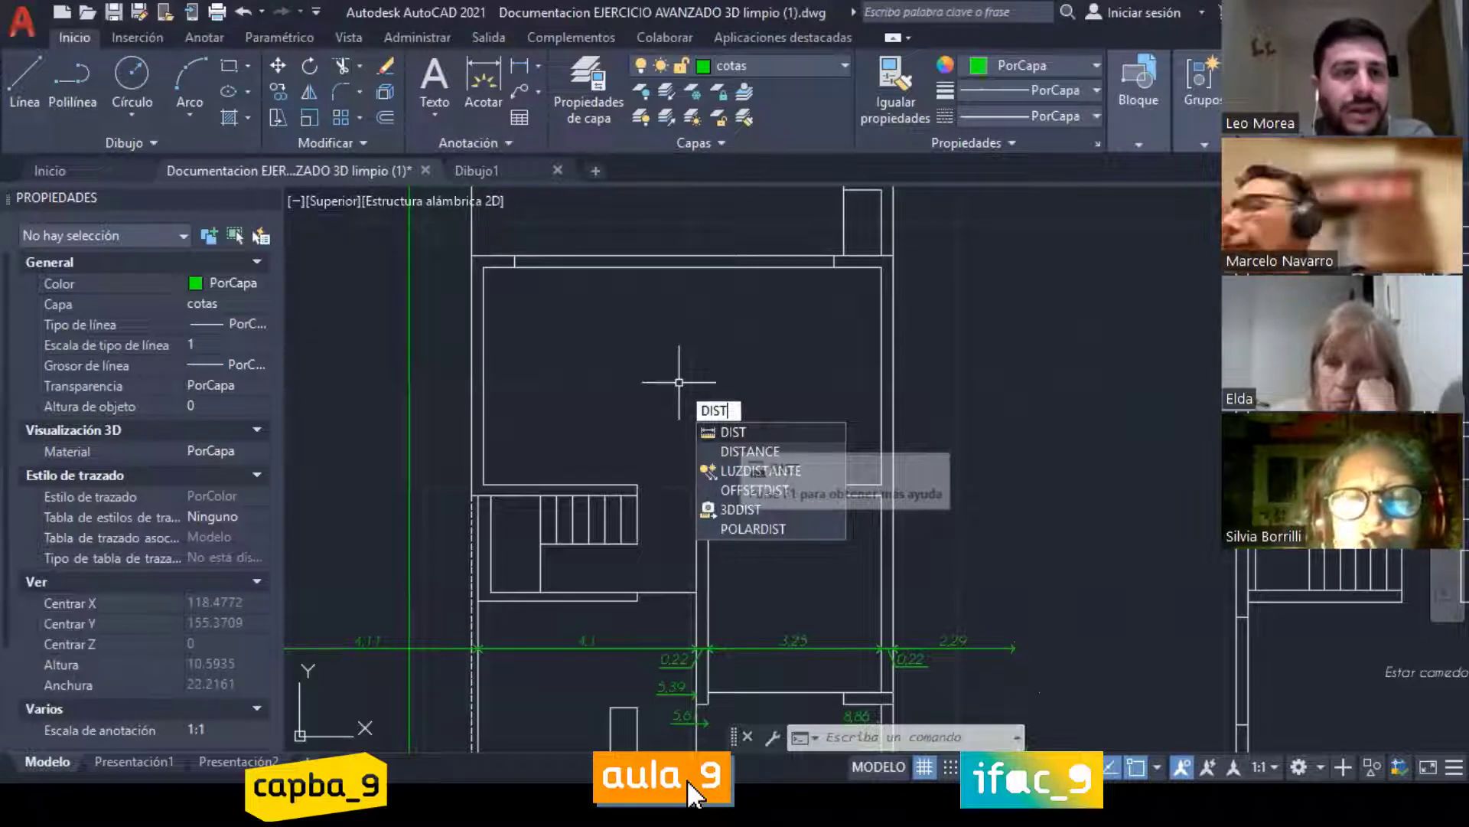
{"action": "key", "text": "Return"}
{"action": "left_click", "coordinate": [204, 38]}
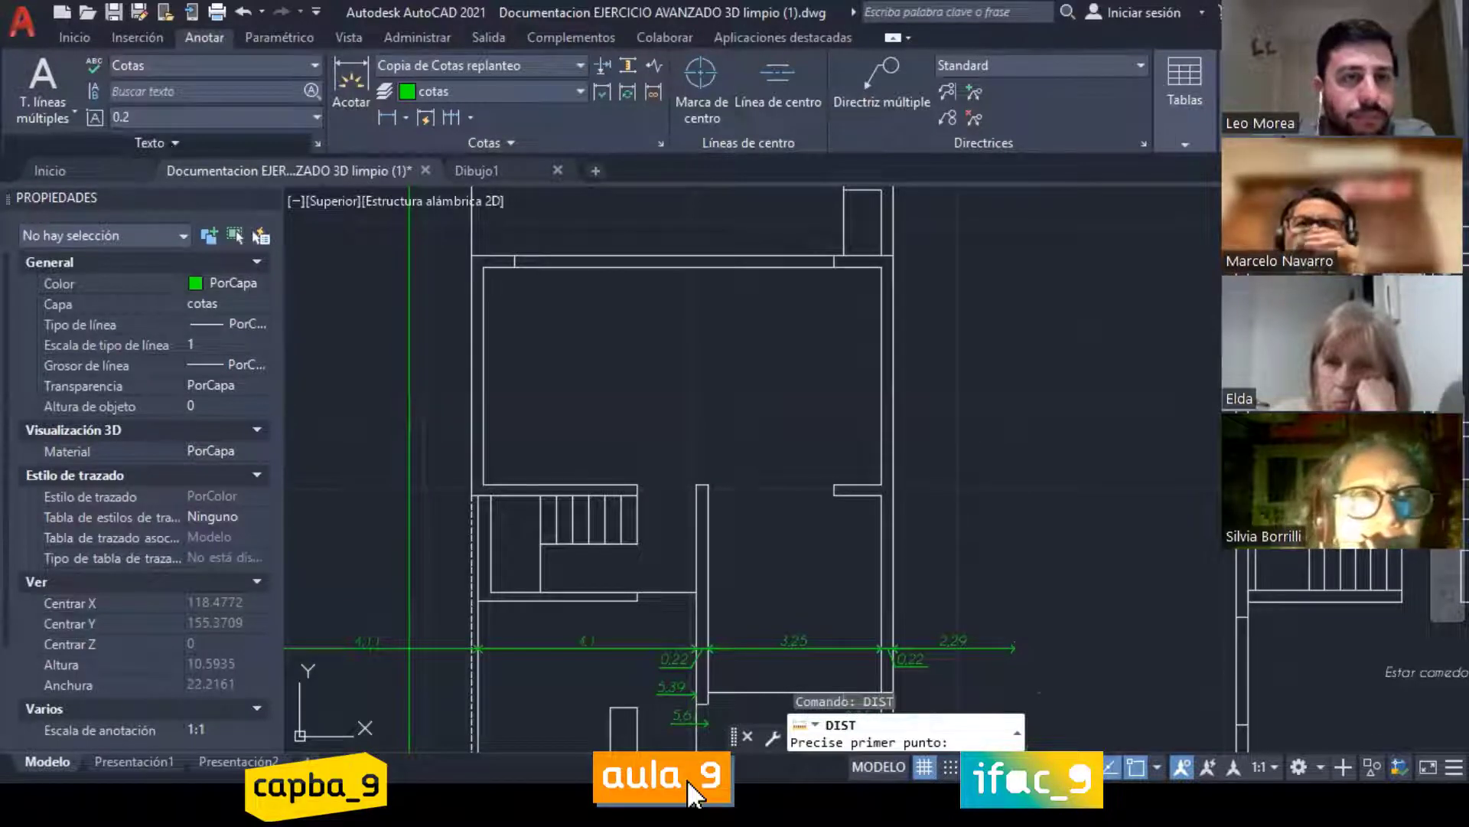
{"action": "left_click", "coordinate": [535, 141]}
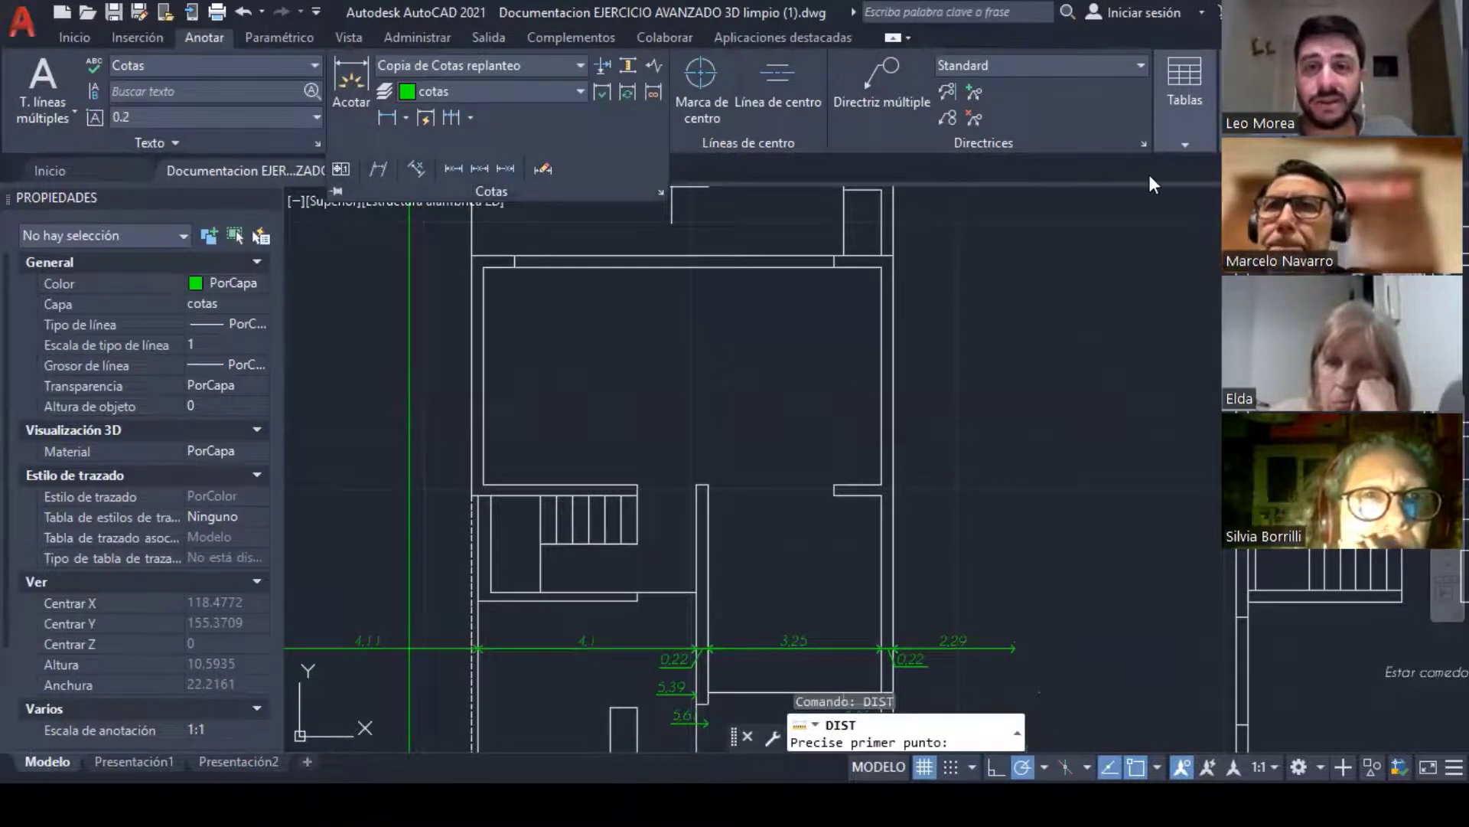
Step: Cancel the running DIST command, show the quick measuring tool of MEDIRGEOM, and name DIST as the command alternative
{"action": "key", "text": "Escape"}
{"action": "key", "text": "Escape"}
{"action": "key", "text": "Escape"}
{"action": "left_click", "coordinate": [74, 37]}
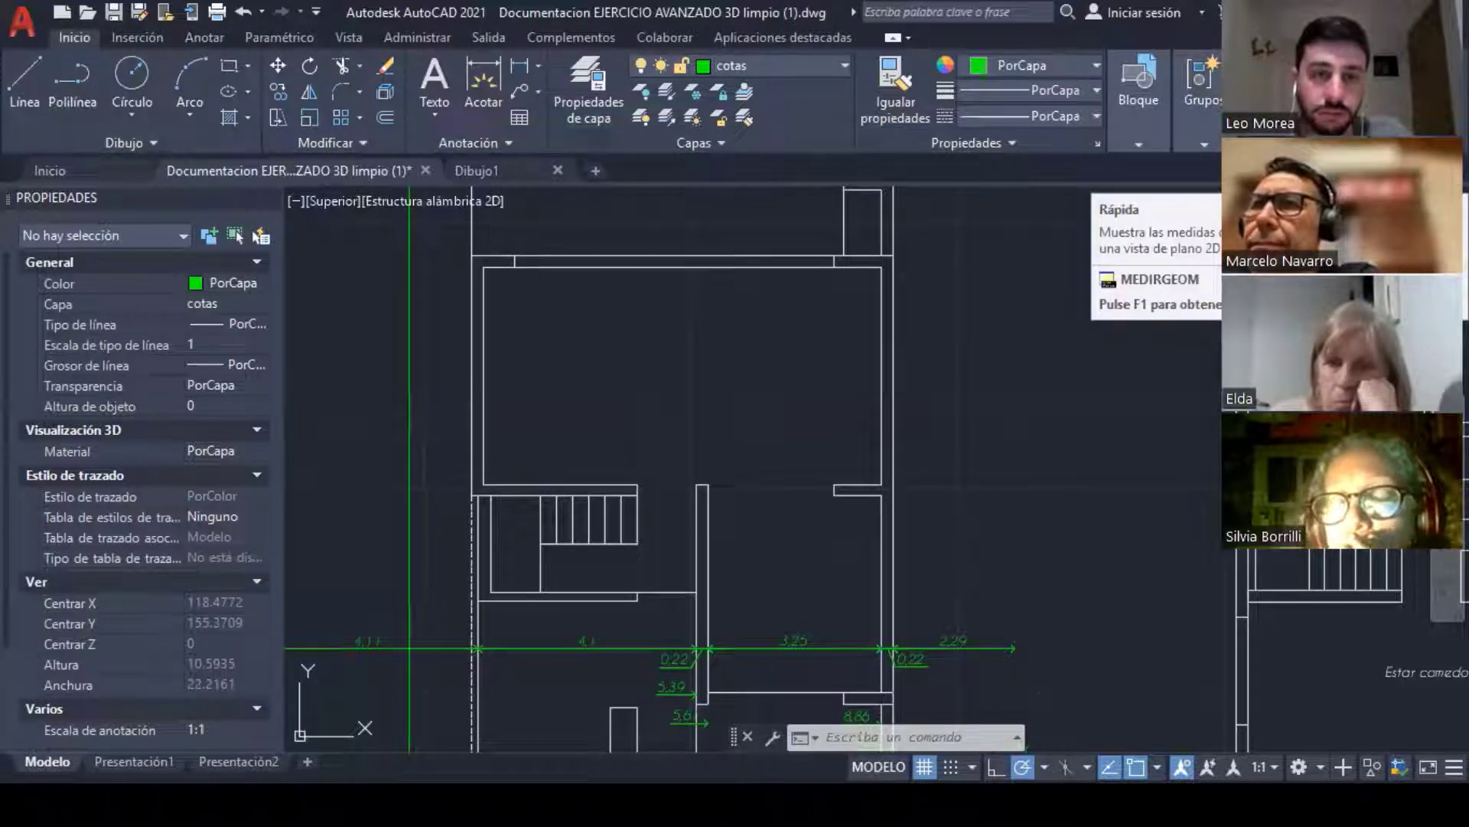
{"action": "key", "text": "Escape"}
{"action": "key", "text": "Escape"}
{"action": "key", "text": "Escape"}
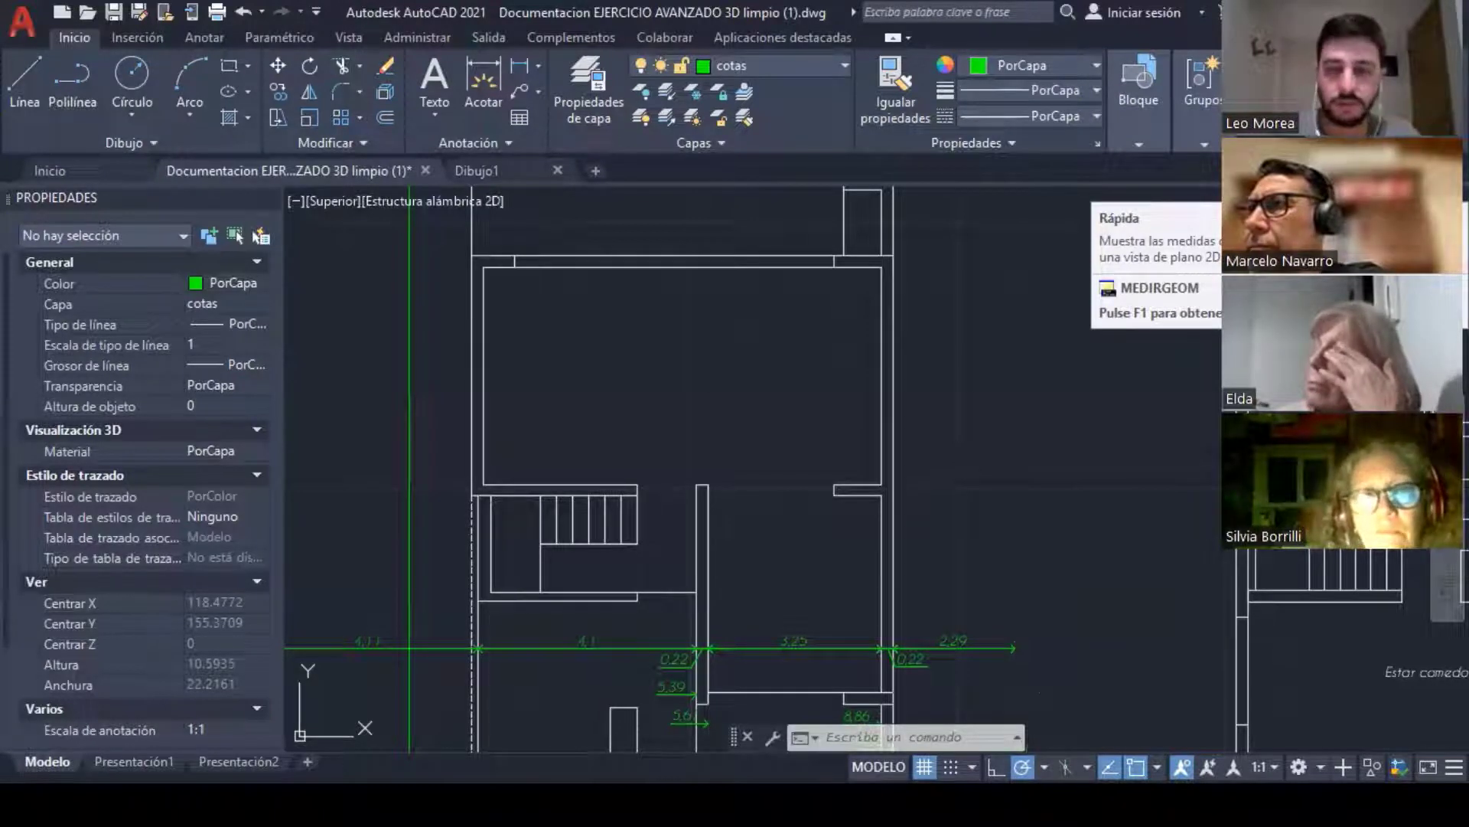
{"action": "scroll", "coordinate": [425, 573], "scroll_direction": "up", "scroll_amount": 3}
{"action": "key", "text": "Escape"}
{"action": "key", "text": "Escape"}
{"action": "type", "text": "DIST"}
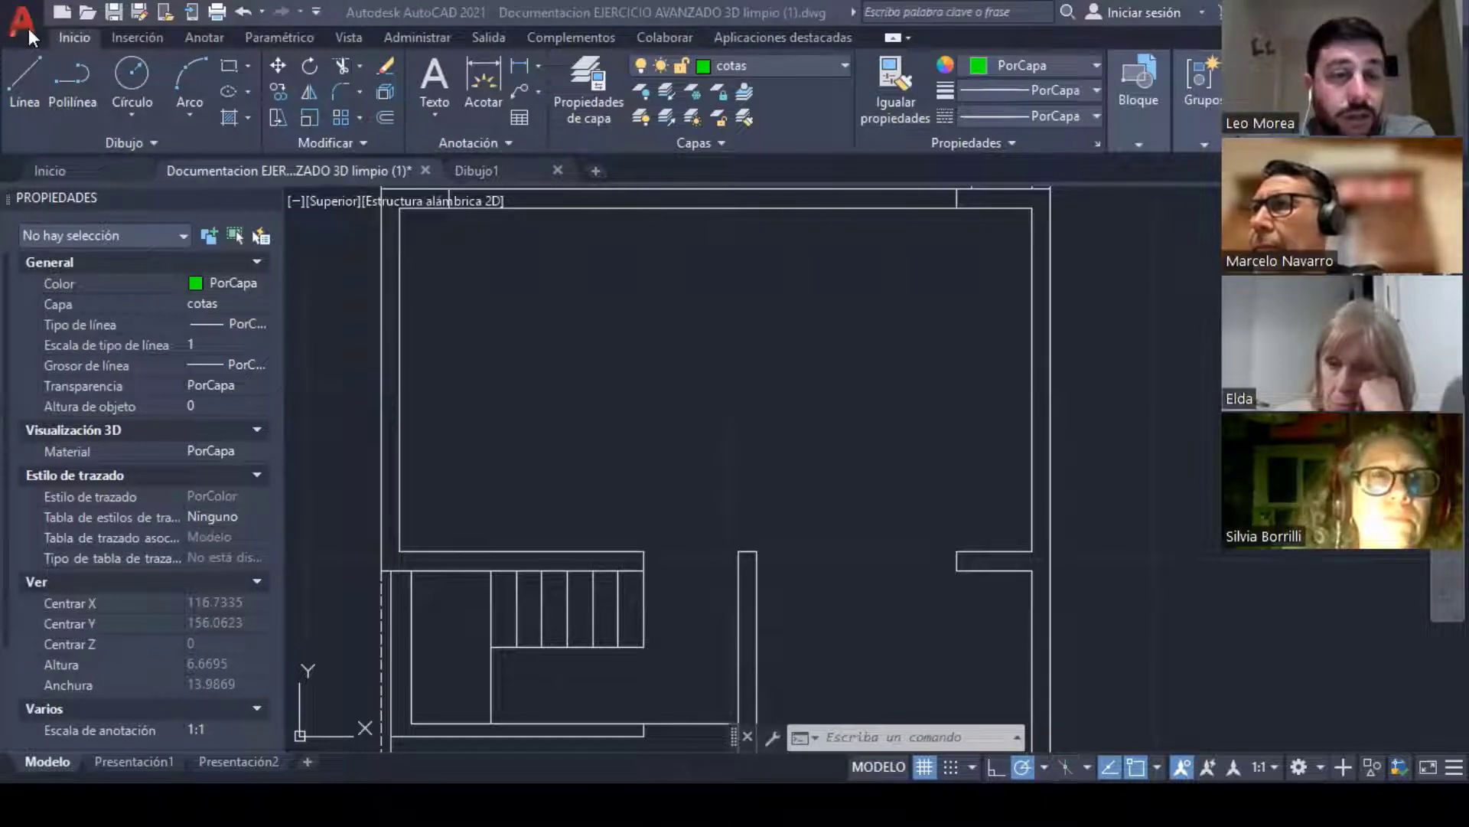
Step: Examine the ground-floor plan around the large room, the staircase and the horizontal dimension chain, and its layout beside the Planta Alta
{"action": "scroll", "coordinate": [598, 480], "scroll_direction": "down", "scroll_amount": 5}
{"action": "scroll", "coordinate": [591, 502], "scroll_direction": "up", "scroll_amount": 5}
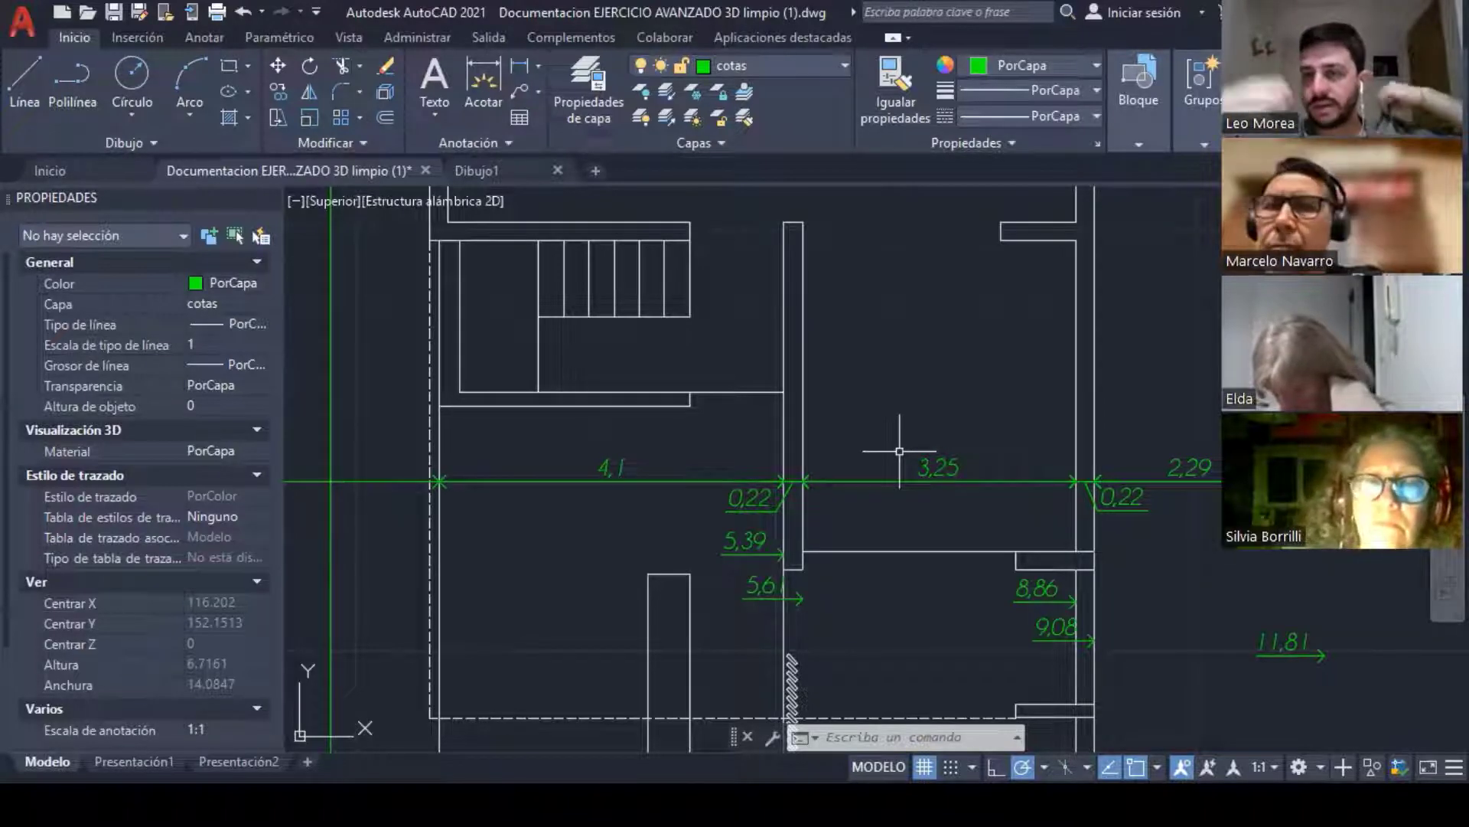
{"action": "middle_click_drag", "start_coordinate": [1002, 499], "coordinate": [945, 508]}
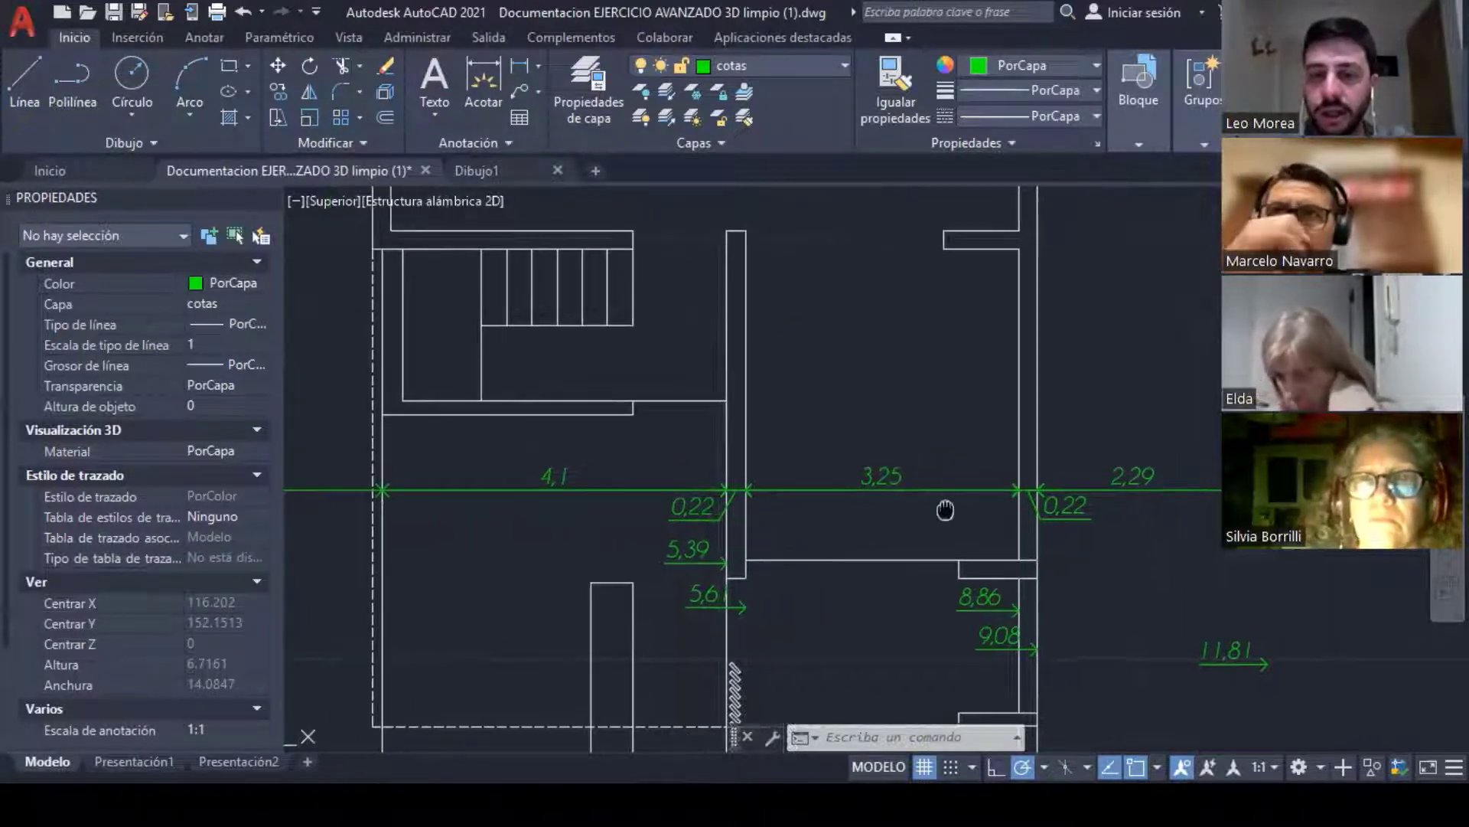
{"action": "scroll", "coordinate": [891, 501], "scroll_direction": "down", "scroll_amount": 3}
{"action": "scroll", "coordinate": [810, 485], "scroll_direction": "up", "scroll_amount": 1}
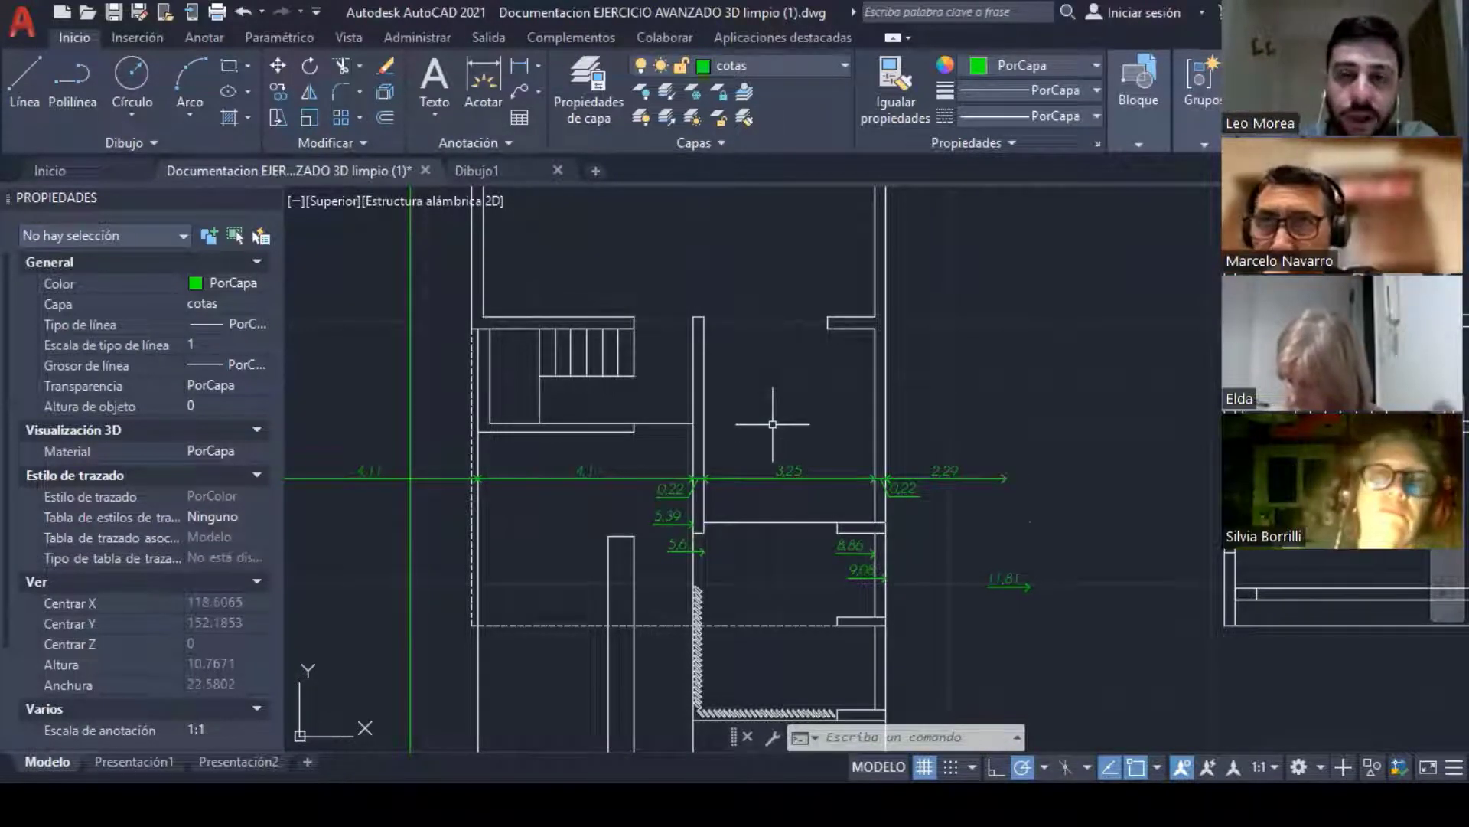
{"action": "mouse_move", "coordinate": [646, 269]}
{"action": "middle_mouse_down"}
{"action": "mouse_move", "coordinate": [653, 313]}
{"action": "mouse_move", "coordinate": [608, 340]}
{"action": "middle_mouse_up"}
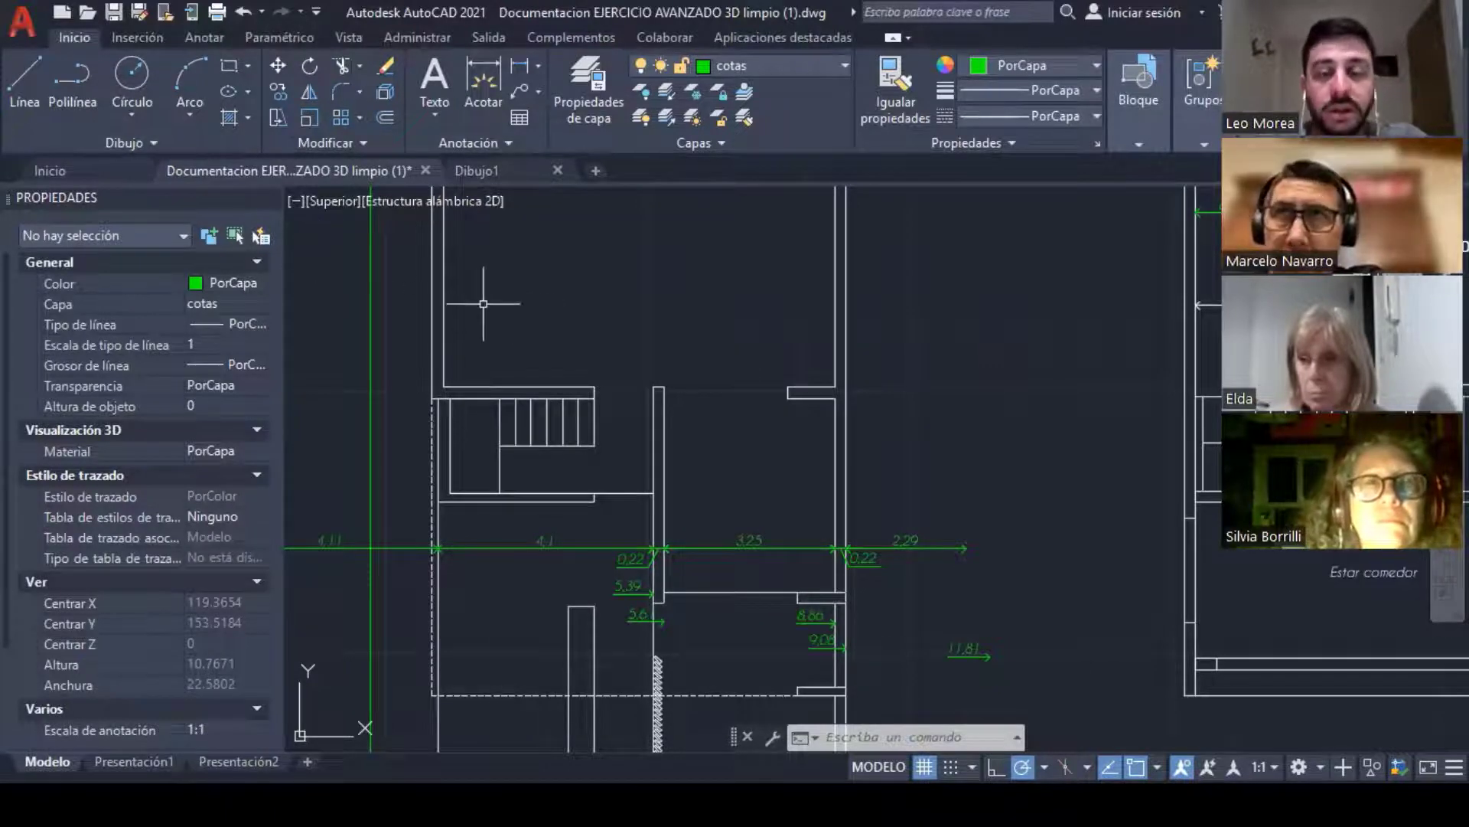
{"action": "middle_click_drag", "start_coordinate": [681, 329], "coordinate": [667, 418]}
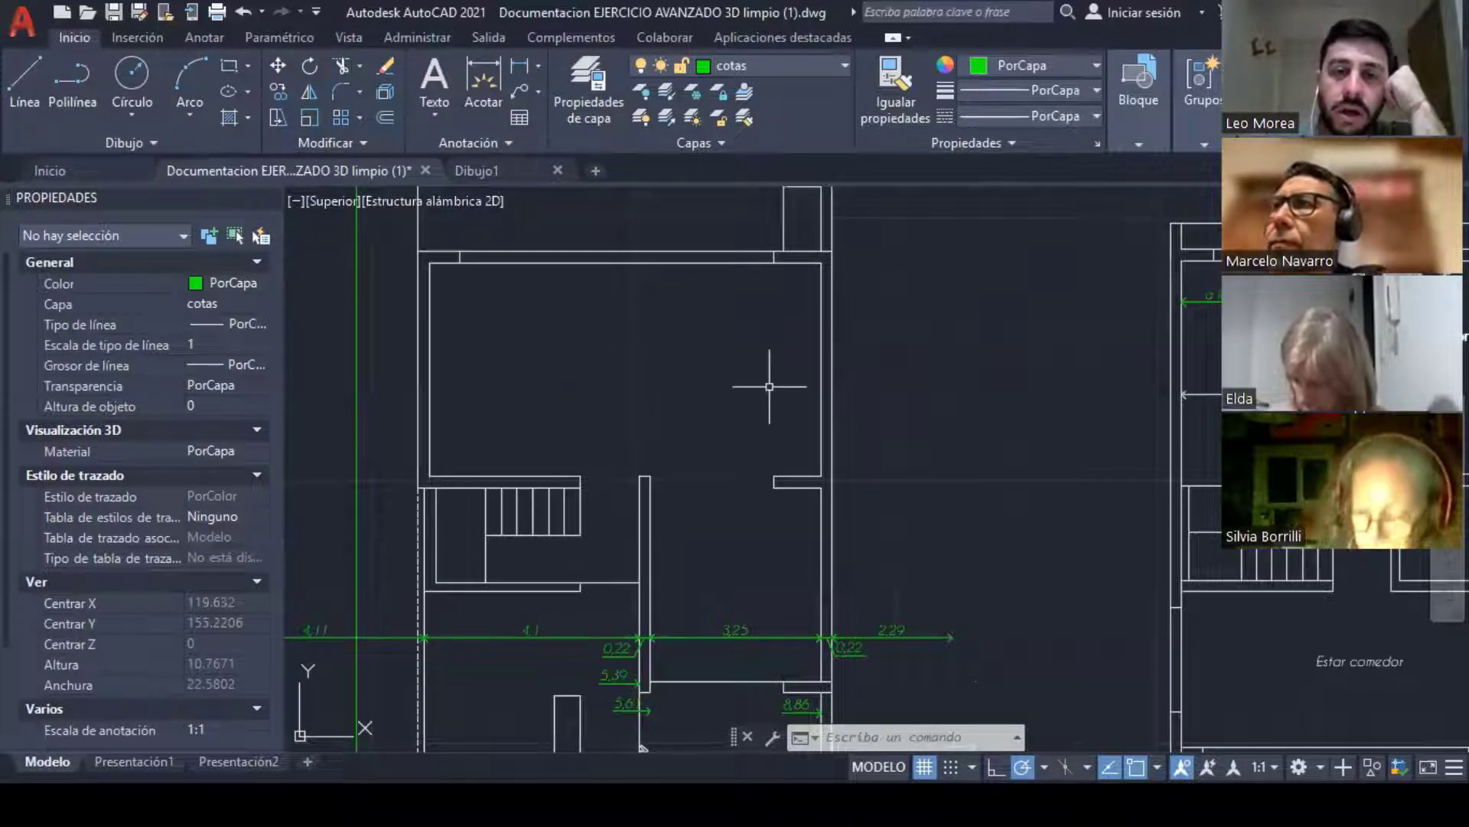
{"action": "scroll", "coordinate": [765, 392], "scroll_direction": "down", "scroll_amount": 4}
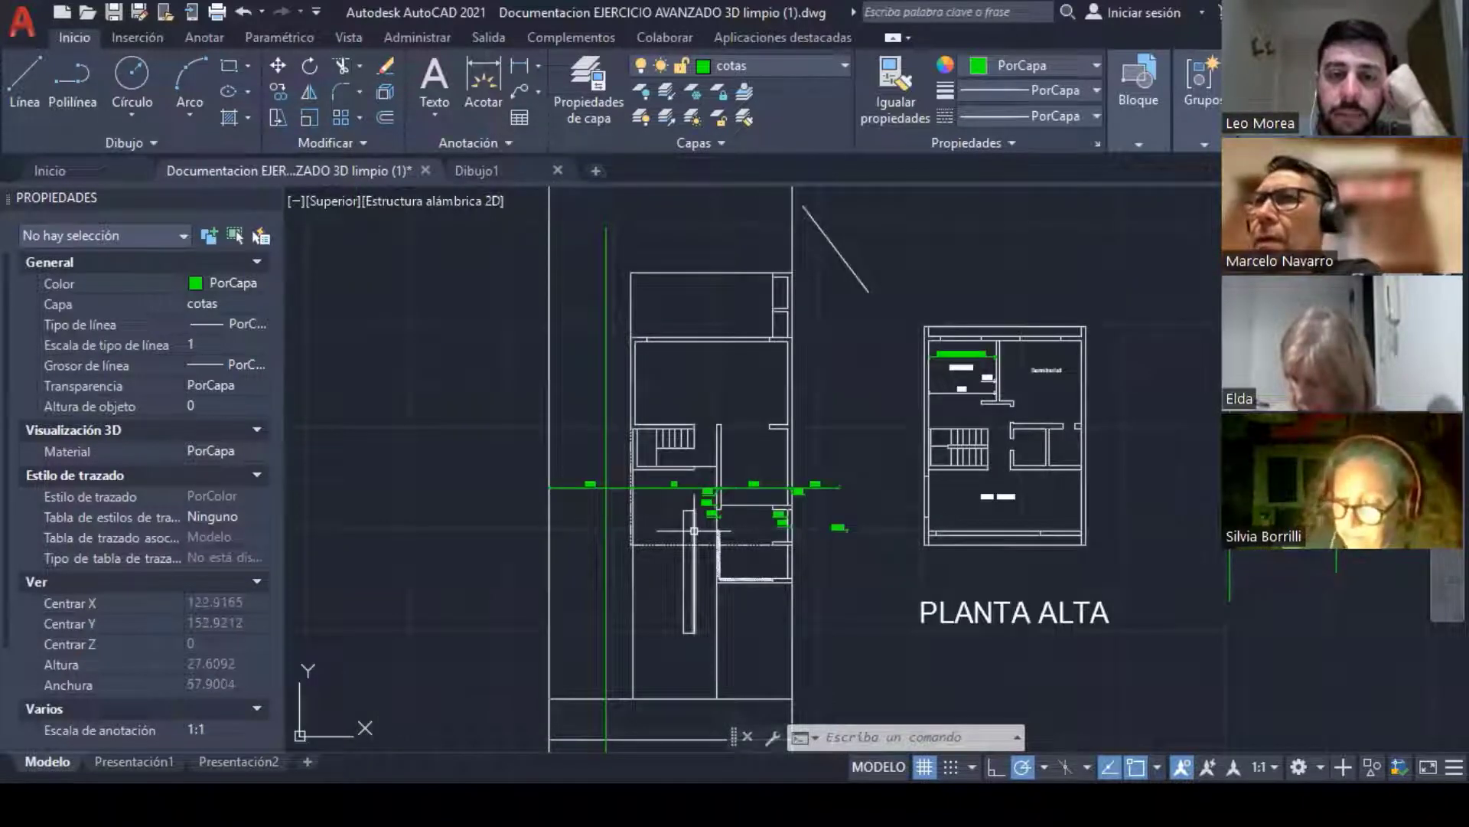
{"action": "scroll", "coordinate": [706, 396], "scroll_direction": "up", "scroll_amount": 2}
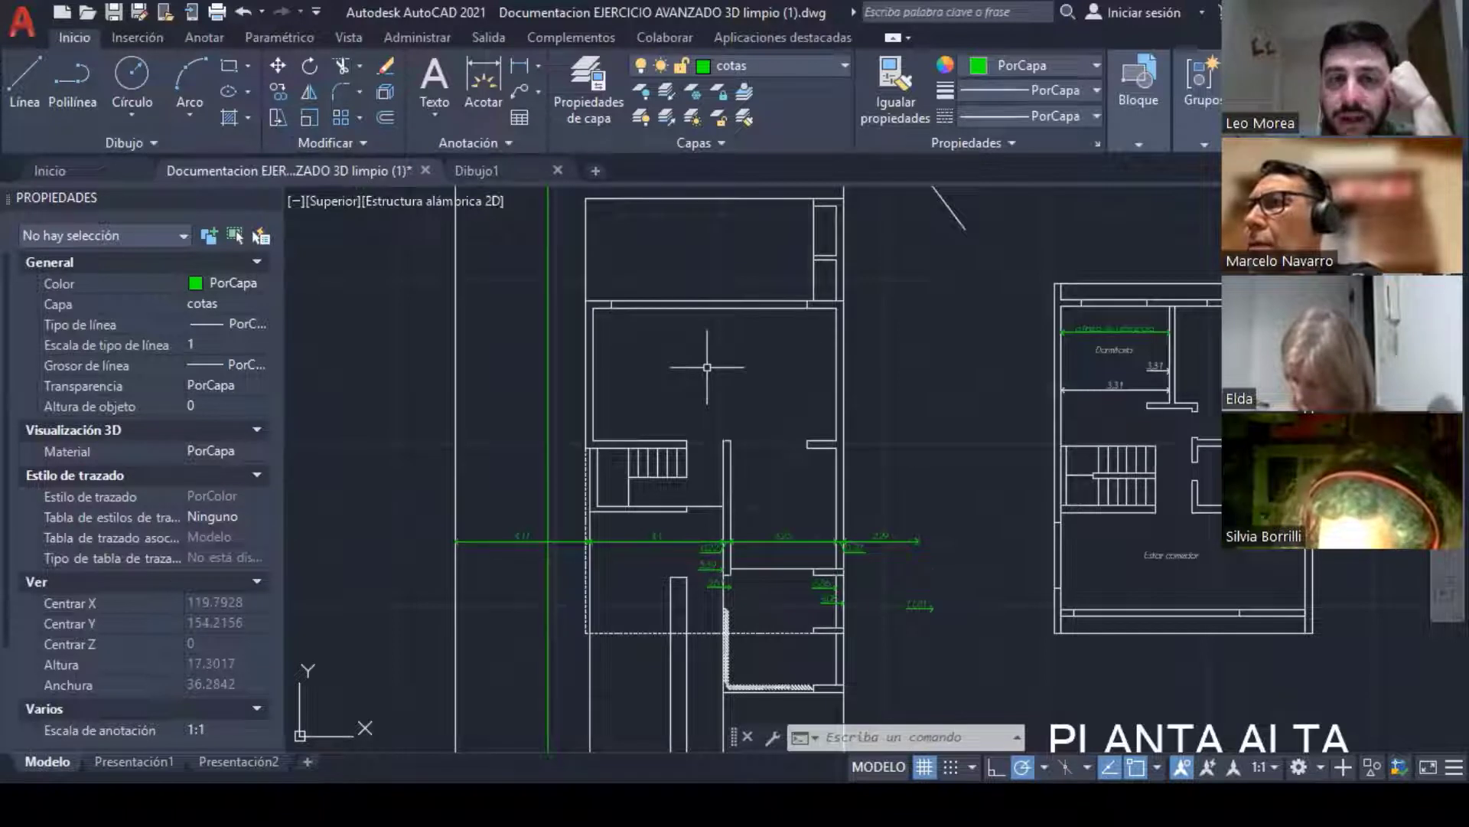
{"action": "middle_click_drag", "start_coordinate": [707, 367], "coordinate": [697, 388]}
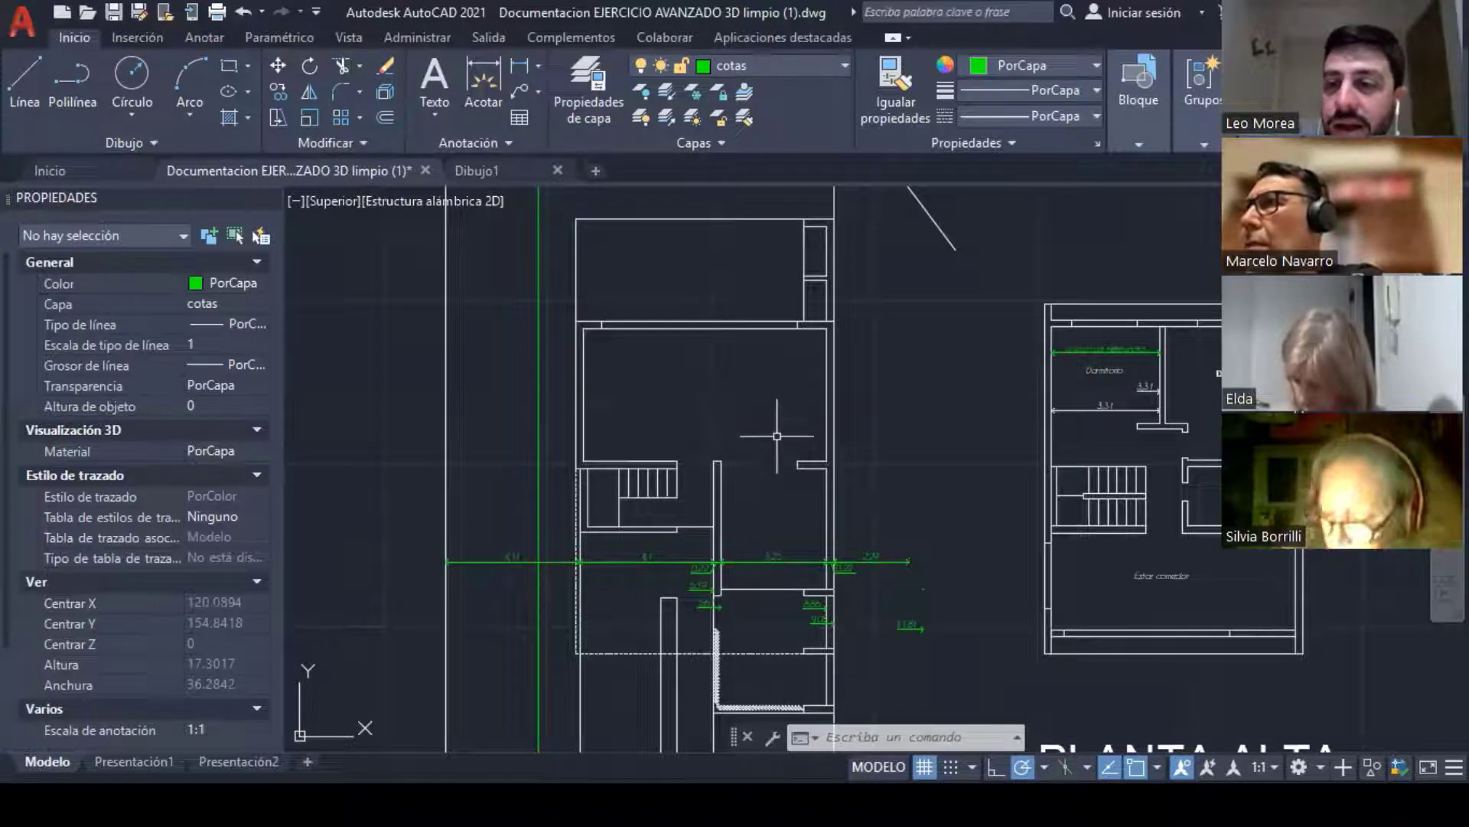
{"action": "middle_click_drag", "start_coordinate": [750, 440], "coordinate": [742, 422]}
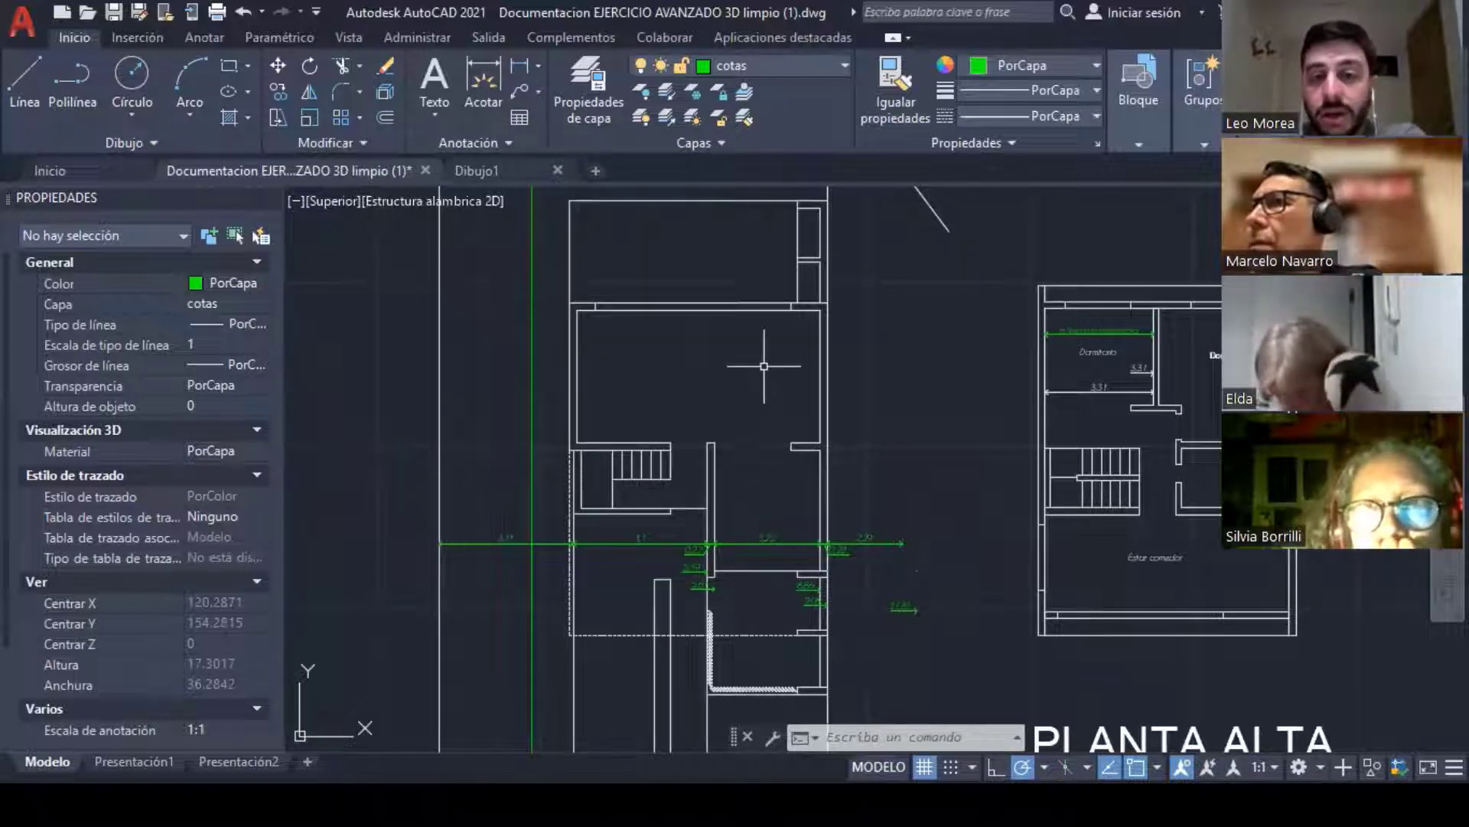
{"action": "scroll", "coordinate": [715, 389], "scroll_direction": "up", "scroll_amount": 2}
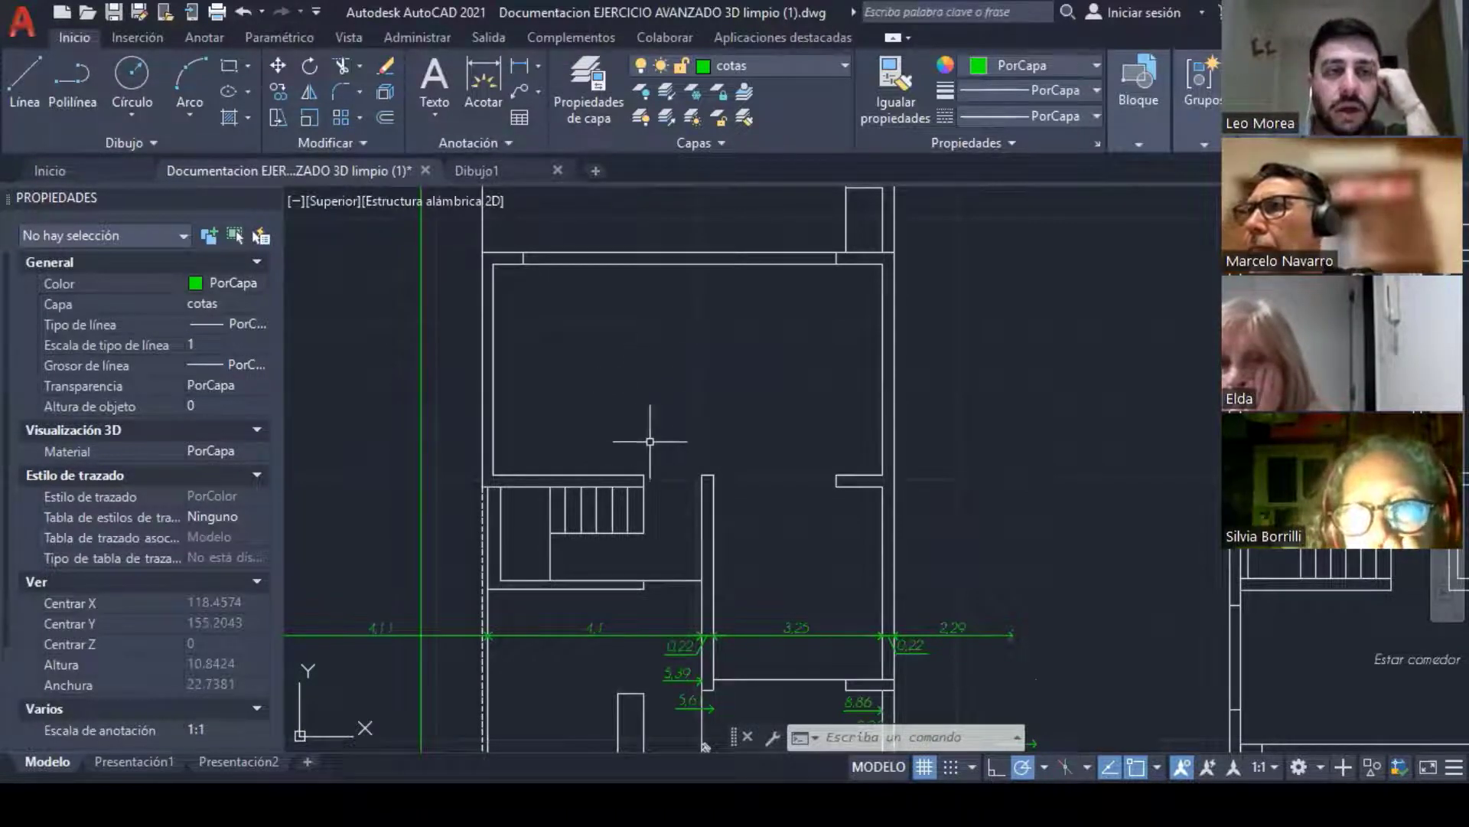
{"action": "middle_click_drag", "start_coordinate": [650, 442], "coordinate": [665, 429]}
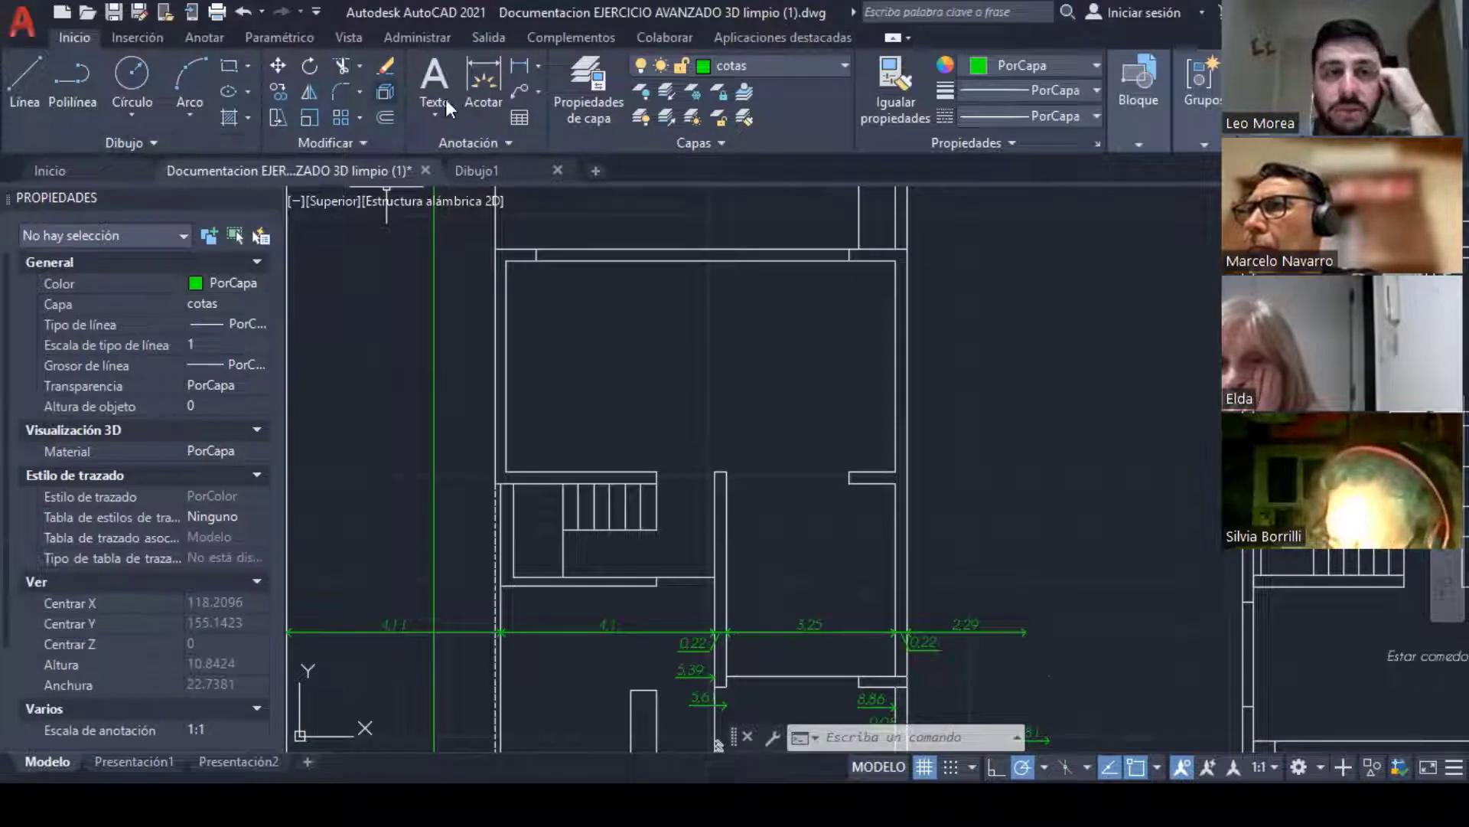
Step: Show the Sombreado, Degradado and Contorno options and start a Sombreado with internal-point picking, leaving it without placing a hatch
{"action": "mouse_move", "coordinate": [172, 164]}
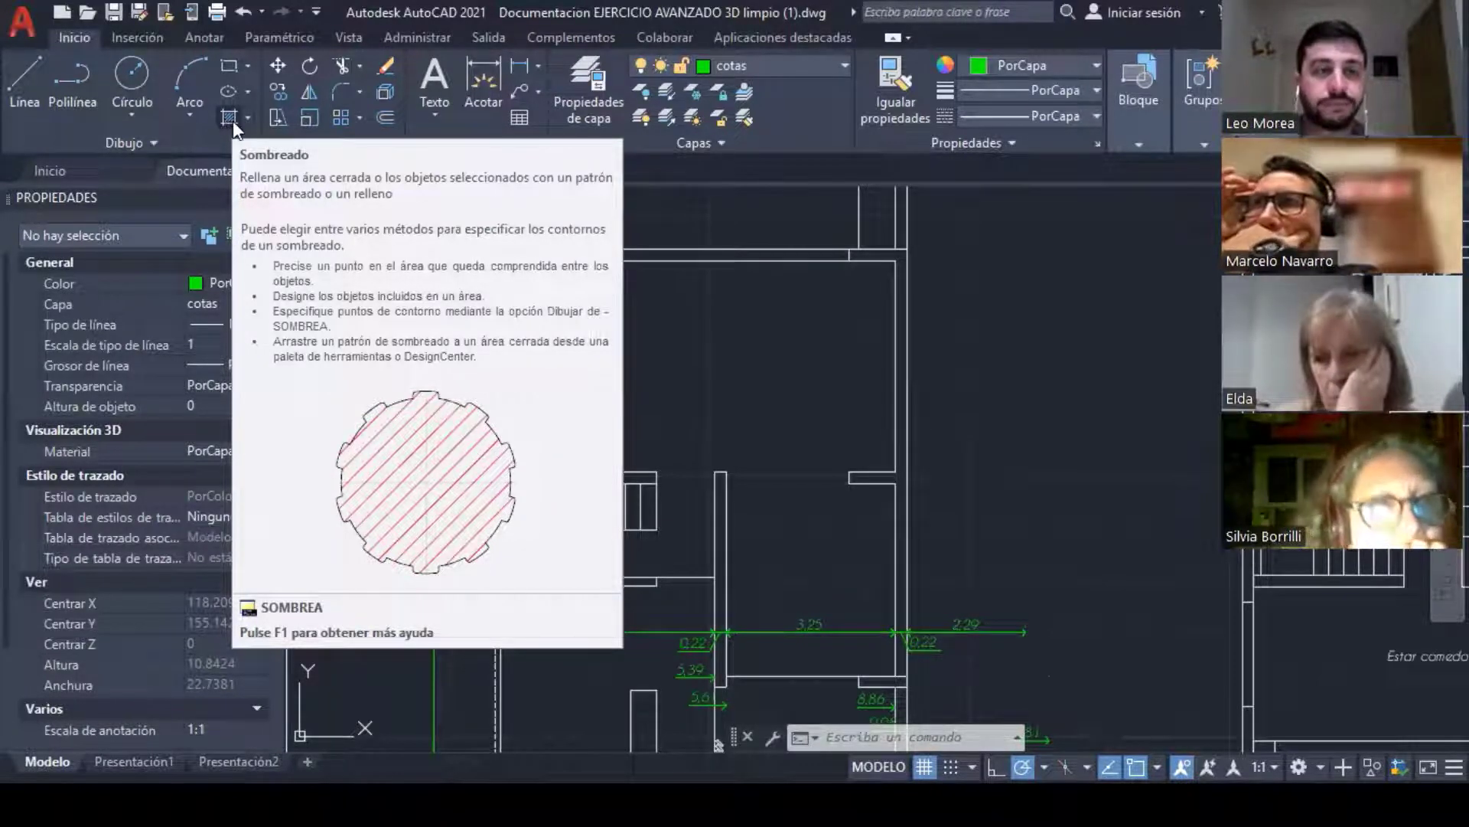
{"action": "left_click", "coordinate": [247, 119]}
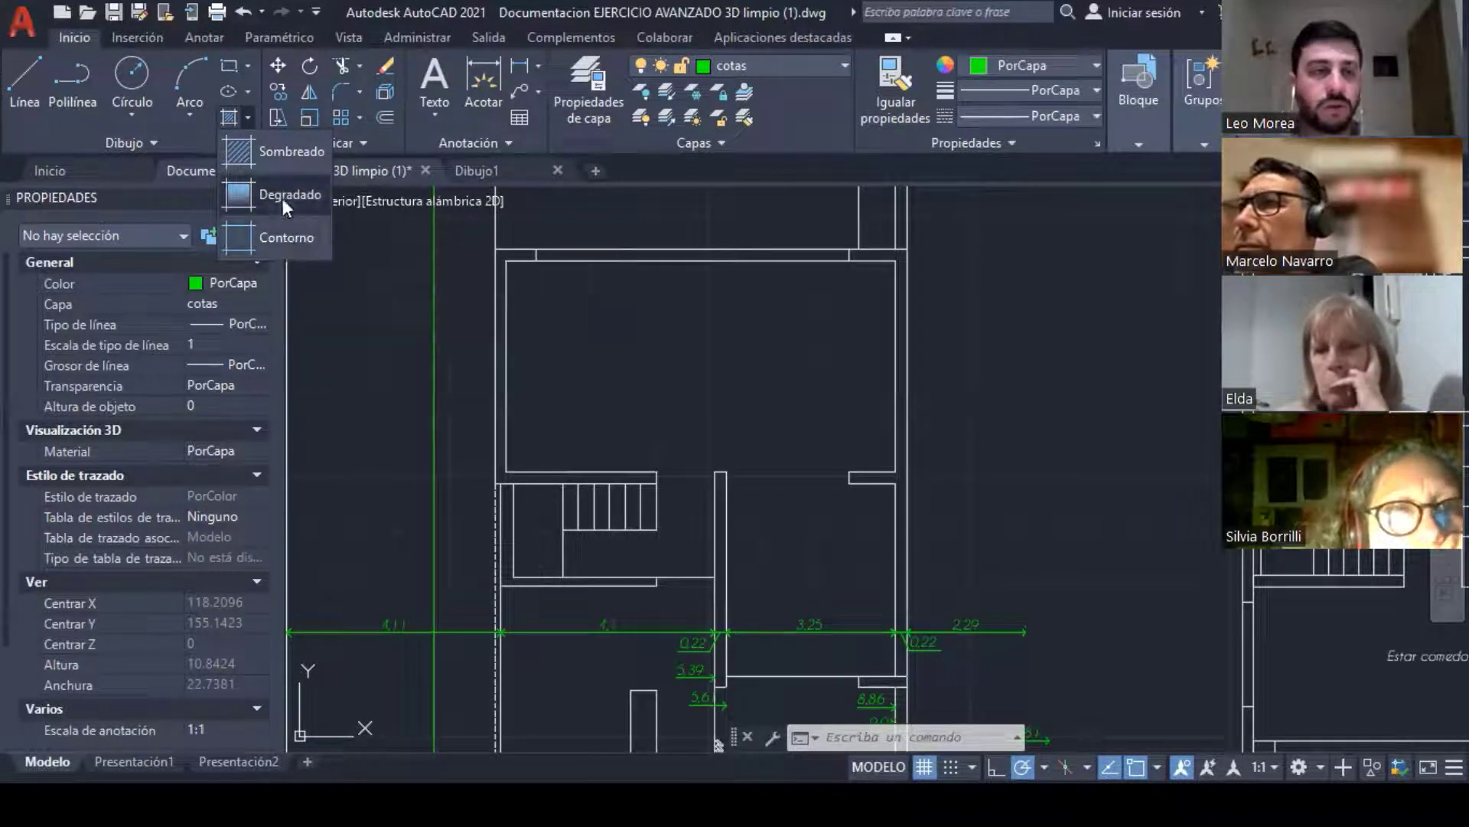
{"action": "left_click", "coordinate": [287, 153]}
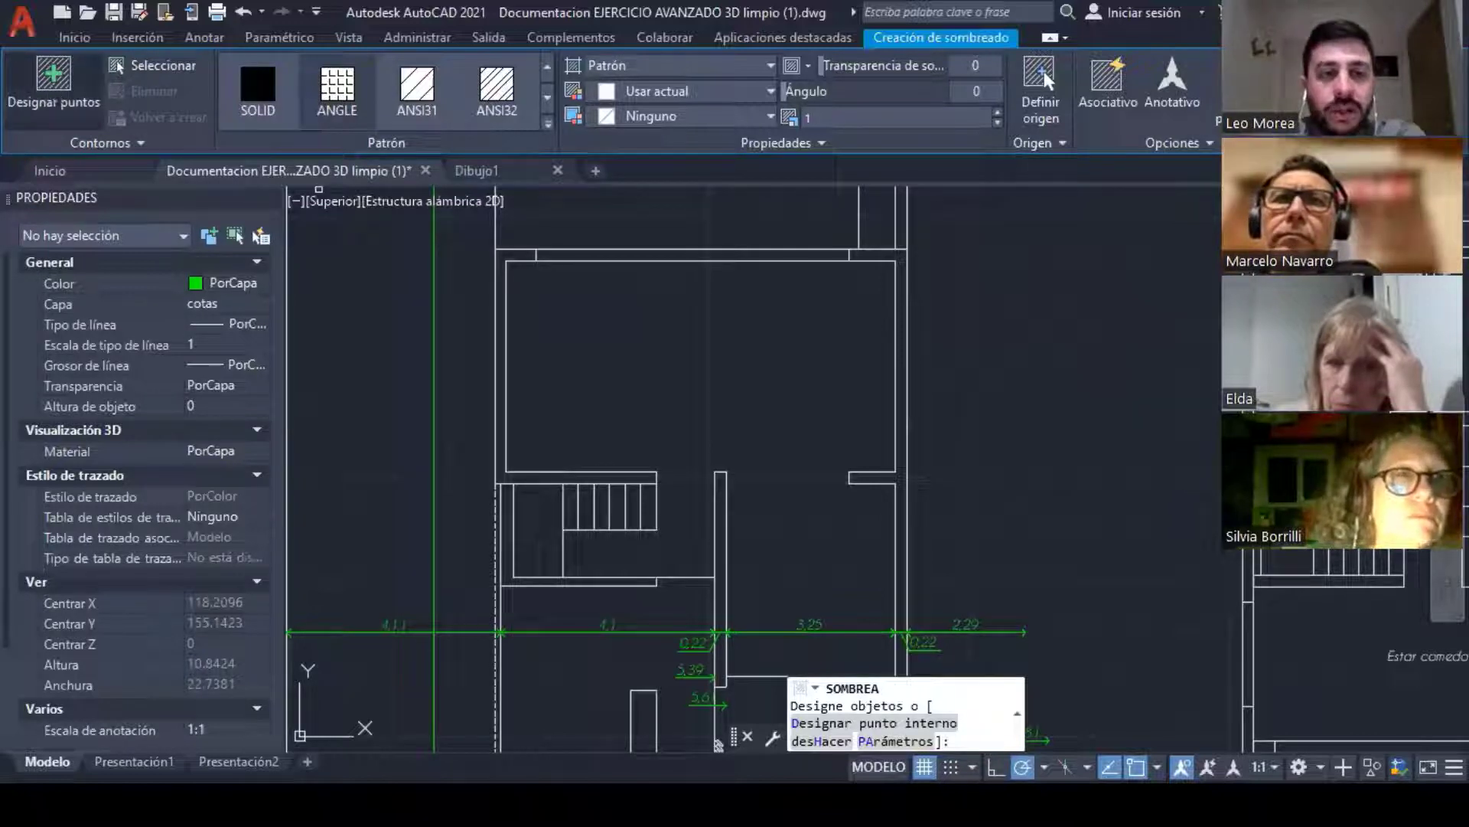
{"action": "left_click", "coordinate": [46, 88]}
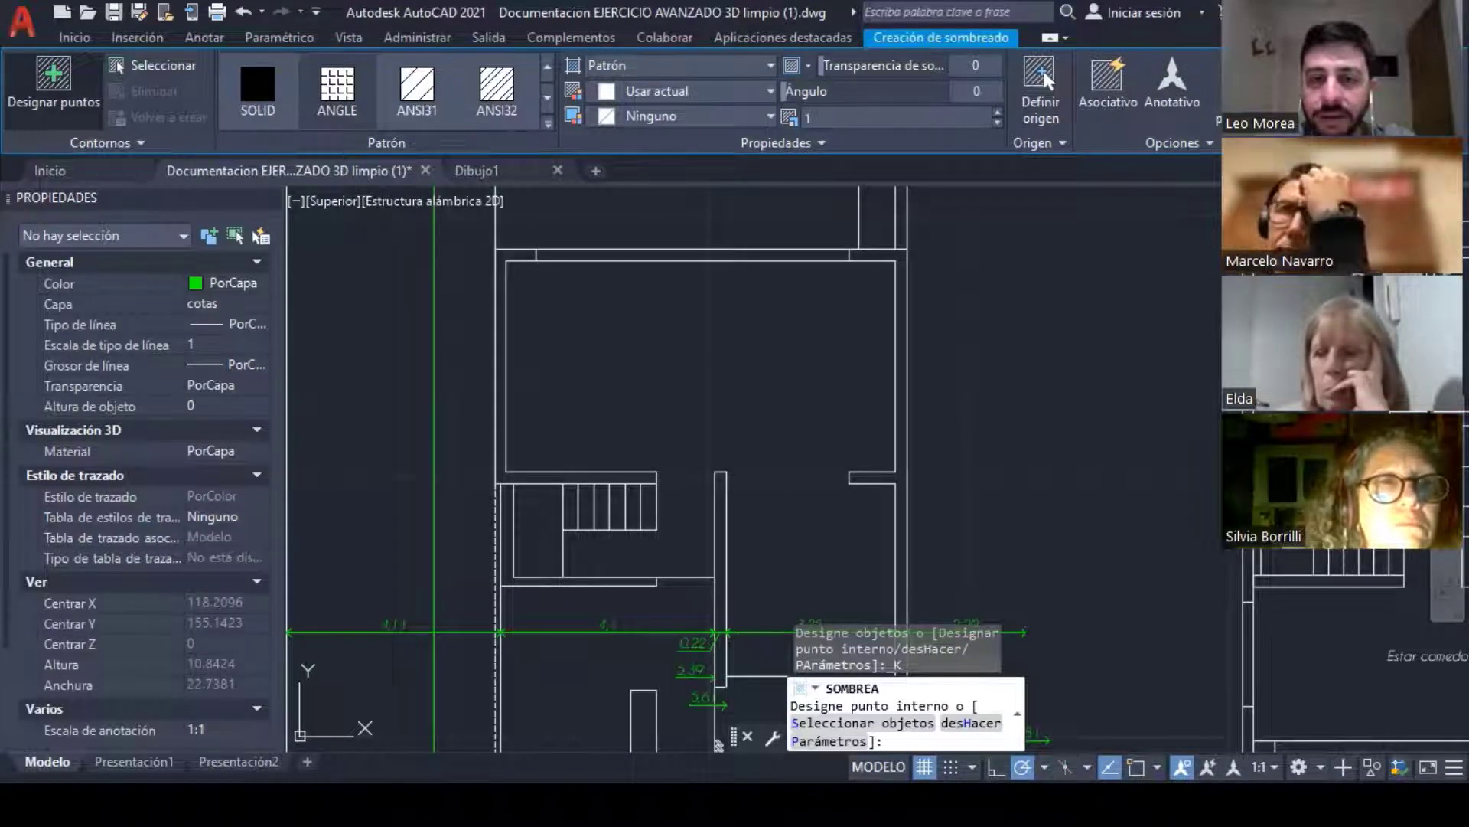
{"action": "middle_click_drag", "start_coordinate": [880, 486], "coordinate": [667, 444]}
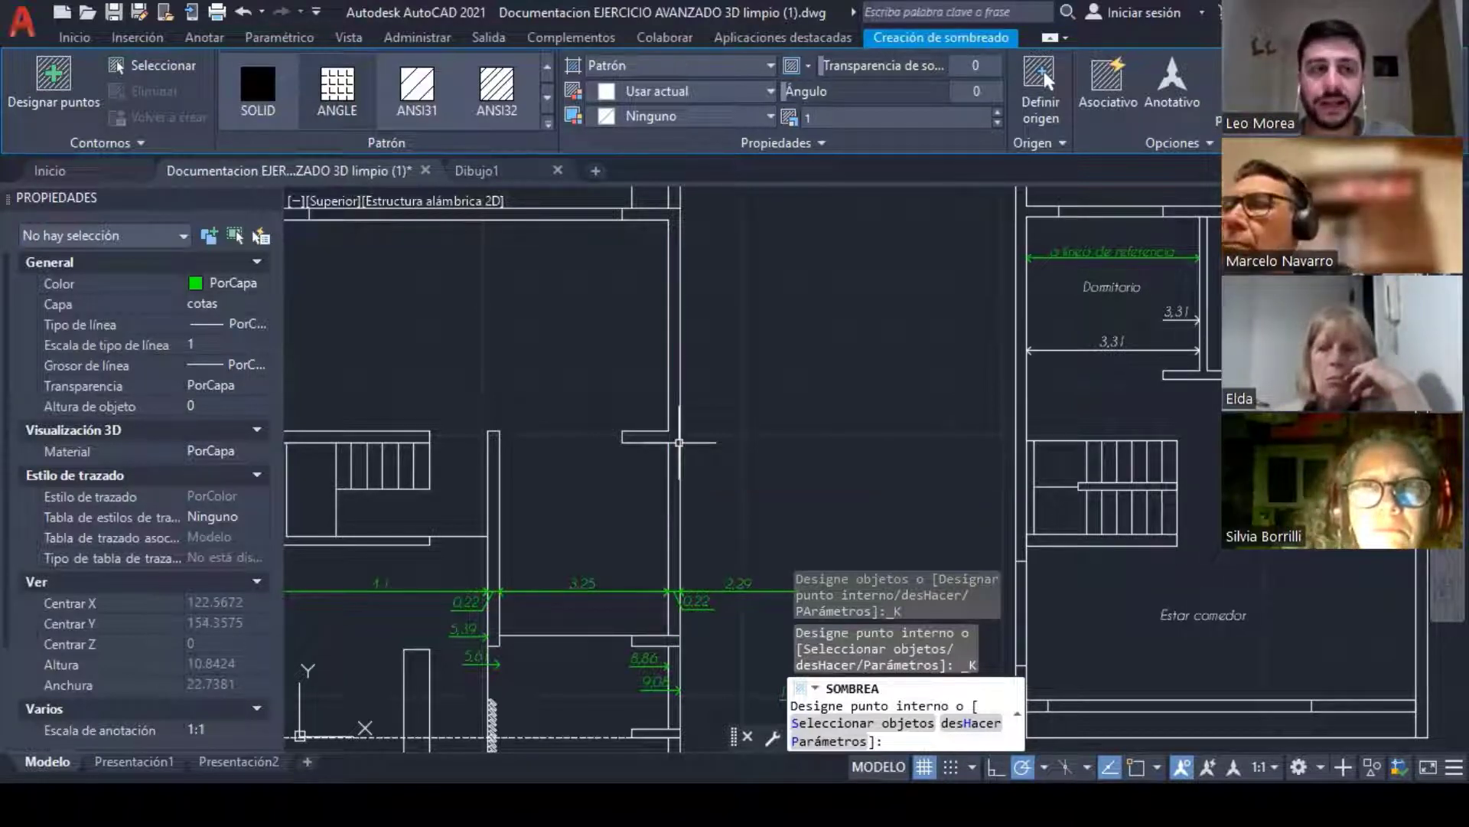
{"action": "key", "text": "Escape"}
{"action": "key", "text": "Escape"}
{"action": "key", "text": "Escape"}
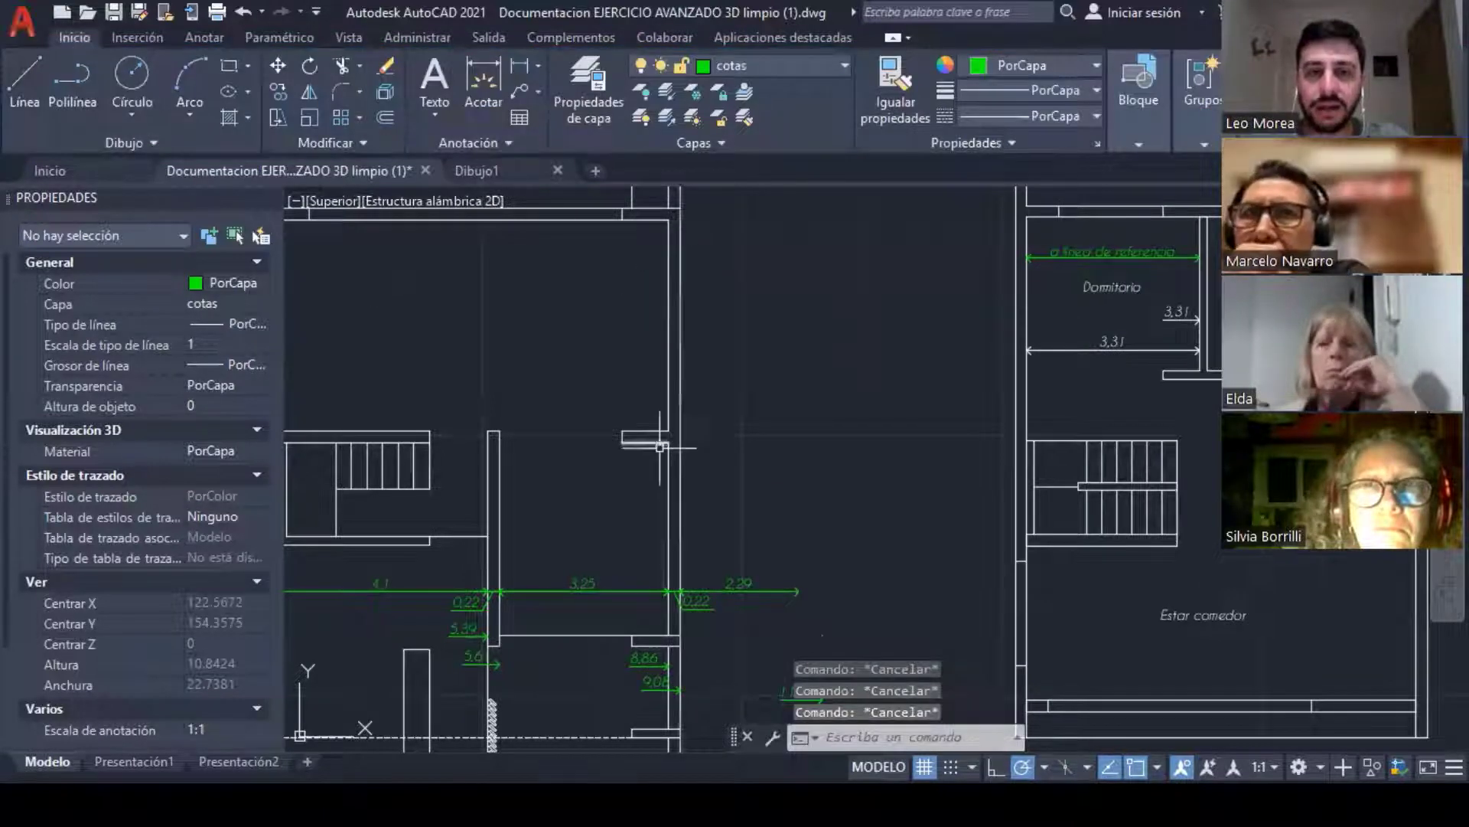
Step: Shorten the upper line of the short wall stub beside the large room's lower opening, leaving a gap before the exterior wall
{"action": "scroll", "coordinate": [669, 447], "scroll_direction": "up", "scroll_amount": 4}
{"action": "scroll", "coordinate": [640, 417], "scroll_direction": "up", "scroll_amount": 2}
{"action": "left_click", "coordinate": [641, 416]}
{"action": "left_click", "coordinate": [621, 385]}
{"action": "left_click", "coordinate": [692, 397]}
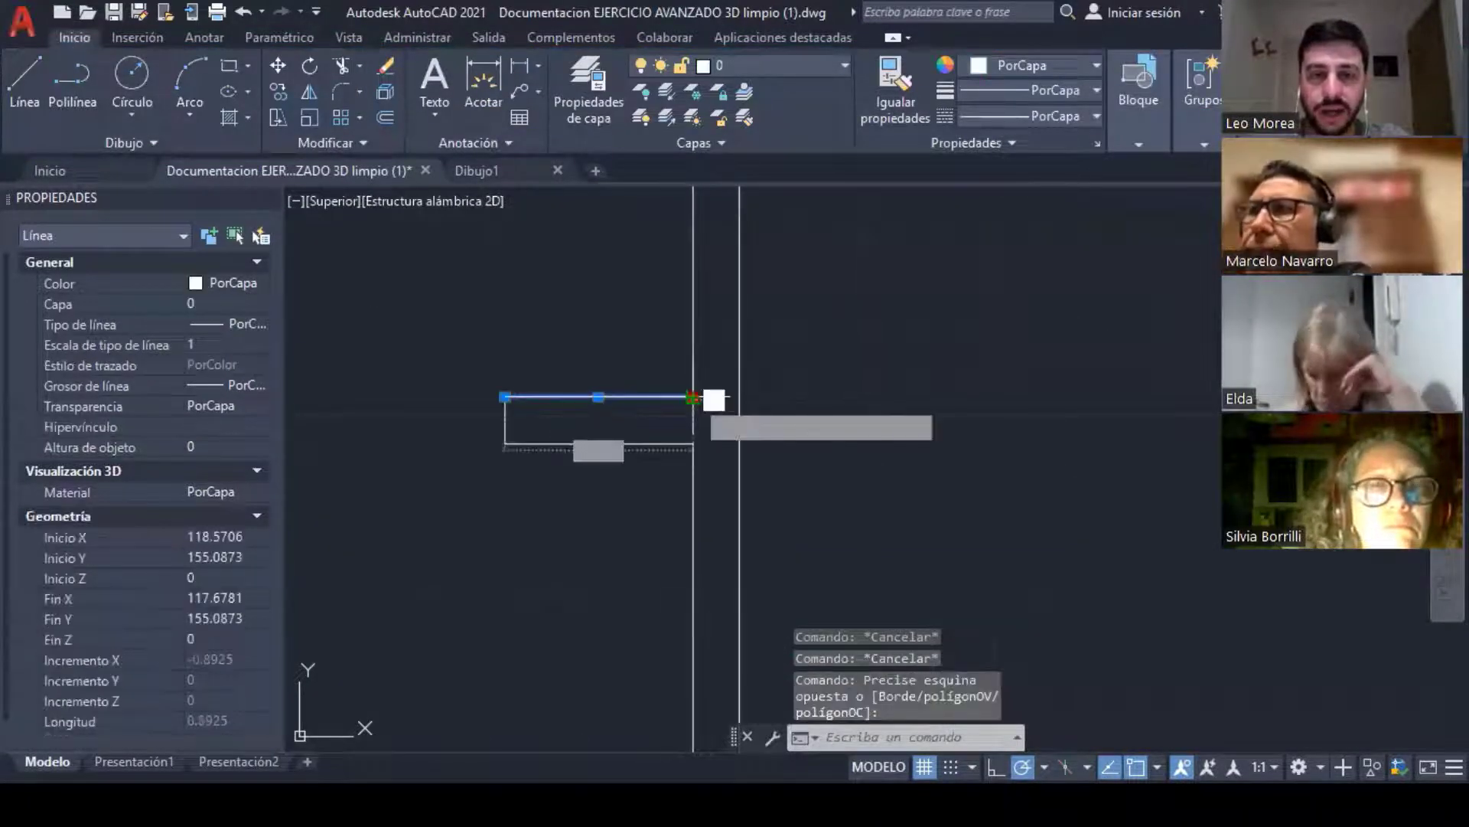
{"action": "left_click", "coordinate": [648, 397]}
{"action": "key", "text": "Escape"}
{"action": "key", "text": "Escape"}
{"action": "scroll", "coordinate": [680, 398], "scroll_direction": "up", "scroll_amount": 4}
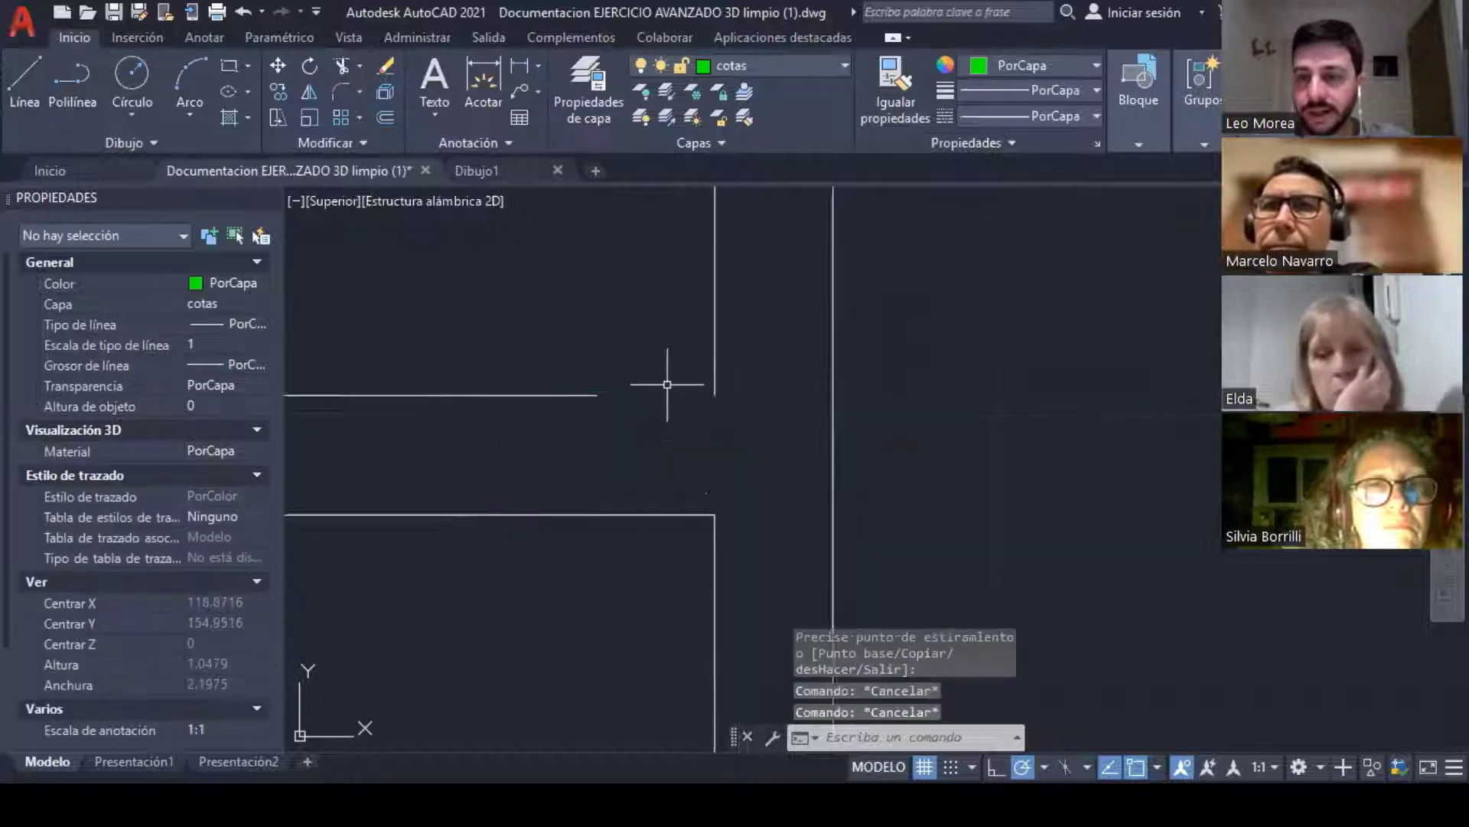
Step: Try to hatch the exterior wall by internal point while the wall stub's contour is open
{"action": "scroll", "coordinate": [693, 370], "scroll_direction": "down", "scroll_amount": 4}
{"action": "left_click", "coordinate": [228, 119]}
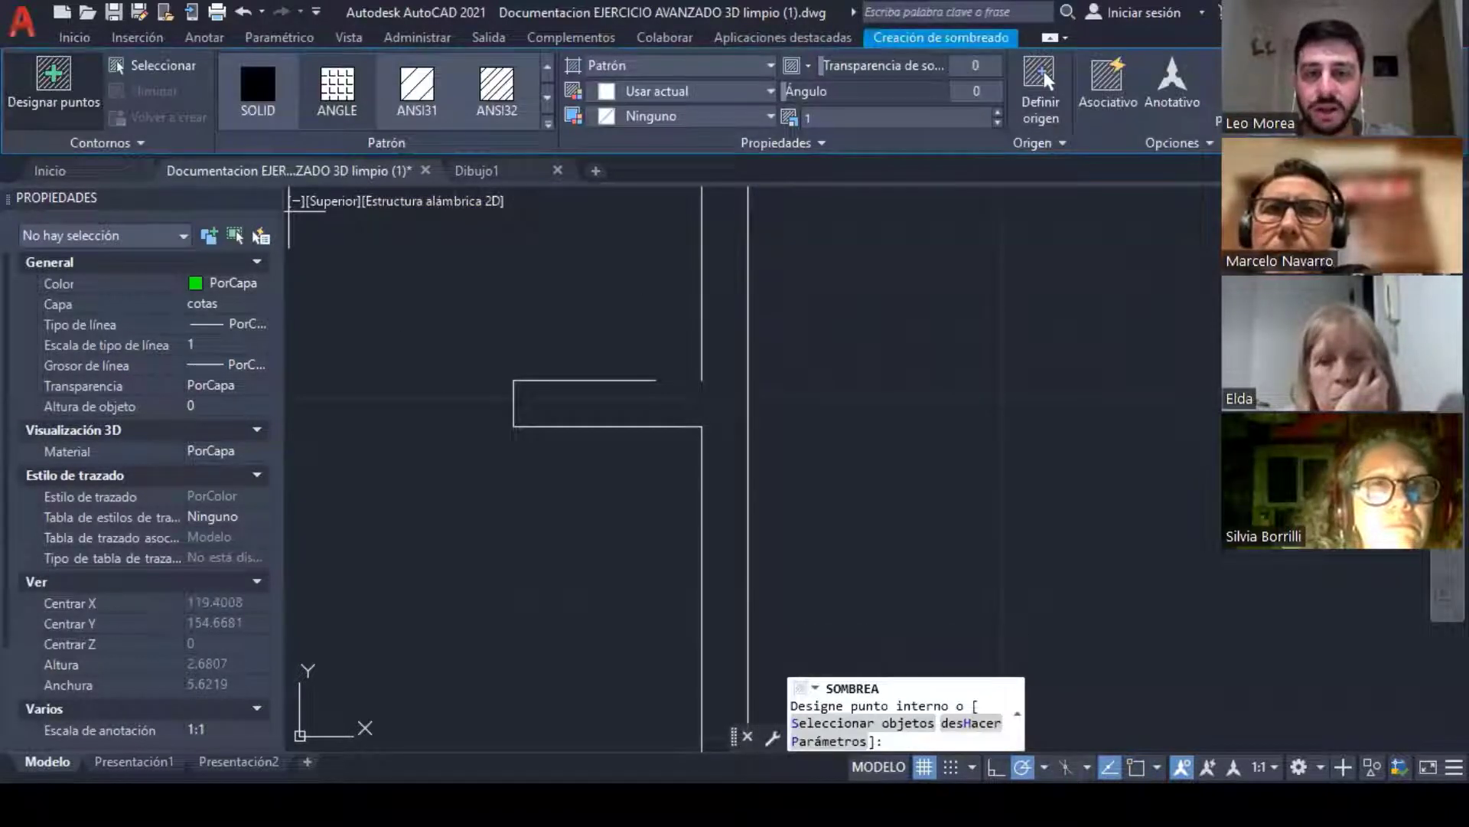
{"action": "scroll", "coordinate": [788, 478], "scroll_direction": "down", "scroll_amount": 5}
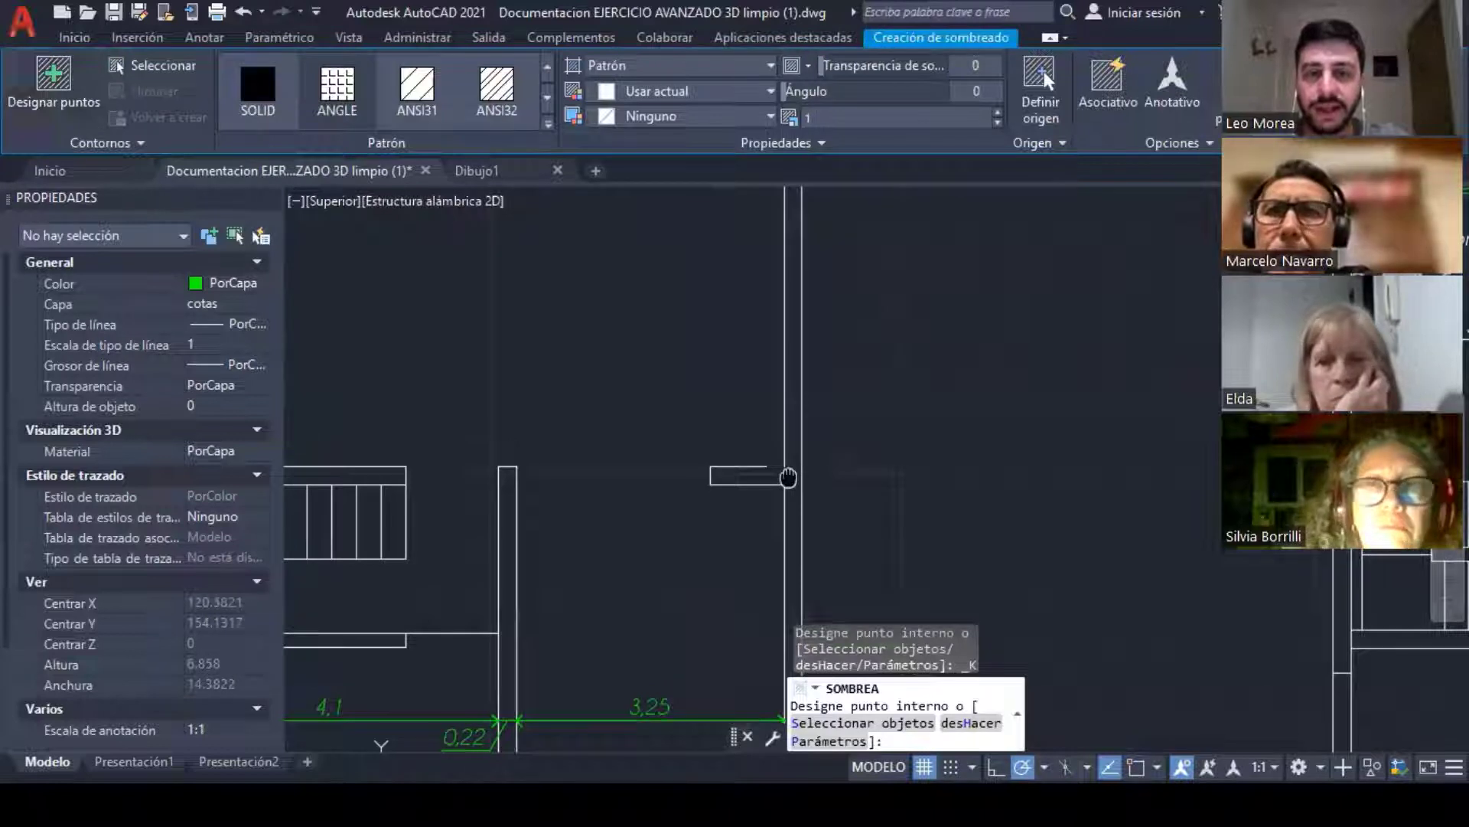
{"action": "scroll", "coordinate": [788, 477], "scroll_direction": "down", "scroll_amount": 2}
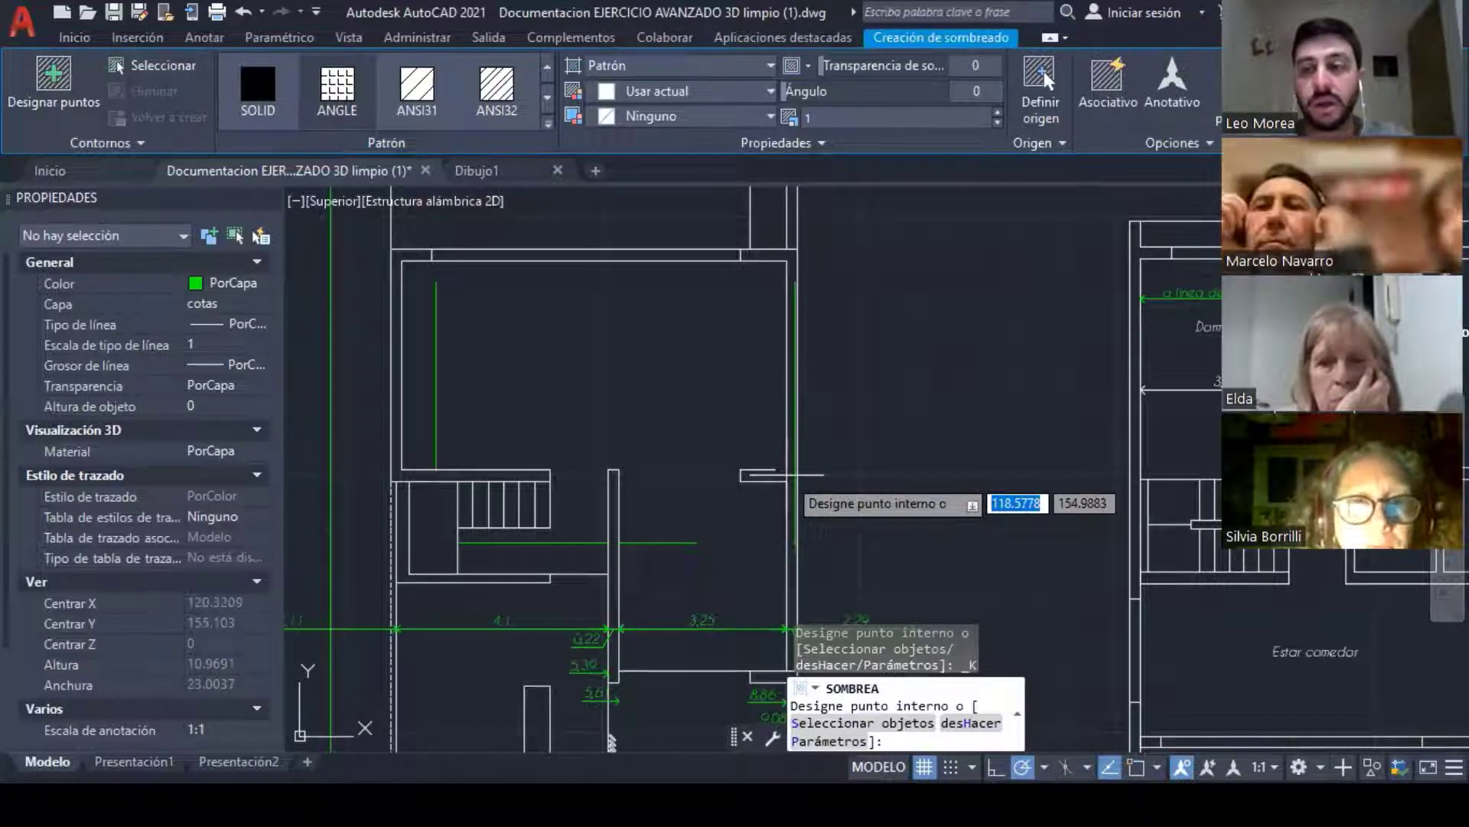
{"action": "key", "text": "Escape"}
{"action": "key", "text": "Escape"}
Step: Stretch the wall stub's upper line back to the exterior wall's inner corner to close the contour
{"action": "scroll", "coordinate": [778, 471], "scroll_direction": "up", "scroll_amount": 5}
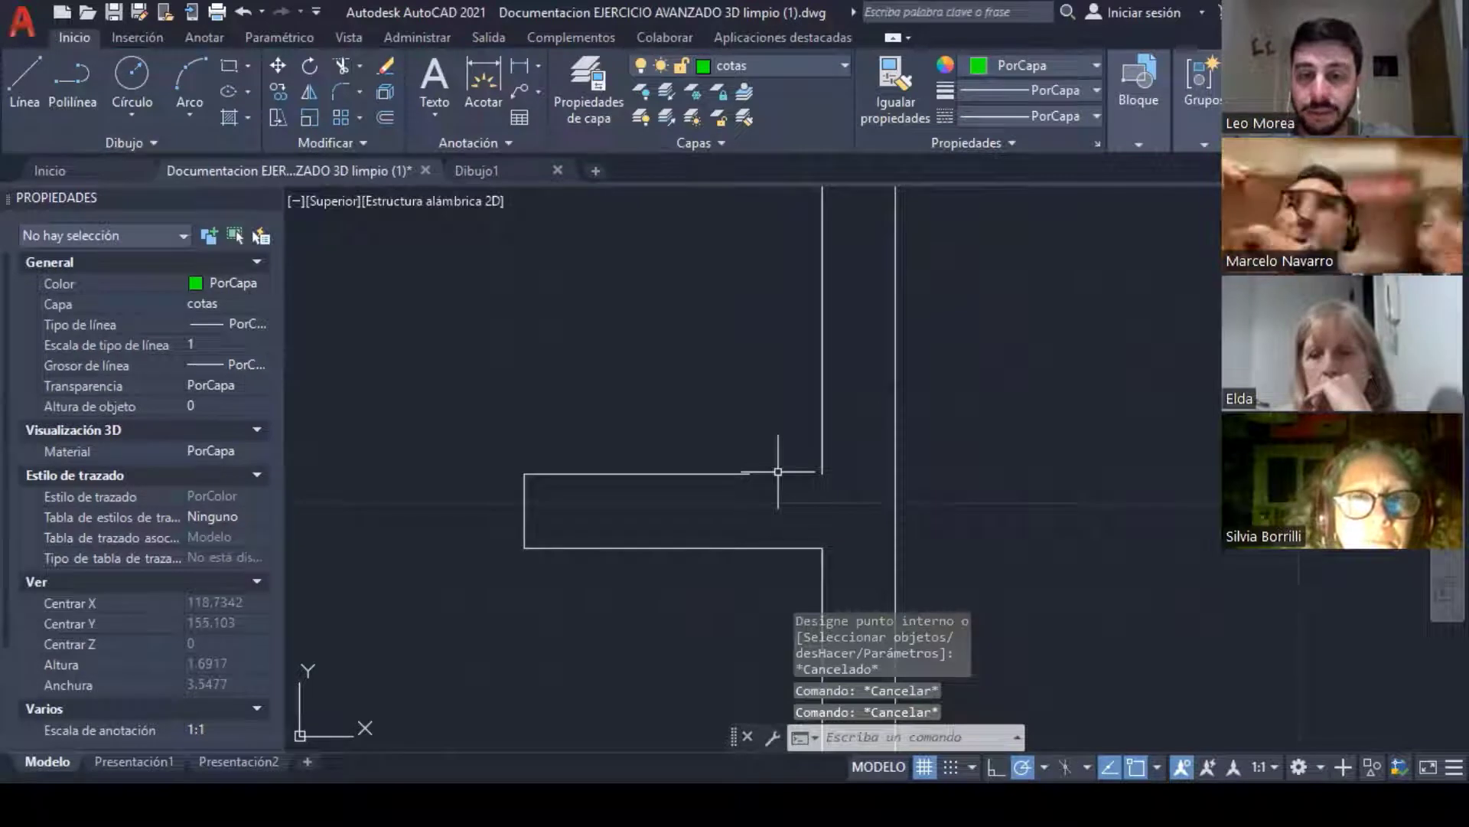
{"action": "left_click", "coordinate": [731, 474]}
{"action": "left_click", "coordinate": [750, 474]}
{"action": "left_click", "coordinate": [822, 473]}
{"action": "key", "text": "Escape"}
{"action": "key", "text": "Escape"}
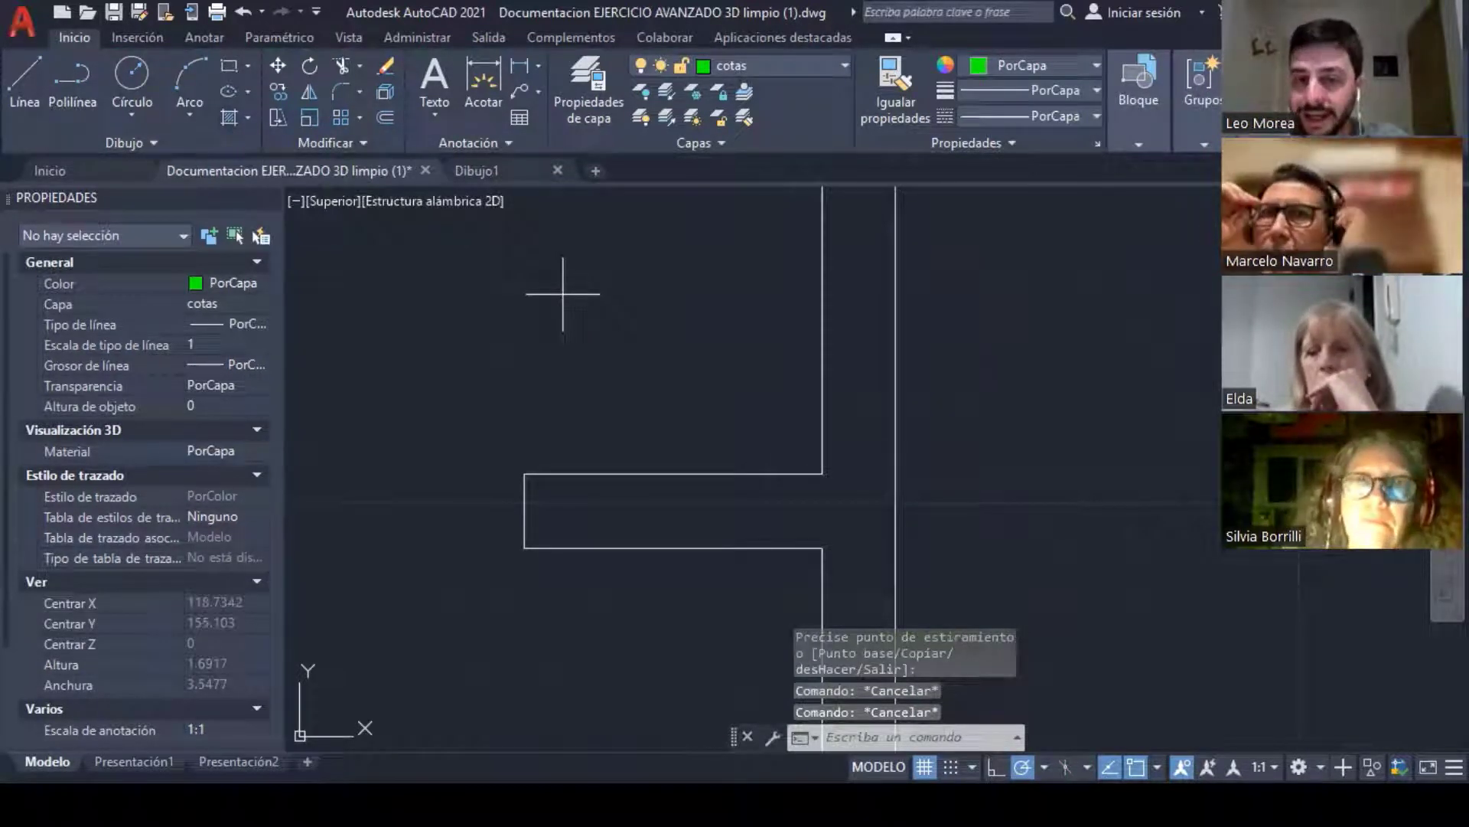
{"action": "left_click", "coordinate": [229, 117]}
{"action": "scroll", "coordinate": [836, 439], "scroll_direction": "down", "scroll_amount": 5}
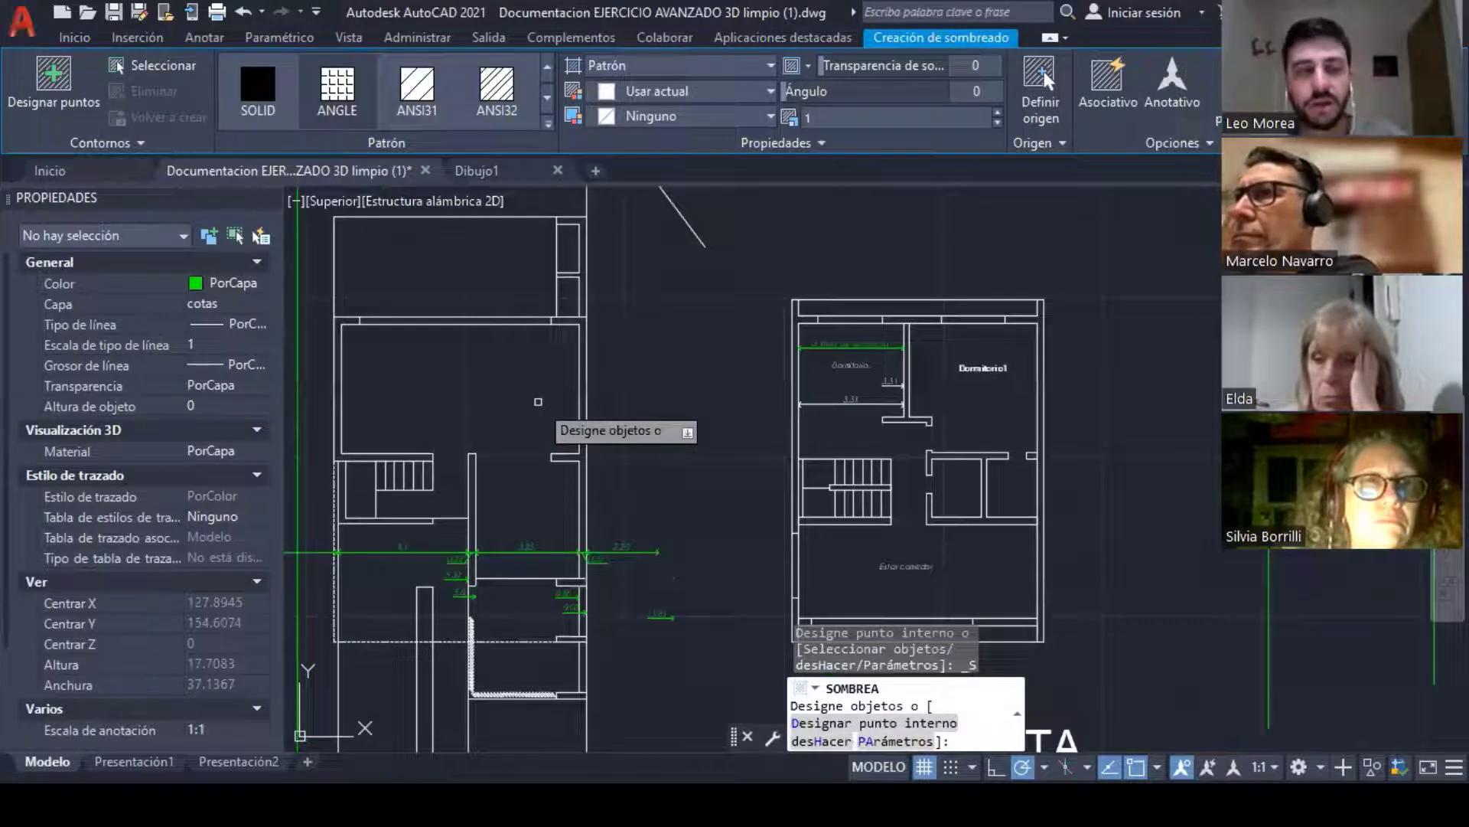
{"action": "key", "text": "Escape"}
{"action": "key", "text": "Escape"}
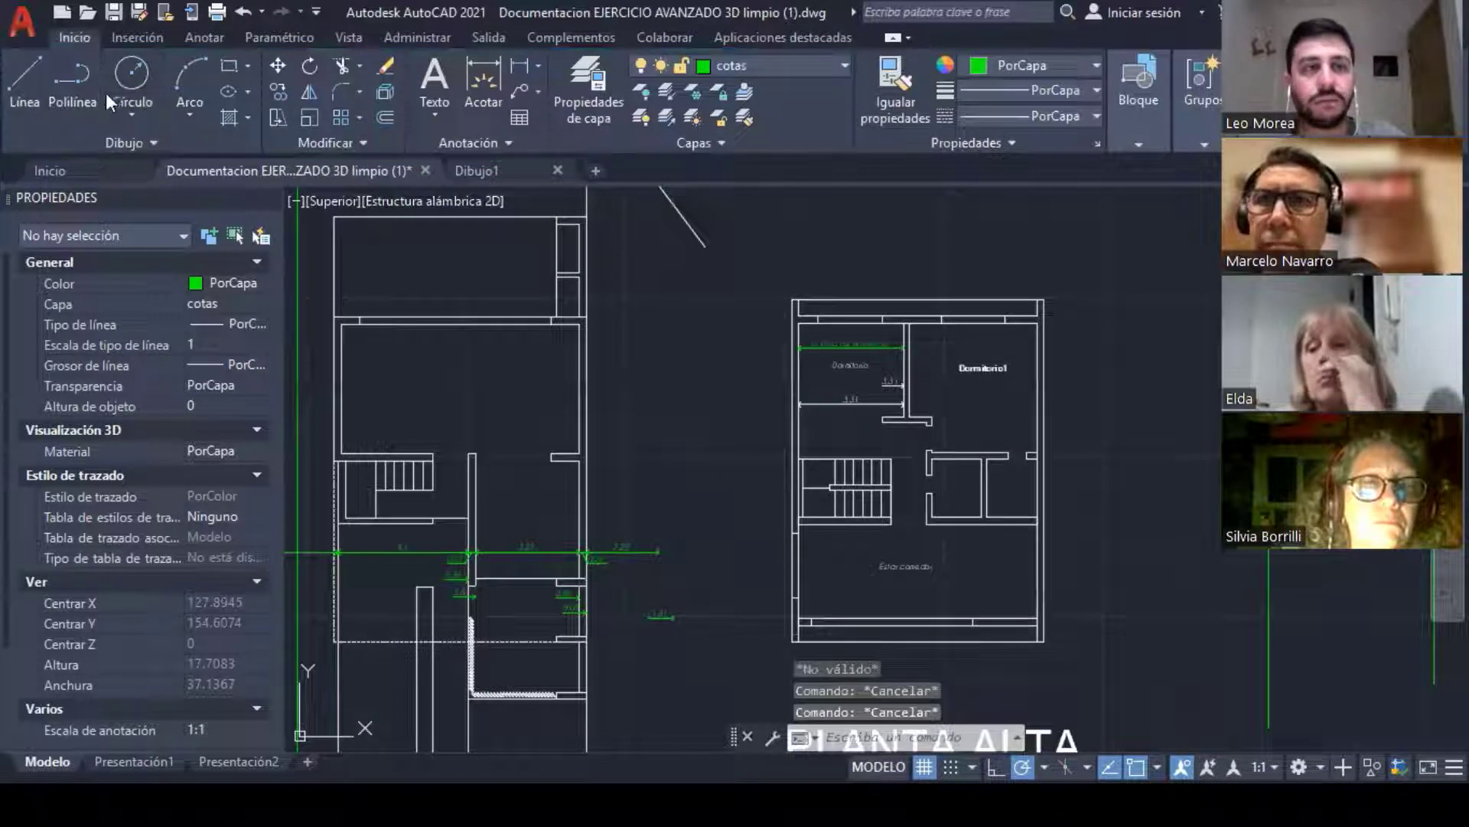
{"action": "middle_click_drag", "start_coordinate": [750, 441], "coordinate": [826, 433]}
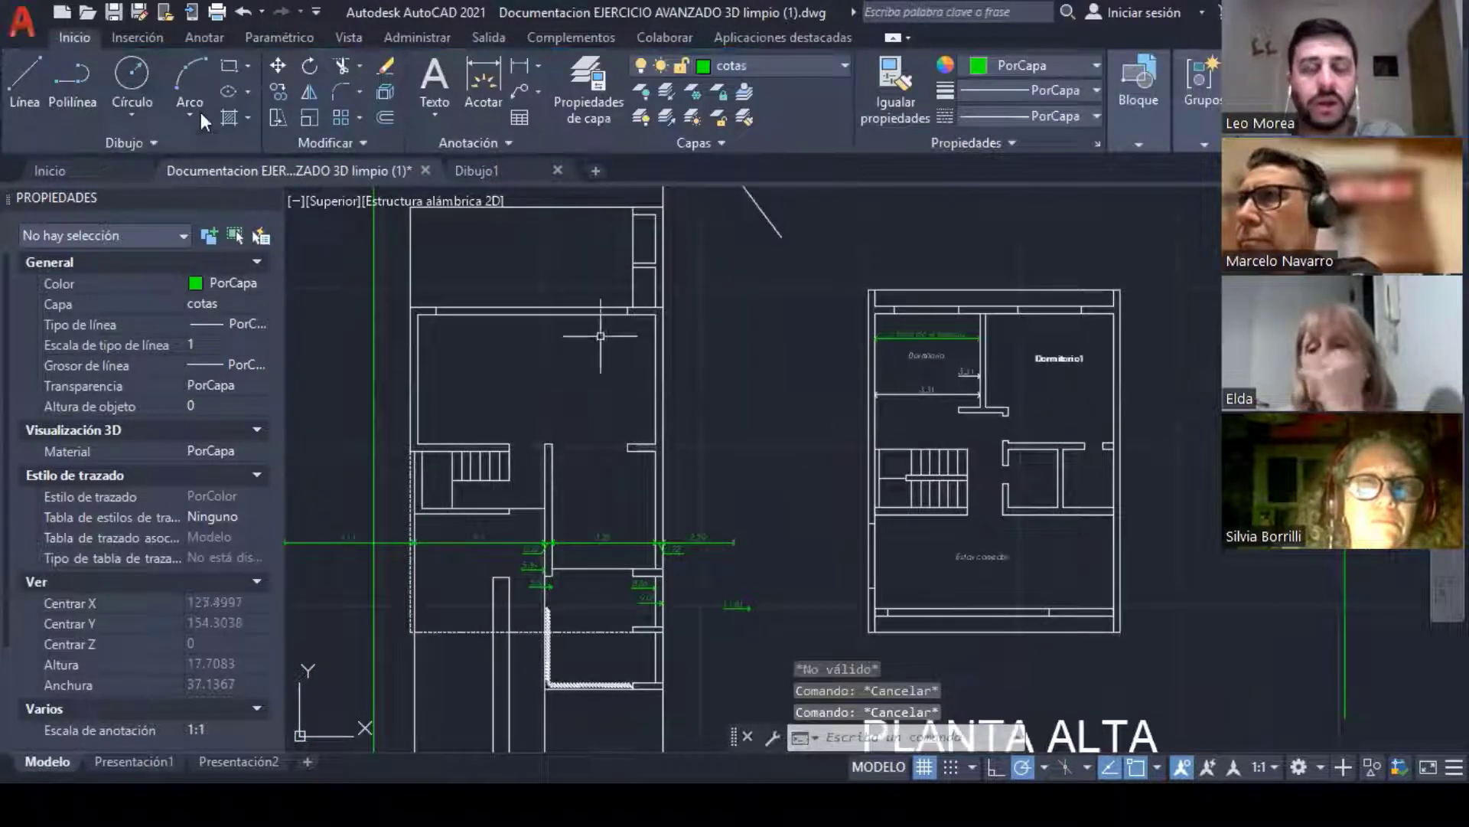
Step: Draw a closed four-sided polyline in the empty area beyond the Planta Alta and hatch it with ANSI31 by selecting it as boundary
{"action": "left_click", "coordinate": [61, 90]}
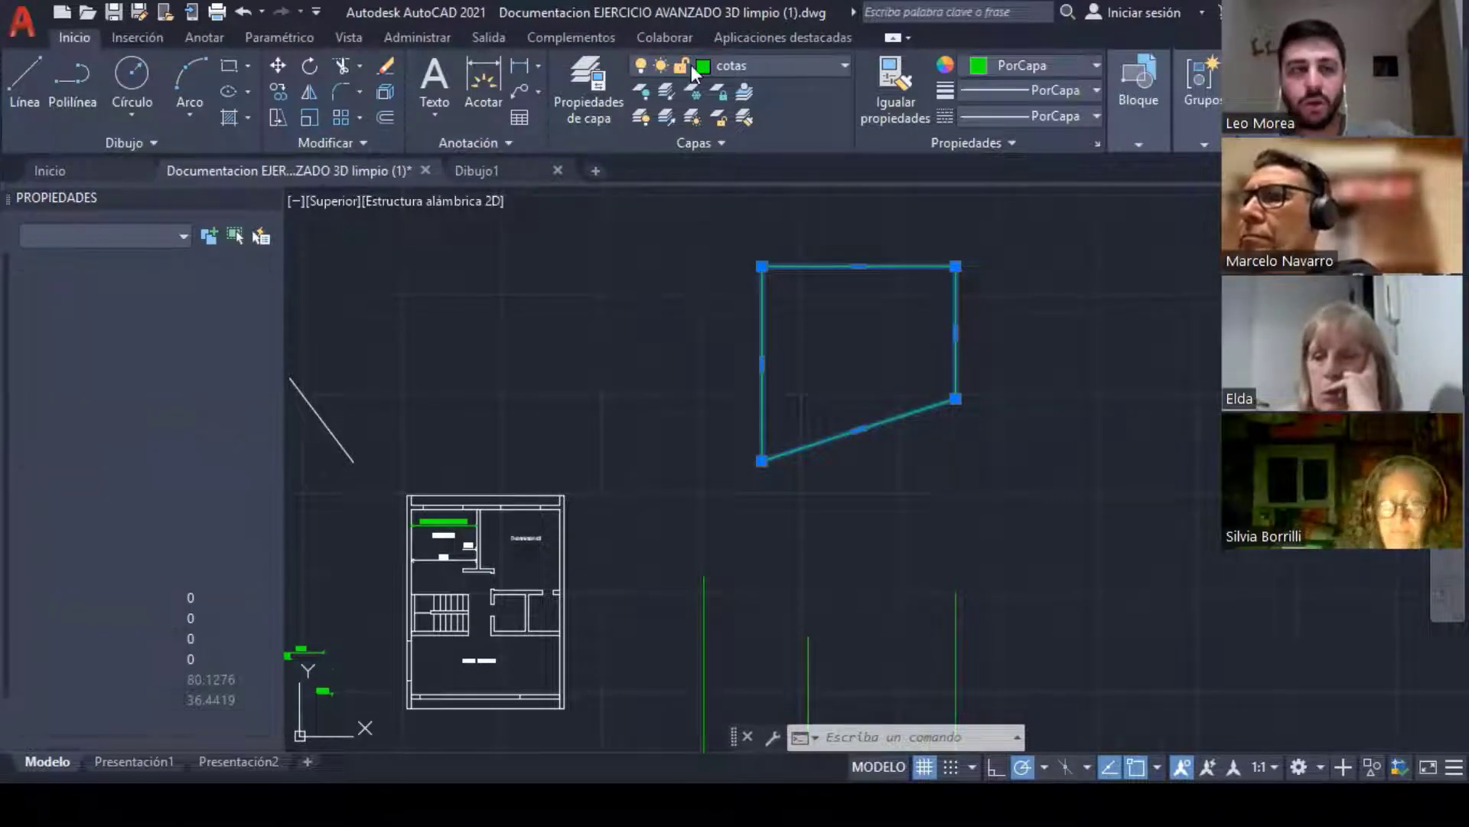
{"action": "key", "text": "Escape"}
{"action": "left_click", "coordinate": [232, 120]}
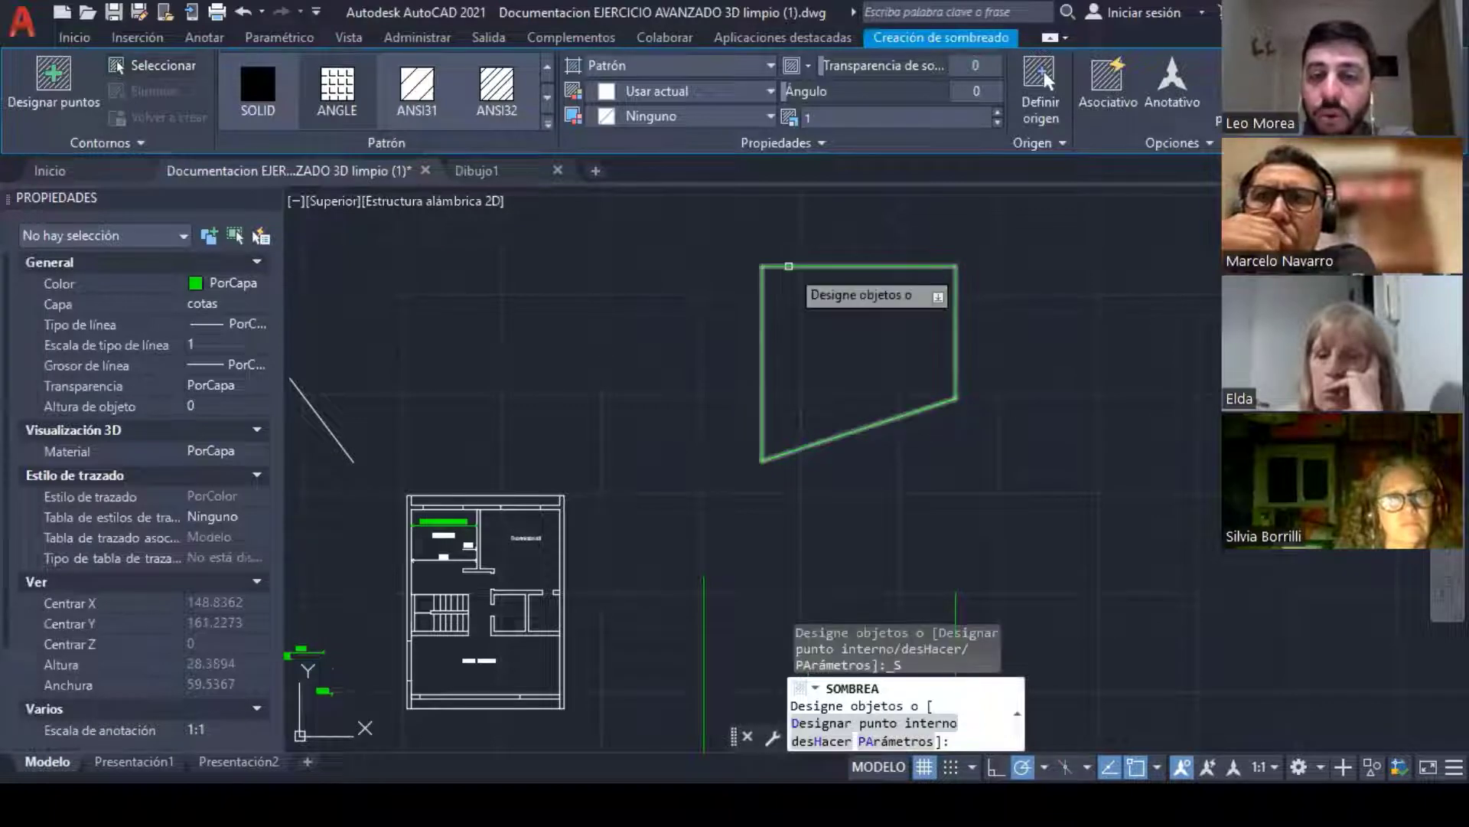
{"action": "left_click", "coordinate": [789, 266]}
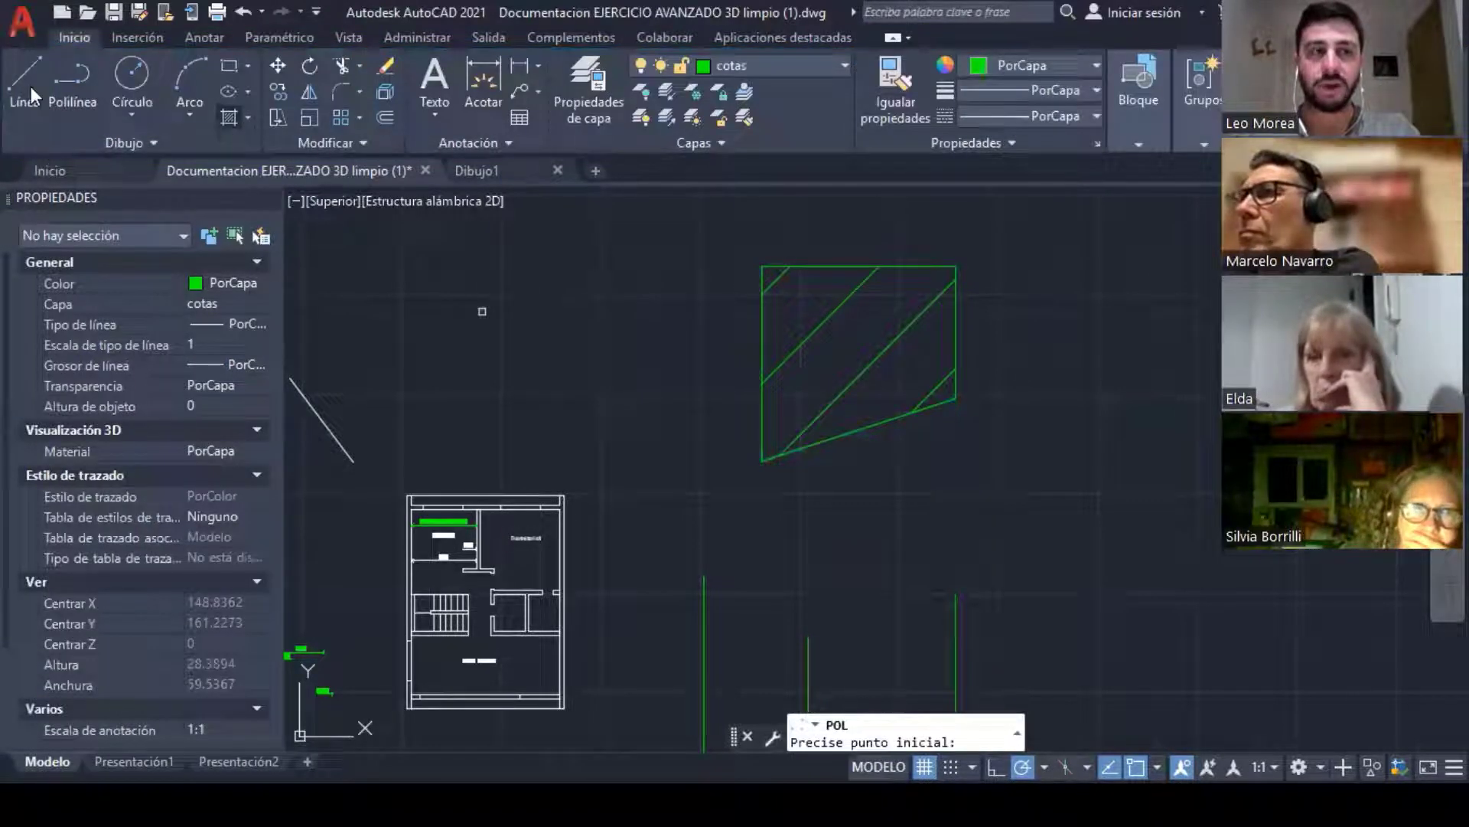
Step: Delete the hatch inside the four-sided polyline, keeping its outline
{"action": "left_click", "coordinate": [228, 117]}
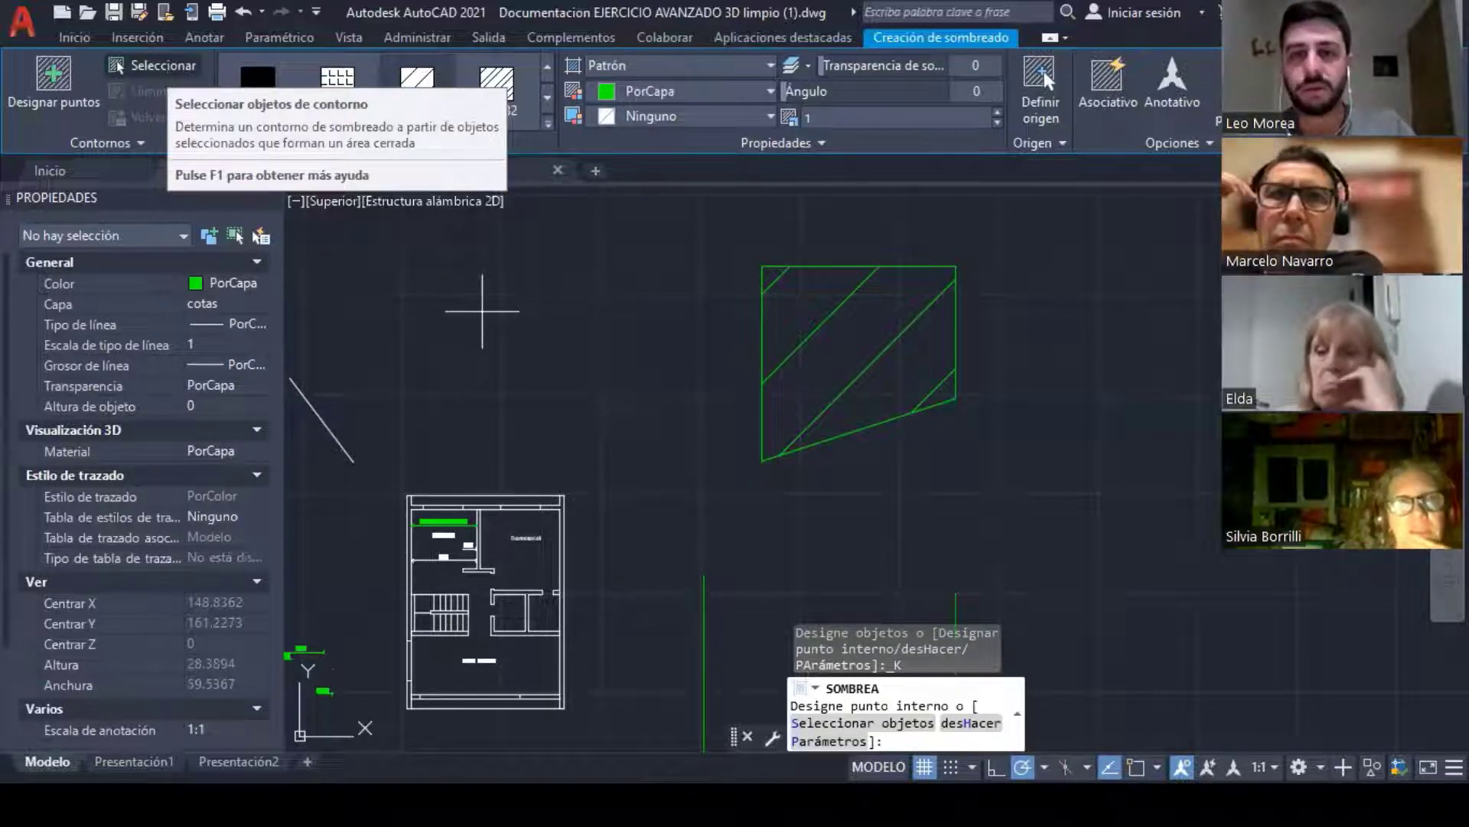
{"action": "key", "text": "Escape"}
{"action": "key", "text": "Escape"}
{"action": "left_click", "coordinate": [859, 312]}
{"action": "key", "text": "Delete"}
{"action": "scroll", "coordinate": [497, 345], "scroll_direction": "up", "scroll_amount": 6}
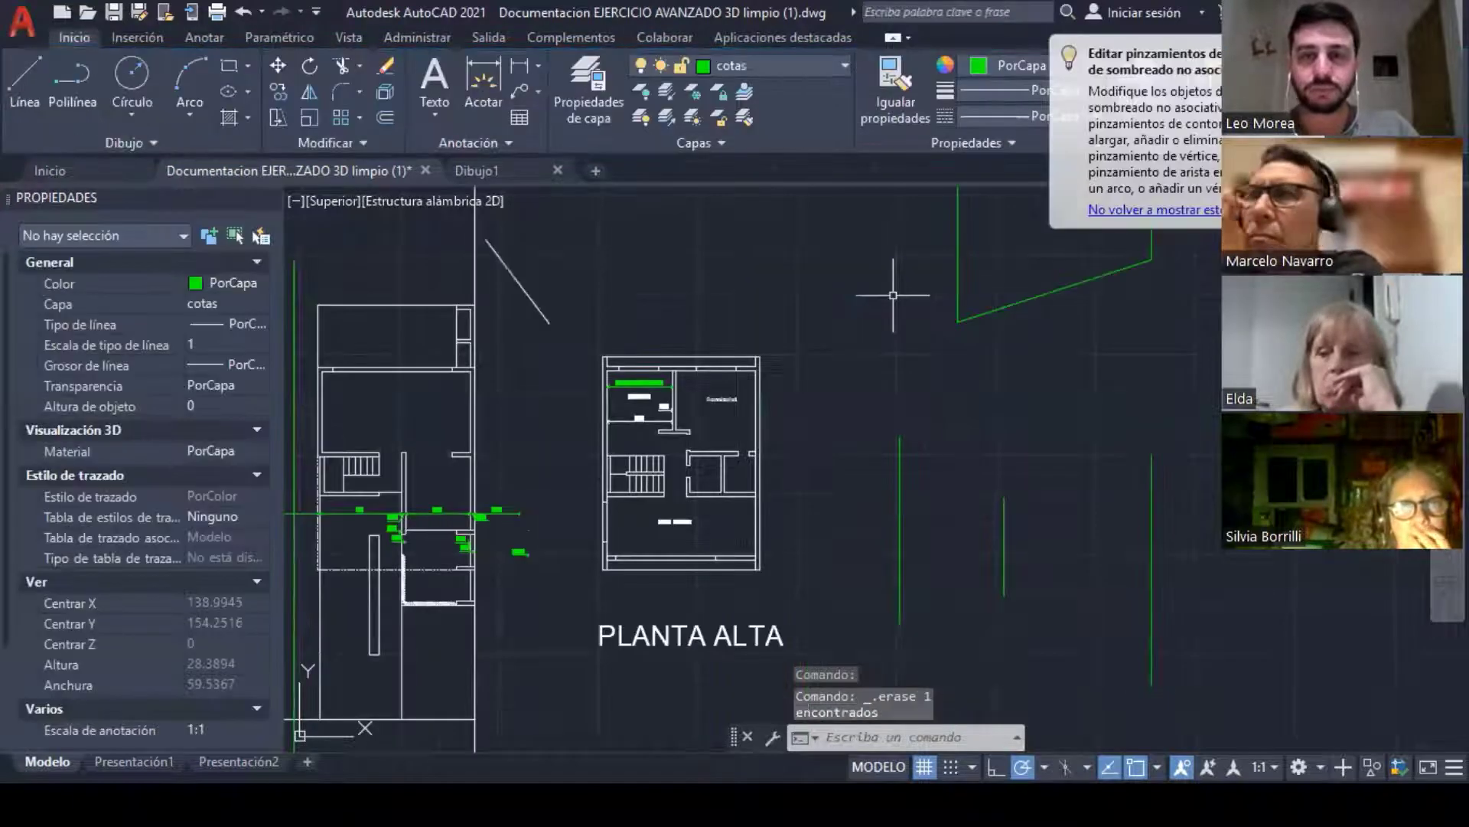
Step: Start a hatch and pick an internal point within the ground-floor exterior wall, between the 3,25 and 2,29 dimensions
{"action": "middle_click_drag", "start_coordinate": [496, 346], "coordinate": [589, 404]}
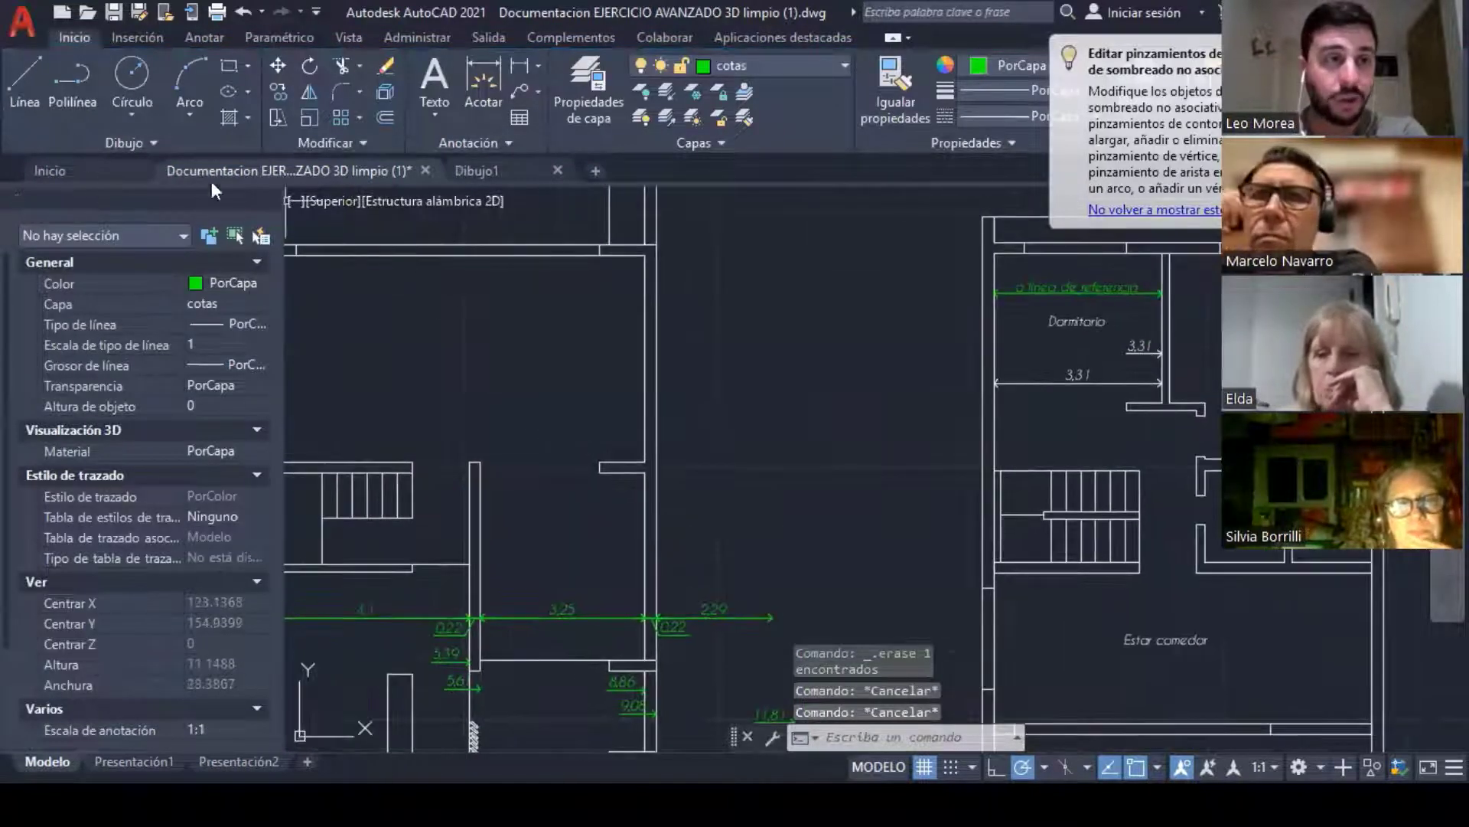
{"action": "left_click", "coordinate": [227, 119]}
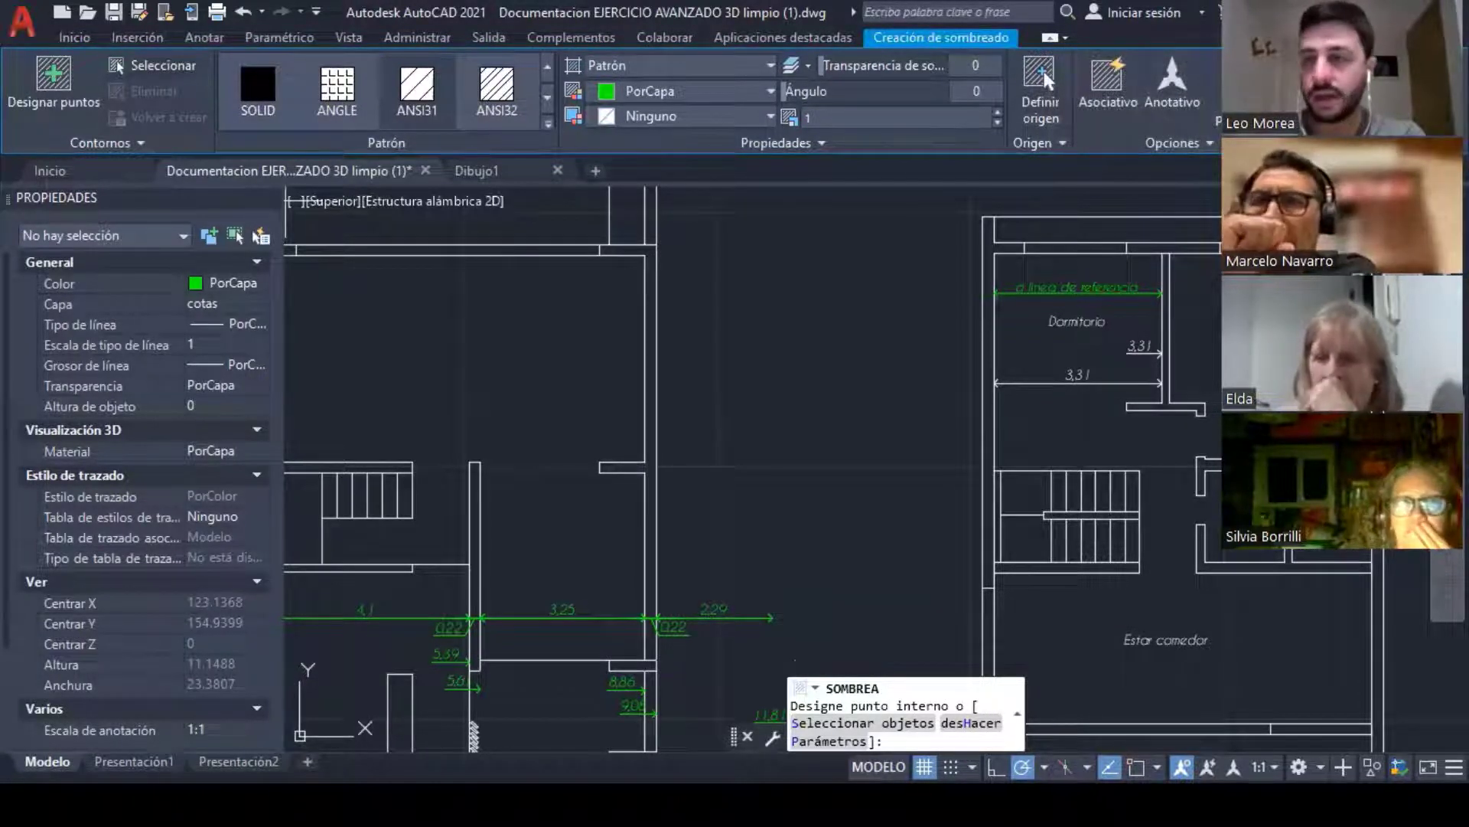
{"action": "middle_click_drag", "start_coordinate": [672, 476], "coordinate": [796, 452]}
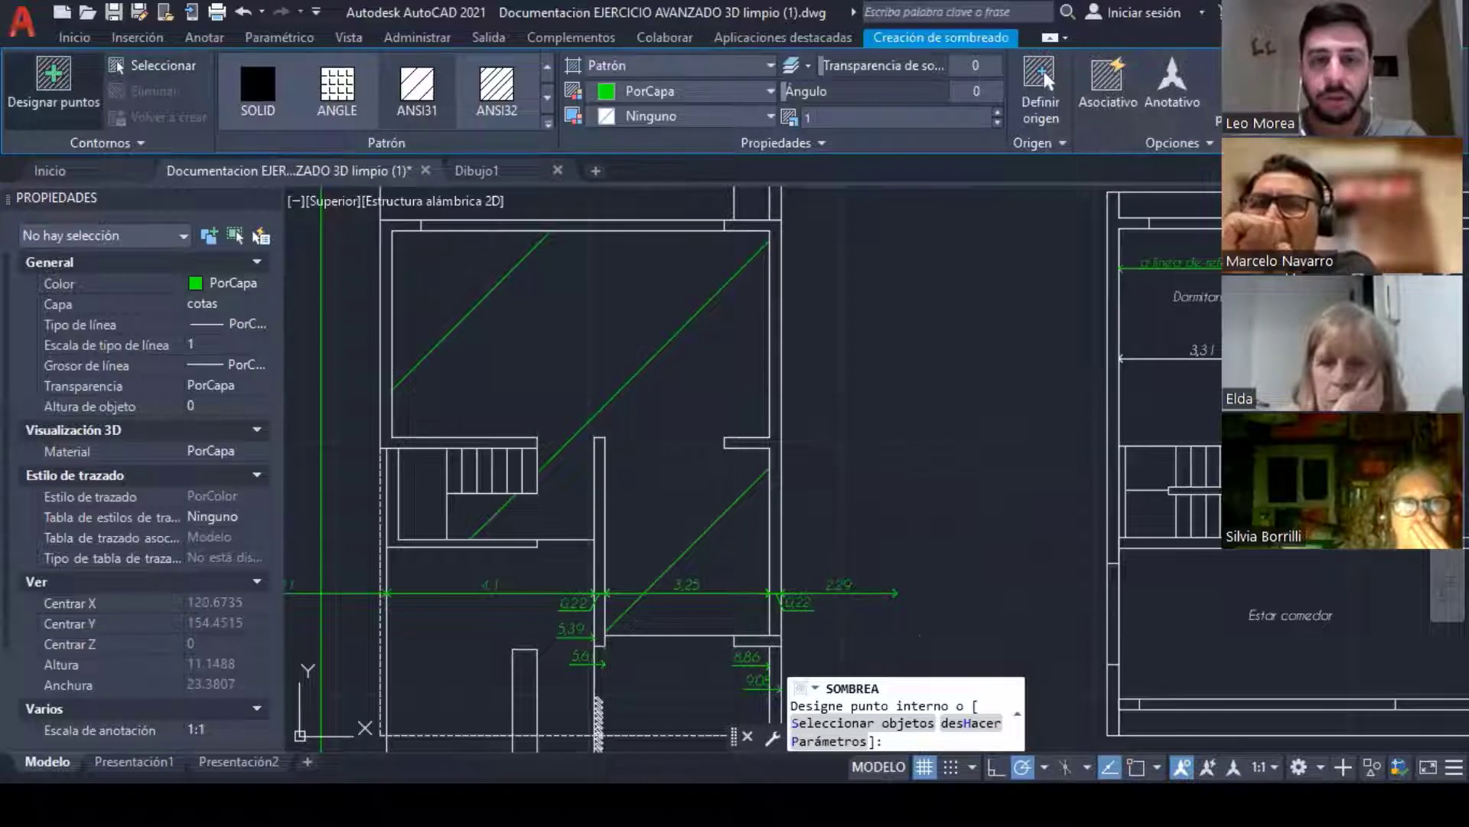
{"action": "left_click", "coordinate": [53, 80]}
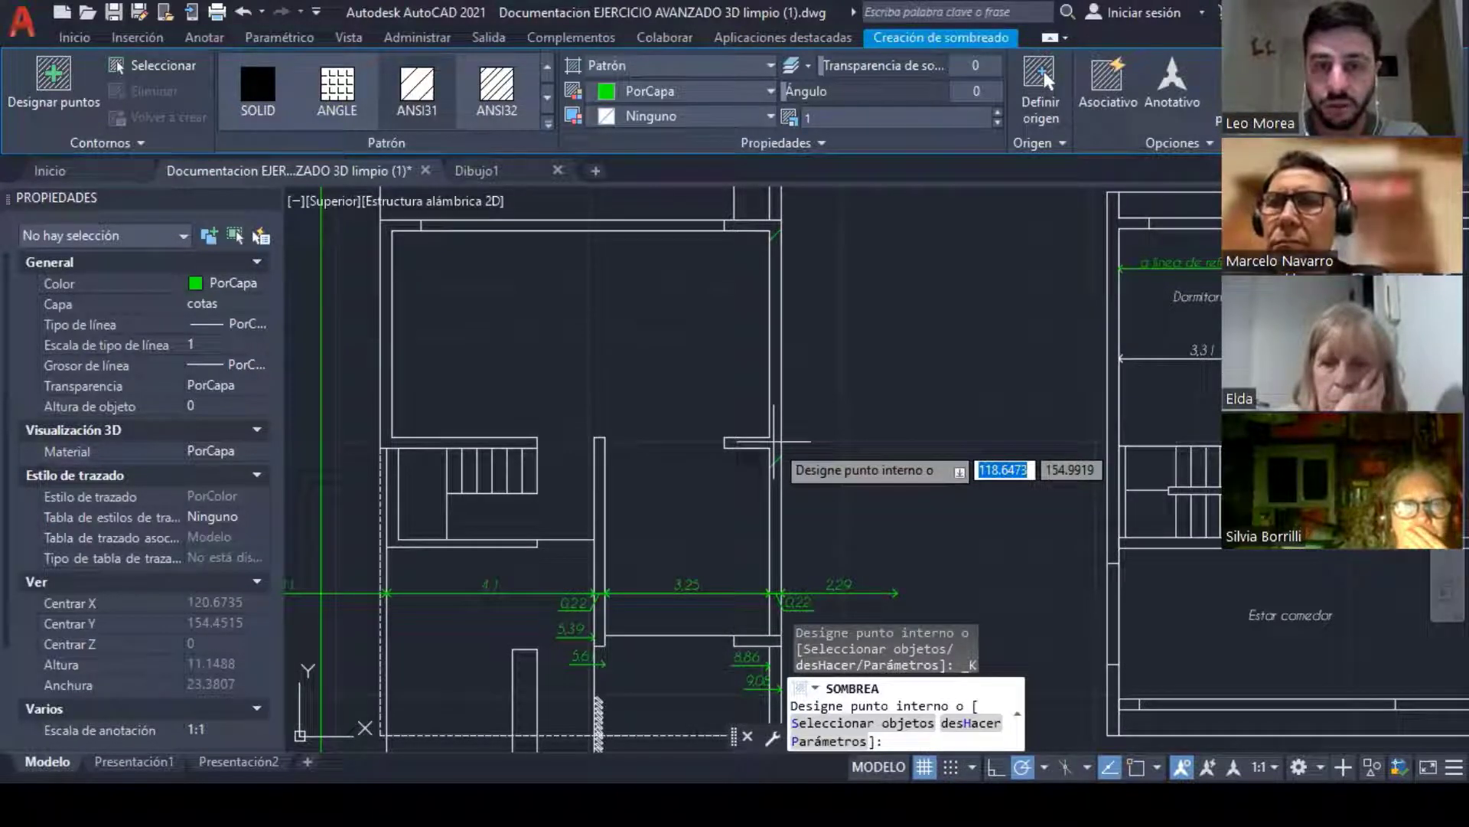
{"action": "left_click", "coordinate": [775, 441]}
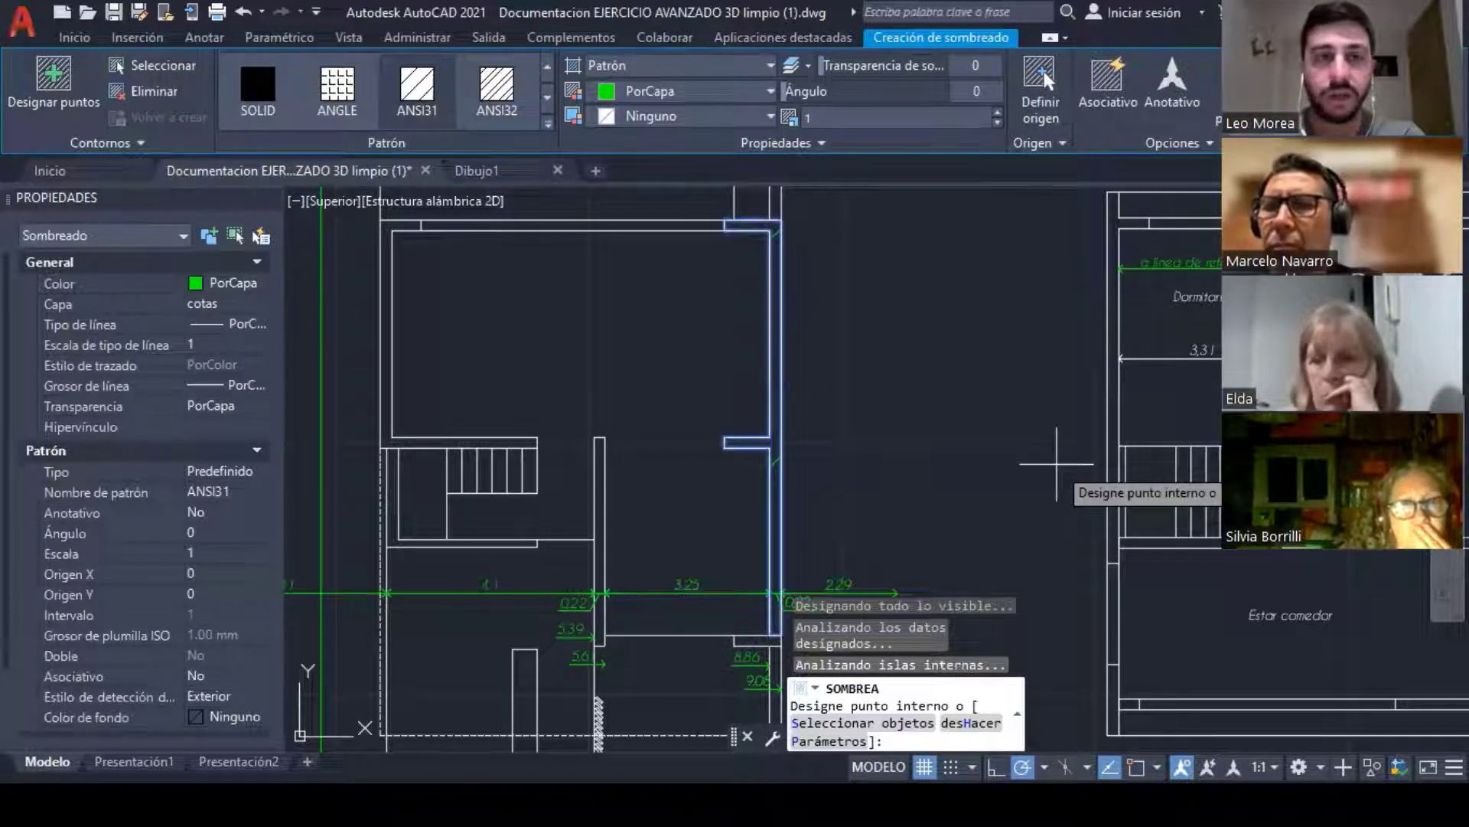
Step: Preview several hatch patterns on the exterior wall and choose the SOLID pattern
{"action": "left_click", "coordinate": [239, 89]}
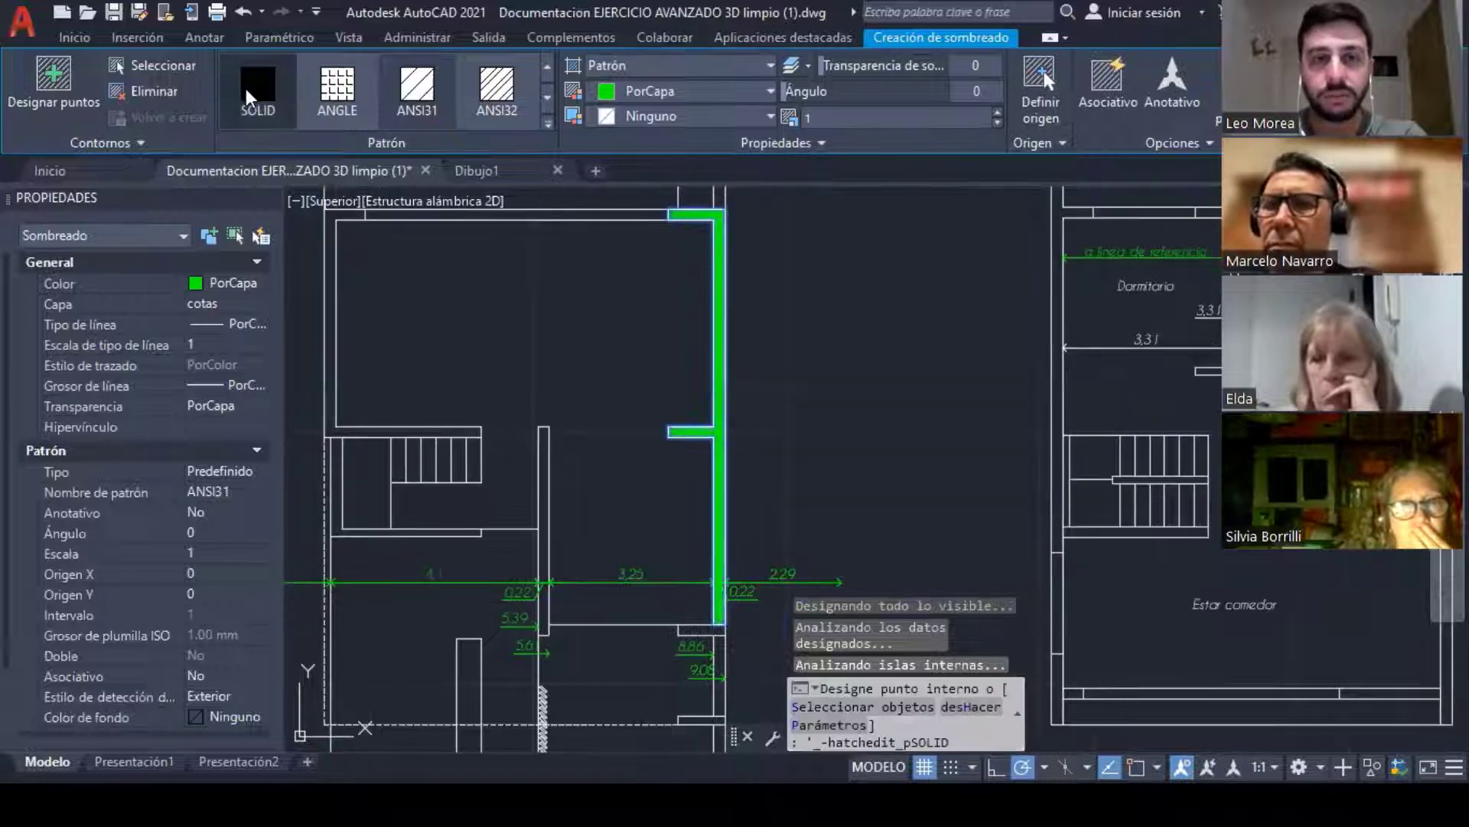
{"action": "left_click", "coordinate": [317, 84]}
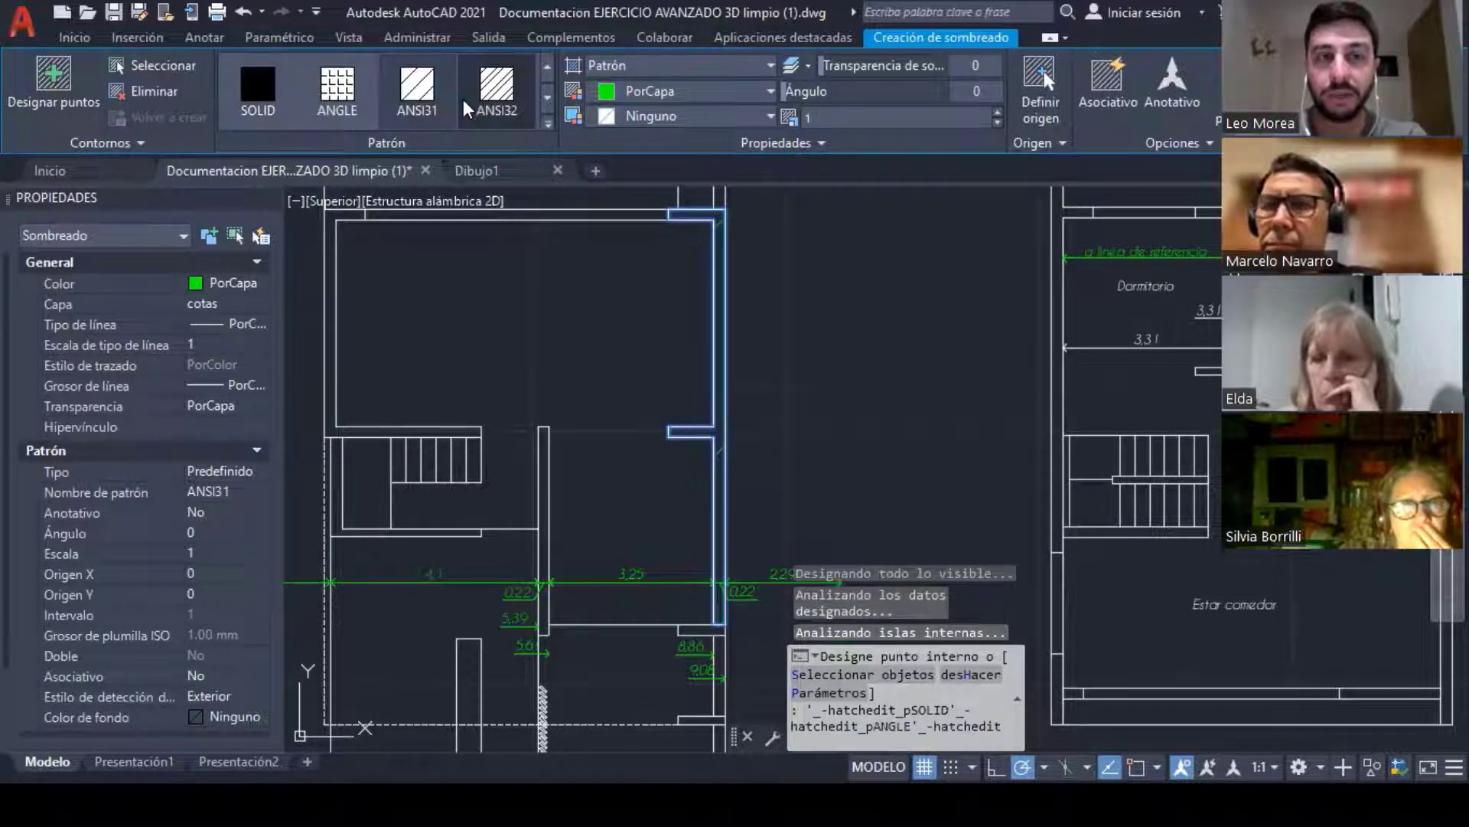
{"action": "left_click", "coordinate": [463, 100]}
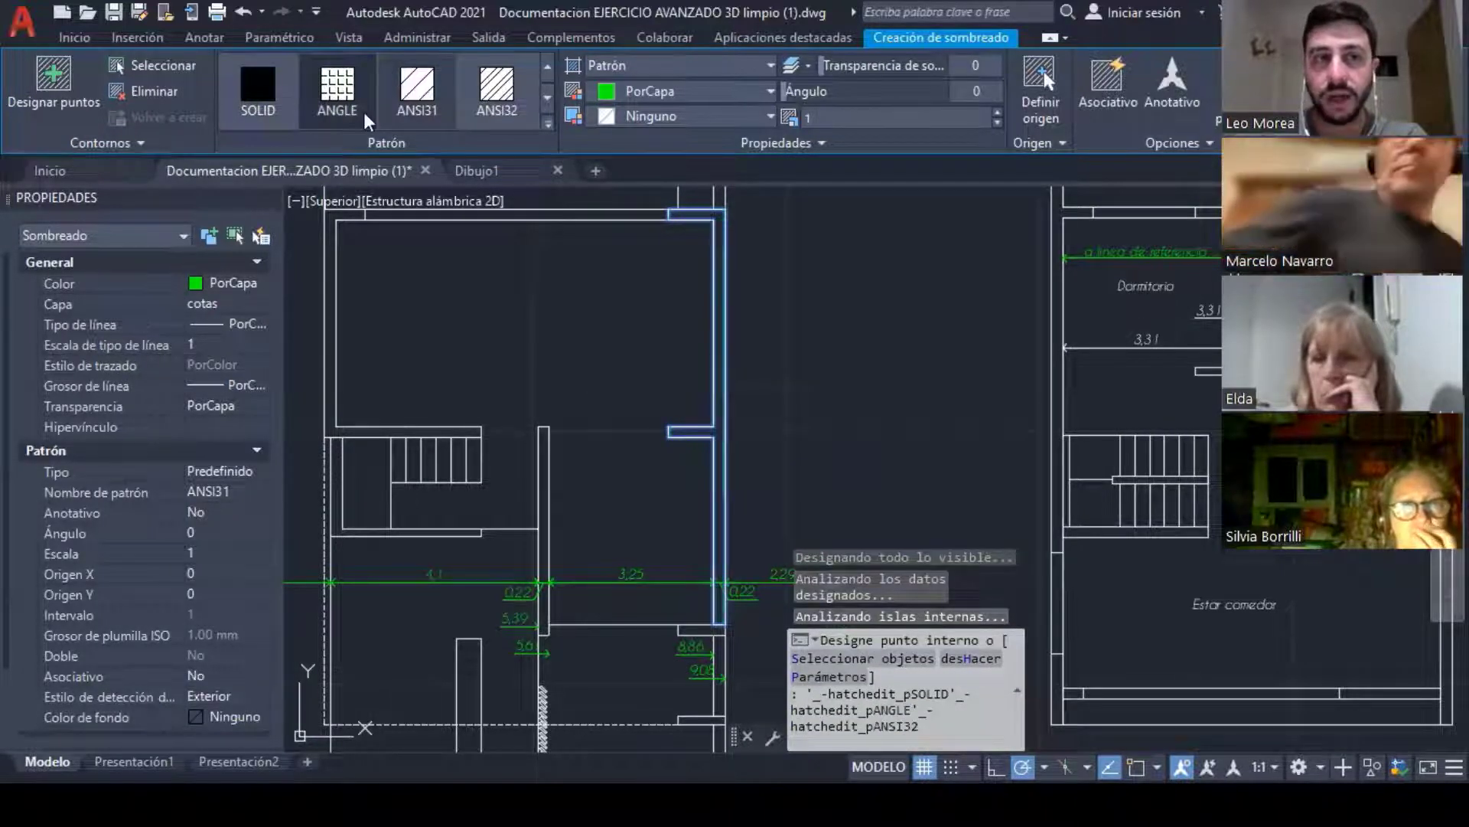
{"action": "left_click", "coordinate": [548, 124]}
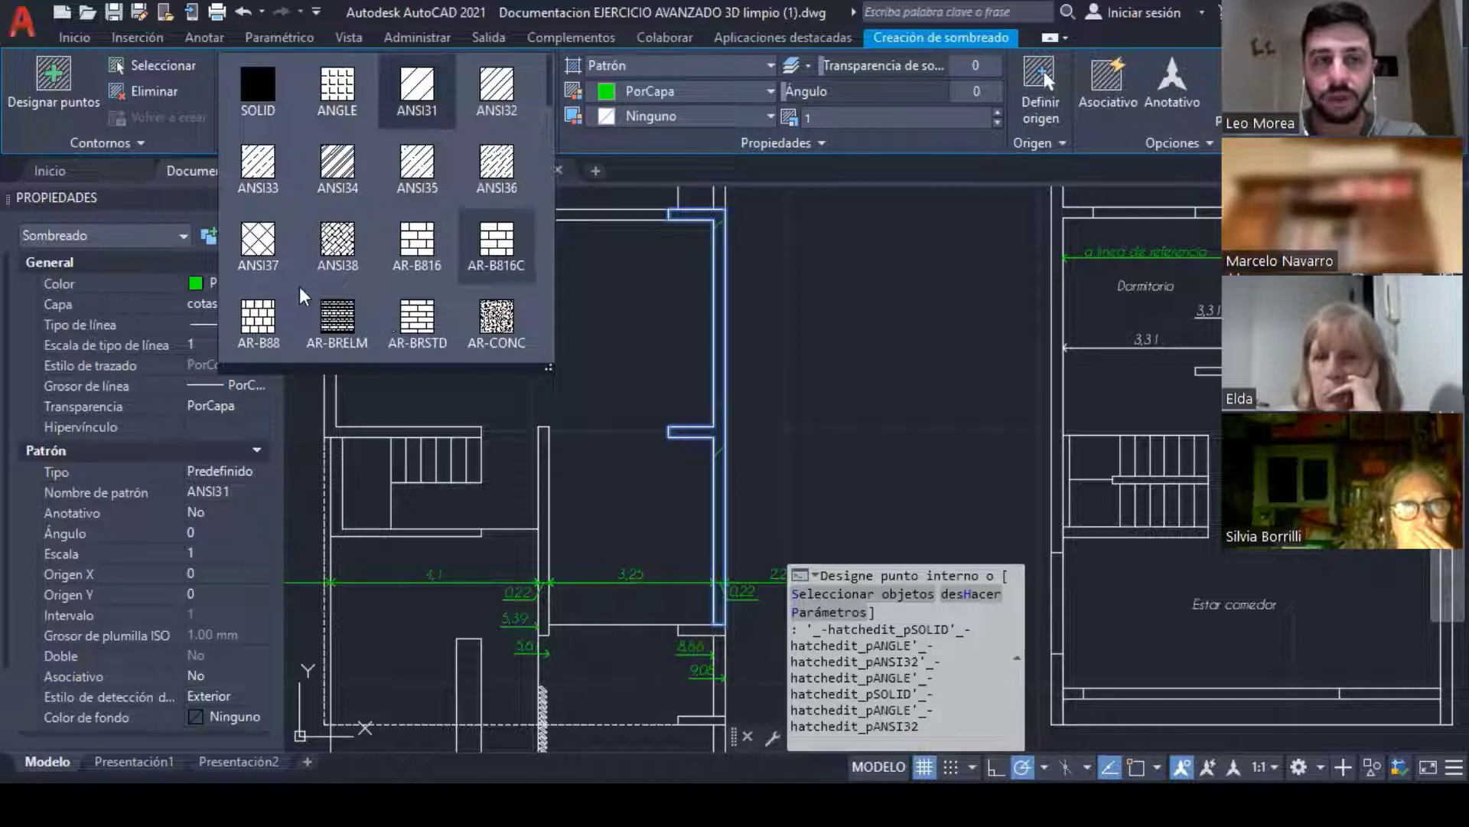
{"action": "scroll", "coordinate": [446, 271], "scroll_direction": "down", "scroll_amount": 3}
{"action": "scroll", "coordinate": [450, 280], "scroll_direction": "down", "scroll_amount": 1}
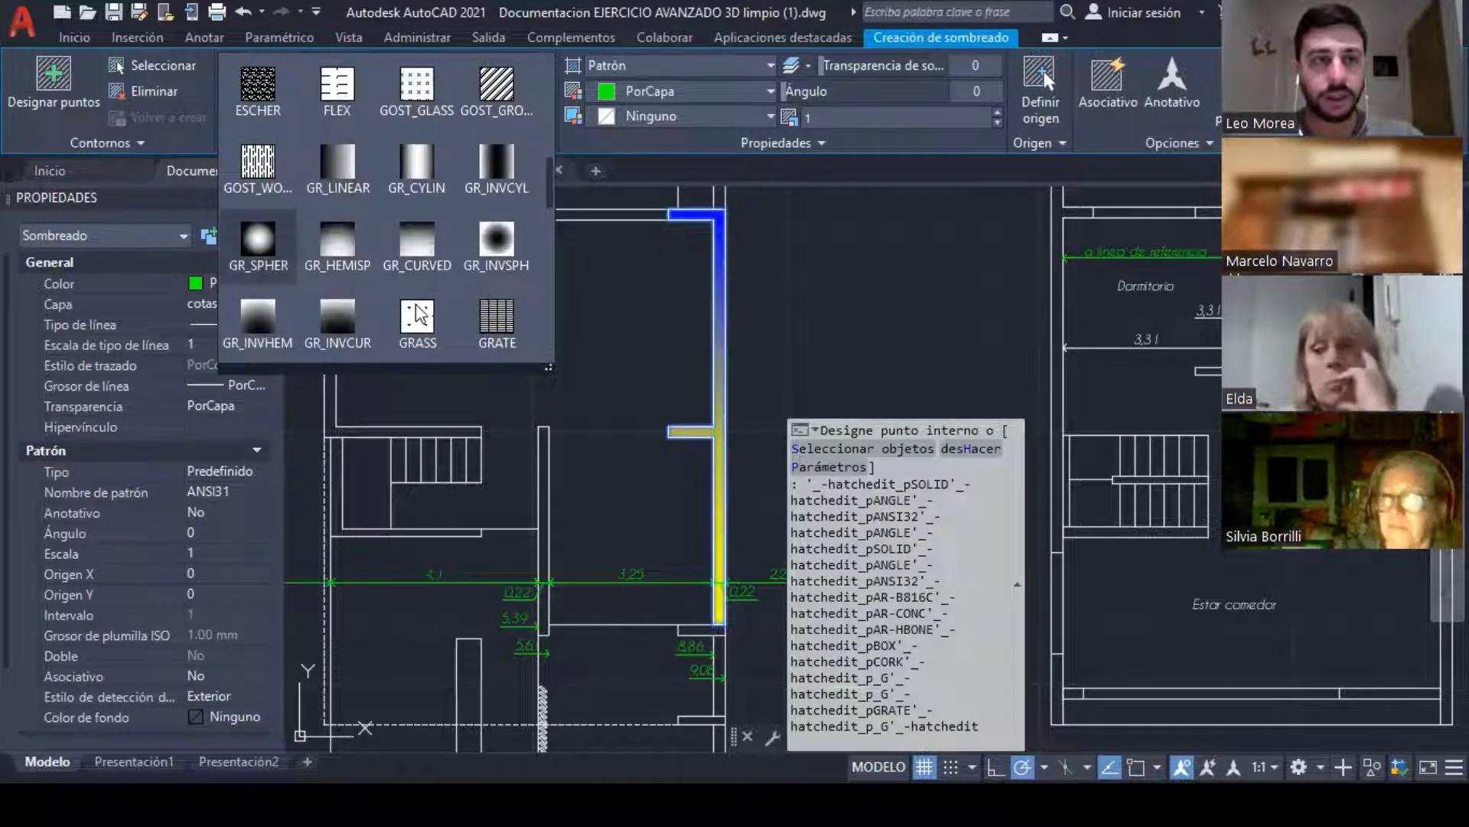
{"action": "scroll", "coordinate": [256, 90], "scroll_direction": "up", "scroll_amount": 4}
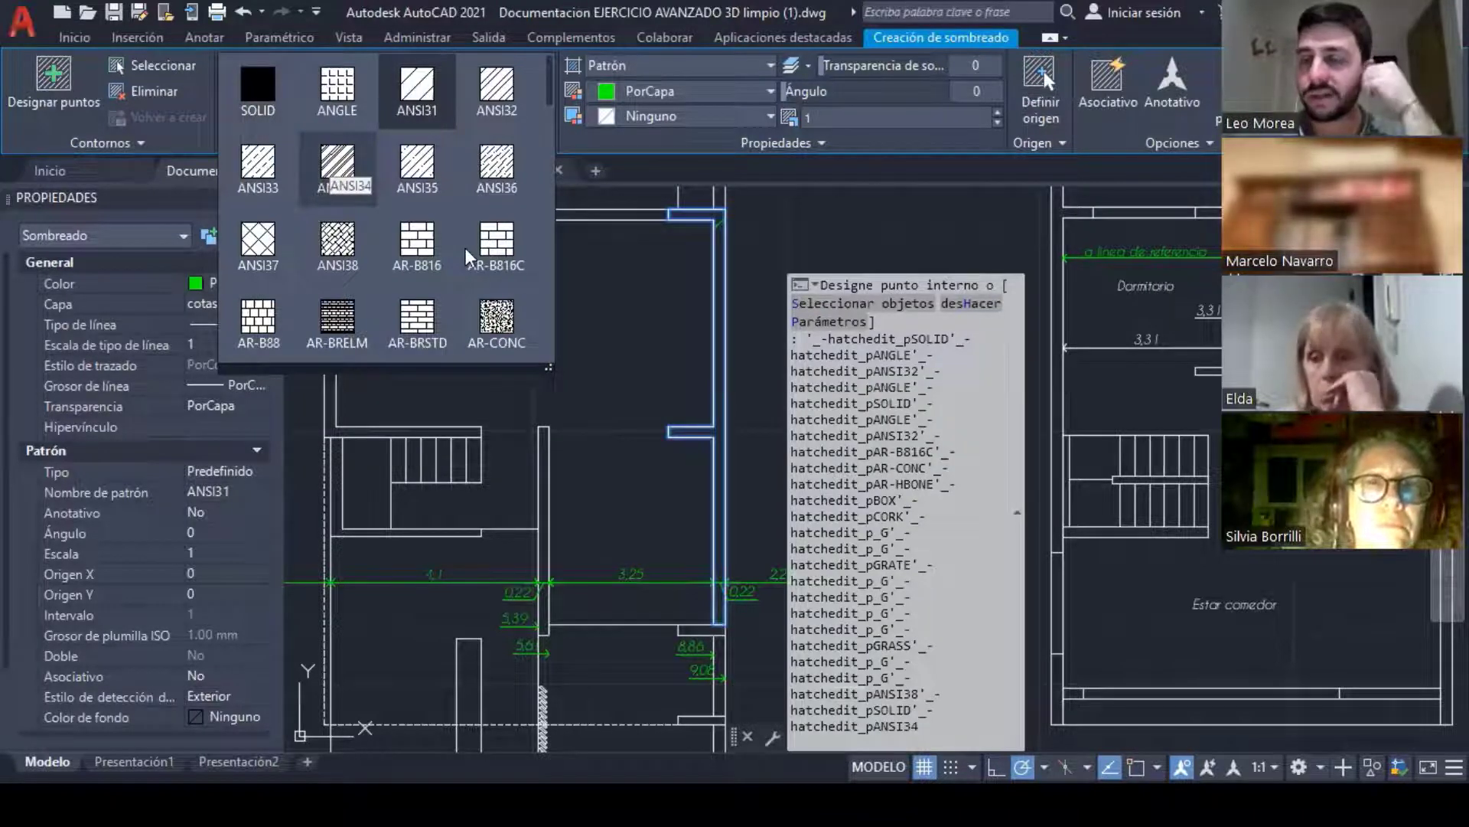
{"action": "left_click", "coordinate": [257, 85]}
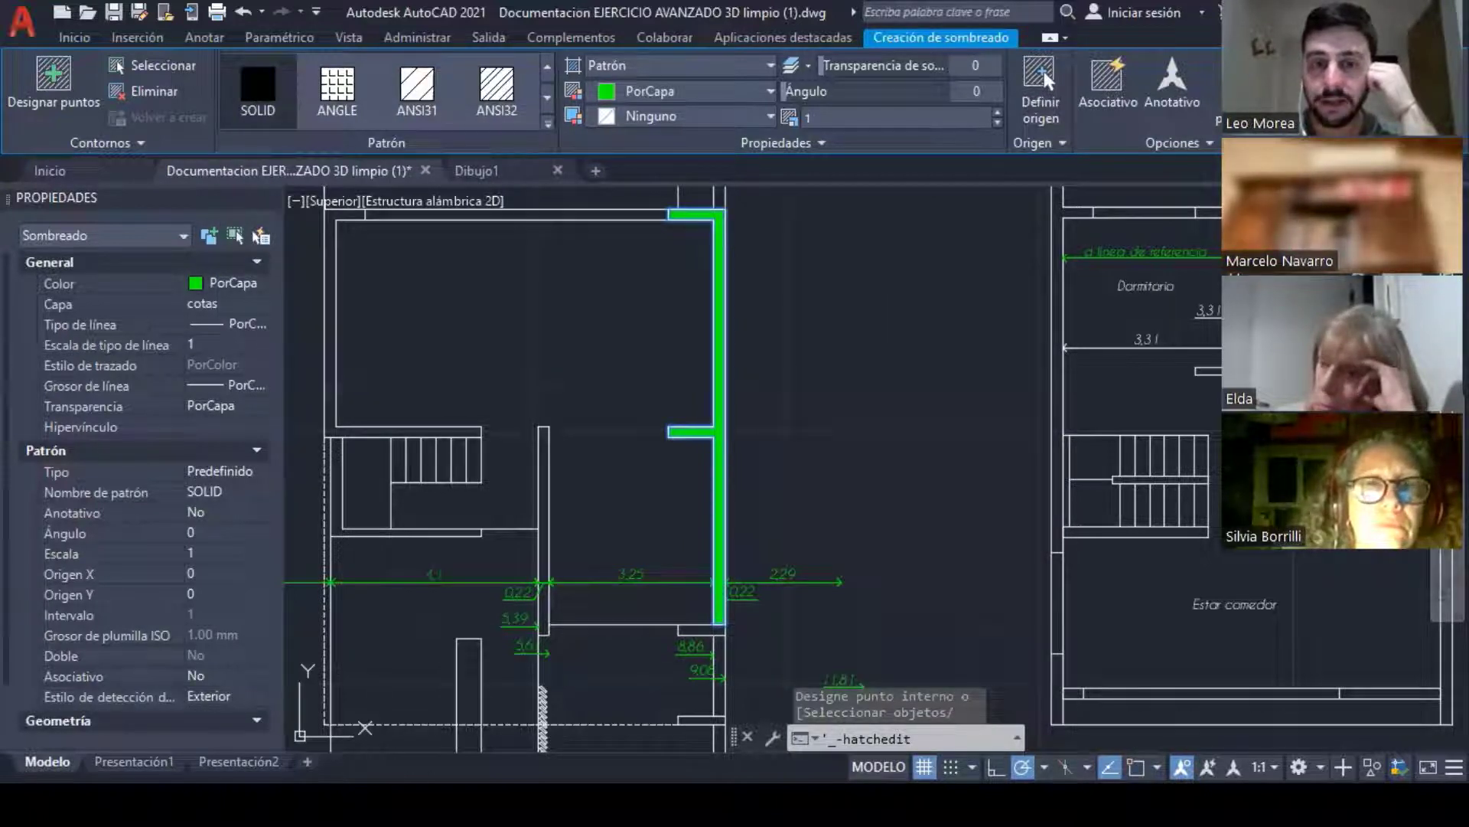
{"action": "left_click", "coordinate": [259, 93]}
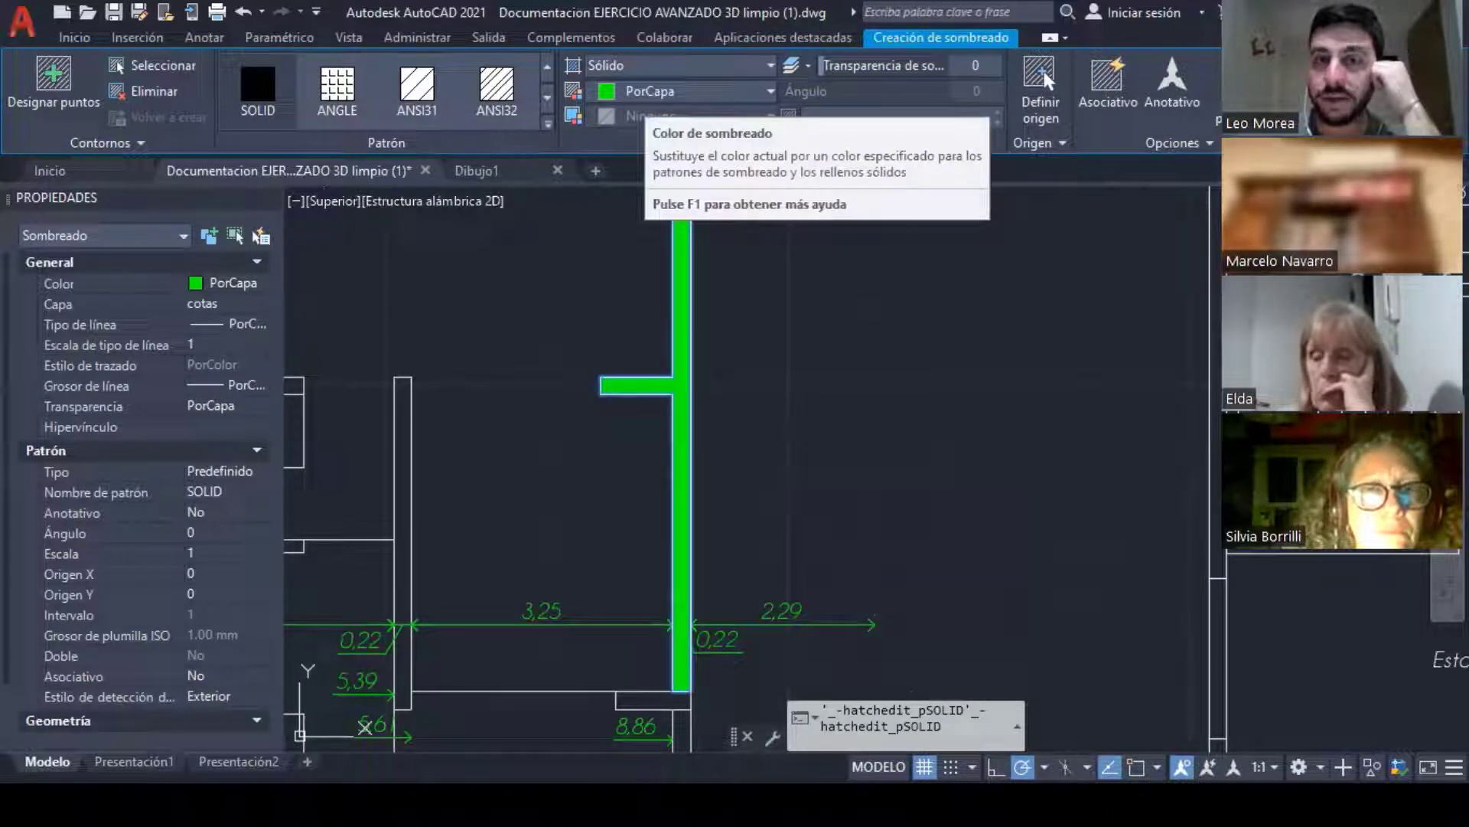
Step: Try red as the exterior wall hatch's colour and replace it with grey, index colour 8
{"action": "scroll", "coordinate": [820, 289], "scroll_direction": "down", "scroll_amount": 2}
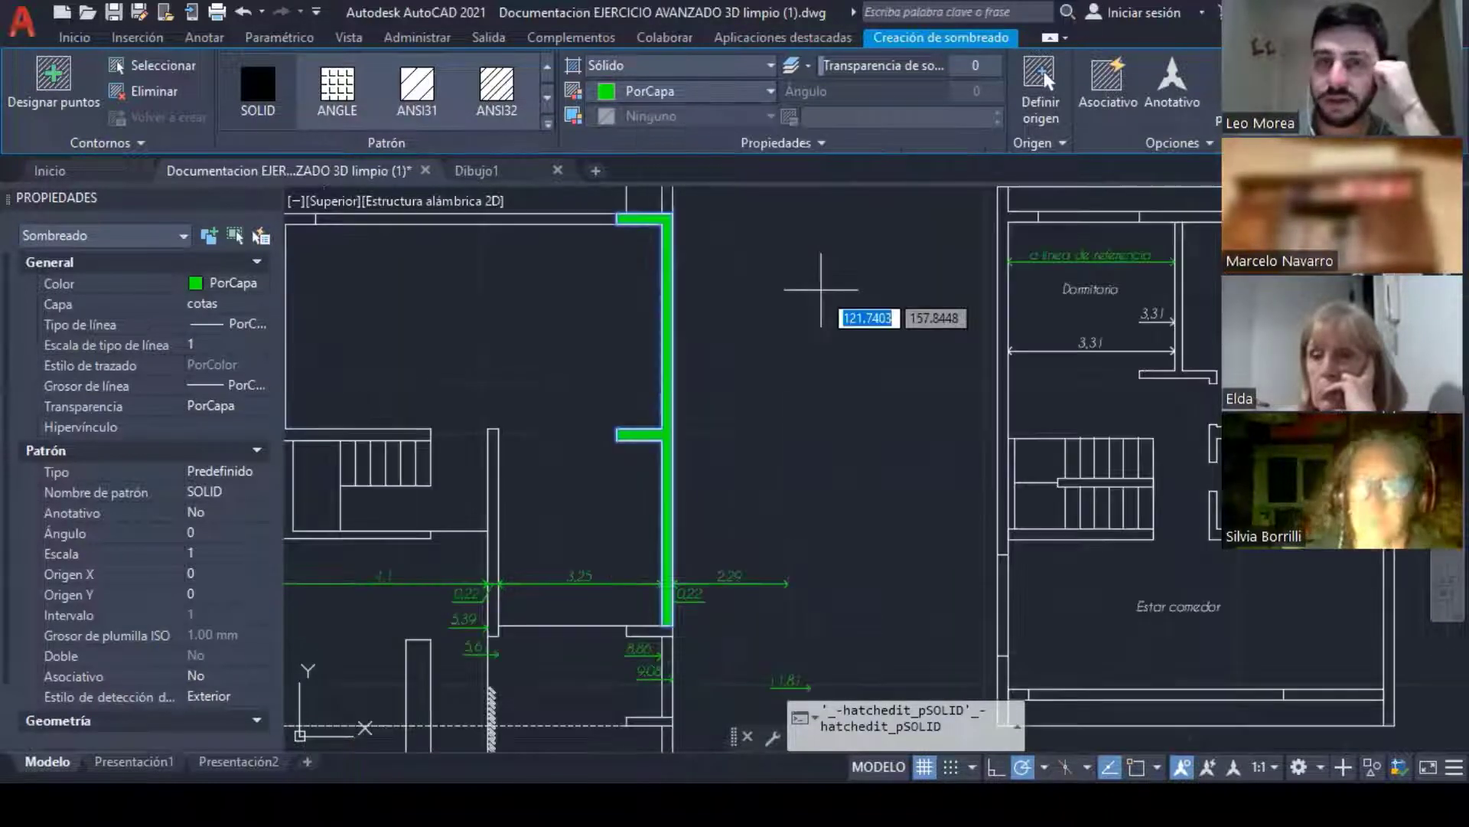
{"action": "left_click", "coordinate": [672, 91]}
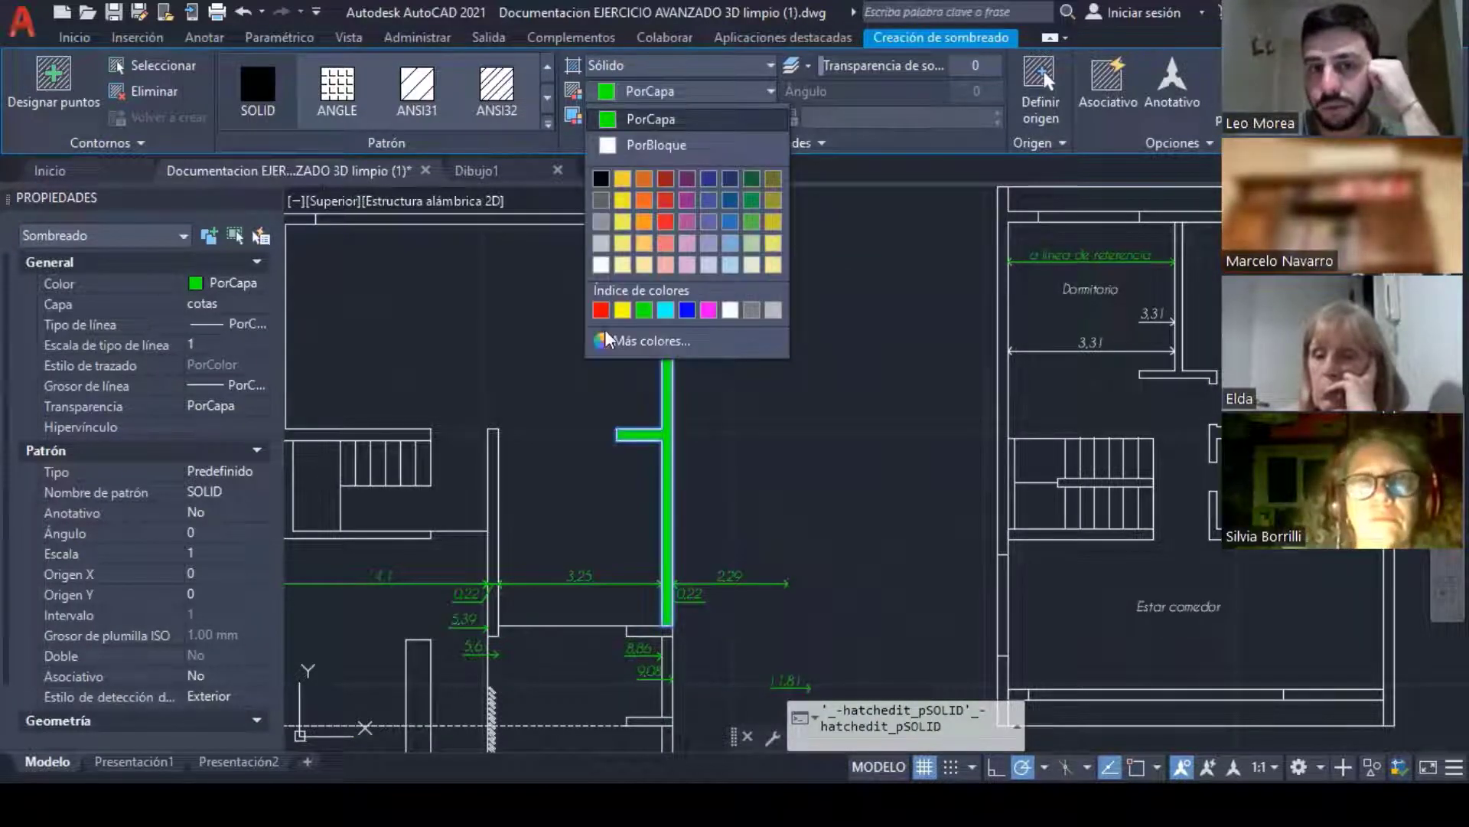
{"action": "left_click", "coordinate": [602, 310]}
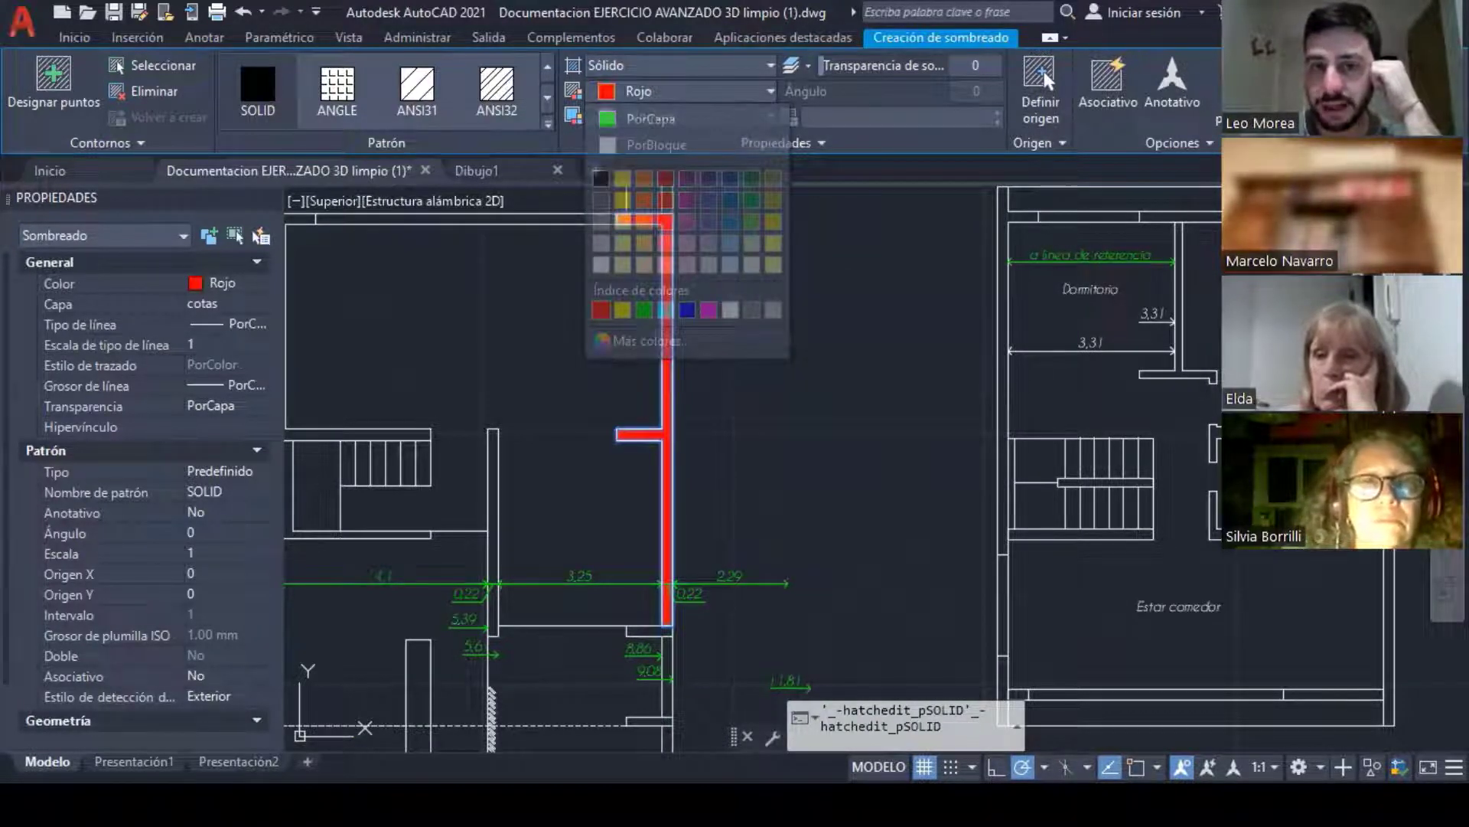
{"action": "left_click", "coordinate": [665, 95]}
{"action": "left_click", "coordinate": [750, 309]}
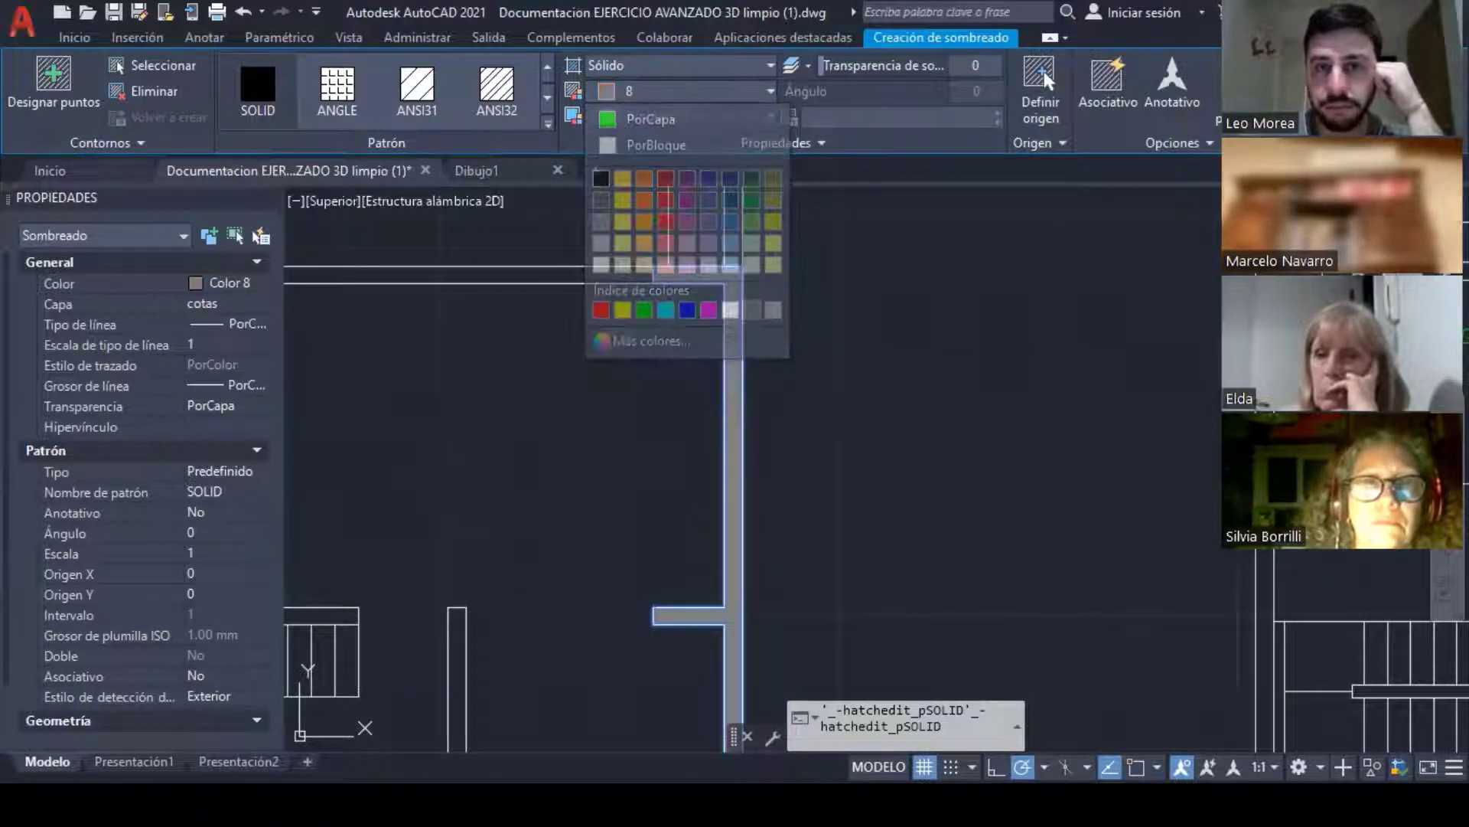
Step: Set the exterior wall hatch's transparency to 50 and finish the hatch
{"action": "middle_click_drag", "start_coordinate": [860, 414], "coordinate": [736, 377]}
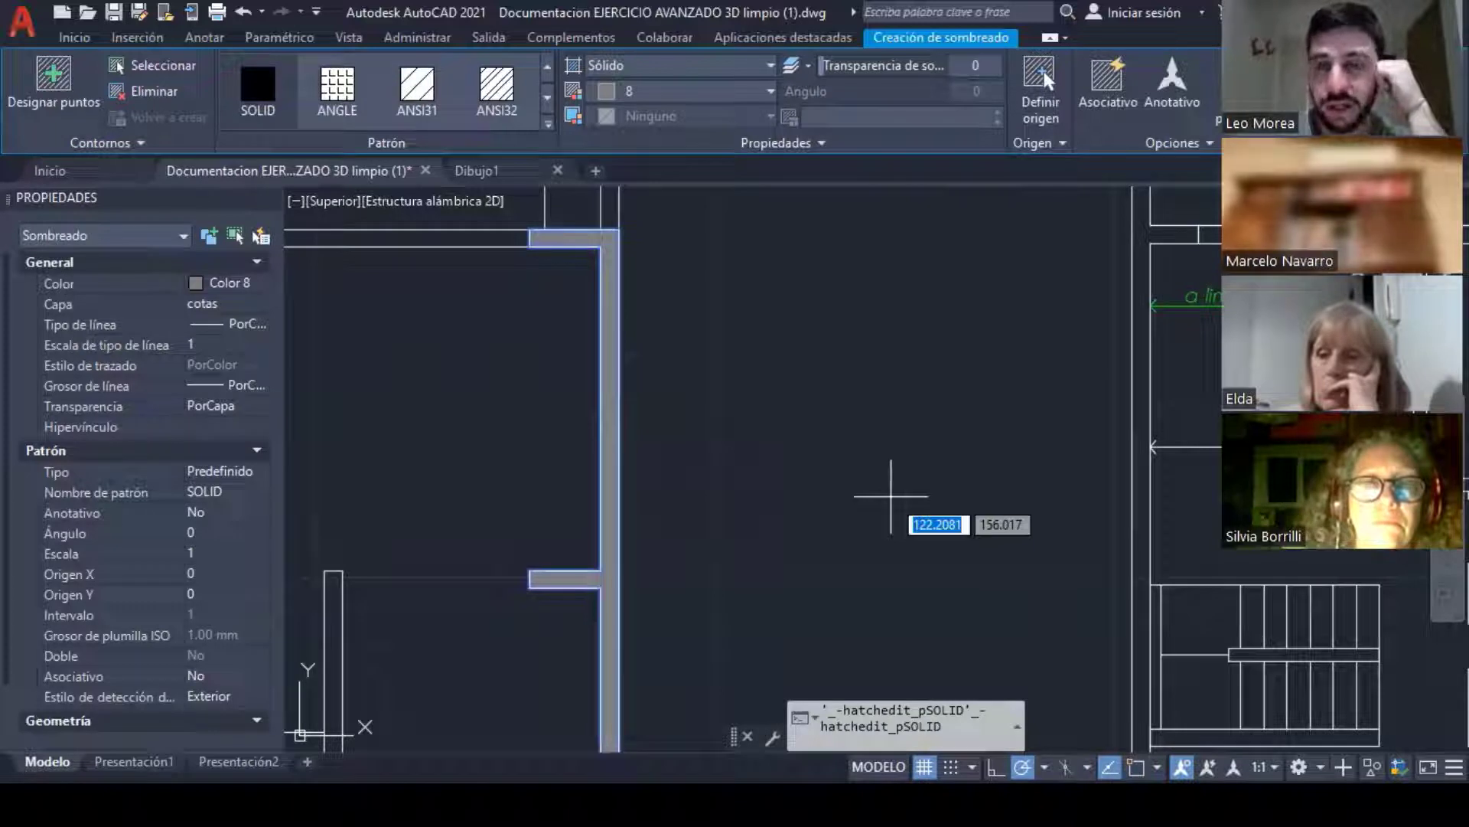
{"action": "middle_click_drag", "start_coordinate": [891, 496], "coordinate": [989, 472]}
{"action": "left_click", "coordinate": [983, 64]}
{"action": "type", "text": "50"}
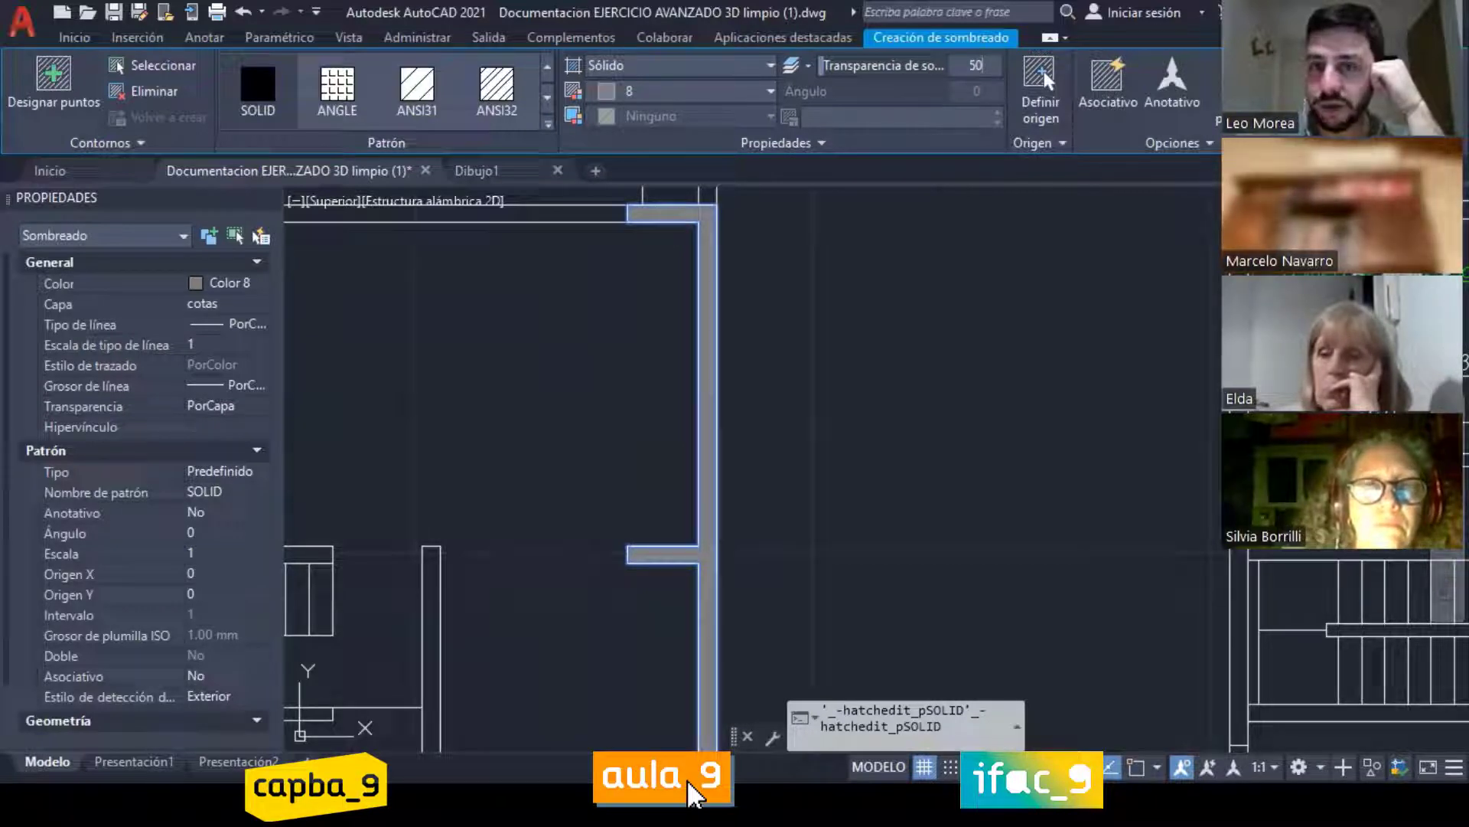
{"action": "key", "text": "Return"}
{"action": "middle_click_drag", "start_coordinate": [654, 370], "coordinate": [681, 261]}
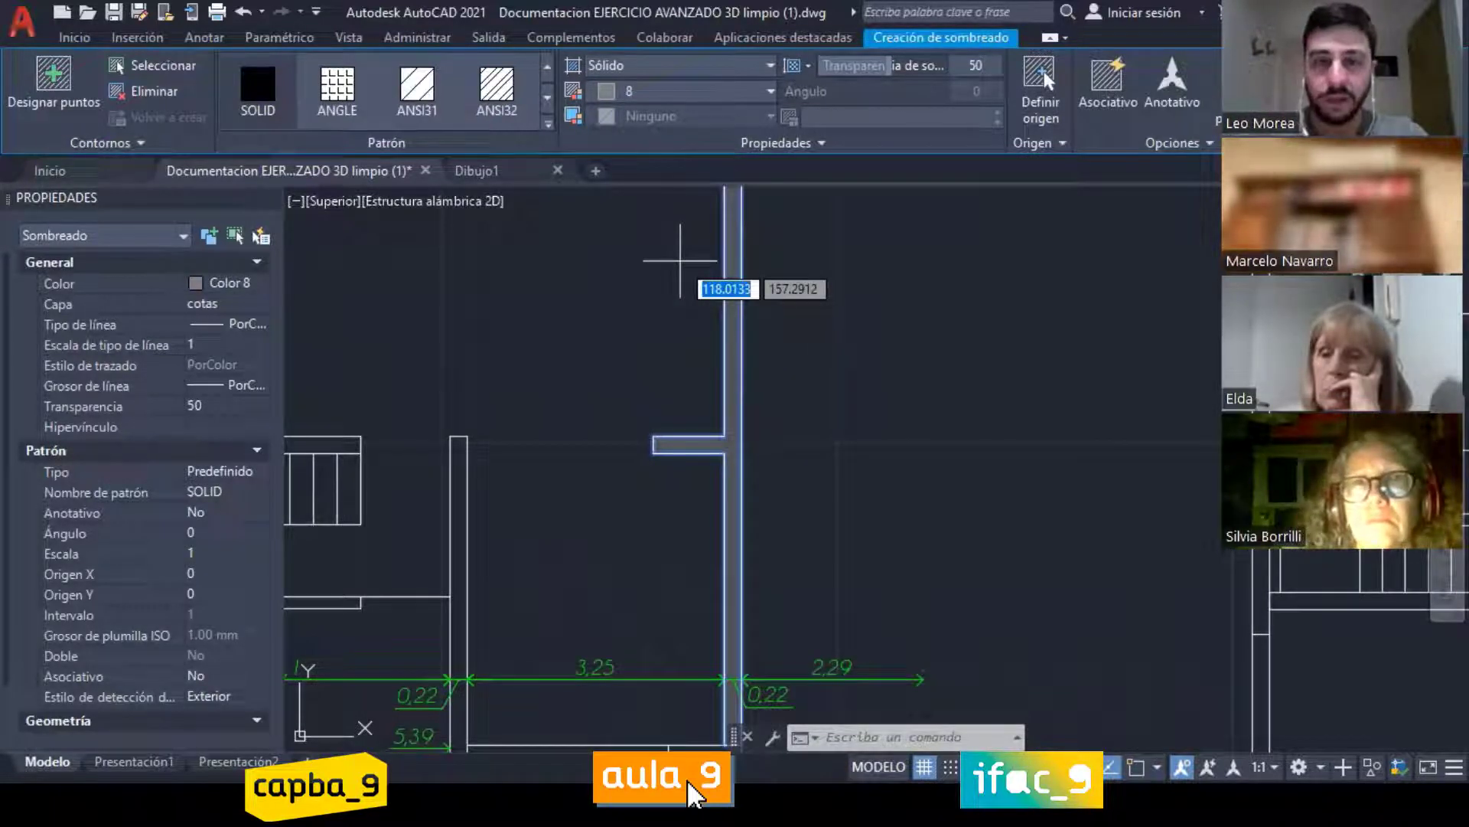
{"action": "key", "text": "Return"}
Step: Examine the semi-transparent wall fill close up and within the whole floor plan
{"action": "scroll", "coordinate": [822, 361], "scroll_direction": "down", "scroll_amount": 5}
{"action": "middle_click_drag", "start_coordinate": [830, 368], "coordinate": [852, 370]}
{"action": "scroll", "coordinate": [820, 287], "scroll_direction": "up", "scroll_amount": 5}
{"action": "scroll", "coordinate": [787, 254], "scroll_direction": "up", "scroll_amount": 5}
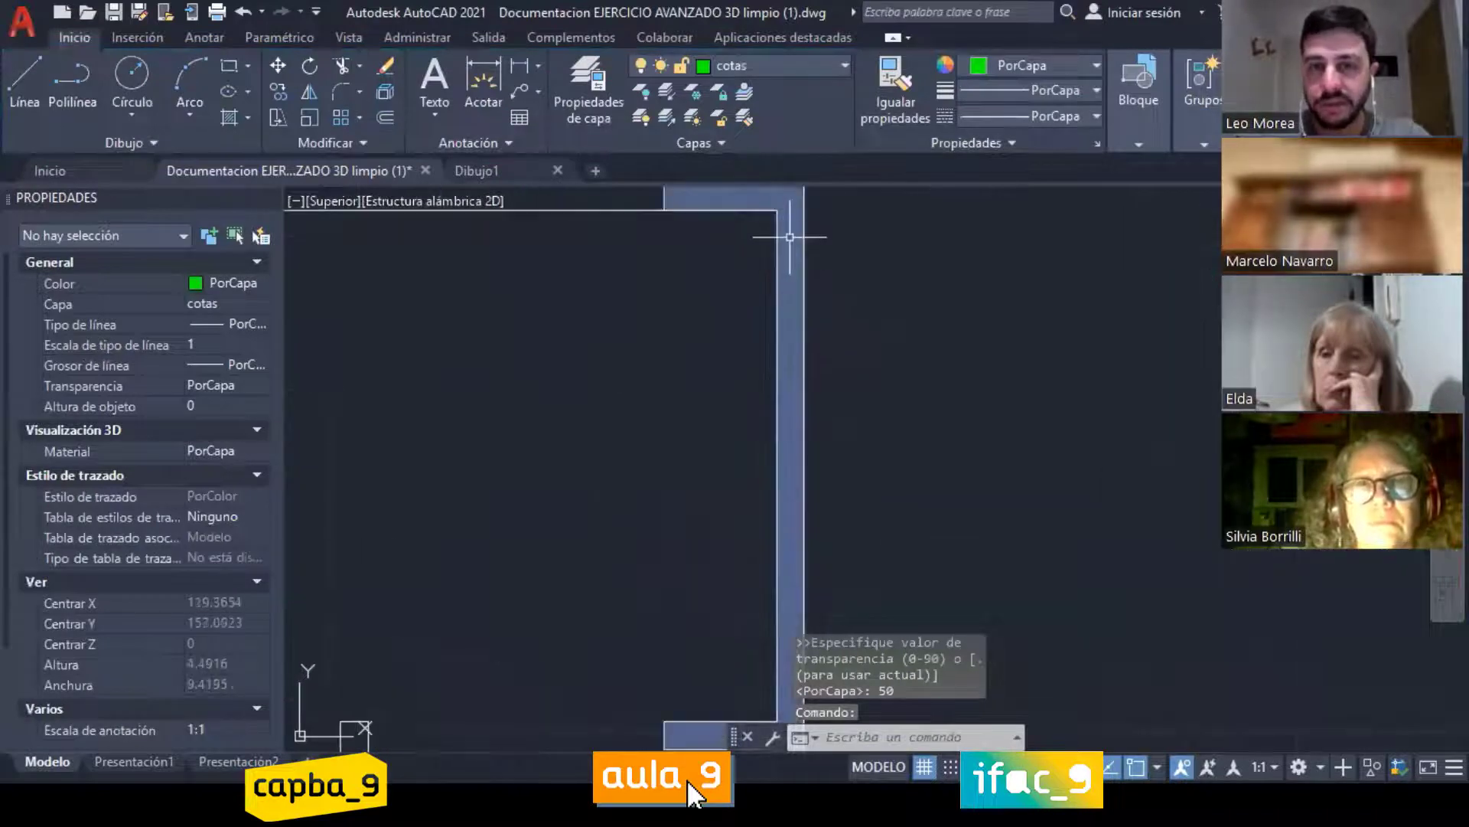
{"action": "scroll", "coordinate": [789, 238], "scroll_direction": "down", "scroll_amount": 5}
{"action": "middle_click_drag", "start_coordinate": [840, 461], "coordinate": [796, 299]}
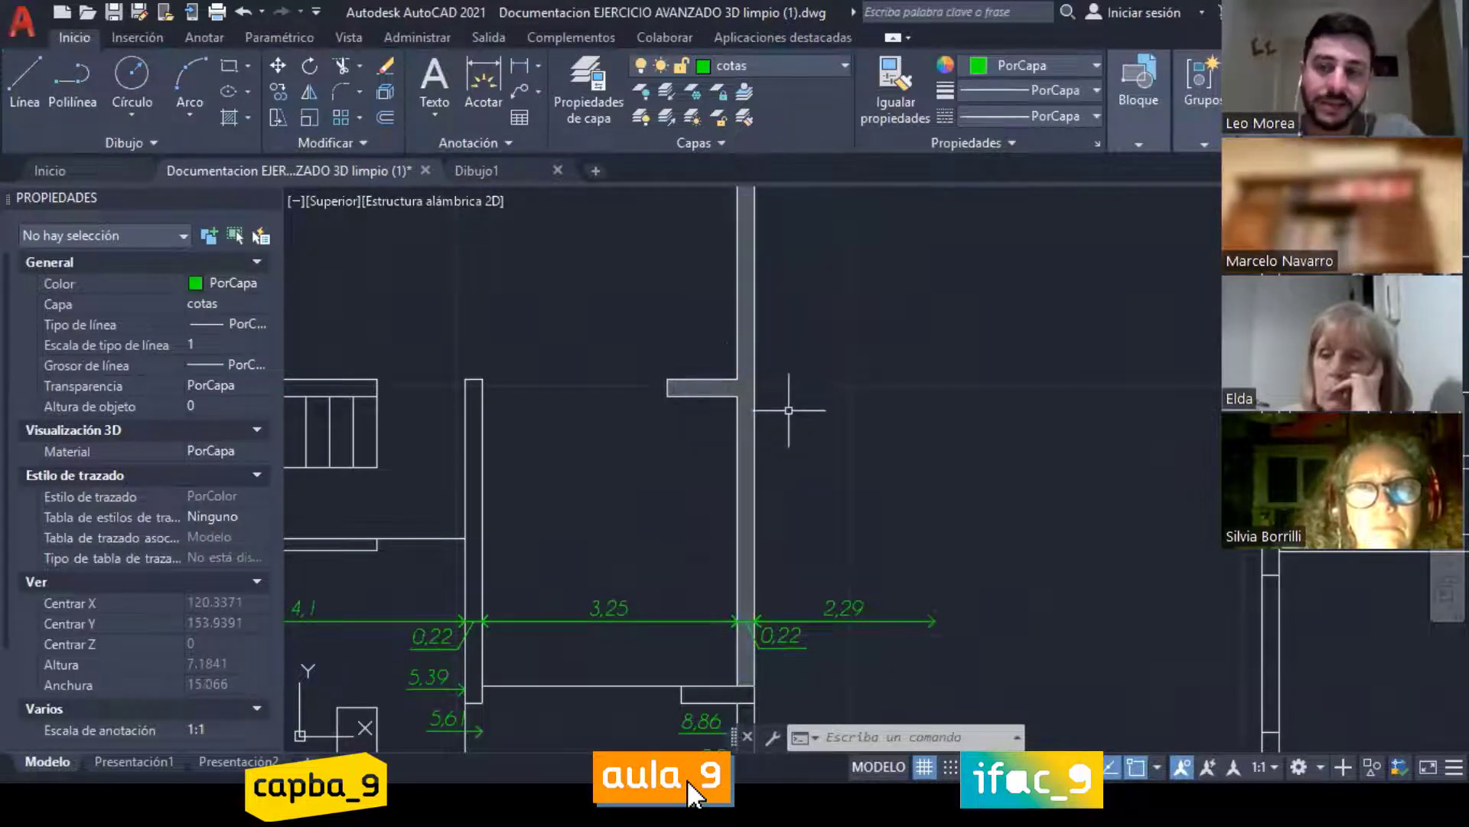
{"action": "scroll", "coordinate": [791, 389], "scroll_direction": "down", "scroll_amount": 5}
{"action": "scroll", "coordinate": [680, 445], "scroll_direction": "up", "scroll_amount": 5}
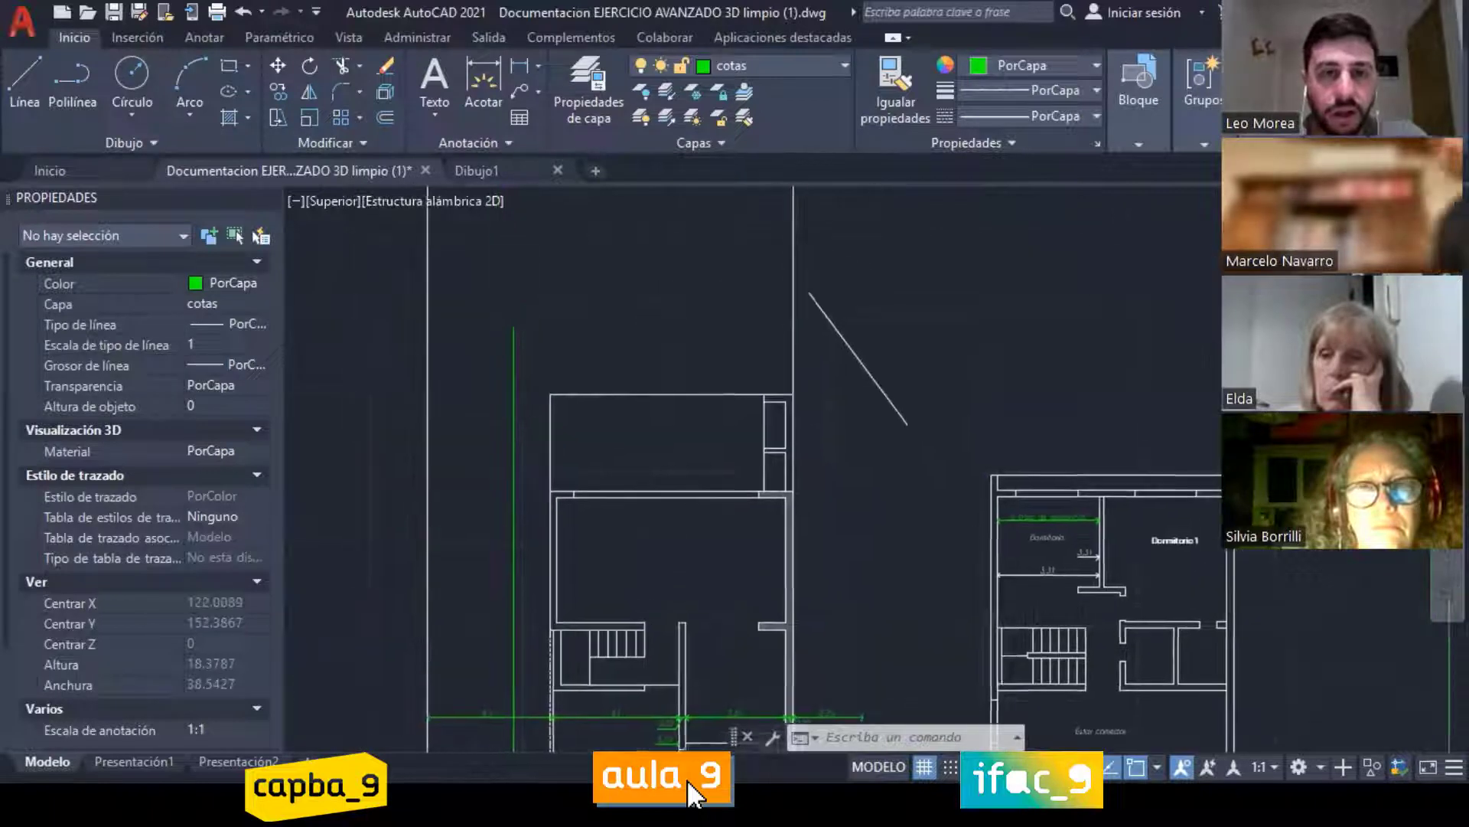
Step: Start another hatch and pick an internal point in the large empty rectangle above the ground floor's upper room
{"action": "middle_click_drag", "start_coordinate": [680, 445], "coordinate": [689, 443]}
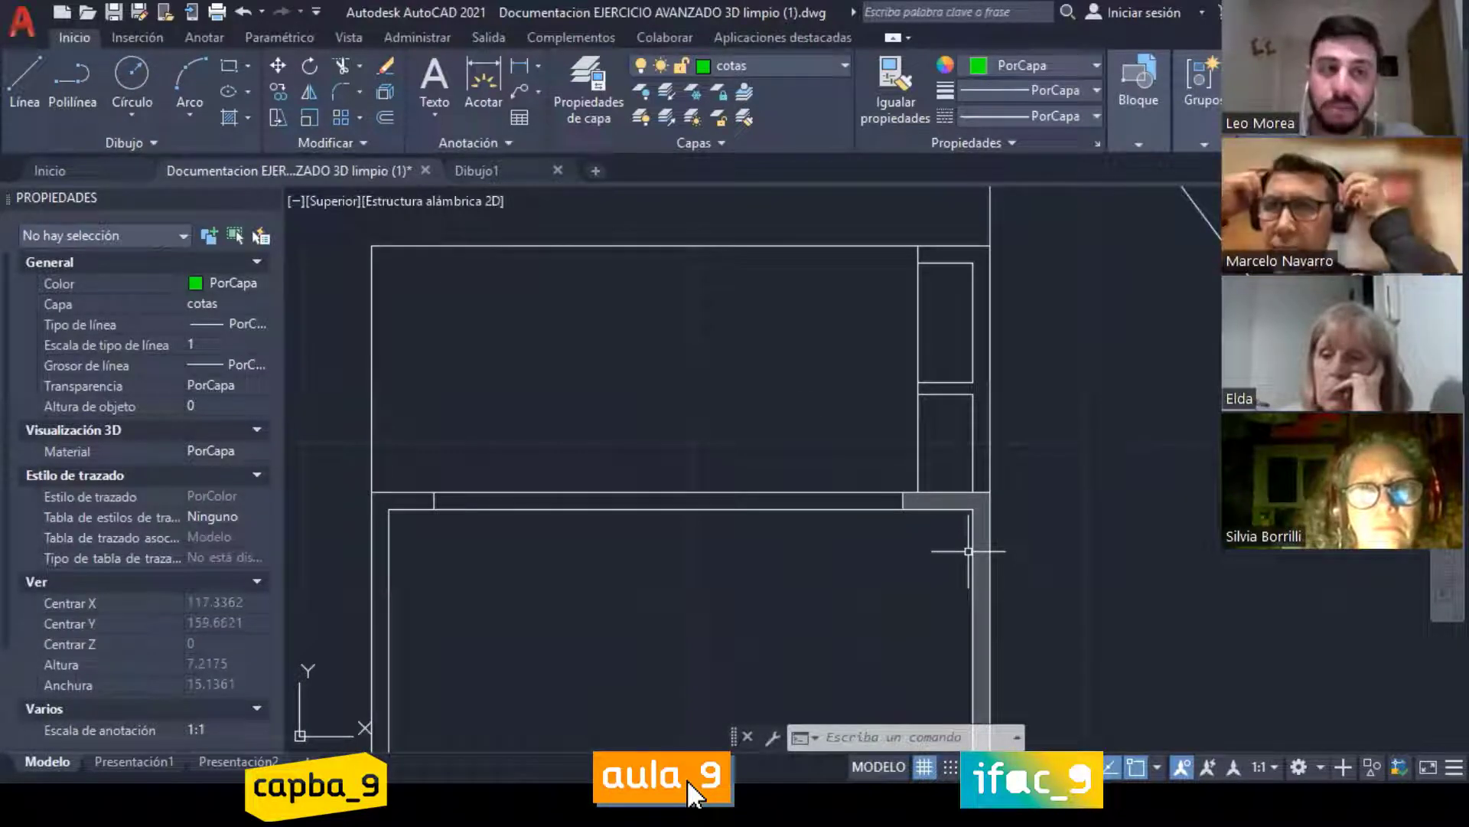
{"action": "left_click", "coordinate": [227, 114]}
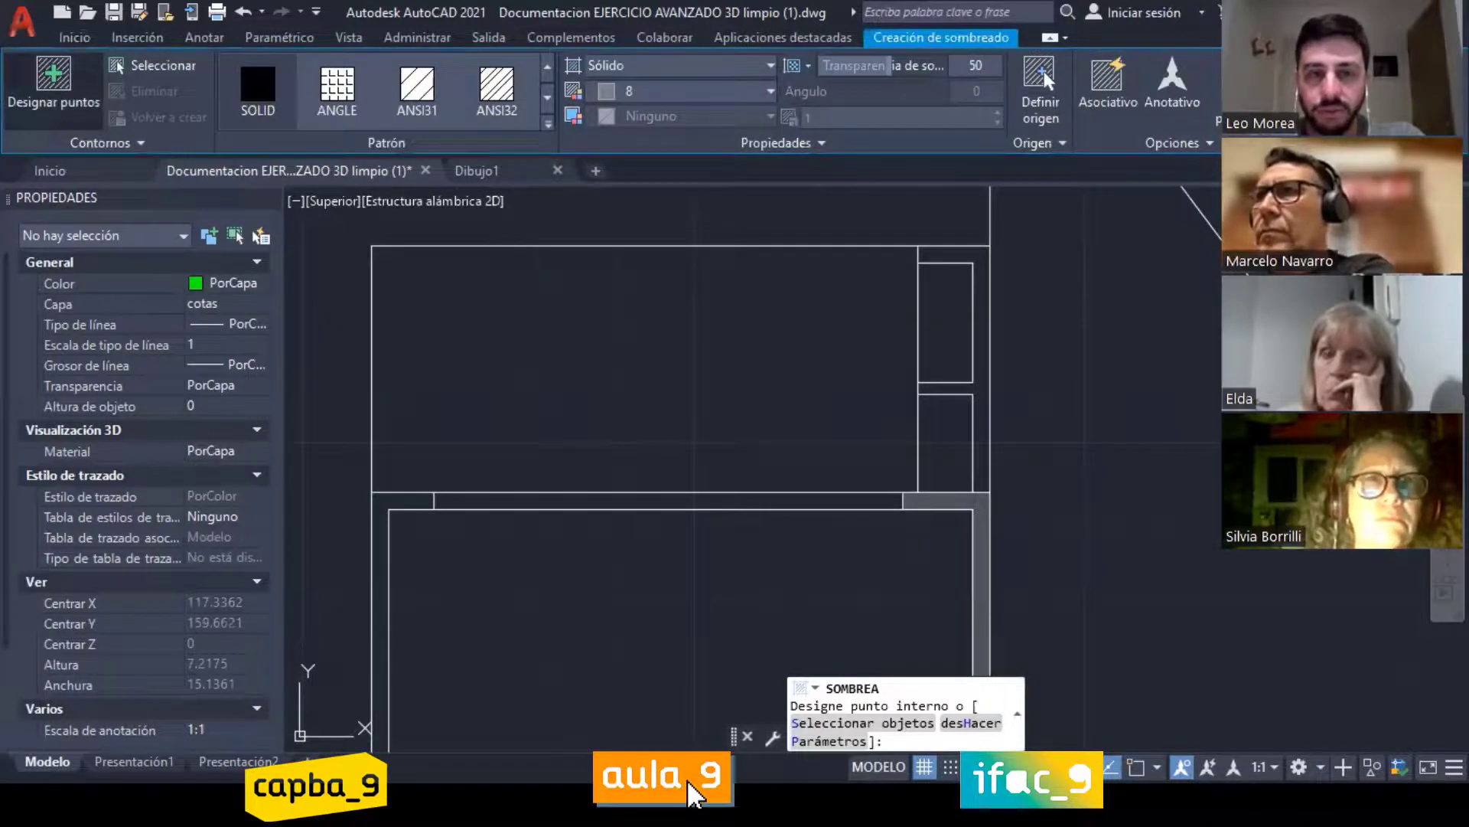
{"action": "left_click", "coordinate": [655, 348]}
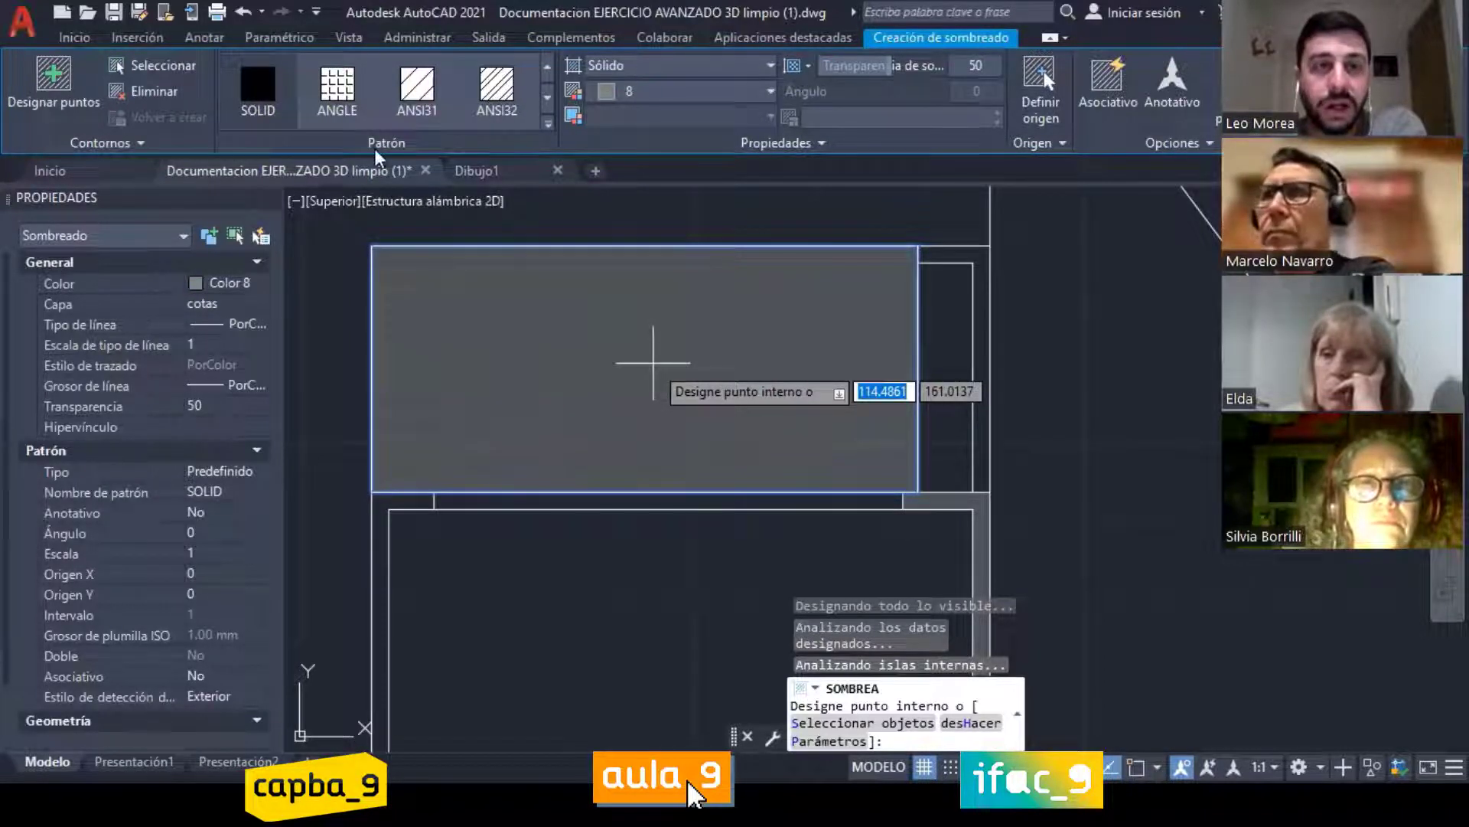
Step: Browse the hatch pattern library and apply the LINE pattern to the large upper rectangle
{"action": "left_click", "coordinate": [548, 124]}
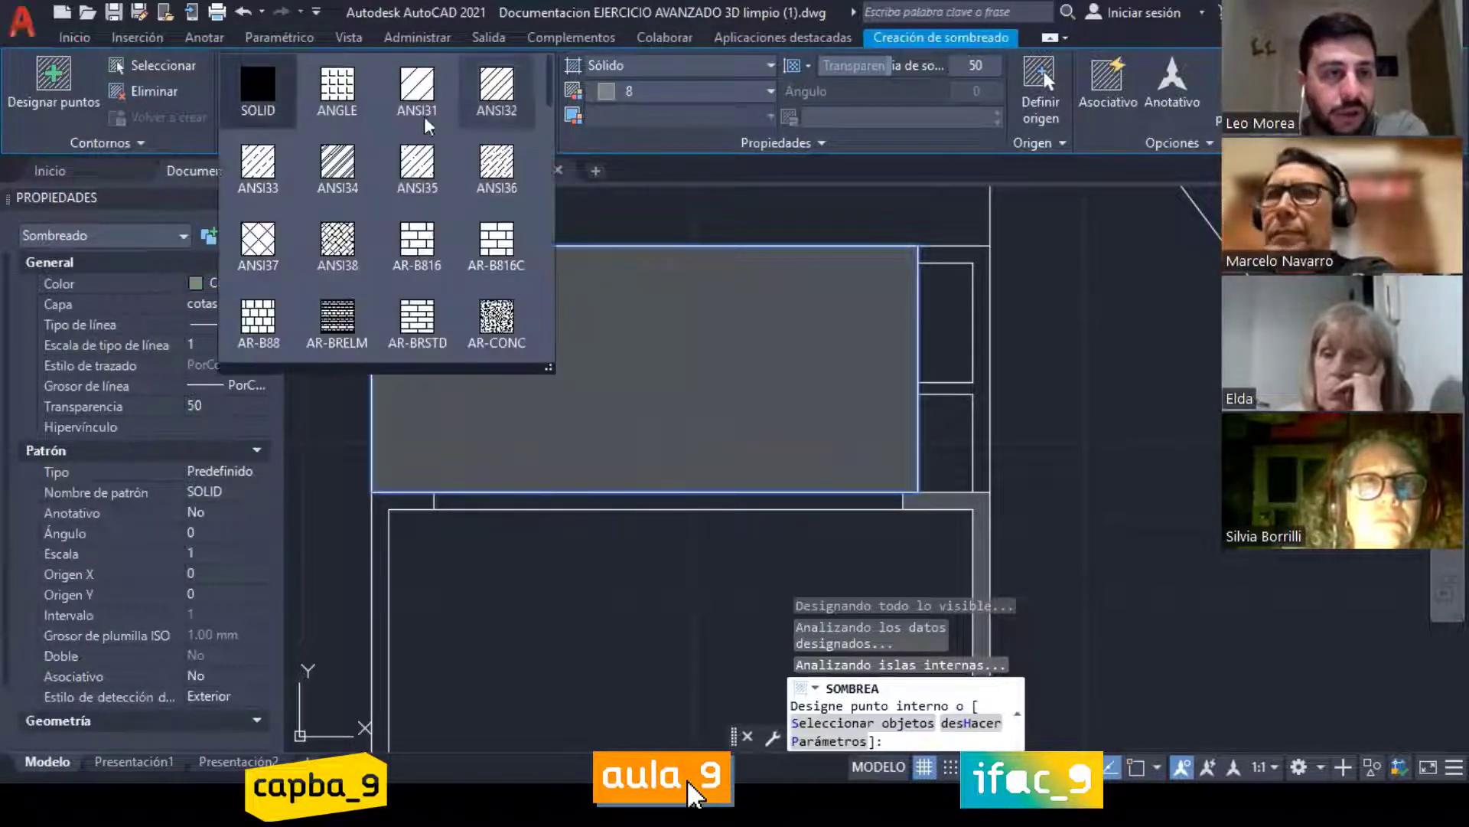
{"action": "scroll", "coordinate": [430, 239], "scroll_direction": "down", "scroll_amount": 1}
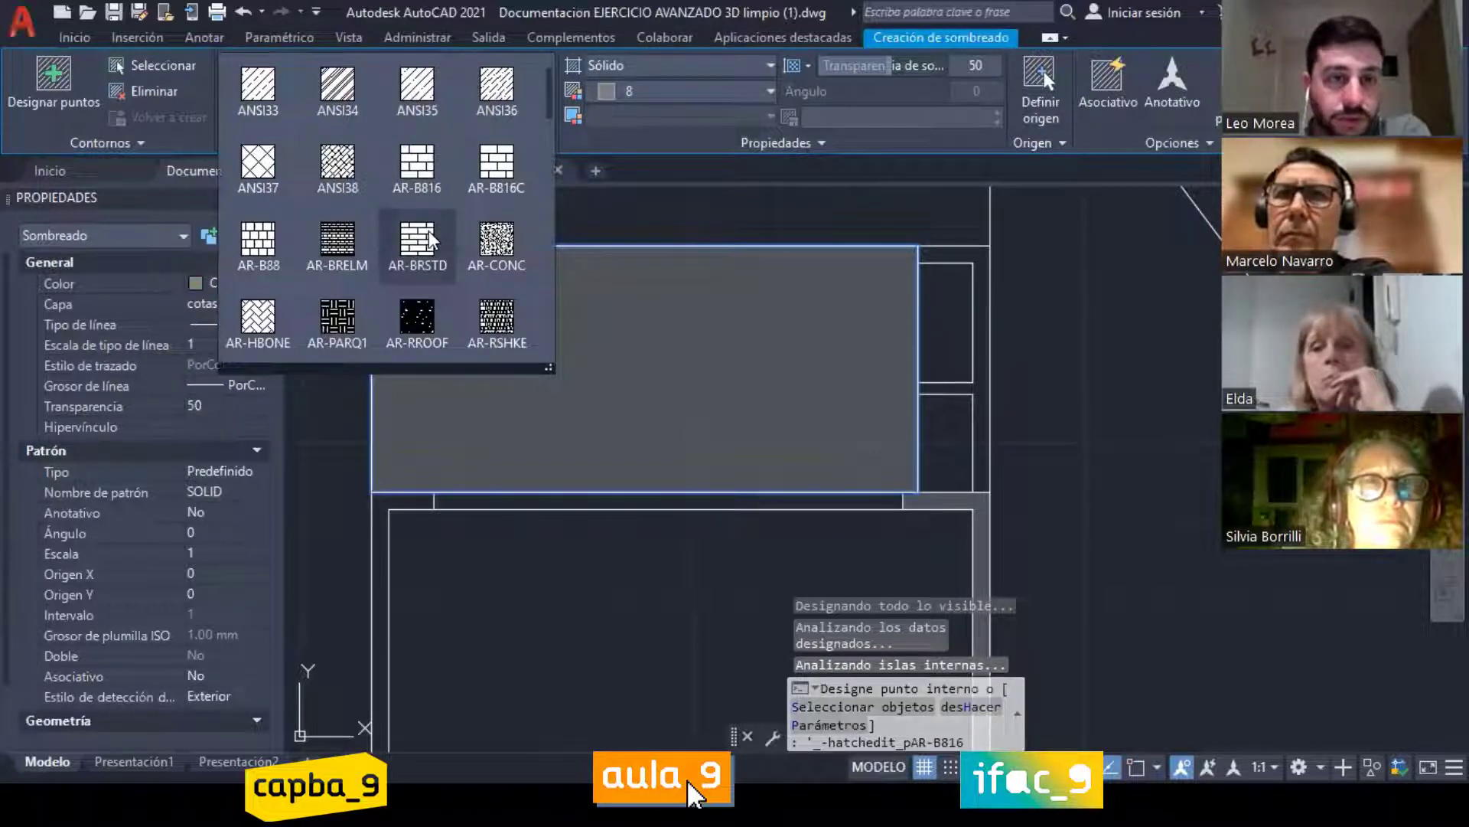
{"action": "scroll", "coordinate": [435, 234], "scroll_direction": "down", "scroll_amount": 4}
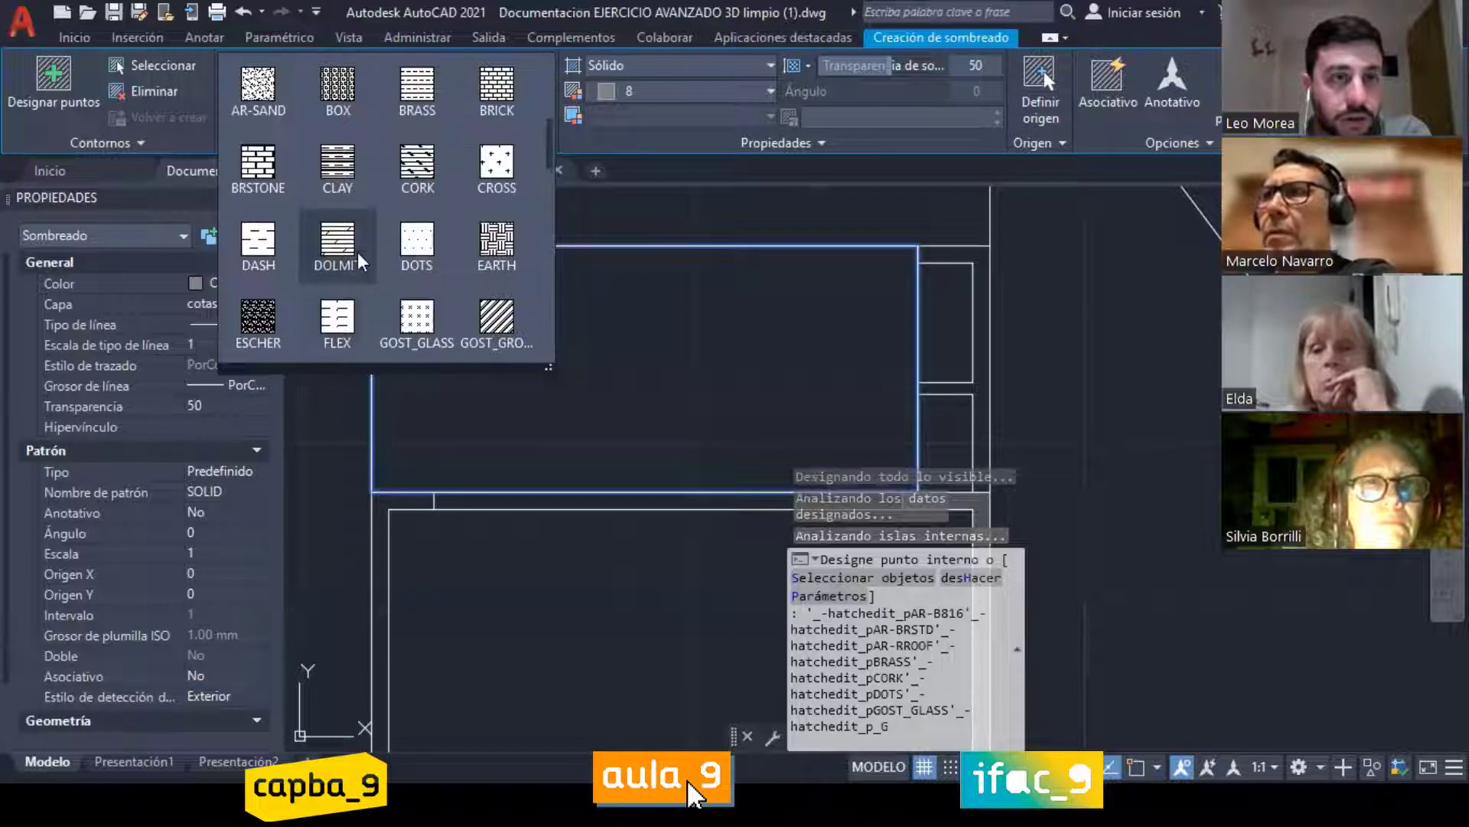
{"action": "scroll", "coordinate": [357, 251], "scroll_direction": "up", "scroll_amount": 2}
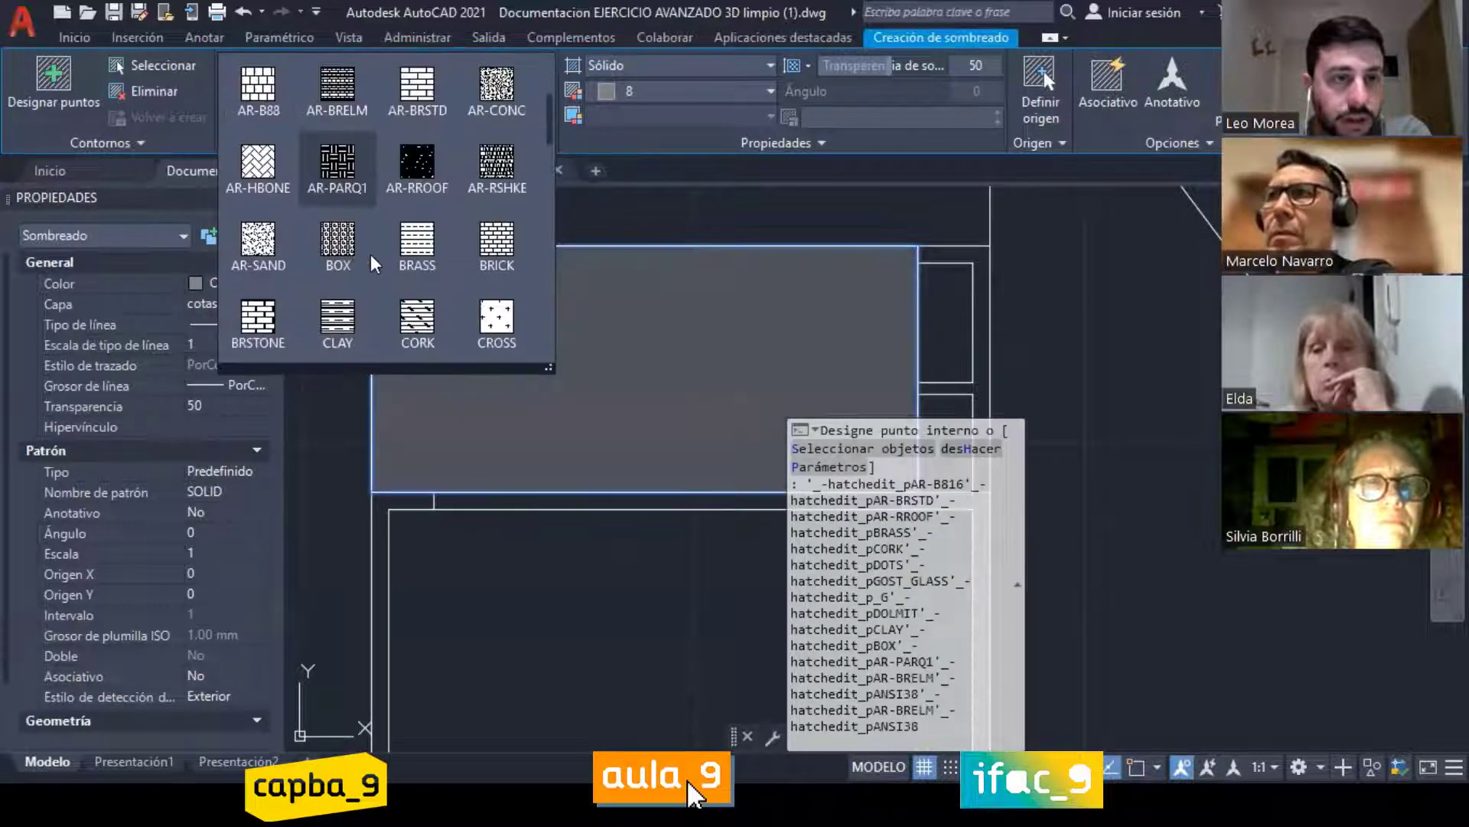
{"action": "scroll", "coordinate": [370, 254], "scroll_direction": "down", "scroll_amount": 7}
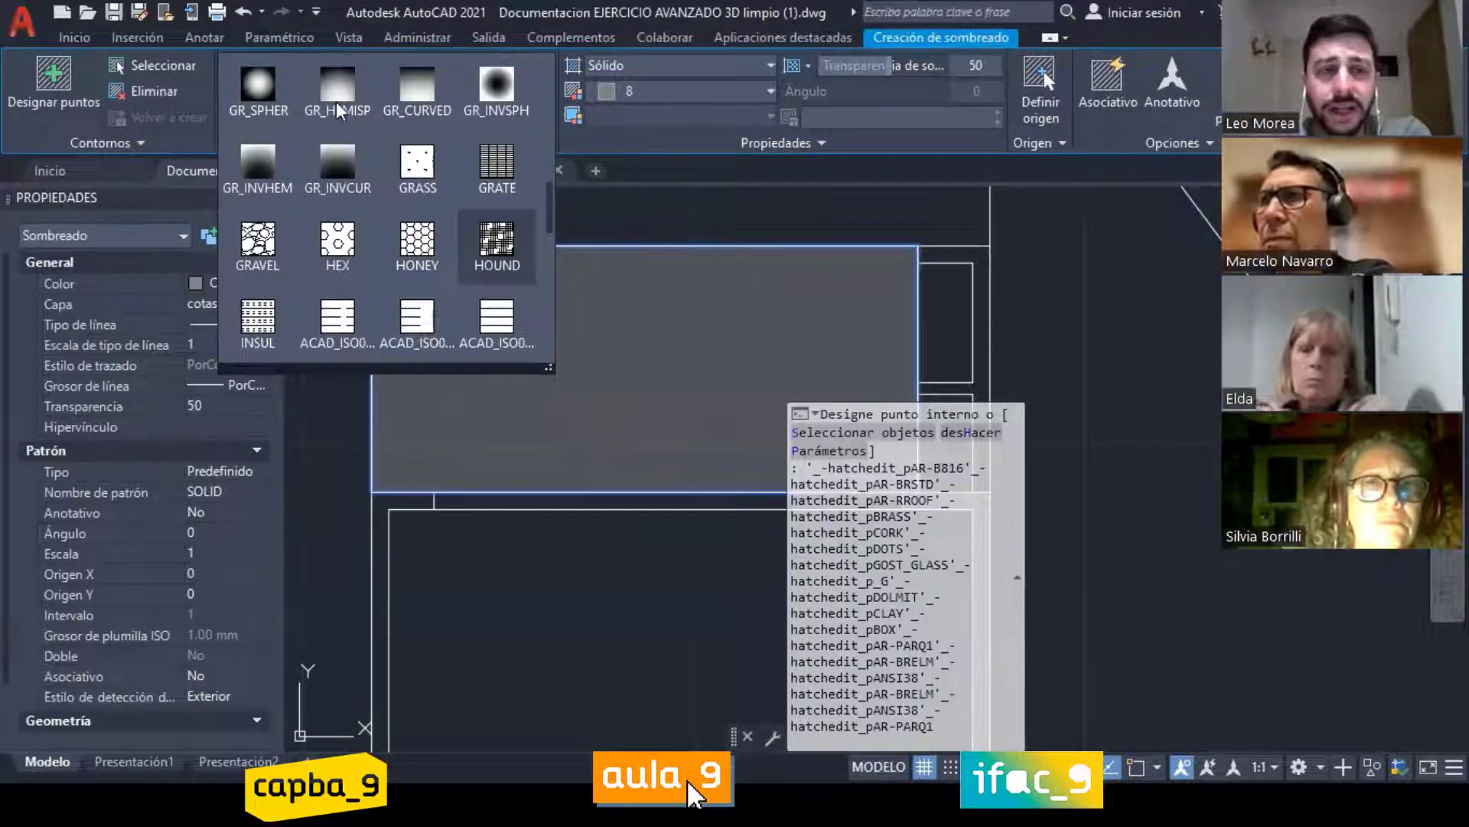
{"action": "scroll", "coordinate": [337, 101], "scroll_direction": "down", "scroll_amount": 4}
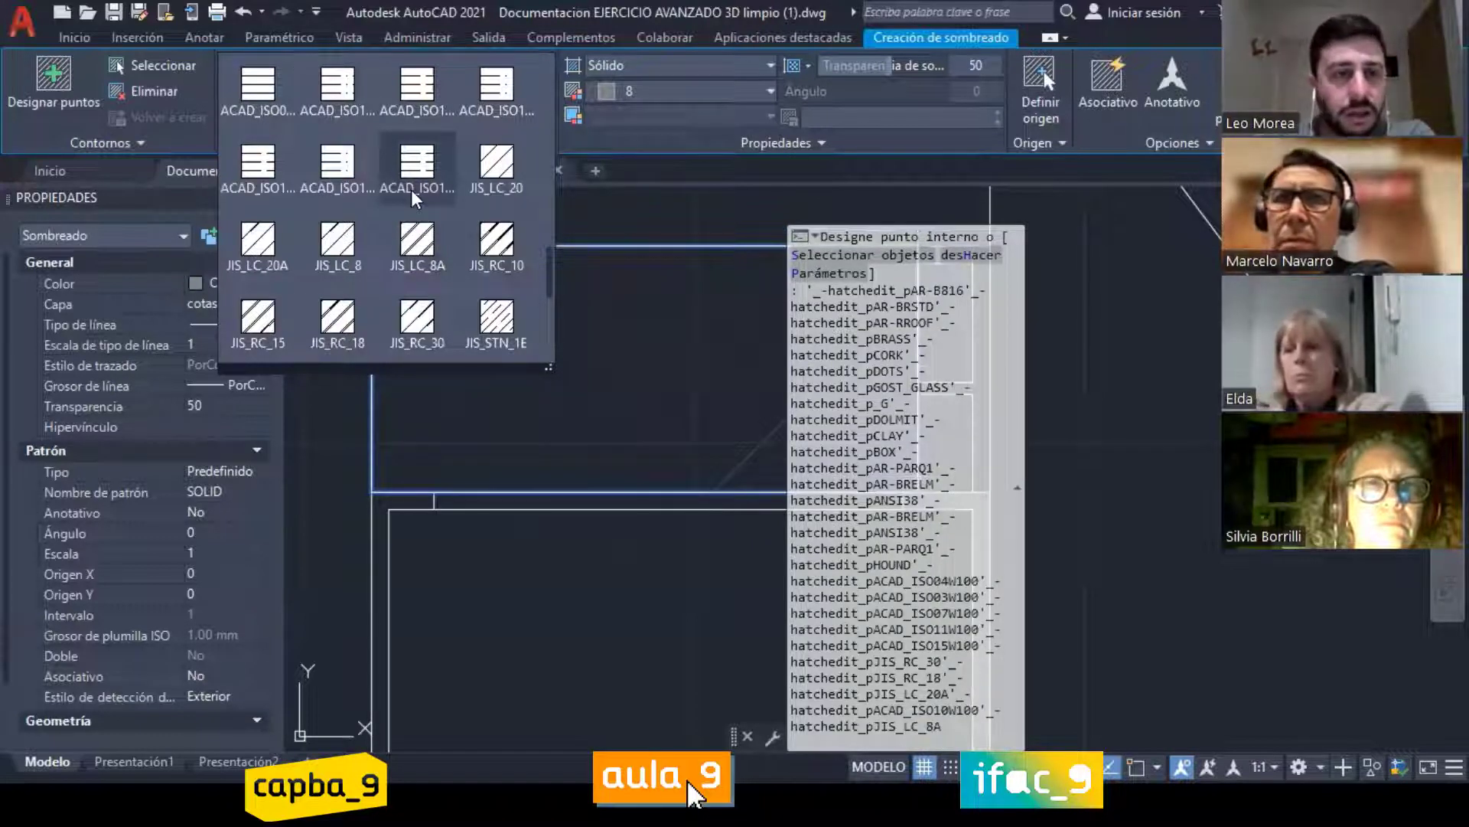
{"action": "scroll", "coordinate": [413, 170], "scroll_direction": "down", "scroll_amount": 3}
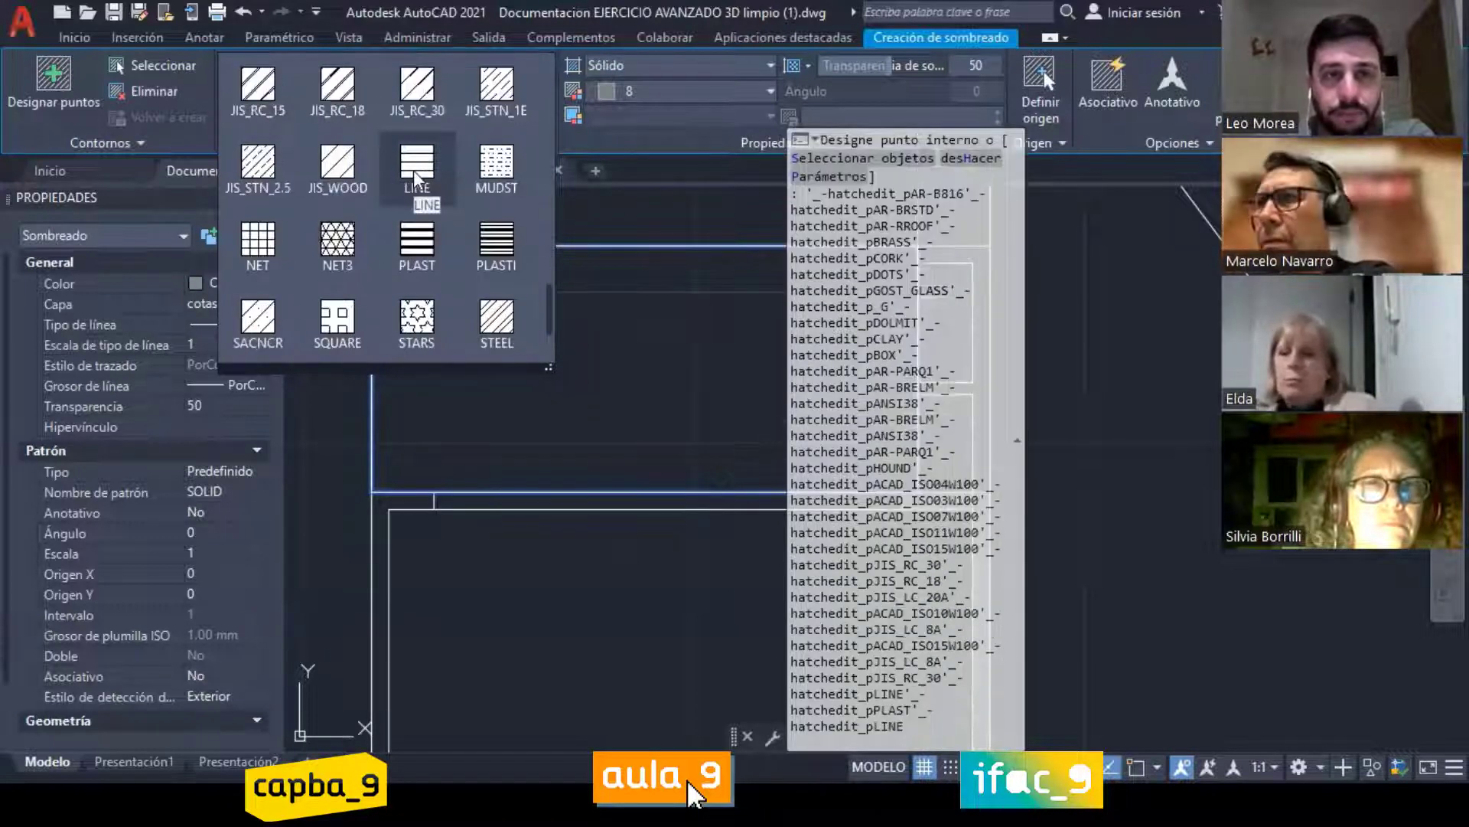
{"action": "left_click", "coordinate": [414, 169]}
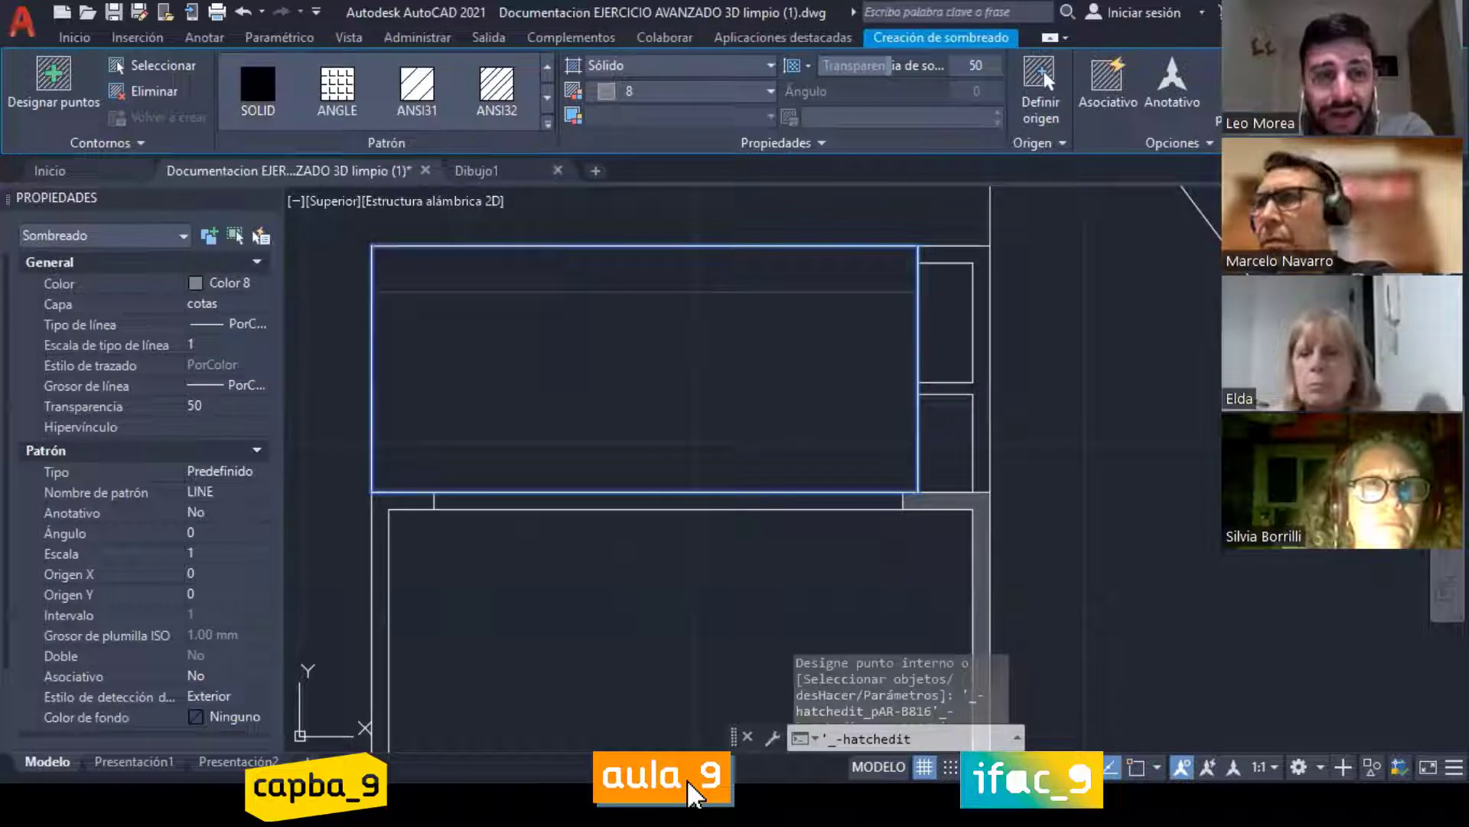
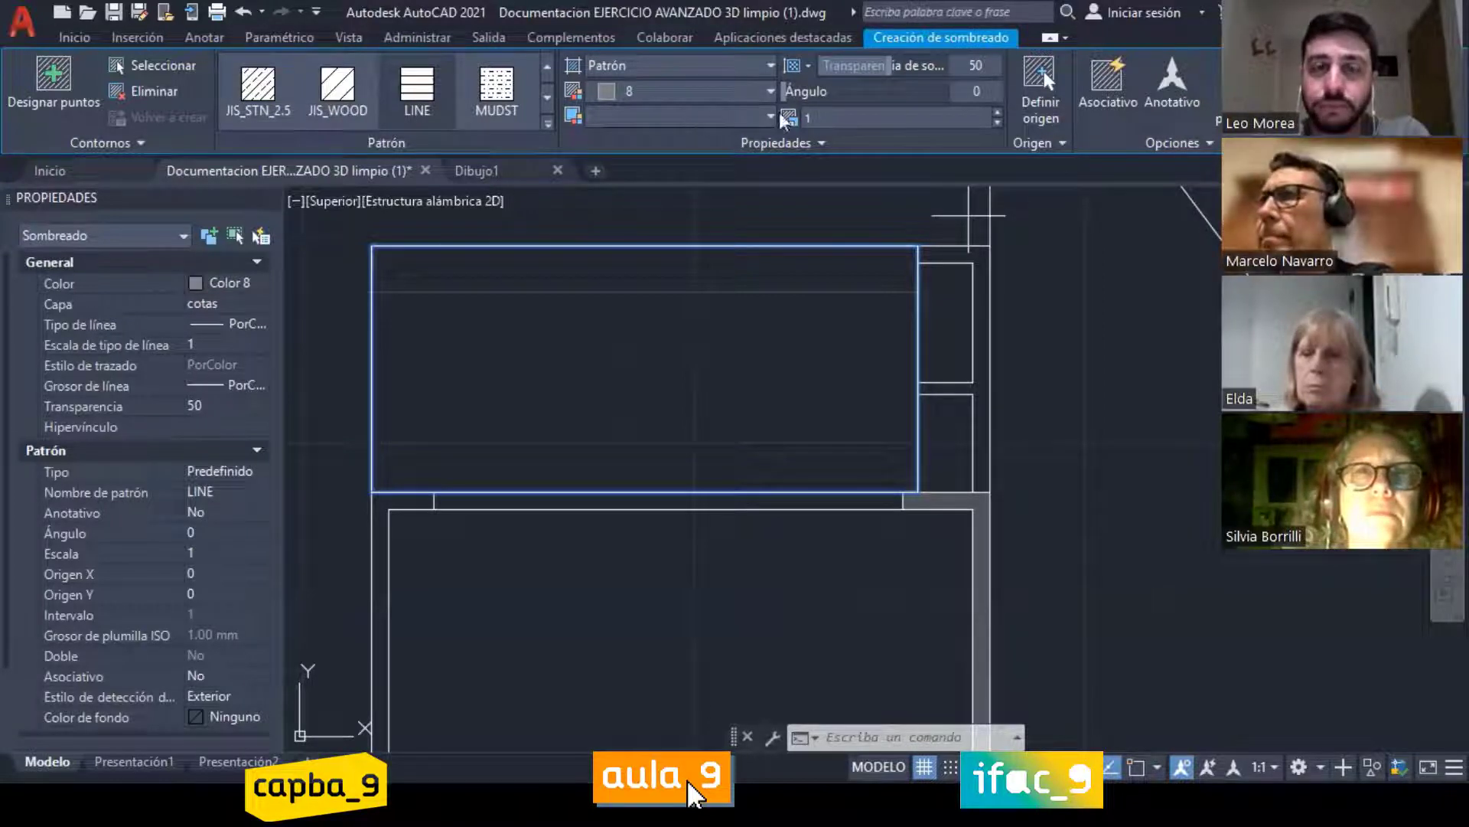
{"action": "left_click", "coordinate": [816, 141]}
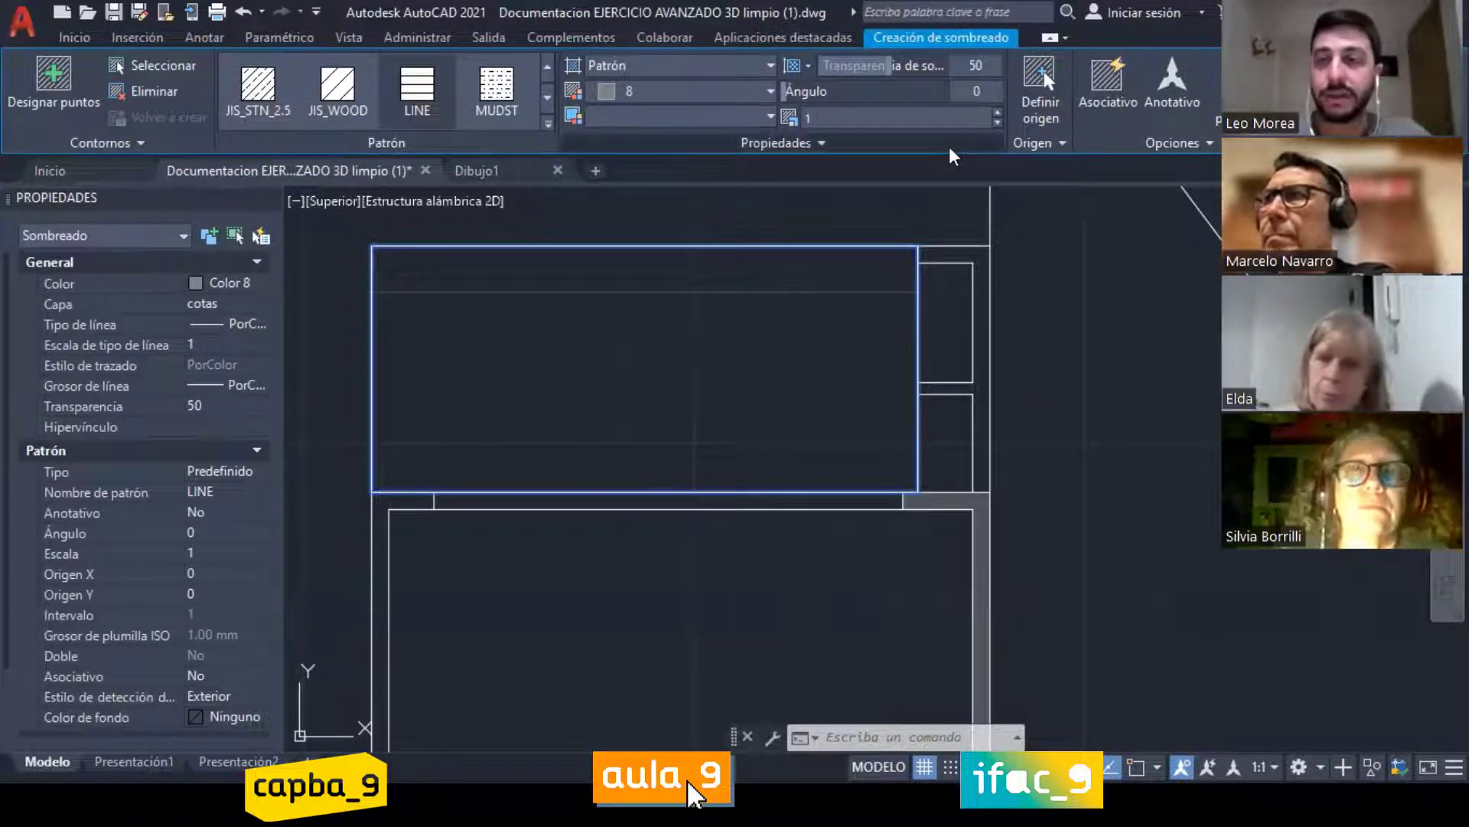
{"action": "left_click", "coordinate": [1160, 144]}
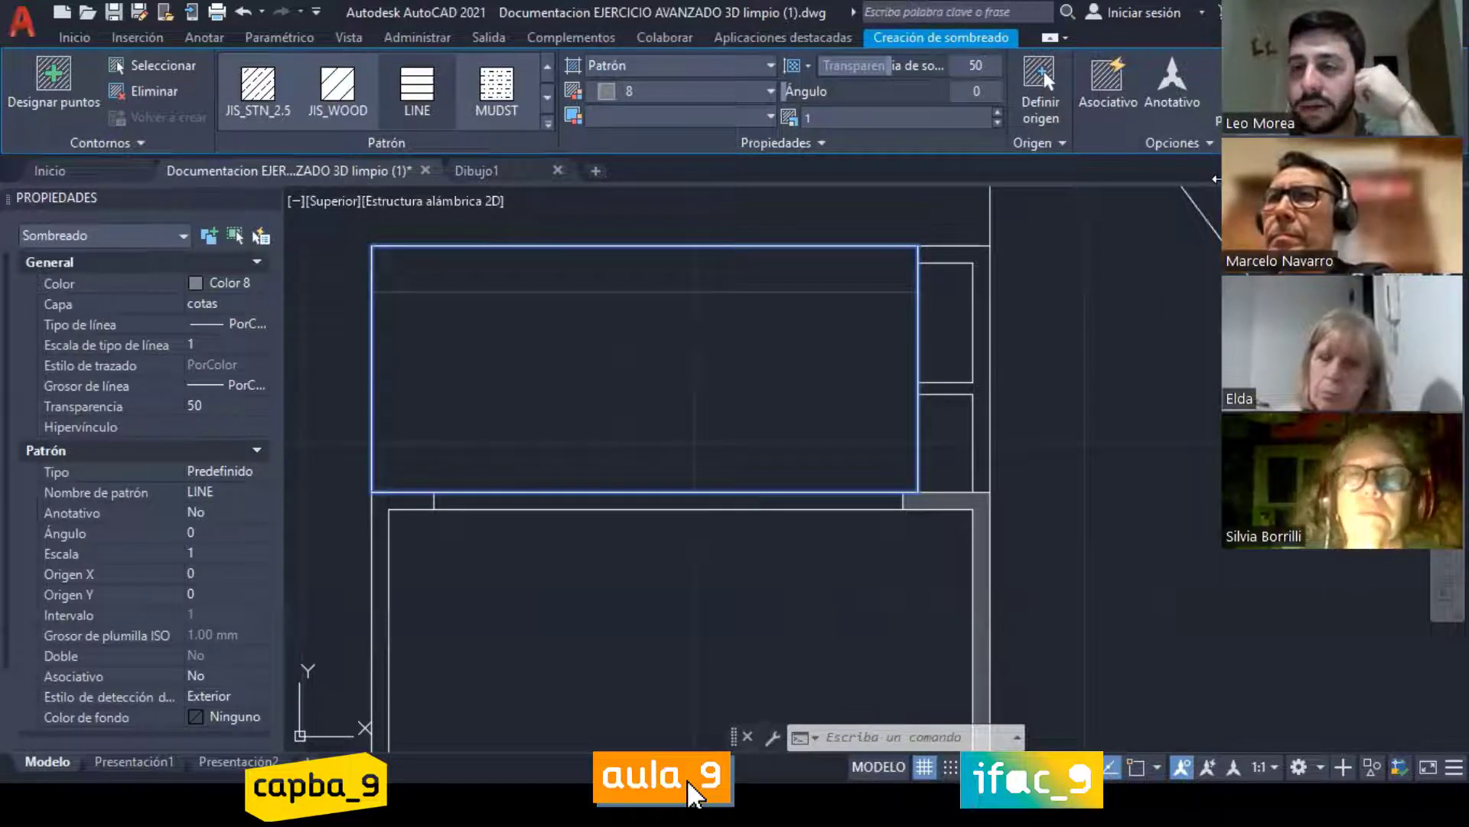
{"action": "left_click", "coordinate": [1206, 141]}
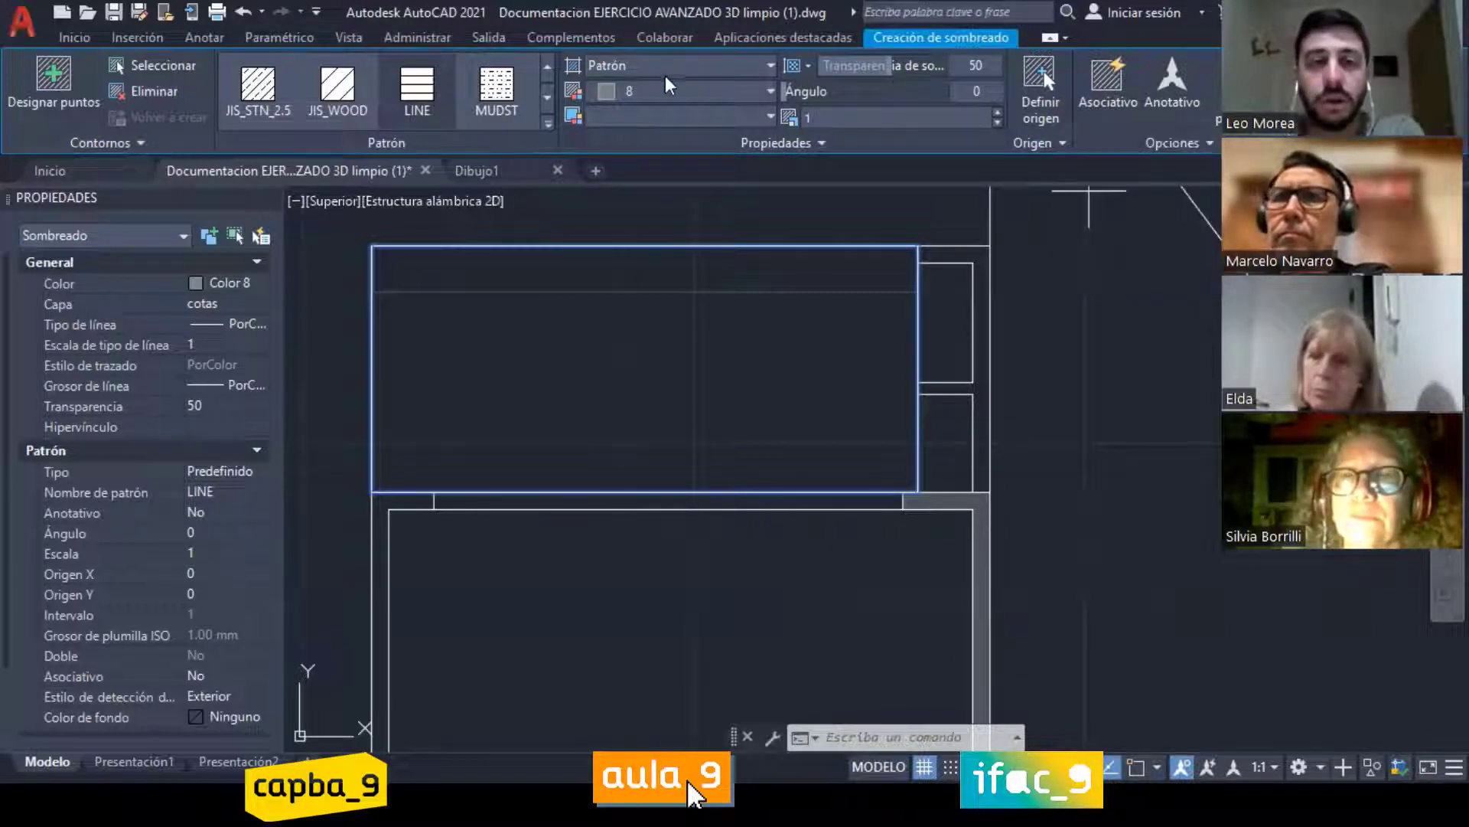
Step: Set the upper rectangle's LINE hatch colour to red (Rojo) and its transparency to 0
{"action": "left_click", "coordinate": [687, 93]}
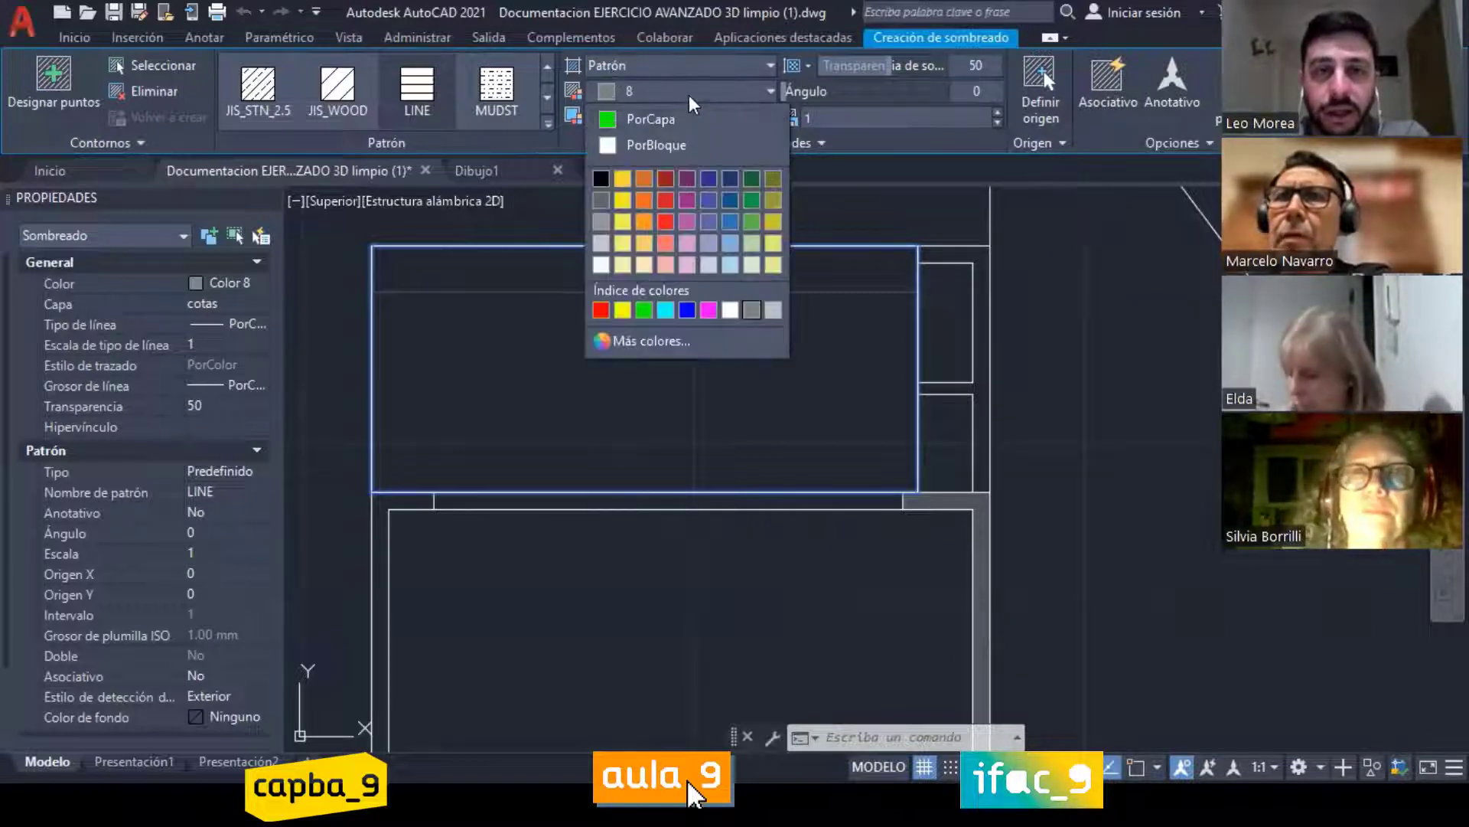
{"action": "left_click", "coordinate": [600, 310]}
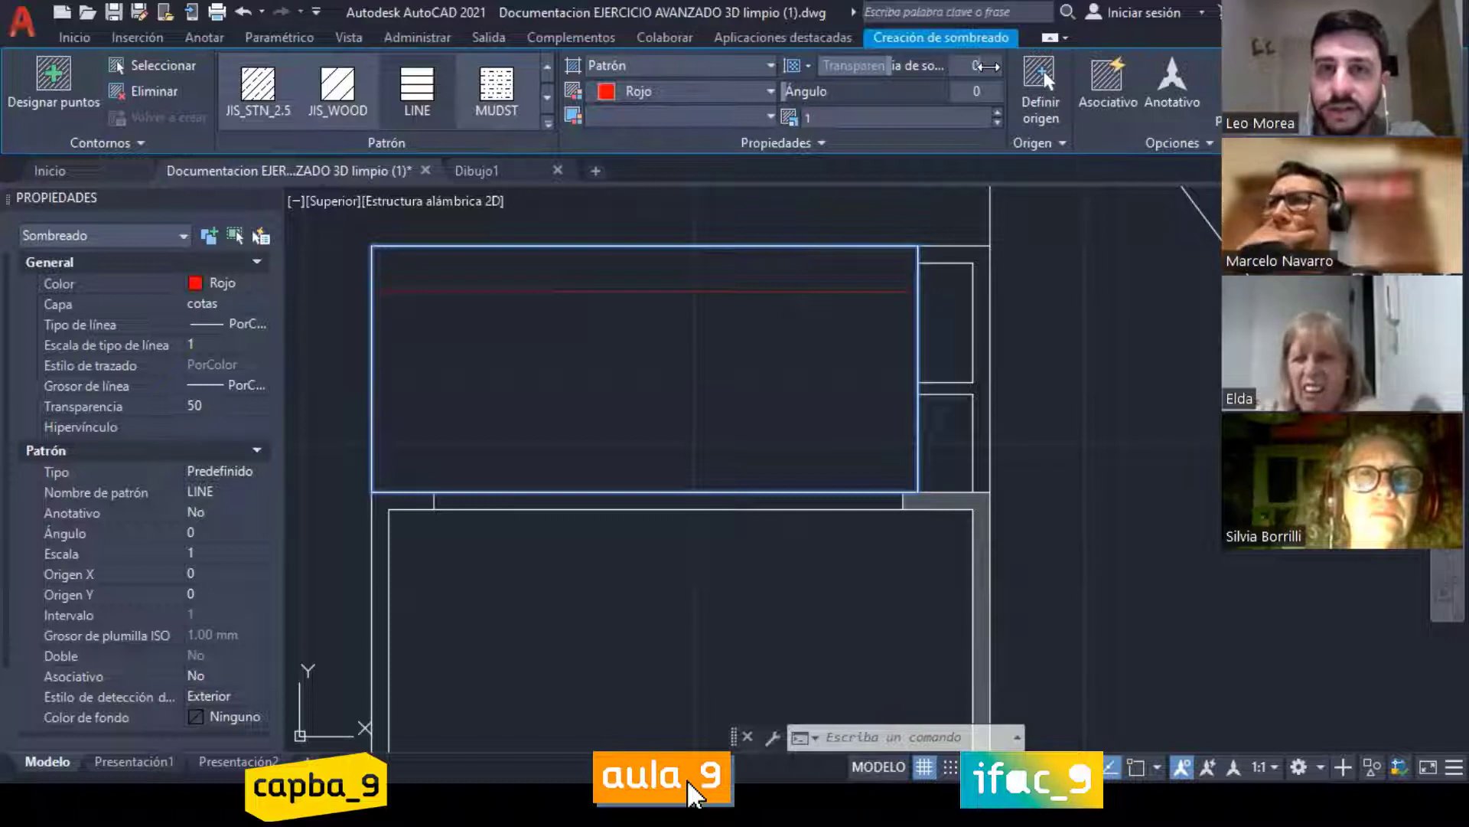
{"action": "left_click_drag", "start_coordinate": [974, 66], "coordinate": [871, 140]}
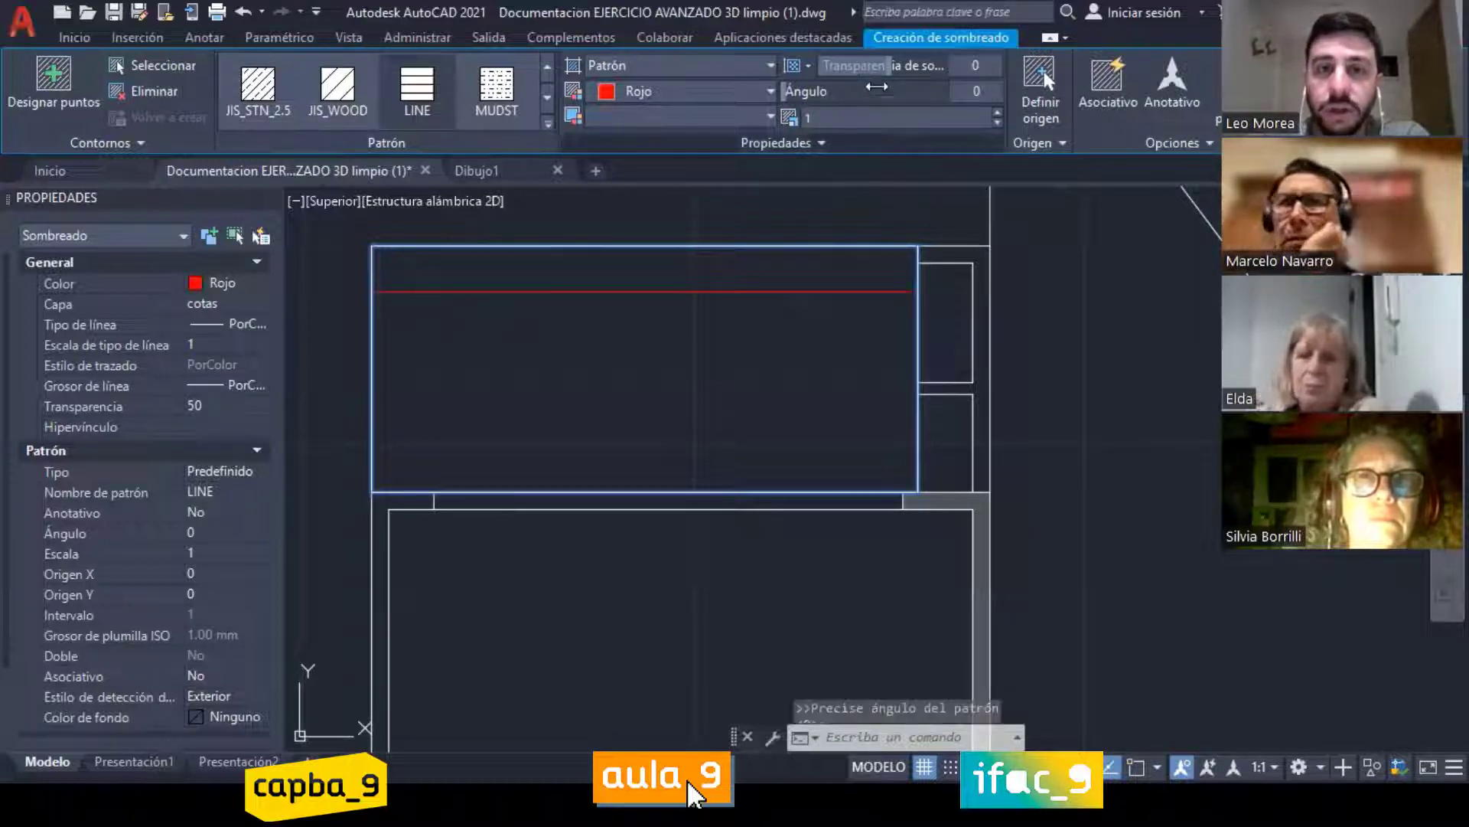
Step: Set the LINE pattern's angle to 45 and finish the hatch in the upper rectangle
{"action": "left_click", "coordinate": [877, 139]}
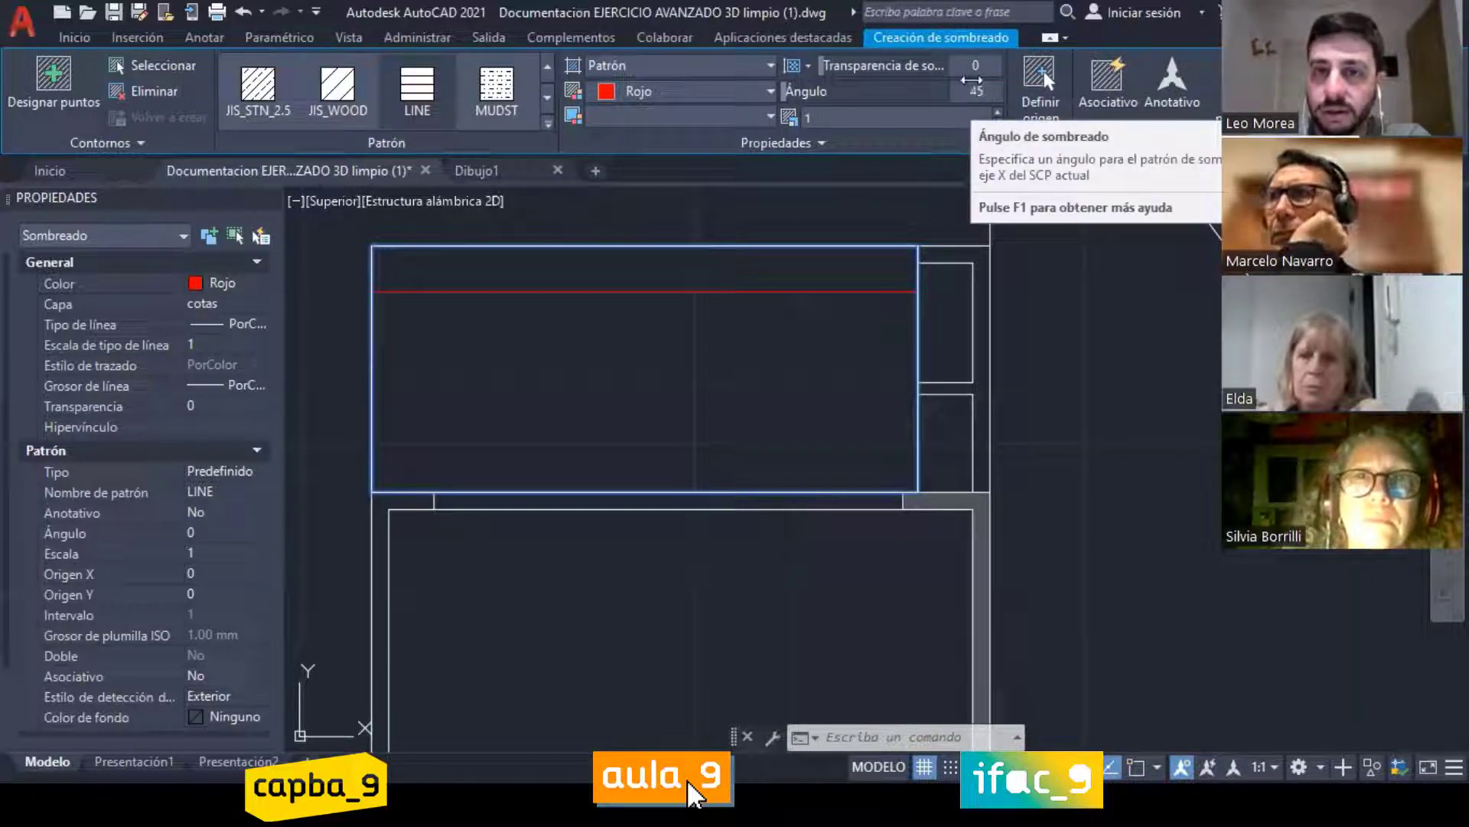
{"action": "key", "text": "Return"}
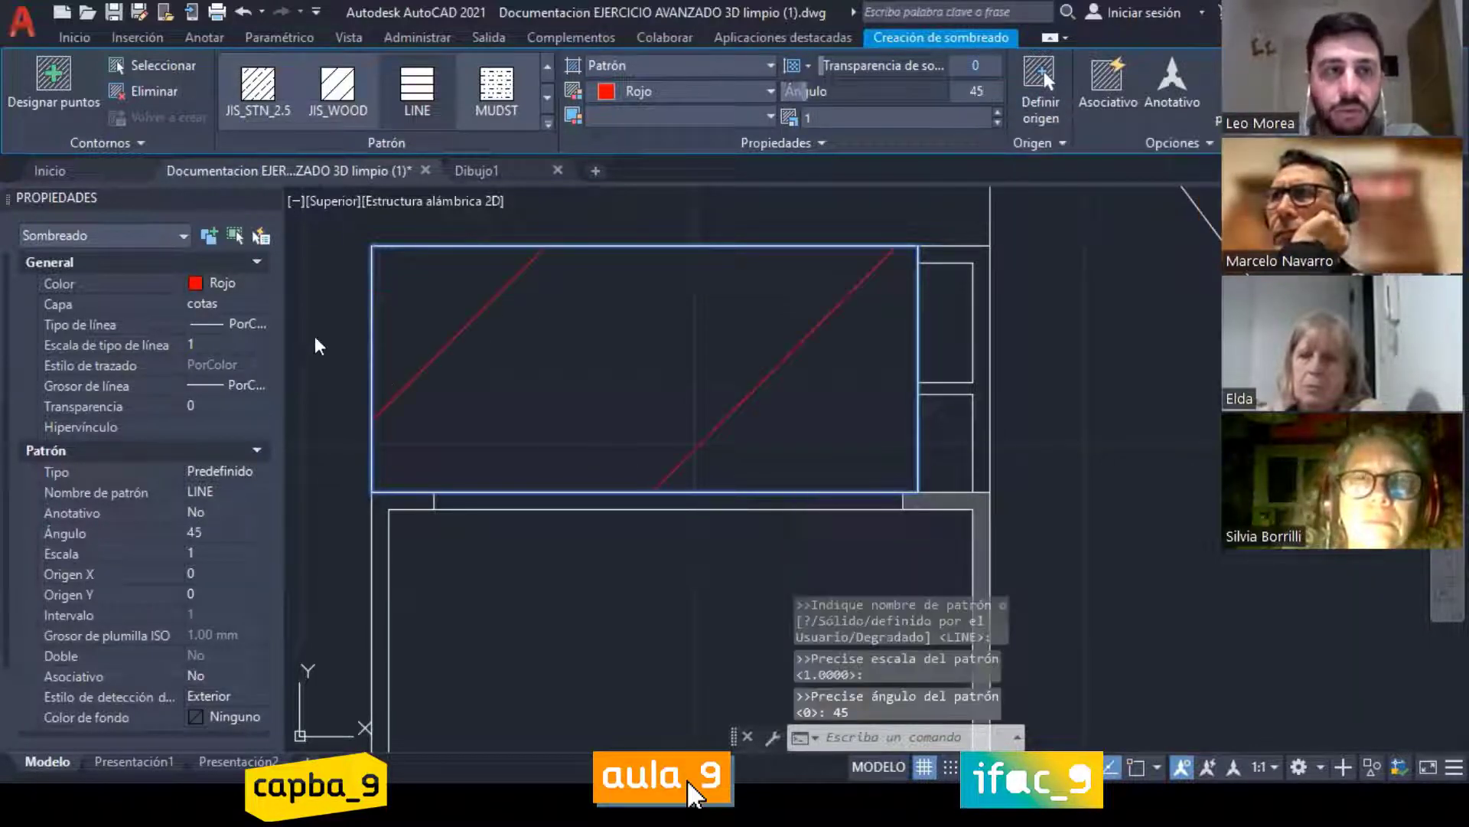
{"action": "left_click", "coordinate": [1057, 144]}
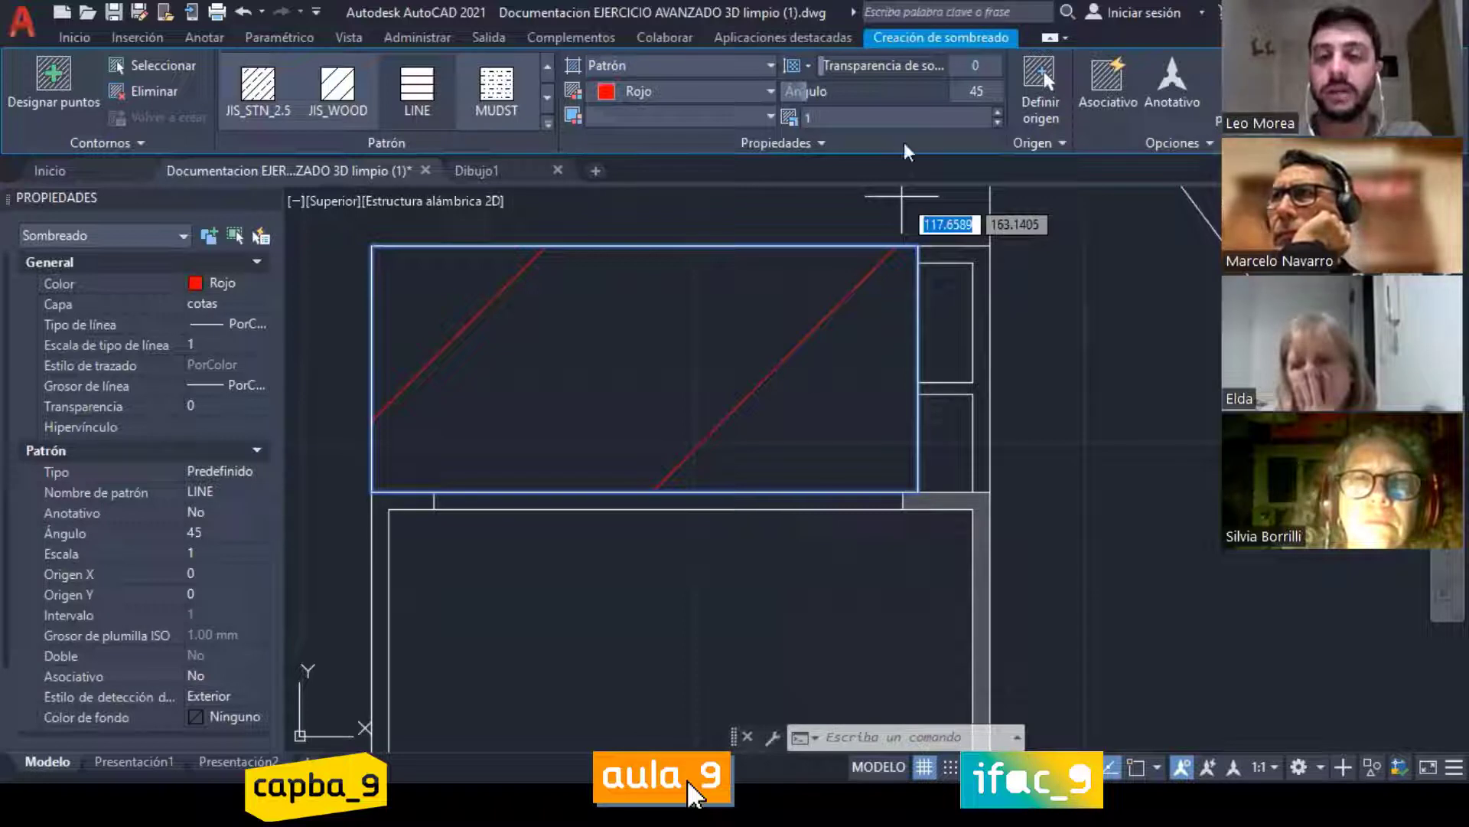
{"action": "left_click", "coordinate": [1203, 137]}
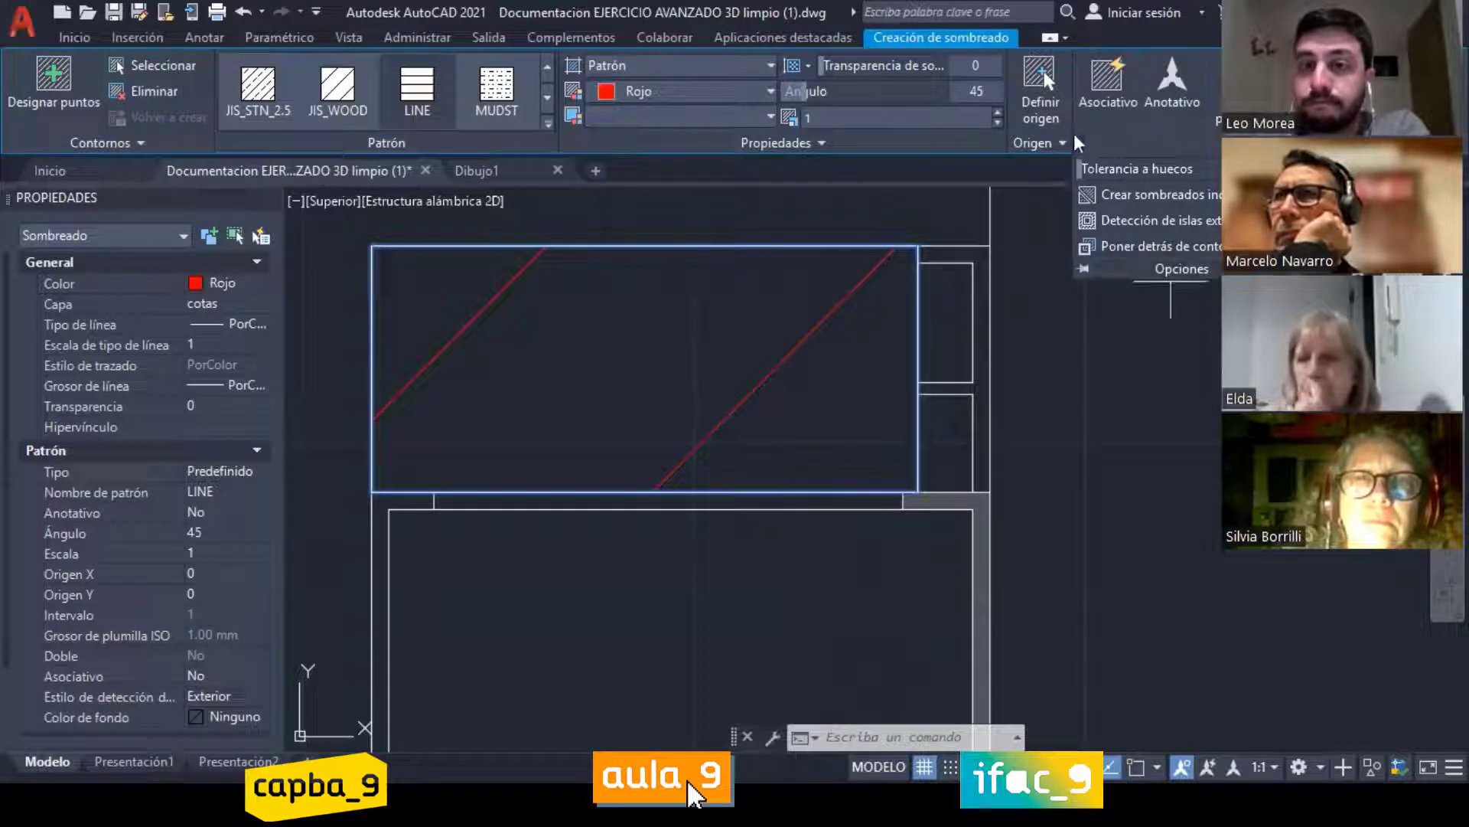
{"action": "left_click", "coordinate": [135, 145]}
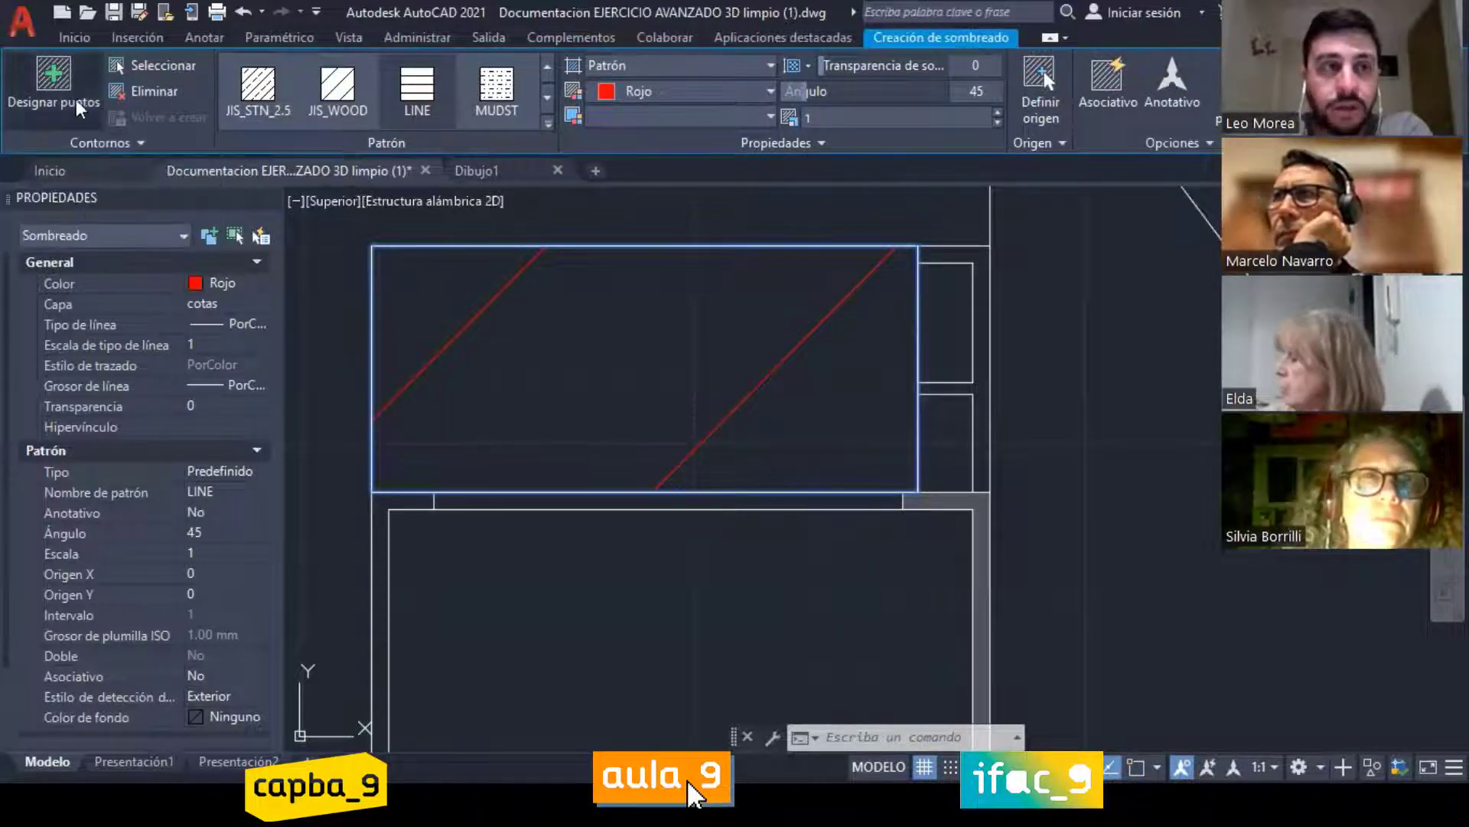
{"action": "key", "text": "Return"}
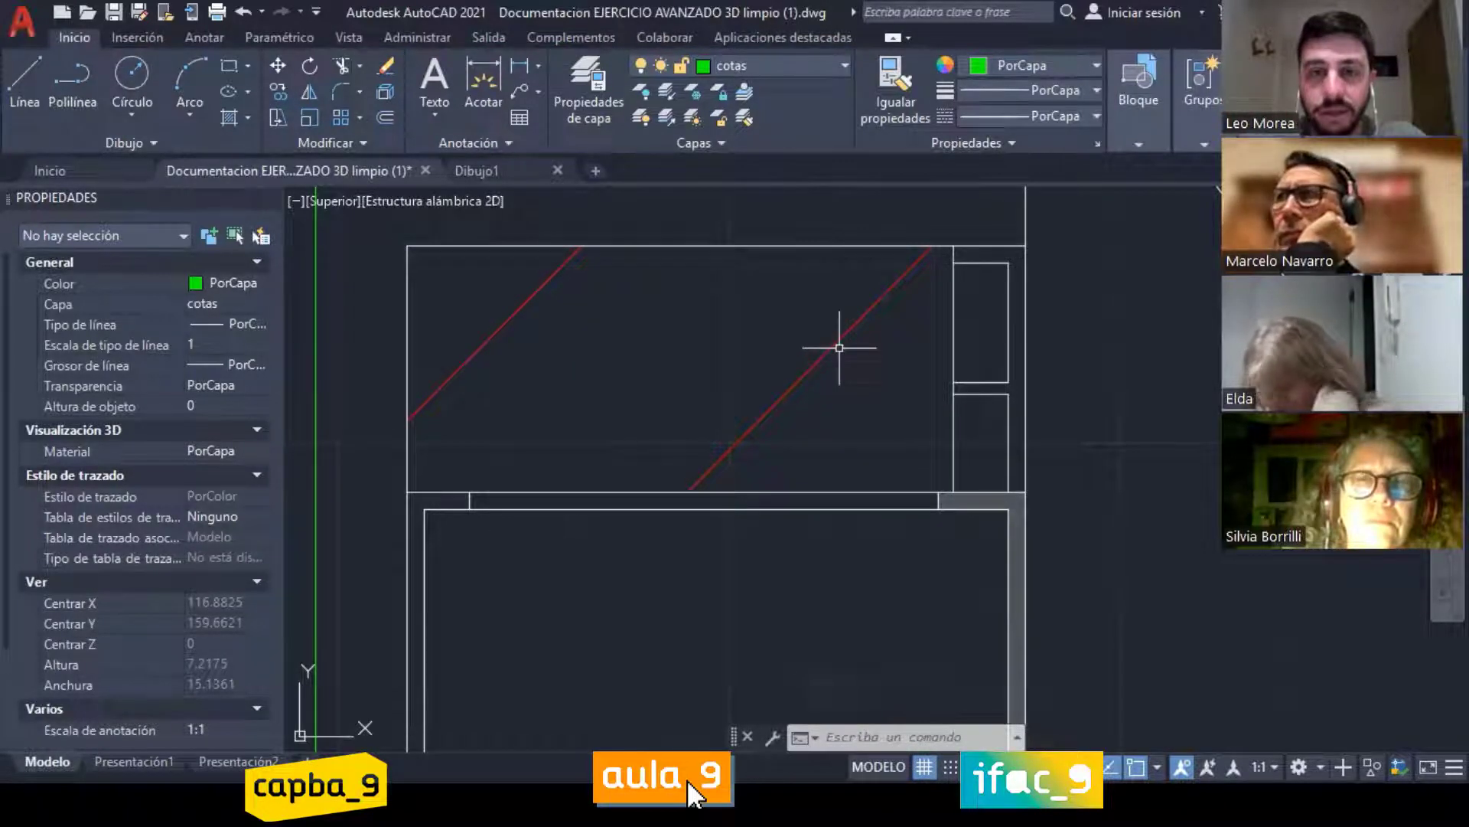
Step: Select the finished red LINE hatch and change its pattern angle to 0
{"action": "left_click", "coordinate": [842, 320]}
{"action": "left_click", "coordinate": [980, 97]}
{"action": "type", "text": "0"}
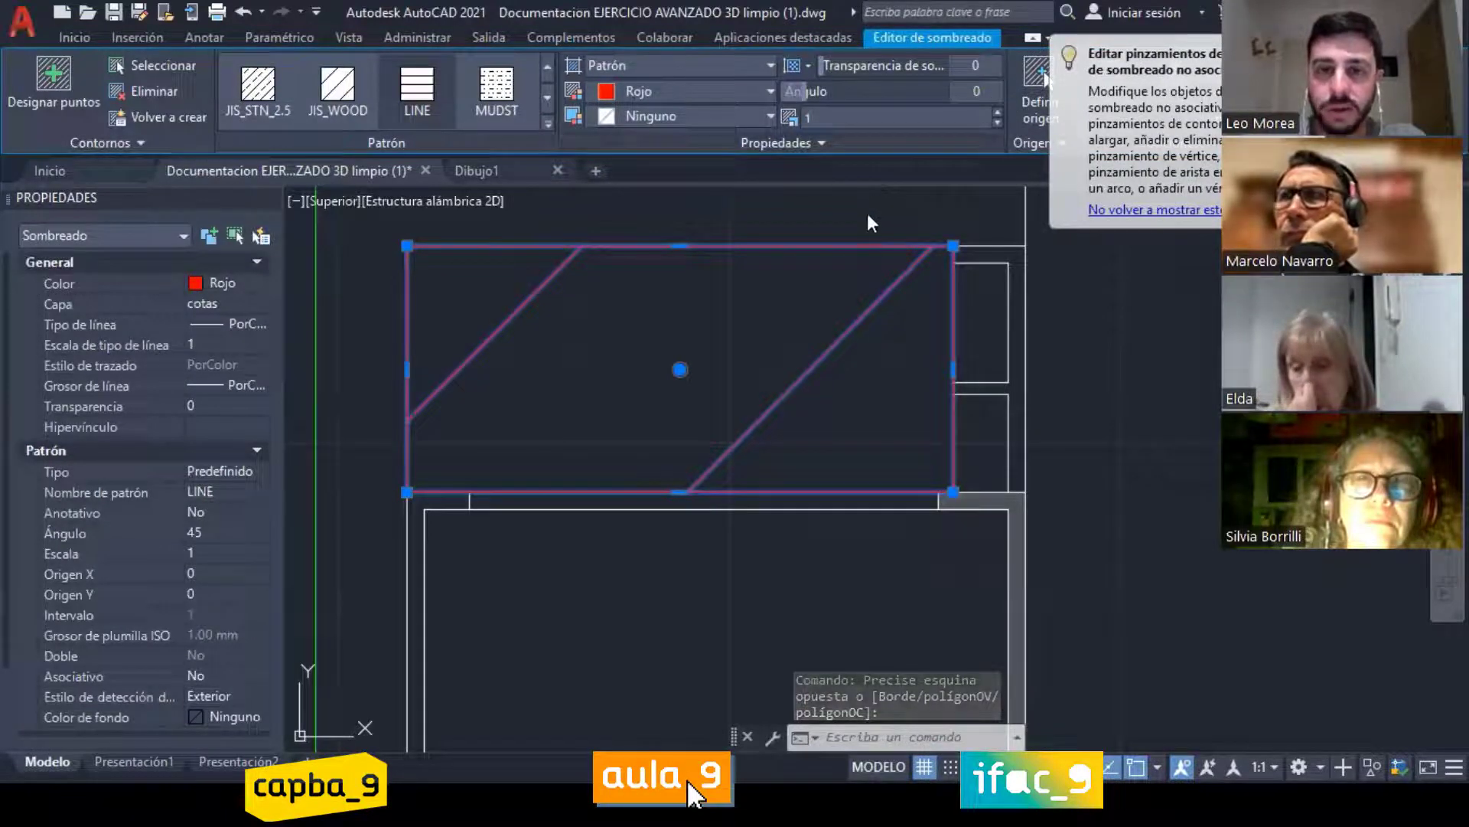
{"action": "key", "text": "Return"}
{"action": "key", "text": "Escape"}
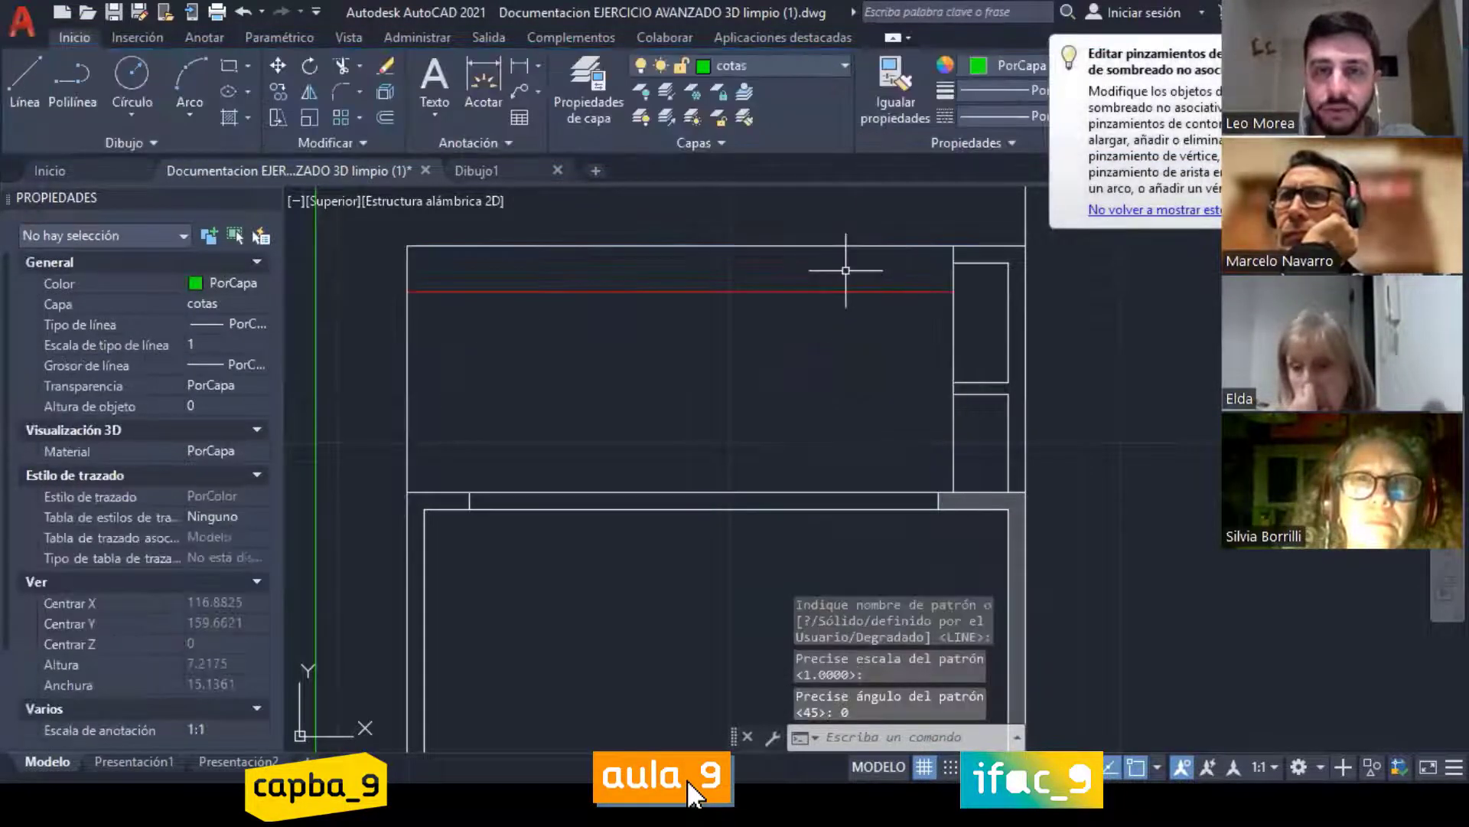
Step: Set the red LINE hatch's angle to 90 and deselect it
{"action": "left_click", "coordinate": [813, 291]}
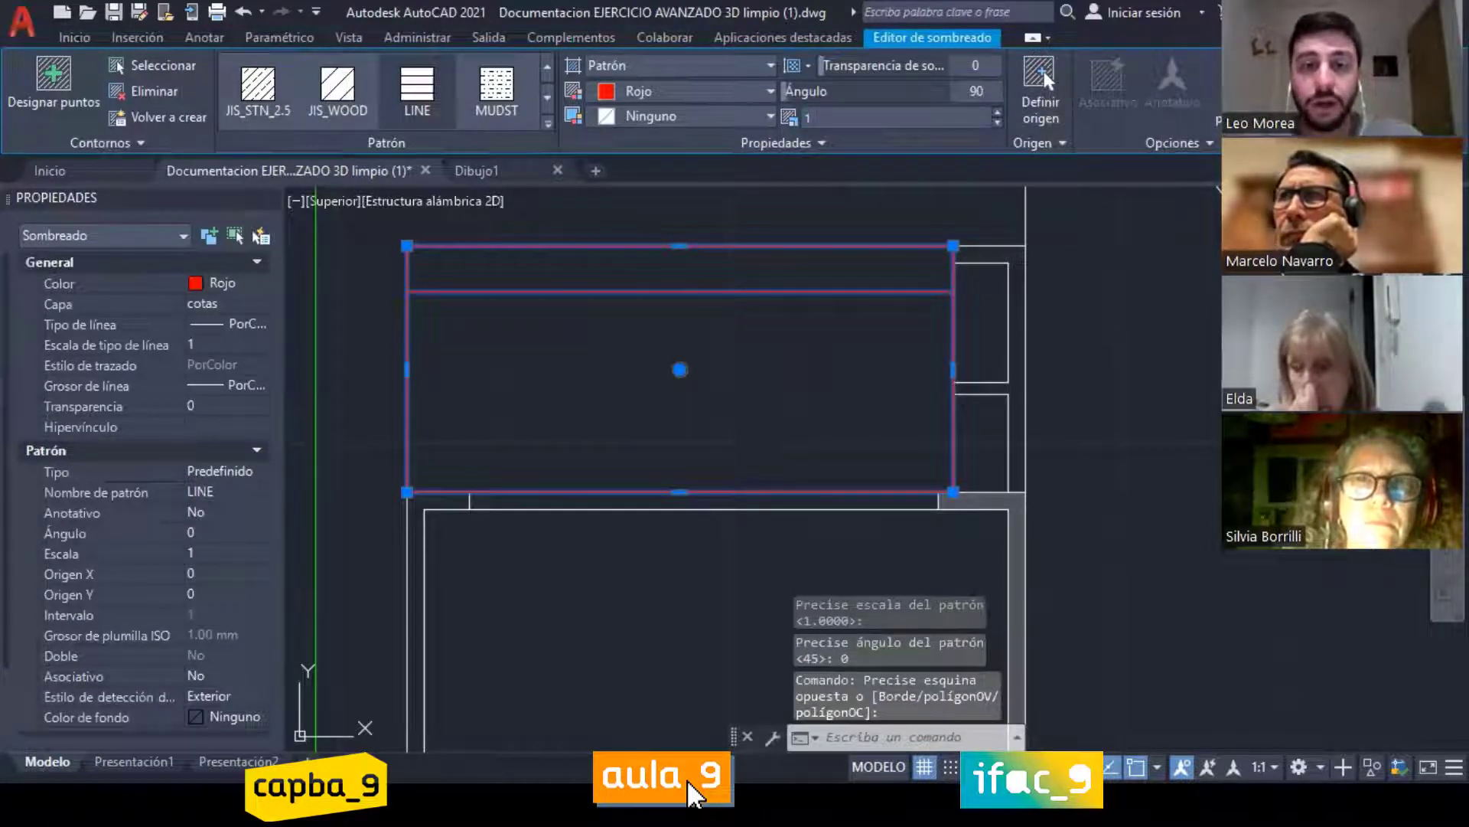
{"action": "key", "text": "Return"}
{"action": "key", "text": "Escape"}
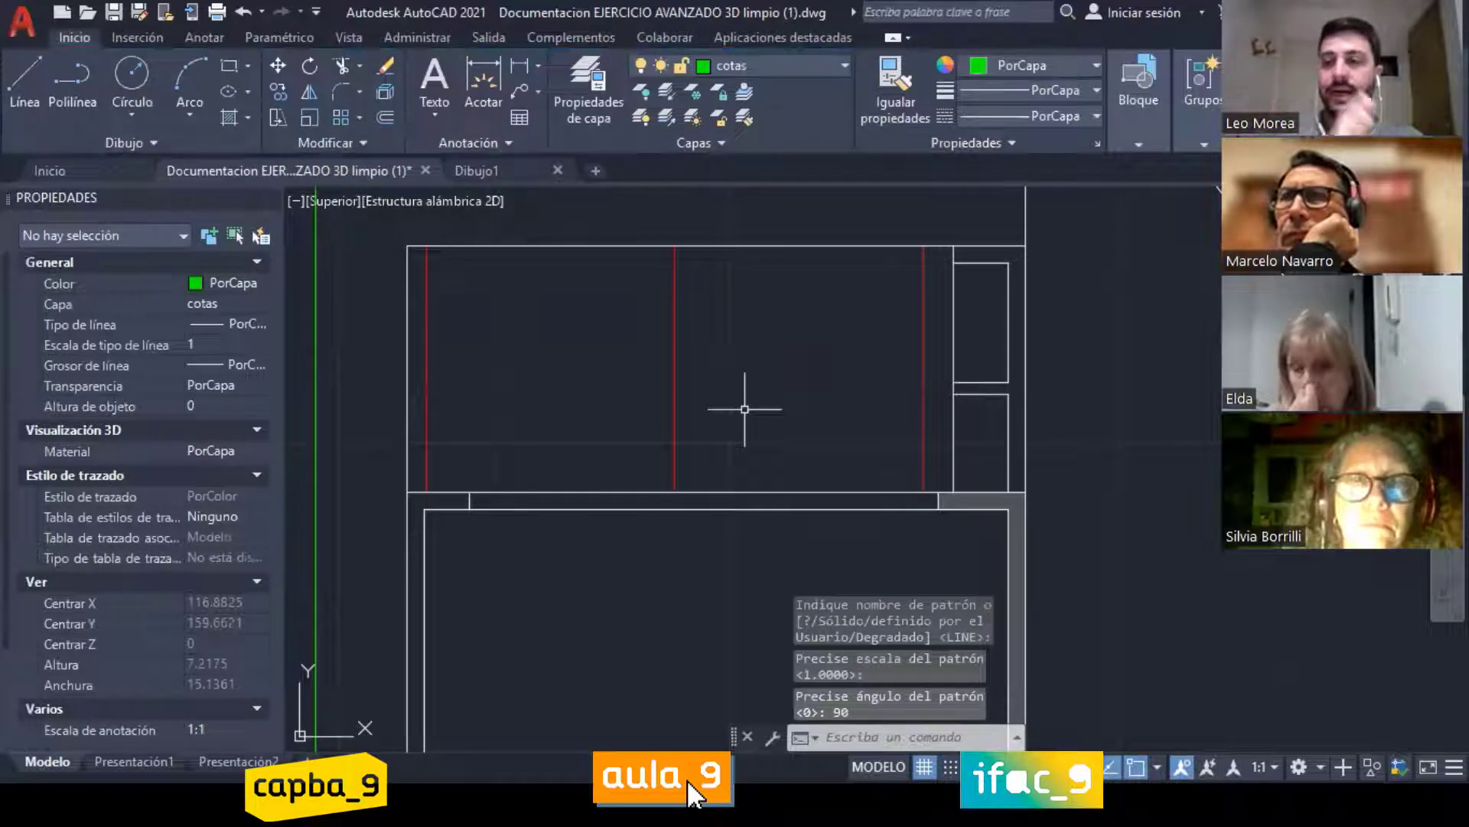
Step: Open the Edit Hatch settings for the vertical LINE hatch and set its scale to 0.1
{"action": "left_click", "coordinate": [673, 357]}
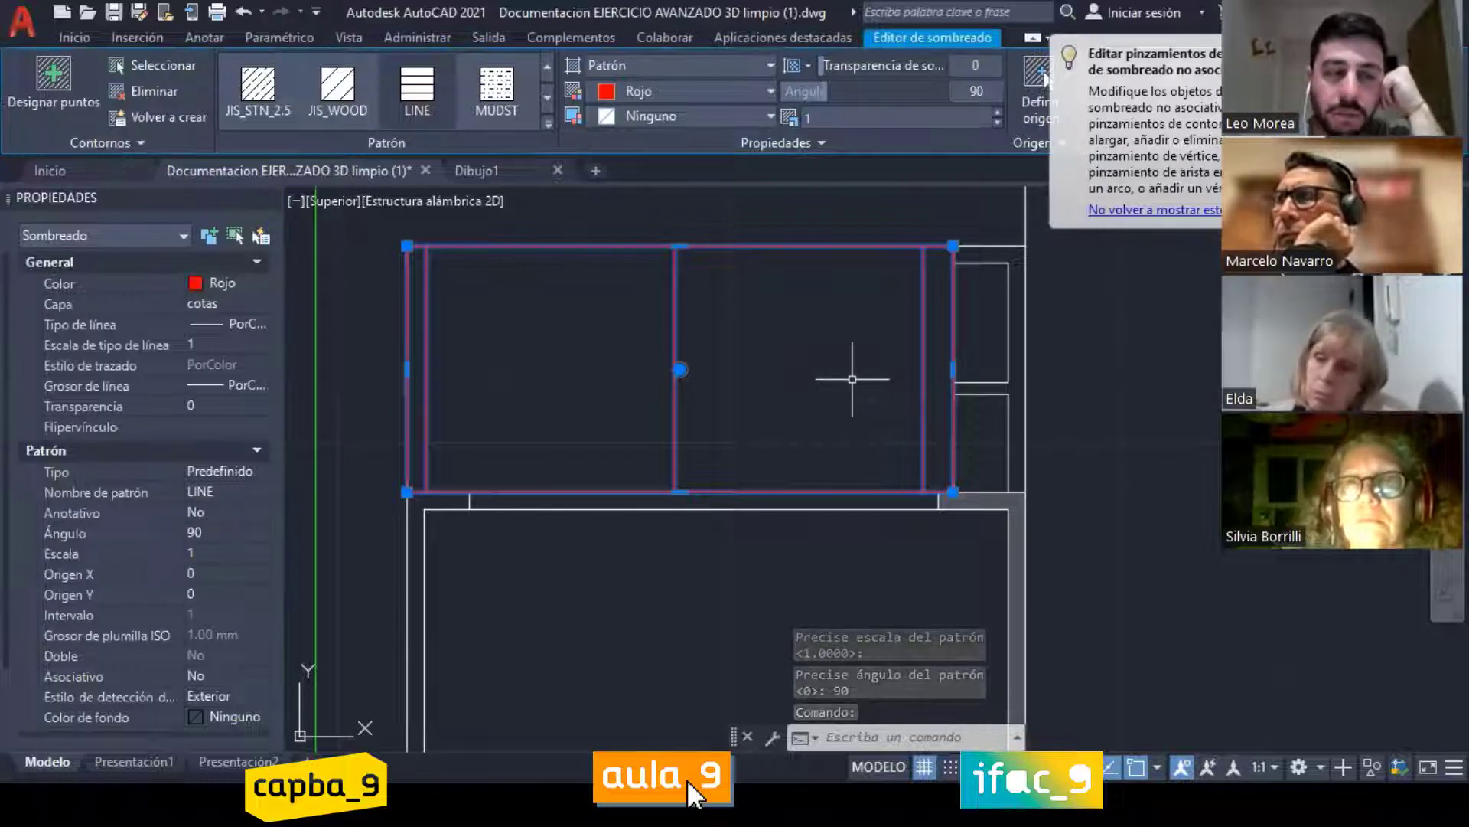
{"action": "key", "text": "Escape"}
{"action": "left_click", "coordinate": [675, 297]}
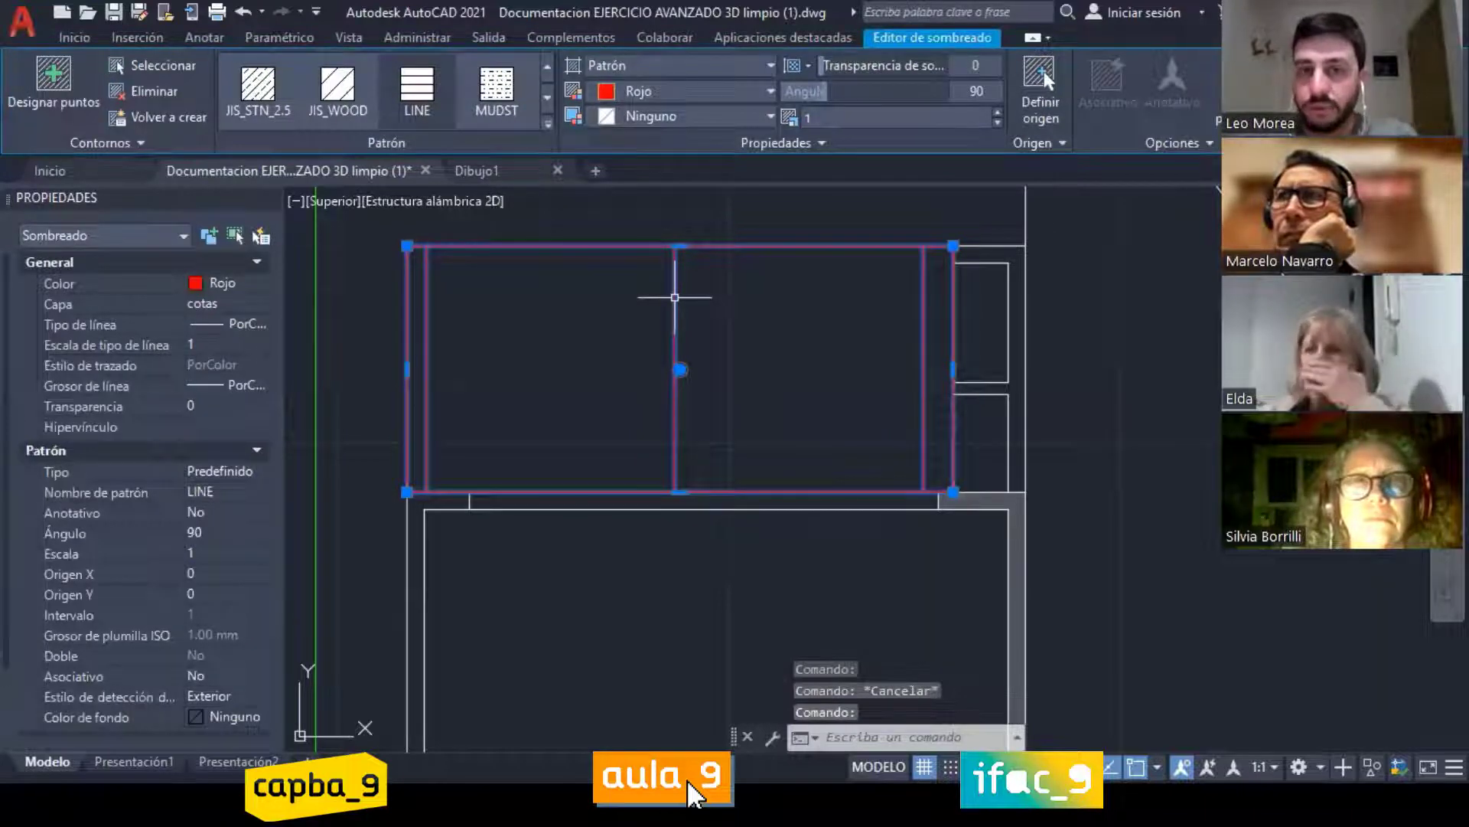
{"action": "right_click", "coordinate": [674, 299]}
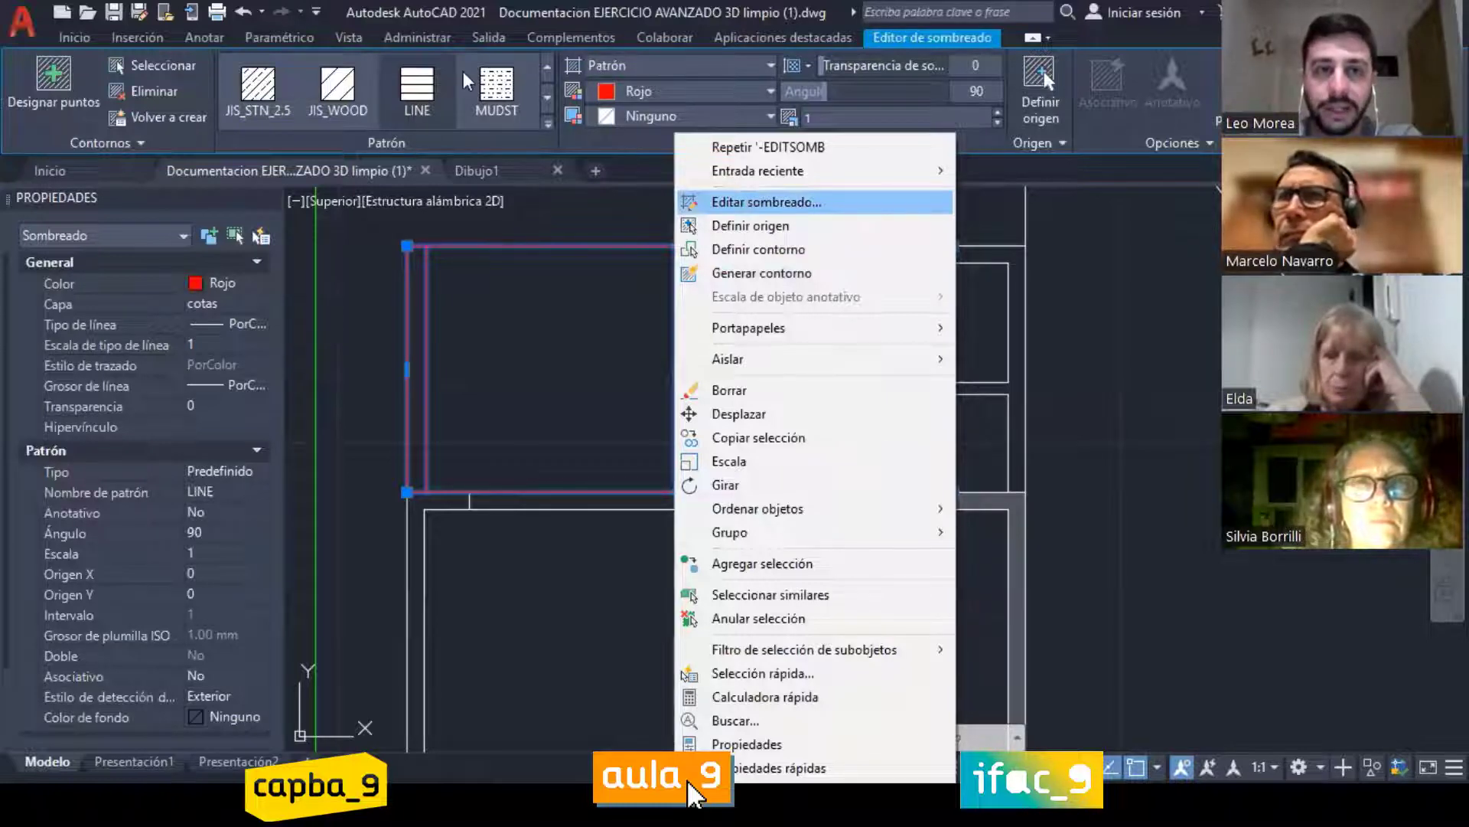
{"action": "key", "text": "Return"}
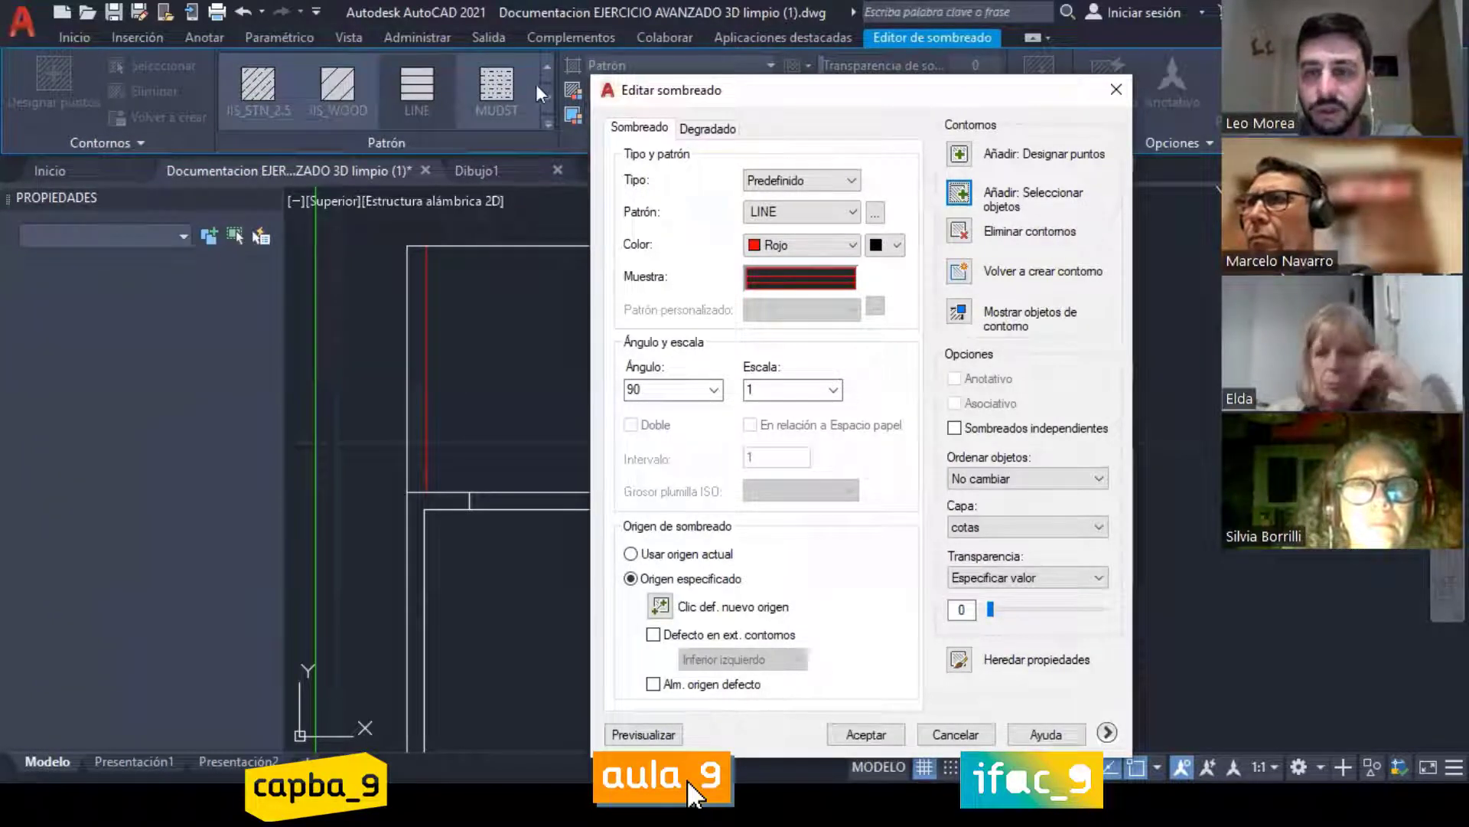
{"action": "double_click", "coordinate": [748, 368]}
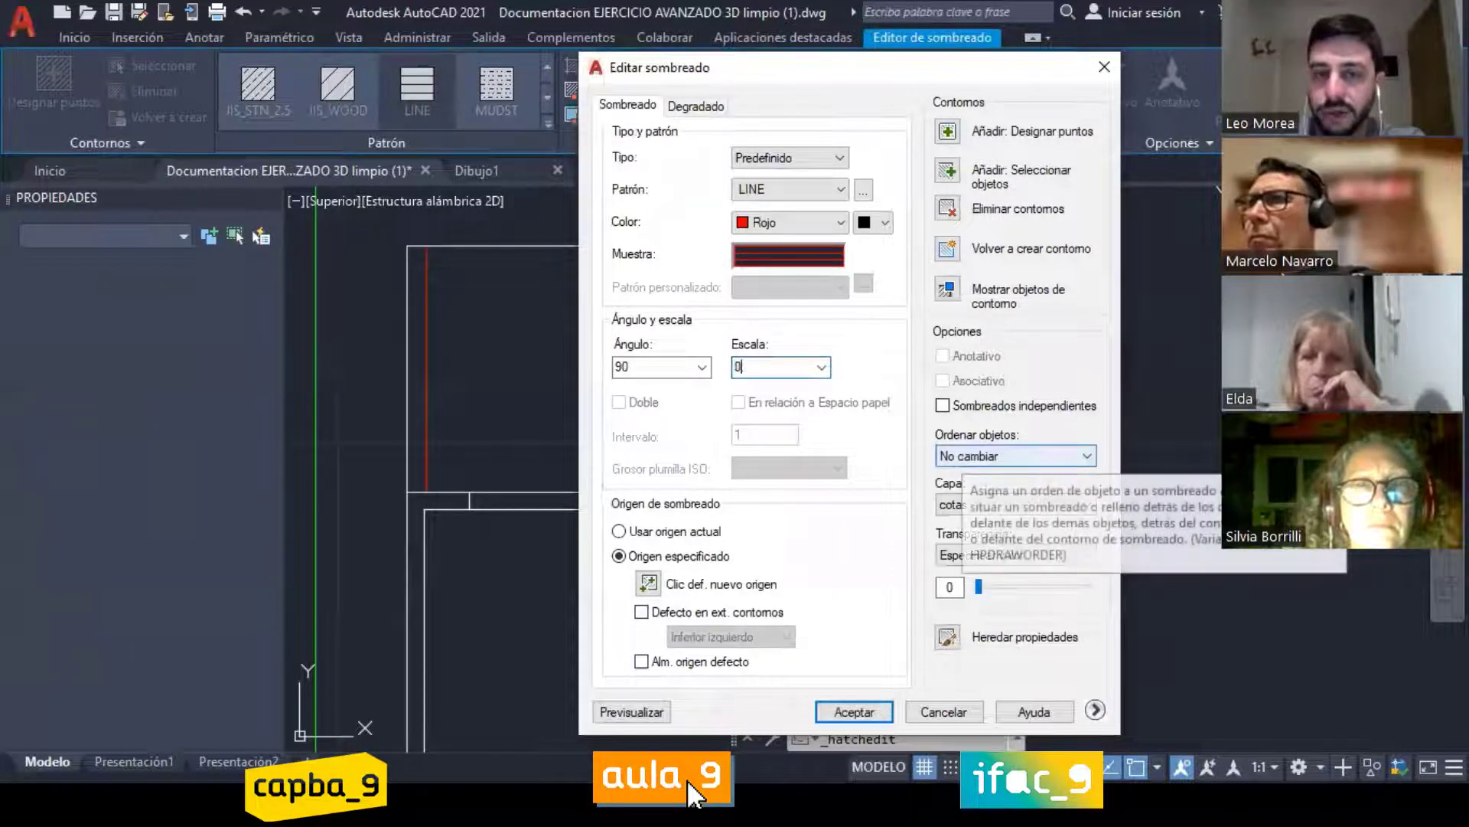
{"action": "type", "text": "0.1"}
{"action": "double_click", "coordinate": [671, 364]}
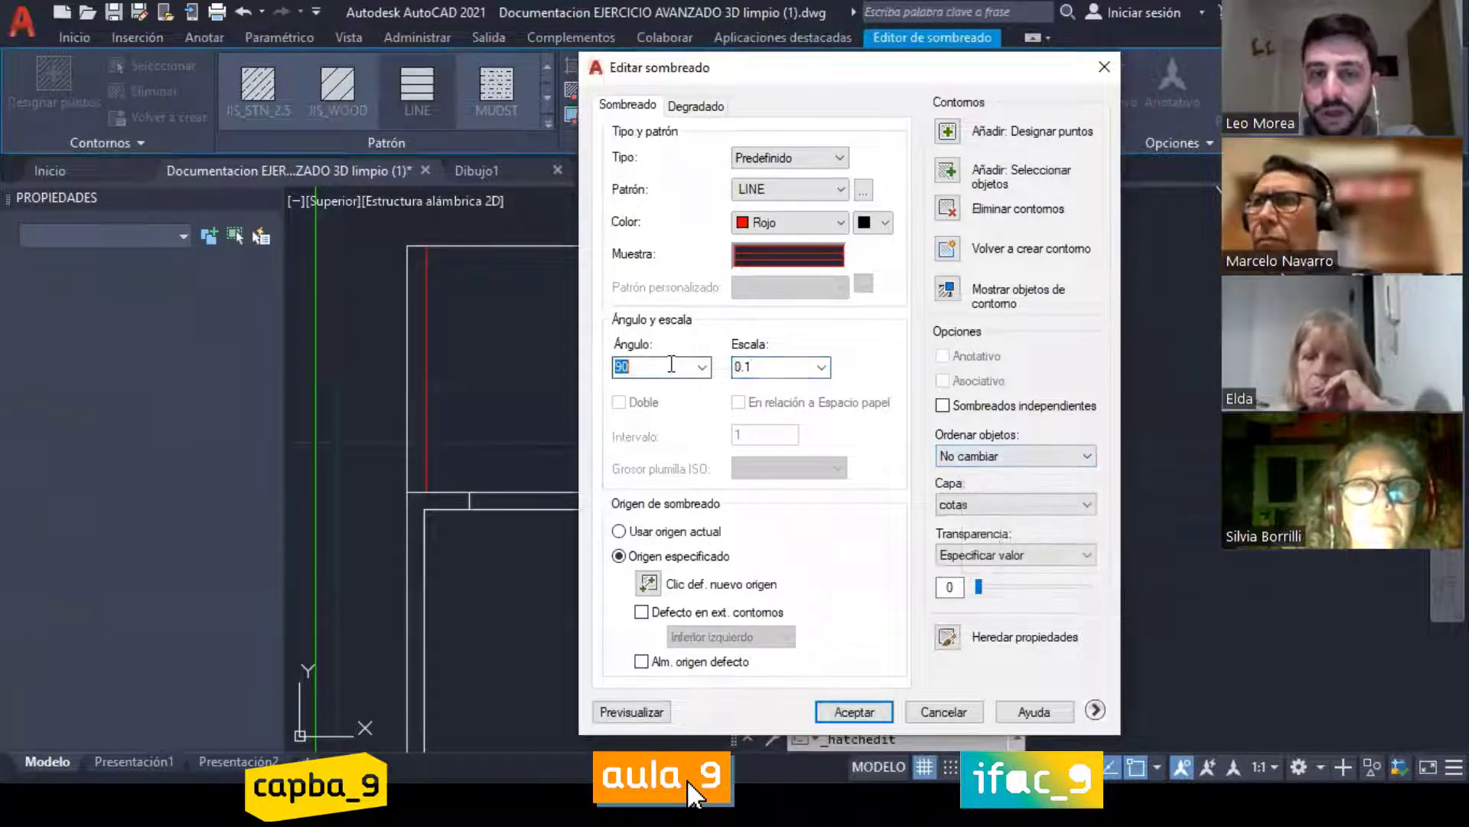
{"action": "left_click", "coordinate": [846, 712]}
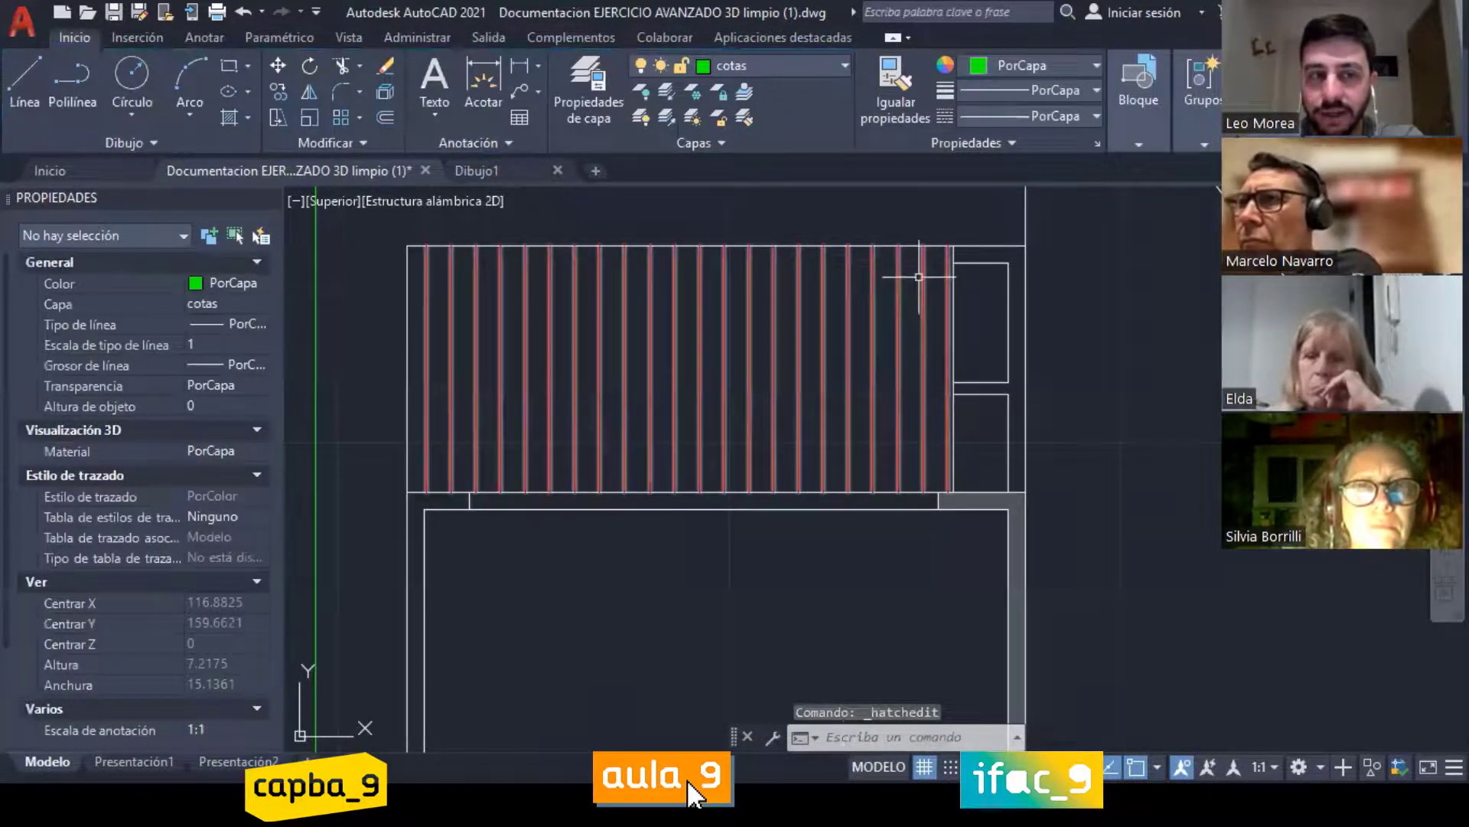
Step: Reopen the Edit Hatch settings for the upper rectangle's hatch and set its scale to 0.01
{"action": "left_click", "coordinate": [920, 278]}
{"action": "left_click", "coordinate": [754, 472]}
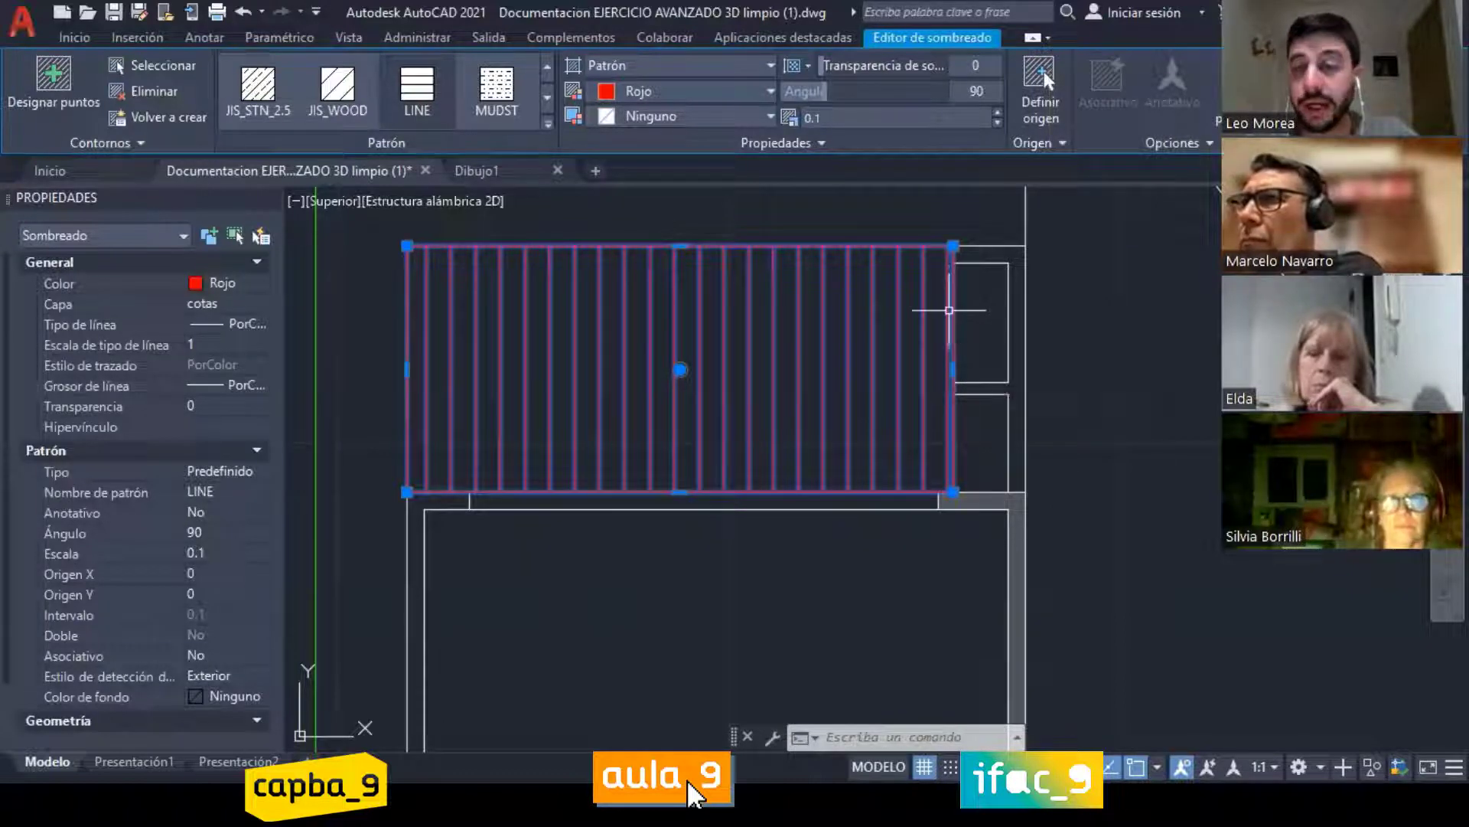
{"action": "key", "text": "Escape"}
{"action": "key", "text": "Escape"}
{"action": "left_click", "coordinate": [896, 293]}
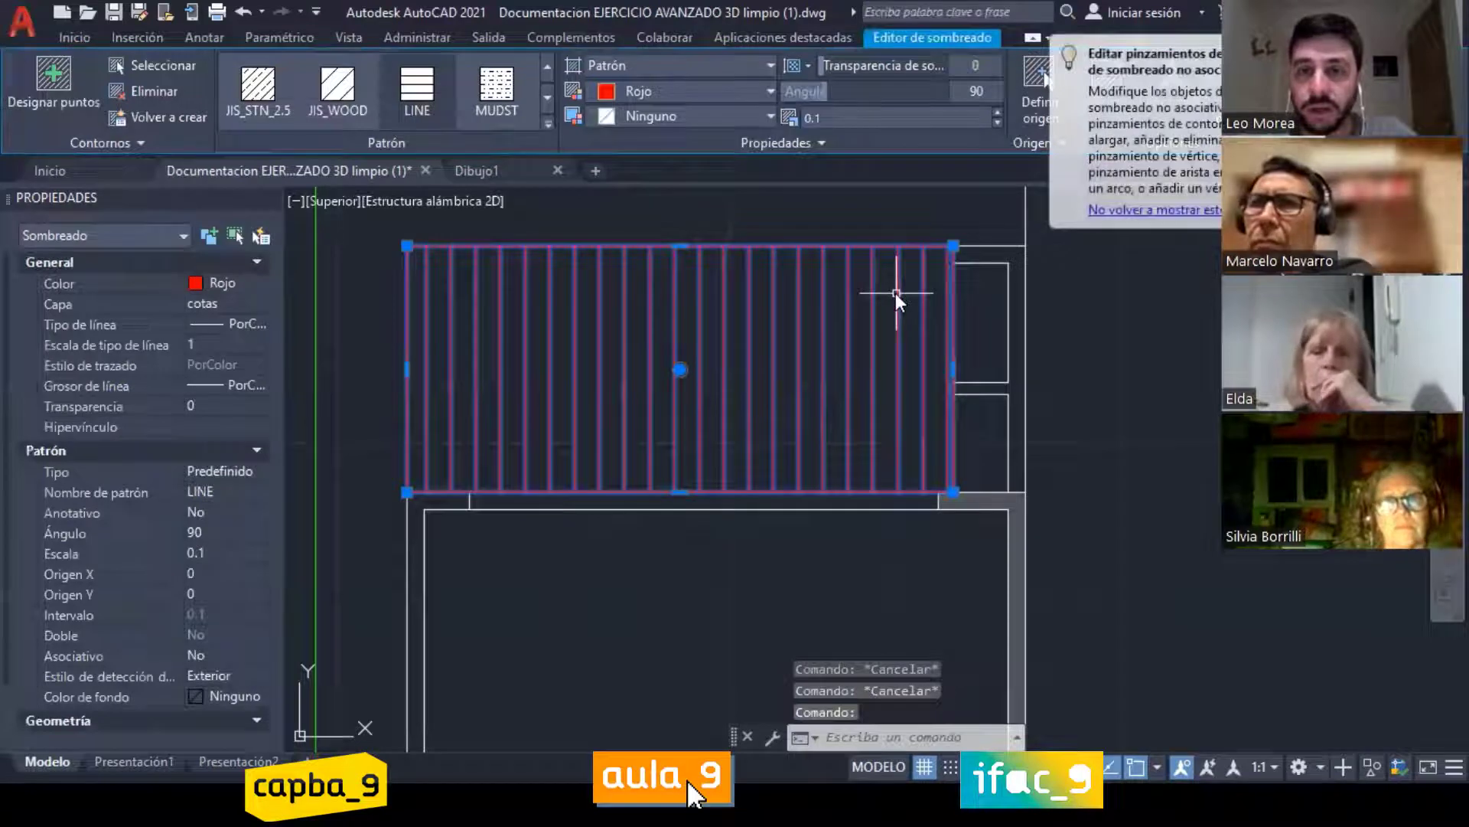
{"action": "double_click", "coordinate": [761, 352]}
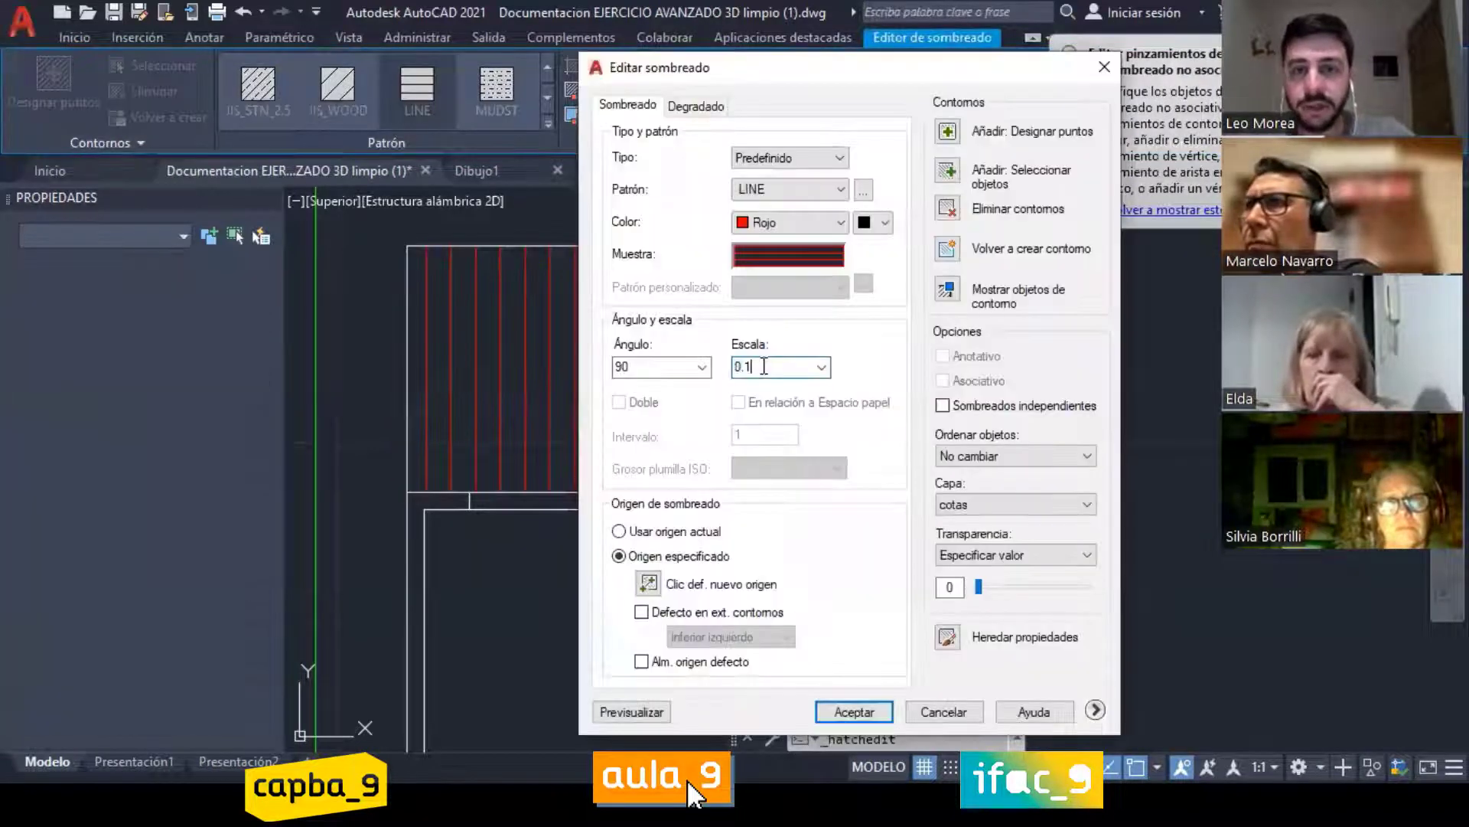
{"action": "type", "text": "0.01"}
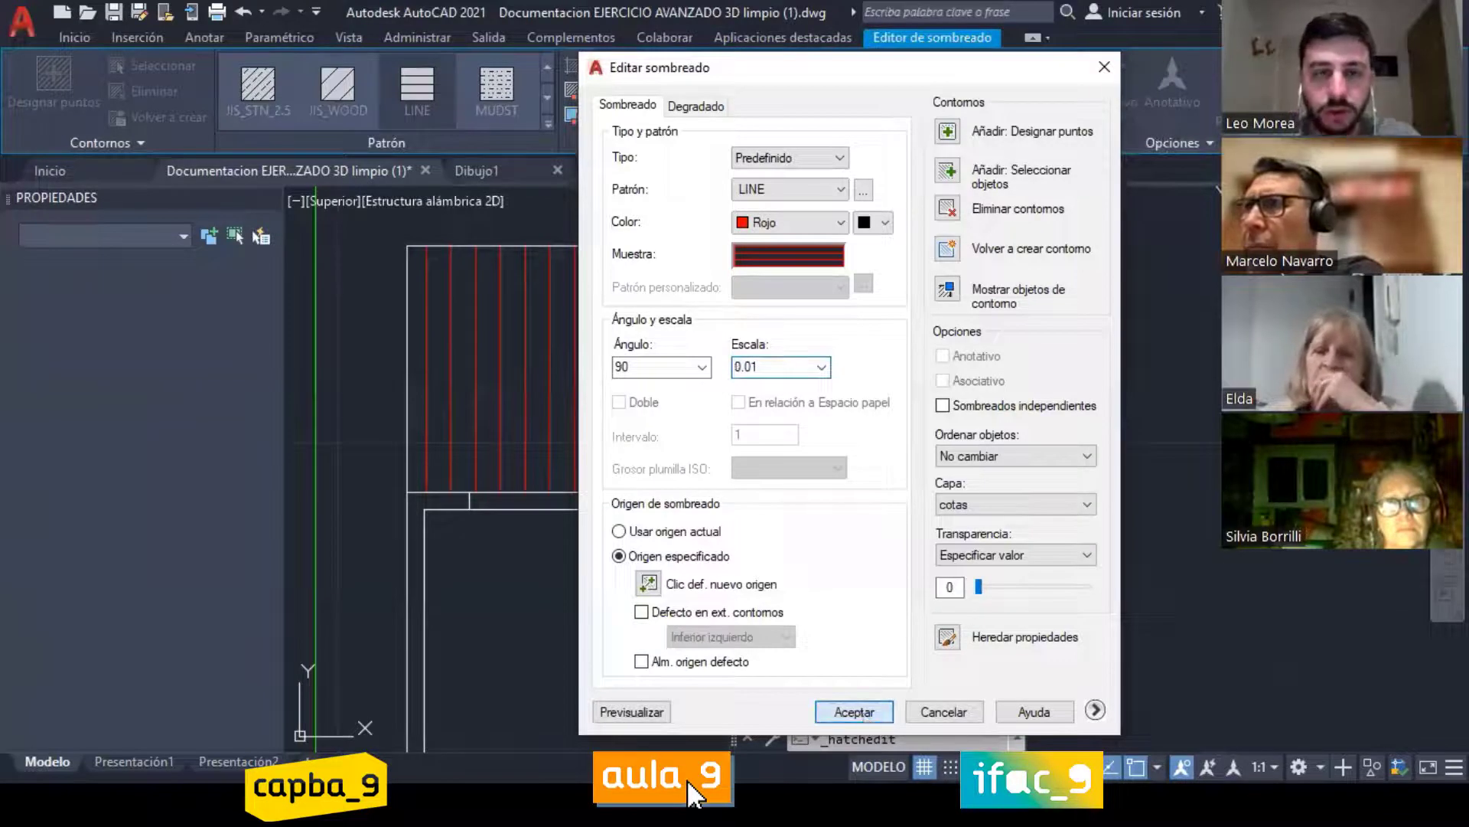
{"action": "key", "text": "Return"}
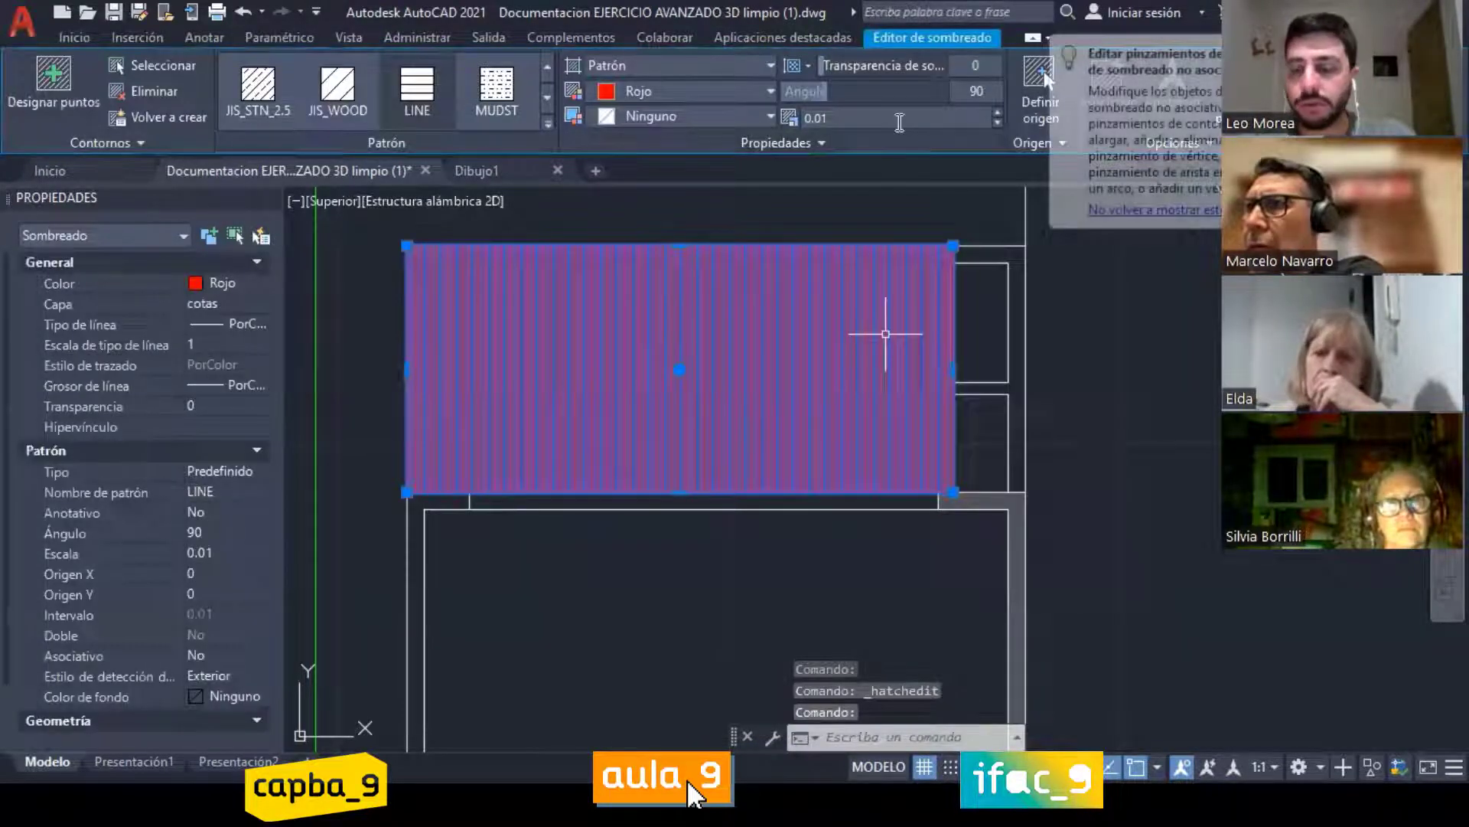
Step: Set the LINE hatch's scale to 0.05 and deselect the hatch
{"action": "key", "text": "Return"}
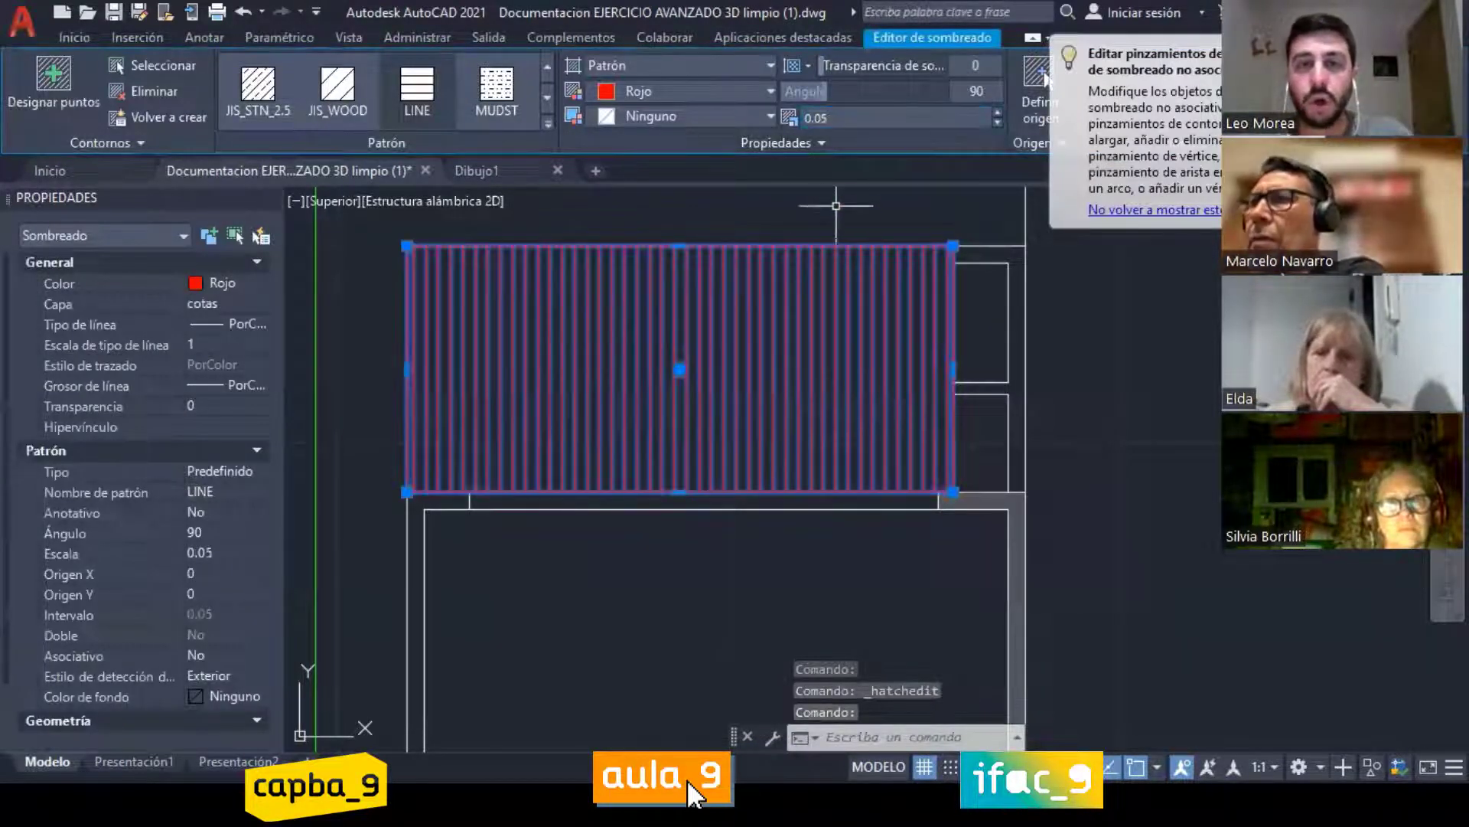
{"action": "left_click", "coordinate": [837, 209]}
{"action": "key", "text": "Escape"}
{"action": "key", "text": "Escape"}
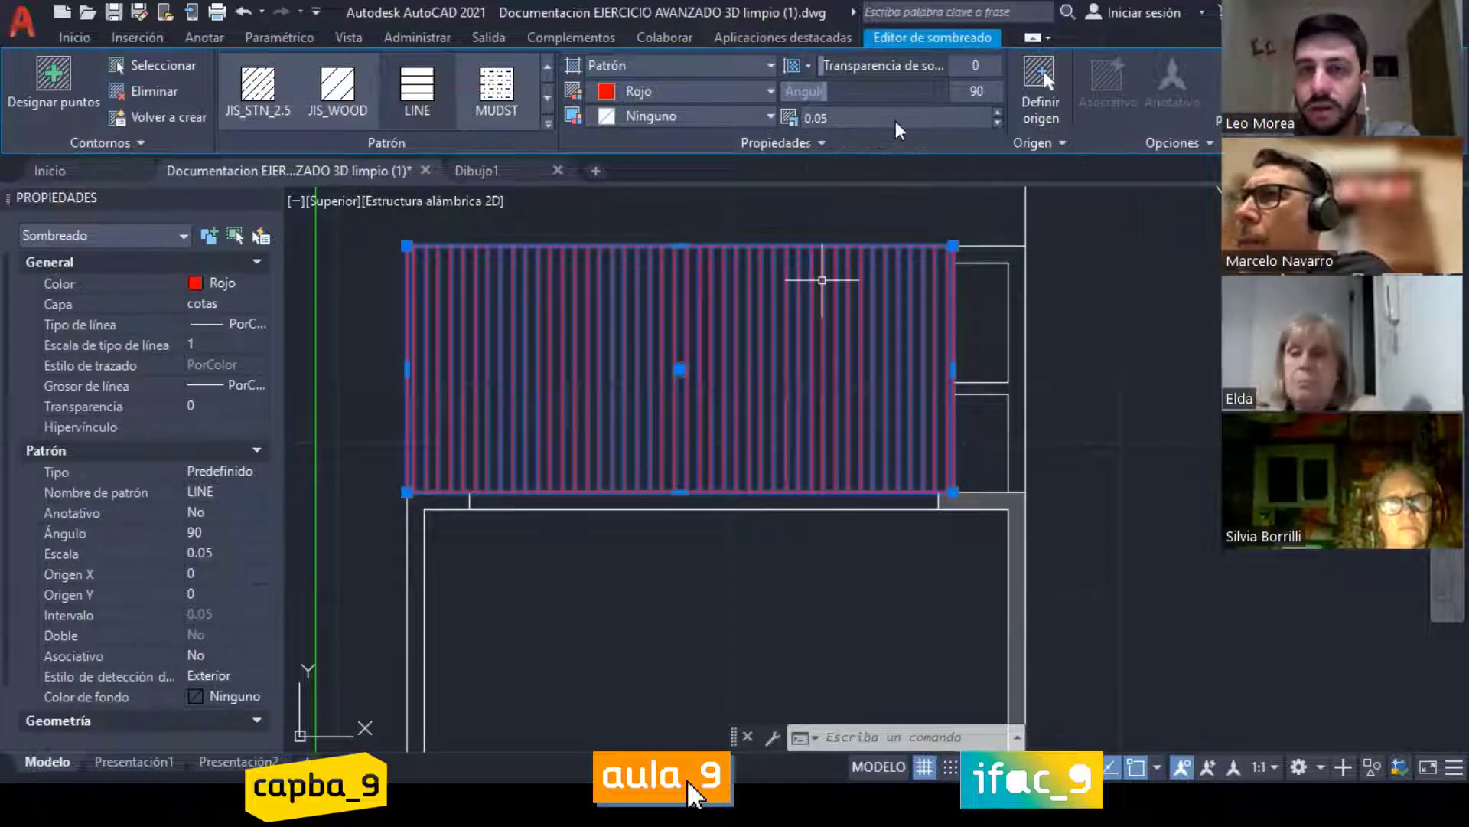
Step: Change the upper rectangle's hatch pattern from LINE to SOLID
{"action": "scroll", "coordinate": [406, 98], "scroll_direction": "up", "scroll_amount": 1}
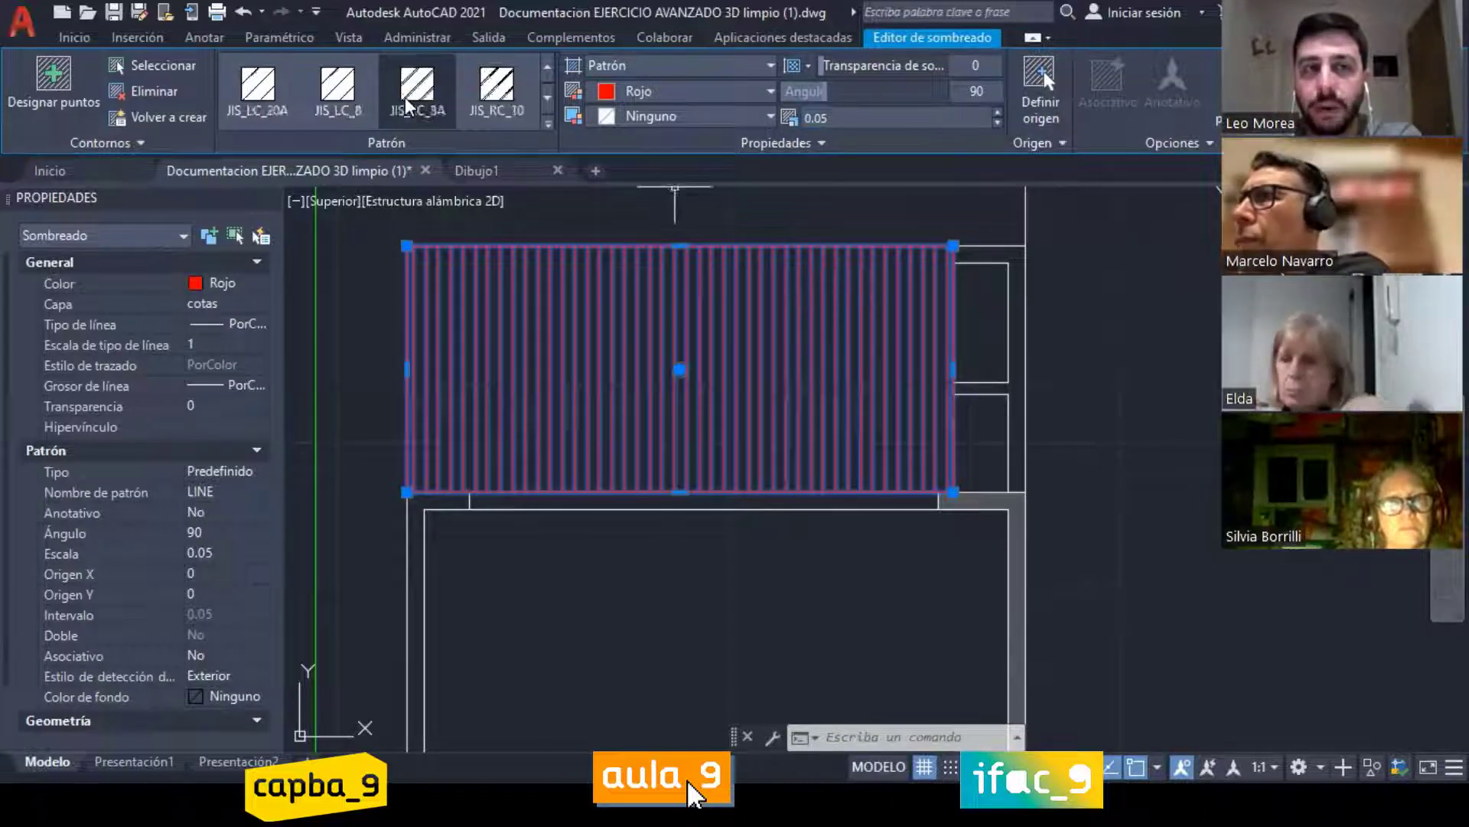
{"action": "left_click", "coordinate": [406, 98]}
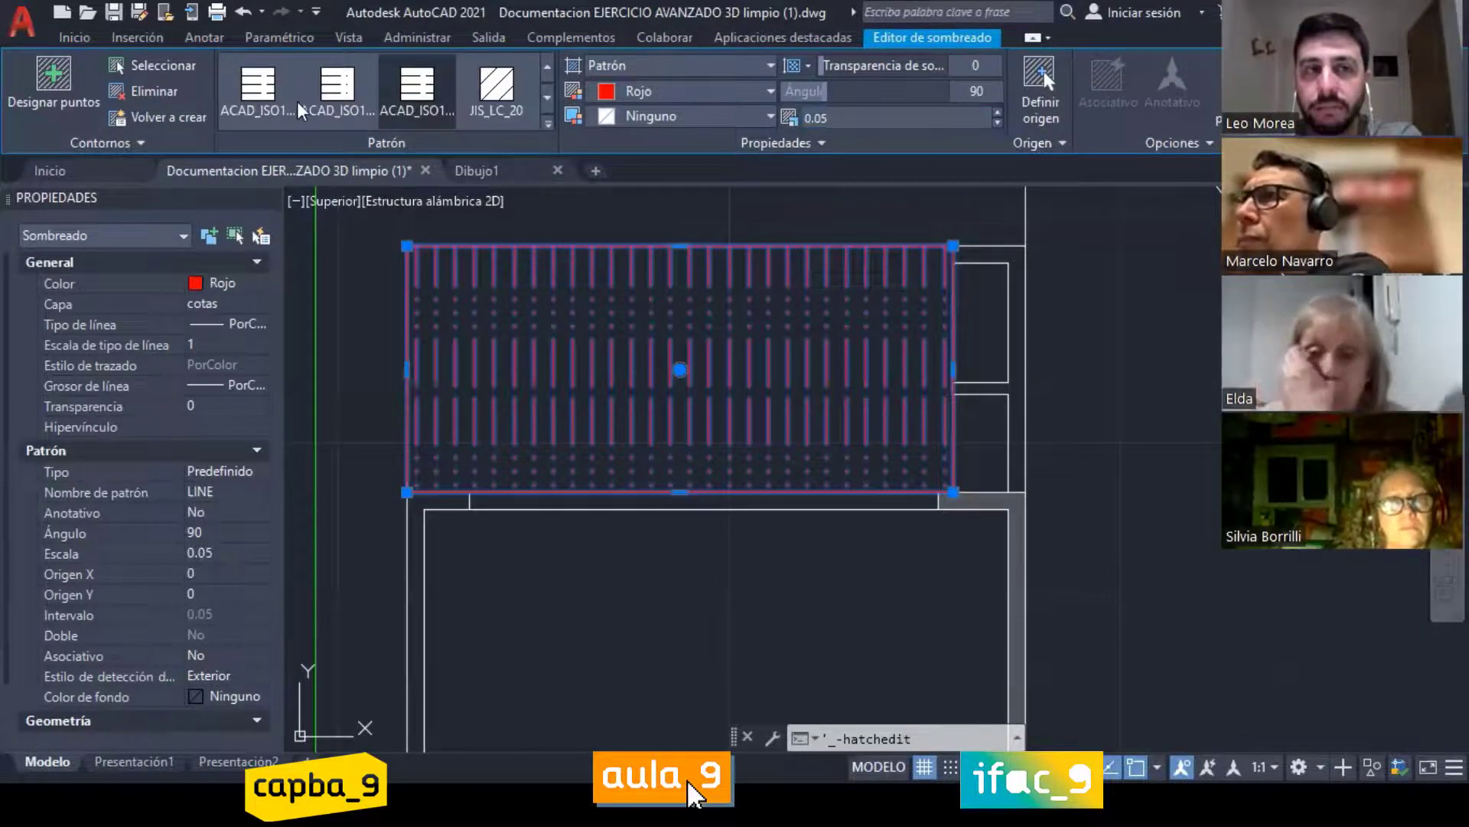
{"action": "left_click", "coordinate": [265, 91]}
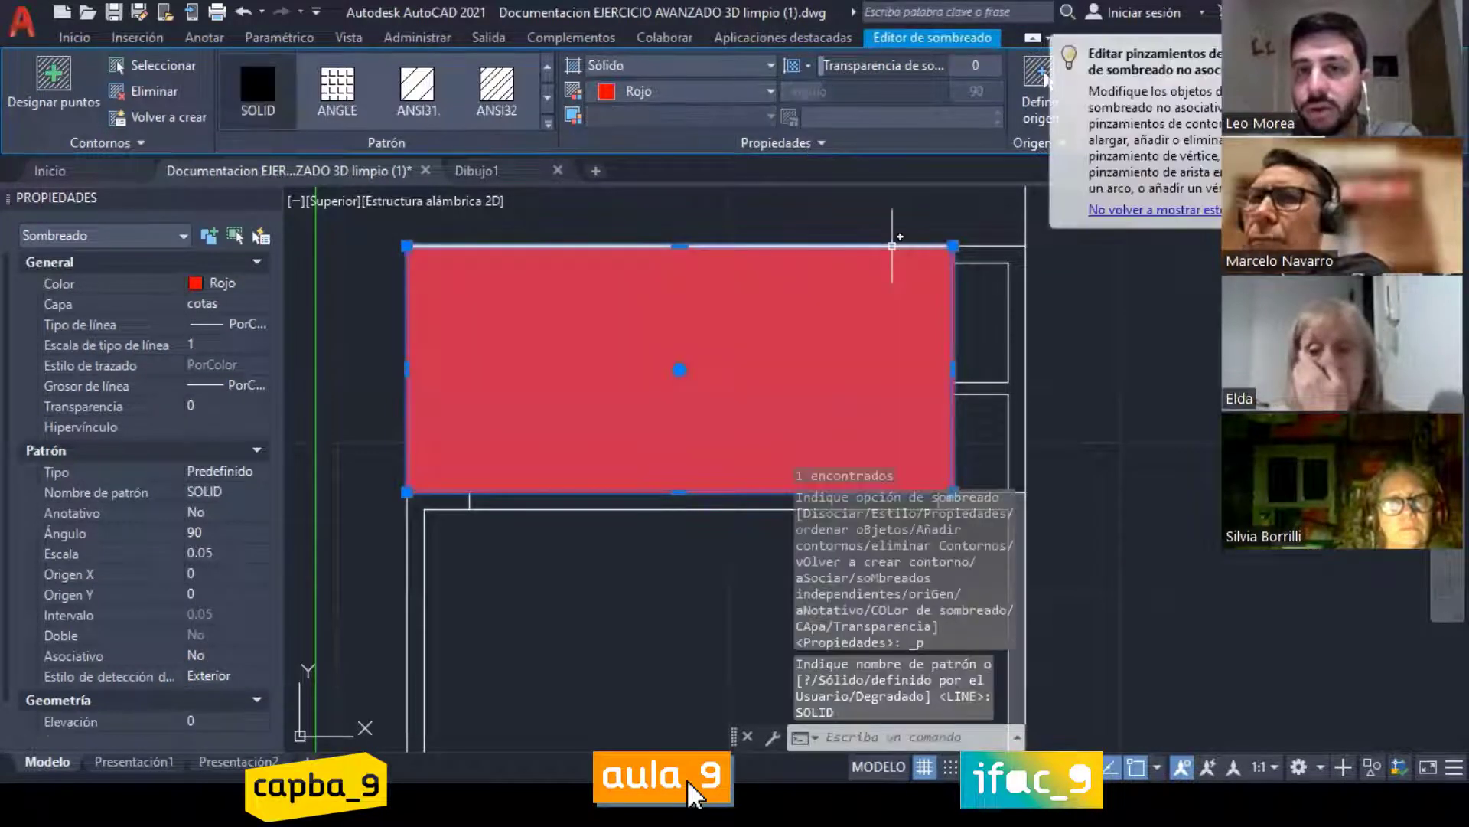
Step: Browse other hatch patterns for the upper rectangle's hatch, apply the LINE pattern and deselect the hatch
{"action": "scroll", "coordinate": [470, 84], "scroll_direction": "down", "scroll_amount": 3}
{"action": "left_click", "coordinate": [470, 89]}
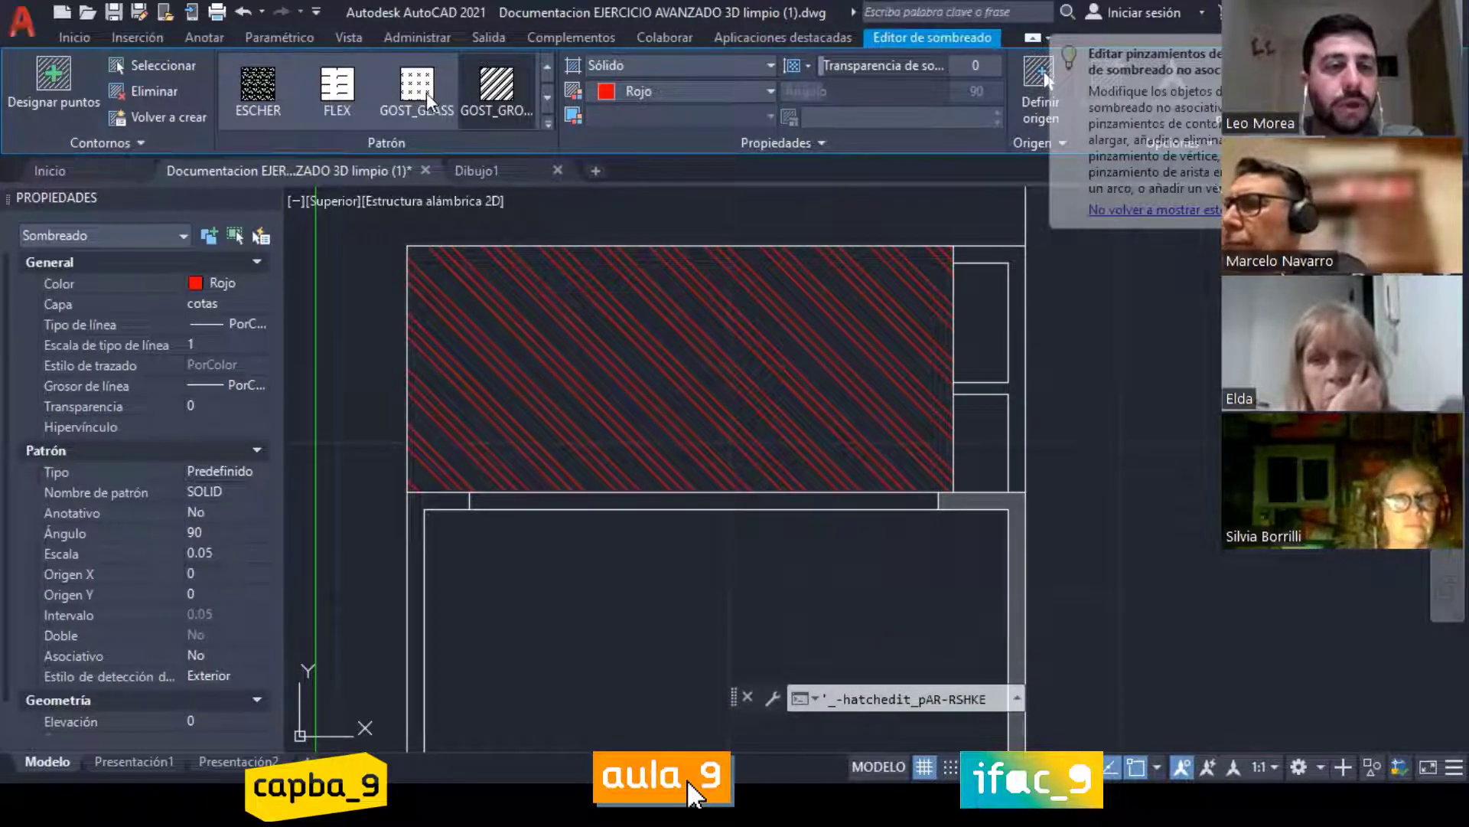
{"action": "scroll", "coordinate": [426, 93], "scroll_direction": "down", "scroll_amount": 5}
{"action": "left_click", "coordinate": [548, 124]}
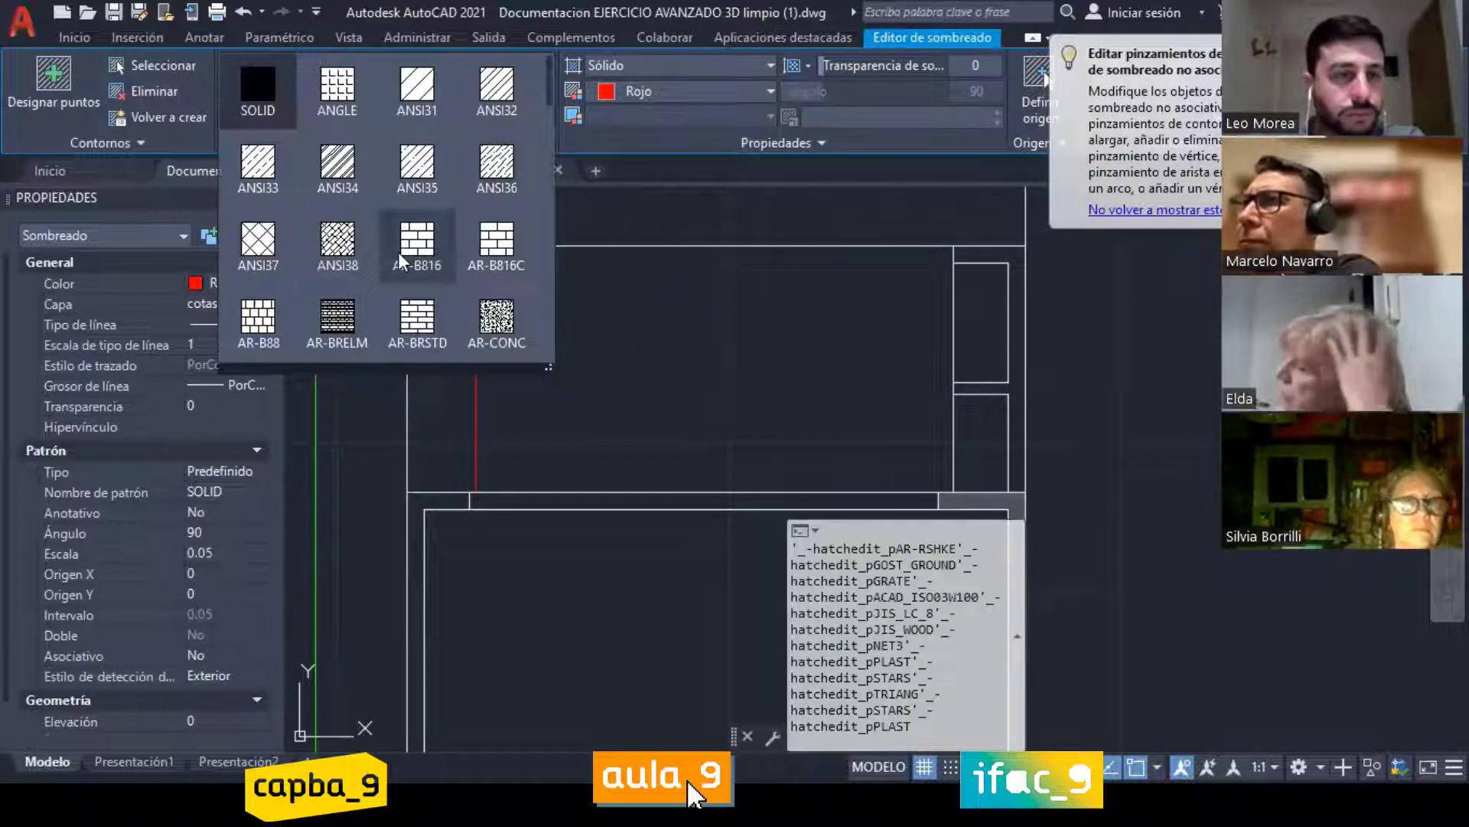
{"action": "scroll", "coordinate": [407, 237], "scroll_direction": "down", "scroll_amount": 5}
{"action": "left_click", "coordinate": [405, 230]}
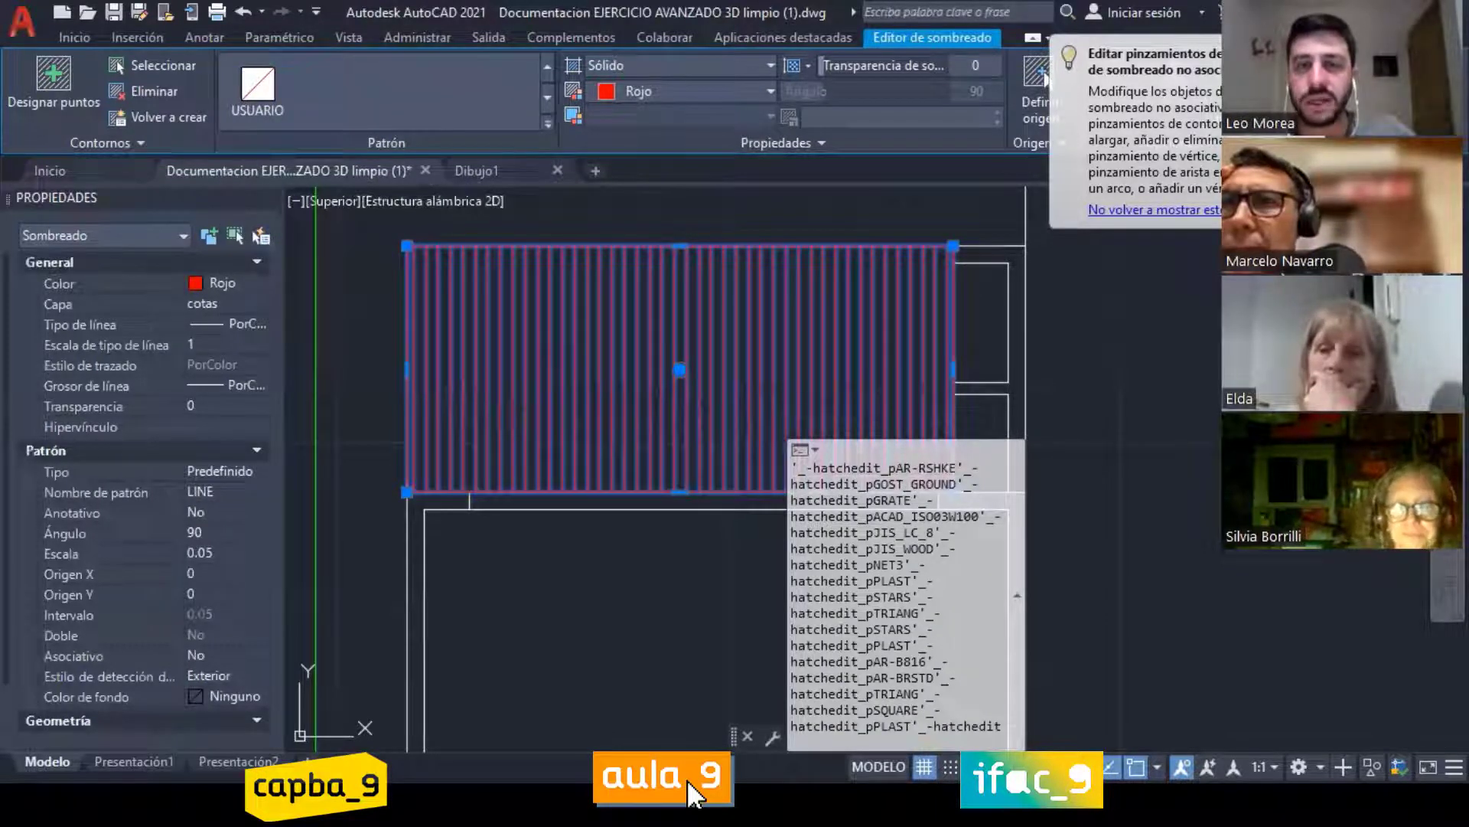
{"action": "key", "text": "Escape"}
{"action": "key", "text": "Escape"}
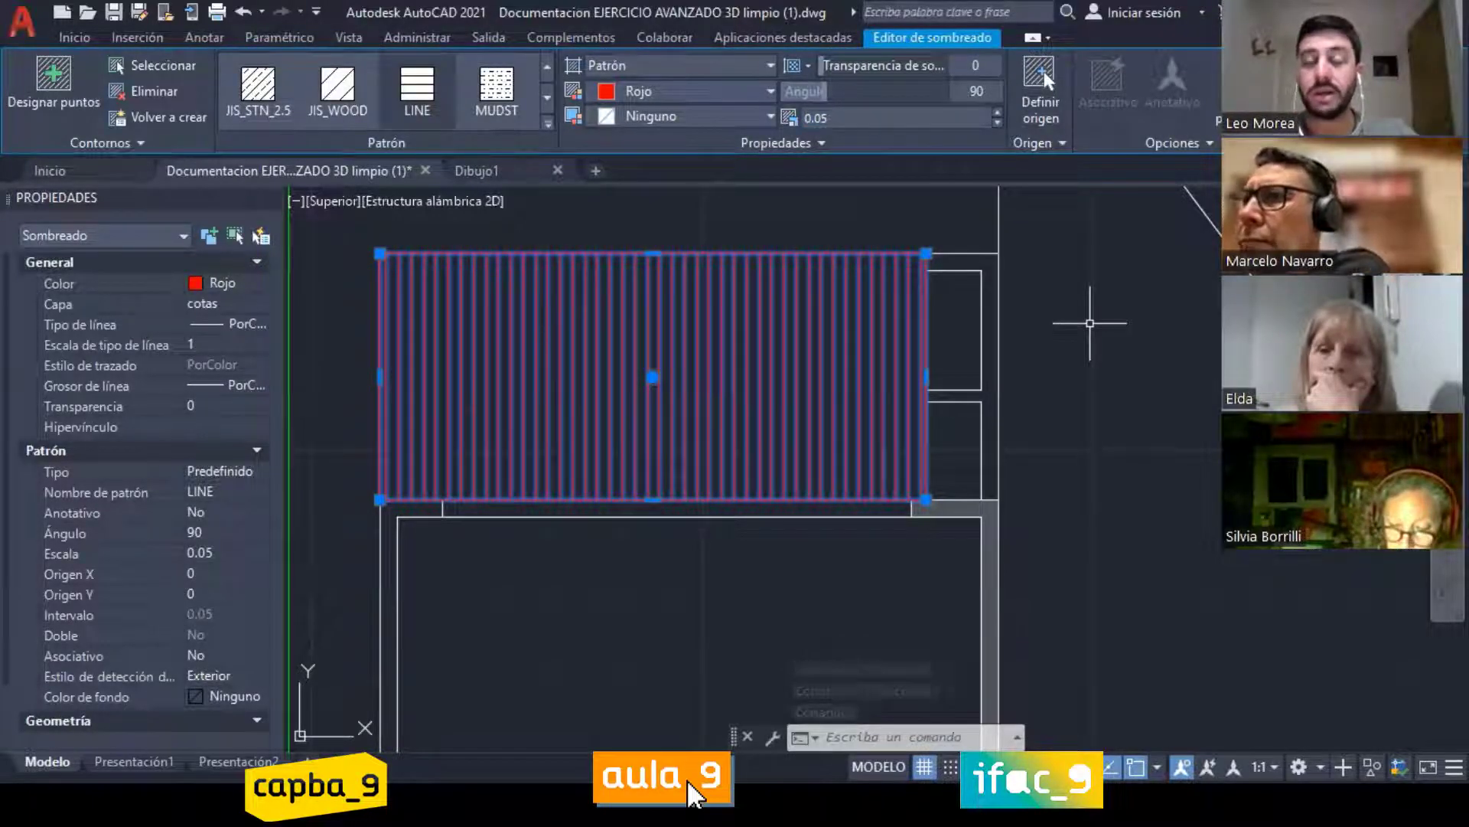
{"action": "key", "text": "Escape"}
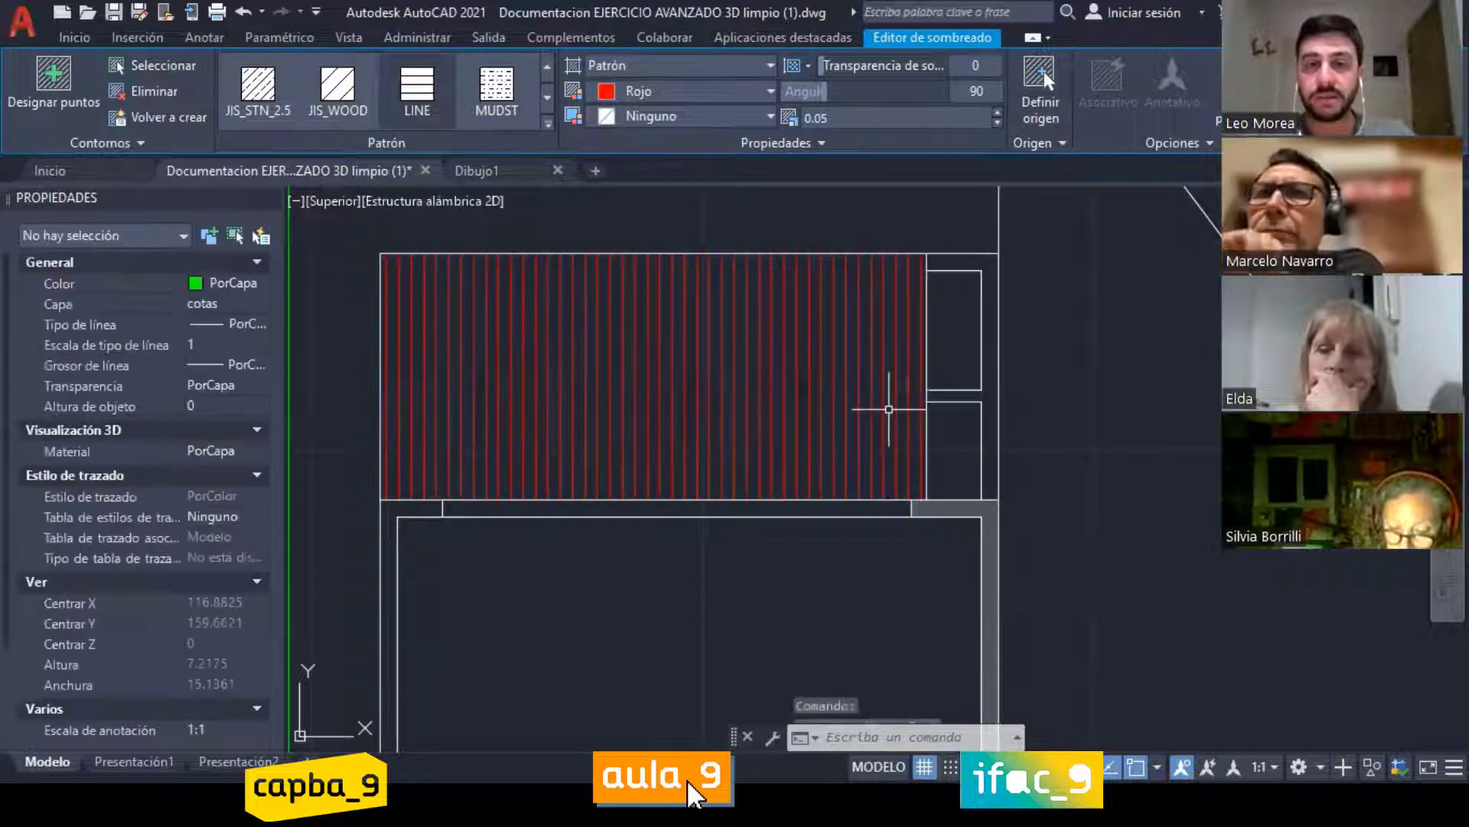
{"action": "key", "text": "Escape"}
Step: Set the origin of the upper rectangle's LINE hatch at the rectangle's lower-left corner, without storing it as the default origin
{"action": "left_click", "coordinate": [731, 331]}
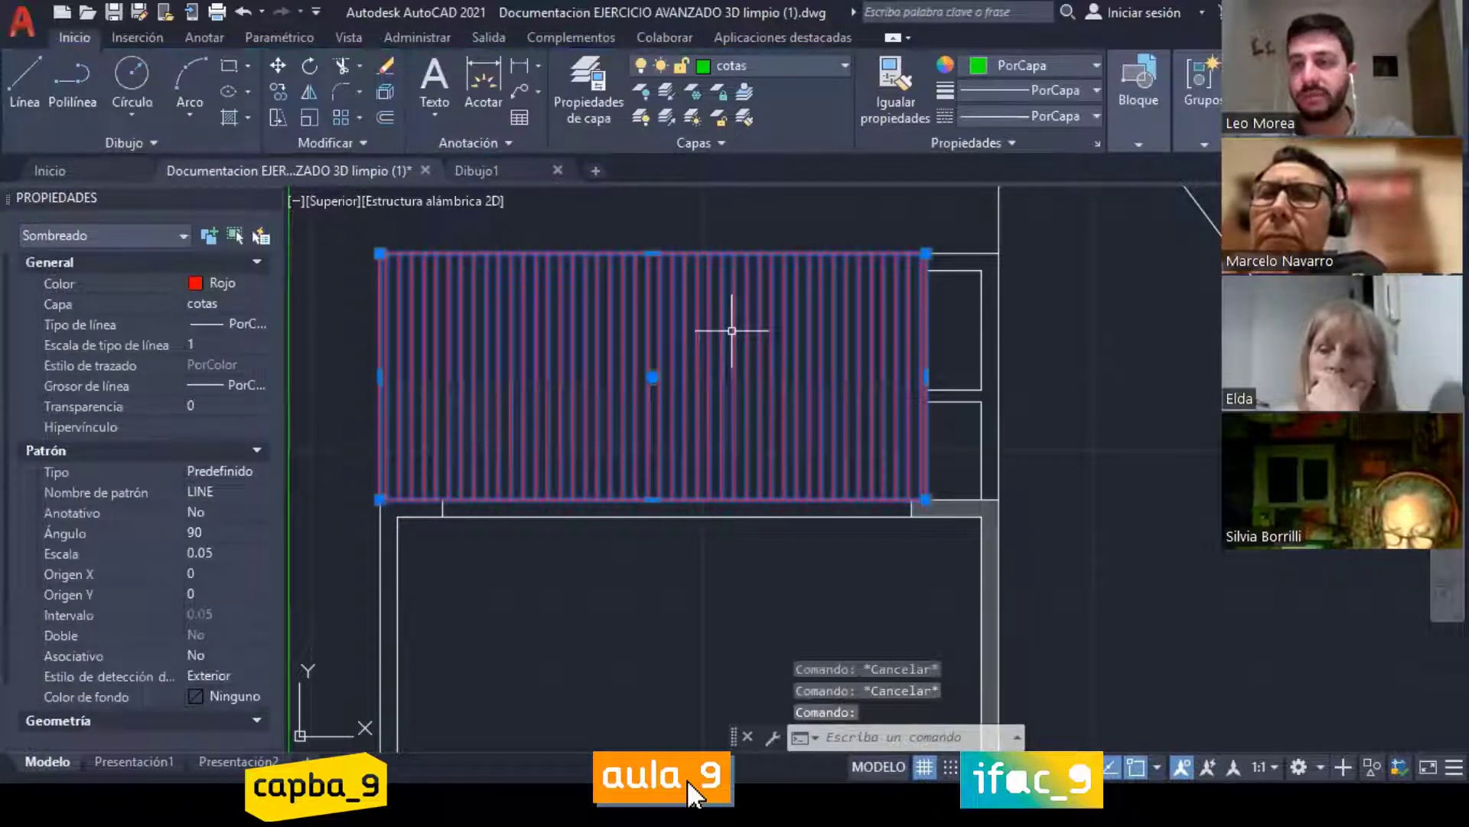
{"action": "scroll", "coordinate": [574, 252], "scroll_direction": "up", "scroll_amount": 6}
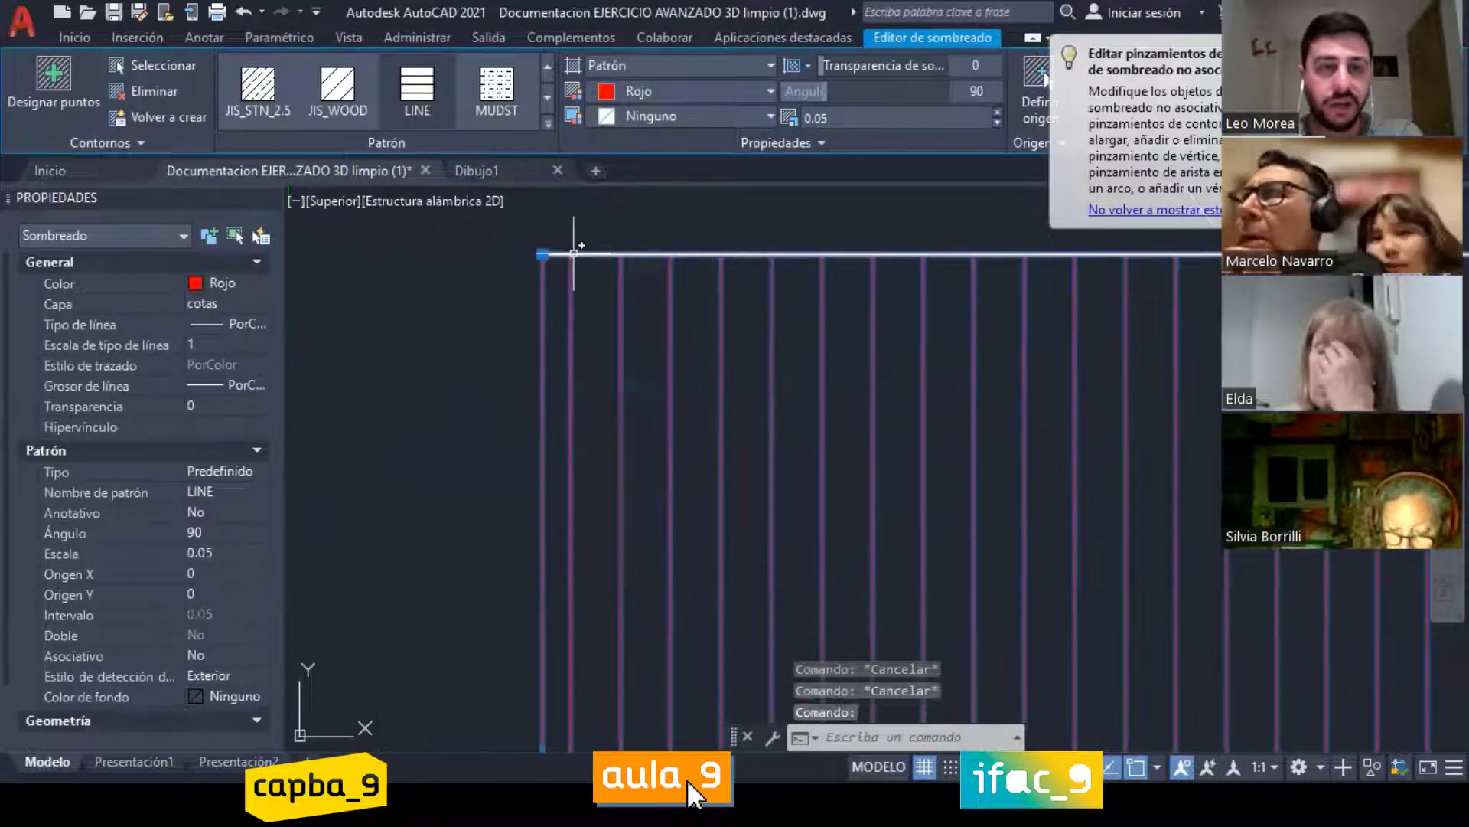
{"action": "scroll", "coordinate": [508, 239], "scroll_direction": "down", "scroll_amount": 6}
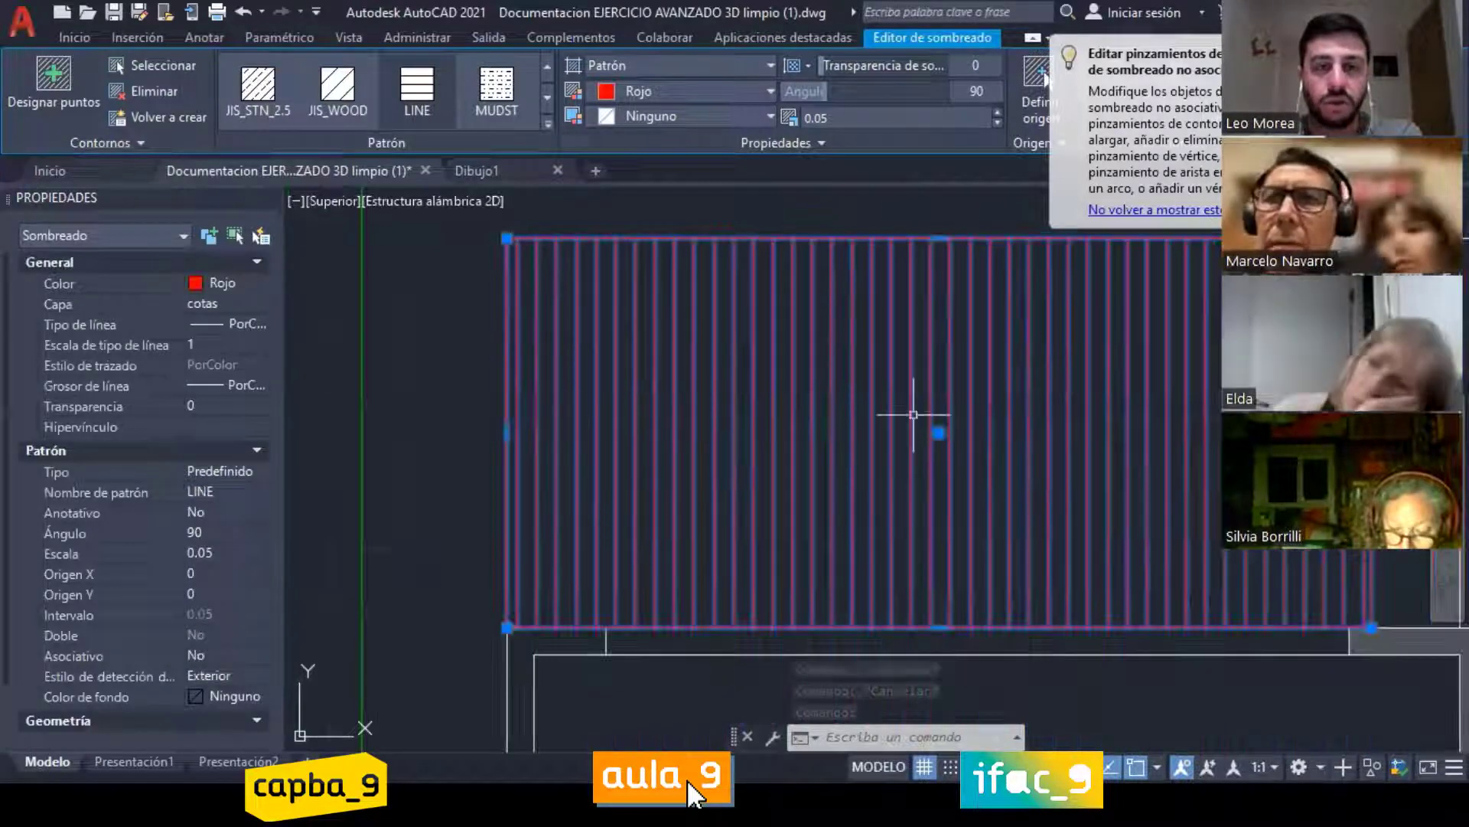
{"action": "middle_click_drag", "start_coordinate": [913, 415], "coordinate": [699, 416]}
{"action": "scroll", "coordinate": [751, 400], "scroll_direction": "down", "scroll_amount": 2}
{"action": "scroll", "coordinate": [751, 400], "scroll_direction": "up", "scroll_amount": 2}
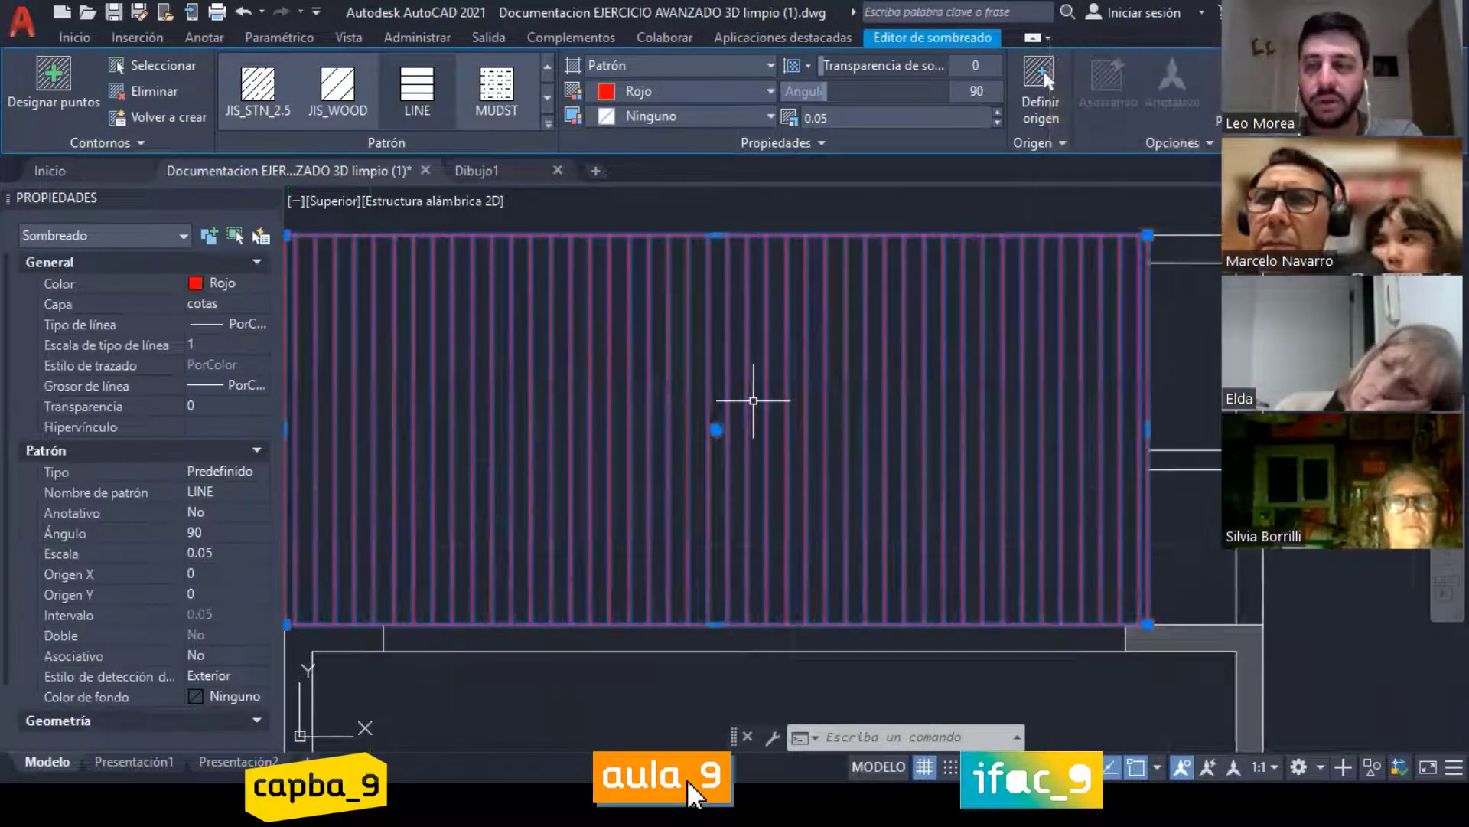
{"action": "scroll", "coordinate": [753, 401], "scroll_direction": "down", "scroll_amount": 1}
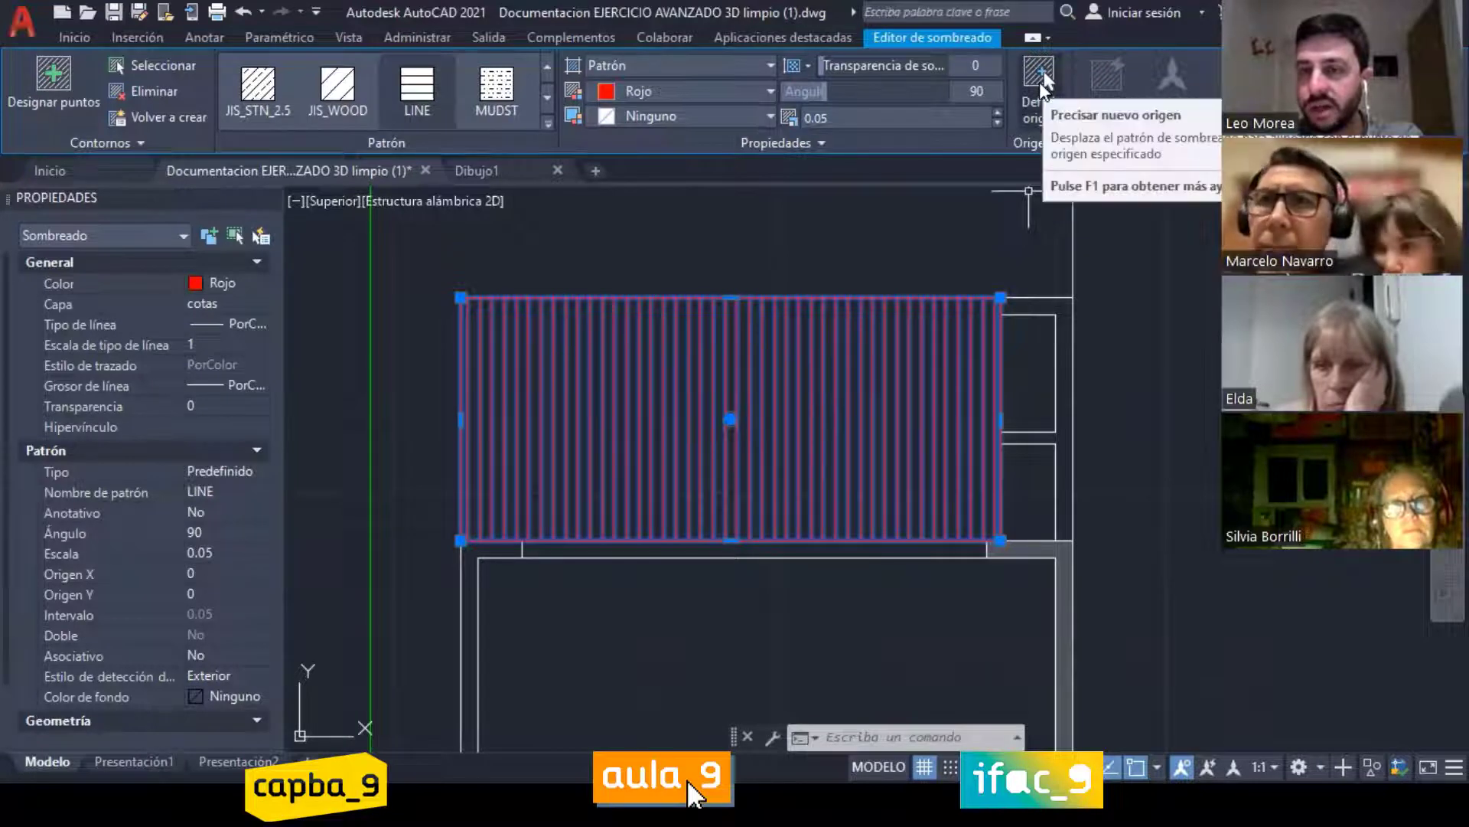
{"action": "left_click", "coordinate": [1043, 77]}
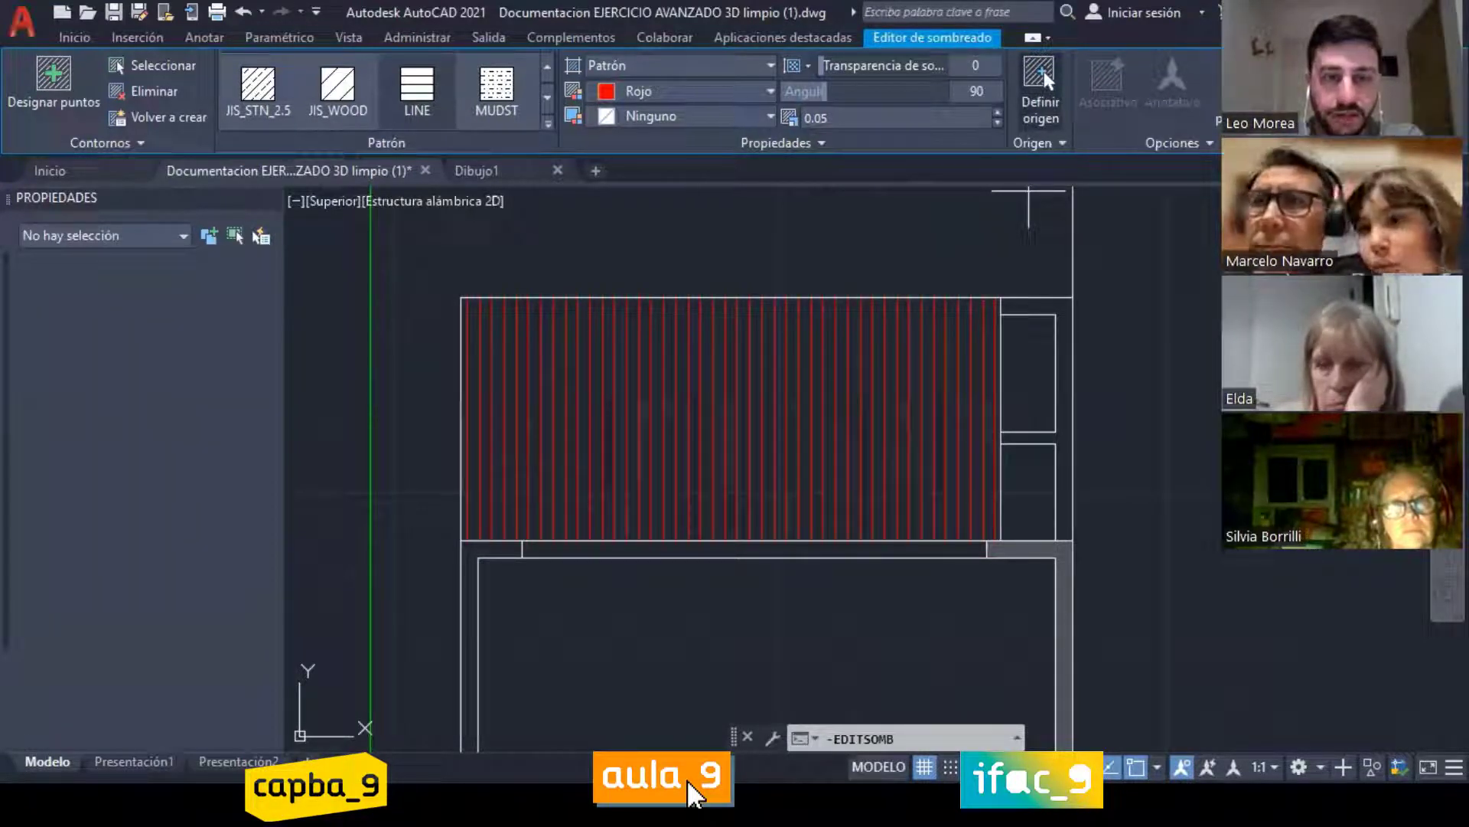
{"action": "scroll", "coordinate": [475, 540], "scroll_direction": "up", "scroll_amount": 3}
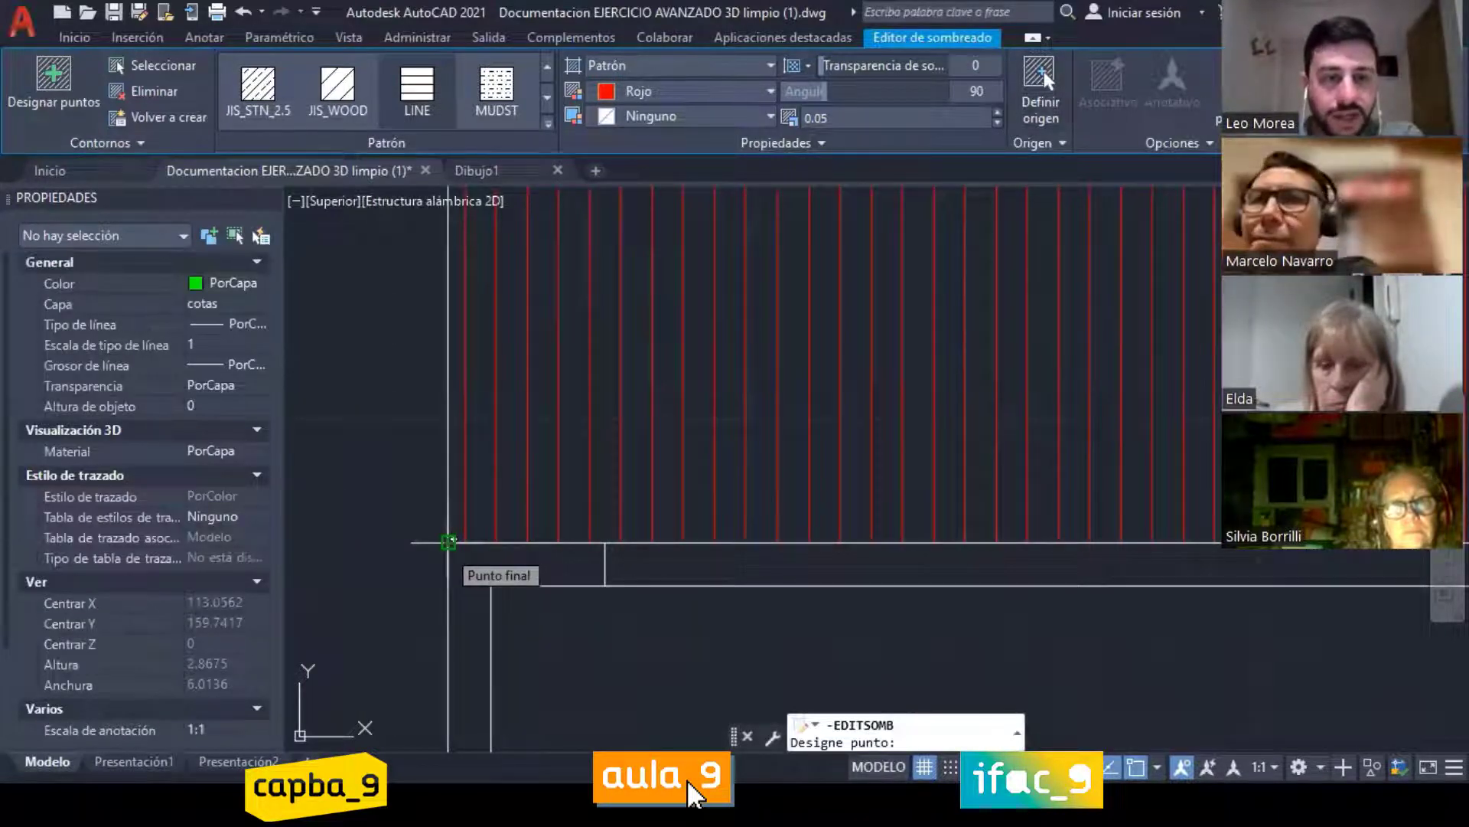
{"action": "left_click", "coordinate": [448, 542]}
{"action": "key", "text": "Return"}
{"action": "scroll", "coordinate": [441, 539], "scroll_direction": "down", "scroll_amount": 3}
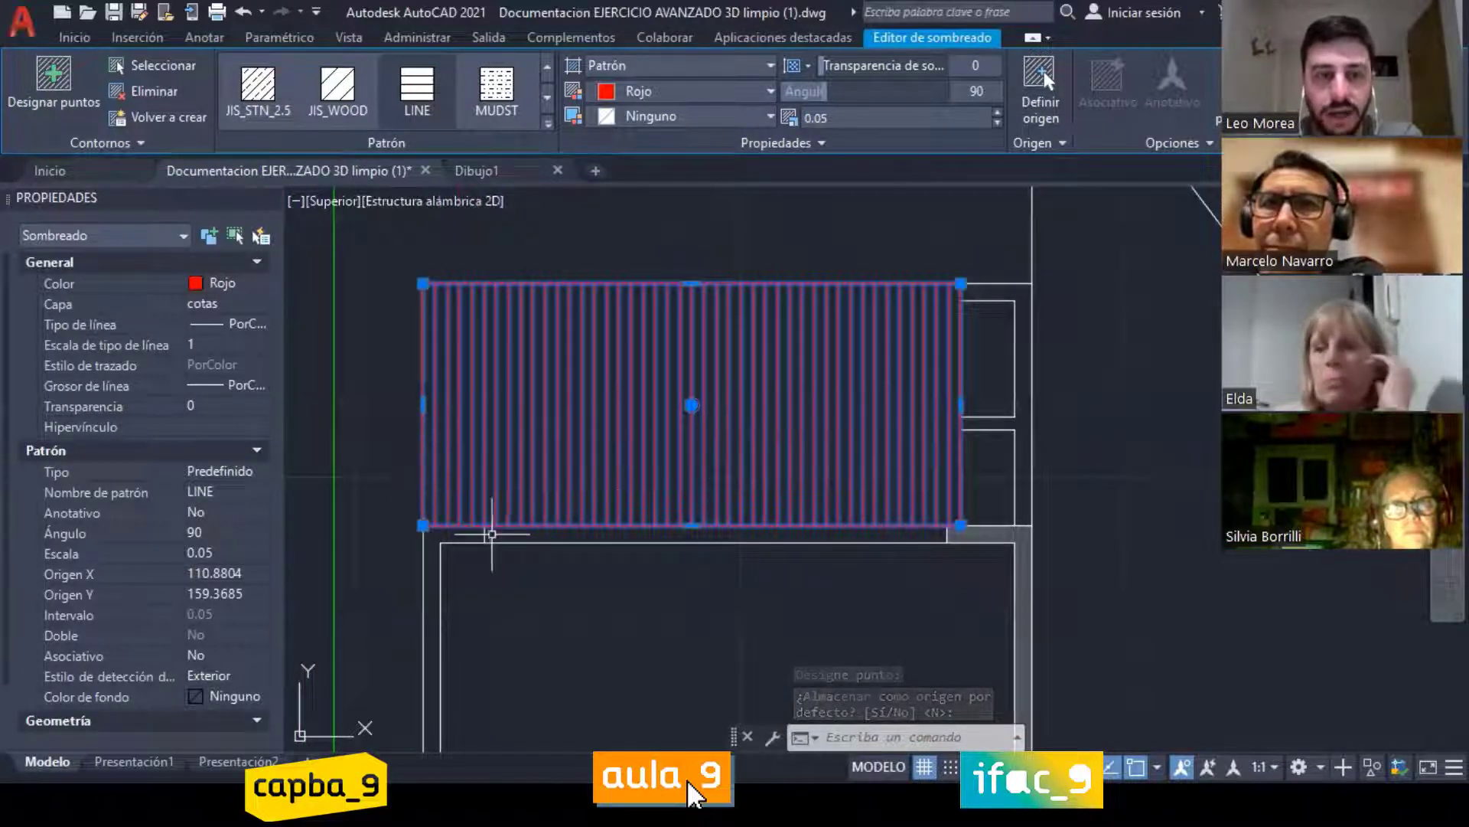
Step: Examine how the red hatch lines meet the left and right edges of the upper rectangle
{"action": "scroll", "coordinate": [467, 527], "scroll_direction": "up", "scroll_amount": 2}
{"action": "mouse_move", "coordinate": [381, 521]}
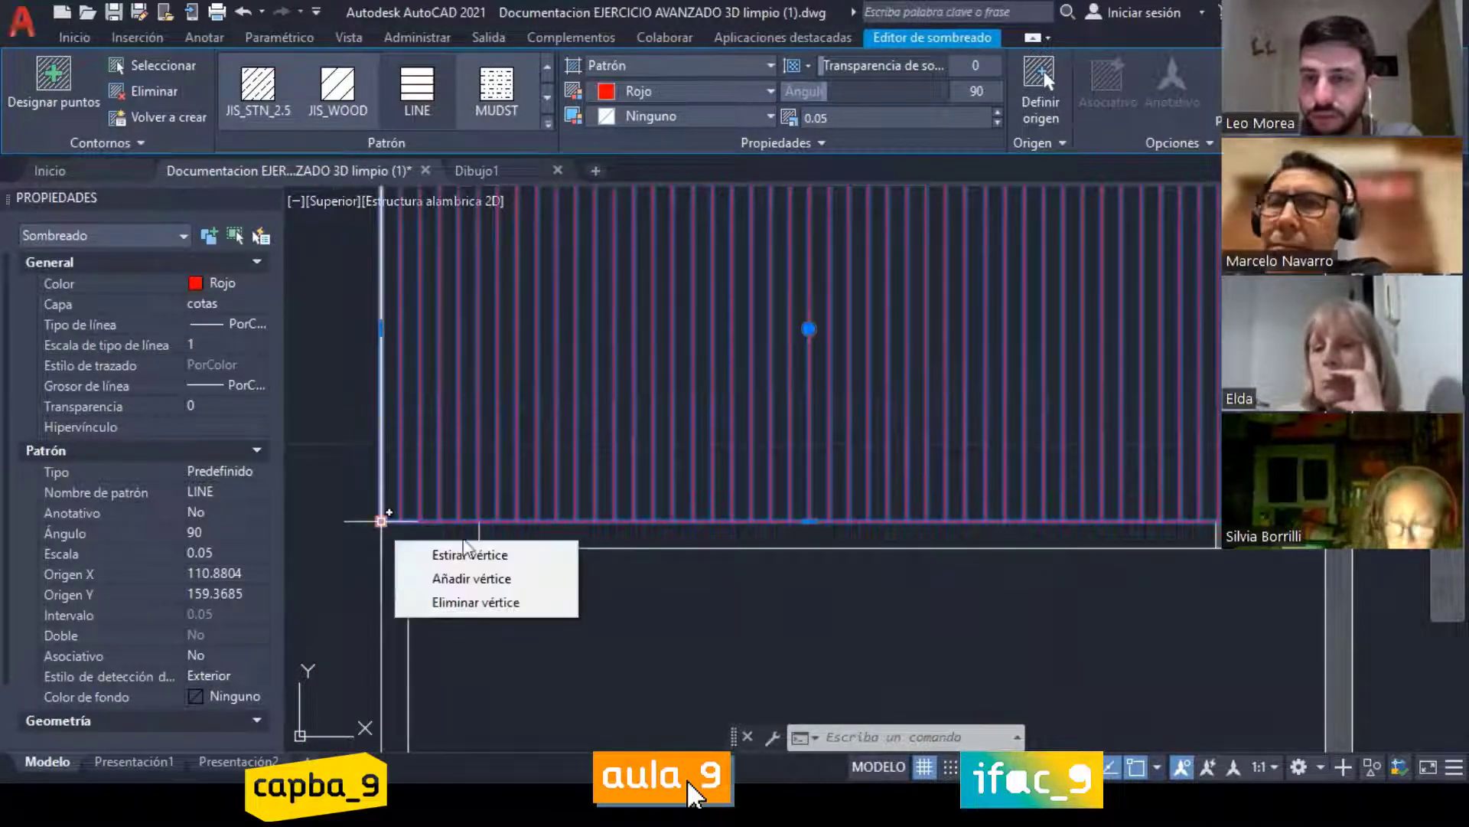
{"action": "middle_click_drag", "start_coordinate": [920, 582], "coordinate": [553, 564]}
{"action": "key", "text": "Escape"}
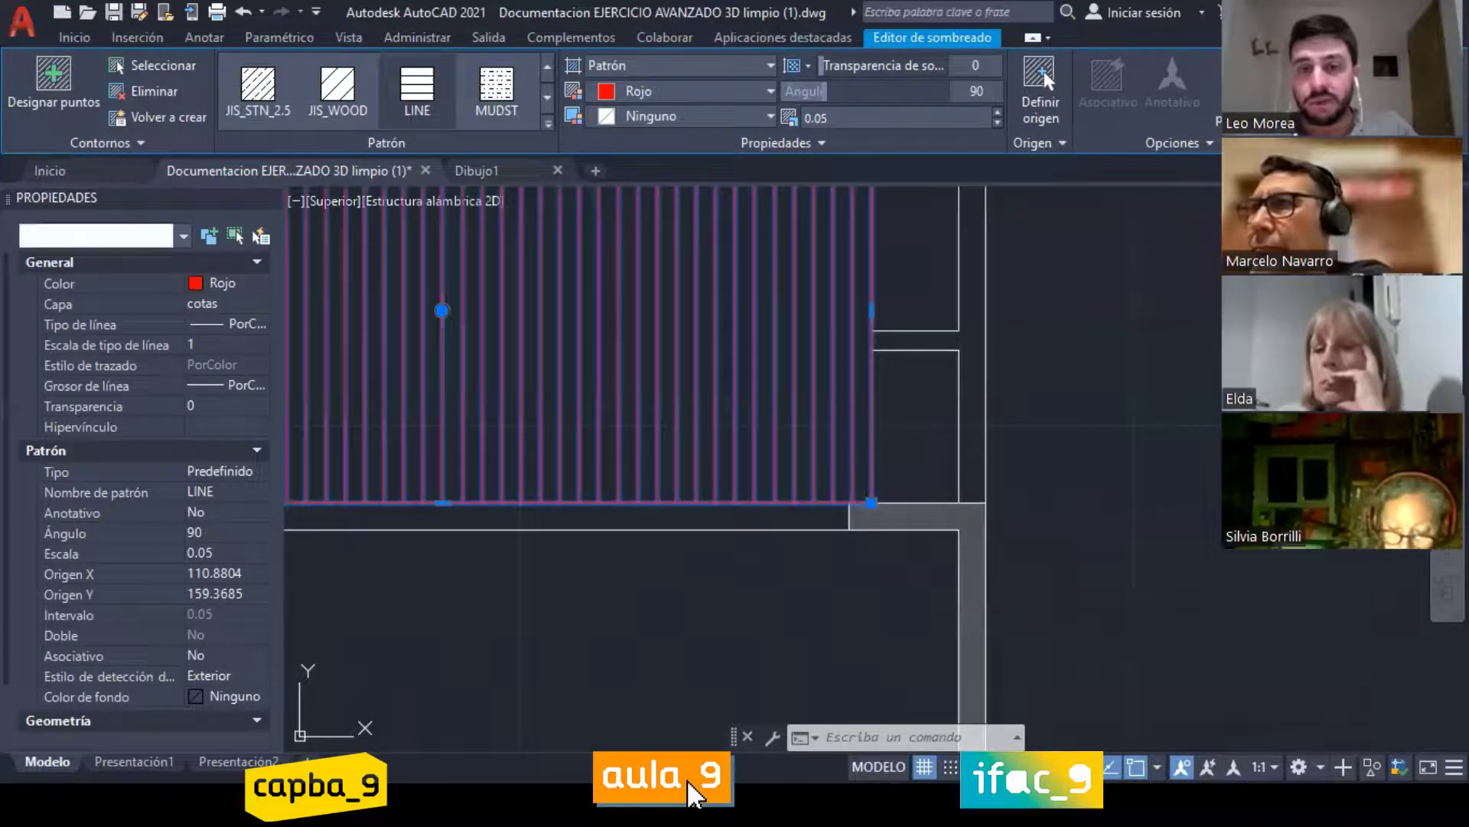
{"action": "key", "text": "Escape"}
{"action": "key", "text": "Escape"}
{"action": "middle_click_drag", "start_coordinate": [860, 337], "coordinate": [870, 453]}
{"action": "left_click", "coordinate": [859, 244]}
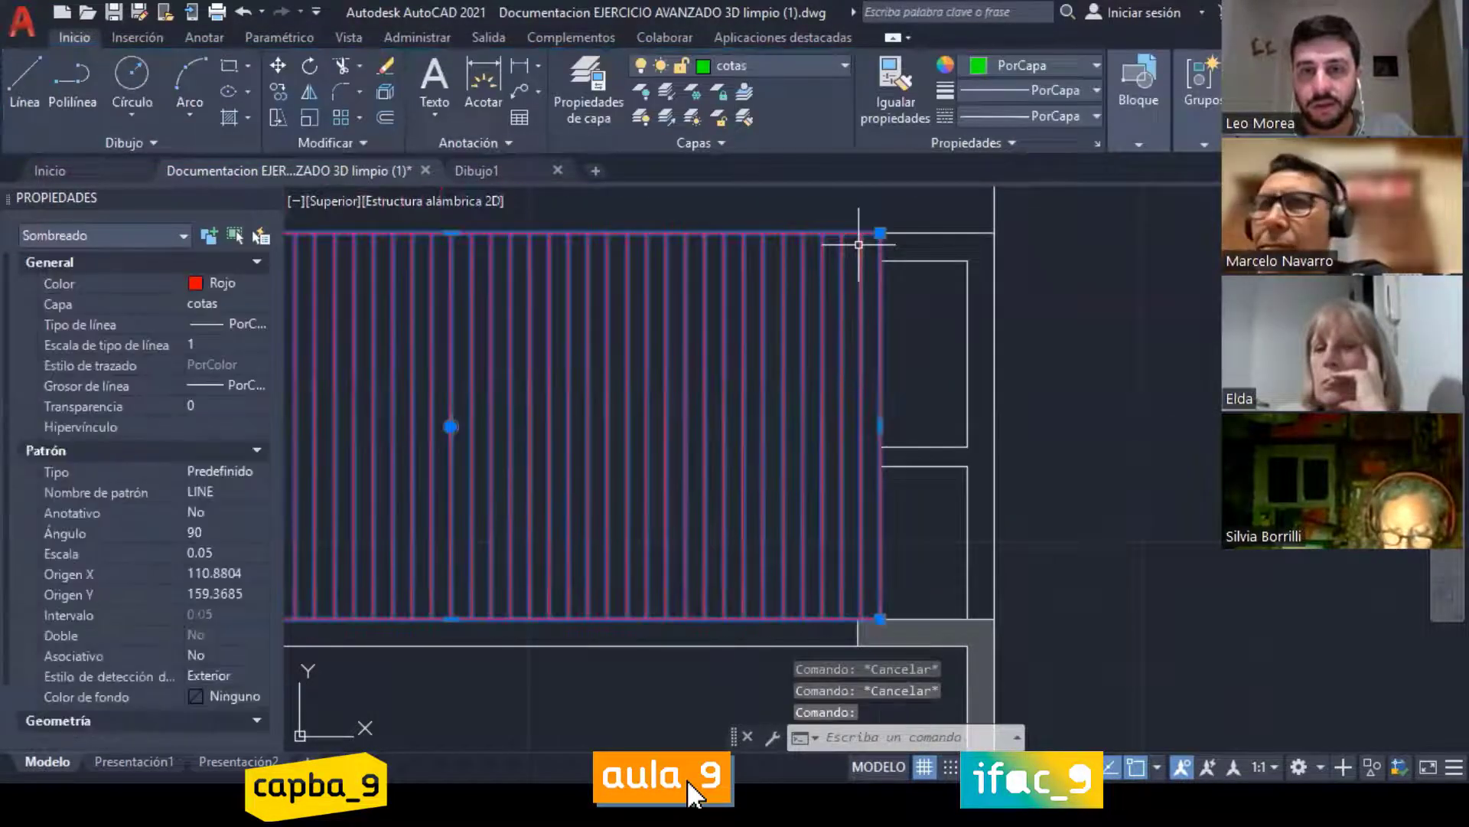
{"action": "key", "text": "Escape"}
{"action": "middle_click_drag", "start_coordinate": [941, 328], "coordinate": [1032, 340]}
{"action": "scroll", "coordinate": [1031, 340], "scroll_direction": "down", "scroll_amount": 2}
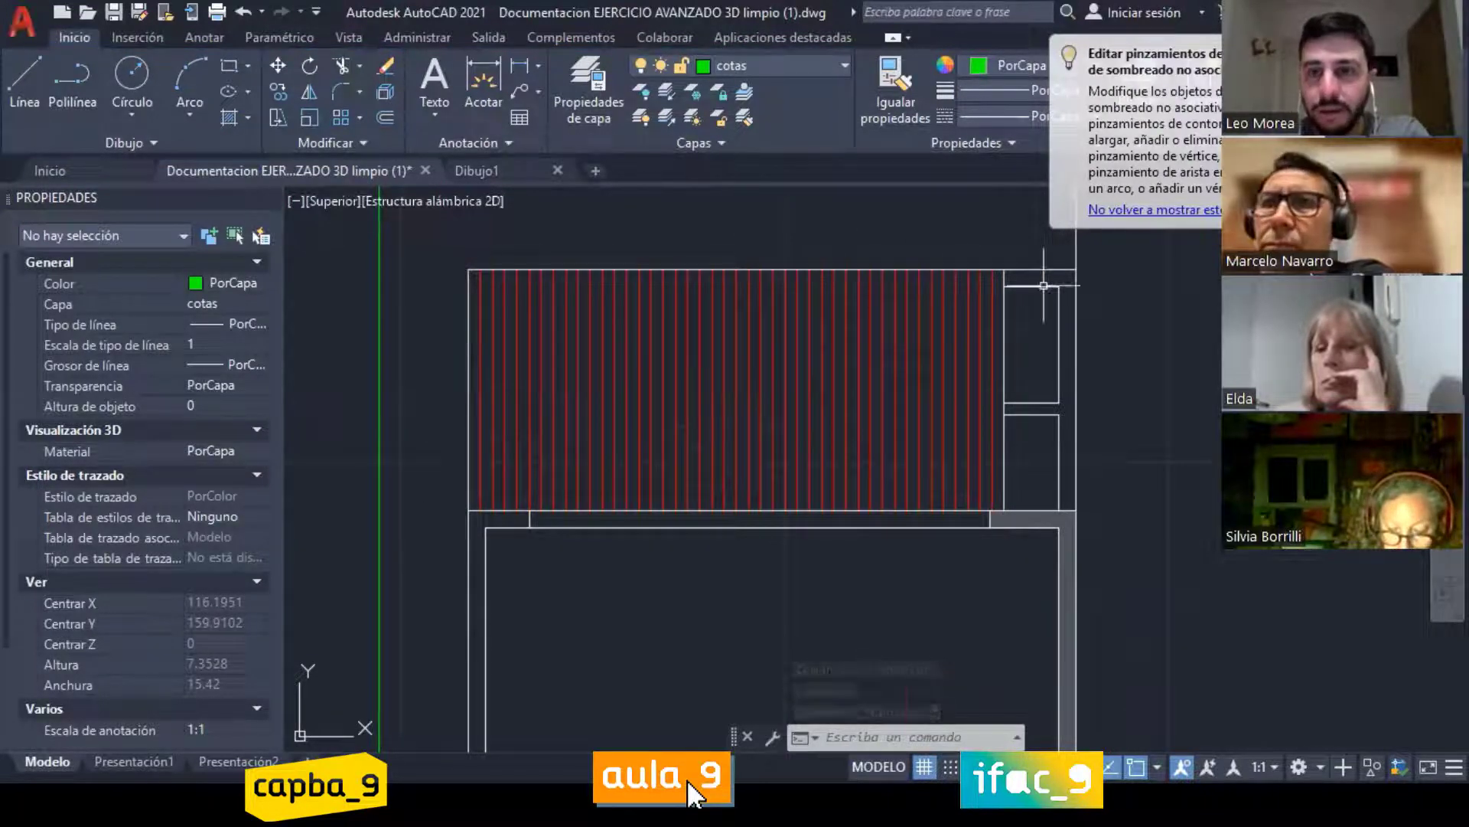
{"action": "scroll", "coordinate": [1043, 263], "scroll_direction": "up", "scroll_amount": 3}
{"action": "middle_click_drag", "start_coordinate": [865, 318], "coordinate": [935, 321]}
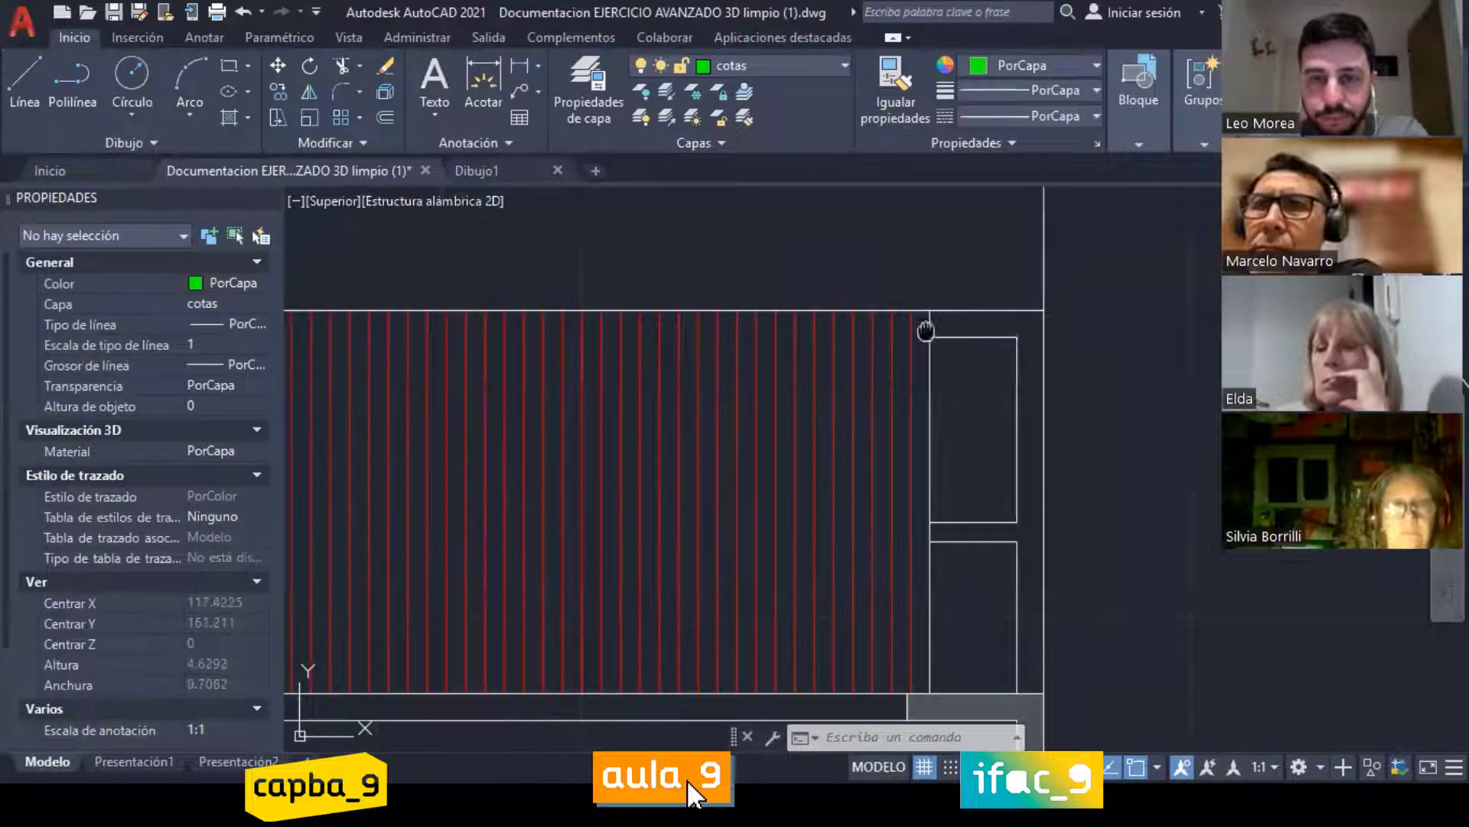
{"action": "scroll", "coordinate": [935, 321], "scroll_direction": "down", "scroll_amount": 2}
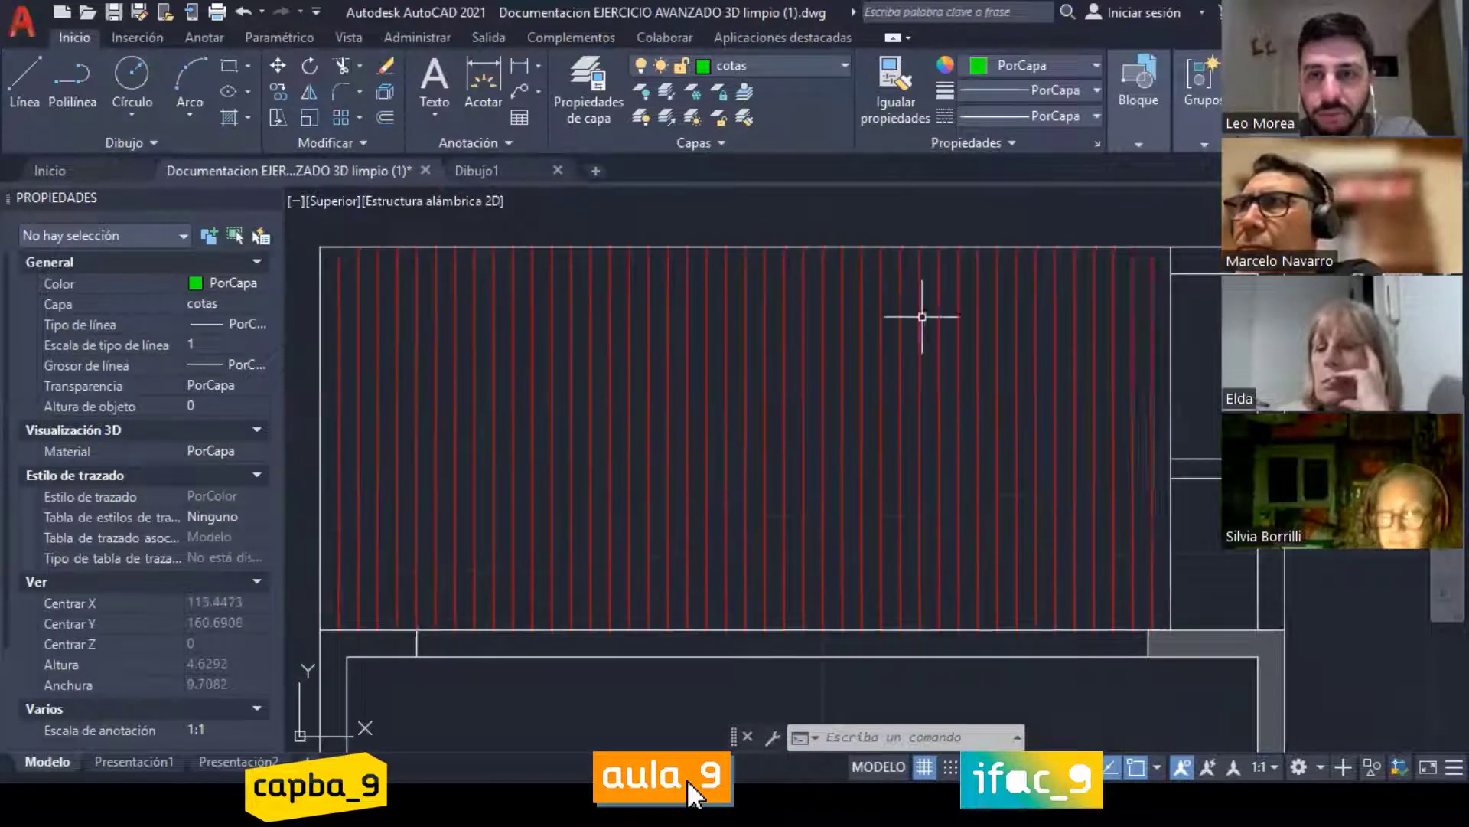
{"action": "middle_click_drag", "start_coordinate": [921, 315], "coordinate": [561, 310]}
{"action": "middle_click_drag", "start_coordinate": [814, 289], "coordinate": [896, 302]}
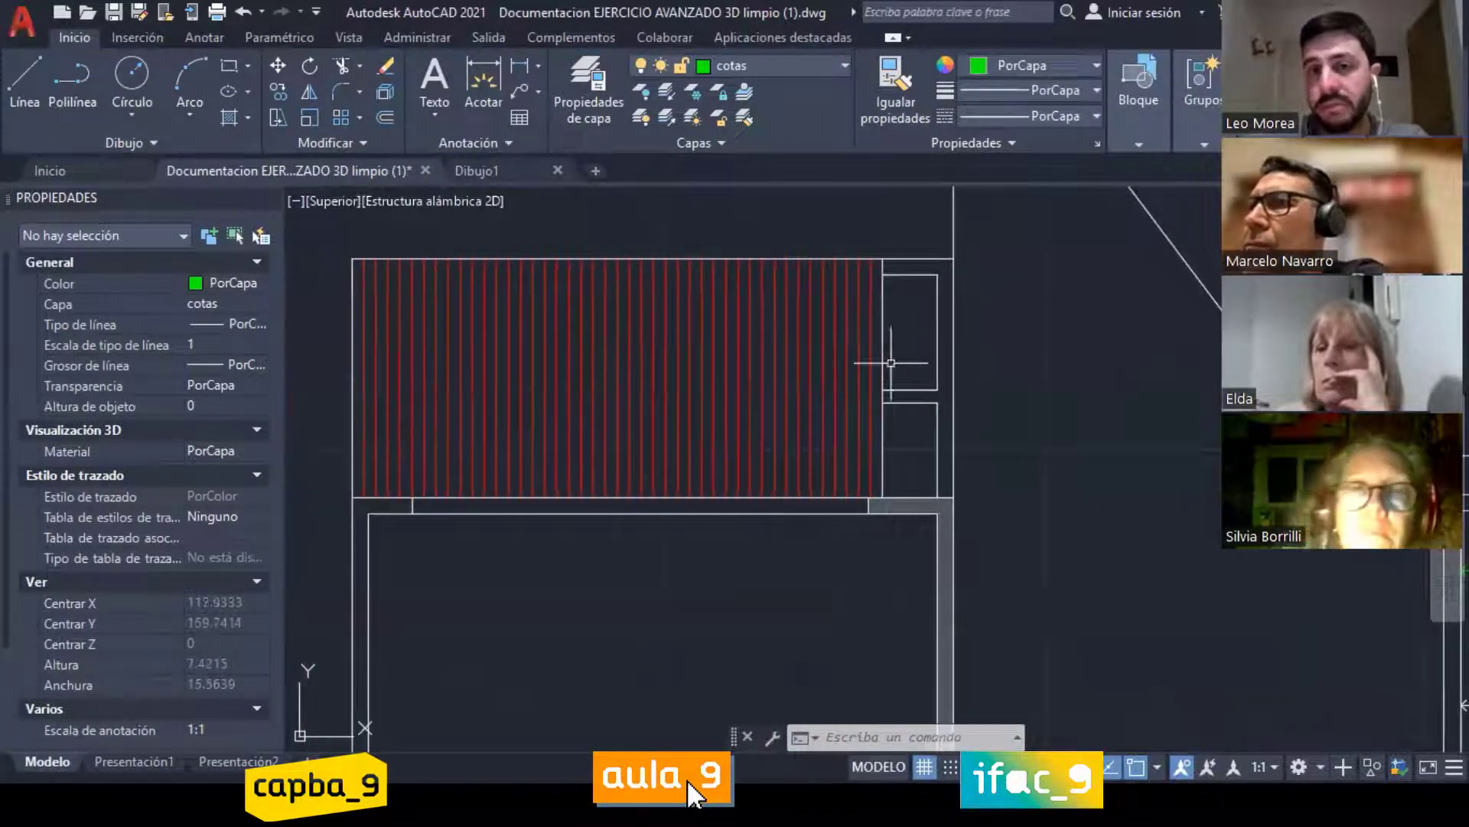
Step: Select the upper rectangle's LINE hatch to review its hatch editor settings, and clear the selection
{"action": "left_click", "coordinate": [843, 361]}
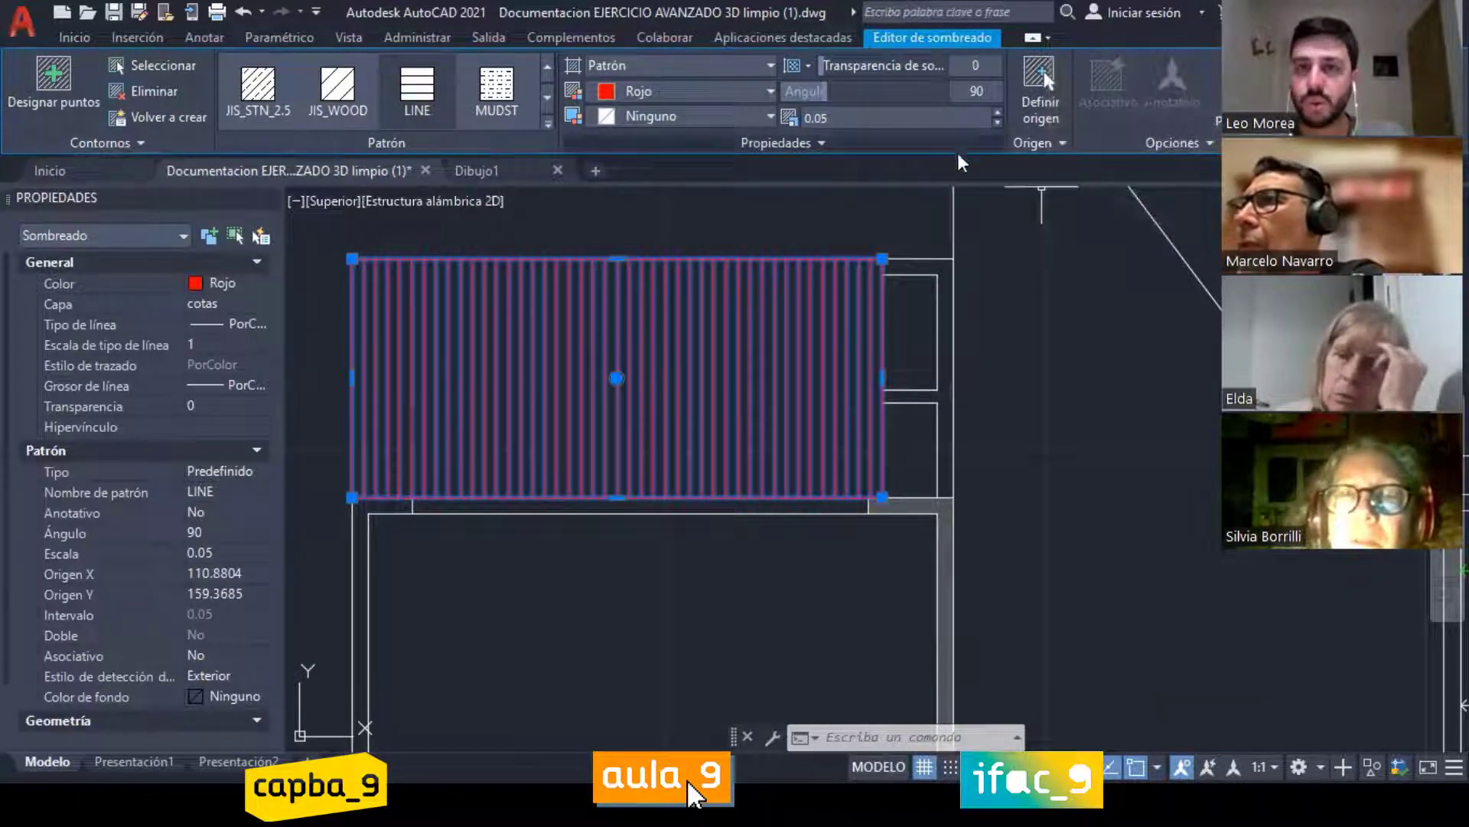
{"action": "key", "text": "Escape"}
{"action": "key", "text": "Escape"}
{"action": "key", "text": "Escape"}
{"action": "key", "text": "Escape"}
{"action": "middle_click_drag", "start_coordinate": [764, 309], "coordinate": [807, 295]}
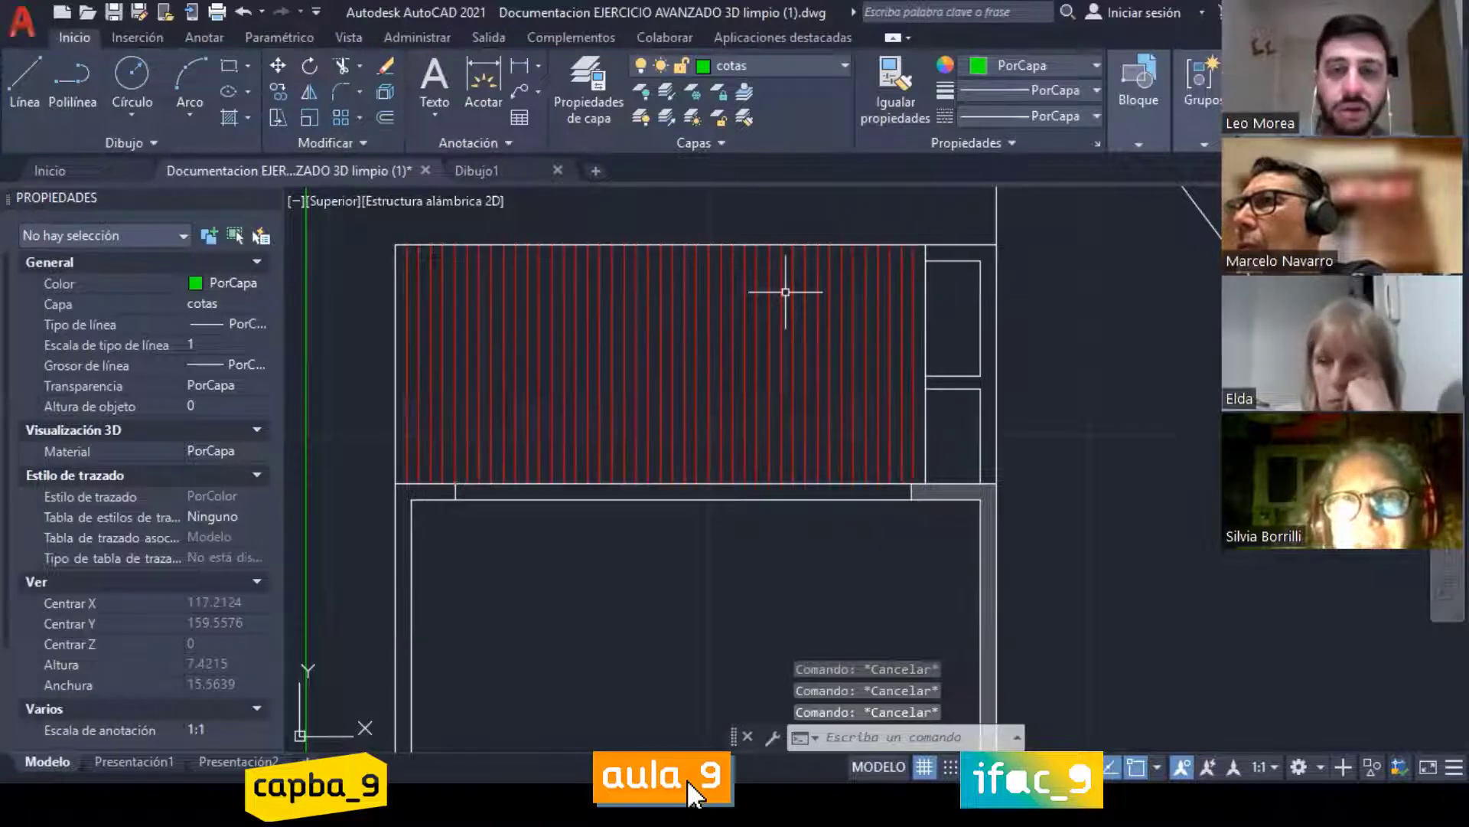
{"action": "left_click", "coordinate": [784, 292]}
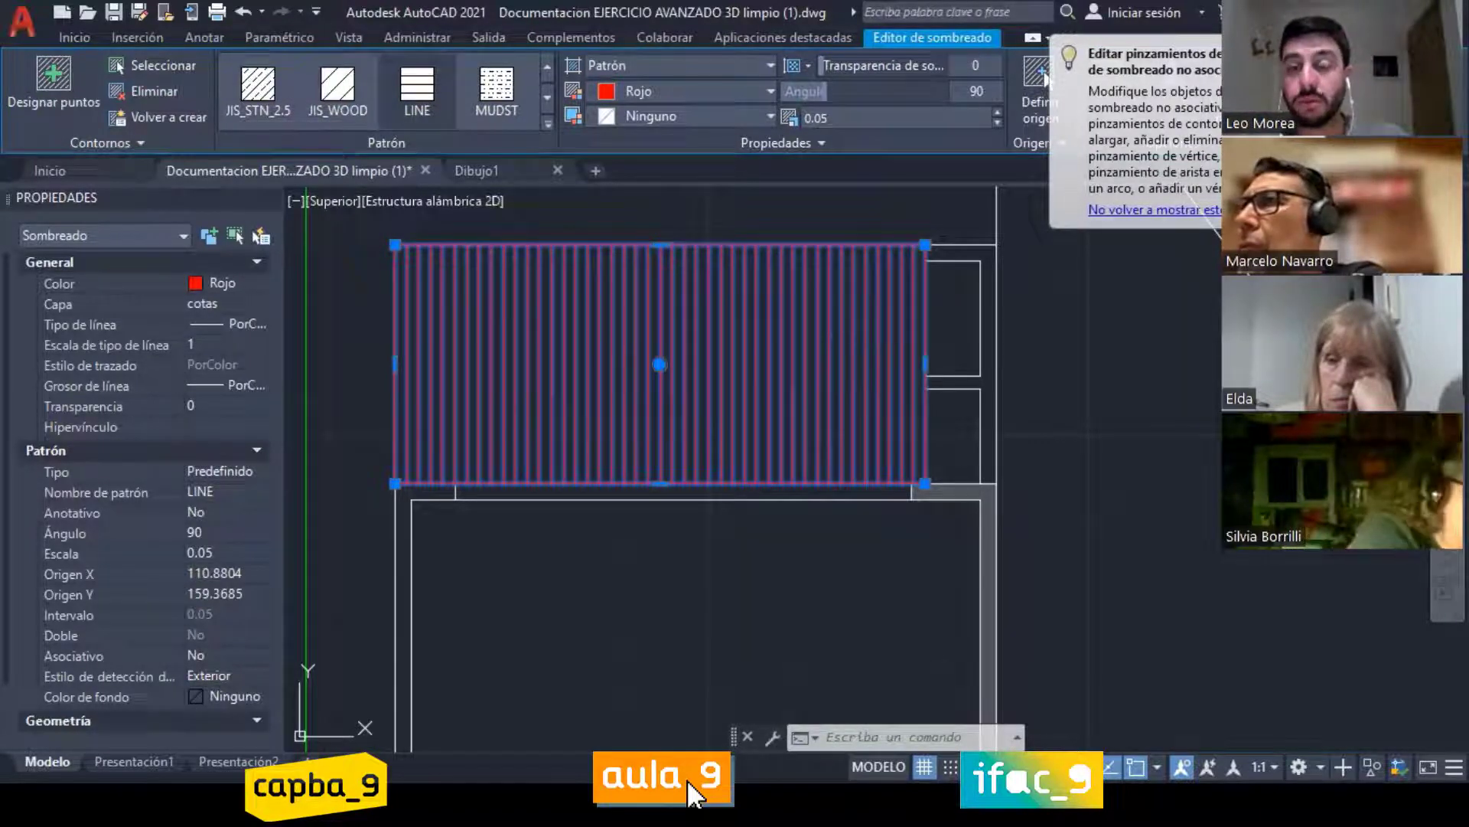
{"action": "key", "text": "Escape"}
{"action": "middle_click_drag", "start_coordinate": [892, 334], "coordinate": [919, 313]}
{"action": "key", "text": "Escape"}
{"action": "key", "text": "Escape"}
{"action": "scroll", "coordinate": [918, 474], "scroll_direction": "down", "scroll_amount": 4}
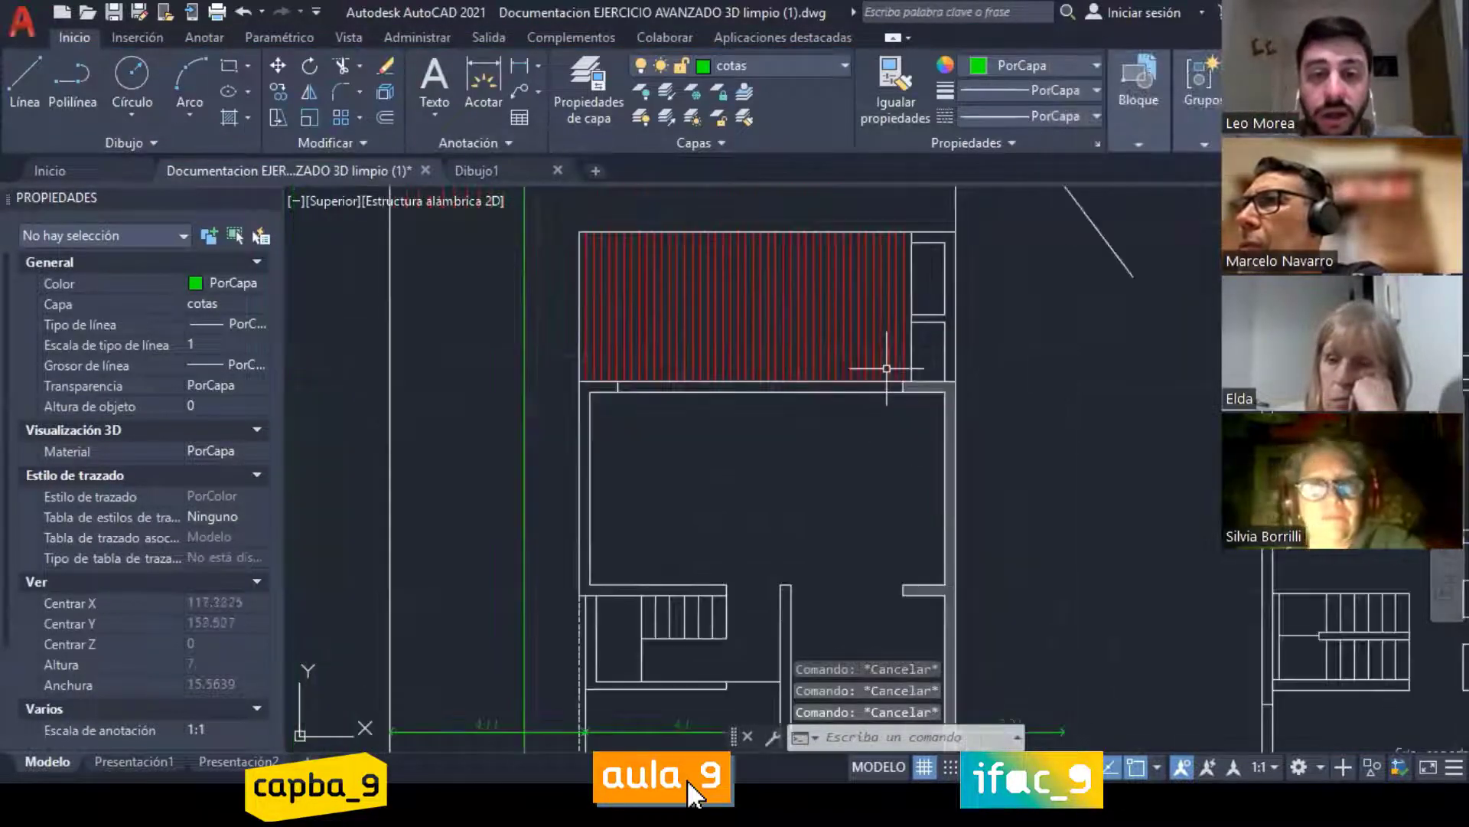
Step: Inspect the grey SOLID wall hatch and compare it with the red LINE hatch, leaving both deselected
{"action": "scroll", "coordinate": [865, 406], "scroll_direction": "up", "scroll_amount": 4}
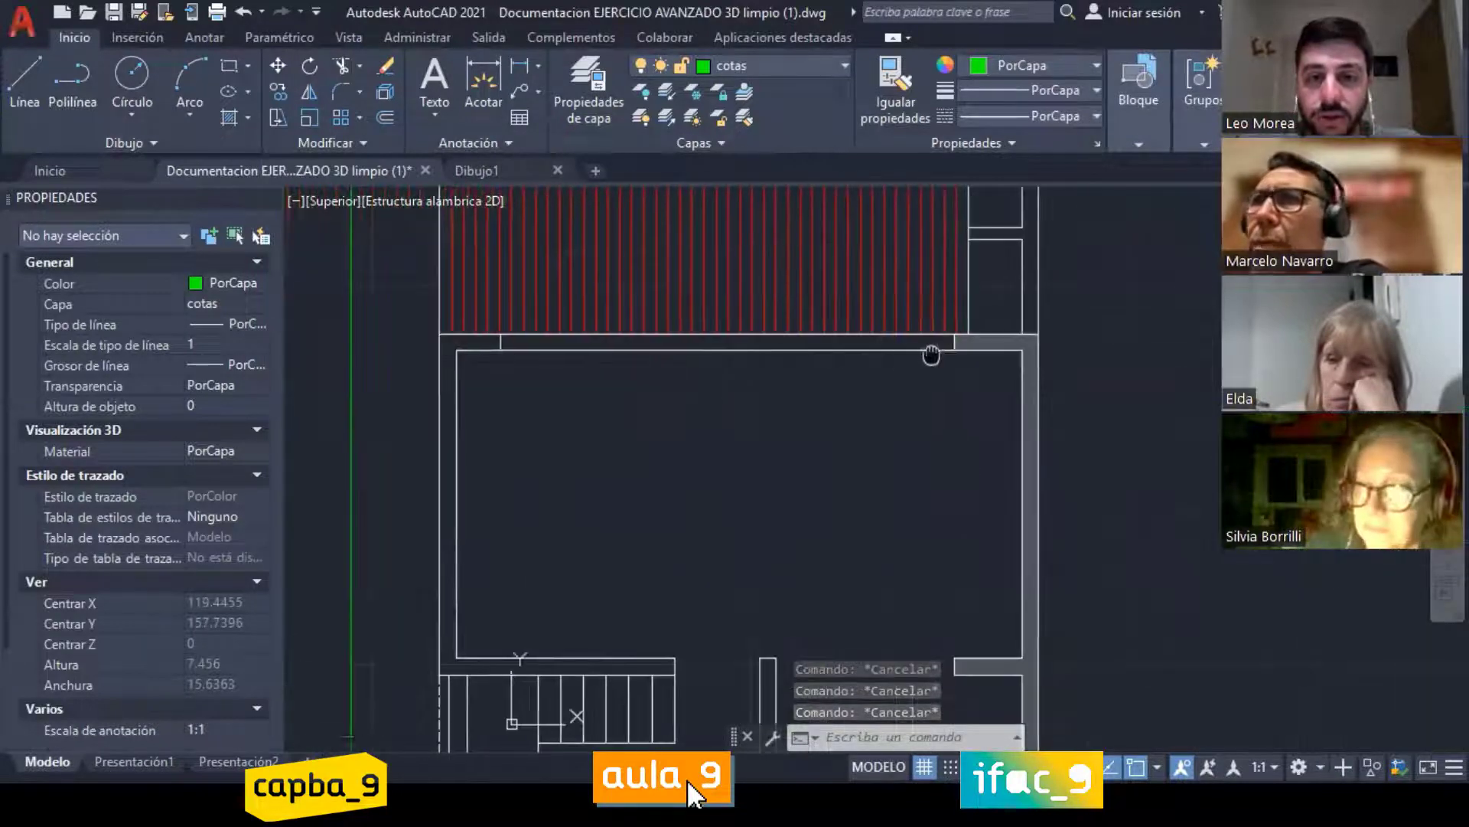
{"action": "scroll", "coordinate": [988, 342], "scroll_direction": "up", "scroll_amount": 3}
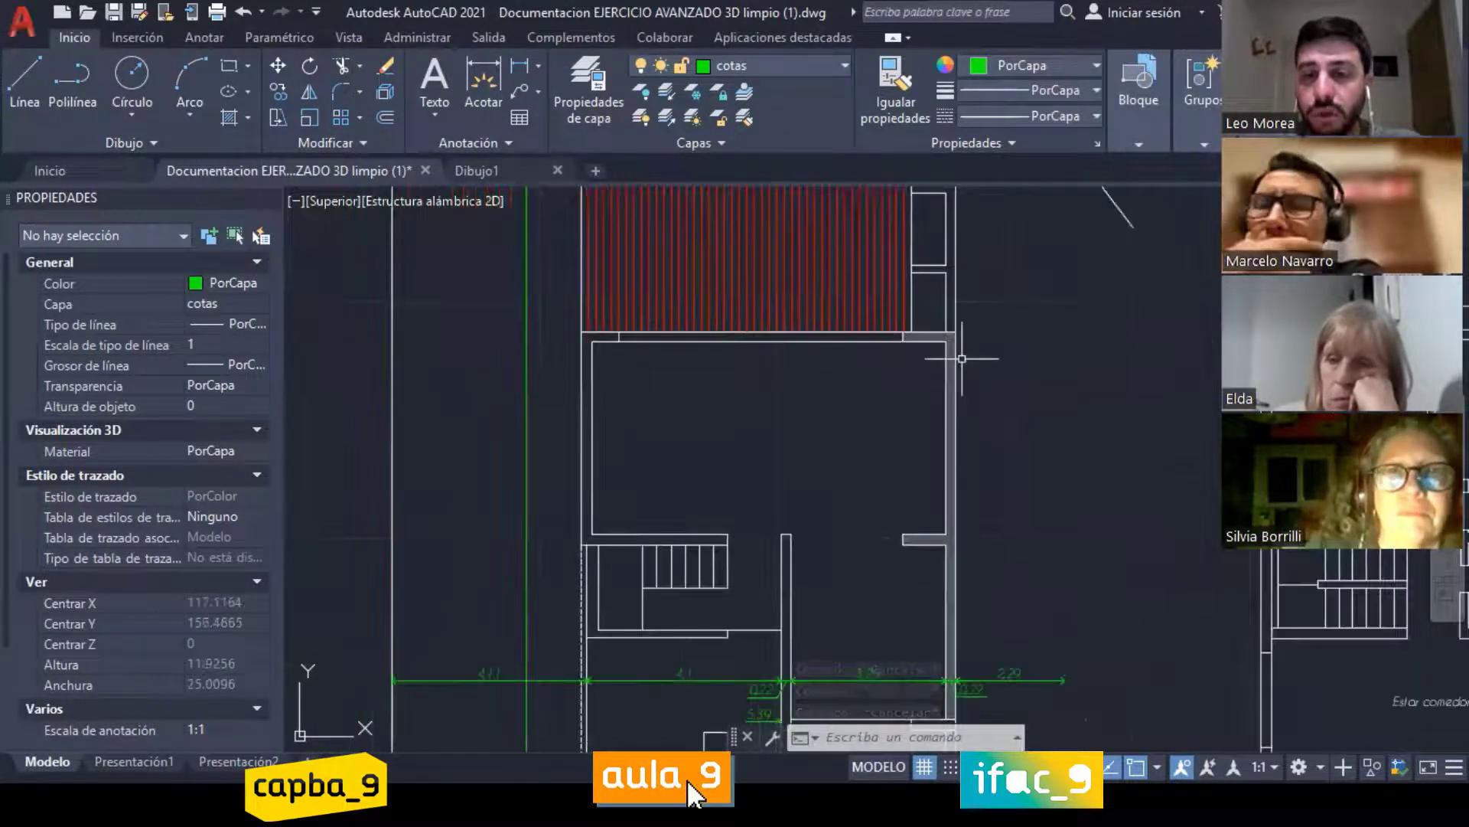
{"action": "left_click", "coordinate": [953, 339]}
{"action": "scroll", "coordinate": [886, 337], "scroll_direction": "down", "scroll_amount": 2}
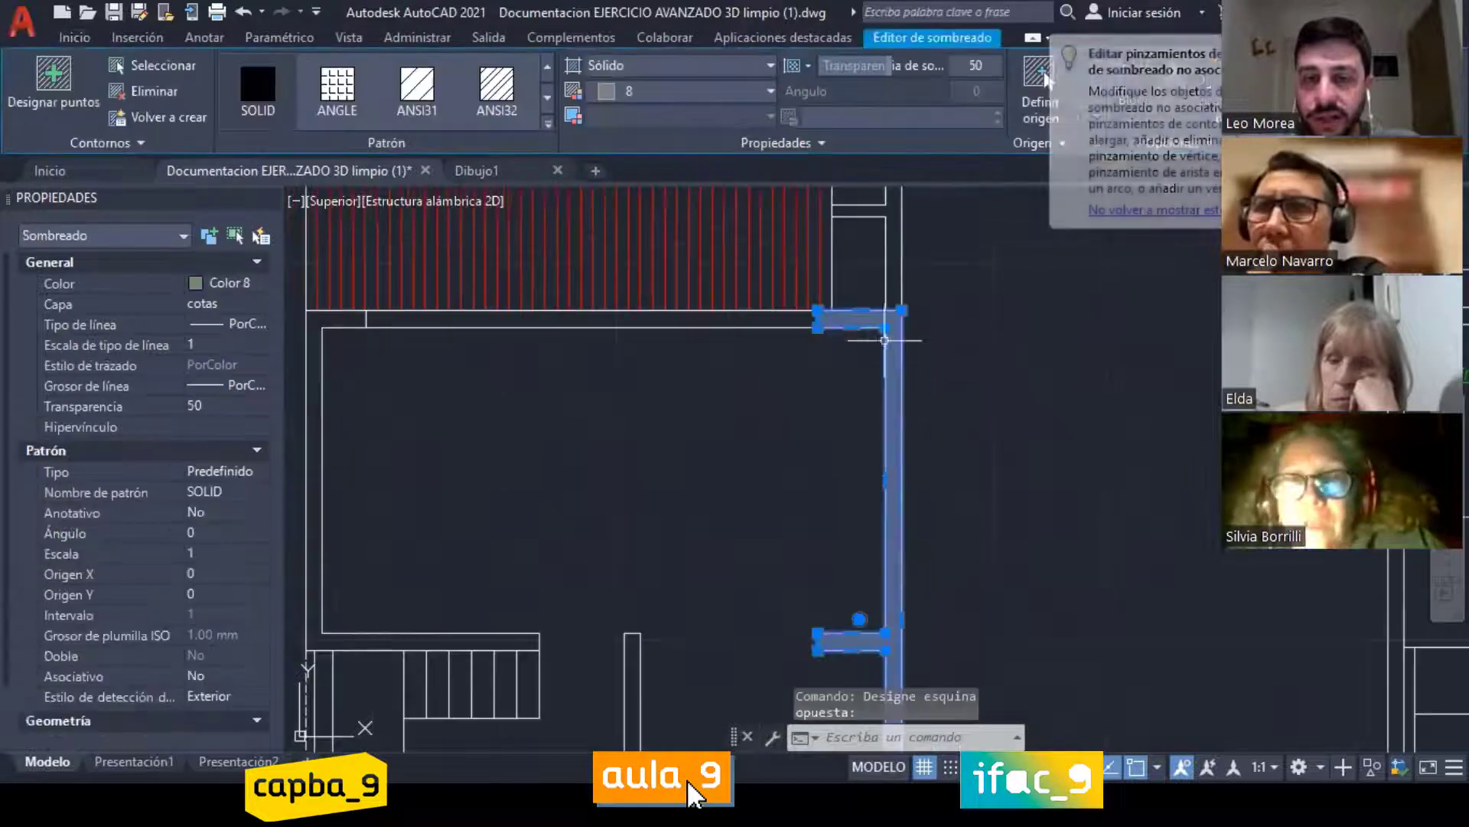
{"action": "mouse_move", "coordinate": [917, 486]}
{"action": "middle_mouse_down"}
{"action": "mouse_move", "coordinate": [904, 371]}
{"action": "mouse_move", "coordinate": [875, 371]}
{"action": "mouse_move", "coordinate": [886, 338]}
{"action": "middle_mouse_up"}
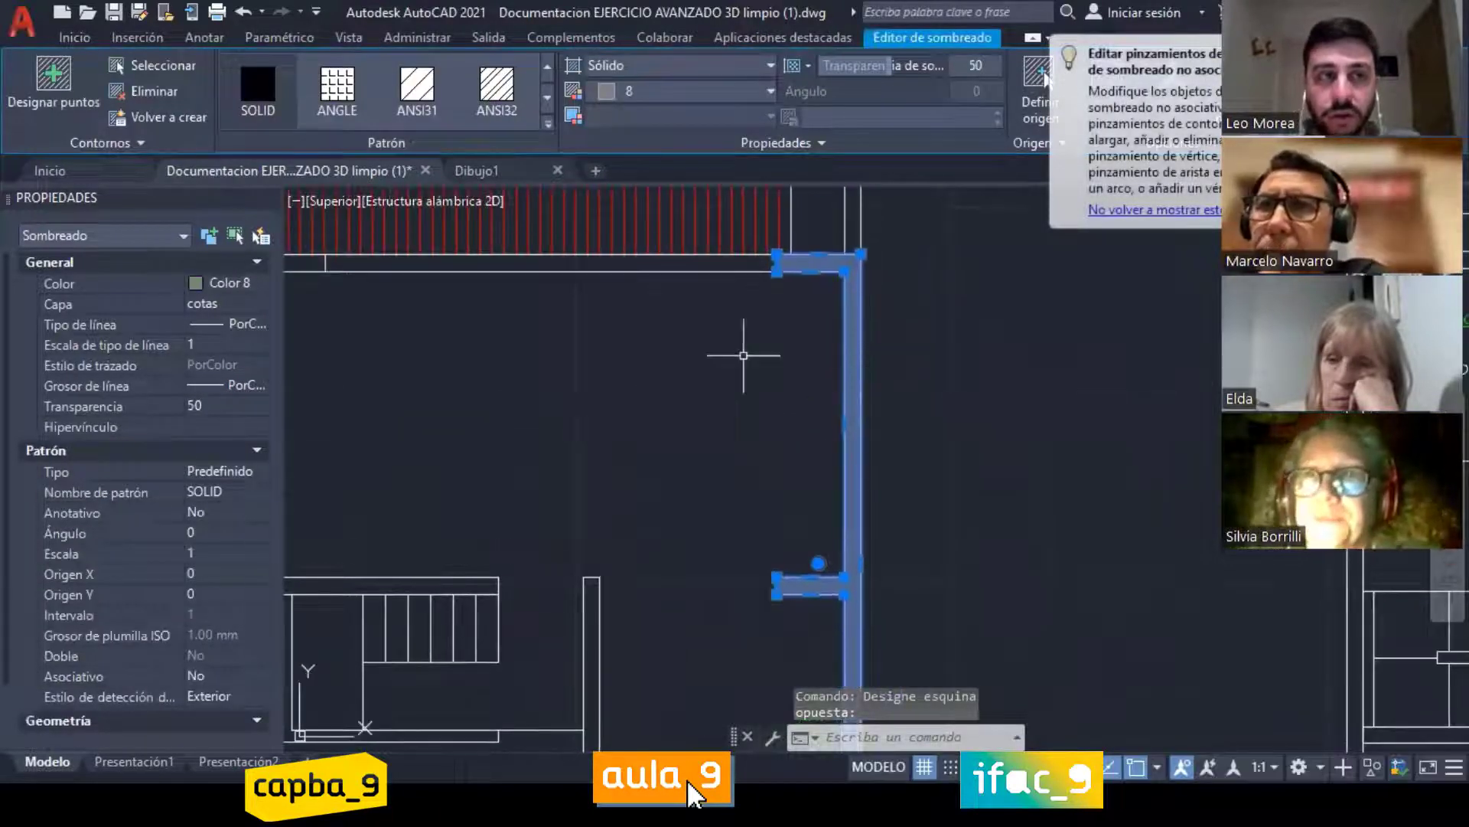
{"action": "scroll", "coordinate": [871, 256], "scroll_direction": "up", "scroll_amount": 2}
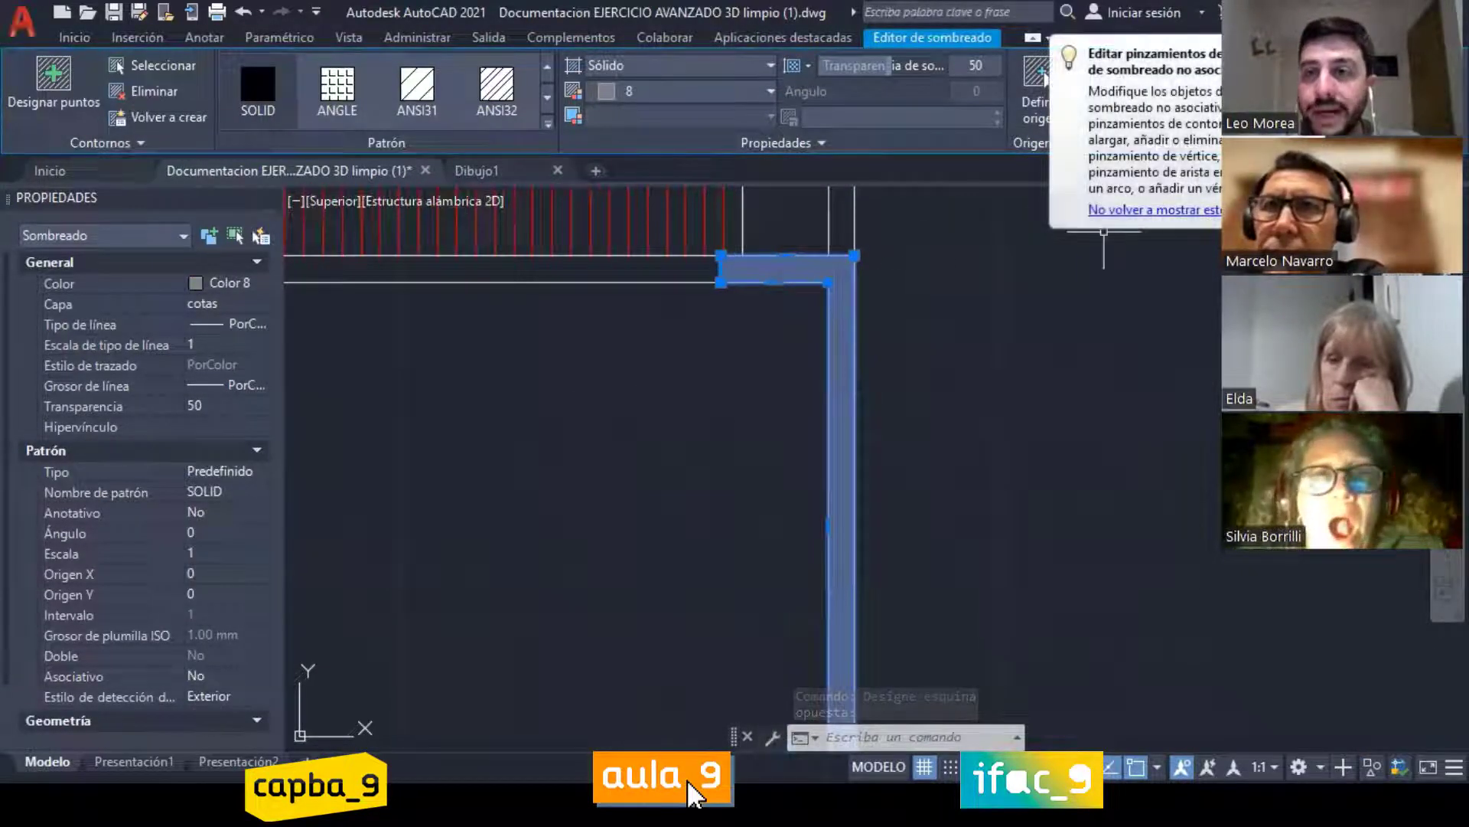
{"action": "scroll", "coordinate": [842, 306], "scroll_direction": "down", "scroll_amount": 3}
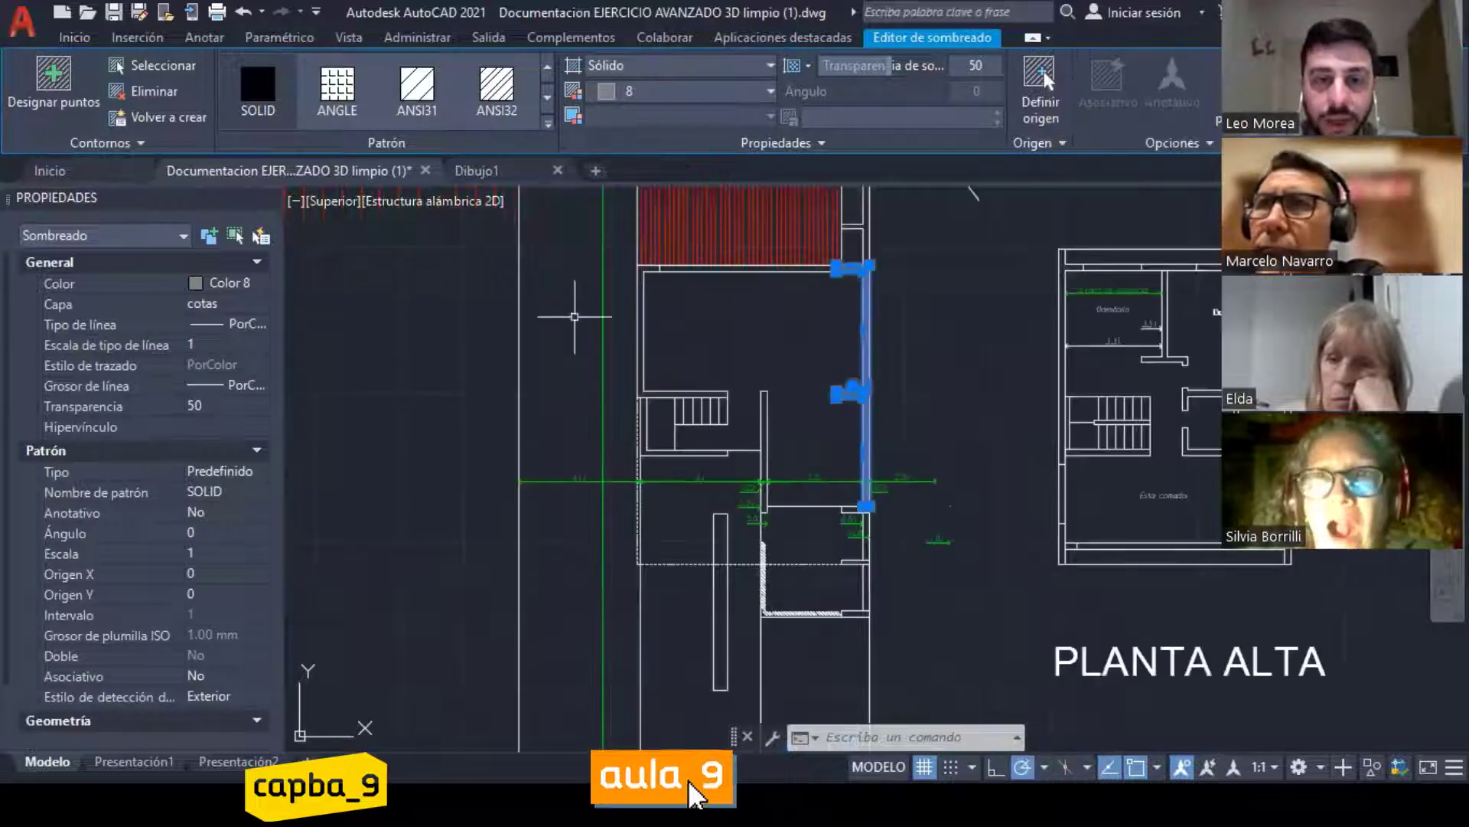
{"action": "scroll", "coordinate": [837, 318], "scroll_direction": "up", "scroll_amount": 3}
{"action": "middle_click_drag", "start_coordinate": [837, 318], "coordinate": [828, 485]}
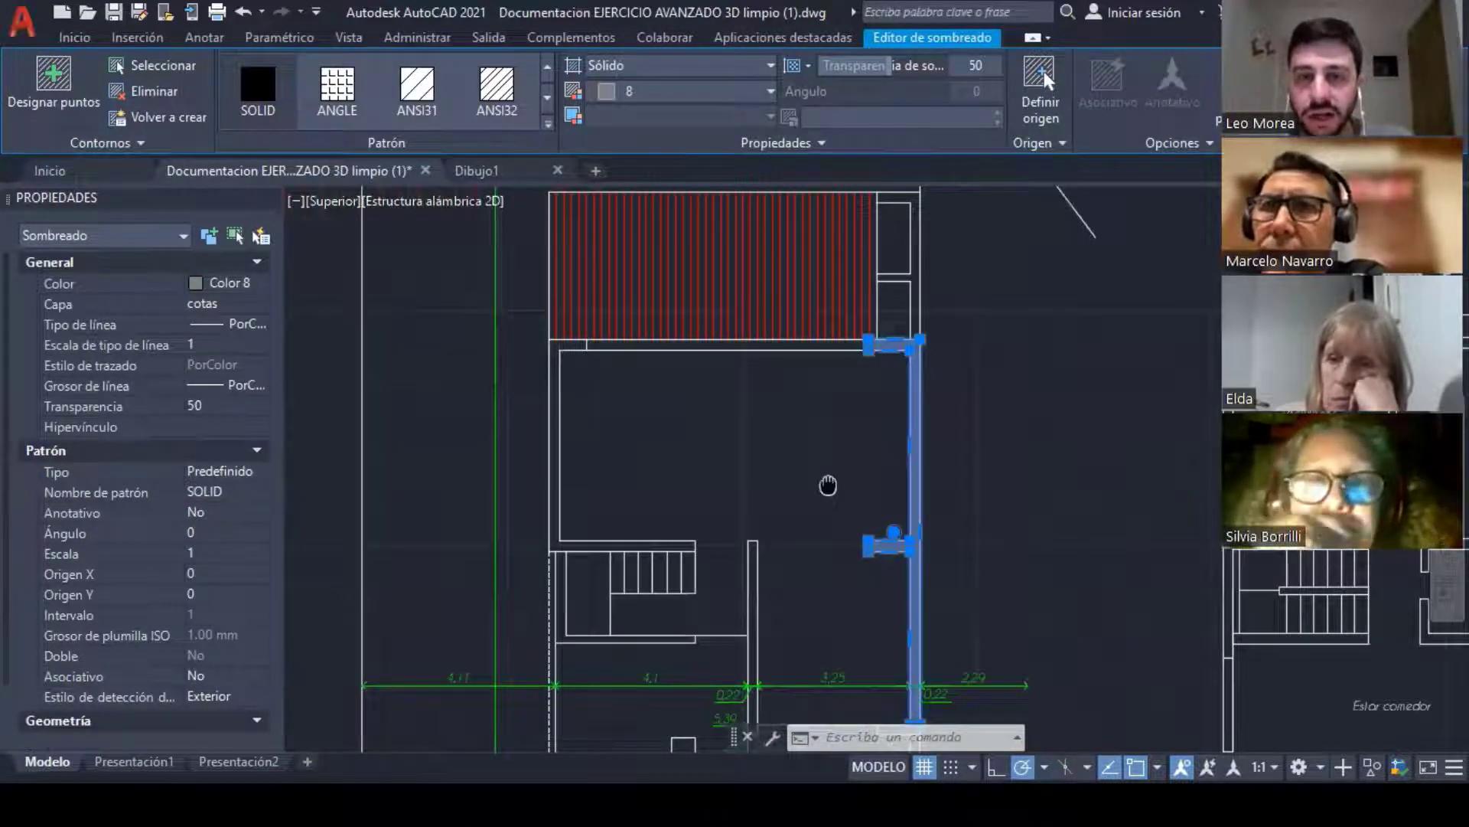
{"action": "left_click", "coordinate": [754, 289]}
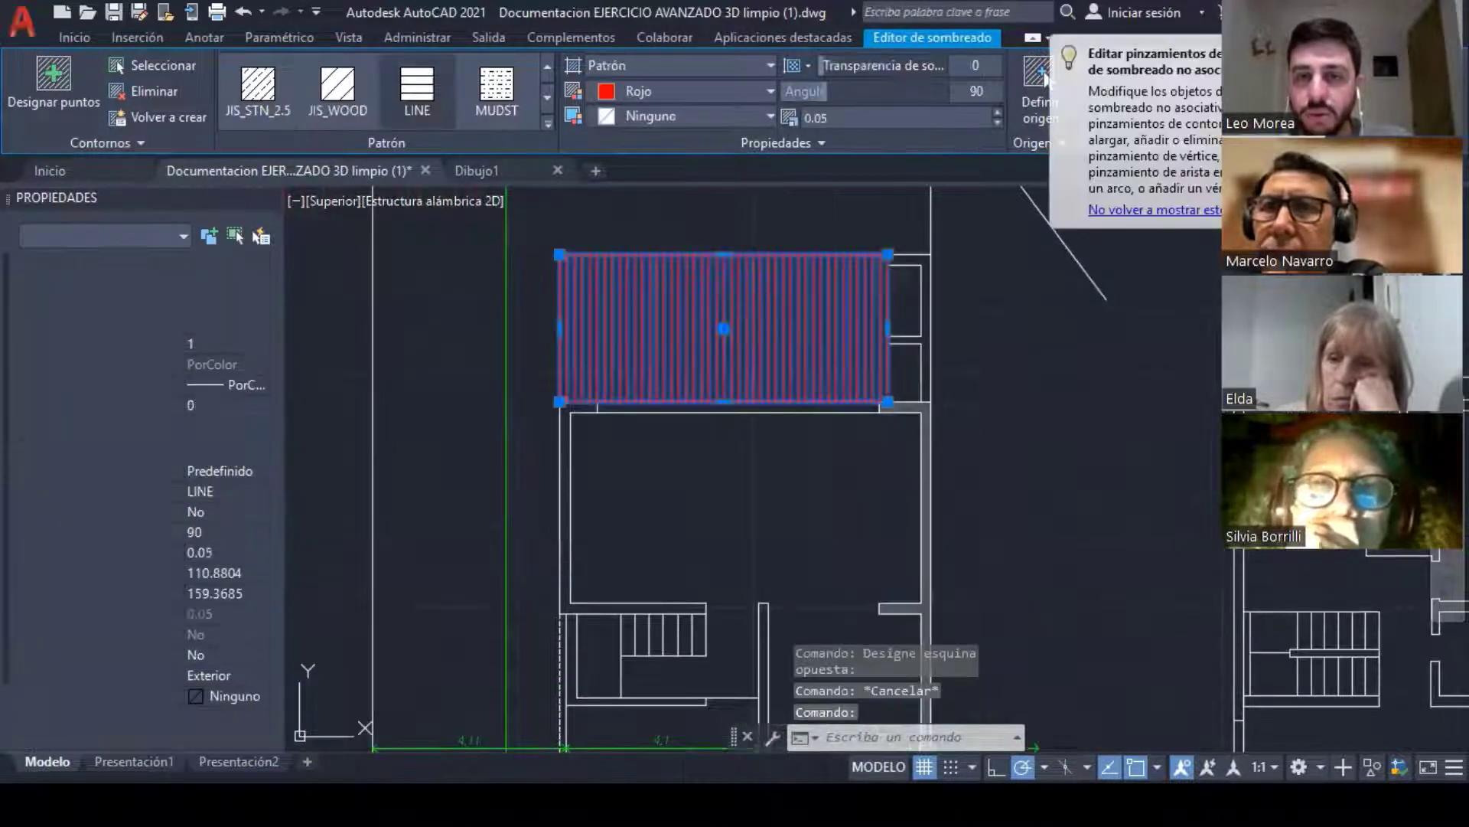
{"action": "key", "text": "Escape"}
{"action": "key", "text": "Escape"}
Step: Open the right wall's grey SOLID hatch for editing in the hatch edit dialog
{"action": "scroll", "coordinate": [904, 407], "scroll_direction": "up", "scroll_amount": 3}
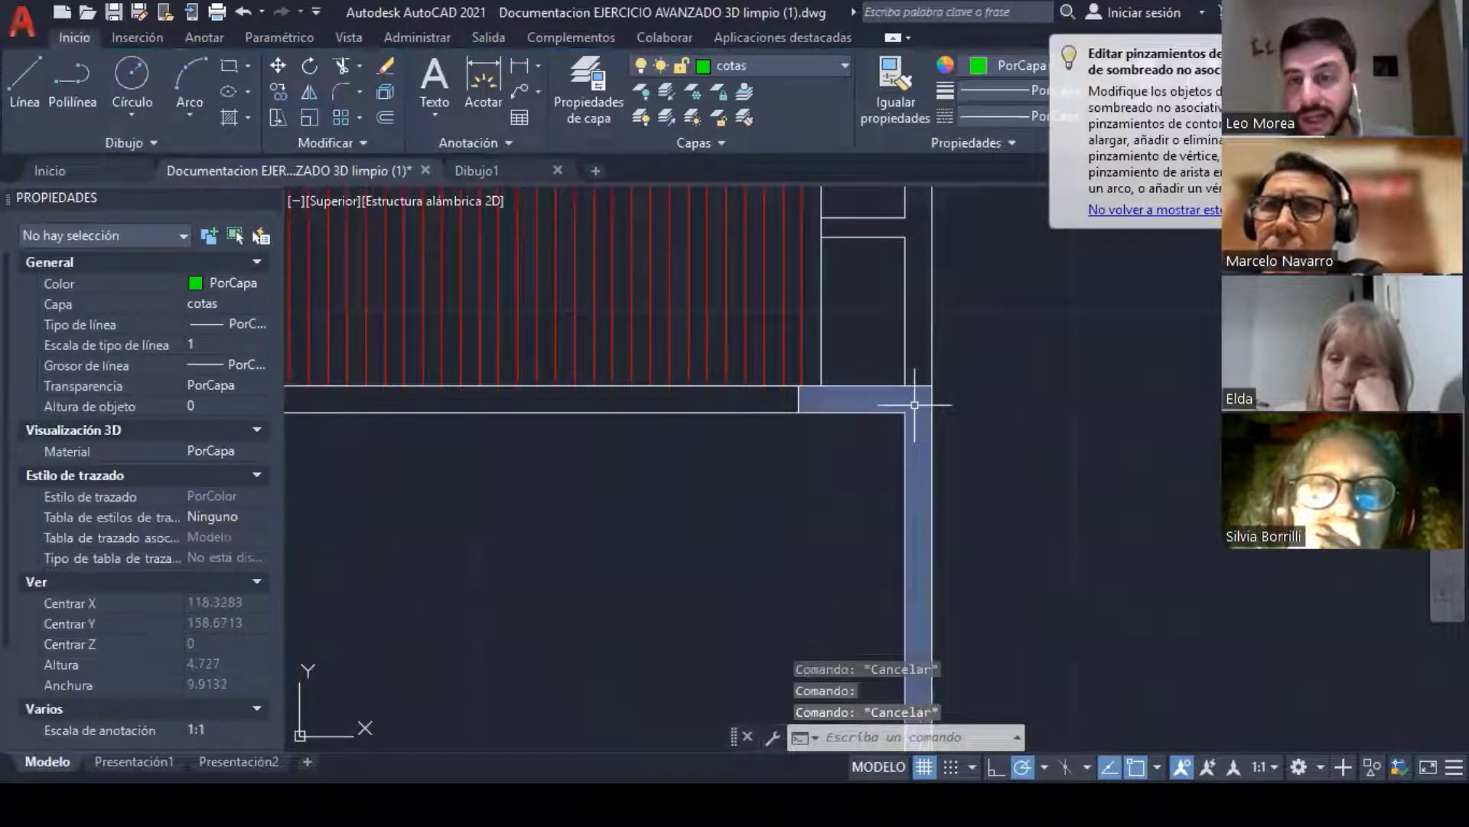
{"action": "left_click", "coordinate": [915, 405]}
{"action": "scroll", "coordinate": [951, 534], "scroll_direction": "down", "scroll_amount": 4}
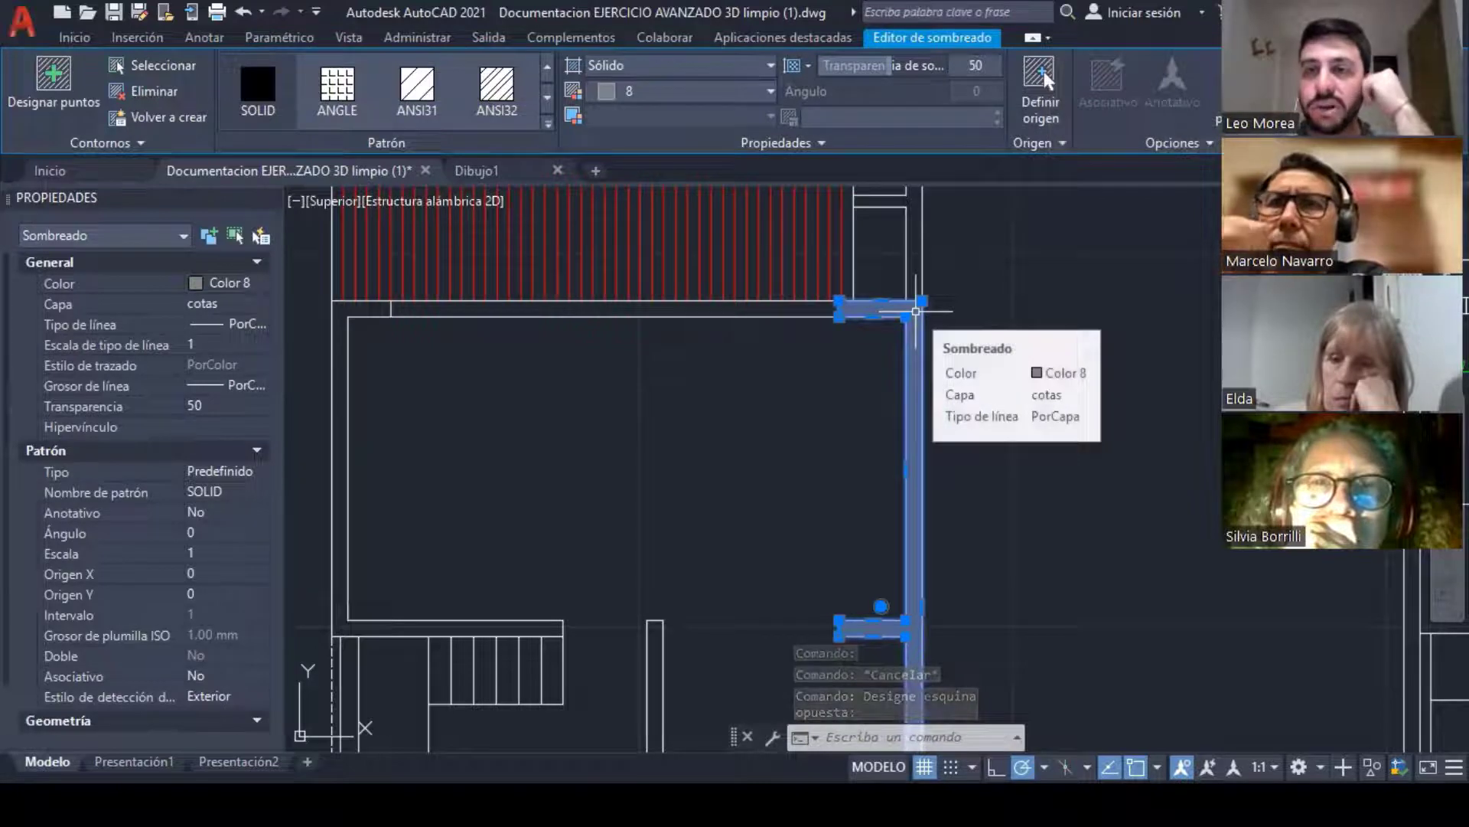
{"action": "right_click", "coordinate": [916, 311]}
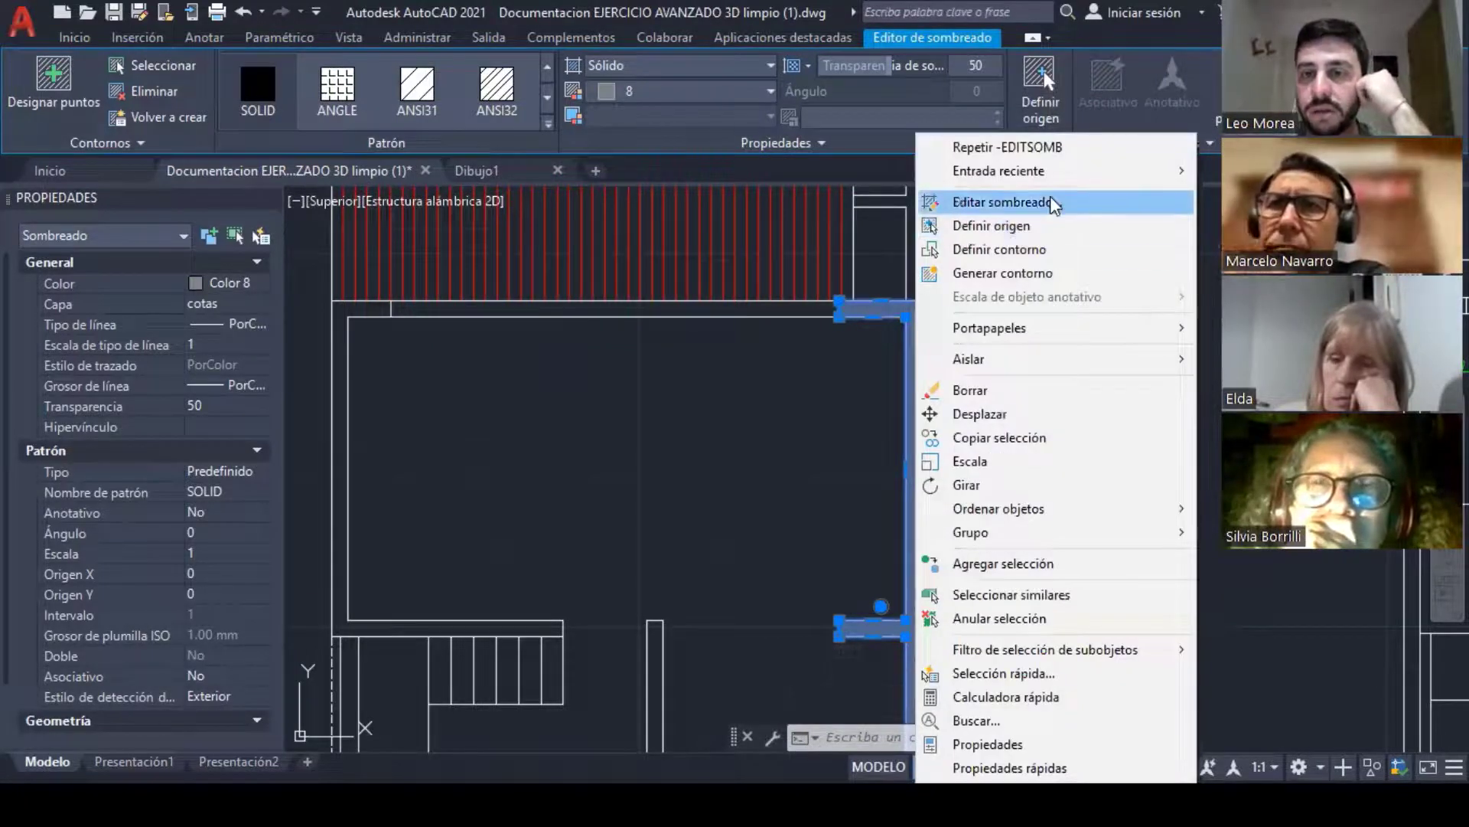
{"action": "left_click", "coordinate": [1064, 203]}
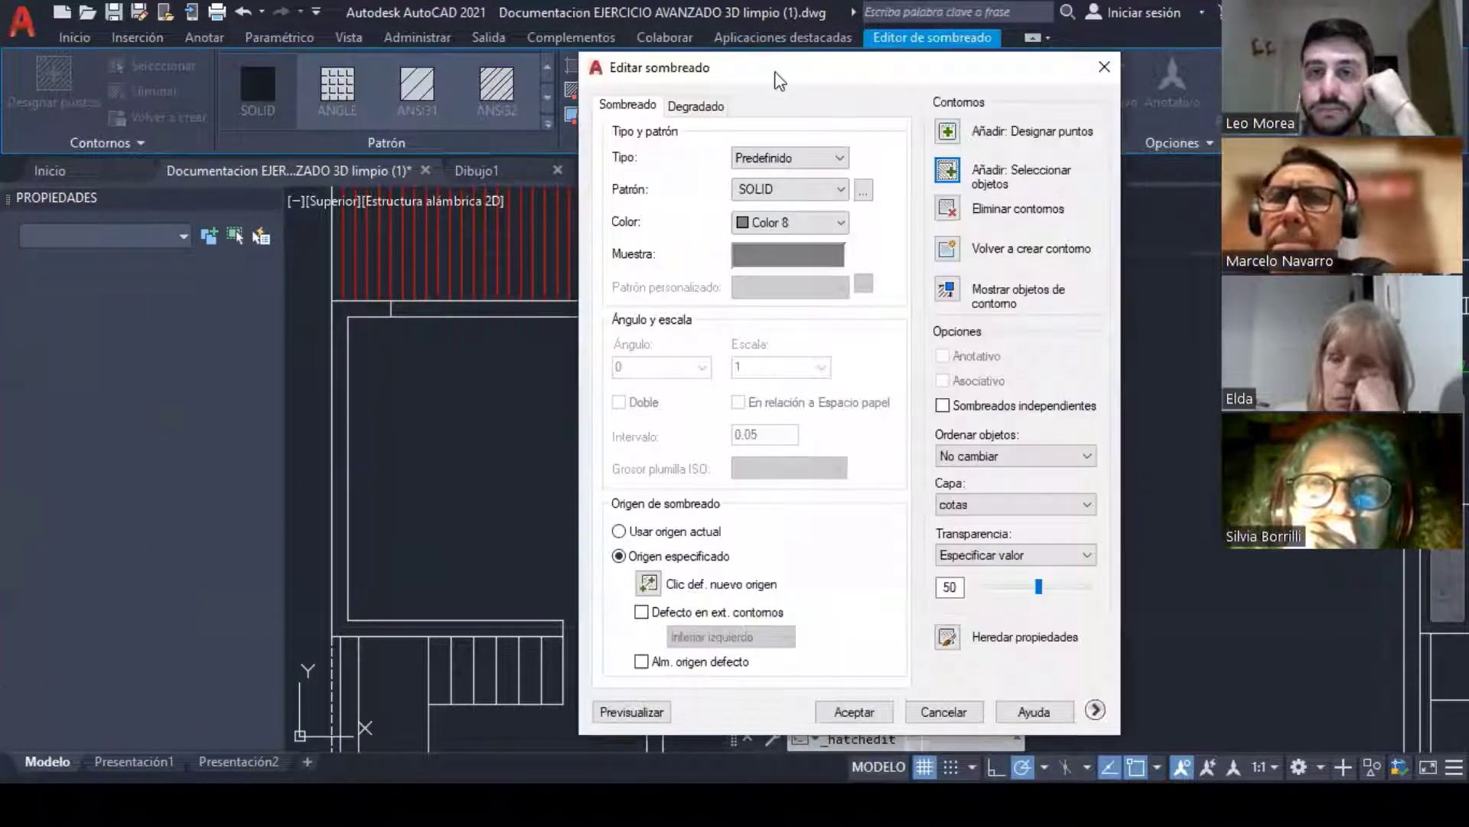
{"action": "left_click_drag", "start_coordinate": [780, 75], "coordinate": [707, 65]}
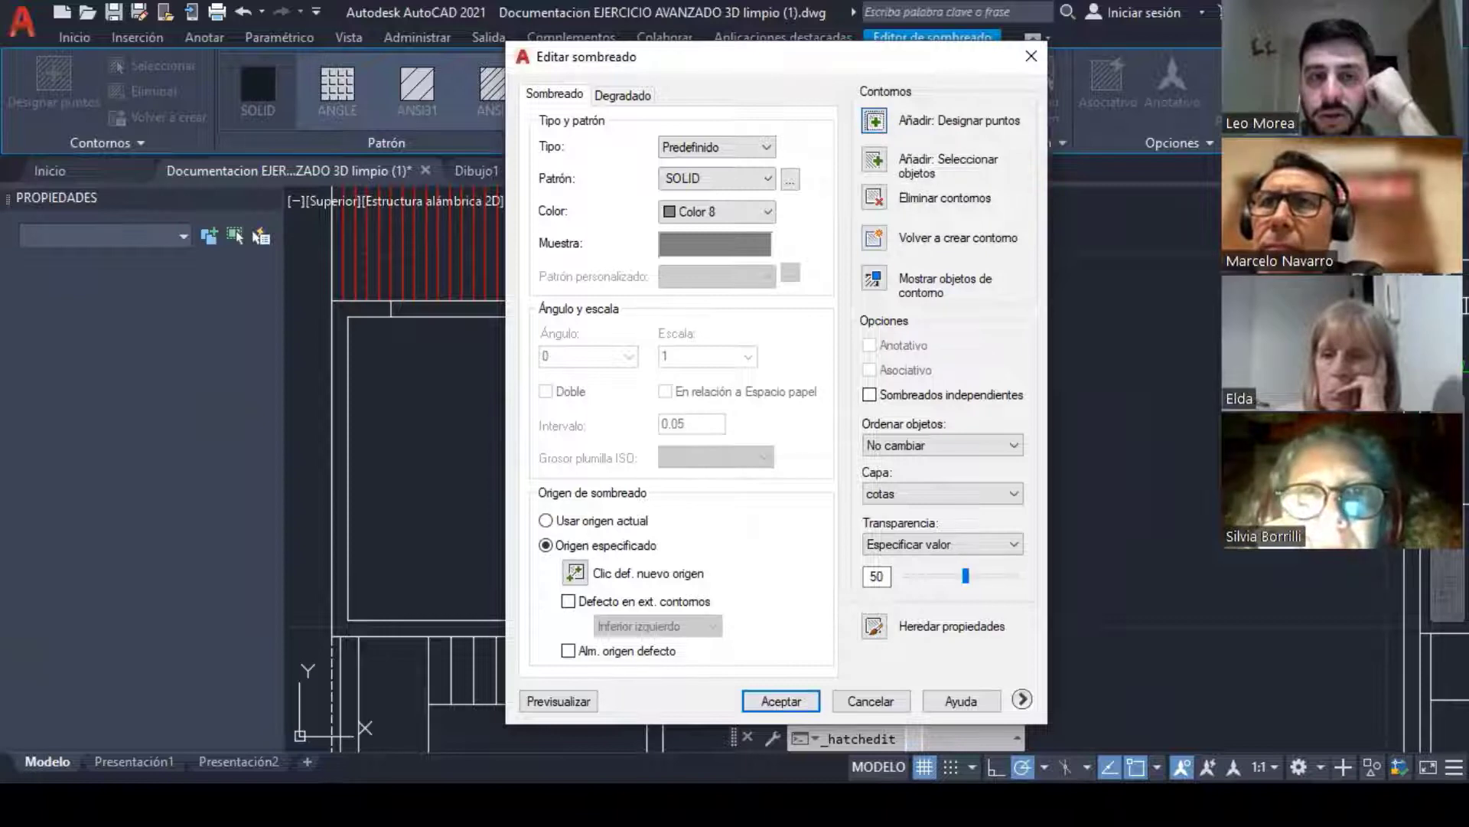
Step: Add the interiors of the left, stair, central and lower right walls to the grey SOLID hatch by internal points and apply
{"action": "left_click", "coordinate": [875, 120]}
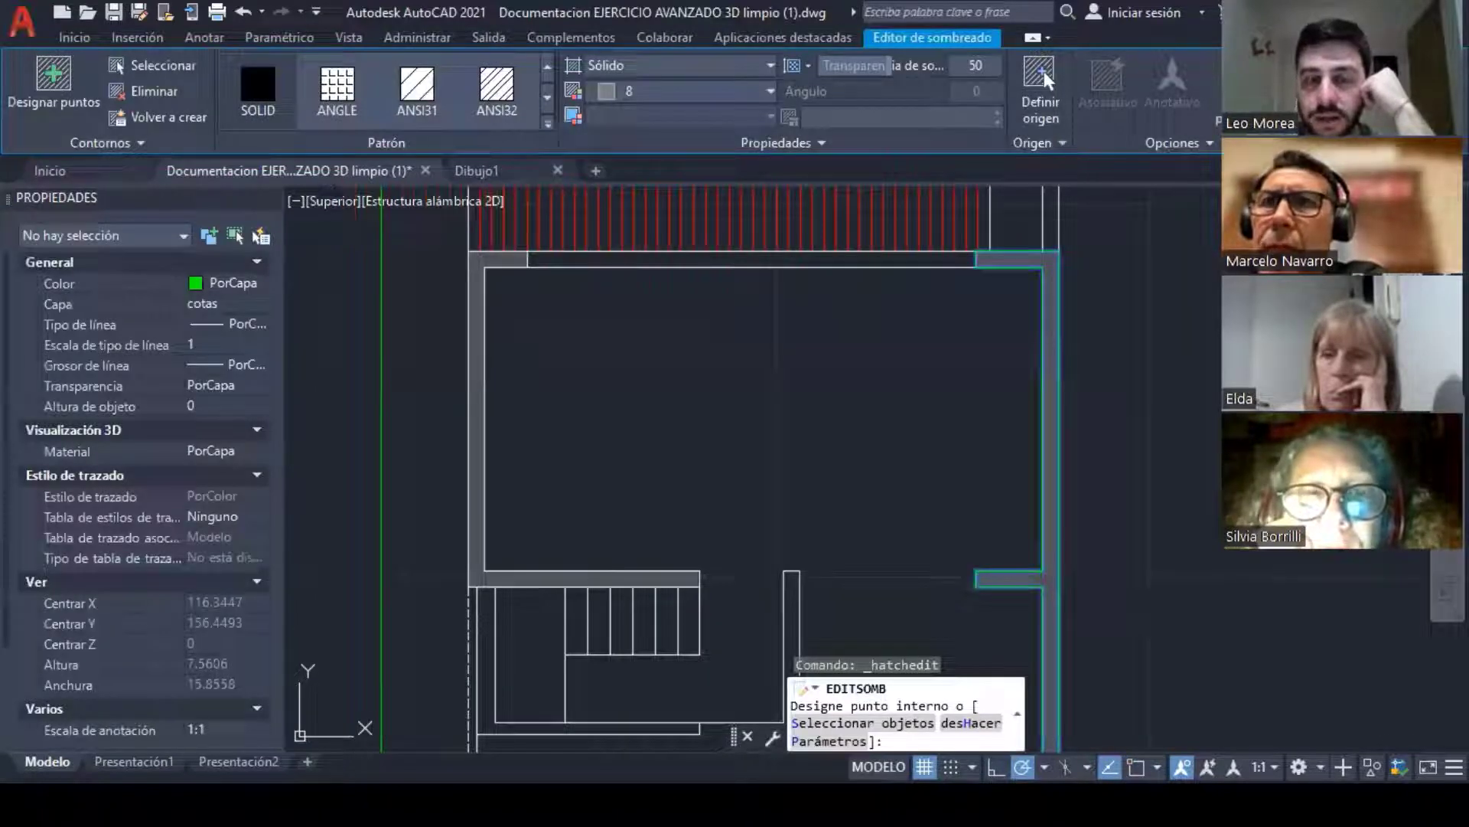
{"action": "left_click", "coordinate": [668, 579]}
{"action": "middle_click_drag", "start_coordinate": [793, 599], "coordinate": [724, 411]}
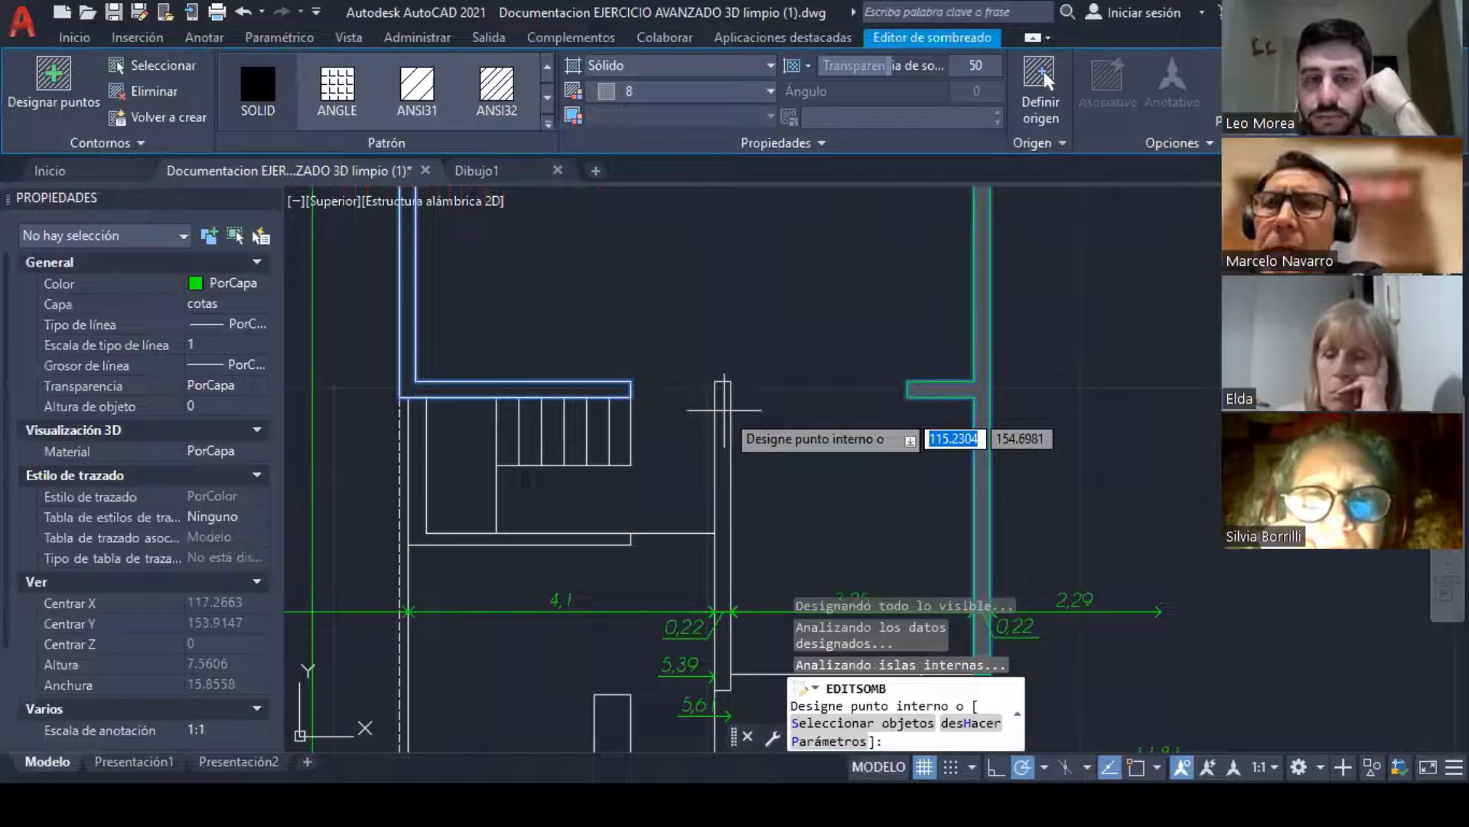
{"action": "middle_click_drag", "start_coordinate": [723, 410], "coordinate": [735, 281]}
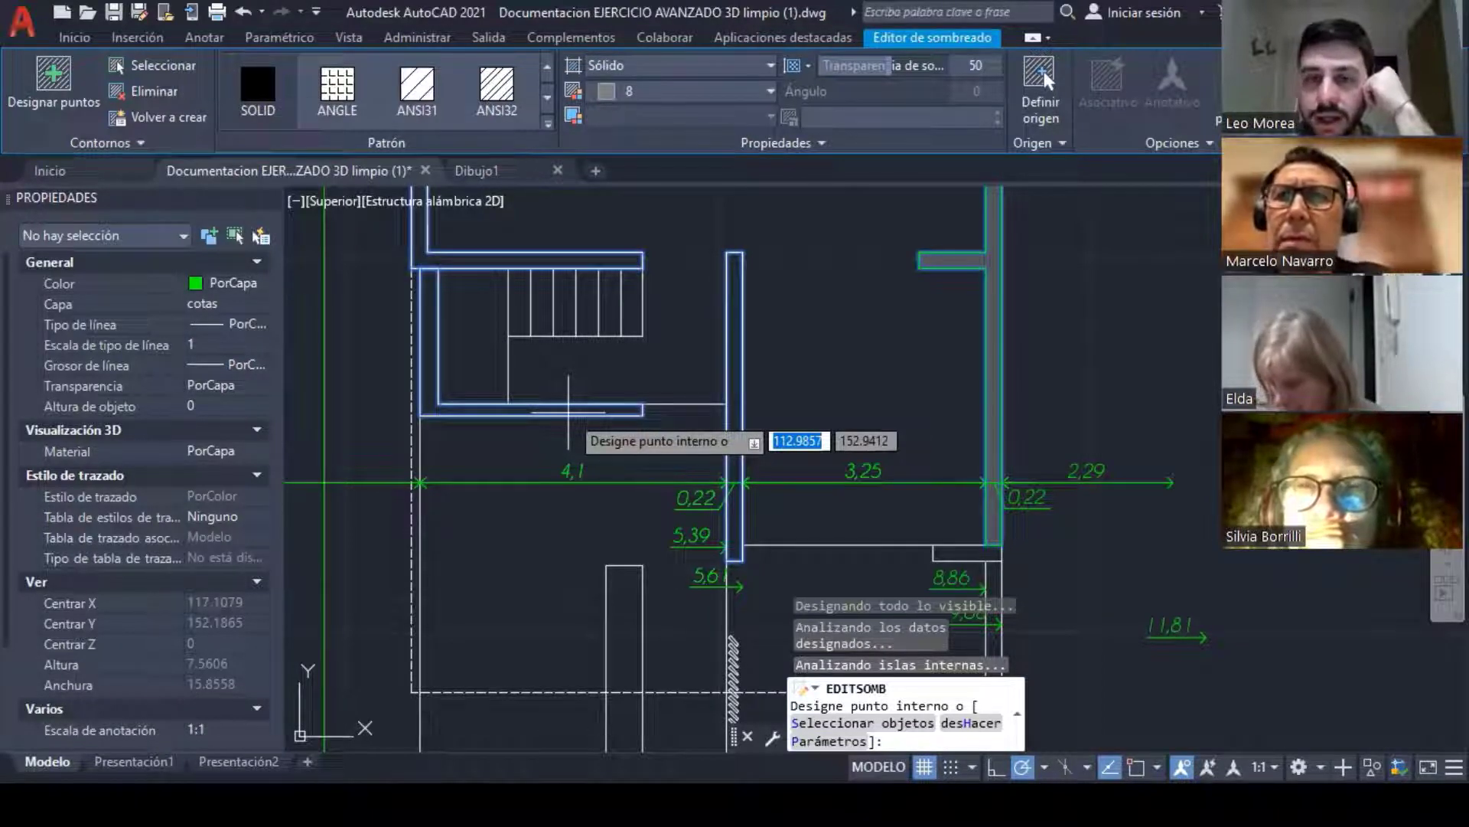
{"action": "scroll", "coordinate": [594, 519], "scroll_direction": "down", "scroll_amount": 1}
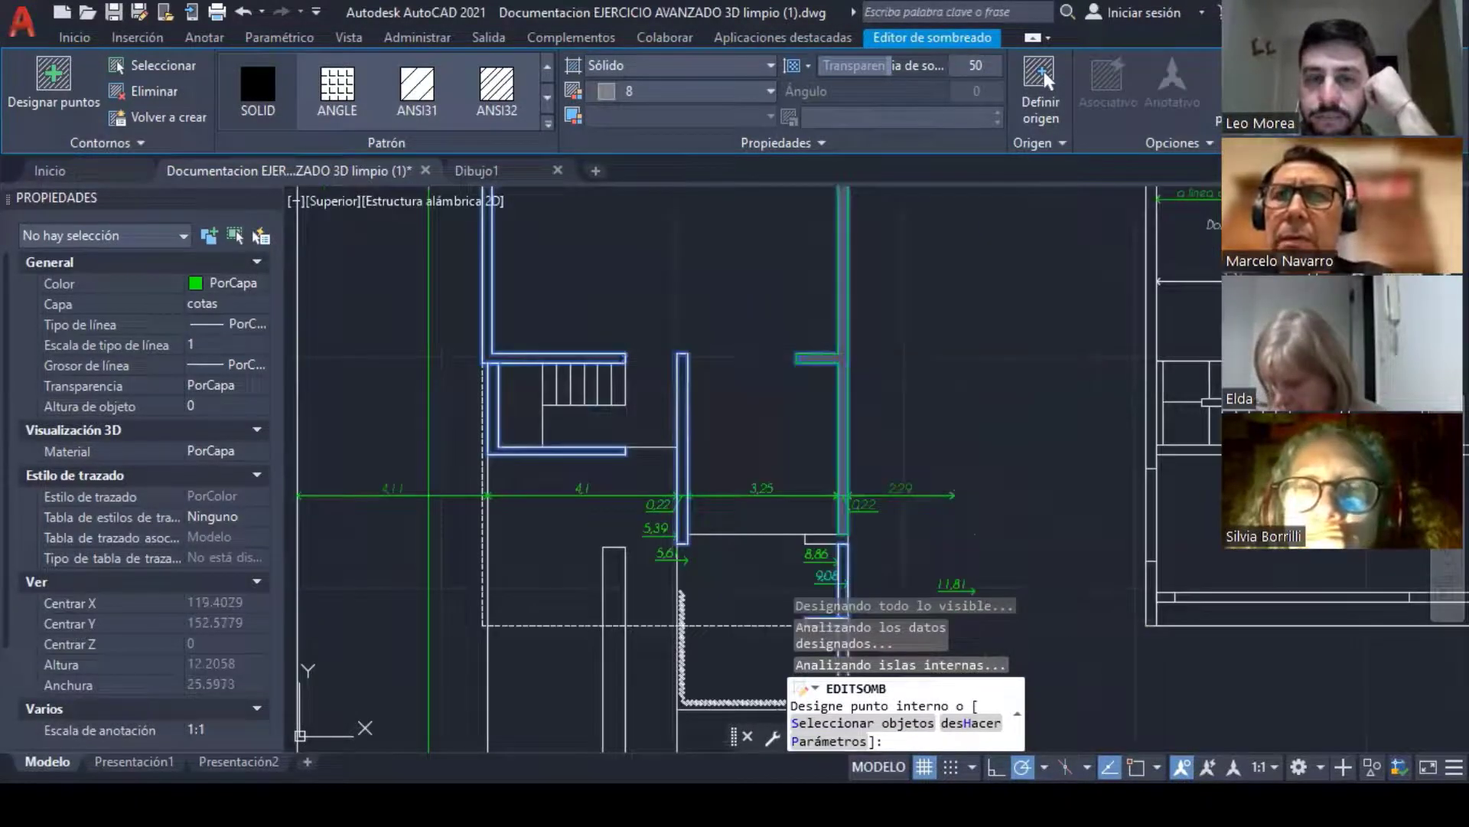
{"action": "key", "text": "Return"}
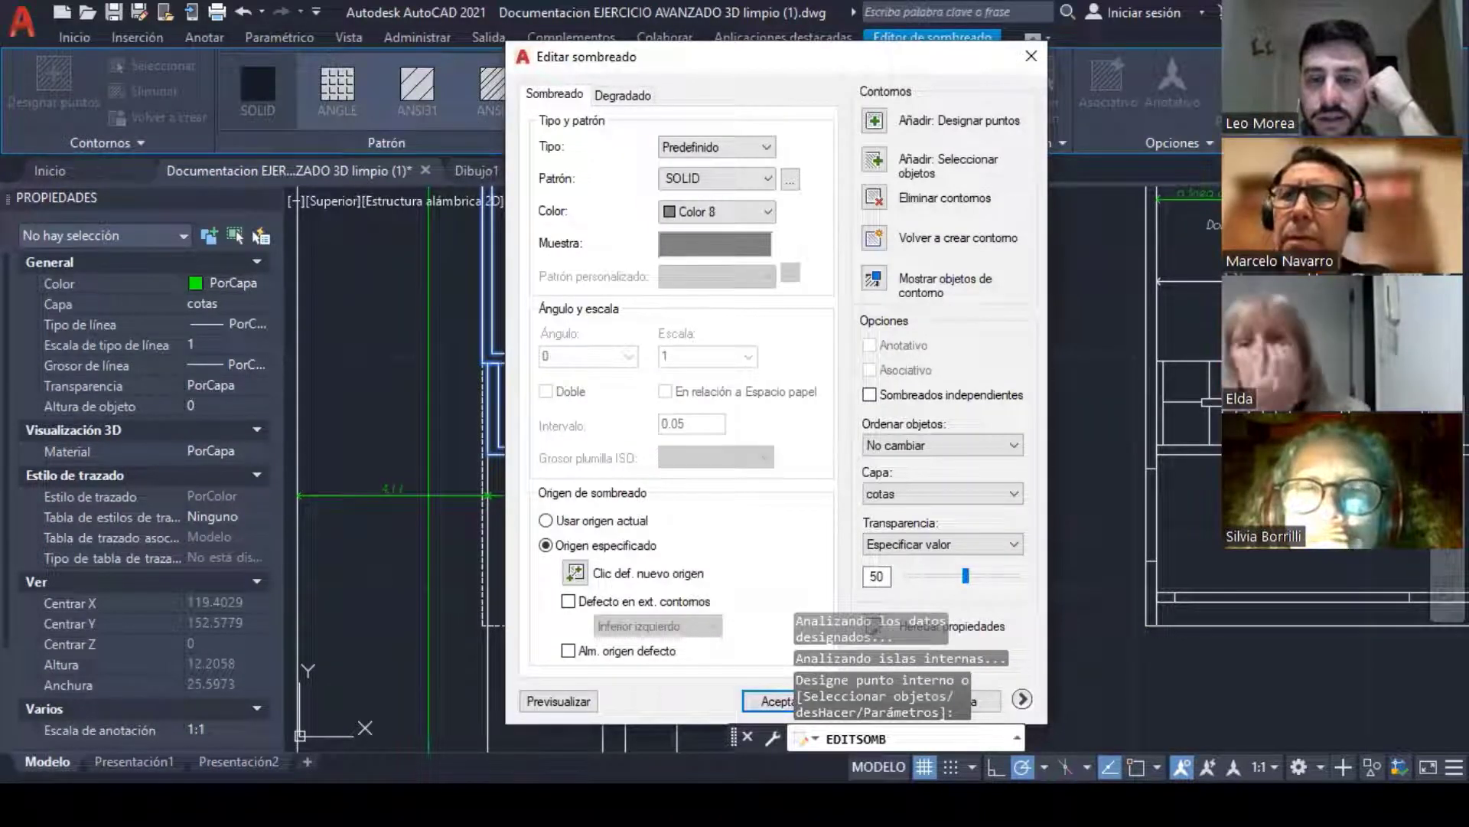
{"action": "left_click_drag", "start_coordinate": [814, 57], "coordinate": [969, 17]}
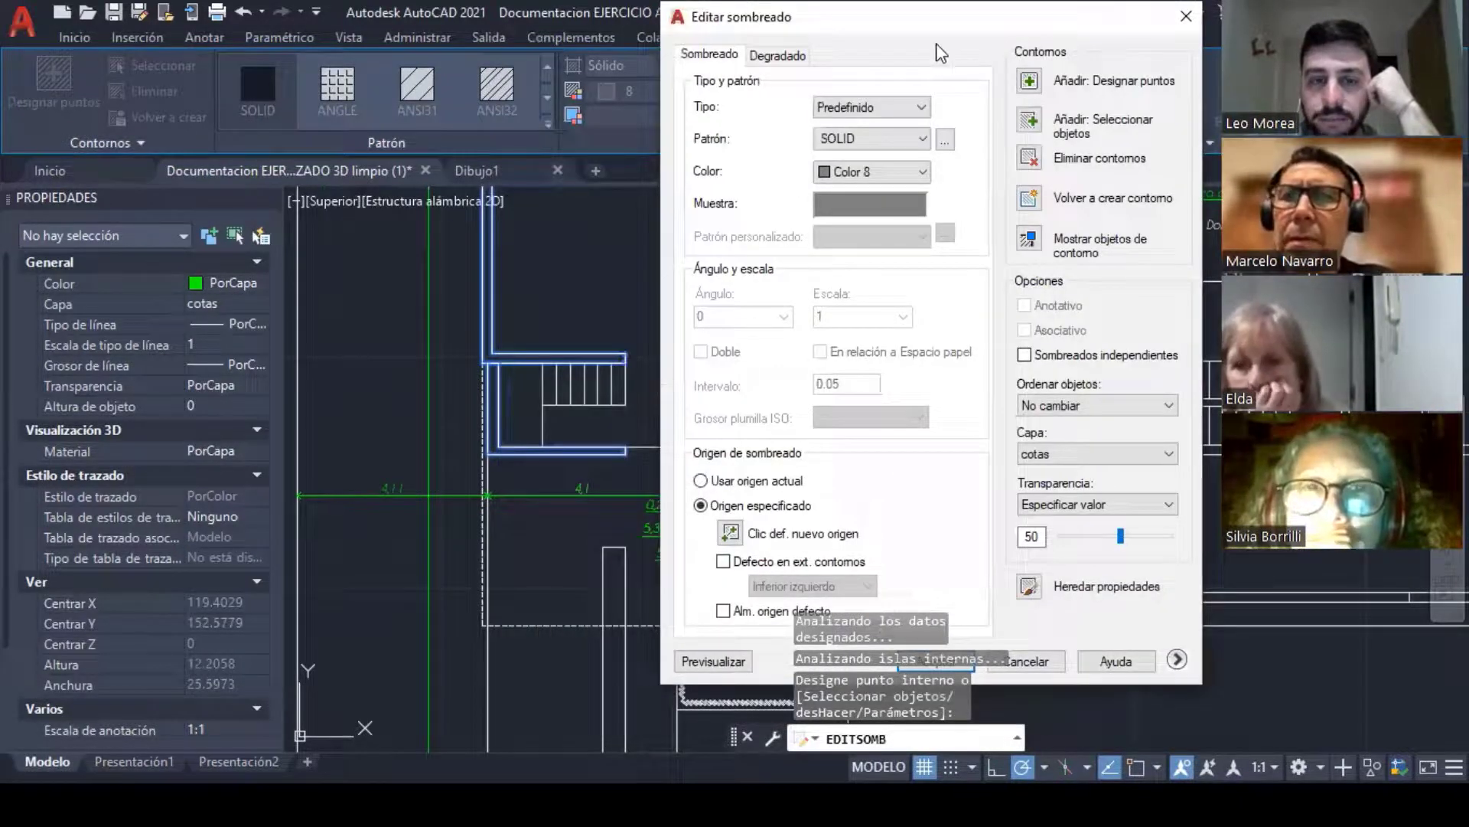
{"action": "key", "text": "Return"}
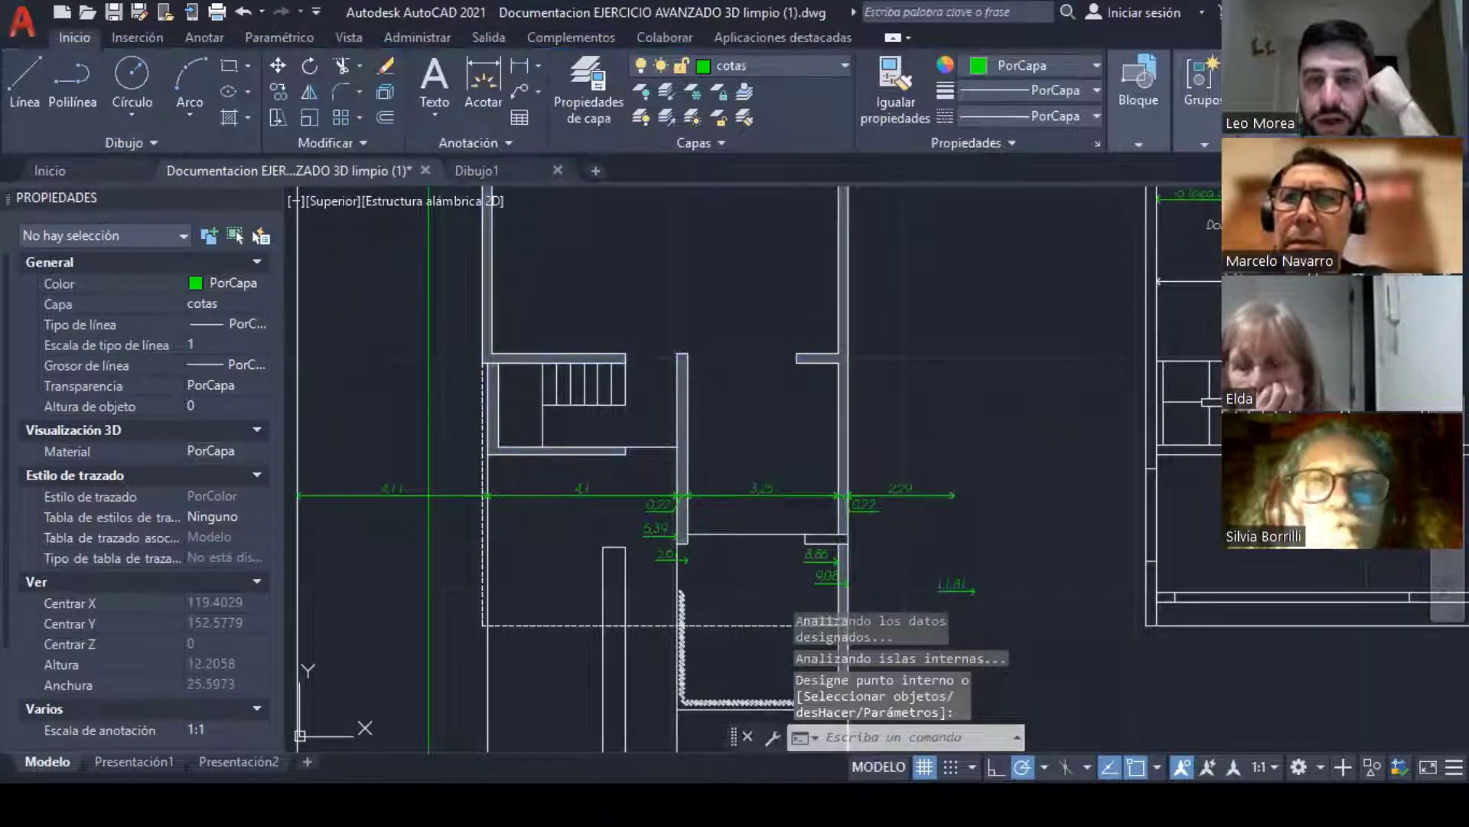
Step: Select the extended SOLID wall hatch, examine which walls it covers across the plan, and clear the selection
{"action": "scroll", "coordinate": [817, 214], "scroll_direction": "up", "scroll_amount": 2}
{"action": "left_click", "coordinate": [817, 214]}
{"action": "middle_click_drag", "start_coordinate": [882, 512], "coordinate": [976, 349]}
{"action": "scroll", "coordinate": [972, 352], "scroll_direction": "down", "scroll_amount": 2}
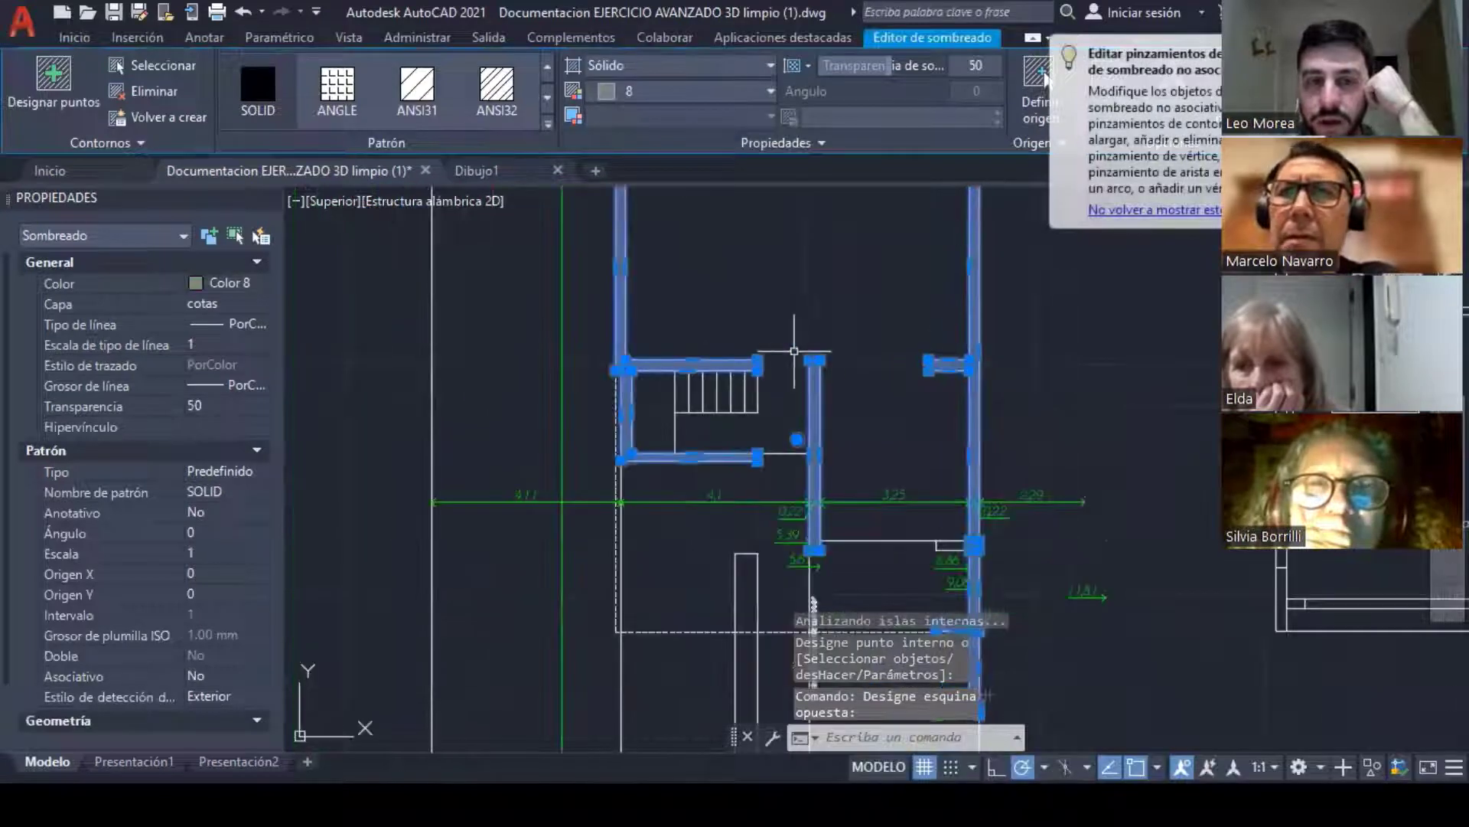
{"action": "middle_click_drag", "start_coordinate": [602, 198], "coordinate": [603, 339]}
{"action": "middle_click_drag", "start_coordinate": [783, 515], "coordinate": [708, 263]}
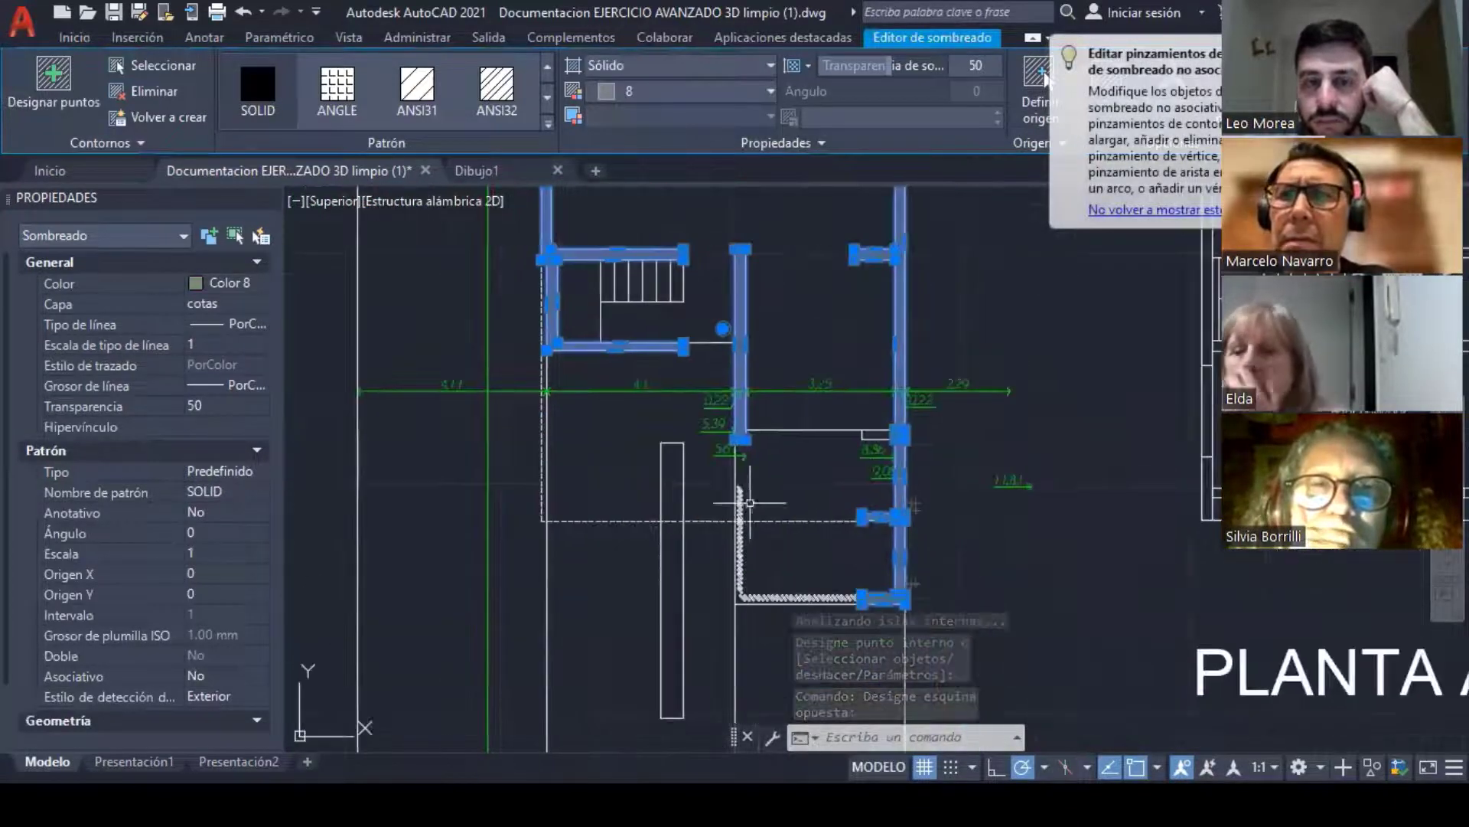
{"action": "scroll", "coordinate": [912, 550], "scroll_direction": "up", "scroll_amount": 4}
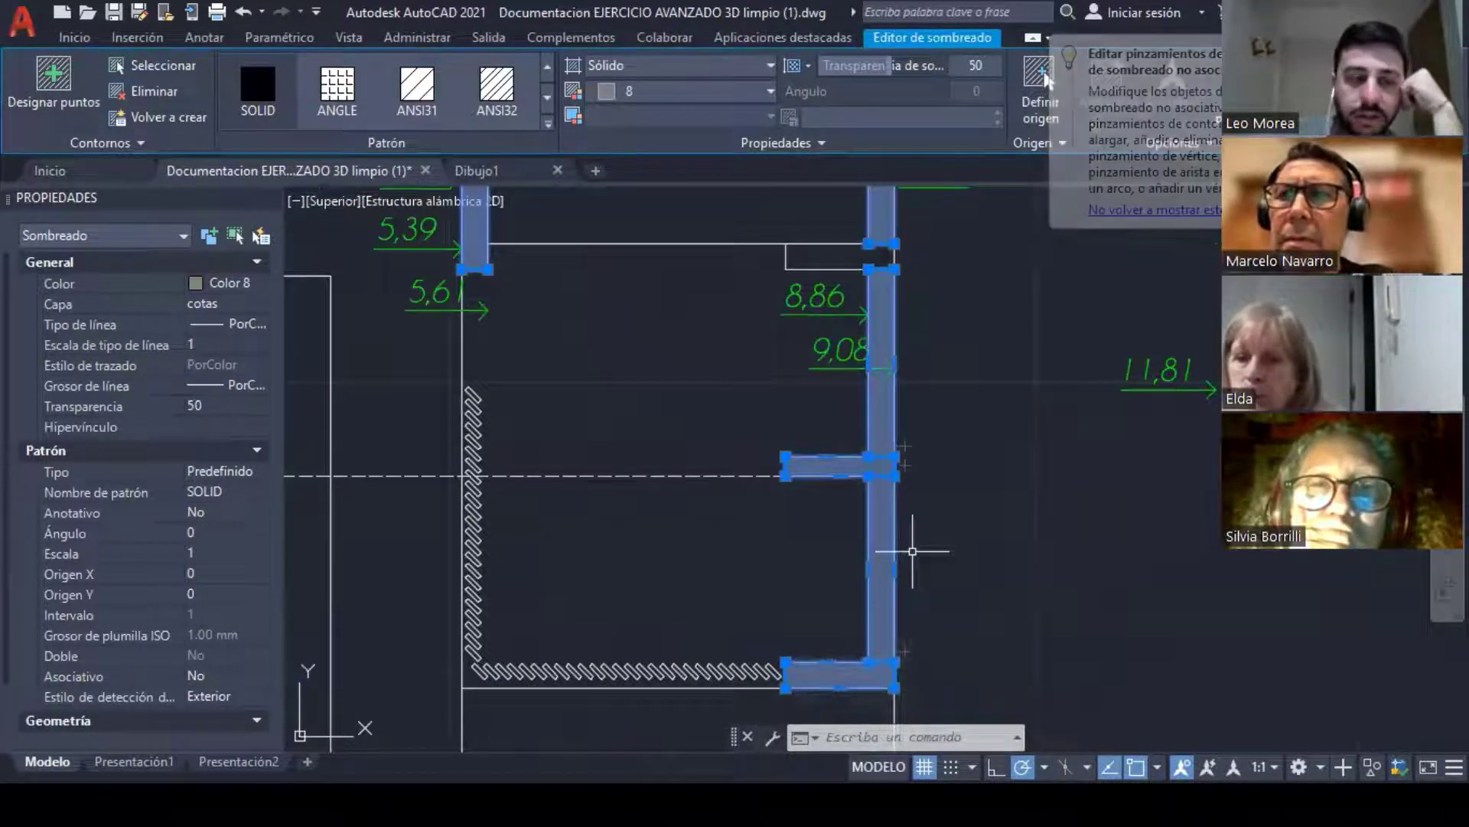
{"action": "left_click", "coordinate": [912, 550]}
{"action": "key", "text": "Escape"}
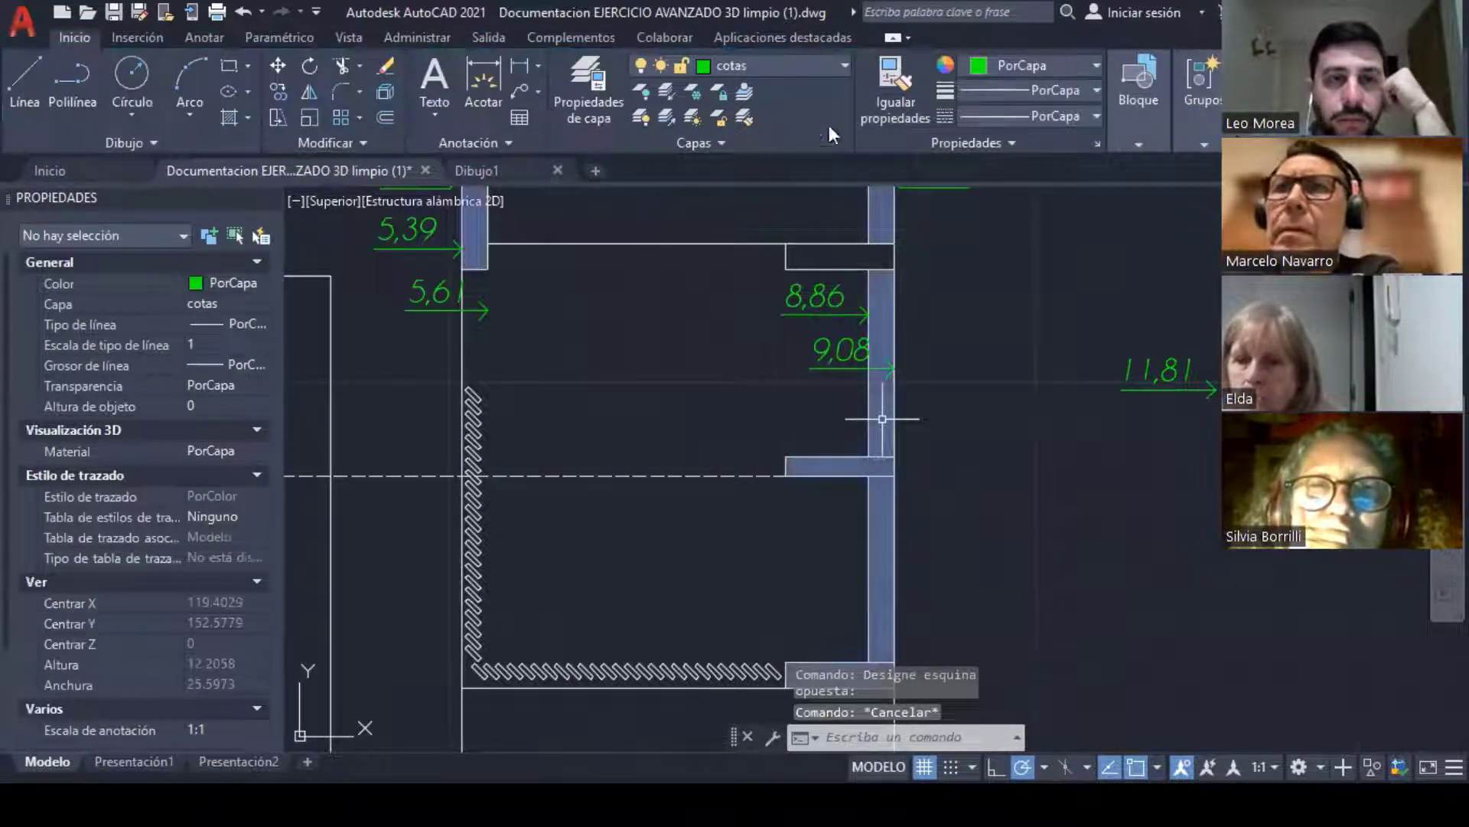
Step: Change the colour of the SOLID wall hatch to red (Rojo) and deselect it
{"action": "left_click", "coordinate": [883, 419]}
{"action": "left_click", "coordinate": [641, 93]}
{"action": "left_click", "coordinate": [598, 313]}
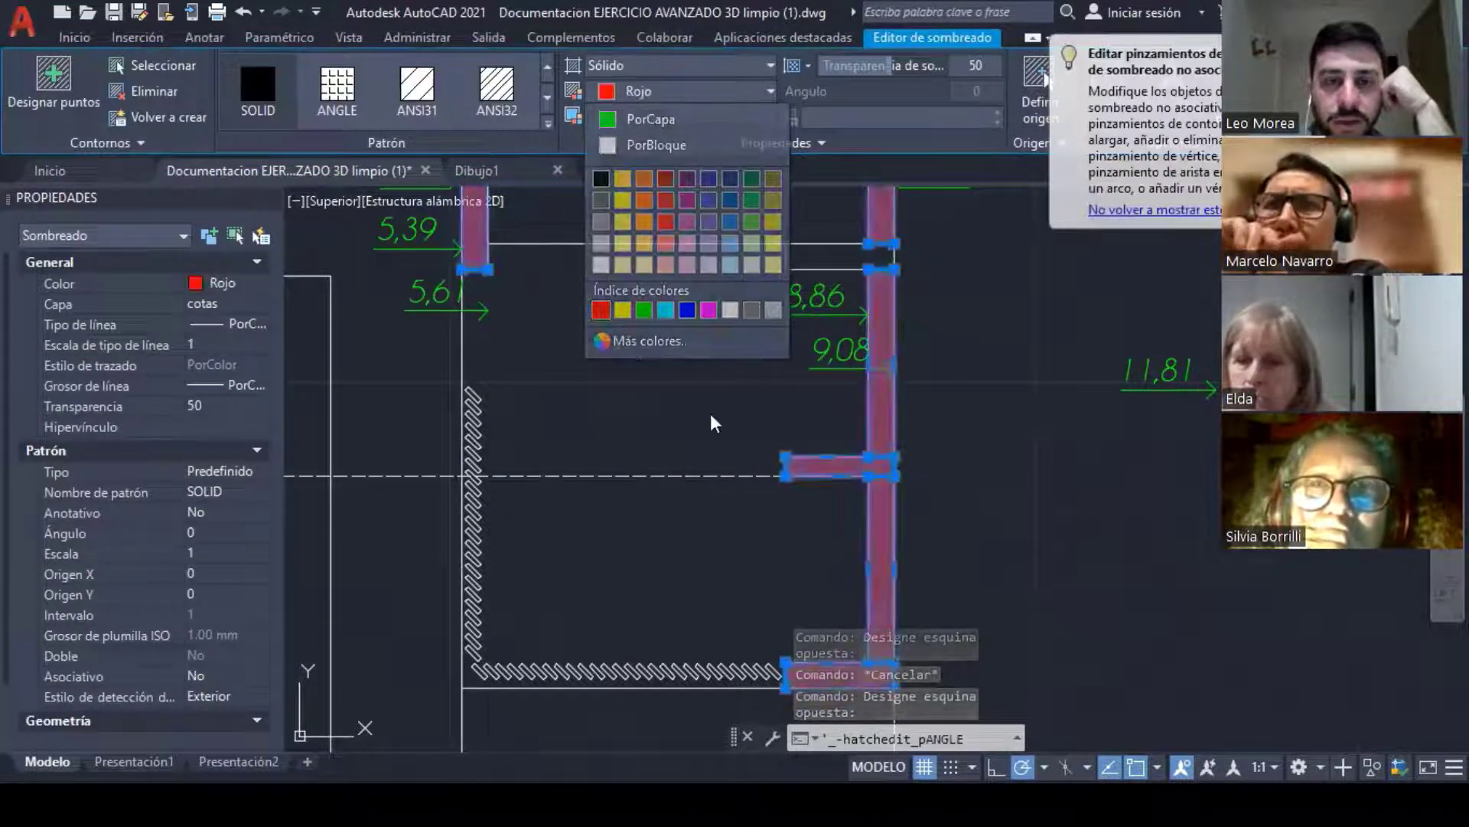
{"action": "key", "text": "Escape"}
{"action": "key", "text": "Escape"}
{"action": "key", "text": "Escape"}
{"action": "scroll", "coordinate": [711, 459], "scroll_direction": "down", "scroll_amount": 2}
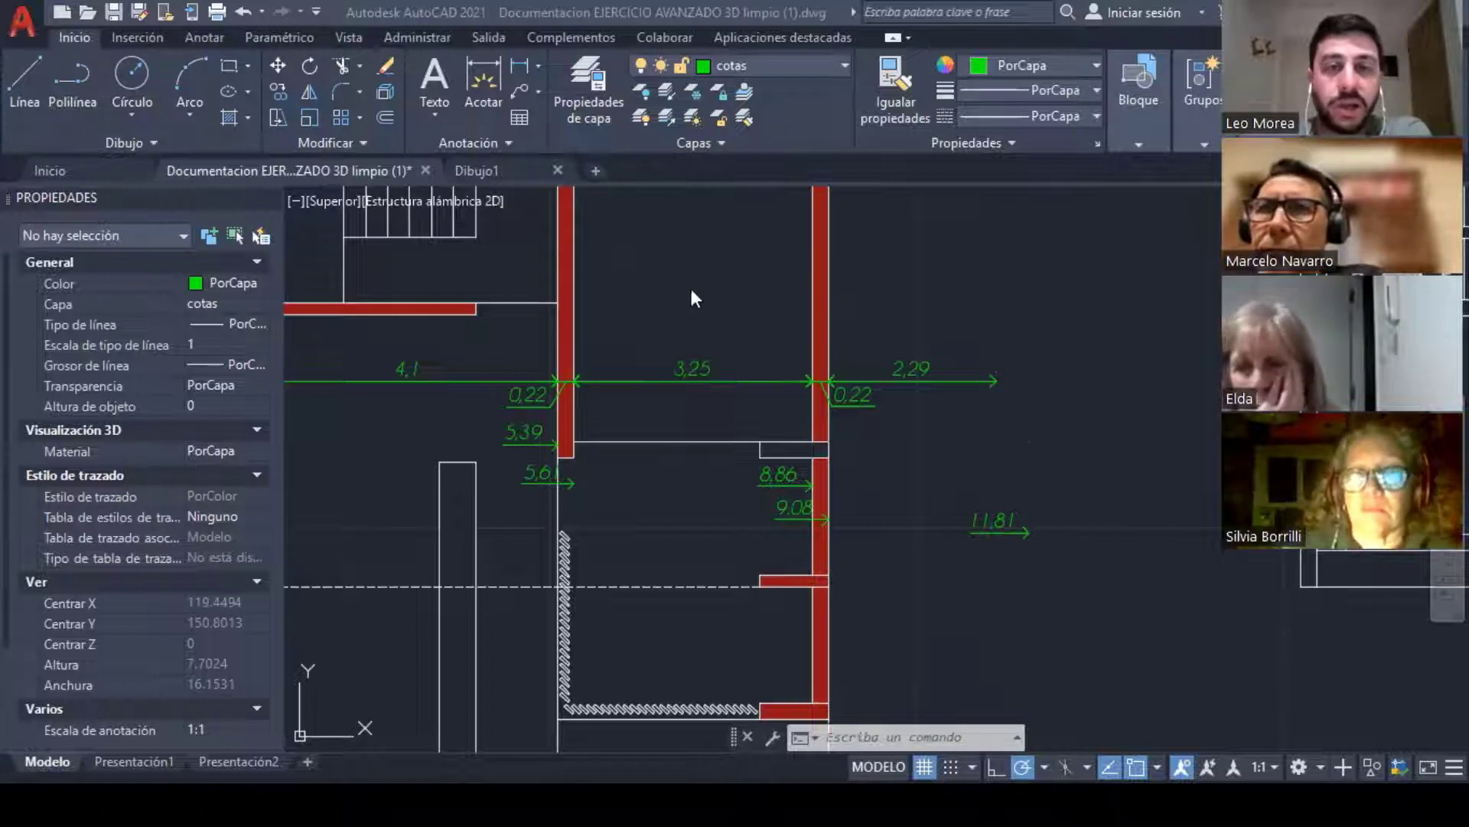
Step: Create a new layer named Sombreados and close the layer manager
{"action": "scroll", "coordinate": [691, 284], "scroll_direction": "down", "scroll_amount": 2}
{"action": "middle_click_drag", "start_coordinate": [694, 305], "coordinate": [703, 484]}
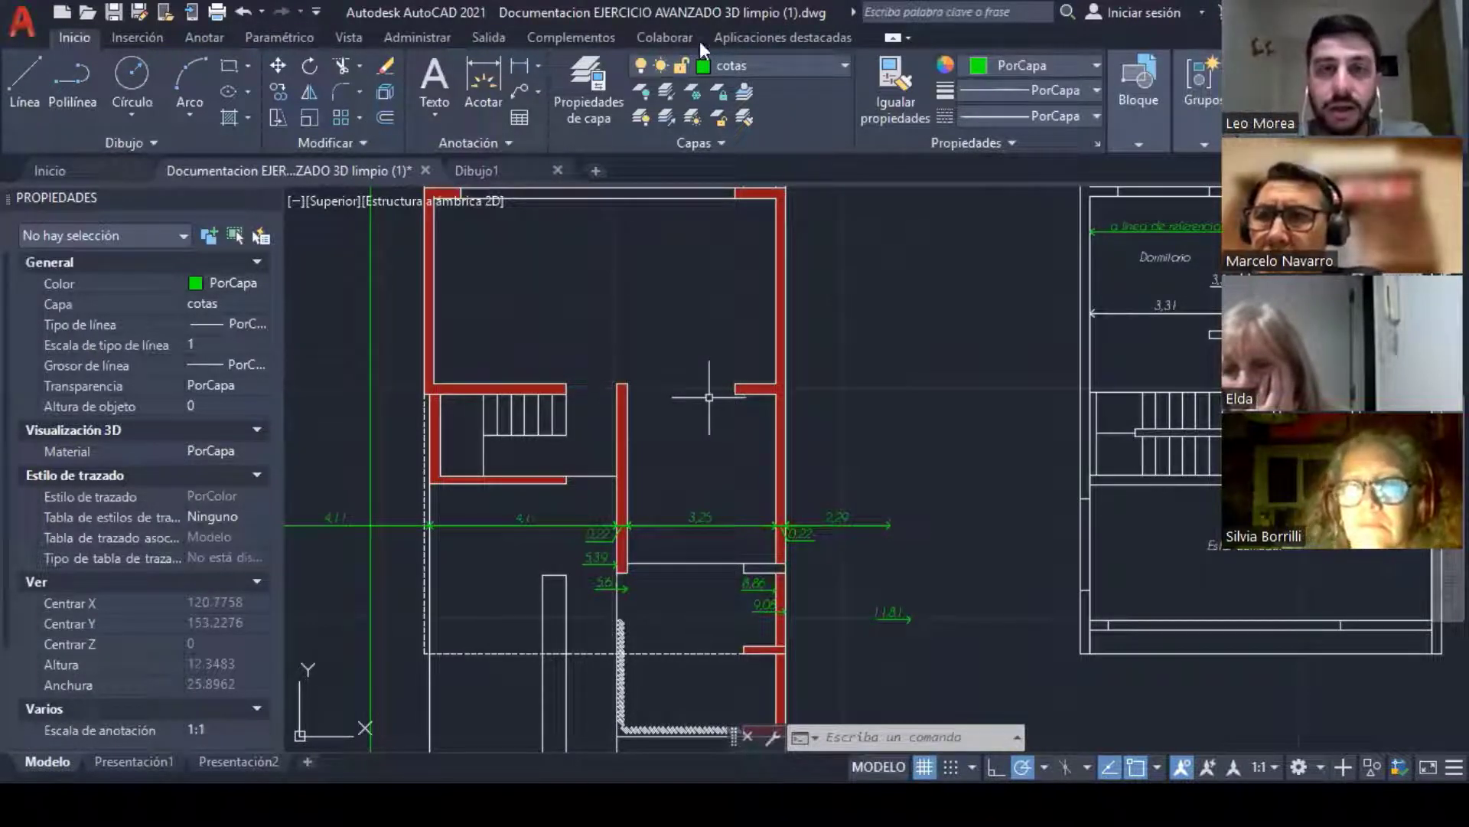
{"action": "left_click", "coordinate": [590, 106]}
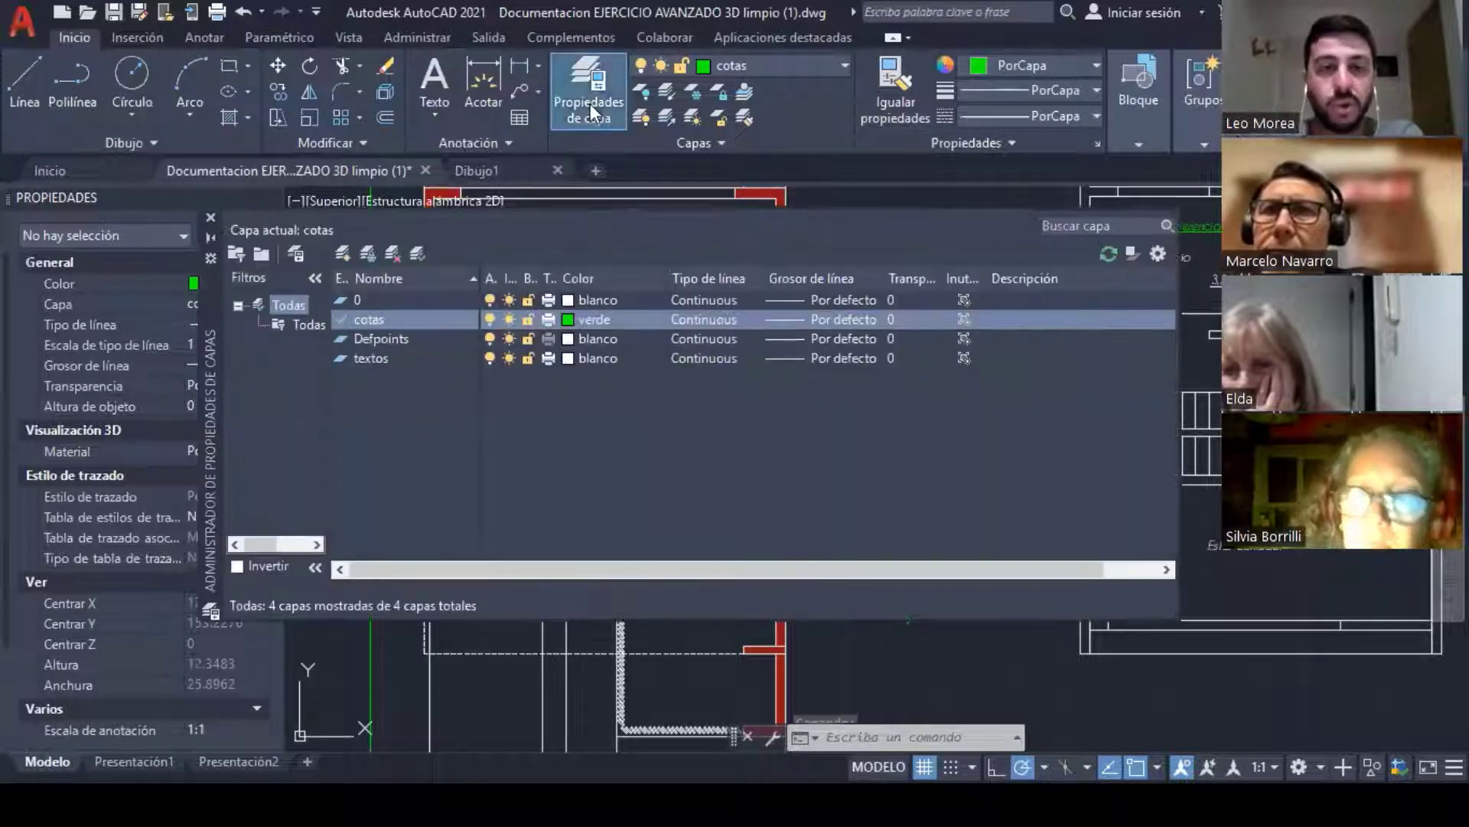
{"action": "left_click", "coordinate": [344, 251]}
{"action": "type", "text": "So"}
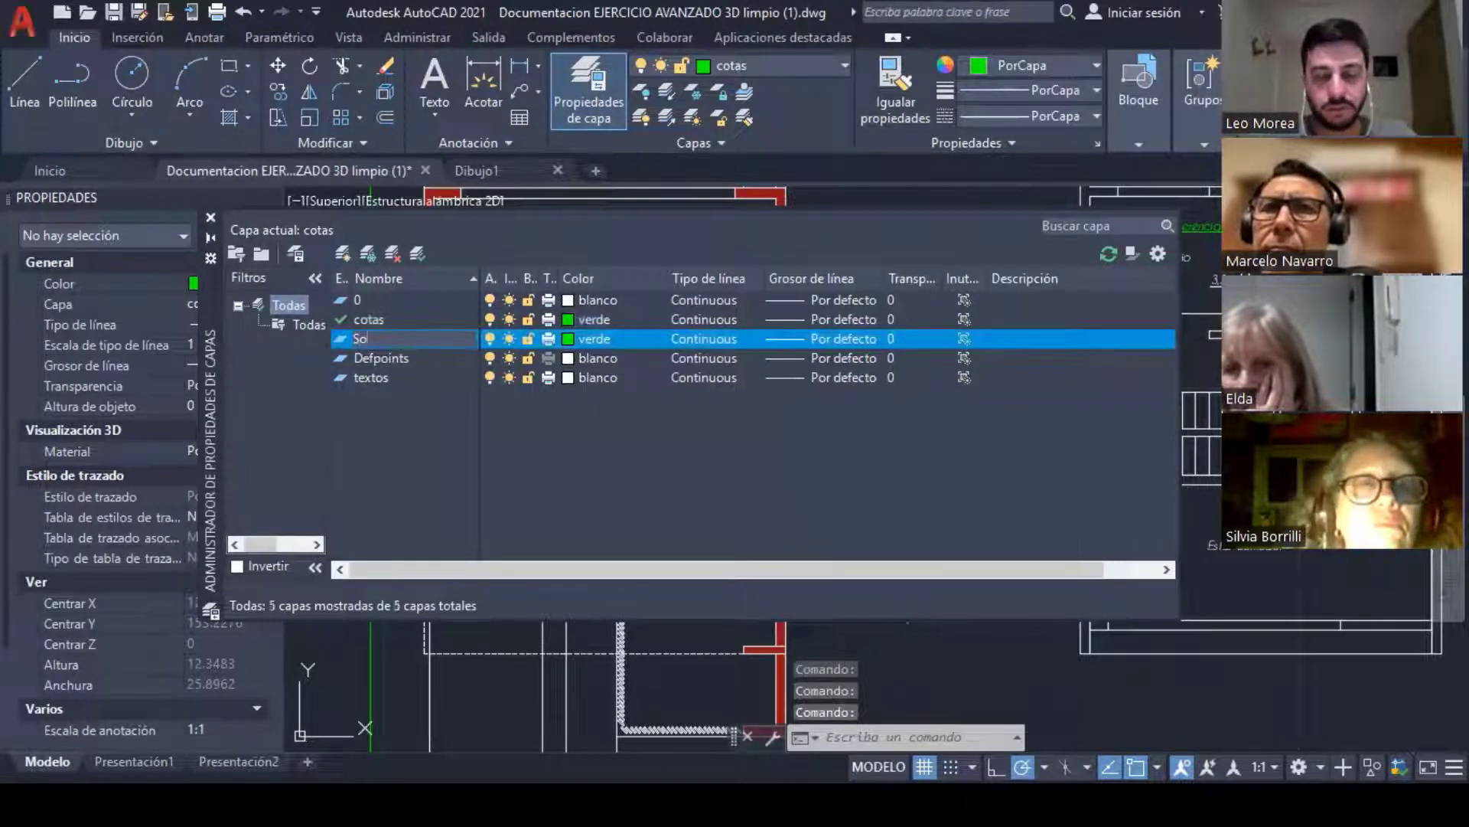
{"action": "type", "text": "mb"}
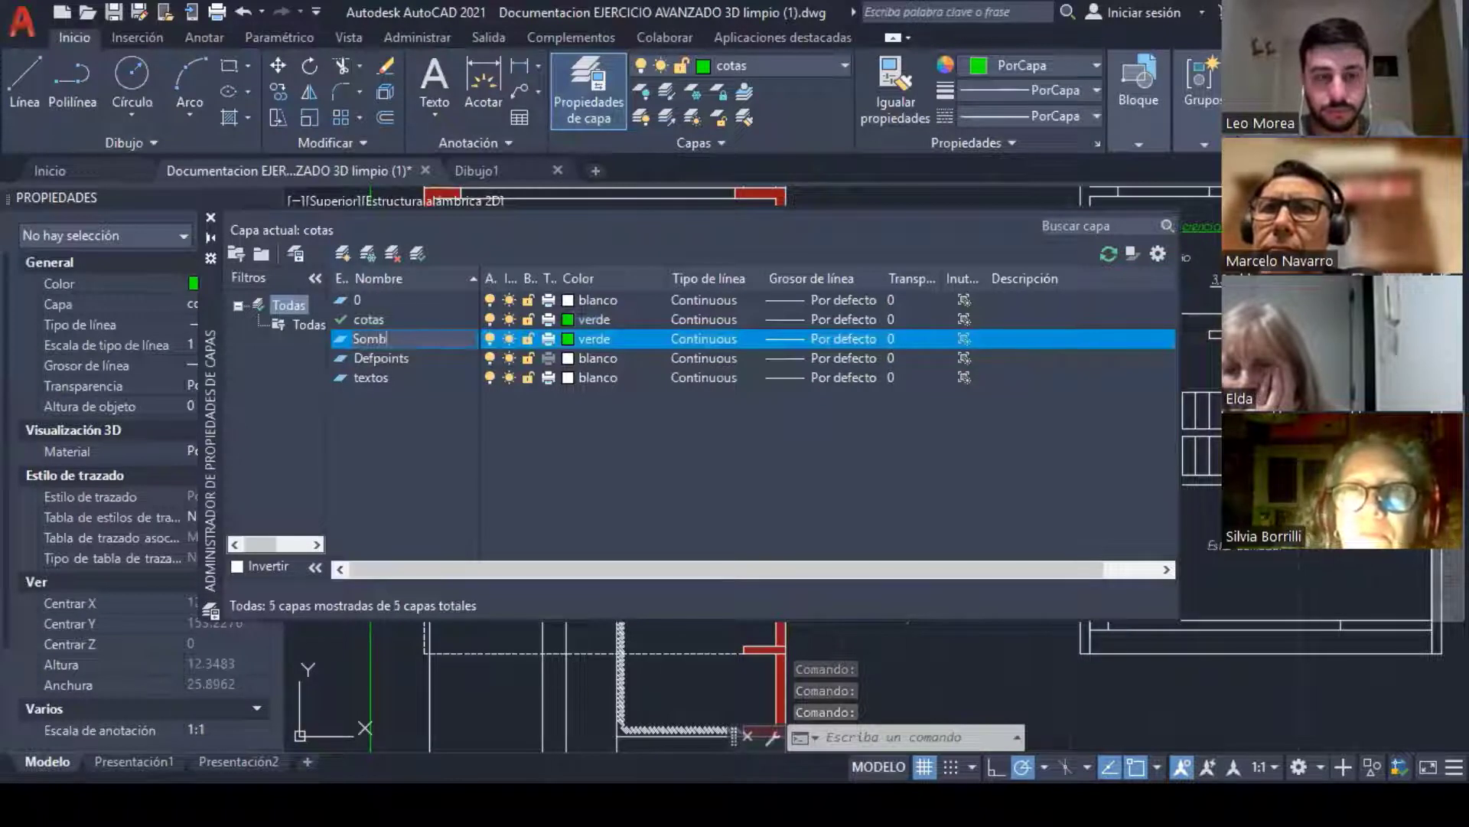
{"action": "type", "text": "reados"}
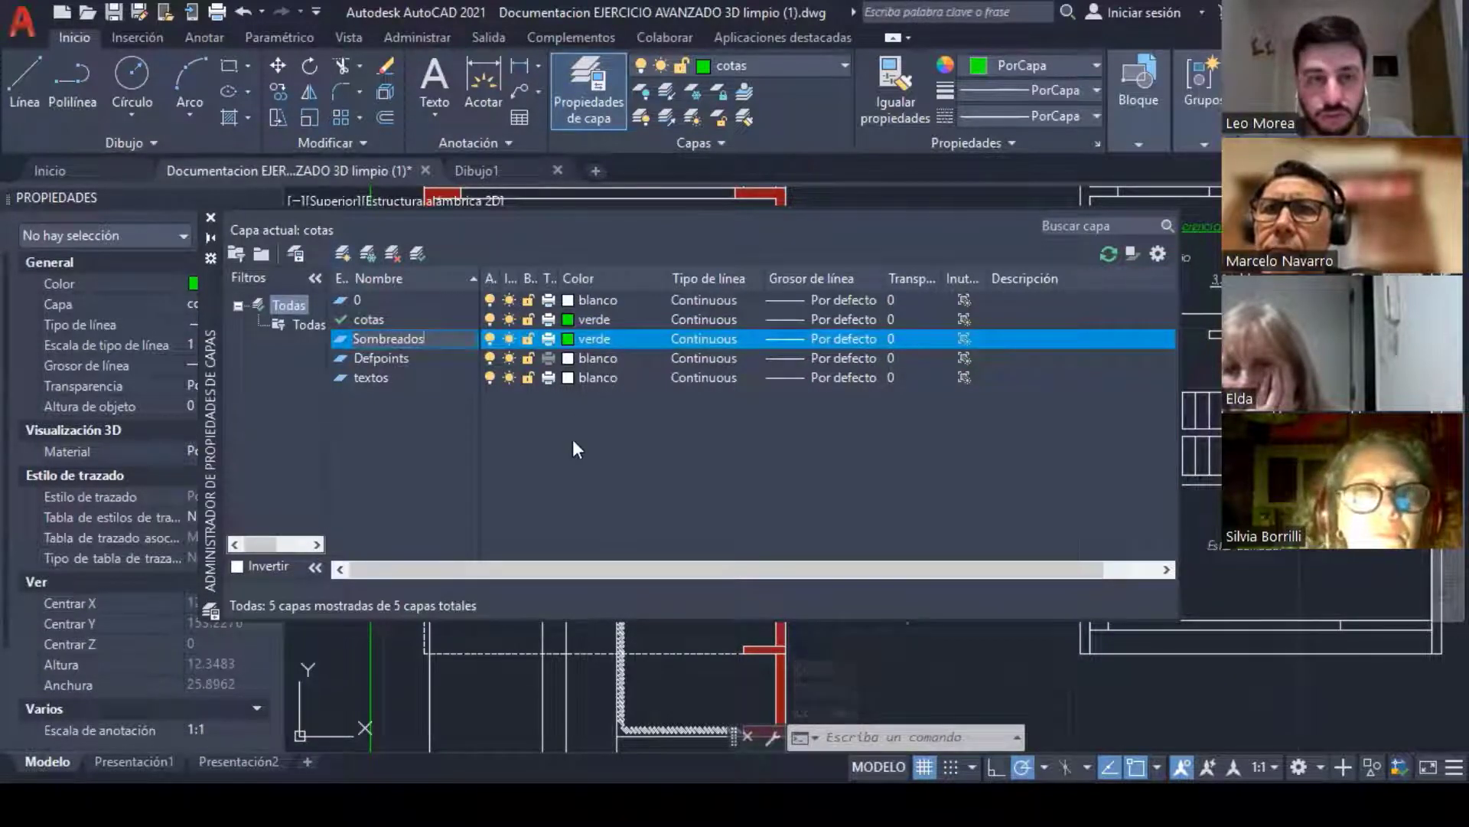
{"action": "key", "text": "Return"}
{"action": "left_click", "coordinate": [211, 218]}
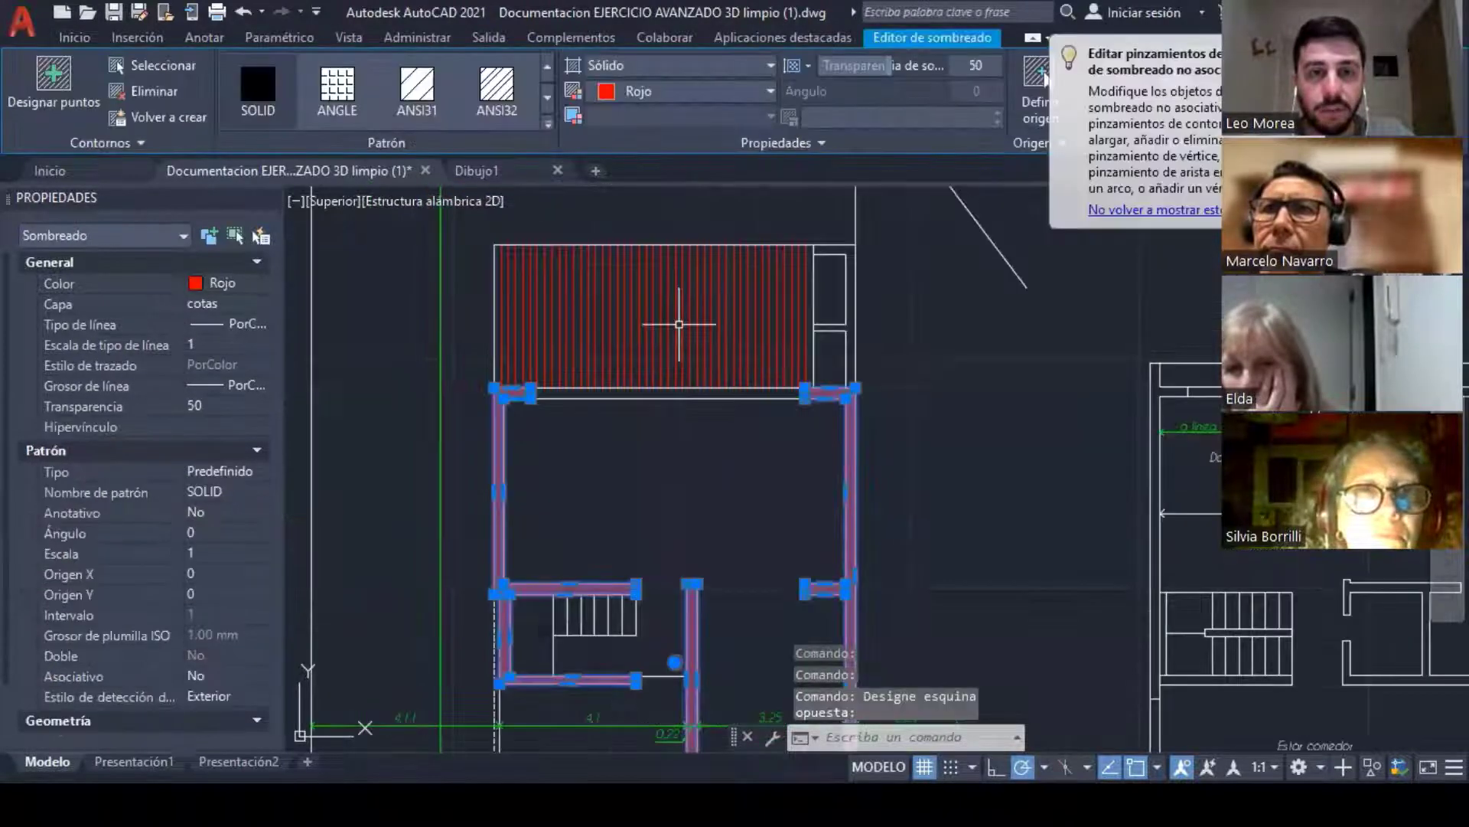
Step: Move the SOLID wall hatch and the upper rectangle's LINE hatch to the Sombreados layer, then deselect them
{"action": "left_click", "coordinate": [337, 84]}
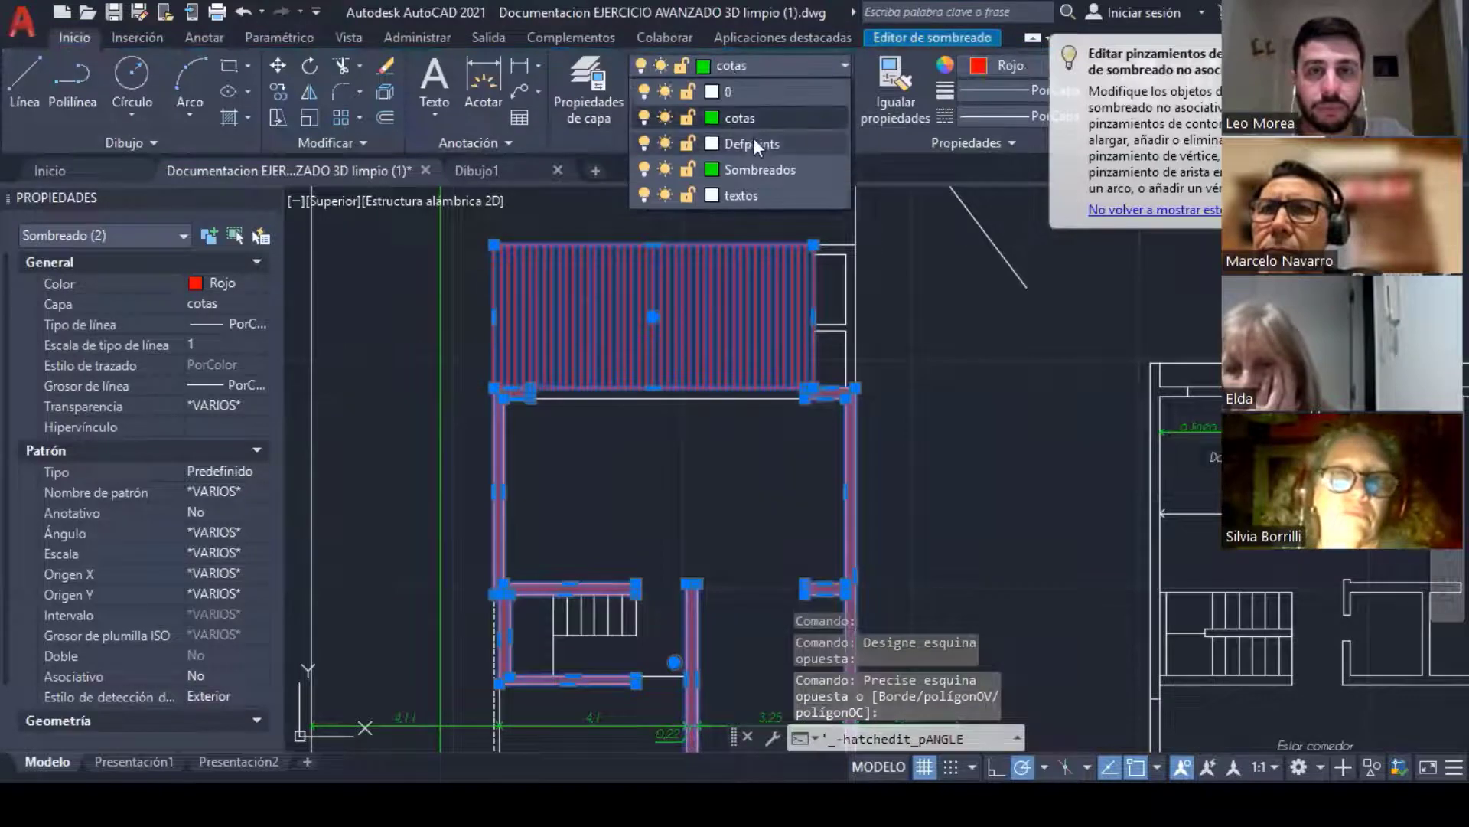
{"action": "left_click", "coordinate": [753, 172]}
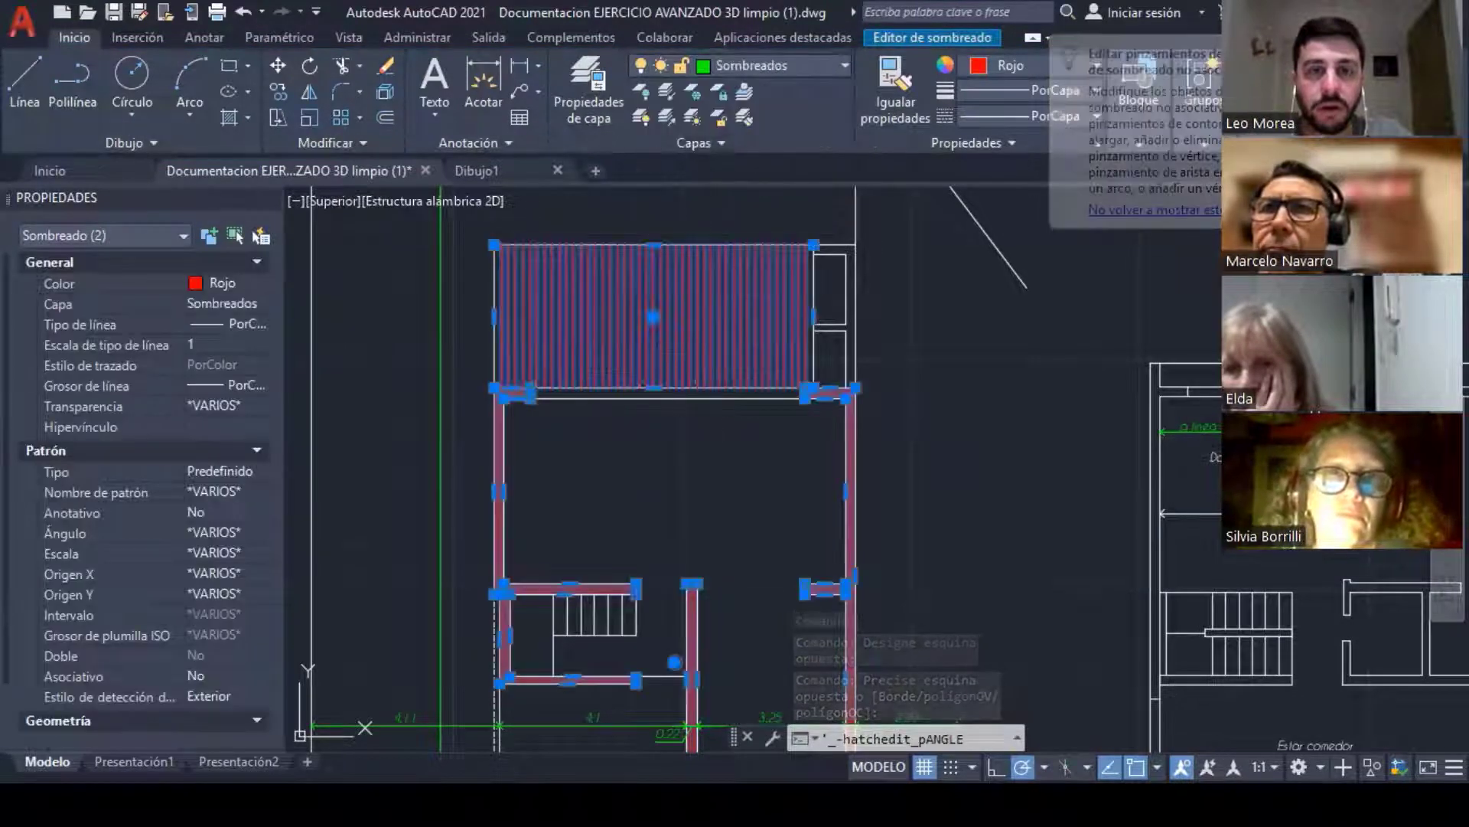
{"action": "key", "text": "Escape"}
Step: Turn off the Sombreados layer to view the floor plan without hatches
{"action": "middle_click_drag", "start_coordinate": [714, 413], "coordinate": [630, 349]}
{"action": "left_click", "coordinate": [785, 64]}
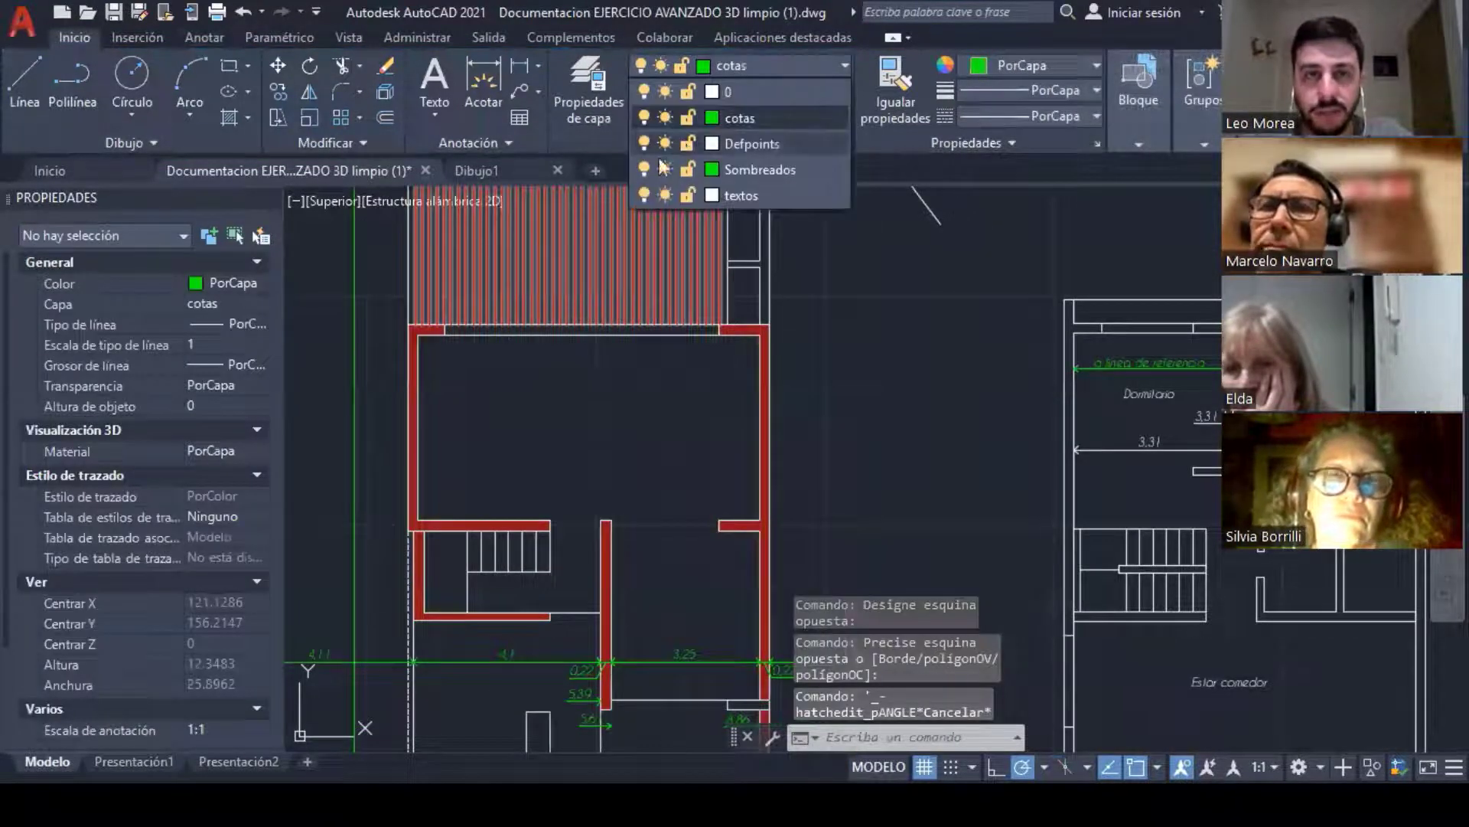
{"action": "left_click", "coordinate": [644, 172]}
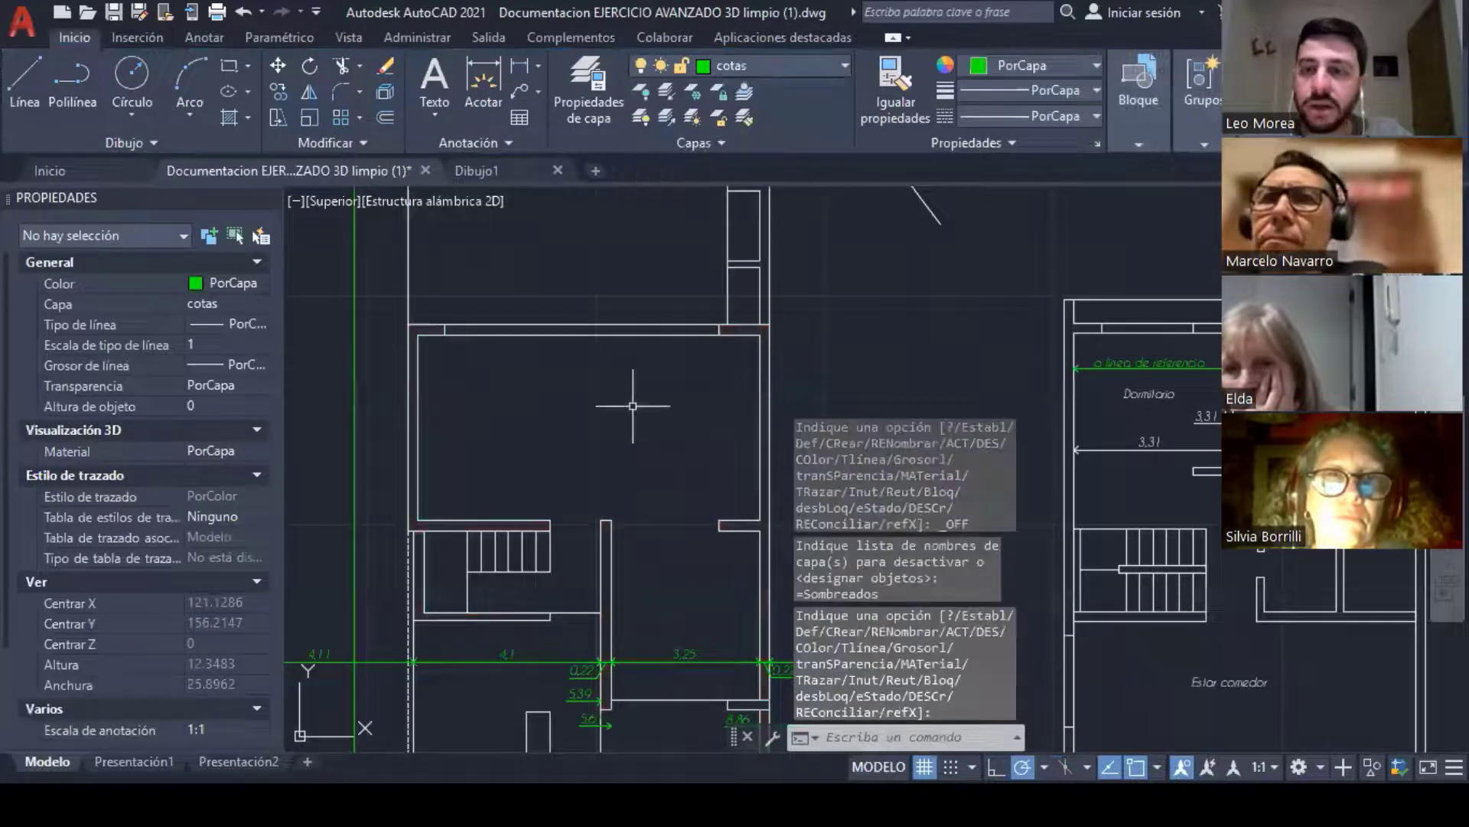
{"action": "key", "text": "Escape"}
{"action": "key", "text": "Escape"}
{"action": "scroll", "coordinate": [658, 402], "scroll_direction": "down", "scroll_amount": 3}
{"action": "scroll", "coordinate": [662, 394], "scroll_direction": "up", "scroll_amount": 3}
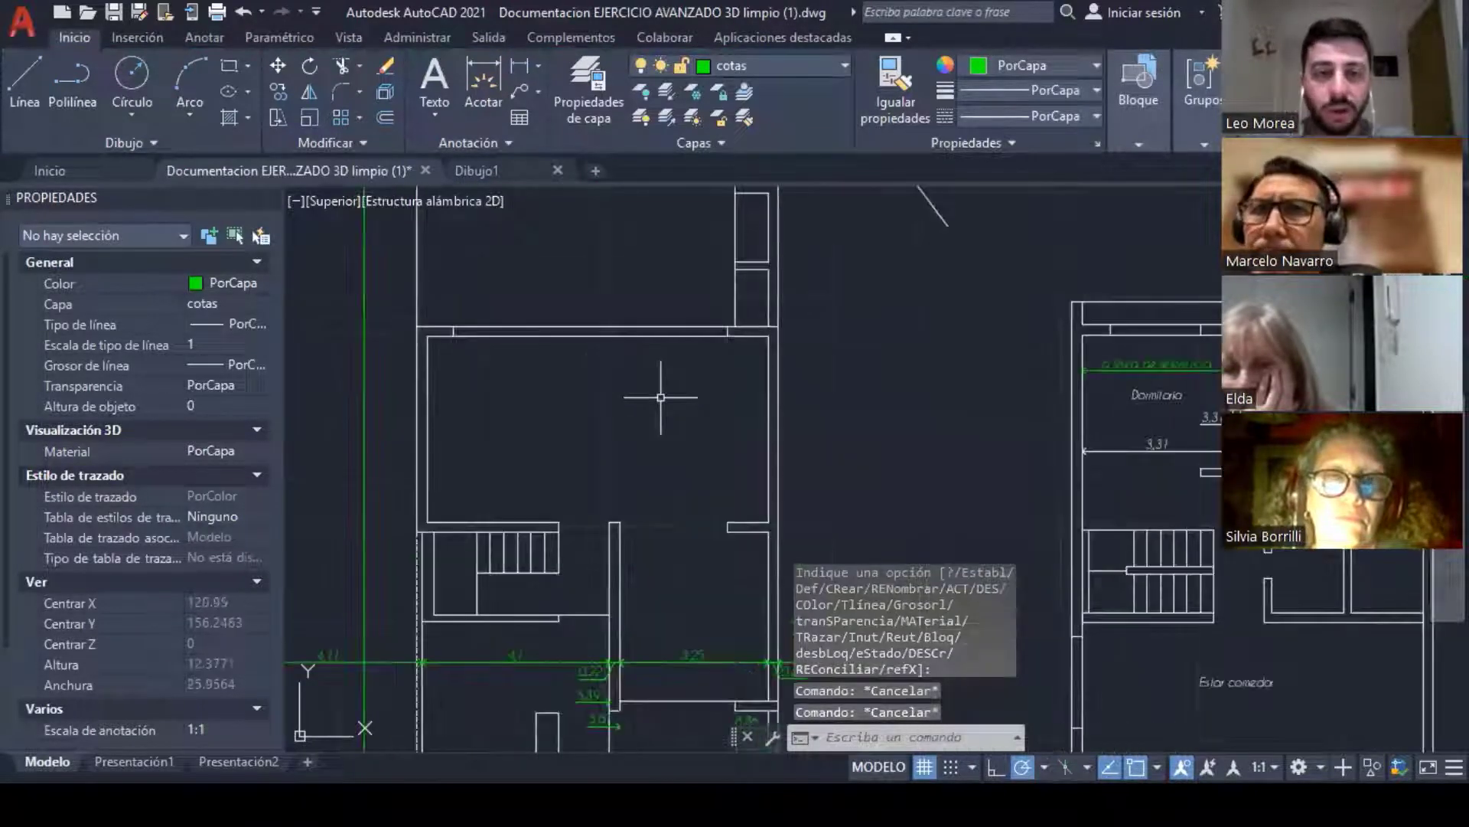
Step: Turn the Sombreados layer back on to show the hatches again
{"action": "left_click", "coordinate": [753, 68]}
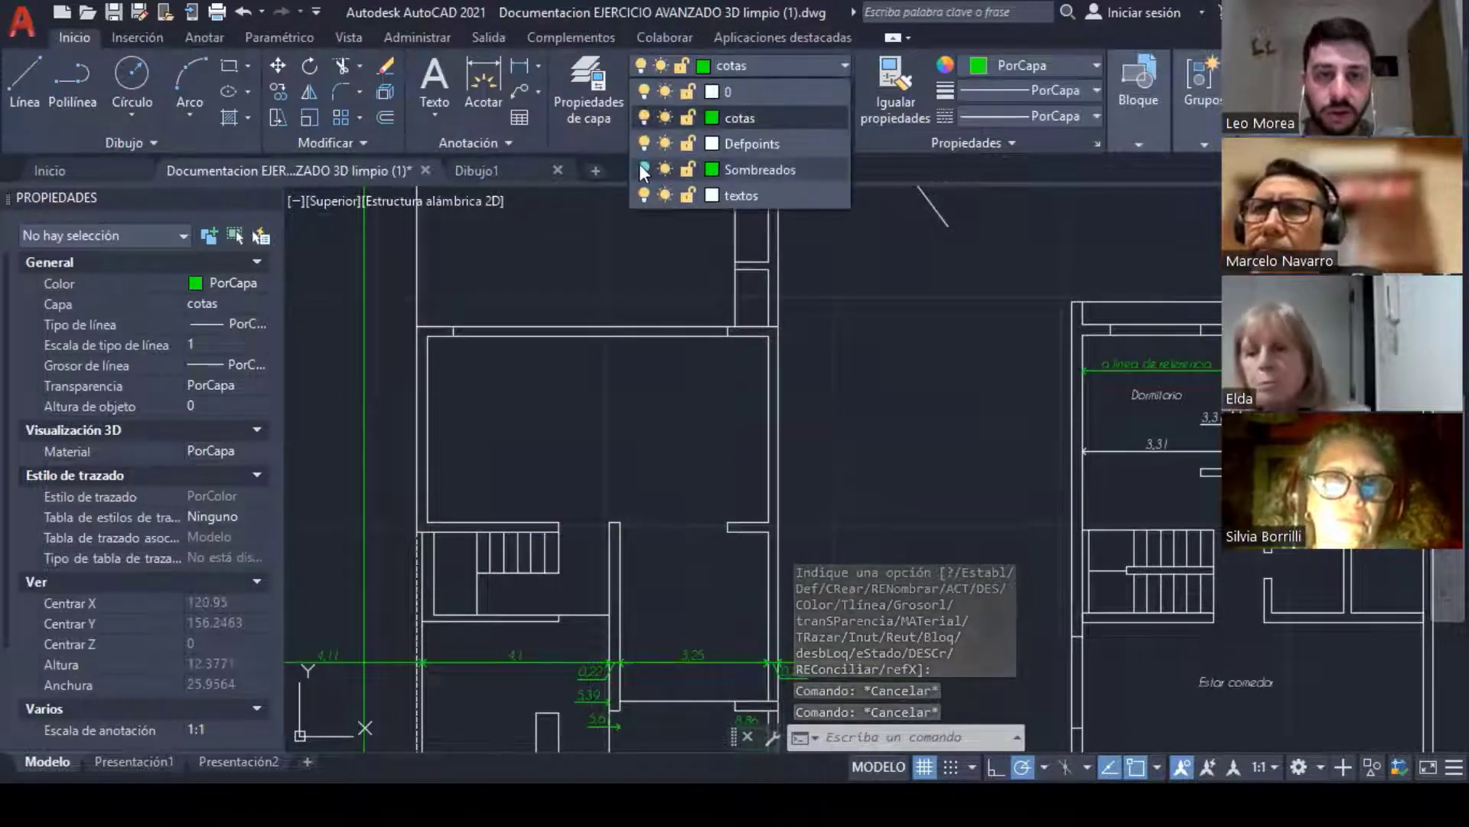
{"action": "left_click", "coordinate": [643, 169]}
{"action": "left_click", "coordinate": [679, 438]}
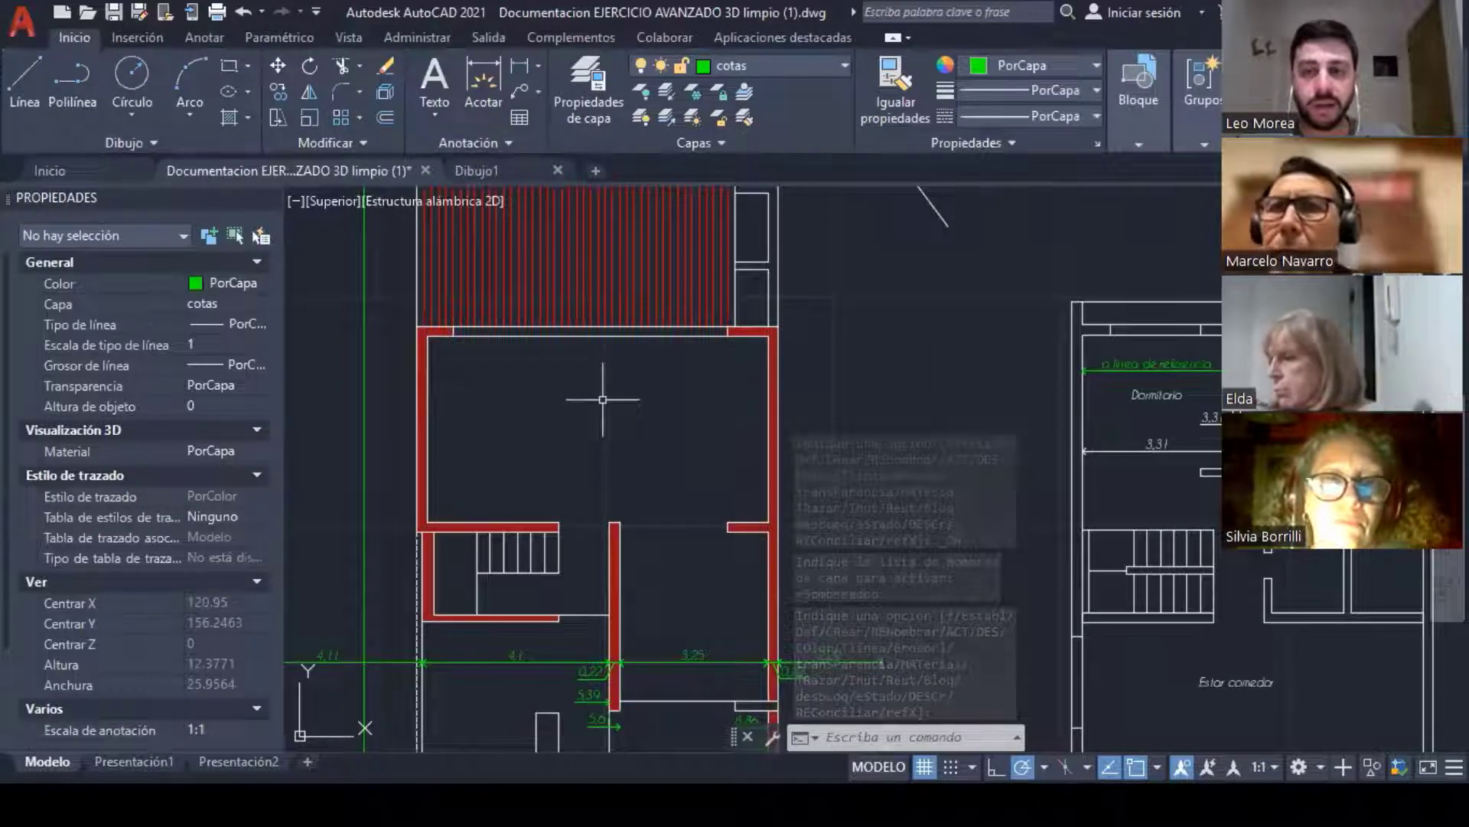
{"action": "key", "text": "Escape"}
{"action": "key", "text": "Escape"}
{"action": "key", "text": "Escape"}
{"action": "middle_click_drag", "start_coordinate": [676, 457], "coordinate": [716, 429]}
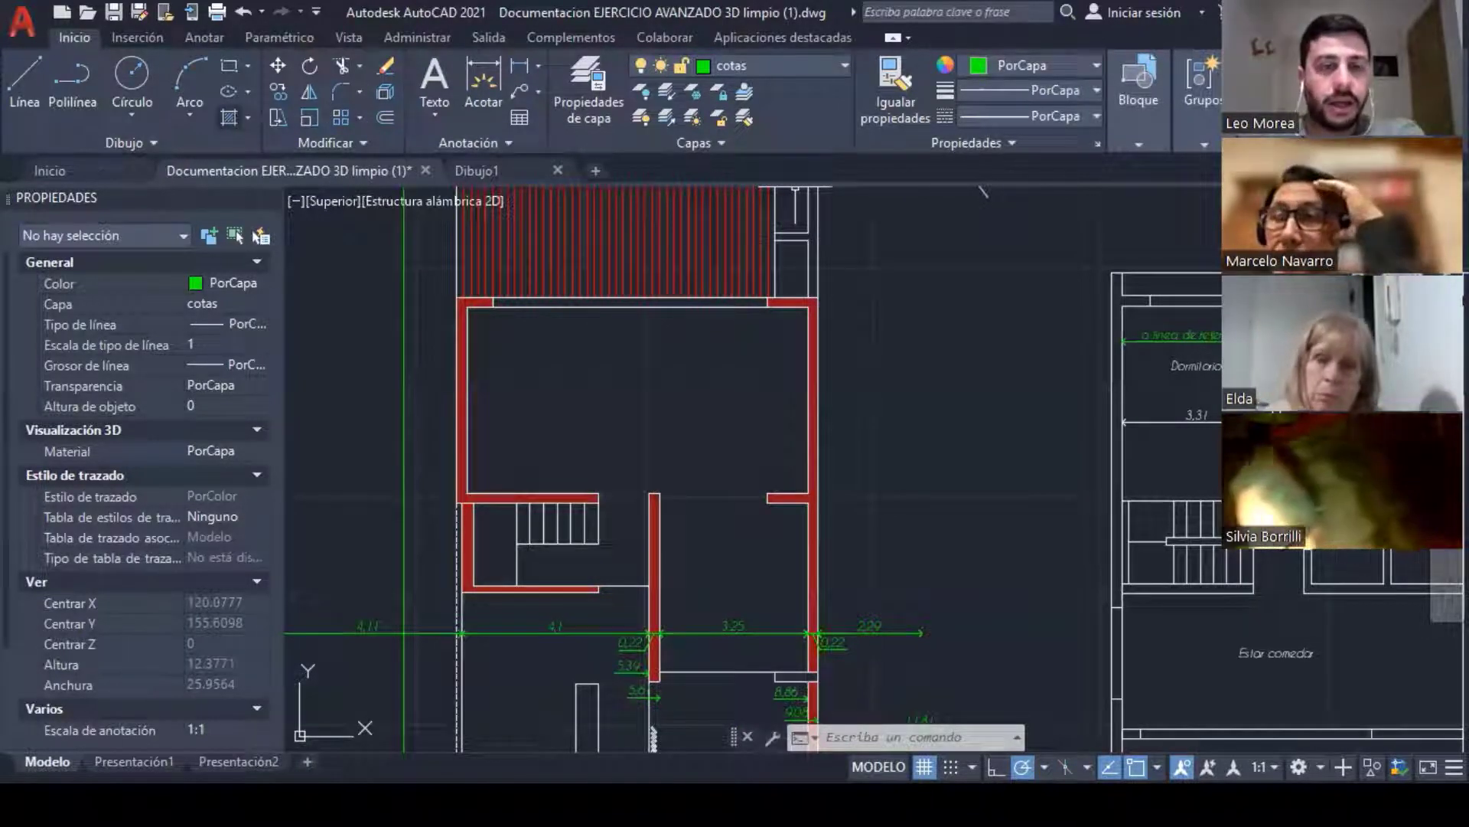
Step: Select the red SOLID wall hatch and examine its extent and properties across the floor plan
{"action": "scroll", "coordinate": [470, 298], "scroll_direction": "up", "scroll_amount": 4}
{"action": "left_click", "coordinate": [483, 295]}
{"action": "scroll", "coordinate": [483, 296], "scroll_direction": "down", "scroll_amount": 4}
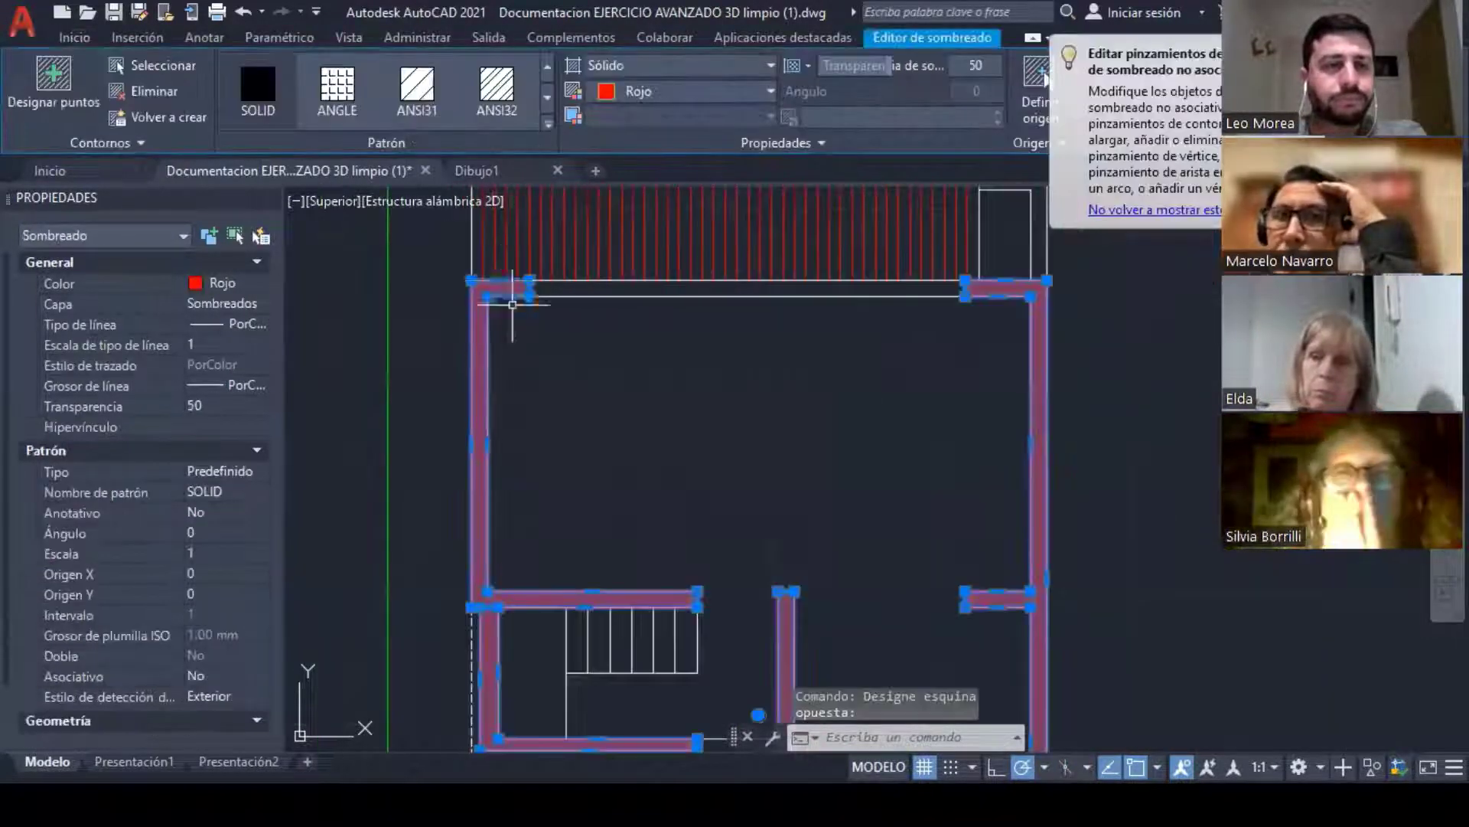
{"action": "scroll", "coordinate": [706, 436], "scroll_direction": "up", "scroll_amount": 1}
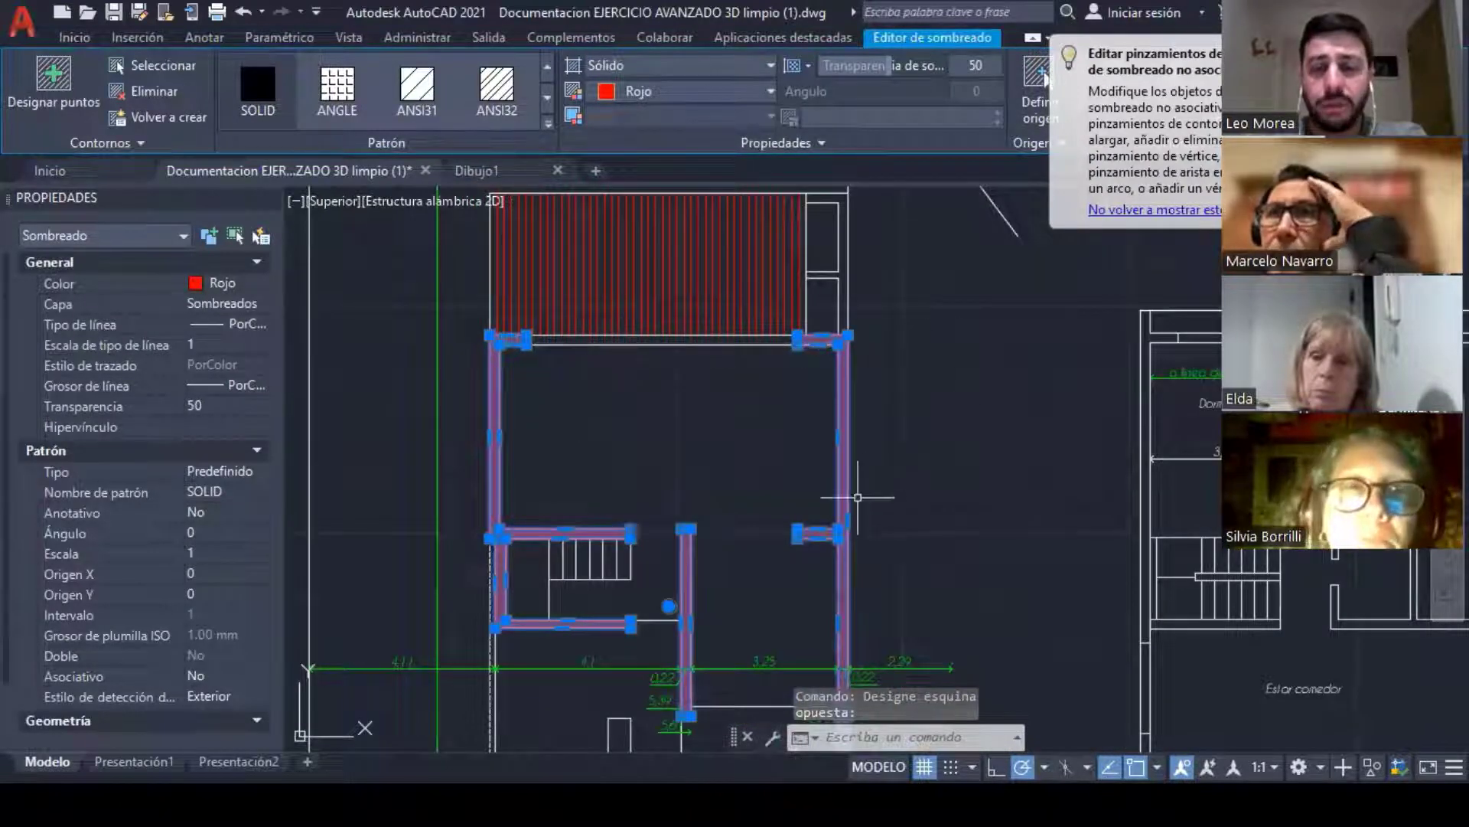
{"action": "mouse_move", "coordinate": [858, 498]}
{"action": "middle_mouse_down"}
{"action": "mouse_move", "coordinate": [824, 383]}
{"action": "mouse_move", "coordinate": [810, 413]}
{"action": "middle_mouse_up"}
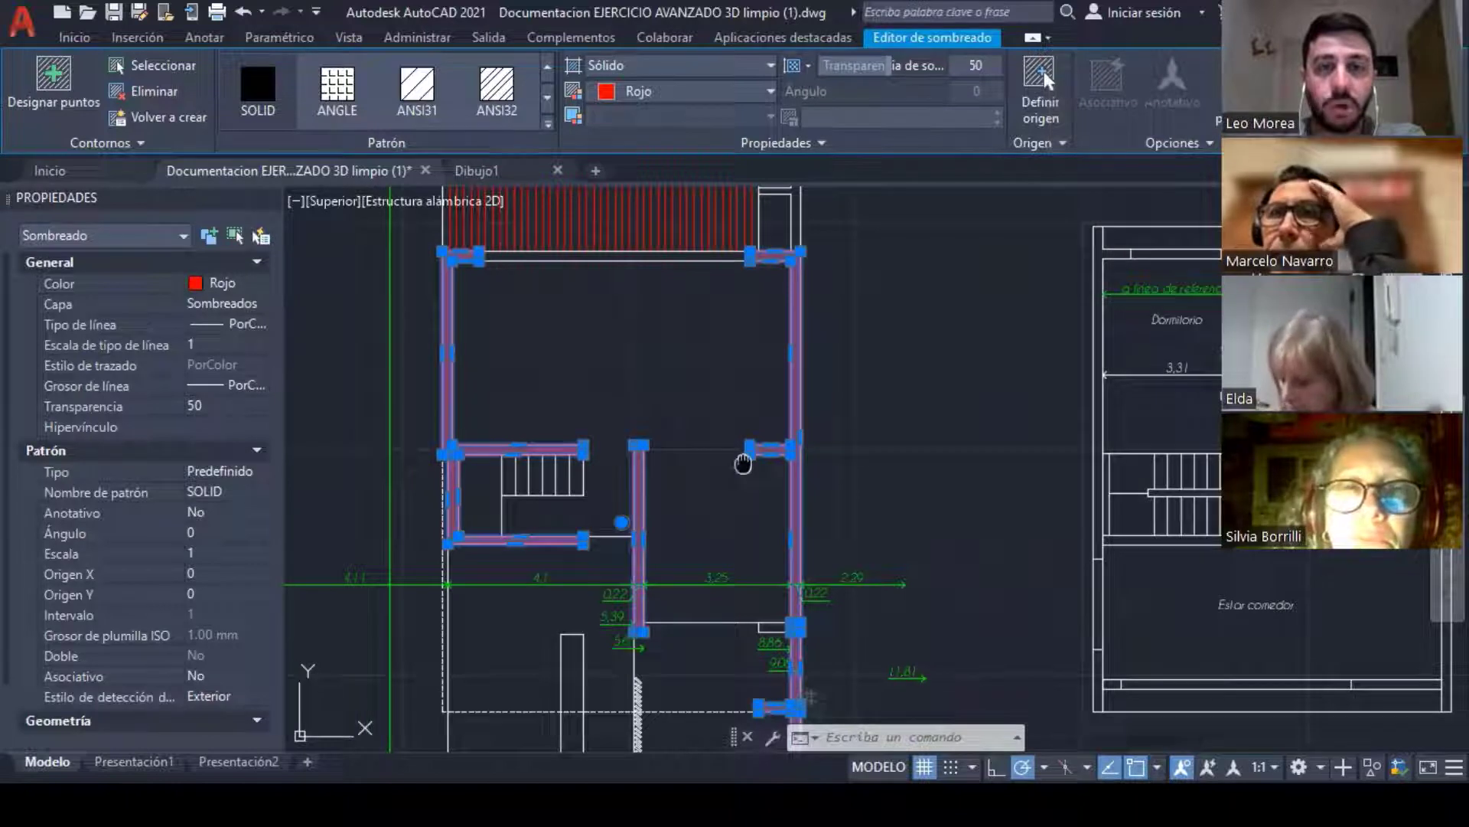
Step: Edit the selected SOLID hatch by removing the boundaries of the central vertical wall and the small rectangle beside the 8,86 dimension
{"action": "middle_click_drag", "start_coordinate": [743, 463], "coordinate": [727, 424]}
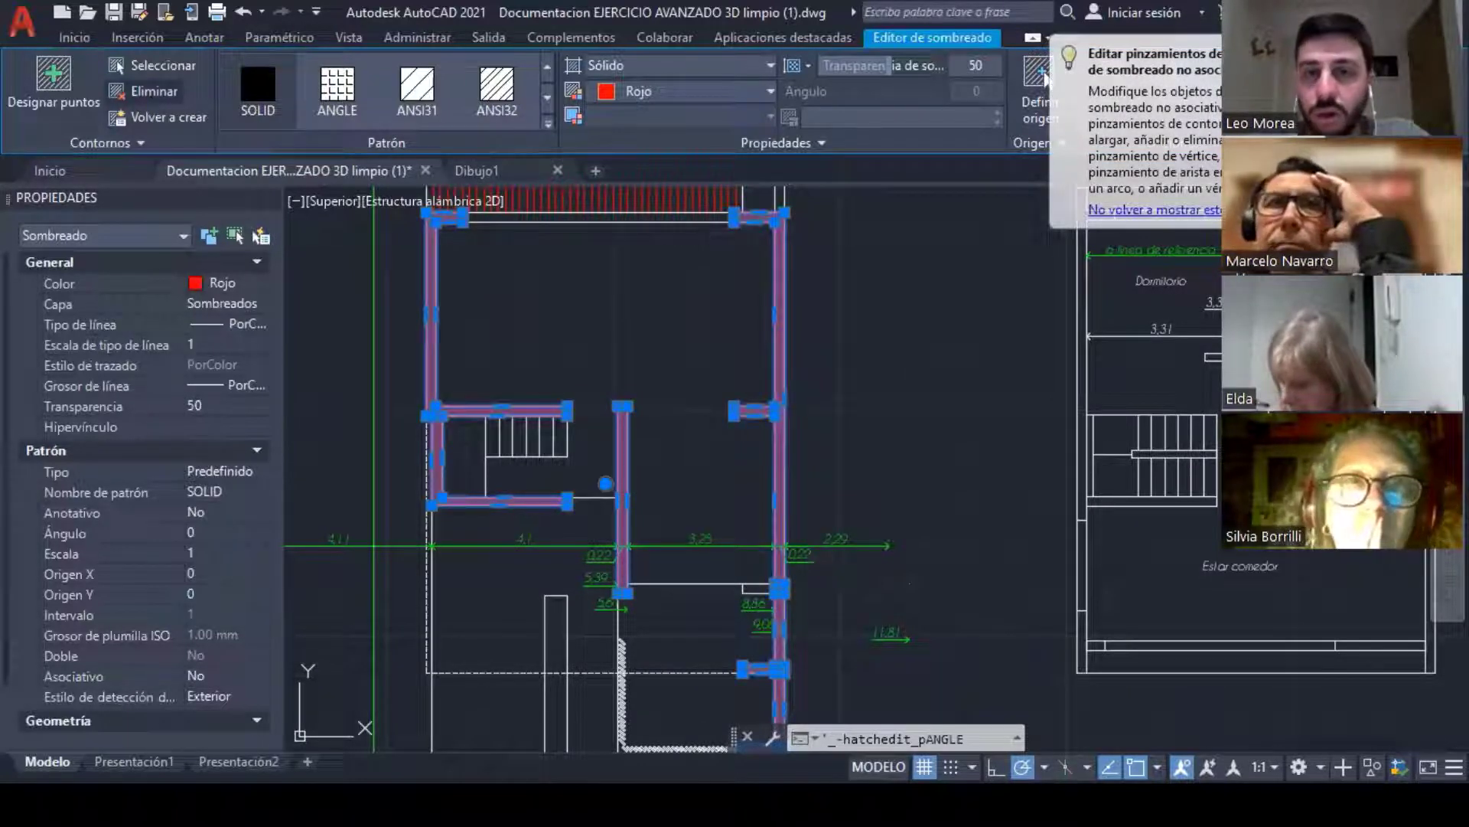
{"action": "right_click", "coordinate": [780, 238]}
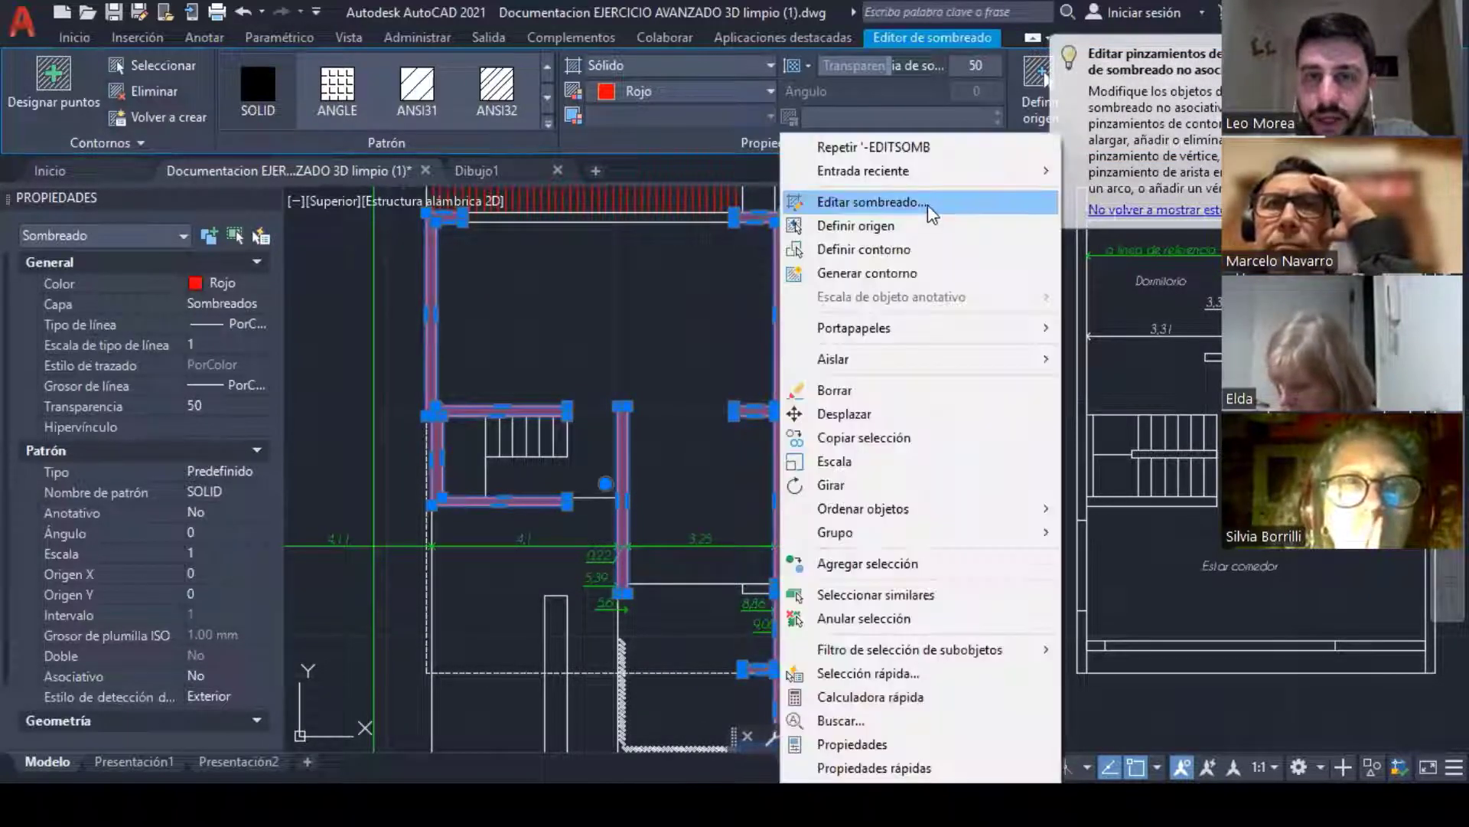
{"action": "left_click", "coordinate": [927, 204]}
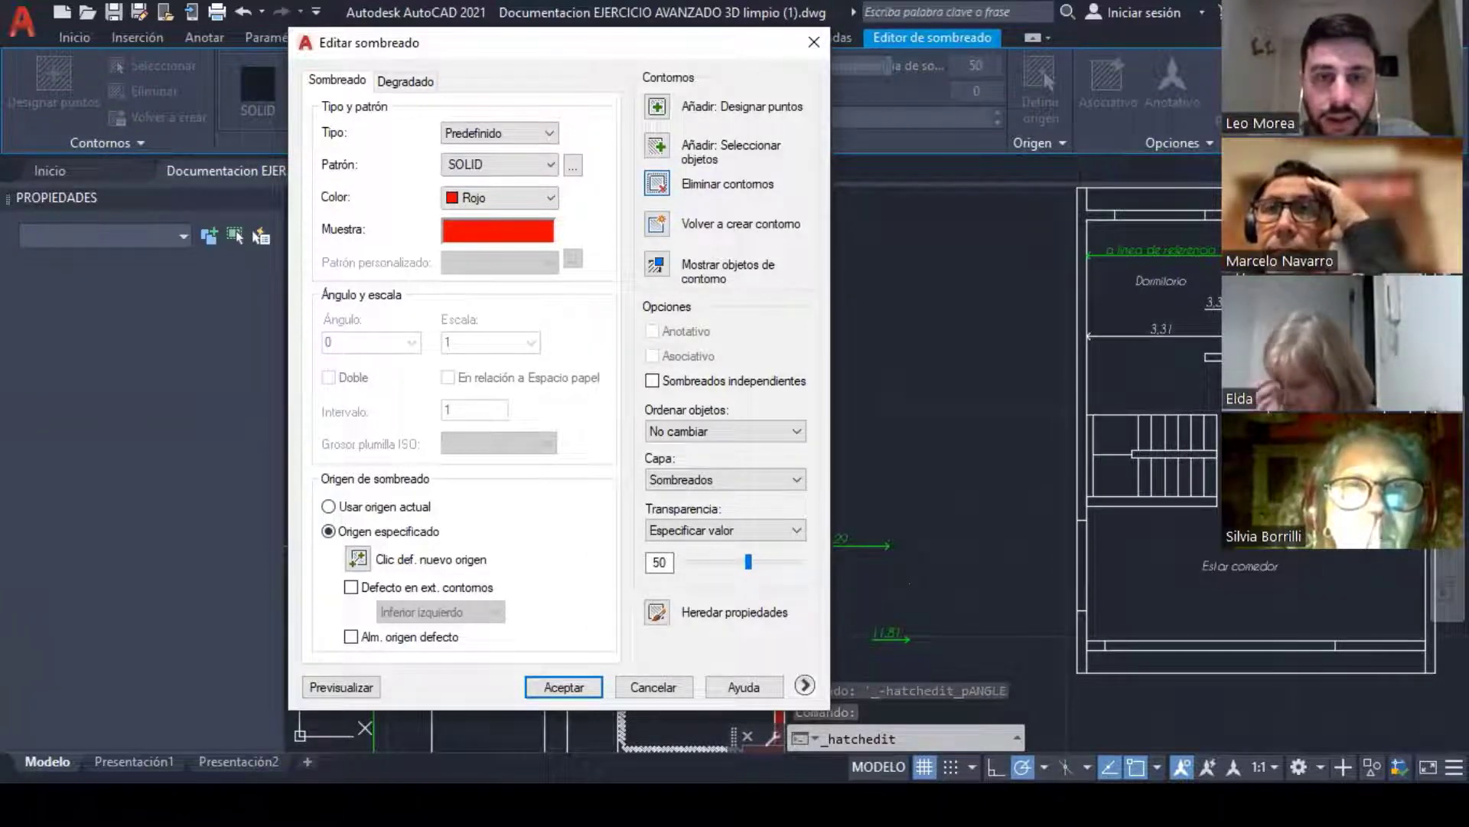
{"action": "left_click", "coordinate": [657, 183]}
{"action": "scroll", "coordinate": [706, 591], "scroll_direction": "up", "scroll_amount": 2}
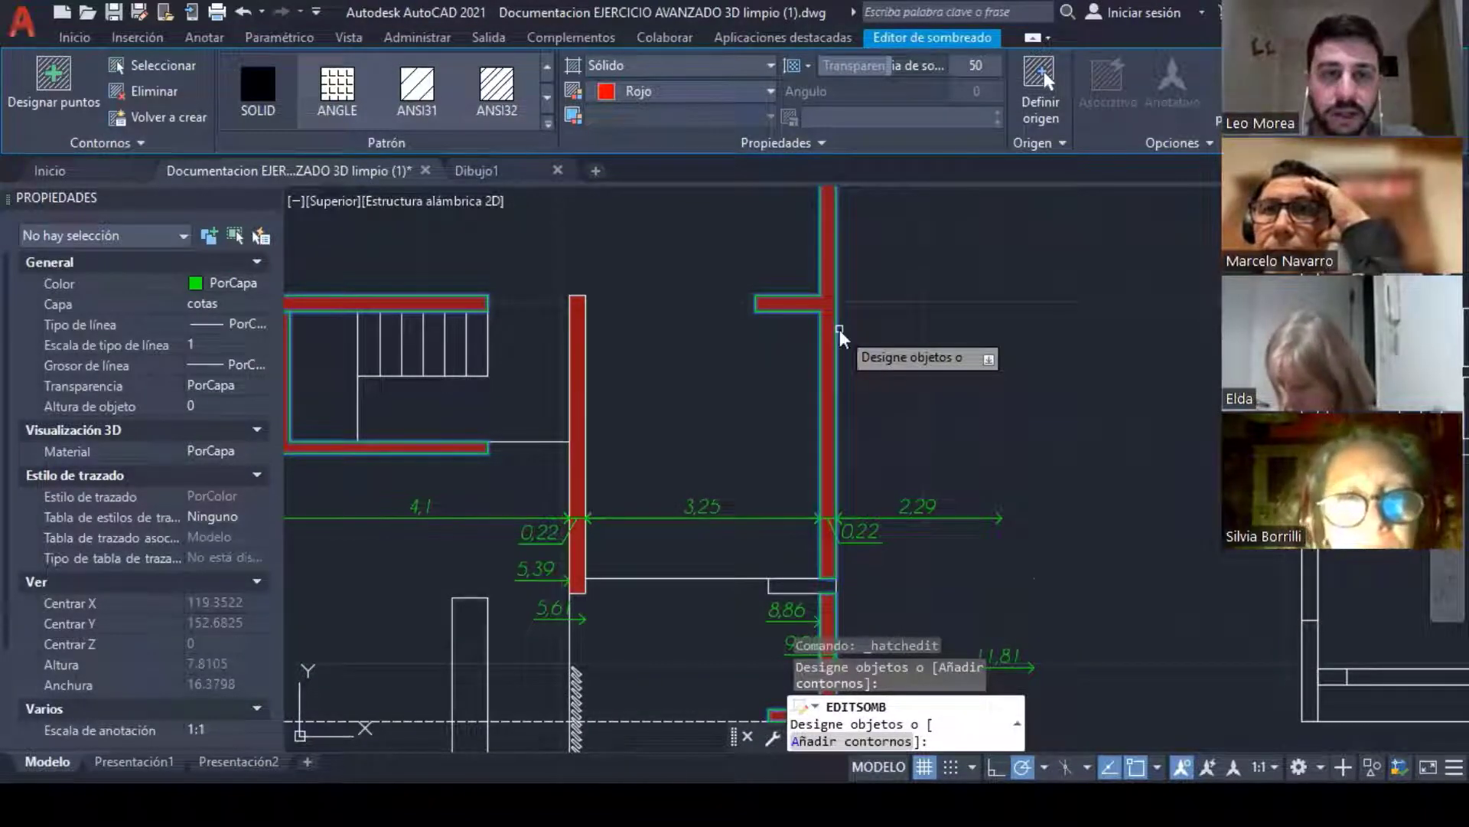
{"action": "key", "text": "Return"}
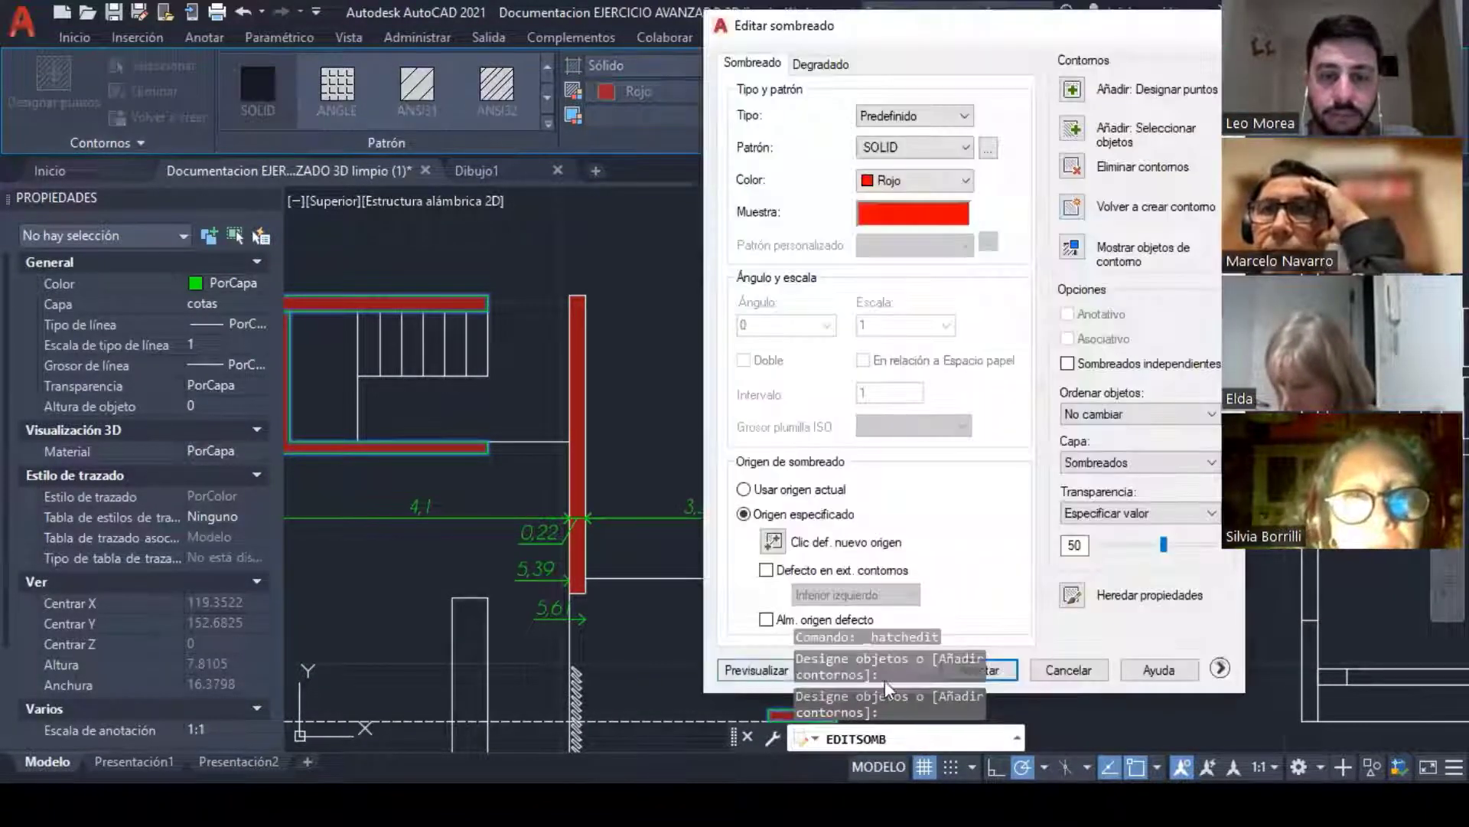
{"action": "left_click", "coordinate": [993, 669]}
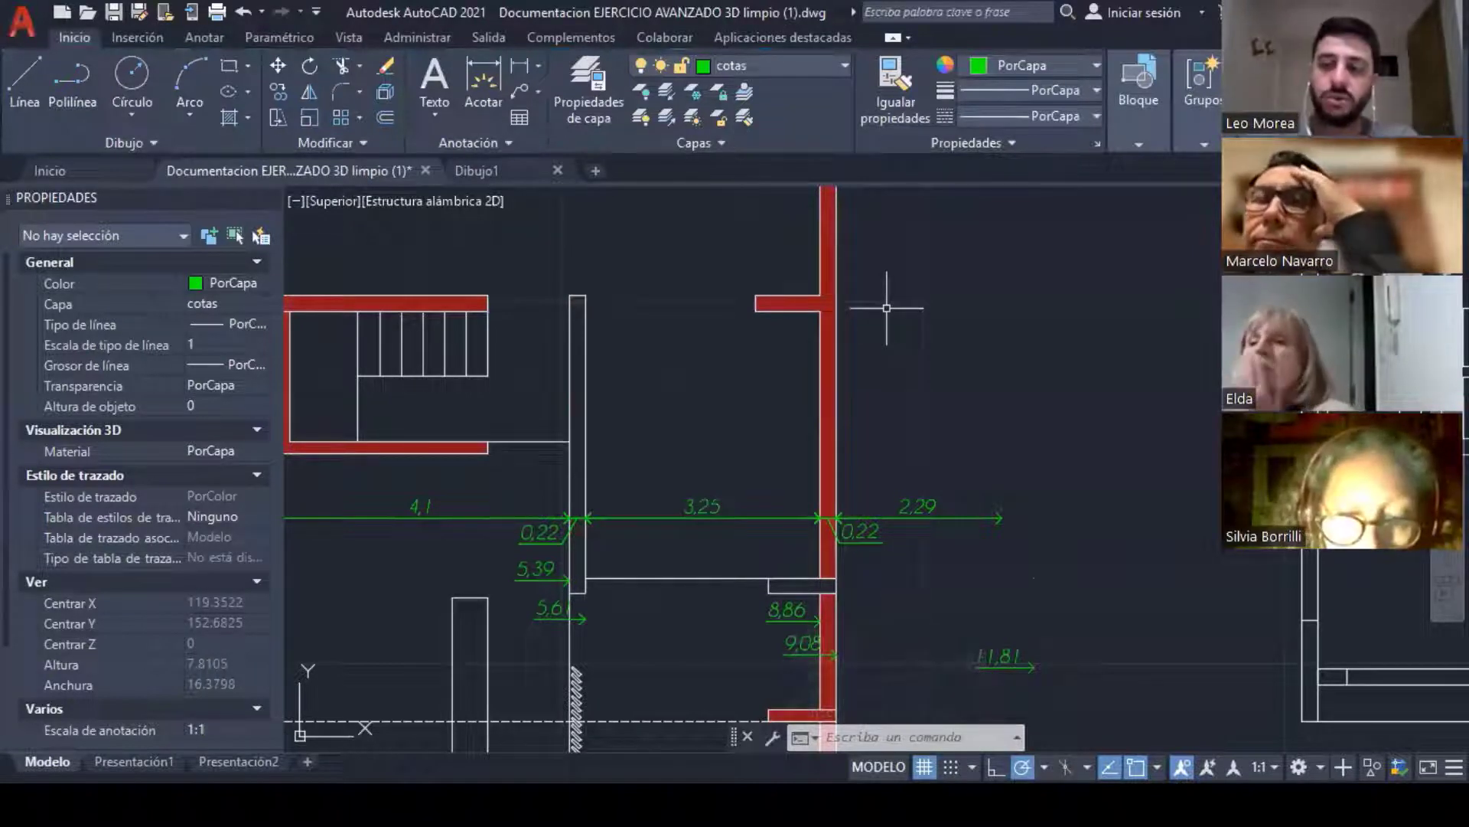
Step: Examine the extent of the red wall hatch across the whole ground-floor plan, including the central wall
{"action": "scroll", "coordinate": [886, 307], "scroll_direction": "down", "scroll_amount": 2}
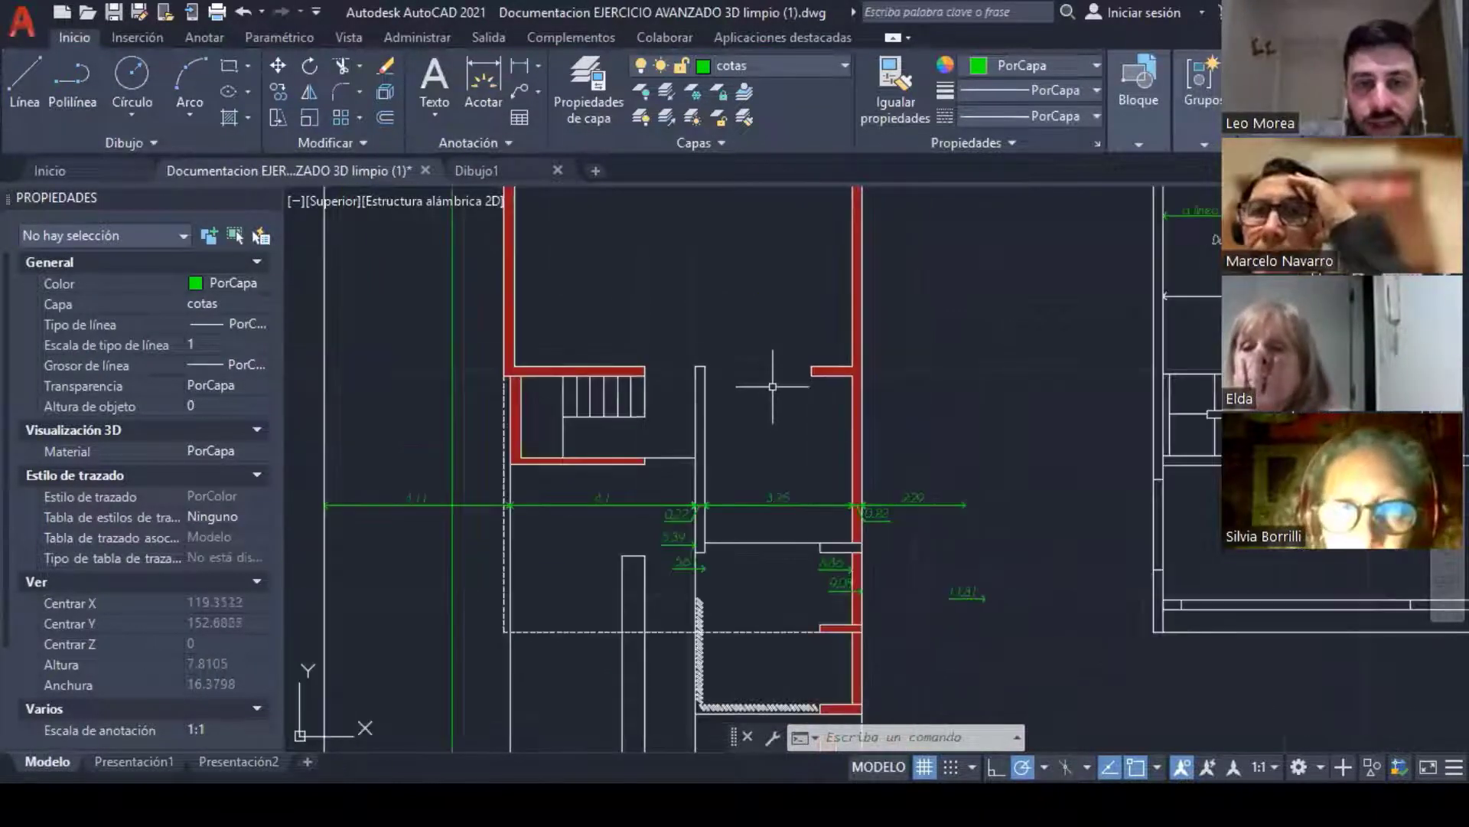
{"action": "middle_click_drag", "start_coordinate": [771, 369], "coordinate": [756, 481]}
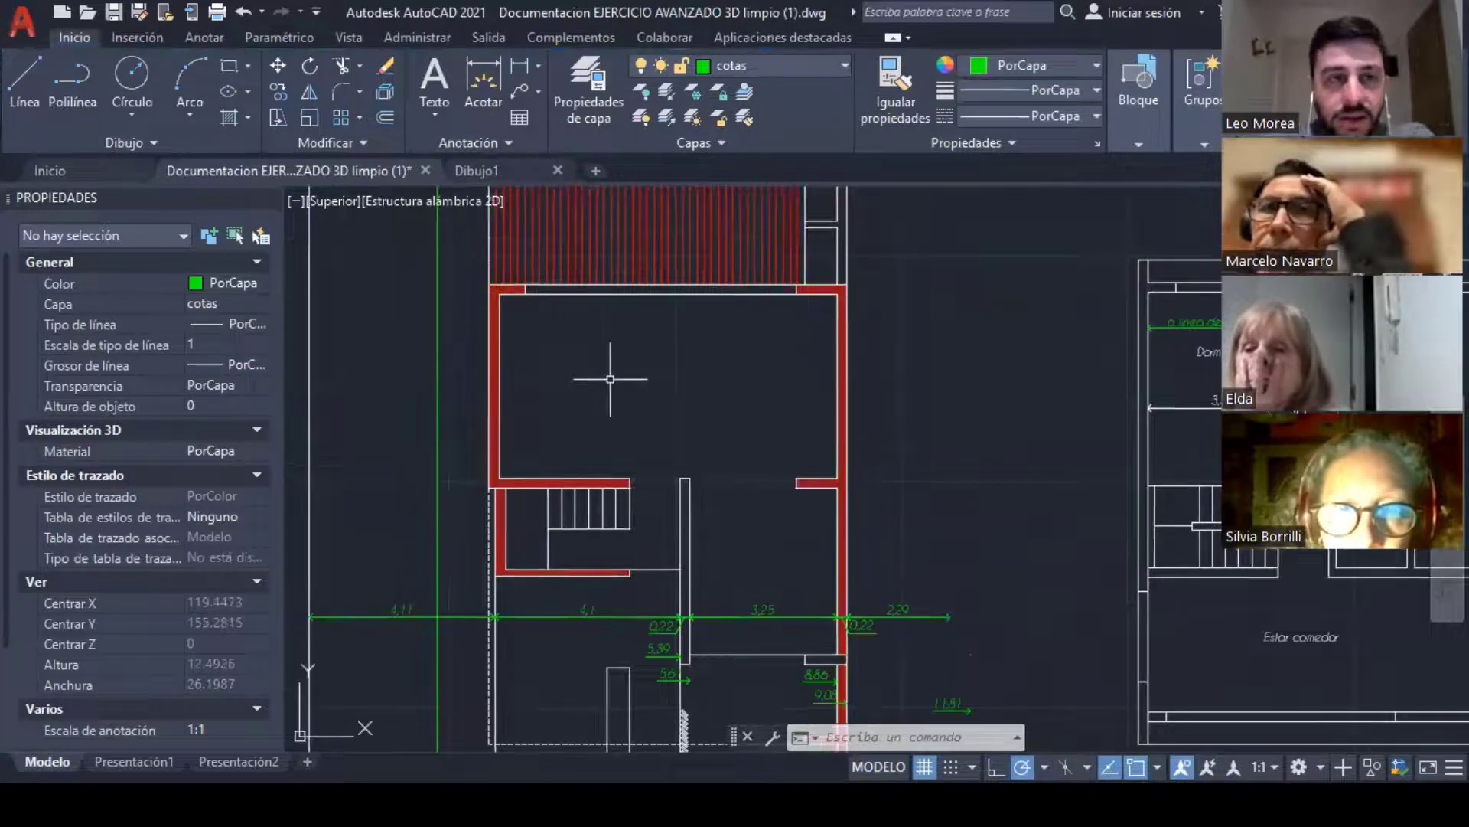
{"action": "middle_click_drag", "start_coordinate": [610, 379], "coordinate": [612, 271]}
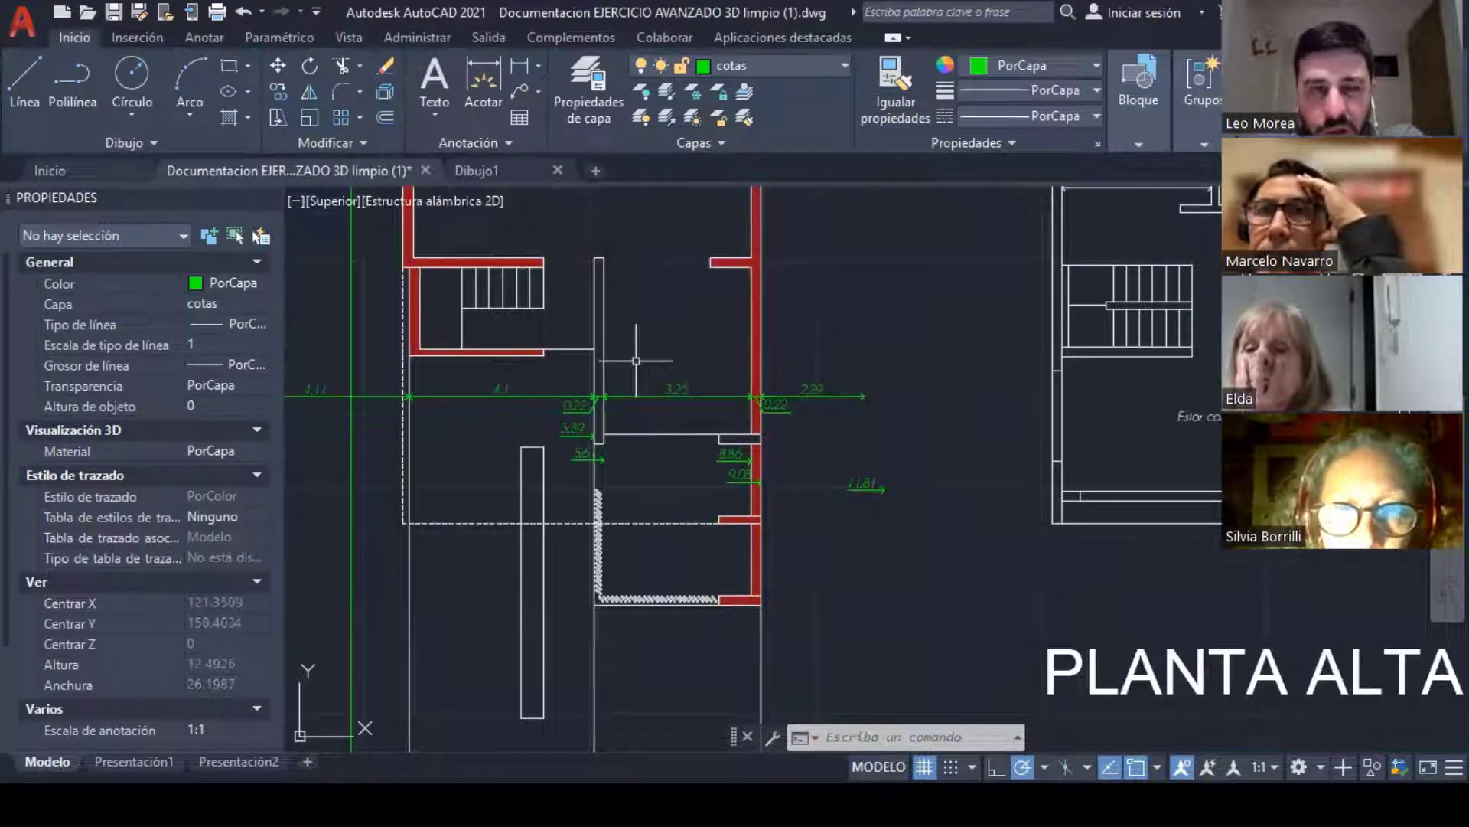
{"action": "middle_click_drag", "start_coordinate": [636, 360], "coordinate": [658, 544]}
{"action": "middle_click_drag", "start_coordinate": [673, 328], "coordinate": [678, 390]}
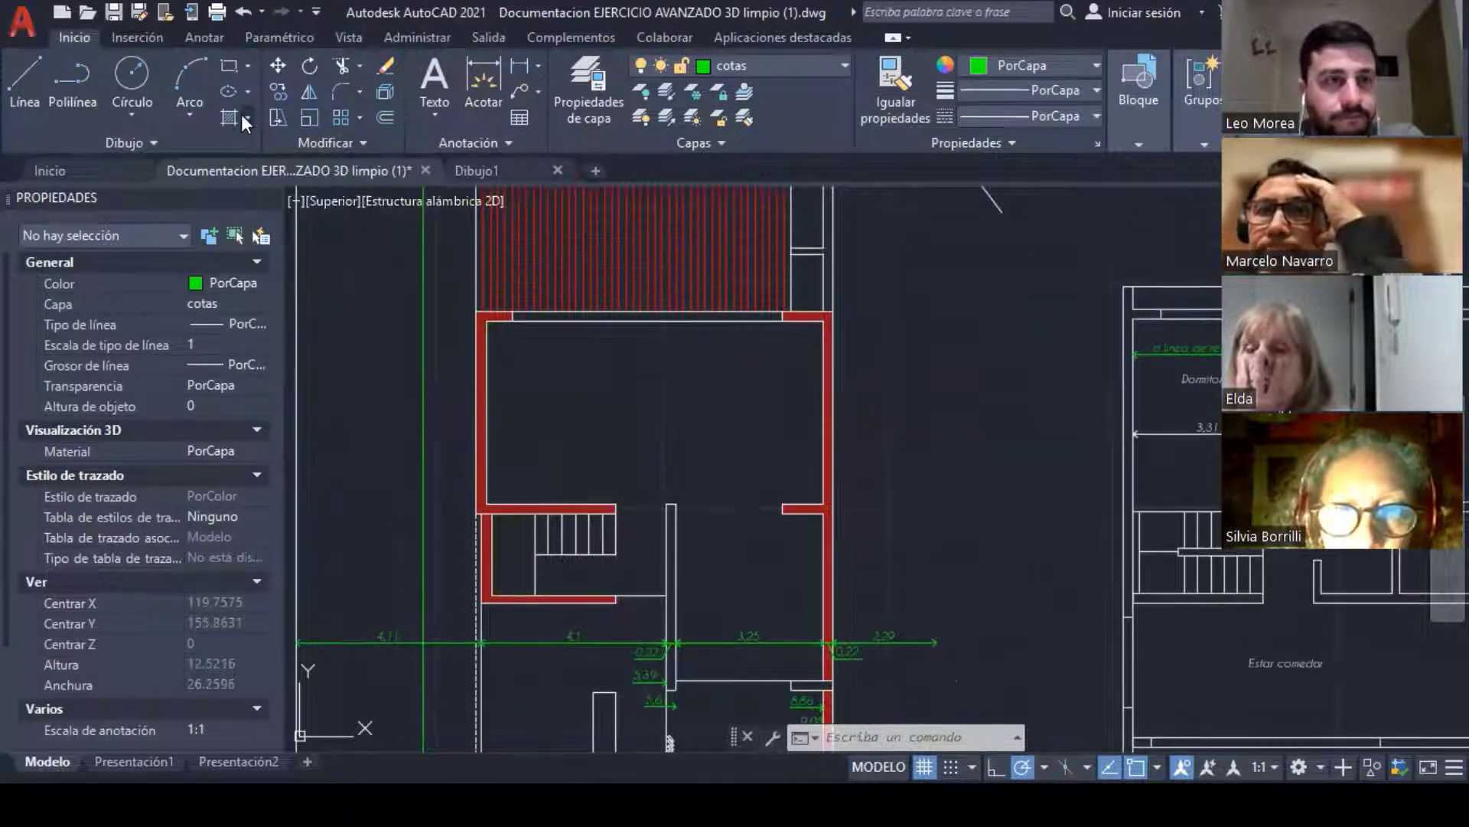
{"action": "scroll", "coordinate": [698, 425], "scroll_direction": "down", "scroll_amount": 3}
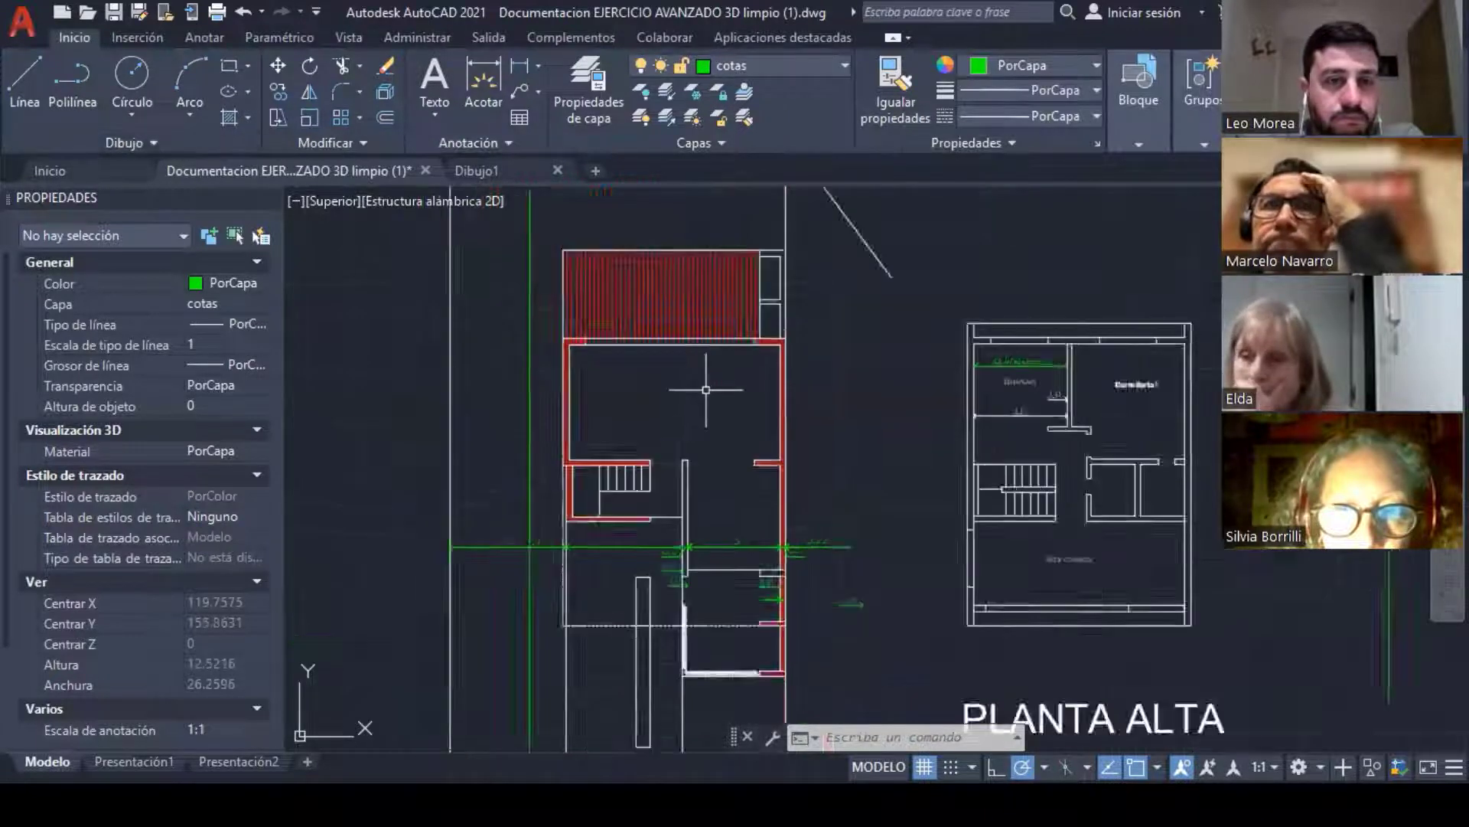
{"action": "scroll", "coordinate": [698, 425], "scroll_direction": "up", "scroll_amount": 2}
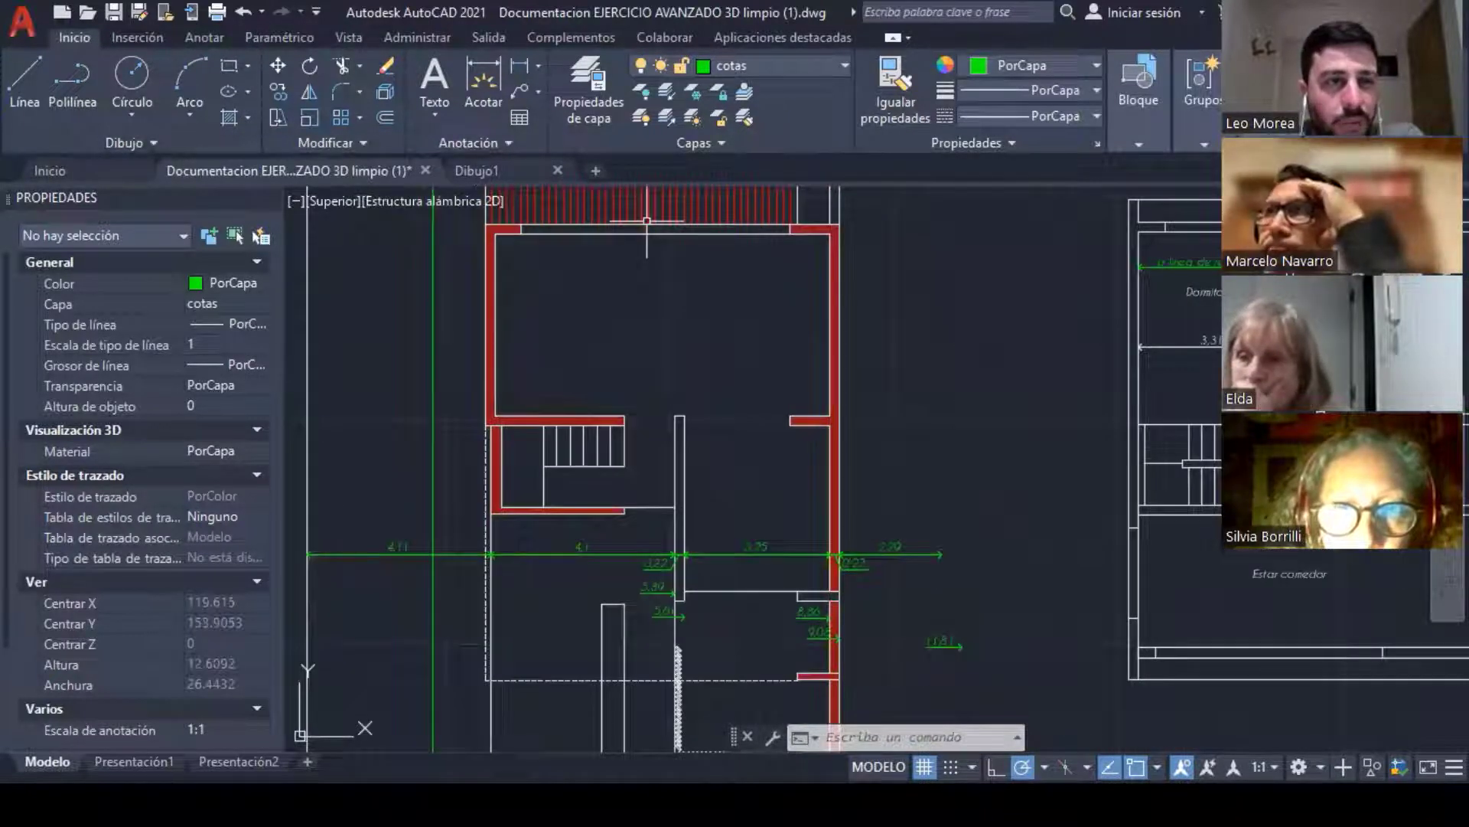
{"action": "left_click", "coordinate": [230, 117]}
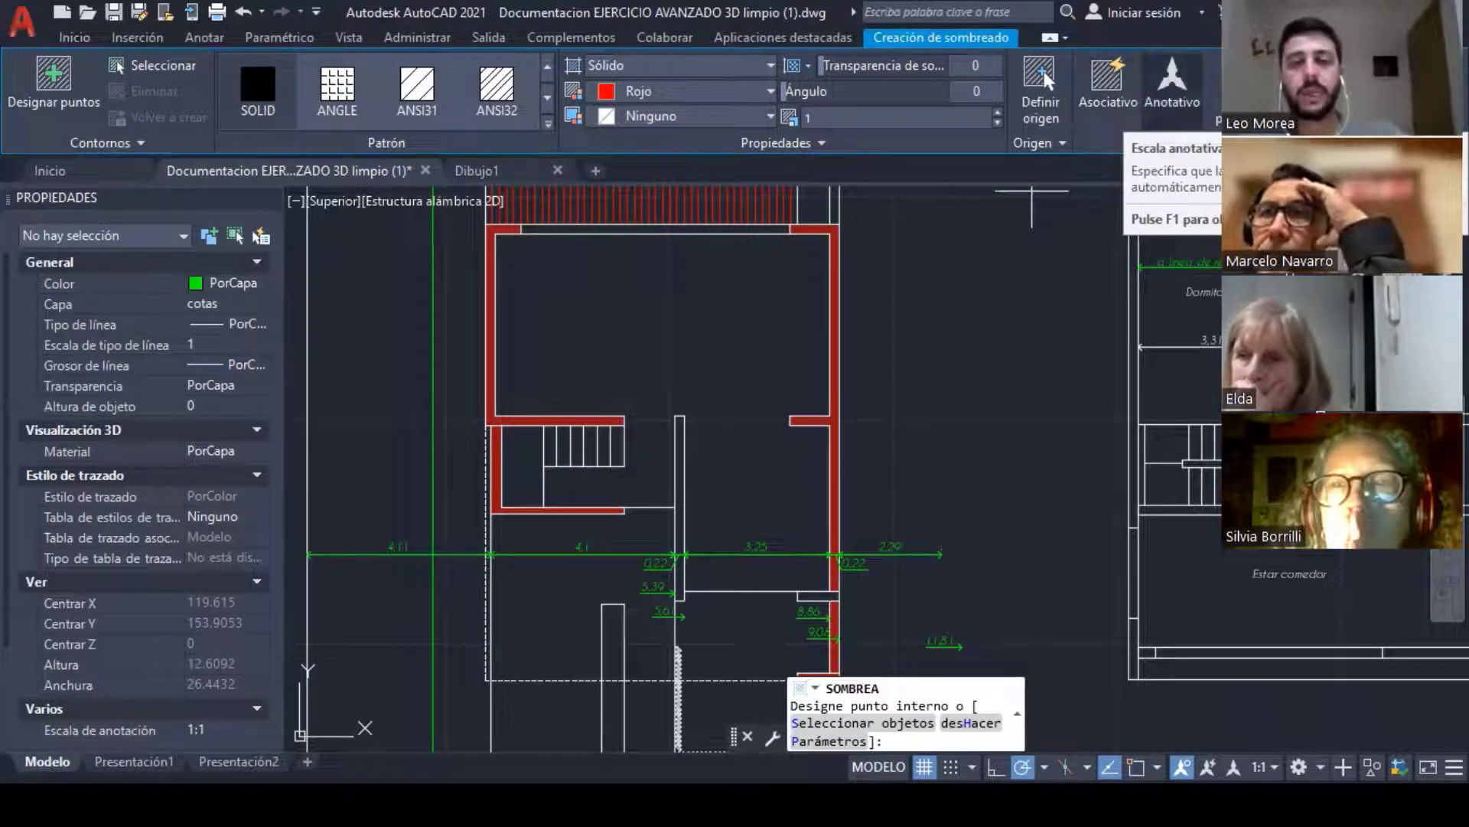
{"action": "key", "text": "Escape"}
{"action": "key", "text": "Escape"}
{"action": "key", "text": "Escape"}
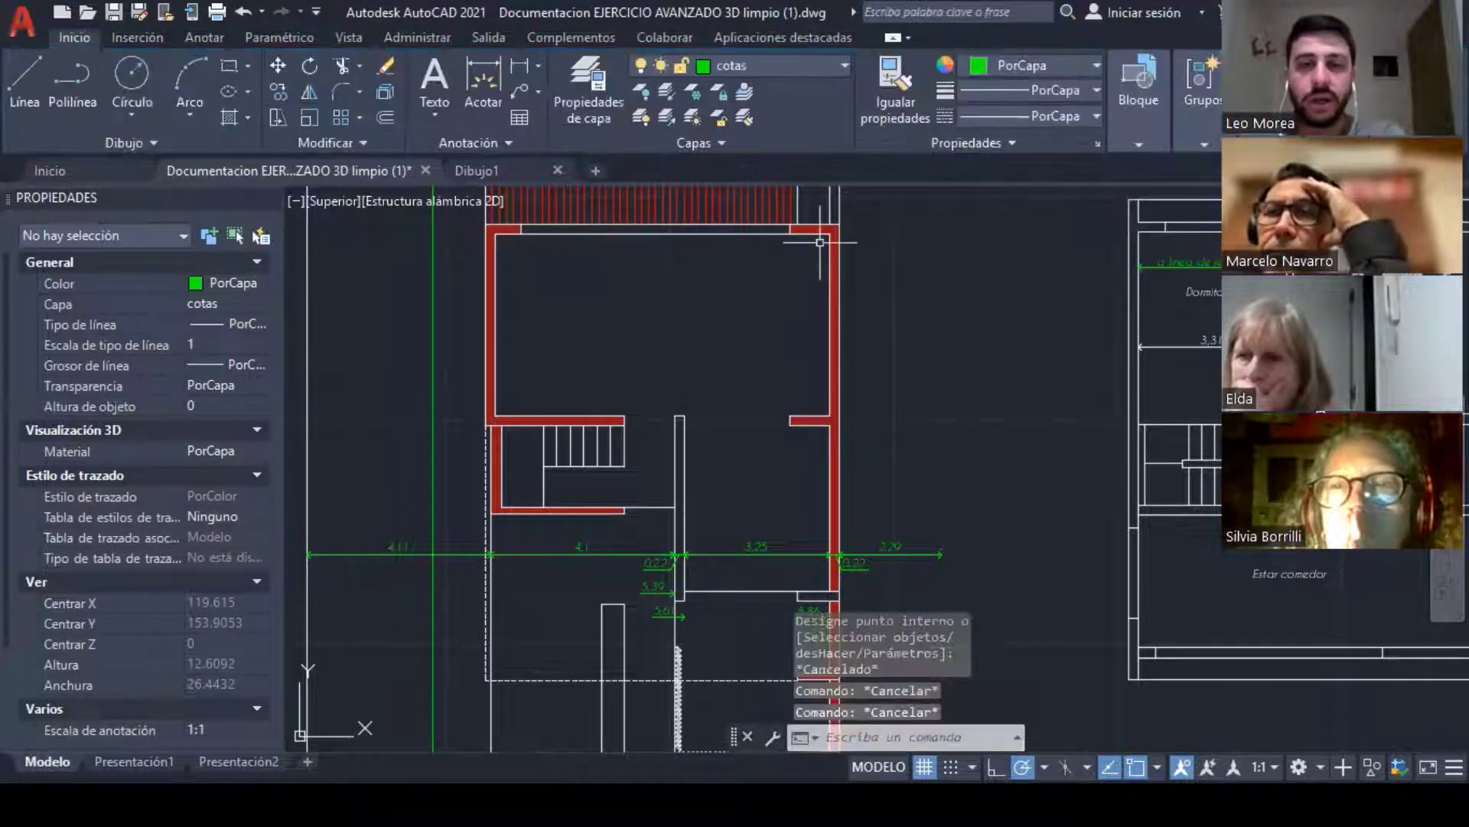
Step: Examine the hatched walls around the large upper room and the adjoining line-patterned area
{"action": "mouse_move", "coordinate": [785, 419]}
{"action": "middle_mouse_down"}
{"action": "mouse_move", "coordinate": [761, 279]}
{"action": "mouse_move", "coordinate": [723, 467]}
{"action": "middle_mouse_up"}
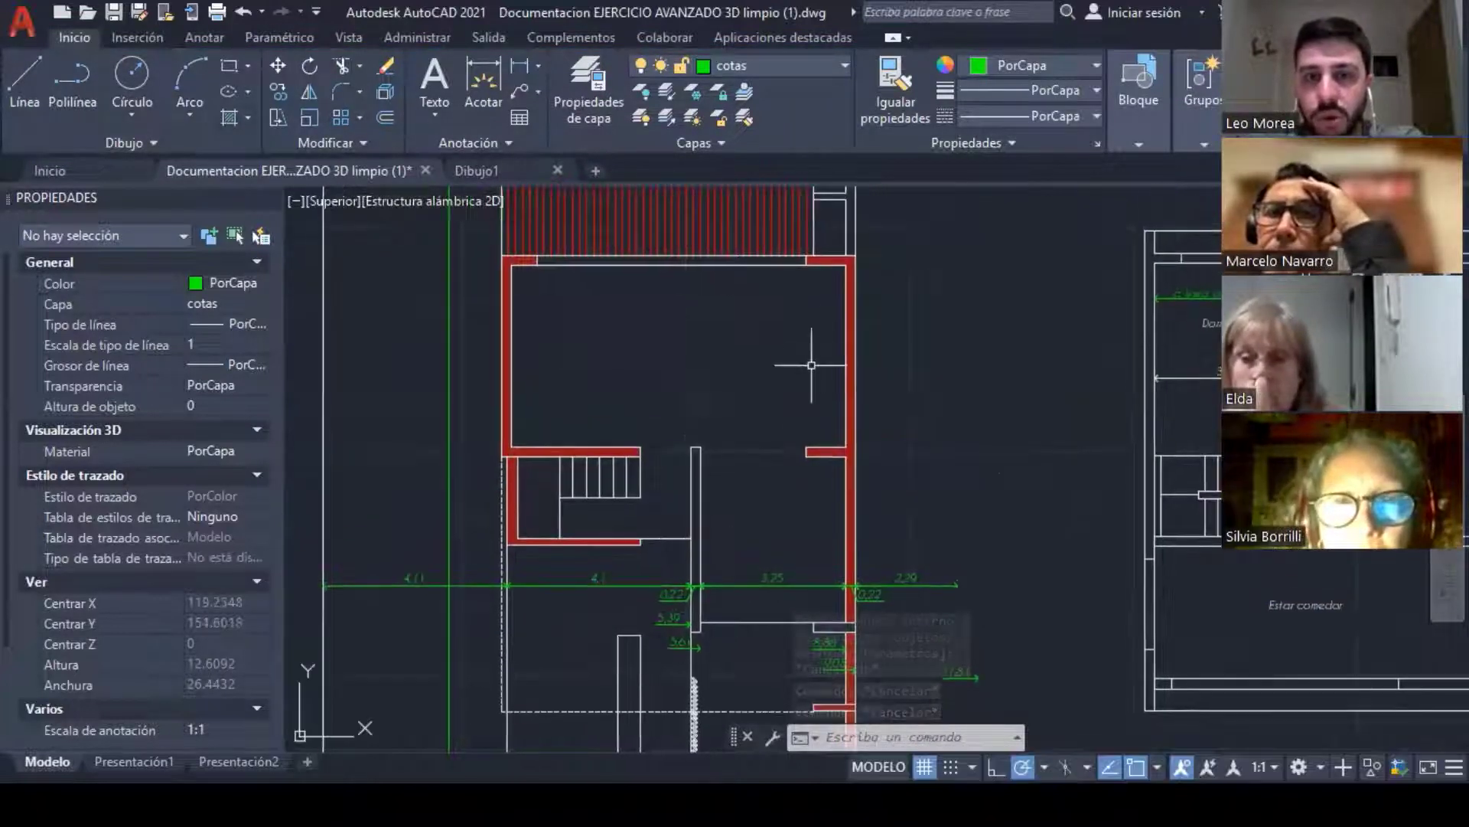
{"action": "scroll", "coordinate": [843, 264], "scroll_direction": "up", "scroll_amount": 2}
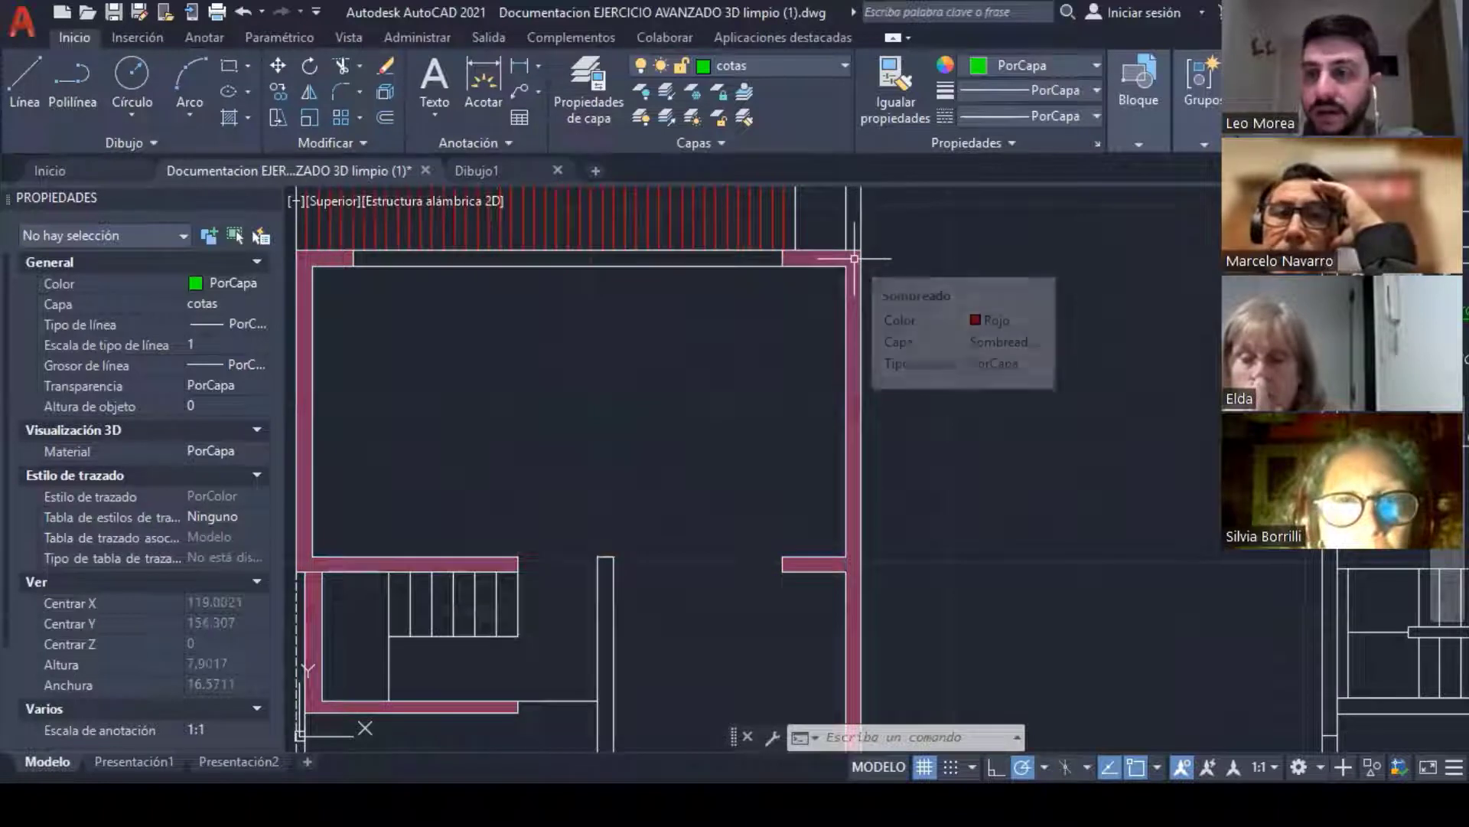
{"action": "middle_click_drag", "start_coordinate": [604, 621], "coordinate": [707, 437]}
{"action": "middle_click_drag", "start_coordinate": [780, 237], "coordinate": [800, 510]}
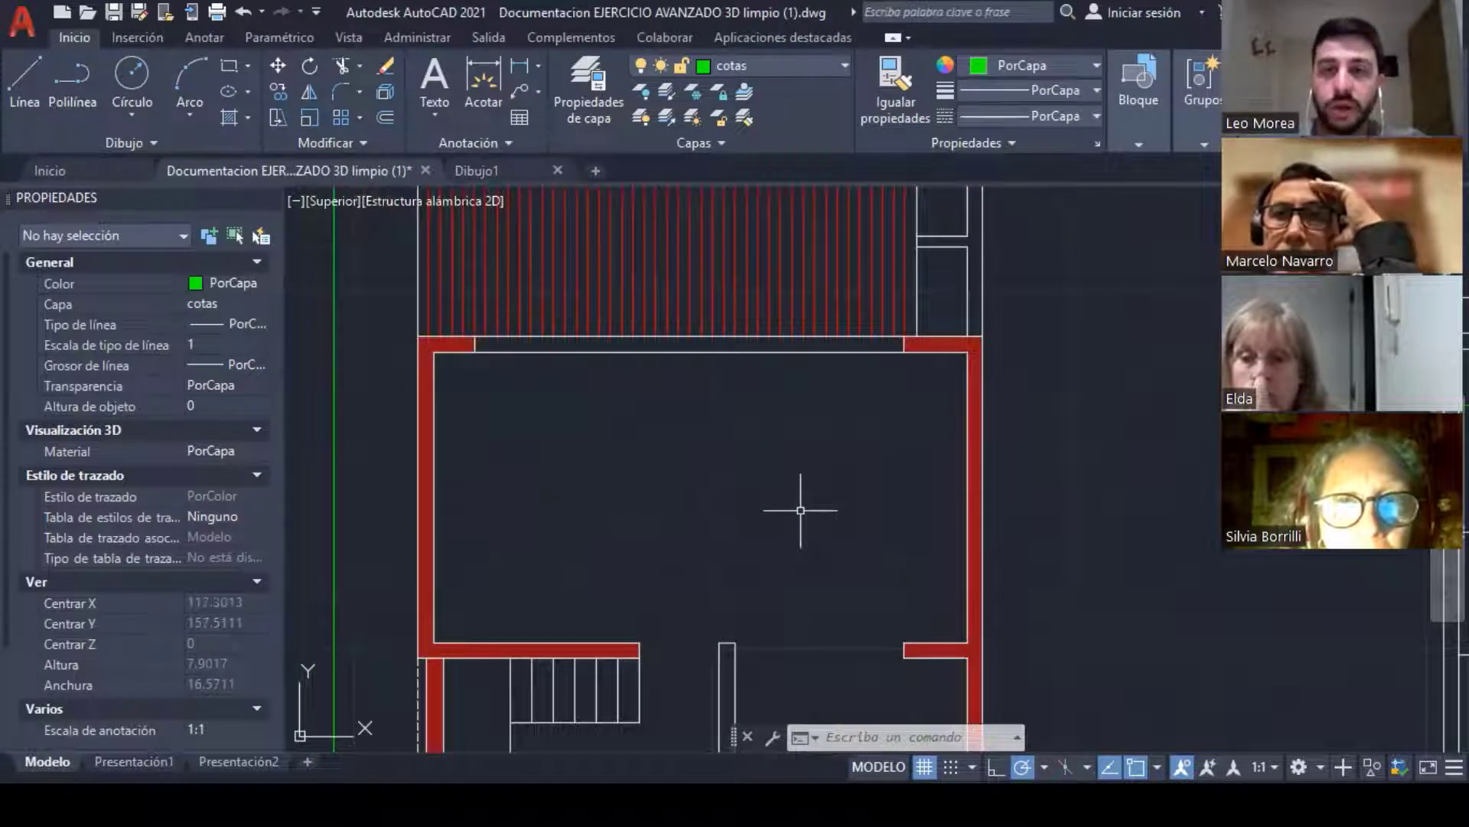
{"action": "middle_click_drag", "start_coordinate": [765, 426], "coordinate": [754, 488]}
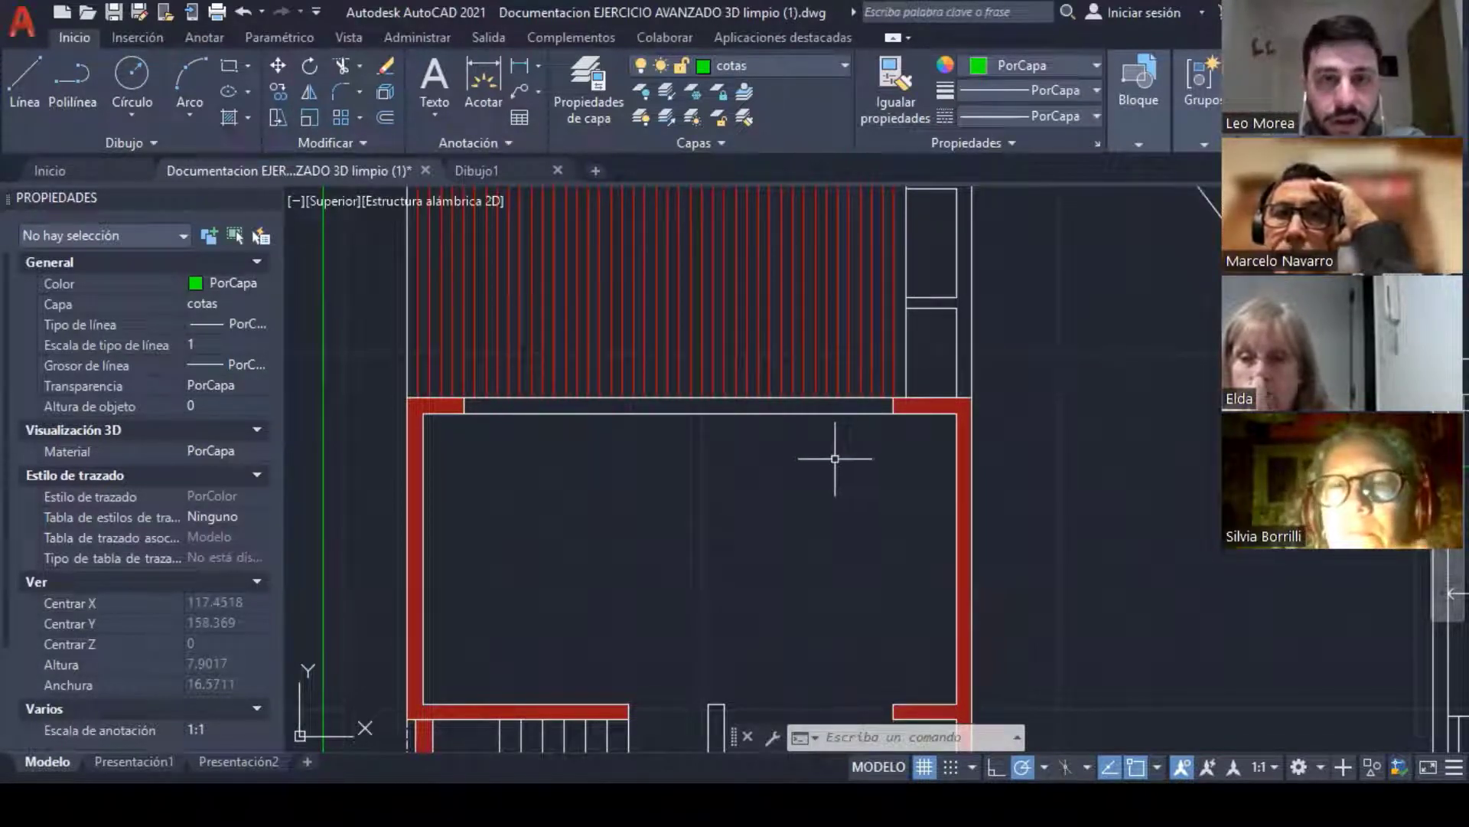
Step: Examine the horizontal dimensions and wall-thickness annotations around the unhatched central wall
{"action": "scroll", "coordinate": [835, 459], "scroll_direction": "down", "scroll_amount": 5}
{"action": "scroll", "coordinate": [808, 652], "scroll_direction": "up", "scroll_amount": 7}
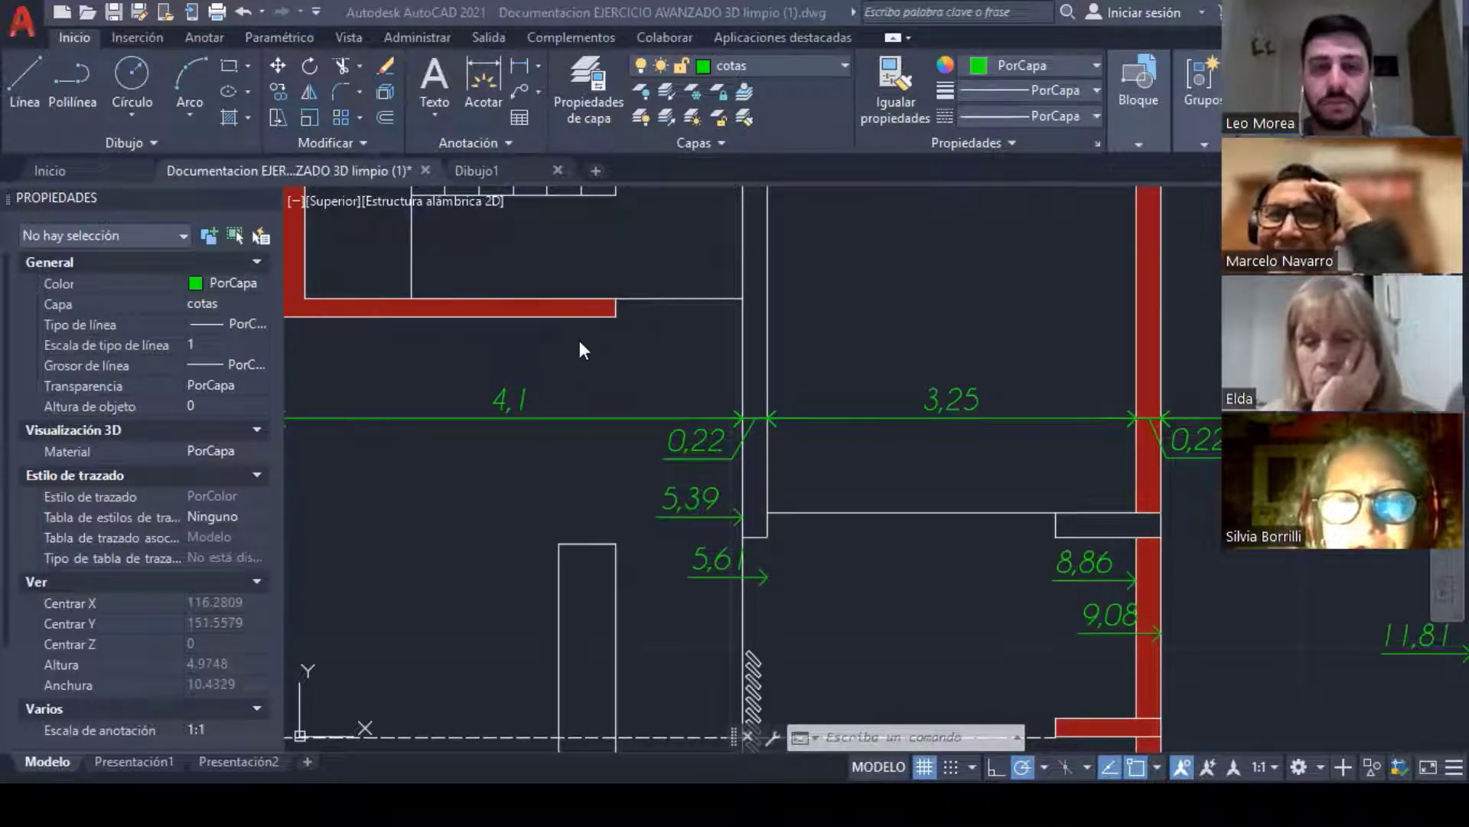
{"action": "scroll", "coordinate": [602, 372], "scroll_direction": "down", "scroll_amount": 2}
{"action": "middle_click_drag", "start_coordinate": [588, 406], "coordinate": [667, 405]}
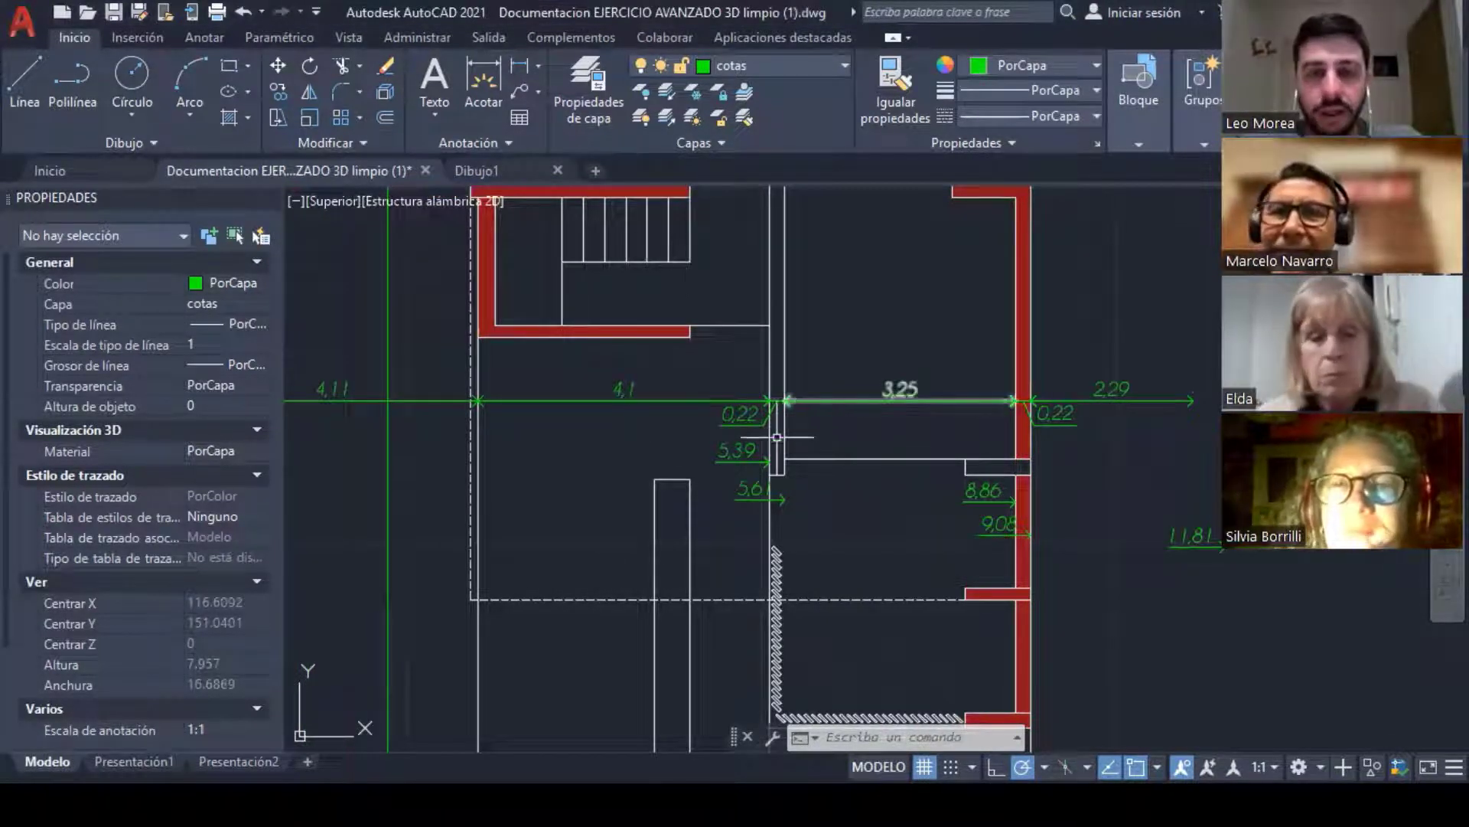
{"action": "middle_click_drag", "start_coordinate": [781, 426], "coordinate": [714, 392]}
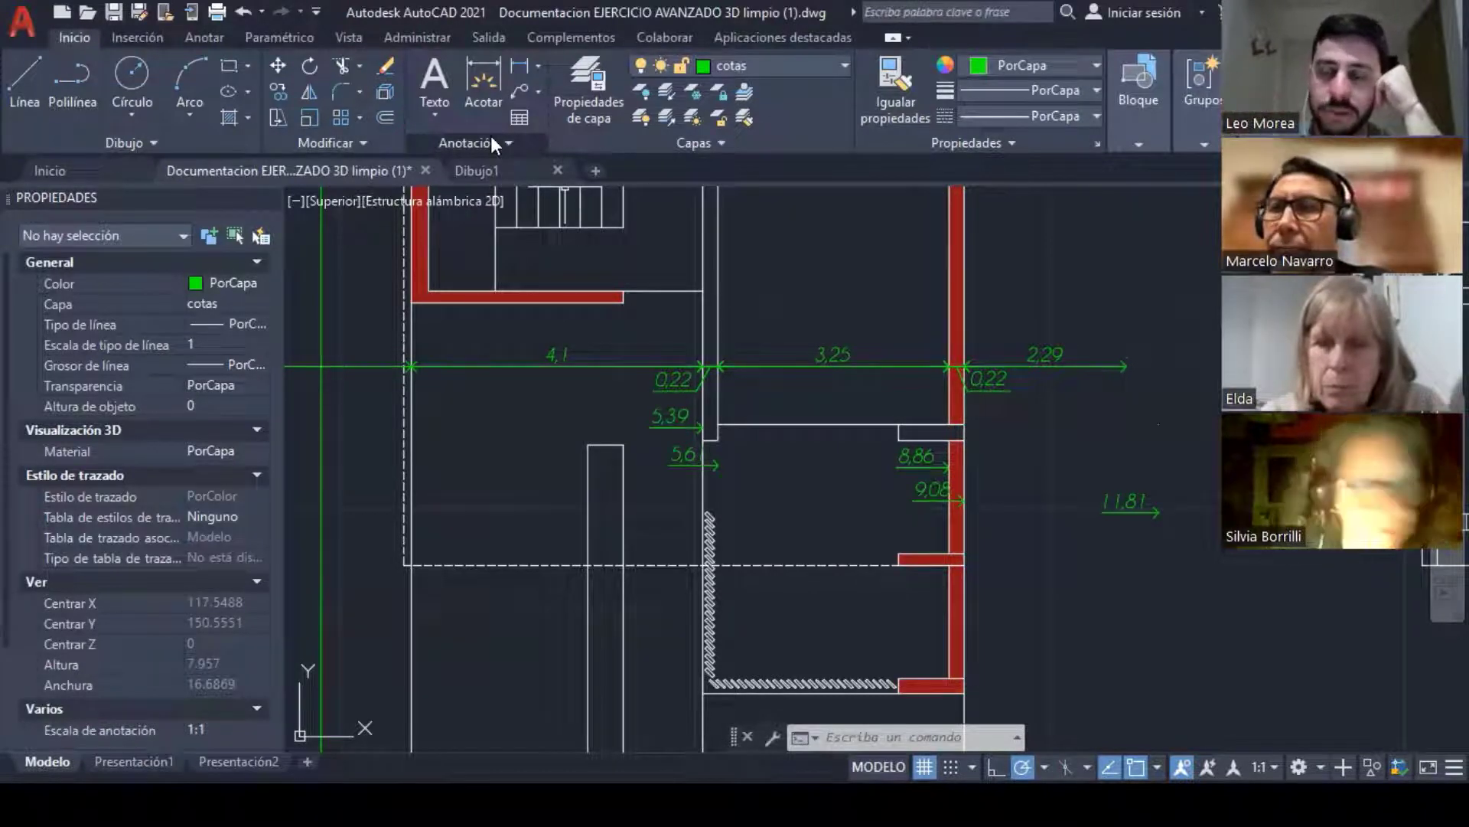
{"action": "scroll", "coordinate": [613, 329], "scroll_direction": "up", "scroll_amount": 5}
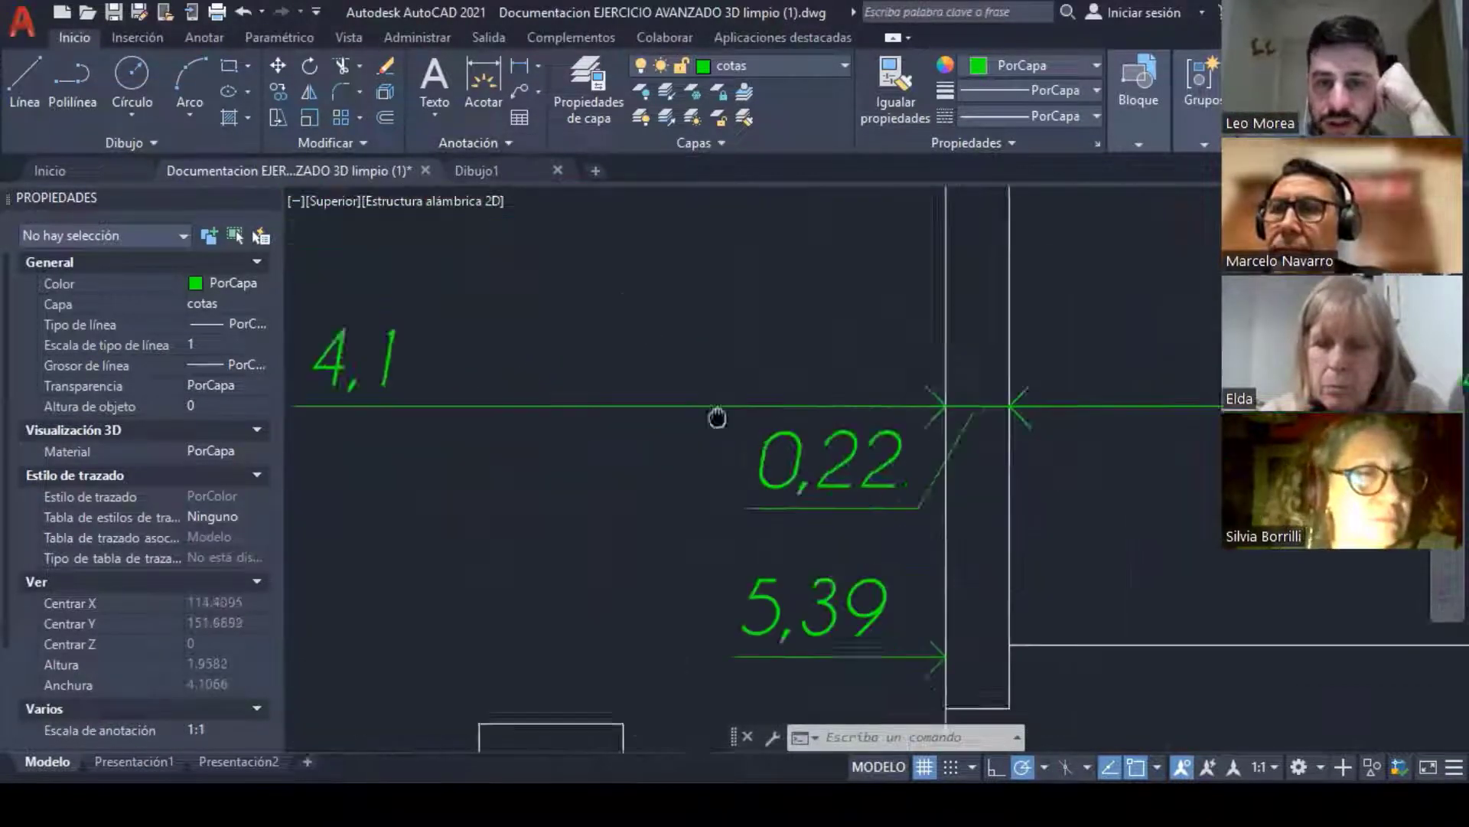
{"action": "middle_click_drag", "start_coordinate": [717, 417], "coordinate": [545, 343]}
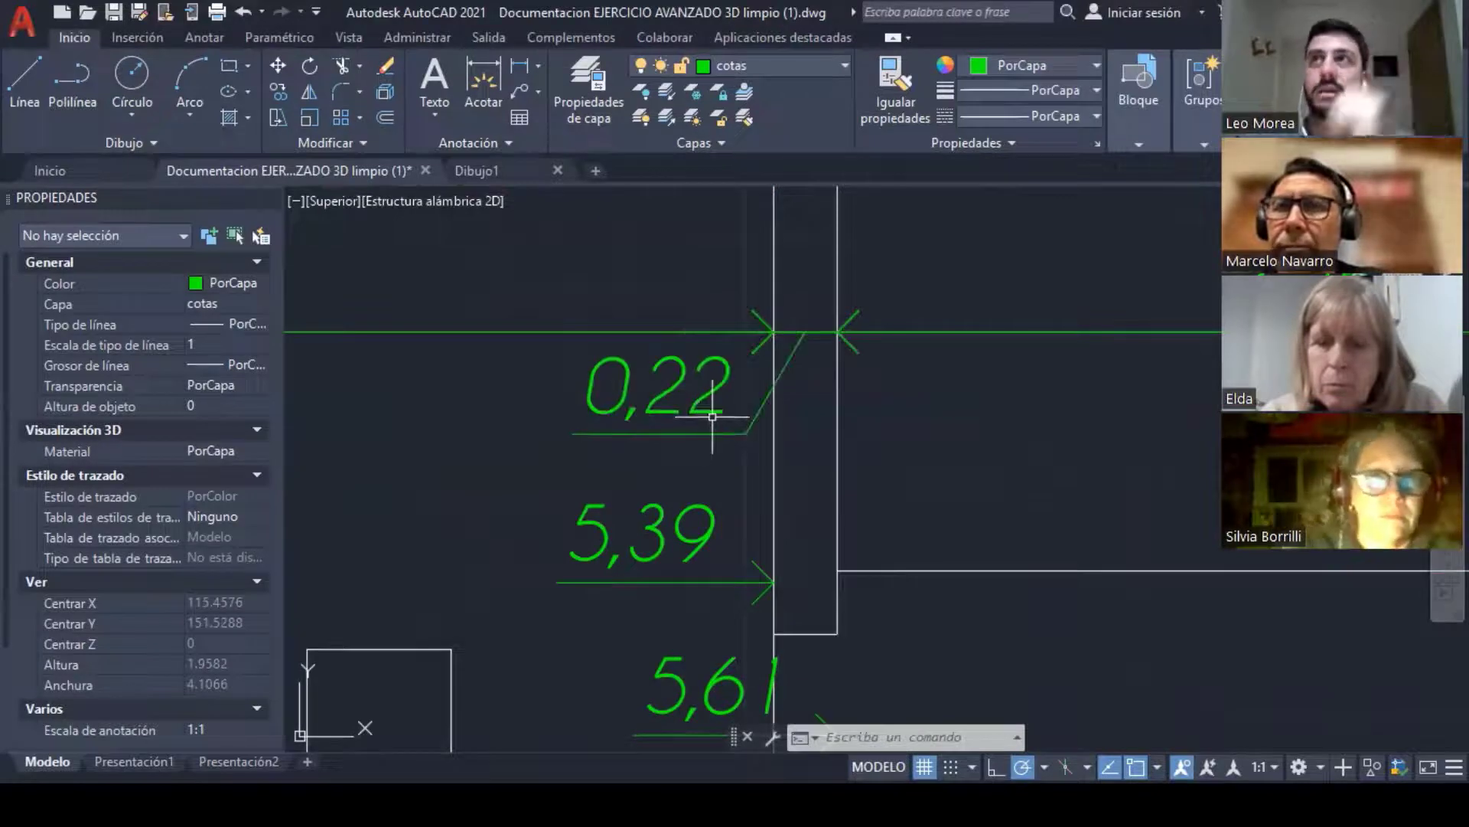
{"action": "scroll", "coordinate": [711, 417], "scroll_direction": "down", "scroll_amount": 3}
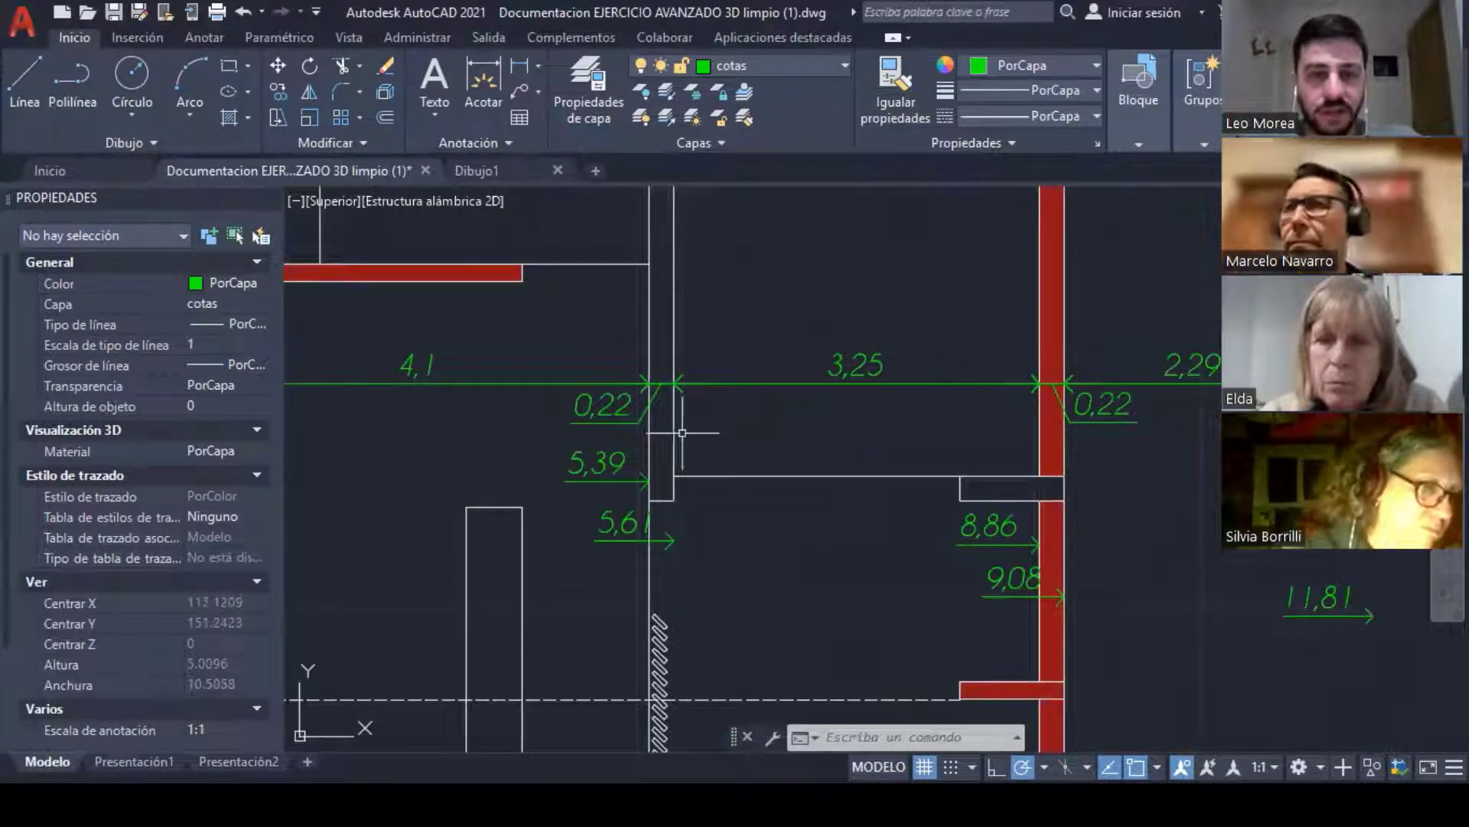
{"action": "middle_click_drag", "start_coordinate": [682, 432], "coordinate": [807, 428]}
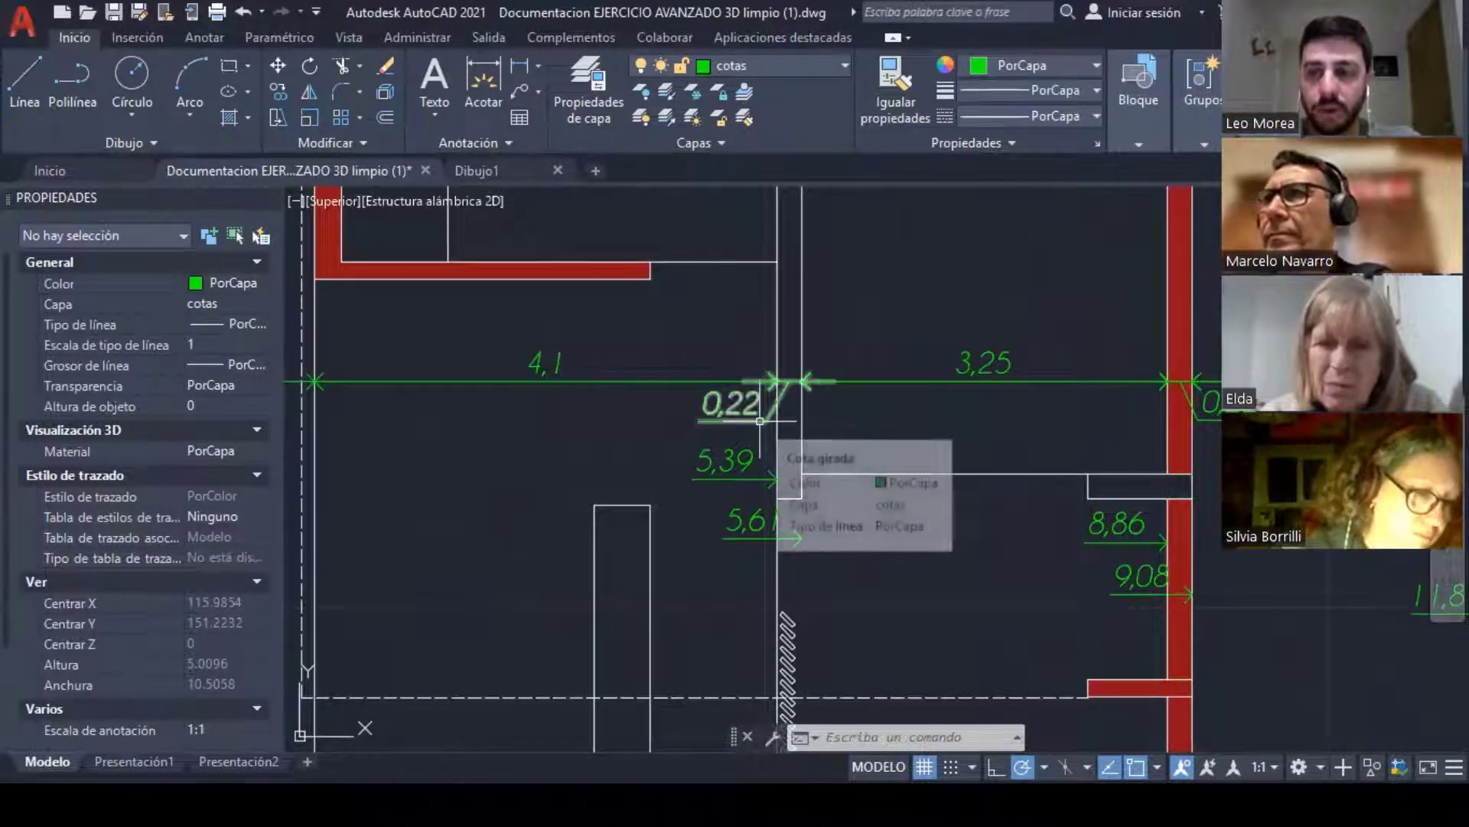
{"action": "scroll", "coordinate": [760, 420], "scroll_direction": "down", "scroll_amount": 2}
{"action": "mouse_move", "coordinate": [766, 429]}
{"action": "middle_mouse_down"}
{"action": "mouse_move", "coordinate": [812, 463]}
{"action": "mouse_move", "coordinate": [791, 429]}
{"action": "middle_mouse_up"}
{"action": "scroll", "coordinate": [842, 425], "scroll_direction": "up", "scroll_amount": 2}
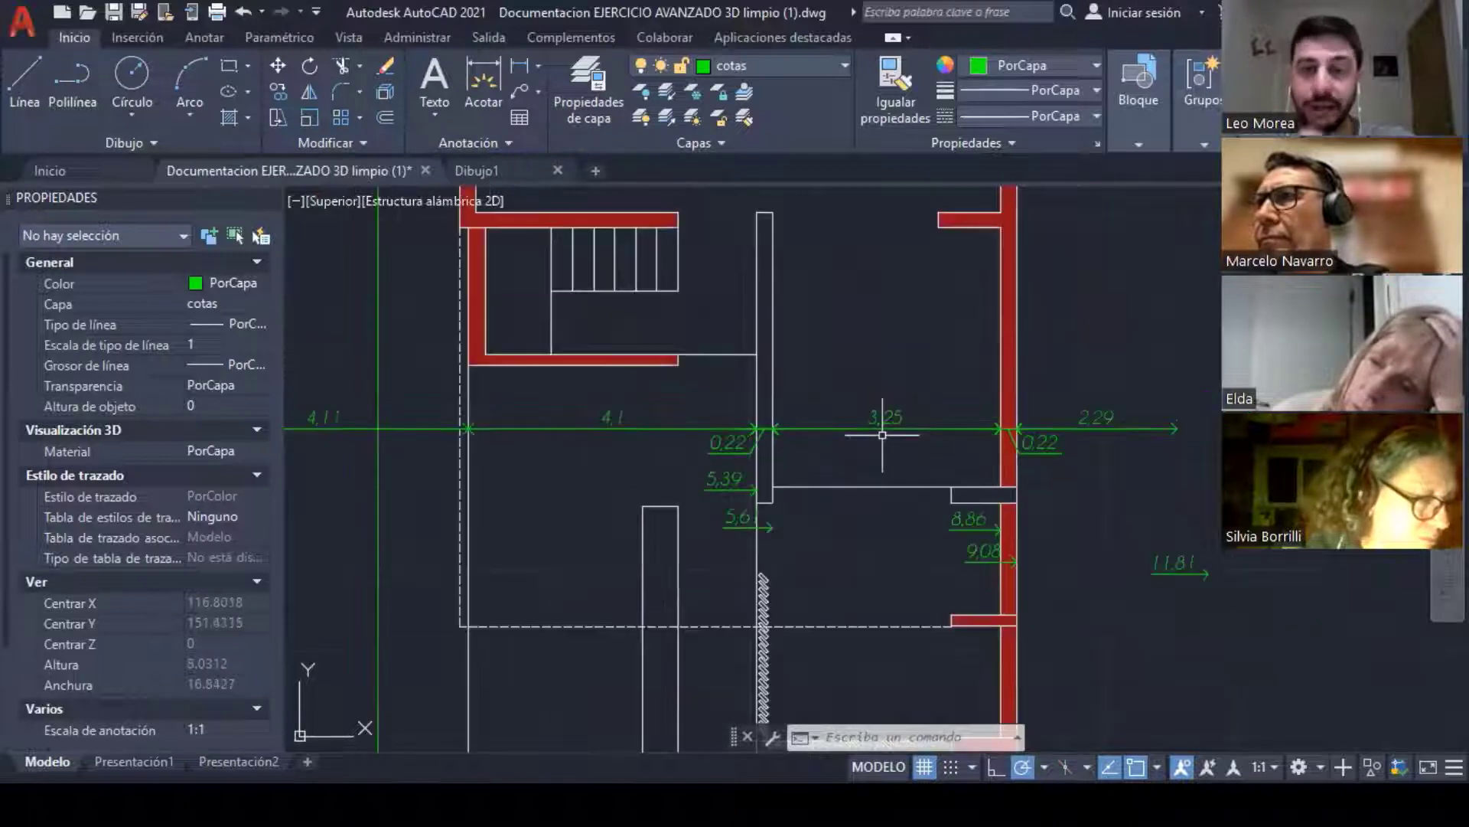
{"action": "scroll", "coordinate": [880, 428], "scroll_direction": "down", "scroll_amount": 2}
{"action": "middle_click_drag", "start_coordinate": [854, 388], "coordinate": [851, 577]}
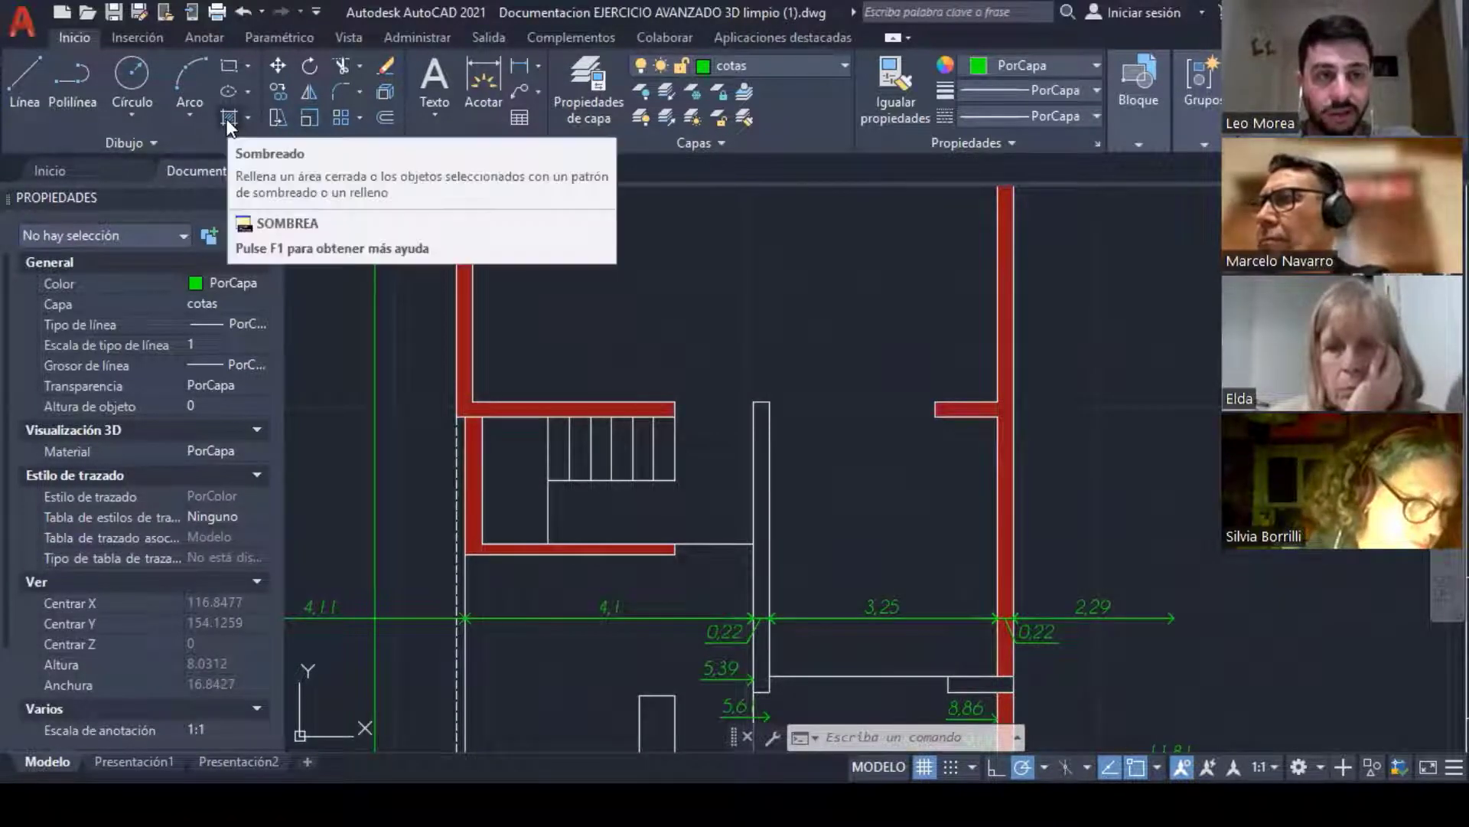
{"action": "middle_click_drag", "start_coordinate": [975, 225], "coordinate": [984, 344]}
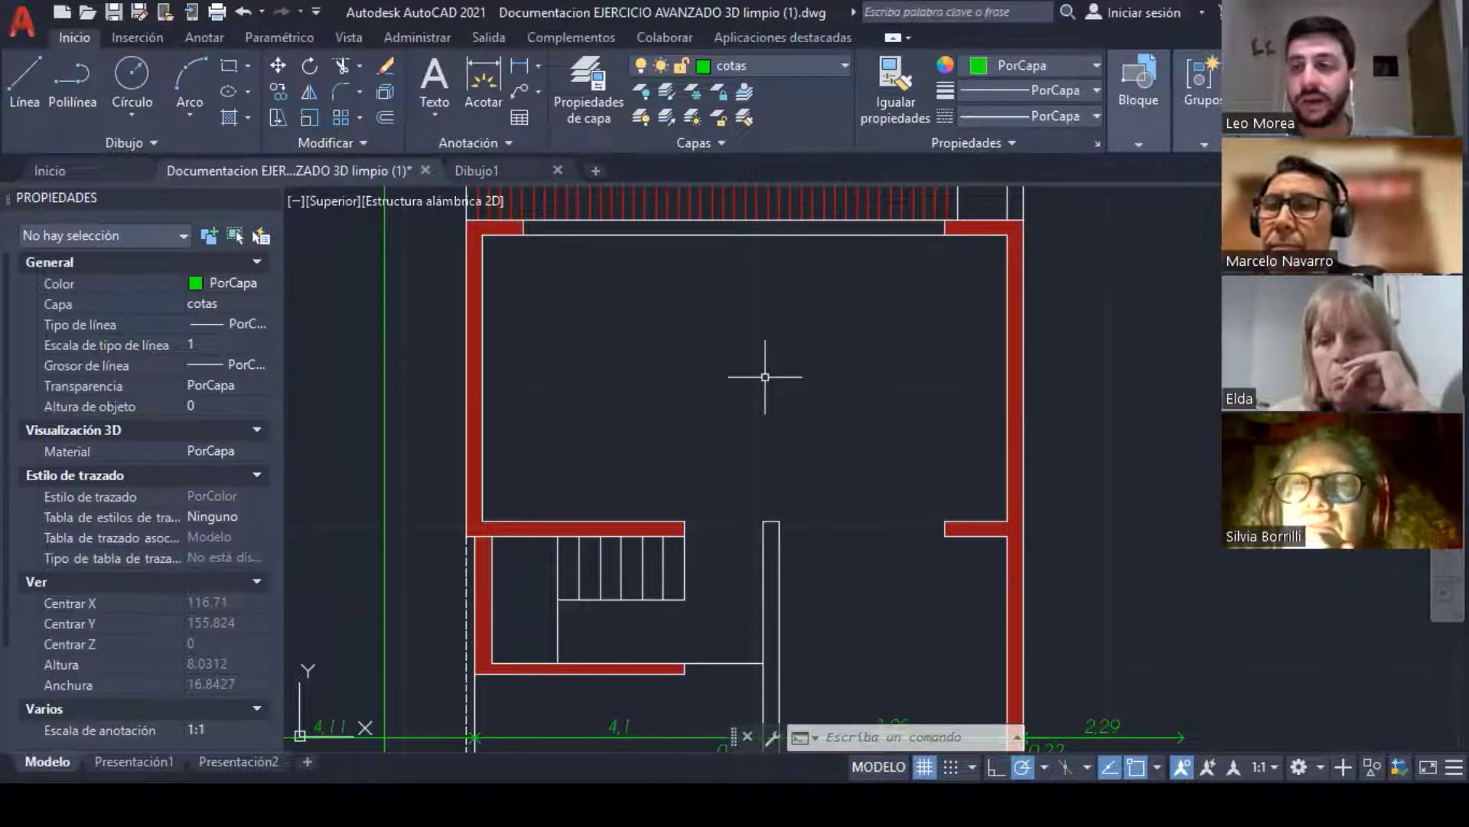
{"action": "scroll", "coordinate": [793, 371], "scroll_direction": "down", "scroll_amount": 4}
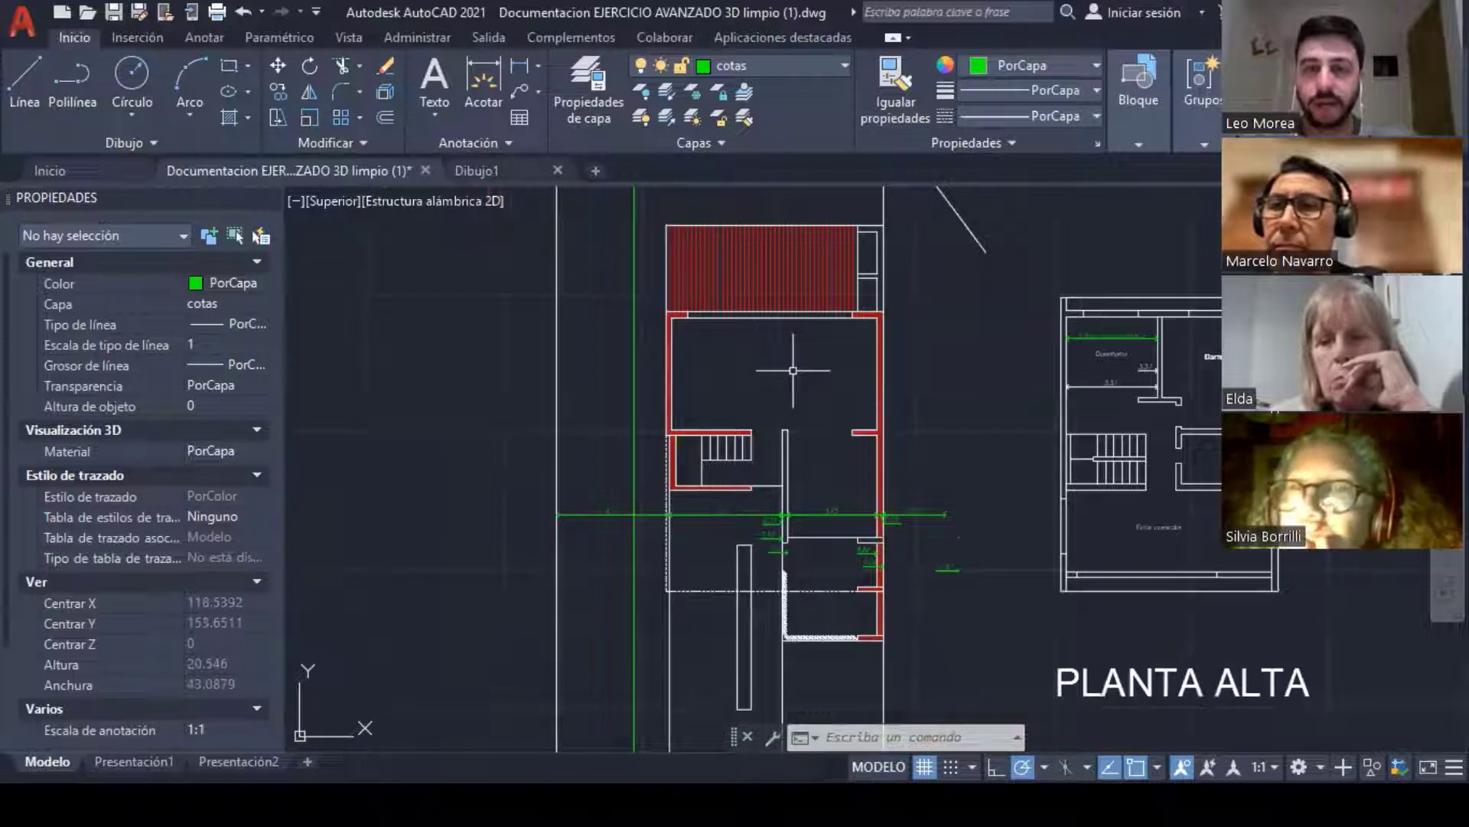
{"action": "scroll", "coordinate": [715, 397], "scroll_direction": "up", "scroll_amount": 2}
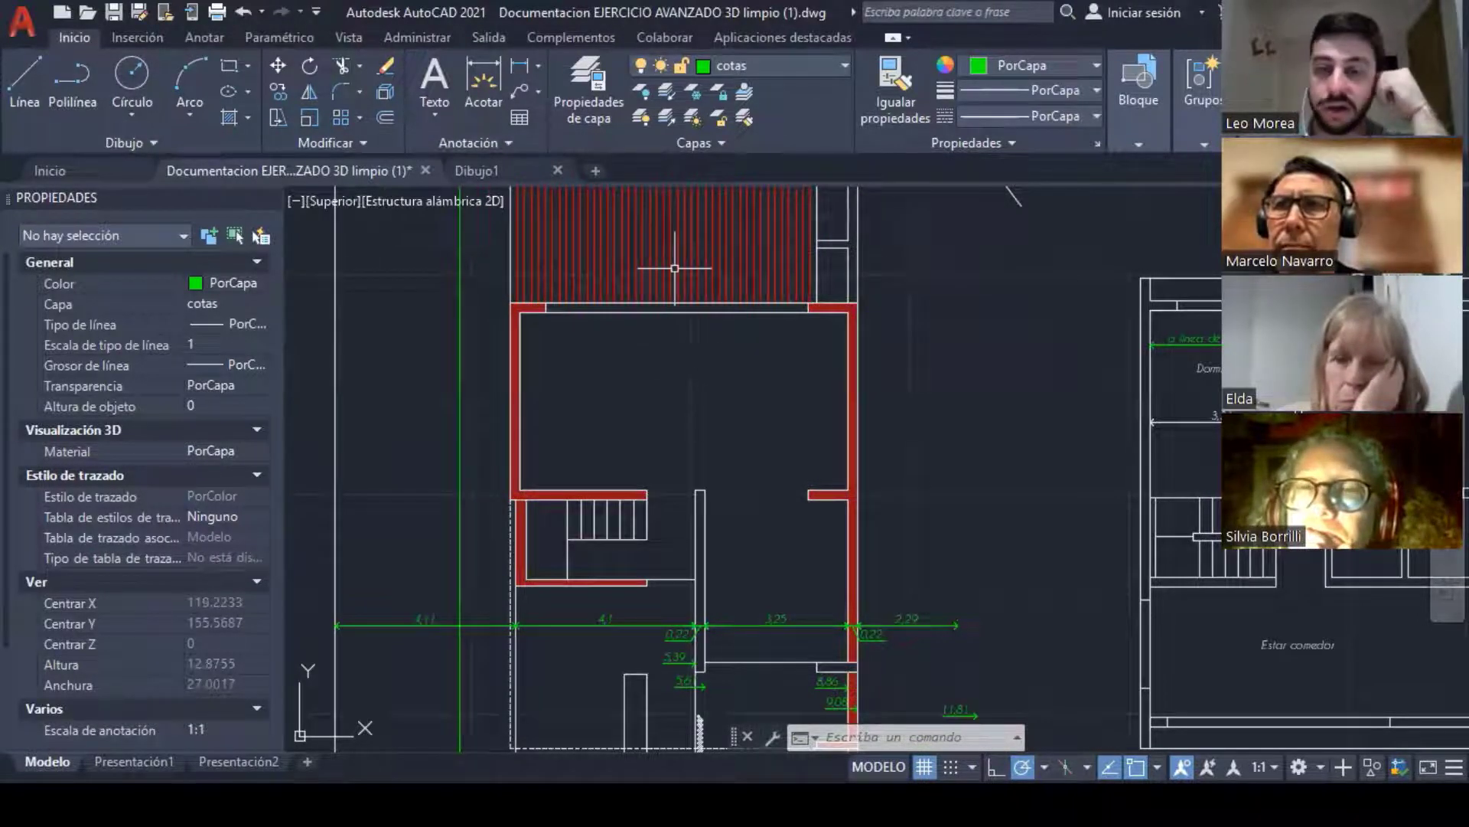
{"action": "scroll", "coordinate": [674, 268], "scroll_direction": "up", "scroll_amount": 4}
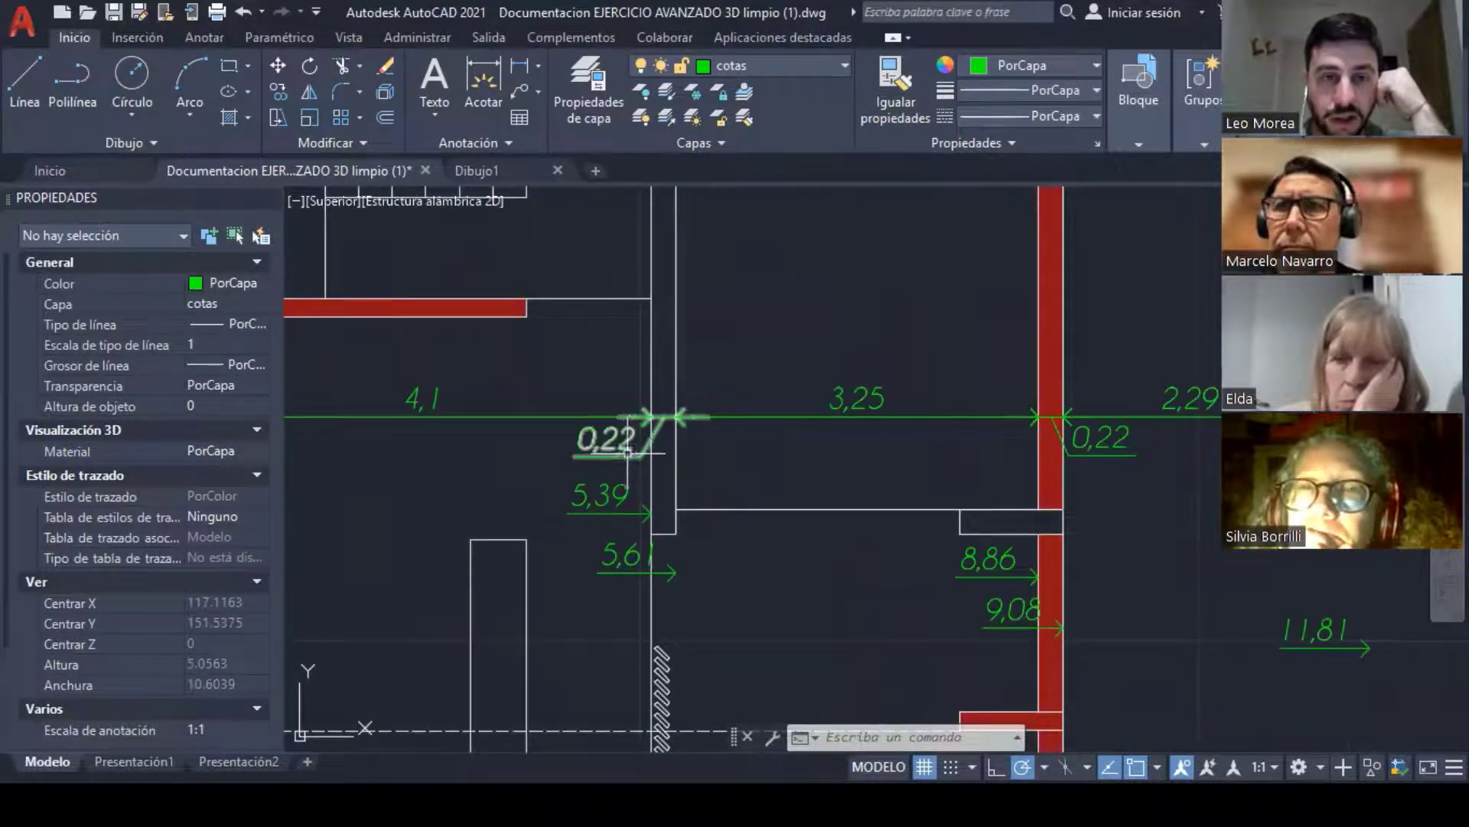
{"action": "middle_click_drag", "start_coordinate": [489, 403], "coordinate": [718, 668]}
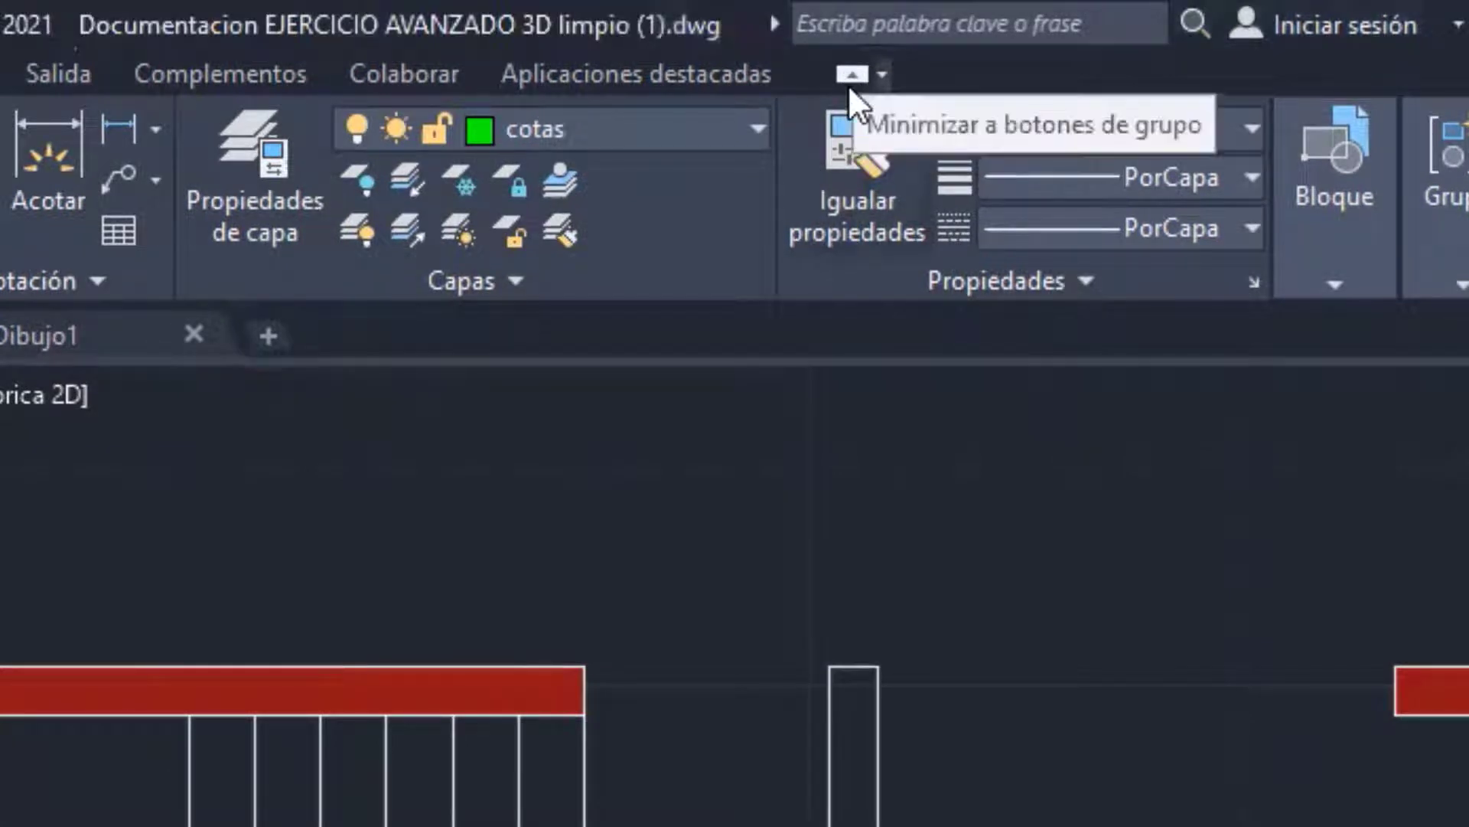
Step: Cycle the ribbon through its minimised display states and return it to the full ribbon
{"action": "left_click", "coordinate": [851, 76]}
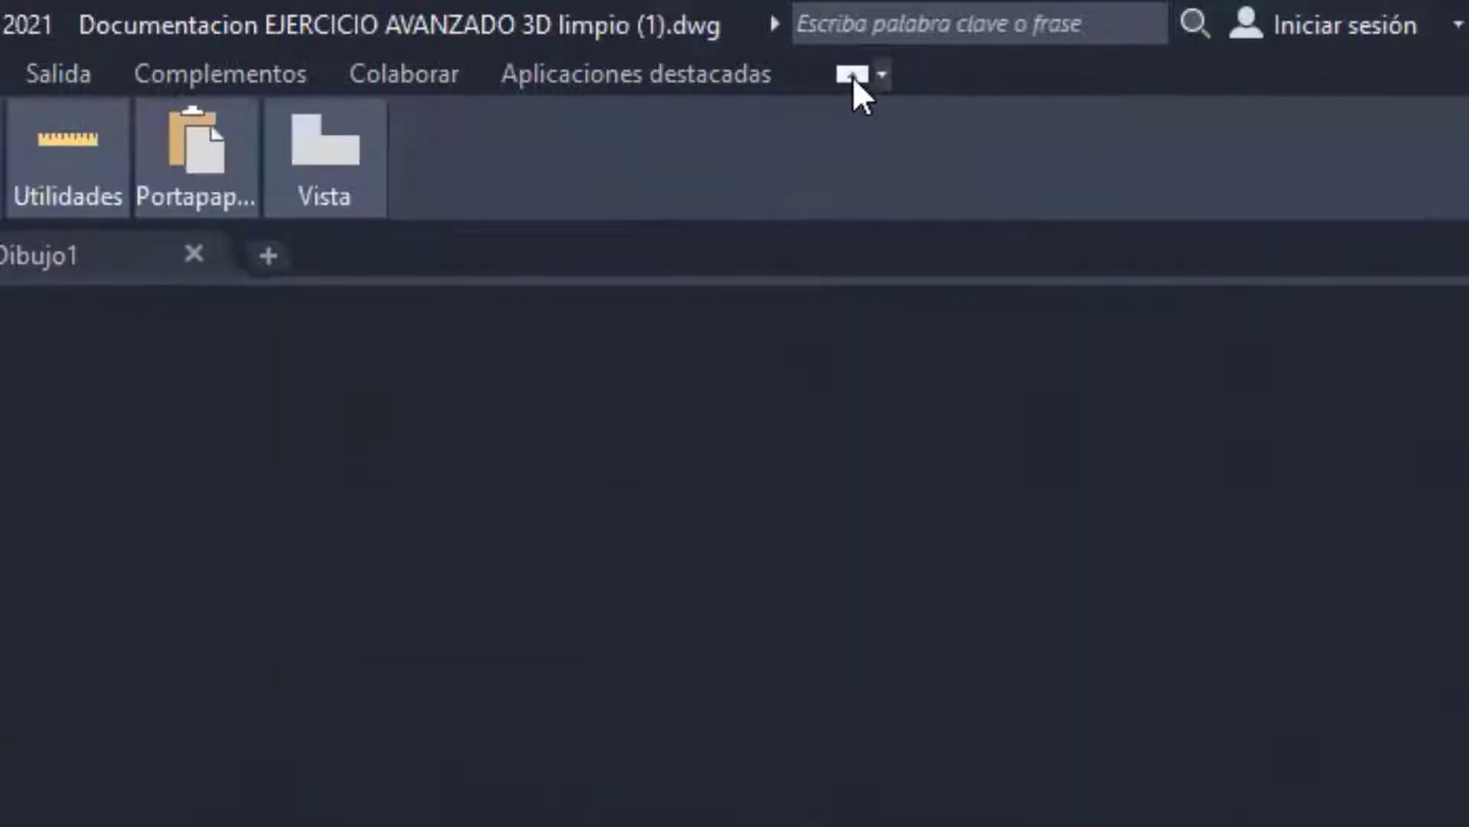
{"action": "left_click", "coordinate": [852, 76]}
{"action": "left_click", "coordinate": [853, 75]}
{"action": "left_click", "coordinate": [853, 76]}
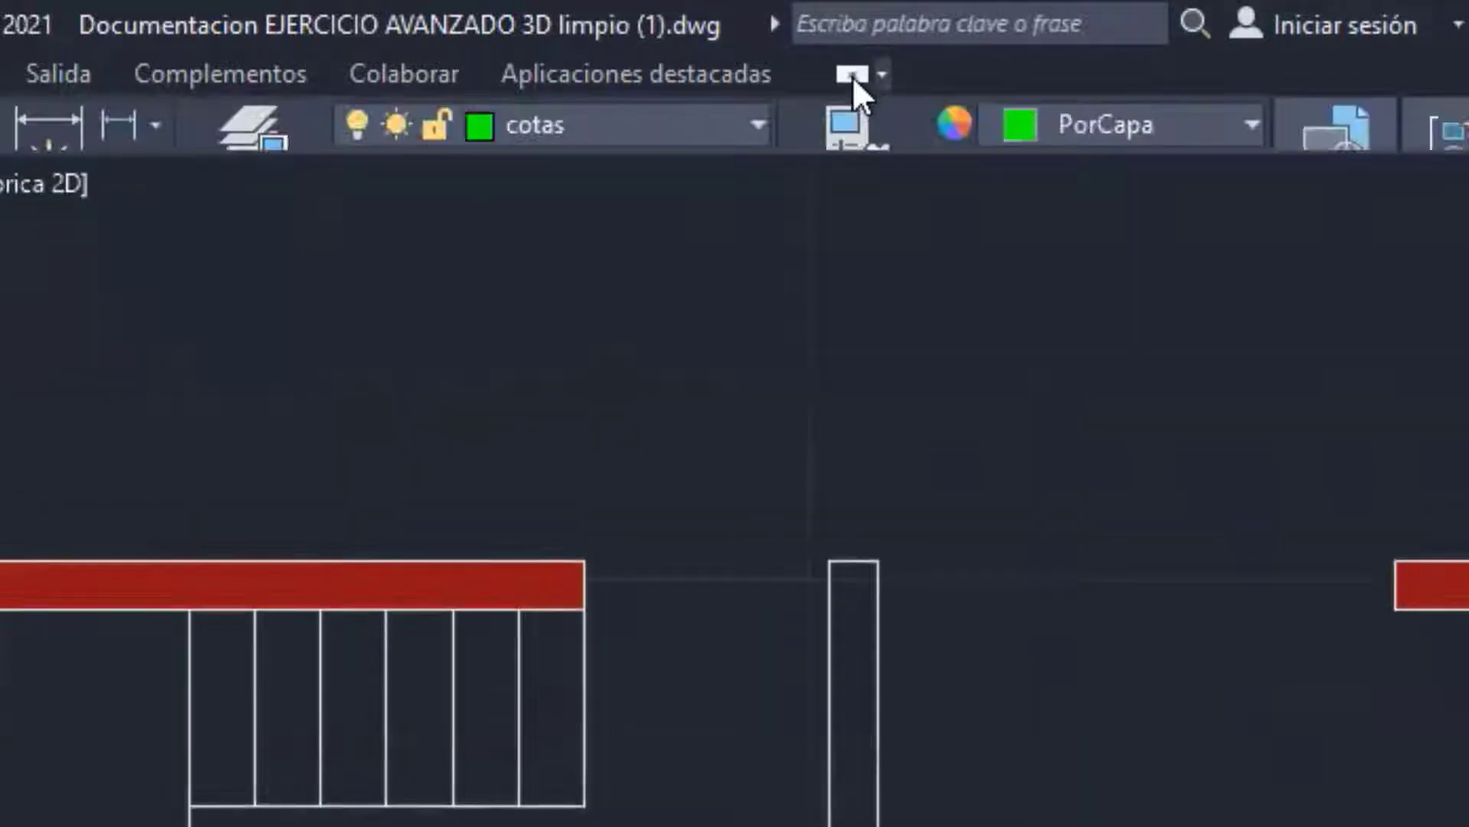
{"action": "left_click", "coordinate": [853, 76]}
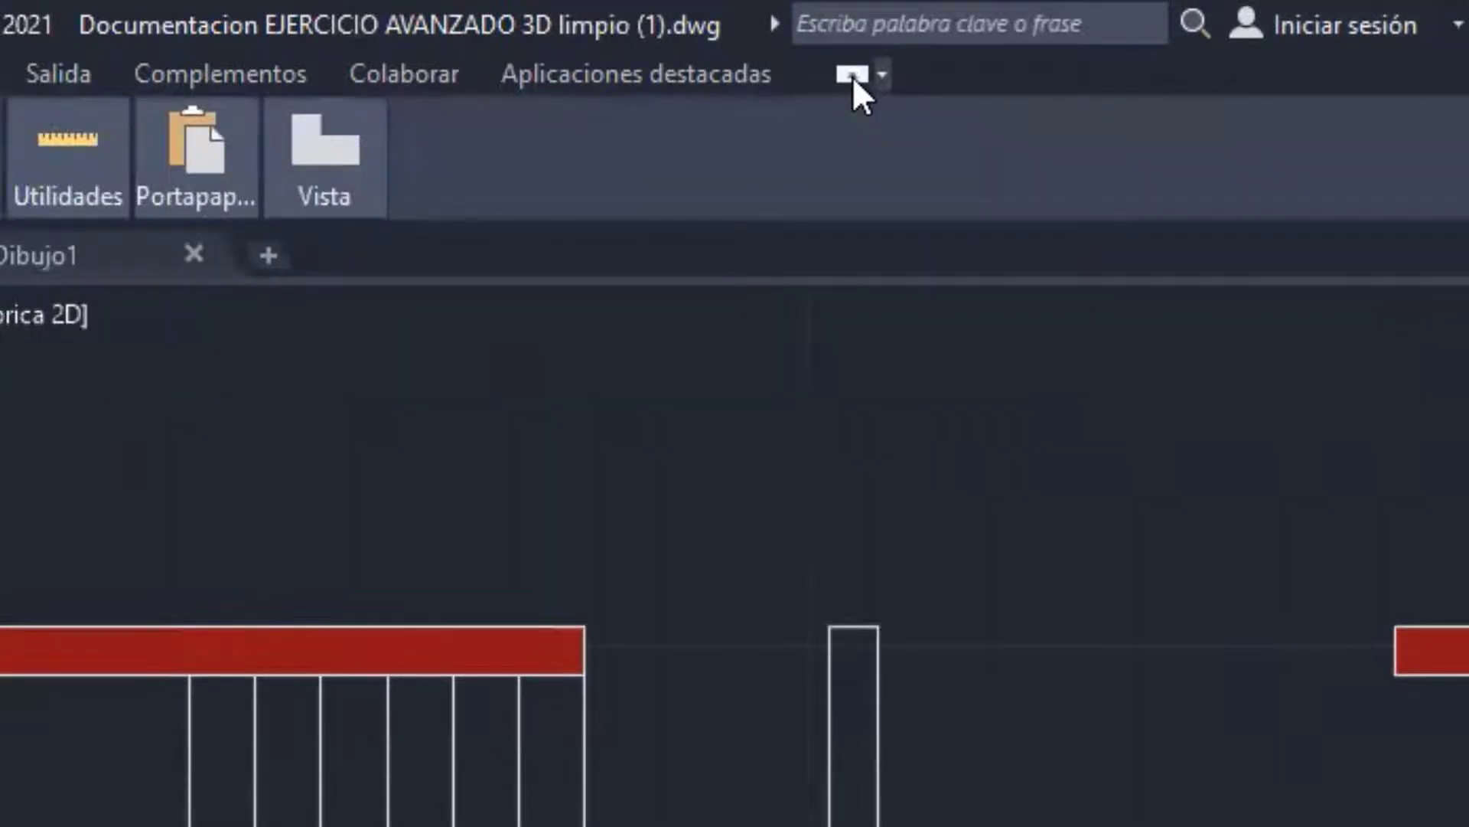
{"action": "left_click", "coordinate": [853, 76]}
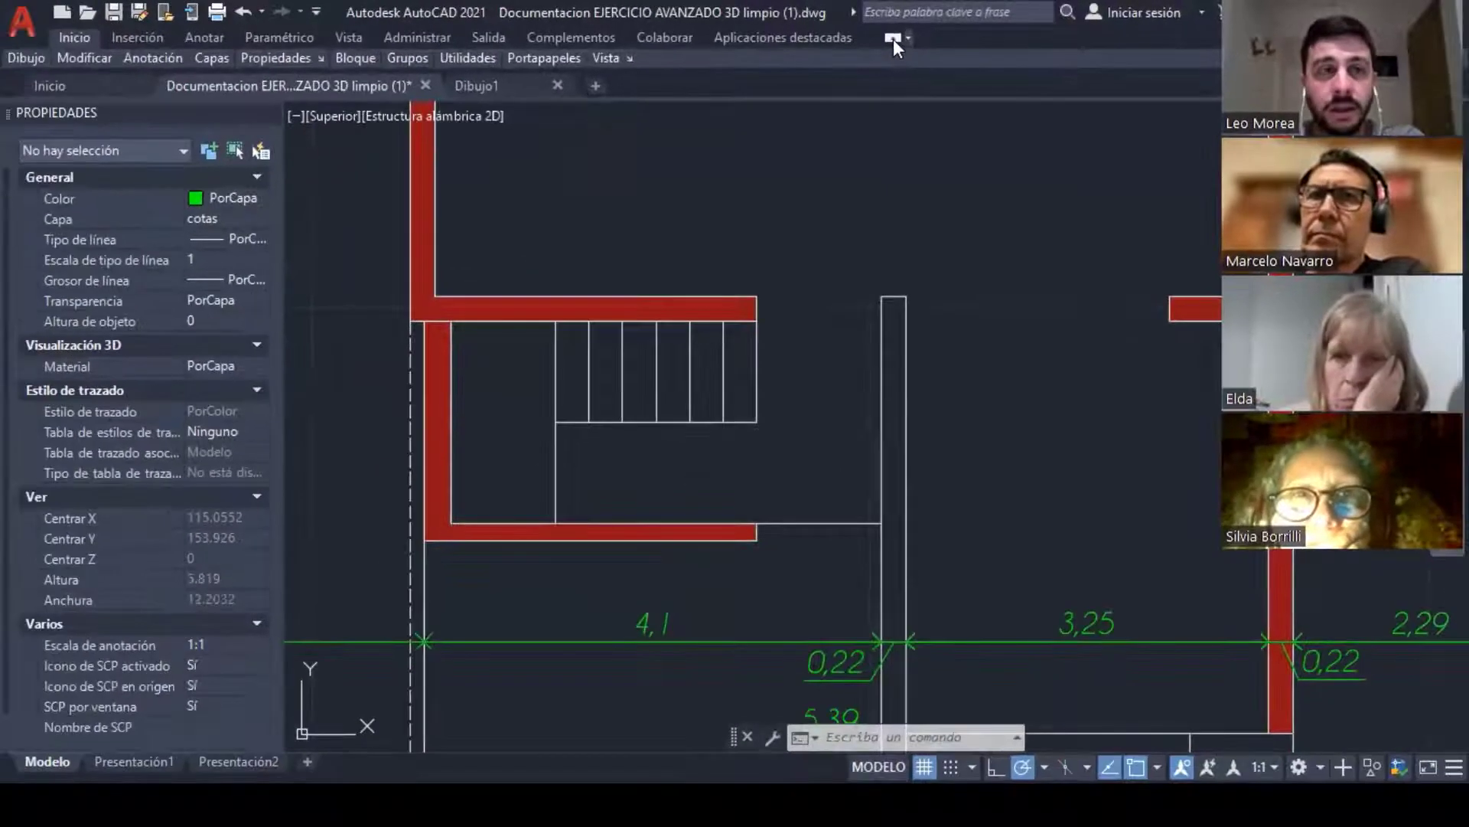
{"action": "left_click", "coordinate": [893, 39]}
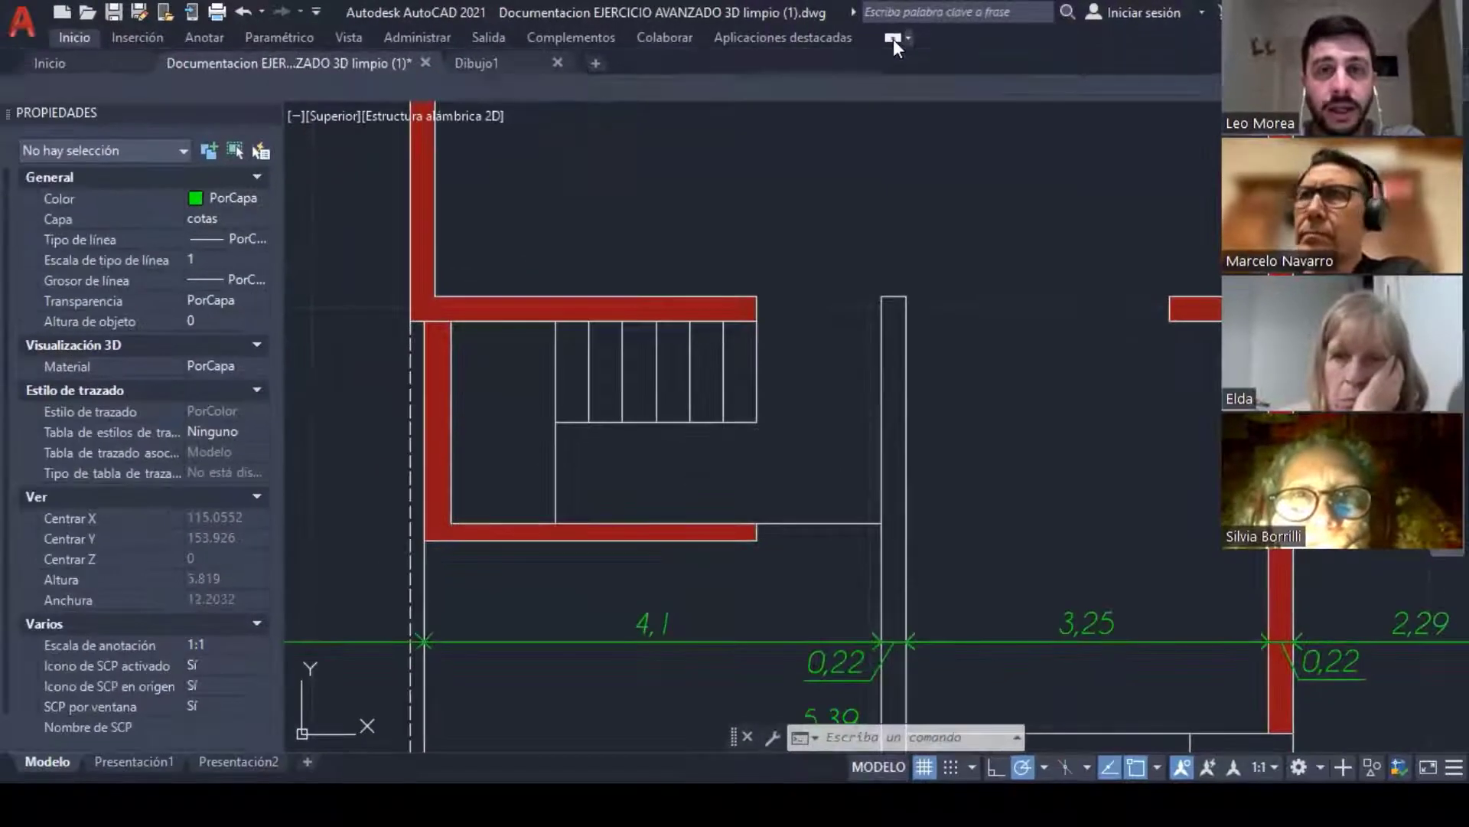
{"action": "left_click", "coordinate": [893, 39]}
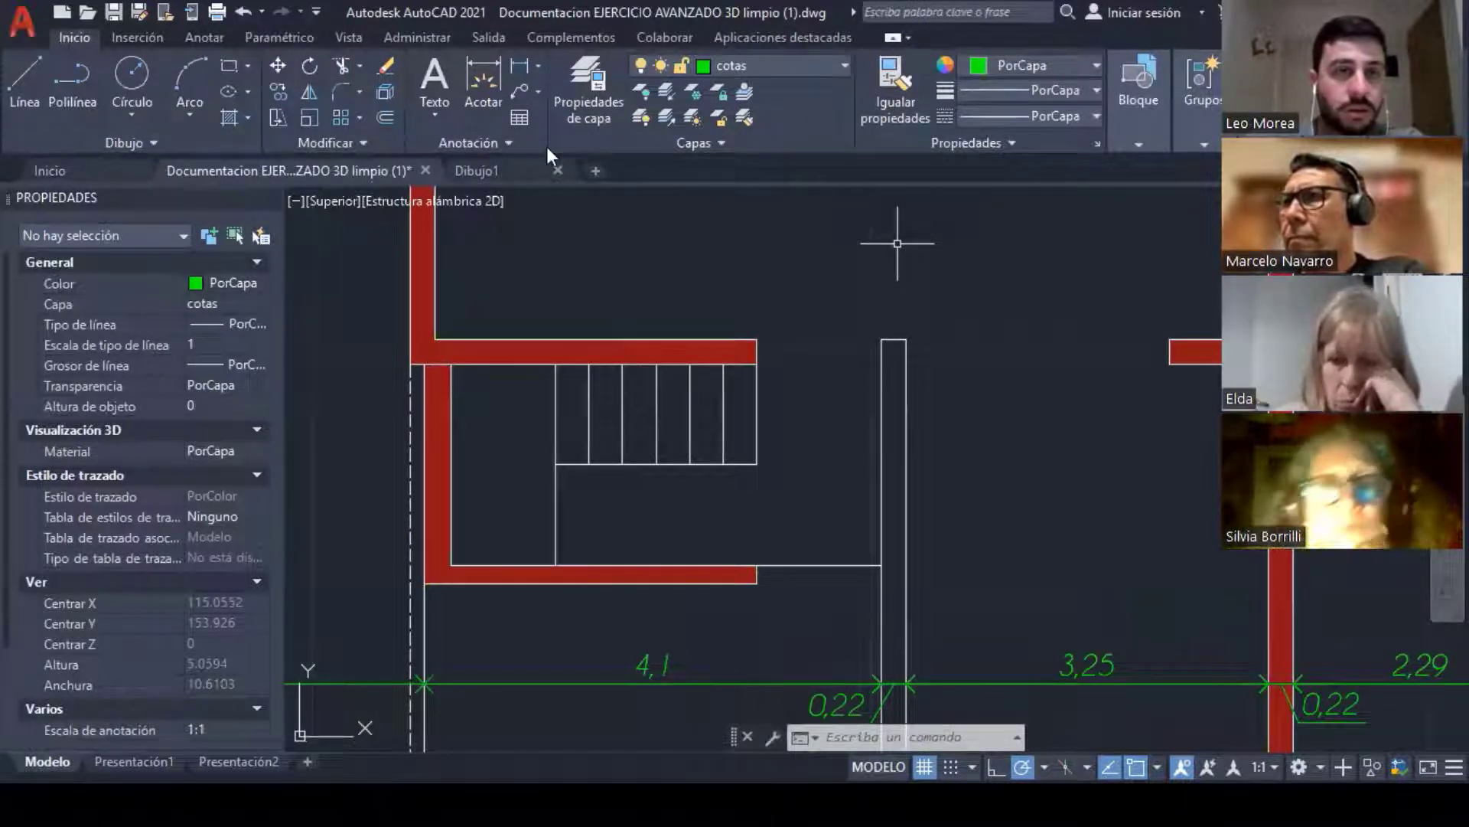
Step: Examine the ground-floor plan around the staircase, the unhatched central wall and the large upper room
{"action": "scroll", "coordinate": [733, 270], "scroll_direction": "down", "scroll_amount": 4}
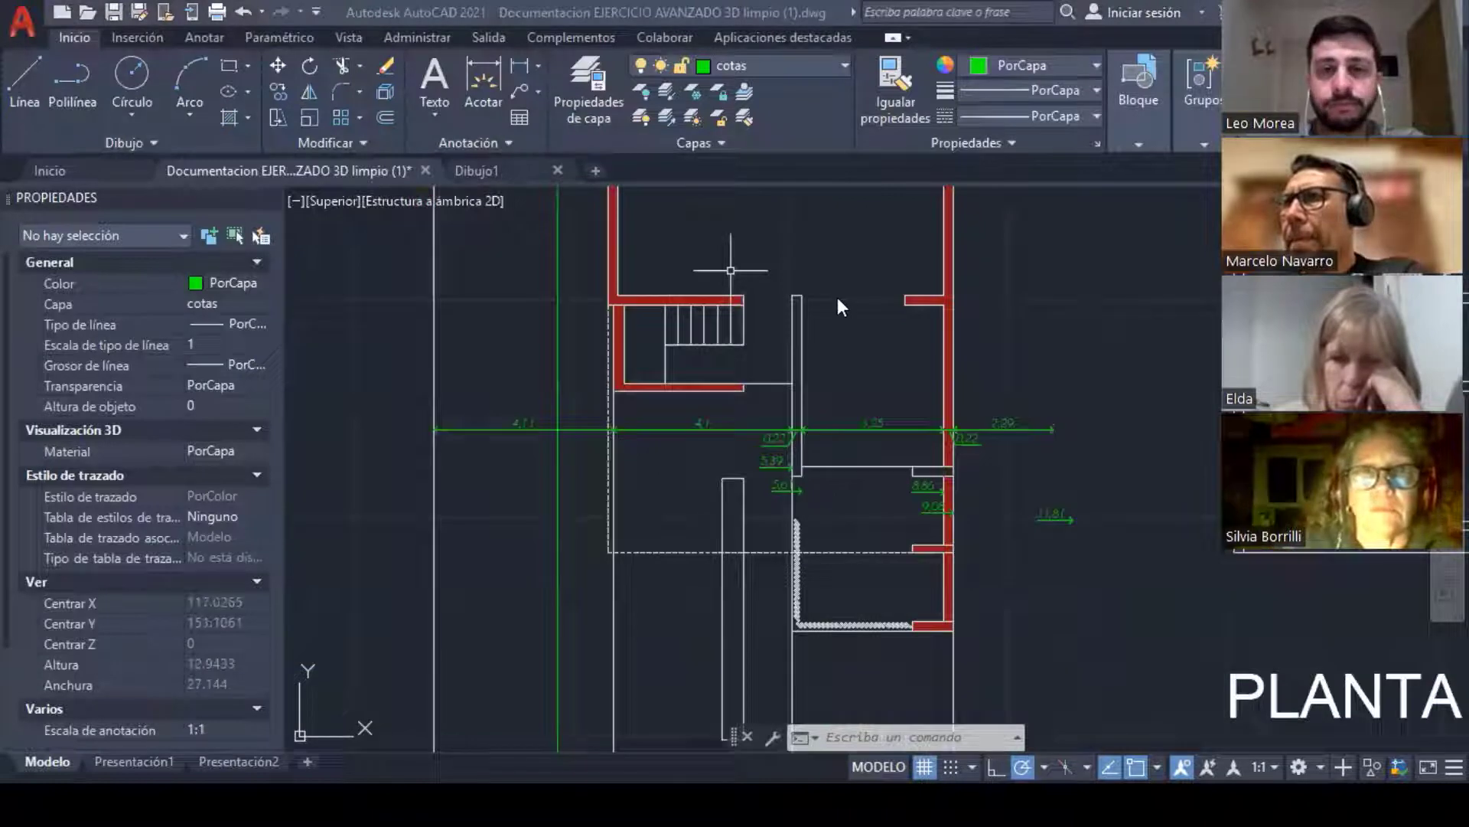
{"action": "scroll", "coordinate": [895, 192], "scroll_direction": "up", "scroll_amount": 2}
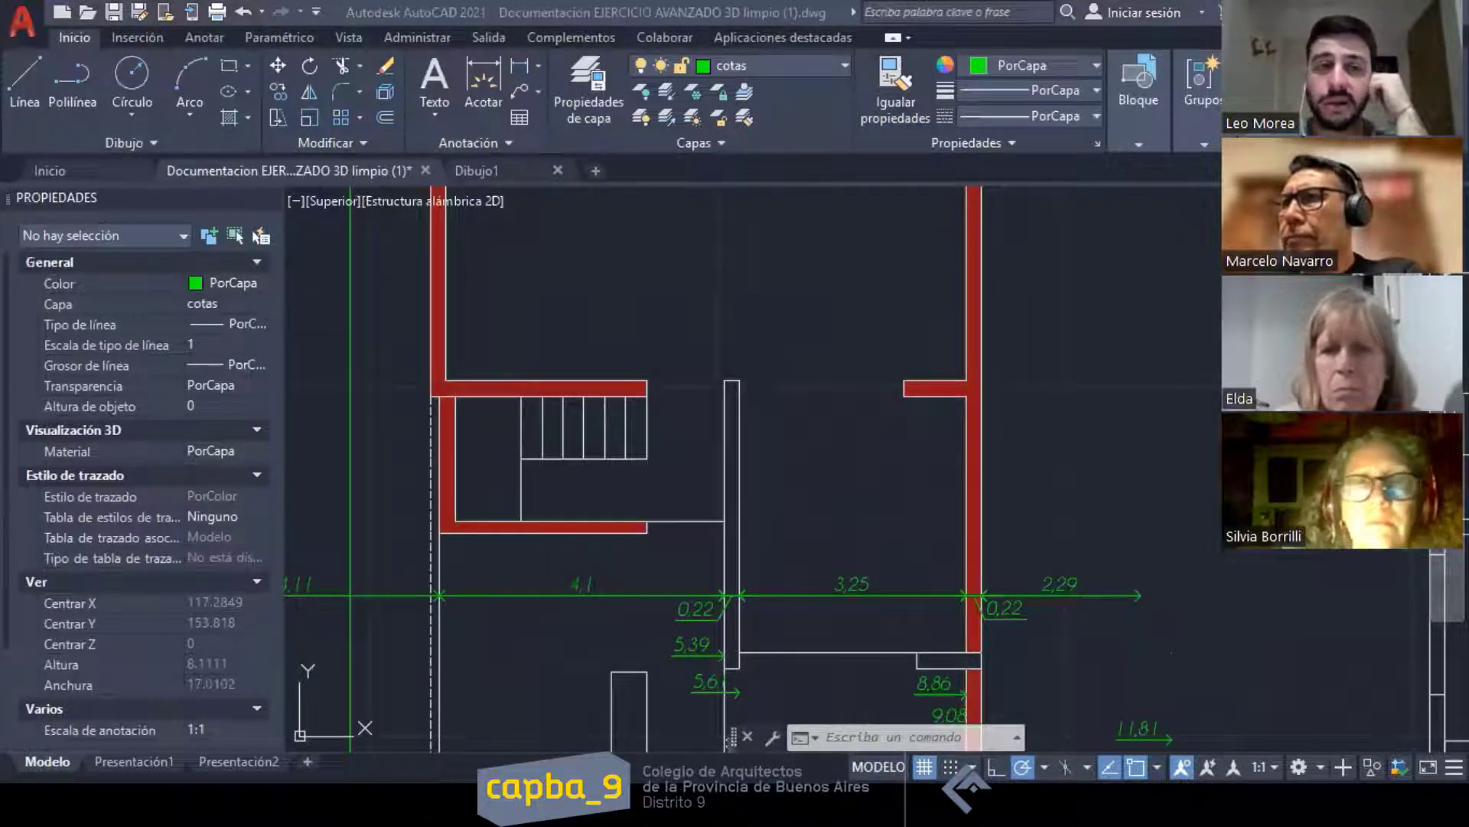
{"action": "scroll", "coordinate": [792, 367], "scroll_direction": "down", "scroll_amount": 1}
{"action": "scroll", "coordinate": [786, 329], "scroll_direction": "up", "scroll_amount": 1}
{"action": "middle_click_drag", "start_coordinate": [786, 320], "coordinate": [744, 439]}
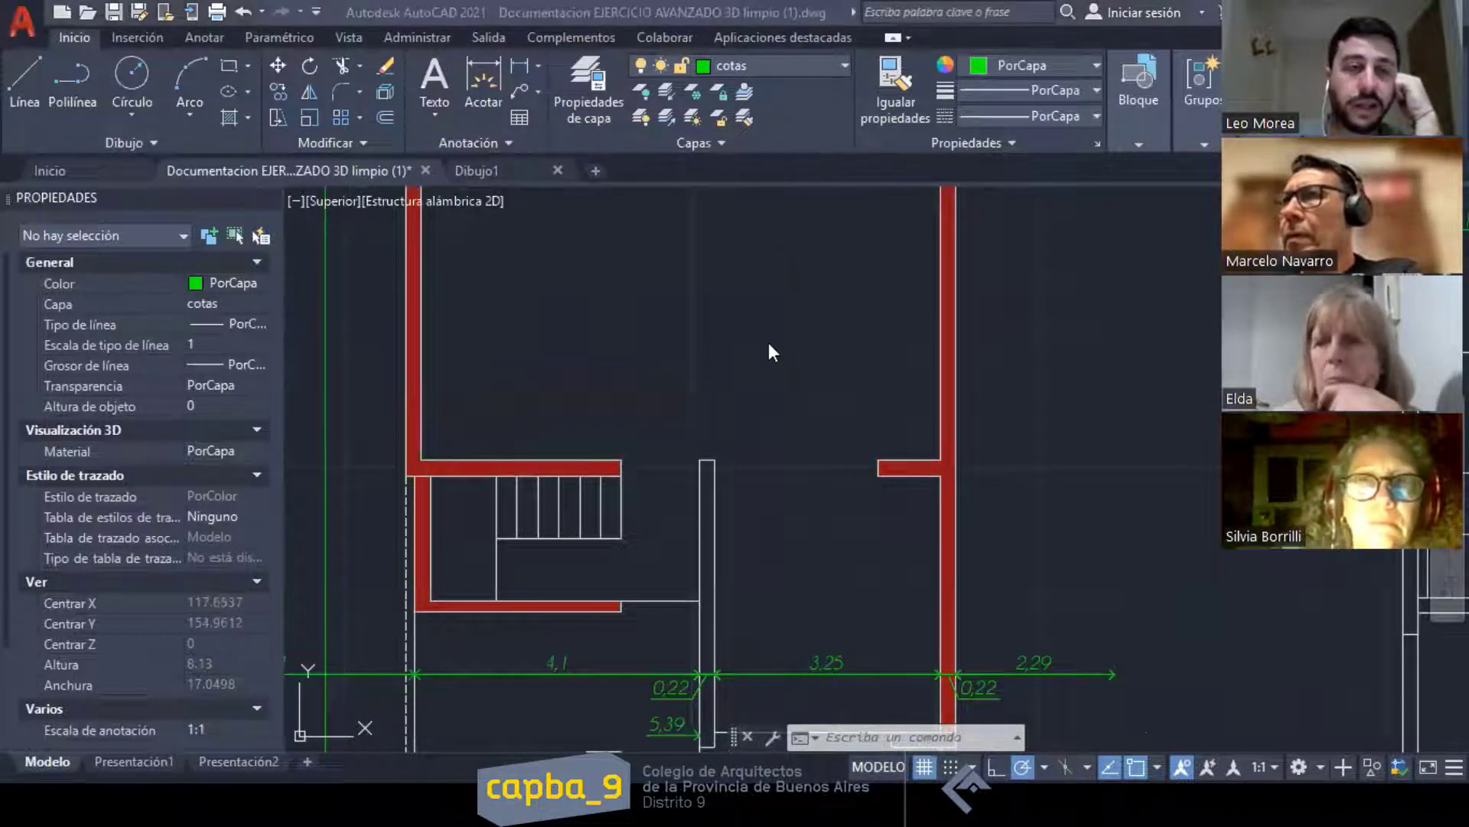
{"action": "scroll", "coordinate": [745, 411], "scroll_direction": "down", "scroll_amount": 4}
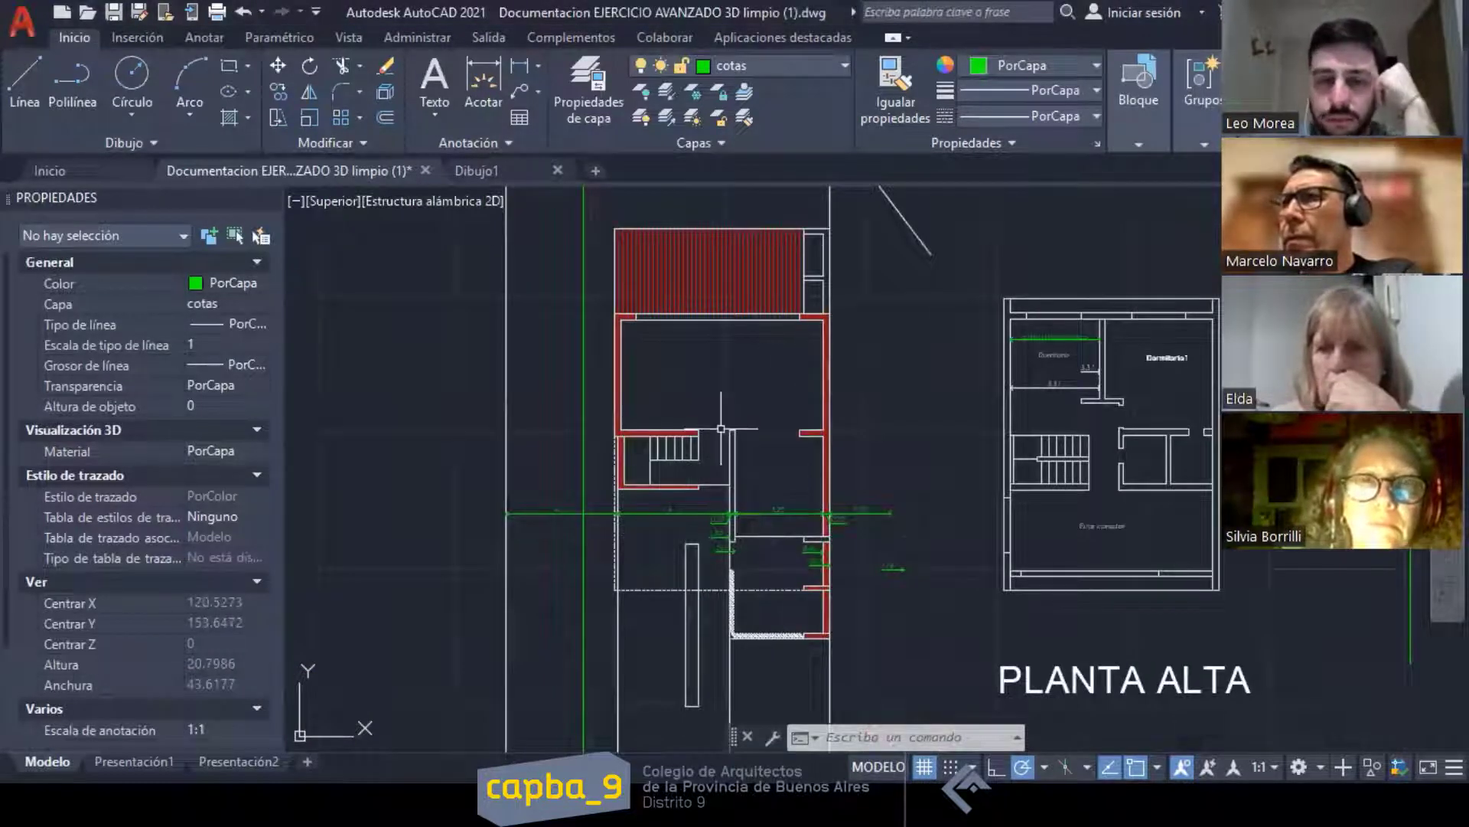
{"action": "middle_click_drag", "start_coordinate": [722, 428], "coordinate": [734, 365]}
{"action": "scroll", "coordinate": [777, 375], "scroll_direction": "up", "scroll_amount": 2}
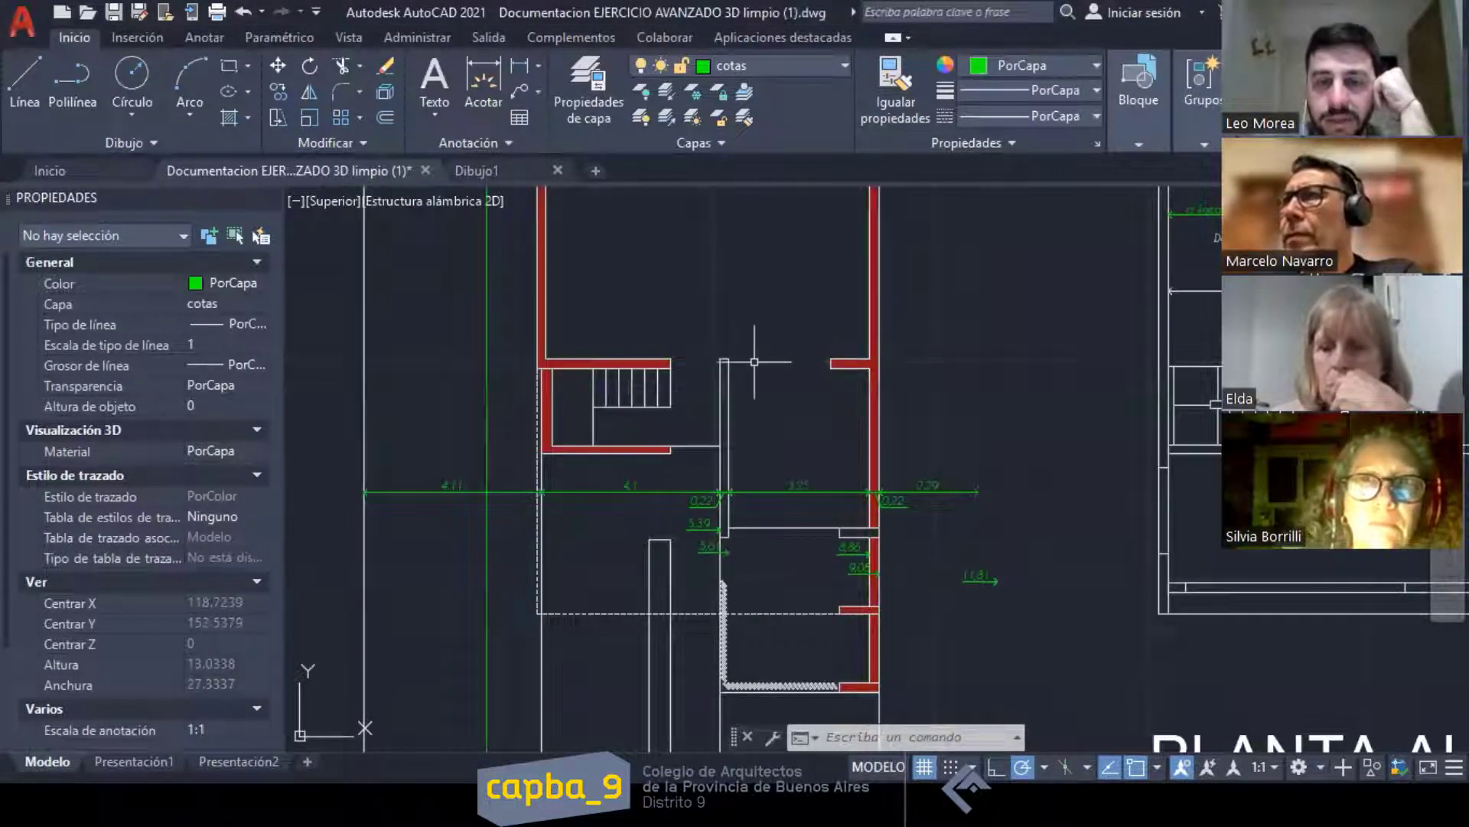
{"action": "scroll", "coordinate": [819, 546], "scroll_direction": "up", "scroll_amount": 2}
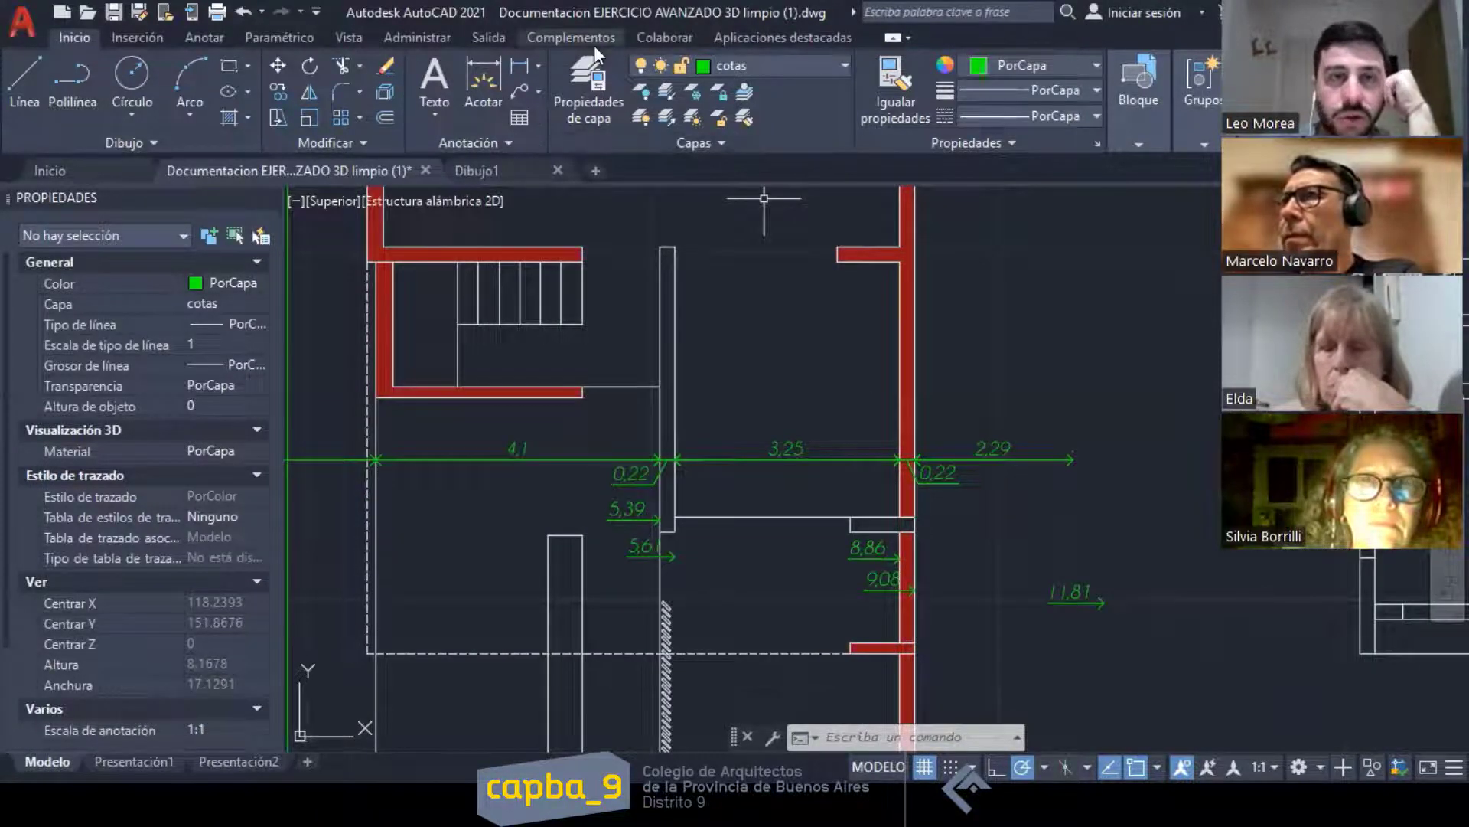
Step: Examine the Dormitorio labels and dimensions in the PLANTA ALTA plan, alongside the hatched ground-floor plan
{"action": "scroll", "coordinate": [814, 339], "scroll_direction": "down", "scroll_amount": 2}
{"action": "middle_click_drag", "start_coordinate": [947, 332], "coordinate": [507, 368]}
{"action": "middle_click_drag", "start_coordinate": [1033, 329], "coordinate": [935, 482]}
{"action": "scroll", "coordinate": [718, 348], "scroll_direction": "up", "scroll_amount": 2}
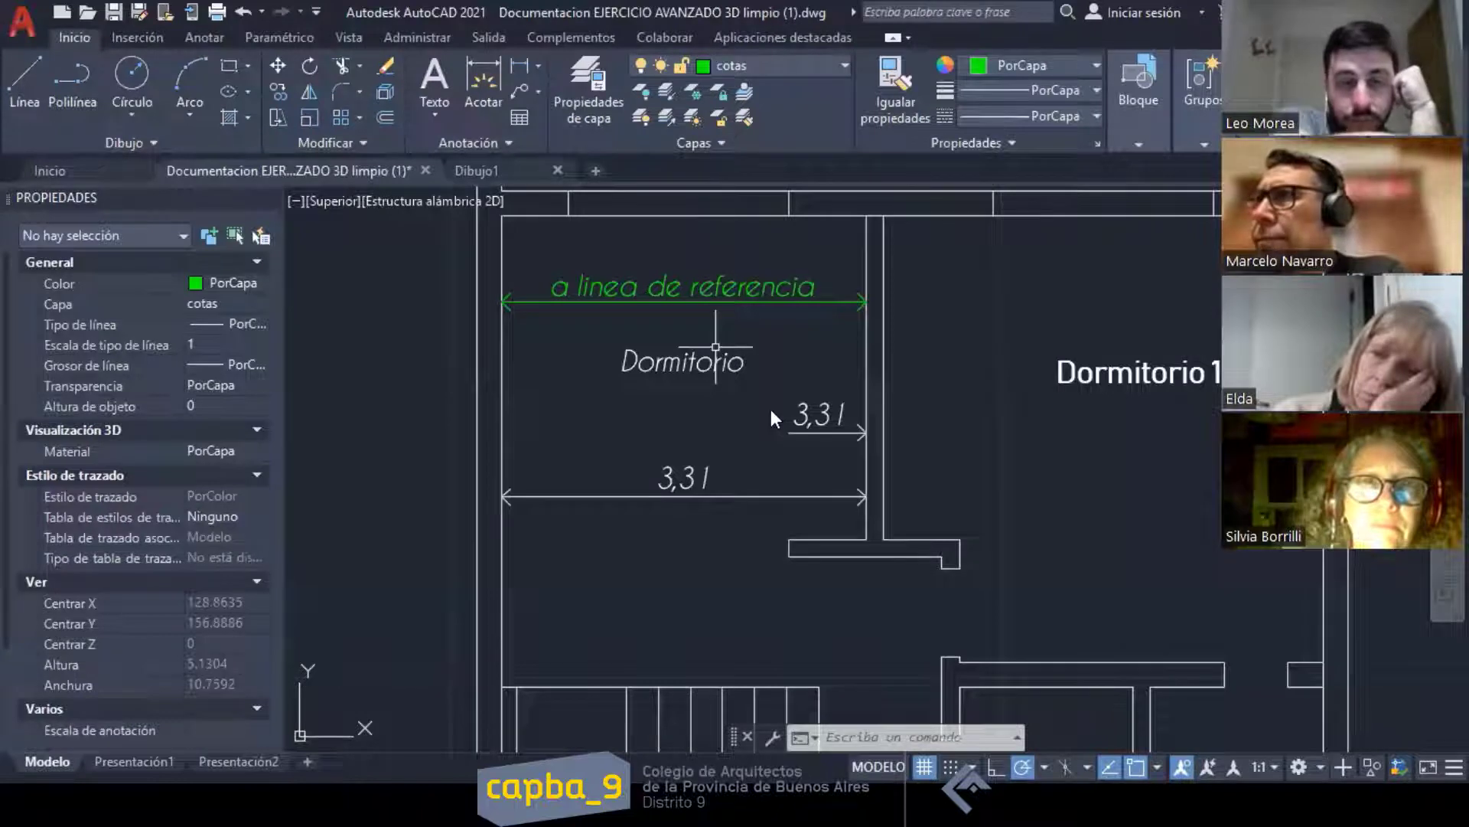
{"action": "scroll", "coordinate": [715, 347], "scroll_direction": "down", "scroll_amount": 2}
{"action": "middle_click_drag", "start_coordinate": [330, 456], "coordinate": [770, 408]}
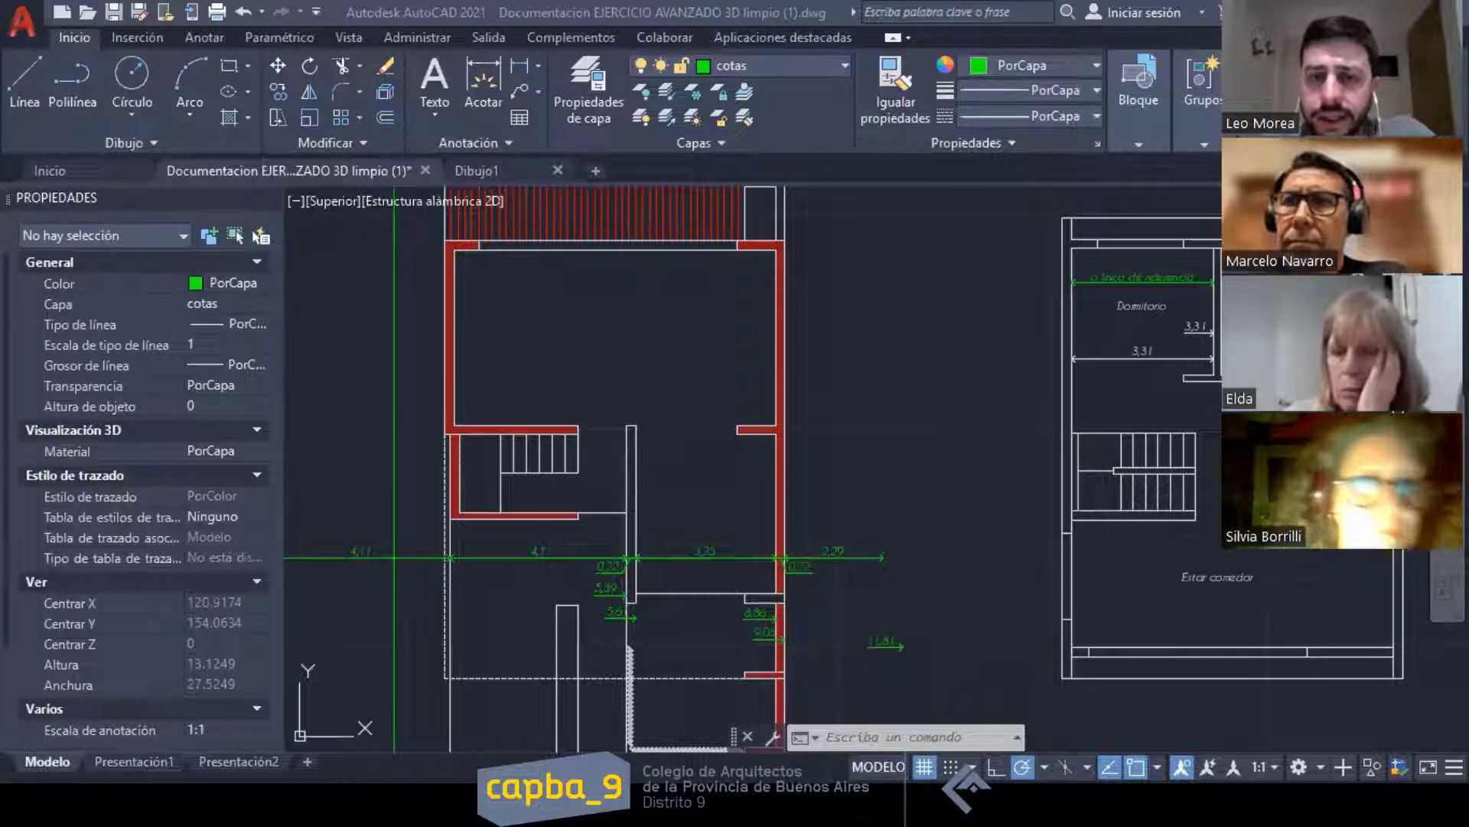
{"action": "mouse_move", "coordinate": [921, 391]}
{"action": "middle_mouse_down"}
{"action": "mouse_move", "coordinate": [630, 398]}
{"action": "mouse_move", "coordinate": [761, 407]}
{"action": "middle_mouse_up"}
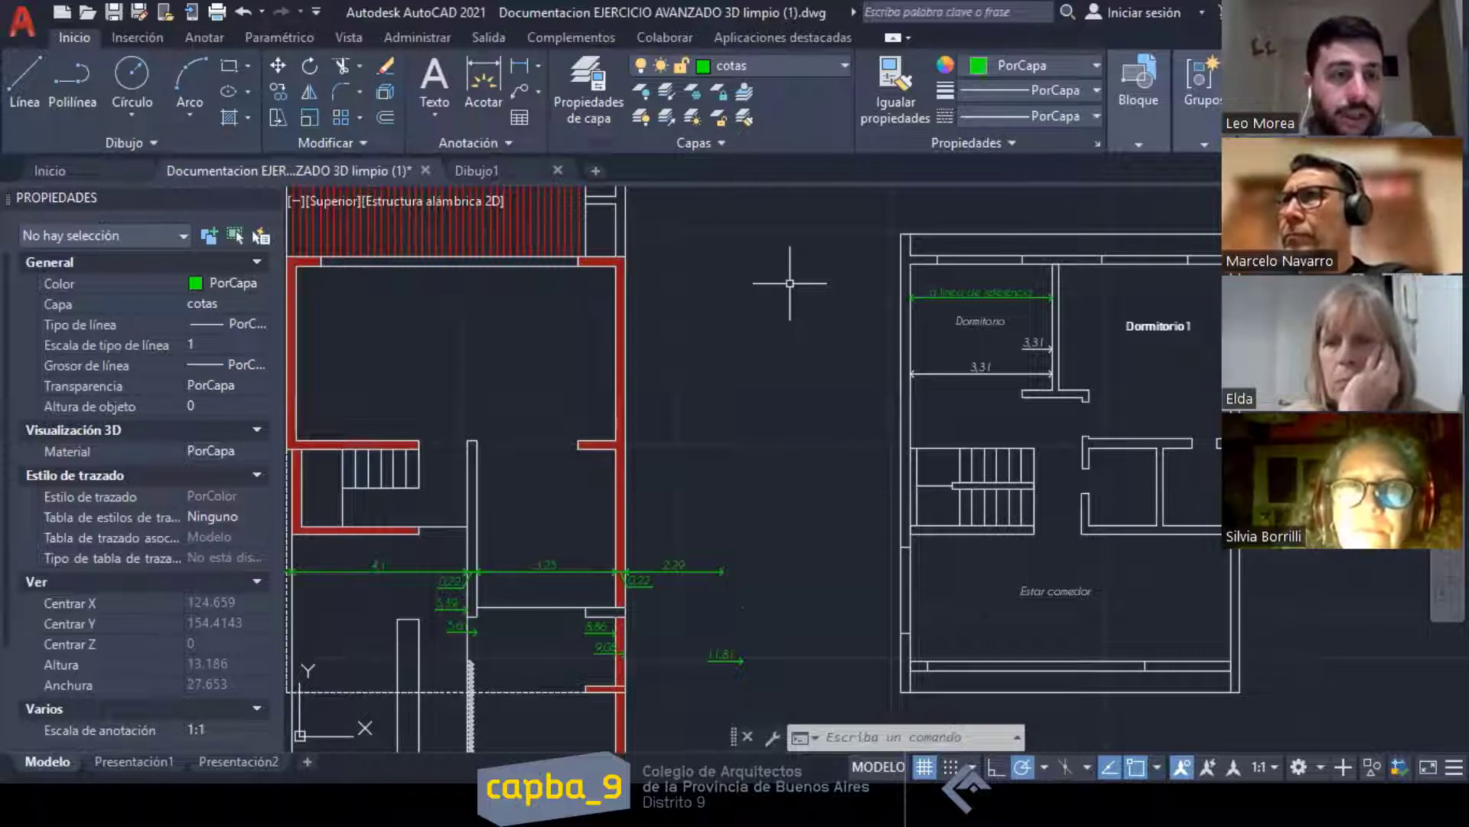
{"action": "key", "text": "alt+Tab"}
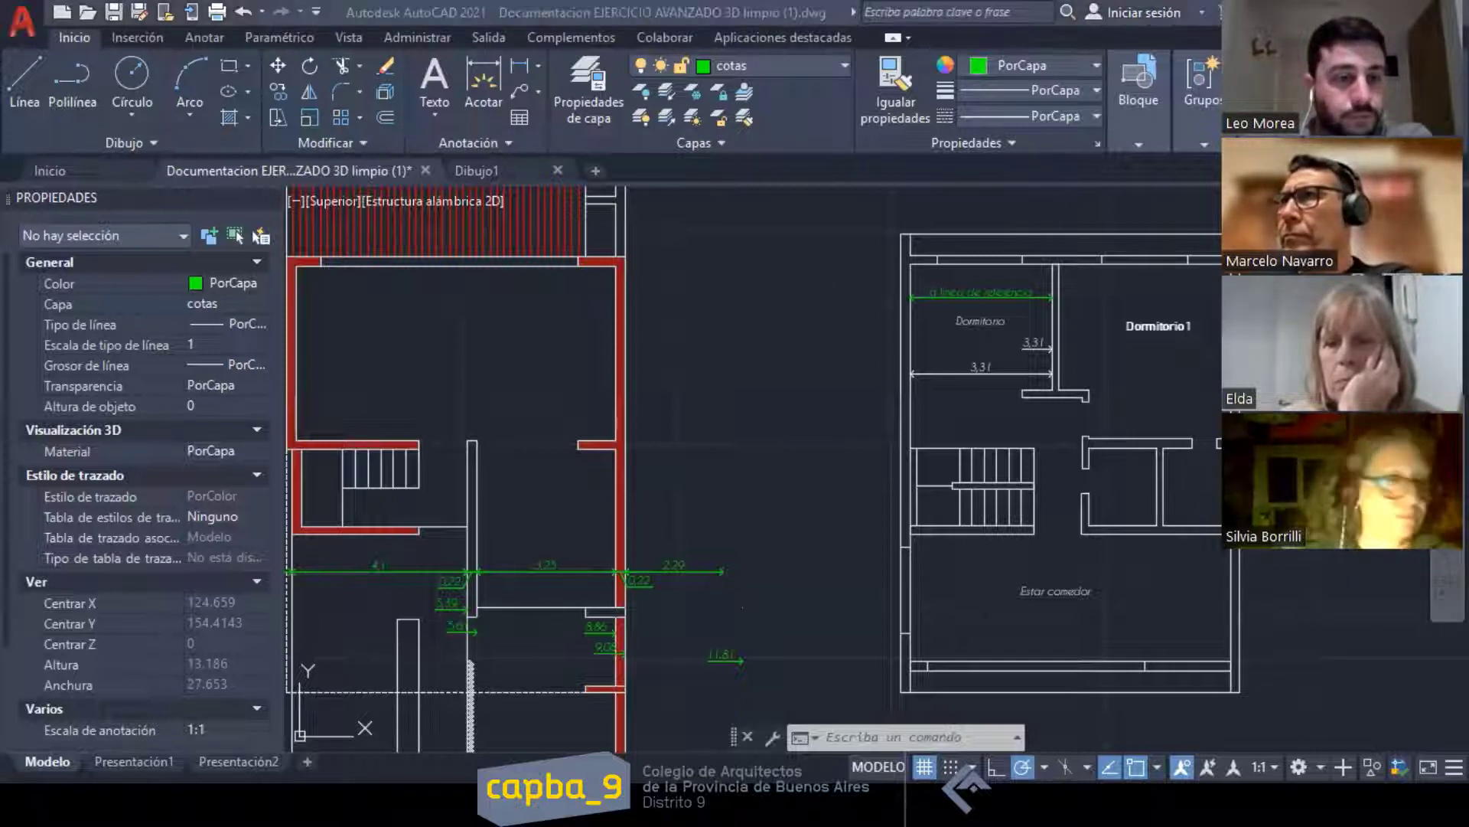